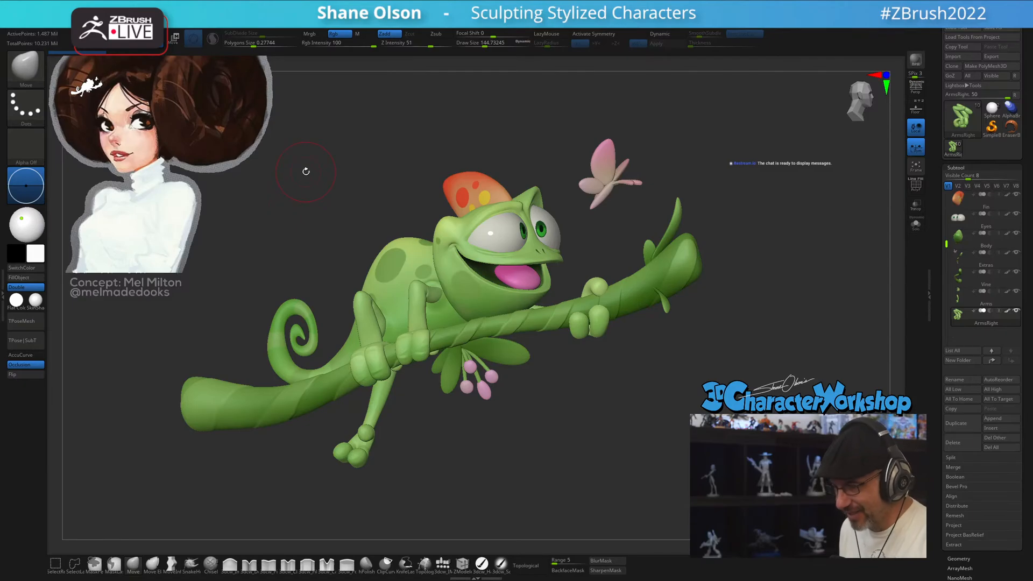
key(z)
drag(242, 179, 248, 179)
key(z)
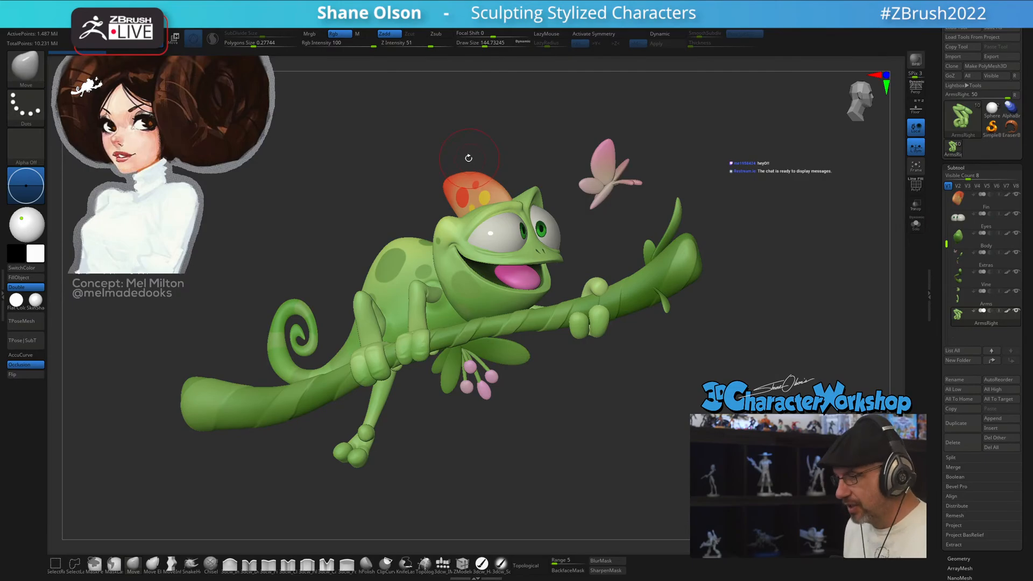
alt+drag(361, 172, 363, 192)
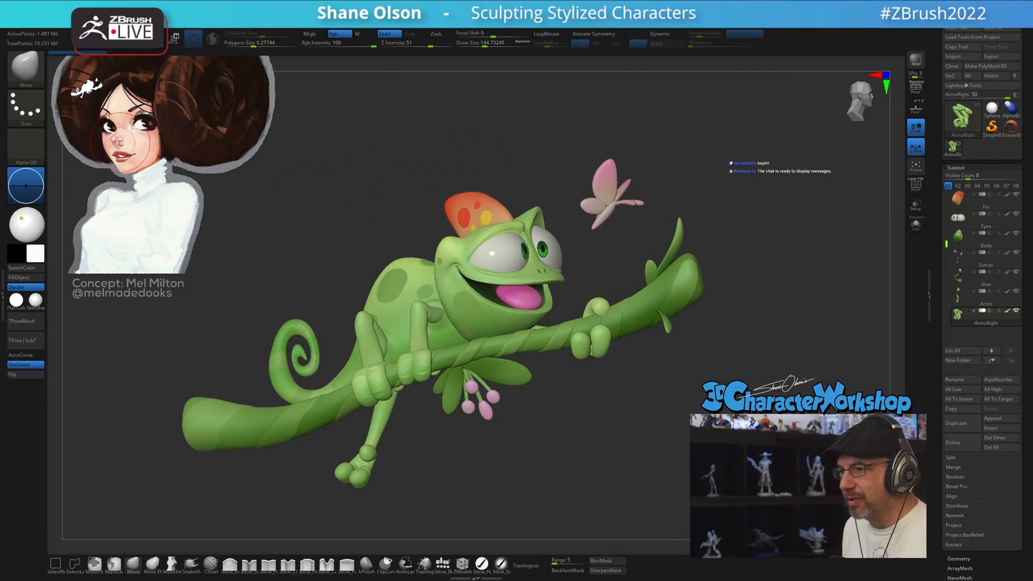
key(s)
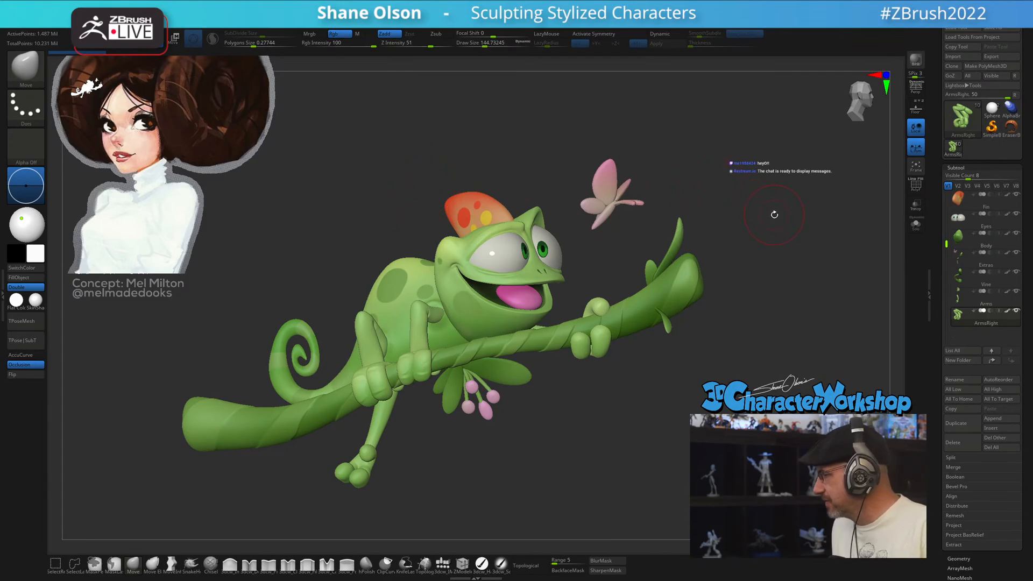
- Switch the active tool to the Sphere and reduce the Move brush's draw size to about 71
click(992, 107)
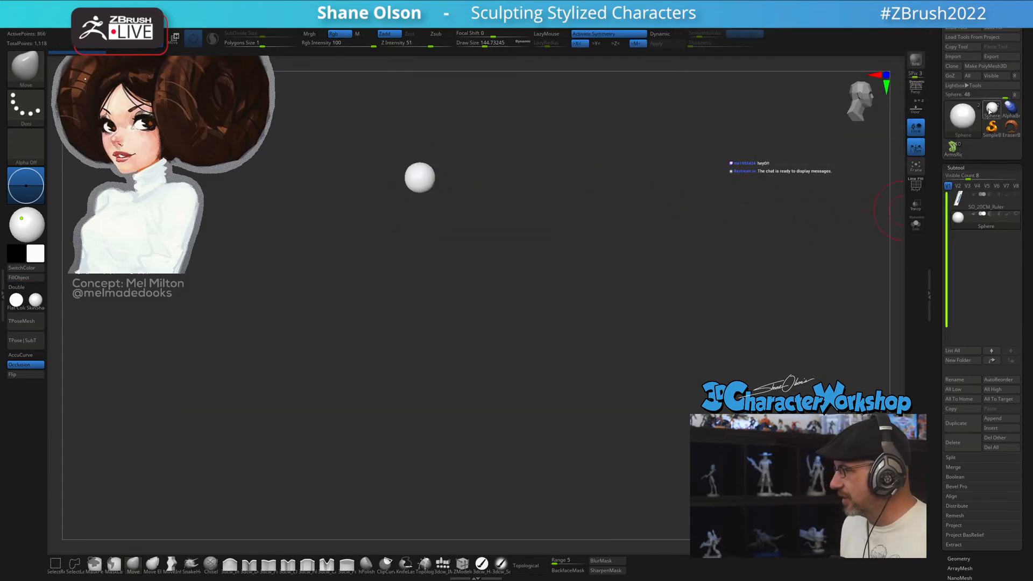
key(s)
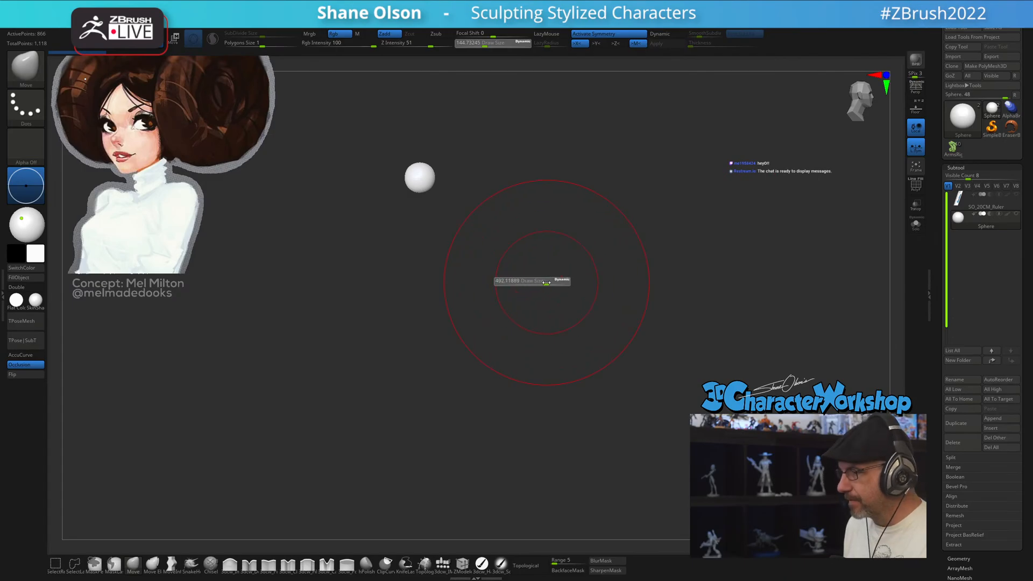
click(547, 283)
mouse_move(561, 229)
alt+mouse_down()
mouse_move(560, 311)
mouse_move(582, 291)
mouse_move(625, 279)
mouse_move(564, 278)
mouse_move(569, 247)
mouse_move(582, 258)
mouse_move(579, 241)
mouse_move(607, 231)
alt+mouse_up()
key(s)
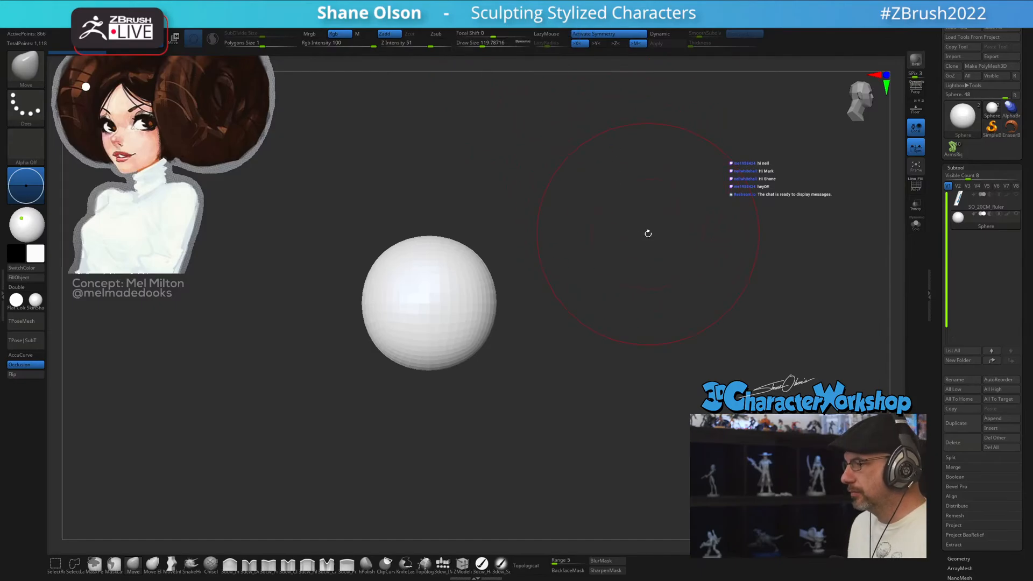
key(s)
drag(638, 263, 632, 262)
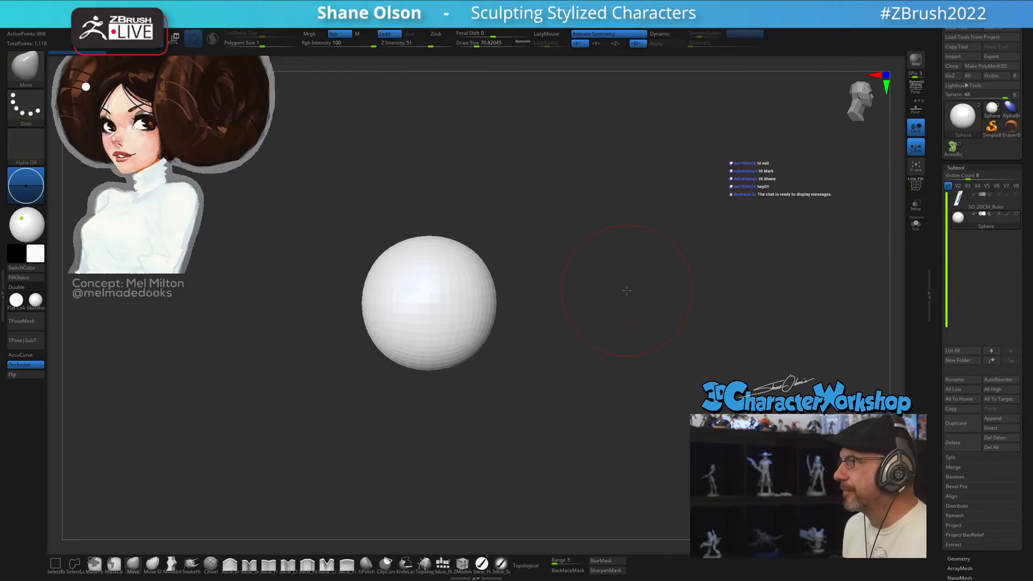
mouse_move(556, 393)
mouse_down()
mouse_move(585, 392)
mouse_move(572, 359)
mouse_move(558, 383)
mouse_move(546, 358)
mouse_move(555, 370)
mouse_up()
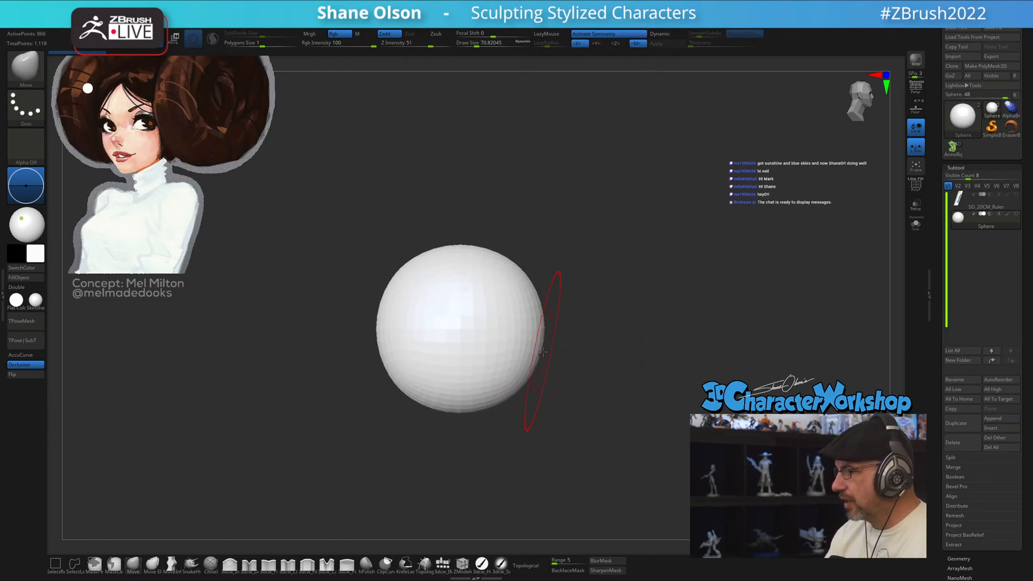
- Scale the sphere uniformly with the gizmo and check its size against the SO_20CM_Ruler subtool
key(w)
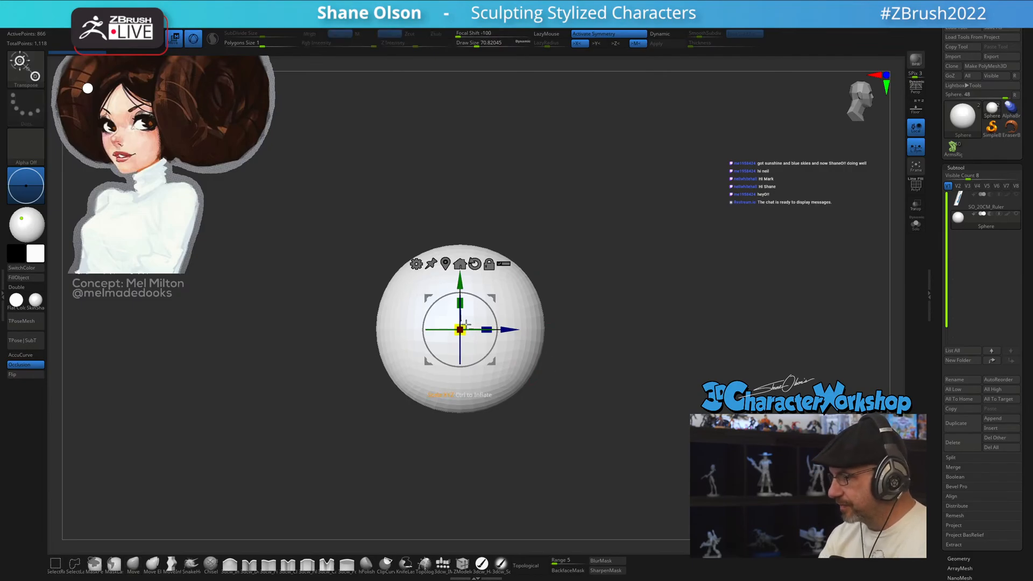
drag(466, 323, 727, 241)
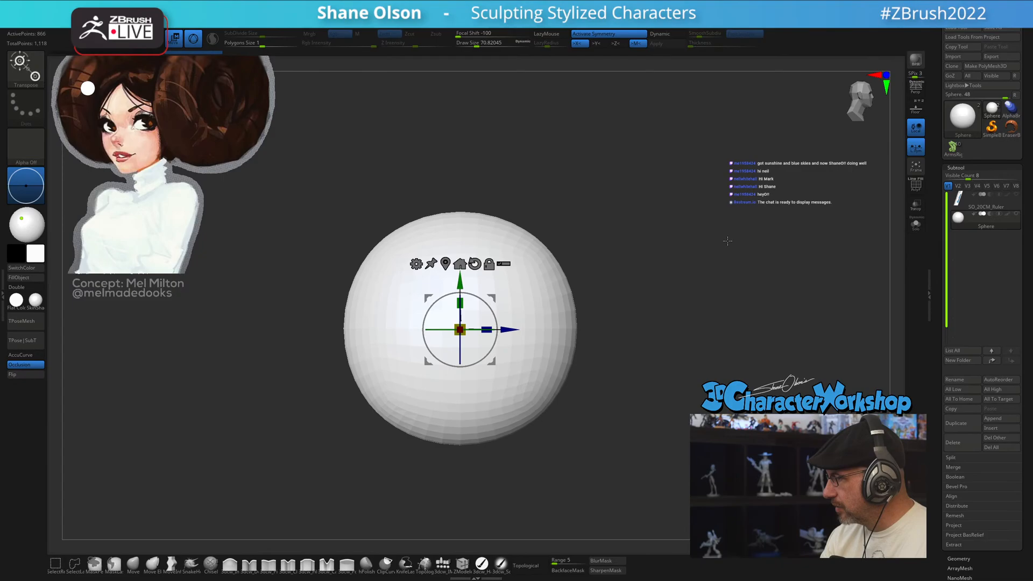
click(1016, 194)
drag(780, 377, 627, 330)
click(1016, 194)
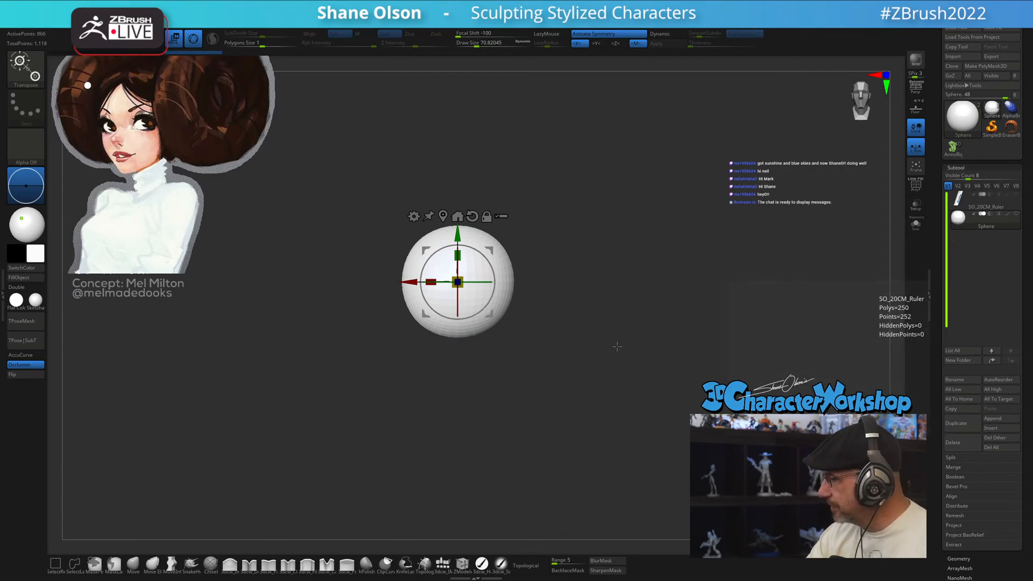
key(f)
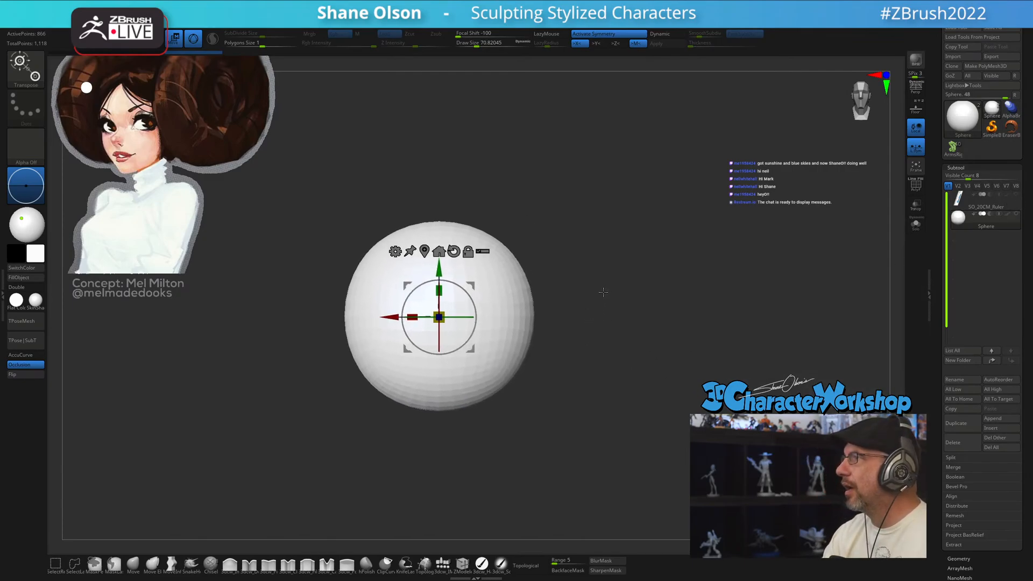
- Enlarge the sphere slightly with the gizmo and activate Dynamic Subdiv to smooth it
mouse_move(599, 288)
alt+mouse_down()
mouse_move(617, 277)
mouse_move(609, 312)
alt+mouse_up()
key(q)
key(s)
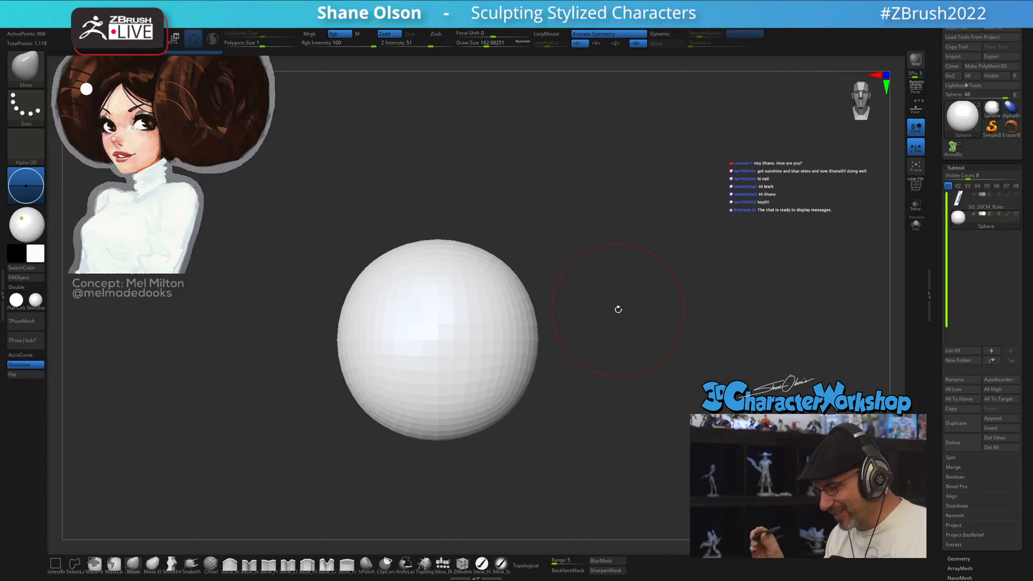
alt+drag(613, 313, 611, 323)
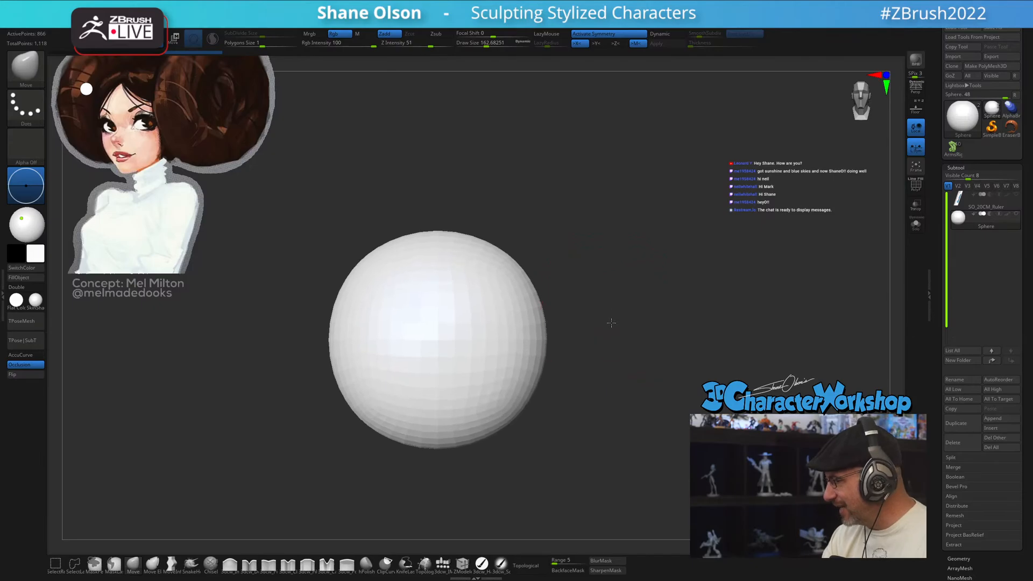
key(w)
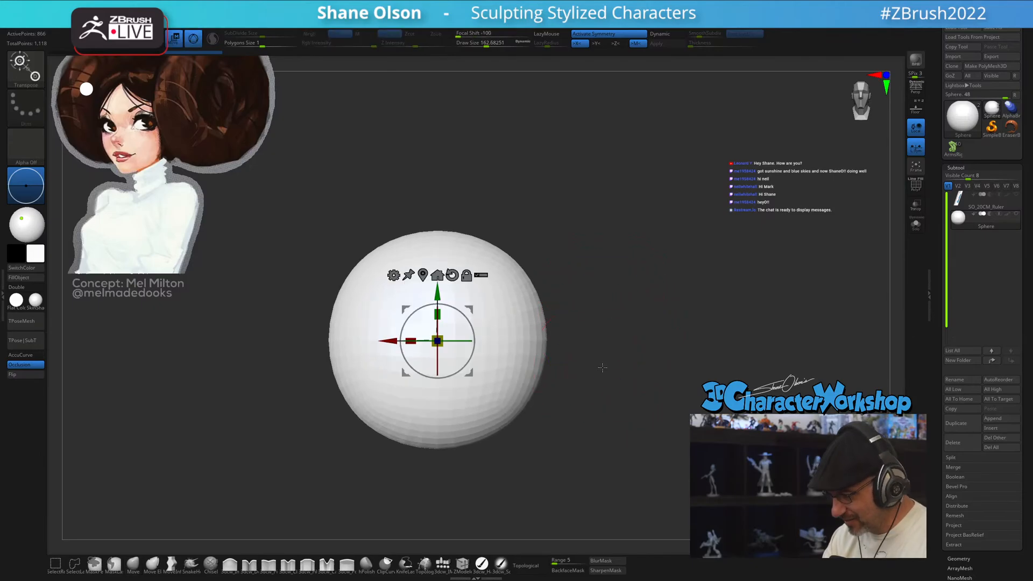
alt+drag(577, 357, 580, 337)
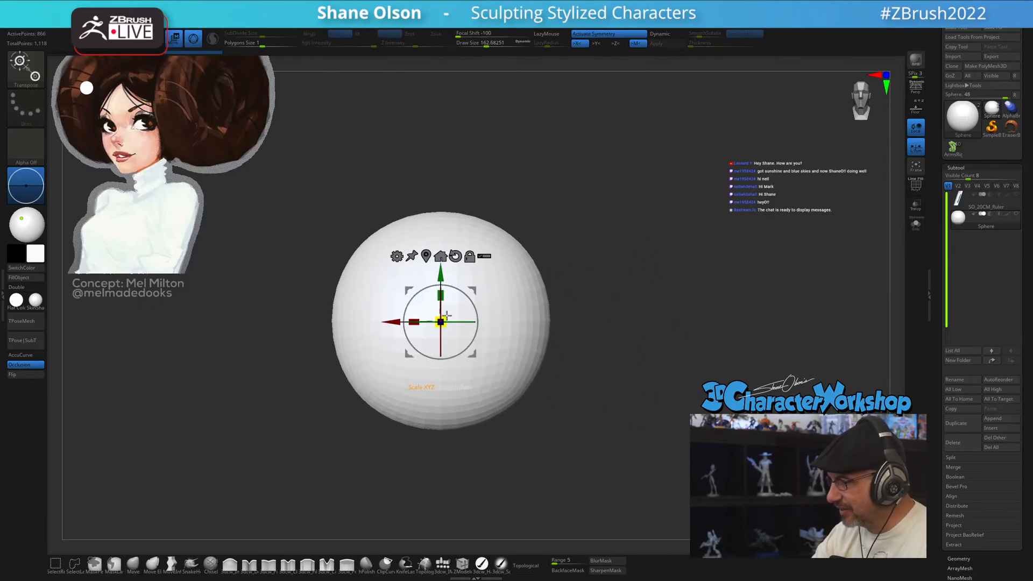
key(d)
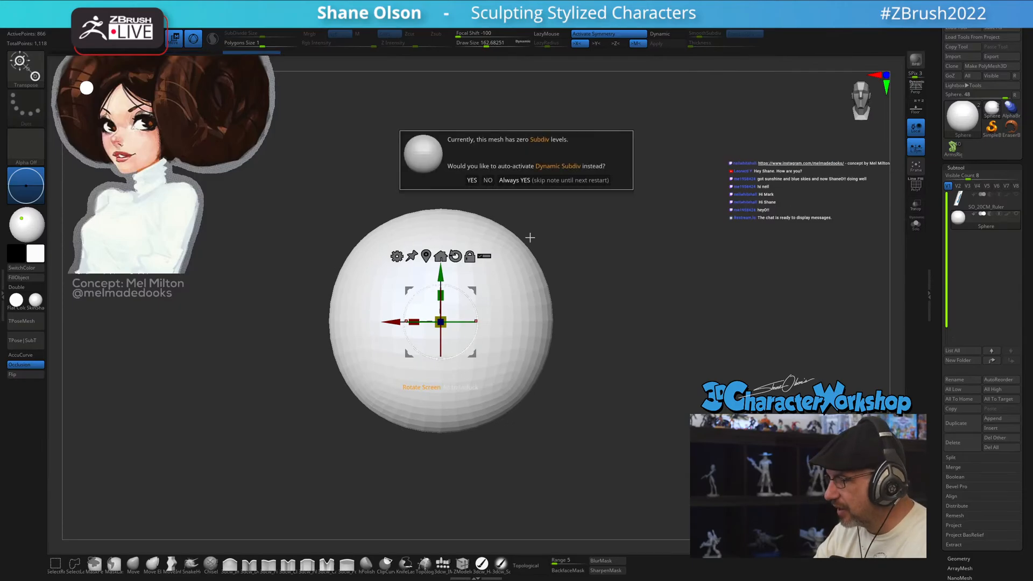
key(Return)
alt+drag(583, 262, 581, 269)
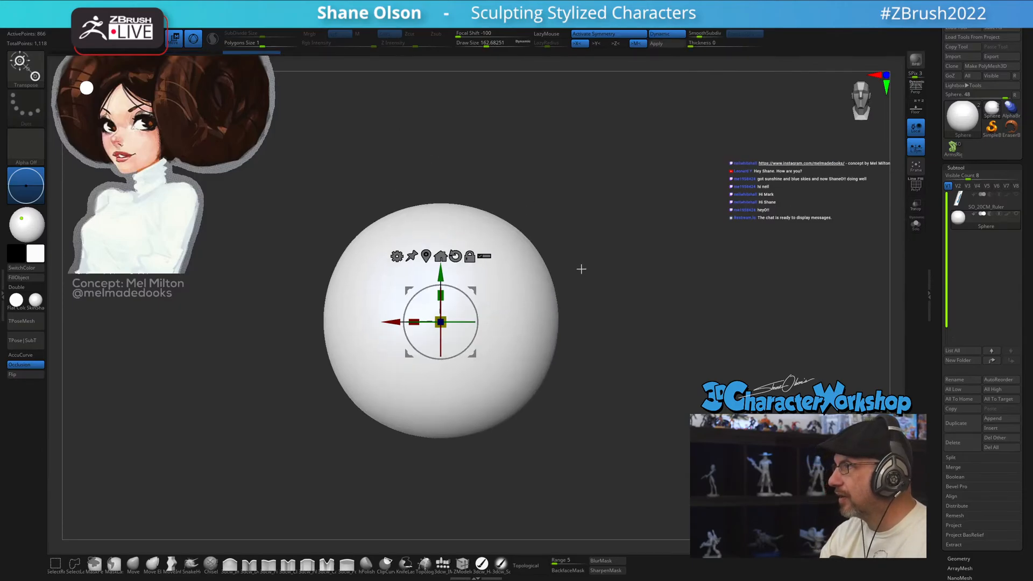
- Duplicate the sphere straight down within the same subtool, keeping the original masked
ctrl+drag(441, 273, 440, 311)
drag(604, 381, 612, 389)
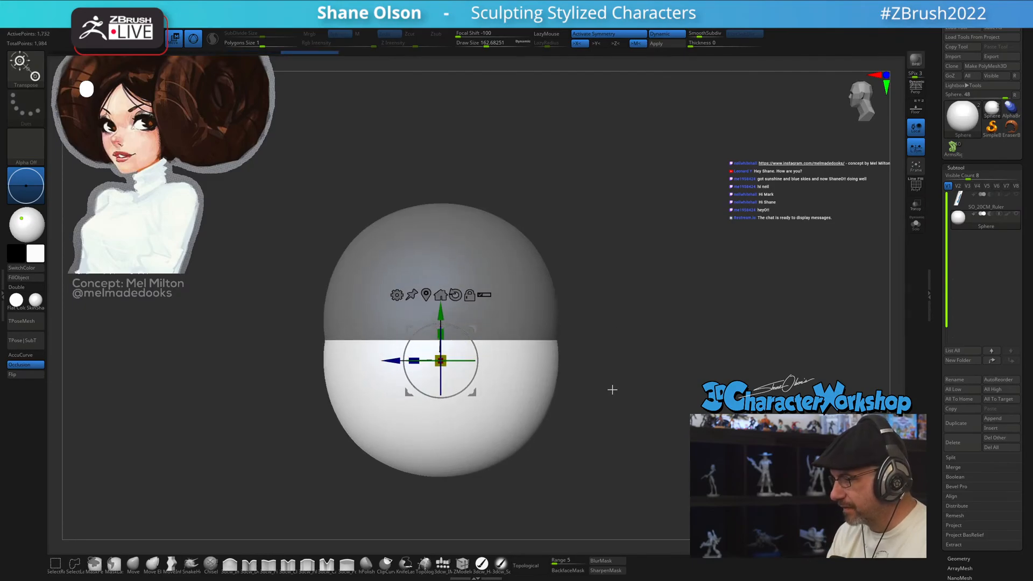
key(Tab)
key(q)
key(Tab)
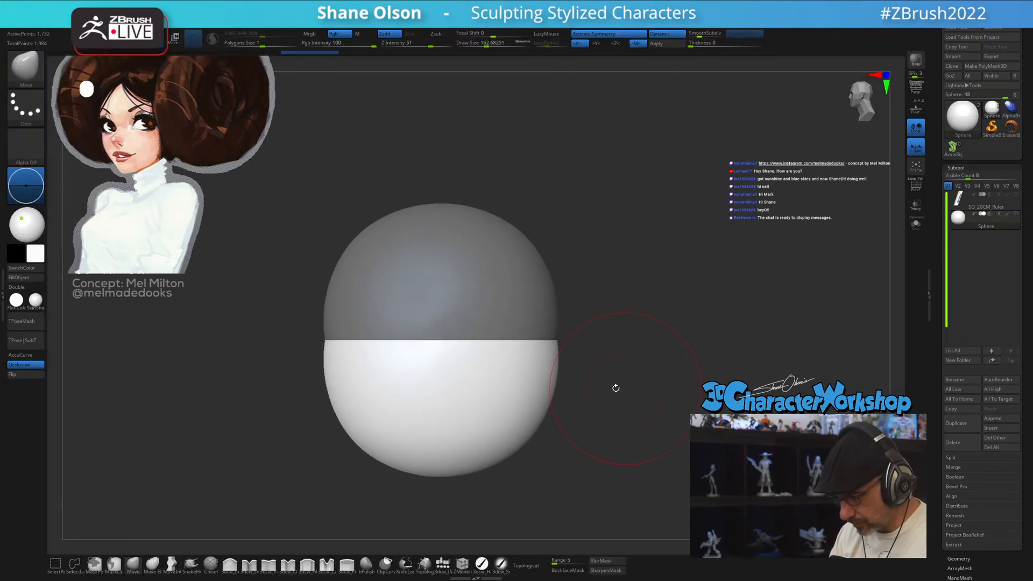
- Scale the lower sphere copy down slightly and move it forward to form the face mass
alt+drag(617, 373, 630, 351)
key(w)
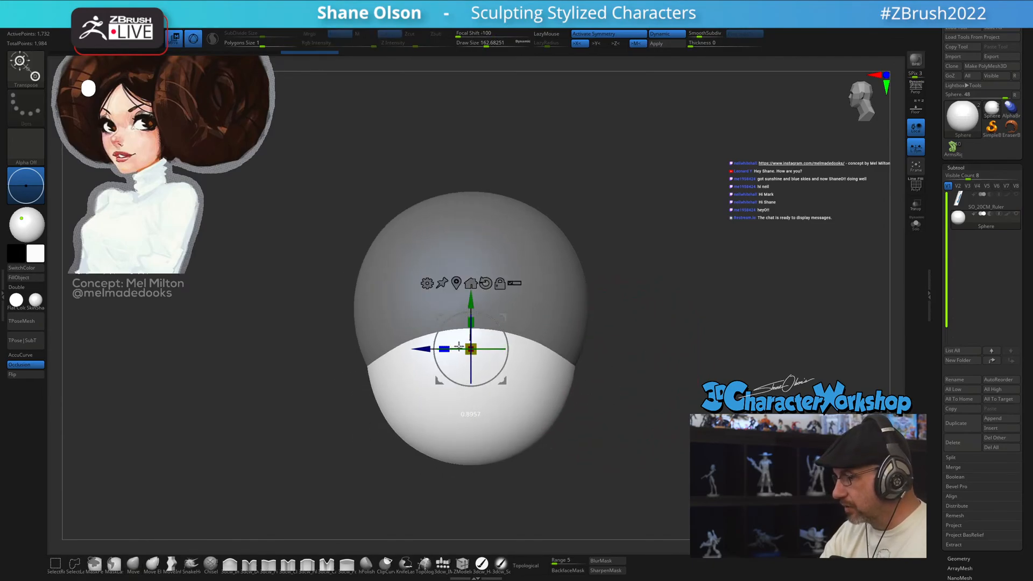
mouse_move(446, 345)
mouse_down()
mouse_move(393, 348)
mouse_move(431, 348)
mouse_up()
right_drag(435, 350, 582, 369)
- Taper the lower copy's sides toward the chin using the Move brush at a draw size of about 305
key(q)
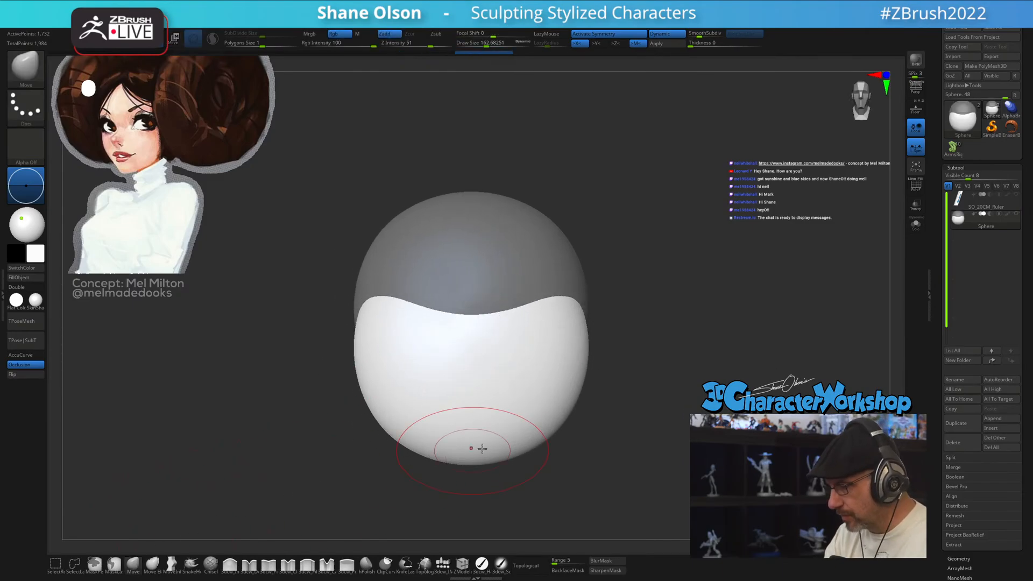
key(s)
mouse_move(552, 405)
mouse_down()
mouse_move(522, 425)
mouse_move(518, 416)
mouse_up()
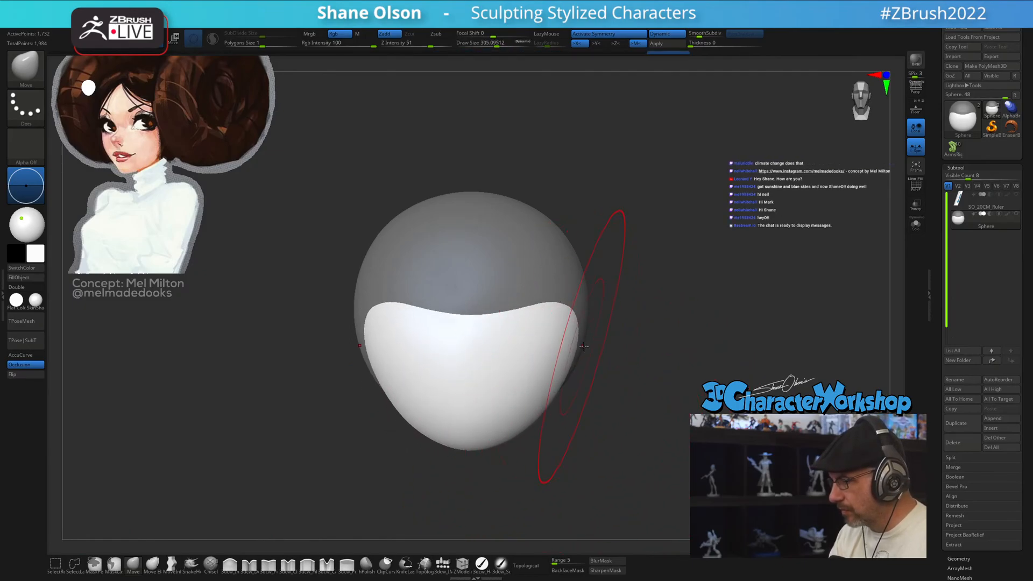
- Invert the mask and adjust the upper cranium sphere's placement over the face mass with the gizmo
ctrl+click(628, 323)
drag(647, 292, 589, 337)
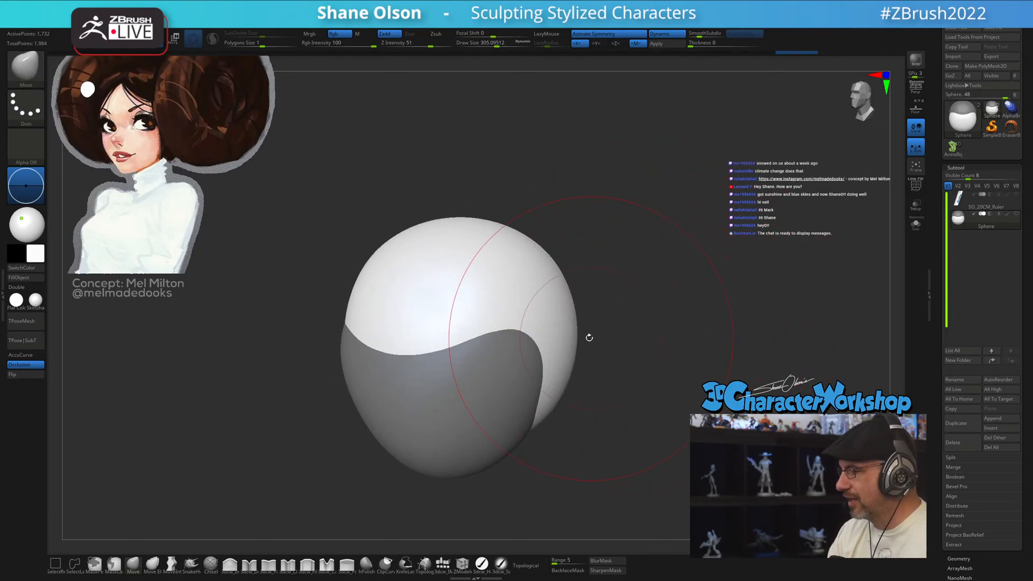
drag(673, 352, 597, 355)
drag(715, 371, 627, 369)
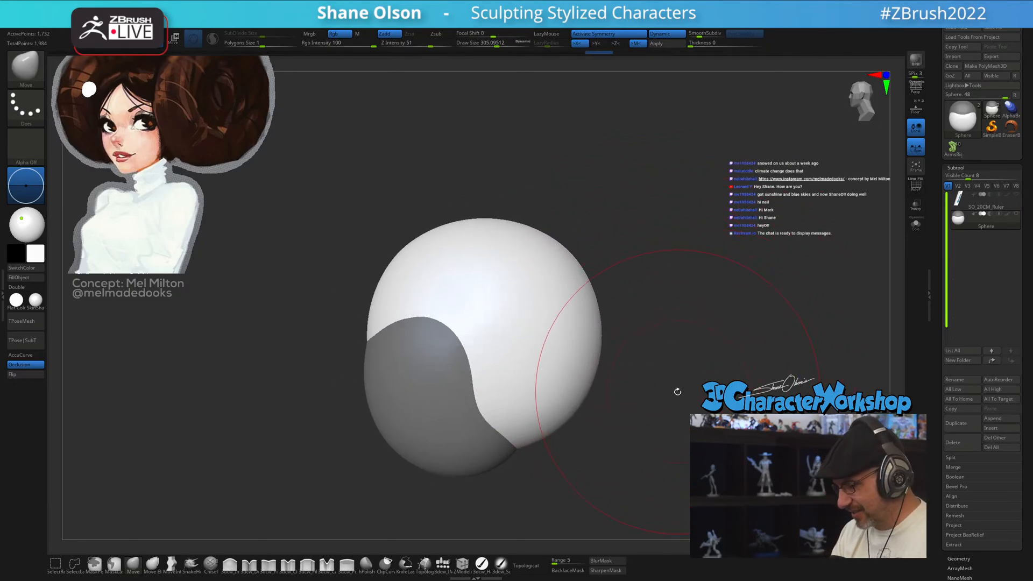
key(w)
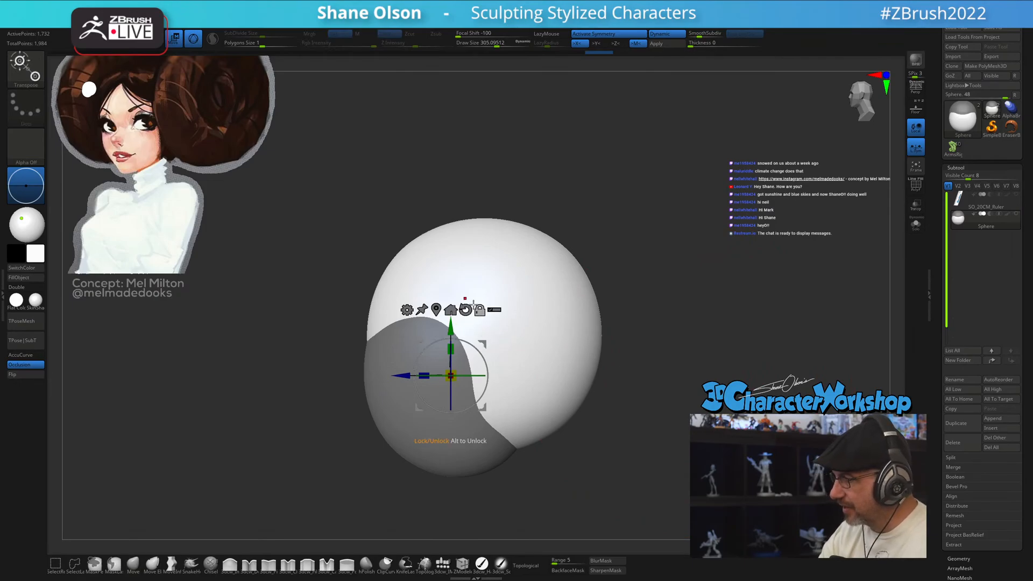
alt+drag(483, 343, 513, 275)
alt+drag(606, 336, 625, 347)
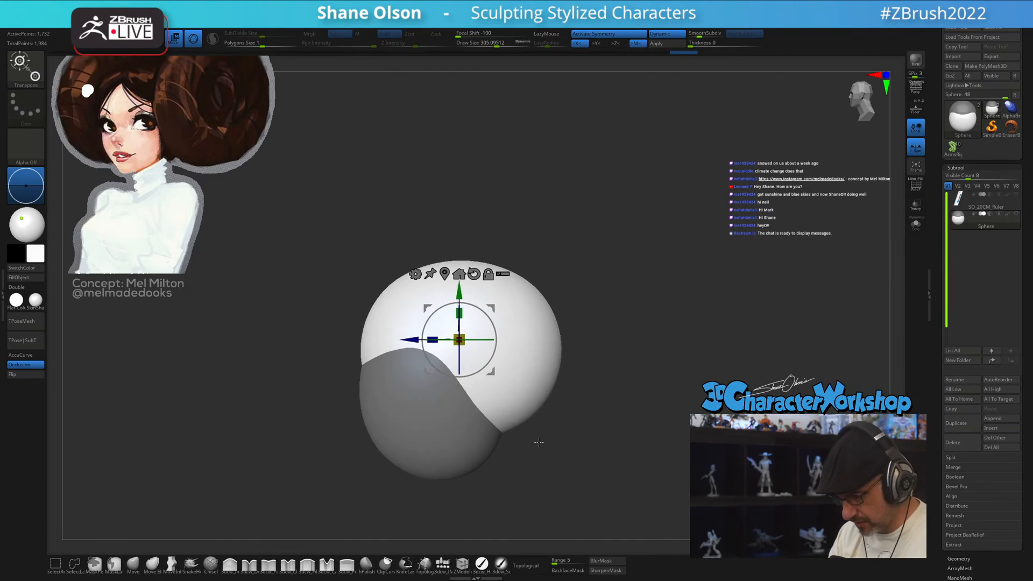
- Invert the mask again and pull the jaw's underside forward with the Move brush at a draw size of about 280
key(q)
key(ctrl+i)
key(s)
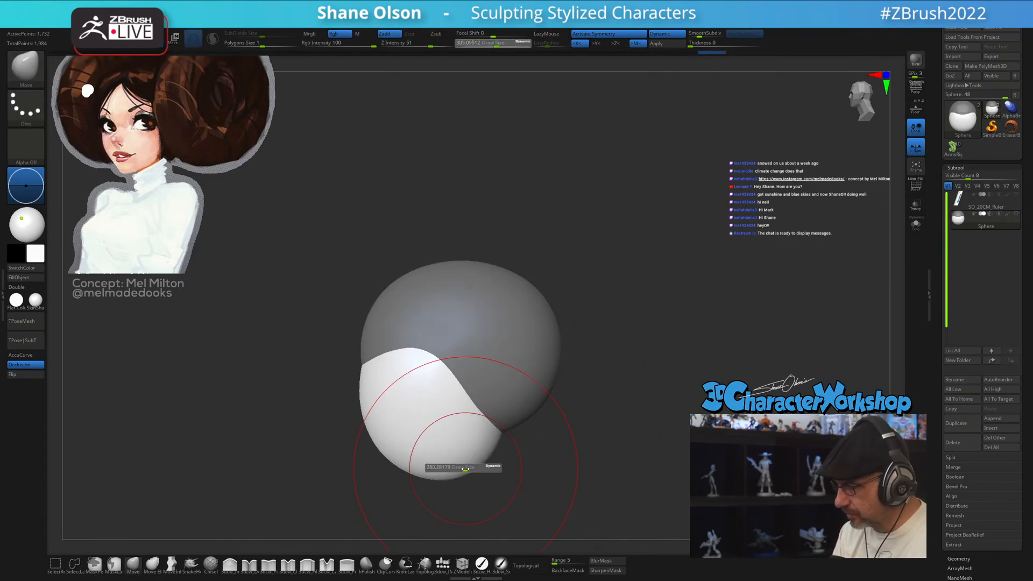
drag(470, 465, 427, 462)
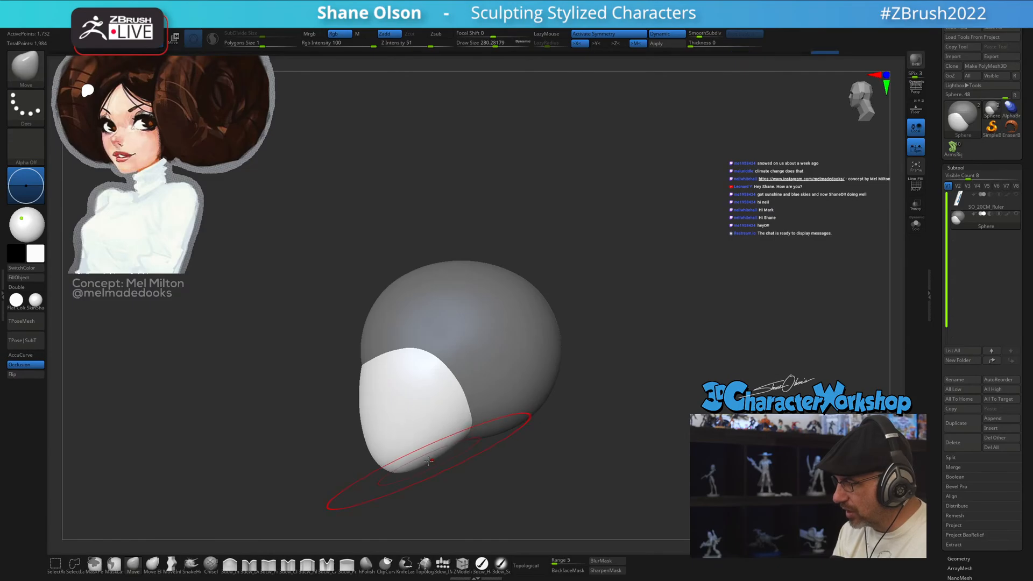
- Reshape the face mass's upper edge along the brow and temple with the Move brush at a draw size of about 245
ctrl+right_drag(392, 412, 389, 424)
key(s)
drag(392, 416, 392, 418)
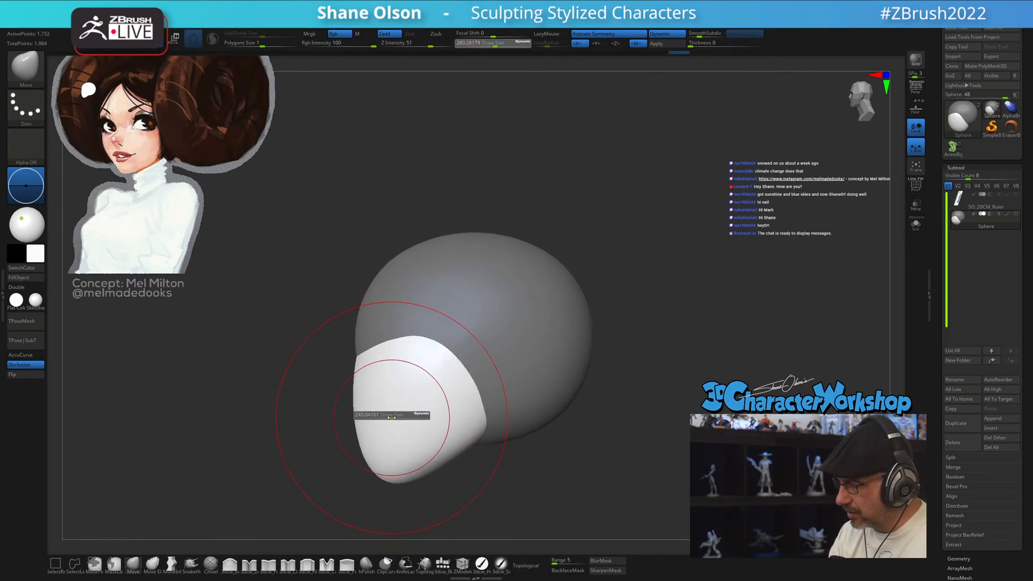
mouse_move(420, 350)
right_down()
mouse_move(399, 350)
mouse_move(429, 358)
right_up()
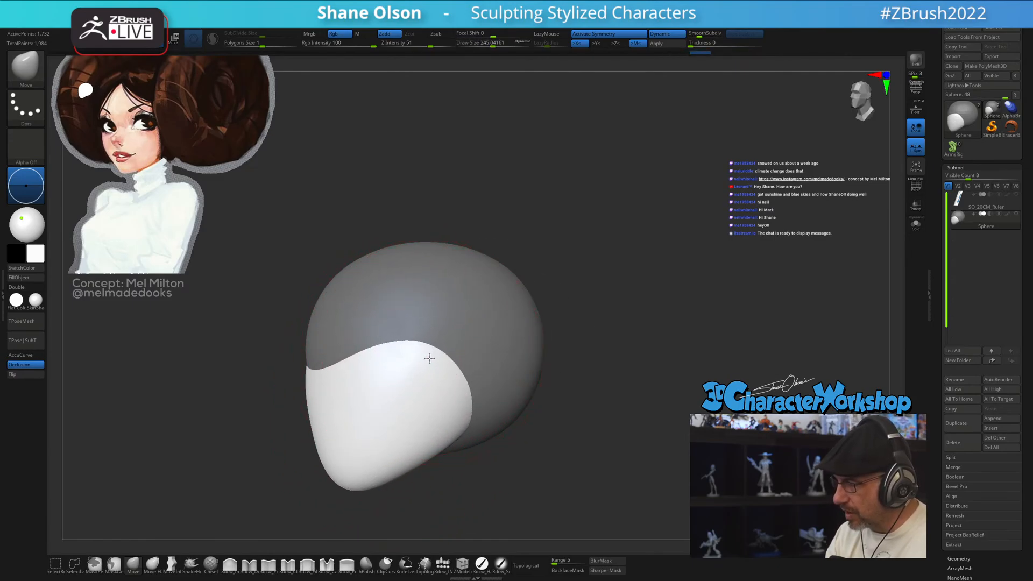
drag(430, 356, 394, 353)
drag(333, 373, 330, 368)
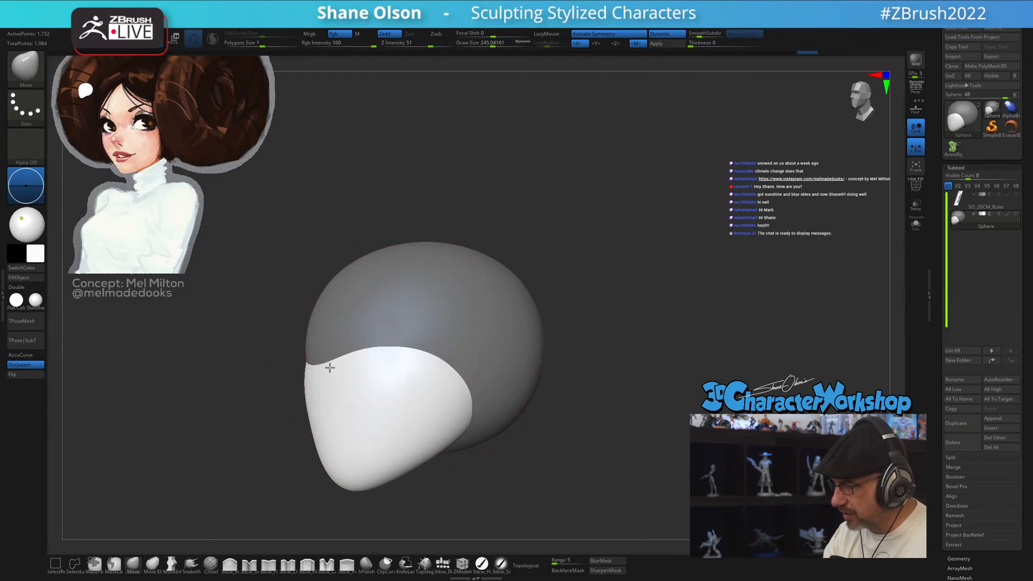
- Shape the face mass's rear edge into a jaw corner, reducing the Move brush's draw size to about 149
mouse_move(329, 367)
right_down()
mouse_move(477, 376)
mouse_move(540, 395)
mouse_move(544, 376)
right_up()
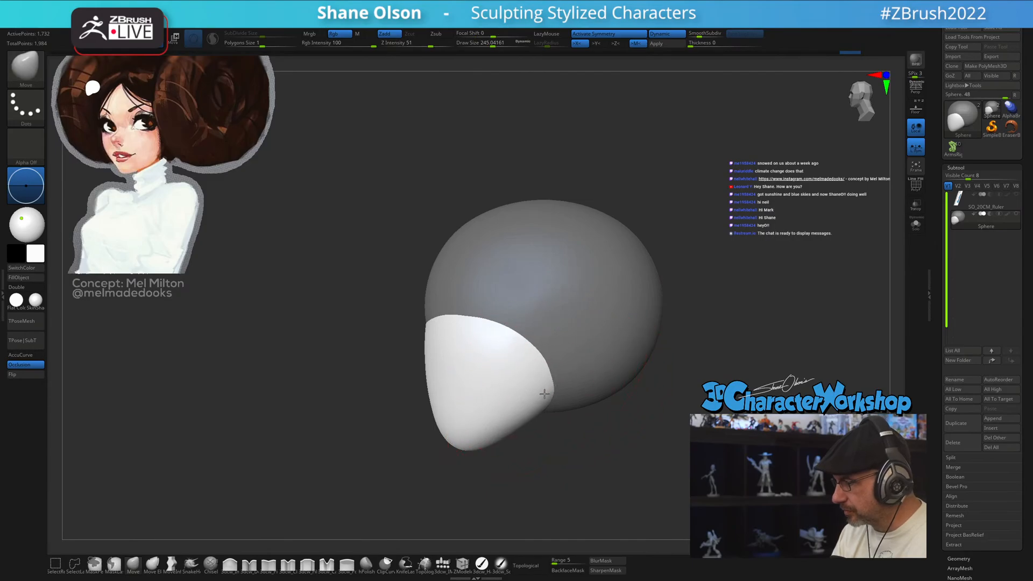
drag(544, 394, 543, 384)
right_drag(553, 357, 575, 359)
key(s)
mouse_move(555, 354)
mouse_down()
mouse_move(545, 355)
mouse_move(558, 331)
mouse_up()
right_drag(608, 350, 565, 356)
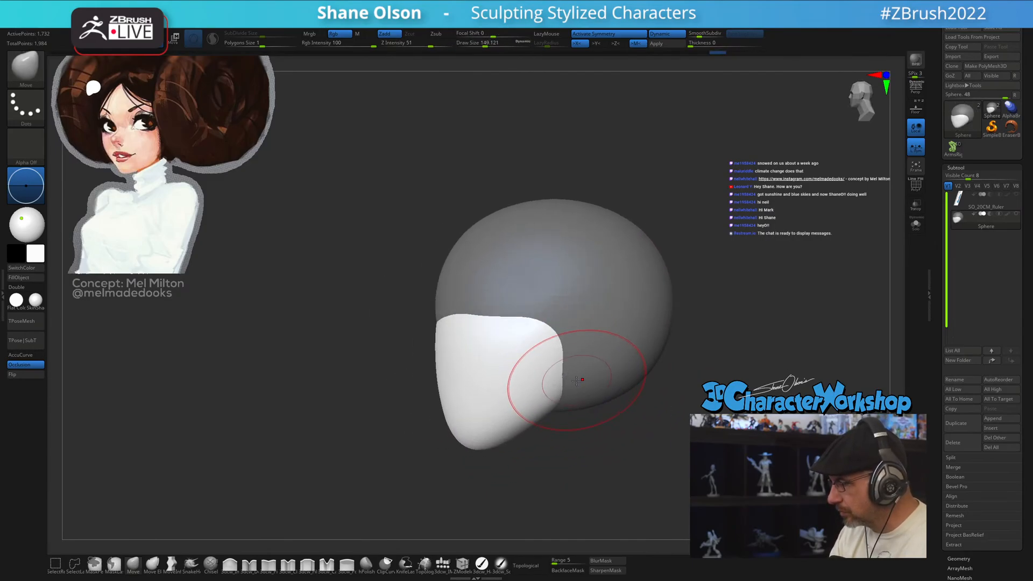
drag(563, 388, 560, 399)
- Invert the mask to free the cranium and push its lower back inward with a draw size of about 365
mouse_move(627, 438)
alt+right_down()
mouse_move(595, 450)
mouse_move(588, 429)
alt+right_up()
ctrl+click(603, 452)
key(s)
drag(605, 425, 619, 425)
drag(601, 347, 588, 340)
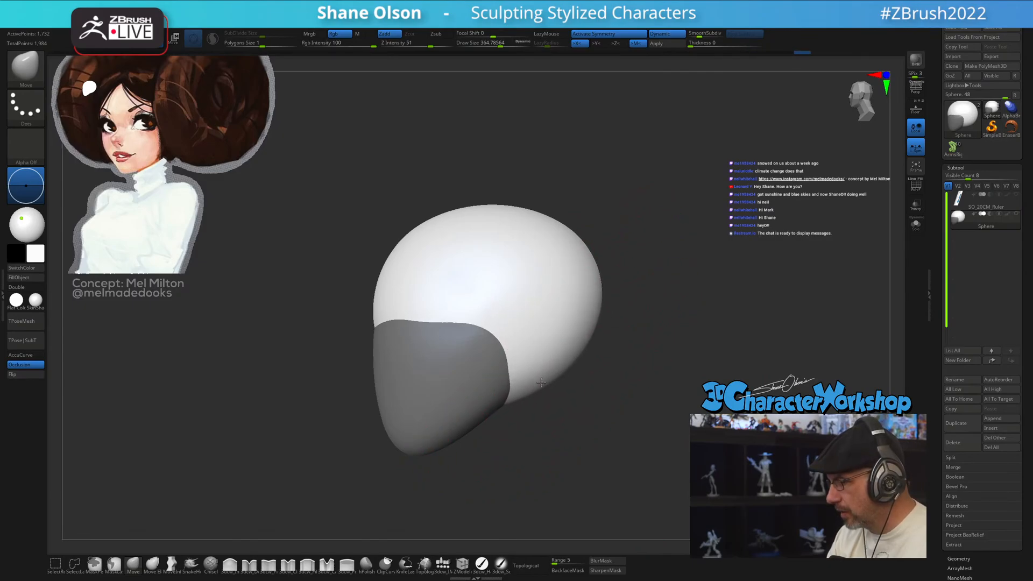
- Refine the unmasked cranium's lower back and sides with the Move brush at a draw size of about 293
mouse_move(541, 383)
mouse_down()
mouse_move(544, 422)
mouse_move(618, 411)
mouse_move(626, 365)
mouse_move(597, 369)
mouse_up()
key(s)
drag(558, 315, 554, 315)
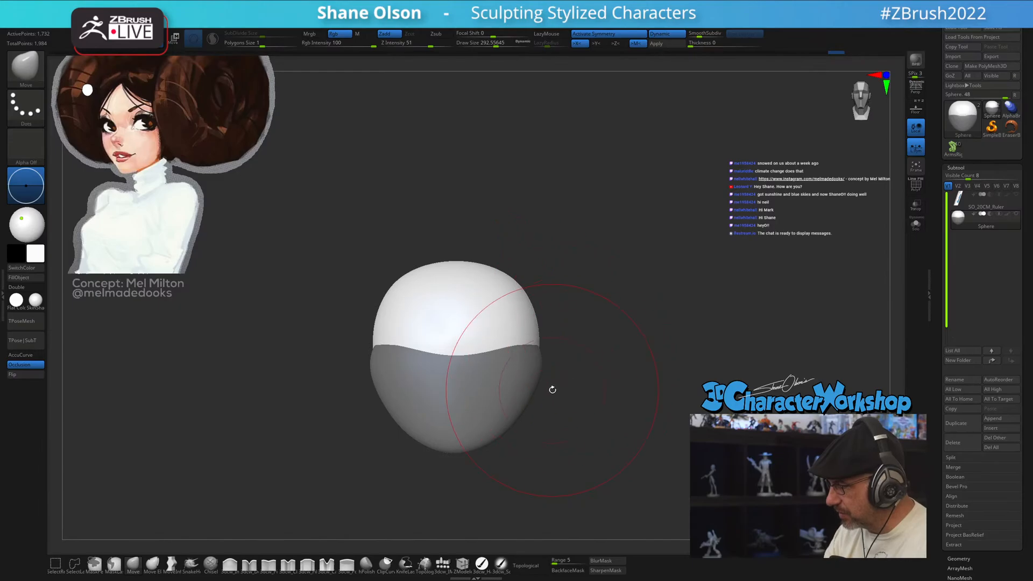
- Invert the mask to free the face mass and reshape its sides and jaw with a draw size of about 207
ctrl+click(553, 389)
key(s)
mouse_move(553, 379)
mouse_down()
mouse_move(541, 379)
mouse_move(530, 352)
mouse_up()
drag(590, 406, 554, 404)
mouse_move(567, 406)
shift+mouse_down()
mouse_move(577, 410)
mouse_move(507, 431)
mouse_move(485, 454)
shift+mouse_up()
key(bracketright)
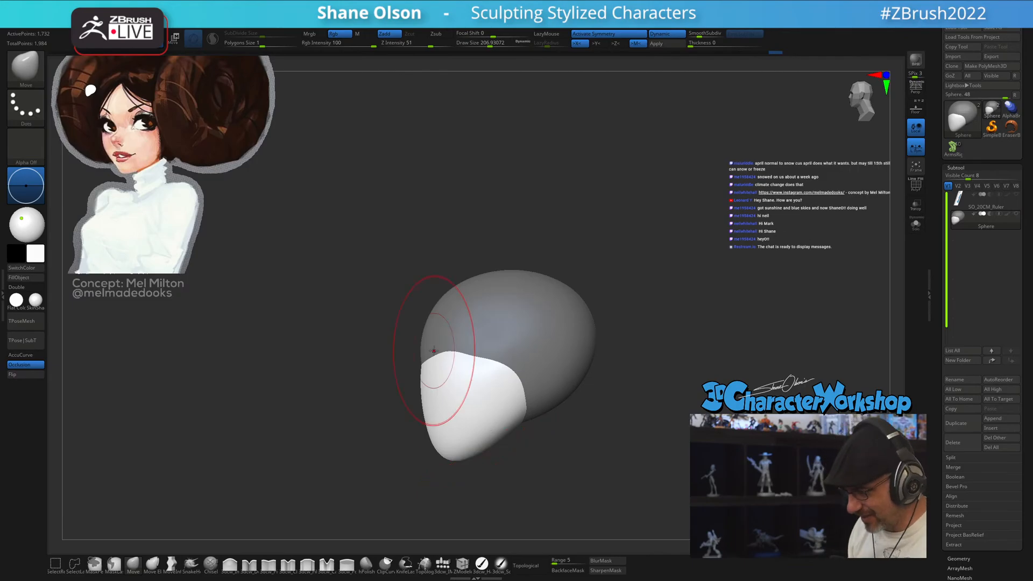
- Insert an Appendage primitive with the insert-mesh brush on the underside of the head as the neck
alt+drag(379, 308, 349, 307)
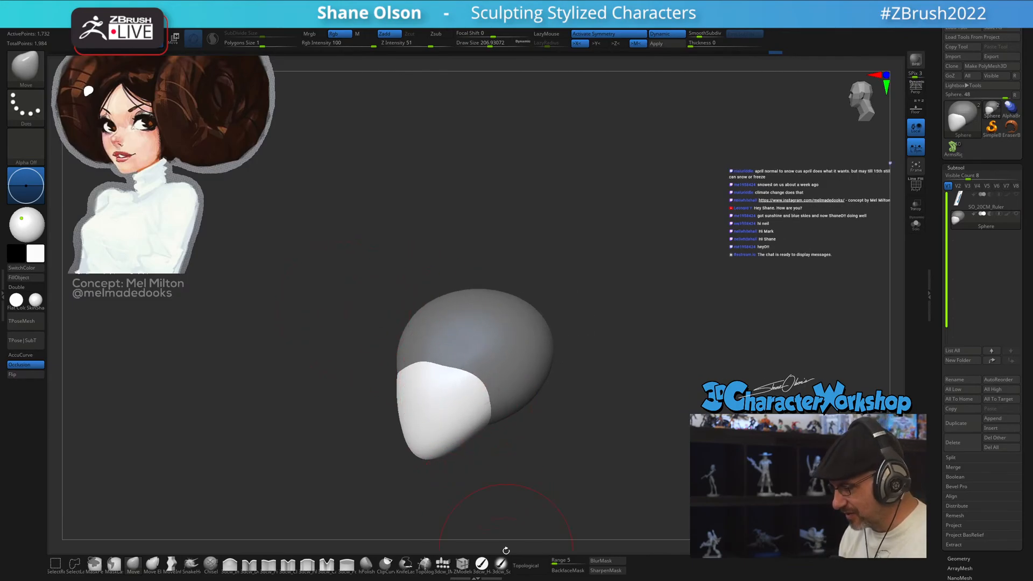
click(443, 563)
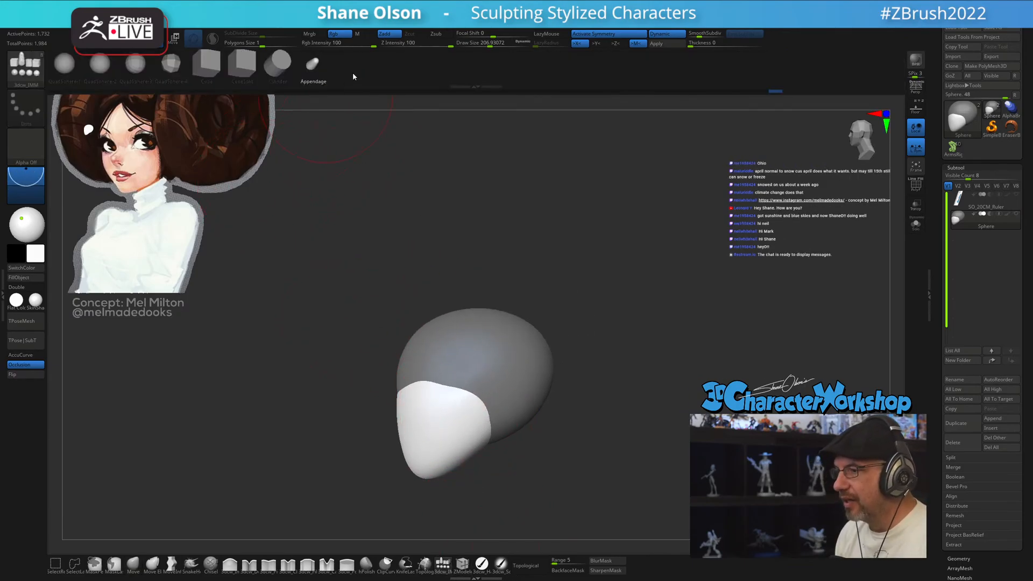
drag(606, 230, 560, 242)
alt+drag(644, 285, 668, 262)
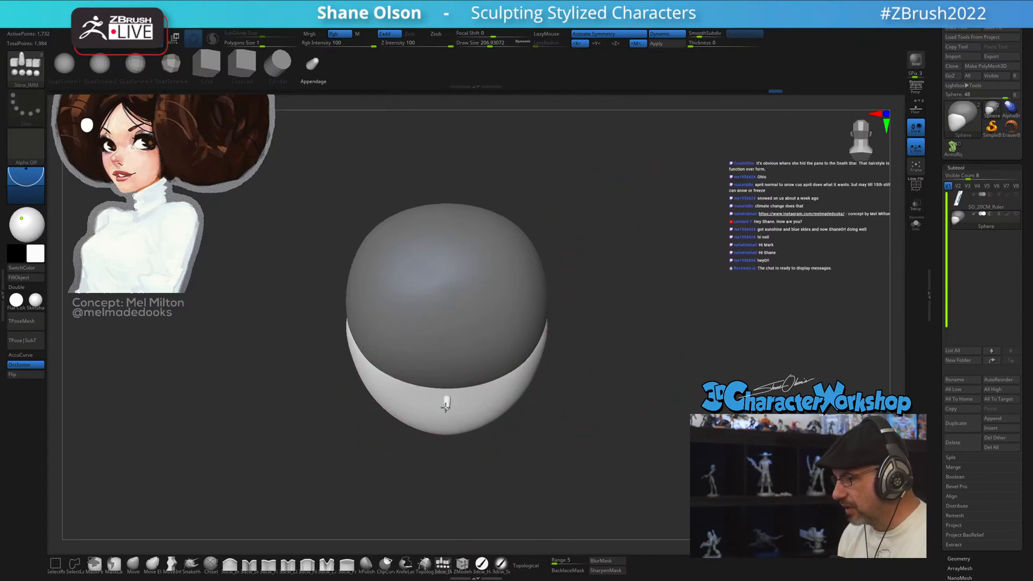
drag(446, 404, 445, 480)
right_drag(447, 494, 696, 343)
- Rotate and reposition the neck so it hangs down from beneath the rear of the skull
key(w)
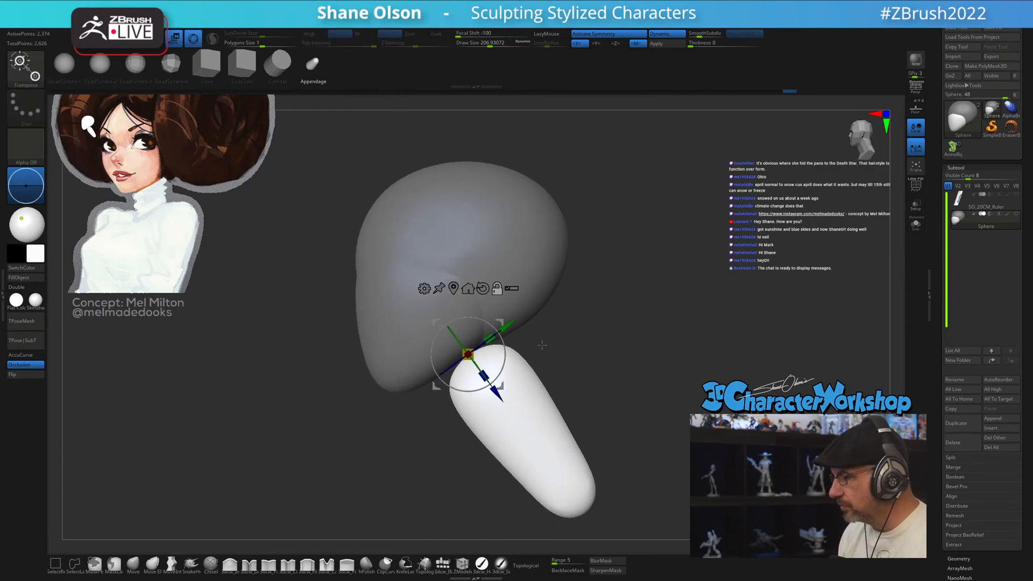
drag(501, 365, 300, 247)
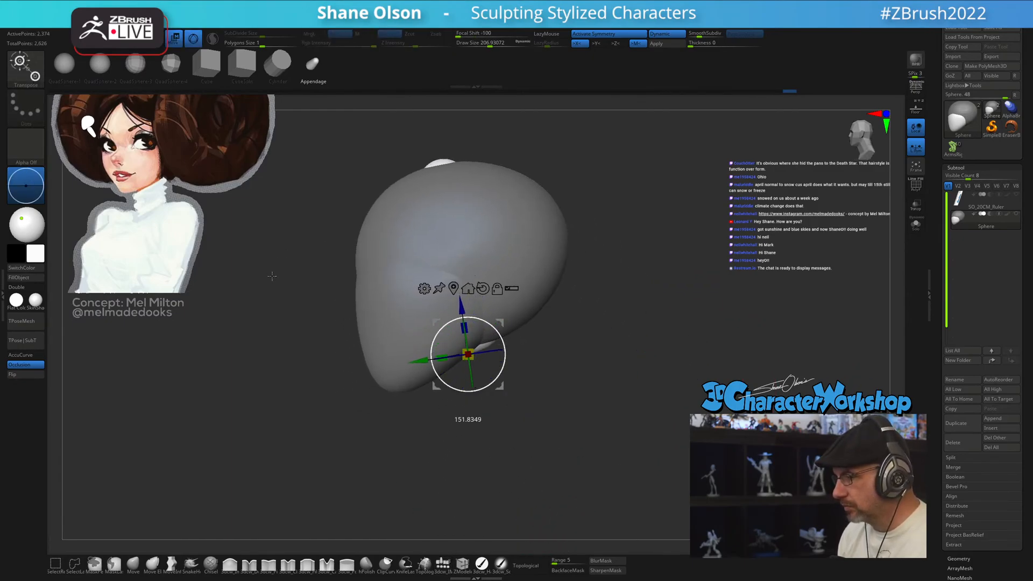
key(ctrl+z)
drag(535, 384, 541, 442)
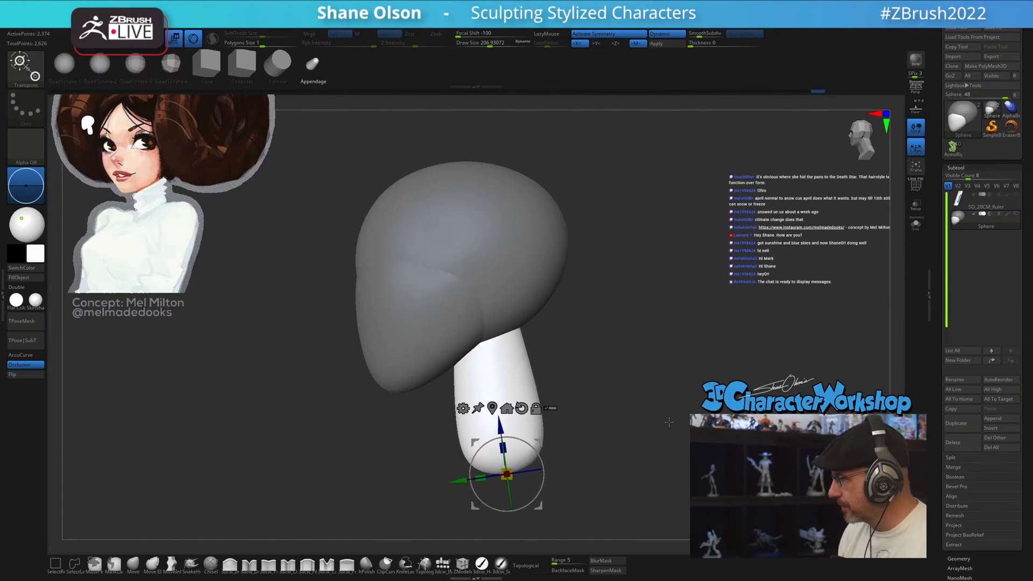
key(q)
- Shape the neck's front and back contours in side view with the Move brush at a draw size of about 182
mouse_move(554, 392)
mouse_down()
mouse_move(576, 373)
mouse_move(579, 393)
mouse_move(491, 439)
mouse_up()
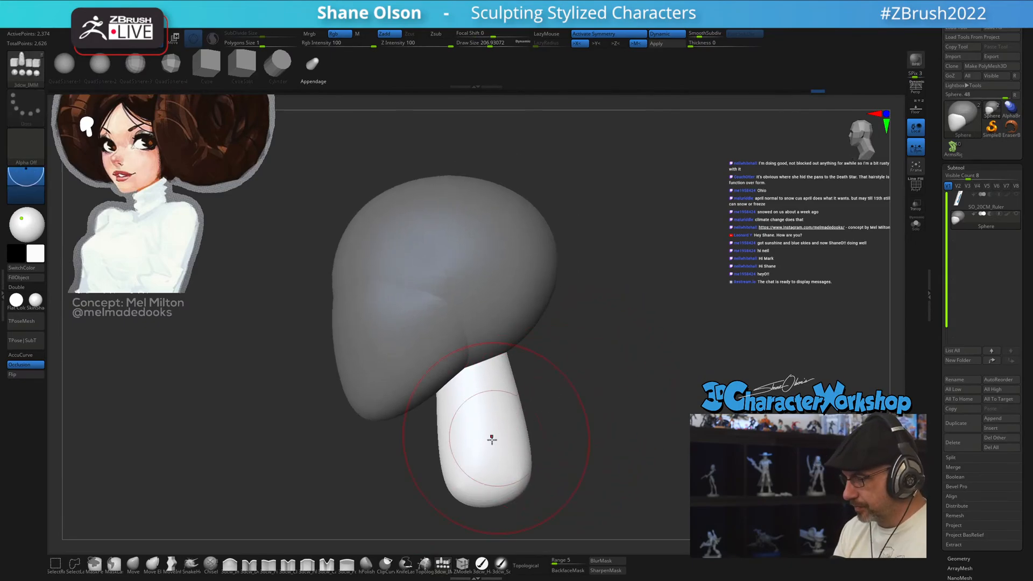
click(137, 561)
key(s)
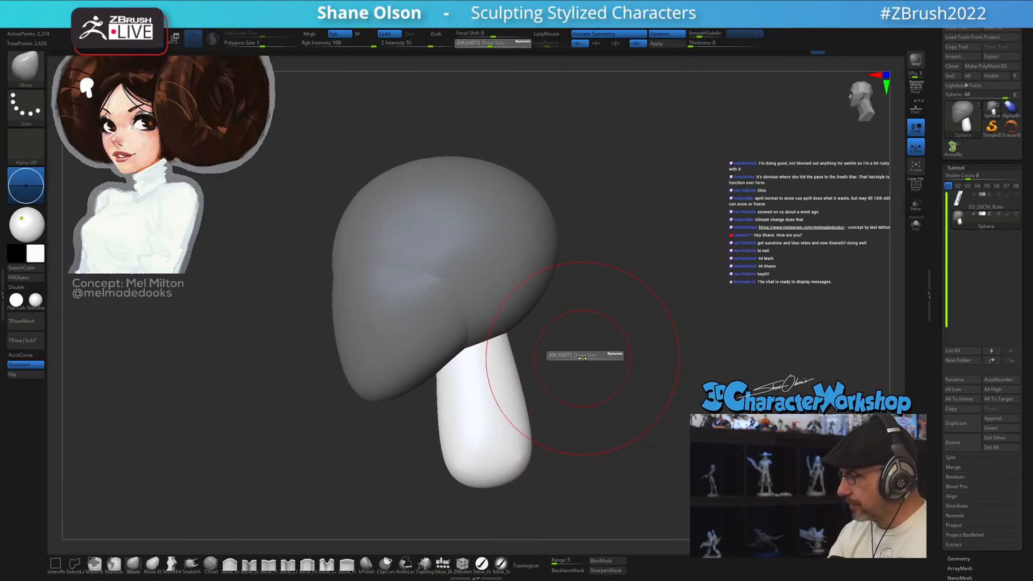
mouse_move(597, 353)
mouse_down()
mouse_move(582, 351)
mouse_move(584, 325)
mouse_move(594, 326)
mouse_up()
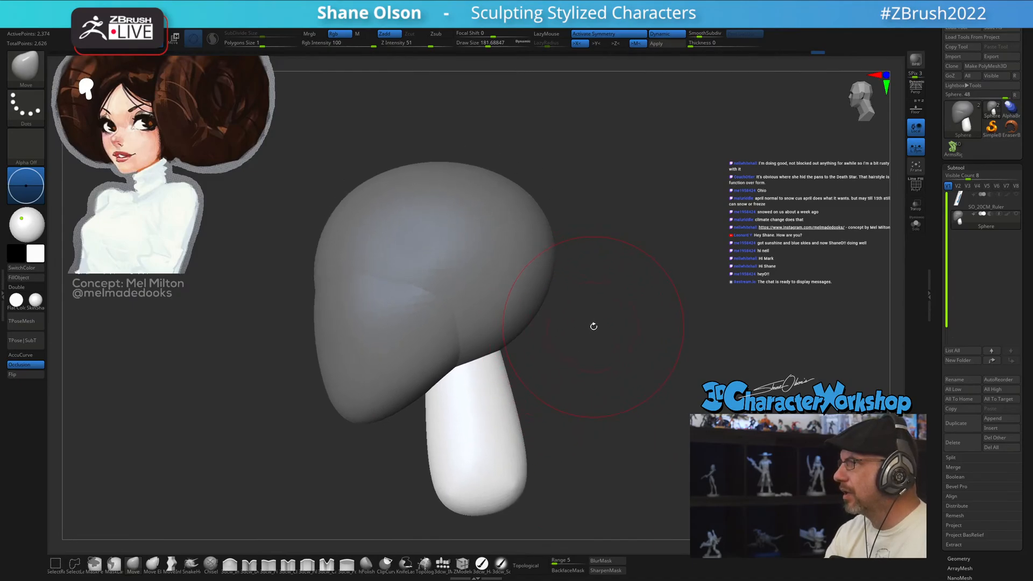
drag(537, 266, 532, 302)
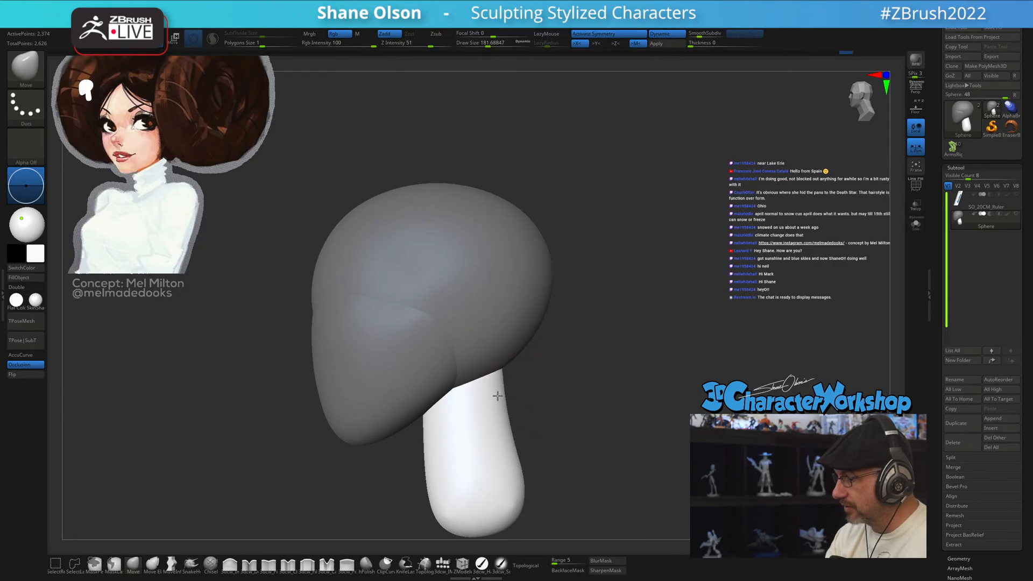
alt+right_drag(458, 407, 475, 380)
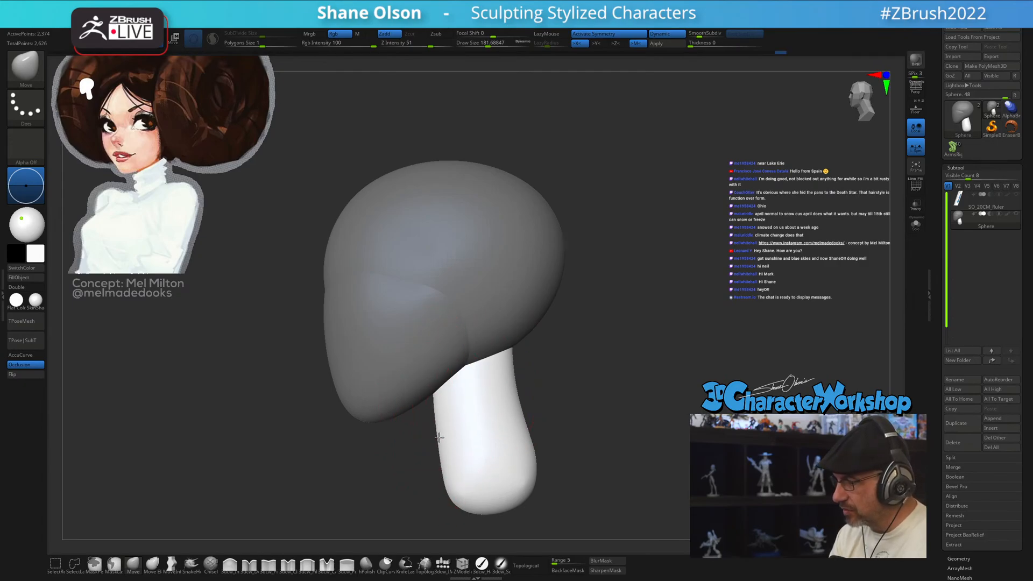
mouse_move(431, 425)
right_down()
mouse_move(495, 425)
mouse_move(479, 369)
right_up()
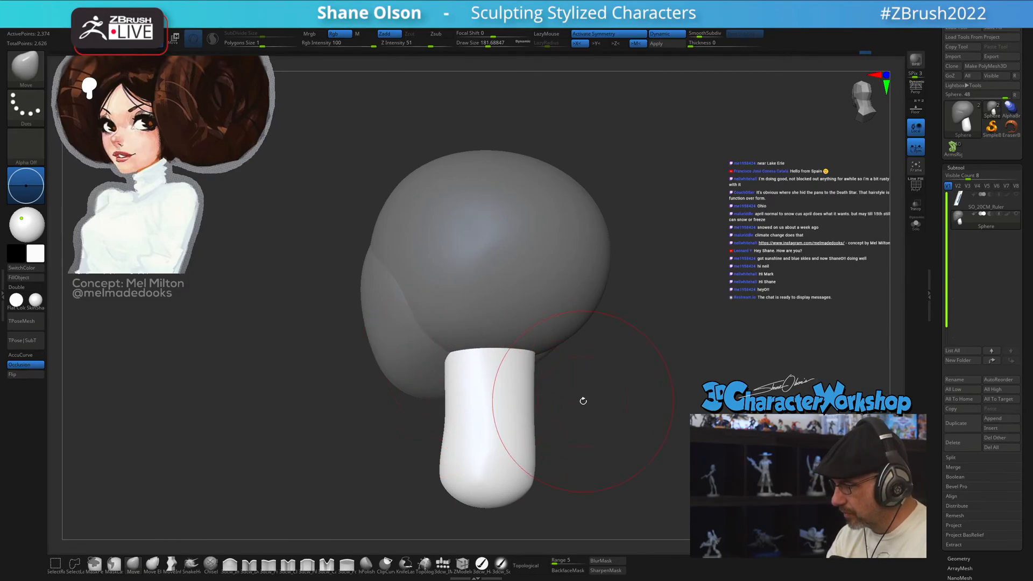
- Adjust the neck's width from behind, flaring its top into the skull, and check the mesh with the polyframe display
right_drag(581, 399, 603, 404)
right_drag(473, 347, 439, 398)
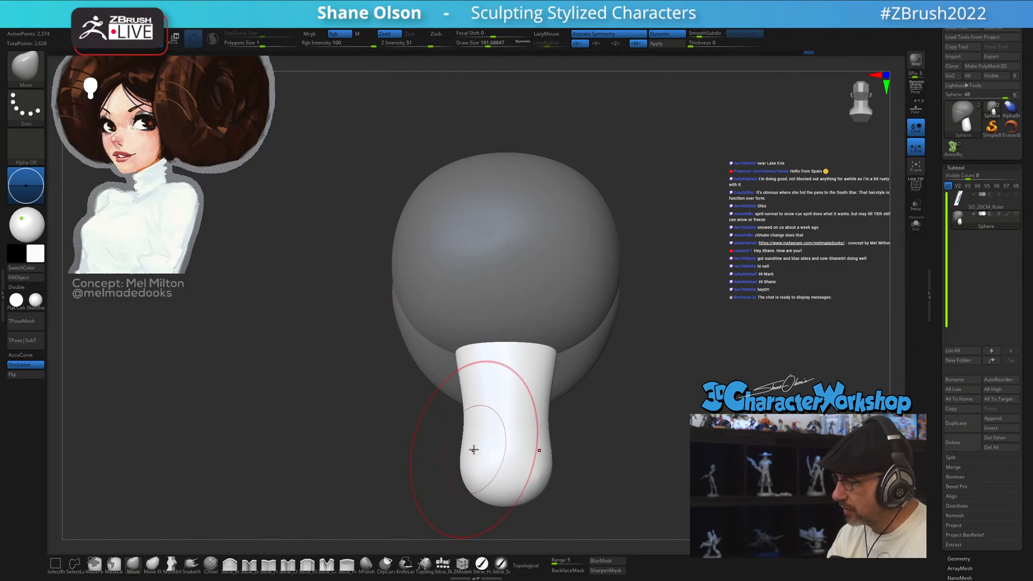
right_drag(468, 445, 497, 410)
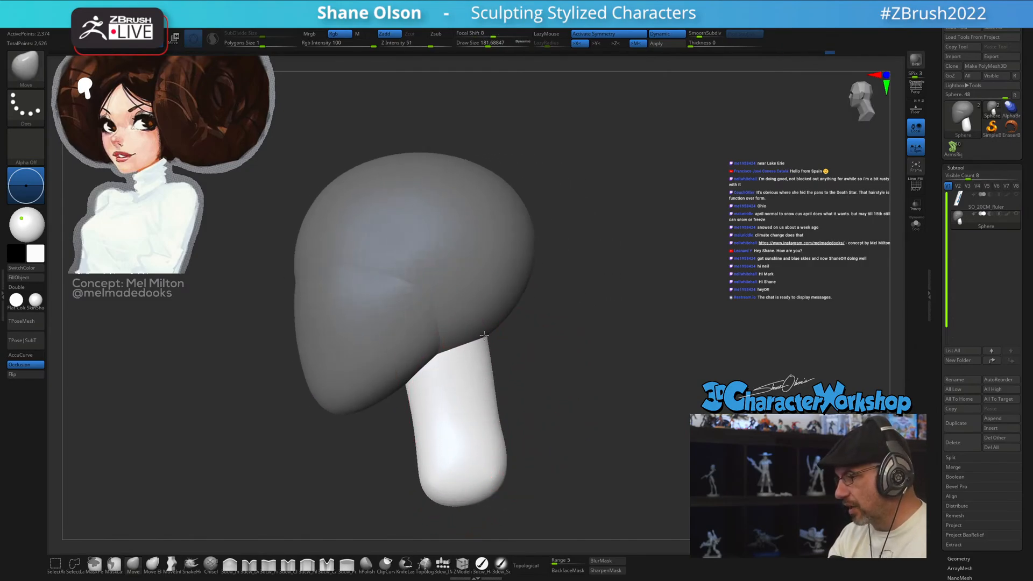
key(shift+f)
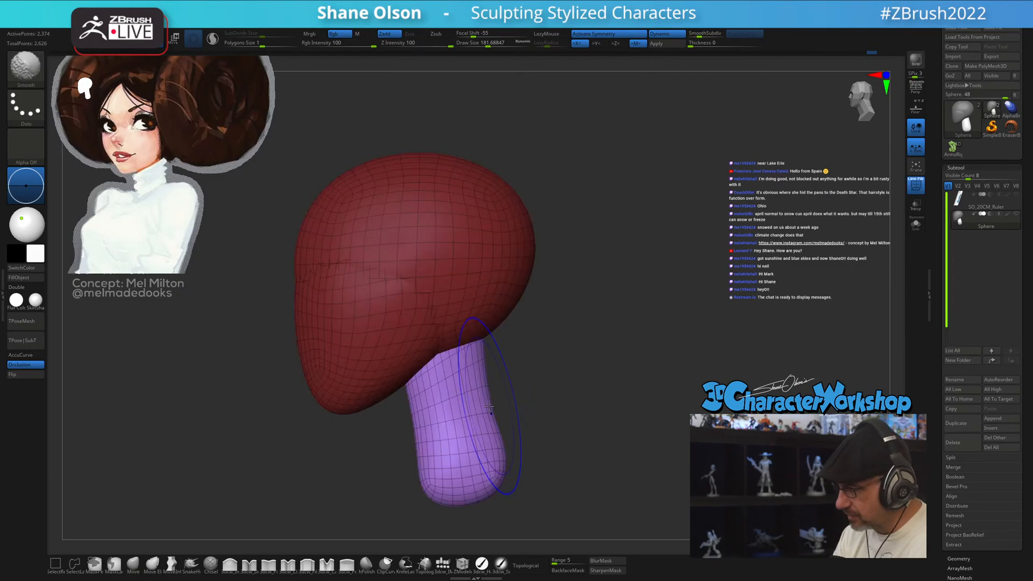
key(shift+f)
right_drag(524, 392, 534, 381)
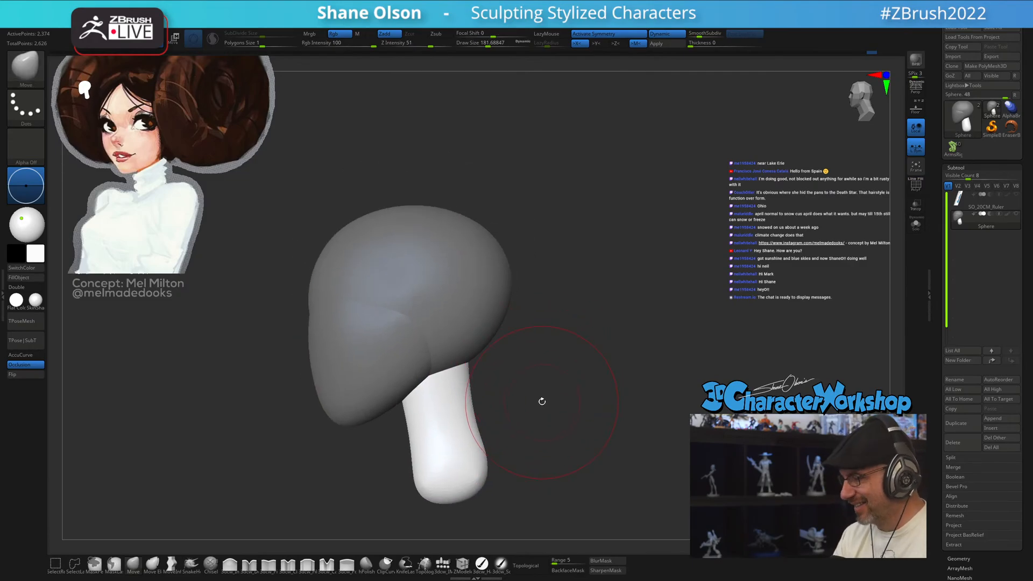
- Assign separate polygroups to the cranium, face and neck with Auto Groups, and clear the mask
key(shift+f)
key(space)
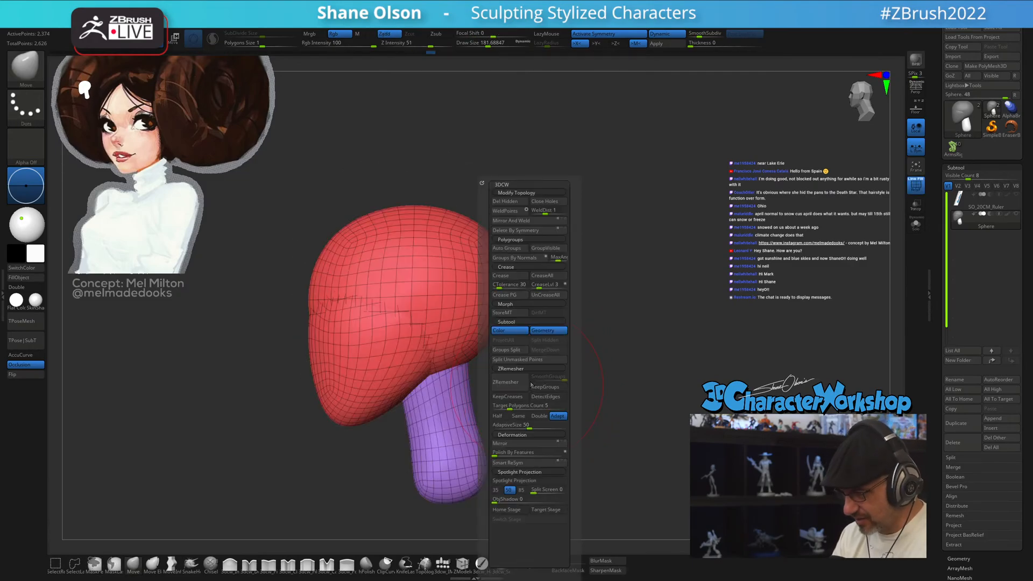
click(509, 247)
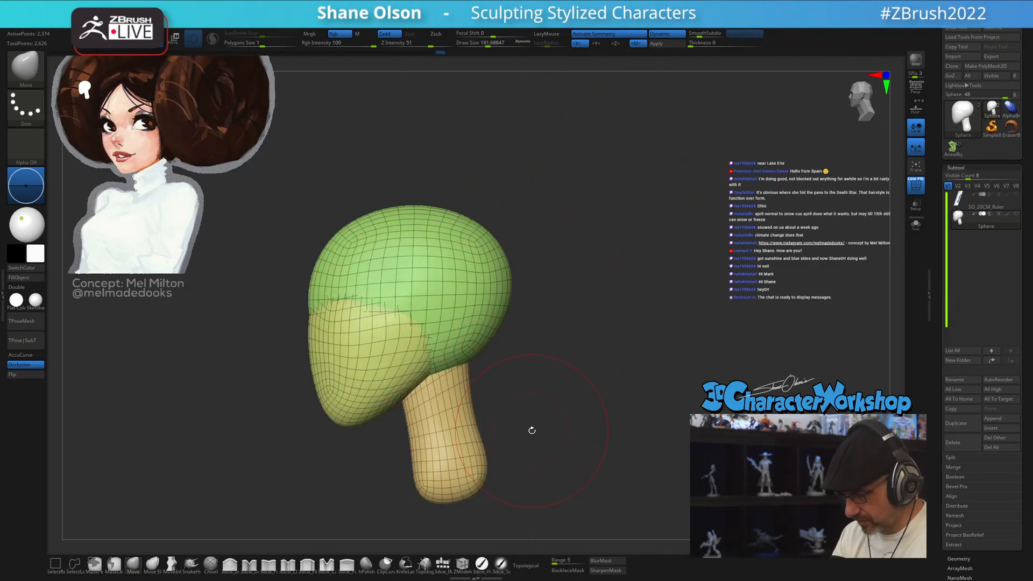
key(shift+f)
- Pull in the sides of the head from the front with the Move brush at a draw size of about 274
shift+right_drag(535, 425, 537, 383)
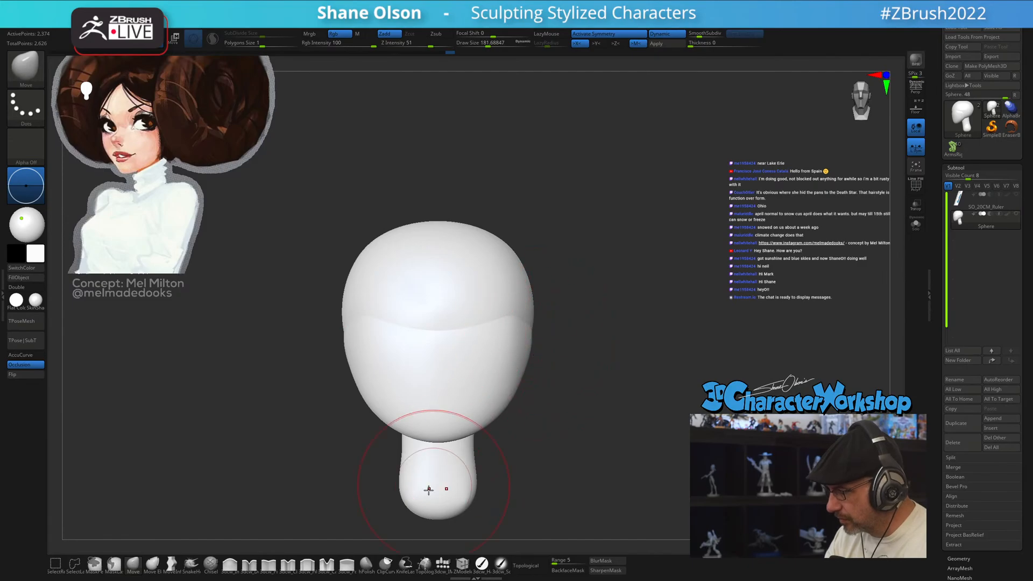
key(s)
drag(544, 423, 563, 383)
mouse_move(563, 382)
right_down()
mouse_move(555, 364)
mouse_move(548, 375)
right_up()
drag(522, 344, 518, 337)
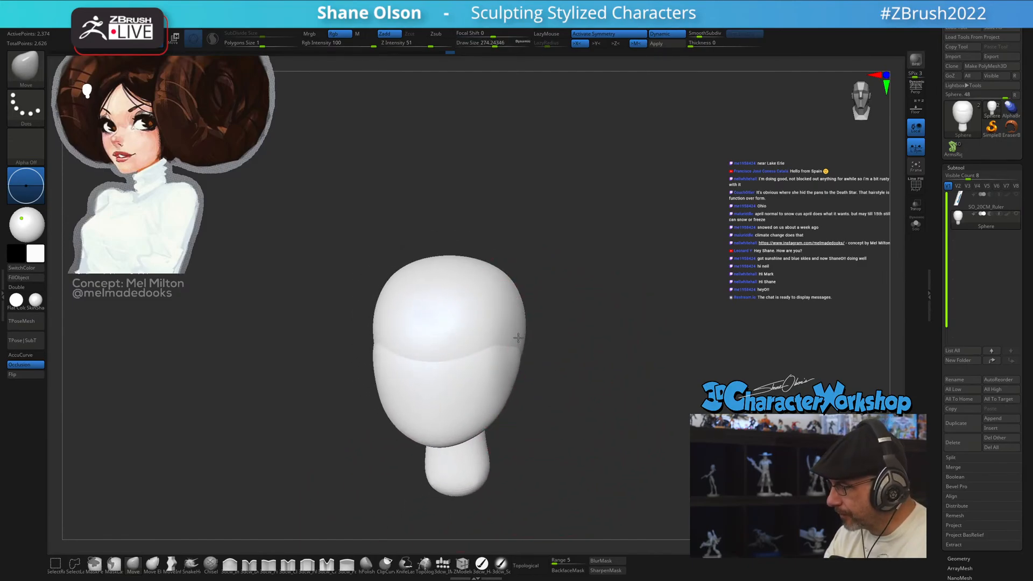
- Reshape the jaw and cheek sides from the front with the draw size reduced to about 187
key(s)
drag(487, 406, 474, 407)
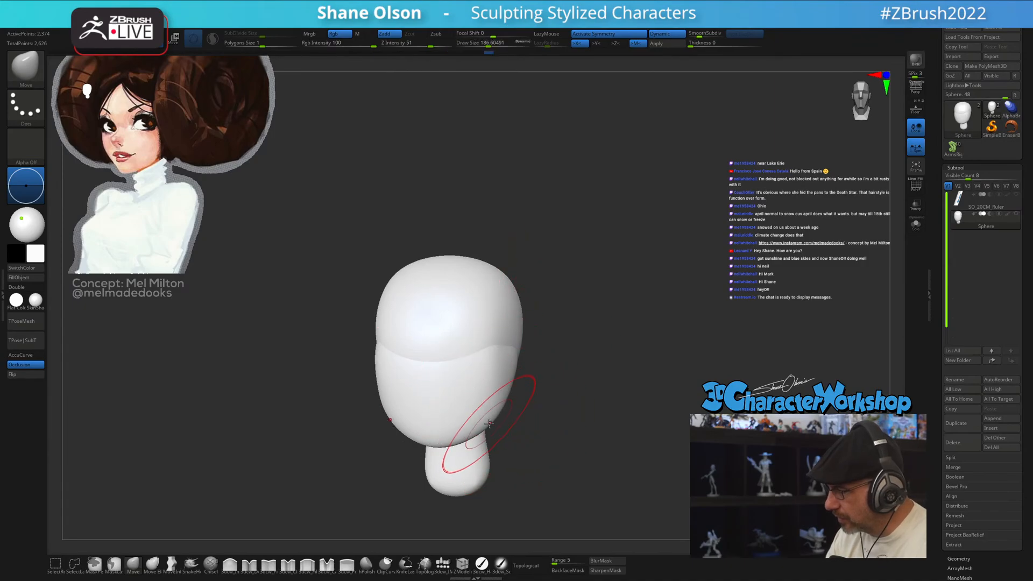
right_drag(523, 411, 539, 389)
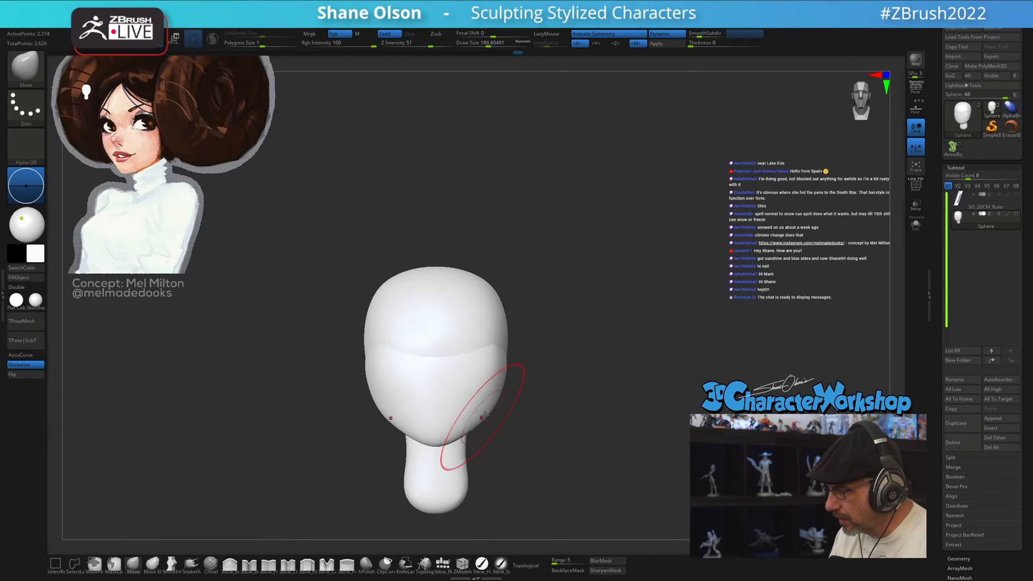
mouse_move(484, 417)
right_down()
mouse_move(511, 398)
mouse_move(566, 390)
mouse_move(502, 403)
right_up()
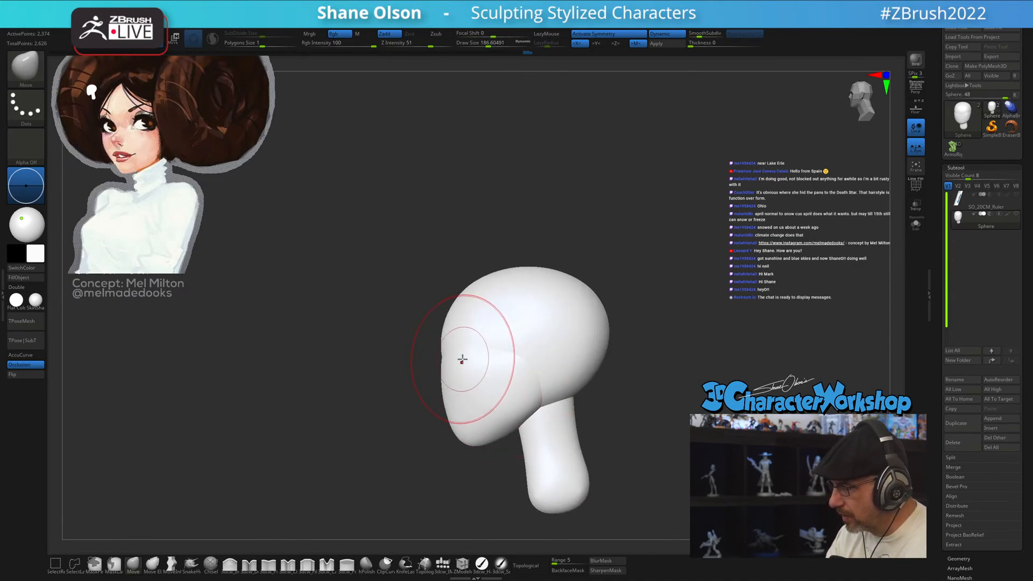
- Push in the eye line below the brow at a draw size of about 108, enabling Topological auto masking
key(s)
drag(462, 359, 455, 354)
mouse_move(470, 349)
right_down()
mouse_move(464, 401)
mouse_move(433, 384)
mouse_move(483, 402)
mouse_move(449, 376)
mouse_move(534, 422)
mouse_move(507, 431)
mouse_move(581, 402)
mouse_move(602, 440)
right_up()
click(529, 566)
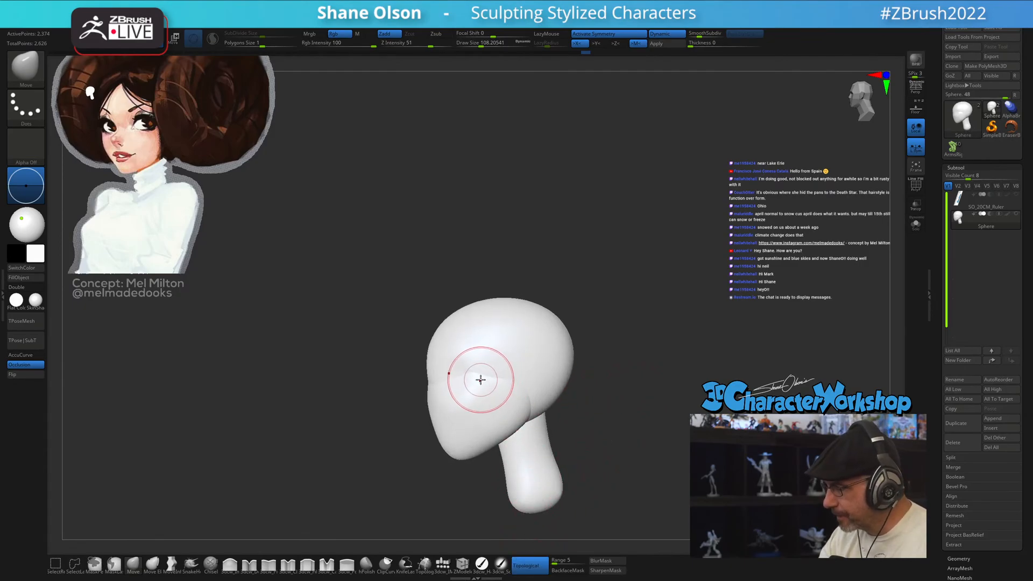
right_drag(507, 365, 601, 356)
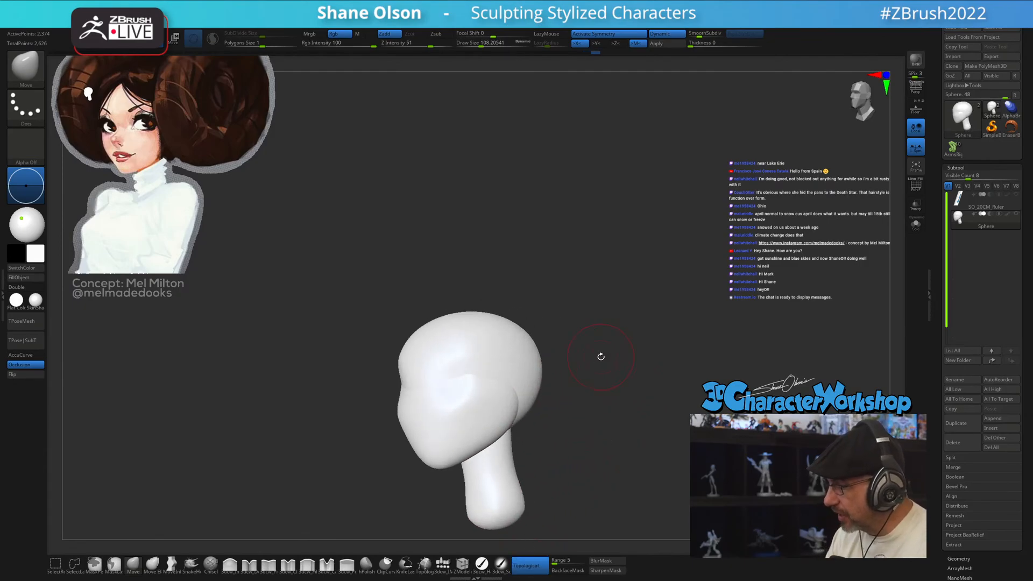
right_drag(492, 380, 555, 378)
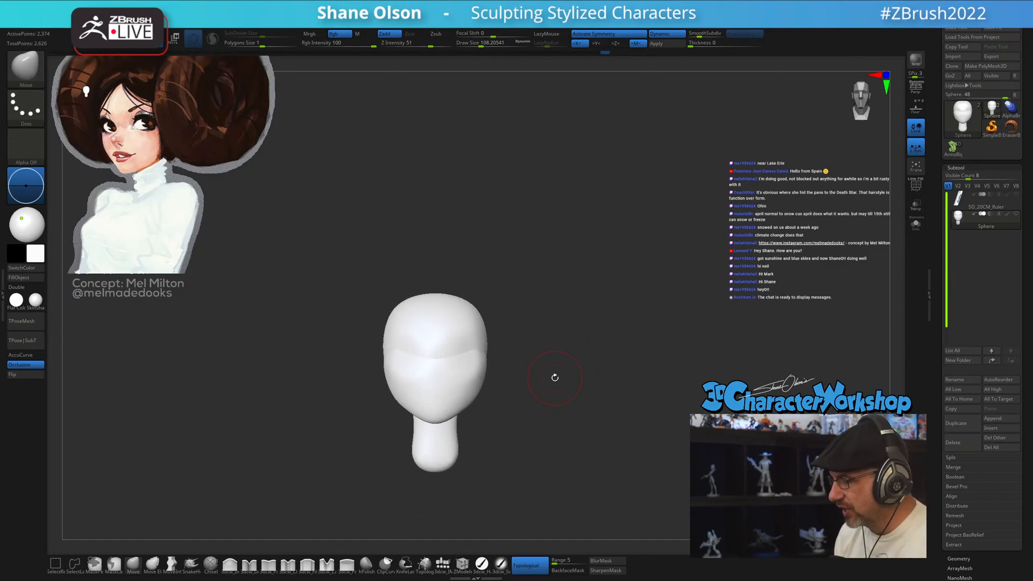
mouse_move(555, 377)
shift+right_down()
mouse_move(530, 380)
mouse_move(549, 355)
mouse_move(538, 369)
mouse_move(550, 364)
shift+right_up()
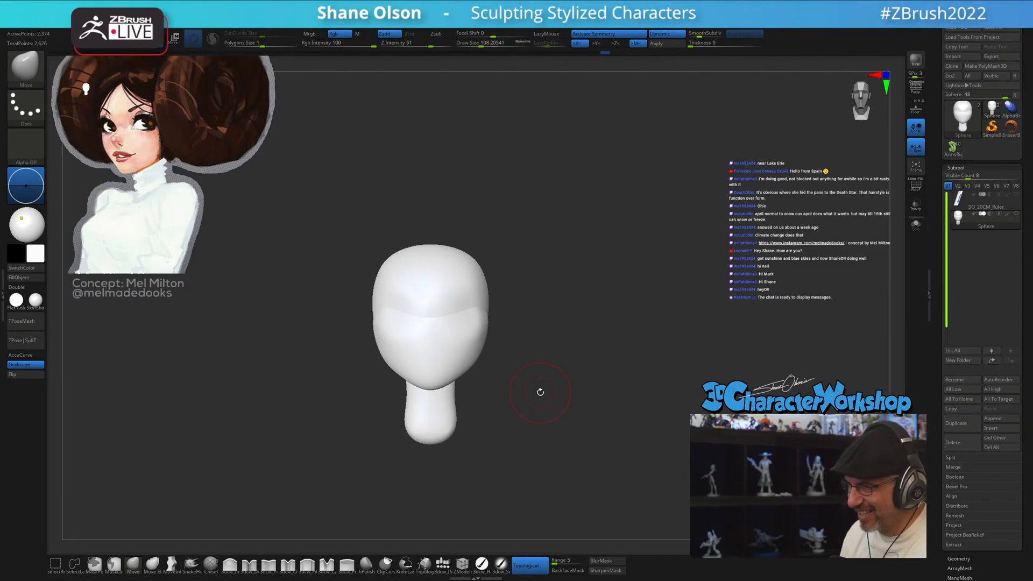
drag(549, 372, 536, 413)
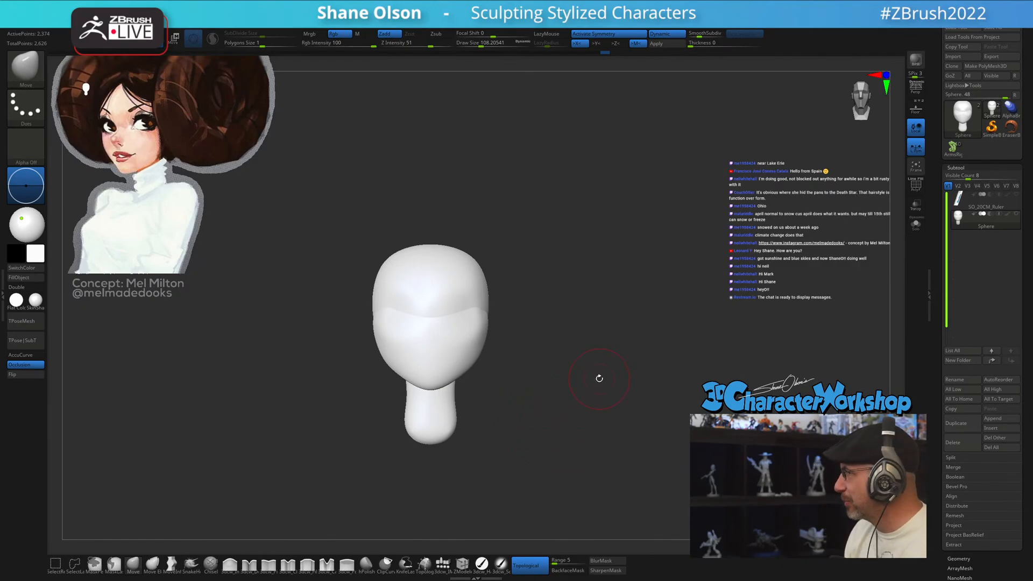
key(s)
click(572, 376)
mouse_move(572, 378)
mouse_down()
mouse_move(680, 377)
mouse_move(529, 458)
mouse_up()
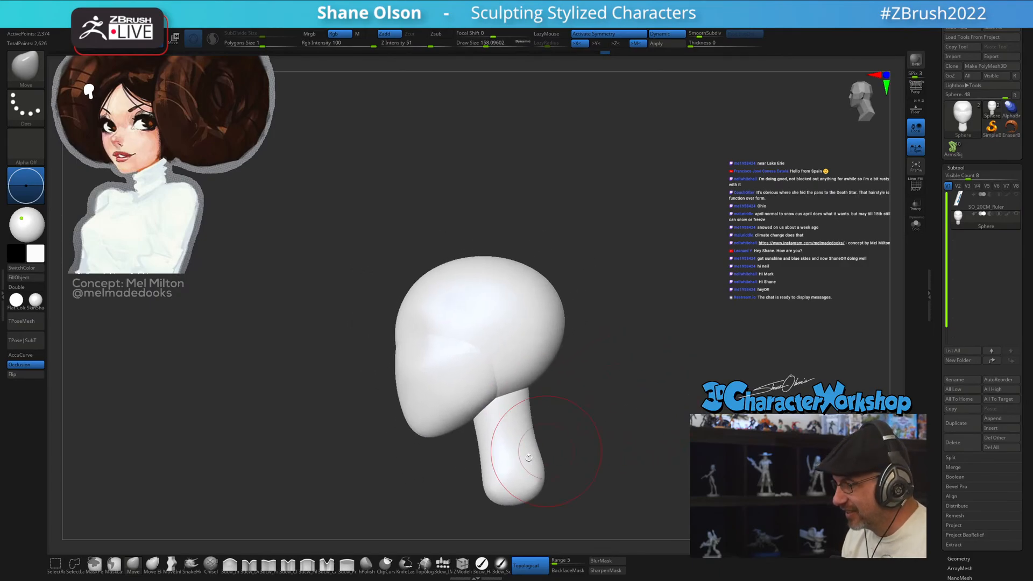
- Insert a small QuadSphere-2 on the side of the head above the jaw corner, with a reduced draw size
click(461, 573)
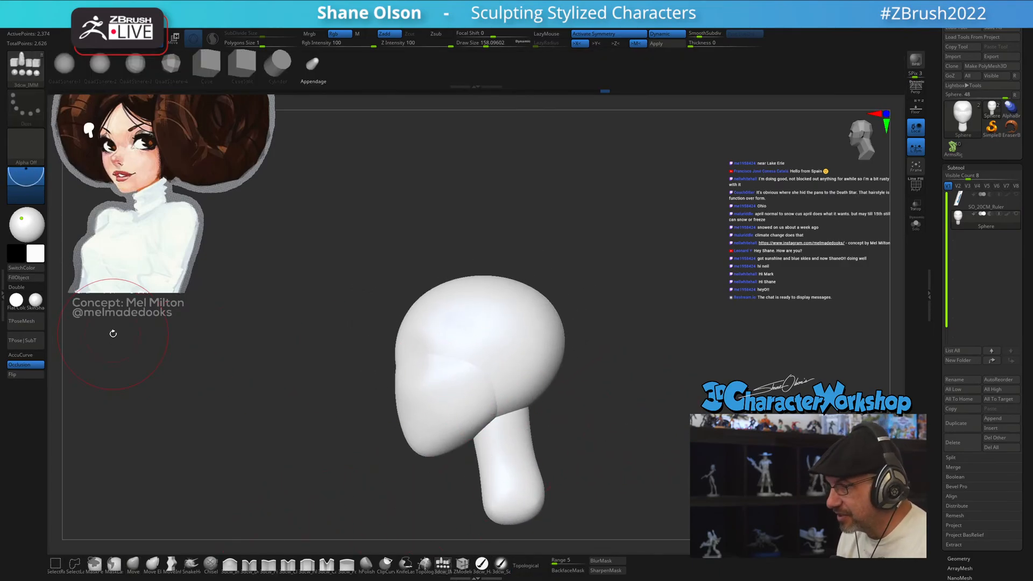
click(105, 72)
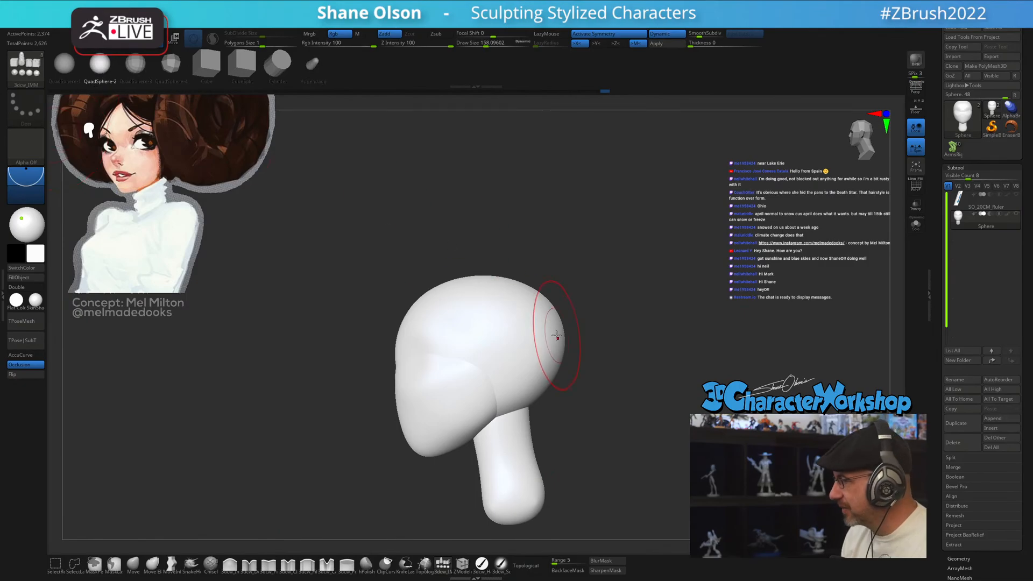
key(s)
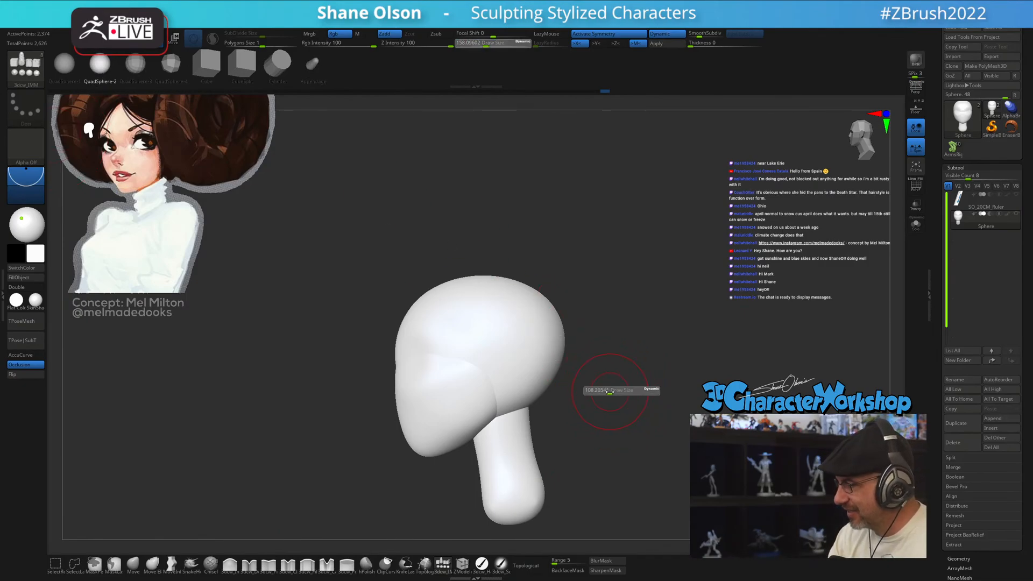
drag(610, 393, 609, 392)
drag(484, 358, 490, 378)
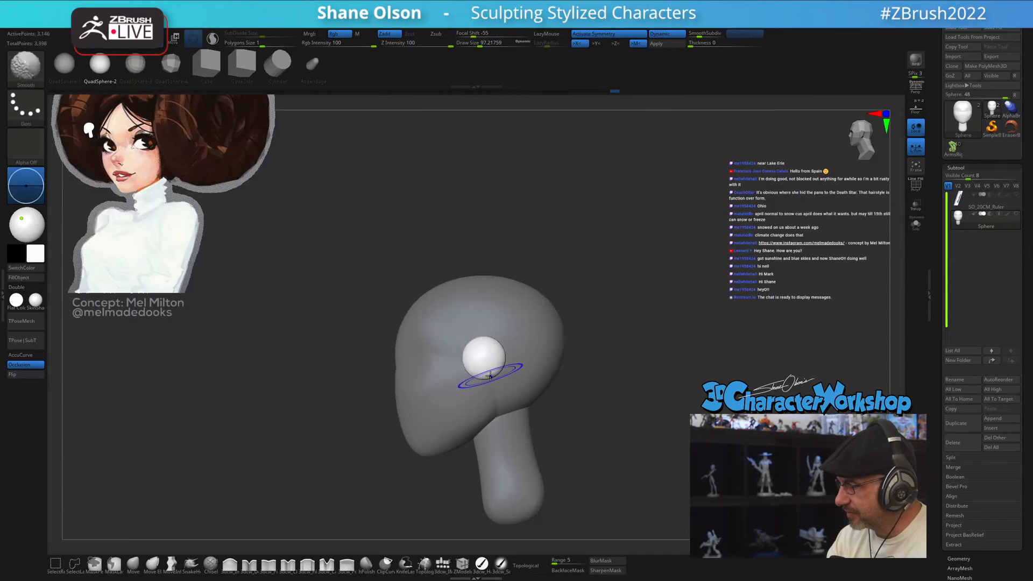
- Show the polyframe and flatten the inserted sphere into an ear form, angling it against the side of the head
key(shift+f)
key(w)
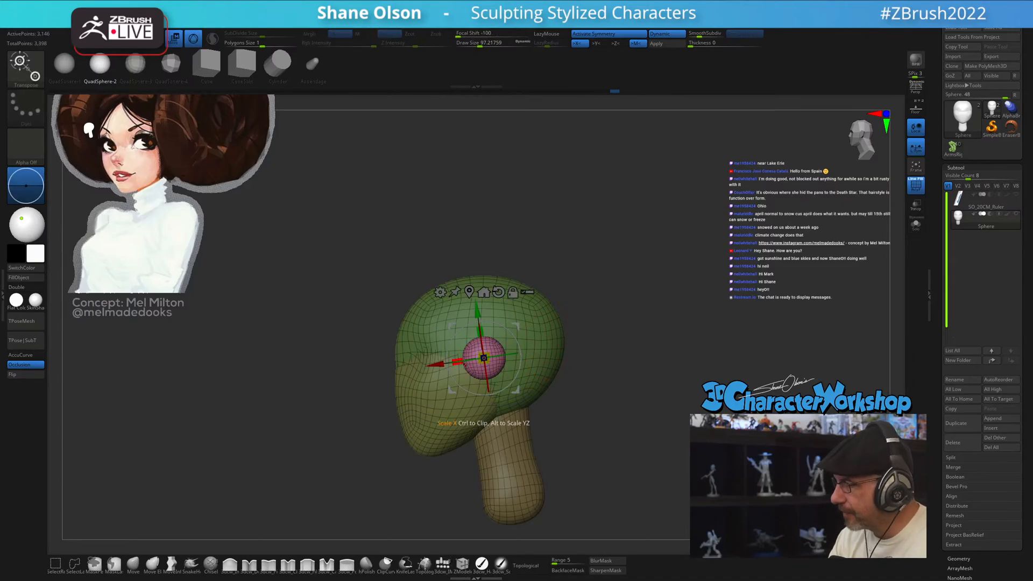
drag(579, 316, 515, 335)
drag(624, 344, 611, 413)
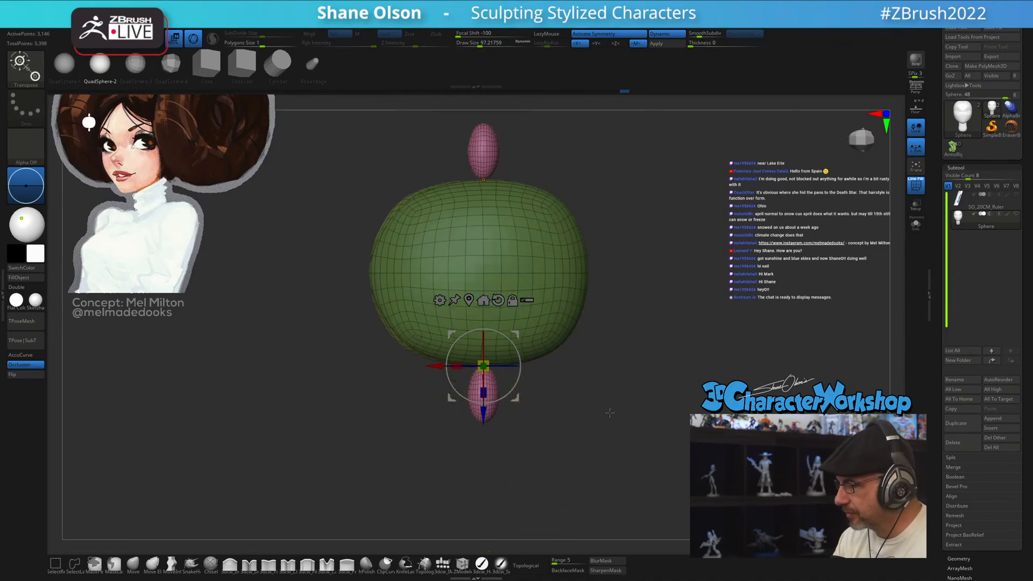
mouse_move(457, 366)
mouse_down()
mouse_move(522, 360)
mouse_move(513, 328)
mouse_up()
- Sculpt the ear into a thin, curved shape with the Move brush, reducing the draw size from about 132 to about 80
key(q)
mouse_move(585, 431)
mouse_down()
mouse_move(597, 348)
mouse_move(611, 395)
mouse_move(639, 390)
mouse_move(590, 377)
mouse_move(587, 393)
mouse_move(571, 372)
mouse_up()
click(135, 566)
key(s)
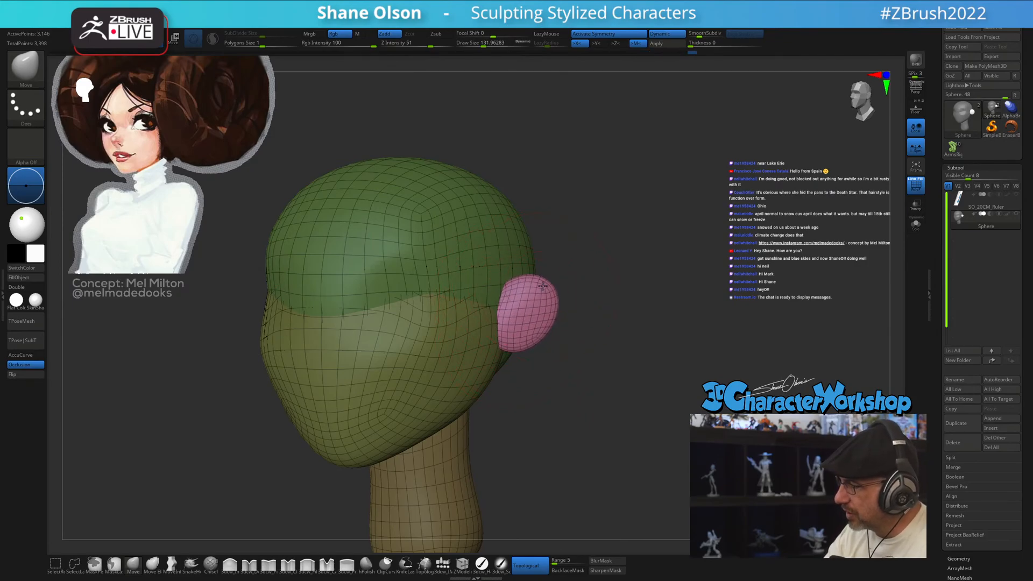
mouse_move(607, 299)
mouse_down()
mouse_move(563, 297)
mouse_move(536, 312)
mouse_up()
key(s)
right_drag(554, 313, 533, 316)
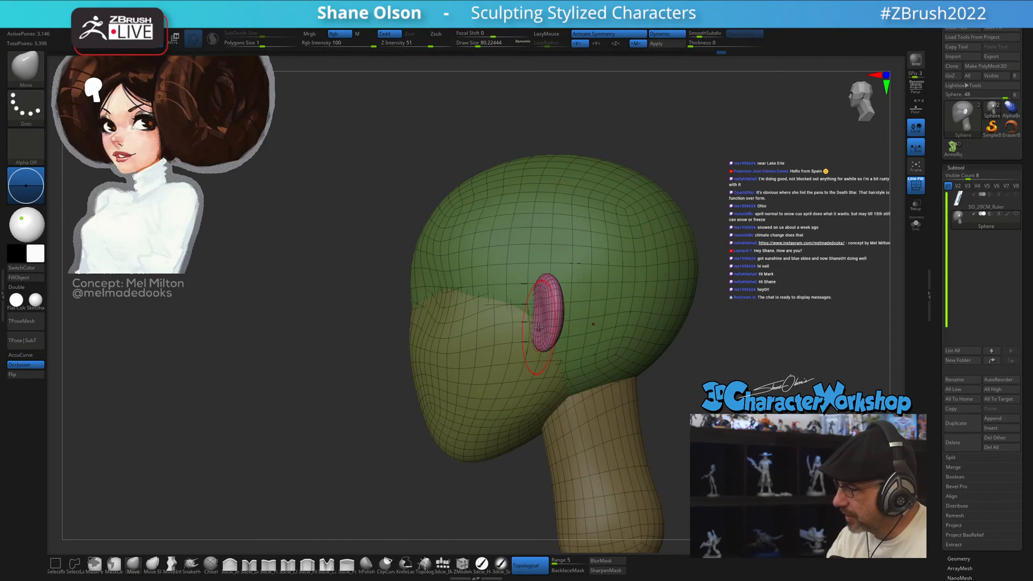
right_drag(526, 342, 622, 374)
- Clear the mask from the head and neck, and set up the Move brush with Topological auto masking turned off
key(w)
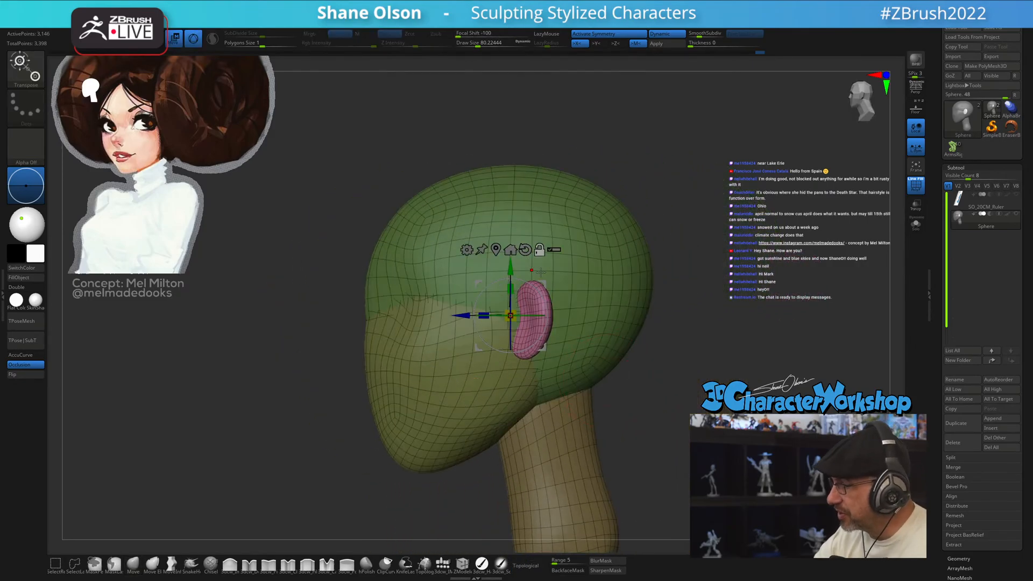
mouse_move(654, 416)
right_down()
mouse_move(657, 433)
mouse_move(657, 417)
right_up()
ctrl+drag(657, 418, 655, 432)
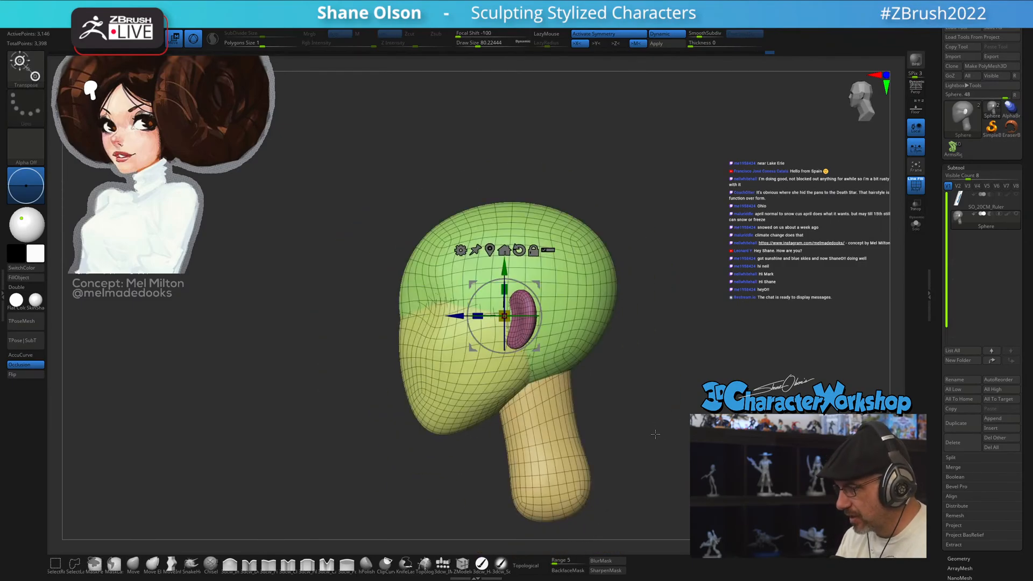
key(q)
key(b)
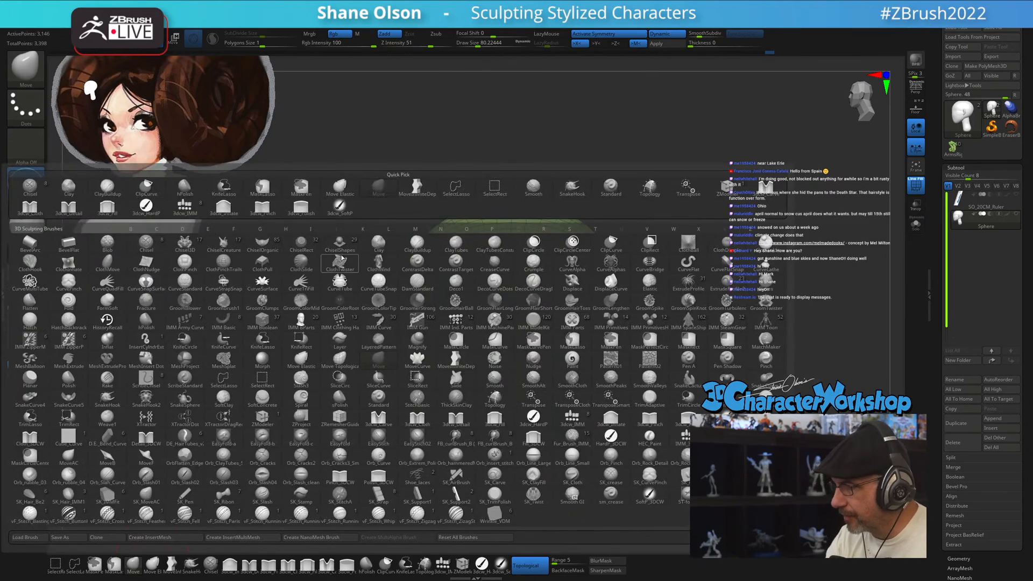
key(m)
key(v)
key(s)
drag(336, 364, 340, 365)
click(528, 565)
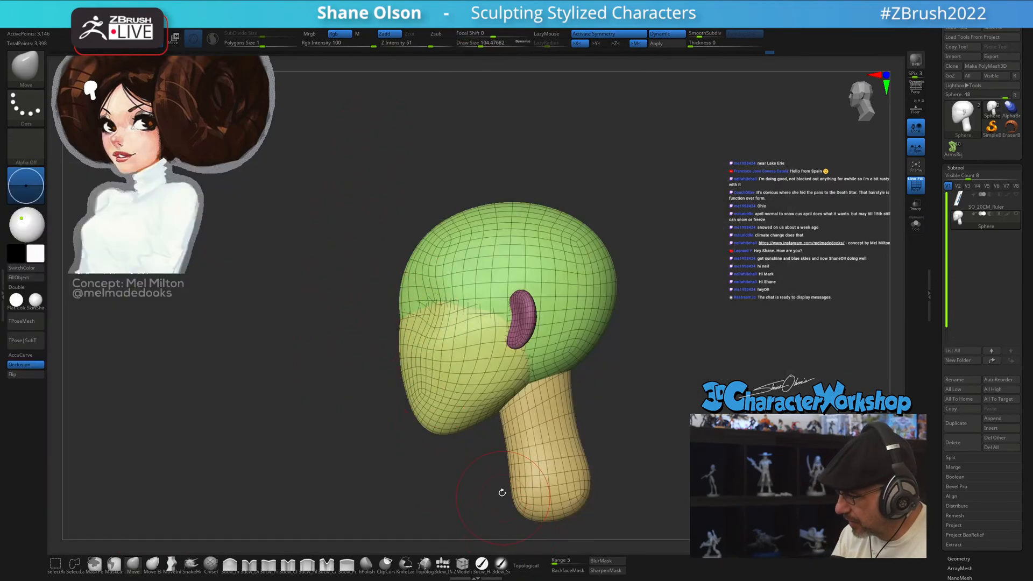
- Refine the brow and eye-line profile from the side with the Move brush, using draw sizes of about 90 to 101
key(s)
drag(406, 312, 401, 311)
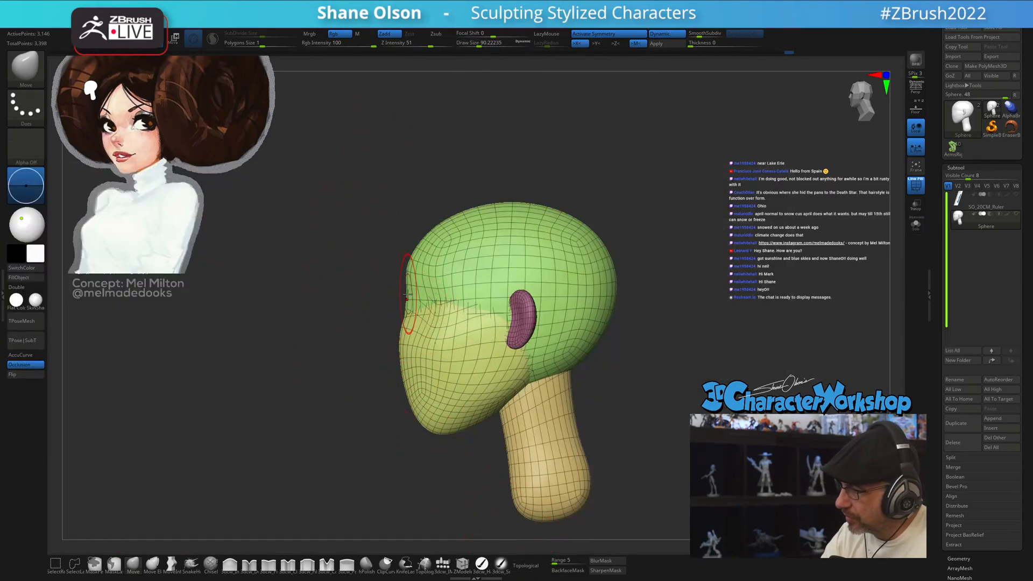
key(s)
drag(422, 321, 402, 317)
mouse_move(392, 427)
mouse_down()
mouse_move(450, 439)
mouse_move(396, 452)
mouse_move(390, 447)
mouse_move(435, 451)
mouse_move(542, 410)
mouse_move(538, 466)
mouse_move(532, 370)
mouse_move(541, 350)
mouse_move(552, 352)
mouse_up()
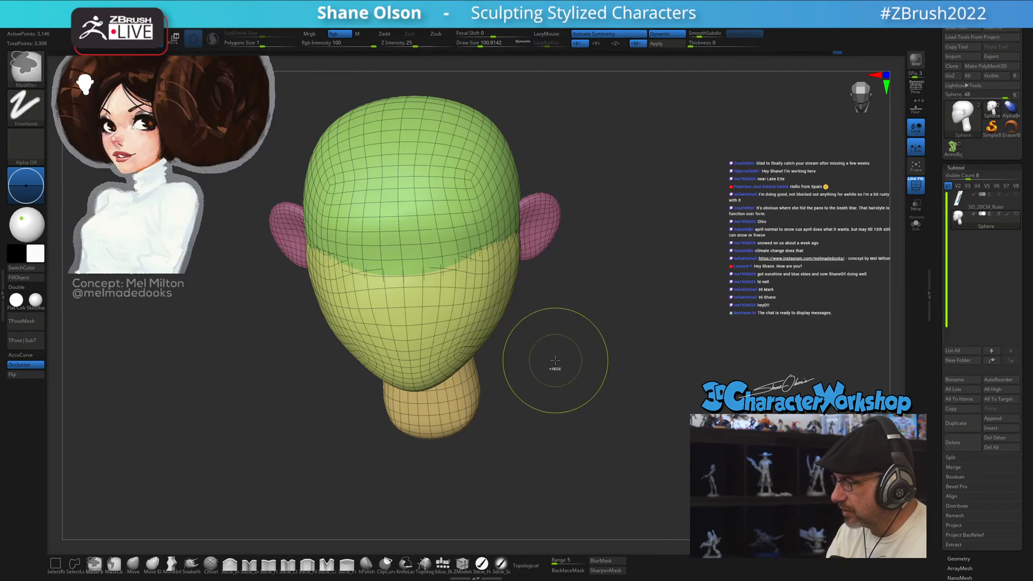
- Smooth the cheek and jaw surfaces and nudge the area in front of the ear at a draw size of about 101
shift+drag(497, 294, 490, 310)
mouse_move(530, 371)
mouse_down()
mouse_move(498, 386)
mouse_move(498, 377)
mouse_up()
mouse_move(584, 357)
mouse_down()
mouse_move(611, 362)
mouse_move(613, 380)
mouse_move(459, 476)
mouse_move(500, 458)
mouse_move(560, 391)
mouse_up()
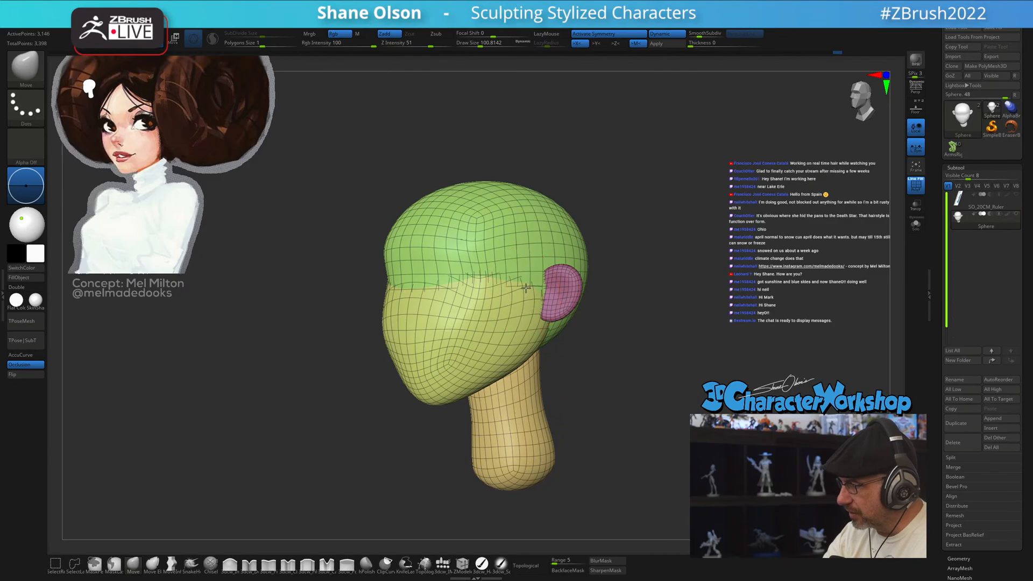
drag(534, 288, 542, 286)
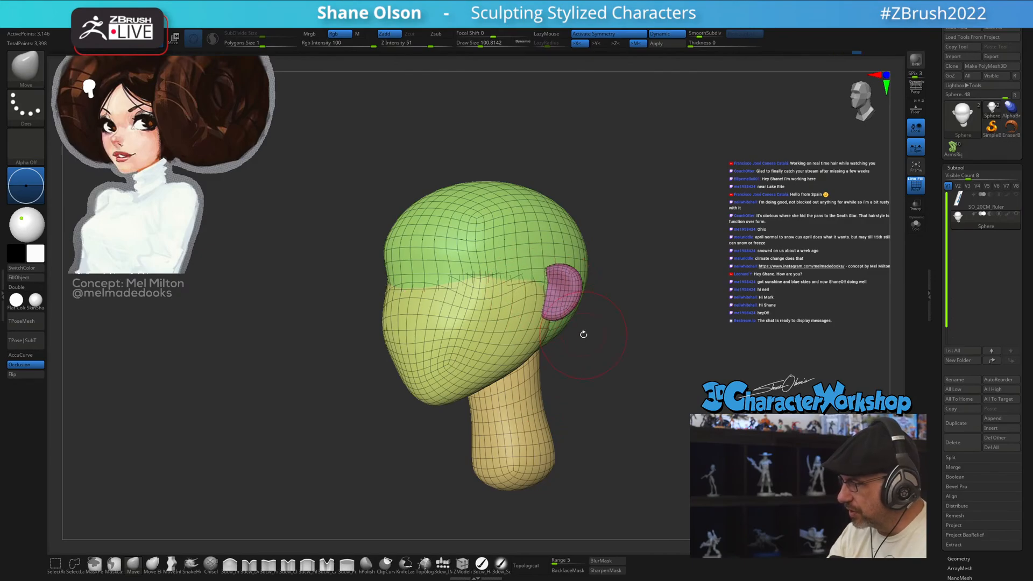
mouse_move(592, 357)
mouse_down()
mouse_move(611, 362)
mouse_move(590, 407)
mouse_move(620, 406)
mouse_move(631, 393)
mouse_move(575, 367)
mouse_up()
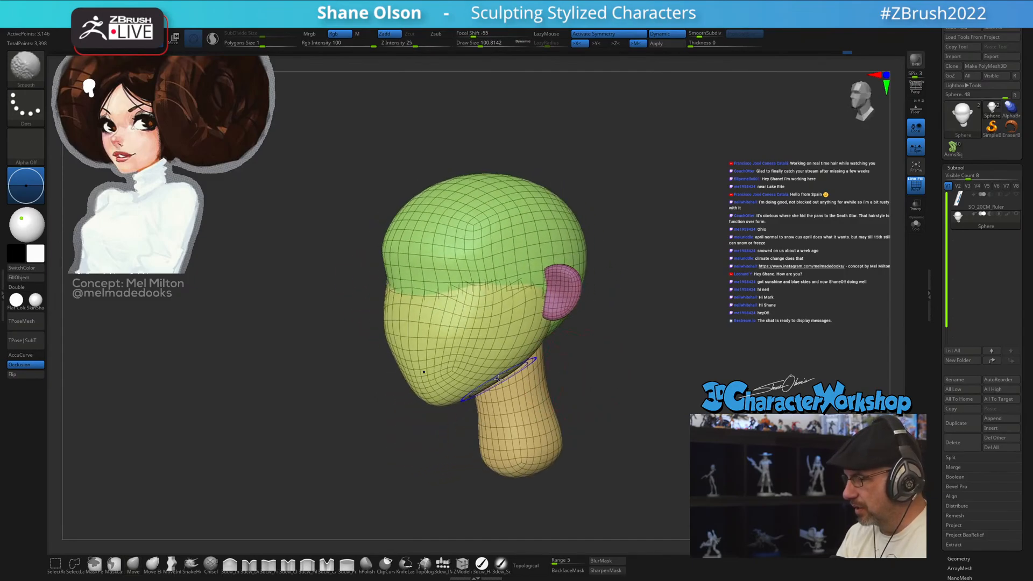
shift+drag(446, 368, 456, 364)
- Refine the chin and the front of the neck with the Move brush at a draw size of about 101
drag(637, 395, 605, 390)
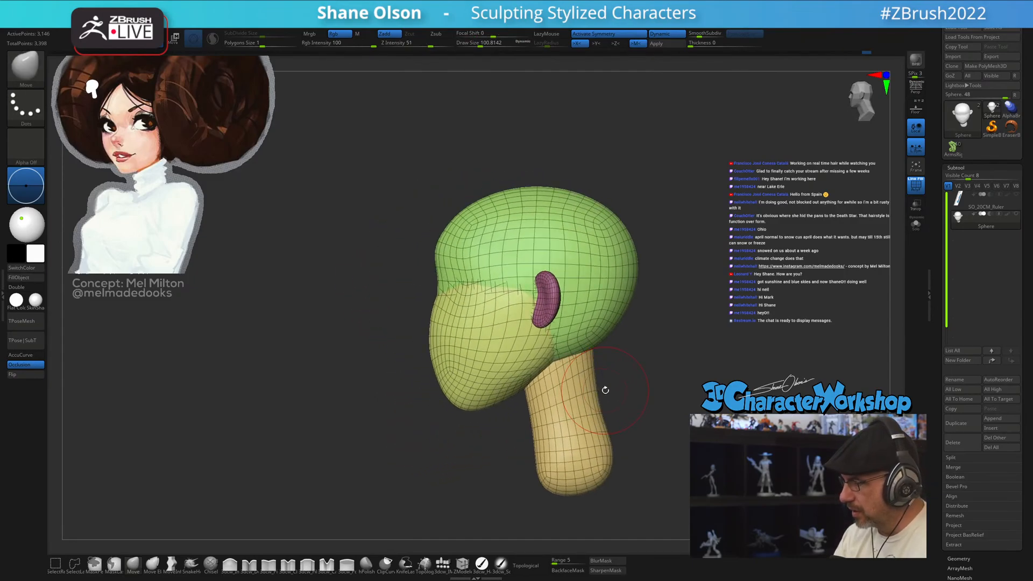
mouse_move(457, 440)
mouse_down()
mouse_move(481, 436)
mouse_move(448, 447)
mouse_up()
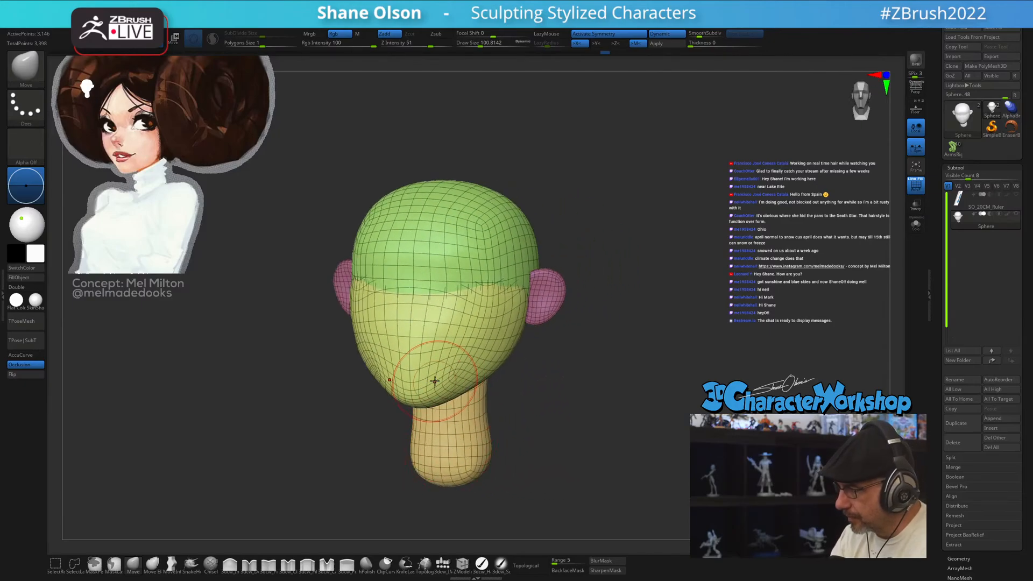
drag(592, 380, 559, 386)
drag(548, 425, 509, 457)
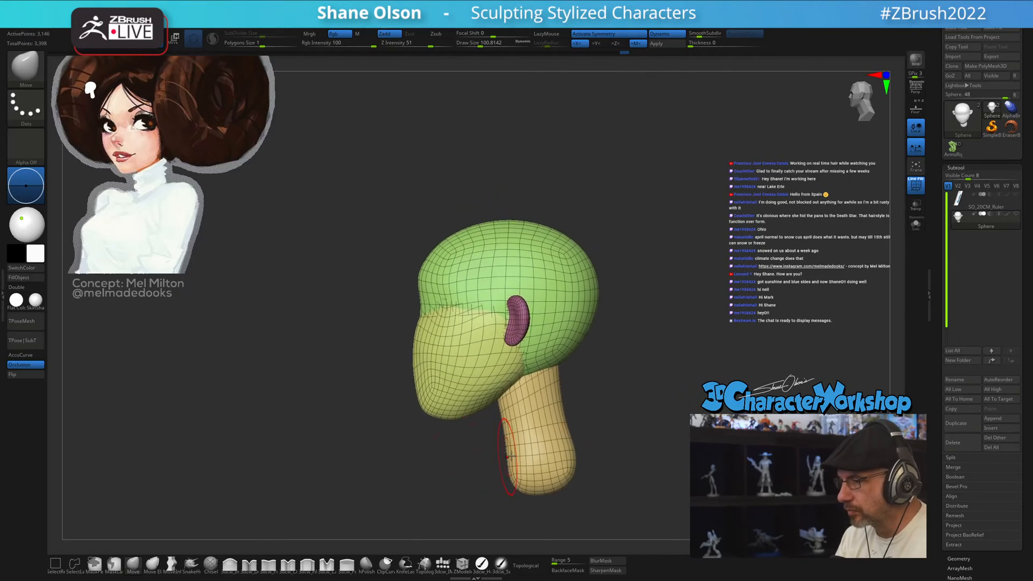
drag(658, 407, 369, 392)
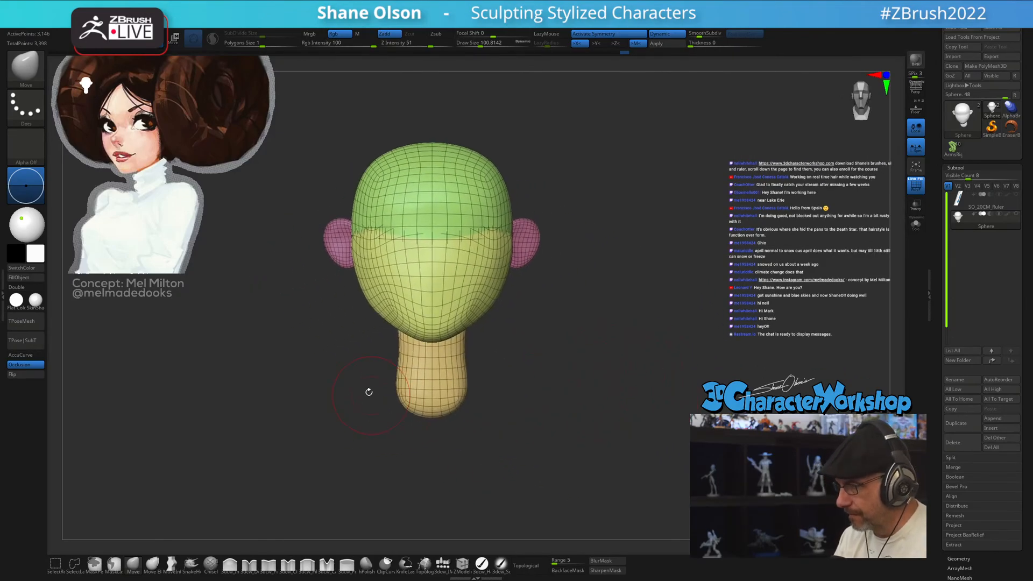
- Insert a large QuadSphere-2 at the base of the neck, center it below the neck and raise it to overlap the neck's lower end
click(443, 564)
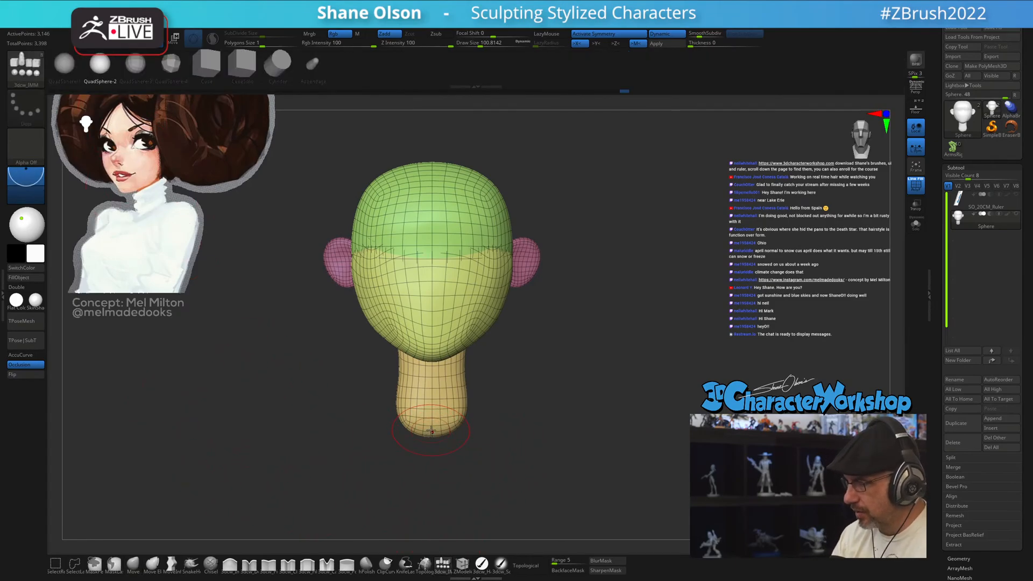
mouse_move(431, 430)
mouse_down()
mouse_move(563, 431)
mouse_move(463, 342)
mouse_up()
key(w)
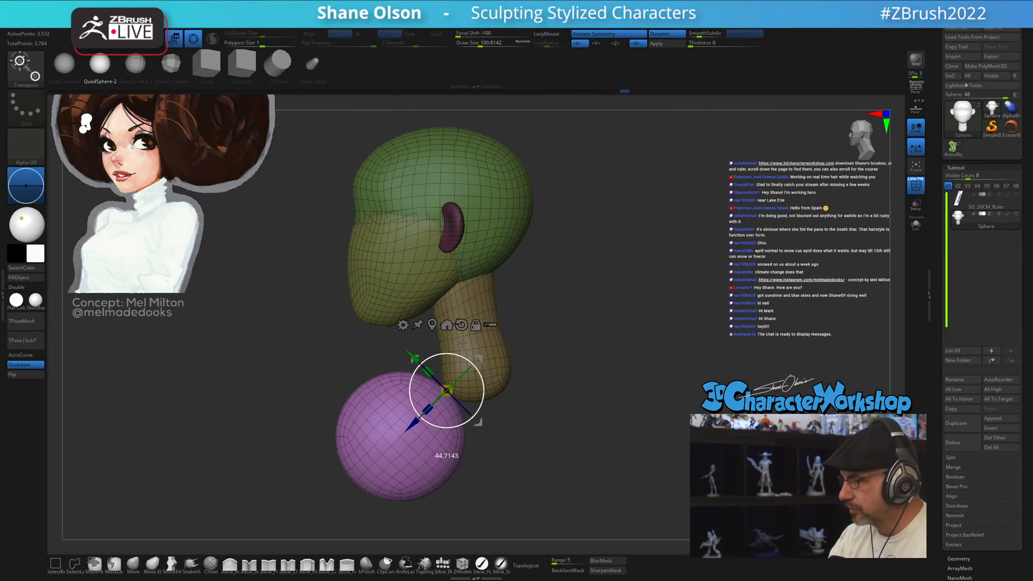
key(ctrl+z)
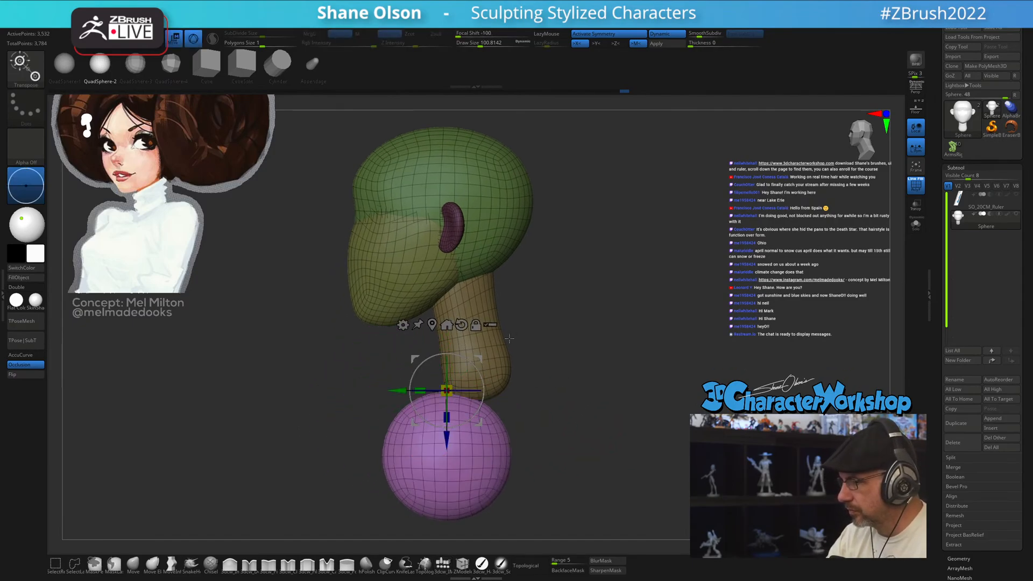
mouse_move(509, 338)
mouse_down()
mouse_move(543, 339)
mouse_move(496, 348)
mouse_move(515, 320)
mouse_up()
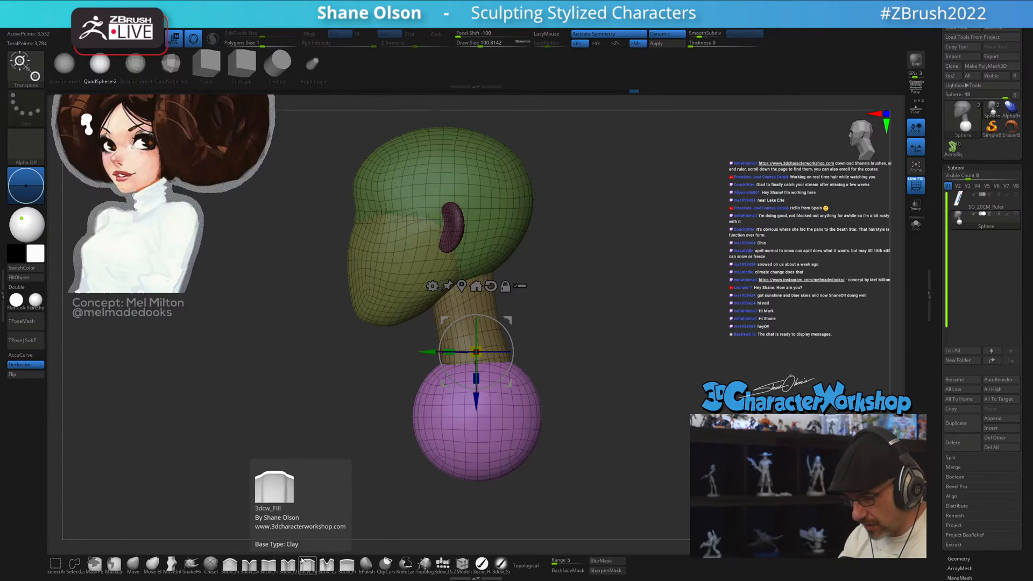
drag(557, 385, 592, 385)
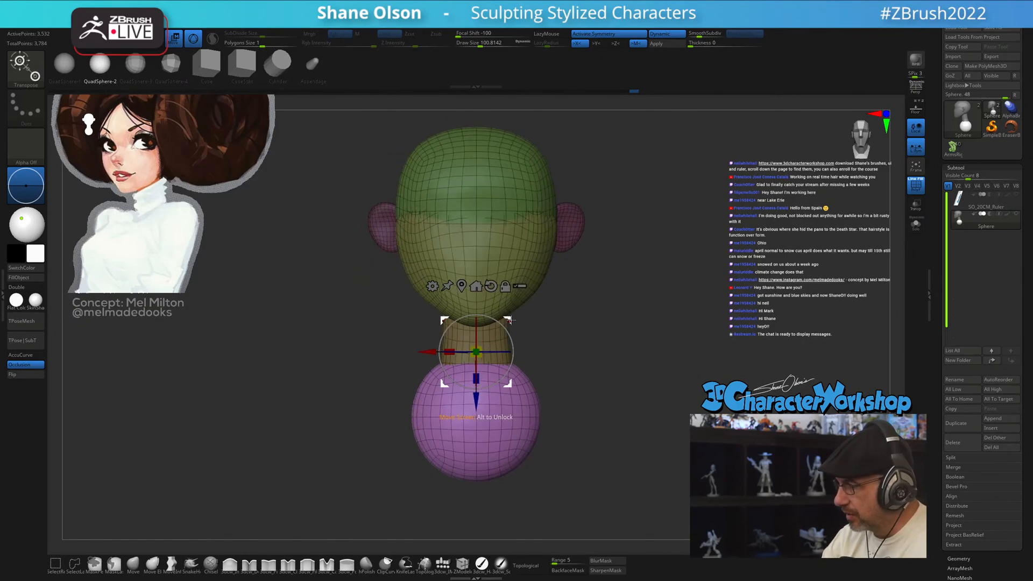
drag(510, 320, 510, 302)
key(ctrl+z)
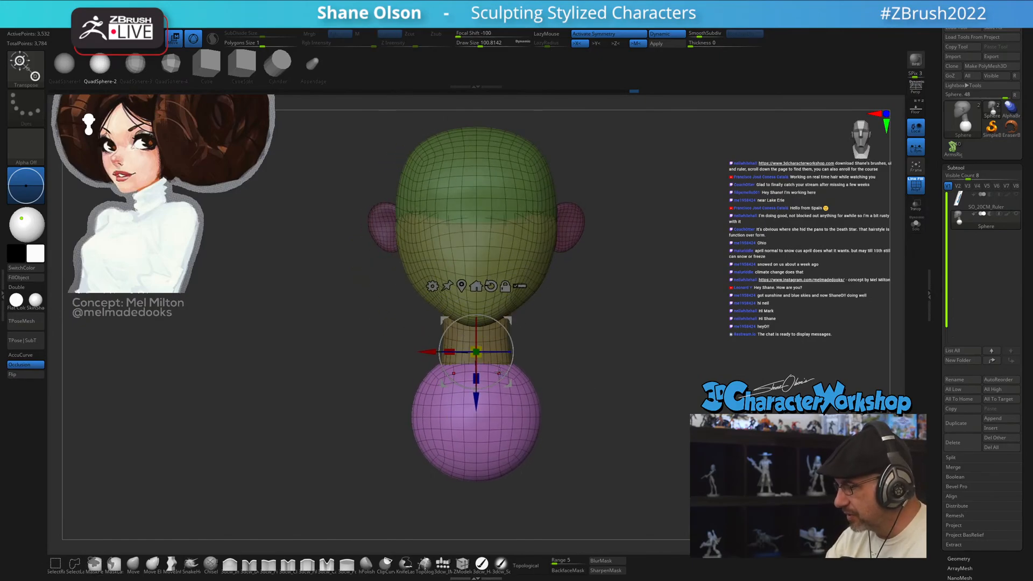
drag(477, 399, 477, 381)
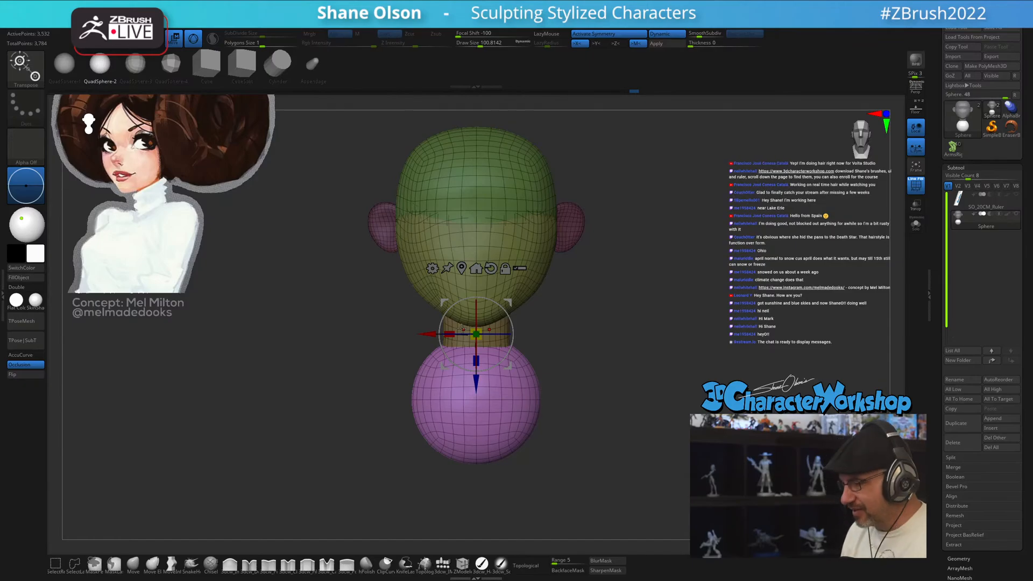
- Narrow the chest sphere from front to back and stretch it sideways into a wide shoulder mass
drag(592, 398, 526, 380)
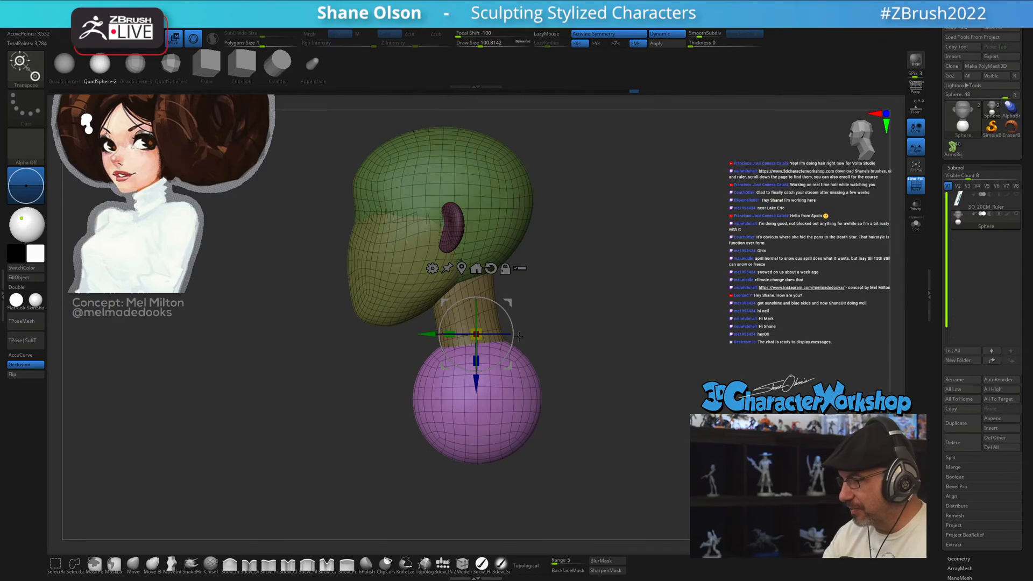
drag(449, 334, 473, 309)
drag(547, 309, 595, 359)
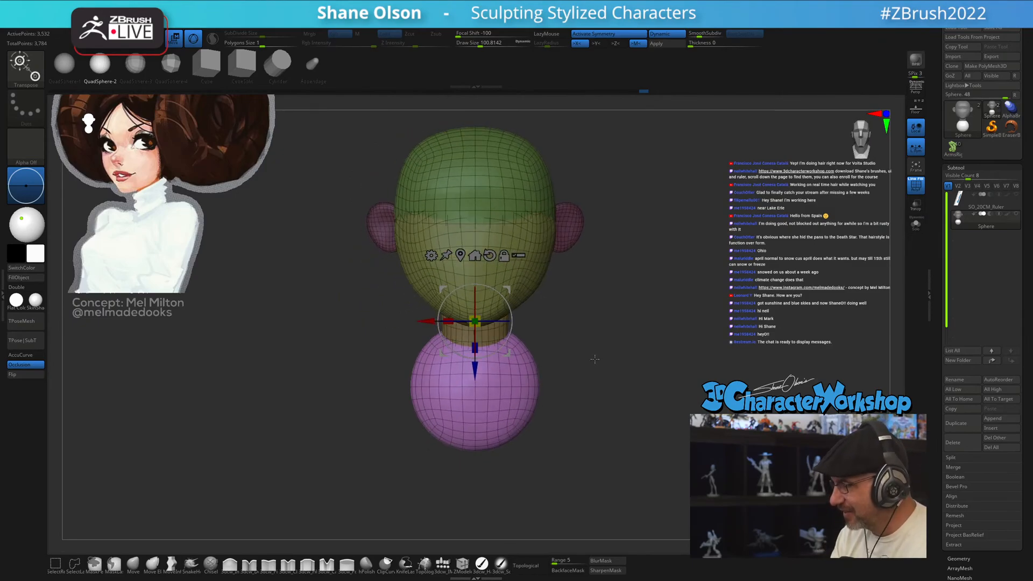
drag(448, 321, 417, 315)
alt+drag(533, 333, 552, 360)
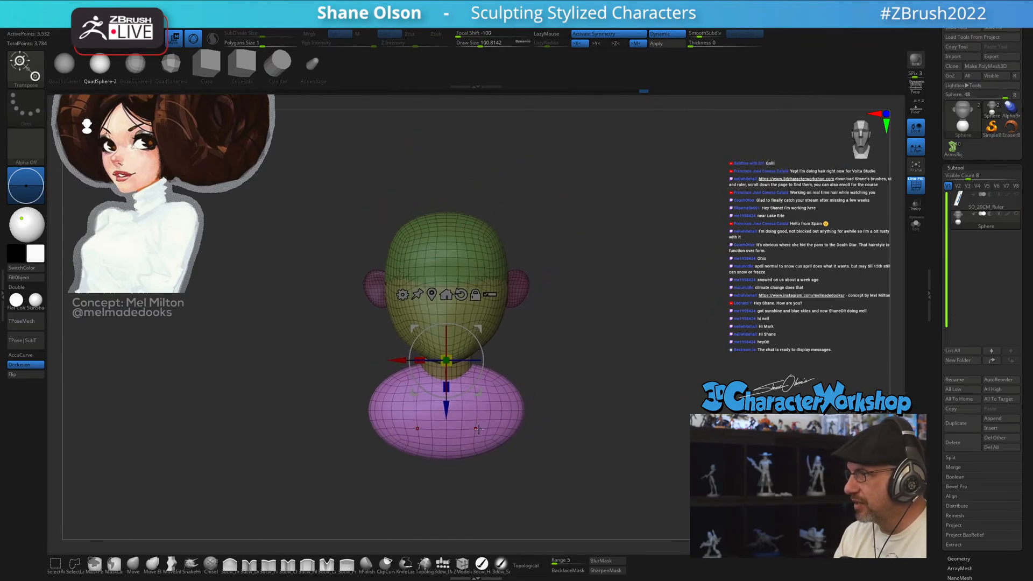
alt+drag(478, 429, 386, 495)
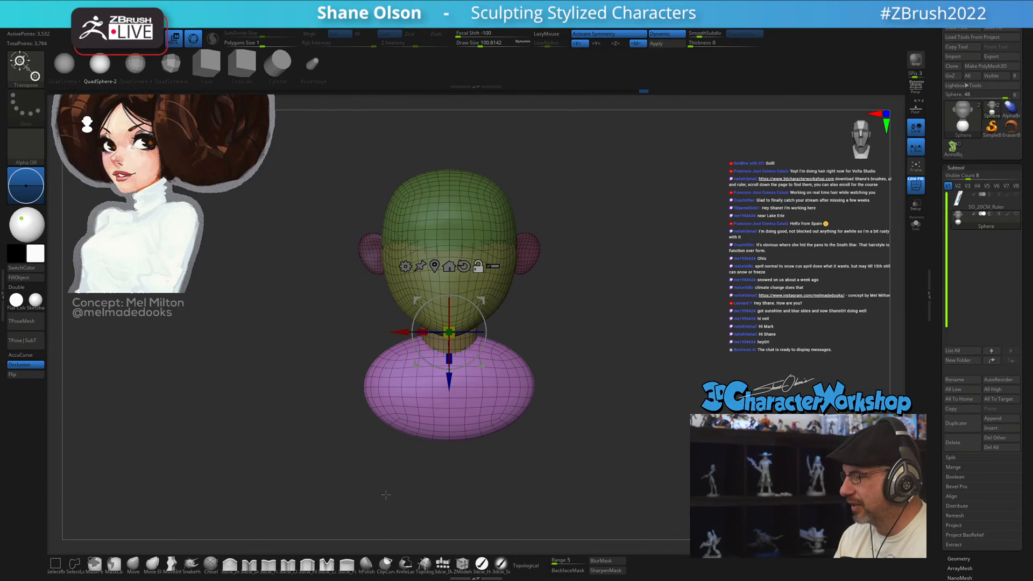
- Square off the tops of the shoulders from the front with the Move brush at a draw size of about 154
click(138, 565)
key(s)
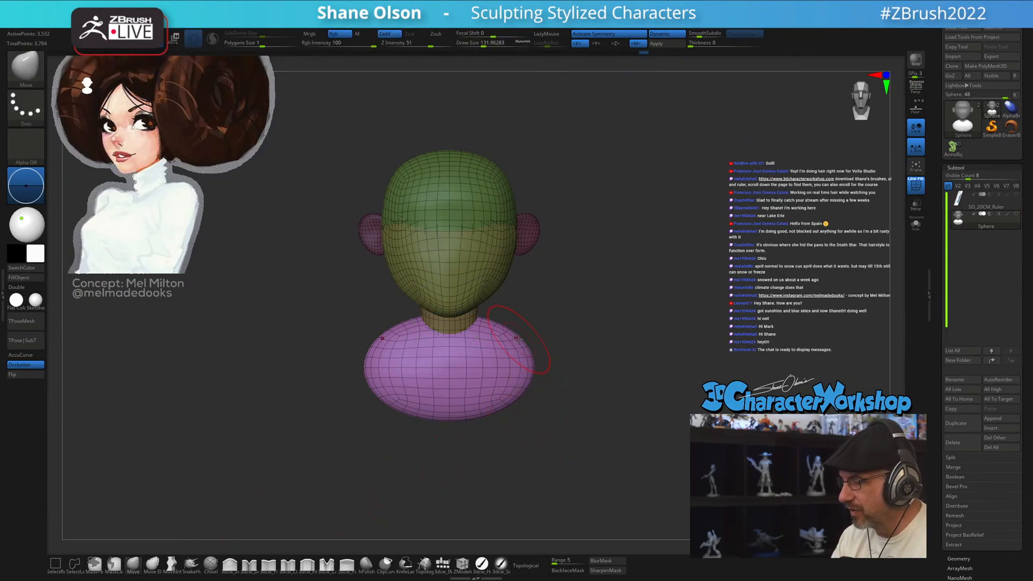
key(s)
mouse_move(539, 342)
mouse_down()
mouse_move(560, 342)
mouse_move(518, 329)
mouse_up()
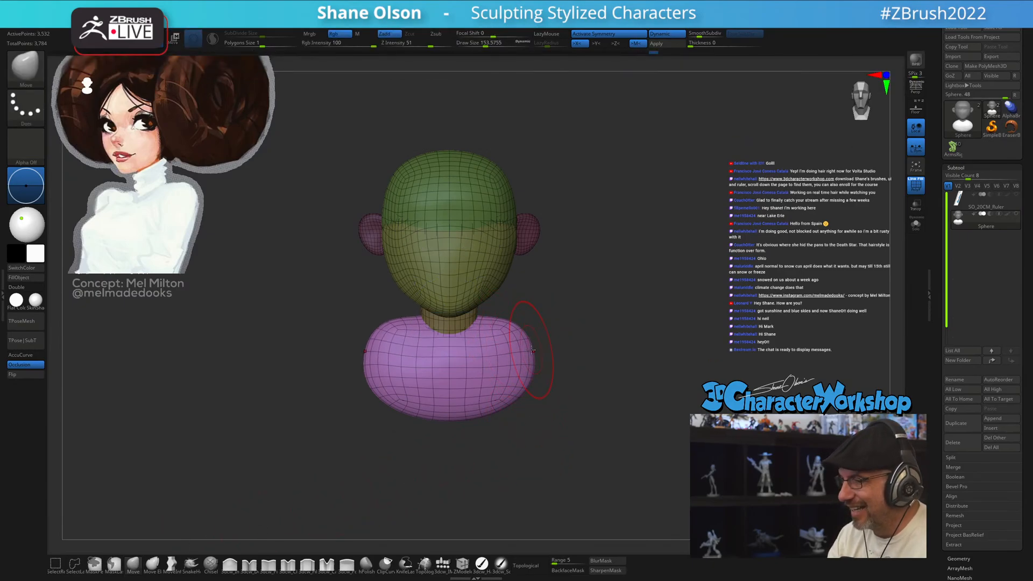
drag(574, 281, 559, 322)
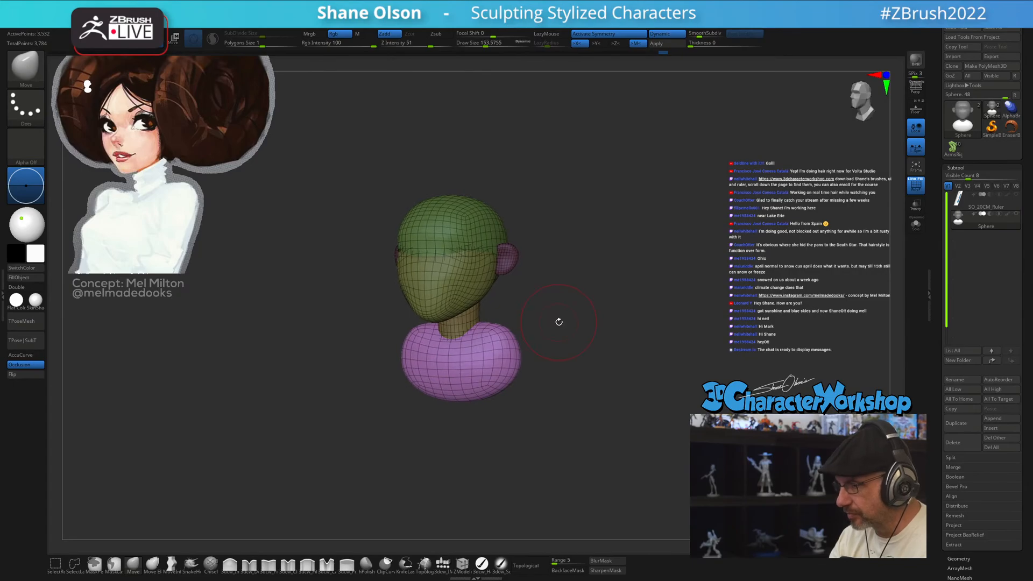
- Scale up the chest form slightly relative to the head
key(w)
drag(461, 319, 471, 314)
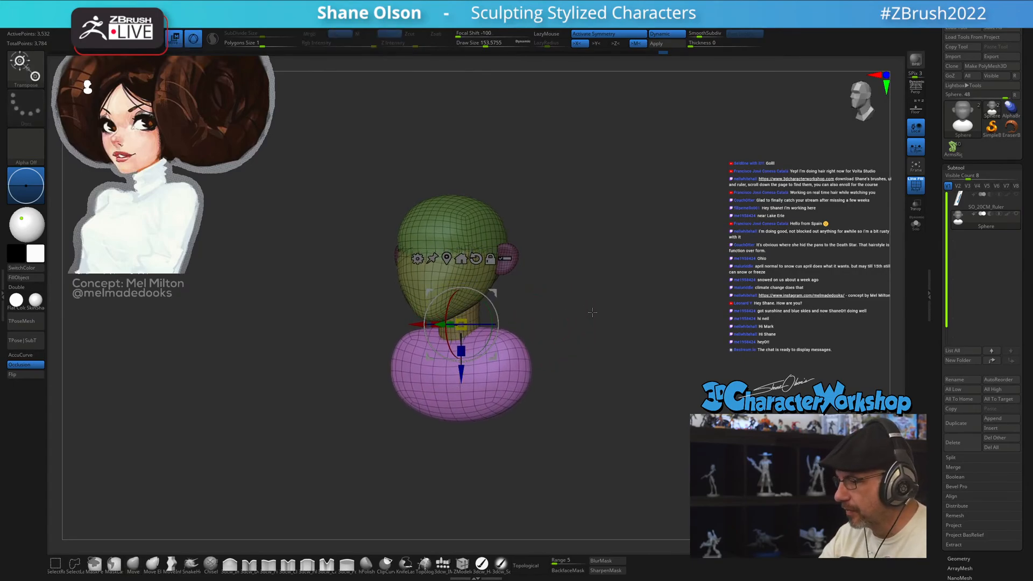
drag(560, 316, 579, 344)
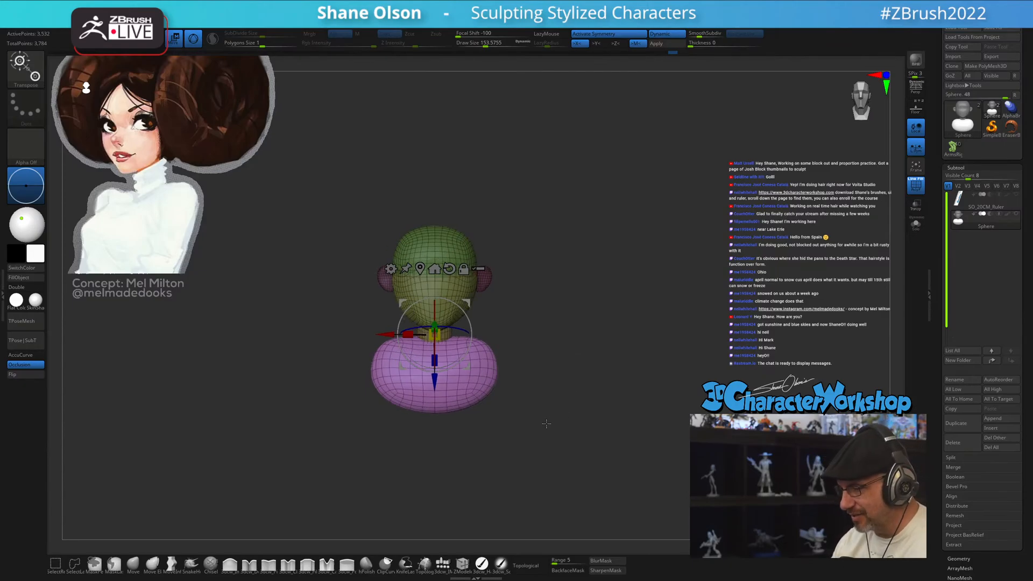
- Pull the chest form down into a longer ribcage and shape its back, raising the Move brush draw size to about 274
key(q)
drag(553, 420, 528, 421)
key(s)
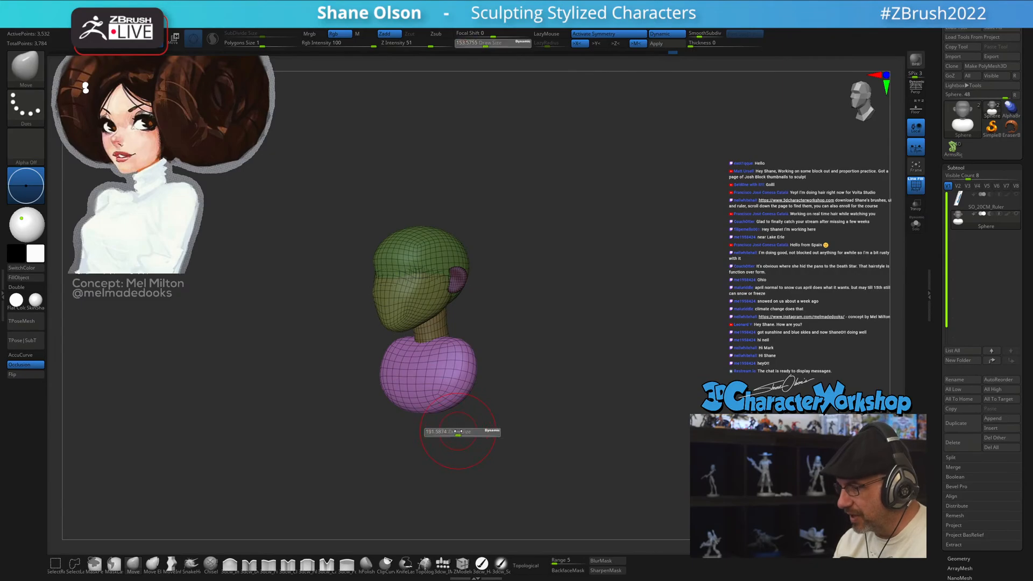
mouse_move(450, 431)
mouse_down()
mouse_move(468, 431)
mouse_move(392, 411)
mouse_move(427, 407)
mouse_move(427, 423)
mouse_up()
key(s)
mouse_move(520, 410)
mouse_down()
mouse_move(446, 425)
mouse_move(457, 412)
mouse_up()
drag(514, 399, 460, 399)
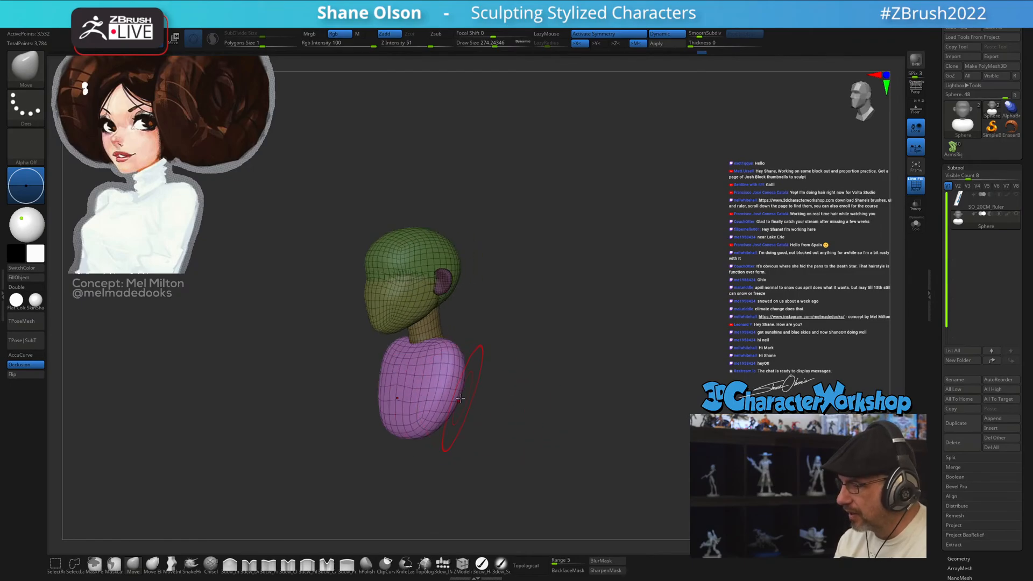
- Refine the front and back contours of the chest in side view with the Move brush at a draw size of about 217
drag(380, 387, 375, 387)
drag(503, 399, 464, 397)
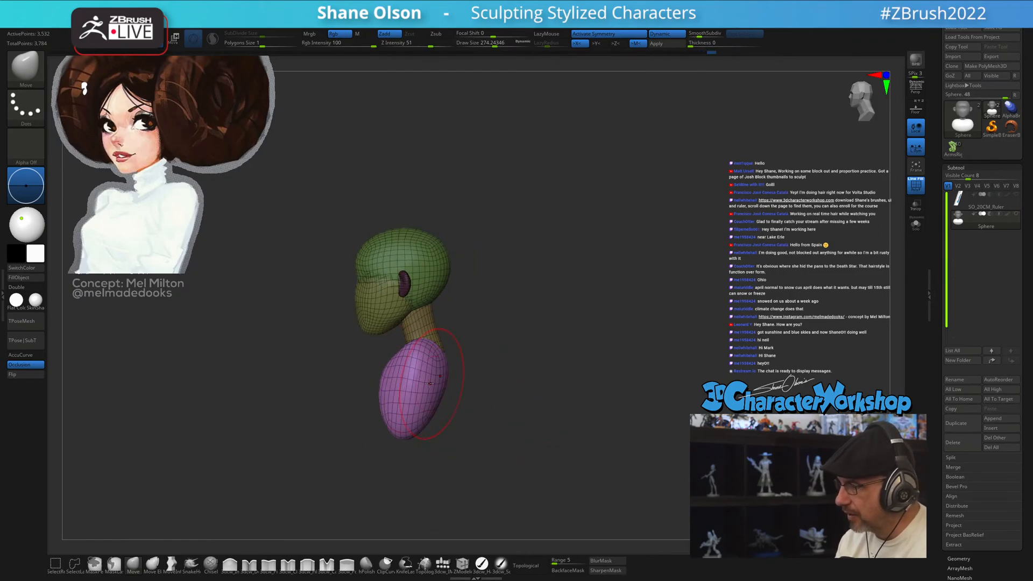
key(s)
drag(338, 398, 378, 397)
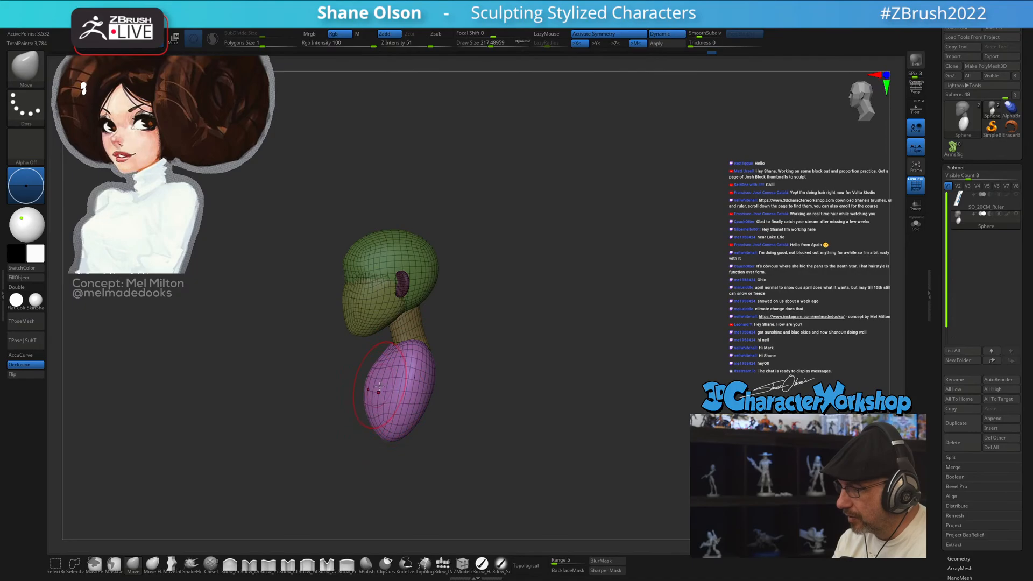
drag(308, 394, 342, 385)
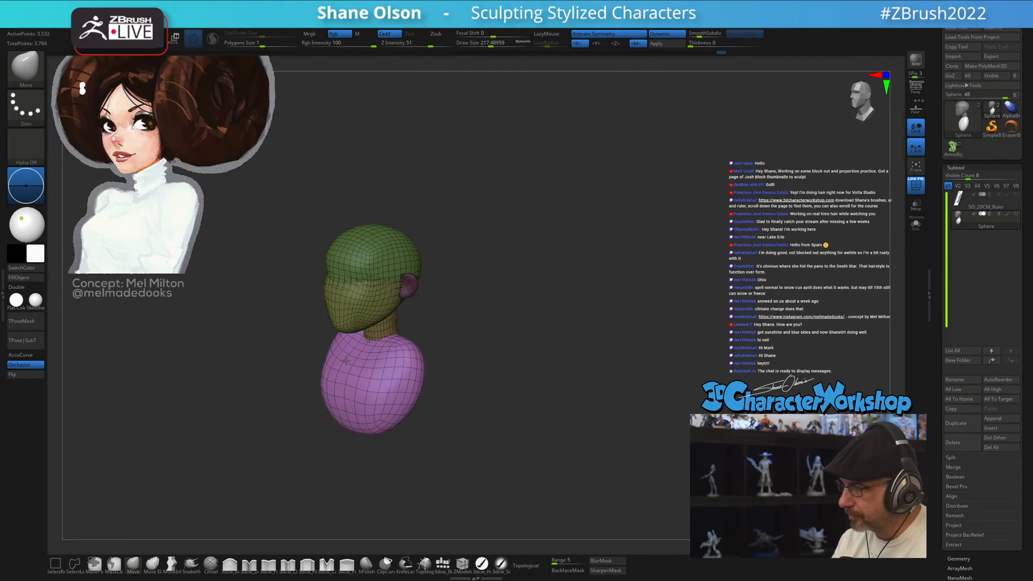
mouse_move(452, 395)
mouse_down()
mouse_move(473, 394)
mouse_move(466, 418)
mouse_move(488, 396)
mouse_move(427, 387)
mouse_move(473, 420)
mouse_move(460, 436)
mouse_move(486, 438)
mouse_up()
key(s)
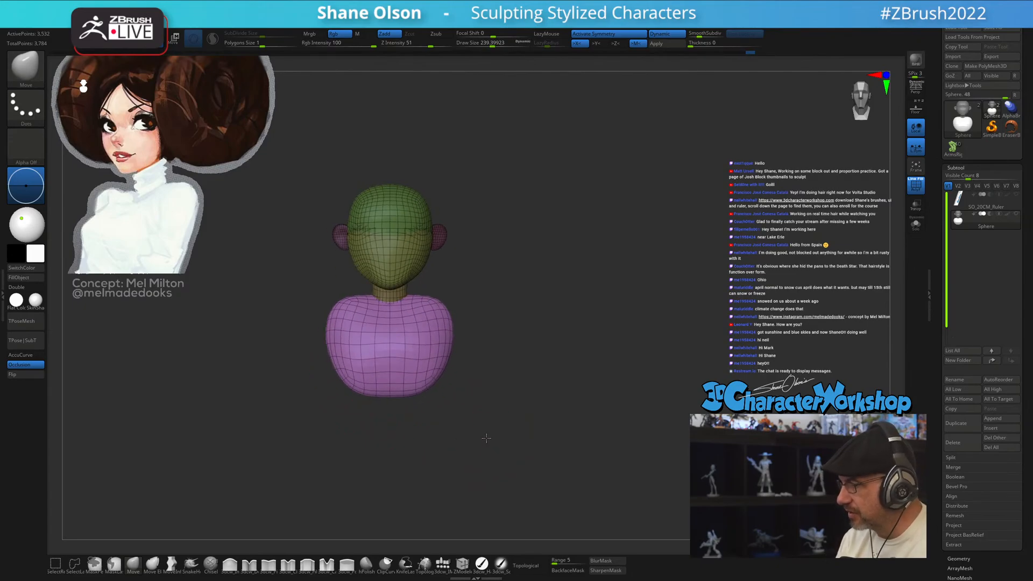
- Turn off the polyframe display, reduce the brush draw size to about 192 and check the bust's proportions from the front
key(shift+f)
mouse_move(549, 436)
mouse_down()
mouse_move(525, 442)
mouse_move(548, 436)
mouse_move(547, 420)
mouse_move(546, 436)
mouse_move(599, 385)
mouse_move(561, 405)
mouse_move(553, 425)
mouse_up()
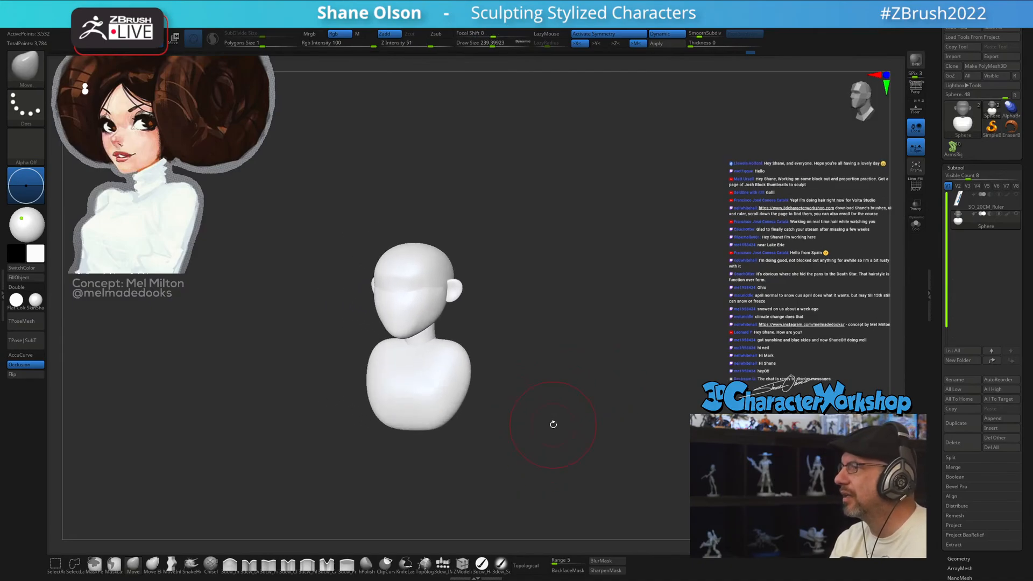
key(s)
click(541, 377)
shift+drag(544, 374, 561, 361)
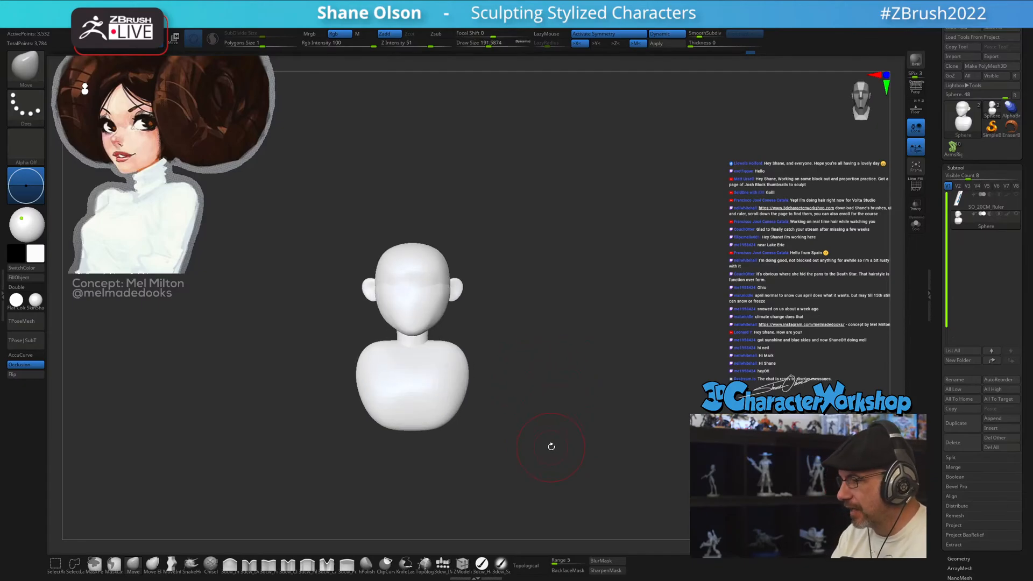
drag(551, 447, 547, 401)
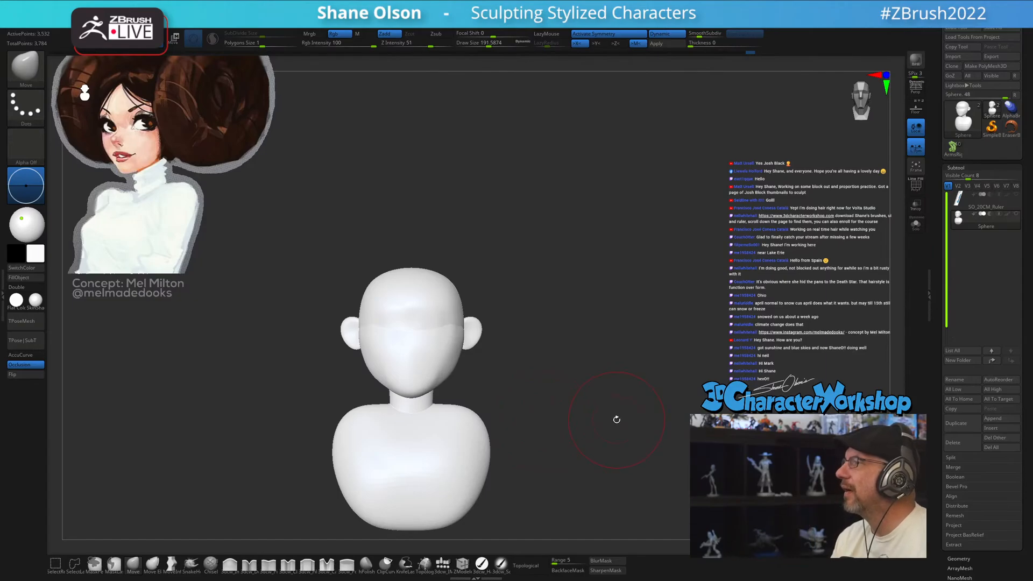
mouse_move(617, 420)
alt+mouse_down()
mouse_move(621, 404)
mouse_move(584, 421)
mouse_move(623, 418)
alt+mouse_up()
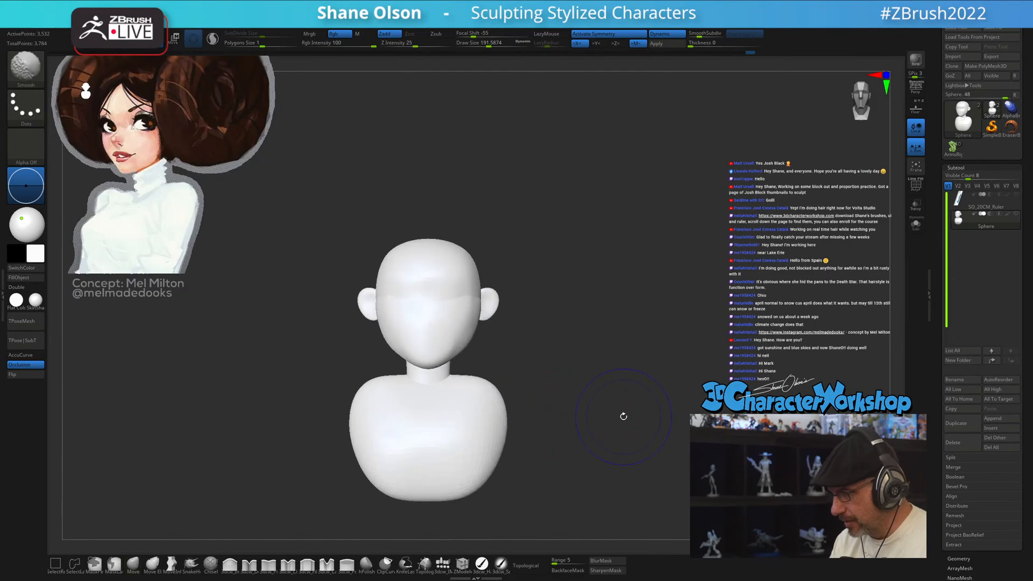
- Adjust the jaw and upper sides of the head from the front with the Move brush at a draw size of about 257
alt+drag(572, 362, 495, 308)
key(s)
key(s)
mouse_move(481, 353)
mouse_down()
mouse_move(488, 320)
mouse_move(469, 362)
mouse_up()
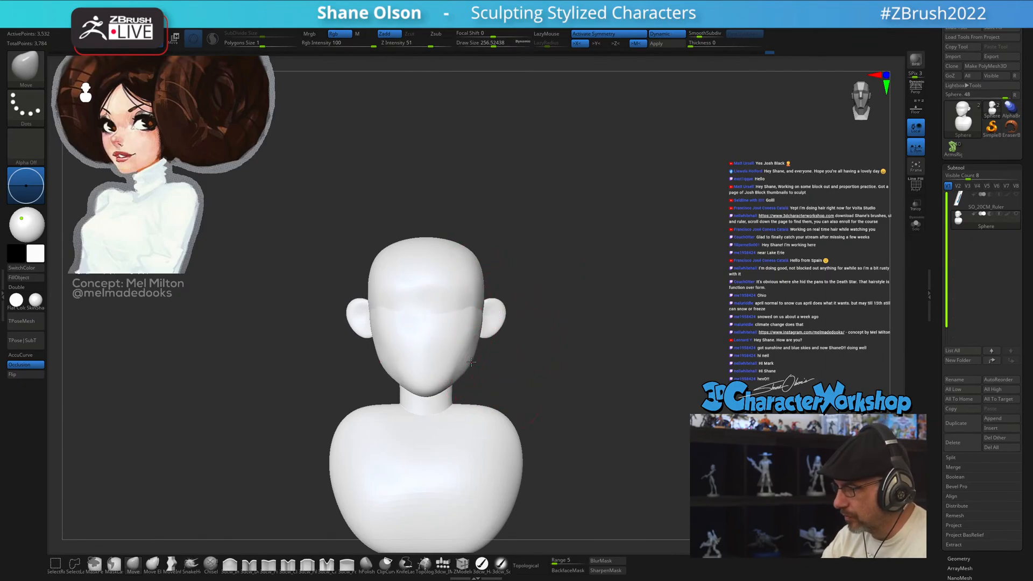
drag(480, 266, 475, 266)
- Nudge the back of the skull slightly inward from the side view with the Move brush
drag(614, 294, 538, 274)
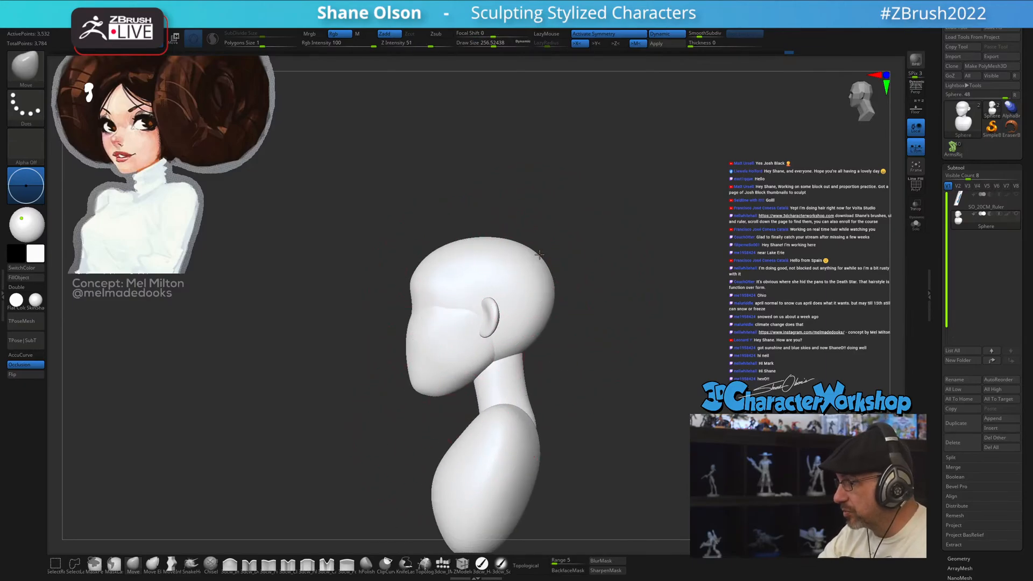
drag(551, 291, 549, 292)
drag(540, 328, 538, 332)
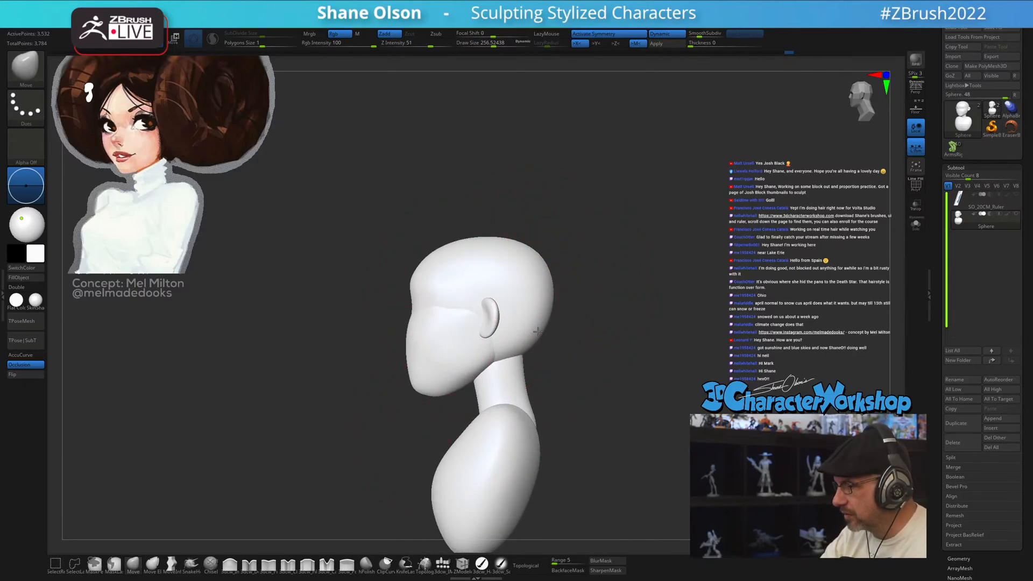
drag(552, 277, 549, 277)
- Tuck in the side of the head beside the ear with the Move brush at a draw size of about 97
key(s)
mouse_move(434, 252)
mouse_down()
mouse_move(439, 237)
mouse_move(592, 200)
mouse_up()
mouse_move(512, 238)
mouse_down()
mouse_move(576, 210)
mouse_move(514, 222)
mouse_move(637, 272)
mouse_move(637, 307)
mouse_move(648, 312)
mouse_move(619, 327)
mouse_move(614, 357)
mouse_move(595, 355)
mouse_move(604, 293)
mouse_up()
key(s)
key(s)
mouse_move(625, 381)
mouse_down()
mouse_move(585, 325)
mouse_move(524, 311)
mouse_move(587, 316)
mouse_move(522, 293)
mouse_move(494, 307)
mouse_up()
key(s)
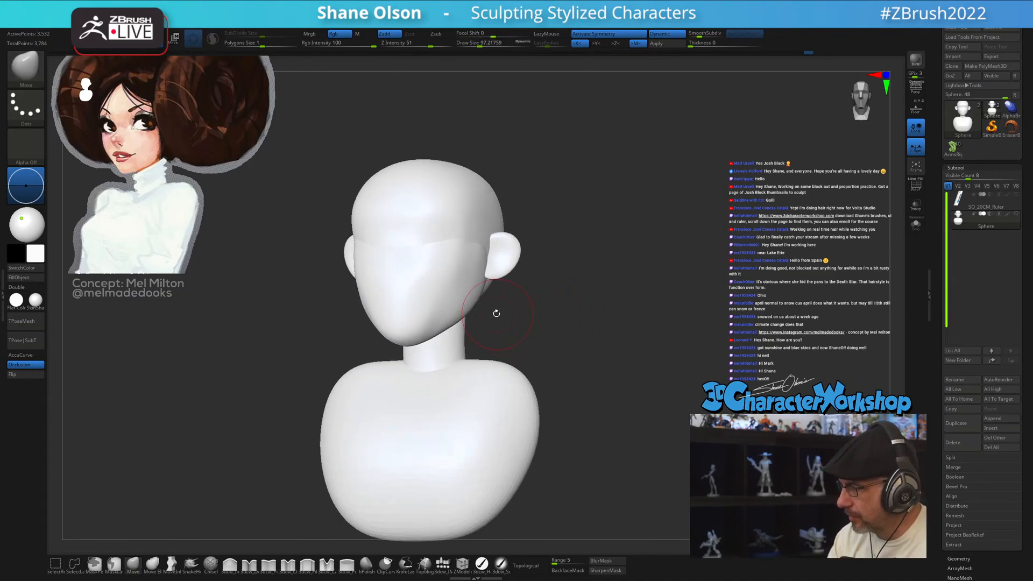
drag(483, 250, 479, 249)
drag(523, 343, 551, 333)
drag(478, 314, 519, 318)
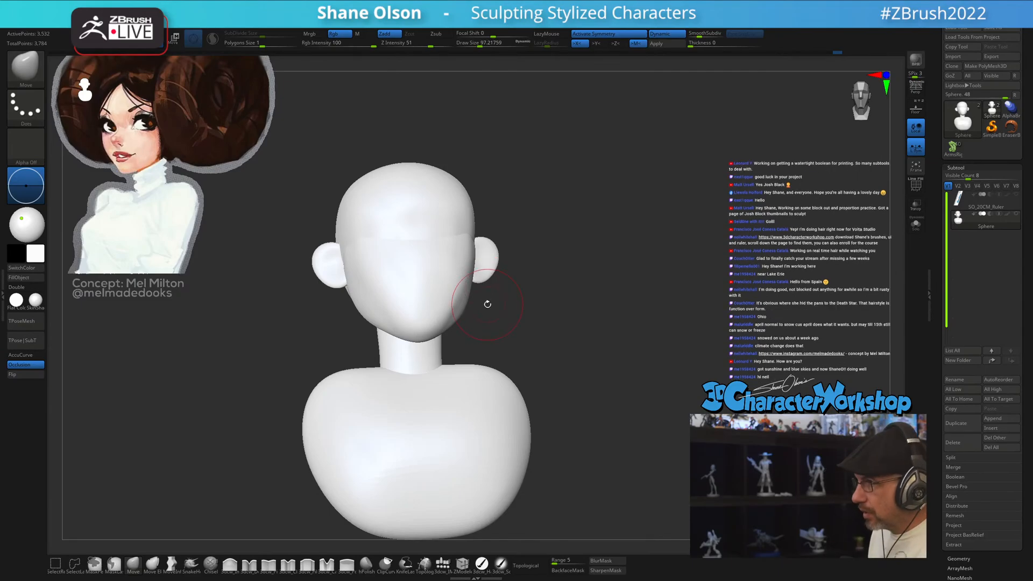
mouse_move(602, 277)
mouse_down()
mouse_move(618, 295)
mouse_move(612, 320)
mouse_move(612, 291)
mouse_up()
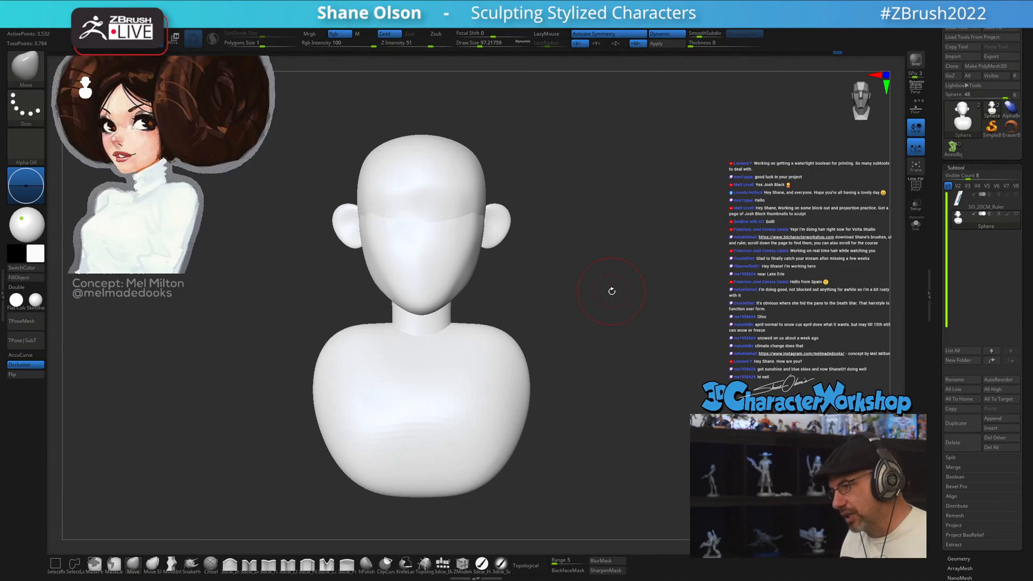
drag(596, 300, 598, 257)
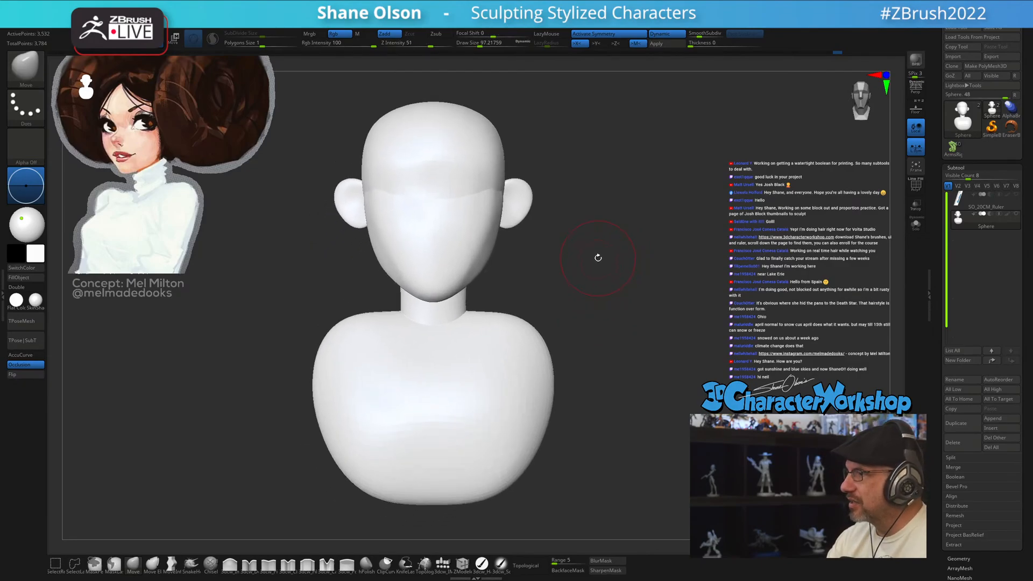
mouse_move(623, 290)
mouse_down()
mouse_move(659, 279)
mouse_move(621, 316)
mouse_up()
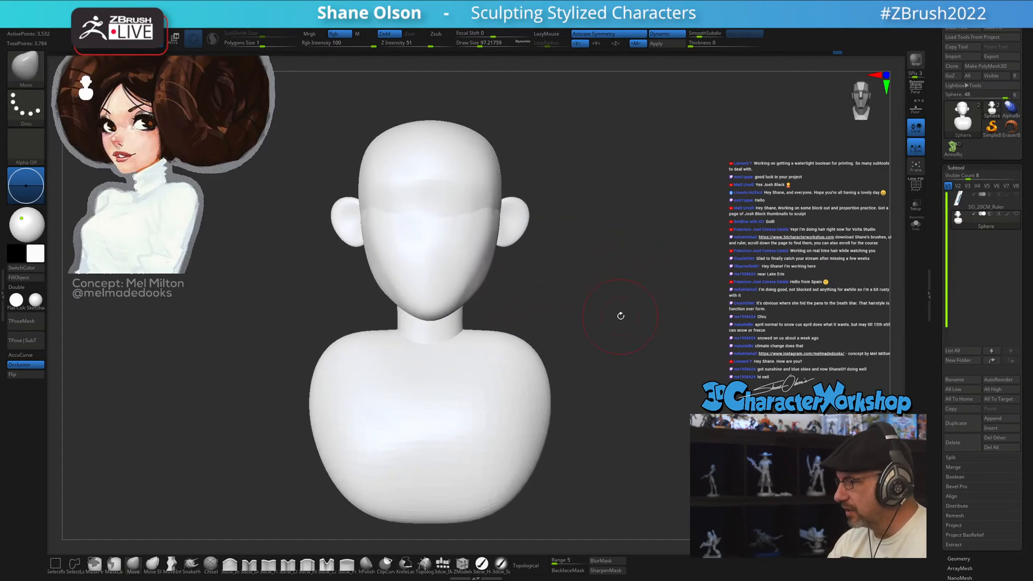
- Insert a small QuadSphere-2 at the center of the face for the nose and push it back toward the face
key(s)
drag(586, 356, 580, 355)
click(443, 563)
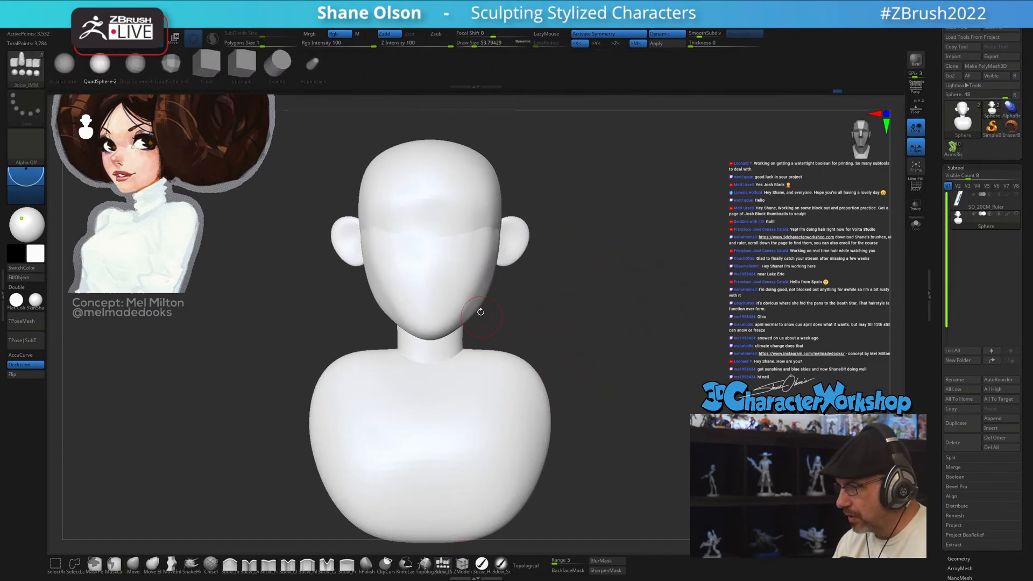
alt+drag(563, 262, 592, 311)
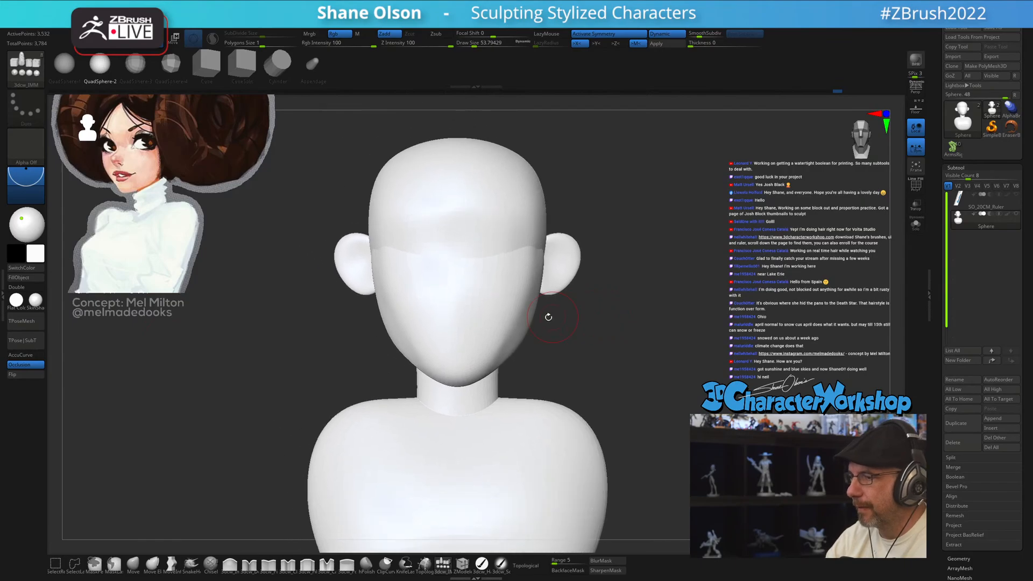
drag(459, 304, 541, 334)
key(w)
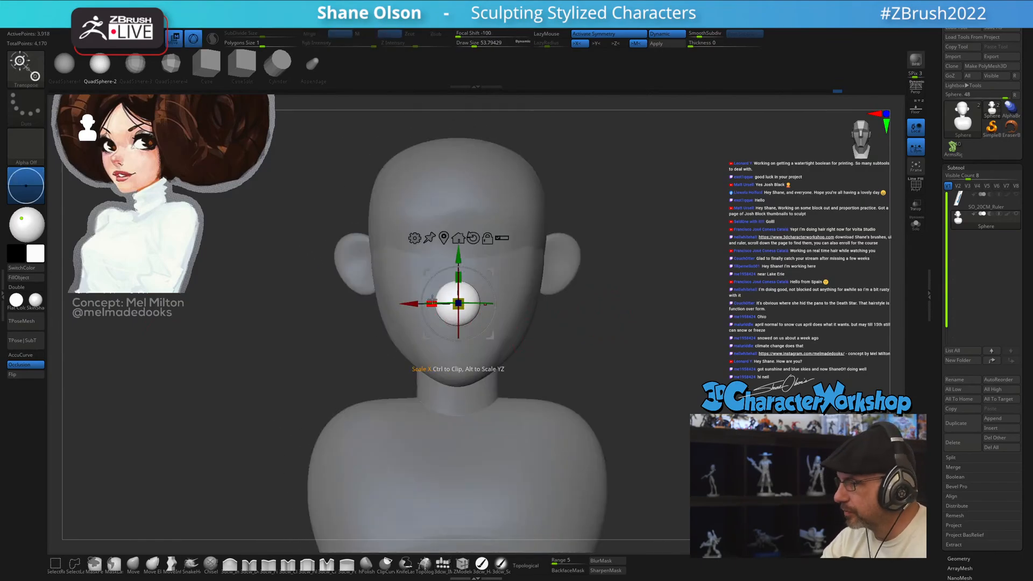
drag(607, 315, 405, 389)
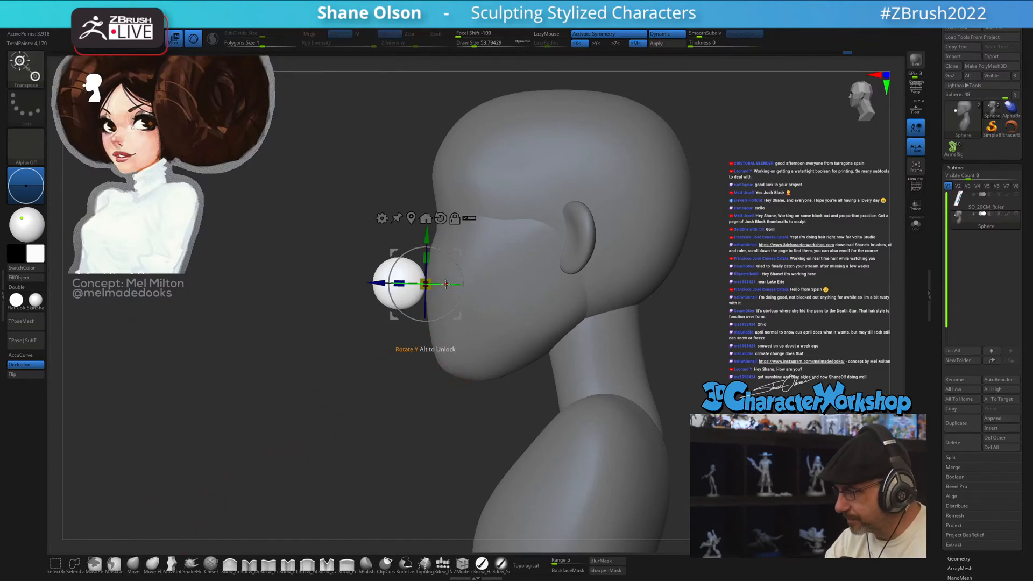
drag(446, 284, 457, 284)
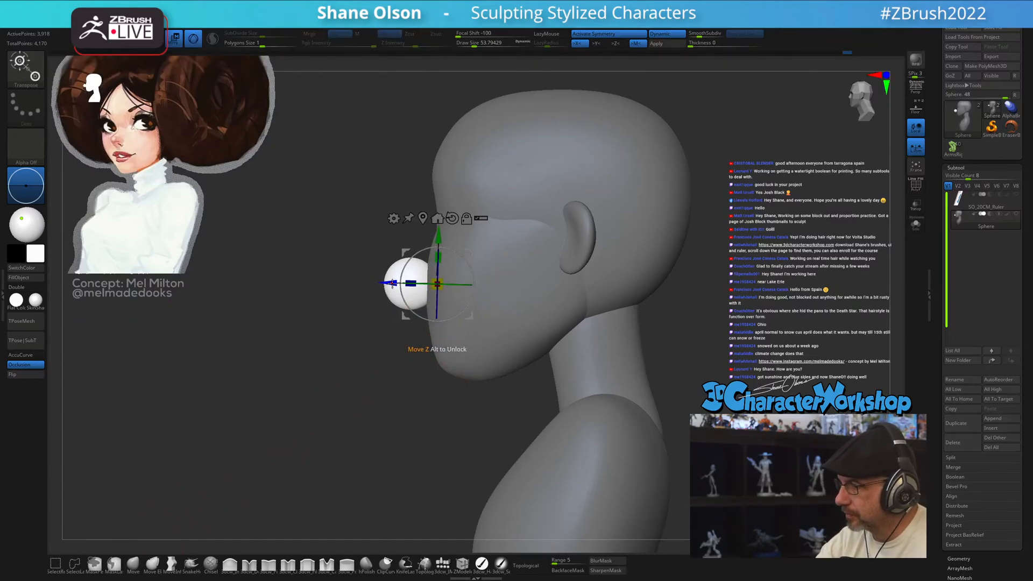
- Pull the nose sphere up into a sloping bridge with the Move brush in side view, using draw sizes from about 71 to 97
click(133, 563)
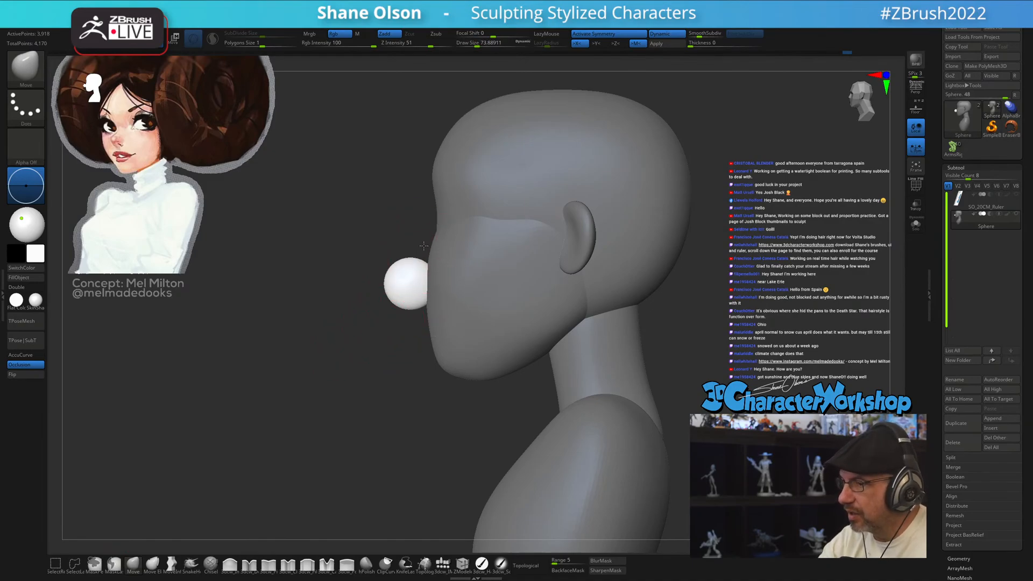
alt+drag(423, 246, 414, 287)
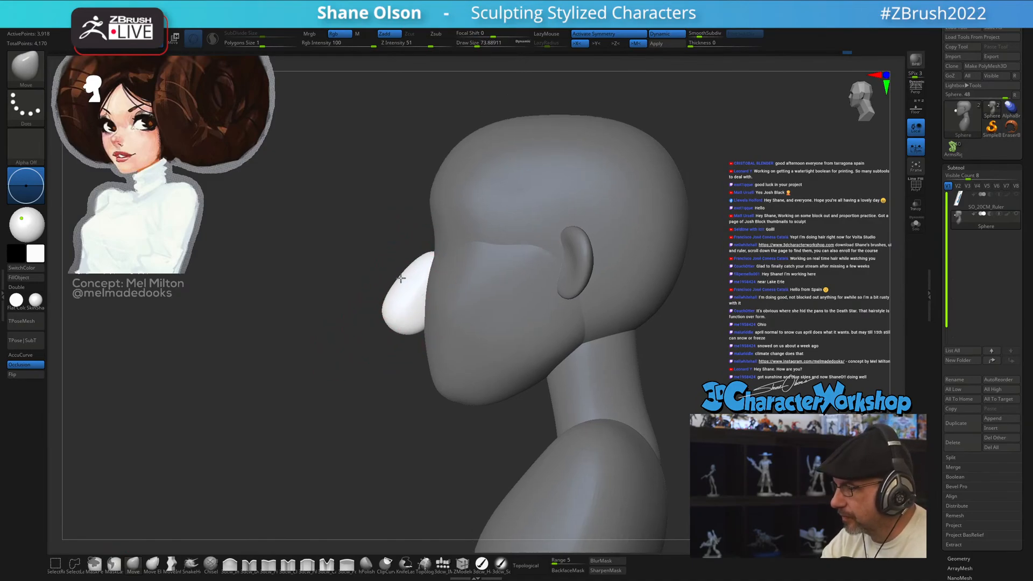
key(bracketright)
key(bracketright)
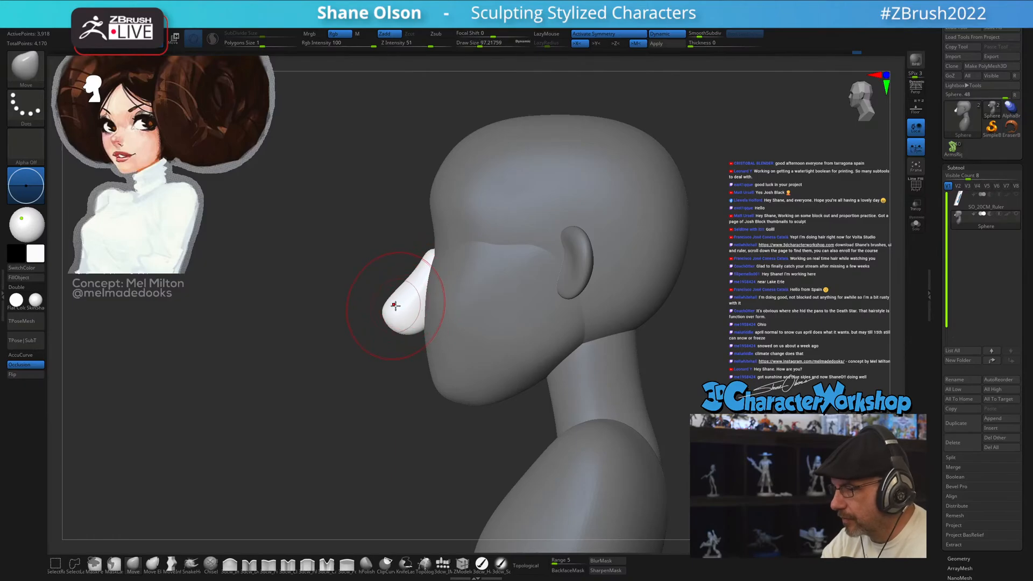
drag(433, 250, 436, 240)
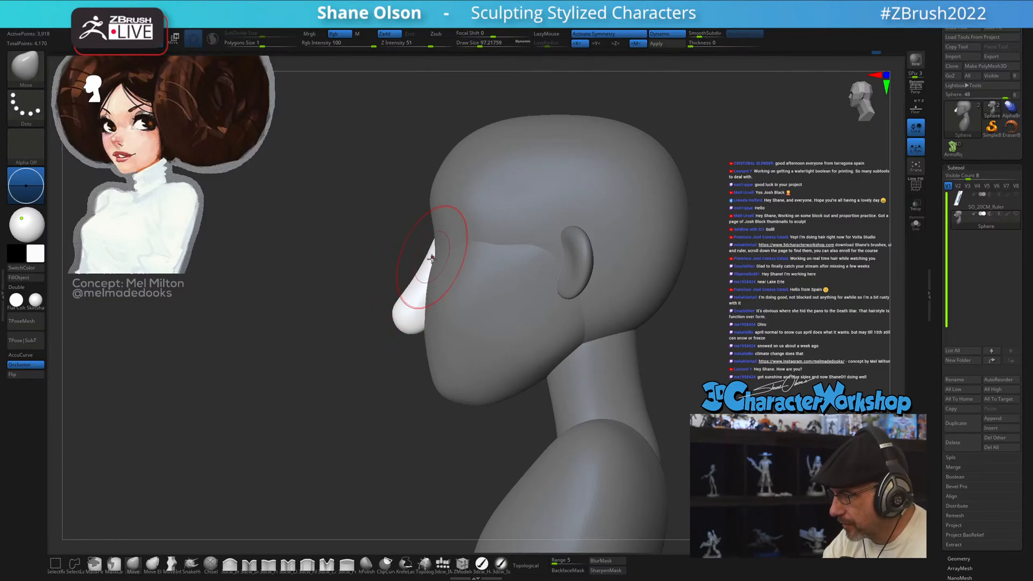
key(bracketleft)
key(bracketleft)
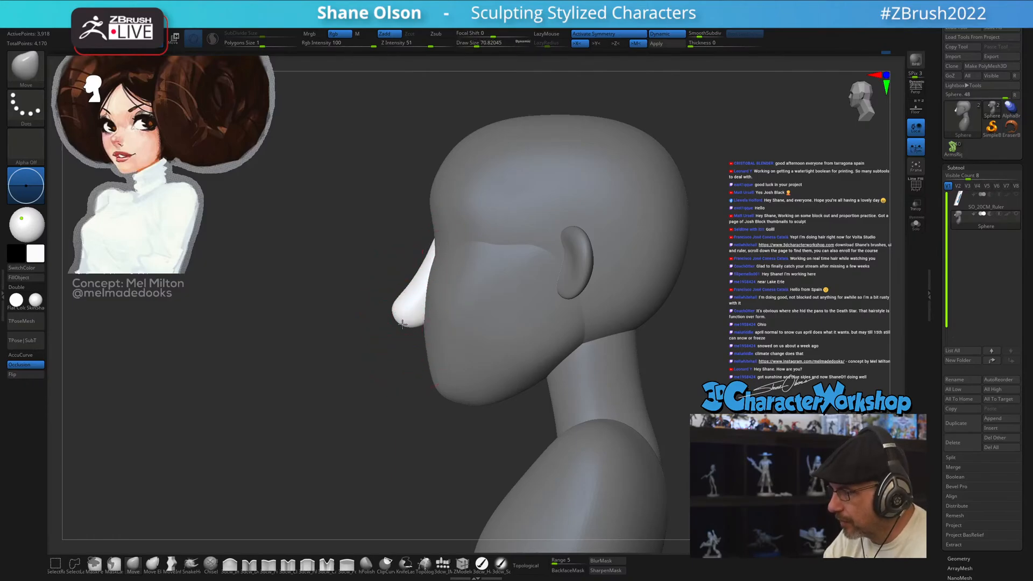
- Narrow the nose bridge, sink its upper end into the face and sharpen the tip, using Move brush draw sizes of about 54 and 59
drag(344, 322, 446, 301)
key(bracketleft)
key(bracketleft)
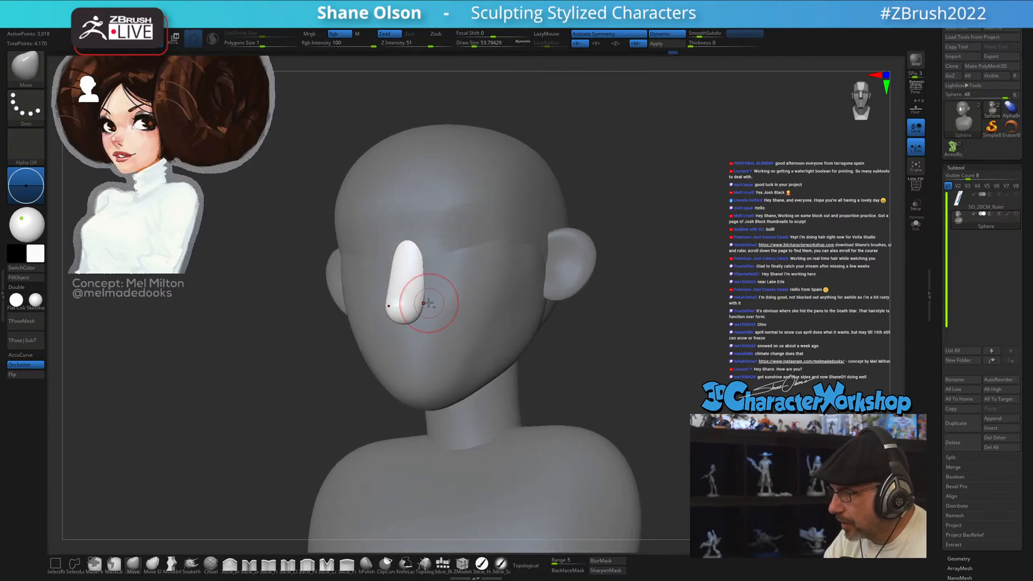
mouse_move(414, 300)
ctrl+right_down()
mouse_move(429, 316)
mouse_move(447, 284)
mouse_move(428, 285)
mouse_move(437, 276)
ctrl+right_up()
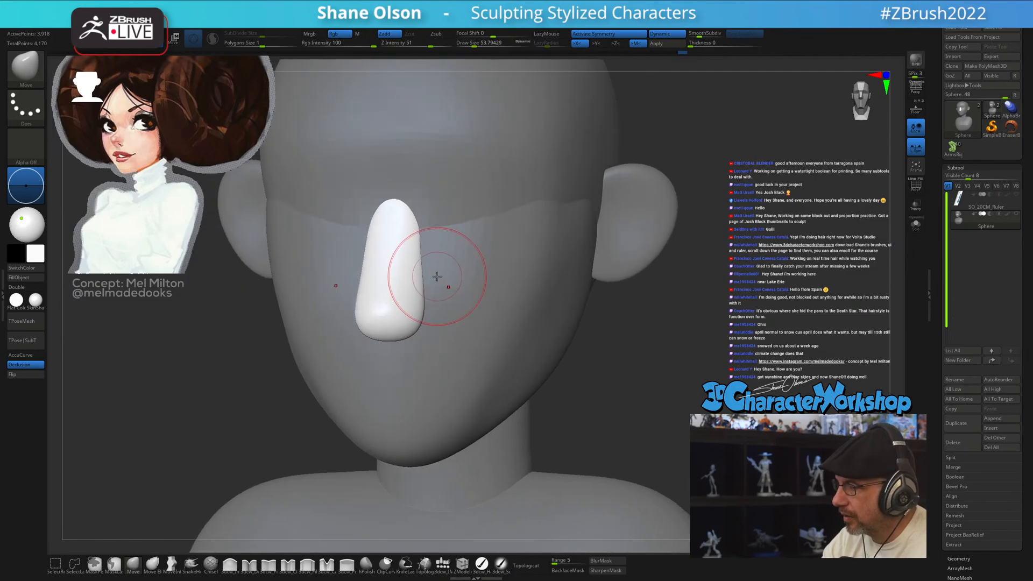
drag(415, 231, 403, 225)
right_drag(489, 291, 474, 276)
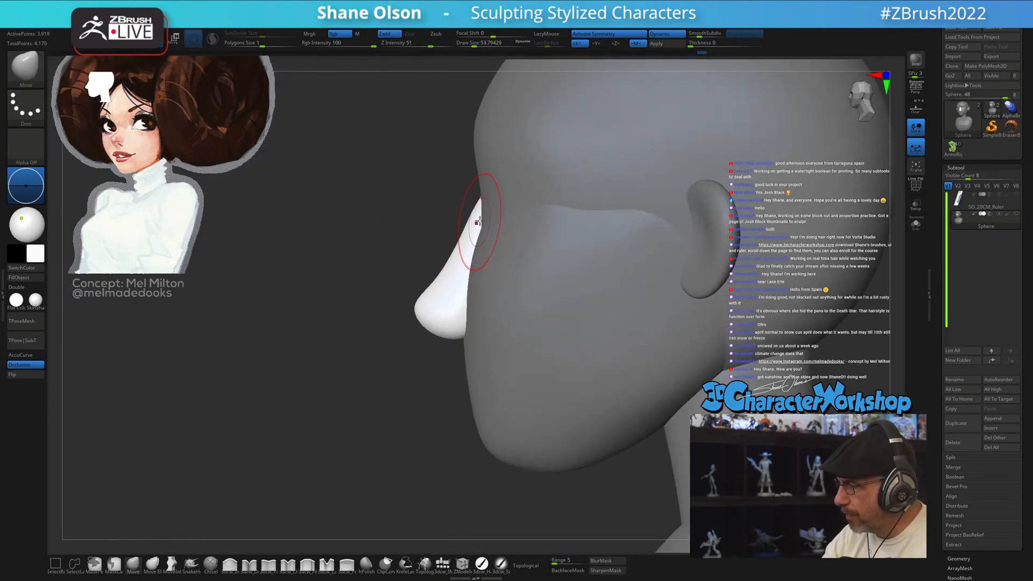
drag(479, 199, 493, 210)
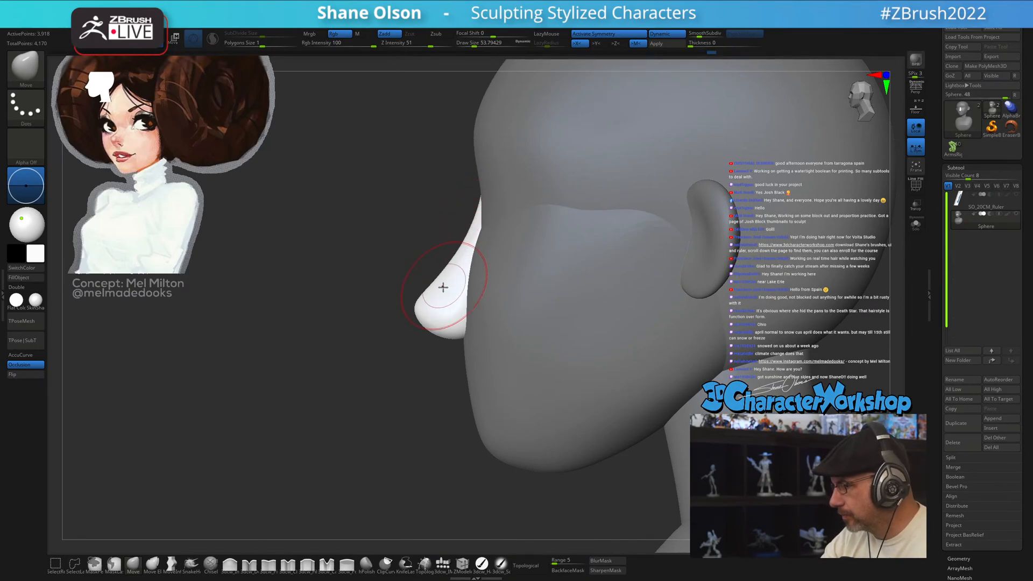
right_drag(460, 275, 426, 306)
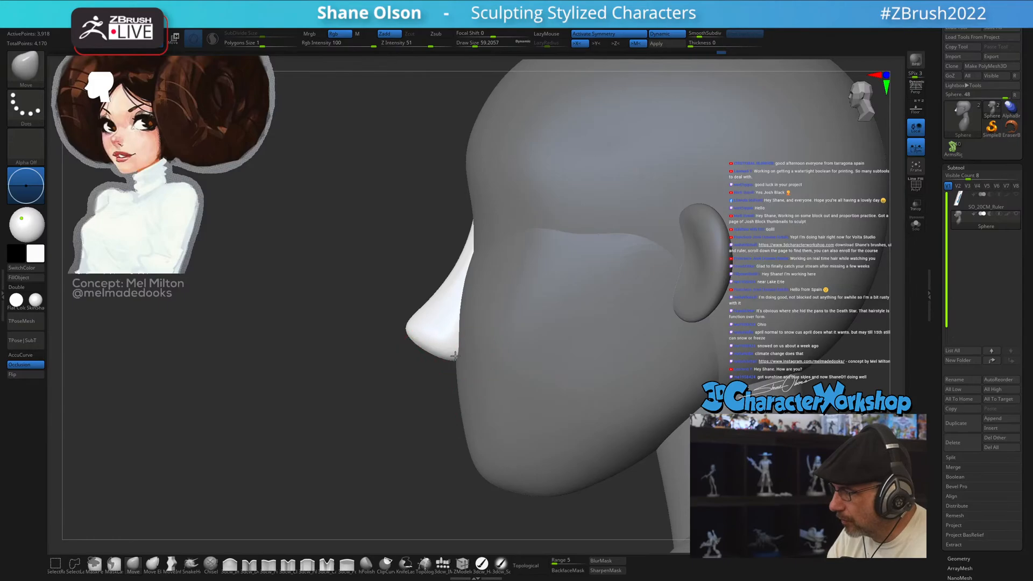
right_drag(458, 371, 466, 336)
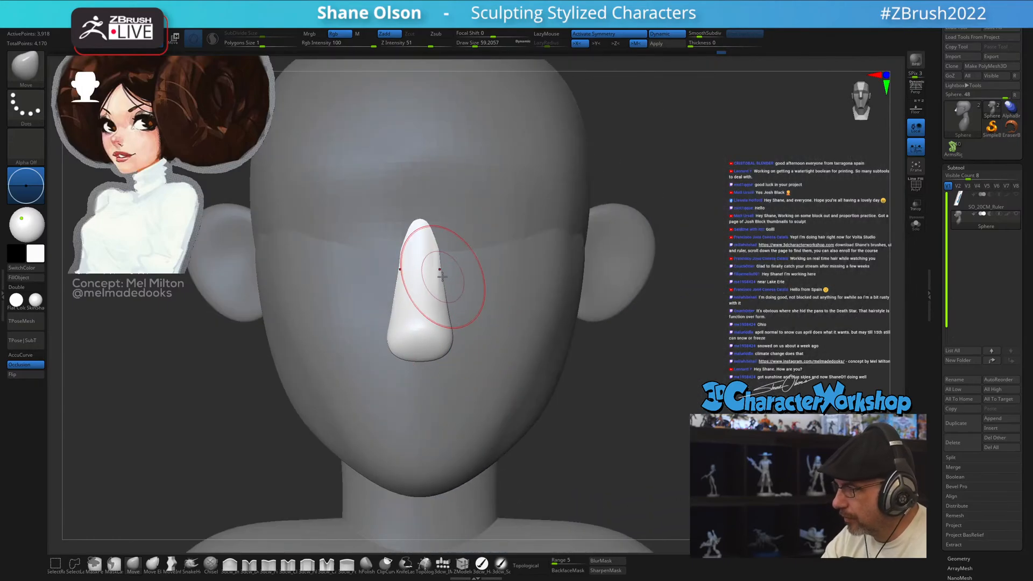
- Turn on the polyframe display and smooth the sides of the nose bridge into a slimmer taper
key(shift+f)
key(shift+f)
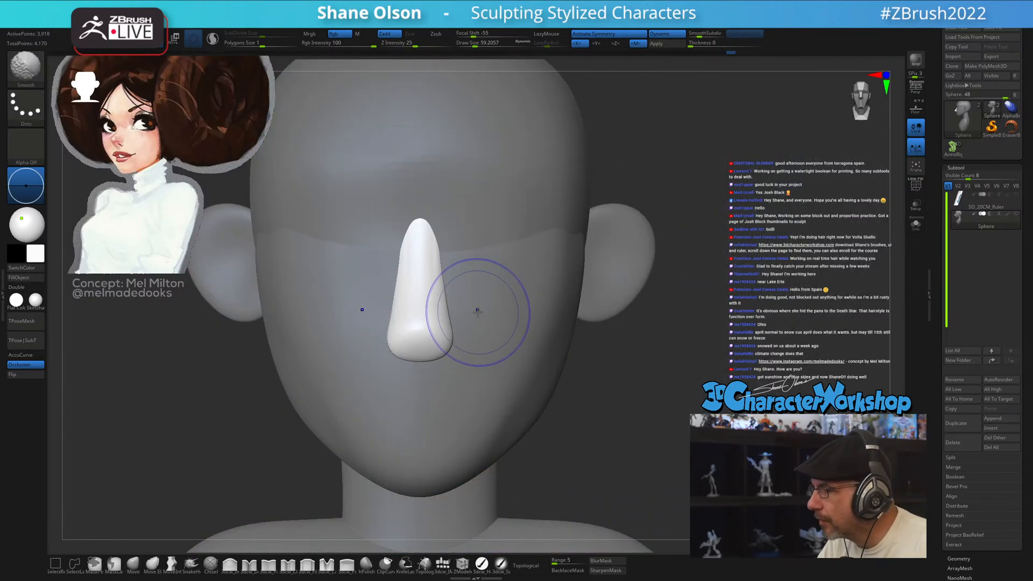
key(shift+f)
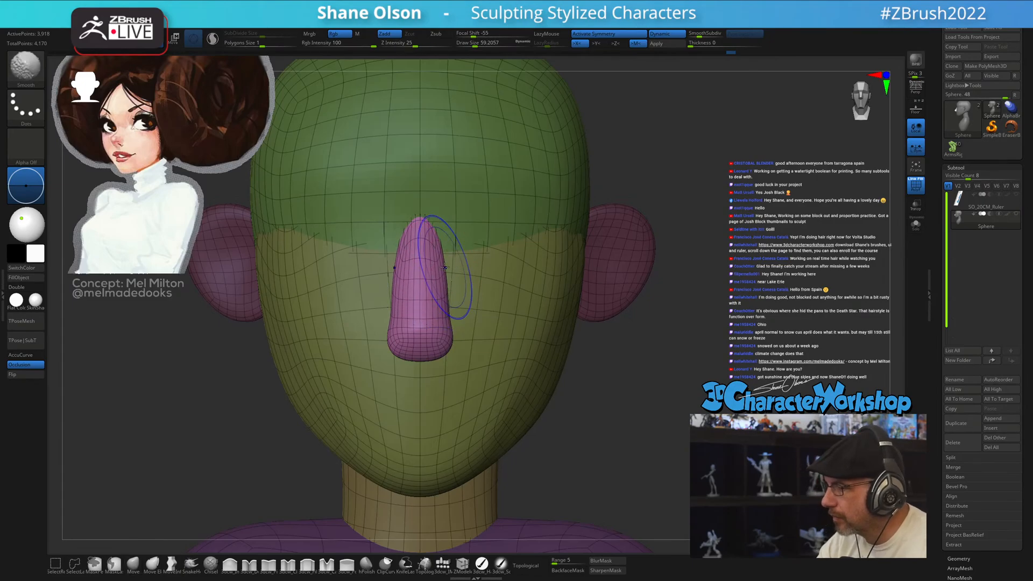
shift+drag(445, 268, 445, 265)
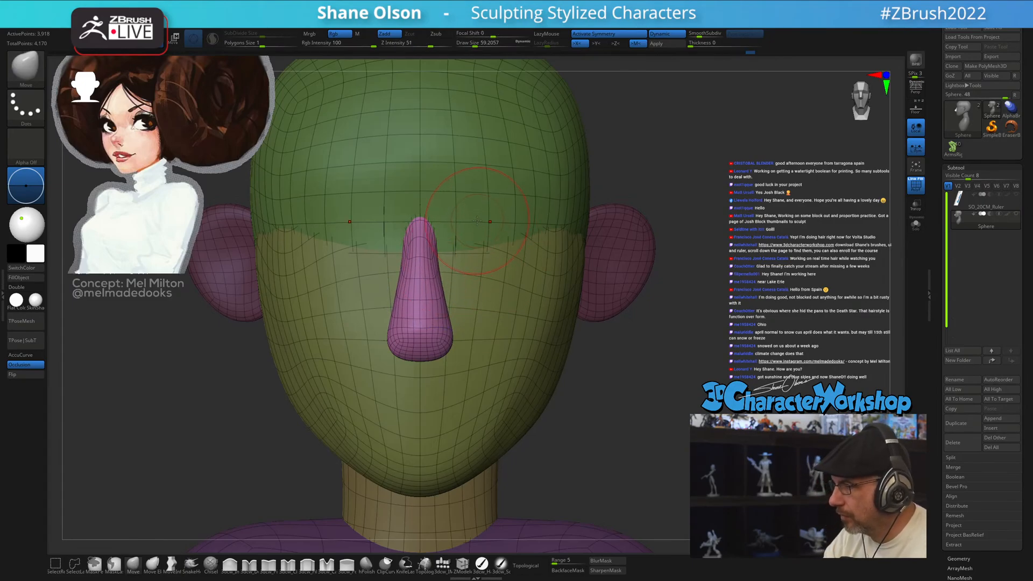
- Examine the nose and head proportions from the side and front with the polyframe display off
right_drag(477, 221, 302, 229)
ctrl+right_drag(495, 365, 495, 308)
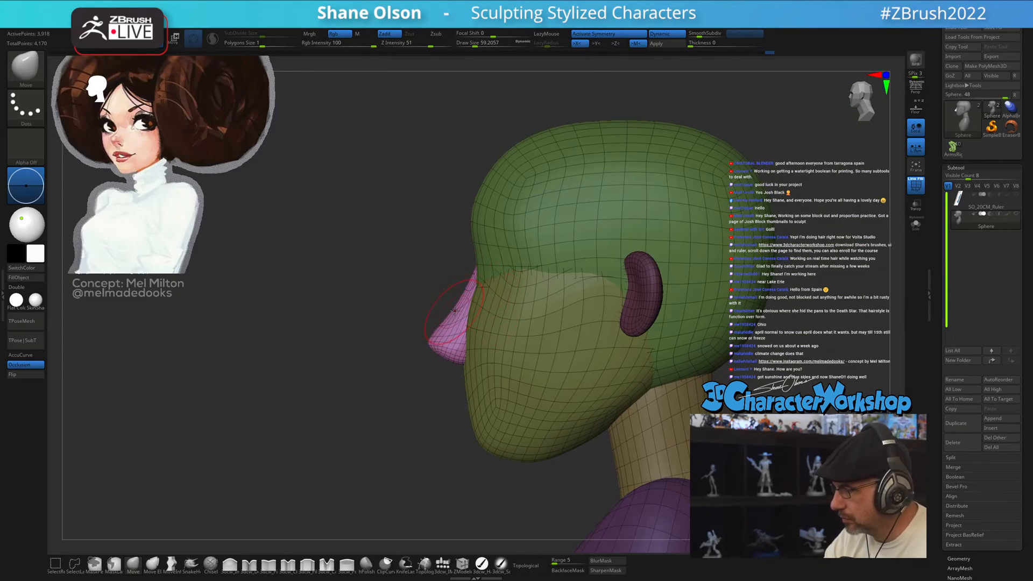
shift+right_drag(447, 394, 579, 365)
key(shift+f)
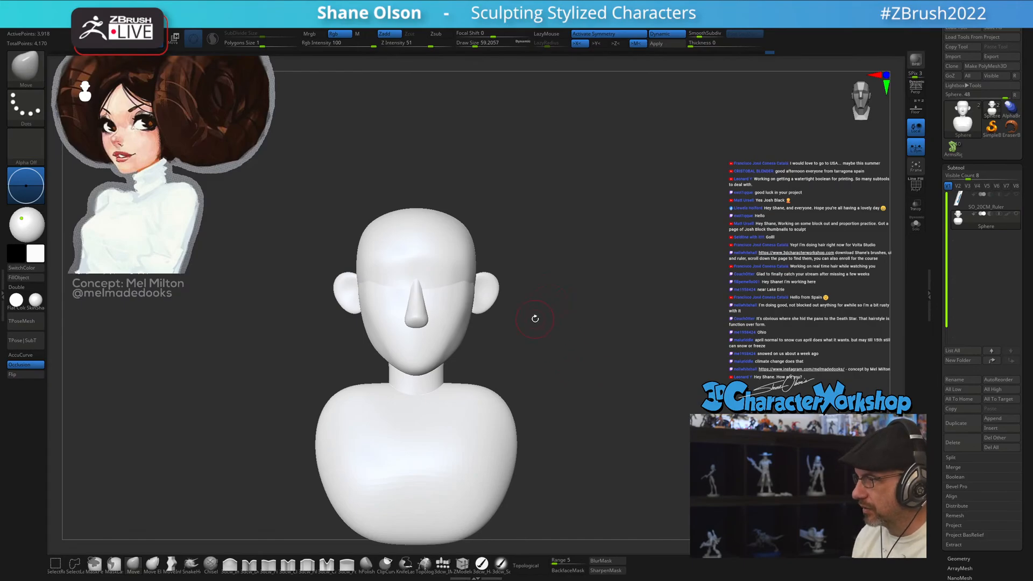
key(s)
mouse_move(561, 341)
mouse_down()
mouse_move(634, 347)
mouse_move(612, 347)
mouse_move(632, 364)
mouse_move(583, 325)
mouse_move(635, 322)
mouse_move(611, 323)
mouse_up()
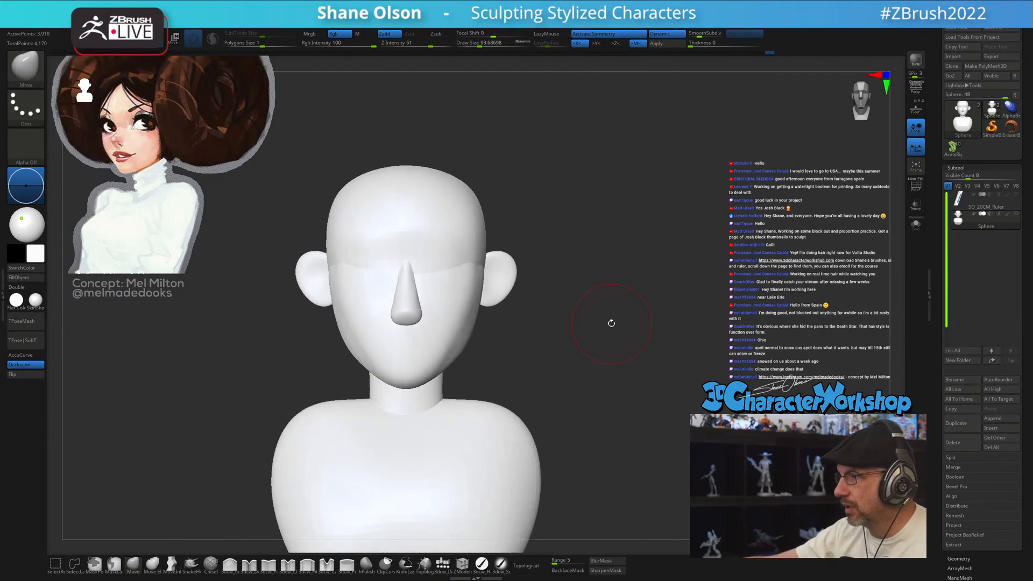
key(s)
click(563, 386)
alt+drag(563, 386, 563, 378)
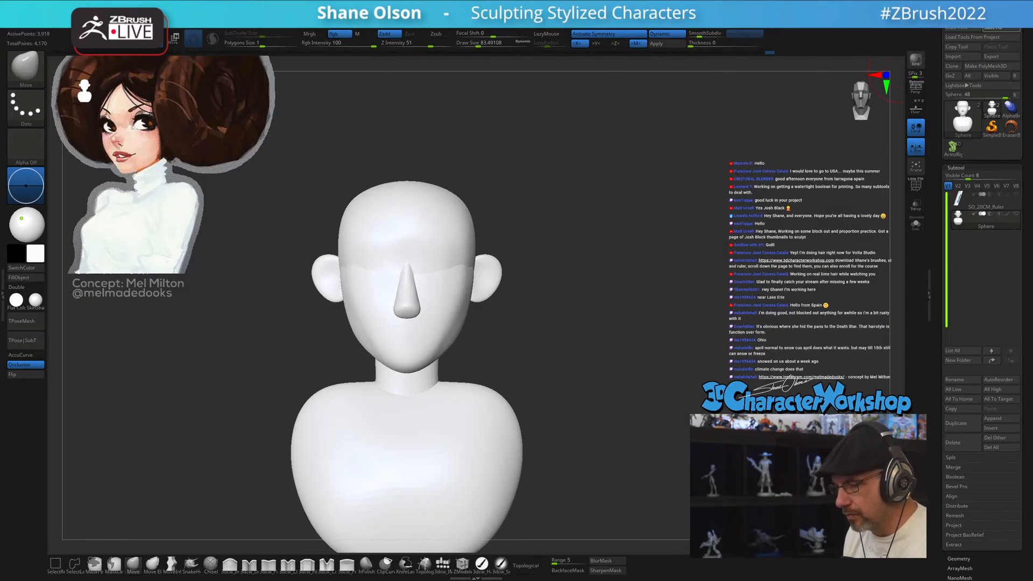
- Save the tool as MelLeia_01 and turn the polyframe display back on in front view
click(262, 479)
mouse_move(716, 255)
mouse_down()
mouse_move(654, 303)
mouse_move(681, 283)
mouse_up()
key(shift+f)
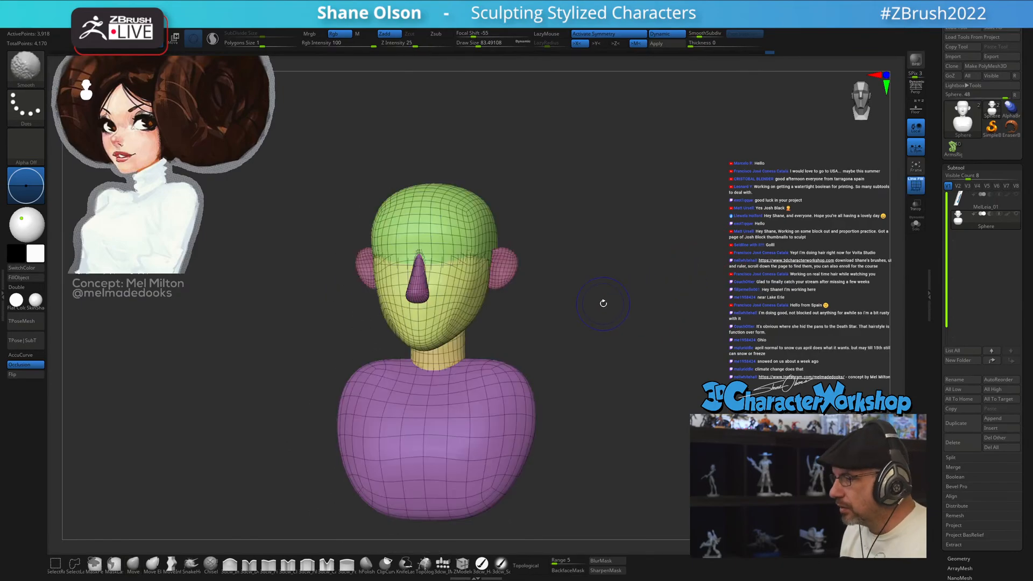
mouse_move(603, 302)
shift+mouse_down()
mouse_move(598, 317)
mouse_move(563, 320)
mouse_move(603, 293)
mouse_move(631, 290)
mouse_move(594, 307)
shift+mouse_up()
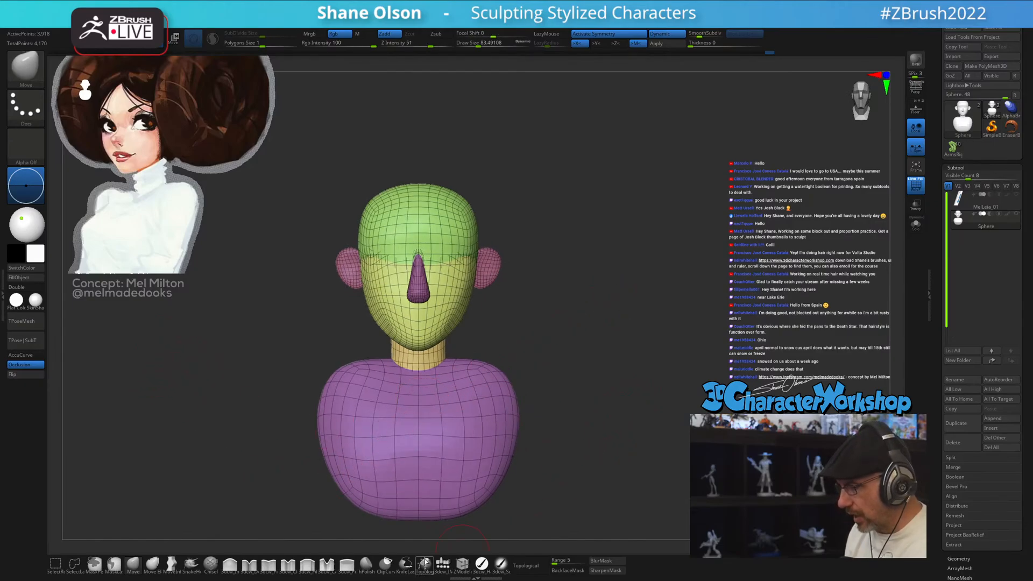
- Insert a QuadSphere-2 with the insert-mesh brush beside the upper nose bridge for an eyeball
click(442, 563)
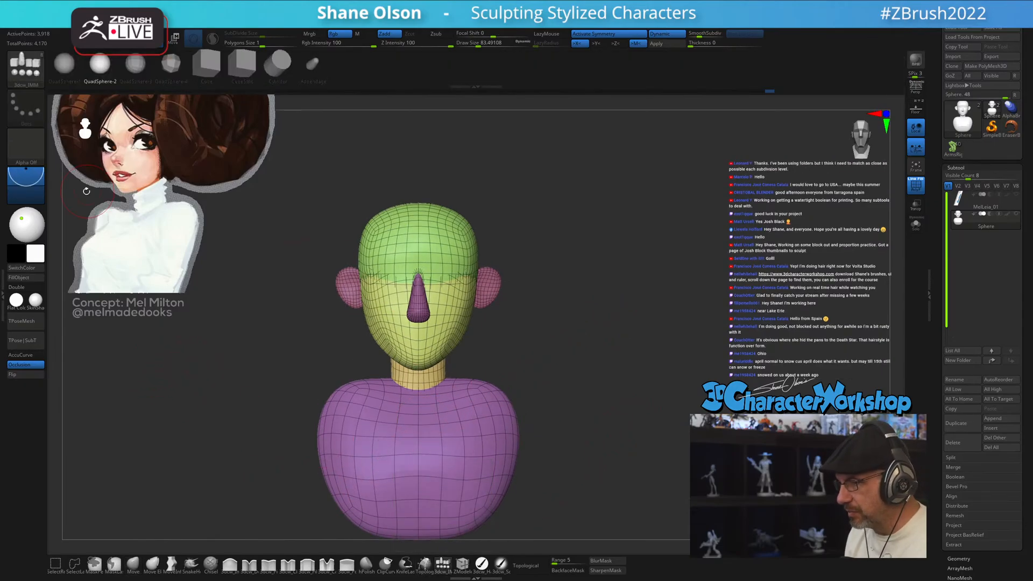
alt+drag(556, 270, 546, 325)
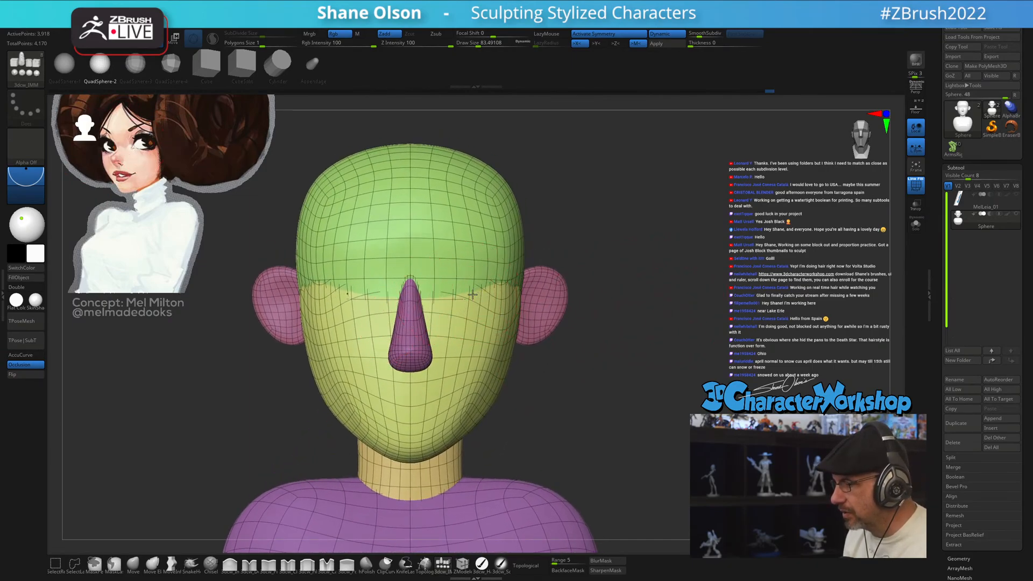
drag(473, 292, 470, 346)
- Move the eyeball sphere back into the head in side view until only its front protrudes from the face
drag(605, 358, 452, 355)
shift+drag(703, 404, 700, 403)
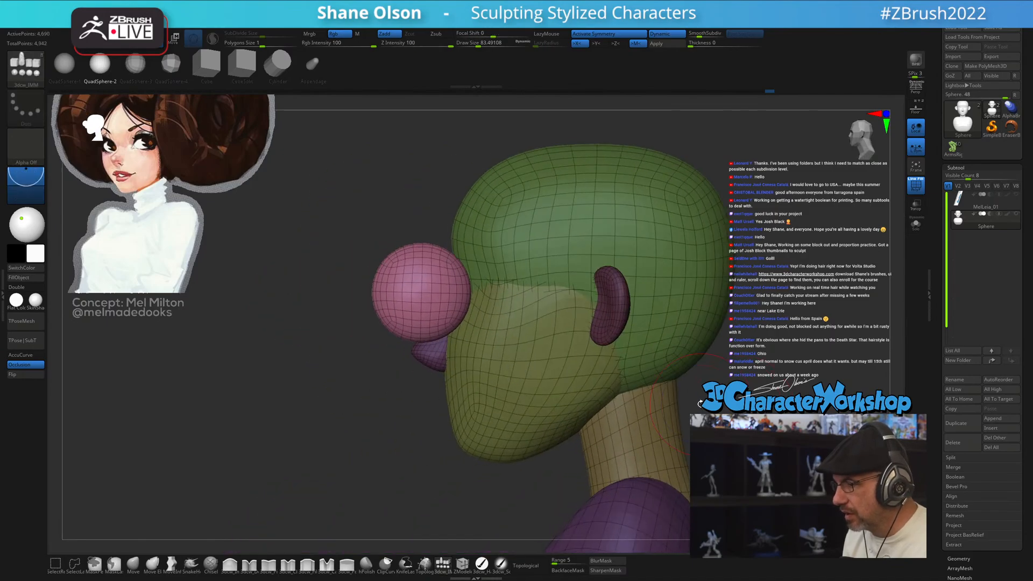
key(w)
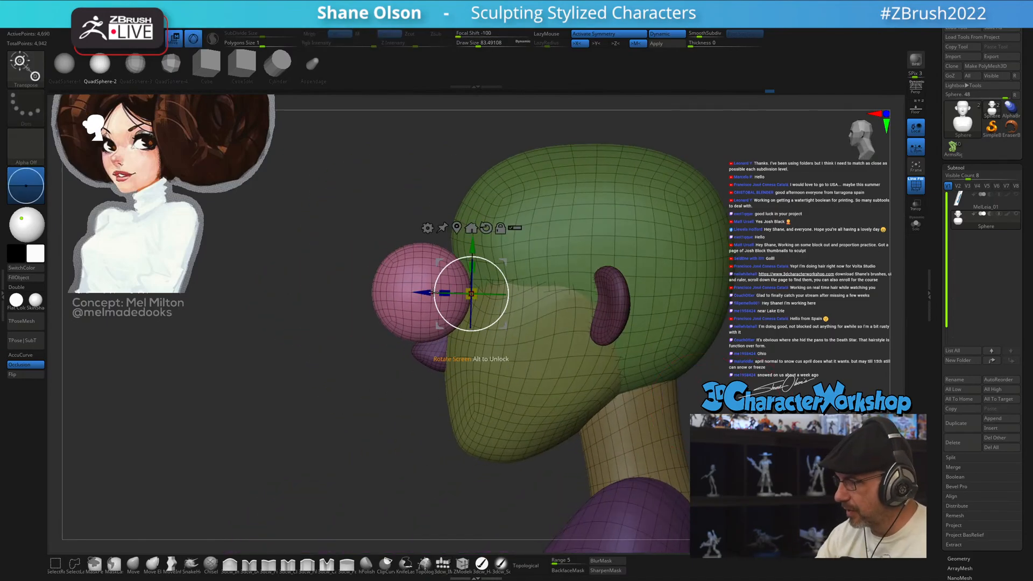
drag(427, 294, 520, 295)
drag(399, 359, 554, 361)
drag(439, 296, 430, 296)
drag(715, 376, 571, 379)
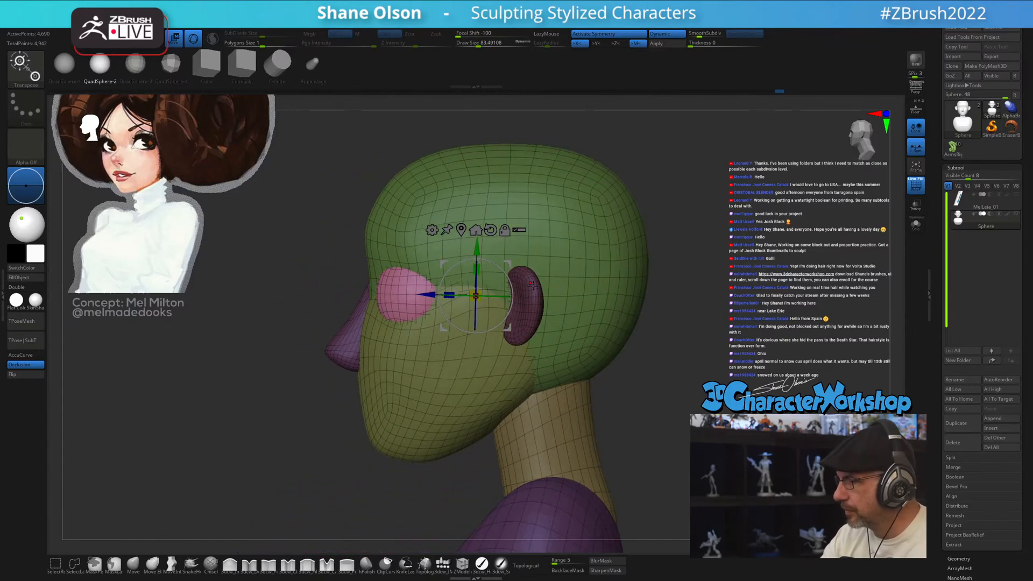
- Split the unmasked eyeball into its own subtool, select it and show it together with the head
key(3)
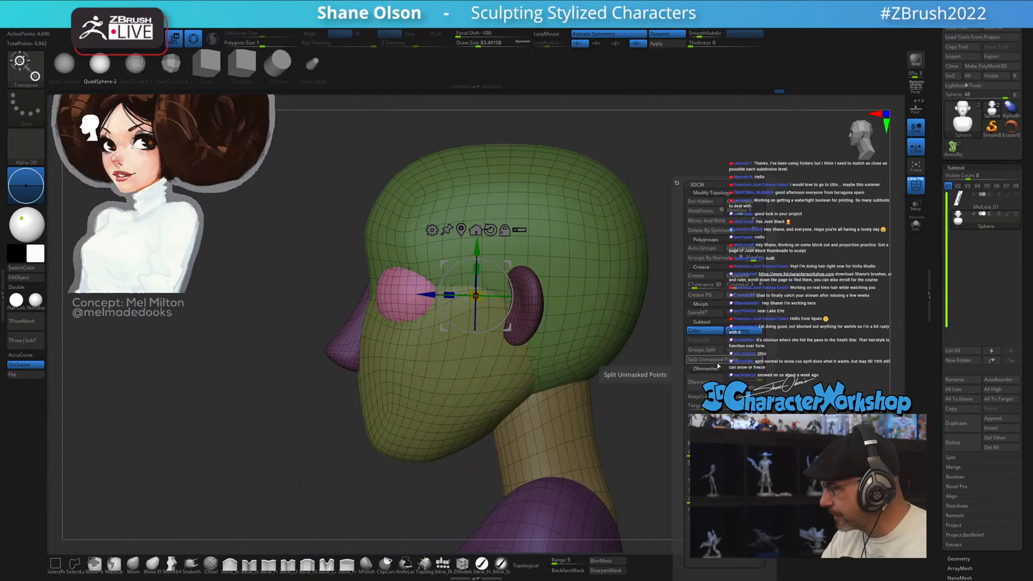
click(720, 362)
key(Down)
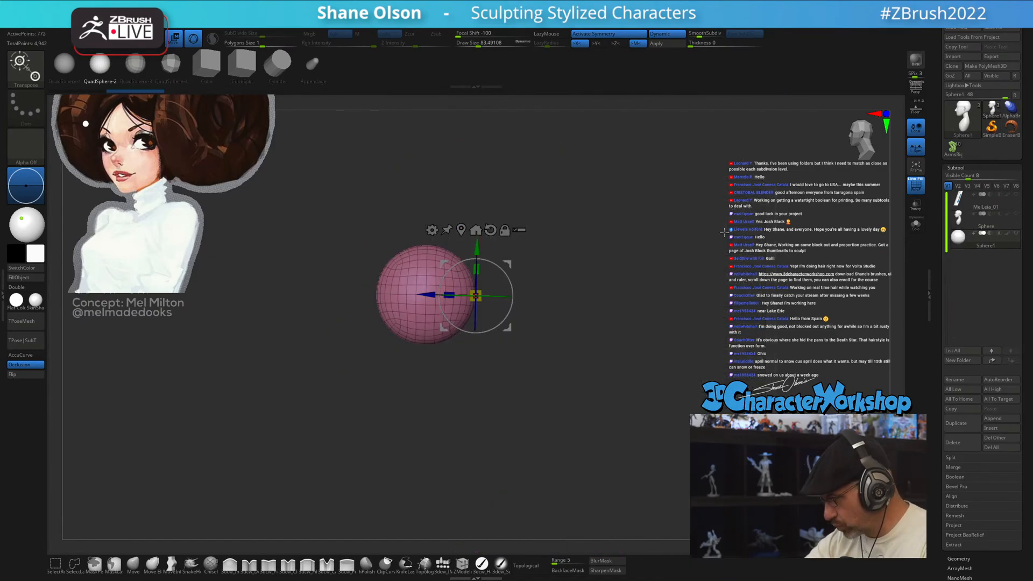
click(1016, 214)
click(1016, 233)
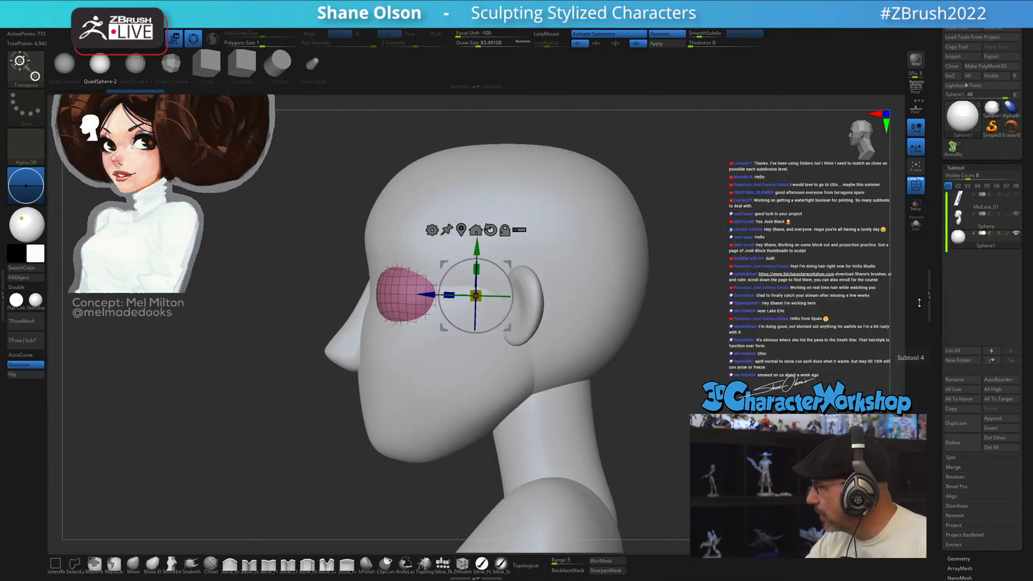
- Mirror the eyeball to the other side of the head and shift the pair slightly toward the nose in front view
mouse_move(618, 379)
shift+mouse_down()
mouse_move(663, 356)
mouse_move(634, 367)
shift+mouse_up()
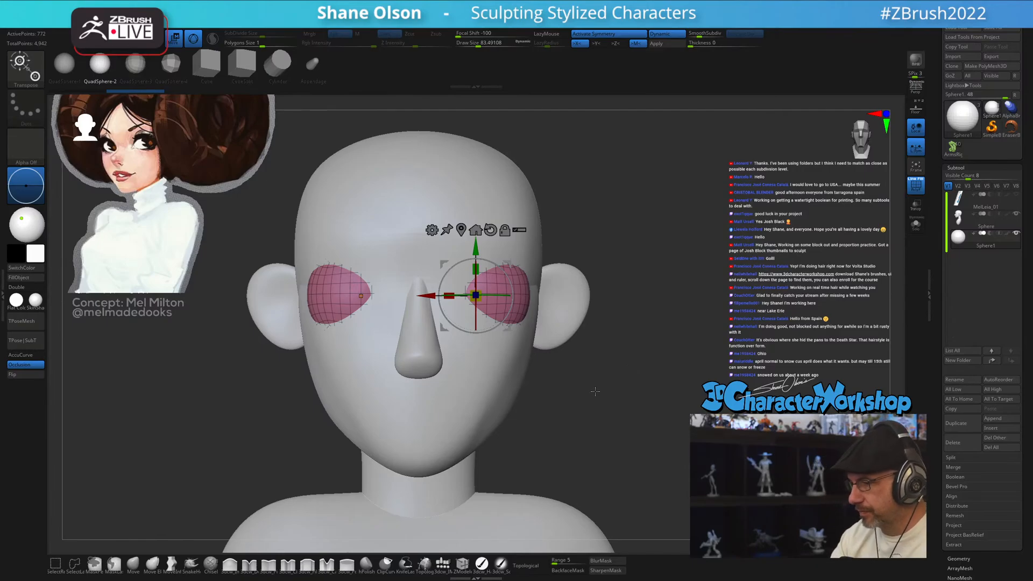
drag(433, 296, 429, 296)
mouse_move(616, 381)
mouse_down()
mouse_move(588, 396)
mouse_move(676, 379)
mouse_up()
key(q)
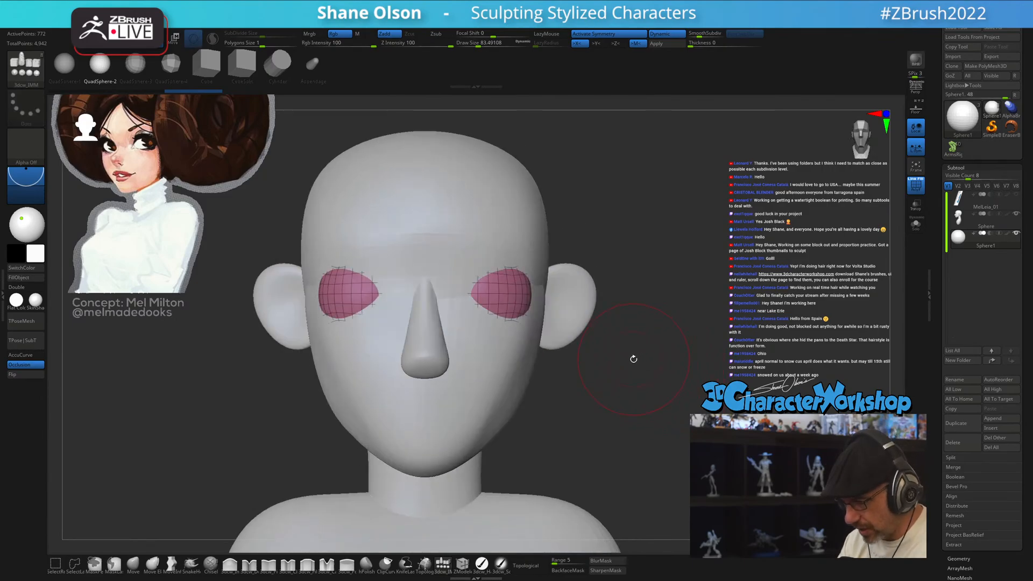
- With transparency on, center the gizmo on the eyeballs, nudge them slightly back in side view, and return to the opaque display
click(915, 204)
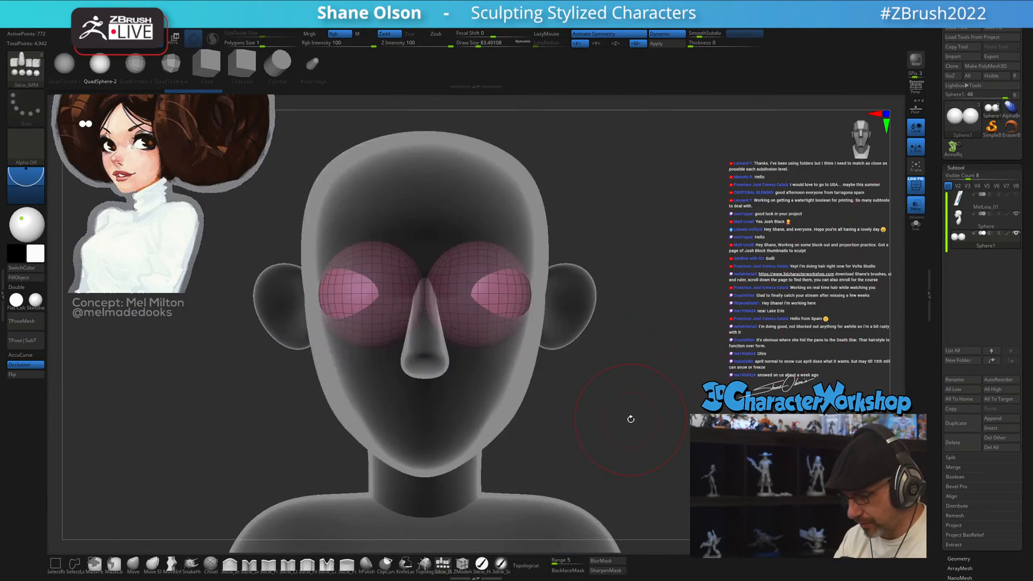
key(w)
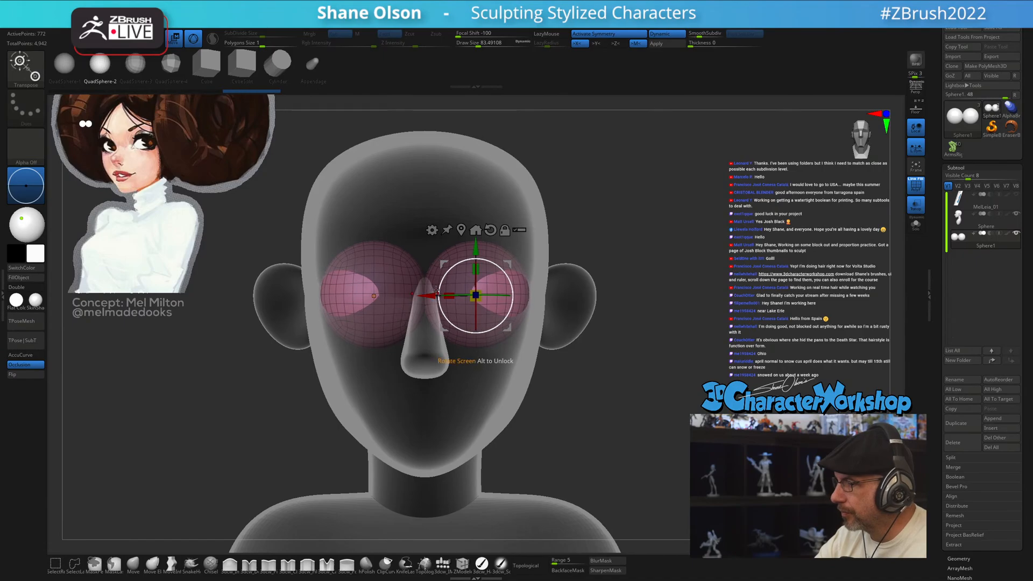
drag(656, 340, 596, 350)
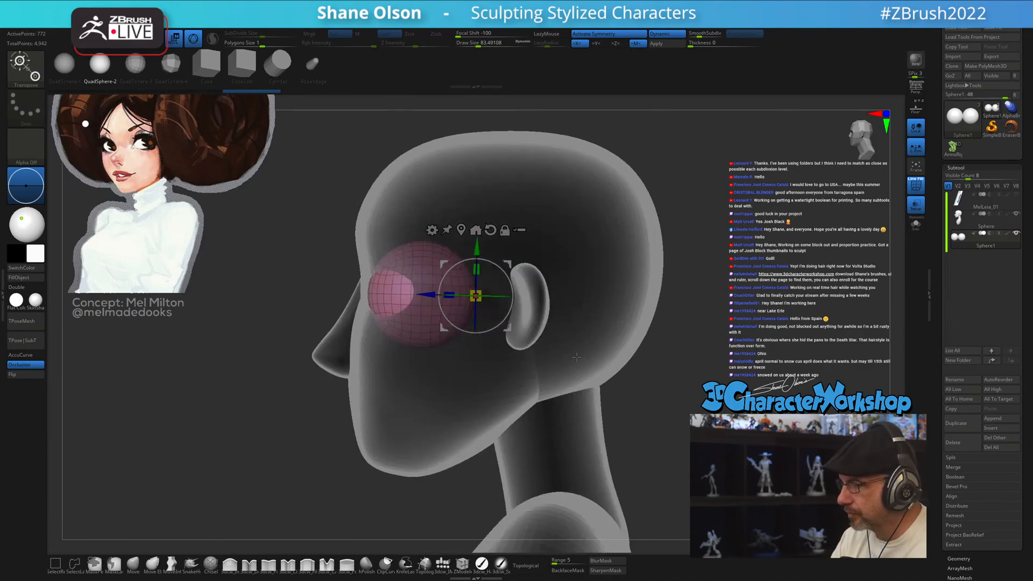
click(475, 230)
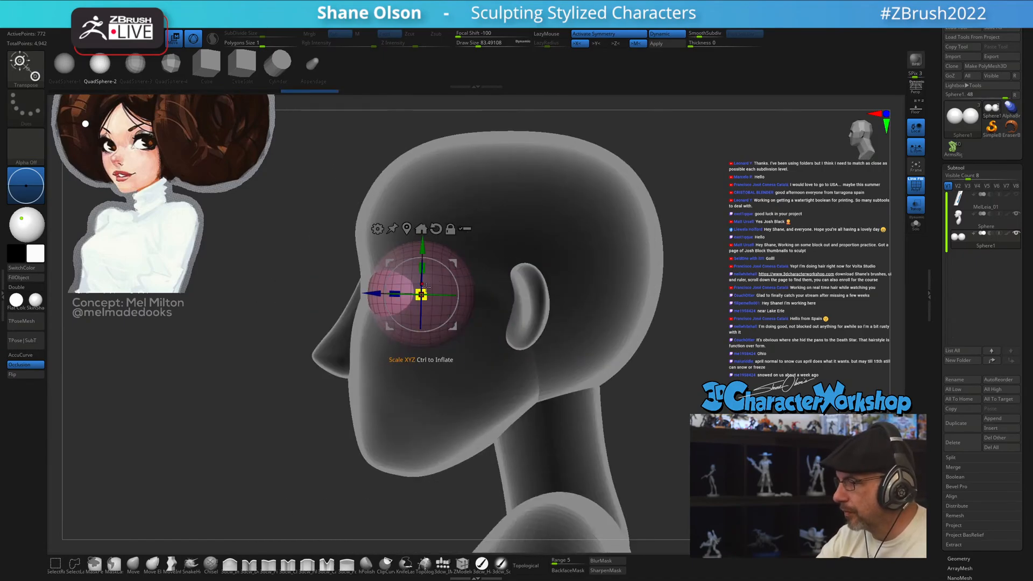
drag(375, 294, 380, 294)
ctrl+right_drag(410, 372, 554, 411)
key(q)
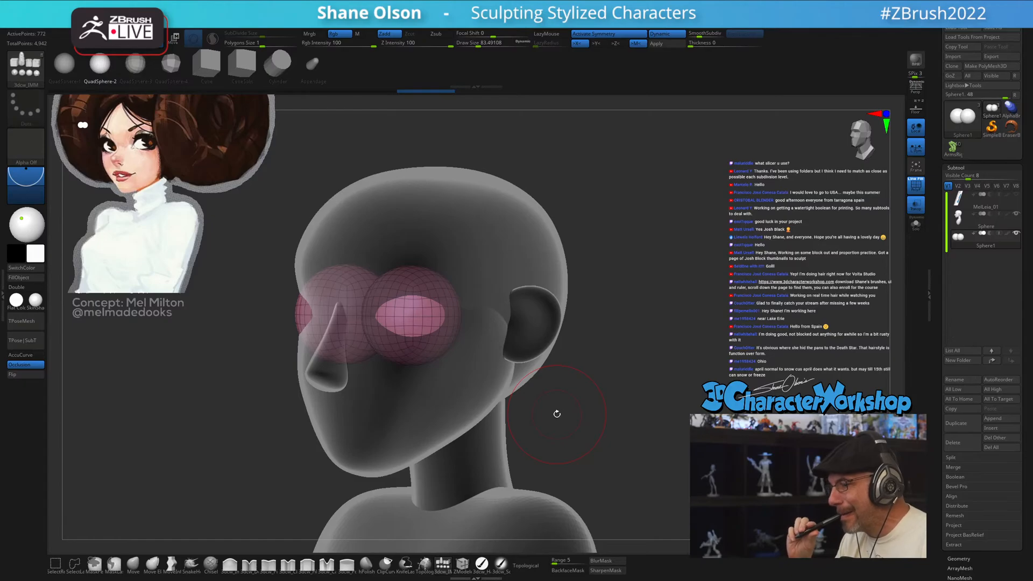
click(915, 205)
shift+drag(619, 377, 718, 447)
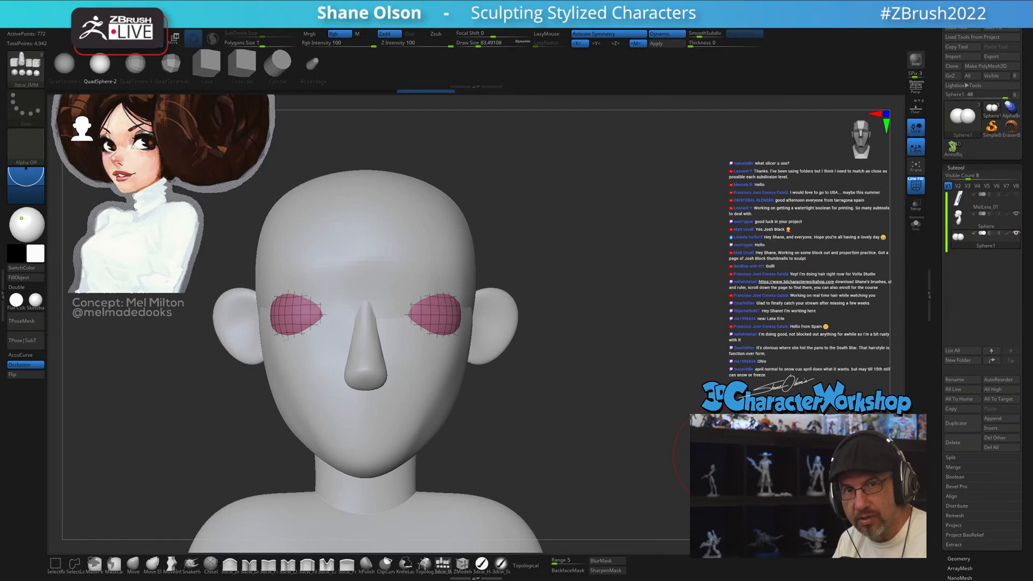
drag(711, 449, 699, 410)
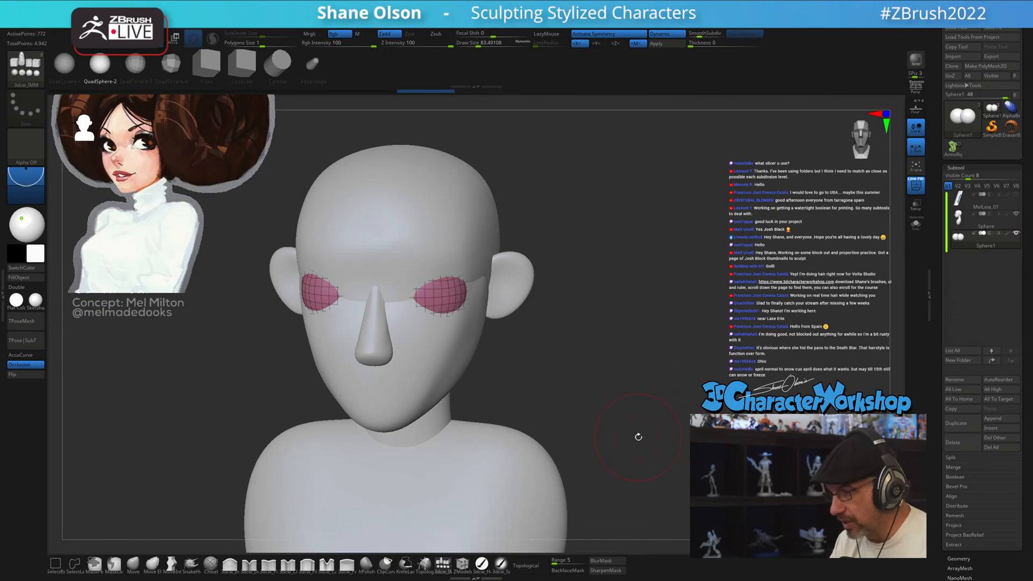
- Select the head subtool, hide the polyframe and push in the eye sockets with the Move brush at draw size about 116
drag(638, 437, 614, 398)
click(982, 218)
key(shift+f)
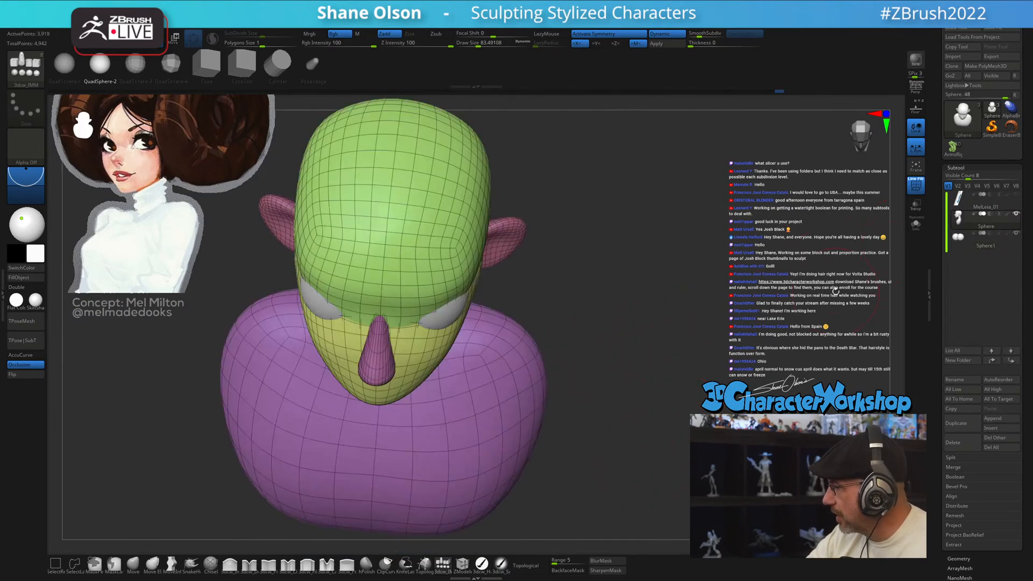
key(shift+f)
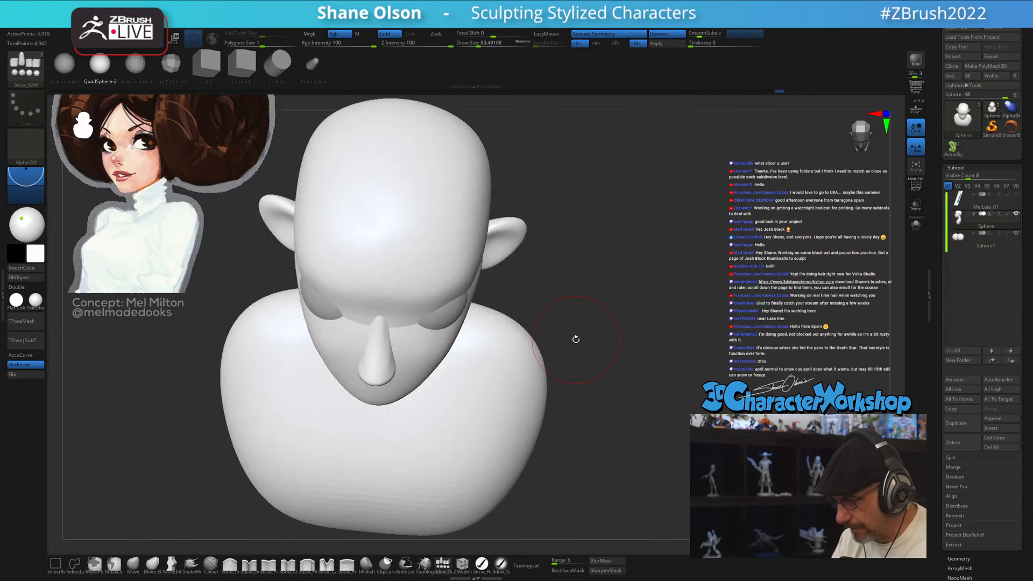
click(133, 562)
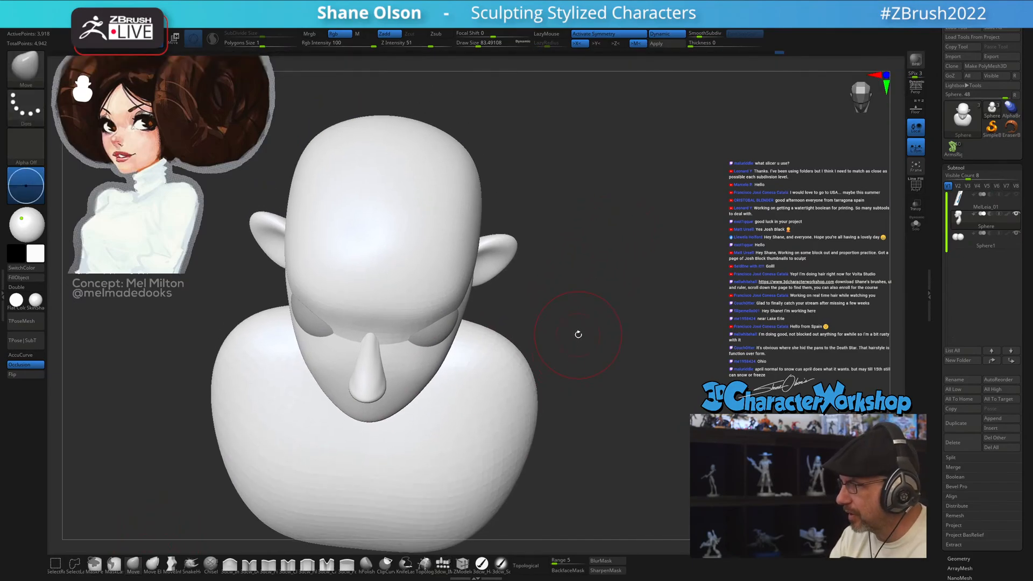
key(s)
drag(578, 334, 547, 335)
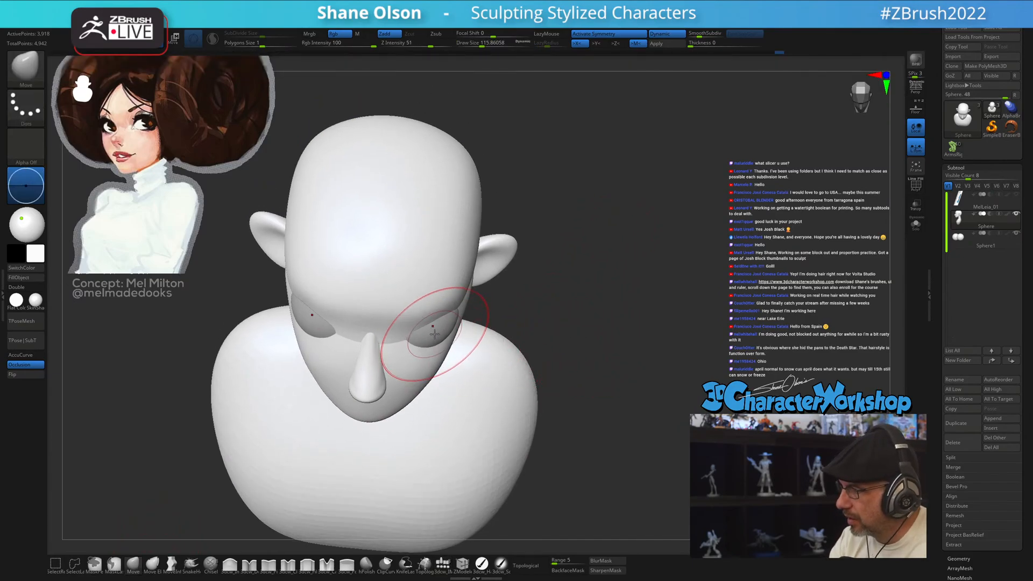
drag(597, 301, 619, 323)
mouse_move(435, 336)
mouse_down()
mouse_move(425, 323)
mouse_move(425, 333)
mouse_move(487, 349)
mouse_move(503, 370)
mouse_move(483, 360)
mouse_move(422, 370)
mouse_move(434, 348)
mouse_move(420, 335)
mouse_move(452, 382)
mouse_move(469, 380)
mouse_move(464, 400)
mouse_move(532, 386)
mouse_move(519, 386)
mouse_up()
- Refine the inner edges of the eye sockets beside the nose bridge with the Move brush, using draw sizes from about 49 to 59
key(s)
key(s)
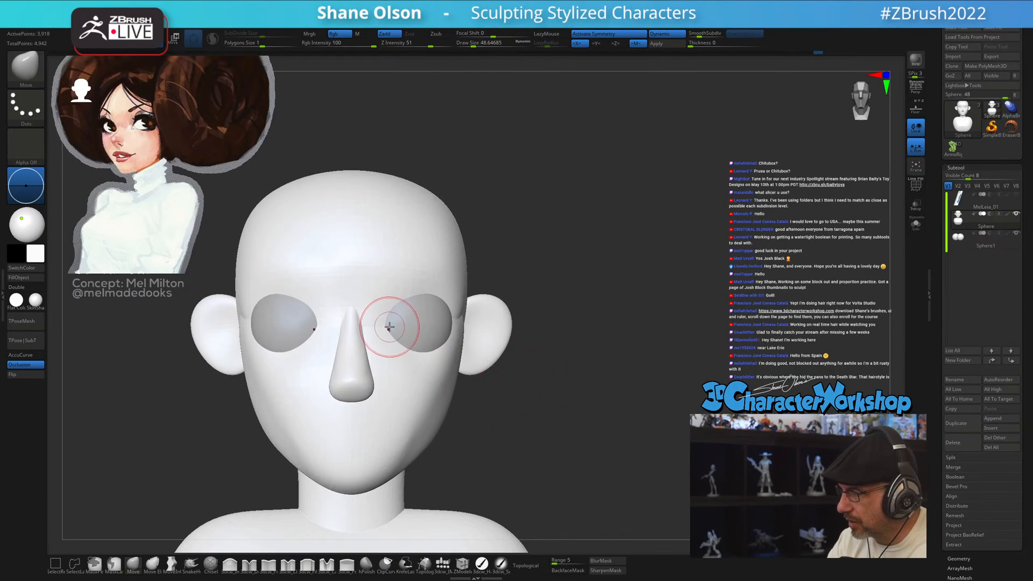
key(s)
drag(389, 327, 387, 328)
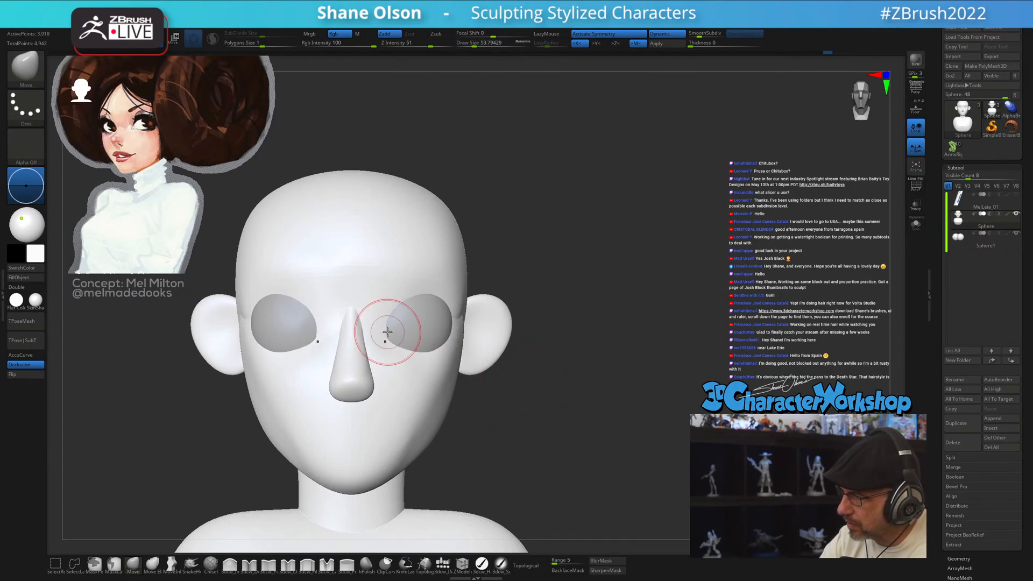
right_drag(410, 320, 425, 311)
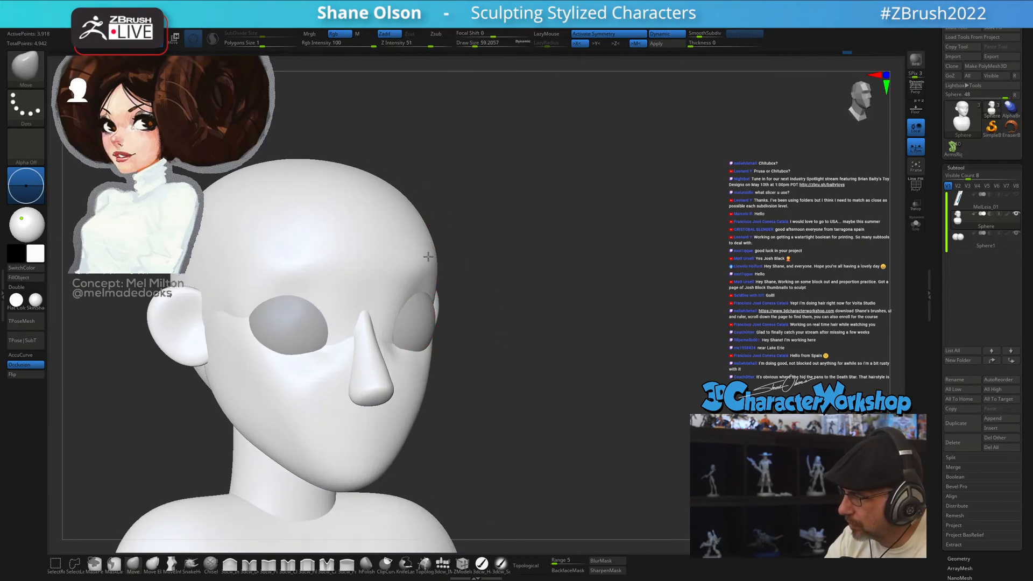
right_drag(504, 247, 526, 280)
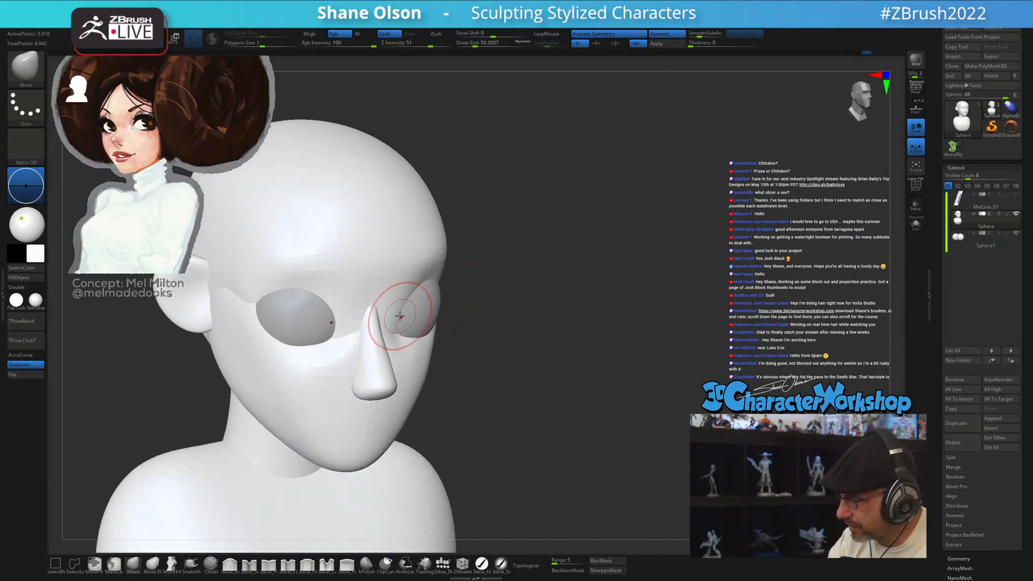
- Adjust the face profile below the eye in side view with the Move brush at draw sizes of about 56 and 77
mouse_move(443, 322)
shift+right_down()
mouse_move(420, 307)
mouse_move(380, 311)
mouse_move(353, 337)
shift+right_up()
key(s)
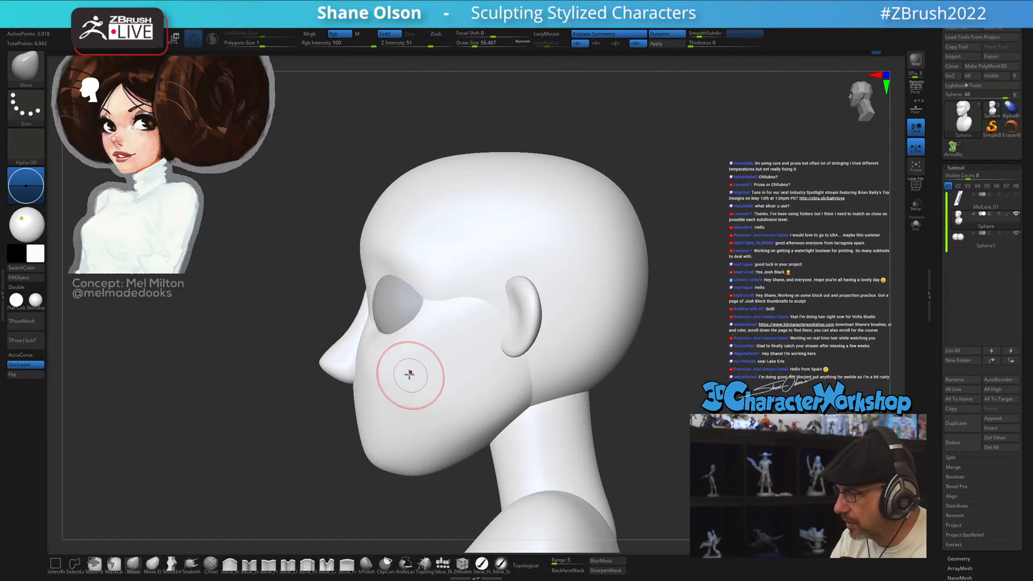
key(s)
drag(366, 347, 364, 341)
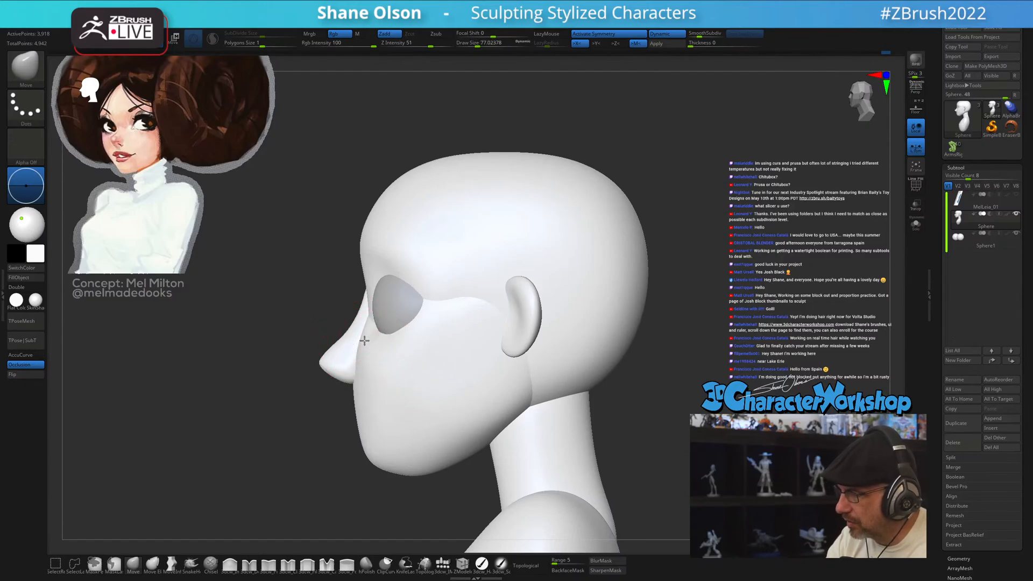
- Turn on topological masking for the Move brush and adjust the brow above the eyes, raising the draw size to about 90
click(527, 565)
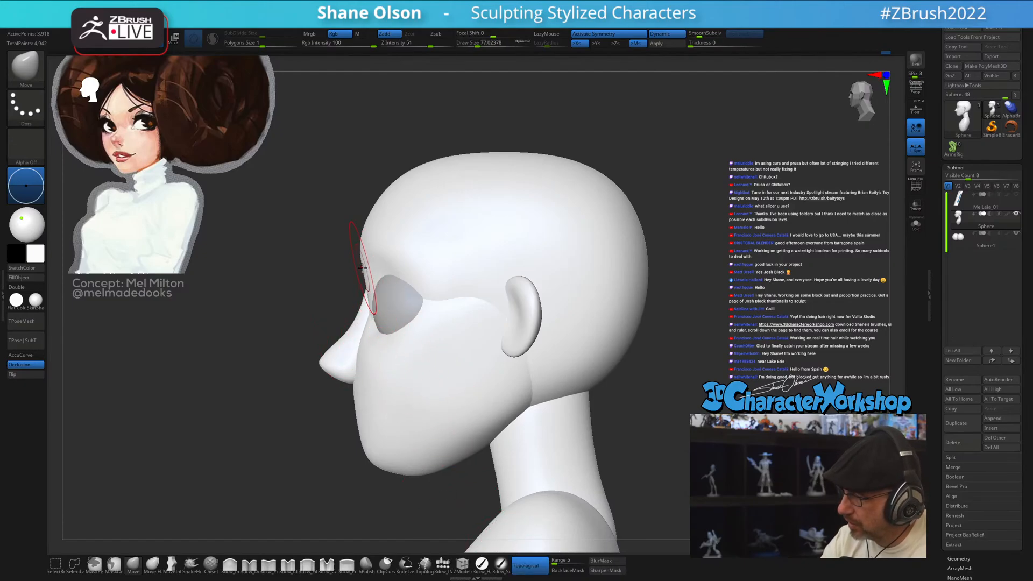
key(s)
drag(369, 235, 377, 235)
shift+right_drag(369, 230, 475, 267)
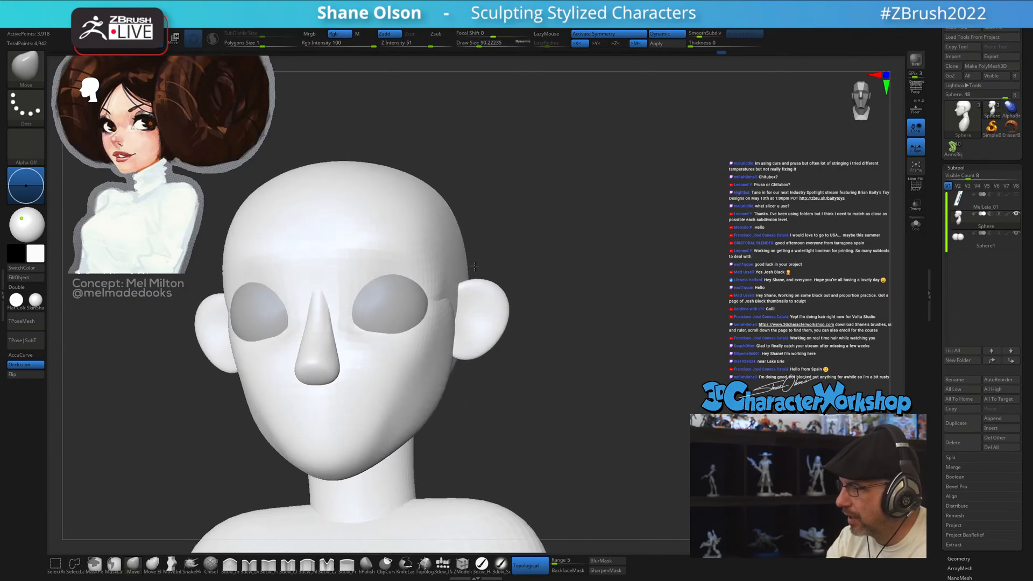
- Turn off topological masking and adjust the side of the head in front of the ear with the Move brush at draw size about 87
mouse_move(528, 346)
right_down()
mouse_move(547, 353)
mouse_move(519, 347)
right_up()
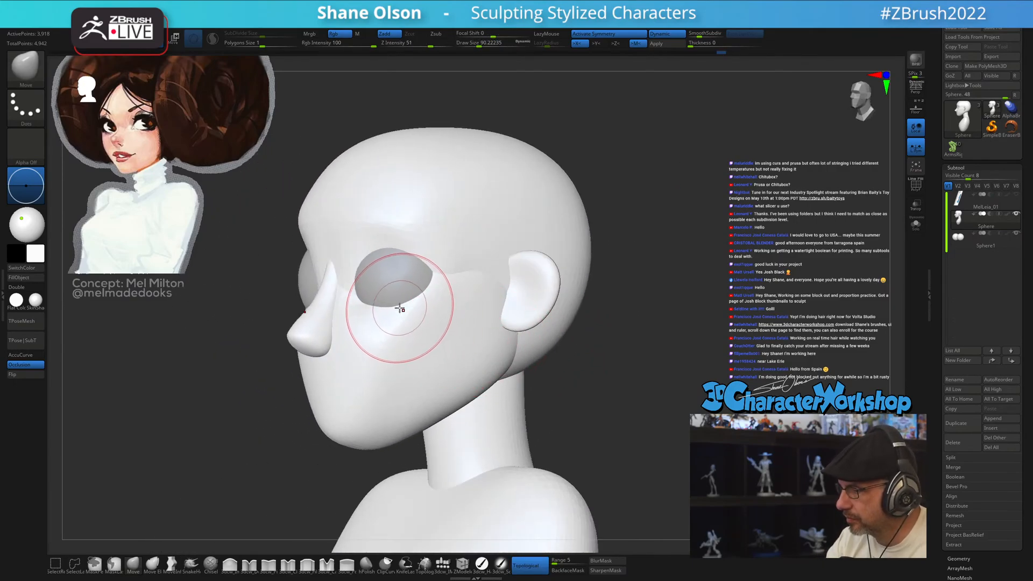
mouse_move(425, 321)
right_down()
mouse_move(442, 328)
mouse_move(424, 292)
right_up()
key(Escape)
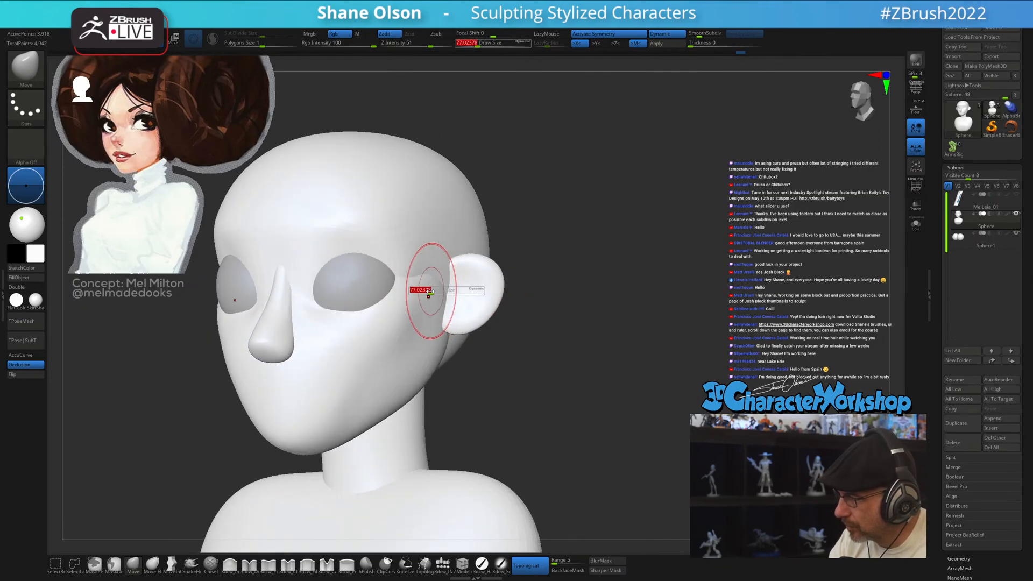
click(526, 565)
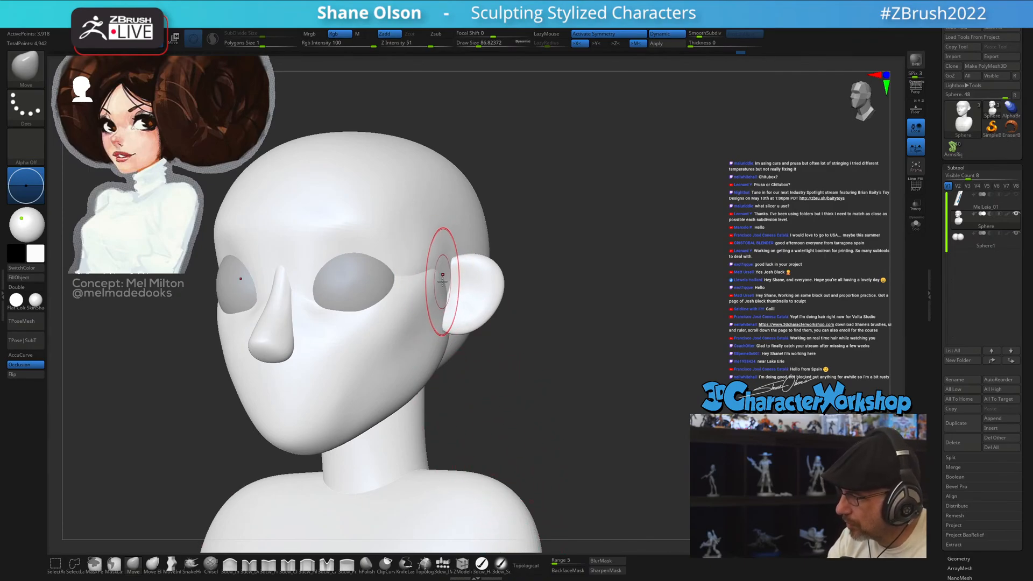
right_drag(438, 277, 515, 406)
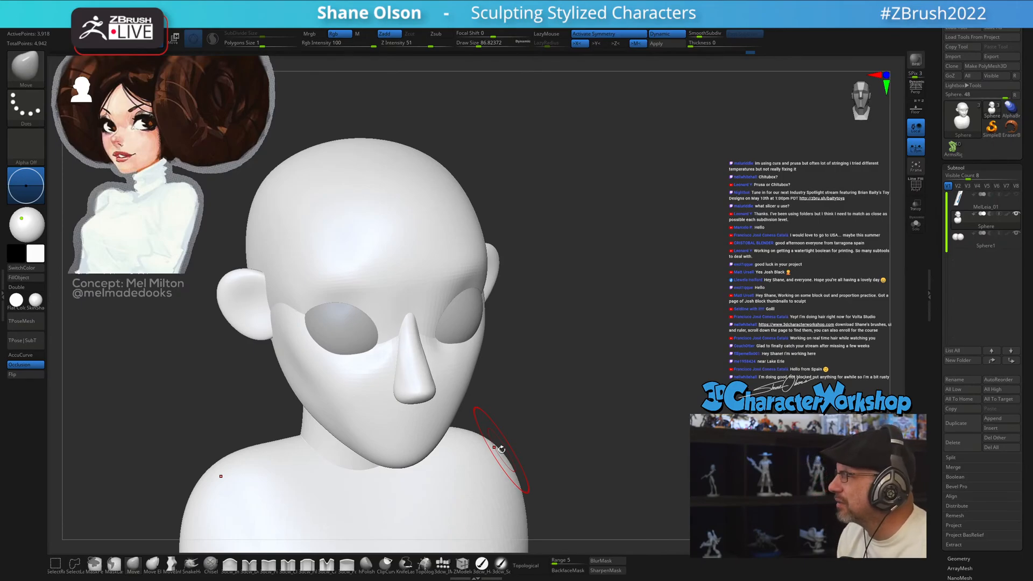
- Refine the brow and inner eye sockets with the Move brush at draw sizes of about 56 and 74, and smooth beside the nose bridge
right_drag(547, 357, 558, 328)
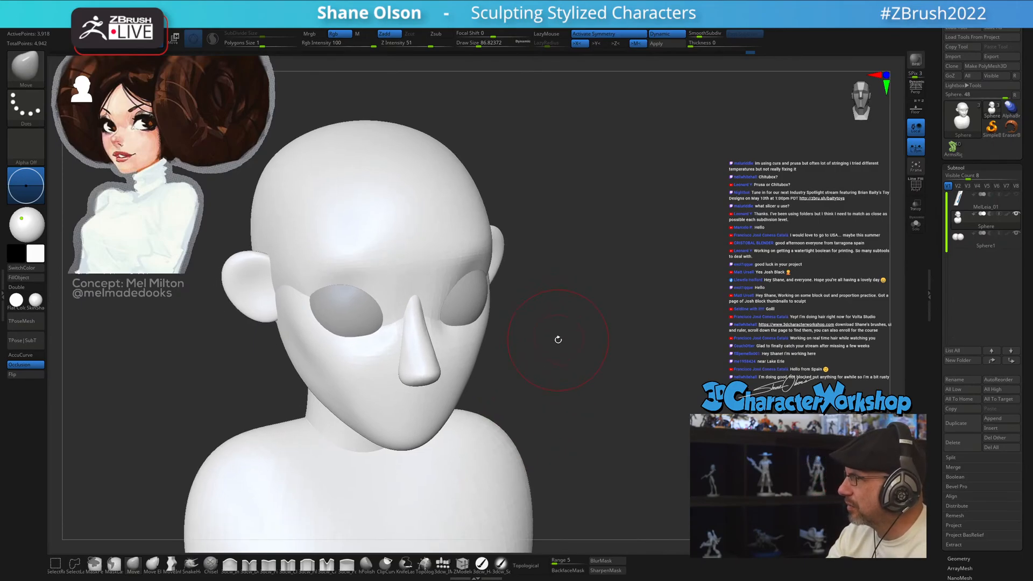
key(s)
drag(558, 339, 524, 328)
key(s)
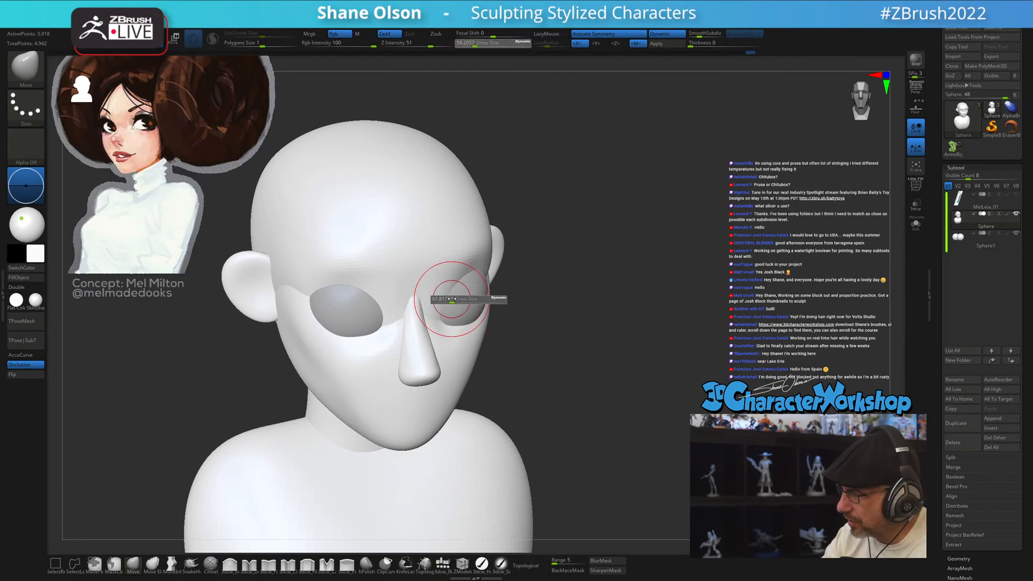
mouse_move(434, 299)
mouse_down()
mouse_move(453, 298)
mouse_move(427, 300)
mouse_up()
key(s)
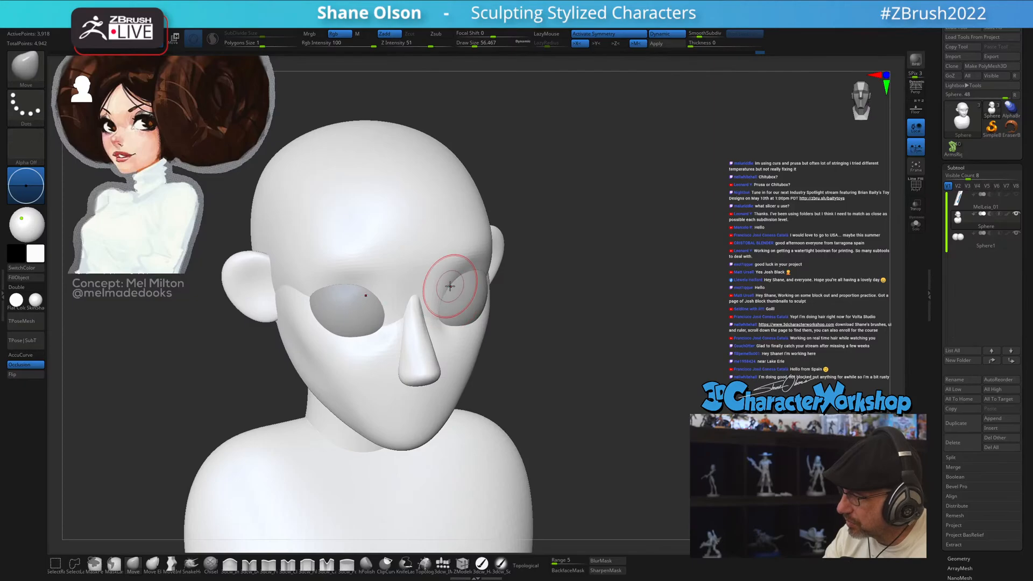
right_drag(450, 276, 450, 287)
key(s)
drag(450, 286, 469, 287)
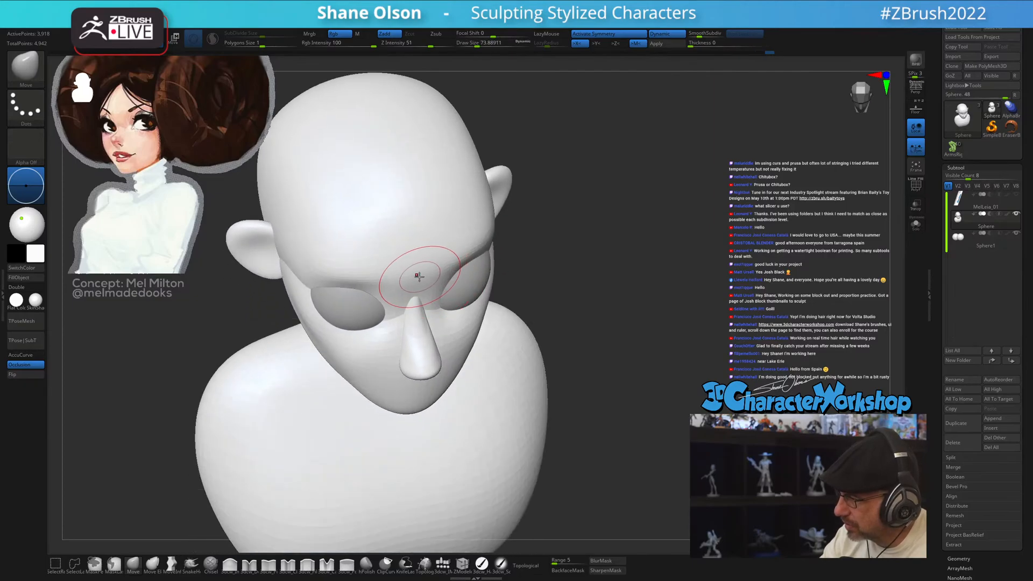
right_drag(402, 275, 452, 242)
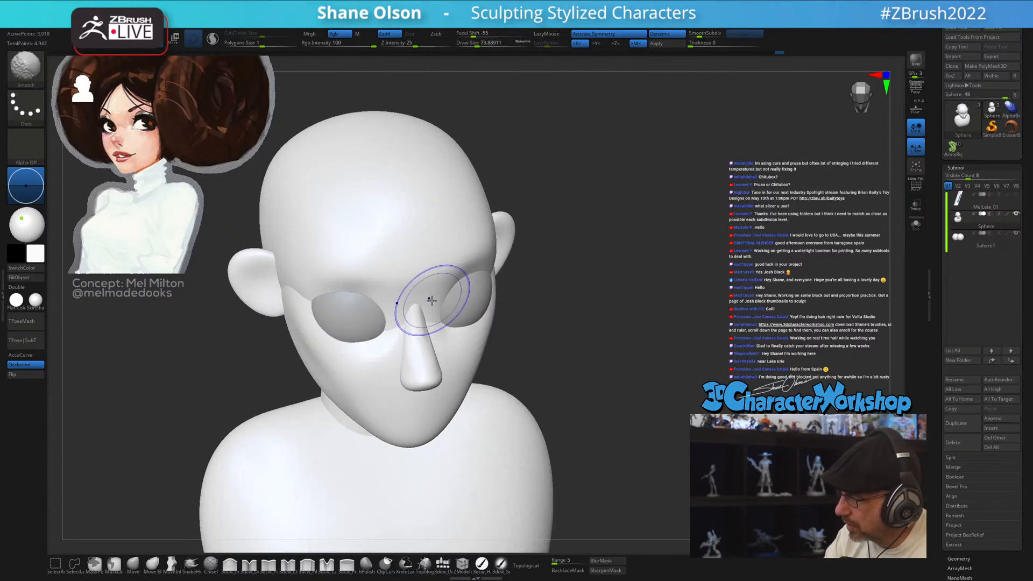
mouse_move(438, 281)
right_down()
mouse_move(496, 298)
mouse_move(484, 283)
mouse_move(468, 304)
mouse_move(478, 310)
mouse_move(567, 296)
mouse_move(617, 378)
mouse_move(585, 388)
mouse_move(549, 376)
right_up()
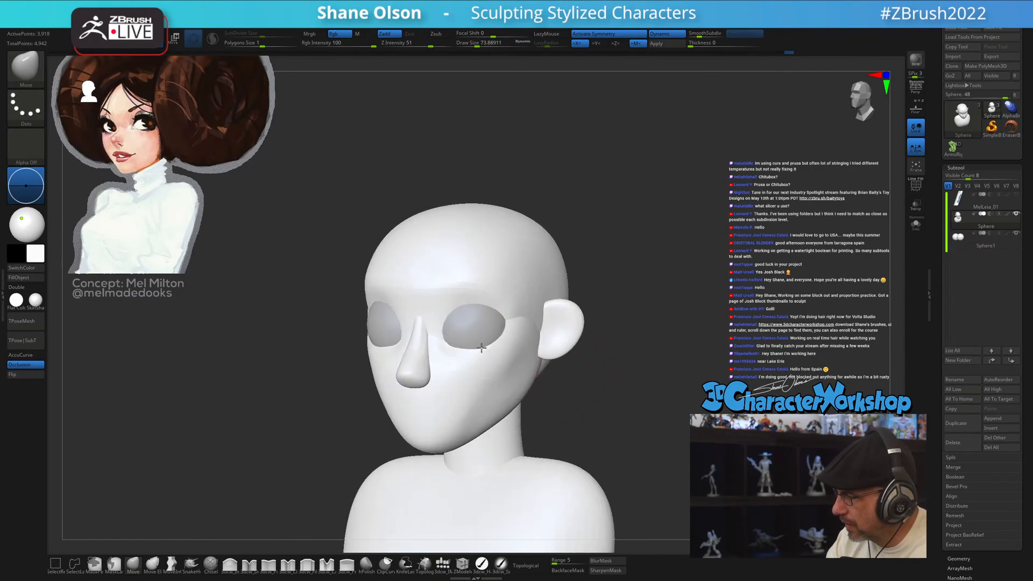
- Adjust the cheek and jaw below the ear with the Move brush, raising the draw size to about 101
mouse_move(496, 345)
right_down()
mouse_move(559, 359)
mouse_move(523, 370)
right_up()
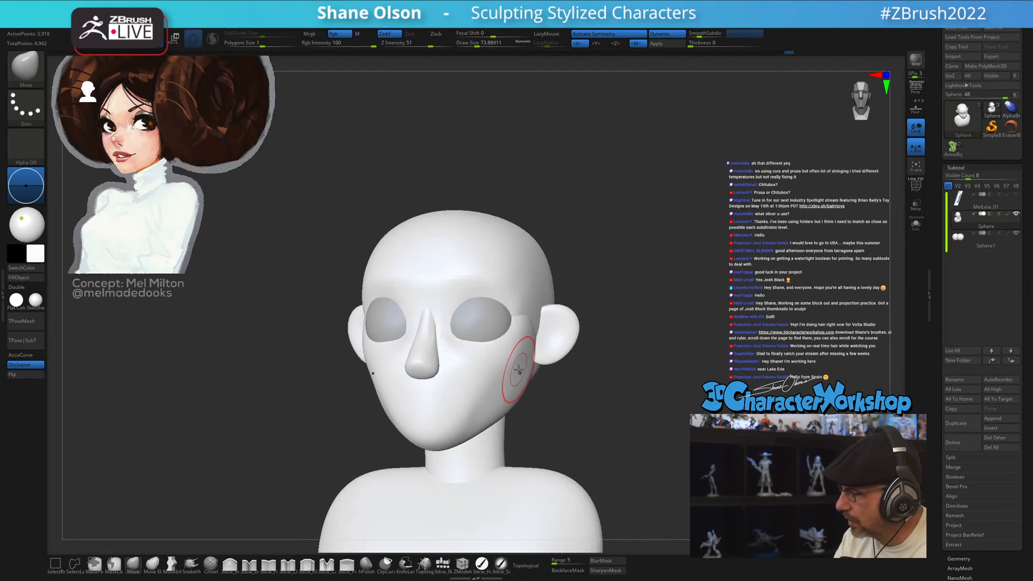
key(shift)
key(s)
drag(514, 376, 516, 401)
key(s)
mouse_move(525, 403)
right_down()
mouse_move(563, 404)
mouse_move(539, 372)
mouse_move(533, 409)
right_up()
- Mask everything except the ears and rotate them by about 14 degrees in top view with the transform gizmo
key(w)
ctrl+click(508, 356)
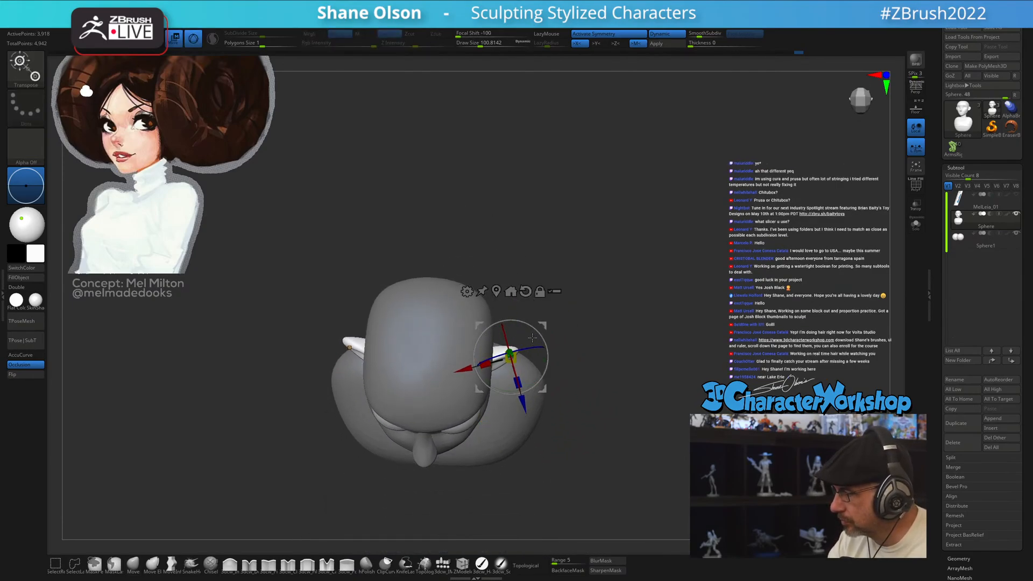
right_drag(550, 321, 582, 311)
drag(549, 326, 524, 333)
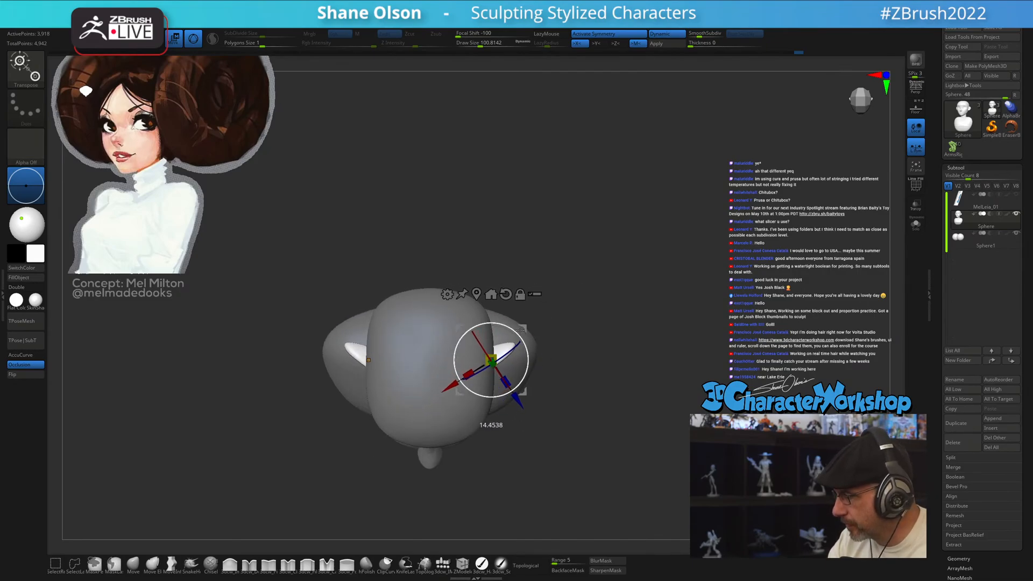
key(q)
mouse_move(573, 371)
right_down()
mouse_move(581, 363)
mouse_move(584, 401)
right_up()
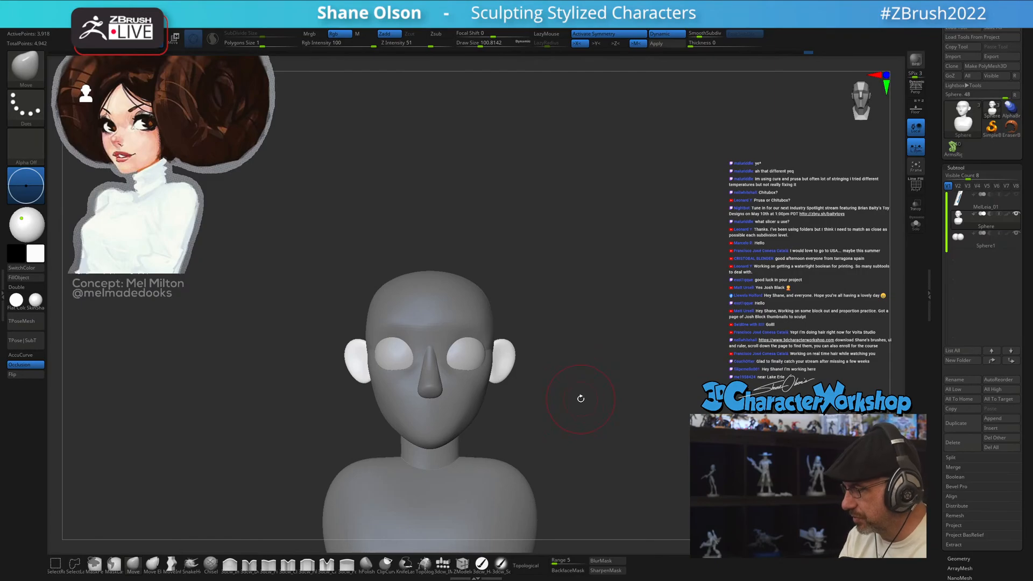
- Tilt the ears slightly in front view, move them closer to the head and clear the mask
key(w)
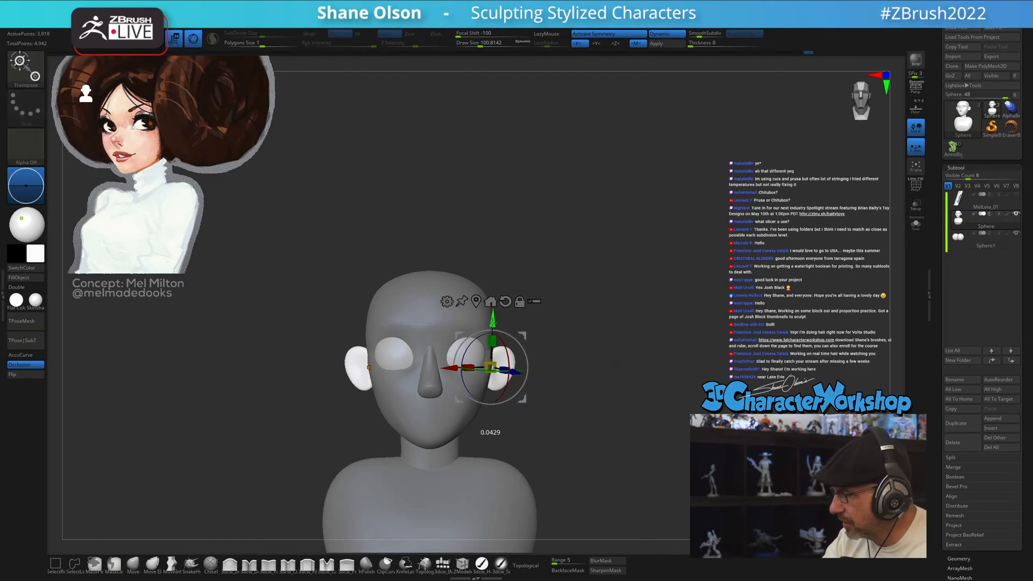
drag(528, 332, 526, 331)
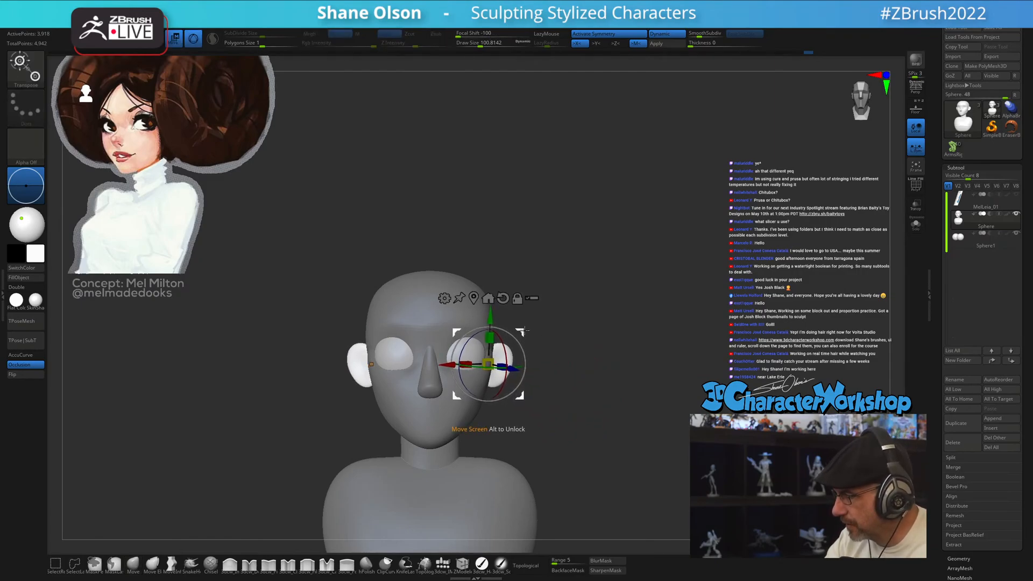
key(q)
right_drag(614, 387, 593, 395)
ctrl+drag(592, 395, 597, 401)
- Refine the overall head and bust proportions with the Move brush, using draw sizes from about 172 down to about 59
mouse_move(597, 399)
right_down()
mouse_move(581, 417)
mouse_move(559, 403)
right_up()
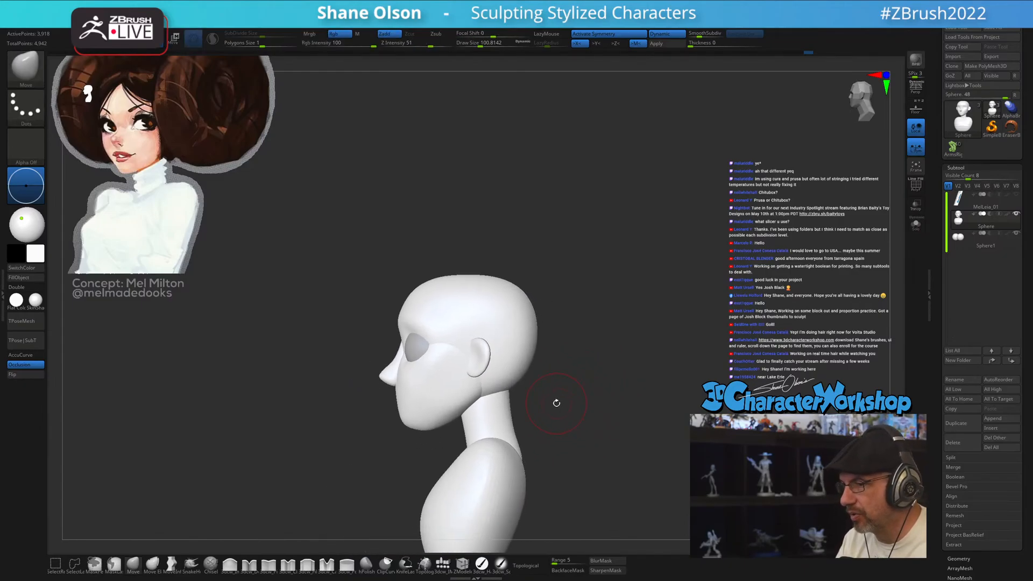
key(s)
drag(546, 413, 579, 412)
alt+right_drag(578, 411, 578, 399)
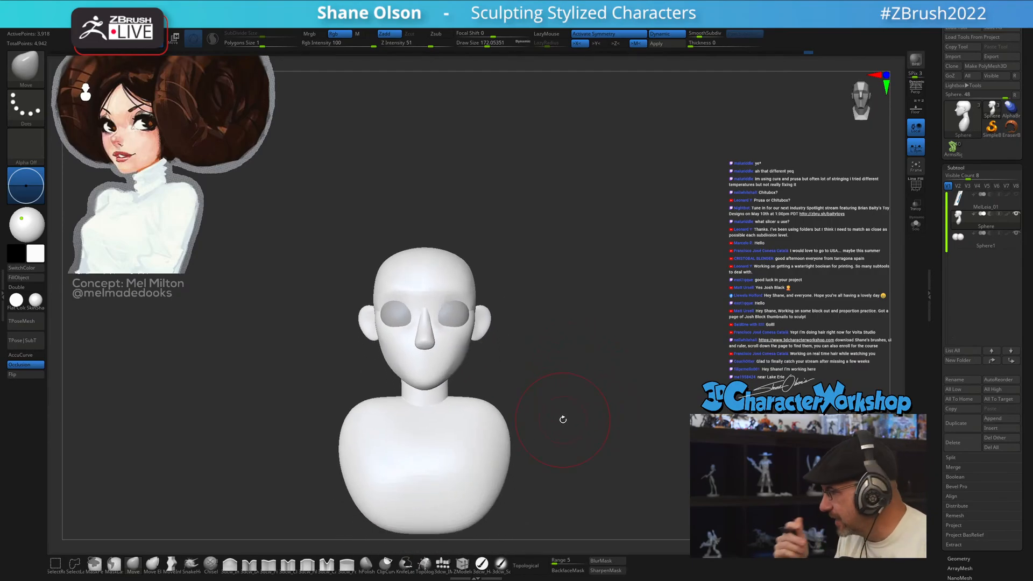
key(s)
drag(591, 376, 585, 377)
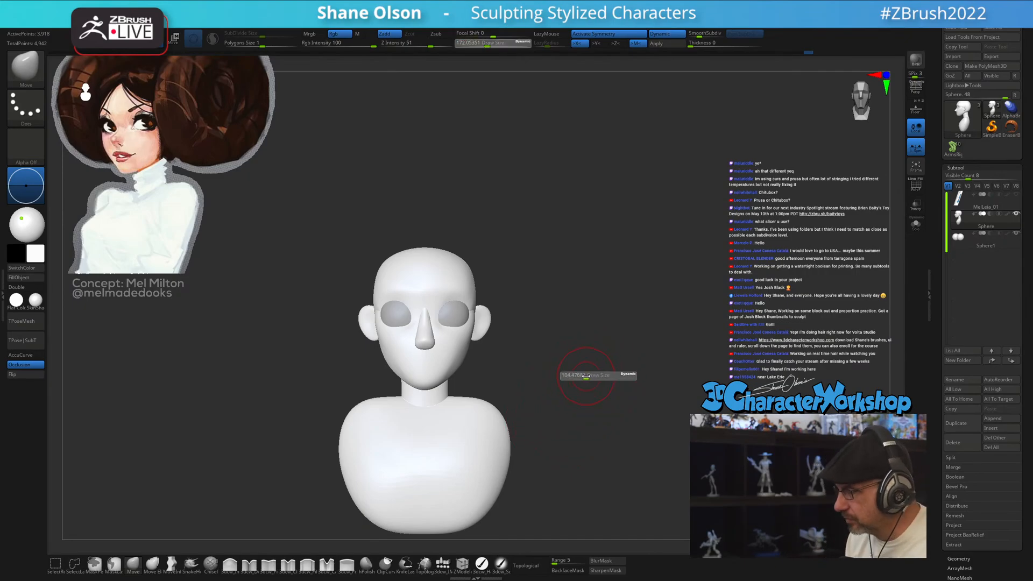
mouse_move(568, 337)
ctrl+right_down()
mouse_move(586, 353)
mouse_move(617, 329)
mouse_move(441, 414)
mouse_move(402, 452)
mouse_move(368, 435)
mouse_move(315, 438)
mouse_move(342, 436)
ctrl+right_up()
key(s)
drag(350, 424, 343, 418)
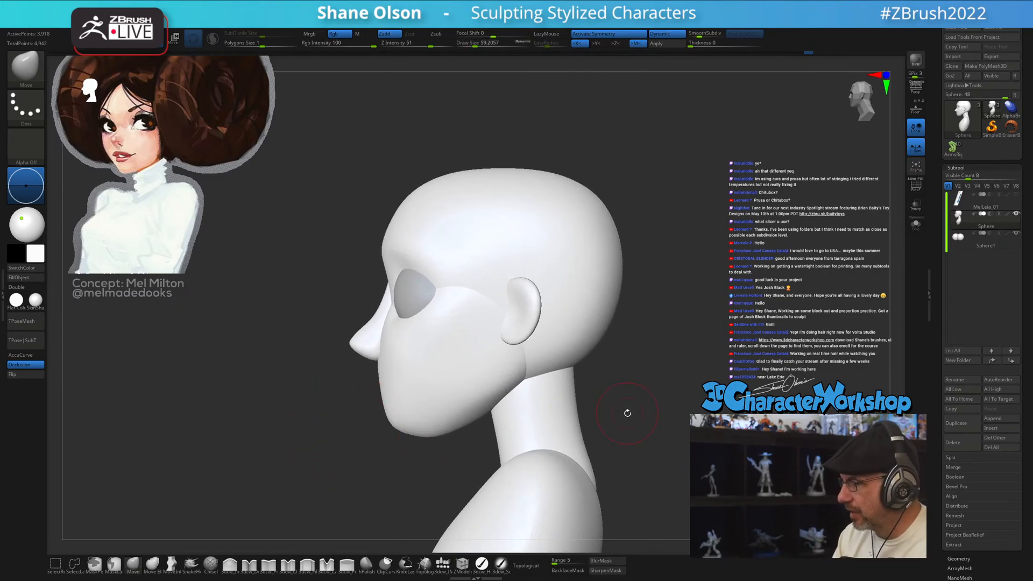
- Duplicate the head and bust subtool and apply dynamic subdivision to the copy
click(956, 423)
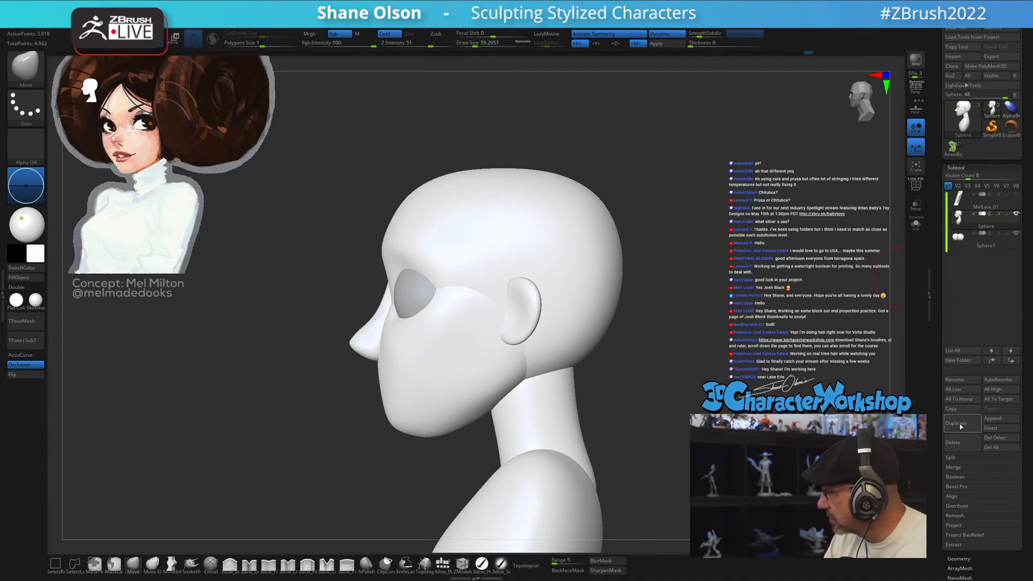
drag(636, 411, 632, 431)
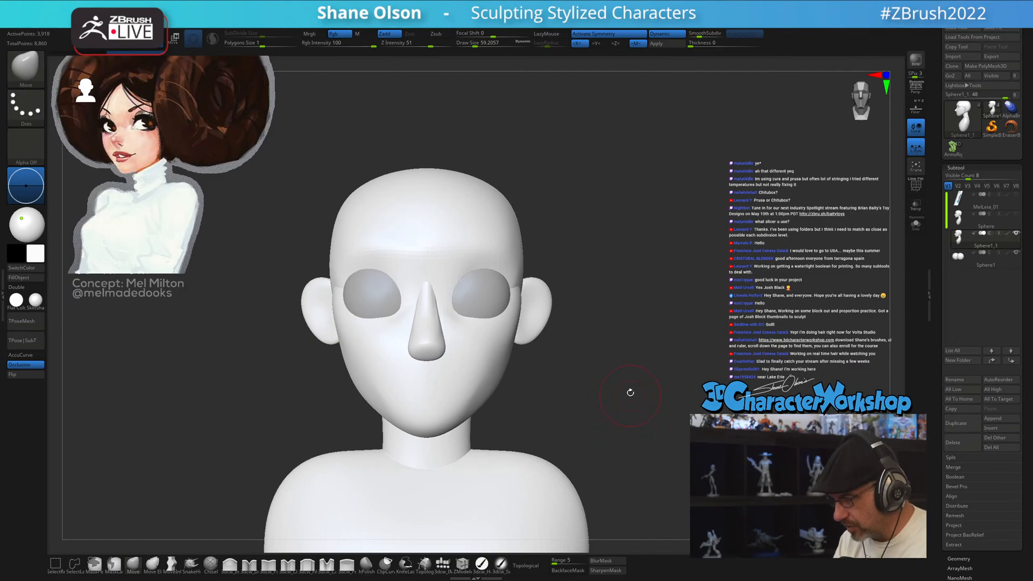
click(665, 43)
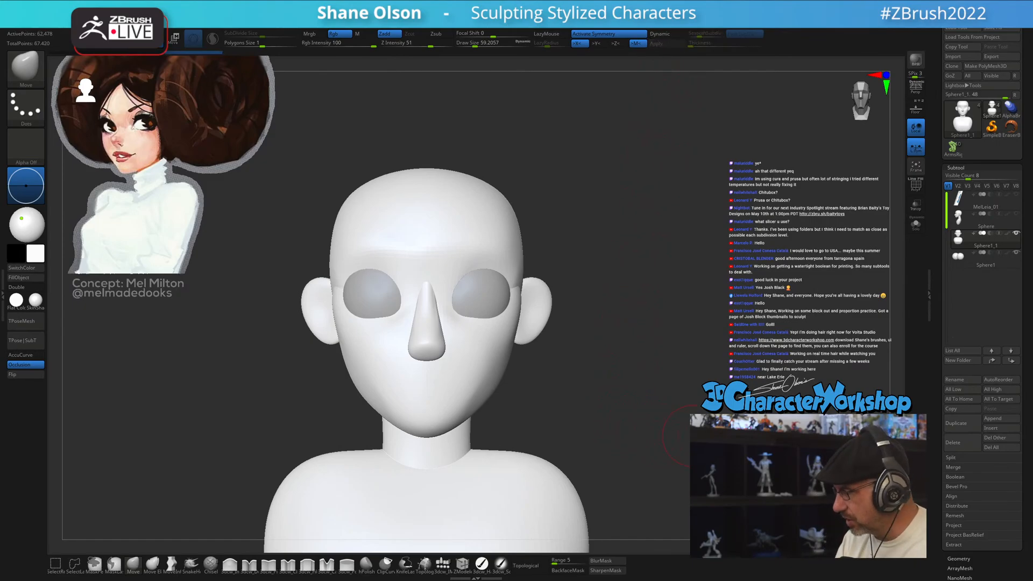
- Delete the copy's lower subdivision levels and show its polyframe
drag(949, 463, 950, 363)
click(956, 457)
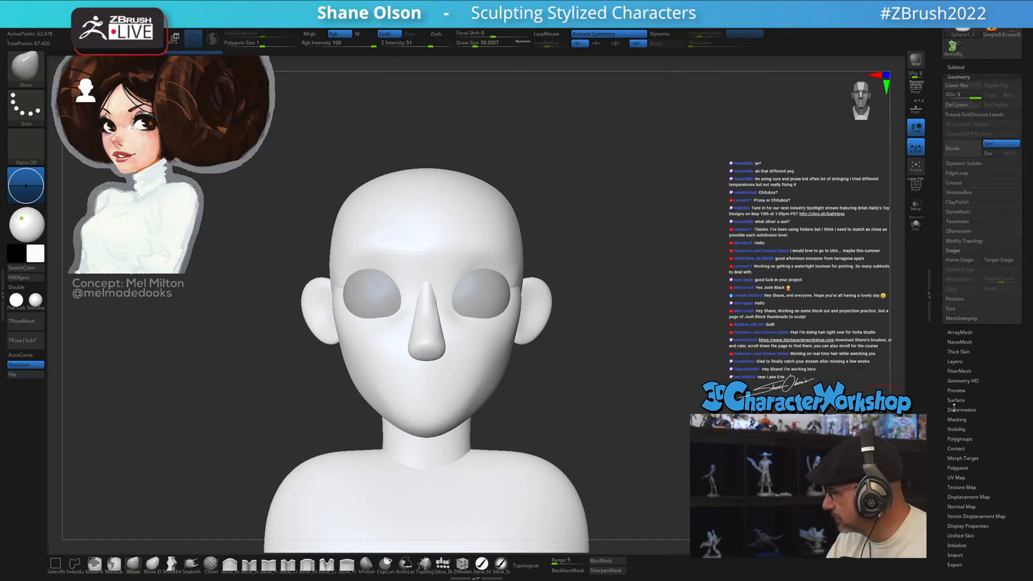
click(958, 105)
key(shift+f)
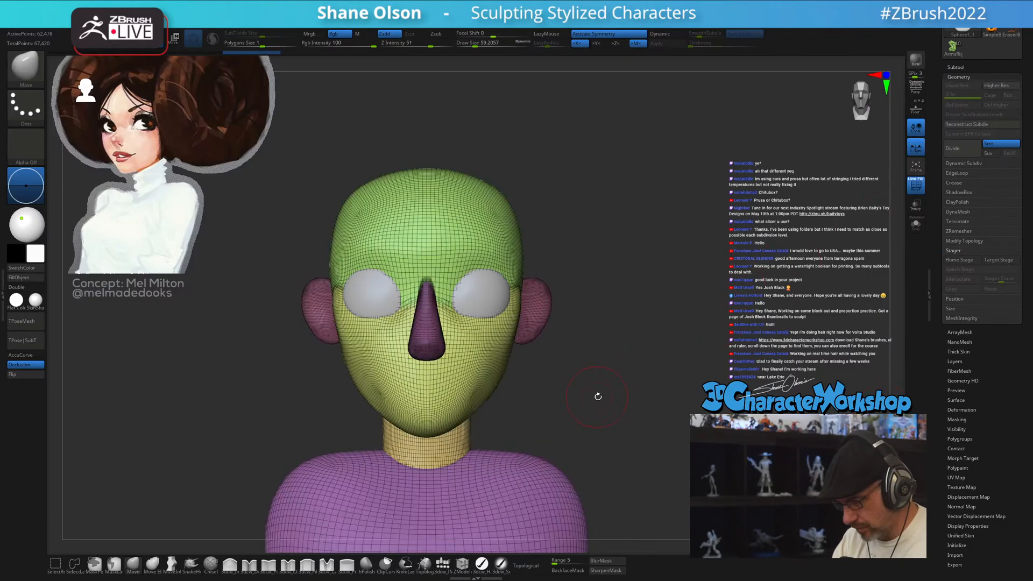
drag(608, 403, 596, 403)
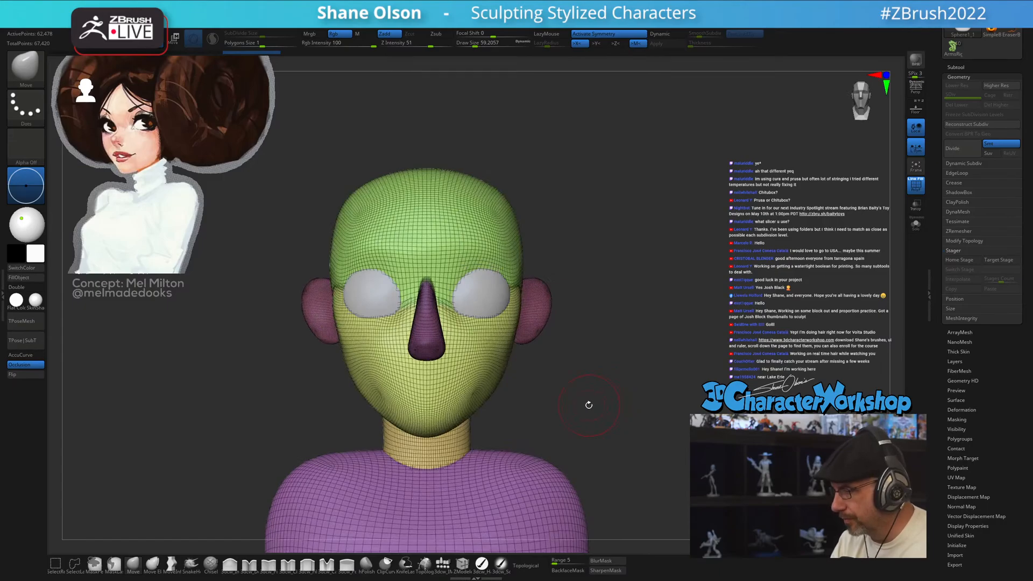
- Increase the copy's mesh density by setting the polygons size to about 0.218
click(254, 46)
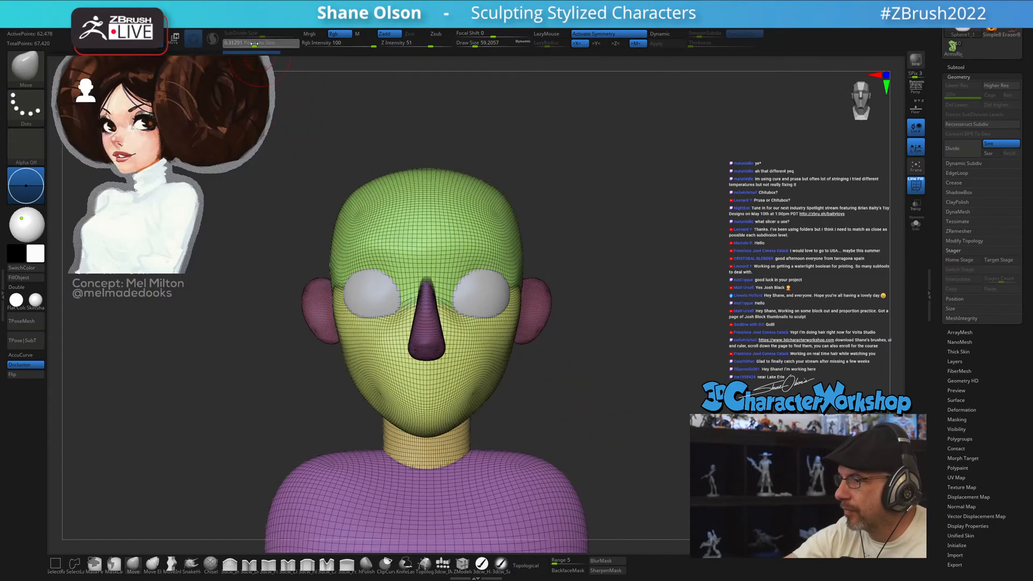
drag(254, 46, 250, 46)
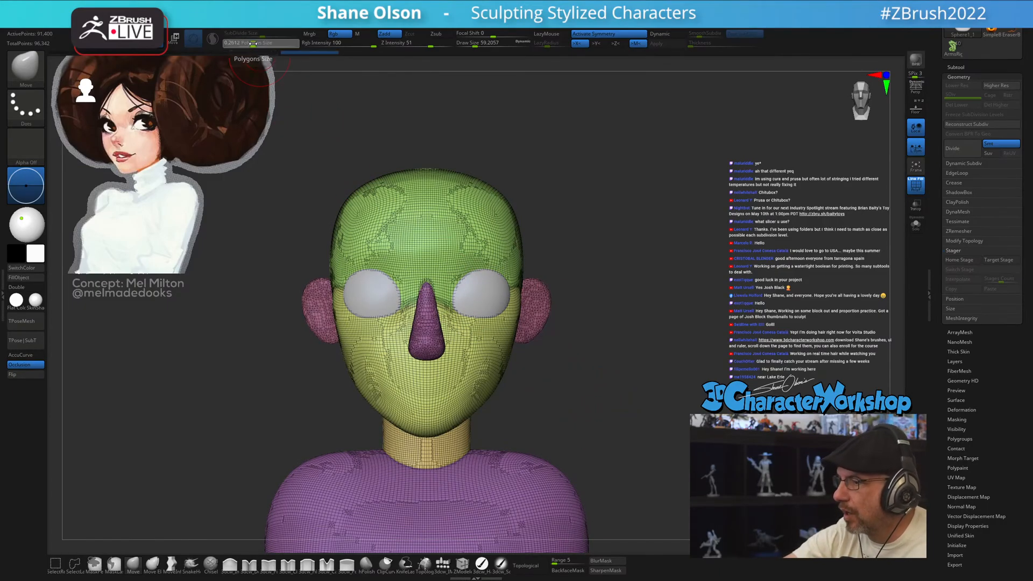
drag(629, 367, 602, 302)
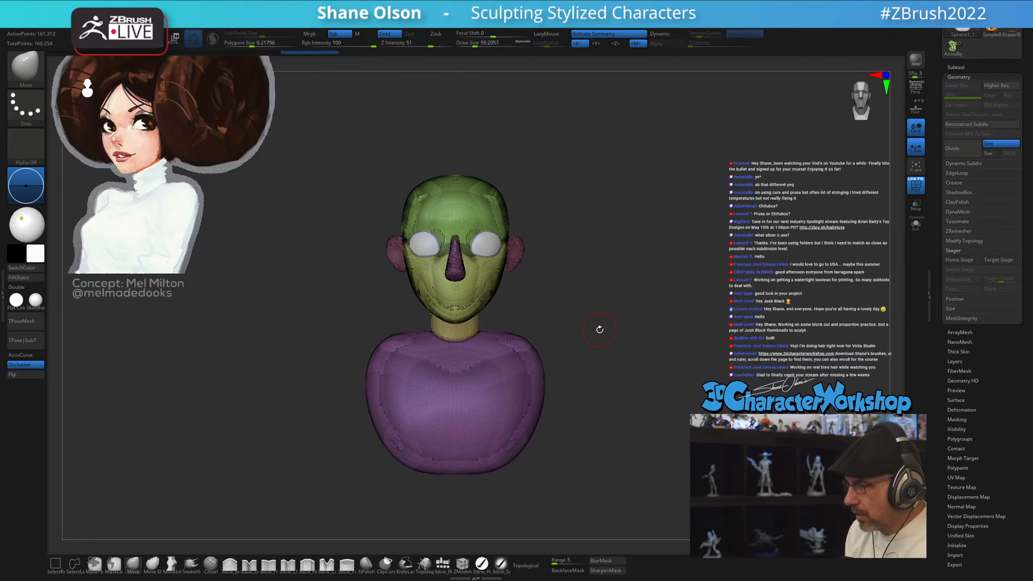
- Fuse the overlapping head, ear, nose, neck and torso parts with the gizmo's Remesh By Union and accept the result
drag(572, 294, 633, 252)
key(space)
key(w)
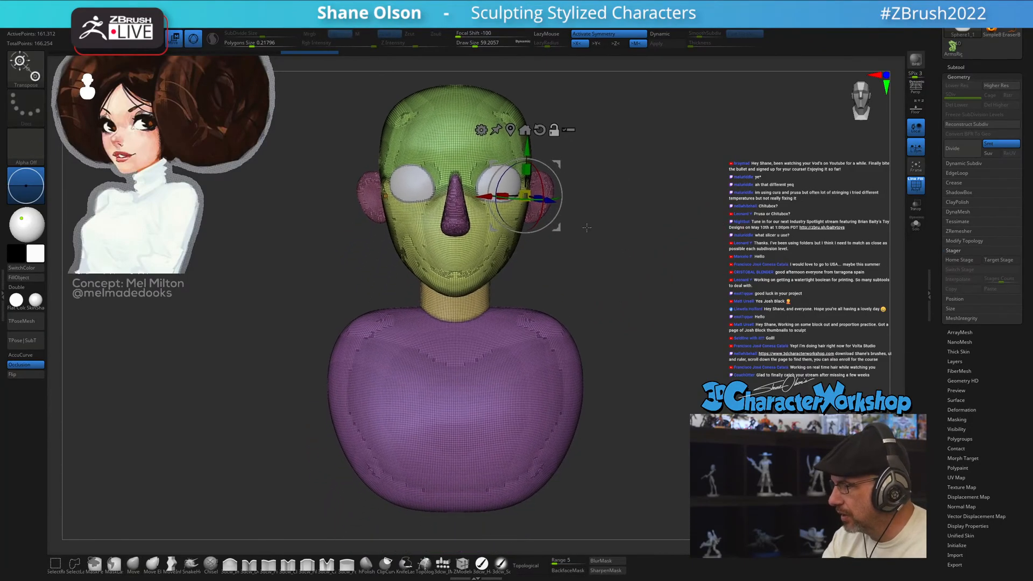
alt+click(524, 130)
click(470, 452)
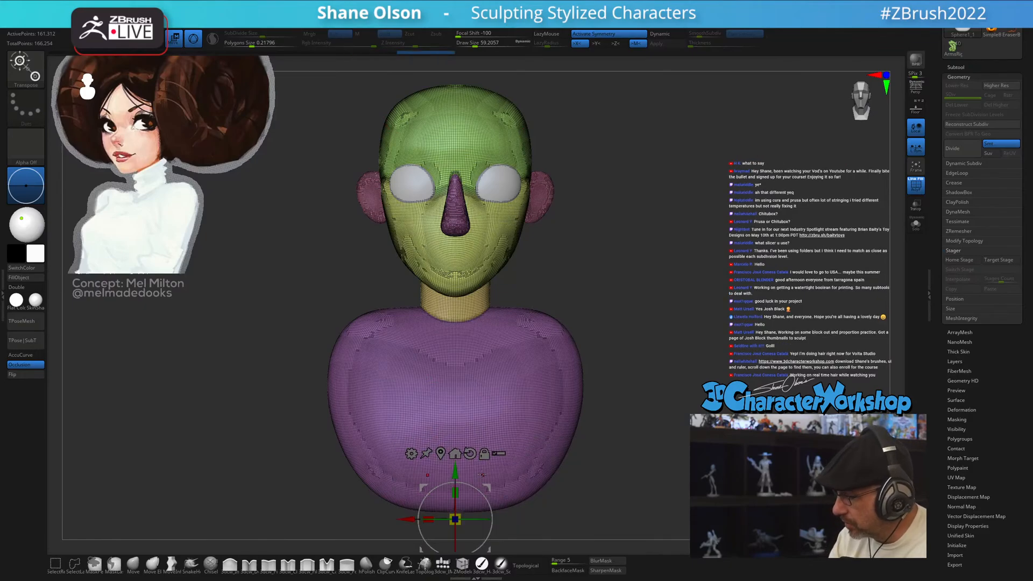
click(411, 453)
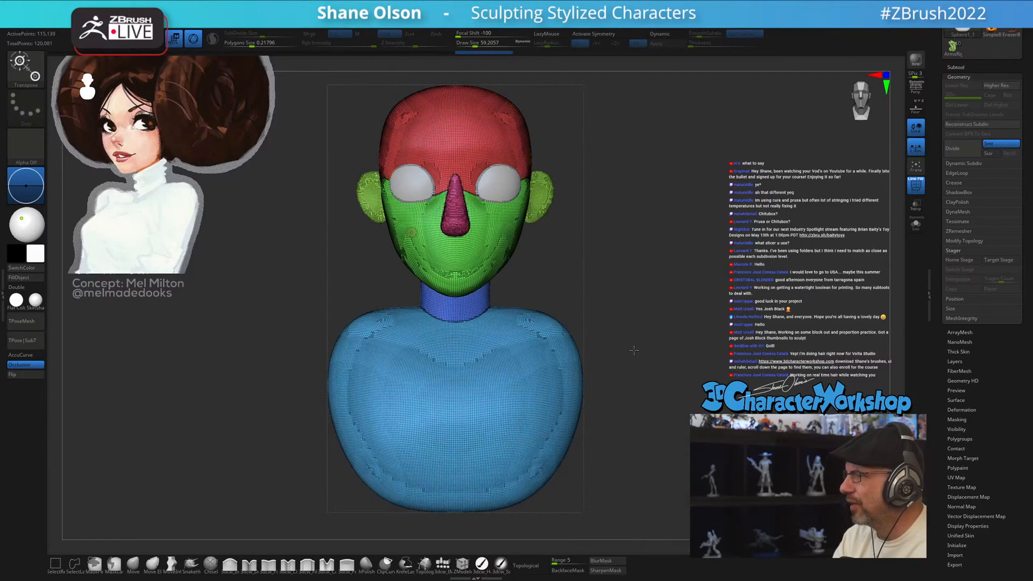
click(413, 232)
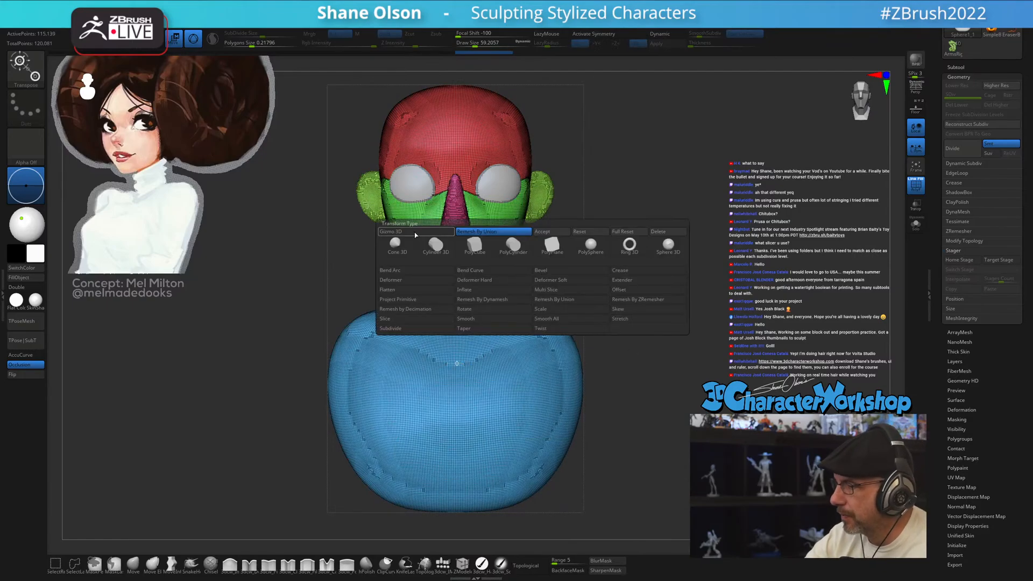
click(550, 232)
key(q)
- Inspect the fused bust from the side and front, and raise the Move brush draw size to about 128
mouse_move(644, 337)
mouse_down()
mouse_move(635, 344)
mouse_move(639, 325)
mouse_move(627, 350)
mouse_move(625, 324)
mouse_move(631, 356)
mouse_up()
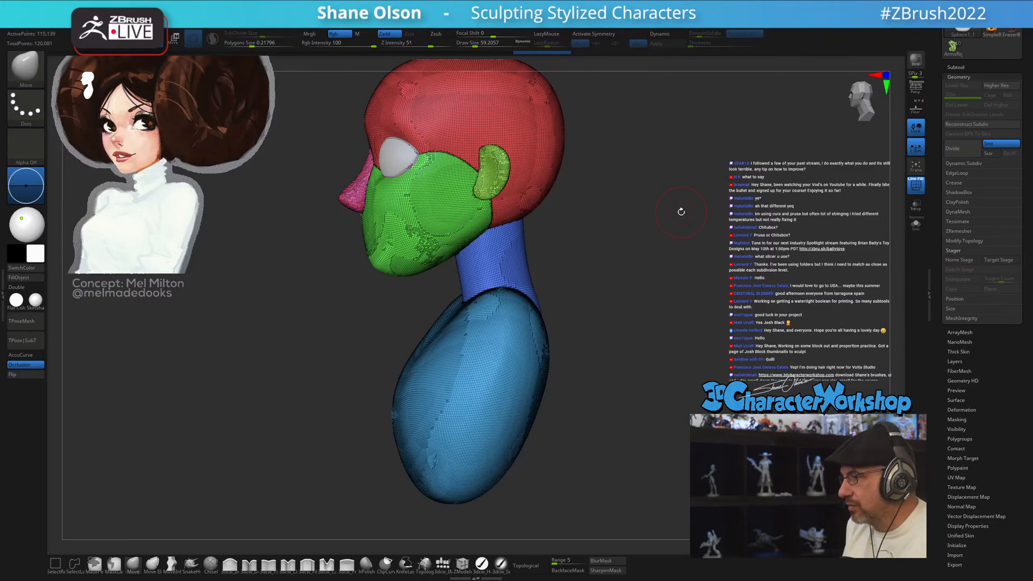
mouse_move(622, 345)
mouse_down()
mouse_move(619, 333)
mouse_move(649, 325)
mouse_move(648, 306)
mouse_up()
key(s)
click(652, 326)
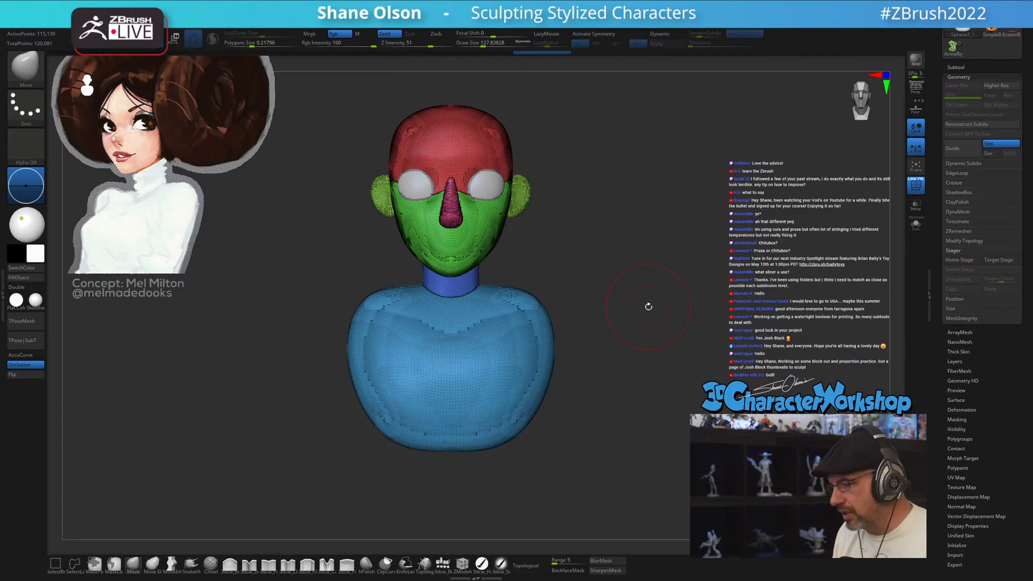
- Turn on Sculptris Pro for the Smooth brush, with the draw size at about 87 and SubDivide Size at about 0.193
mouse_move(649, 306)
mouse_down()
mouse_move(597, 369)
mouse_move(607, 337)
mouse_move(597, 358)
mouse_move(592, 326)
mouse_up()
key(shift+f)
key(s)
key(shift+f)
key(shift)
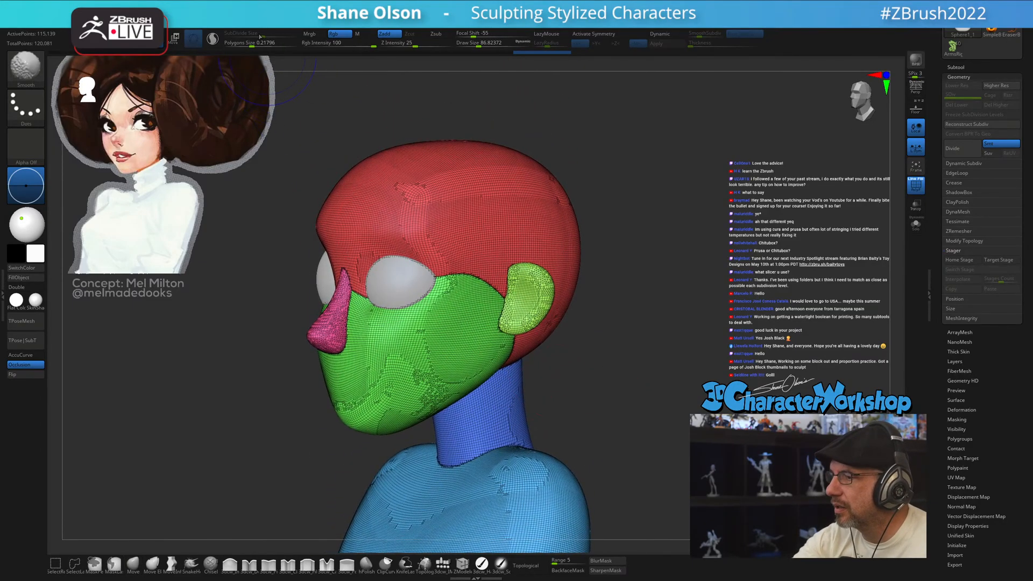
click(212, 38)
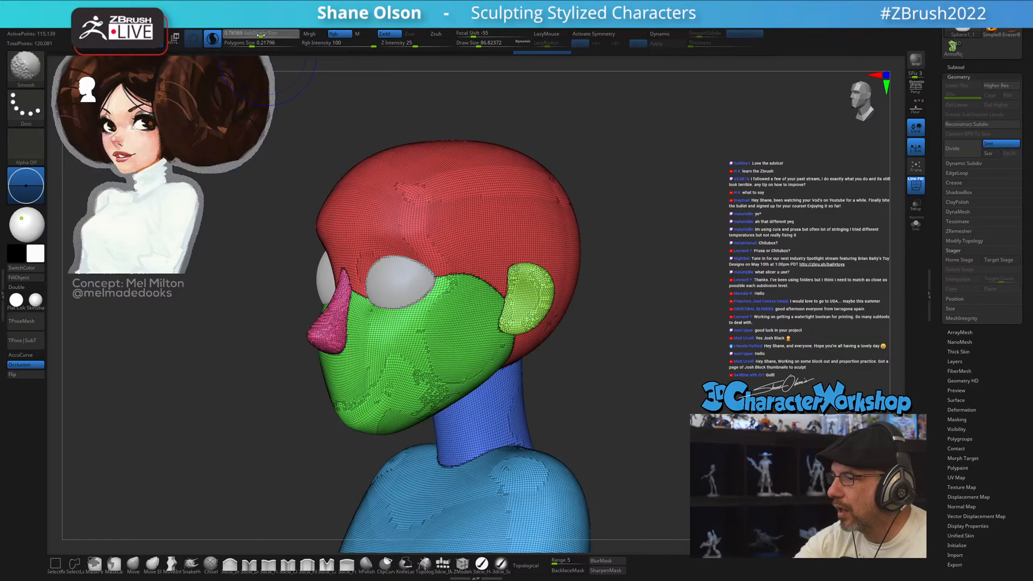
drag(251, 34, 249, 34)
- Smooth the seams between the cranium and the face around the eye
mouse_move(430, 293)
mouse_down()
mouse_move(500, 280)
mouse_move(494, 300)
mouse_up()
drag(599, 334, 547, 325)
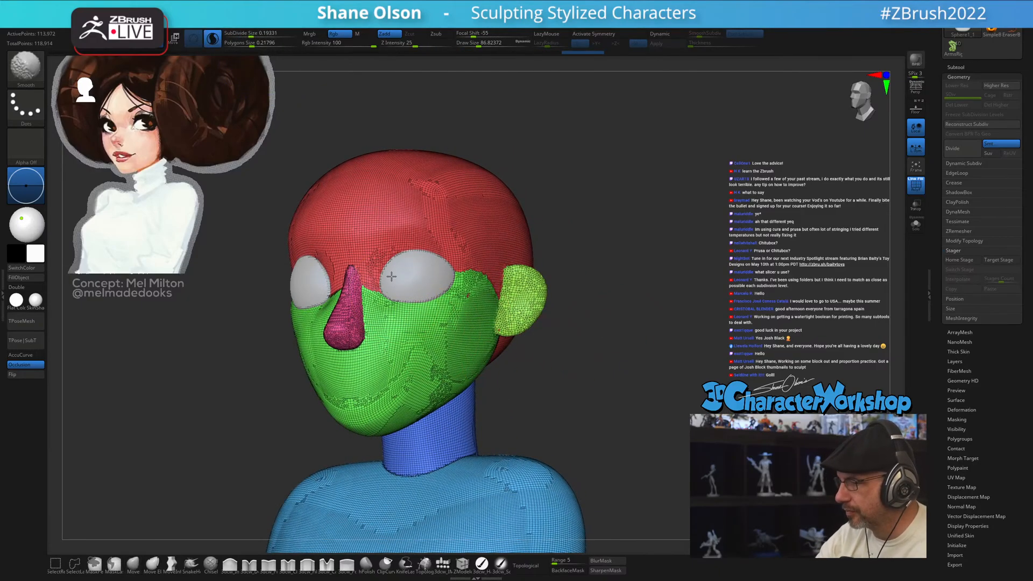
drag(403, 261, 381, 262)
- Select the Move brush, activate X symmetry and smooth the temple area between the eye and ear
key(b)
key(m)
key(v)
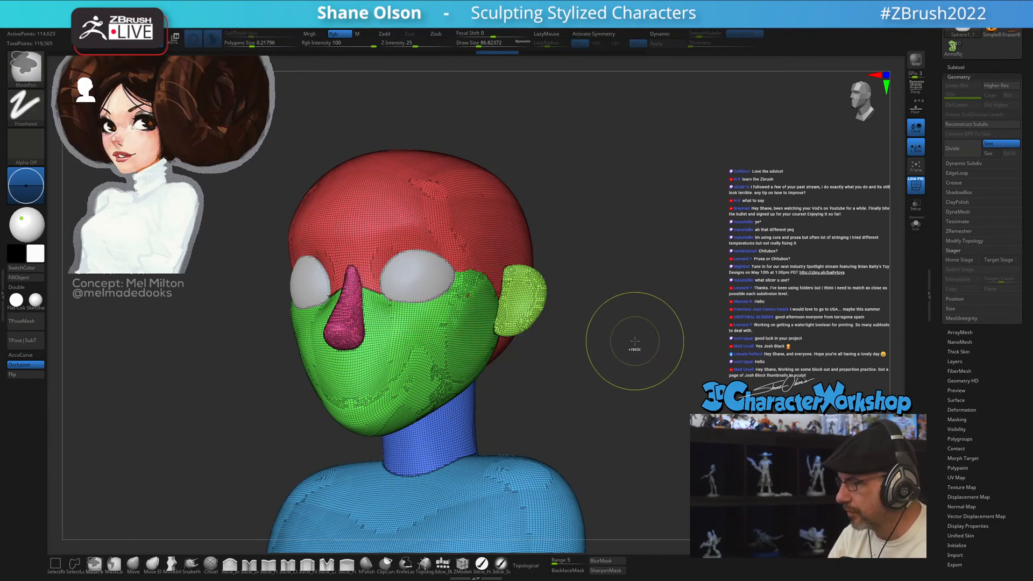
key(x)
drag(623, 341, 604, 339)
key(shift)
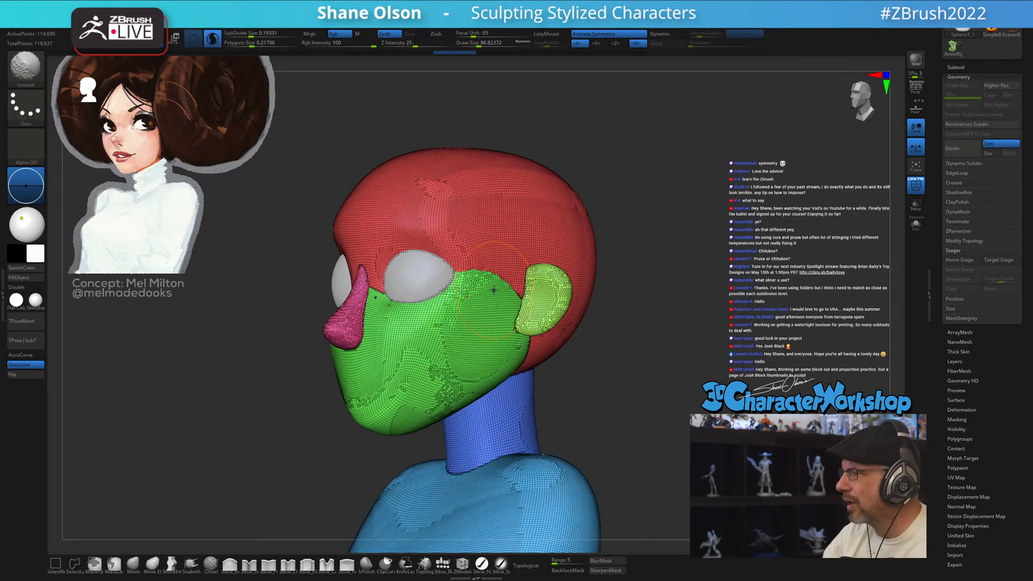
mouse_move(488, 265)
shift+mouse_down()
mouse_move(496, 274)
mouse_move(474, 293)
shift+mouse_up()
- Reduce the draw size to about 65, hide the polyframe and smooth the side of the face in front of the ear
key(s)
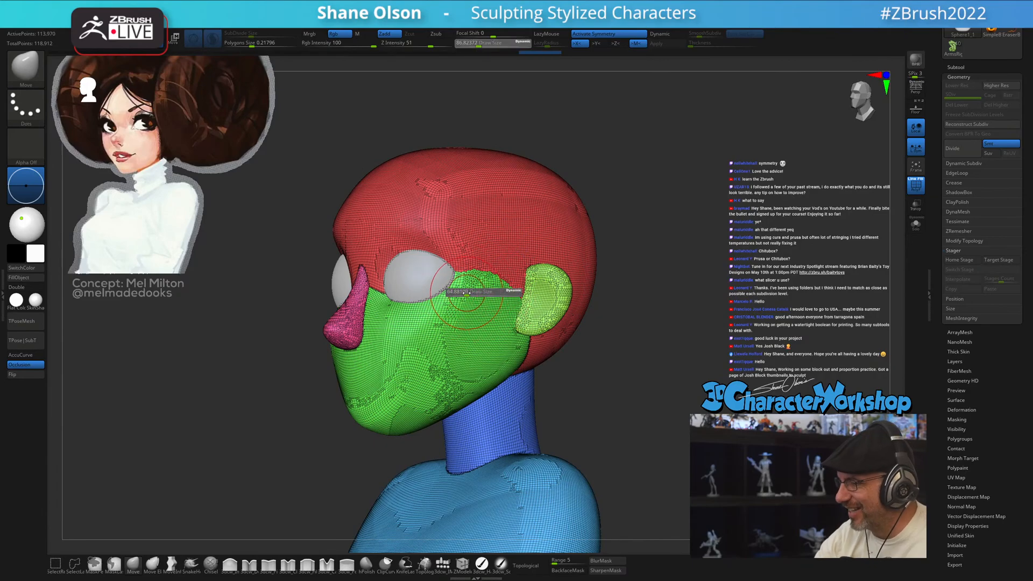
mouse_move(466, 299)
right_down()
mouse_move(462, 282)
mouse_move(454, 311)
right_up()
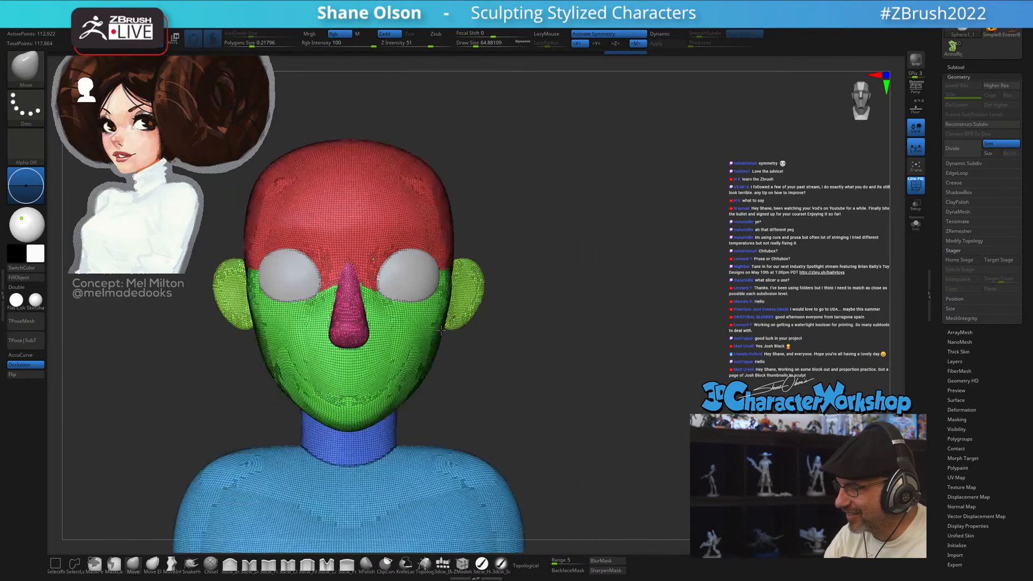
key(shift+f)
right_drag(486, 351, 572, 381)
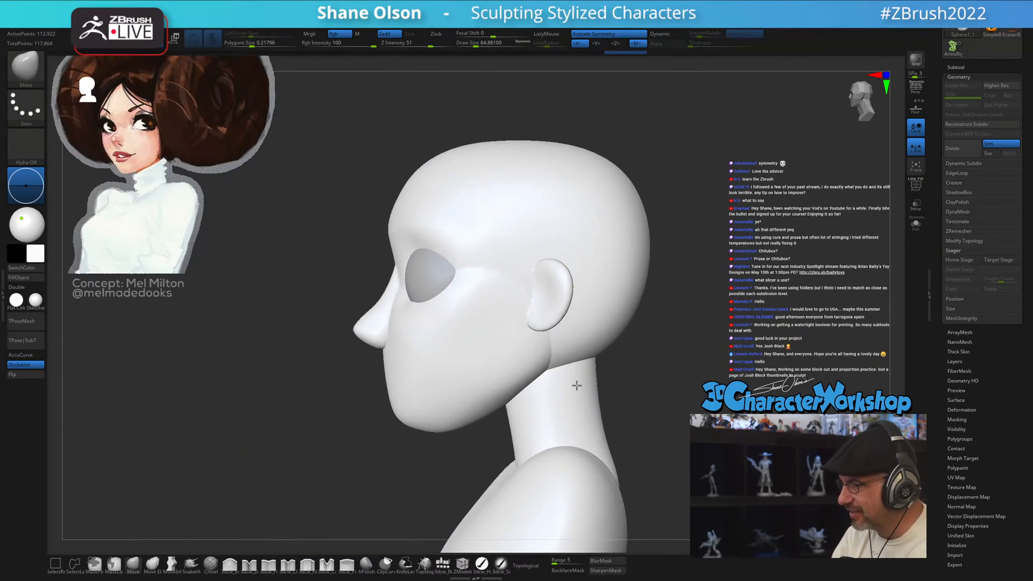
drag(535, 351, 518, 329)
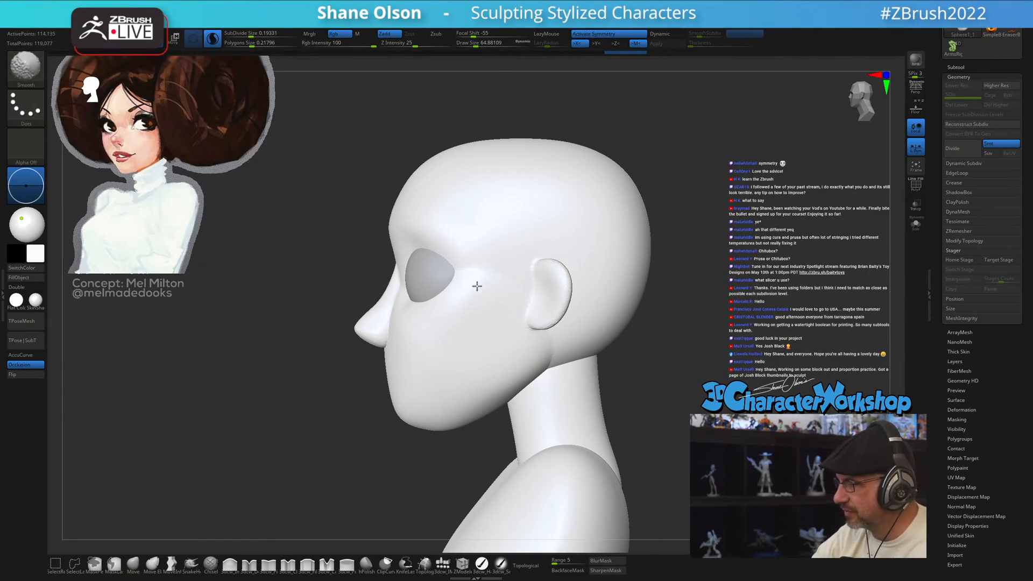
shift+drag(476, 286, 475, 261)
- Smooth the junctions where the jaw and the back of the skull meet the neck below the ear
right_drag(537, 279, 602, 316)
mouse_move(596, 319)
shift+mouse_down()
mouse_move(578, 346)
mouse_move(602, 360)
shift+mouse_up()
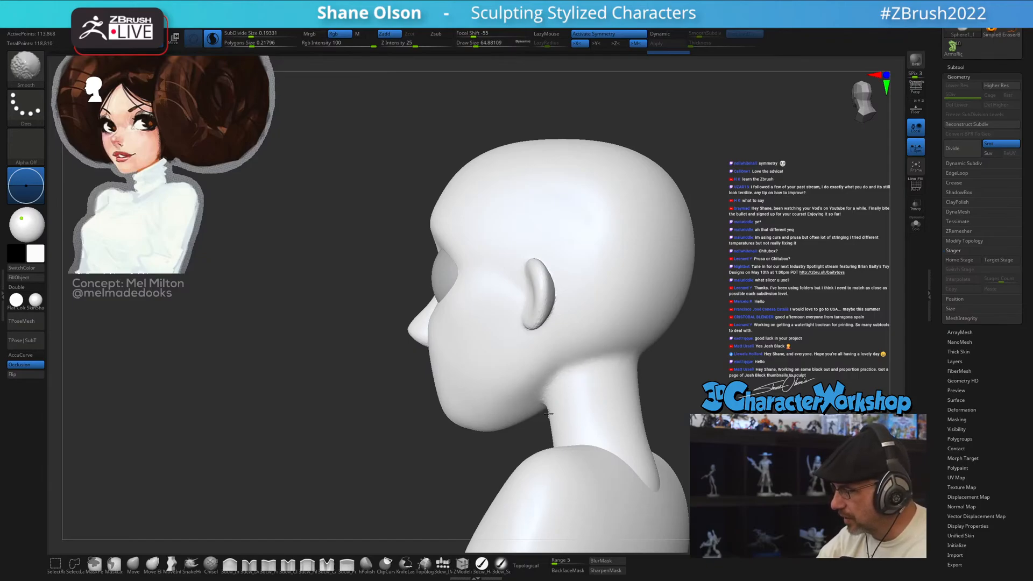
right_drag(525, 407, 643, 366)
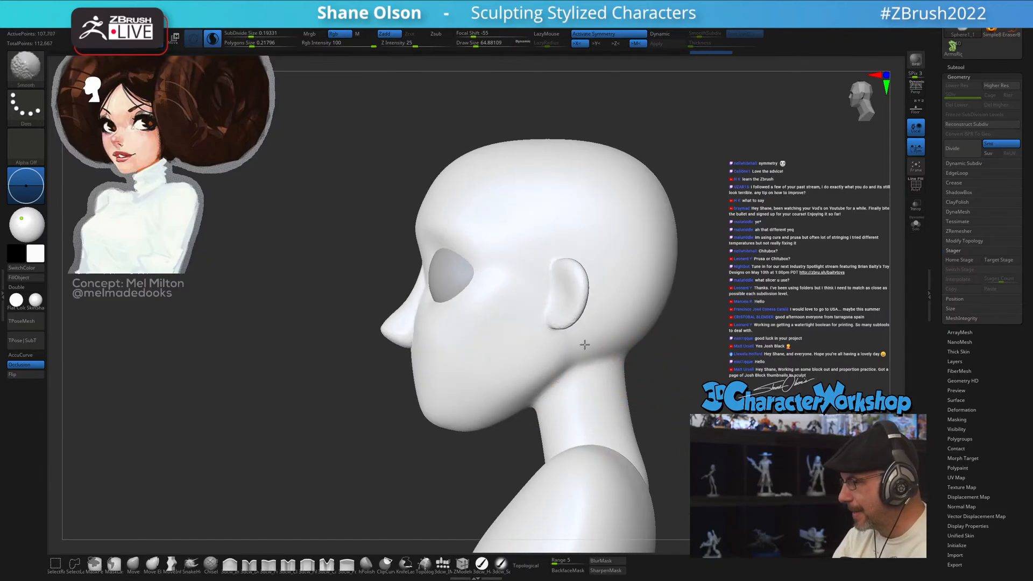
shift+drag(632, 348, 652, 318)
right_drag(524, 351, 540, 343)
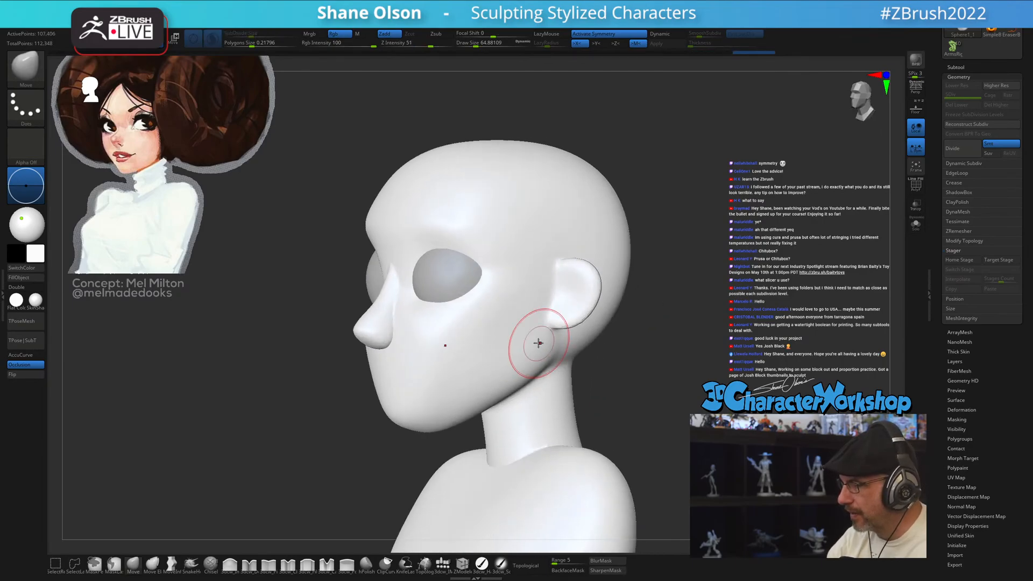
- Set the draw size to about 51 and smooth the forehead and brow
key(s)
click(480, 331)
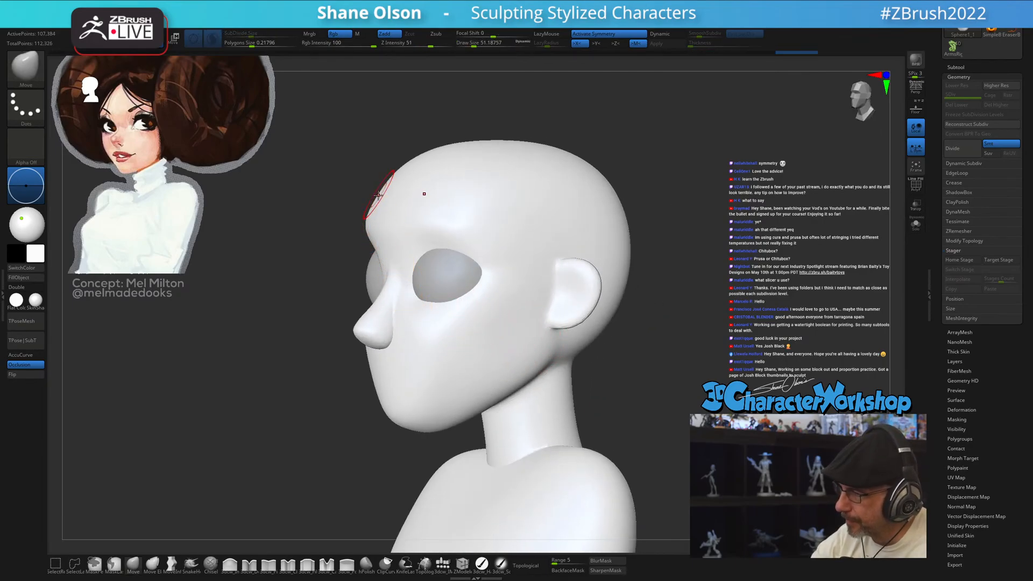
right_drag(369, 184, 419, 227)
mouse_move(418, 228)
shift+mouse_down()
mouse_move(390, 235)
mouse_move(393, 226)
shift+mouse_up()
- Raise the draw size to 108 and smooth the brow and the sides of the lower face into rounder forms
drag(478, 46, 482, 46)
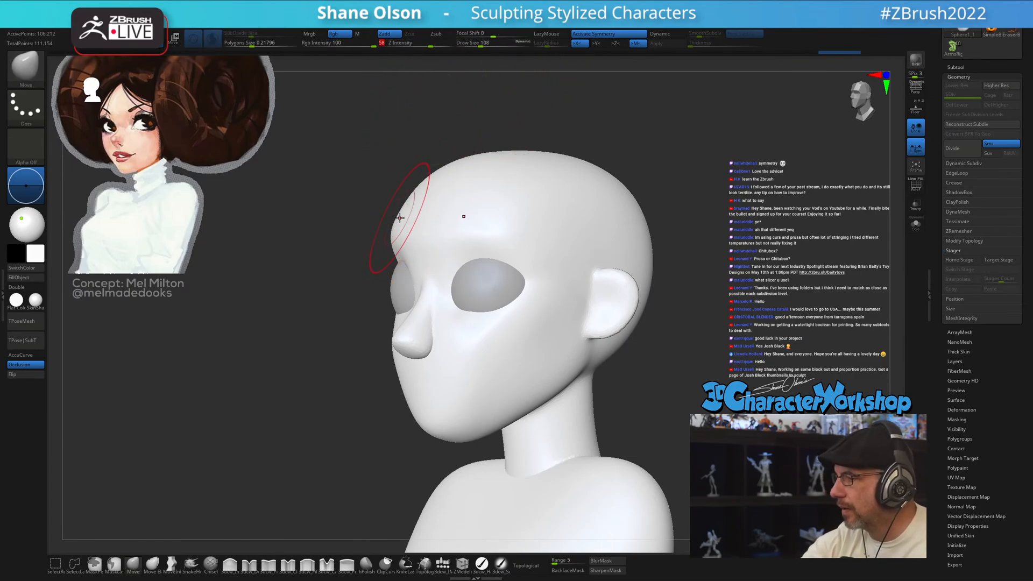
mouse_move(395, 218)
shift+mouse_down()
mouse_move(390, 235)
mouse_move(397, 223)
shift+mouse_up()
mouse_move(420, 219)
right_down()
mouse_move(445, 212)
mouse_move(431, 215)
right_up()
right_drag(365, 226, 425, 263)
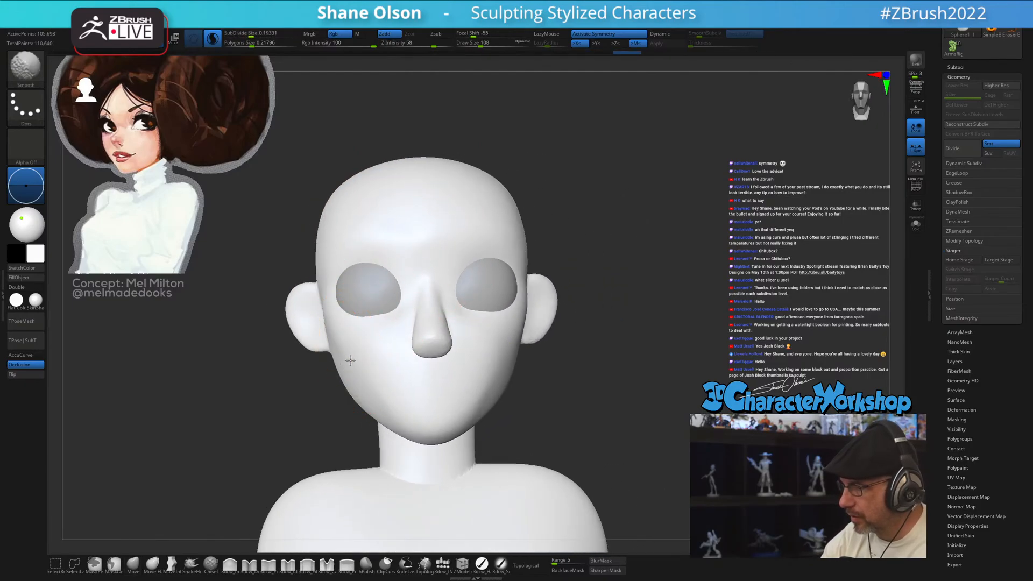
shift+drag(347, 369, 355, 362)
shift+right_drag(415, 369, 591, 345)
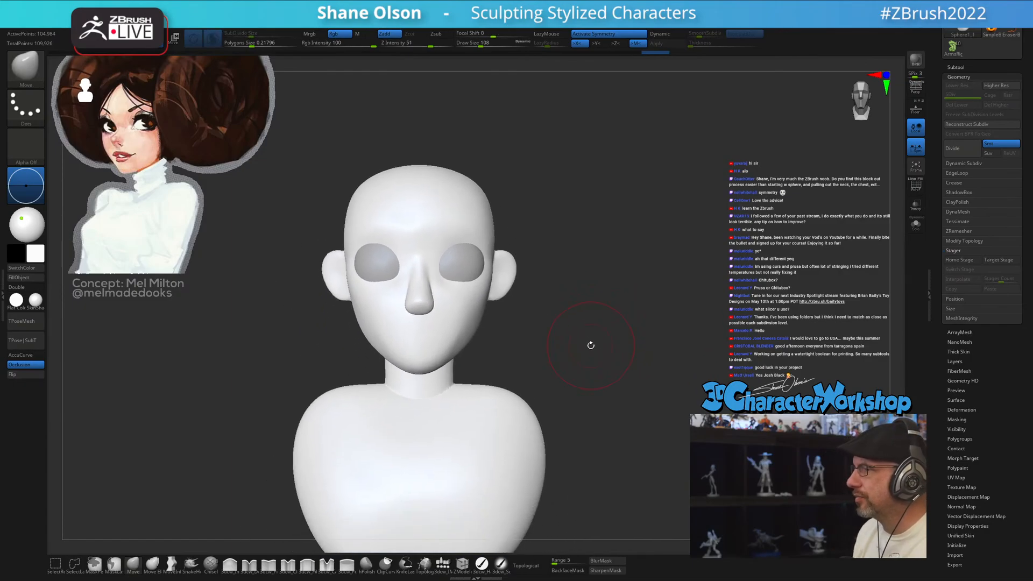
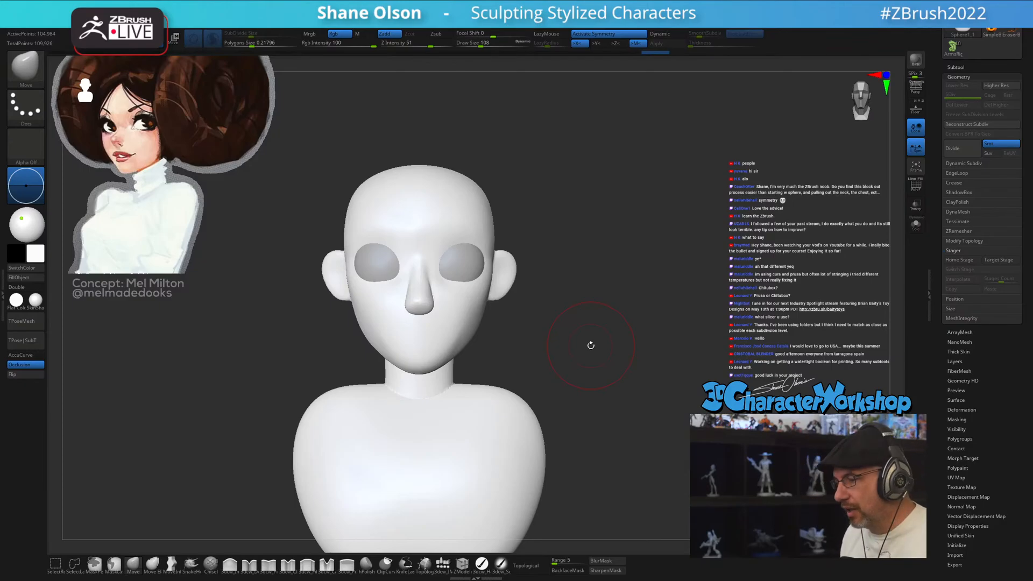
- Reduce the draw size to about 54 and refine the transition where the ear meets the head and jaw
drag(617, 453, 606, 434)
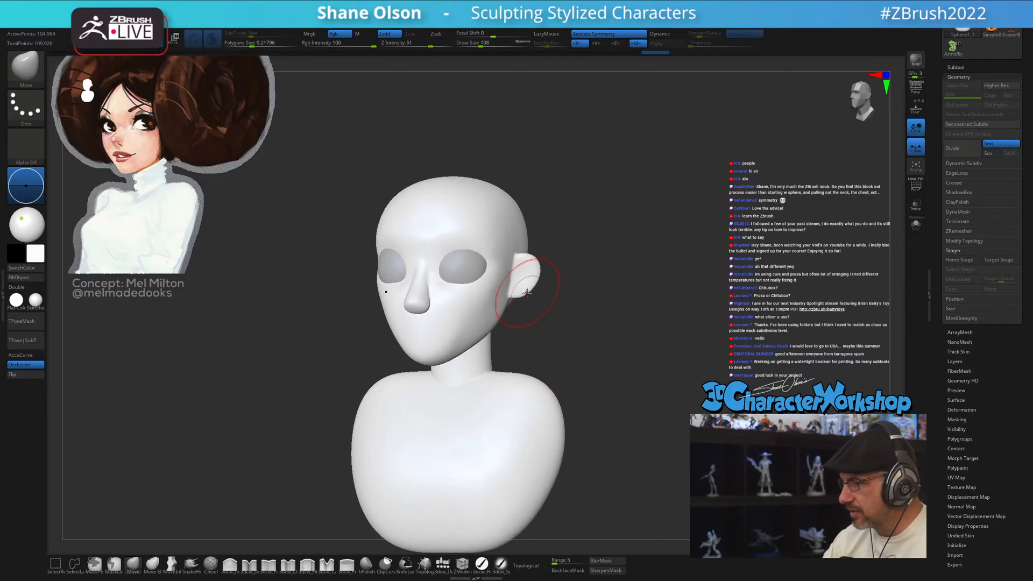
key(bracketleft)
ctrl+right_drag(520, 269, 518, 305)
key(s)
mouse_move(517, 293)
mouse_down()
mouse_move(505, 299)
mouse_move(510, 274)
mouse_move(499, 313)
mouse_up()
shift+right_drag(501, 317, 521, 309)
alt+right_drag(515, 386, 541, 330)
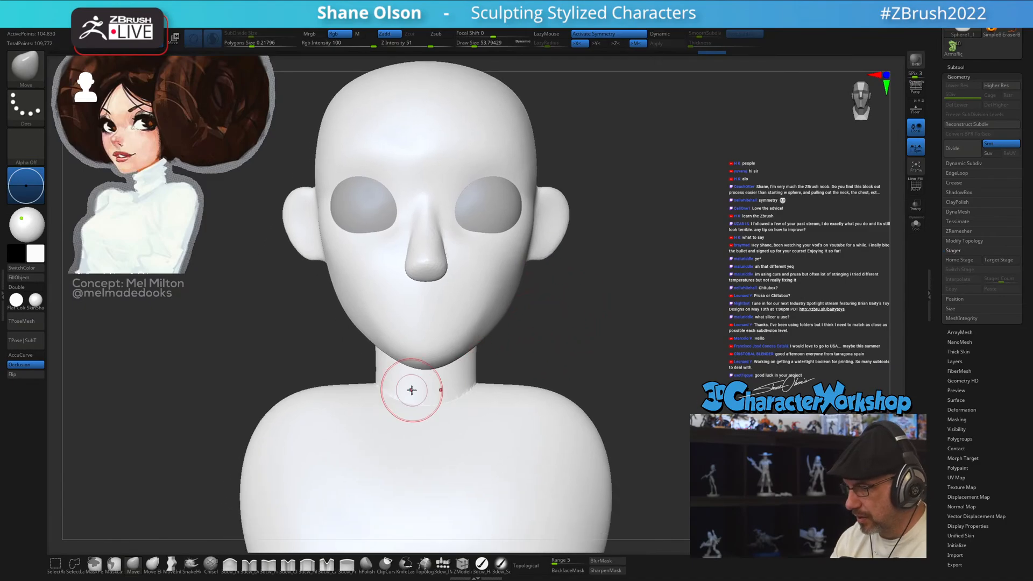
- Raise the Move brush draw size to about 87 and slim the cheeks and jawline below the ears
key(s)
drag(566, 313, 570, 313)
right_drag(576, 293, 544, 288)
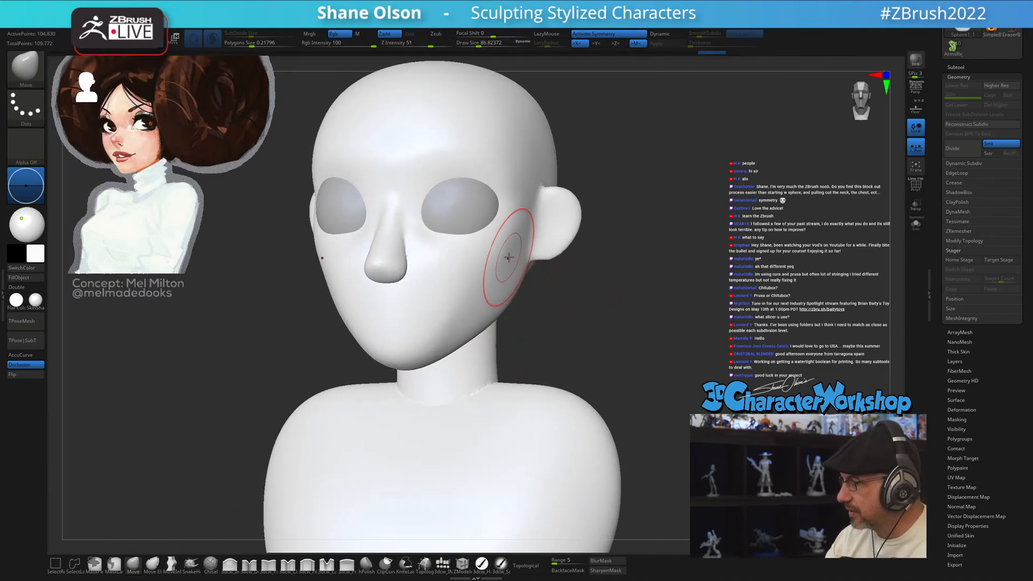
shift+right_drag(520, 254, 524, 245)
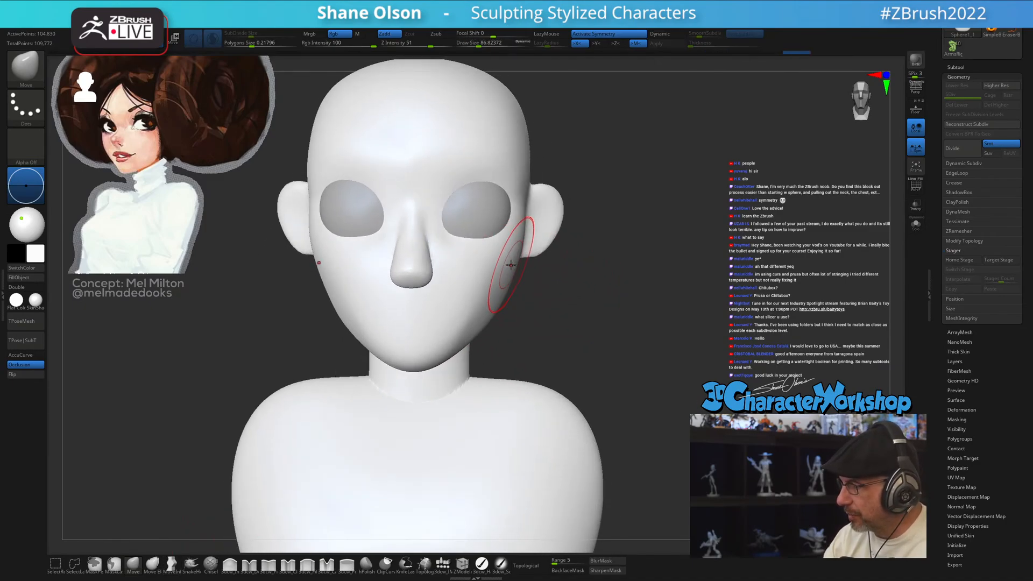
right_drag(525, 329, 484, 278)
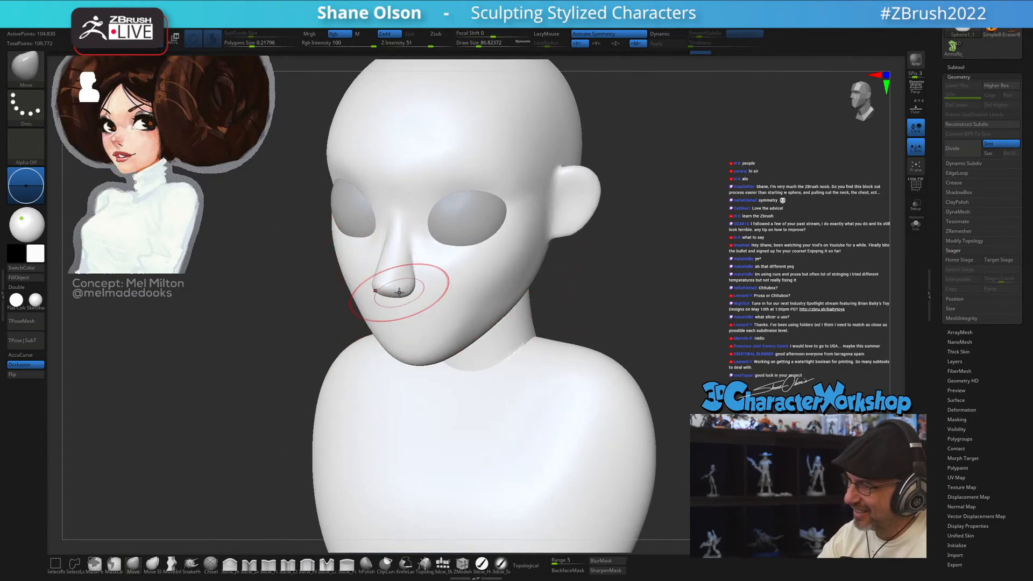
- Refine the nose shape with the Move brush, reducing its draw size to about 31
shift+right_drag(392, 293, 497, 269)
alt+right_drag(636, 316, 565, 349)
ctrl+right_drag(405, 273, 403, 282)
key(s)
drag(405, 289, 406, 283)
key(s)
mouse_move(419, 289)
right_down()
mouse_move(509, 285)
mouse_move(461, 279)
mouse_move(461, 304)
right_up()
key(b)
key(m)
key(v)
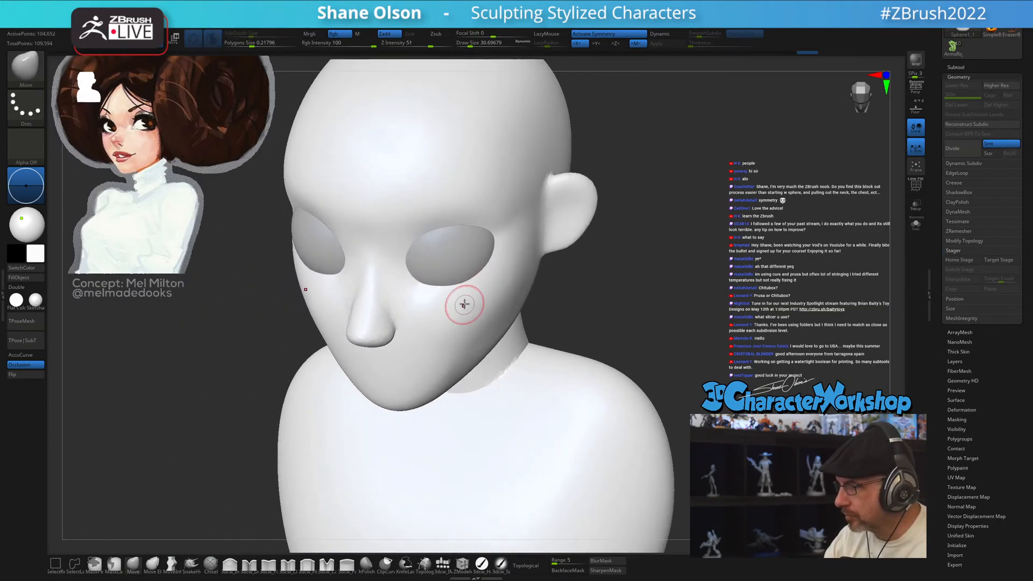
- Select the custom Fill brush and fill the rims around the inner and upper eye openings
click(309, 564)
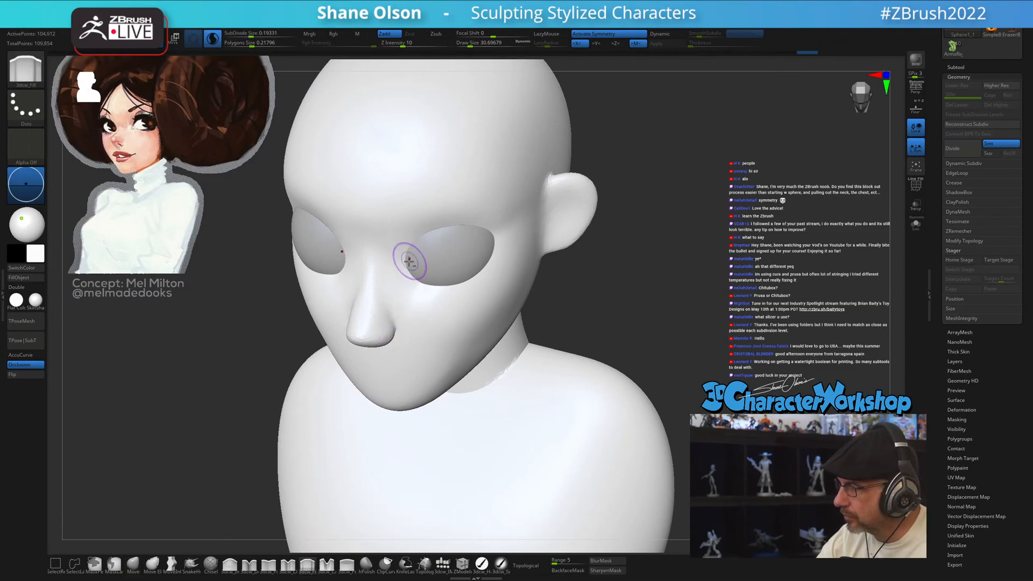
drag(409, 262, 407, 263)
mouse_move(425, 261)
right_down()
mouse_move(443, 238)
mouse_move(427, 245)
right_up()
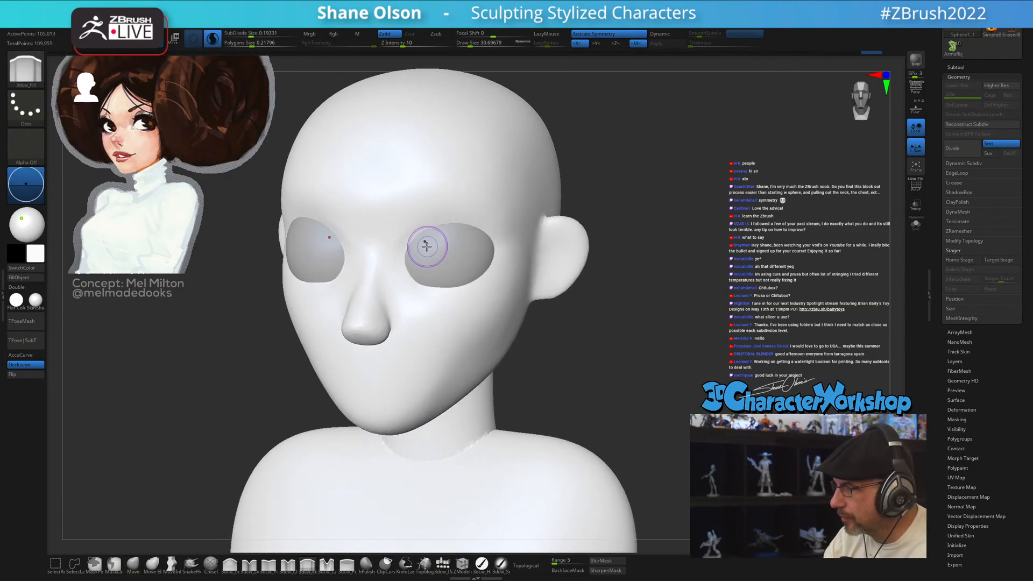
drag(398, 241, 479, 229)
mouse_move(418, 225)
mouse_down()
mouse_move(441, 220)
mouse_move(429, 231)
mouse_up()
right_drag(429, 230, 431, 230)
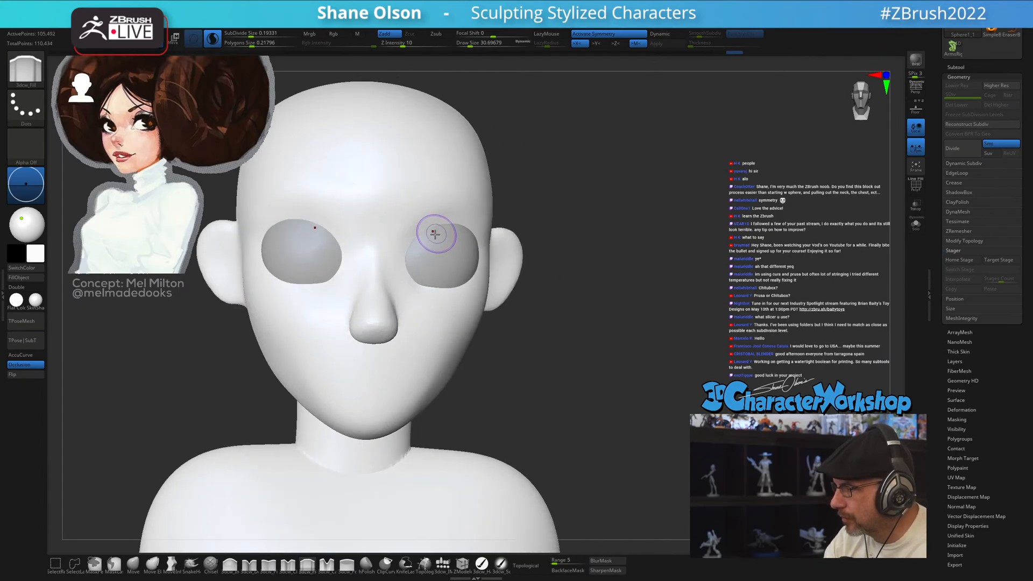
- Fill the inner and lower rims of the eye openings, reducing the Fill brush draw size to about 22
mouse_move(409, 275)
mouse_down()
mouse_move(420, 272)
mouse_move(413, 255)
mouse_move(419, 276)
mouse_up()
key(s)
right_drag(428, 258, 404, 258)
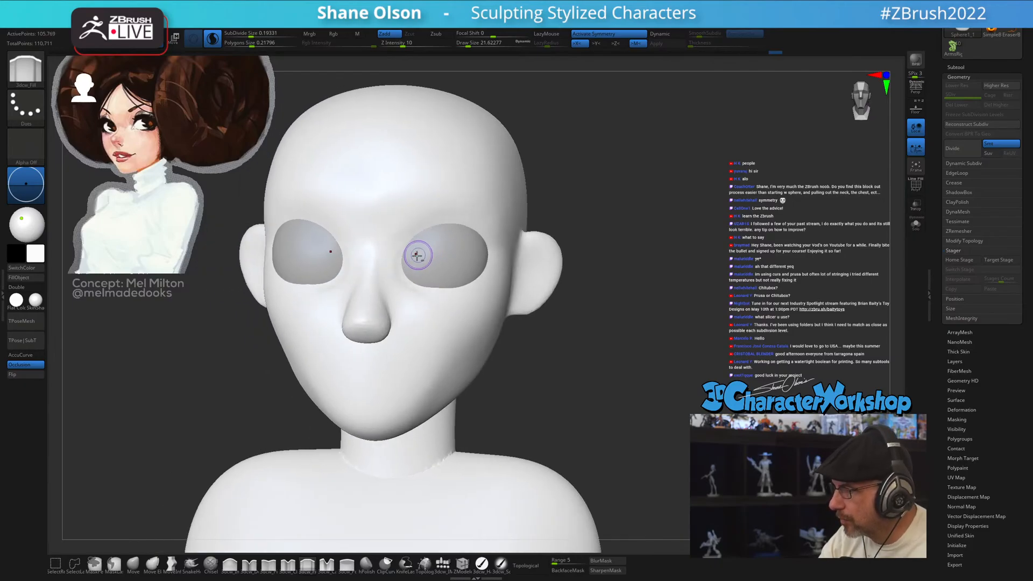
mouse_move(417, 253)
mouse_down()
mouse_move(455, 227)
mouse_move(418, 251)
mouse_move(437, 211)
mouse_move(398, 275)
mouse_move(484, 290)
mouse_up()
mouse_move(486, 291)
shift+right_down()
mouse_move(525, 309)
mouse_move(536, 356)
mouse_move(564, 362)
shift+right_up()
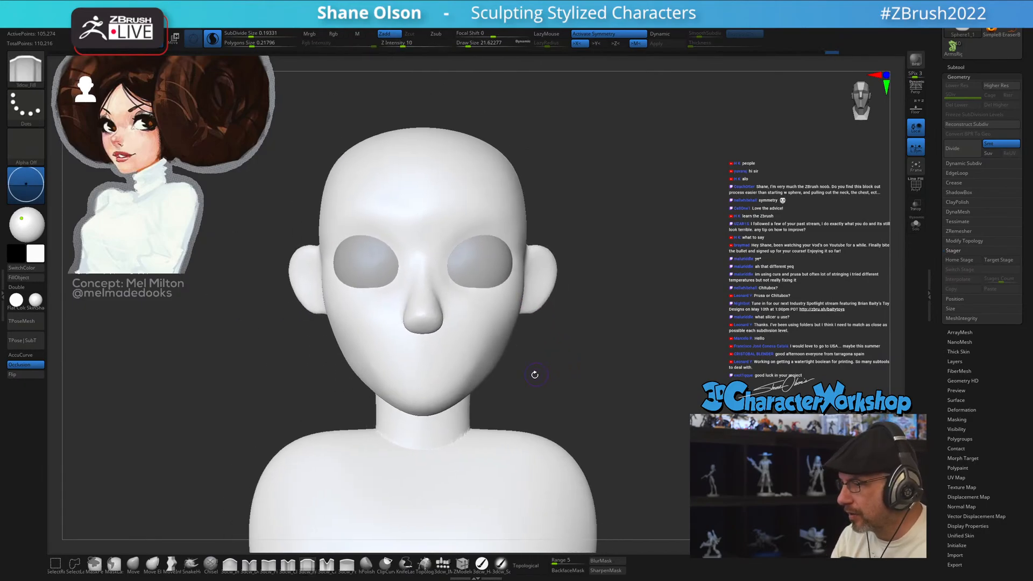
- Pull the upper rims of the eye openings up and outward using the Move brush at a draw size of about 65
click(133, 563)
right_drag(587, 317, 617, 326)
key(s)
drag(622, 326, 624, 326)
right_drag(624, 326, 630, 318)
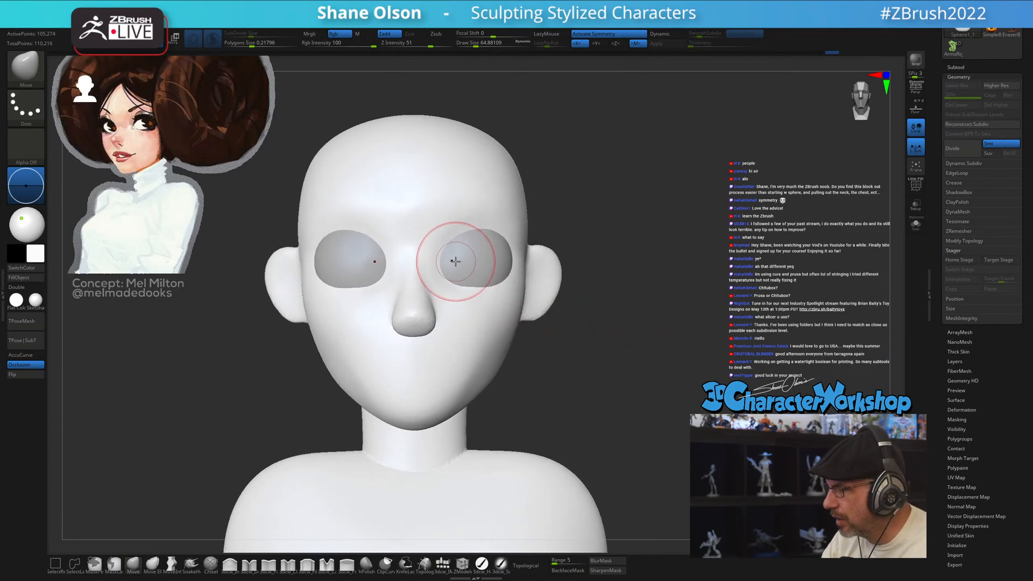
ctrl+right_drag(455, 260, 458, 254)
mouse_move(449, 256)
mouse_down()
mouse_move(459, 259)
mouse_move(483, 227)
mouse_up()
right_drag(588, 360, 562, 323)
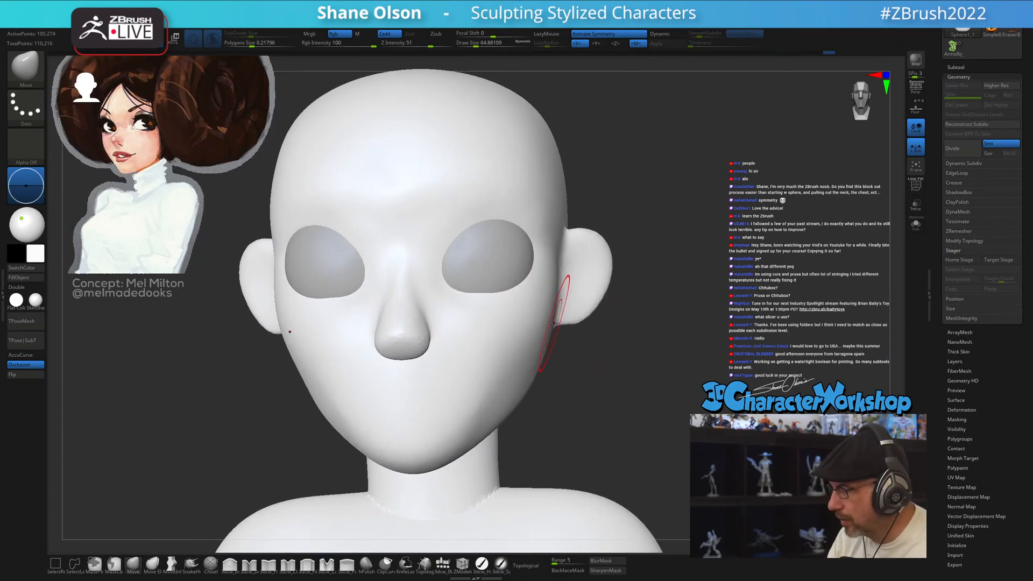
- Reduce the Move brush draw size to about 46 and reshape the inner lower rims of the eye openings
key(s)
drag(476, 276, 473, 276)
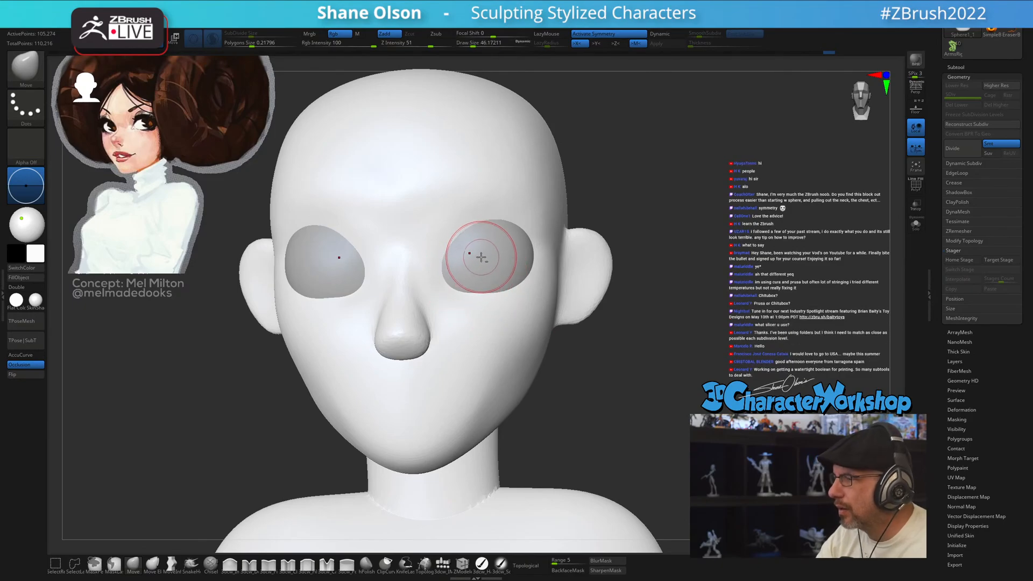
ctrl+right_drag(479, 256, 482, 264)
key(s)
drag(456, 286, 455, 286)
right_drag(460, 261, 492, 249)
- Refine the inner corners of the eye openings with the Move brush at draw sizes of about 16 and 29
key(s)
drag(459, 279, 452, 279)
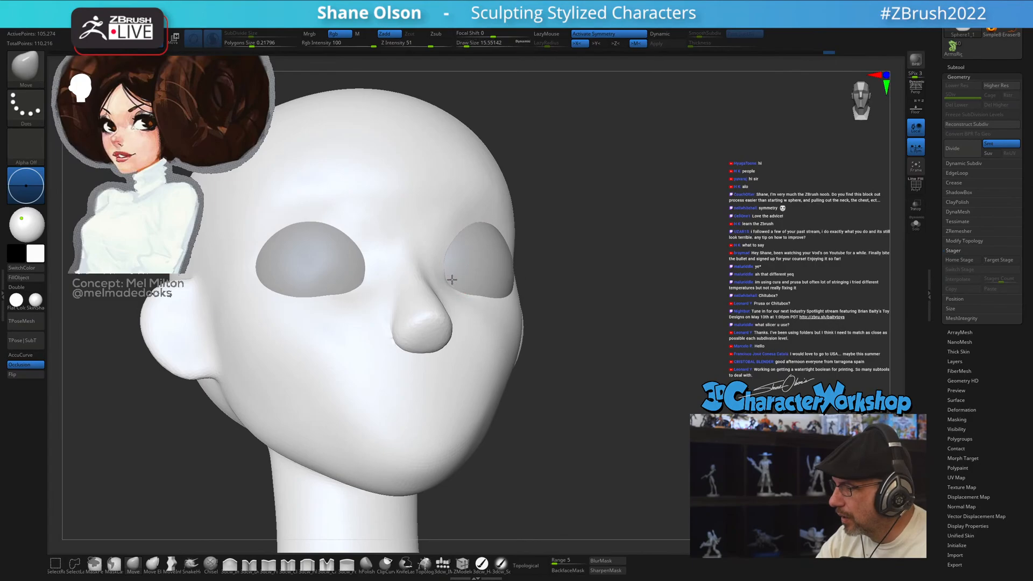
shift+right_drag(463, 260, 463, 265)
key(s)
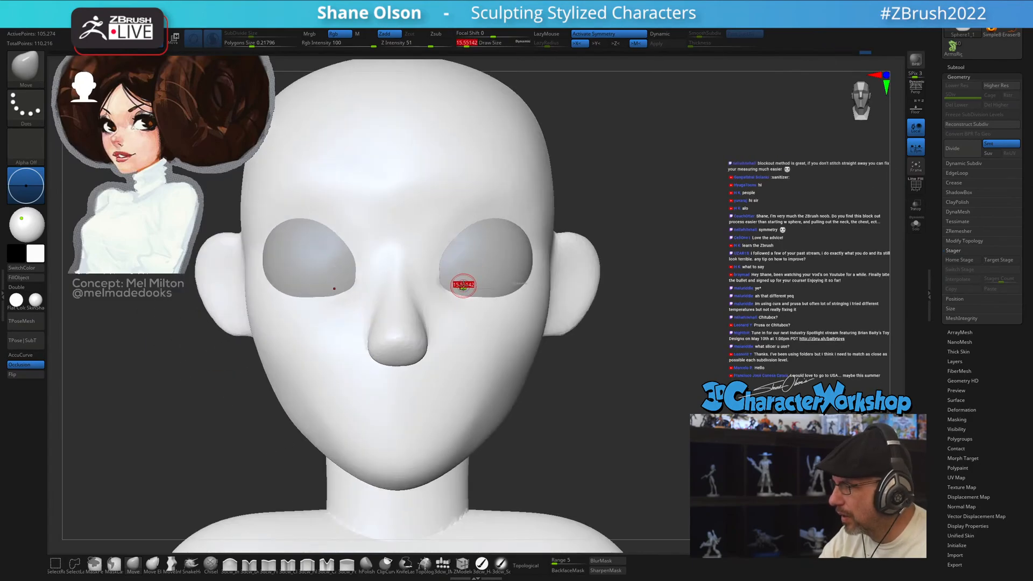
drag(464, 285, 465, 285)
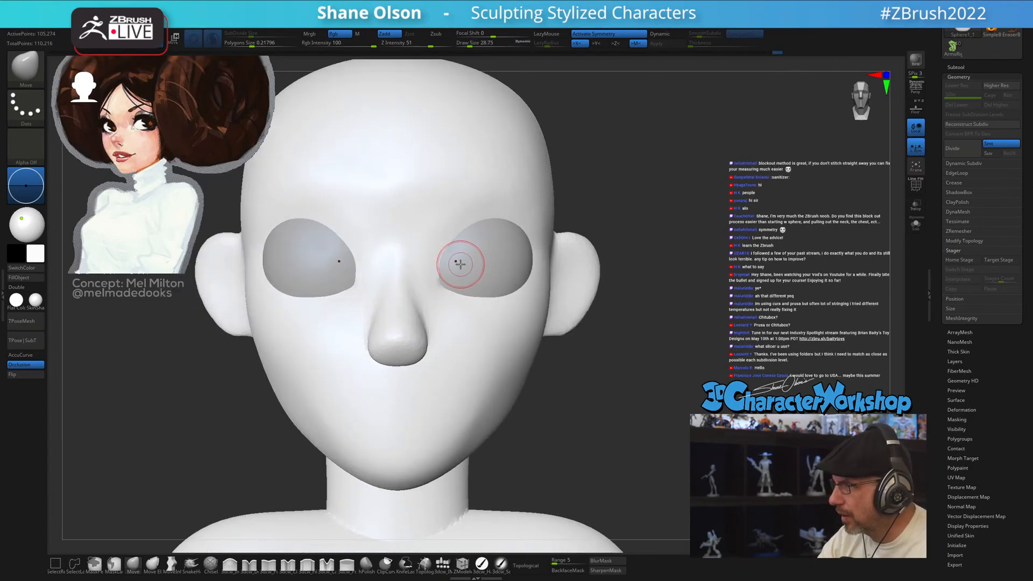
right_drag(461, 263, 460, 278)
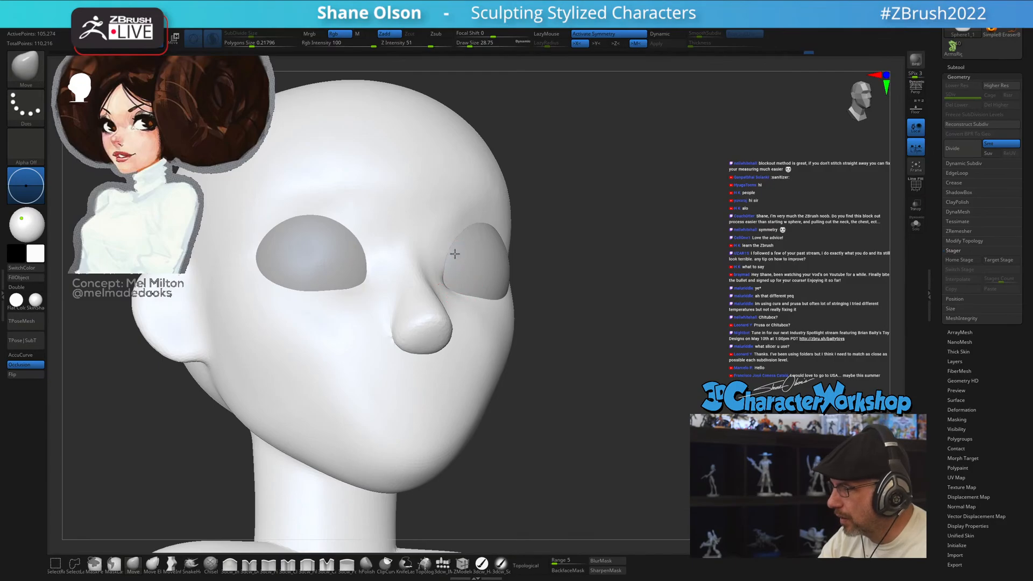
shift+right_drag(483, 241, 468, 279)
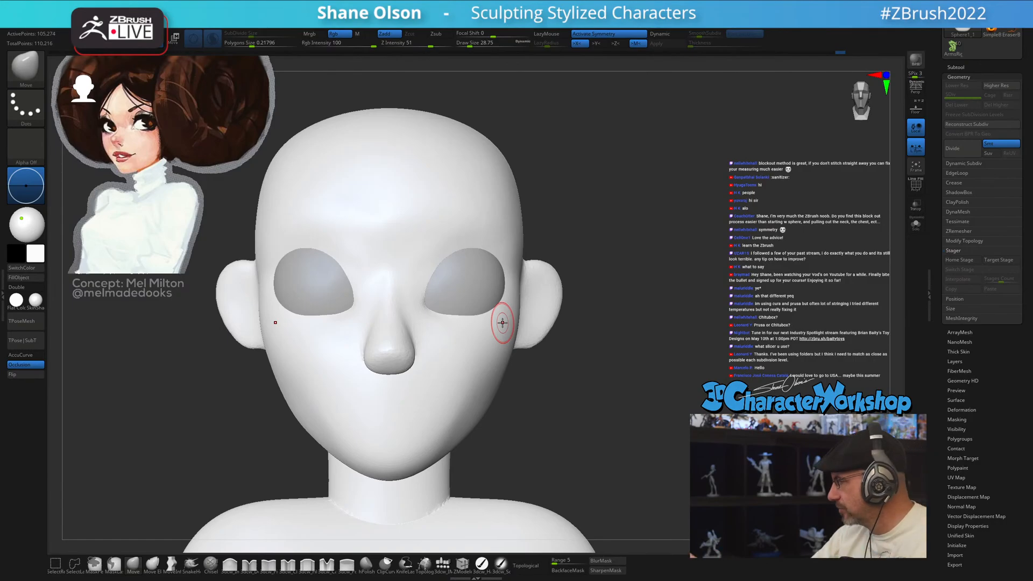
- Smooth the underside of the nose tip and adjust the face profile, setting the Move brush draw size to about 54
right_drag(565, 392, 563, 362)
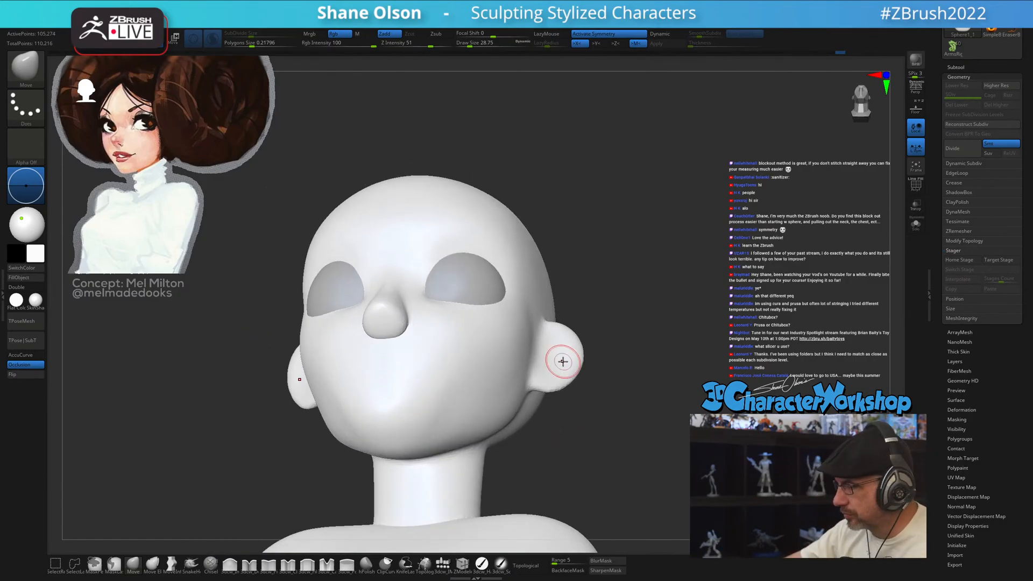
key(s)
drag(393, 339, 387, 333)
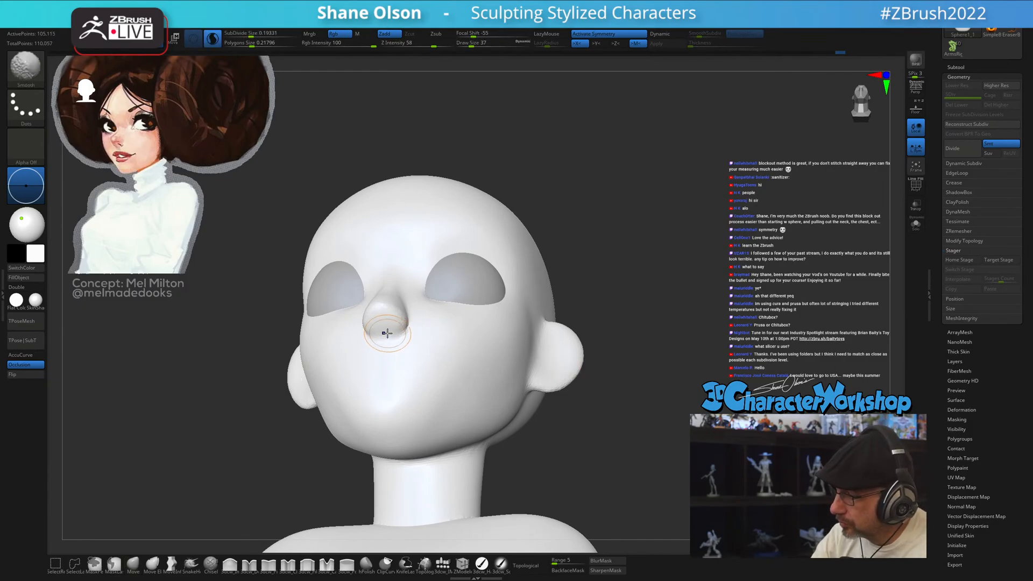
mouse_move(429, 325)
right_down()
mouse_move(397, 346)
mouse_move(444, 323)
right_up()
drag(480, 316, 486, 321)
key(s)
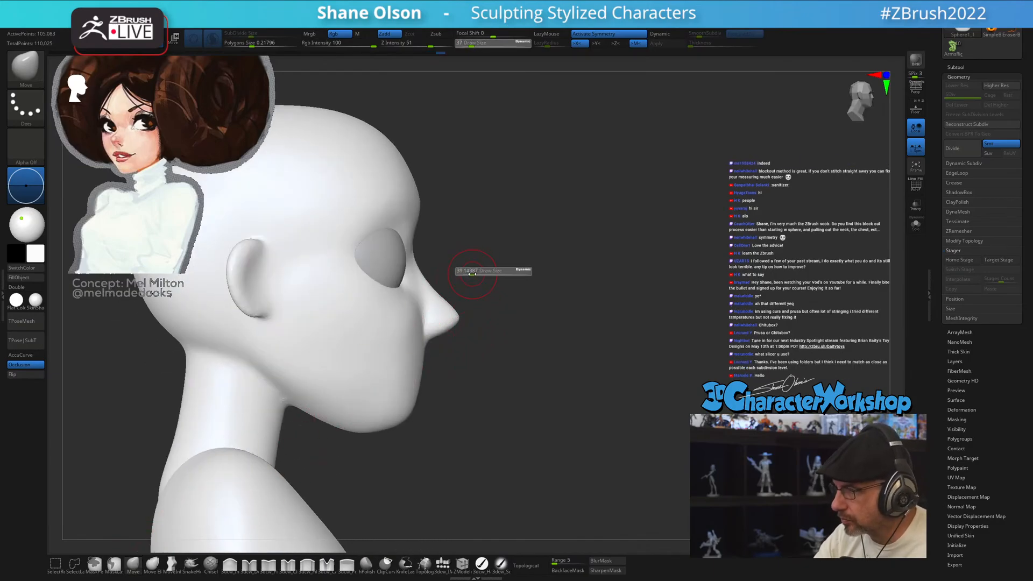
mouse_move(469, 272)
mouse_down()
mouse_move(502, 249)
mouse_move(504, 290)
mouse_move(505, 279)
mouse_up()
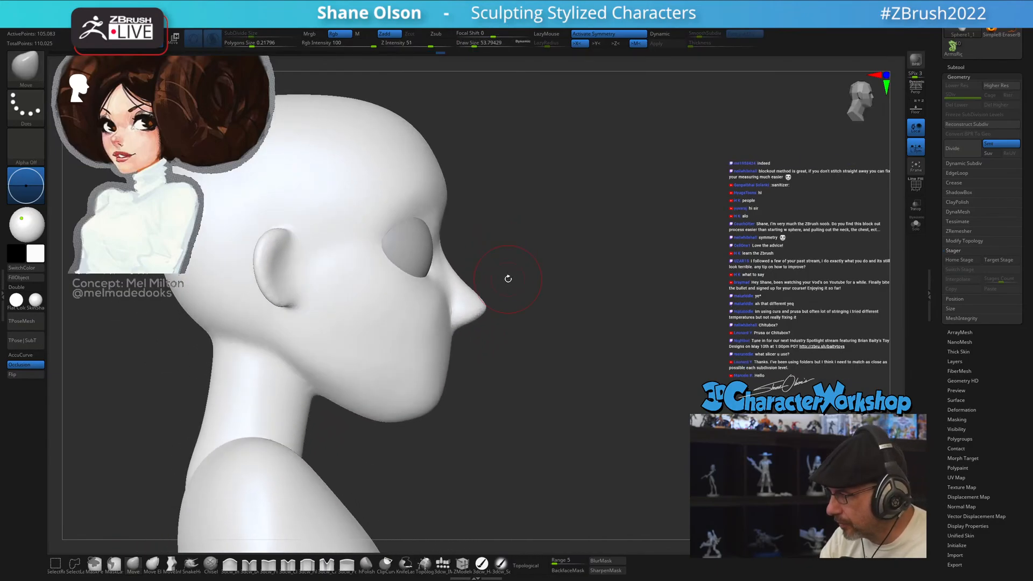
ctrl+drag(517, 339, 444, 298)
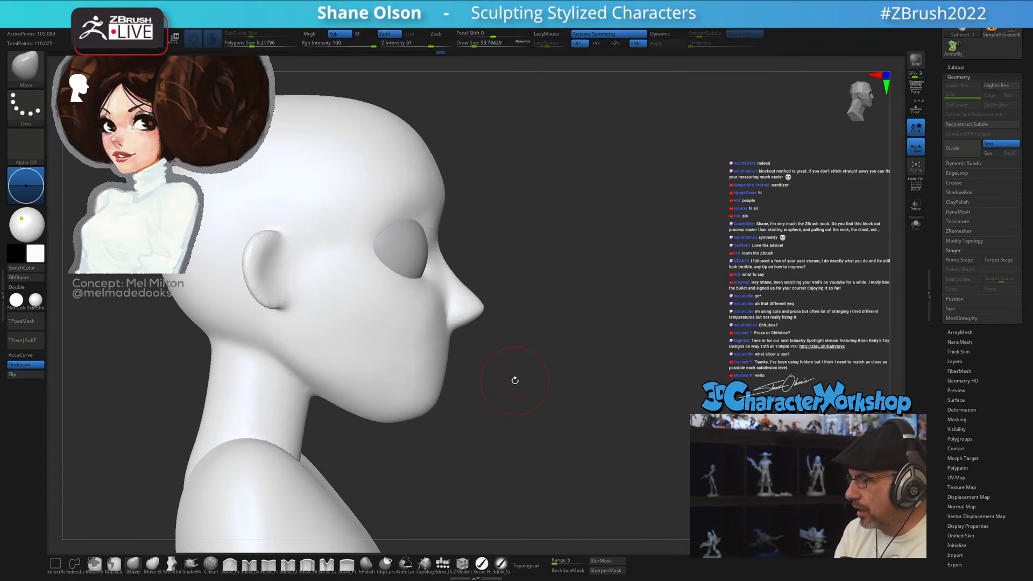
drag(515, 381, 633, 321)
- Switch to the chameleon model, turn on perspective and examine it from both sides
click(956, 47)
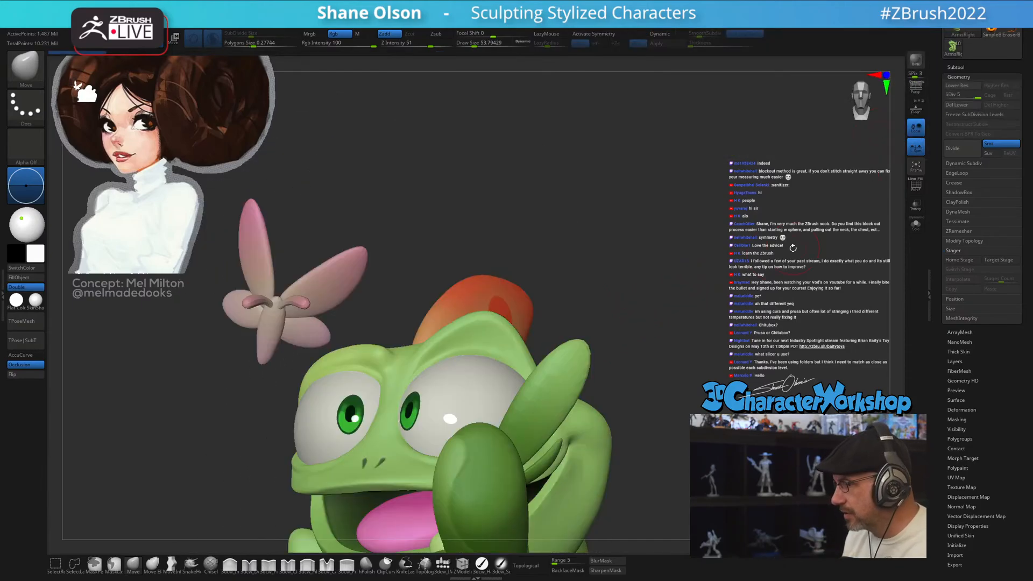
drag(727, 348, 558, 419)
key(p)
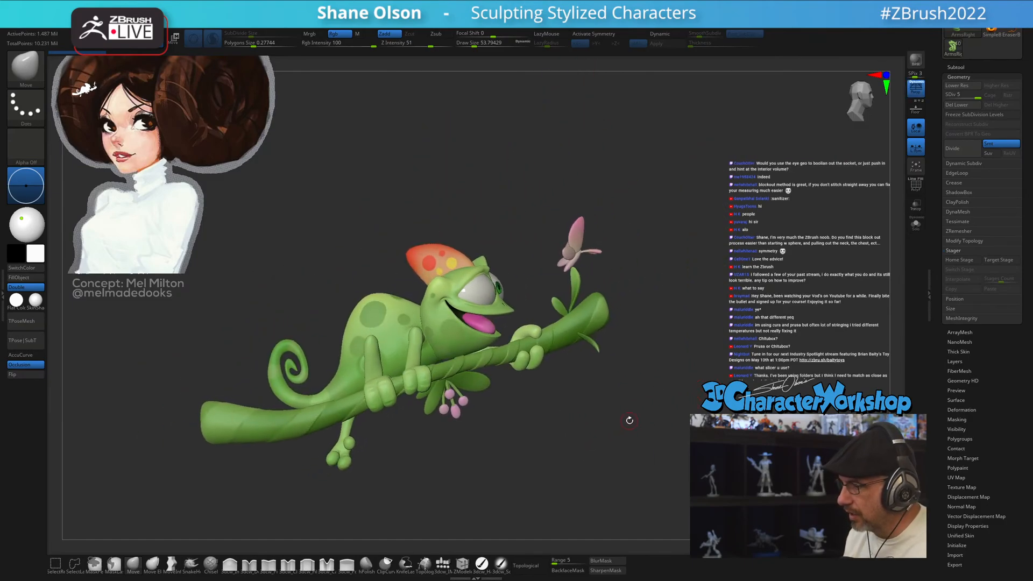
drag(627, 420, 545, 422)
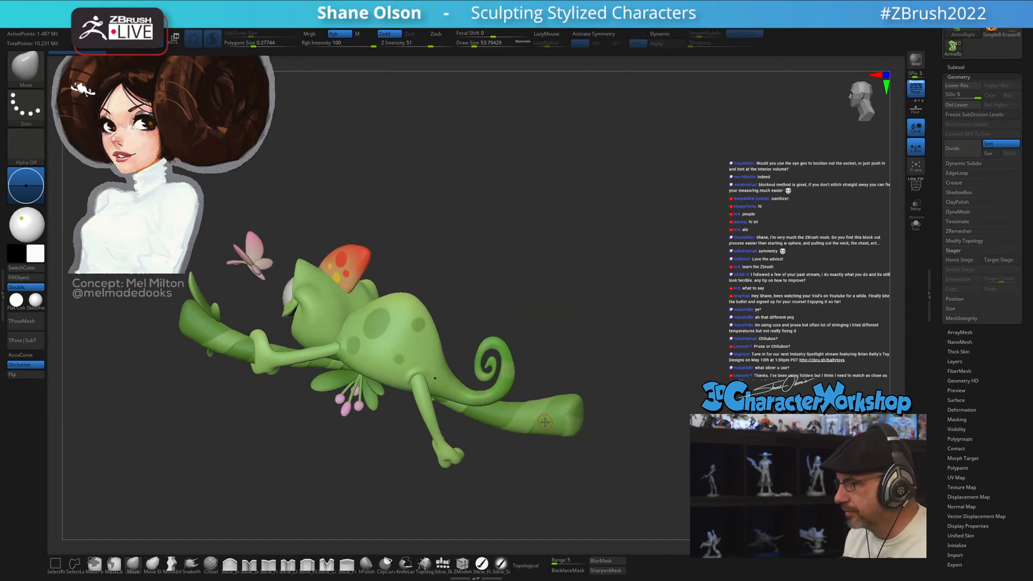
drag(573, 290, 654, 287)
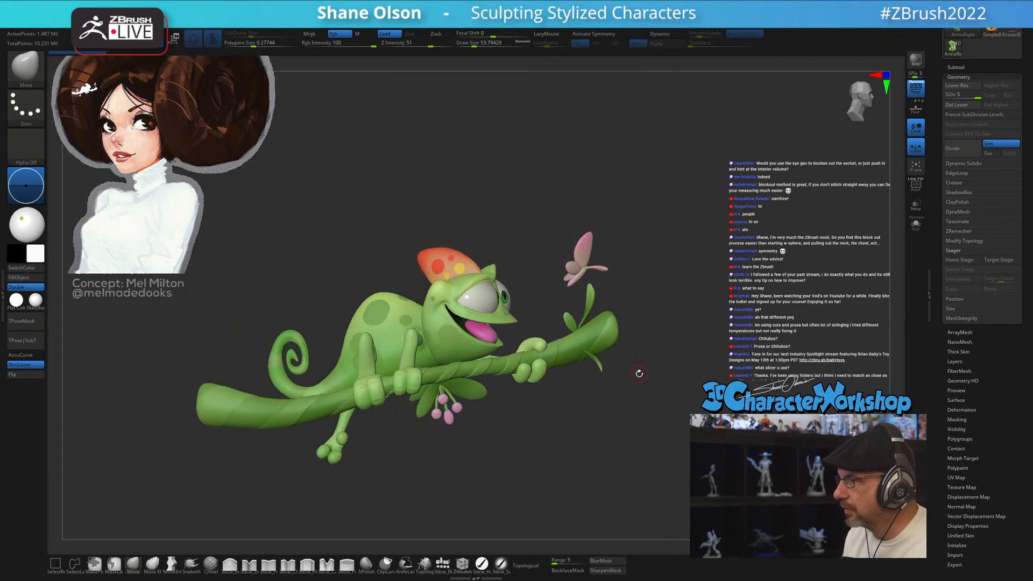
drag(736, 321, 848, 237)
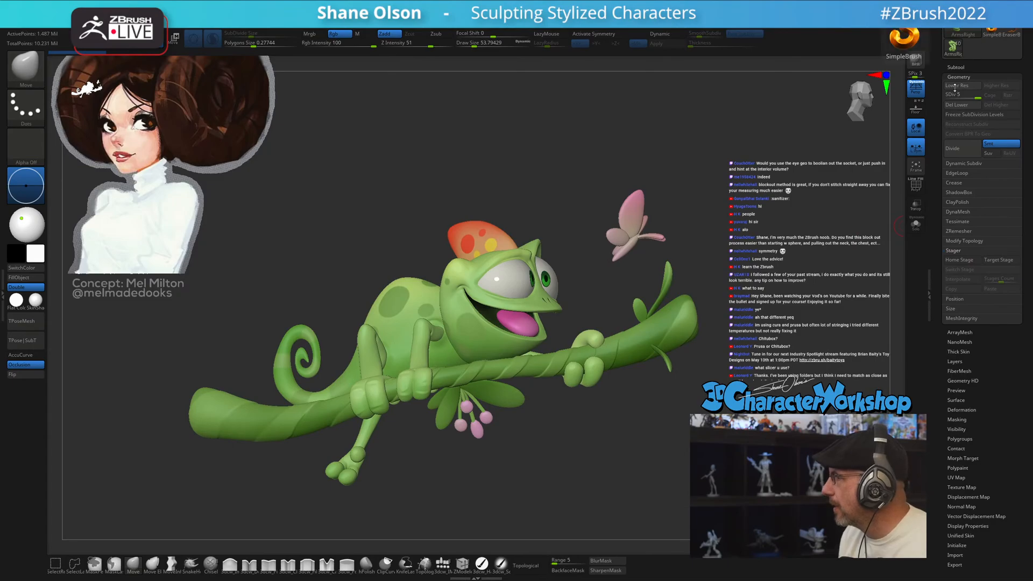
- Return to the Sphere1_1 bust model
drag(938, 138, 938, 239)
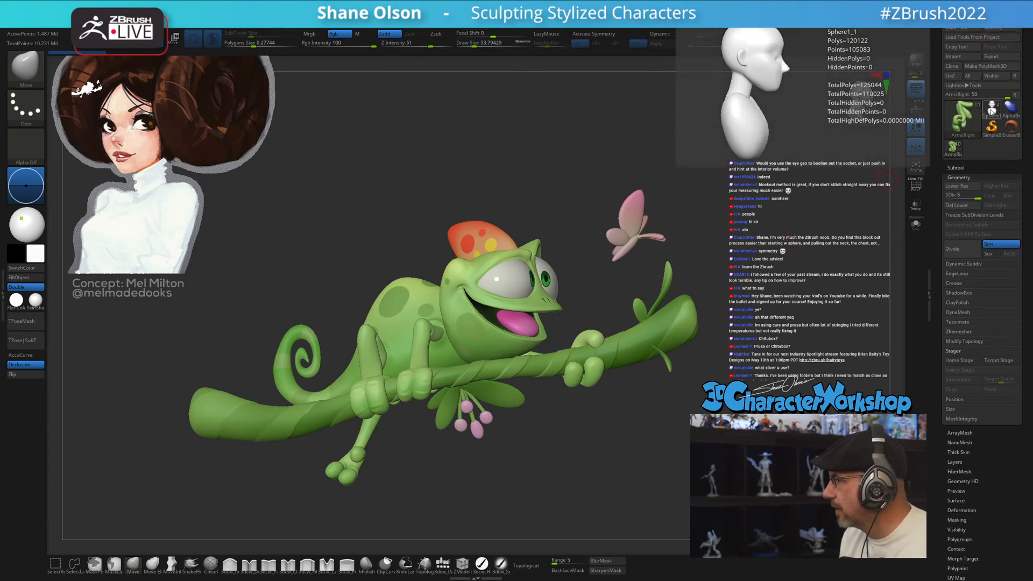
click(992, 110)
drag(624, 311, 667, 284)
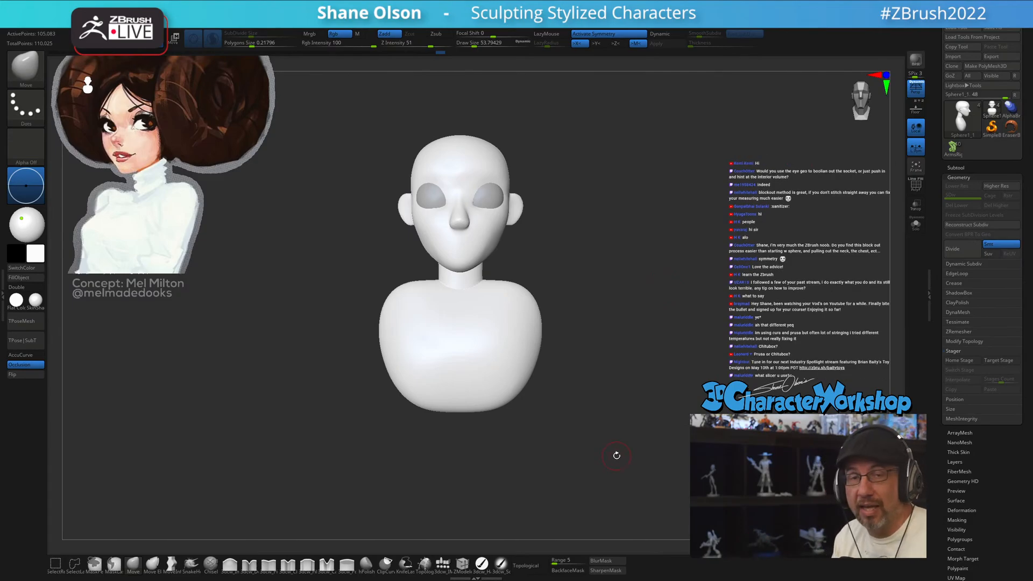
- Make the eyeballs the active subtool, showing their wireframe and turning the other subtools transparent
mouse_move(617, 455)
mouse_down()
mouse_move(618, 468)
mouse_move(627, 454)
mouse_move(624, 479)
mouse_up()
alt+drag(641, 348, 619, 410)
key(w)
alt+click(481, 259)
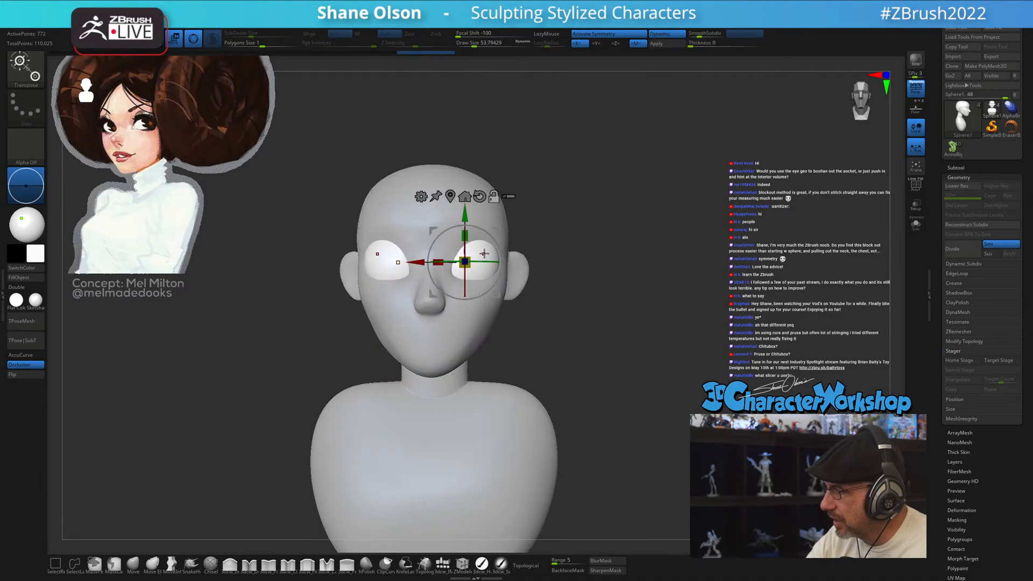
mouse_move(466, 218)
alt+mouse_down()
mouse_move(565, 280)
mouse_move(532, 301)
mouse_move(635, 322)
mouse_move(592, 346)
mouse_move(570, 334)
mouse_move(583, 323)
mouse_move(589, 371)
alt+mouse_up()
key(q)
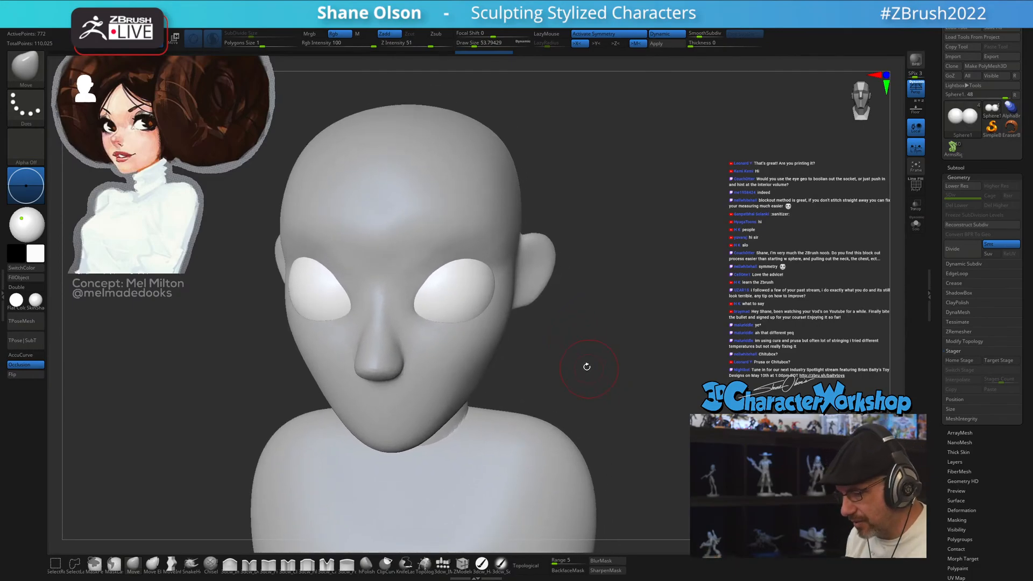
alt+click(438, 293)
key(shift+f)
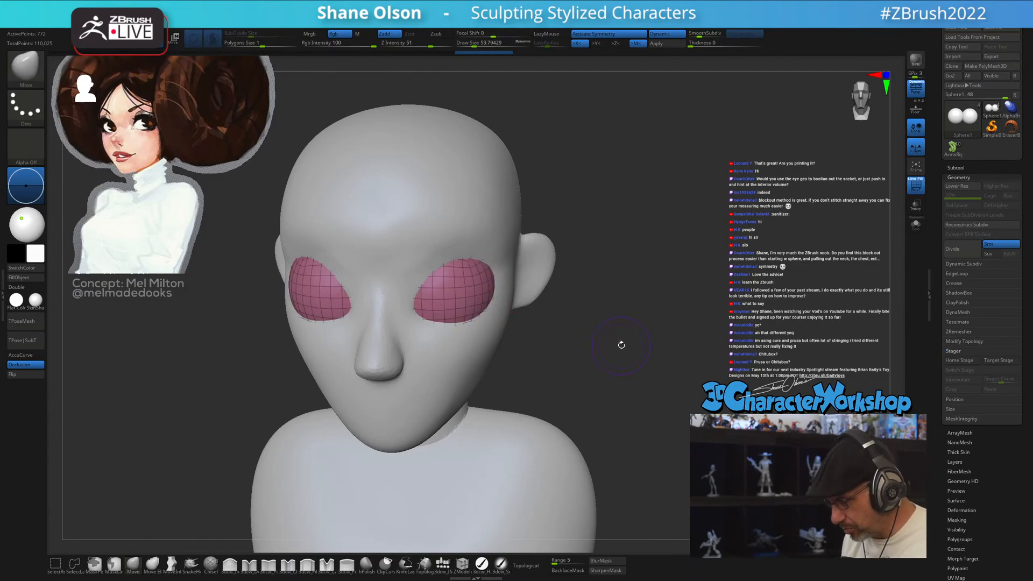
drag(622, 345, 562, 491)
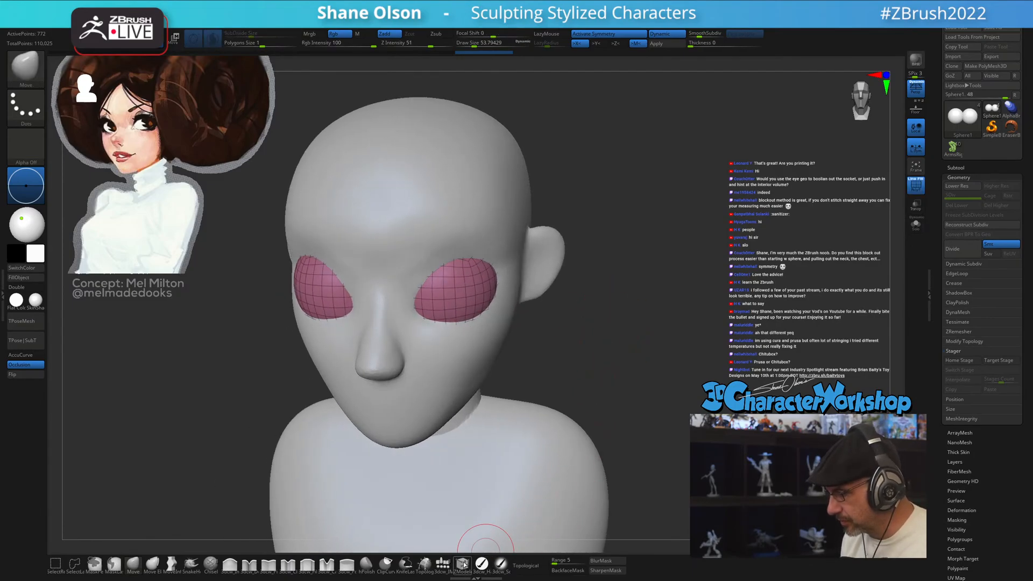
click(915, 206)
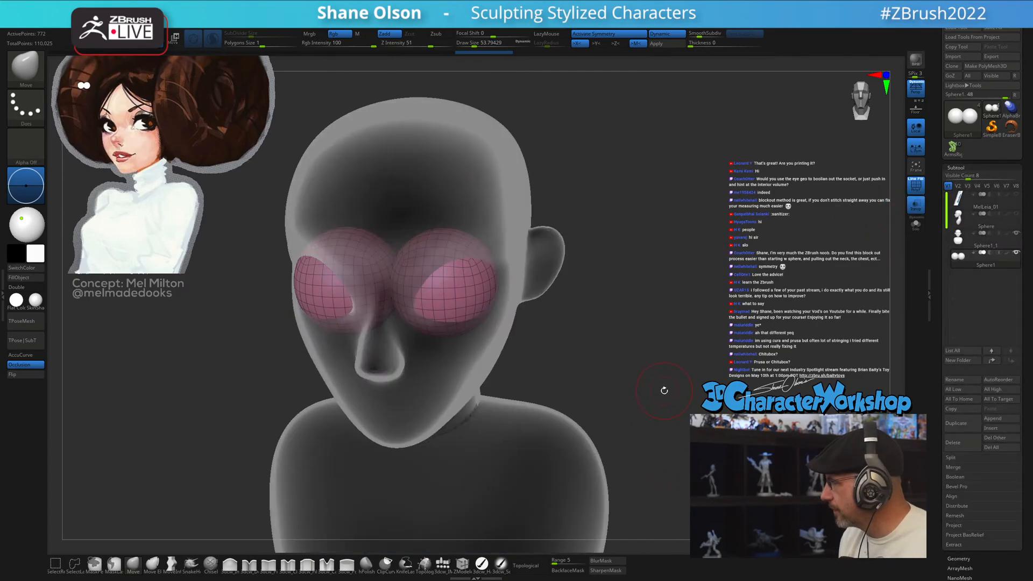
- Draw two curves along the upper lid line across the eyeball using the Topology brush at a draw size of about 22
click(424, 563)
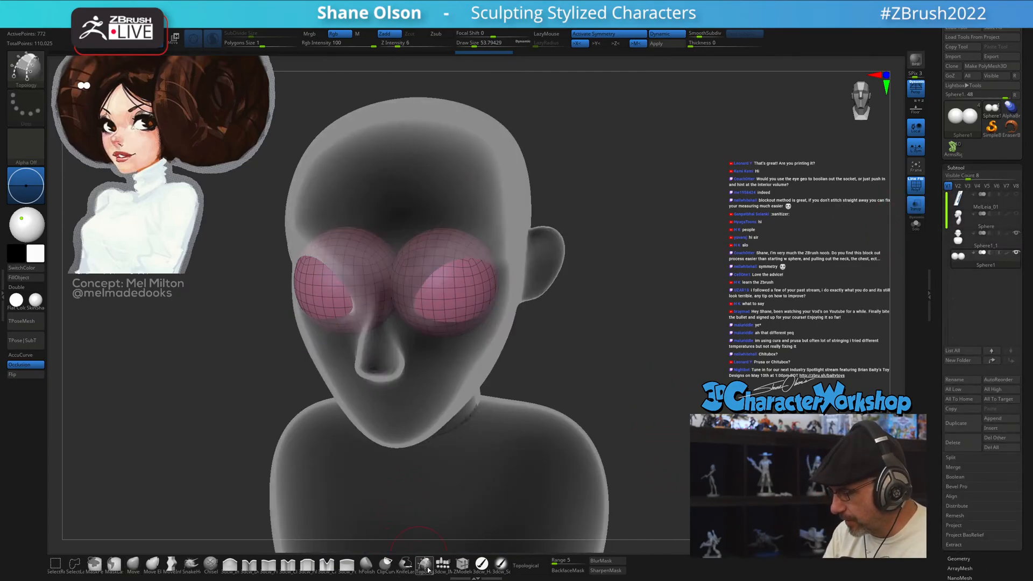
key(s)
mouse_move(608, 353)
mouse_down()
mouse_move(615, 330)
mouse_move(625, 355)
mouse_move(521, 384)
mouse_up()
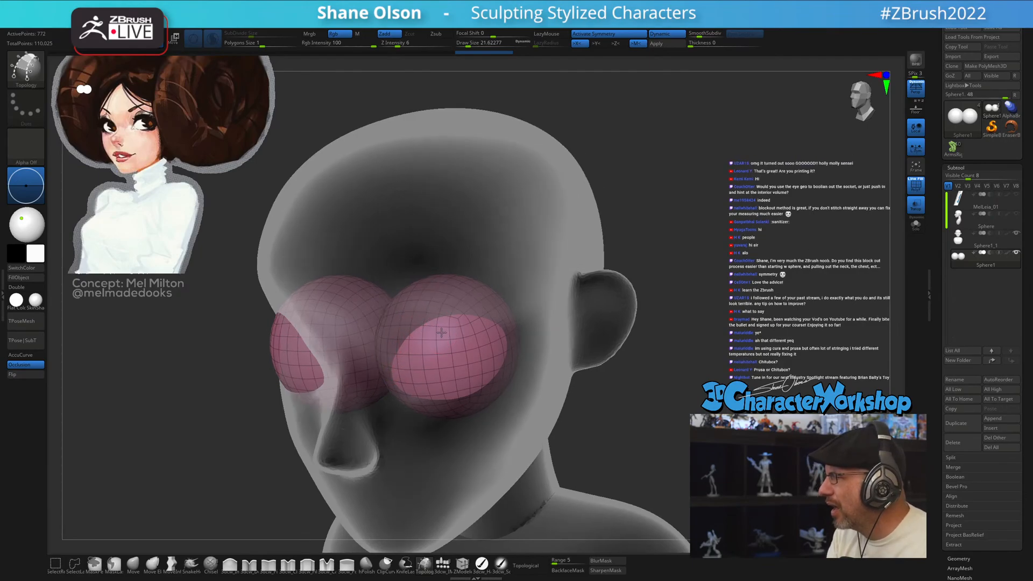
drag(432, 332, 425, 335)
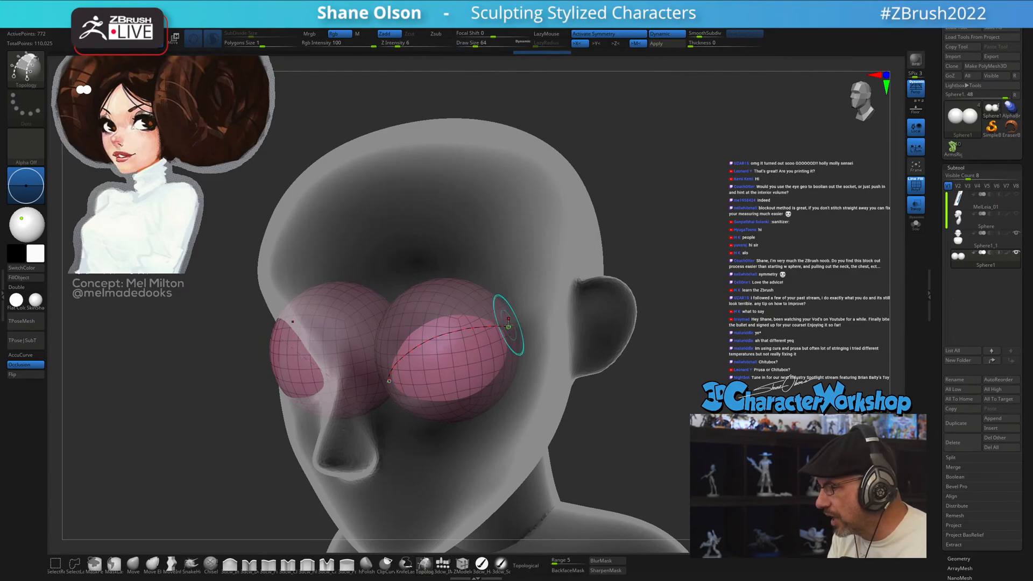
drag(657, 362, 617, 356)
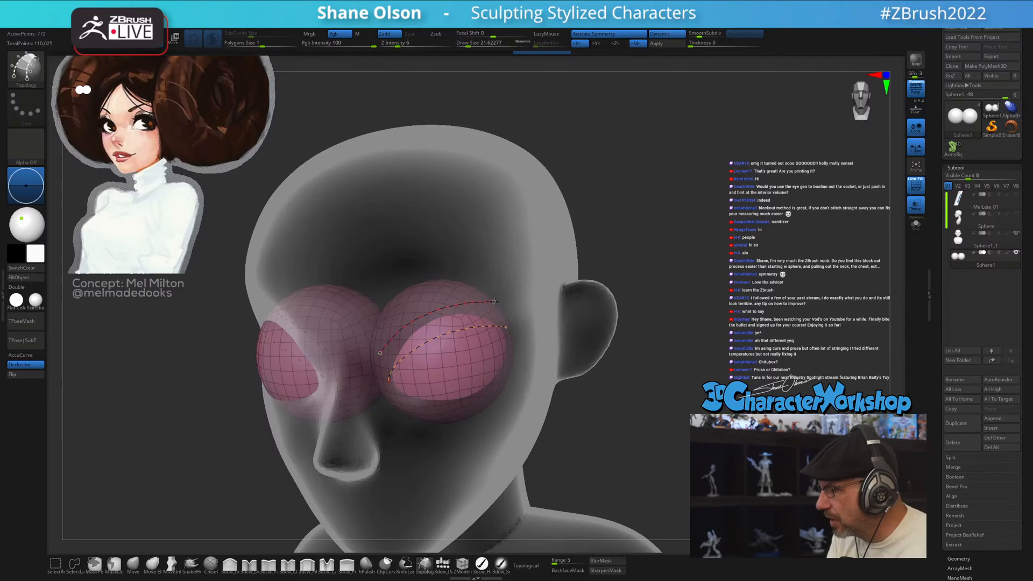
drag(484, 285, 480, 302)
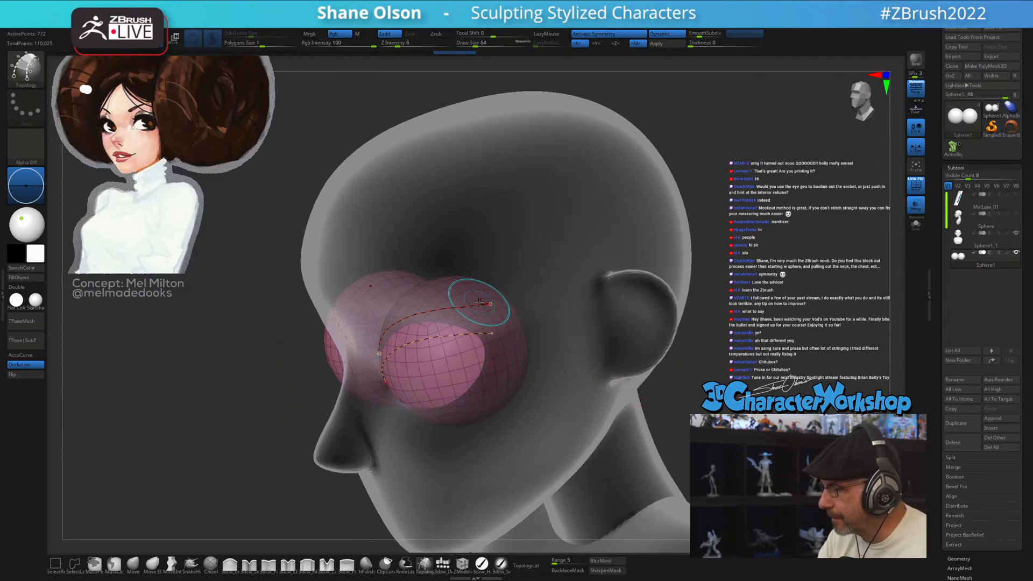
mouse_move(493, 347)
mouse_down()
mouse_move(473, 392)
mouse_move(483, 368)
mouse_up()
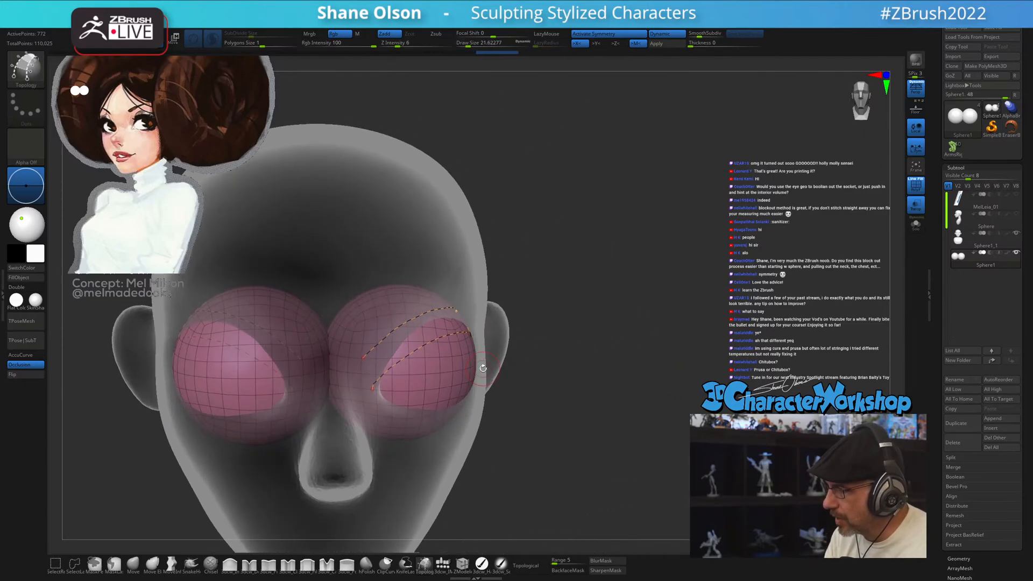
- Draw cross curves between the two upper lid curves to divide the strip into quads
drag(375, 384, 379, 396)
drag(468, 425, 434, 452)
drag(412, 301, 440, 380)
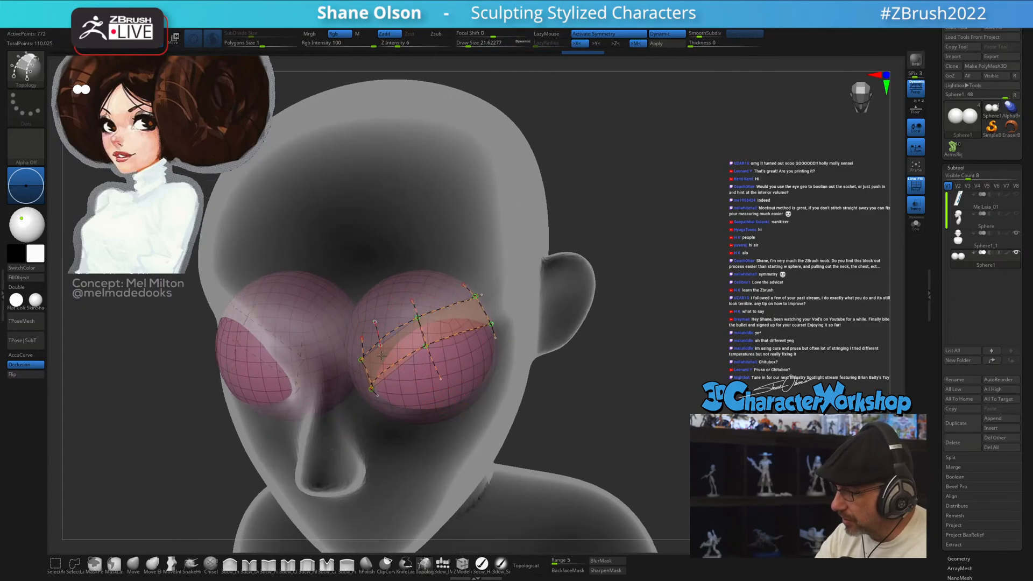
mouse_move(377, 322)
mouse_down()
mouse_move(399, 376)
mouse_move(420, 377)
mouse_up()
drag(434, 295, 459, 364)
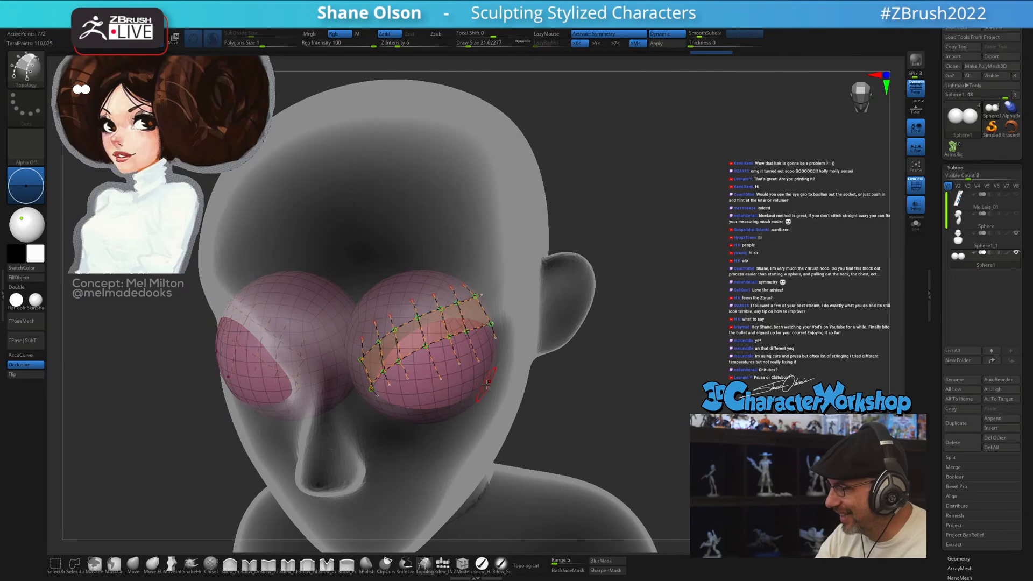
mouse_move(601, 415)
mouse_down()
mouse_move(628, 432)
mouse_move(629, 463)
mouse_move(655, 447)
mouse_move(644, 476)
mouse_up()
- Generate the upper eyelid mesh from the topology curves at draw size 1 and split its unmasked points into a separate subtool
key(s)
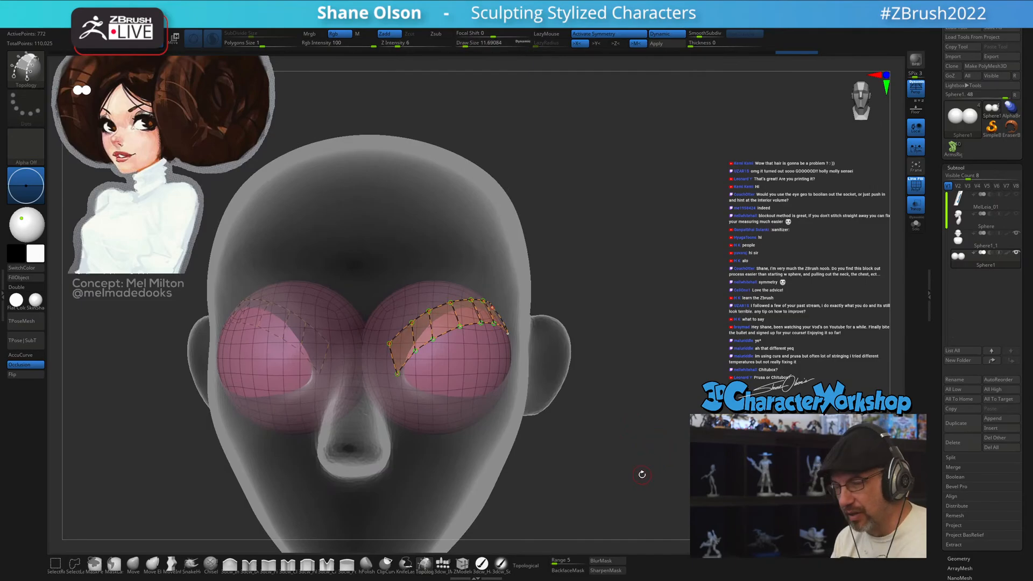
key(s)
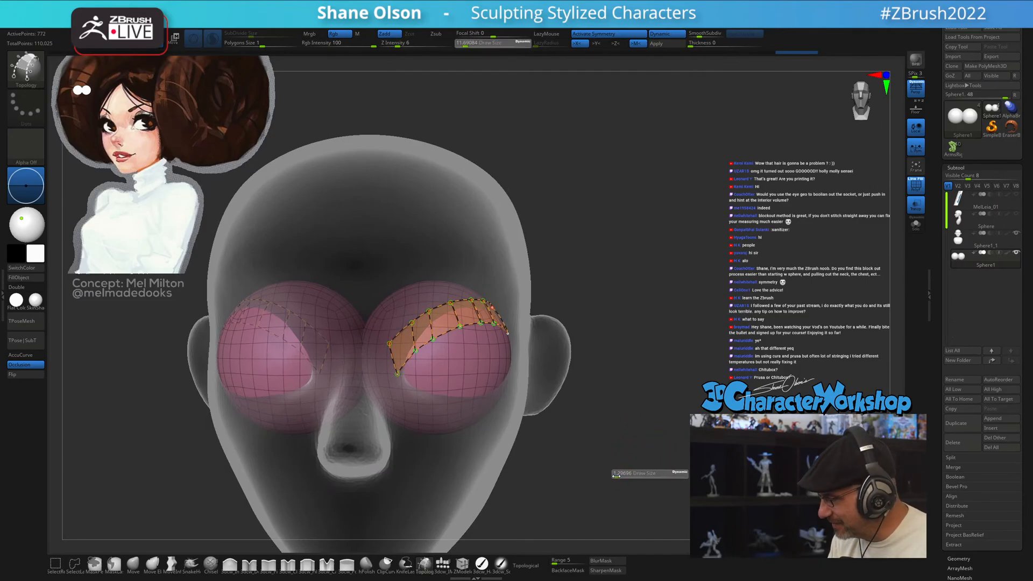
drag(613, 477, 612, 477)
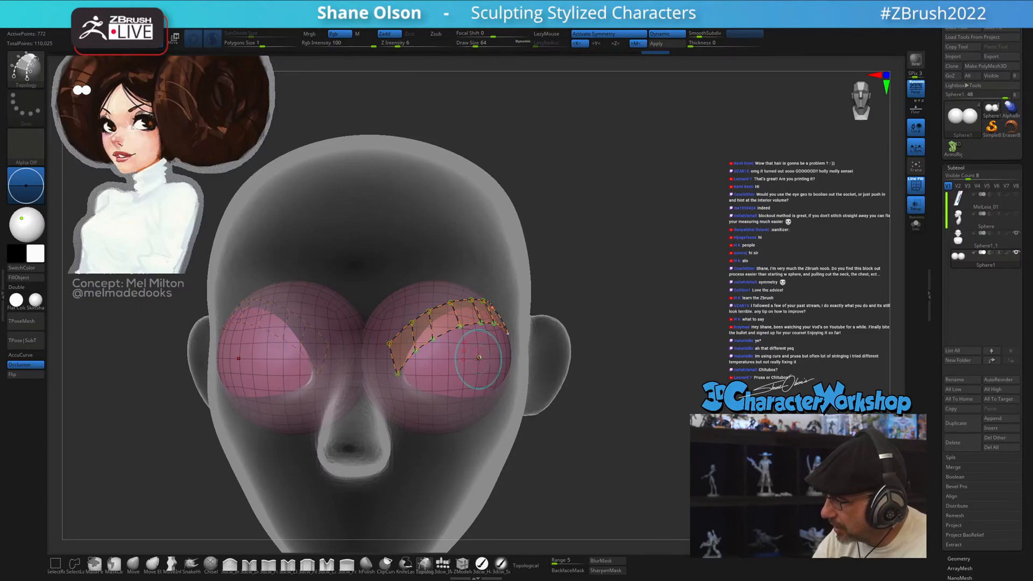
click(478, 355)
key(shift+q)
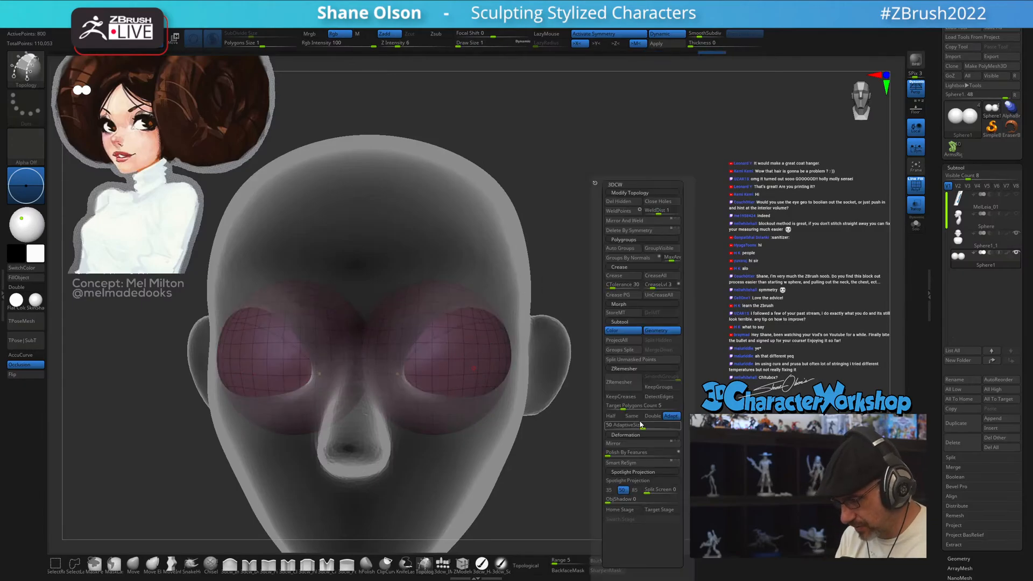
click(627, 358)
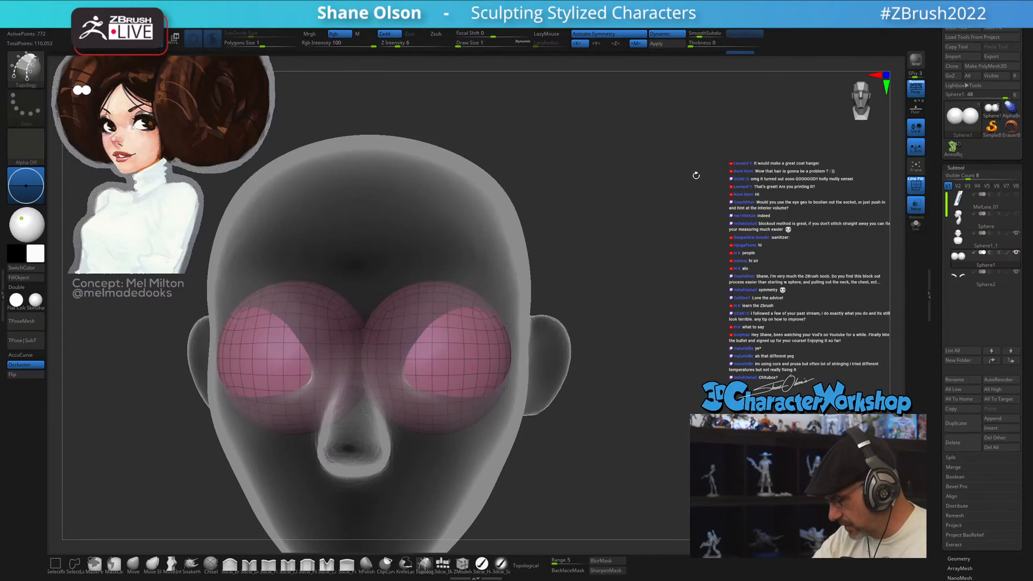
- Make the new upper eyelid strips the active subtool and turn off the transparency of the other subtools
key(shift+d)
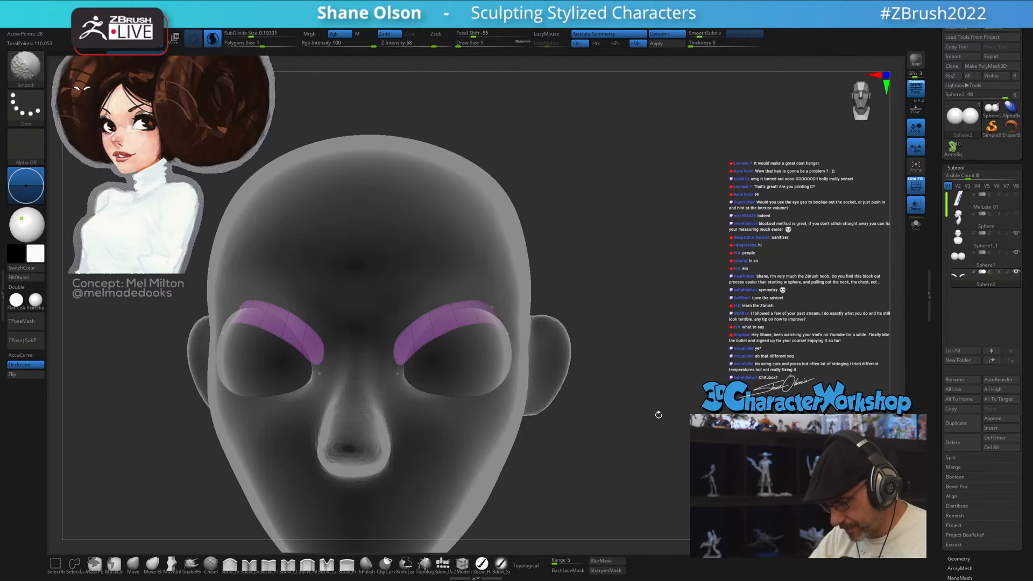
drag(655, 321, 735, 268)
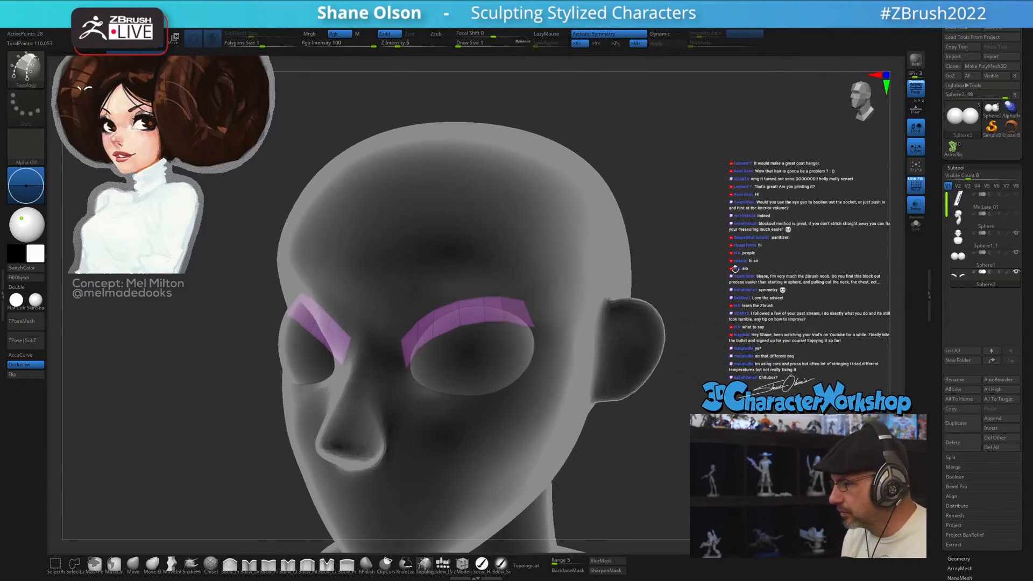
click(917, 212)
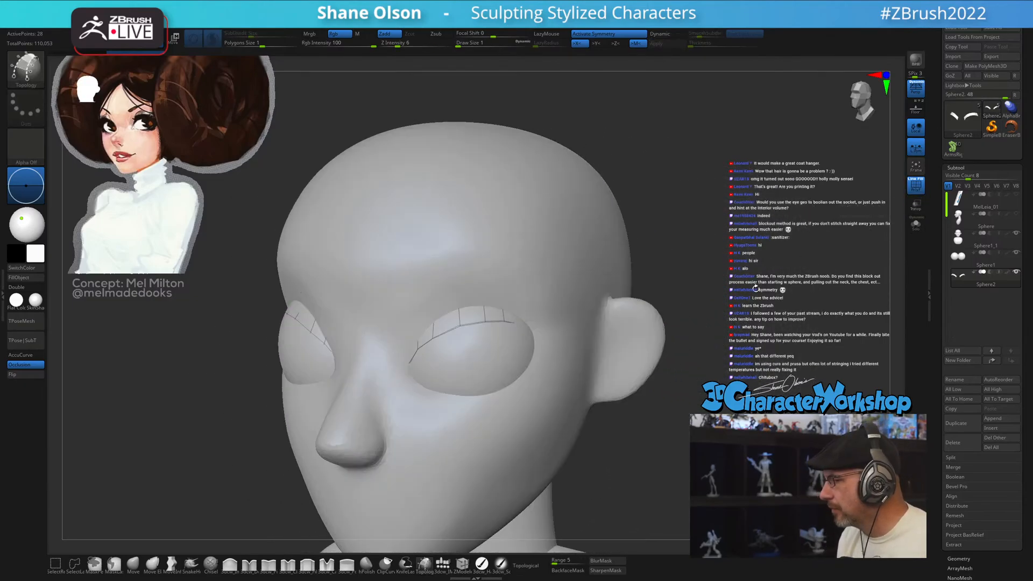
- Switch to the chameleon model, frame it in view with its wireframe hidden, and examine it from several angles
click(953, 147)
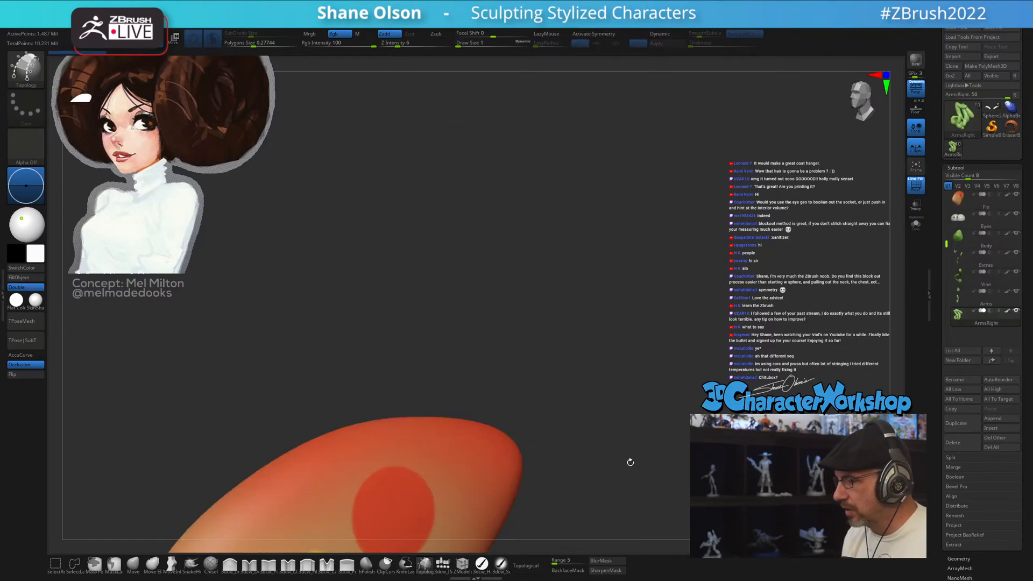
key(f)
drag(310, 318, 386, 341)
key(shift+f)
drag(436, 247, 369, 312)
drag(527, 491, 601, 423)
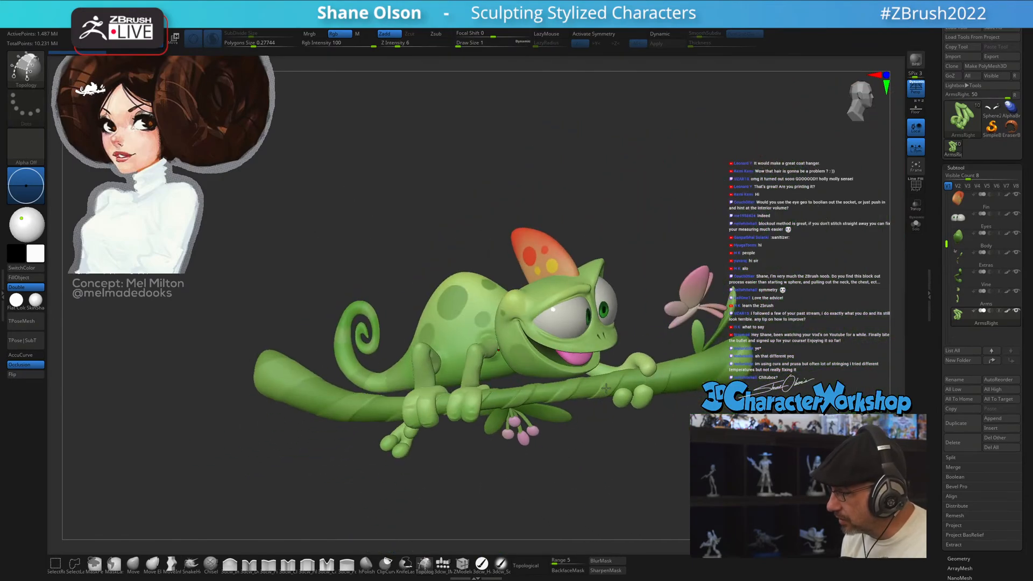
drag(607, 388, 400, 251)
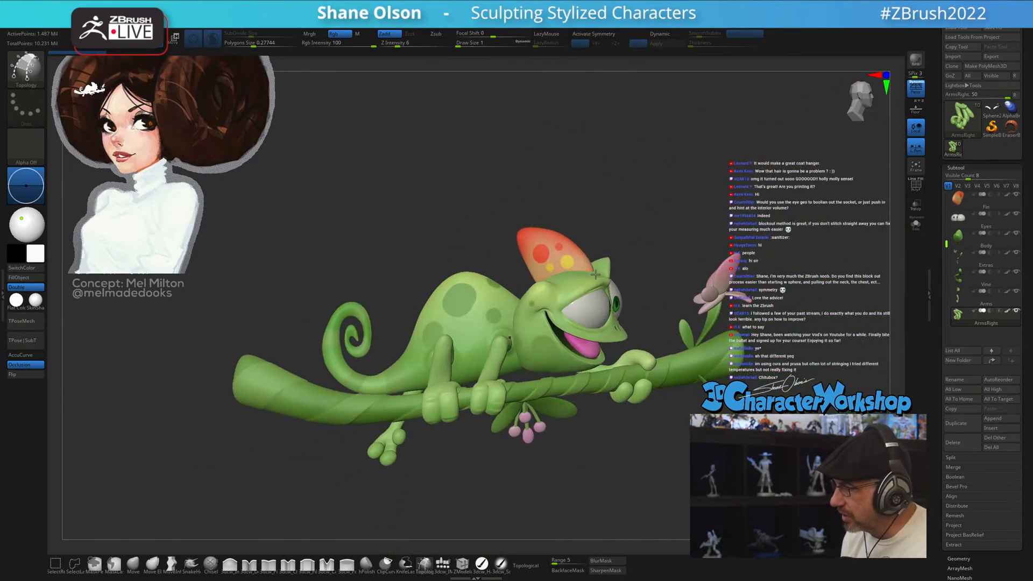
drag(596, 274, 636, 312)
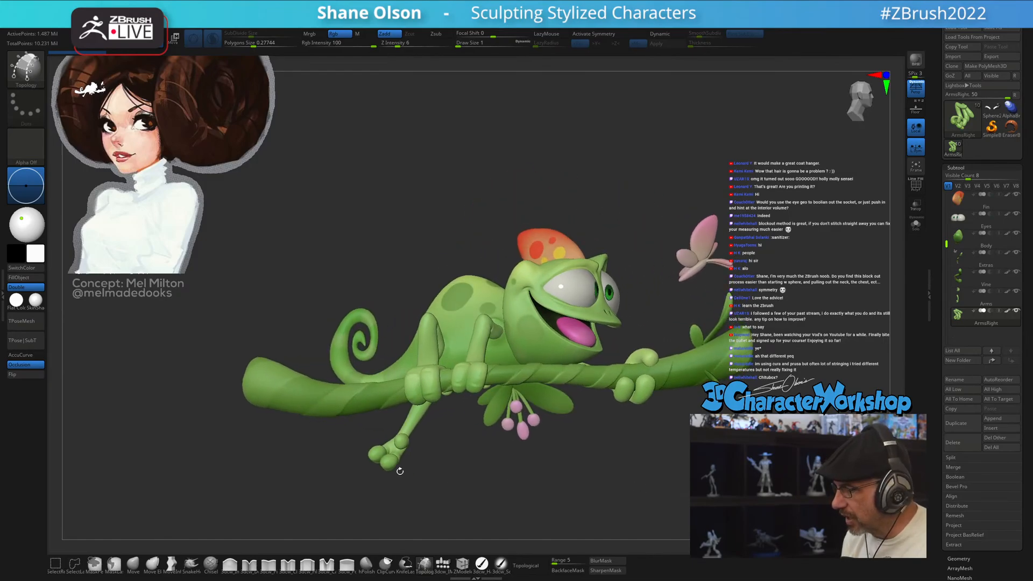
drag(474, 472, 679, 243)
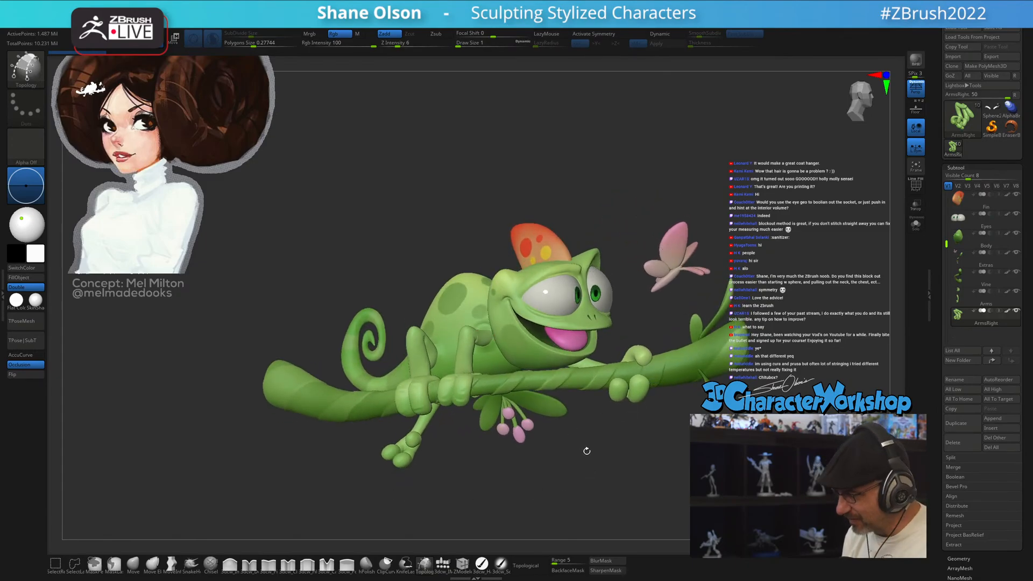
drag(852, 193, 775, 207)
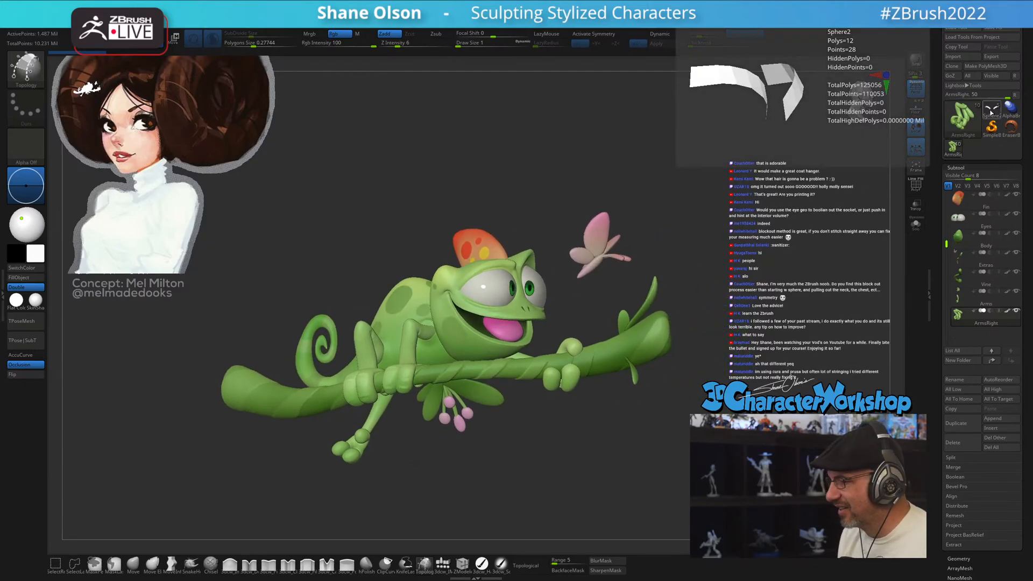
- Switch back to the bust model and examine the whole head and shoulders from several angles
click(992, 112)
drag(569, 405, 655, 371)
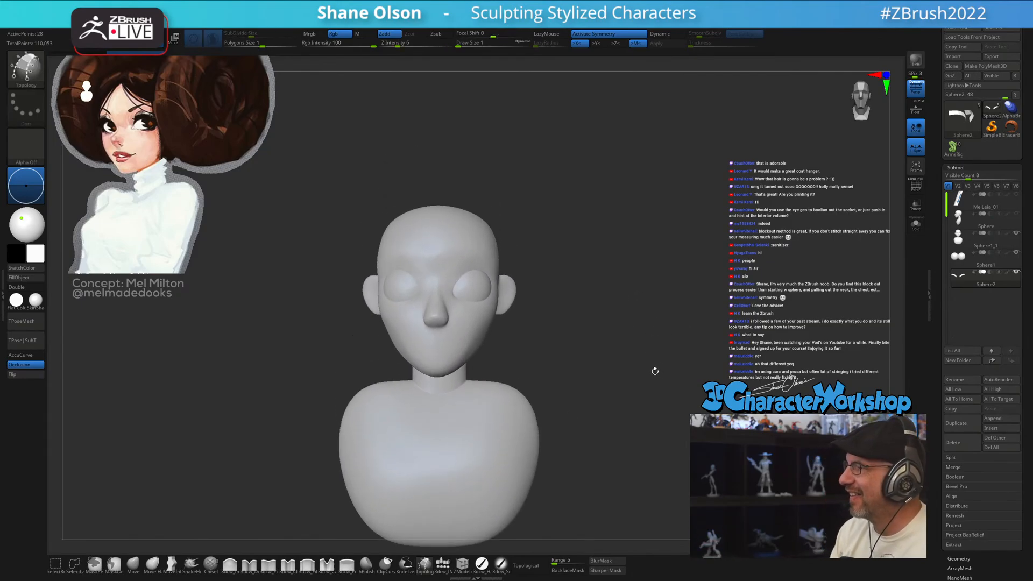
drag(553, 281, 602, 282)
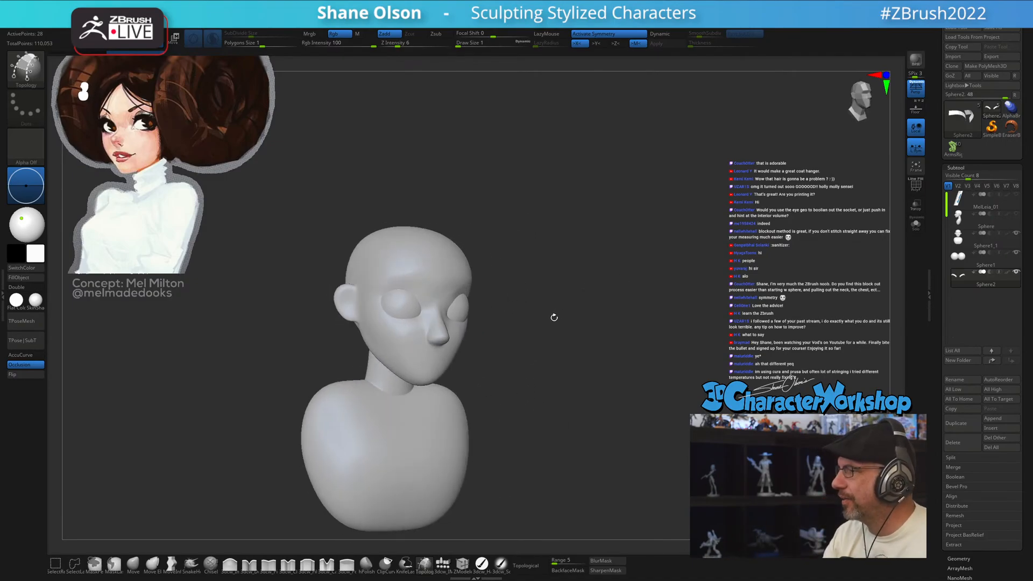
drag(553, 318, 582, 270)
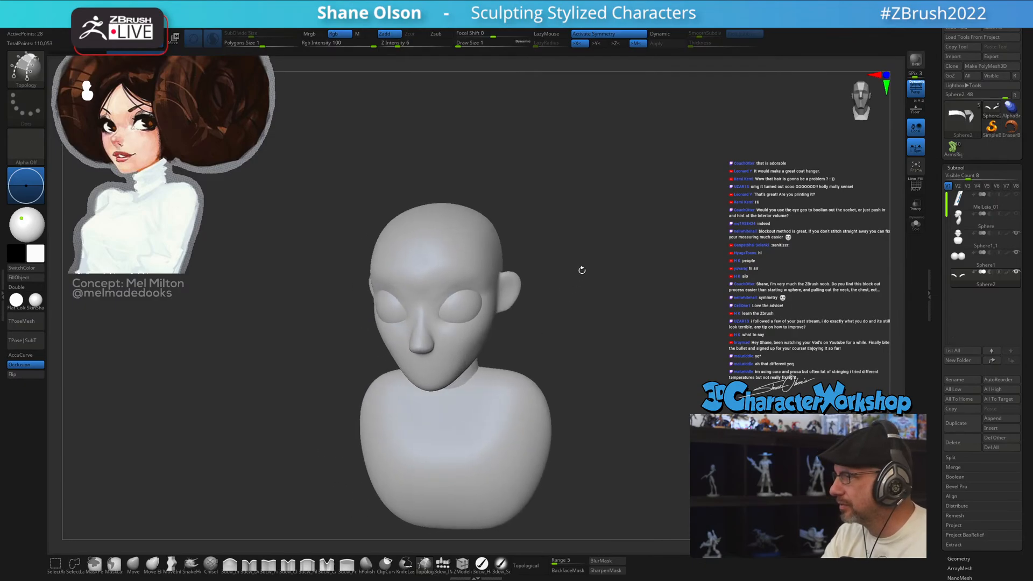
drag(575, 308, 586, 302)
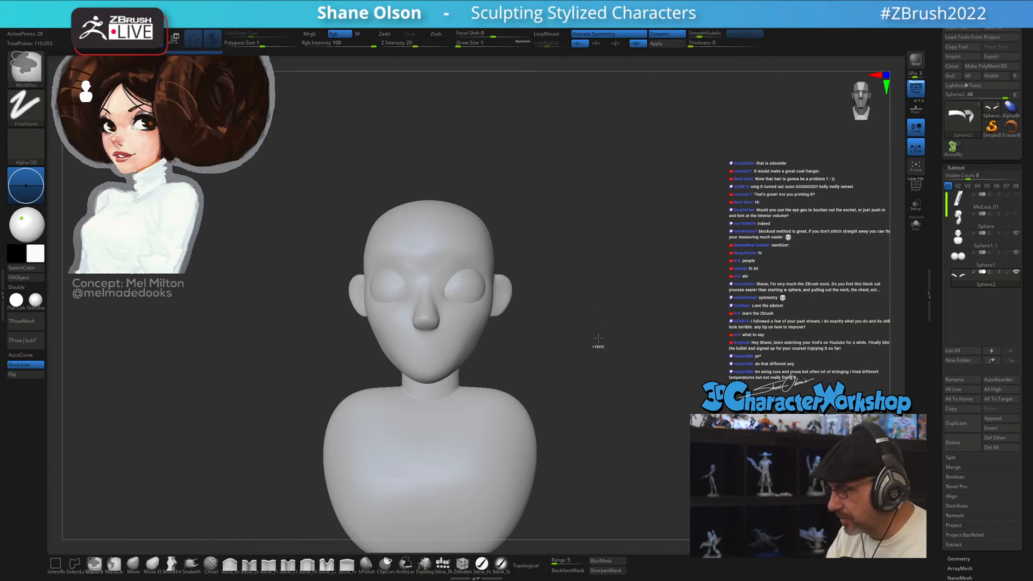
- Show the eyelid strips' wireframe and give them a dynamic thickness of 0.0086
click(133, 565)
key(shift+f)
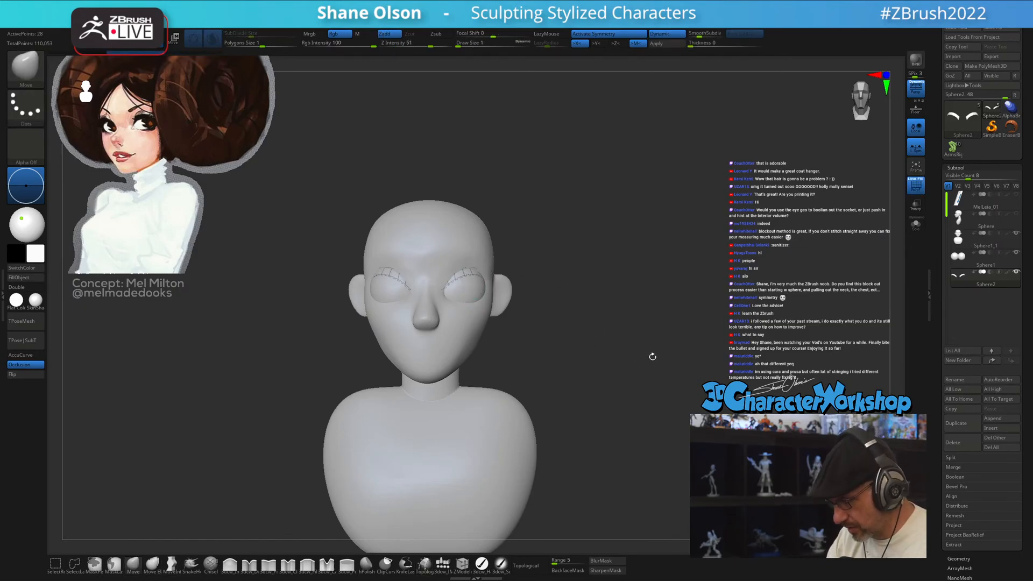
drag(651, 343, 647, 344)
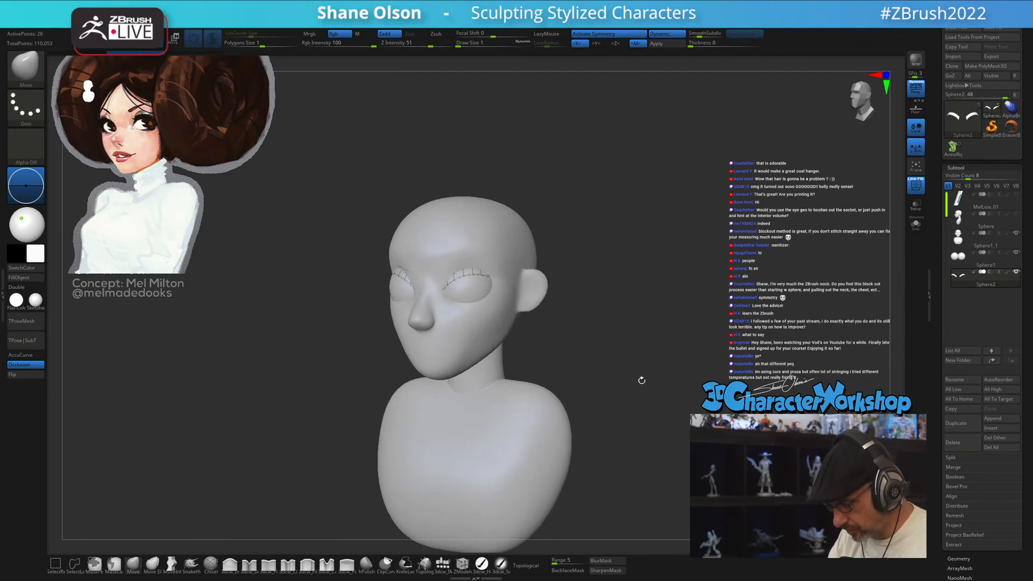
drag(694, 44, 704, 45)
alt+drag(630, 183, 611, 284)
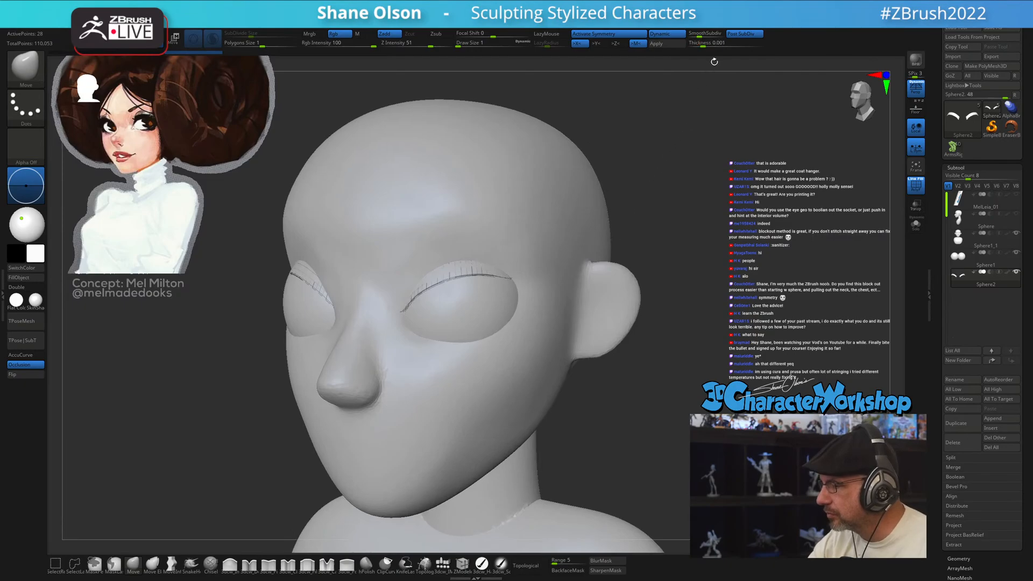
drag(703, 45, 722, 40)
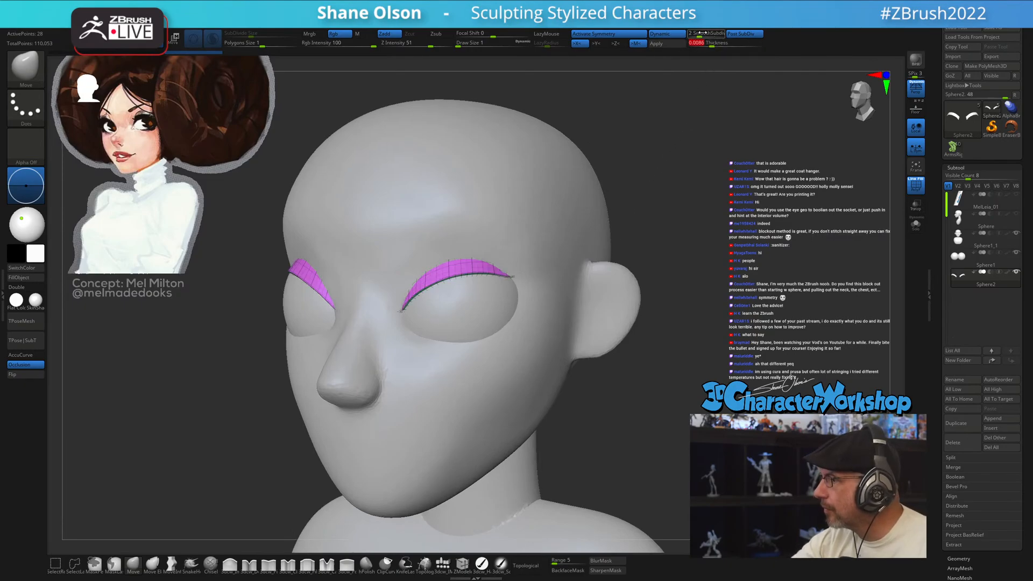
- Set the eyelids' smooth subdivision level to 4 and hide their wireframe
click(703, 34)
click(708, 33)
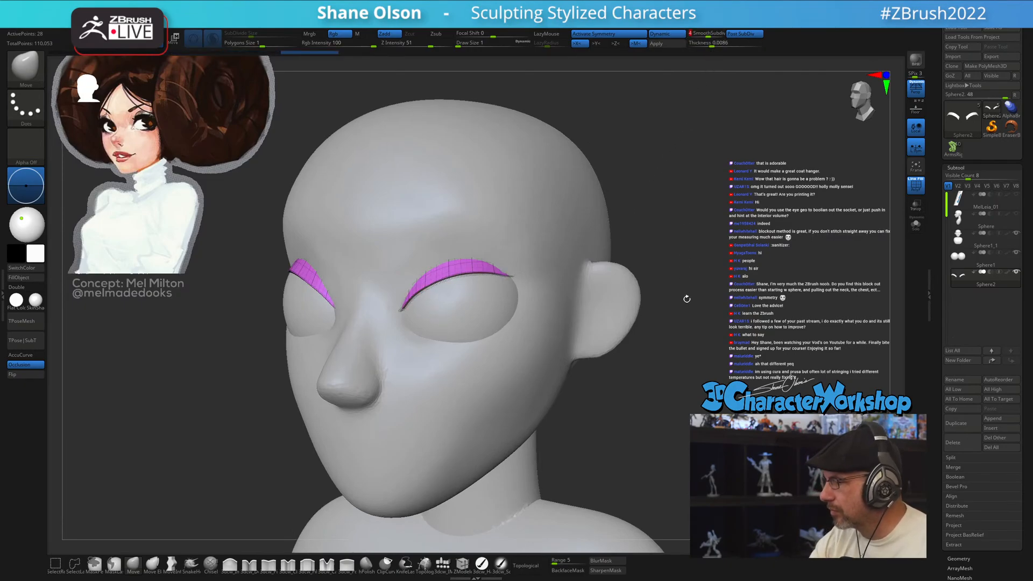
drag(706, 228, 723, 231)
key(3)
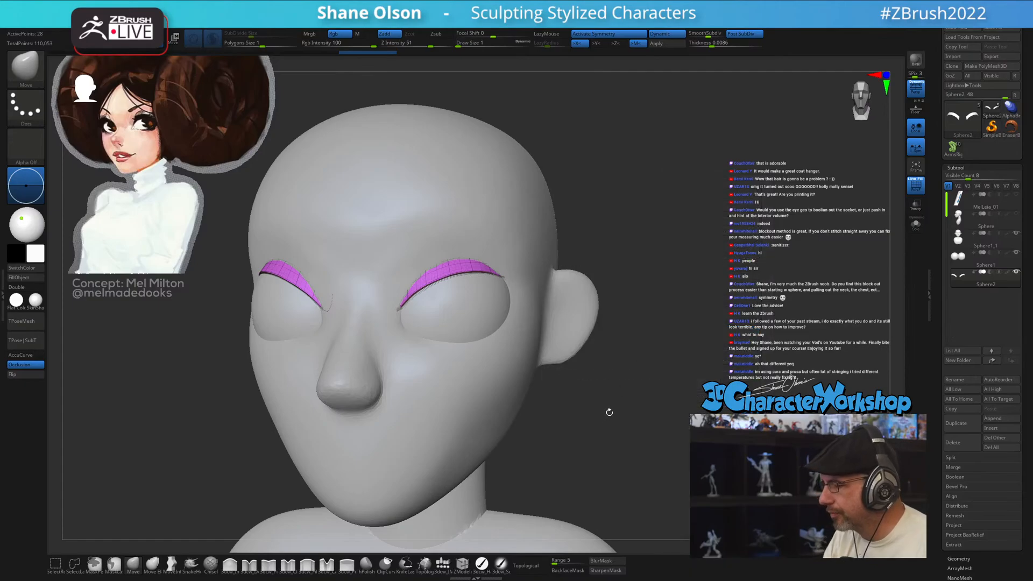
key(shift+f)
mouse_move(615, 406)
mouse_down()
mouse_move(611, 392)
mouse_move(627, 438)
mouse_move(618, 401)
mouse_up()
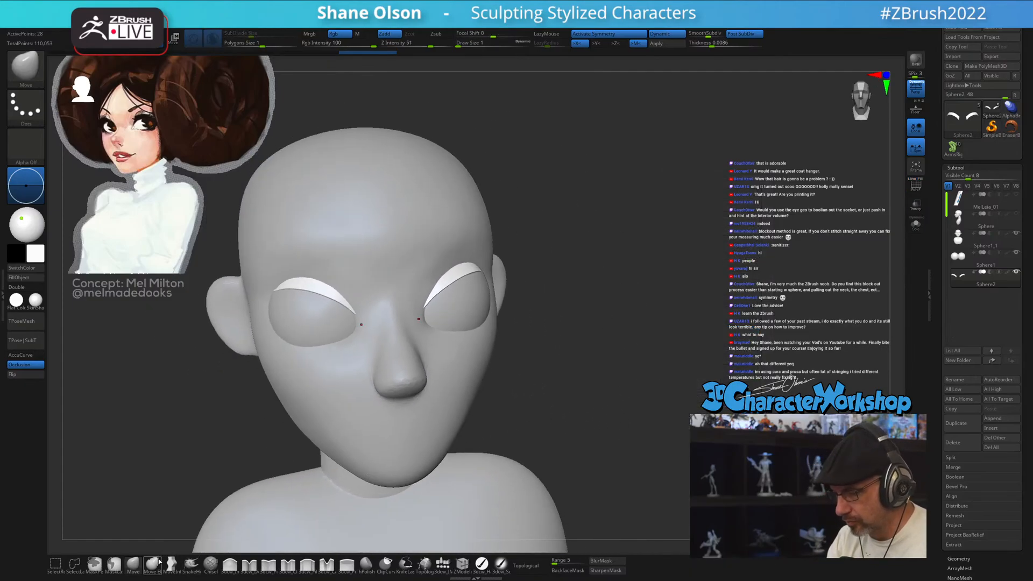
- Reshape the outer ends of the upper eyelids around the eyeballs with the Move brush at draw sizes of about 62 to 68
click(134, 563)
key(s)
mouse_move(590, 304)
mouse_down()
mouse_move(612, 304)
mouse_move(517, 269)
mouse_up()
drag(522, 267, 524, 290)
key(bracketleft)
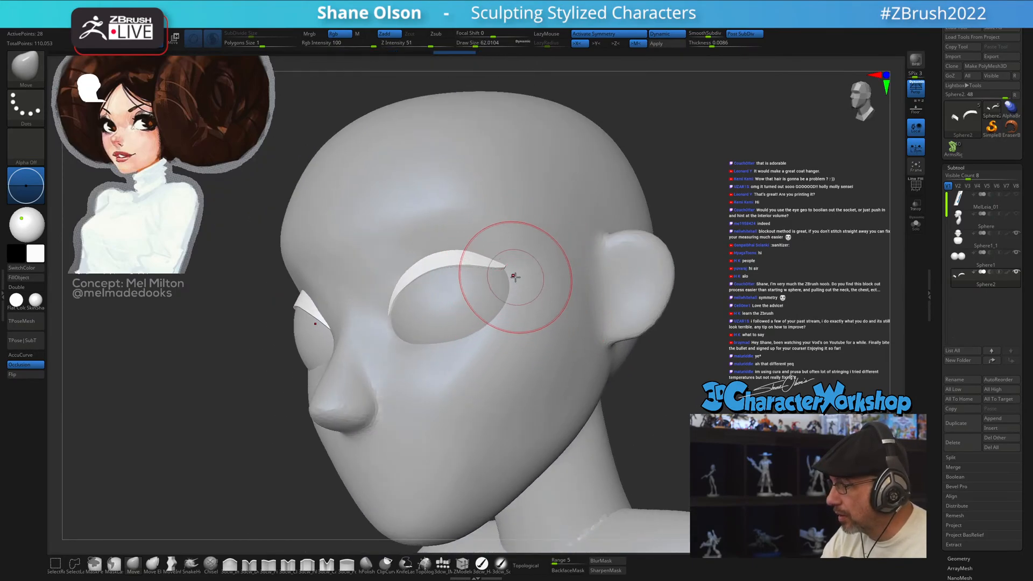
mouse_move(534, 268)
right_down()
mouse_move(497, 251)
mouse_move(520, 274)
mouse_move(543, 240)
mouse_move(544, 282)
mouse_move(448, 263)
mouse_move(465, 285)
right_up()
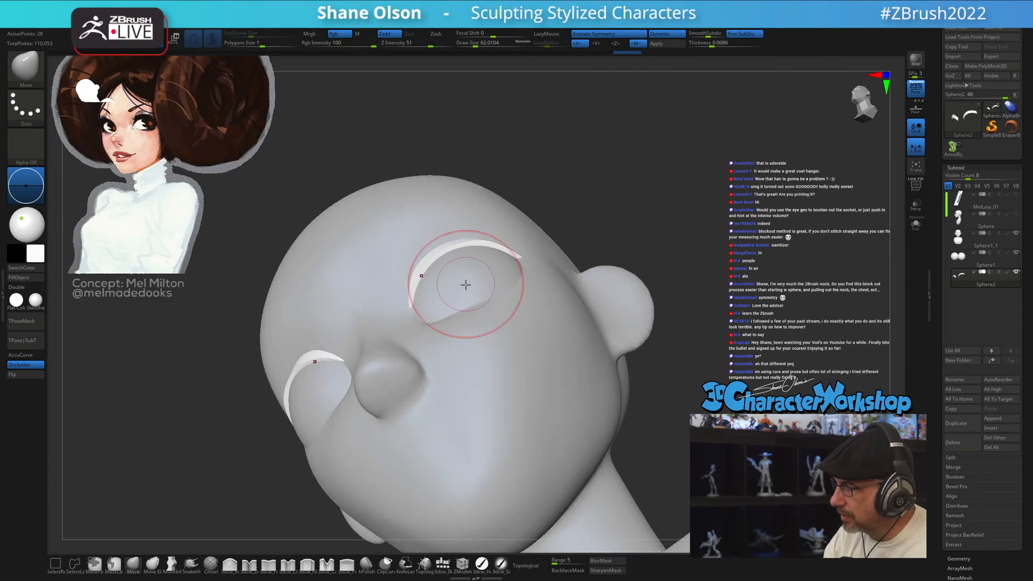
mouse_move(422, 314)
right_down()
mouse_move(443, 304)
mouse_move(414, 315)
mouse_move(422, 274)
mouse_move(469, 303)
mouse_move(473, 291)
mouse_move(485, 380)
mouse_move(506, 318)
mouse_move(484, 334)
mouse_move(500, 323)
mouse_move(547, 329)
mouse_move(574, 279)
right_up()
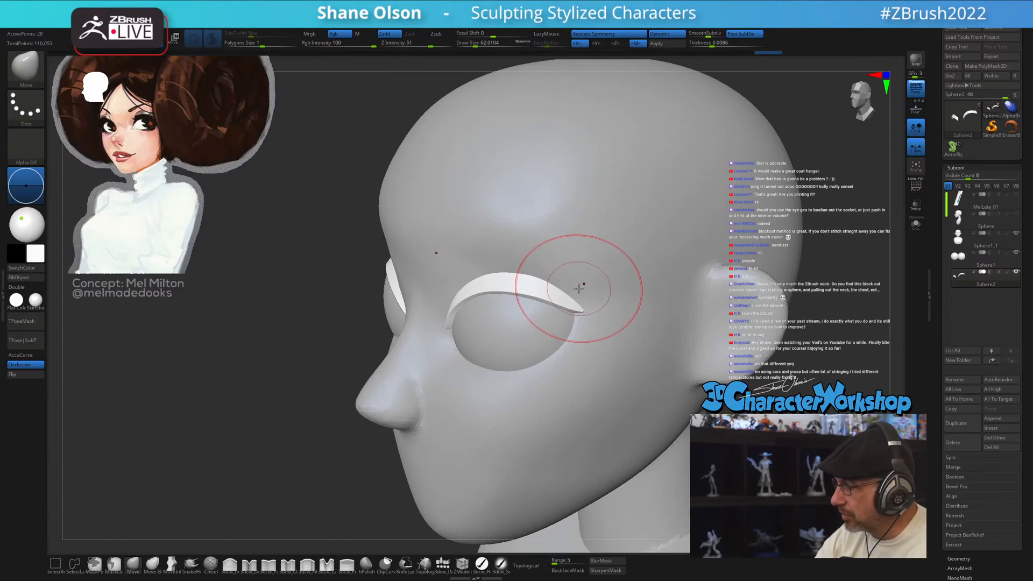
mouse_move(595, 323)
right_down()
mouse_move(596, 310)
mouse_move(593, 364)
right_up()
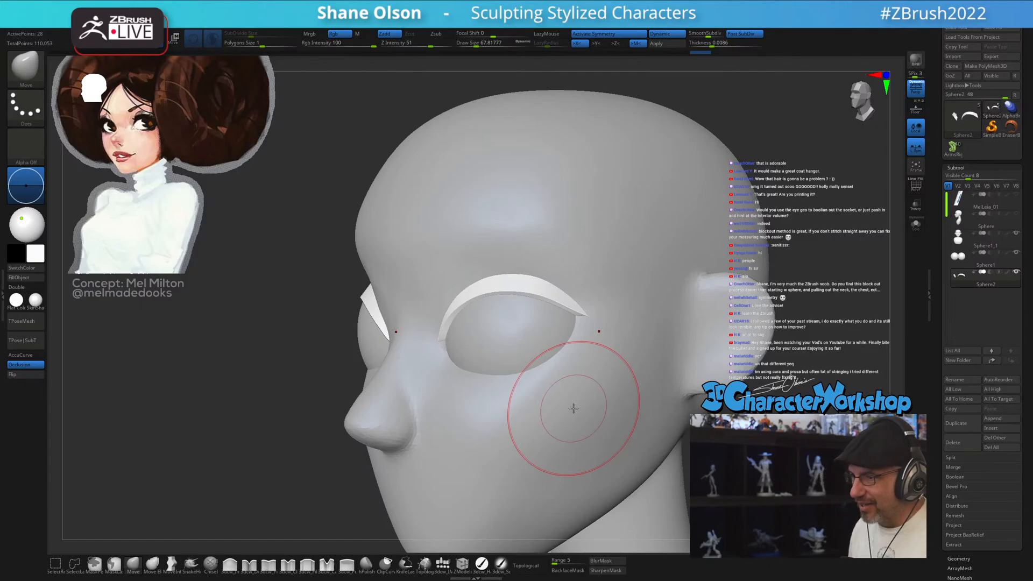
mouse_move(574, 408)
right_down()
mouse_move(551, 365)
mouse_move(560, 376)
mouse_move(477, 318)
mouse_move(450, 351)
mouse_move(516, 361)
mouse_move(501, 371)
right_up()
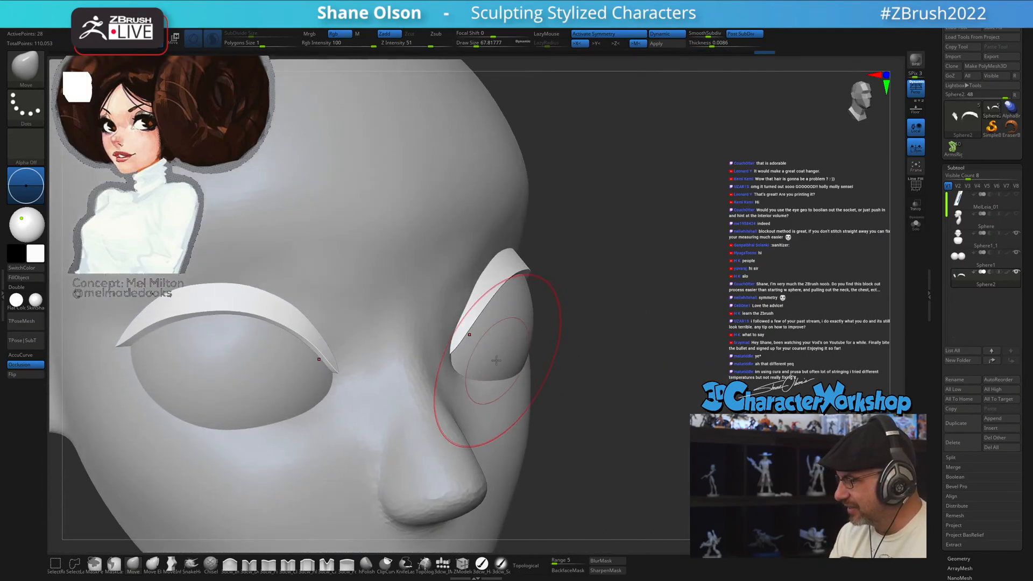
- Adjust the inner corners of the upper eyelids against the eyeballs with the Move brush at a draw size of about 44
key(s)
drag(494, 358, 460, 335)
key(s)
drag(468, 345, 468, 343)
right_drag(496, 337, 489, 341)
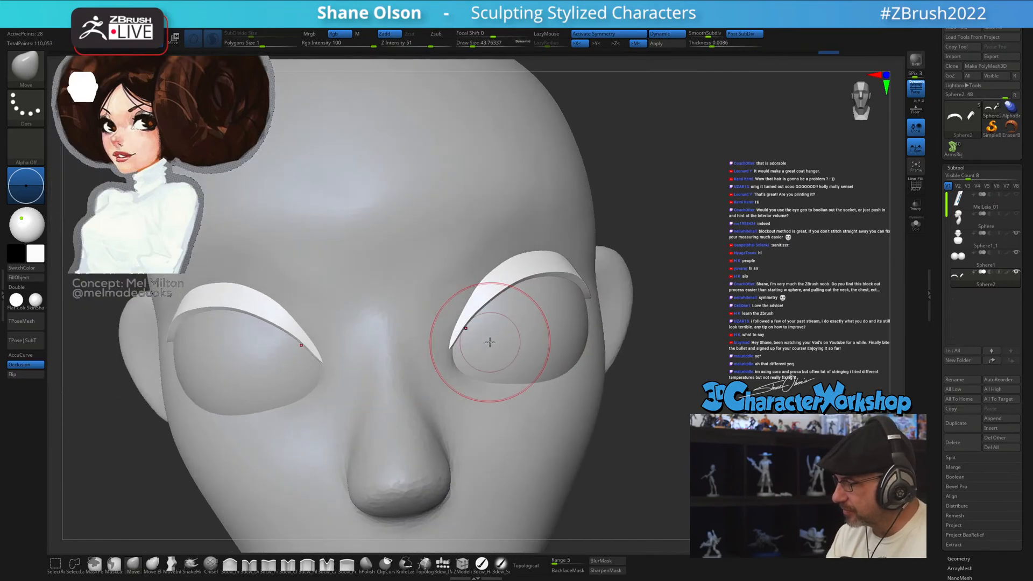
- Make the head the active subtool and move the eye socket surface to fit the eyelids, reducing the draw size from about 41 to 33
alt+click(485, 394)
right_drag(484, 392, 498, 327)
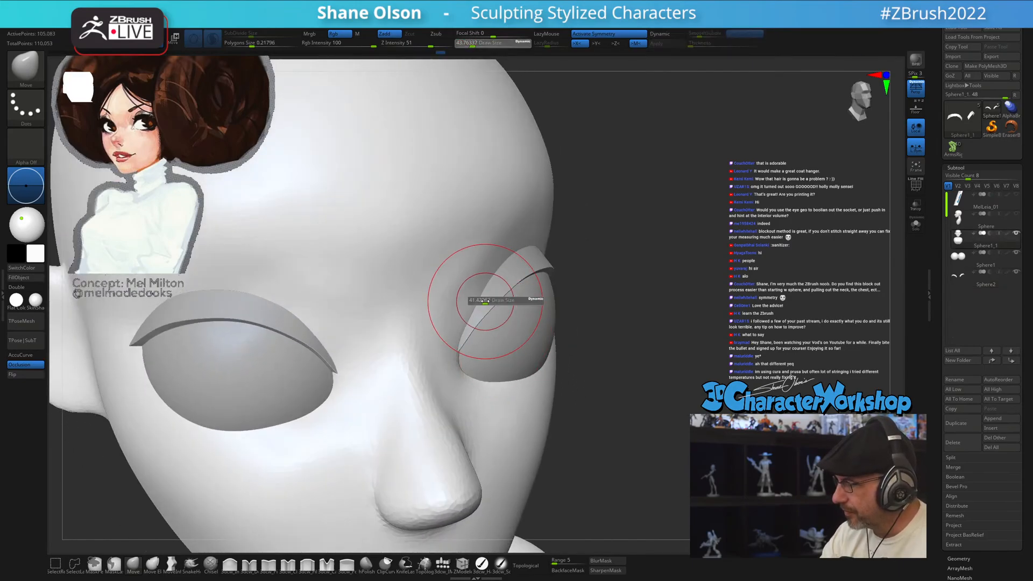
drag(485, 301, 485, 301)
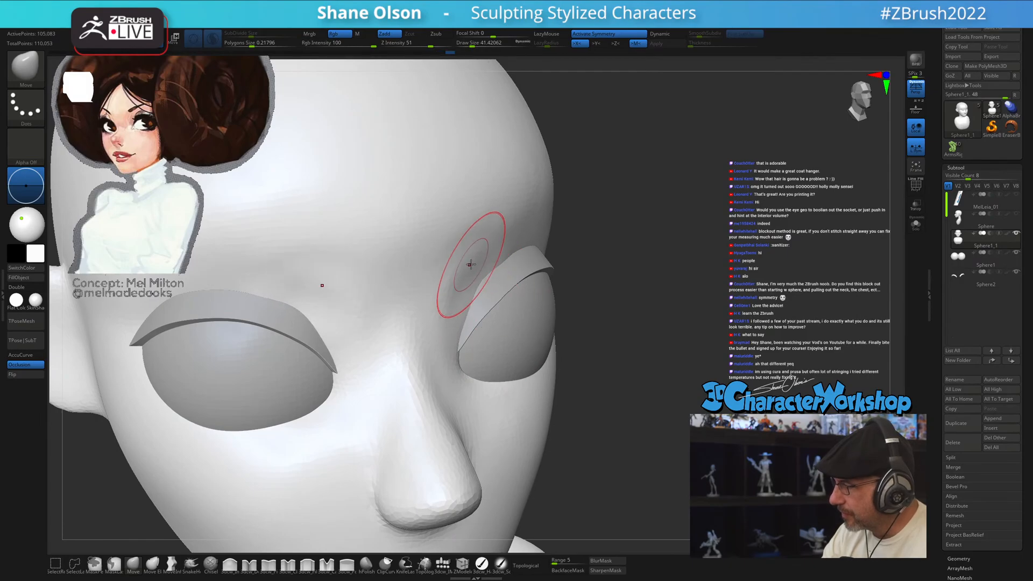
right_drag(492, 249, 473, 315)
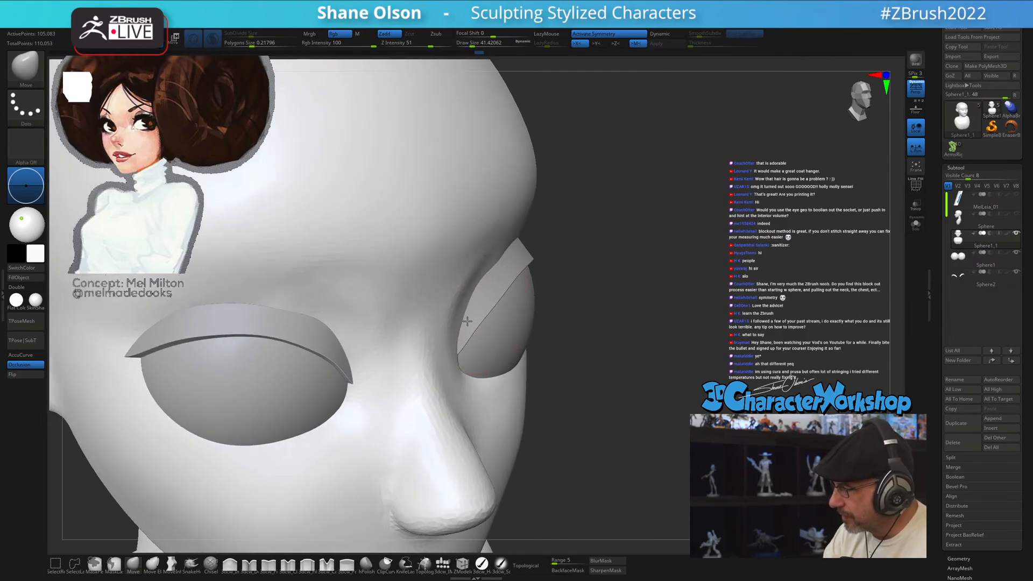
drag(499, 286, 499, 285)
shift+right_drag(499, 289, 463, 311)
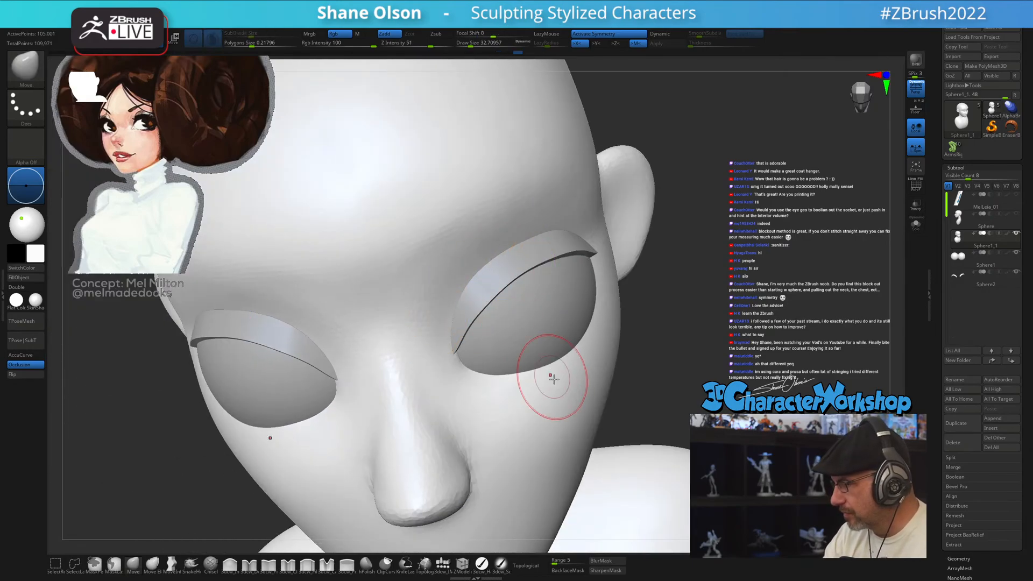
mouse_move(549, 377)
right_down()
mouse_move(641, 332)
mouse_move(624, 364)
mouse_move(538, 404)
right_up()
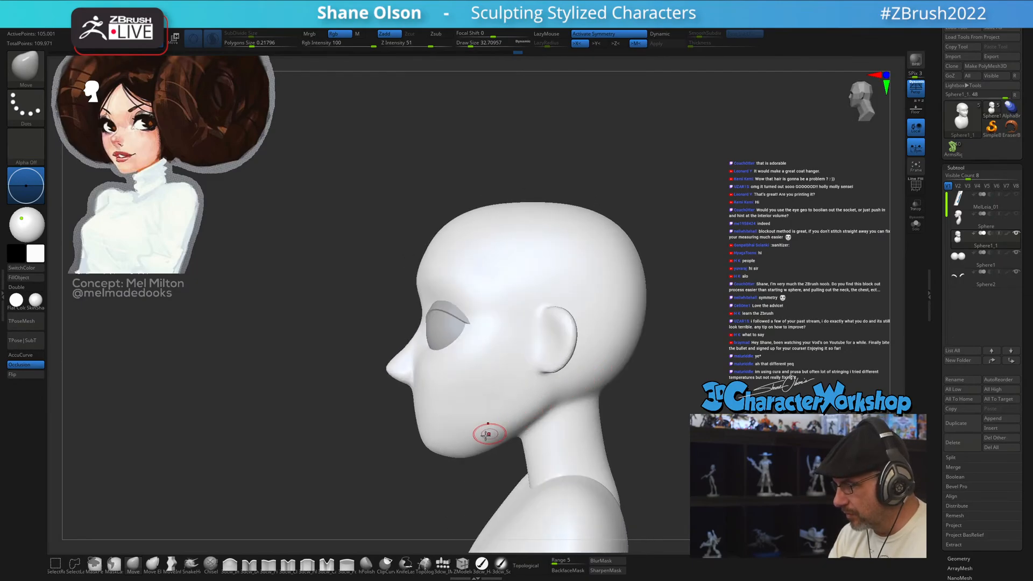
right_drag(442, 470, 644, 388)
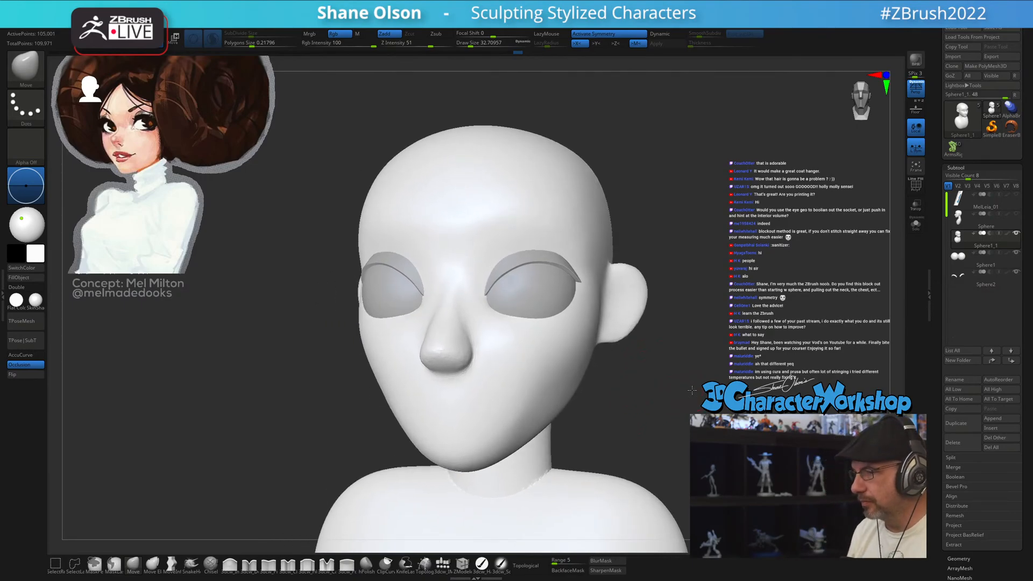
alt+right_drag(692, 390, 669, 410)
- Reshape and smooth the sides of the nose bridge between the eyes, using the Move brush at a draw size of about 59
key(s)
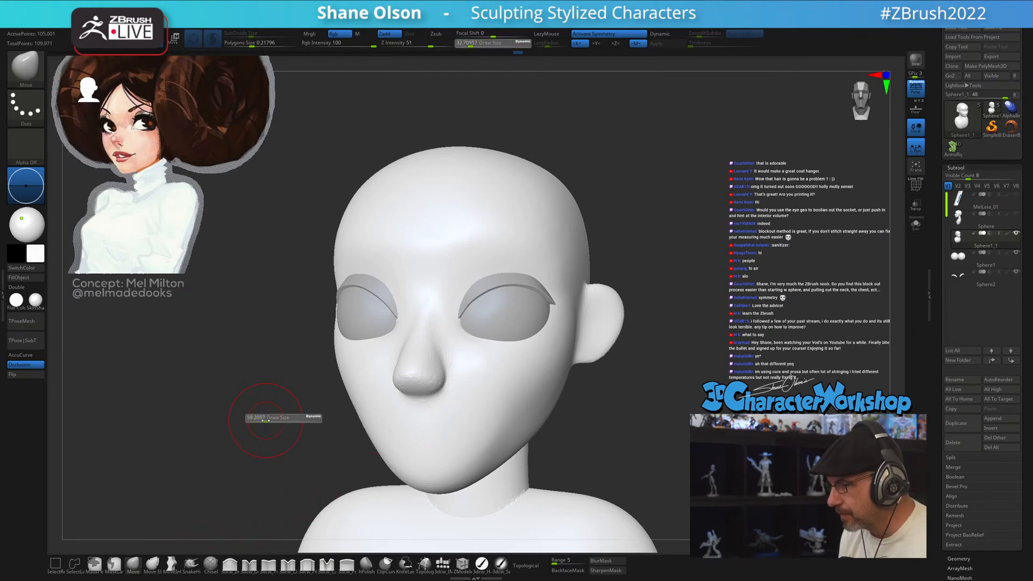
drag(262, 418, 266, 420)
right_drag(450, 350, 461, 364)
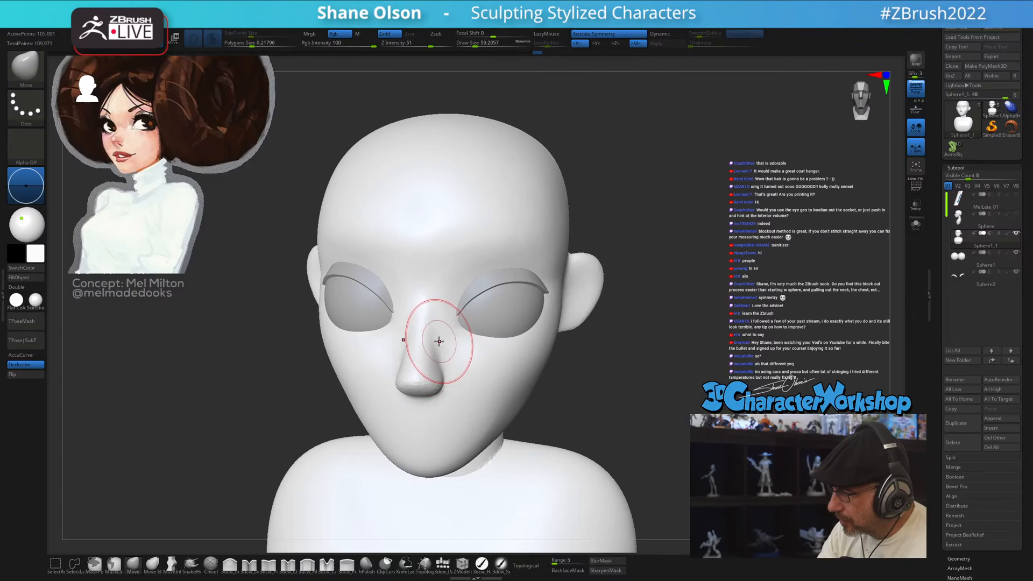
mouse_move(422, 342)
shift+mouse_down()
mouse_move(455, 342)
mouse_move(430, 361)
mouse_move(460, 366)
shift+mouse_up()
- Fill and soften the surface beside the nose with the 3dcw_Fill brush at a draw size of about 37
click(346, 564)
key(s)
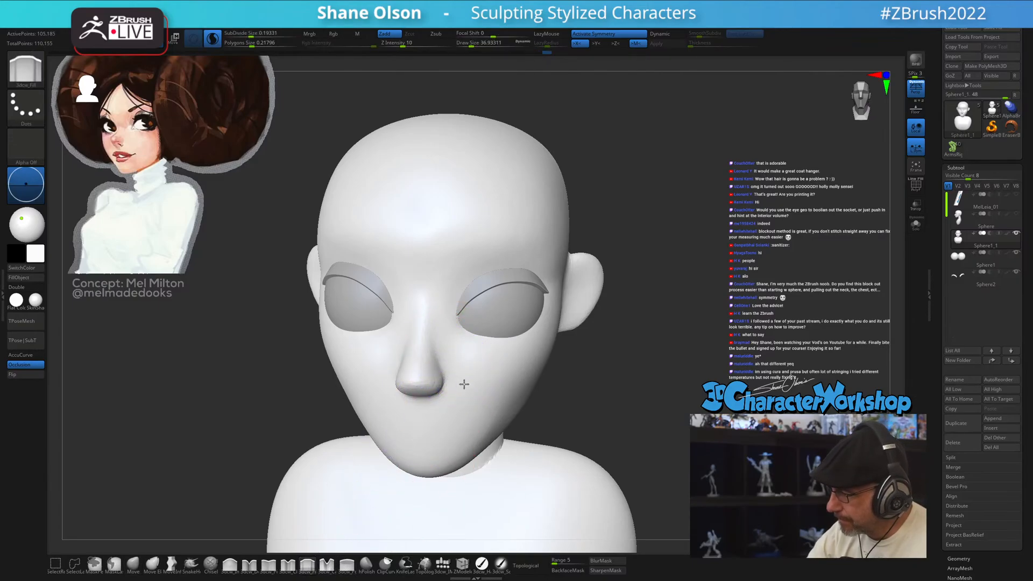
mouse_move(647, 406)
right_down()
mouse_move(603, 404)
mouse_move(613, 398)
mouse_move(581, 387)
right_up()
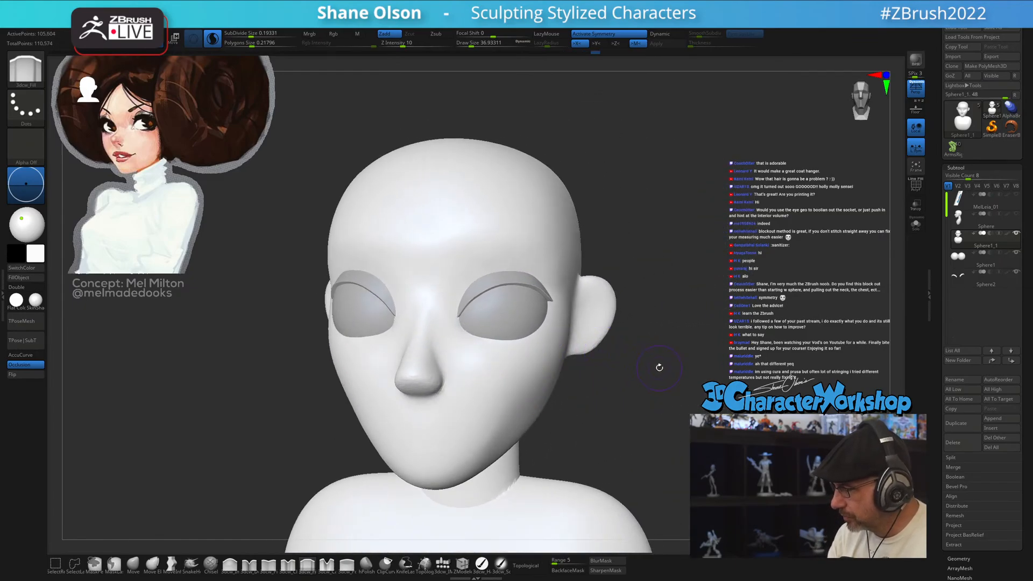
right_drag(659, 367, 650, 384)
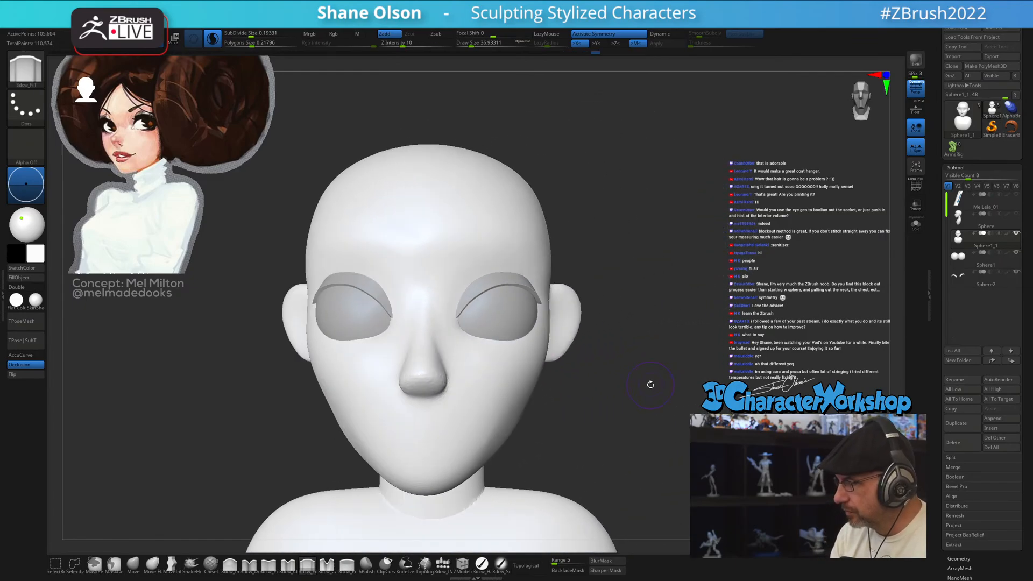
- Switch to the 3dcw_Pinch brush and try a stroke along the brow at a draw size of about 25
click(286, 564)
alt+right_drag(450, 403, 439, 439)
key(s)
drag(658, 315, 656, 315)
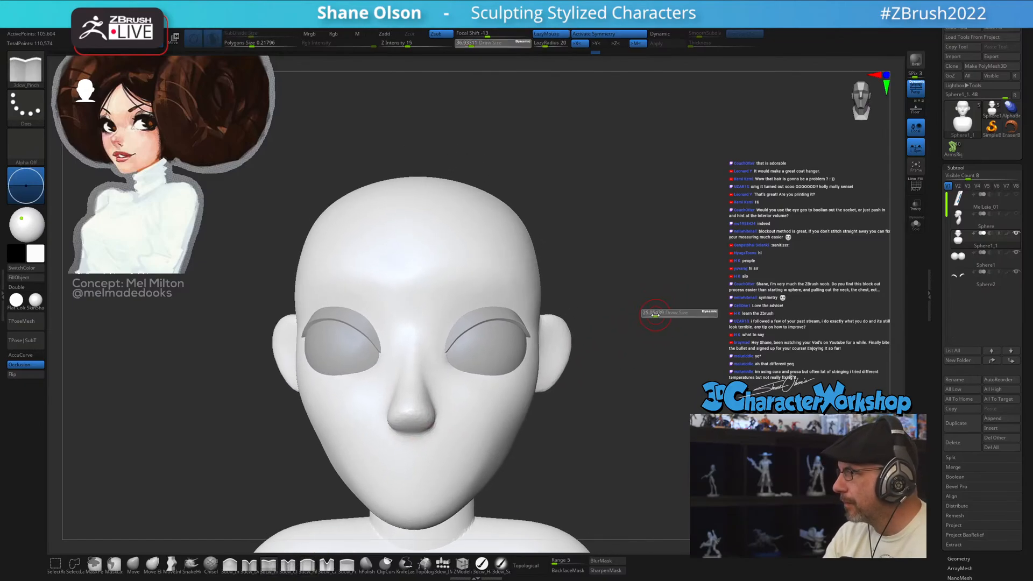
ctrl+right_drag(656, 314, 648, 325)
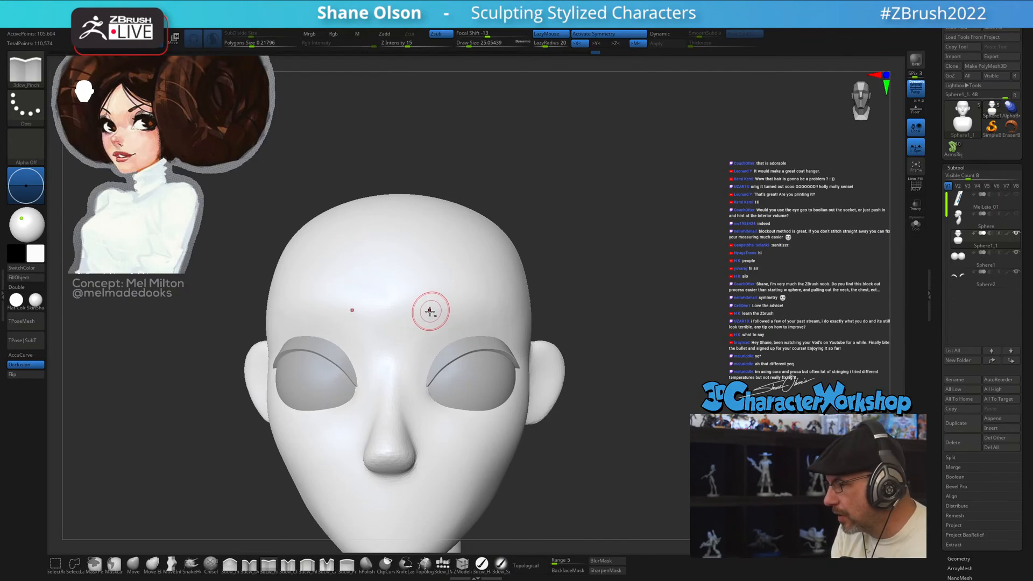
drag(430, 311, 491, 296)
drag(589, 330, 595, 322)
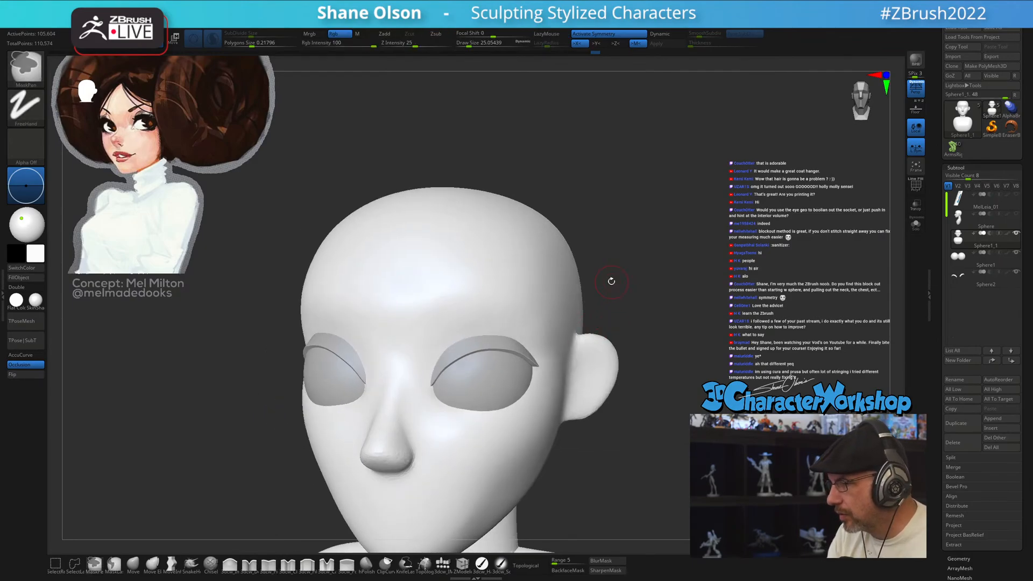
- Set the pinch brush's Z Intensity to 8 and shape the brow ridges above the eyes at a draw size of about 41
text(8)
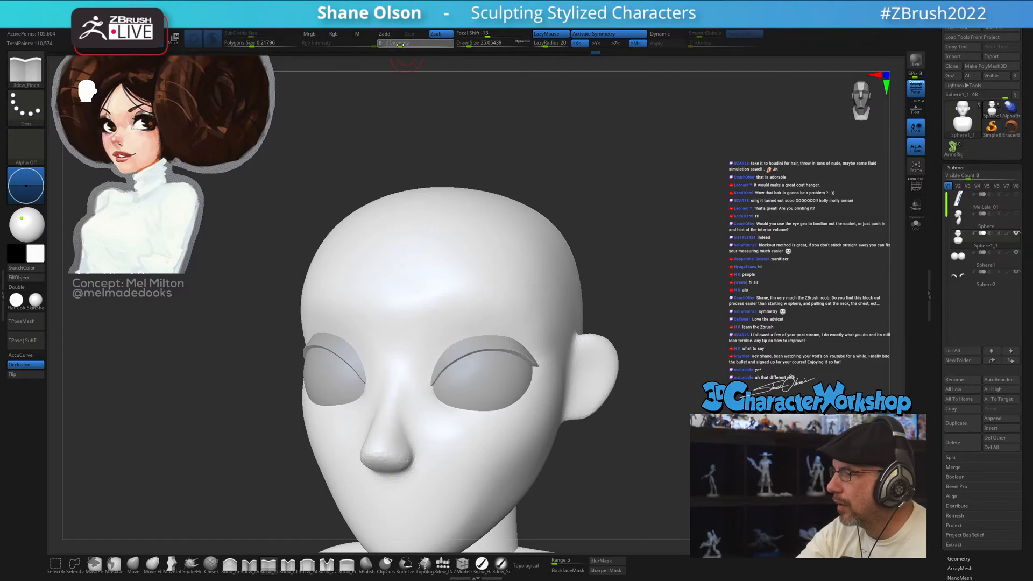
key(Return)
drag(609, 194, 676, 307)
right_drag(462, 303, 469, 308)
key(s)
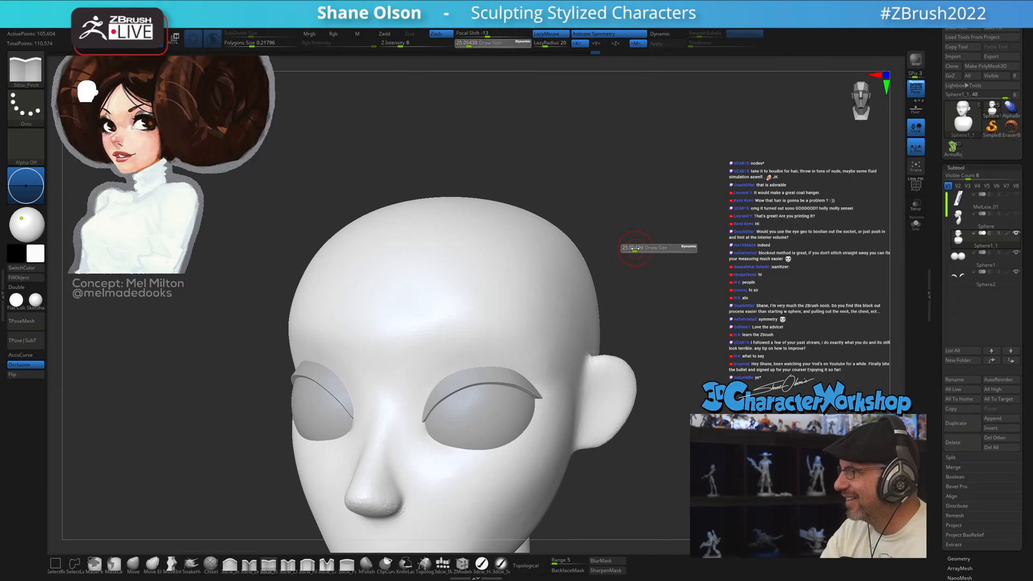
mouse_move(637, 249)
mouse_down()
mouse_move(636, 293)
mouse_move(648, 290)
mouse_up()
key(s)
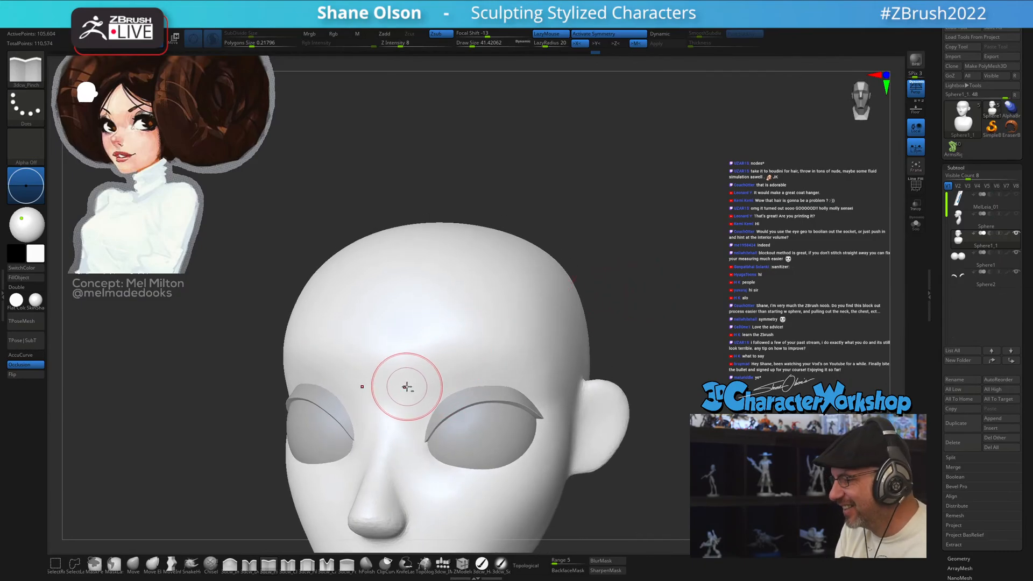
drag(405, 387, 424, 378)
mouse_move(473, 349)
mouse_down()
mouse_move(492, 342)
mouse_move(473, 350)
mouse_up()
mouse_move(694, 375)
mouse_down()
mouse_move(637, 377)
mouse_move(692, 365)
mouse_move(680, 371)
mouse_up()
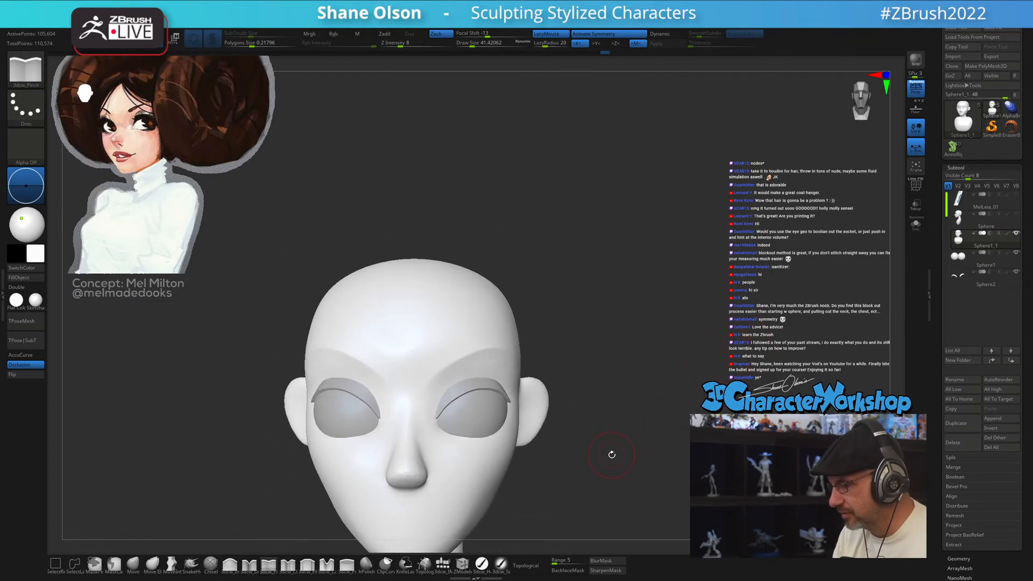
- Pinch the lower edge of the nose tip to define its underside, at a draw size of about 31
key([)
drag(407, 476, 425, 478)
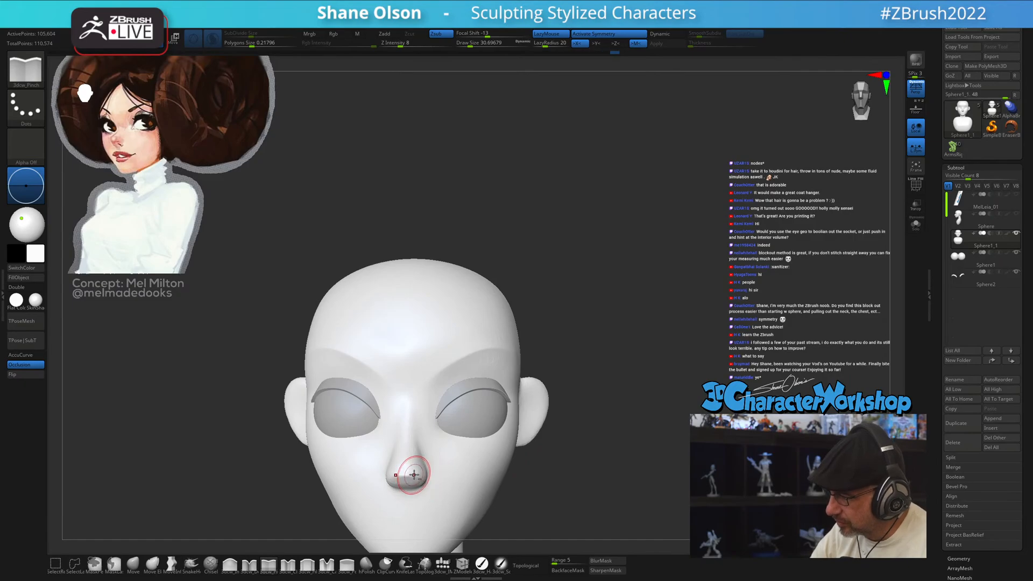
drag(591, 456, 559, 441)
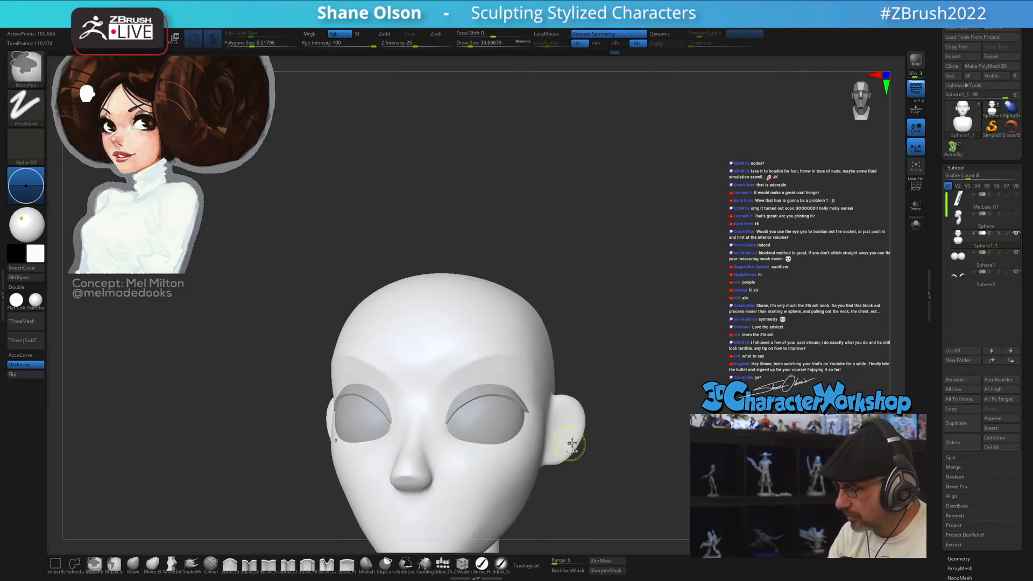
drag(635, 441, 655, 392)
key(shift)
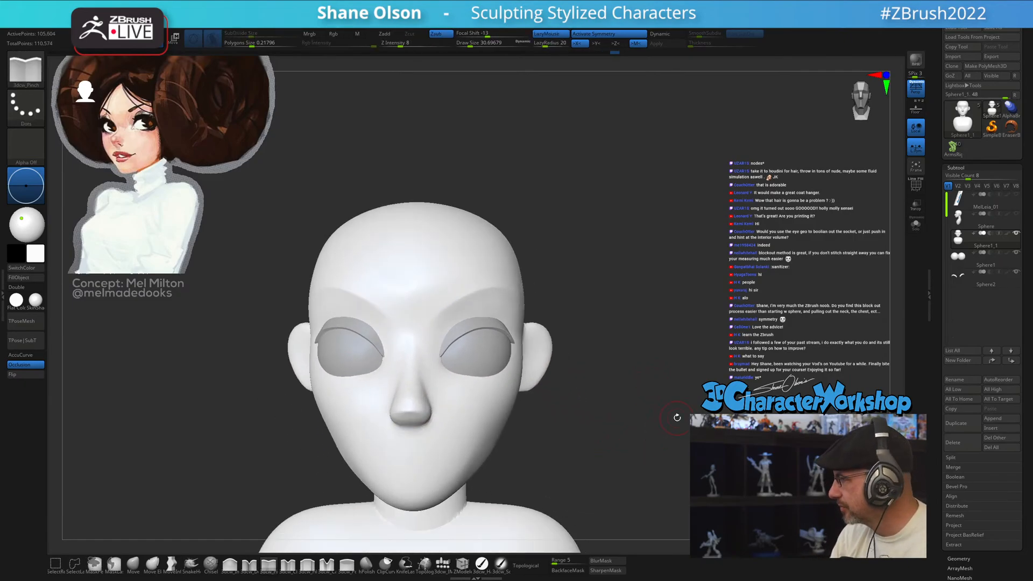
- Set the Smooth brush's SubDivide Size to about 0.09 and refine the forehead and brow surface at a draw size of about 49
key(shift)
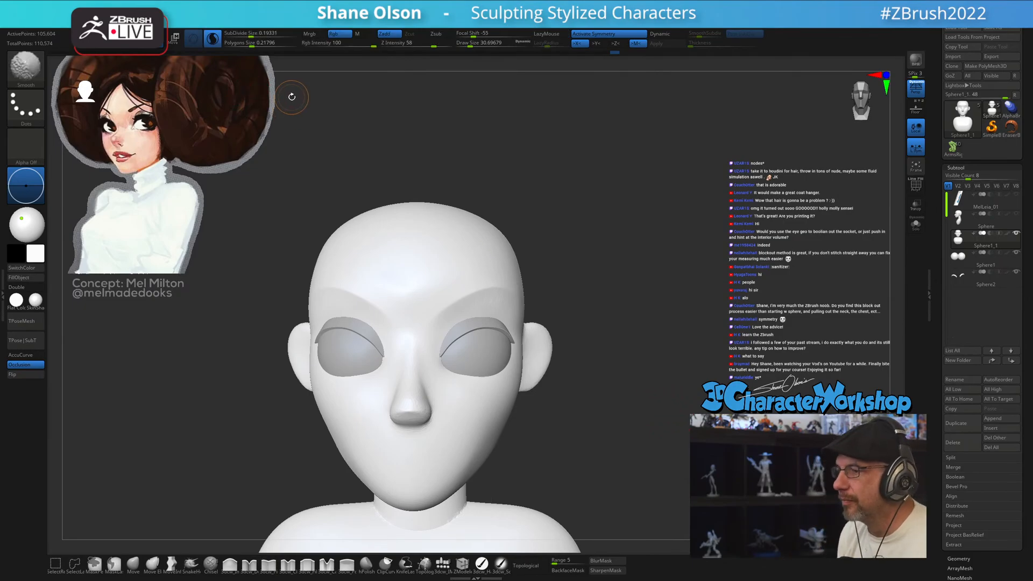
shift+click(245, 35)
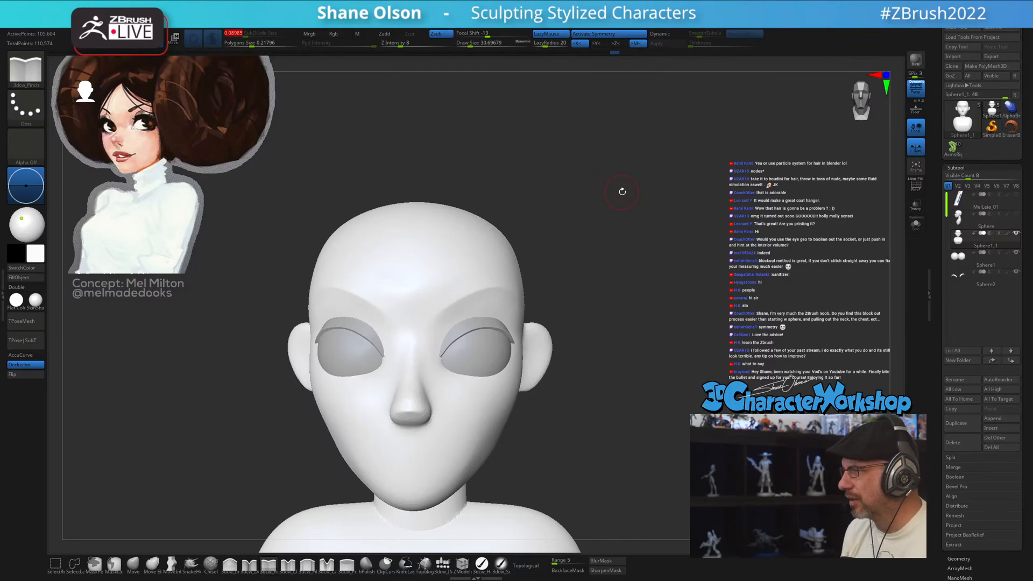
drag(623, 192, 669, 215)
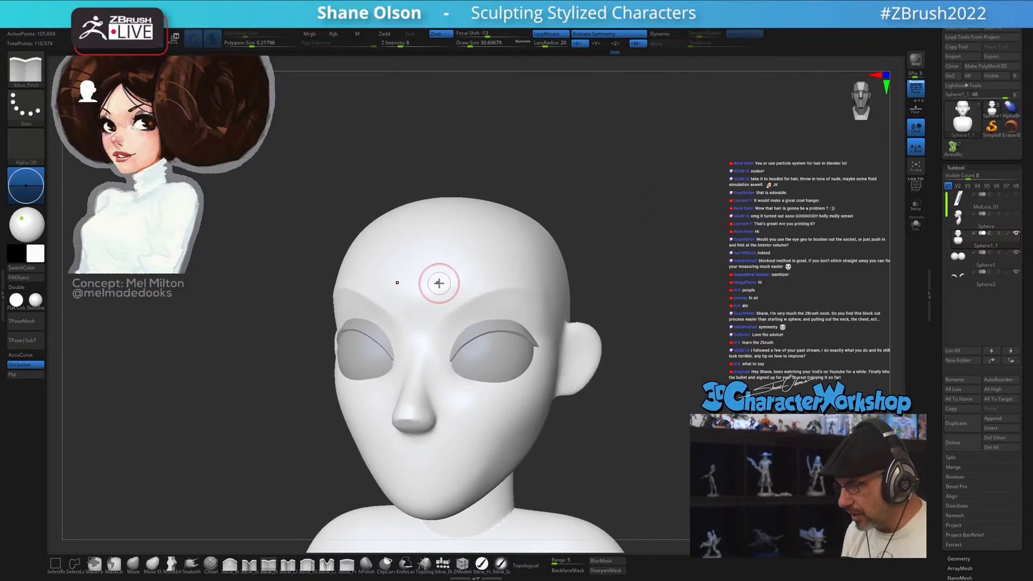
key(s)
drag(438, 283, 434, 283)
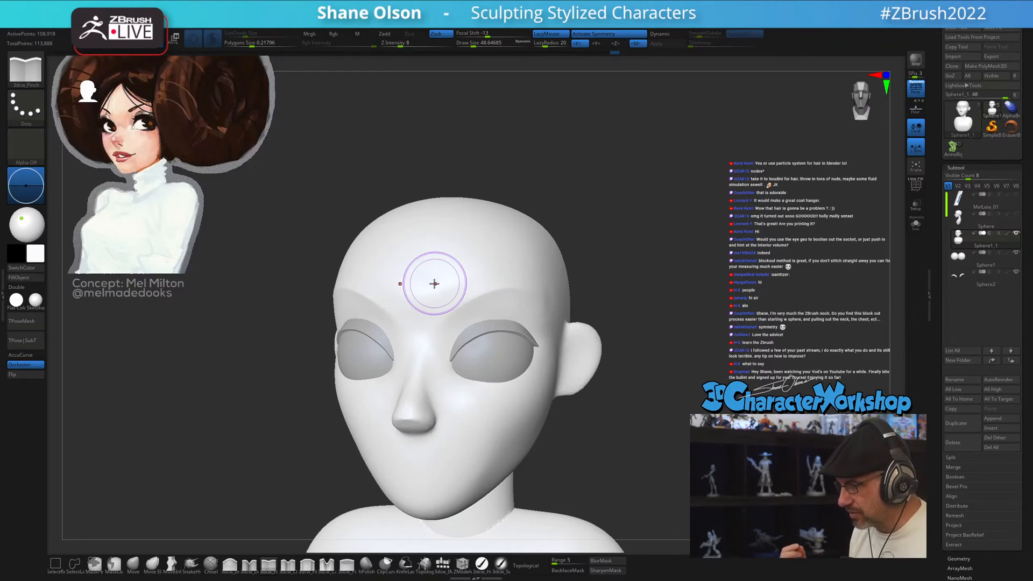
- Smooth the forehead and the brow area on the front of the head
mouse_move(435, 283)
shift+mouse_down()
mouse_move(473, 341)
mouse_move(490, 292)
shift+mouse_up()
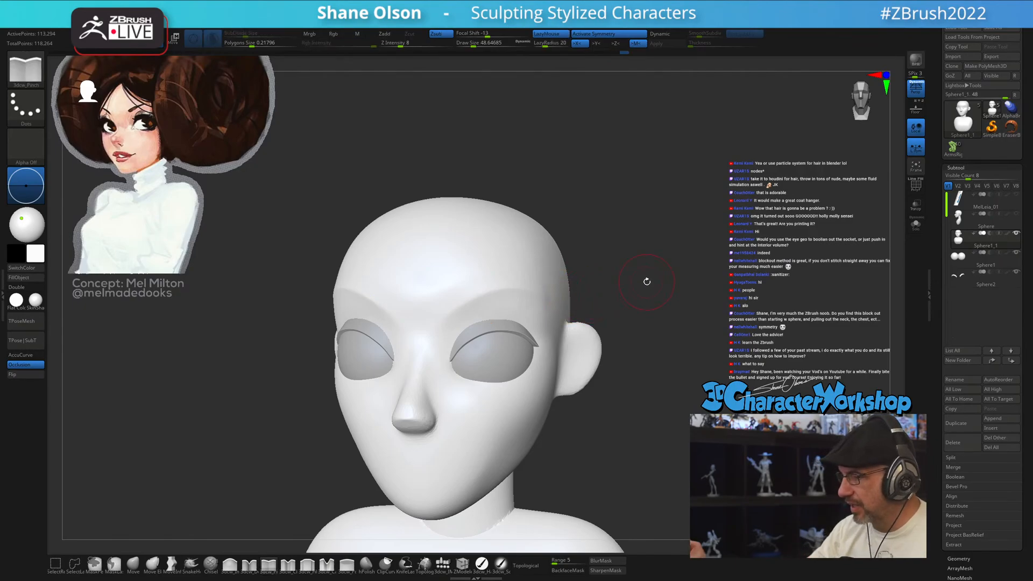
right_drag(447, 284, 421, 282)
mouse_move(433, 276)
shift+mouse_down()
mouse_move(432, 296)
mouse_move(437, 279)
shift+mouse_up()
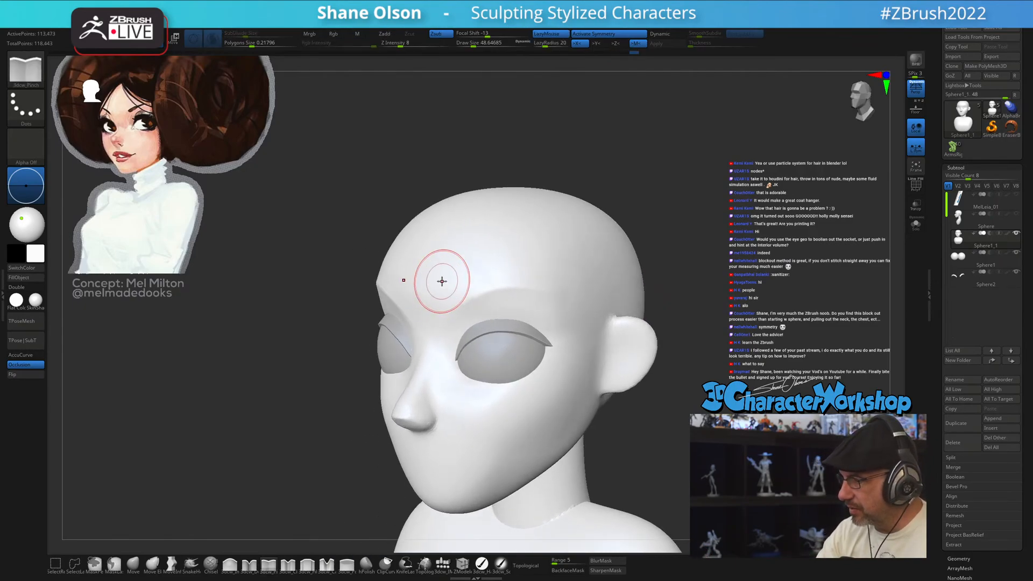
right_drag(441, 281, 466, 277)
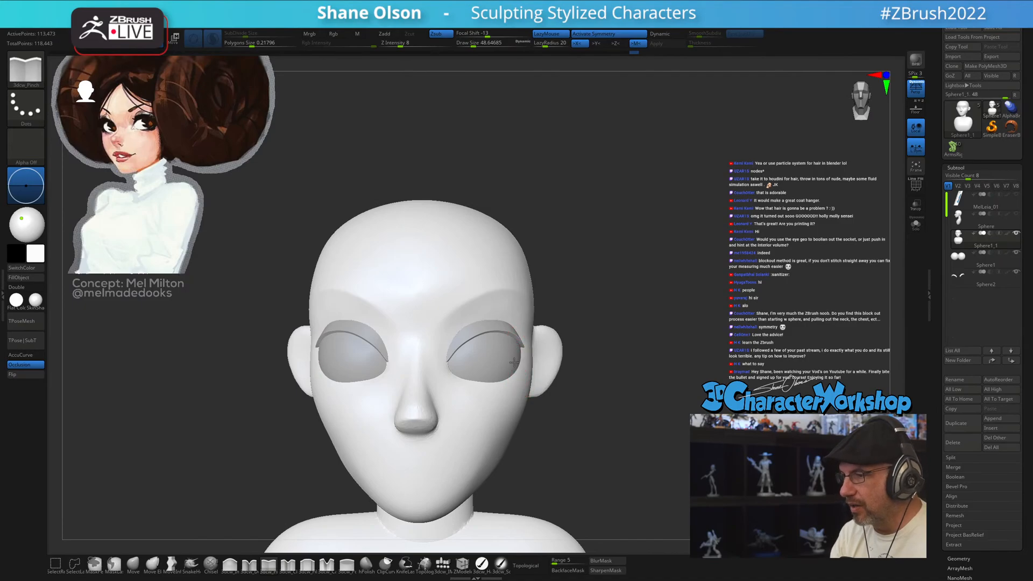
alt+right_drag(513, 362, 508, 377)
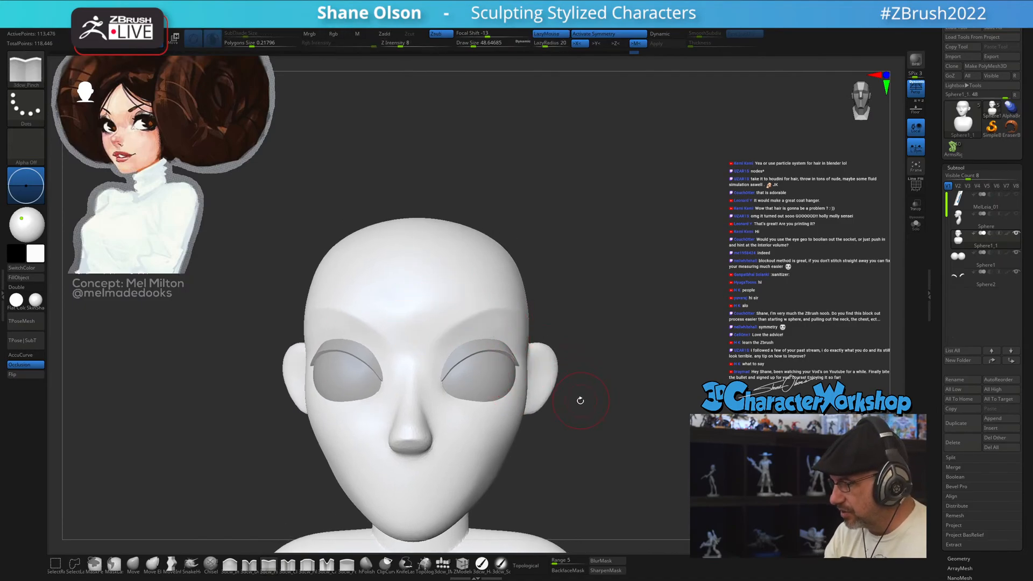
- Refine the nose tip using the Move brush at Draw Size about 44, and smooth the nose's bridge and underside
mouse_move(579, 401)
right_down()
mouse_move(533, 421)
mouse_move(409, 435)
mouse_move(383, 472)
mouse_move(391, 503)
right_up()
key(s)
drag(402, 413, 400, 414)
click(133, 564)
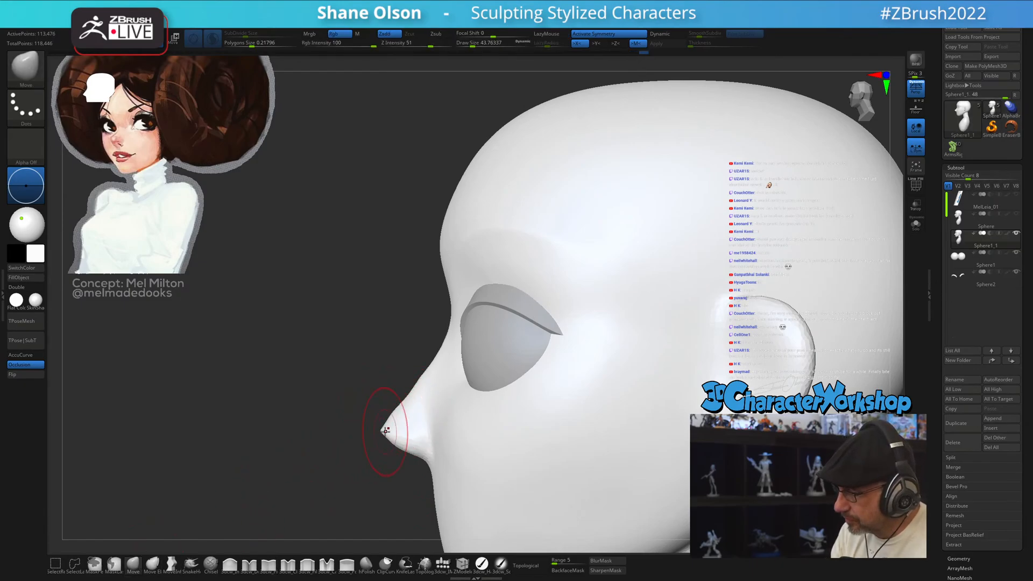
shift+drag(396, 417, 391, 419)
mouse_move(432, 372)
right_down()
mouse_move(445, 404)
mouse_move(417, 439)
mouse_move(473, 422)
mouse_move(459, 427)
mouse_move(441, 406)
right_up()
shift+drag(417, 428, 398, 440)
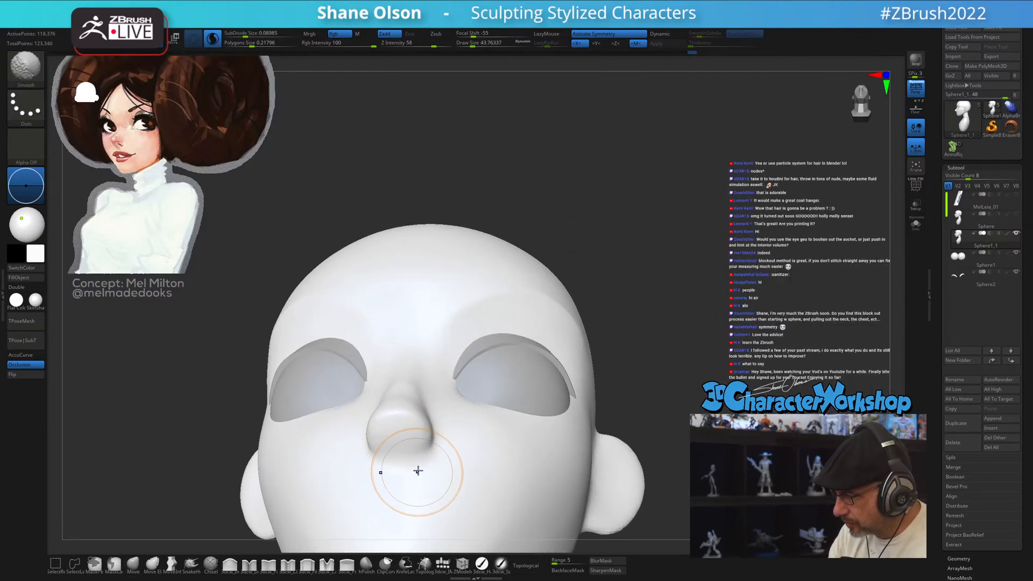
- Reduce the Draw Size to about 31 and smooth the lower face around the mouth while checking the polygon wireframe
mouse_move(418, 471)
right_down()
mouse_move(443, 445)
mouse_move(475, 466)
mouse_move(471, 412)
right_up()
key(s)
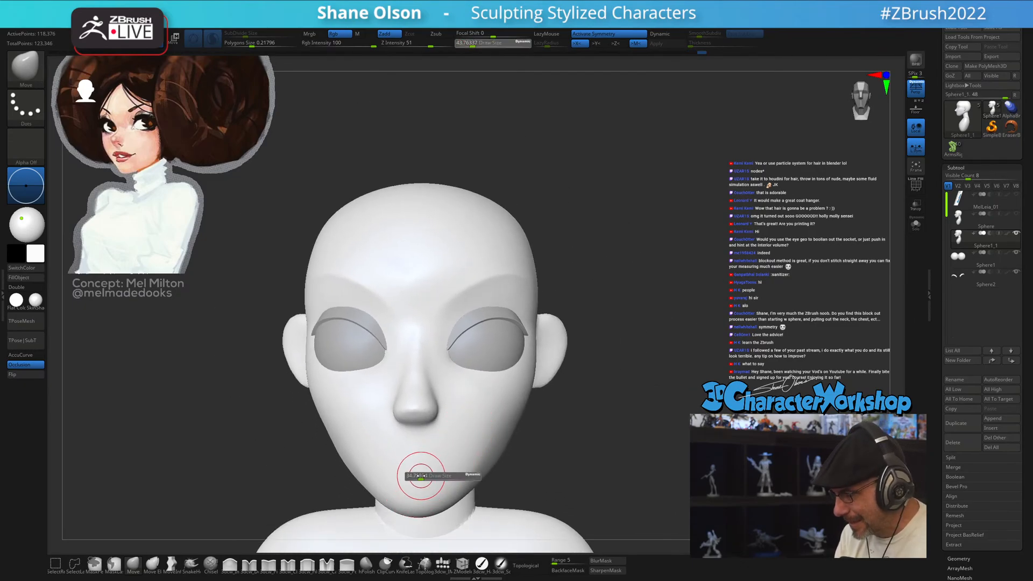
drag(423, 478, 421, 478)
mouse_move(421, 468)
right_down()
mouse_move(470, 438)
mouse_move(401, 428)
mouse_move(484, 377)
mouse_move(507, 319)
right_up()
key(shift+f)
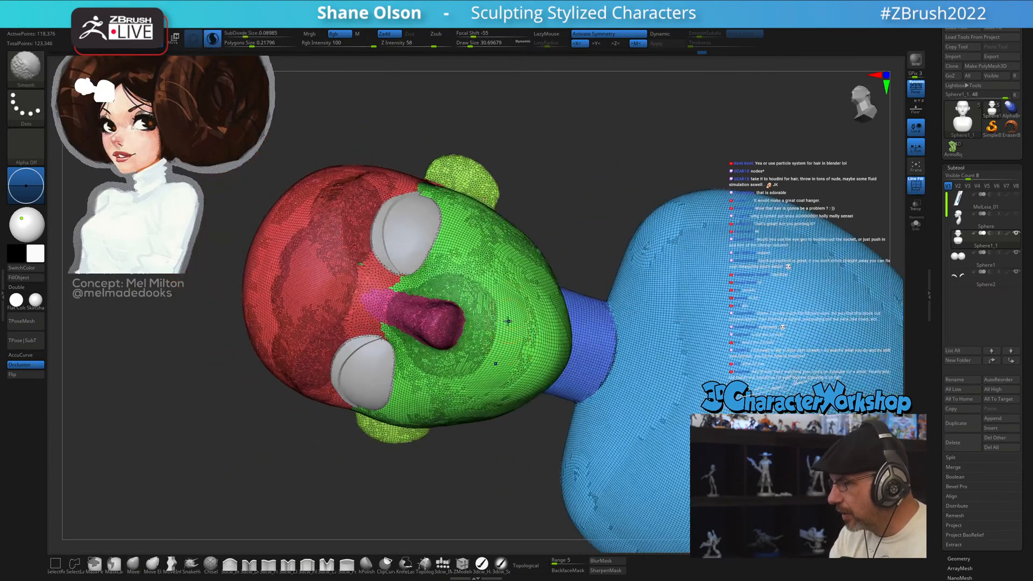
mouse_move(508, 320)
shift+mouse_down()
mouse_move(492, 307)
mouse_move(529, 333)
mouse_move(498, 272)
mouse_move(552, 372)
shift+mouse_up()
key(shift+f)
mouse_move(512, 396)
shift+right_down()
mouse_move(514, 357)
mouse_move(426, 369)
shift+right_up()
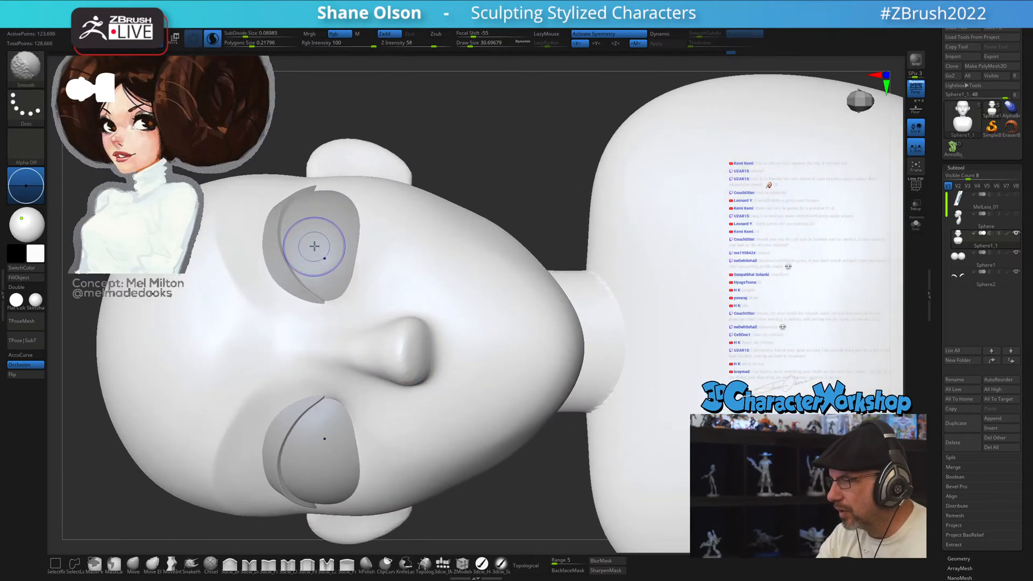
- Set the SubDivide Size to 0.06411 and reduce the Move brush's Draw Size to about 8.4
drag(243, 33, 243, 33)
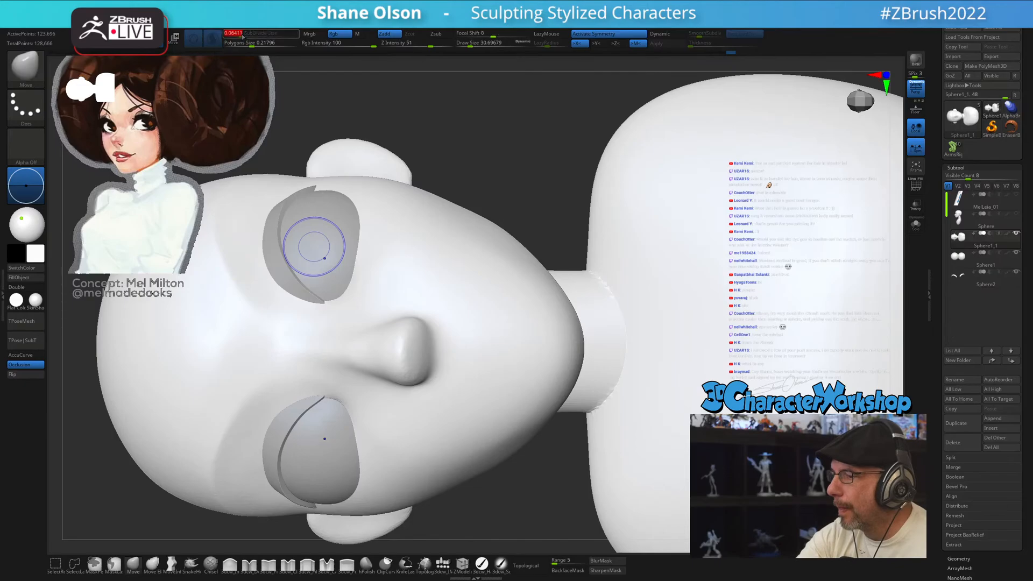
mouse_move(499, 317)
ctrl+right_down()
mouse_move(496, 356)
mouse_move(509, 309)
ctrl+right_up()
key(s)
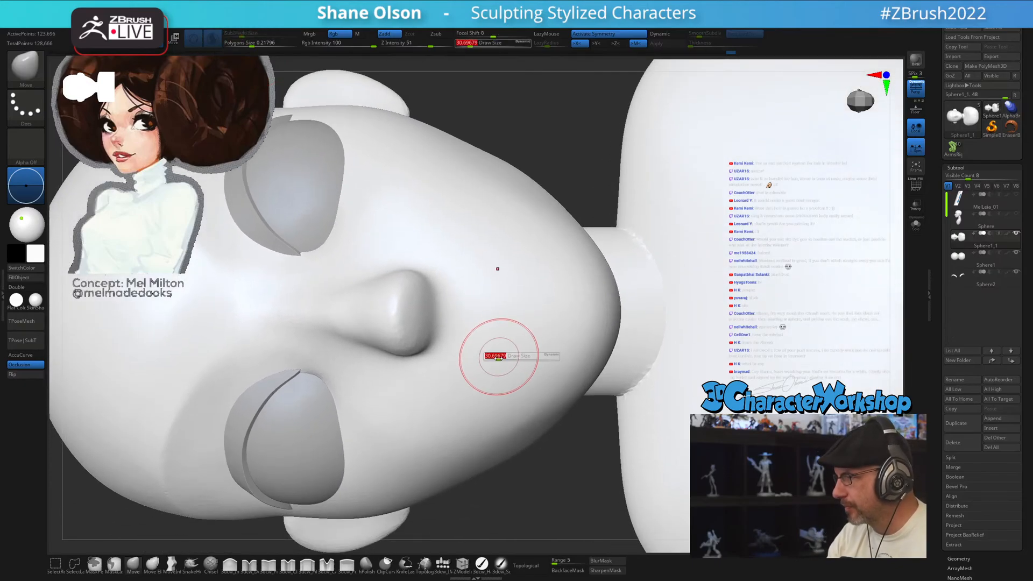
drag(496, 355, 493, 355)
alt+right_drag(503, 353, 473, 394)
key(s)
drag(507, 385, 499, 385)
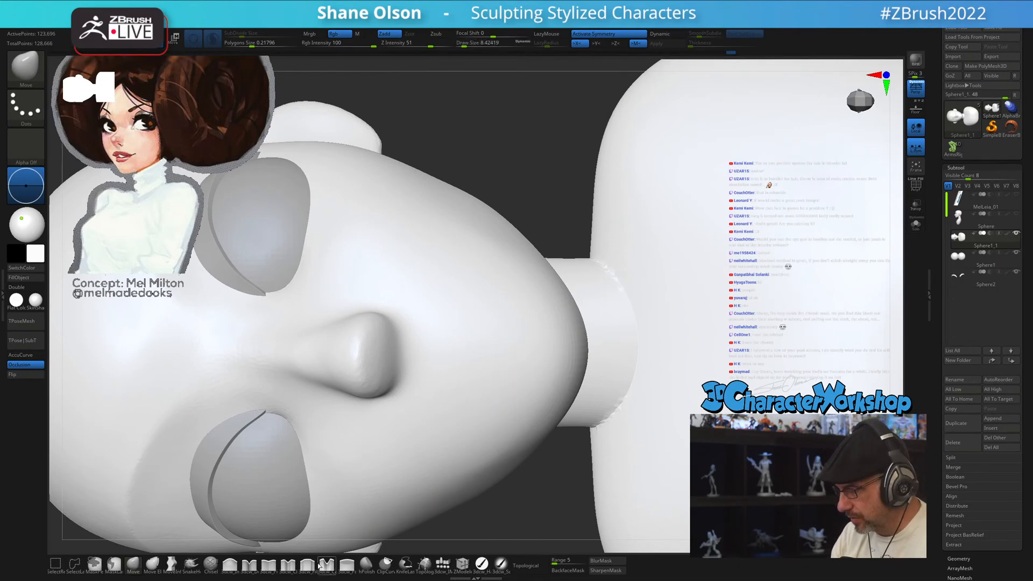
click(268, 566)
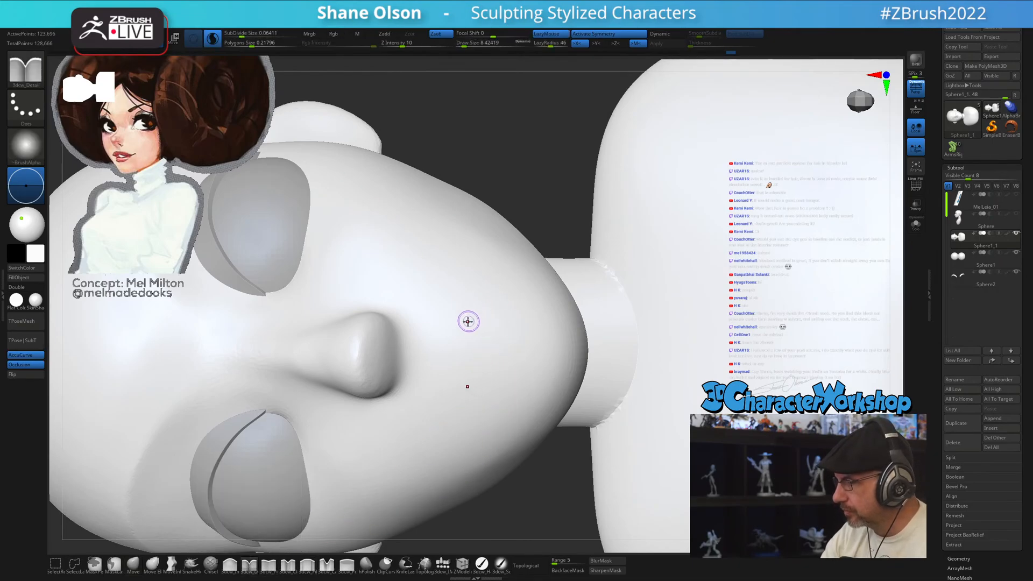
key(s)
drag(467, 386, 467, 377)
key(s)
drag(473, 328, 474, 331)
alt+right_drag(476, 308, 490, 288)
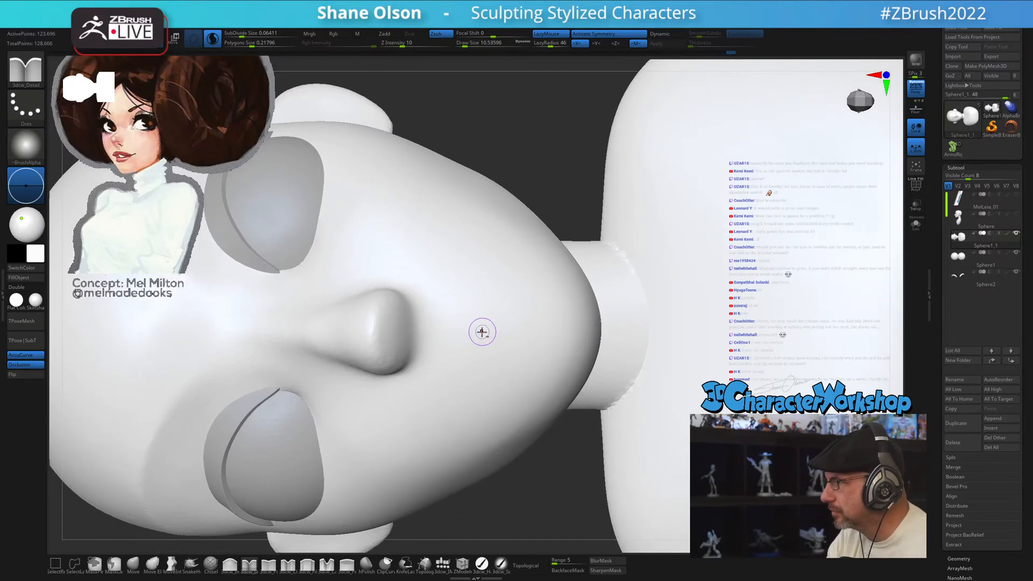
right_drag(482, 332, 481, 327)
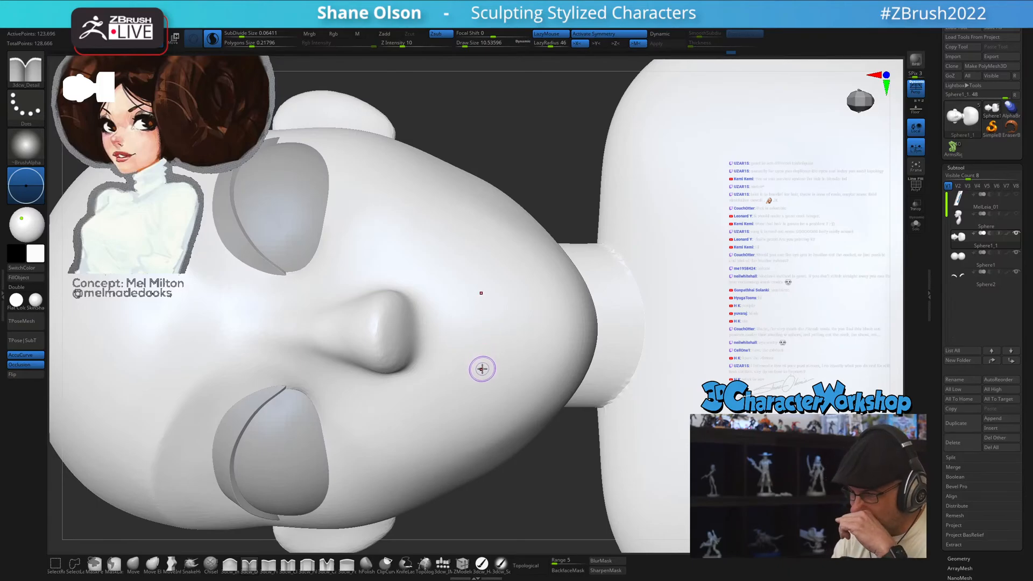
- Pinch in the mouth line and lower lip crease below the nose with the 3dcw_Pinch brush at Draw Size about 21.6
click(264, 563)
key(s)
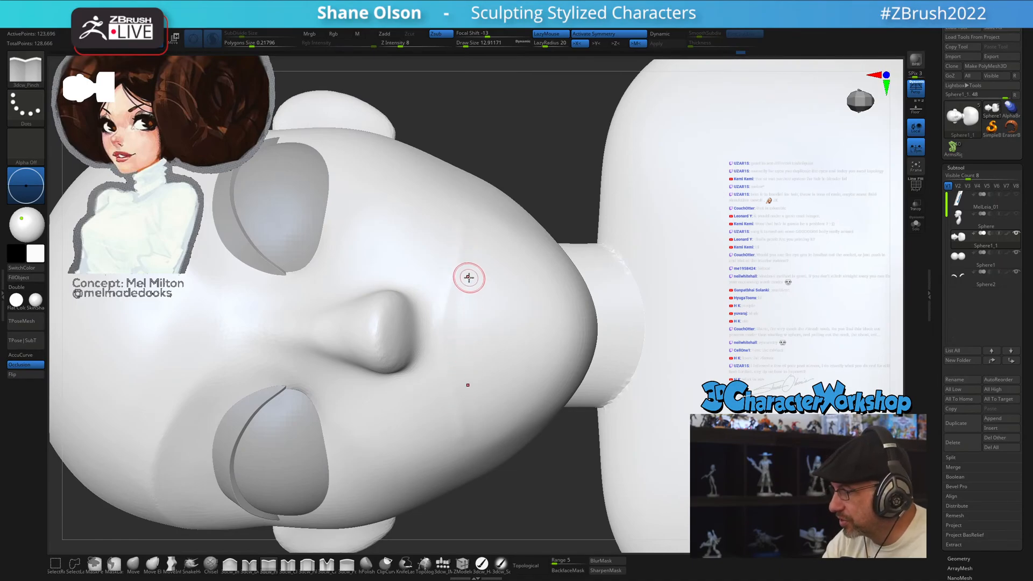
key(s)
drag(461, 284, 476, 284)
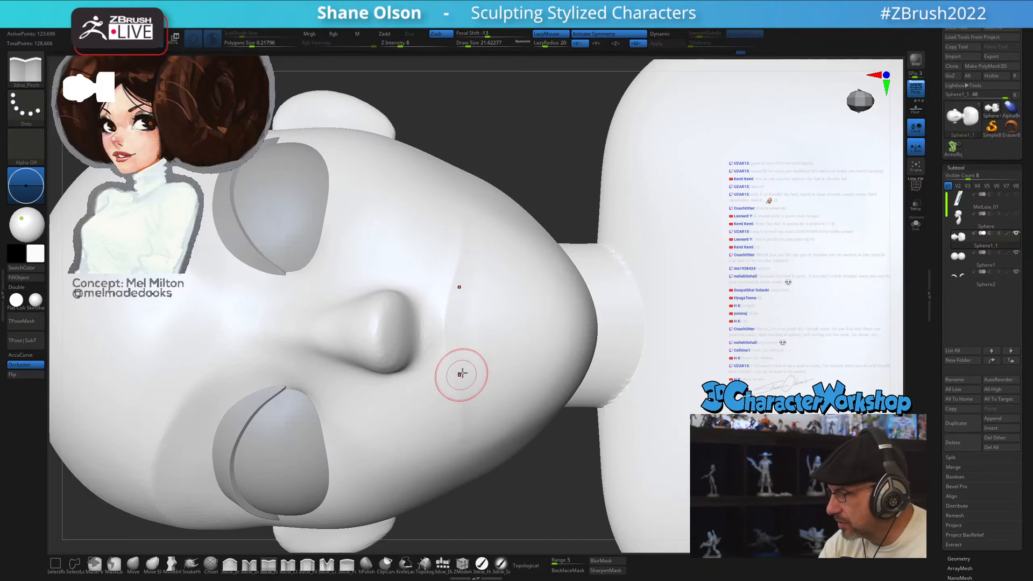
mouse_move(461, 373)
right_down()
mouse_move(491, 353)
mouse_move(484, 362)
right_up()
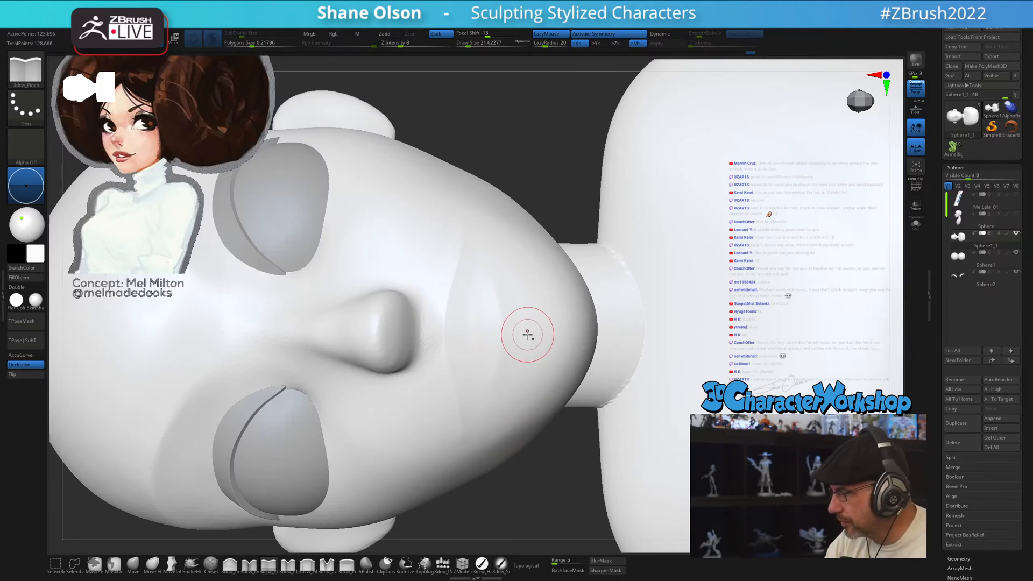
right_drag(527, 334, 544, 372)
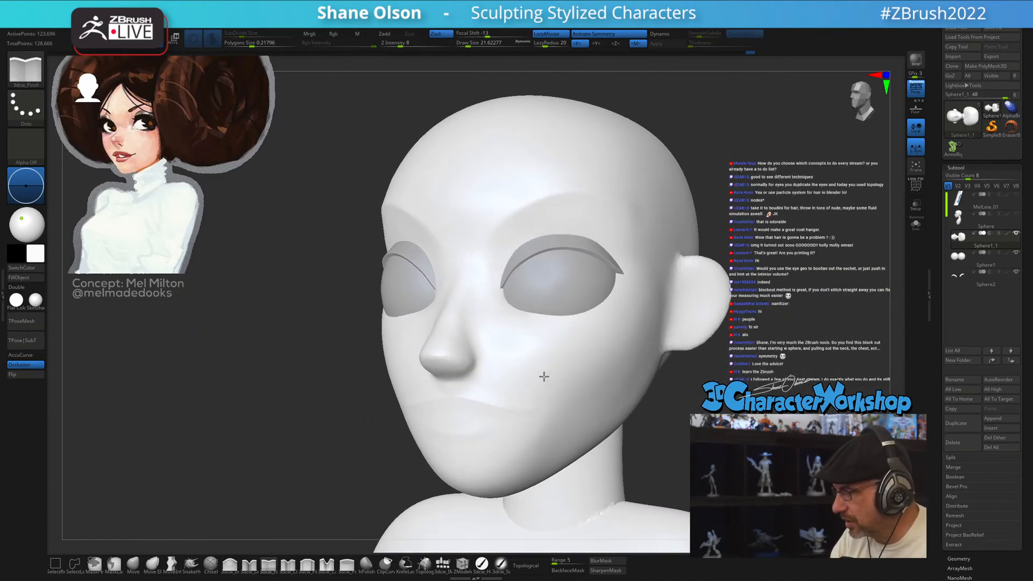
- Switch to the Move brush with a Draw Size of about 62 for the mouth area
click(139, 564)
key(s)
drag(515, 413, 522, 413)
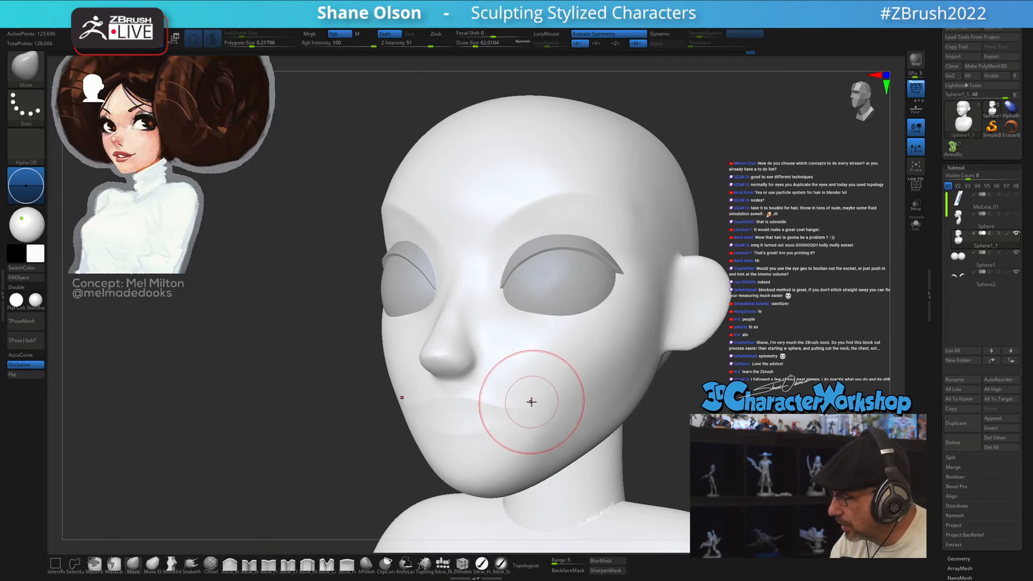
right_drag(531, 402, 541, 350)
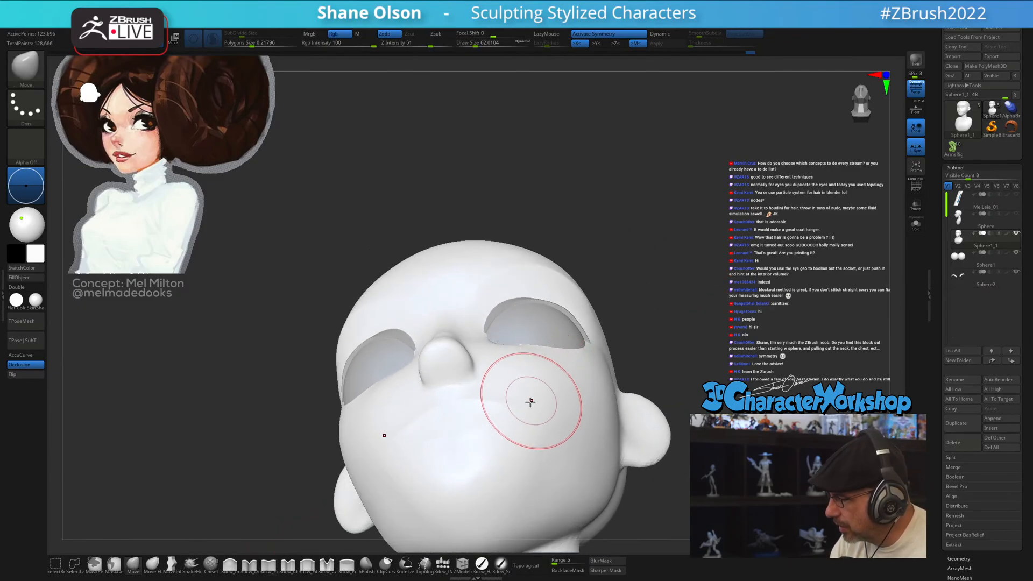
- Change the model's display material to the zbro_Gray MatCap
click(37, 302)
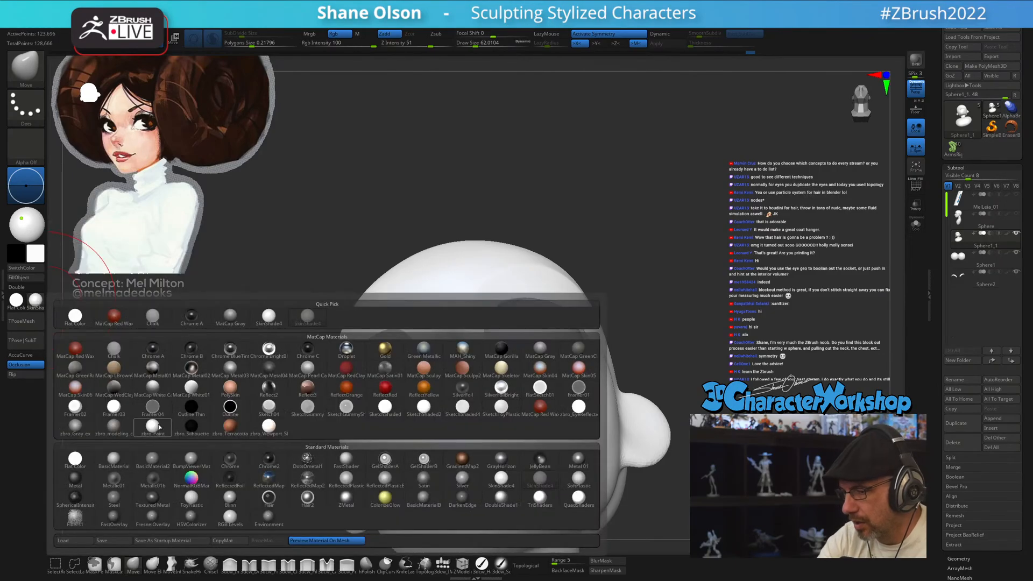
click(73, 426)
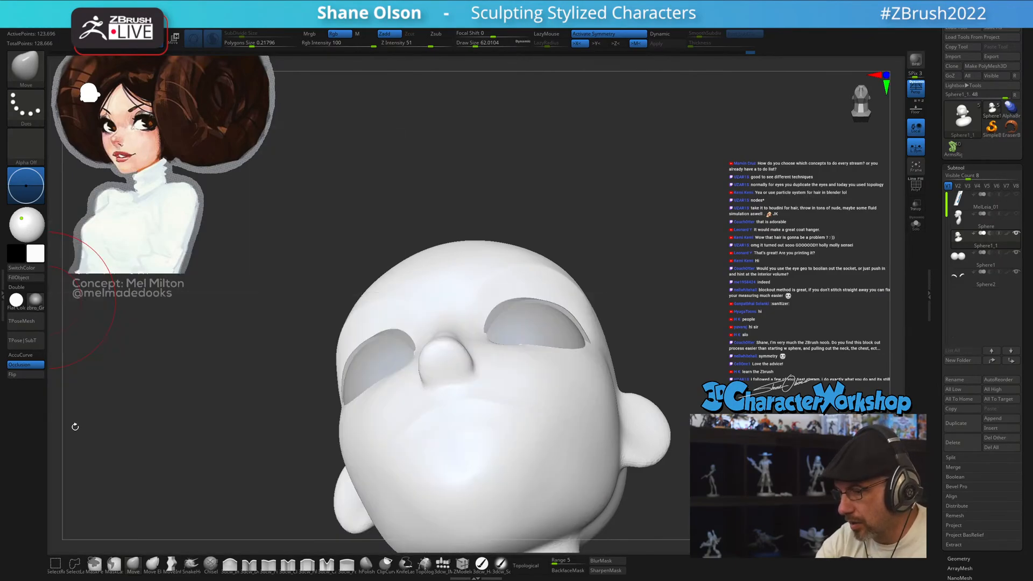
right_drag(676, 323, 671, 349)
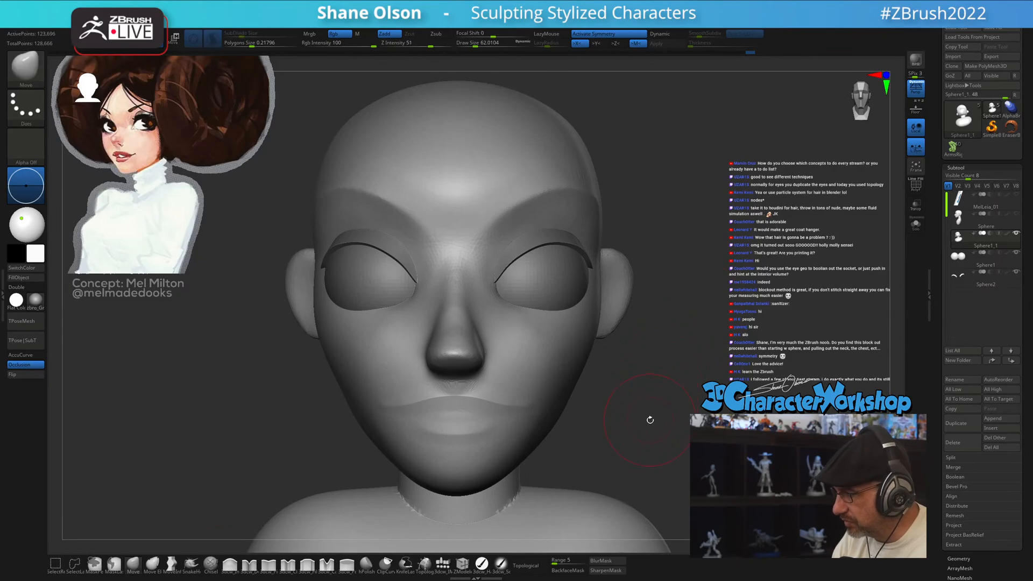
- Reduce the Draw Size to about 44, show the polygon wireframe and smooth across the mouth and cheek
key(s)
drag(650, 423, 648, 424)
mouse_move(654, 415)
ctrl+right_down()
mouse_move(648, 429)
mouse_move(634, 409)
mouse_move(584, 411)
mouse_move(636, 413)
ctrl+right_up()
key(shift+f)
mouse_move(482, 411)
shift+mouse_down()
mouse_move(445, 399)
mouse_move(565, 417)
shift+mouse_up()
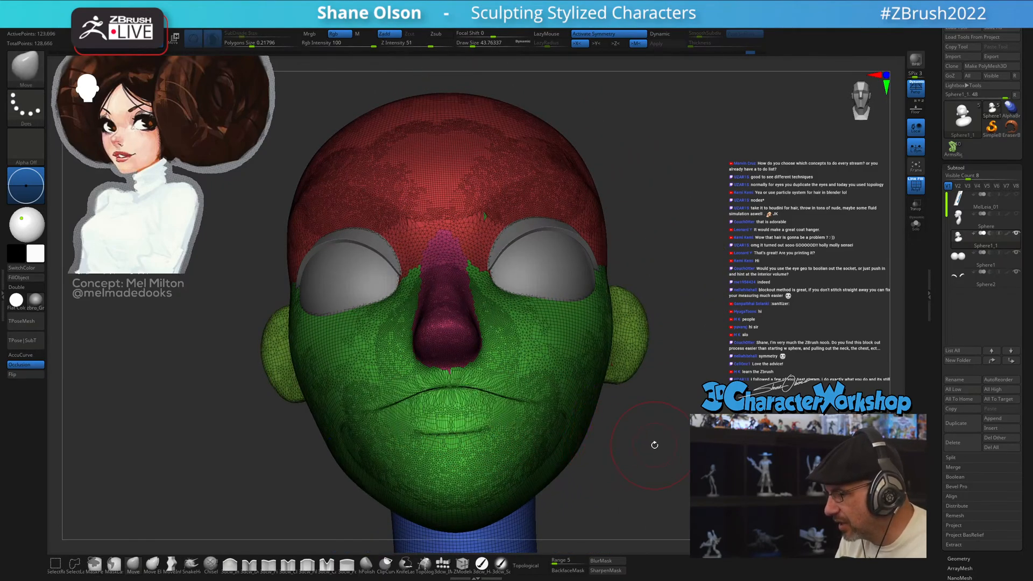
right_drag(654, 445, 648, 450)
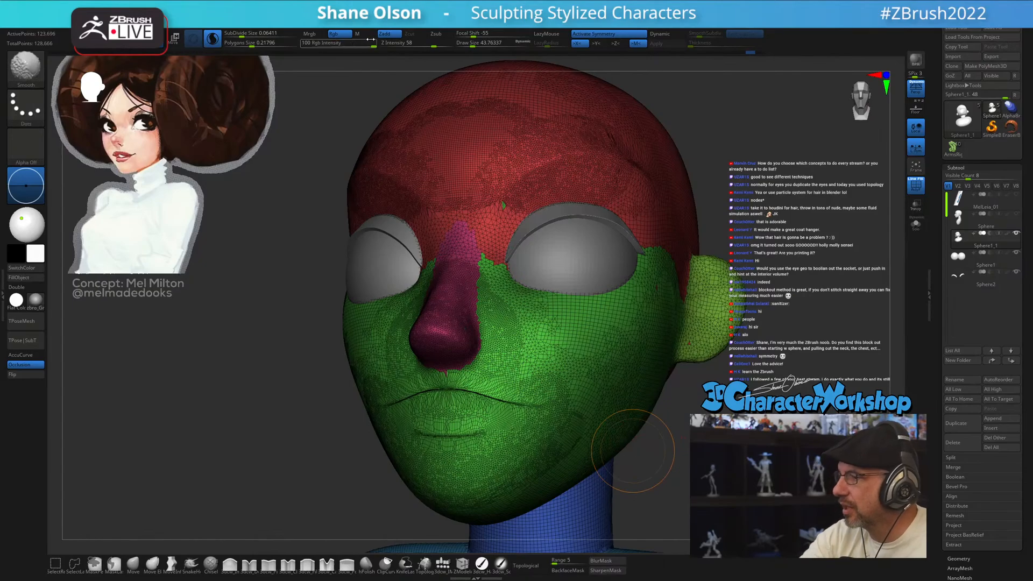
- Set the Smooth brush's Z Intensity to 0, brush over the mouth and cheeks to refine the mesh density, and hide the wireframe
drag(387, 44, 384, 54)
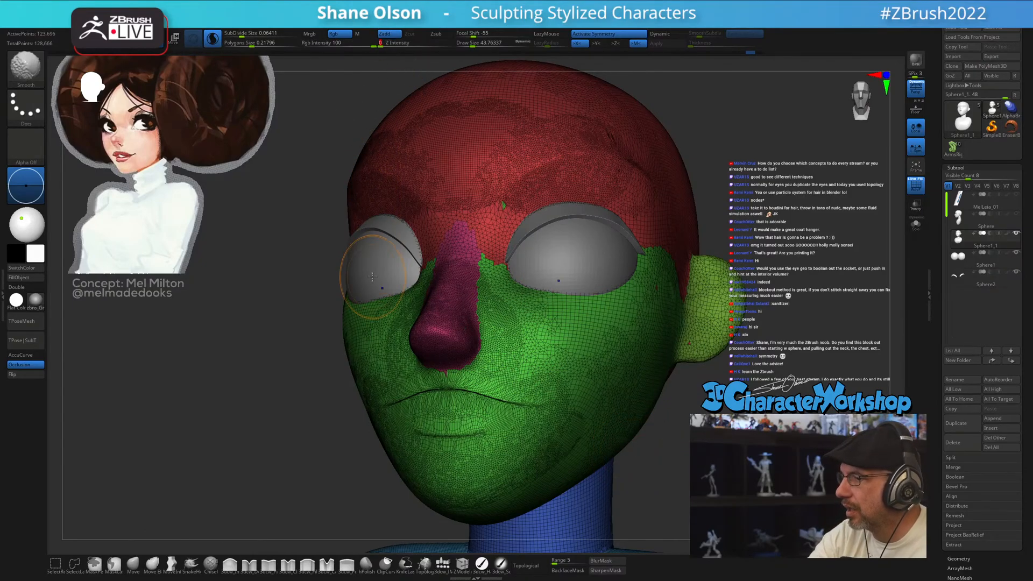
mouse_move(480, 413)
shift+mouse_down()
mouse_move(420, 387)
mouse_move(549, 404)
mouse_move(452, 430)
mouse_move(570, 431)
mouse_move(516, 474)
mouse_move(458, 463)
mouse_move(493, 315)
mouse_move(576, 409)
mouse_move(586, 350)
shift+mouse_up()
drag(280, 409, 486, 385)
key(shift+f)
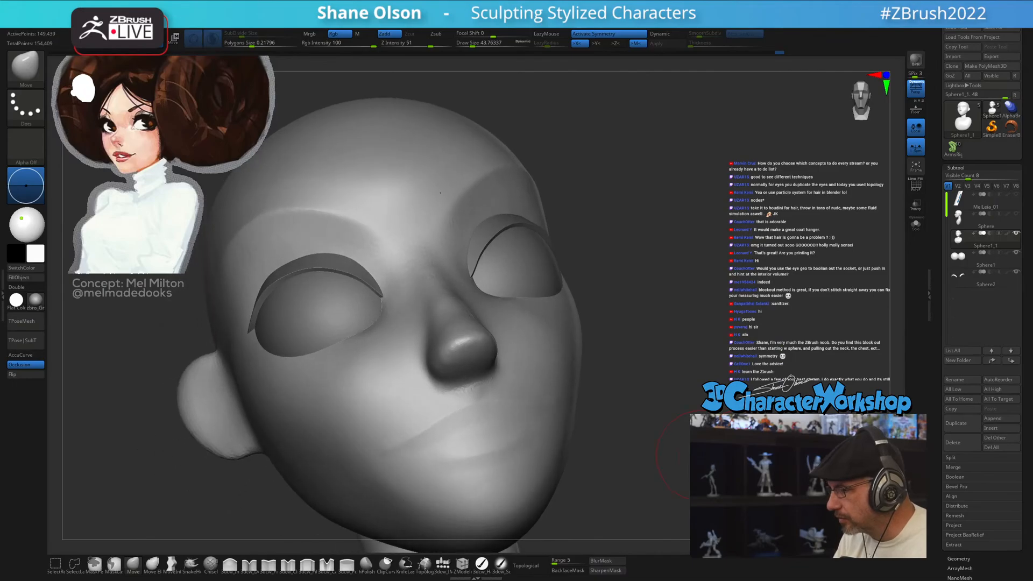
- Select the 3dcw_Pinch brush and set the Smooth brush's Z Intensity to 14
mouse_move(662, 377)
mouse_down()
mouse_move(658, 420)
mouse_move(583, 401)
mouse_move(567, 427)
mouse_move(579, 414)
mouse_up()
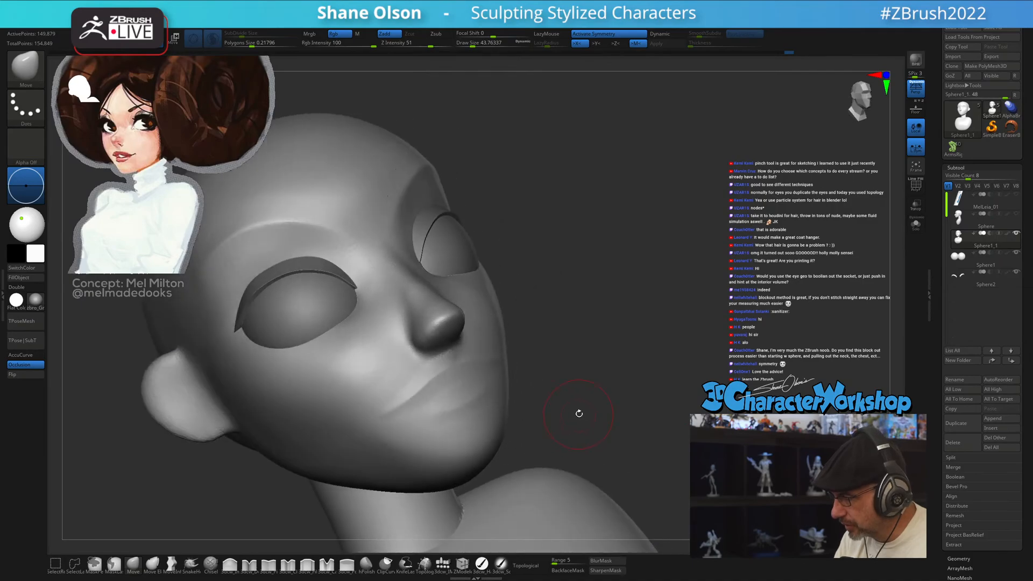
click(269, 565)
key(shift)
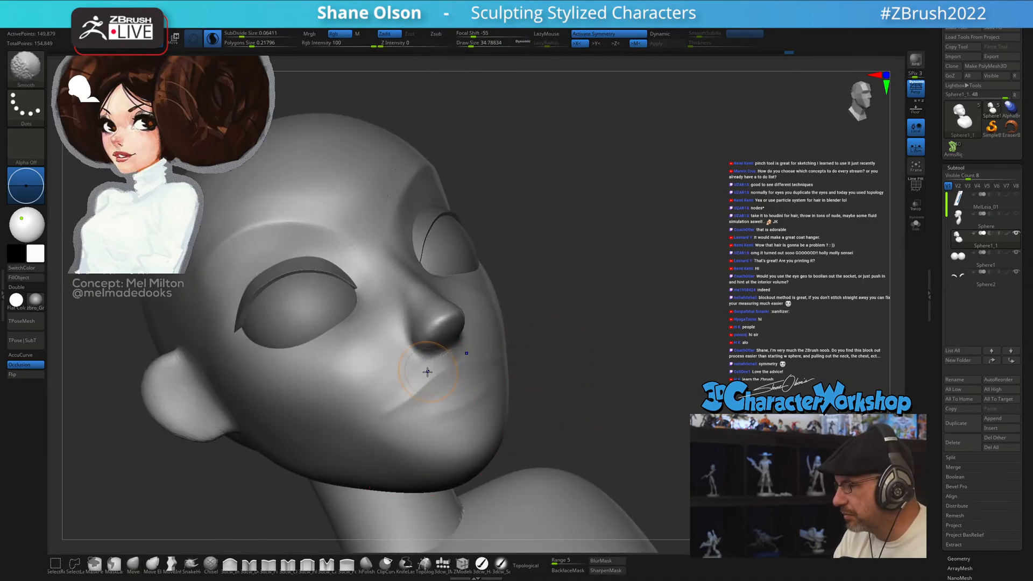
click(391, 44)
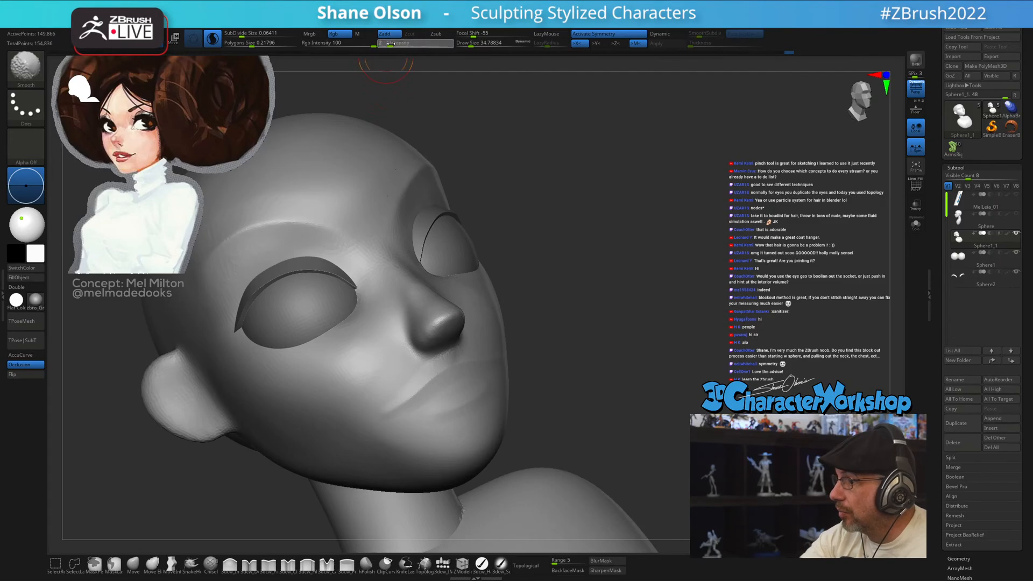
key(s)
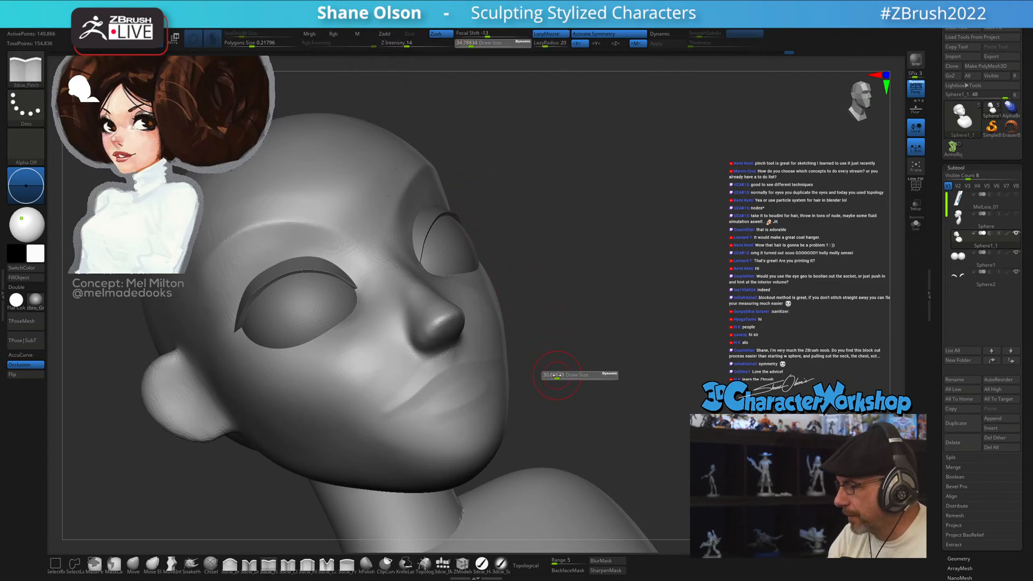
- Set the 3dcw_Pinch brush to a Draw Size of about 22 and Z Intensity 10, and refine the crease beside the nostril wing
mouse_move(554, 375)
right_down()
mouse_move(583, 362)
mouse_move(493, 353)
mouse_move(490, 342)
mouse_move(488, 377)
right_up()
key(s)
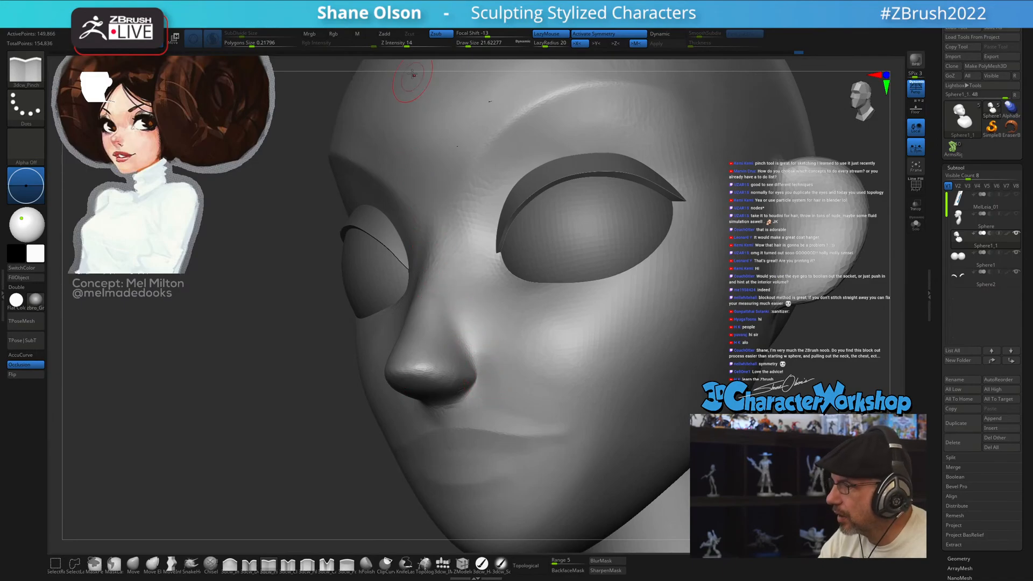
drag(408, 43, 403, 43)
mouse_move(484, 371)
right_down()
mouse_move(495, 362)
mouse_move(462, 422)
right_up()
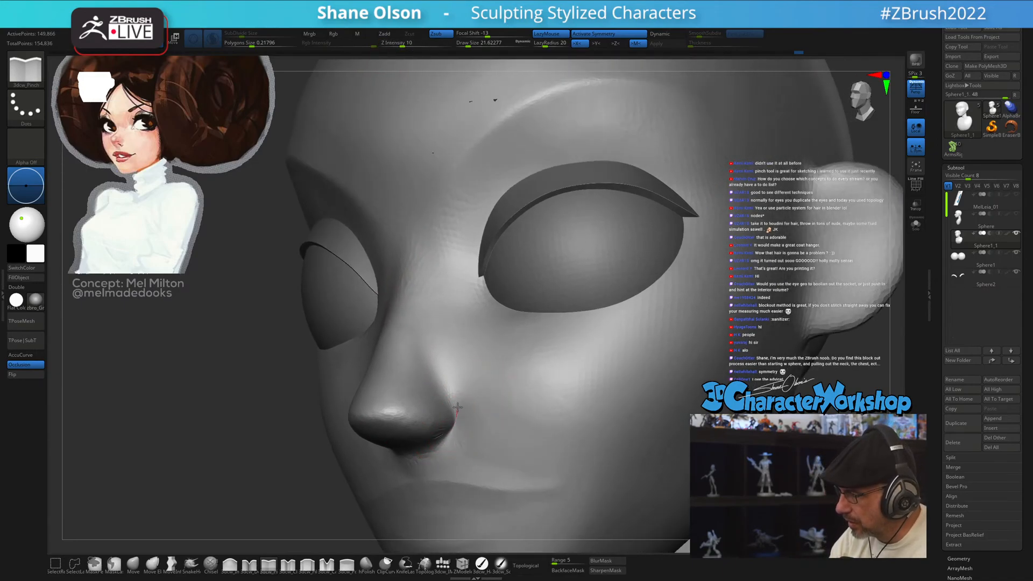
key(shift)
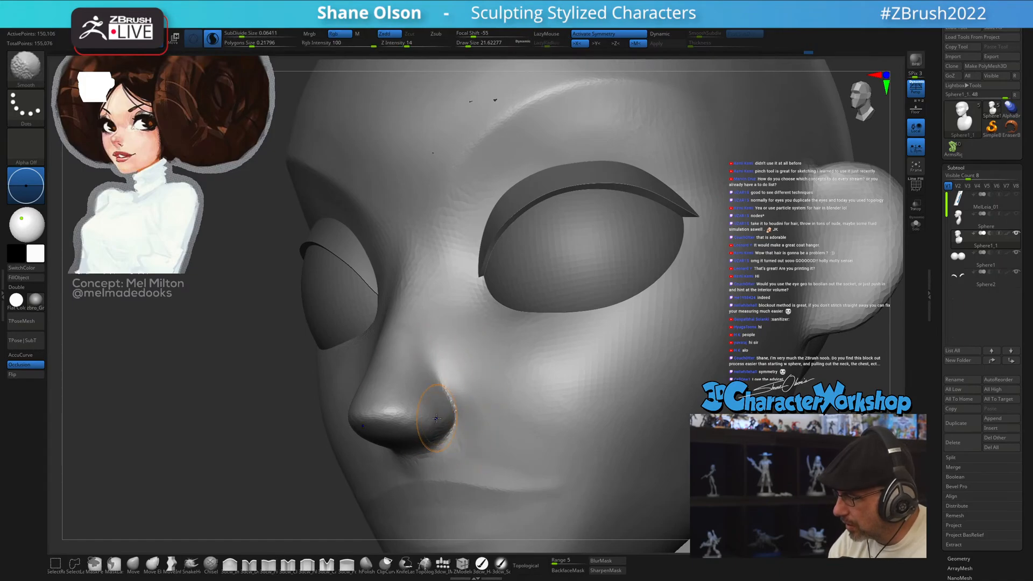
- Reduce the Draw Size to about 12 and sharpen and smooth the crease around the nostril wing
mouse_move(477, 402)
right_down()
mouse_move(480, 376)
mouse_move(486, 404)
mouse_move(447, 446)
mouse_move(473, 434)
mouse_move(473, 377)
right_up()
key(s)
drag(468, 411, 422, 413)
mouse_move(421, 413)
shift+right_down()
mouse_move(414, 419)
mouse_move(425, 403)
mouse_move(394, 417)
shift+right_up()
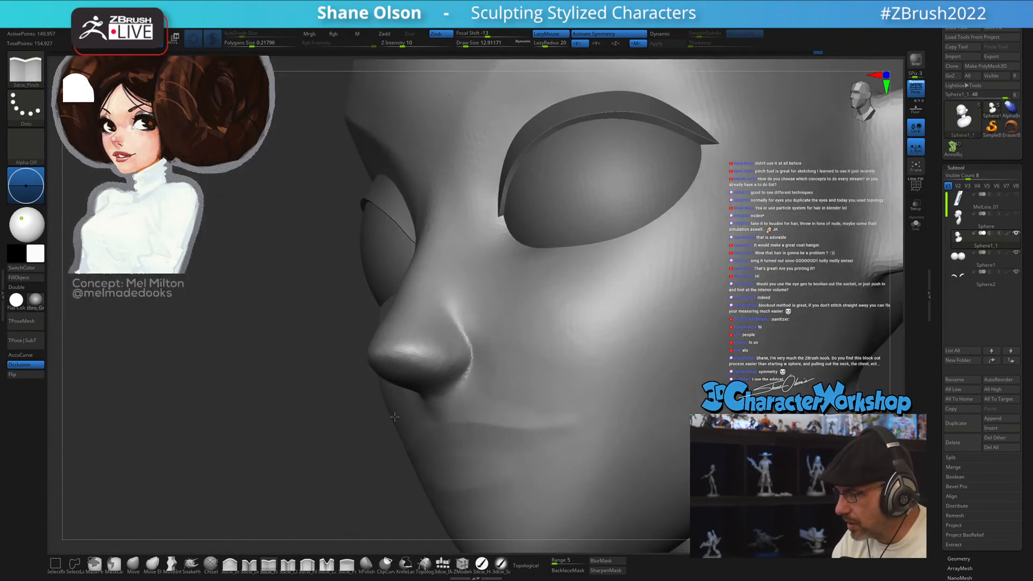
right_drag(565, 417, 532, 436)
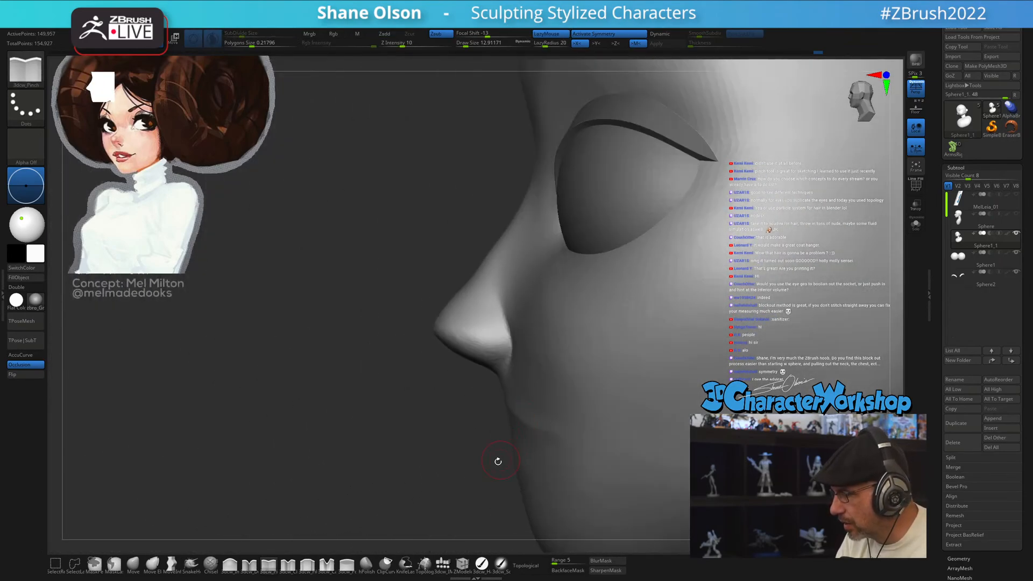
- Lasso-mask the upper lip wedge from the side view and invert the mask so only the lip stays editable
click(132, 564)
mouse_move(527, 495)
right_down()
mouse_move(509, 474)
mouse_move(530, 451)
right_up()
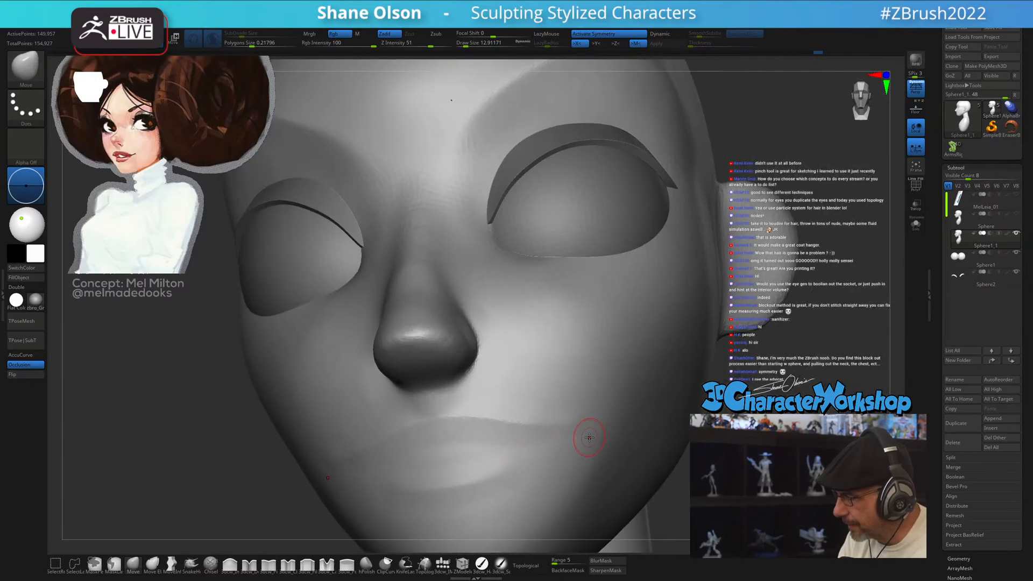
right_drag(588, 437, 648, 443)
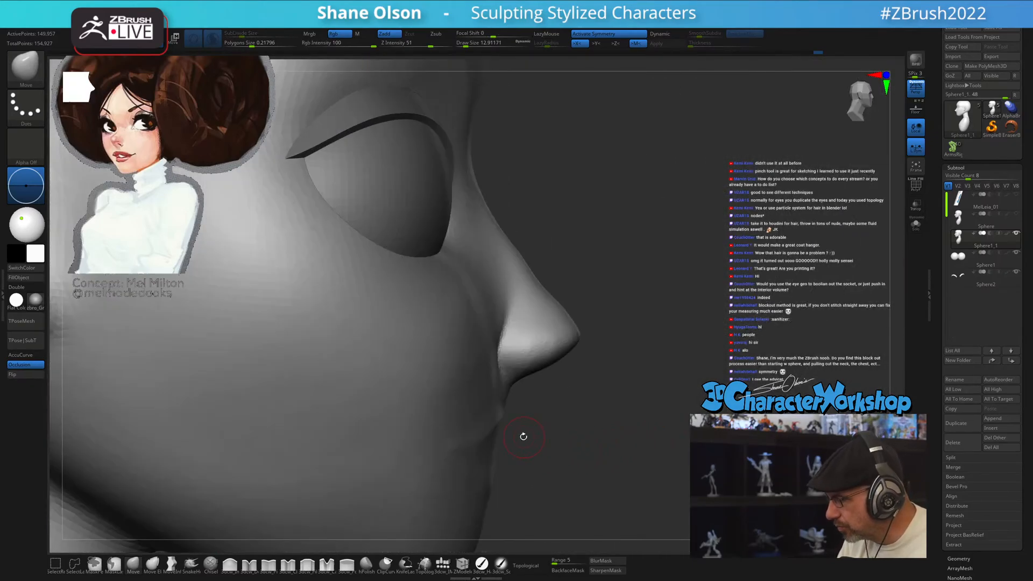
key(ctrl)
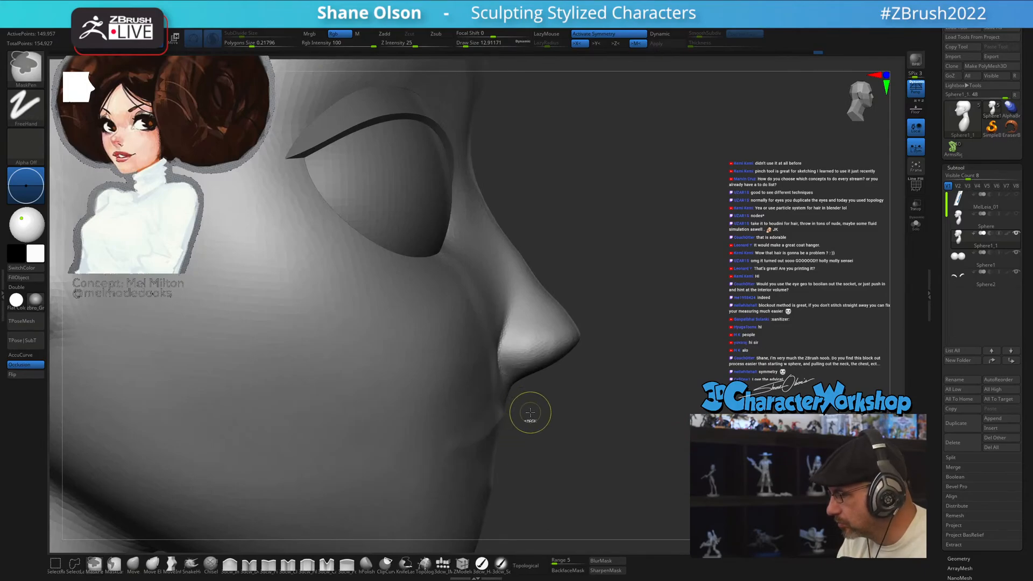
click(110, 562)
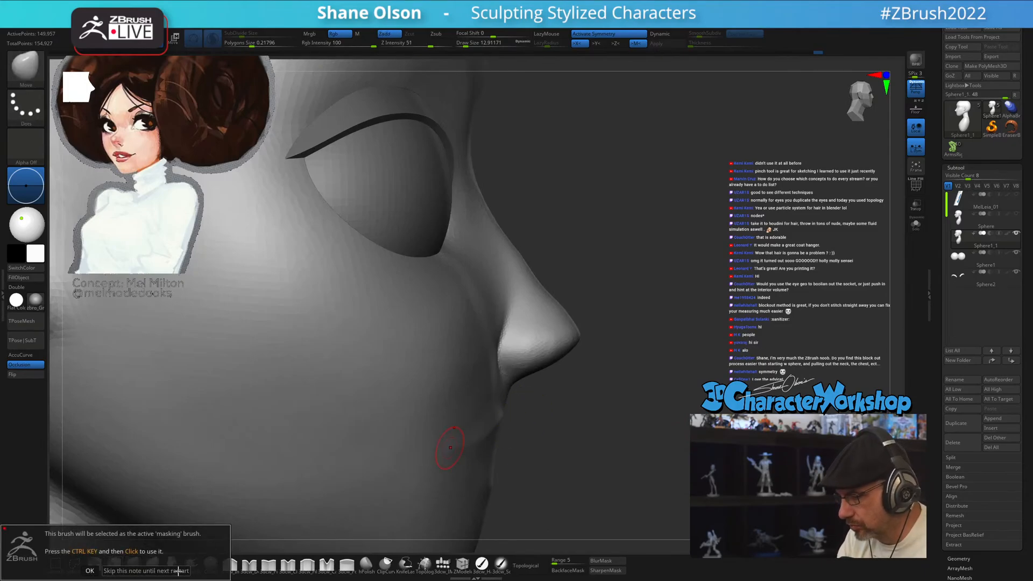
click(178, 571)
key(ctrl)
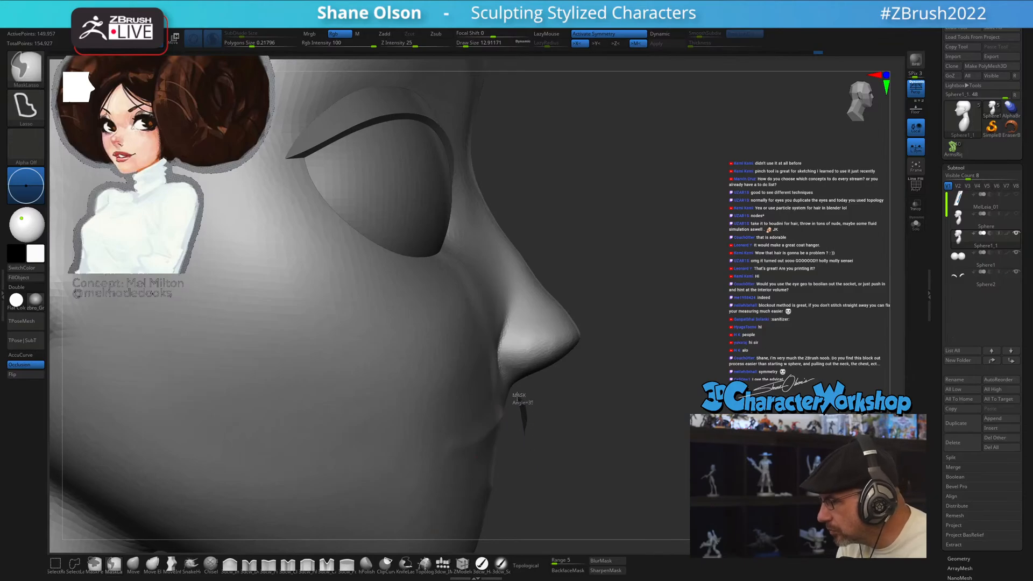
ctrl+drag(506, 408, 474, 452)
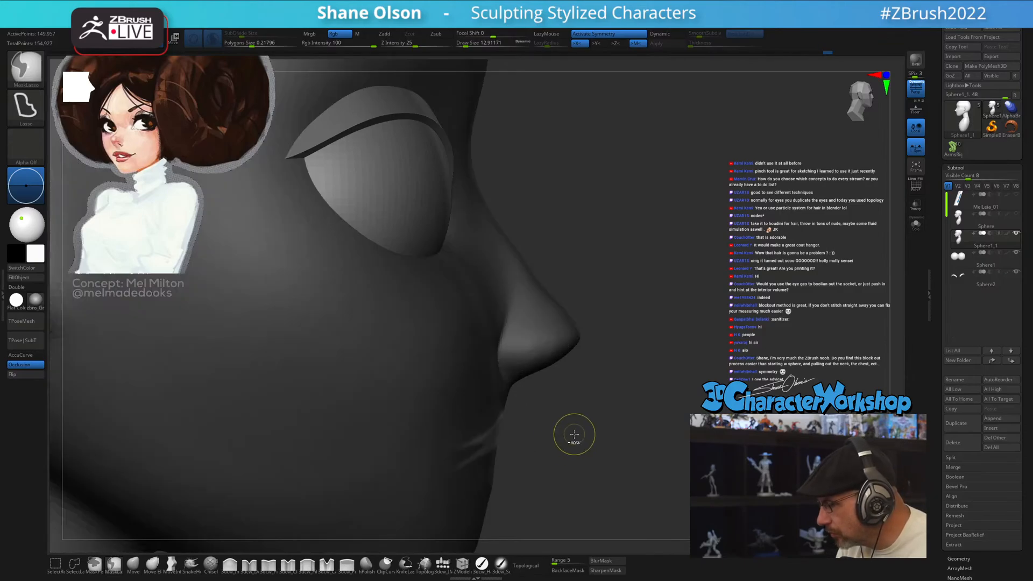
mouse_move(624, 424)
mouse_down()
mouse_move(627, 436)
mouse_move(603, 438)
mouse_move(635, 454)
mouse_move(570, 466)
mouse_move(487, 511)
mouse_move(444, 452)
mouse_move(495, 525)
mouse_up()
mouse_move(623, 461)
mouse_down()
mouse_move(606, 453)
mouse_move(634, 478)
mouse_move(561, 429)
mouse_up()
- Try to move the unmasked upper lip with the transform gizmo centred on it, and clear the mask
key(w)
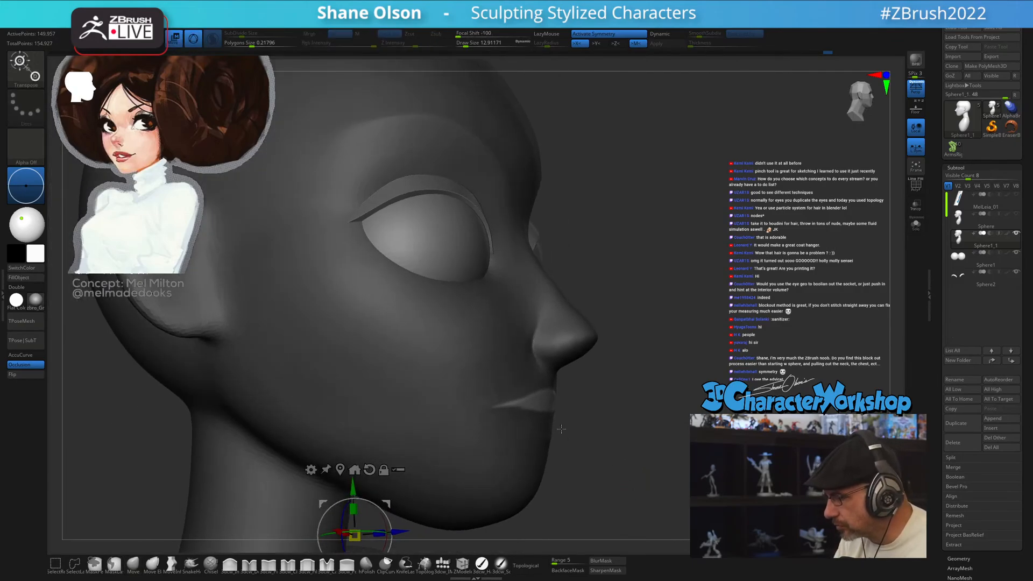
alt+click(548, 411)
drag(616, 451, 585, 387)
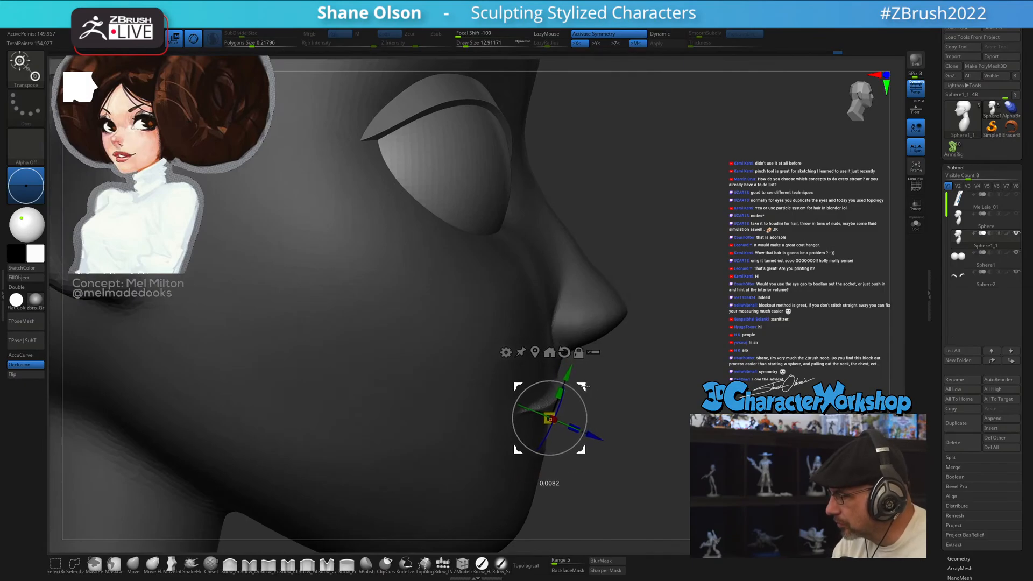
drag(753, 445, 650, 462)
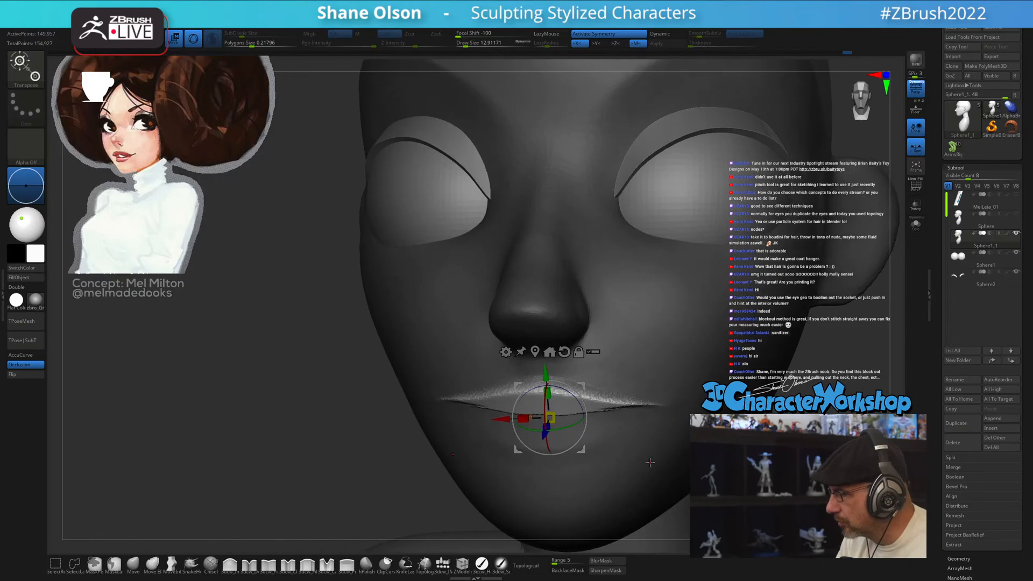
key(q)
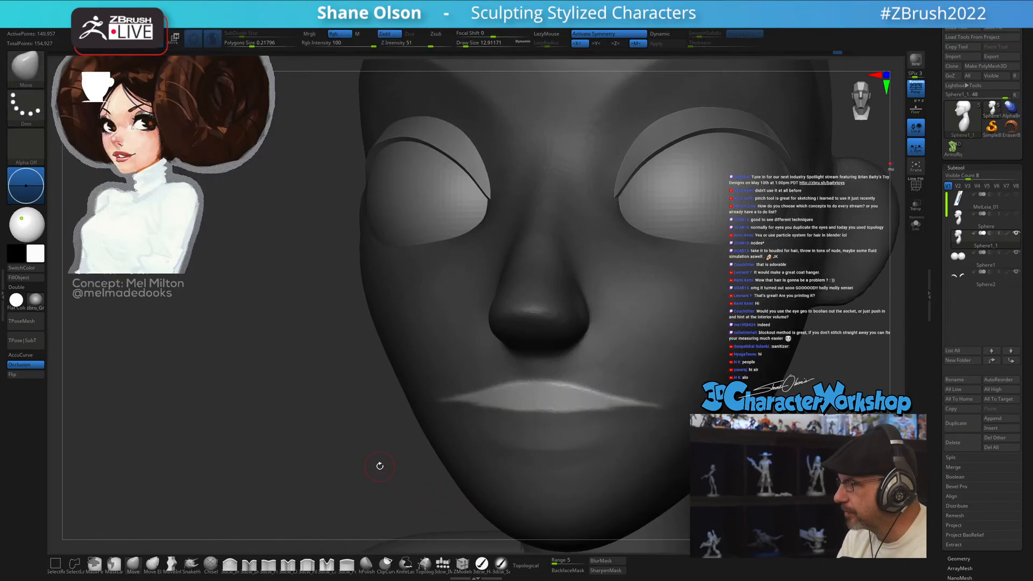
mouse_move(380, 466)
alt+mouse_down()
mouse_move(335, 464)
mouse_move(383, 457)
alt+mouse_up()
ctrl+drag(661, 423, 668, 428)
drag(654, 426, 599, 408)
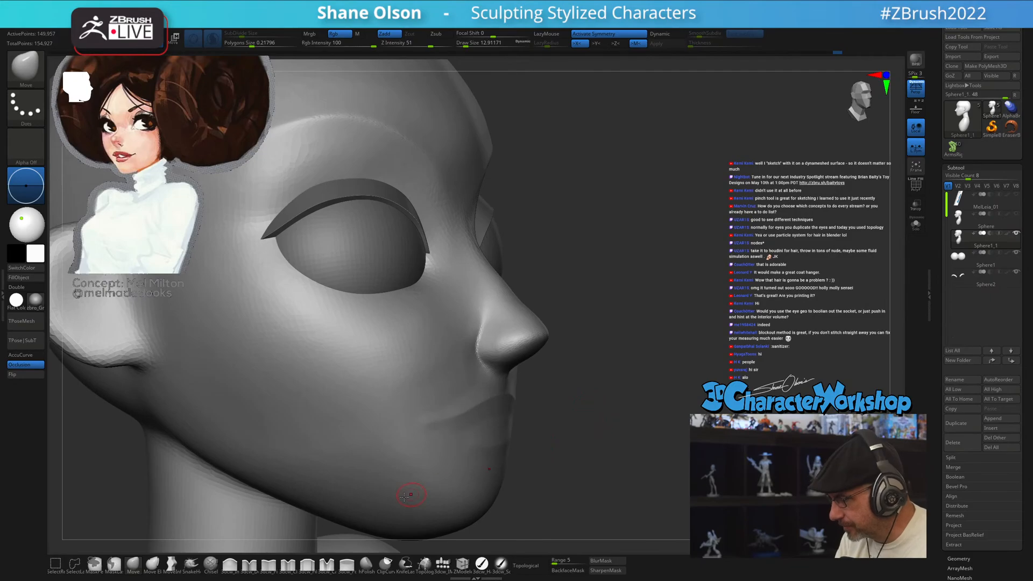
- Try to sharpen the upper lip line using the 3dcw_Pinch brush at Draw Size 20, and undo the stroke
click(136, 568)
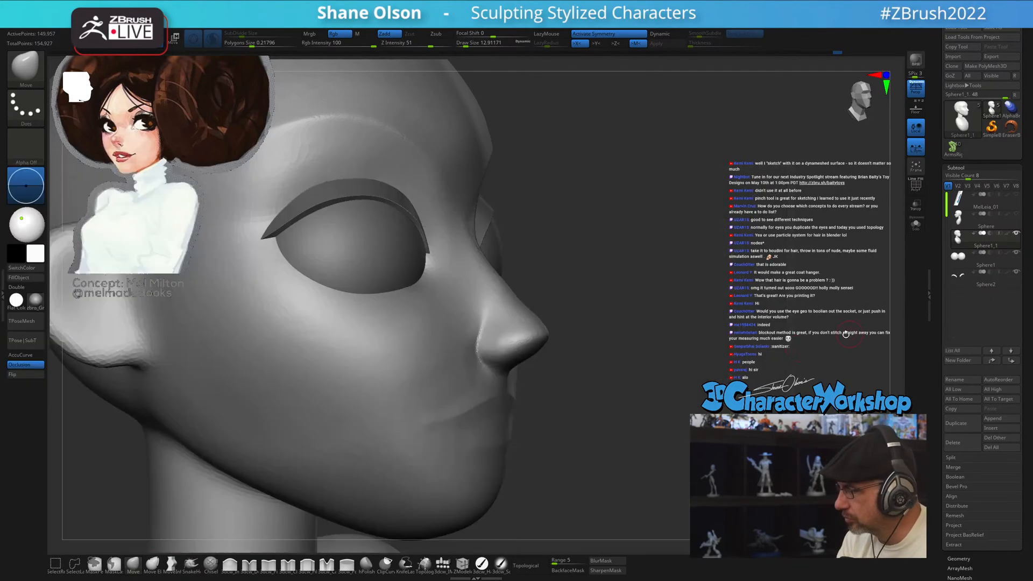
drag(551, 457, 433, 501)
click(280, 561)
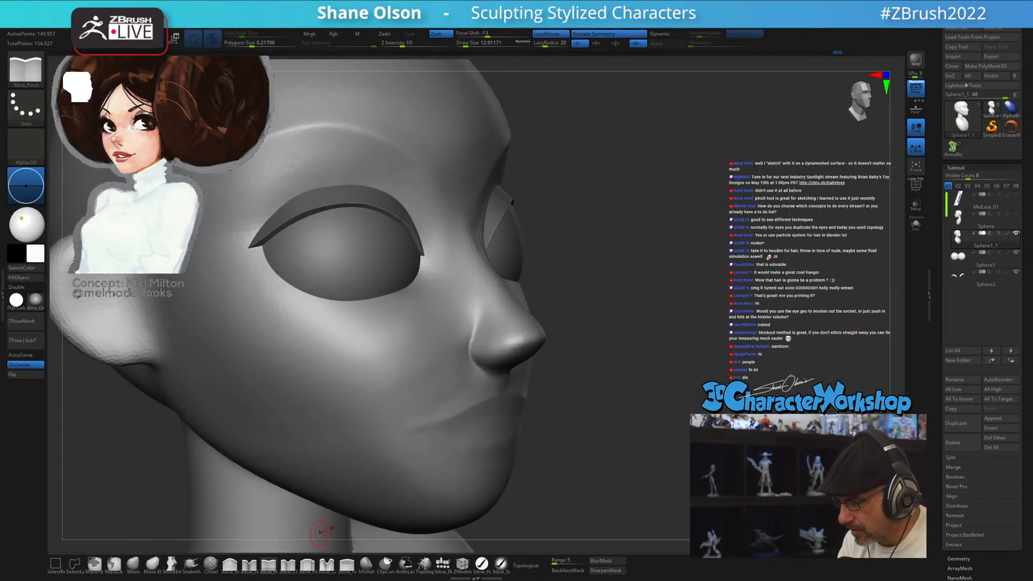
key(s)
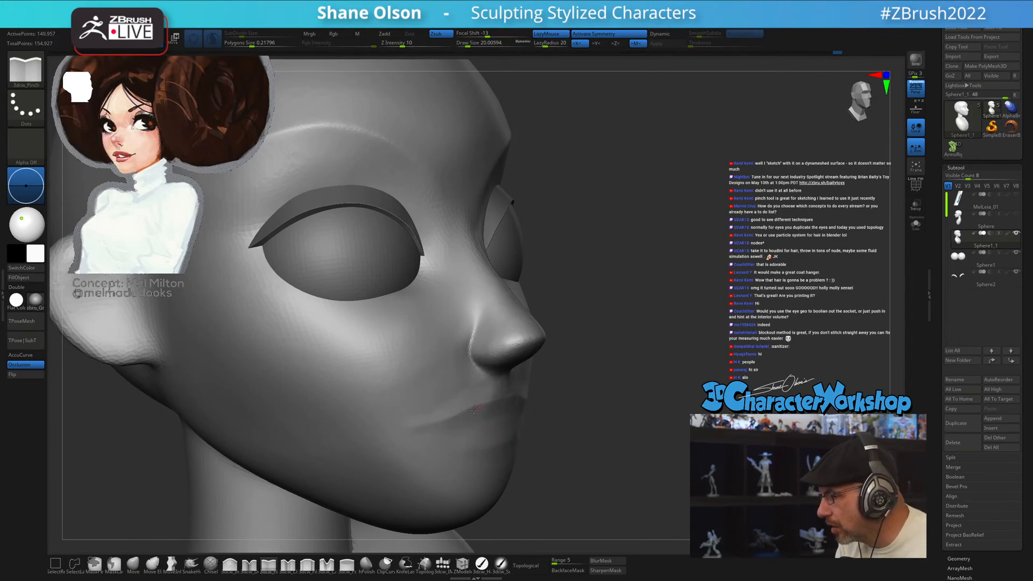
drag(577, 398, 454, 419)
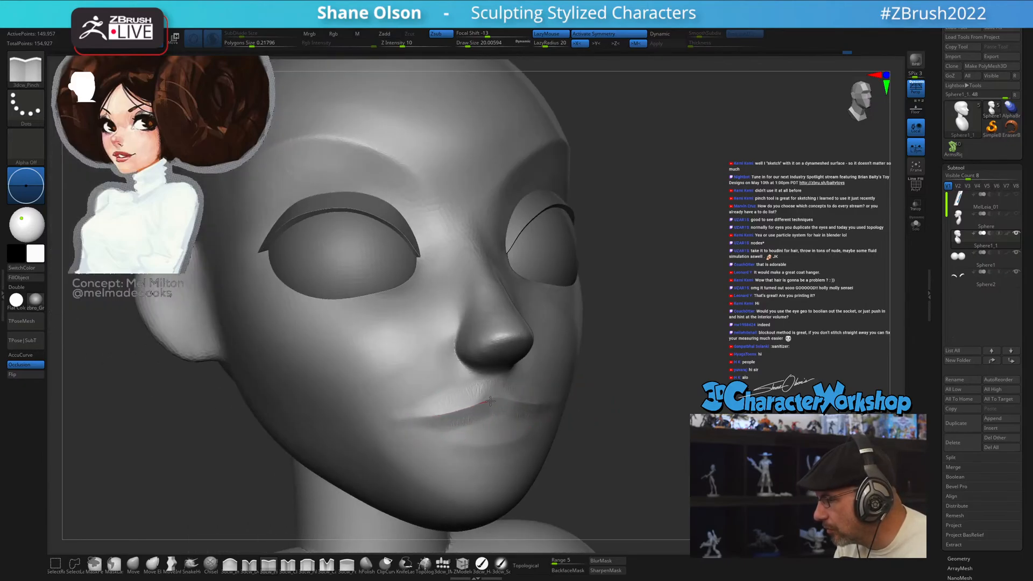
mouse_move(598, 421)
mouse_down()
mouse_move(637, 428)
mouse_move(623, 436)
mouse_up()
key(ctrl+z)
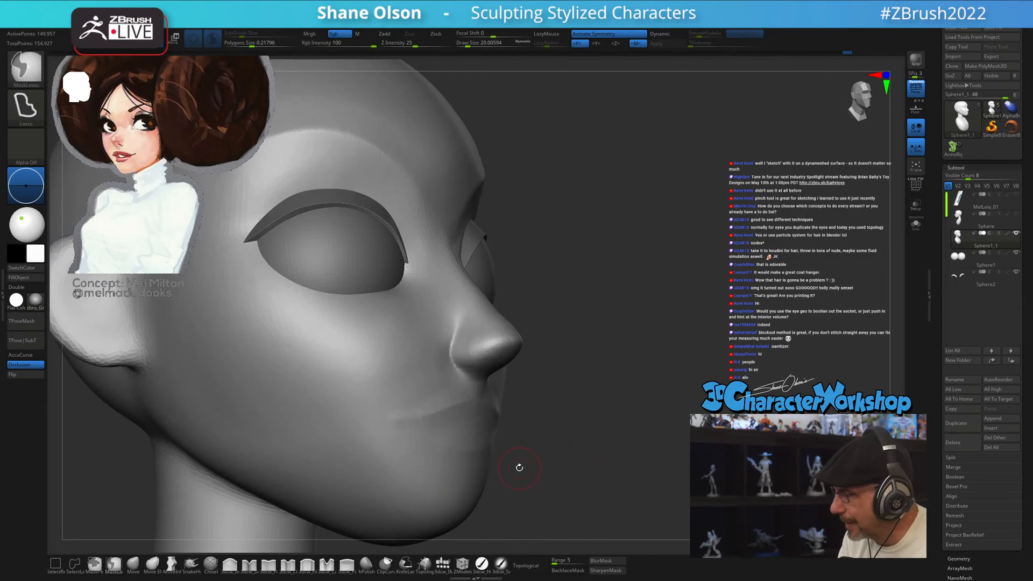
- Pull the upper lip forward from the face with the Move brush at a Draw Size of about 25
click(133, 563)
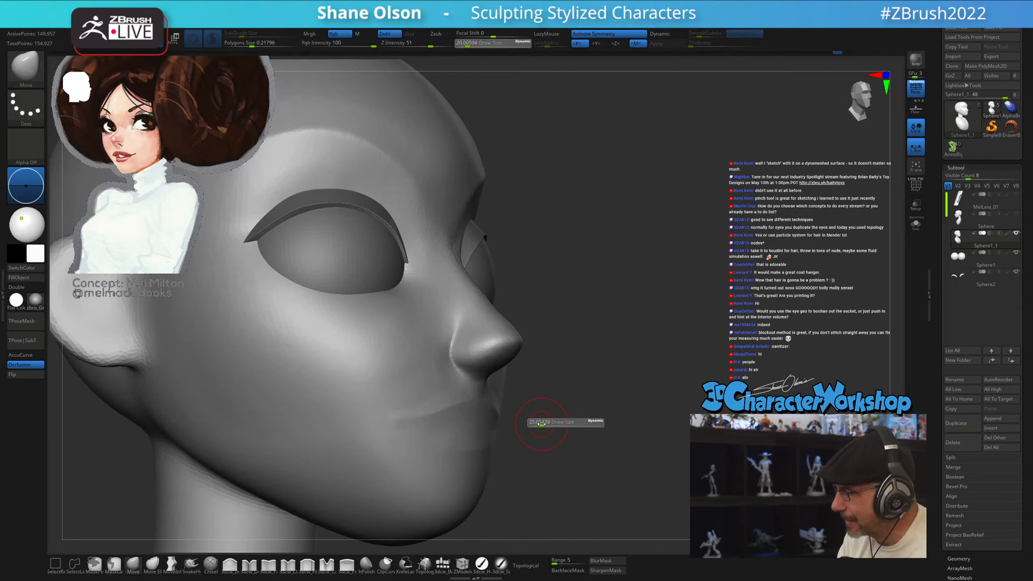
drag(549, 418, 486, 413)
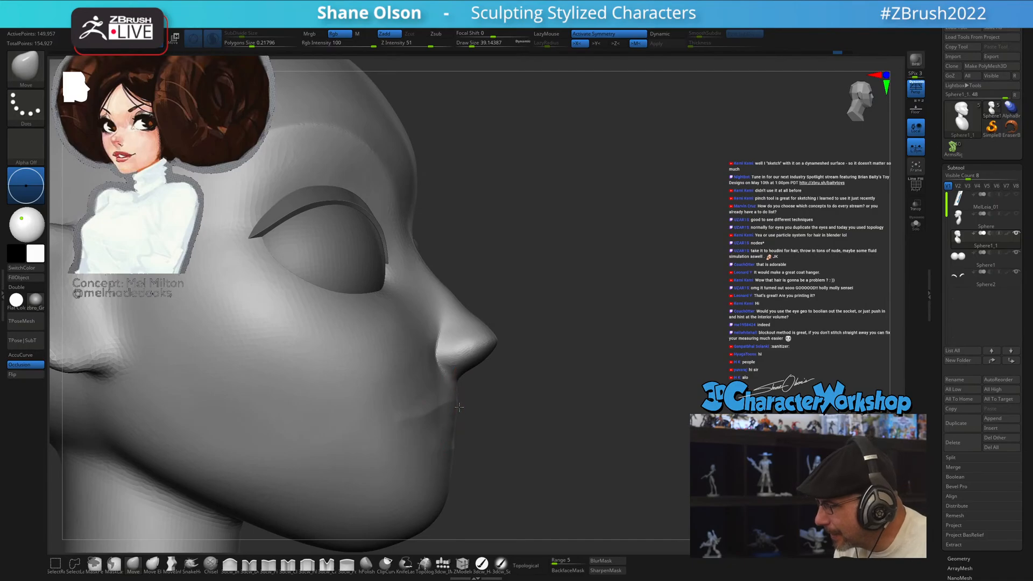
mouse_move(506, 420)
mouse_down()
mouse_move(521, 425)
mouse_move(550, 334)
mouse_up()
alt+drag(551, 386, 548, 421)
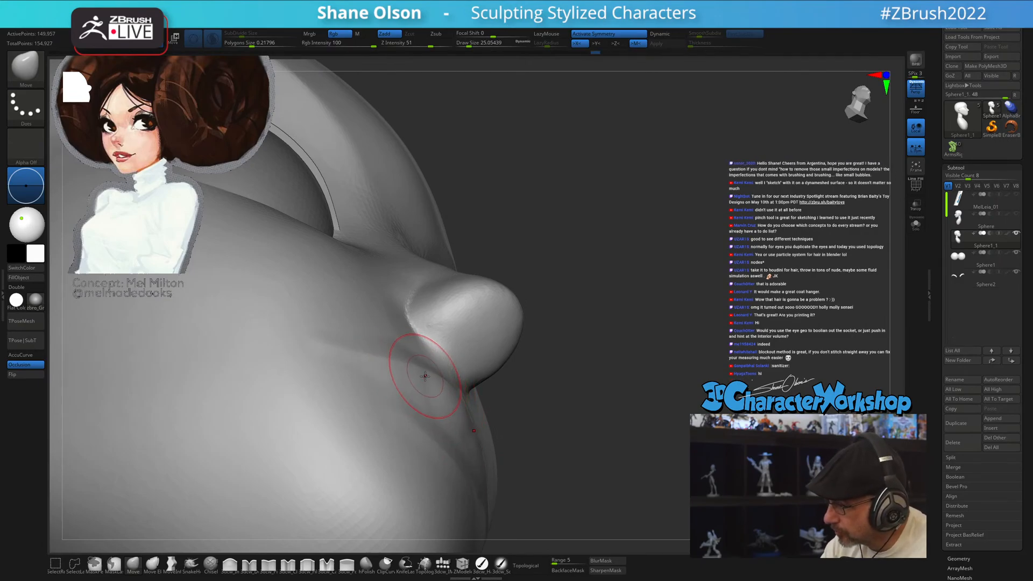
mouse_move(518, 374)
mouse_down()
mouse_move(549, 438)
mouse_move(500, 425)
mouse_move(500, 413)
mouse_move(565, 433)
mouse_move(549, 428)
mouse_up()
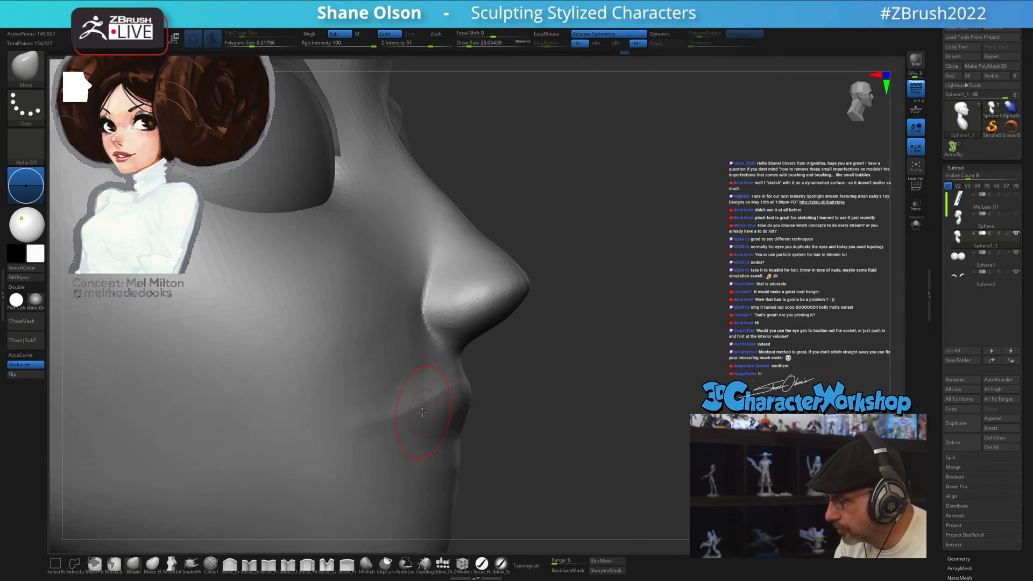
drag(473, 402, 451, 416)
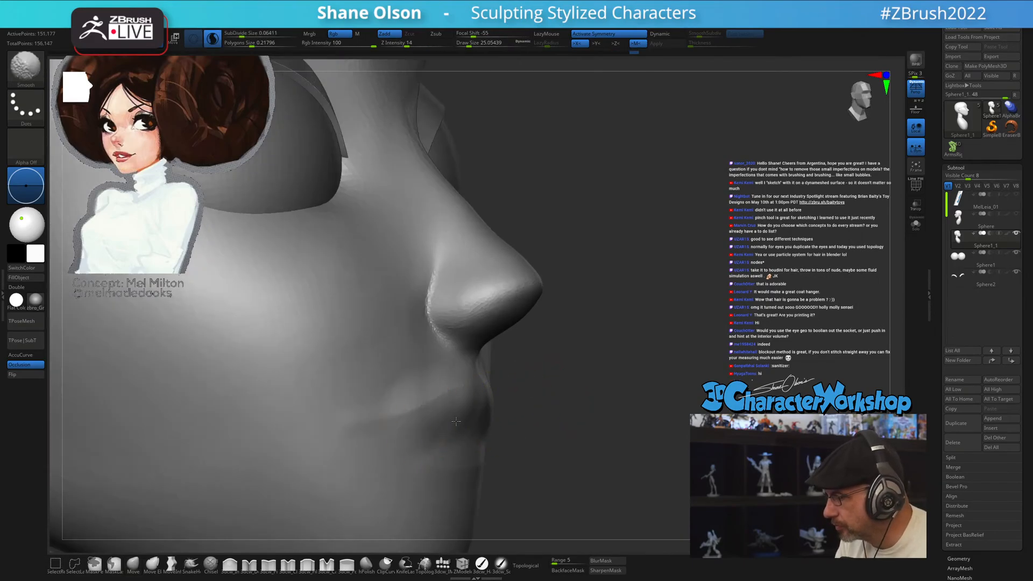
- Smooth the area above the upper lip and adjust the lip's curve towards the mouth corners from below
shift+drag(387, 379, 404, 377)
mouse_move(567, 403)
mouse_down()
mouse_move(487, 414)
mouse_move(489, 392)
mouse_up()
mouse_move(546, 439)
mouse_down()
mouse_move(533, 411)
mouse_move(484, 387)
mouse_up()
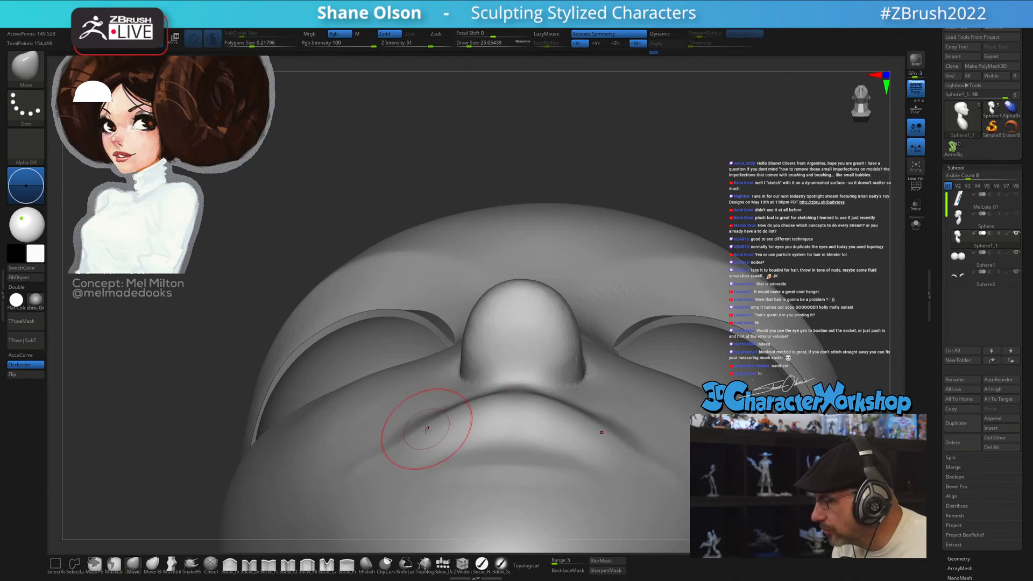
drag(426, 429, 457, 408)
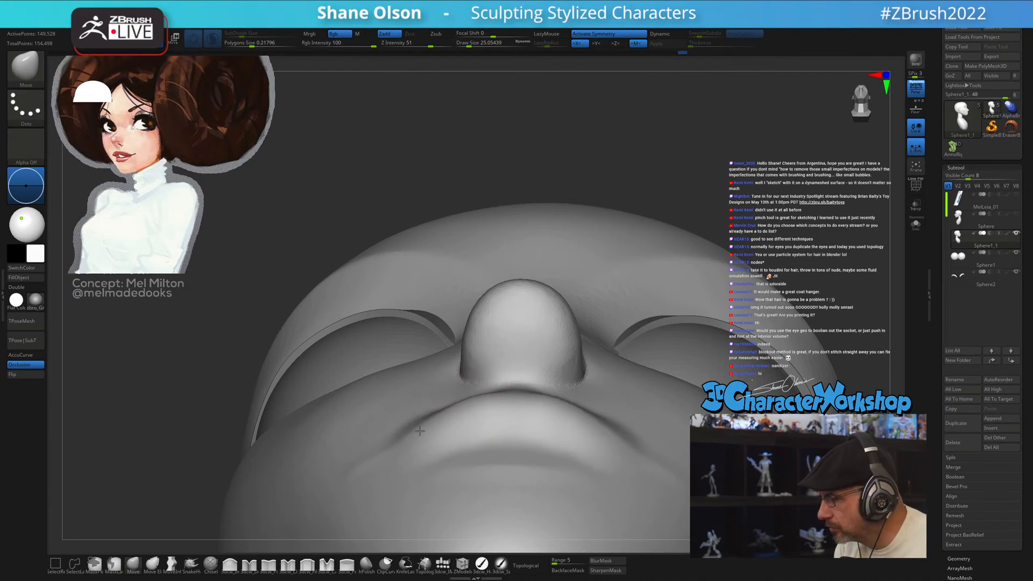
- Reduce the Draw Size to about 14, smooth between the nose and upper lip, and set the Smooth brush's Z Intensity to 28
mouse_move(537, 431)
mouse_down()
mouse_move(584, 435)
mouse_move(570, 462)
mouse_move(577, 448)
mouse_move(537, 434)
mouse_up()
key(s)
ctrl+right_drag(537, 434, 537, 471)
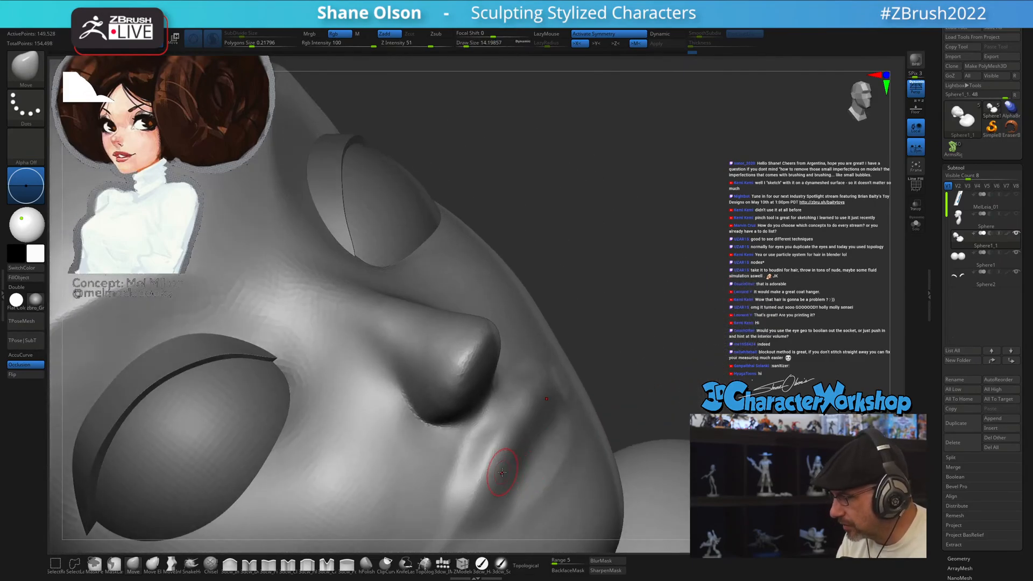
mouse_move(478, 436)
shift+mouse_down()
mouse_move(456, 475)
mouse_move(472, 370)
shift+mouse_up()
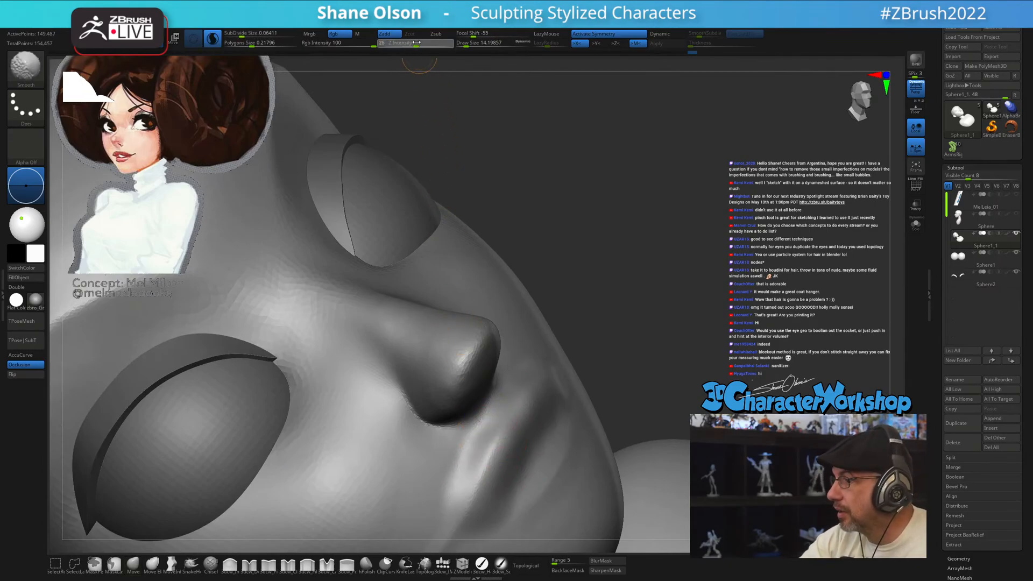
alt+right_drag(595, 333, 588, 297)
drag(591, 304, 589, 323)
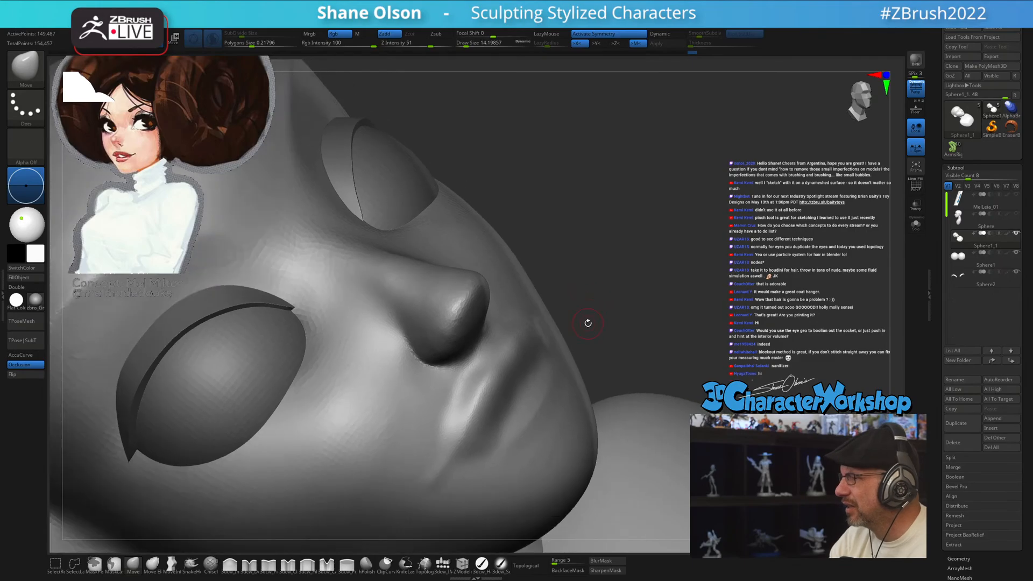
- Increase the Draw Size to about 17 and smooth the upper lip and the skin beneath the nose
key(bracketright)
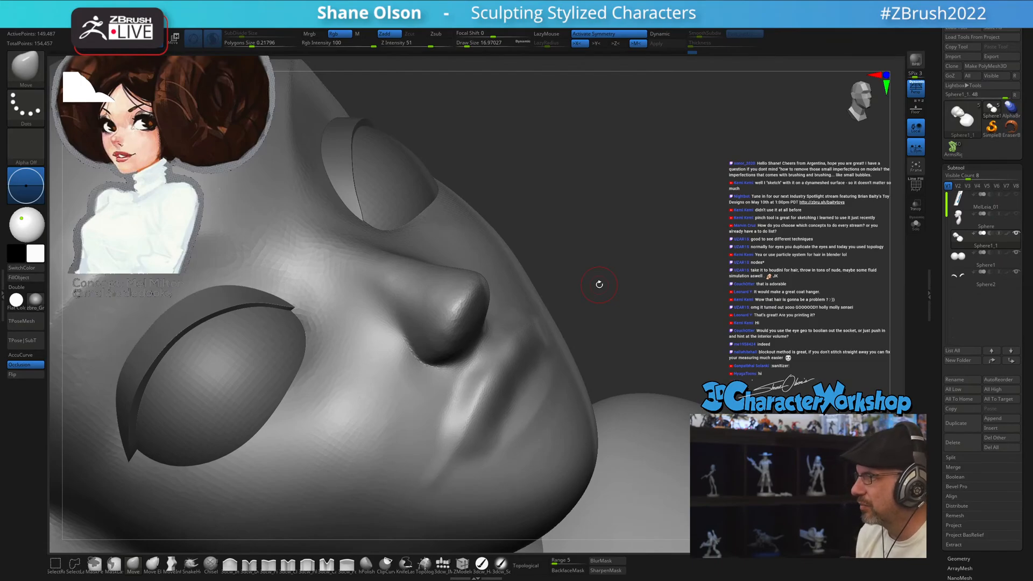
drag(624, 313, 635, 316)
key(s)
shift+drag(437, 446, 451, 399)
ctrl+right_drag(451, 399, 453, 412)
key(bracketleft)
key(bracketleft)
shift+drag(456, 407, 461, 380)
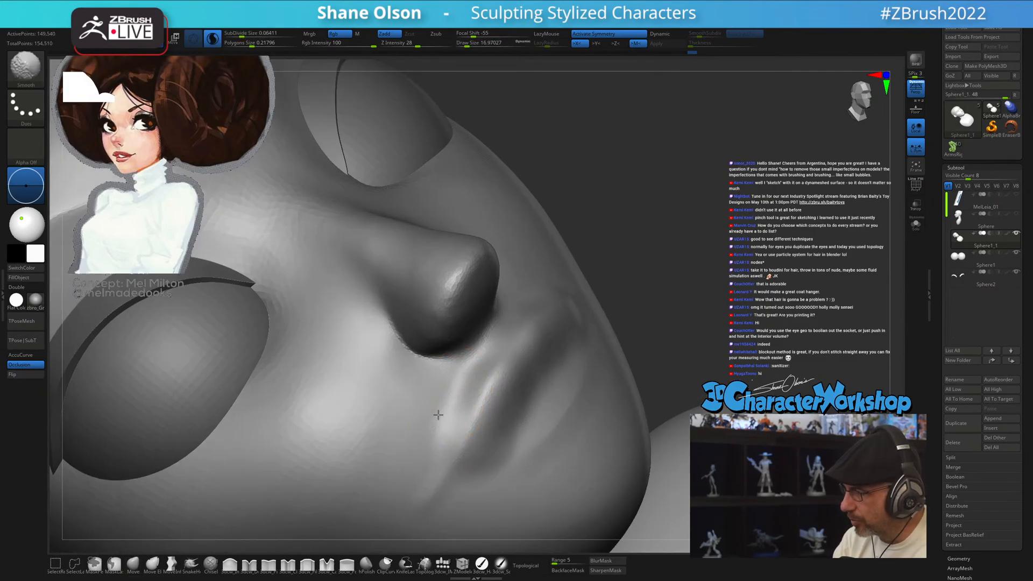
shift+drag(438, 414, 482, 364)
right_drag(495, 450, 484, 454)
key(shift)
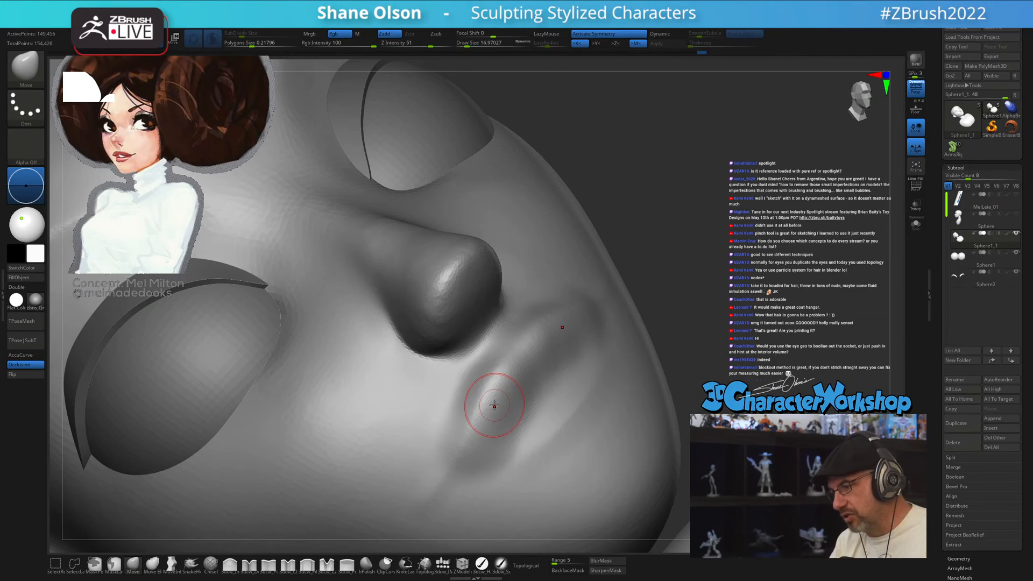
- Fill in the skin between the nose and upper lip with the 3dcw_Fill brush at a Draw Size of about 17
right_drag(494, 405, 484, 488)
click(308, 564)
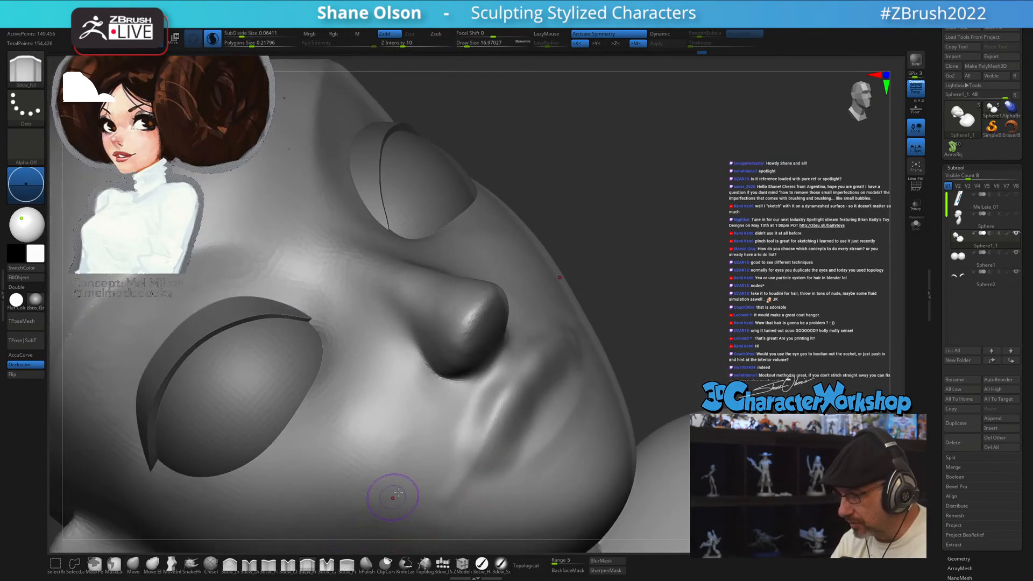
mouse_move(477, 399)
mouse_down()
mouse_move(484, 372)
mouse_move(474, 377)
mouse_up()
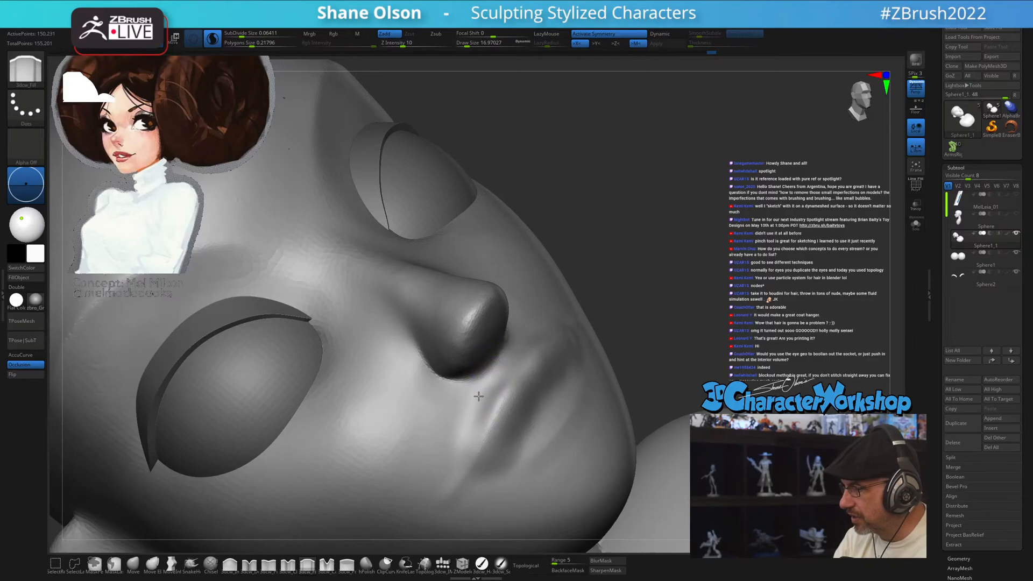
mouse_move(473, 417)
mouse_down()
mouse_move(483, 396)
mouse_move(460, 445)
mouse_up()
drag(482, 392, 466, 417)
mouse_move(470, 442)
right_down()
mouse_move(533, 433)
mouse_move(475, 427)
right_up()
mouse_move(482, 398)
mouse_down()
mouse_move(450, 435)
mouse_move(471, 396)
mouse_move(459, 406)
mouse_move(422, 373)
mouse_move(488, 422)
mouse_up()
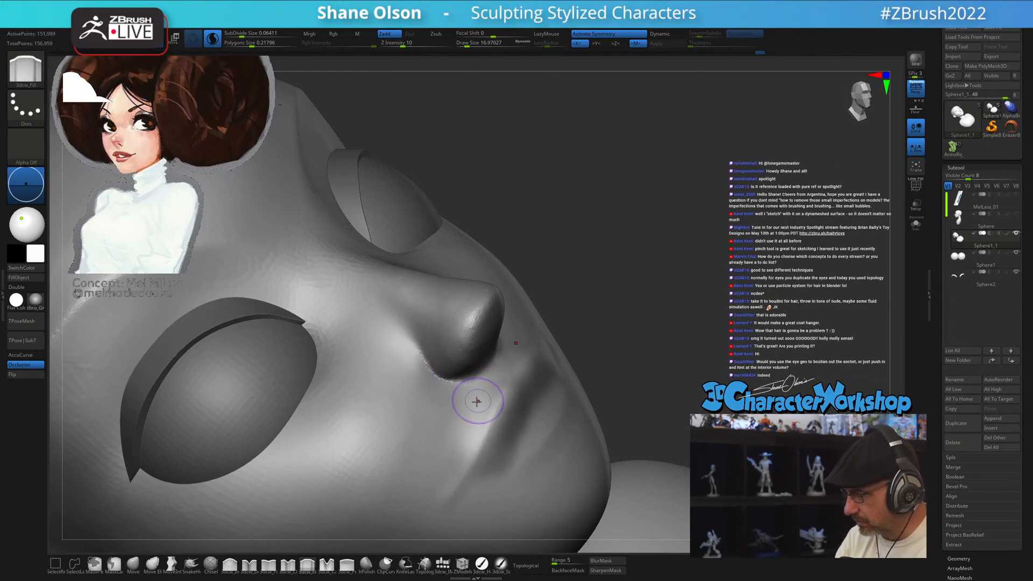
- Build up the upper lip between the mouth corner and its centre with the fill brush
right_drag(629, 398, 501, 436)
mouse_move(502, 436)
mouse_down()
mouse_move(538, 383)
mouse_move(498, 427)
mouse_move(541, 406)
mouse_up()
right_drag(540, 405, 484, 452)
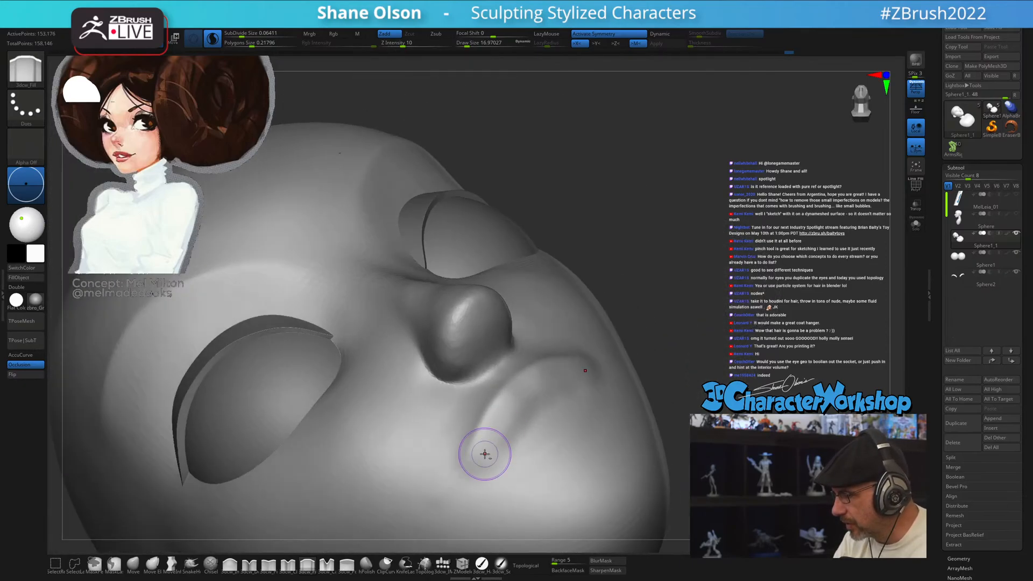
drag(477, 466, 548, 390)
mouse_move(507, 429)
mouse_down()
mouse_move(514, 402)
mouse_move(550, 398)
mouse_up()
right_drag(530, 415, 493, 456)
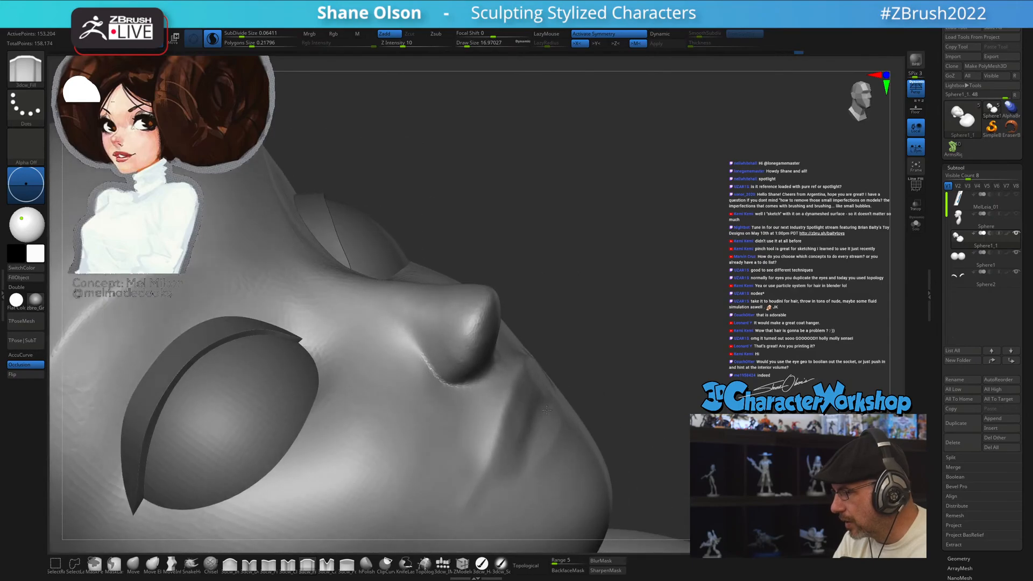
- Pinch the upper edge of the upper lip with the 3dcw_Pinch brush at a Draw Size of about 20
click(268, 565)
right_drag(371, 517, 511, 382)
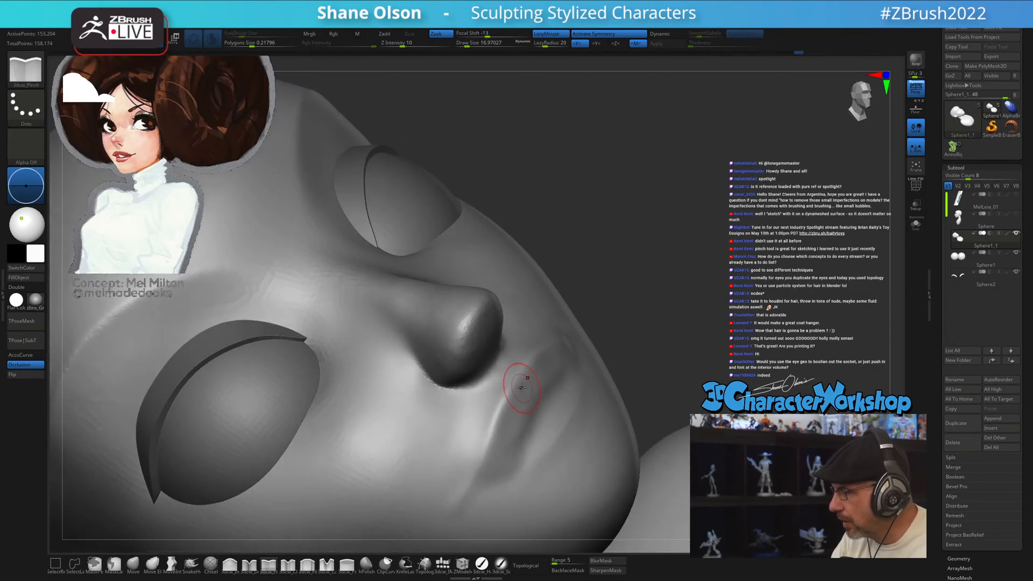
drag(518, 377, 517, 380)
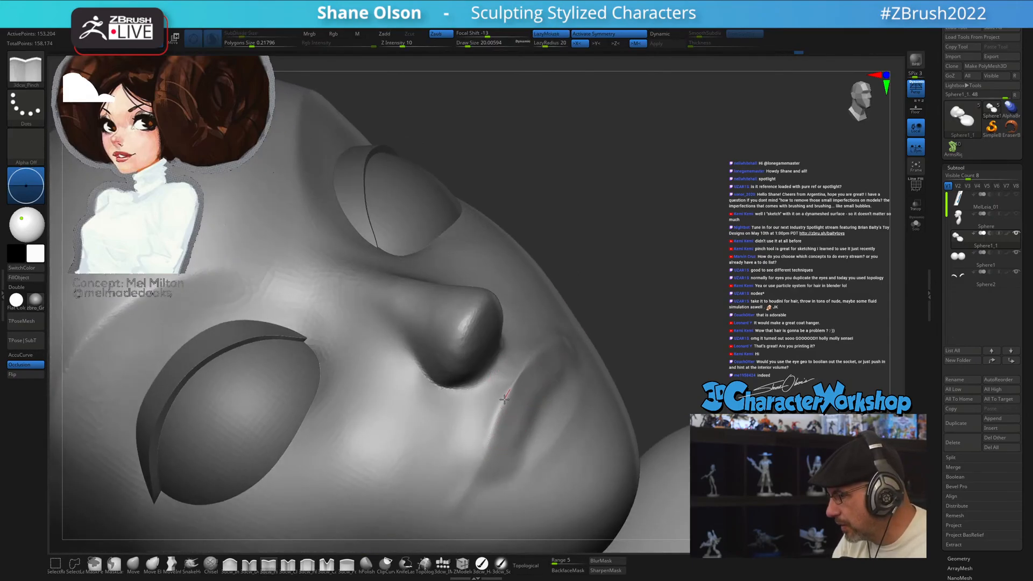
drag(490, 438, 476, 473)
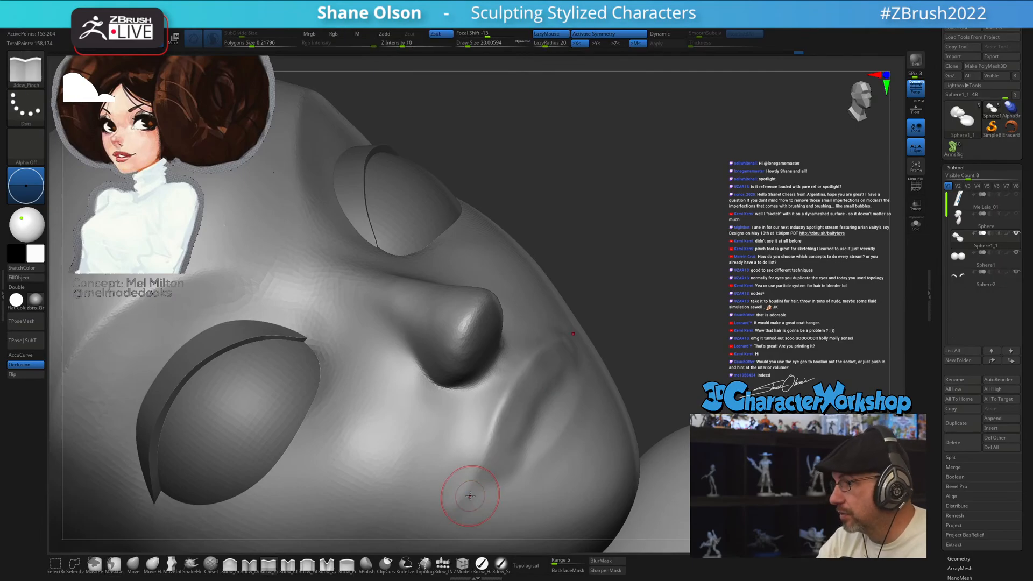
- Reduce the Pinch brush's Draw Size to about 12 and sharpen the upper lip's border towards the mouth corner
key(s)
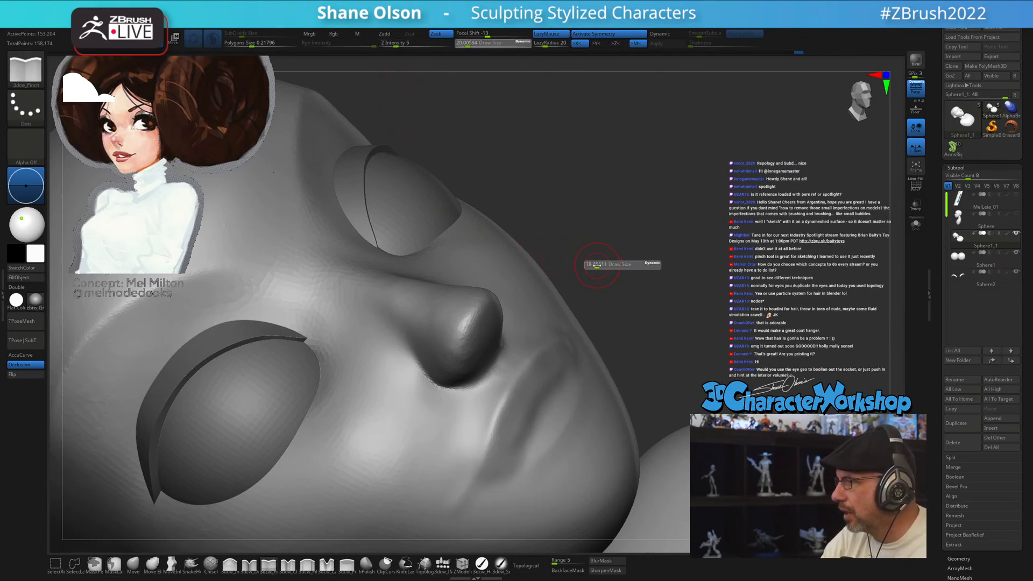
drag(597, 264, 592, 264)
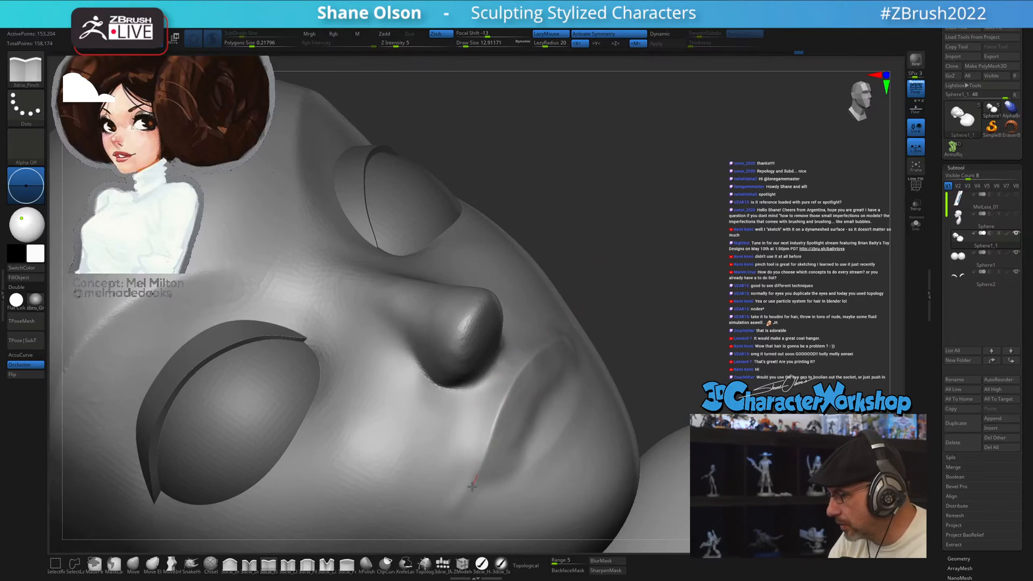
mouse_move(644, 360)
mouse_down()
mouse_move(570, 376)
mouse_move(522, 415)
mouse_move(548, 372)
mouse_move(576, 392)
mouse_move(550, 401)
mouse_up()
mouse_move(550, 401)
right_down()
mouse_move(562, 427)
mouse_move(622, 397)
mouse_move(611, 341)
mouse_move(584, 453)
mouse_move(597, 425)
mouse_move(564, 446)
mouse_move(535, 433)
mouse_move(477, 470)
right_up()
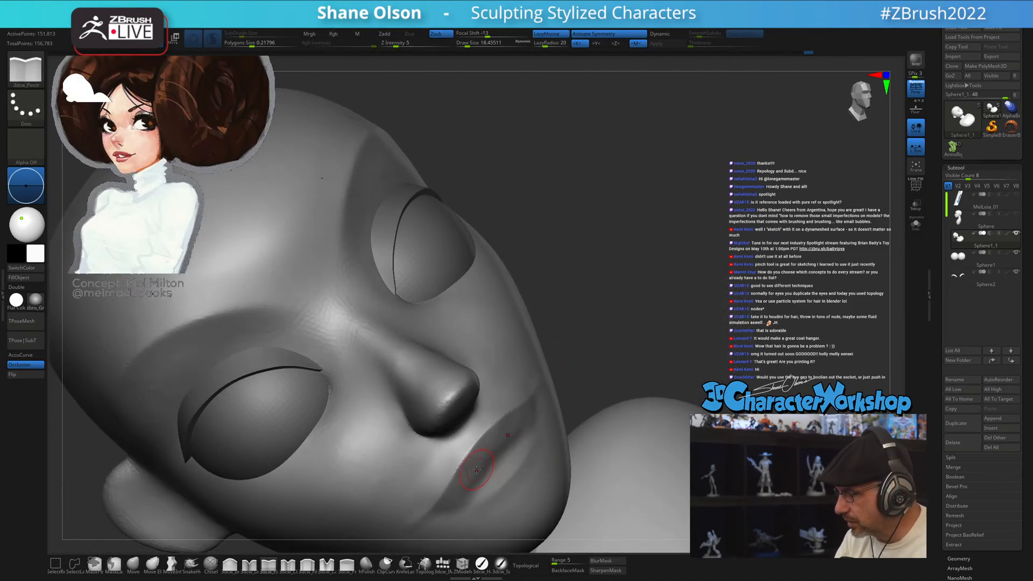
right_drag(545, 429, 501, 455)
right_drag(533, 415, 485, 430)
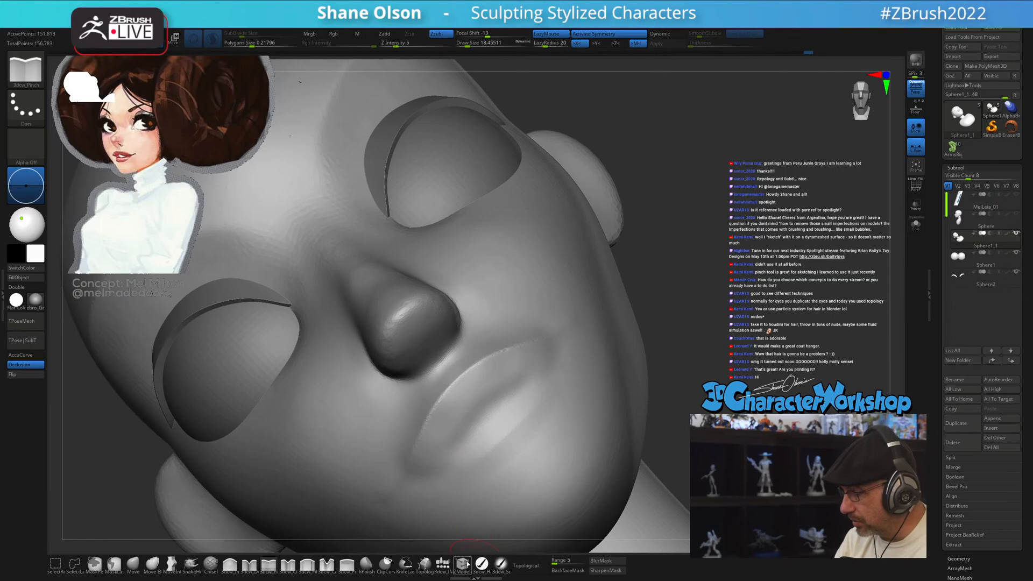
- Flatten the surface of the upper lip with the hPolish brush at a Draw Size of about 17
click(366, 563)
key(s)
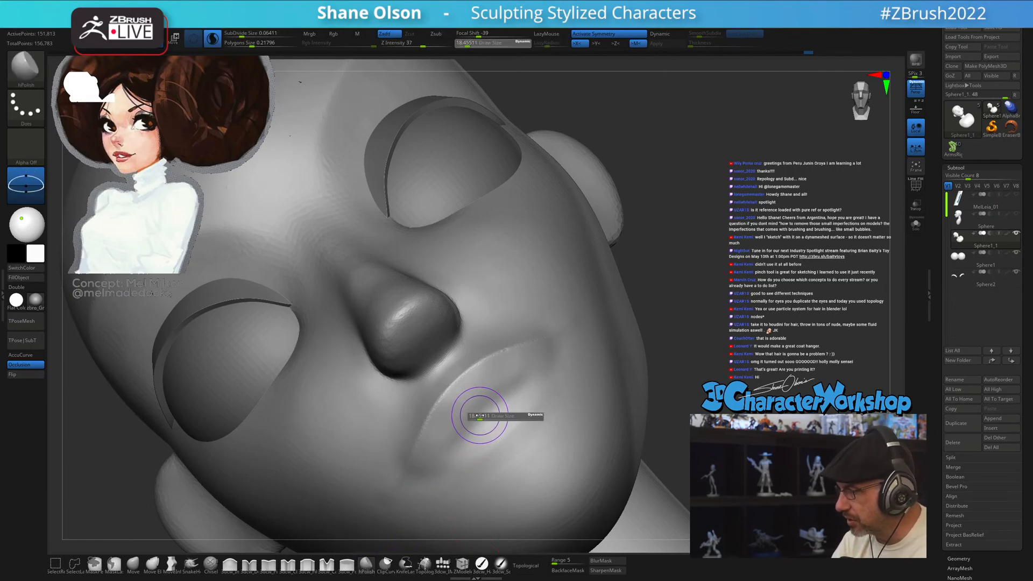
drag(480, 416, 478, 415)
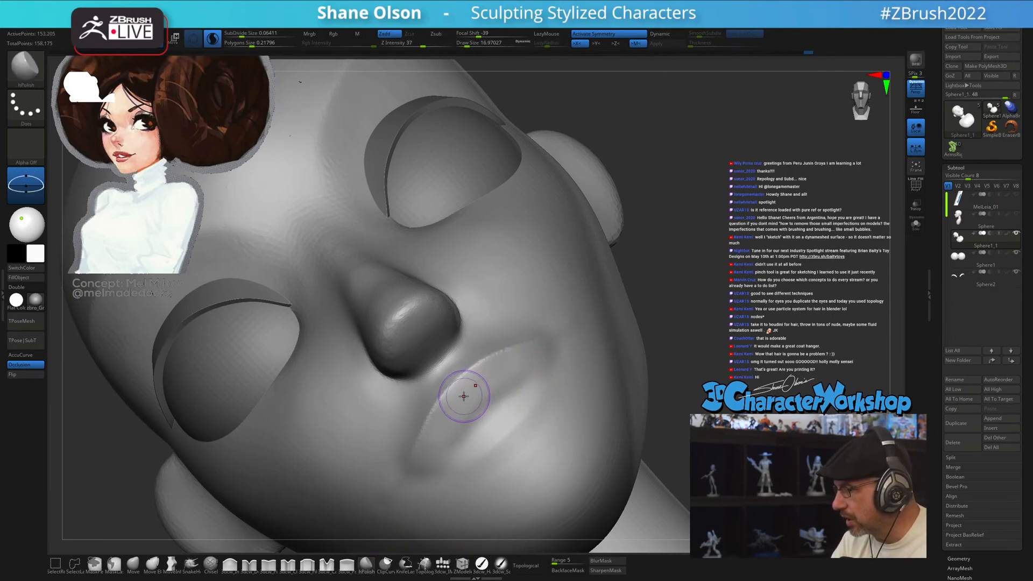
drag(549, 354, 553, 362)
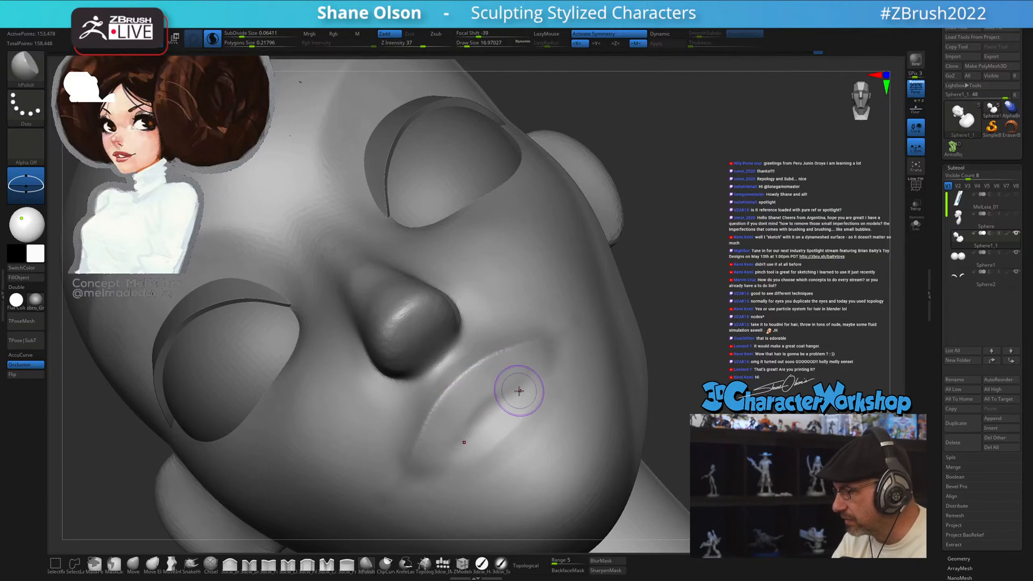
mouse_move(517, 390)
right_down()
mouse_move(546, 378)
mouse_move(515, 388)
right_up()
mouse_move(500, 424)
right_down()
mouse_move(532, 376)
mouse_move(469, 456)
mouse_move(473, 468)
mouse_move(503, 433)
mouse_move(514, 437)
mouse_move(410, 482)
right_up()
- Carve the mouth line under the upper lip with the 3dcw_Detail brush and smooth the skin just below it
click(249, 567)
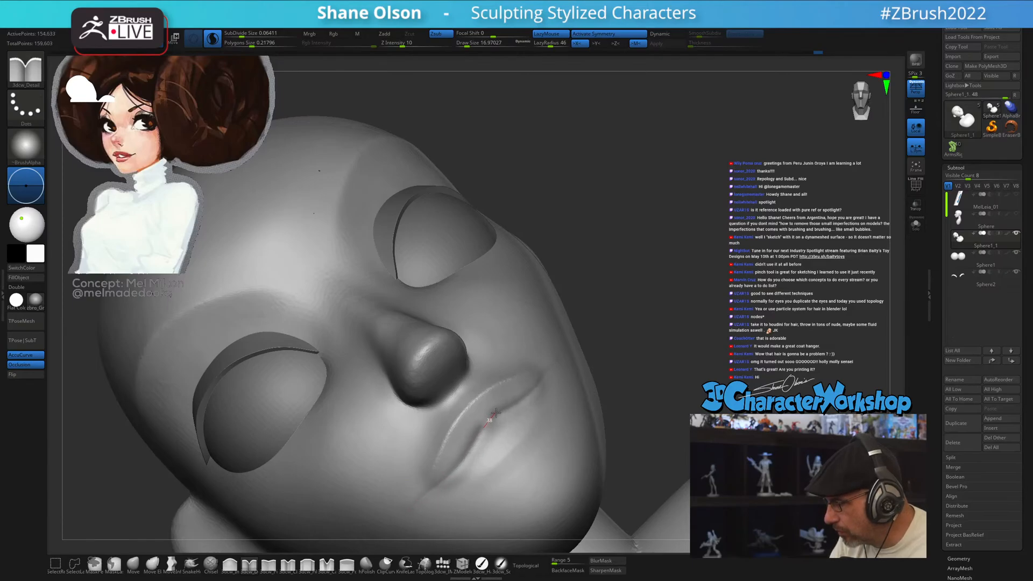
right_drag(588, 408, 480, 445)
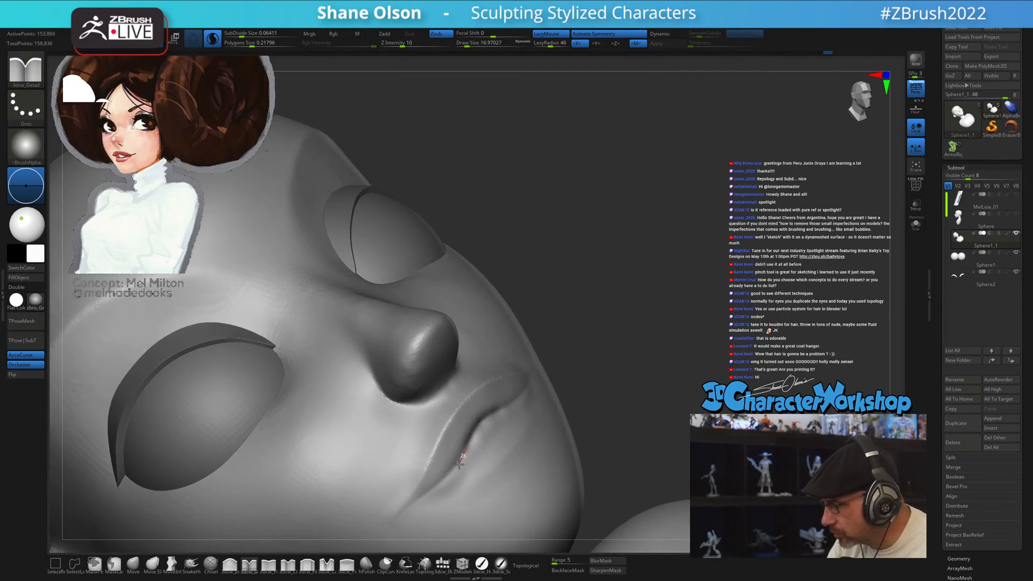
drag(422, 493, 417, 497)
shift+drag(491, 439, 474, 463)
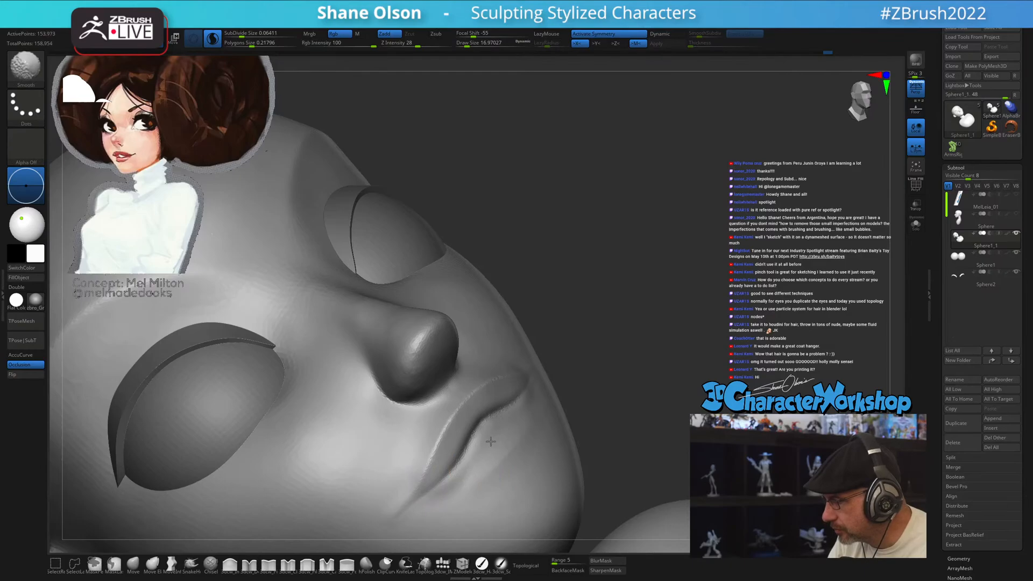
shift+drag(444, 506, 441, 509)
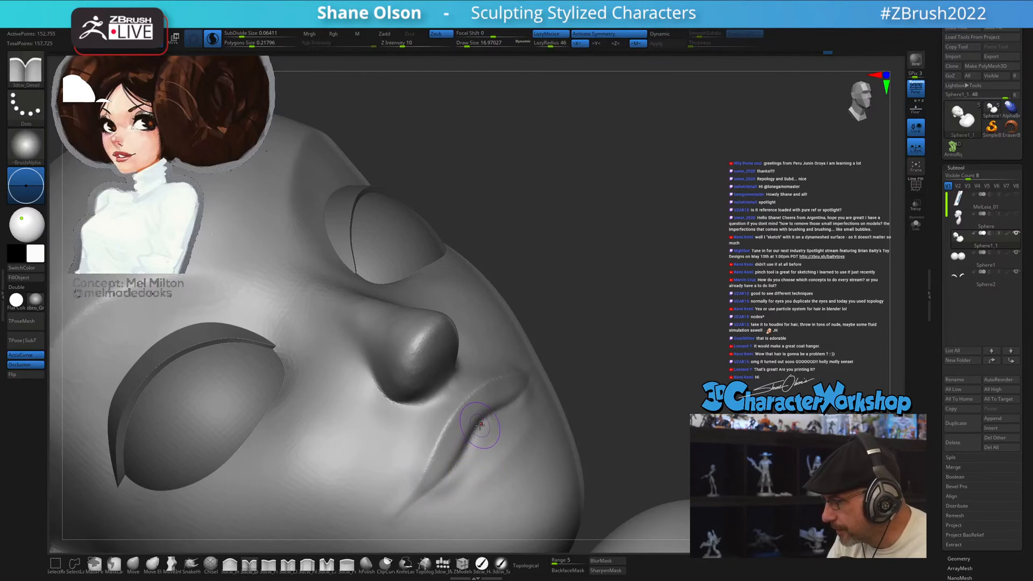
mouse_move(453, 472)
mouse_down()
mouse_move(426, 498)
mouse_move(396, 496)
mouse_up()
- Deepen the mouth line and extend it out to the mouth corner with the detail brush
mouse_move(597, 406)
mouse_down()
mouse_move(595, 414)
mouse_move(607, 380)
mouse_move(599, 376)
mouse_move(592, 392)
mouse_move(640, 403)
mouse_up()
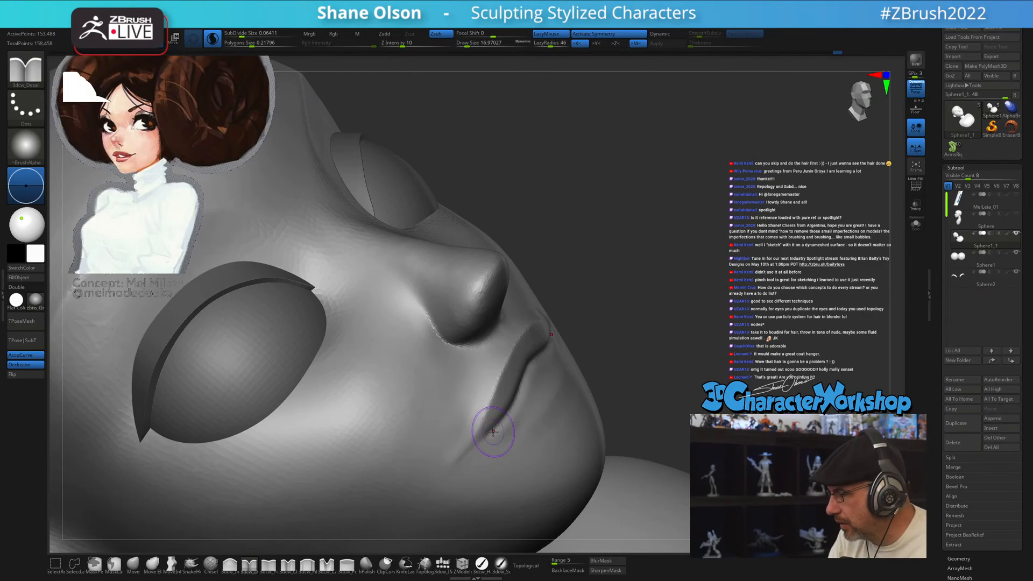
drag(496, 423, 494, 430)
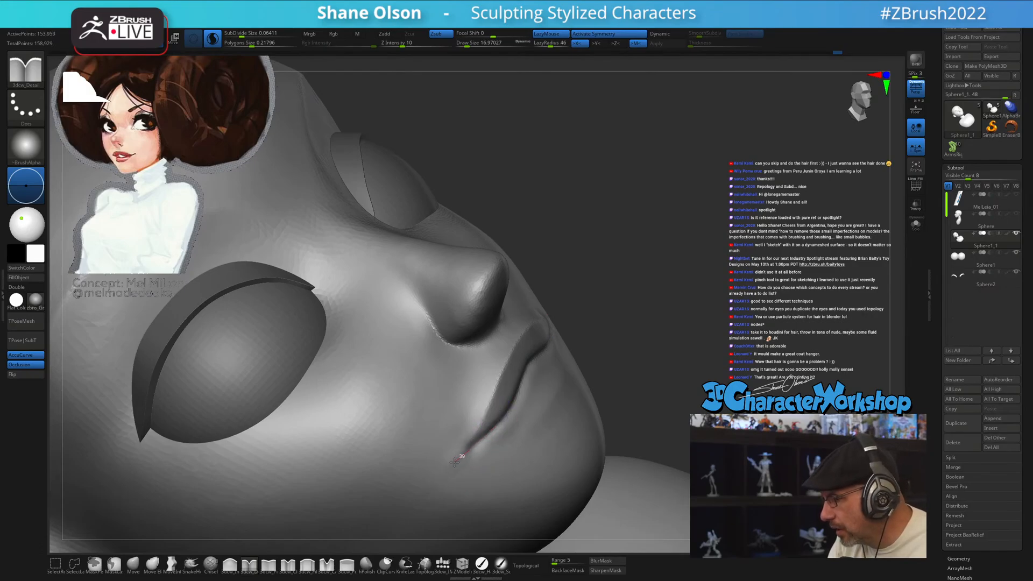
drag(448, 467, 444, 468)
drag(643, 392, 619, 396)
ctrl+right_drag(570, 409, 561, 419)
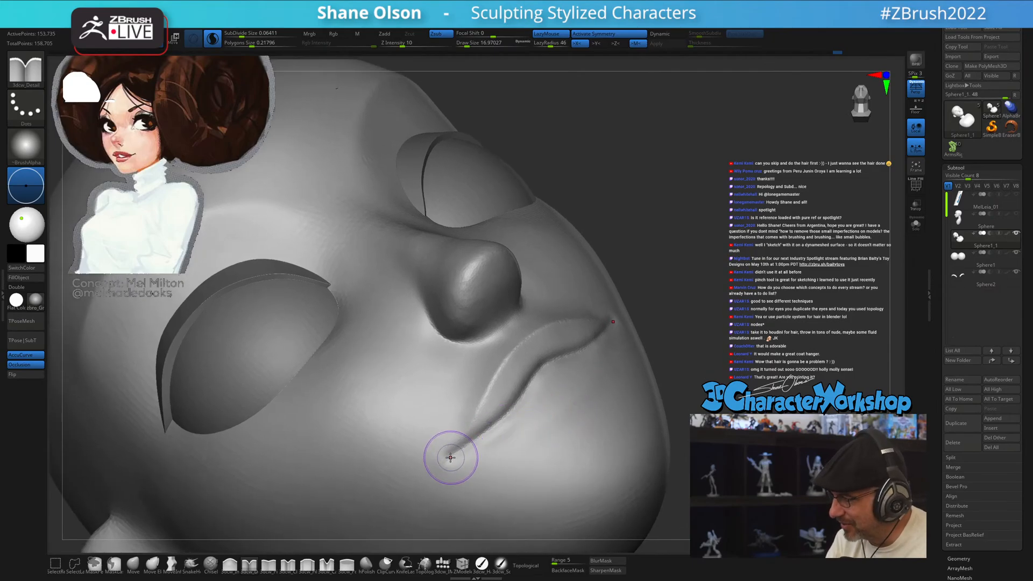
drag(450, 457, 471, 440)
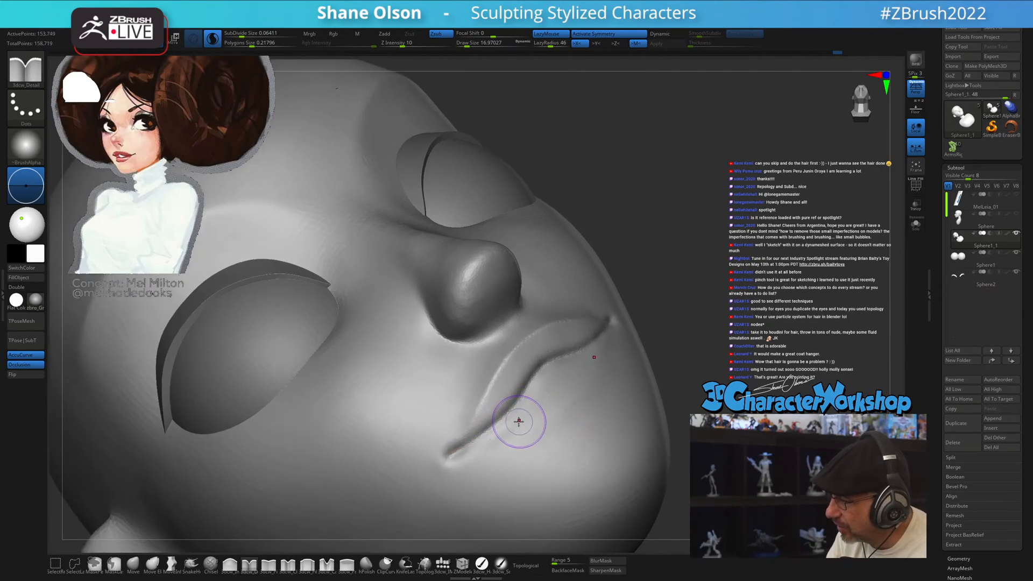
- Reduce the detail brush's Draw Size to about 13 and refine the crease near the mouth corner
right_drag(489, 439, 487, 445)
key(s)
mouse_move(464, 458)
mouse_down()
mouse_move(455, 453)
mouse_move(486, 433)
mouse_up()
ctrl+right_drag(541, 438, 571, 406)
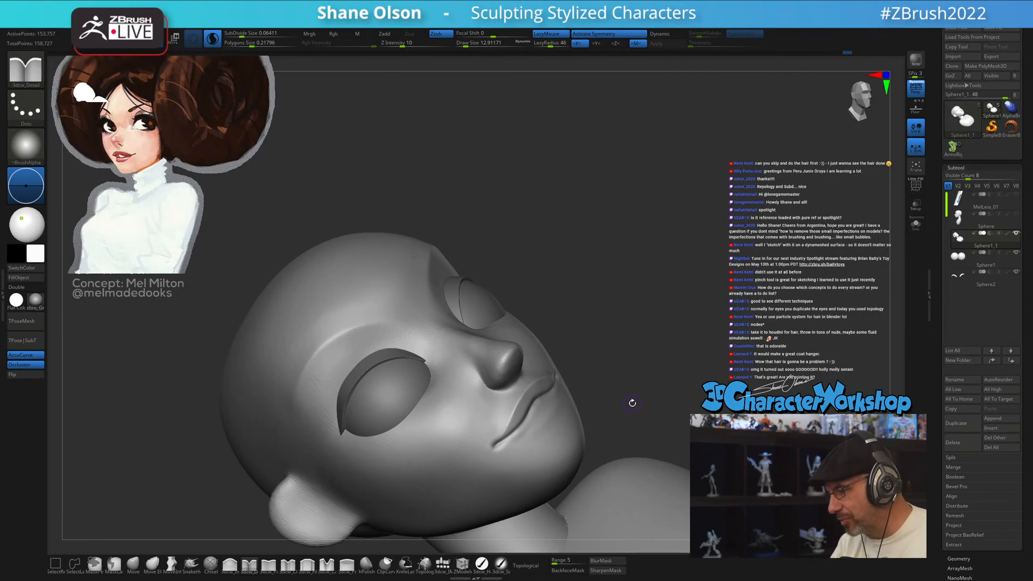
right_drag(632, 403, 552, 430)
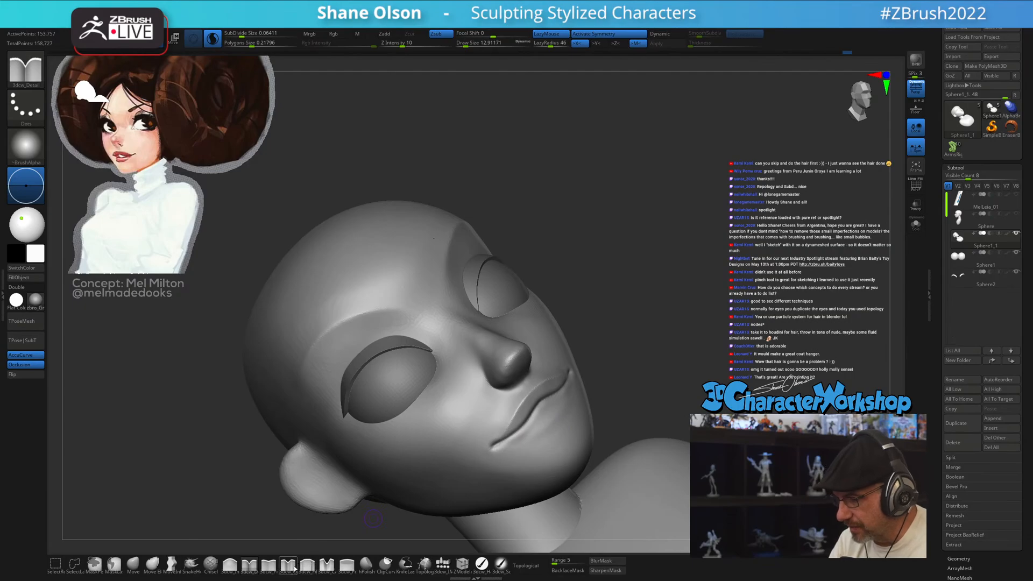
- Start swelling the lower lip beneath the mouth line with the 3dcw_Inflate brush at a Draw Size of about 31
click(230, 563)
key(s)
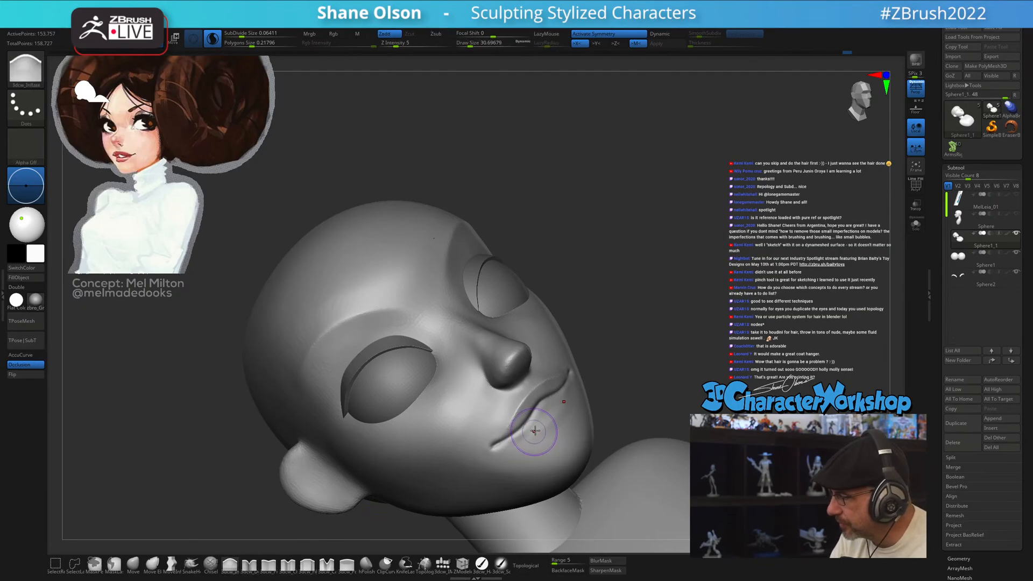
drag(552, 416, 535, 433)
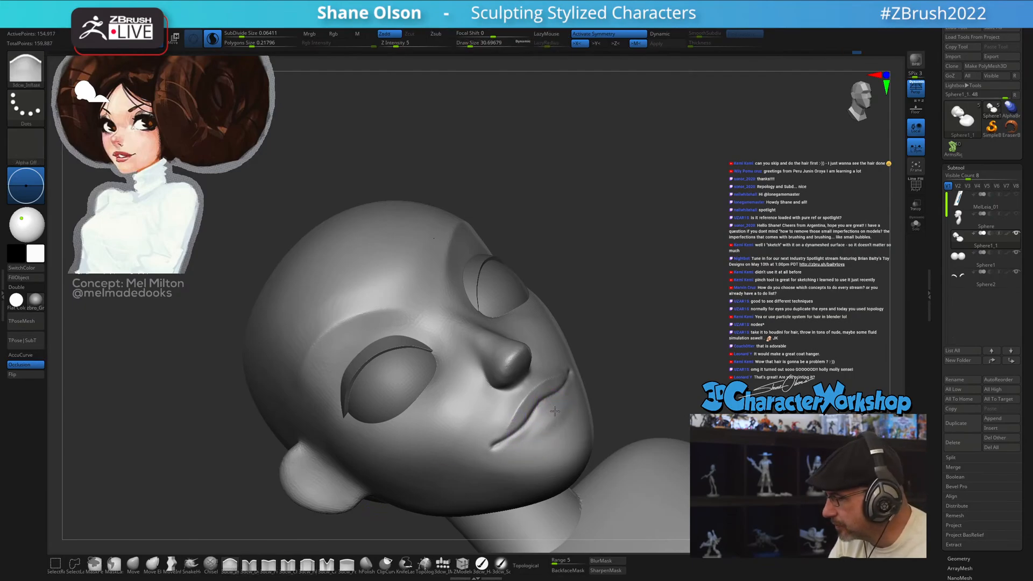
- Inflate the lower lip close to the mouth line and lower the Draw Size to about 18
ctrl+right_drag(549, 437, 554, 428)
key(s)
drag(553, 427, 533, 424)
drag(533, 424, 497, 450)
mouse_move(543, 428)
right_down()
mouse_move(558, 429)
mouse_move(546, 430)
right_up()
key(s)
drag(546, 429, 543, 428)
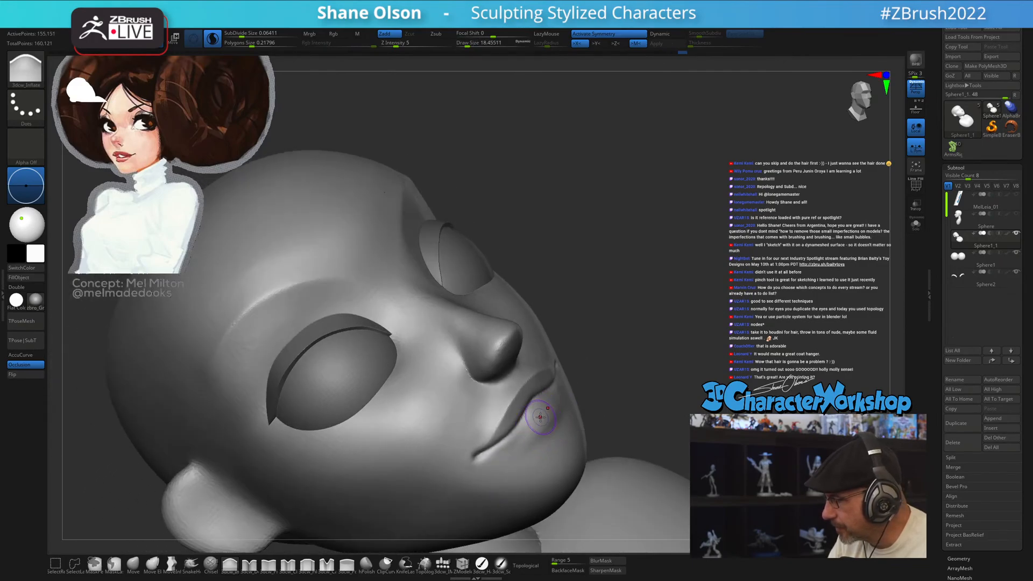
mouse_move(619, 399)
right_down()
mouse_move(593, 406)
mouse_move(607, 391)
mouse_move(346, 539)
right_up()
- Define the parting between the upper and lower lips with the 3dcw_Detail brush at a Draw Size of about 18
click(251, 565)
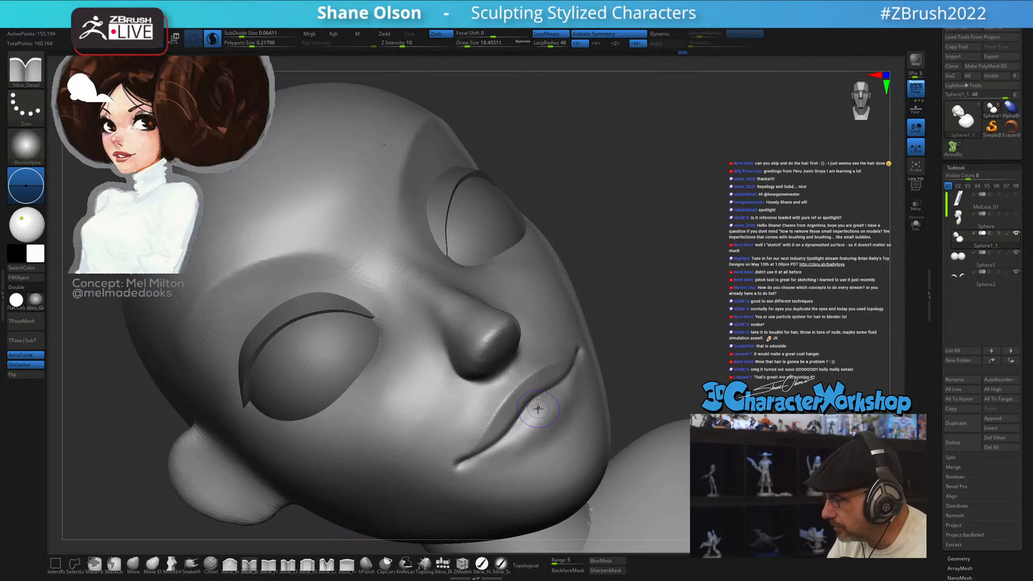
ctrl+right_drag(538, 409, 540, 441)
drag(537, 409, 485, 454)
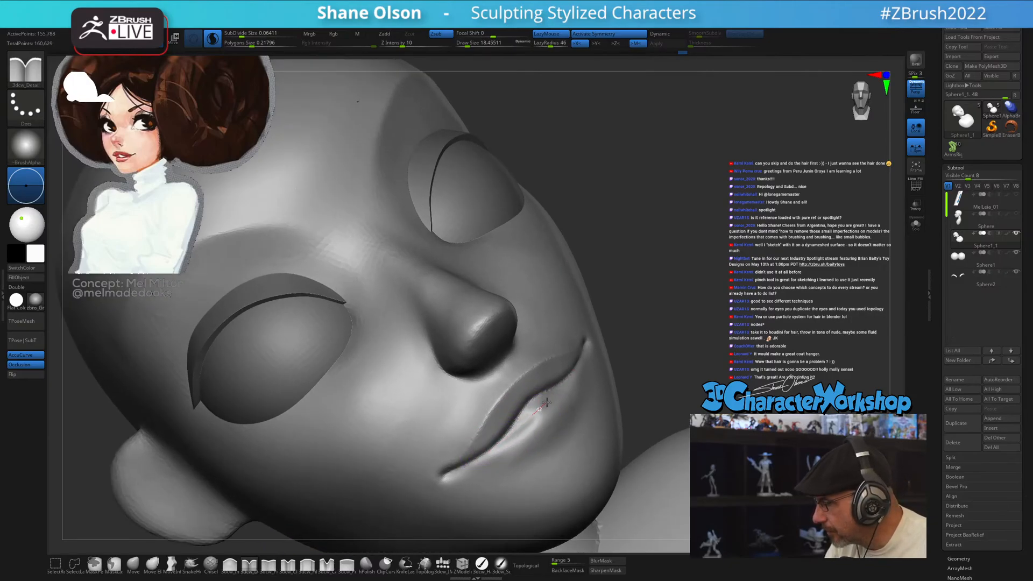
mouse_move(540, 417)
right_down()
mouse_move(514, 429)
mouse_move(546, 407)
right_up()
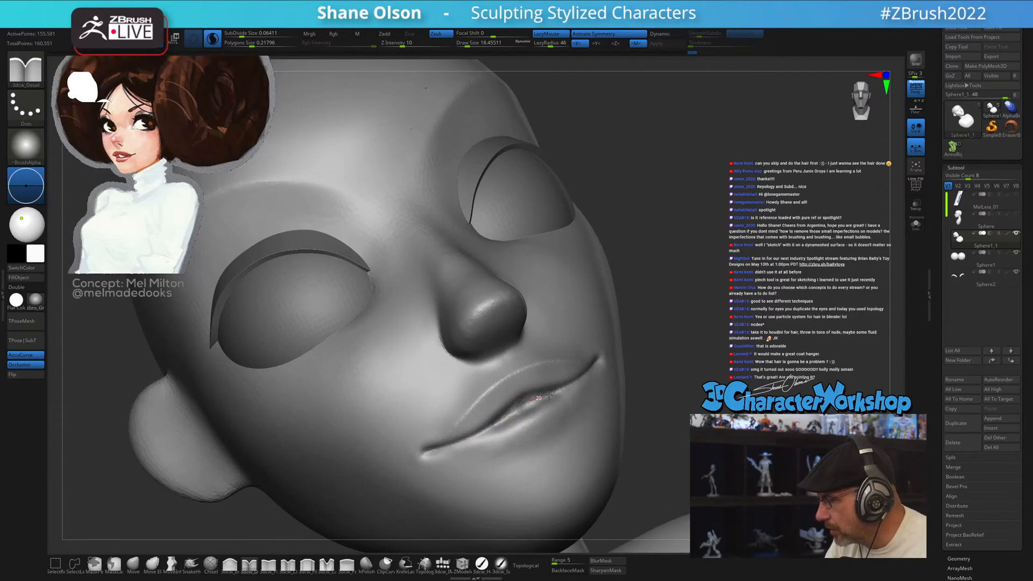
right_drag(518, 422, 501, 427)
- Tighten the mouth line at a Draw Size of about 12, then raise it to about 17 and smooth the lower lip
key(s)
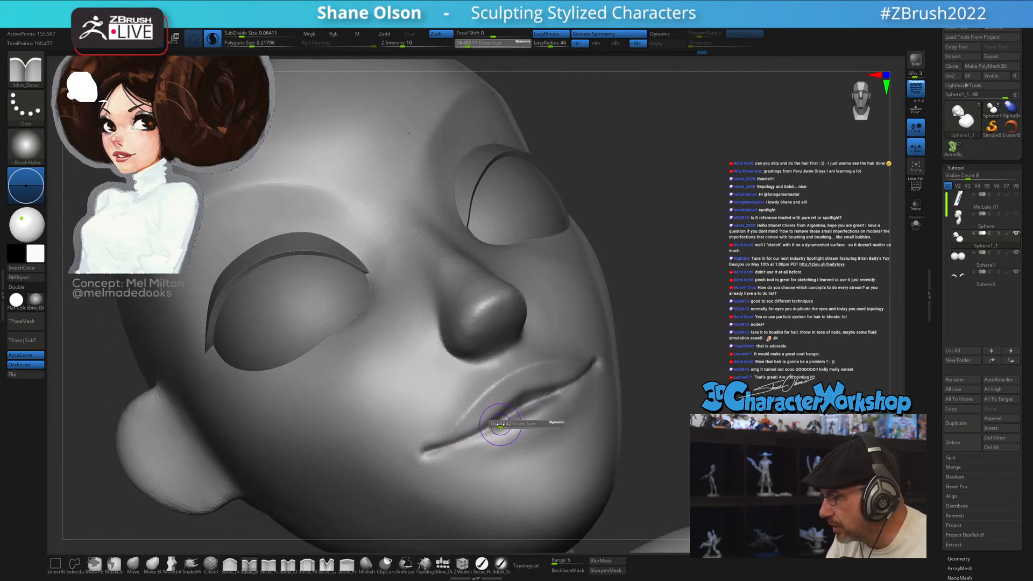
drag(501, 425, 490, 426)
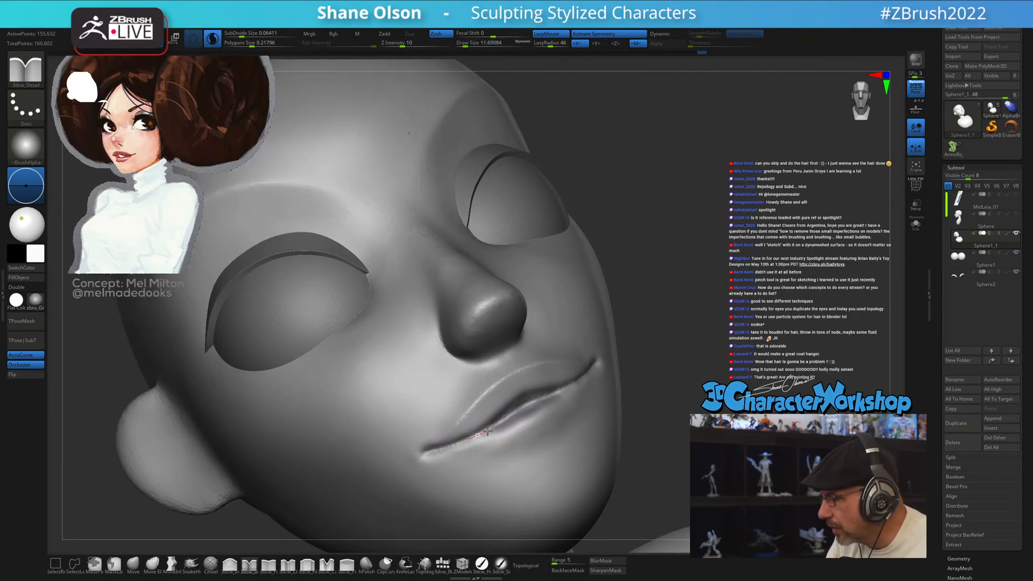
mouse_move(528, 409)
right_down()
mouse_move(560, 394)
mouse_move(543, 422)
right_up()
key(s)
drag(539, 424, 547, 423)
right_drag(547, 423, 521, 435)
key(shift)
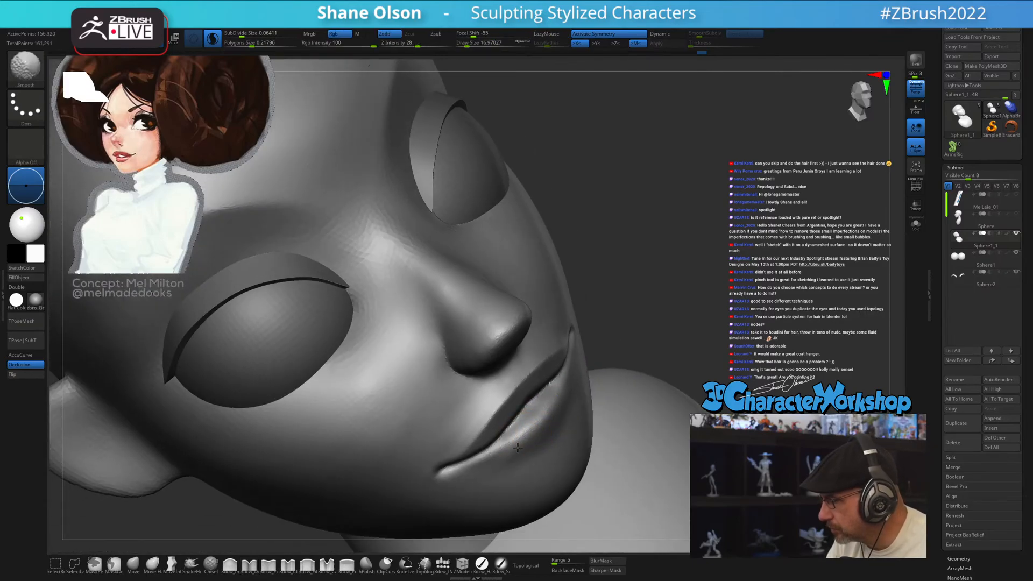
- Reshape the mouth corners from below with the Move brush at a Draw Size of about 49
mouse_move(490, 470)
right_down()
mouse_move(581, 444)
mouse_move(590, 453)
mouse_move(583, 440)
mouse_move(572, 463)
mouse_move(563, 403)
mouse_move(559, 460)
mouse_move(528, 403)
mouse_move(526, 436)
mouse_move(524, 402)
right_up()
click(133, 563)
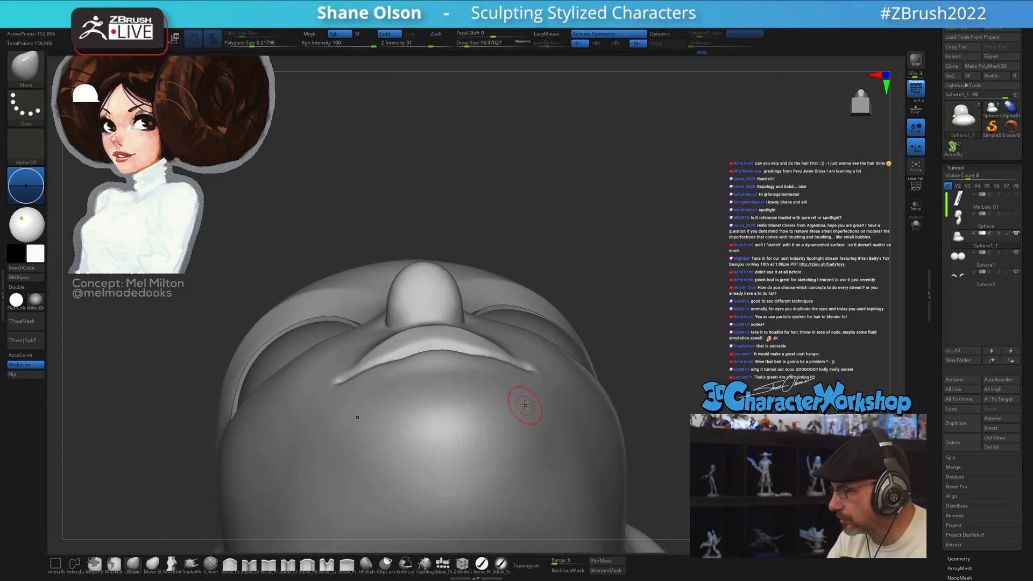
key(s)
drag(524, 404, 528, 405)
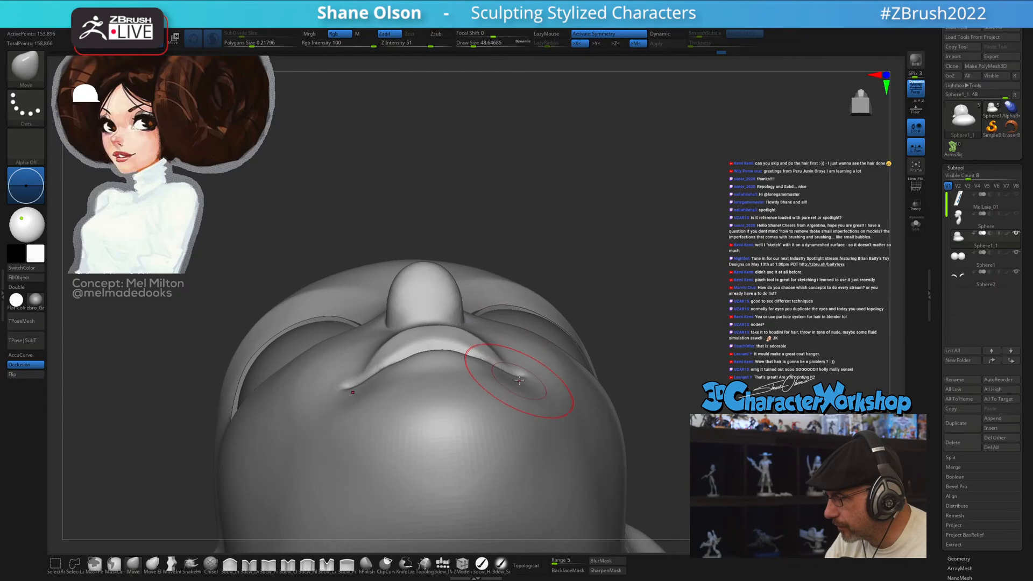
mouse_move(537, 373)
right_down()
mouse_move(537, 491)
mouse_move(518, 380)
right_up()
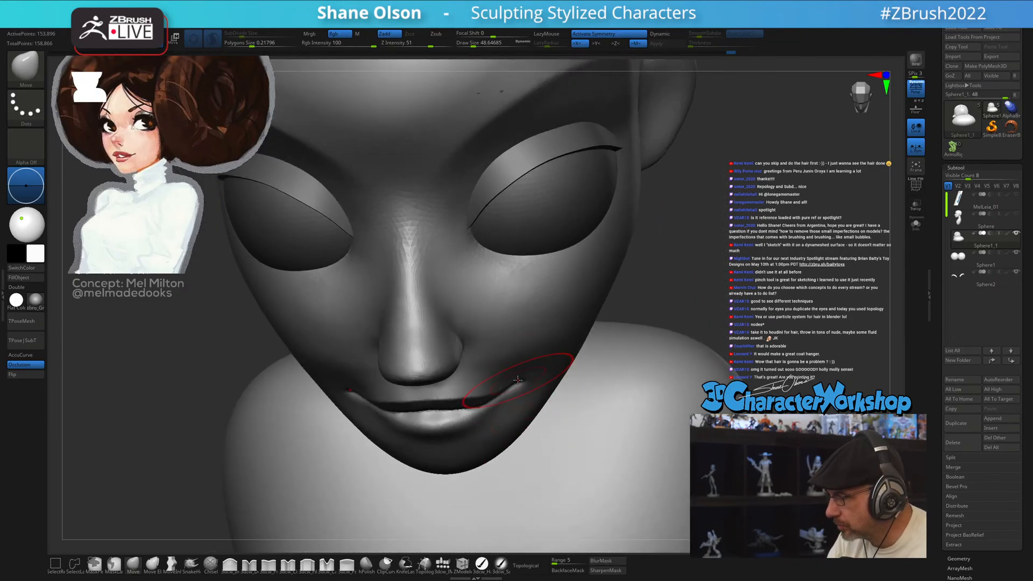
mouse_move(463, 411)
right_down()
mouse_move(484, 385)
mouse_move(474, 362)
mouse_move(468, 375)
mouse_move(431, 344)
mouse_move(444, 349)
right_up()
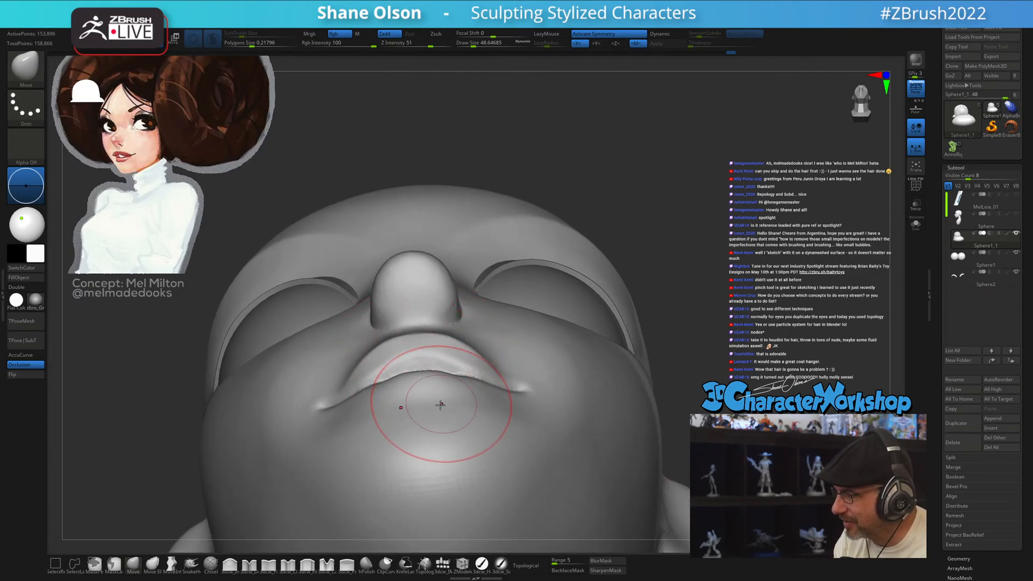
- Adjust the lower lip's curve from below with the Move brush at a Draw Size of about 33
mouse_move(377, 413)
right_down()
mouse_move(380, 438)
mouse_move(369, 415)
right_up()
key(s)
drag(408, 403, 393, 393)
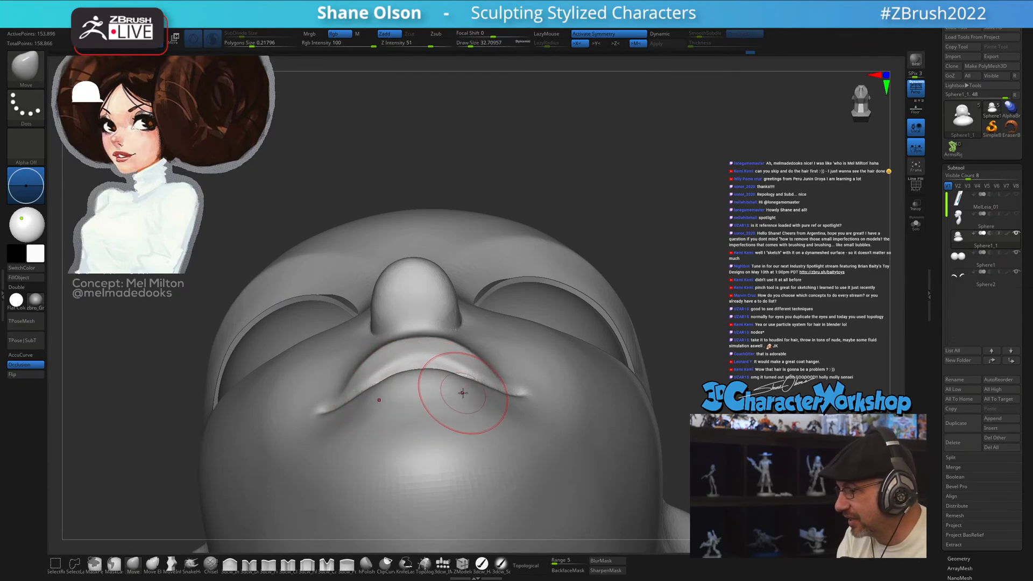
right_drag(462, 411, 458, 403)
- Shape the lower lip and chin profile with the Move brush at Draw Sizes of about 39 and 44
key(s)
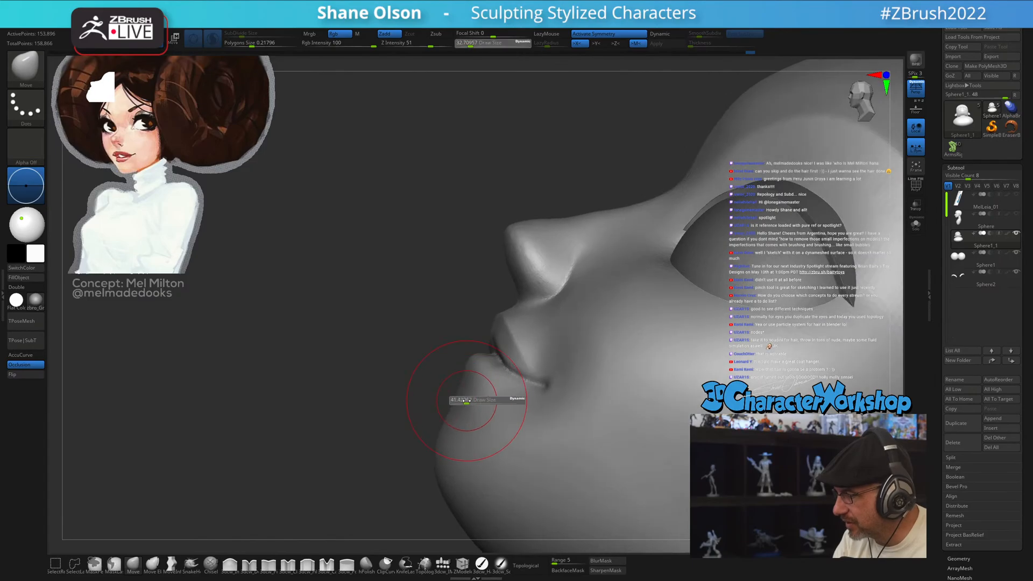
drag(457, 396, 461, 400)
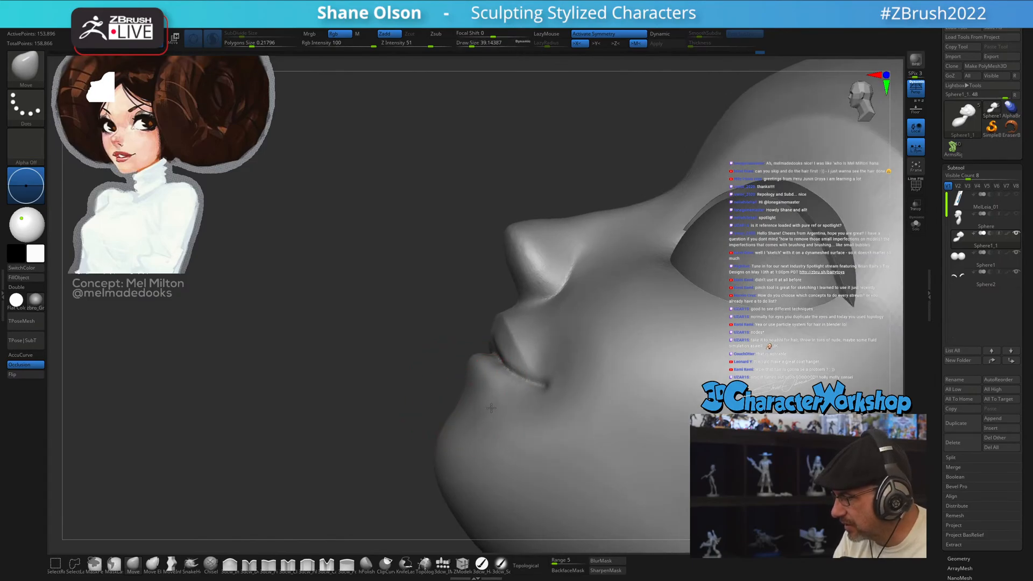
key(s)
drag(452, 437, 446, 440)
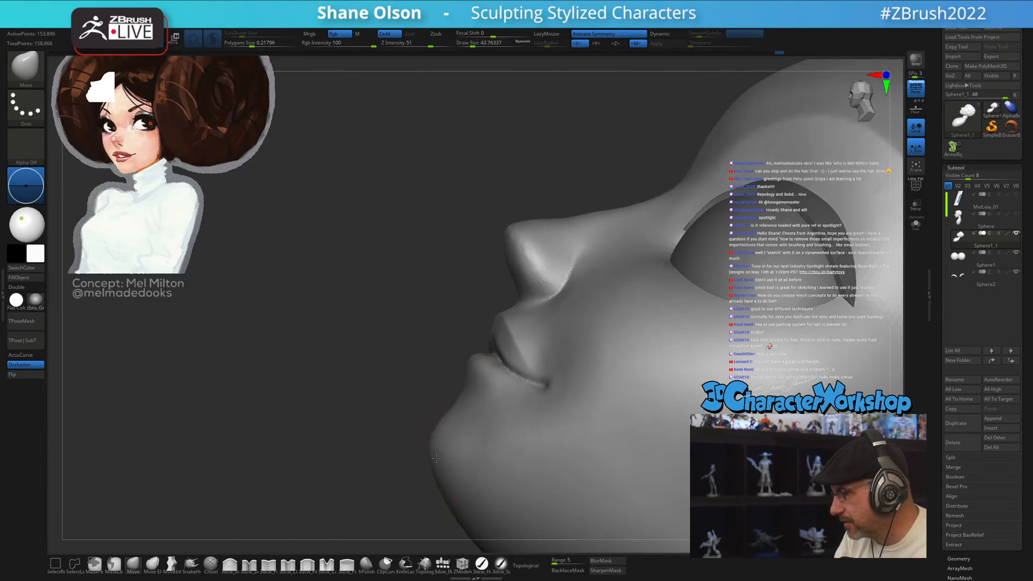
- Refine the area around the mouth corner with the Move brush, lowering the Draw Size to about 25 and 20
right_drag(436, 457, 495, 422)
key(s)
drag(495, 422, 497, 405)
key(s)
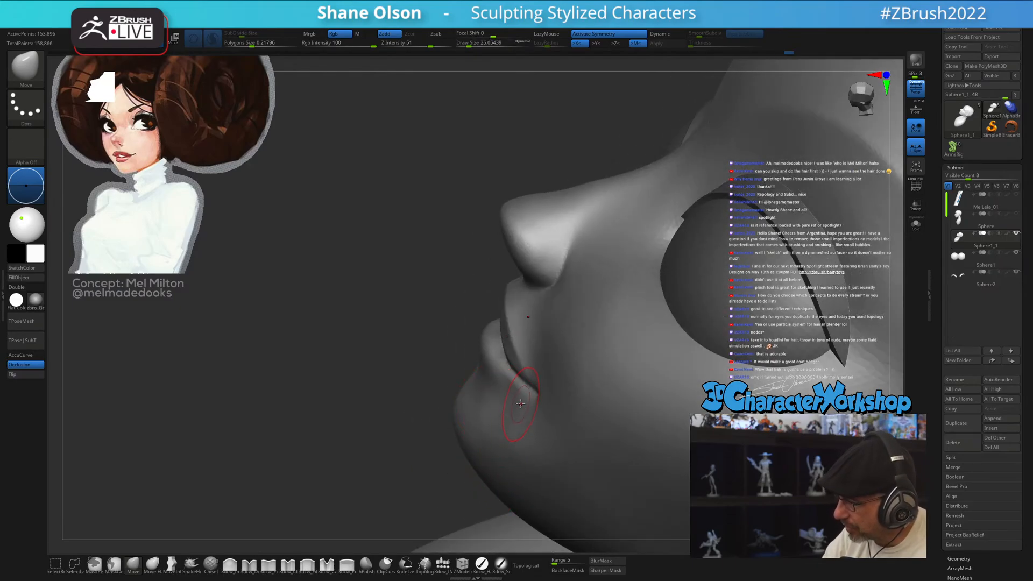
right_drag(521, 403, 520, 425)
key(s)
drag(520, 415, 524, 409)
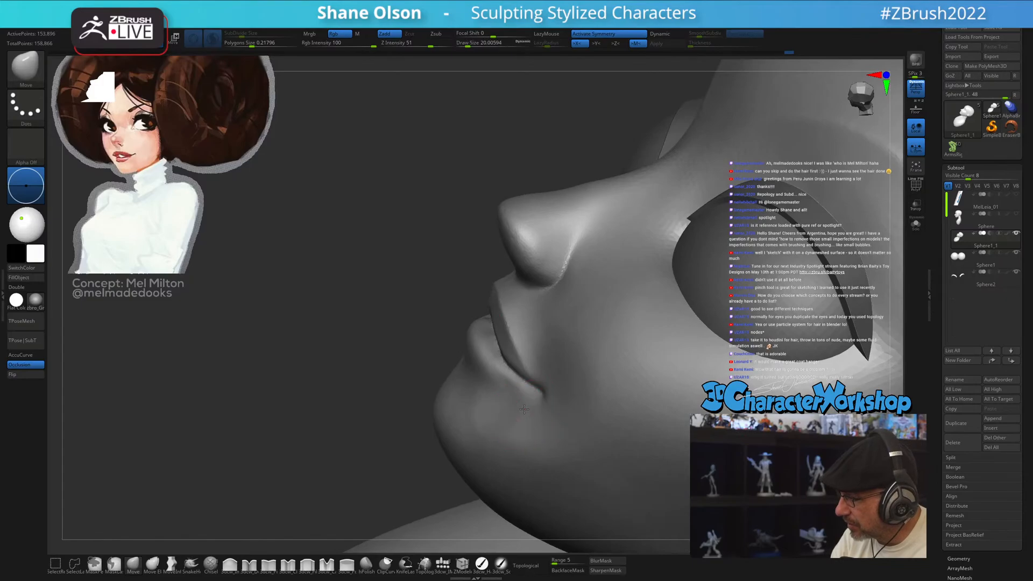
- Smooth the chin and the area below the lips at a Draw Size of about 20
key(shift)
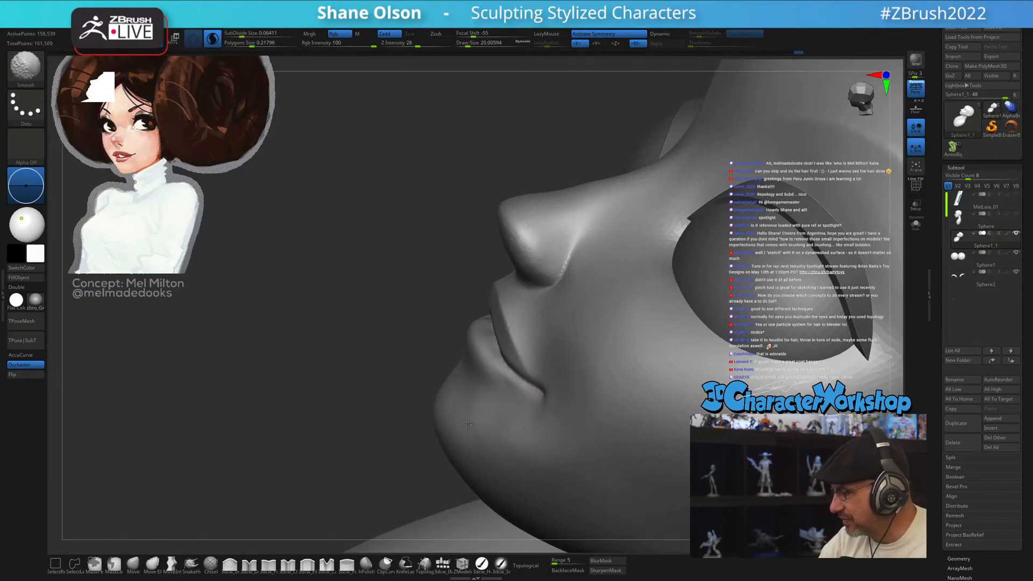
mouse_move(494, 440)
right_down()
mouse_move(525, 445)
mouse_move(367, 454)
right_up()
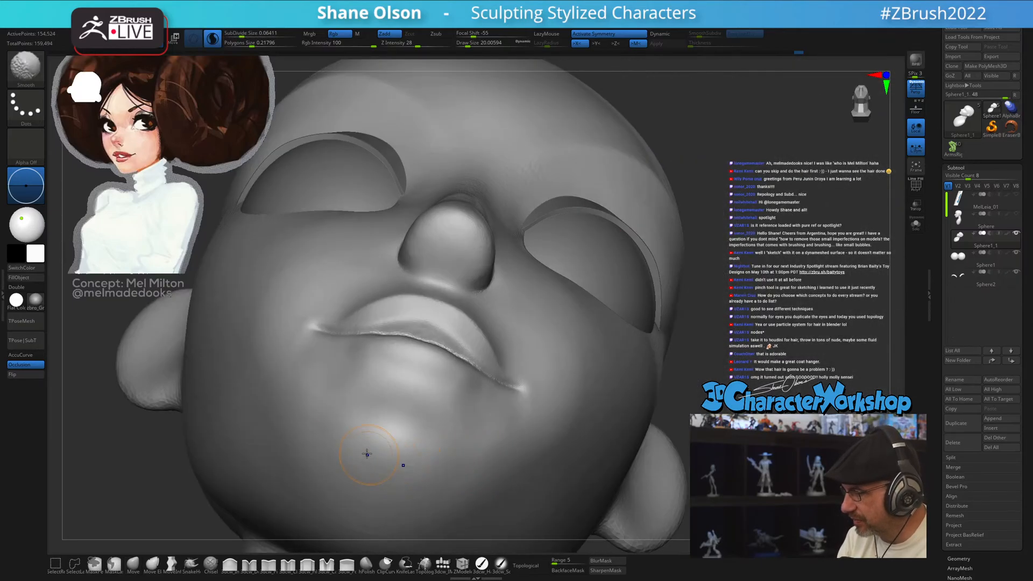
mouse_move(487, 473)
right_down()
mouse_move(470, 414)
mouse_move(448, 399)
mouse_move(501, 413)
mouse_move(496, 373)
right_up()
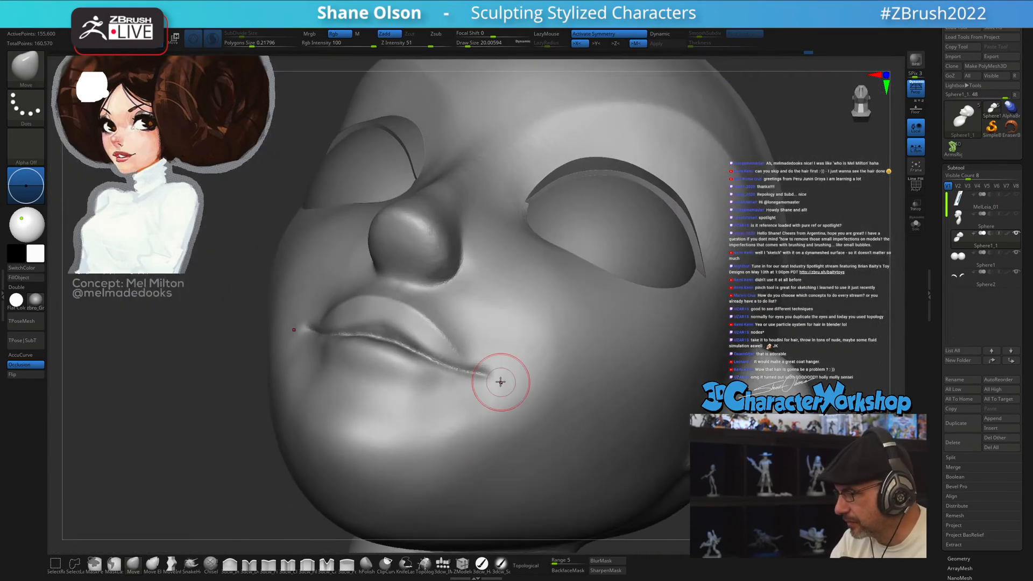
- Inflate the lips near the mouth corners with the 3dcw_Inflate brush at a Draw Size of about 17, smoothing the transitions
click(230, 565)
key(s)
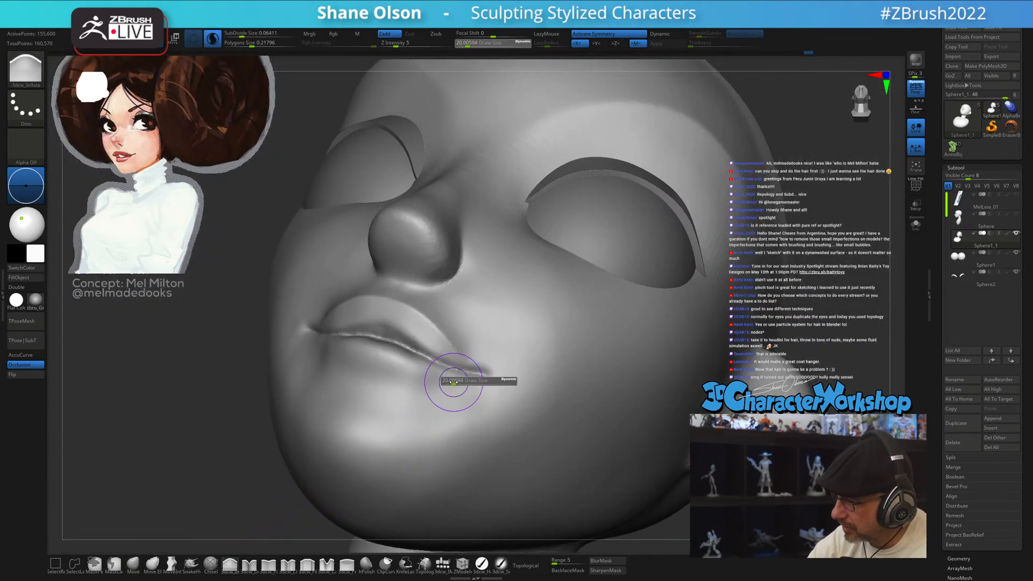
drag(473, 377, 463, 376)
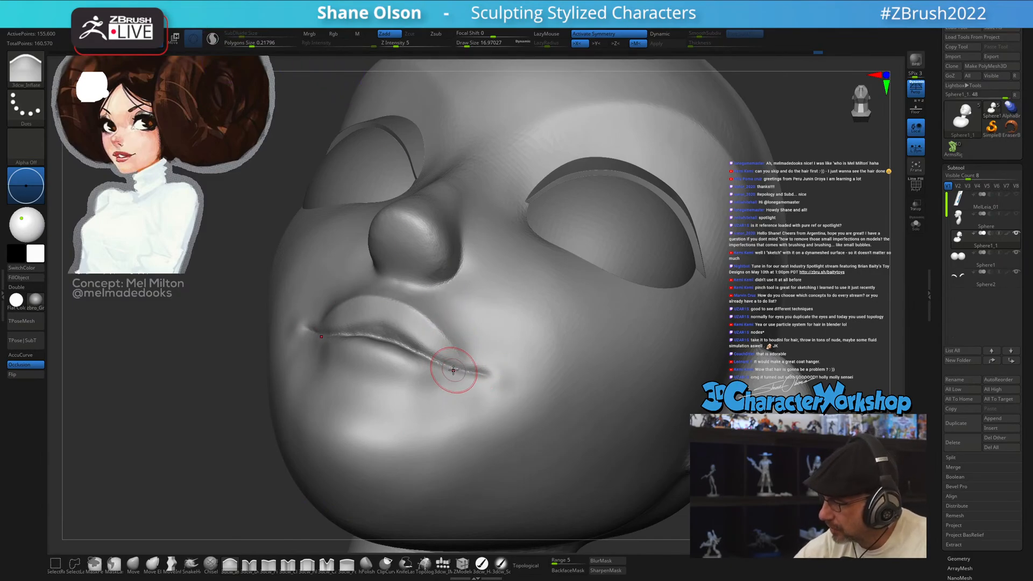
mouse_move(546, 359)
right_down()
mouse_move(524, 385)
mouse_move(526, 376)
right_up()
key(shift)
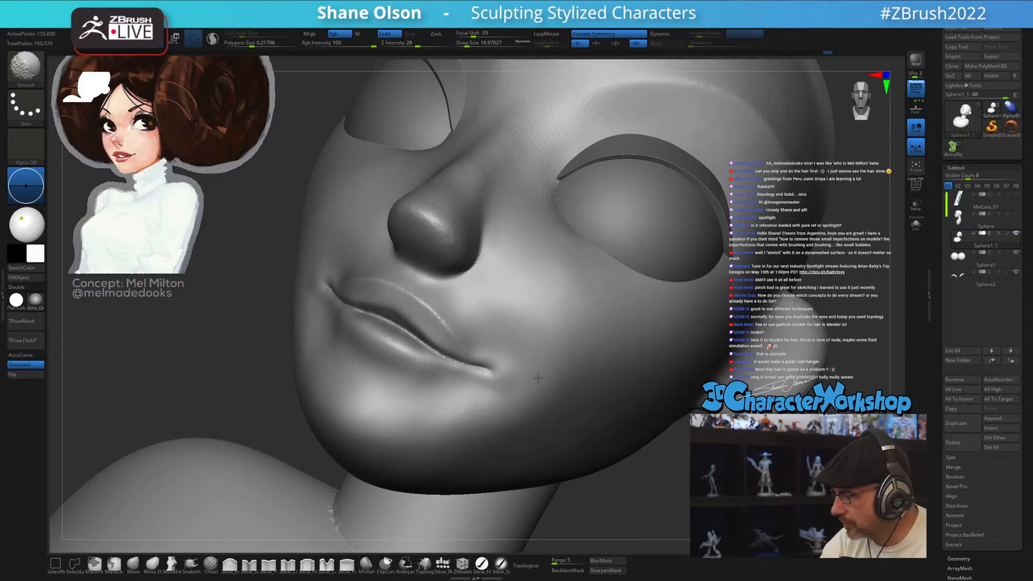
- Build up the lower lip along the mouth line with the 3dcw_Inflate brush at a Draw Size of about 14
right_drag(518, 382, 445, 425)
key(s)
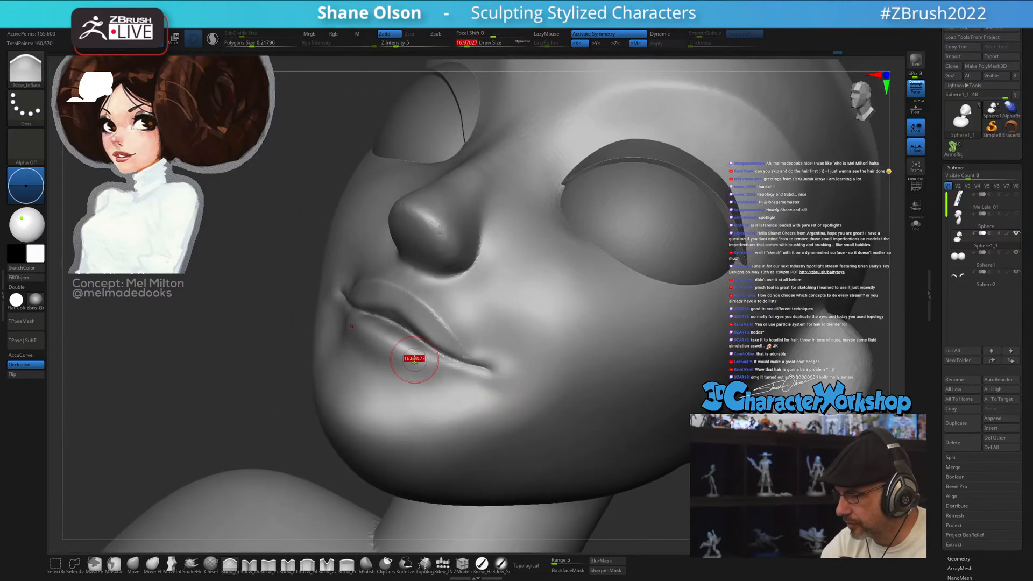
mouse_move(414, 359)
mouse_down()
mouse_move(393, 346)
mouse_move(404, 328)
mouse_up()
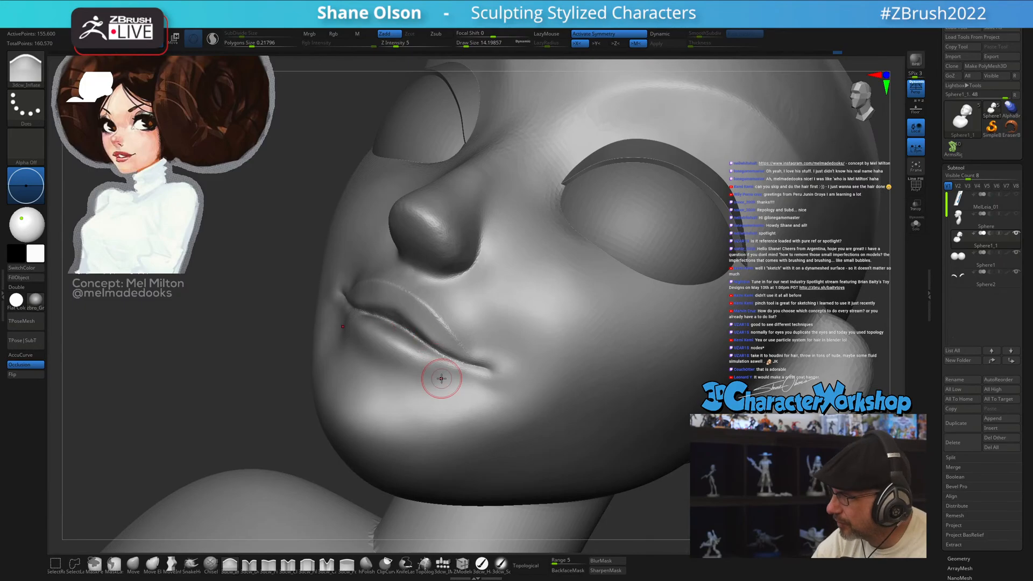
right_drag(442, 379, 389, 366)
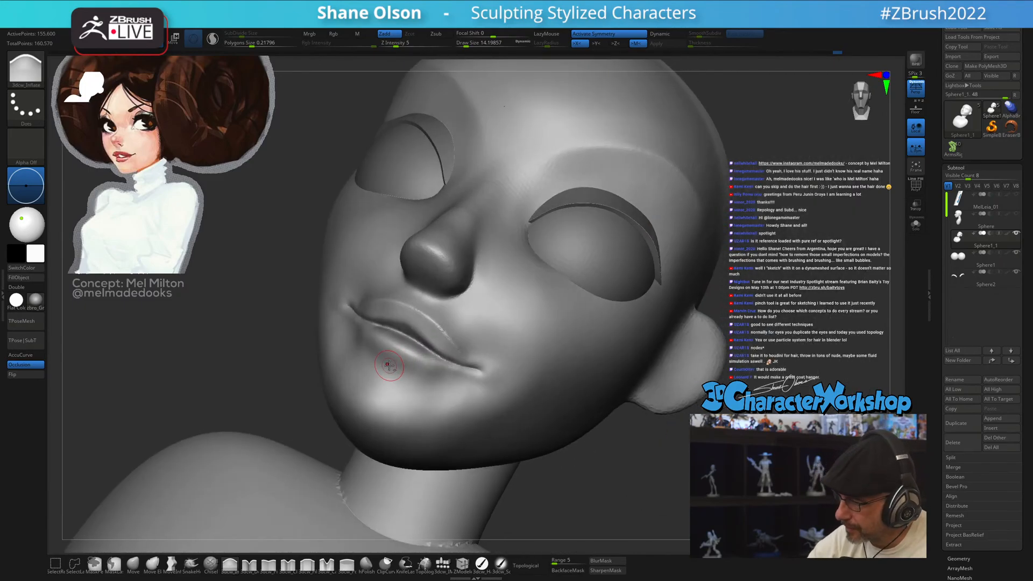
- Fill out the area beneath the lower lip at a Draw Size of about 23 and smooth around the mouth
key(bracketright)
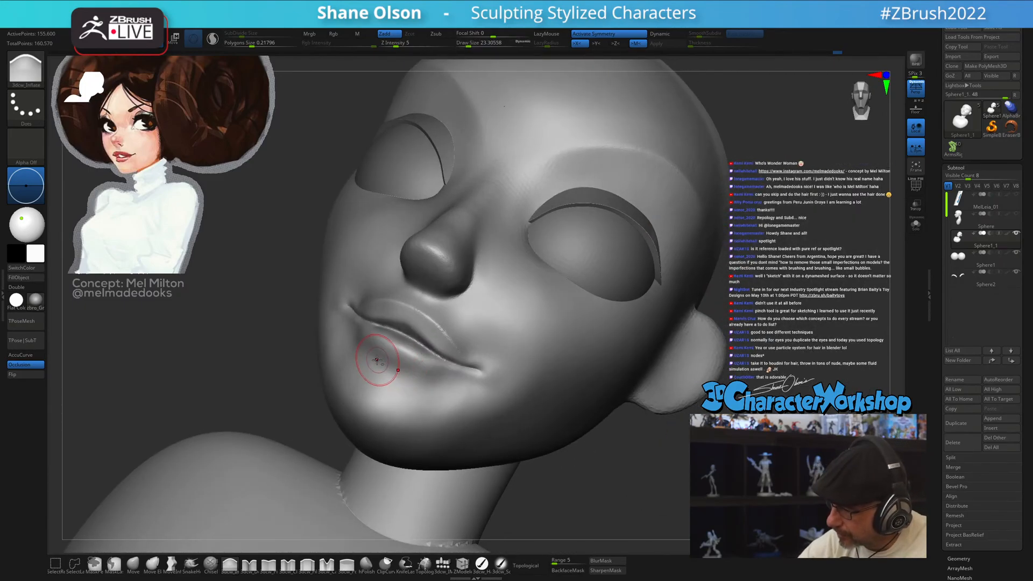
mouse_move(460, 374)
right_down()
mouse_move(496, 370)
mouse_move(512, 415)
mouse_move(528, 394)
mouse_move(574, 422)
mouse_move(489, 369)
mouse_move(491, 392)
mouse_move(454, 394)
mouse_move(461, 410)
mouse_move(471, 405)
mouse_move(462, 437)
right_up()
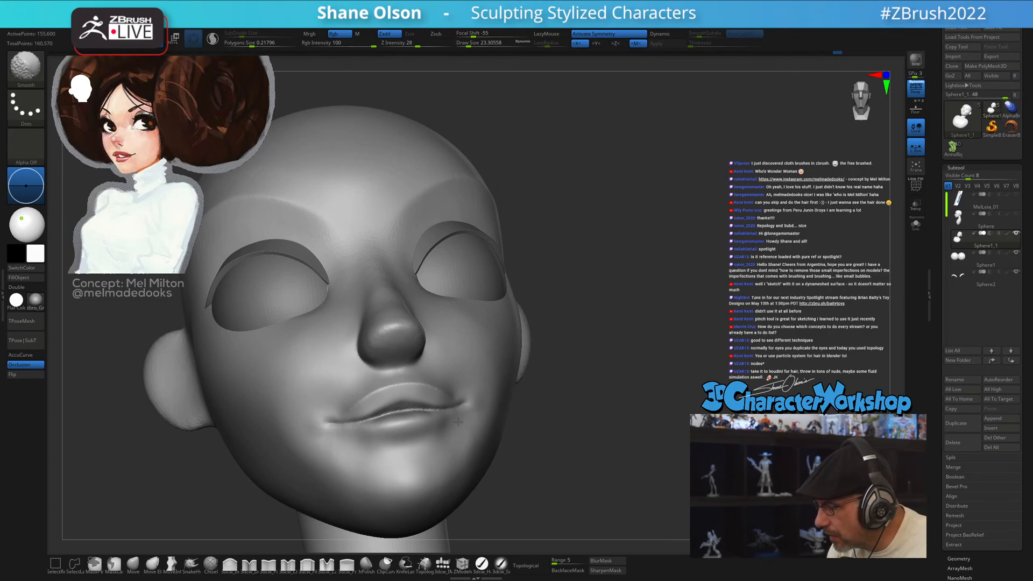
right_drag(472, 430, 445, 381)
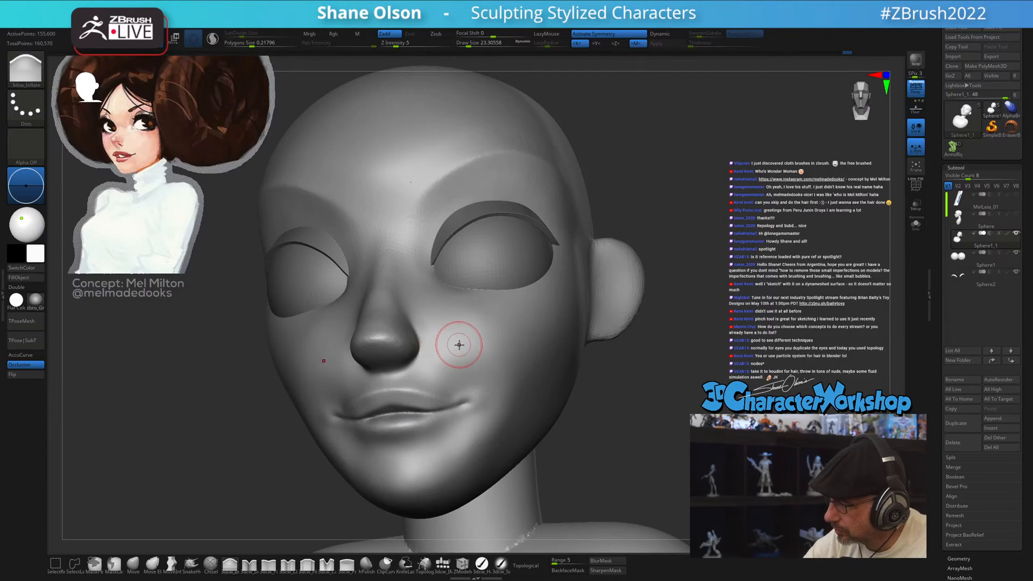
mouse_move(461, 341)
right_down()
mouse_move(409, 352)
mouse_move(459, 362)
right_up()
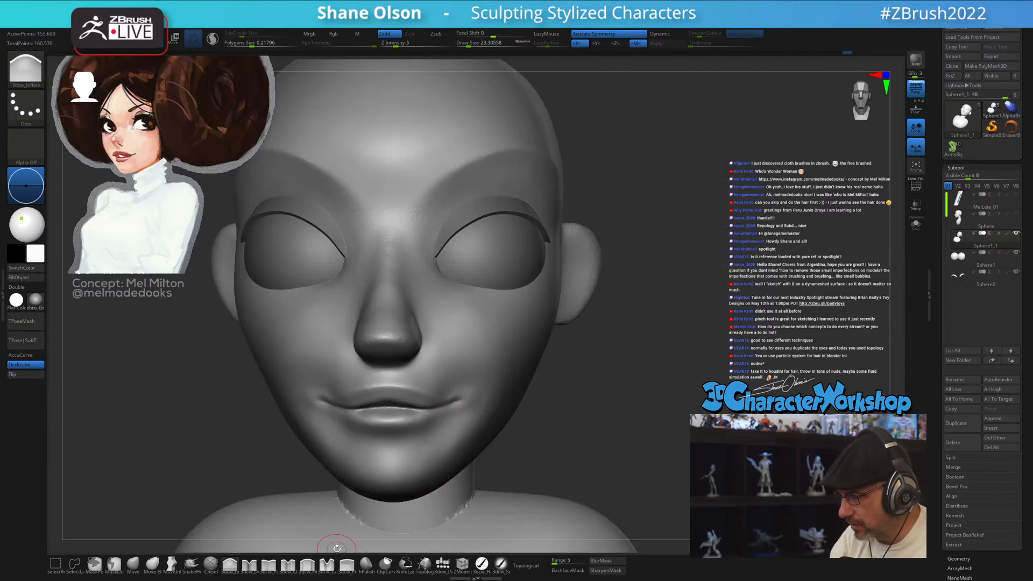
- Insert a cylinder at the center of the mouth with the insert-mesh brush and turn off perspective
click(444, 562)
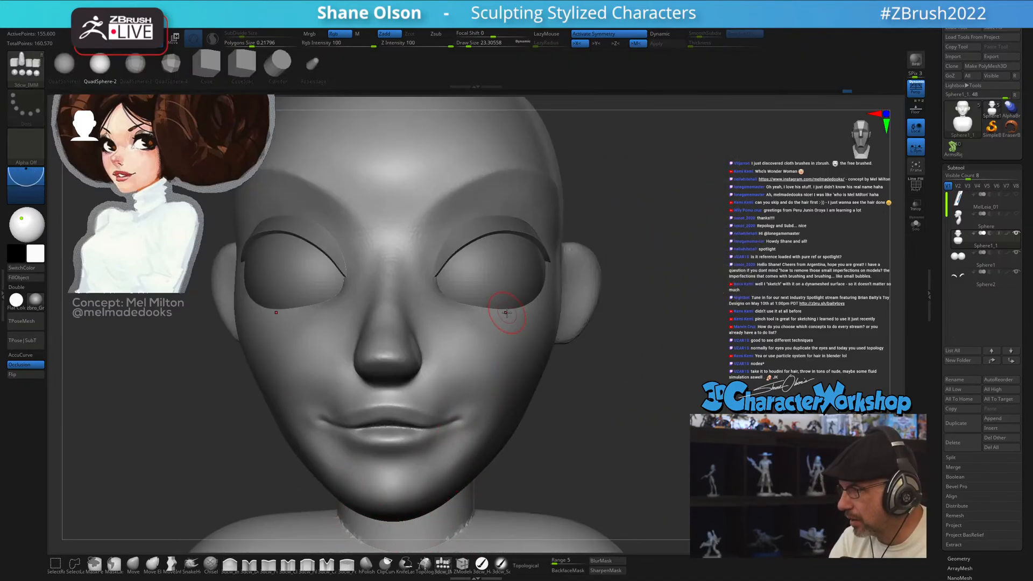
click(276, 61)
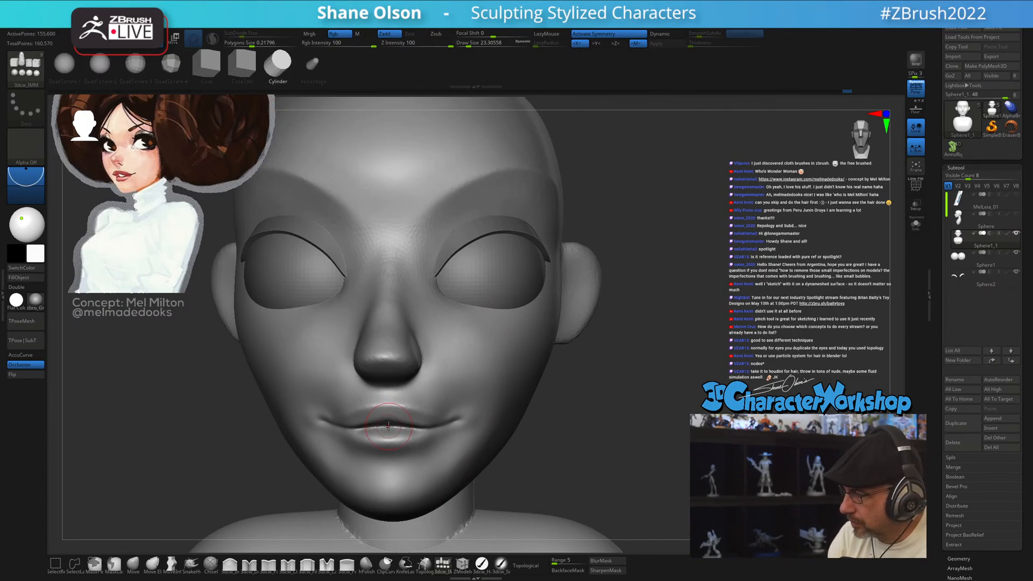
drag(388, 426, 401, 433)
key(p)
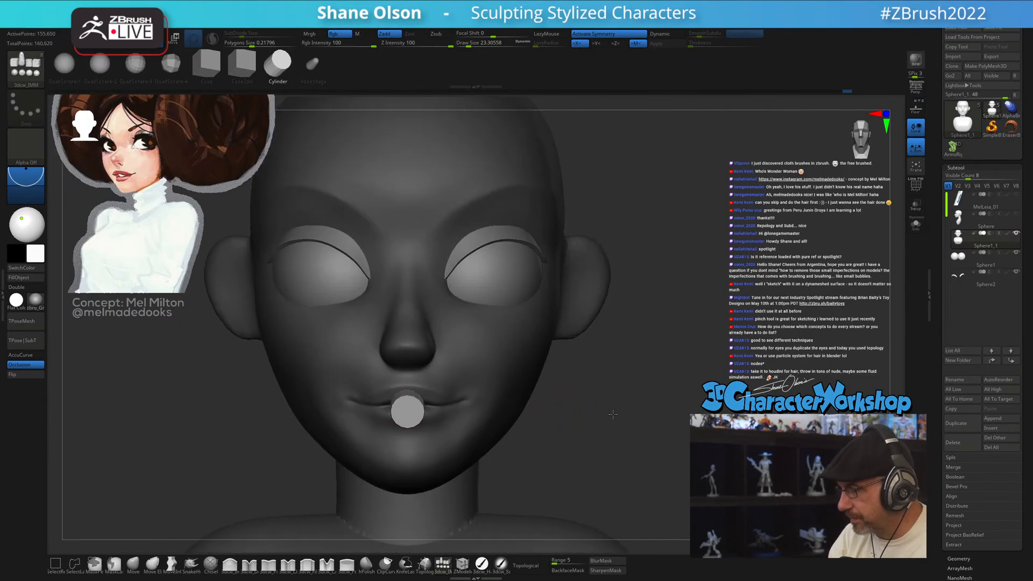
drag(613, 414, 518, 467)
- Rotate the inserted cylinder upright and shift it back toward the inside of the mouth
key(w)
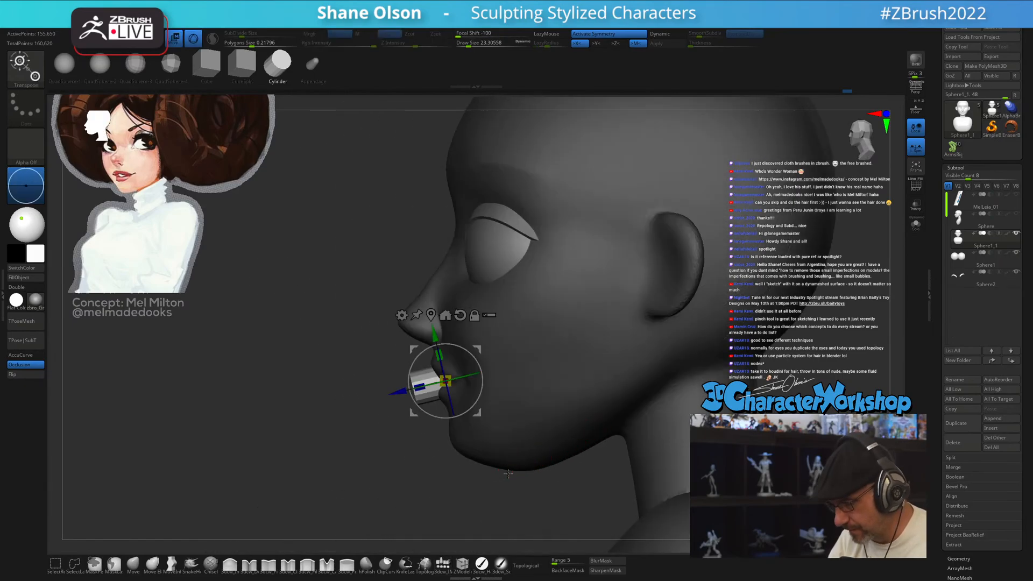
drag(448, 377, 480, 408)
drag(476, 352, 517, 375)
right_drag(518, 375, 634, 391)
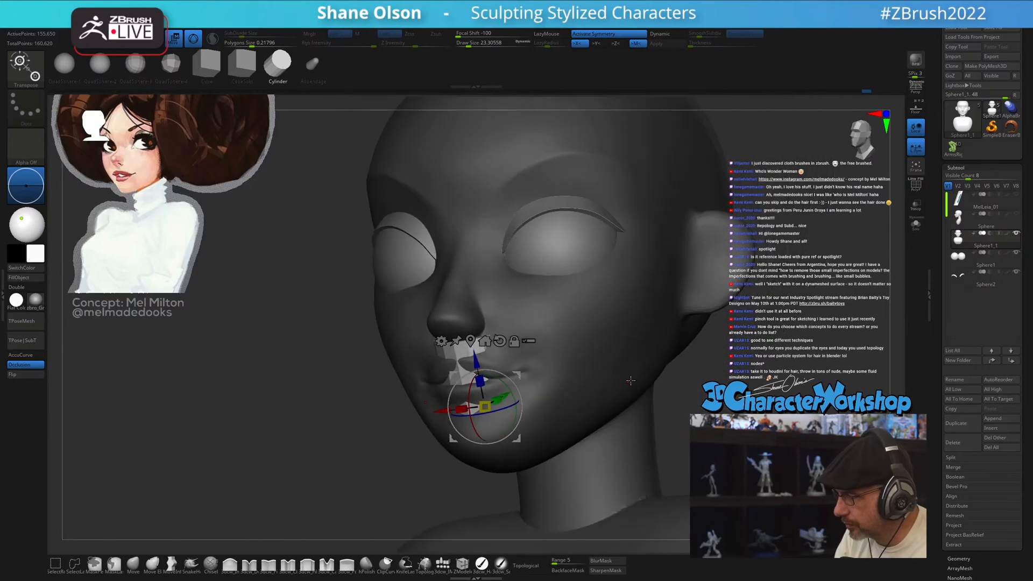
- Split the unmasked cylinder into its own subtool and make it the active one
key(1)
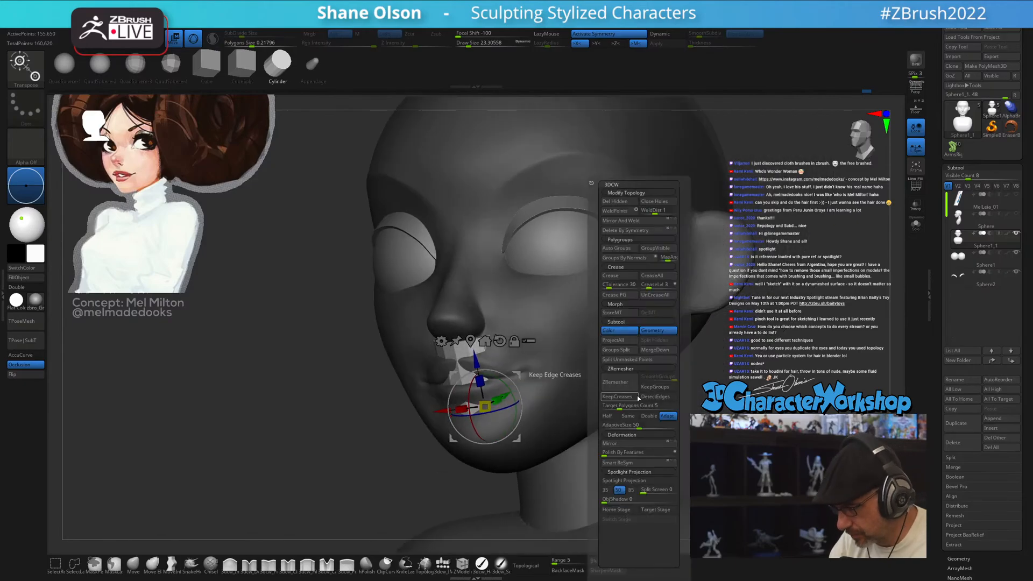
click(629, 358)
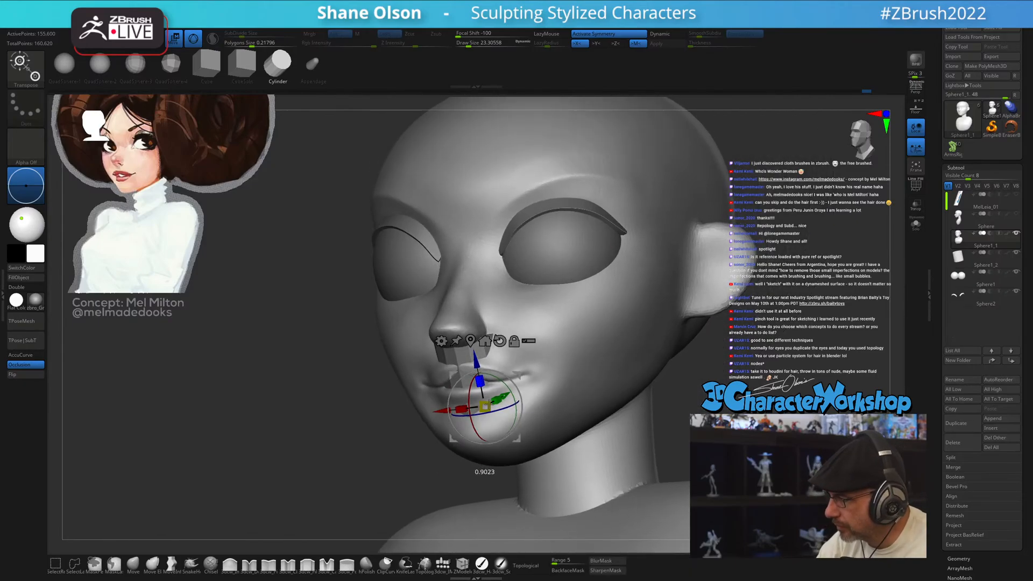
alt+click(469, 356)
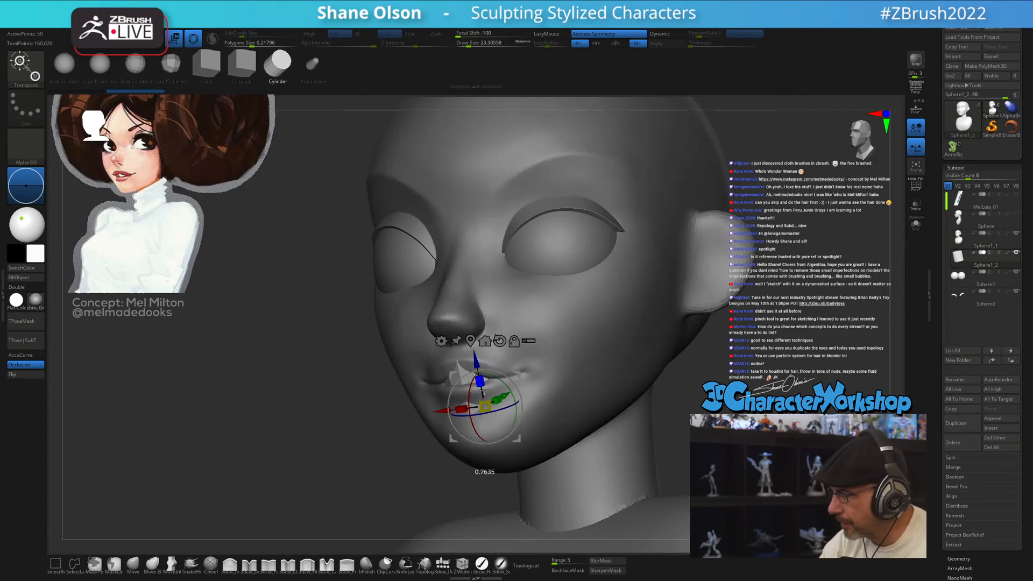
- Turn on dynamic subdivision for the cylinder, raise it behind the lips and resize it to fit inside the mouth
key(d)
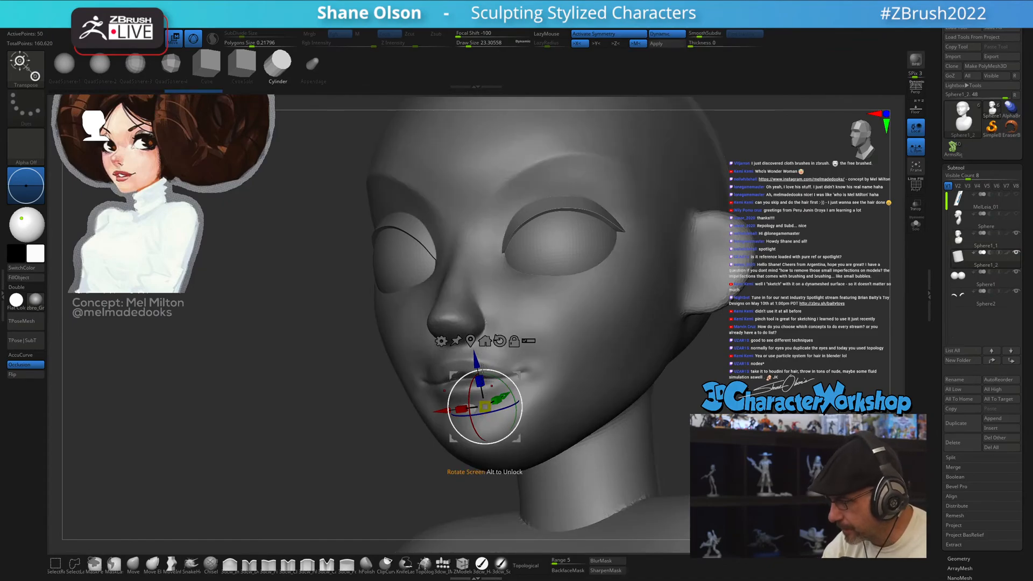
drag(477, 364, 472, 341)
right_drag(635, 345, 559, 348)
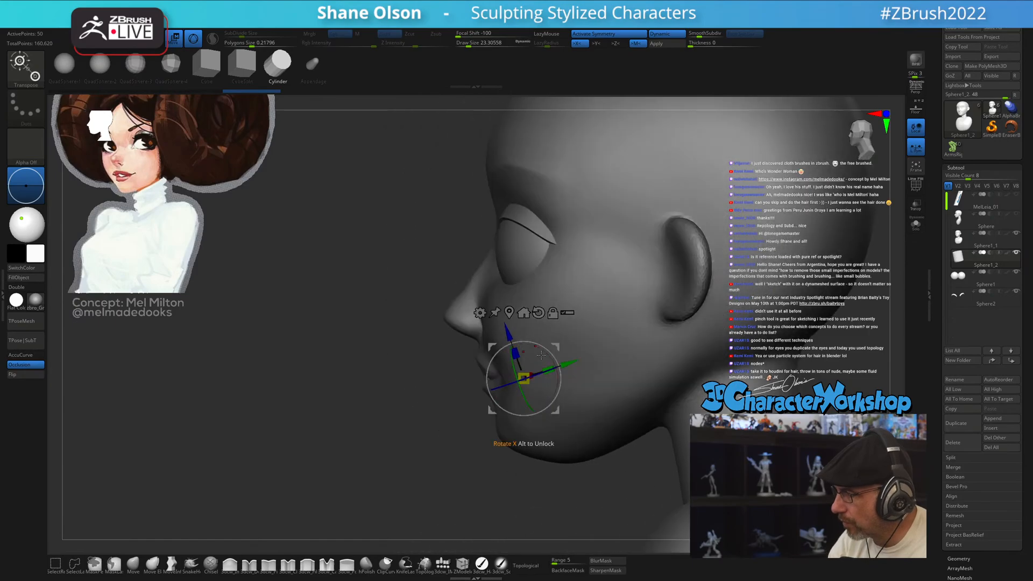
drag(557, 344, 562, 342)
right_drag(562, 342, 603, 417)
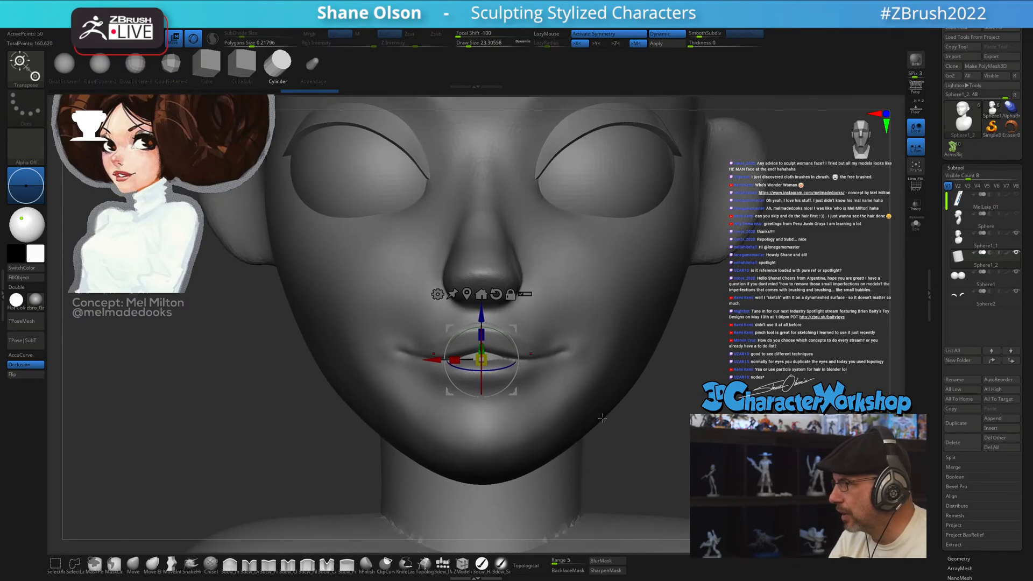
drag(482, 362, 451, 359)
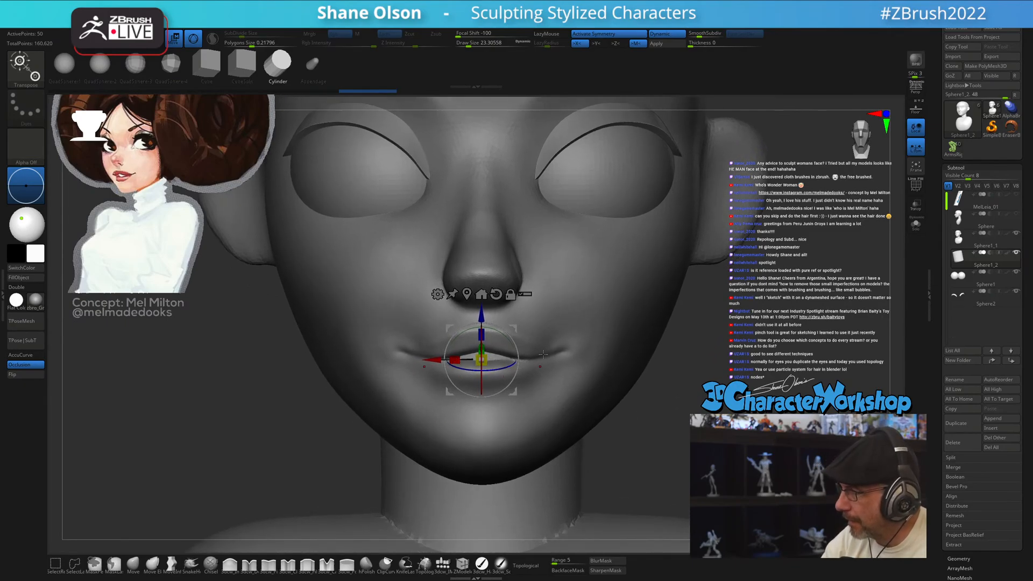
key(q)
- Make the head the active subtool and reshape the lips and mouth corners with the Move brush at a Draw Size of about 46
right_drag(632, 414, 544, 417)
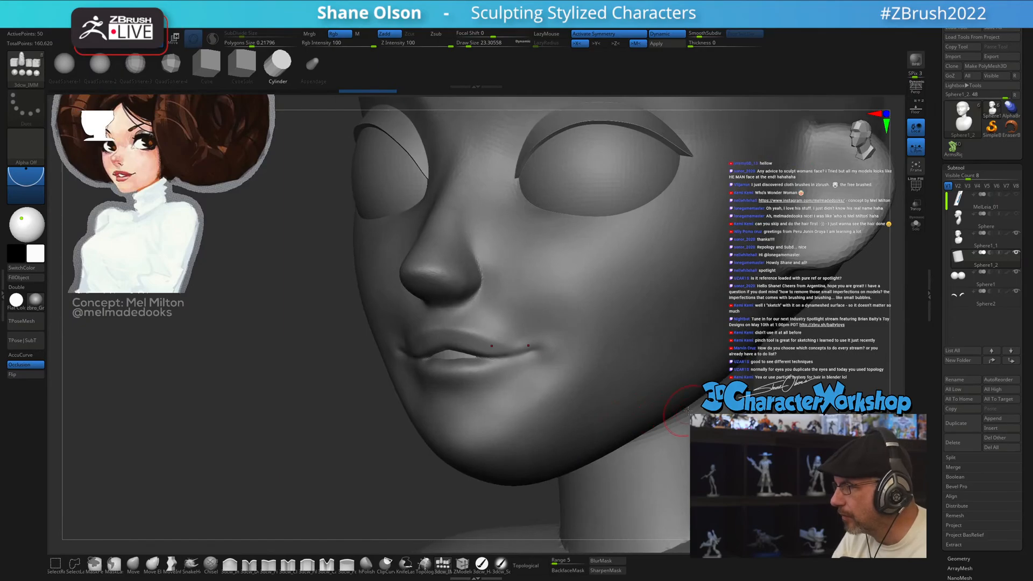
mouse_move(722, 418)
alt+right_down()
mouse_move(691, 415)
mouse_move(698, 410)
alt+right_up()
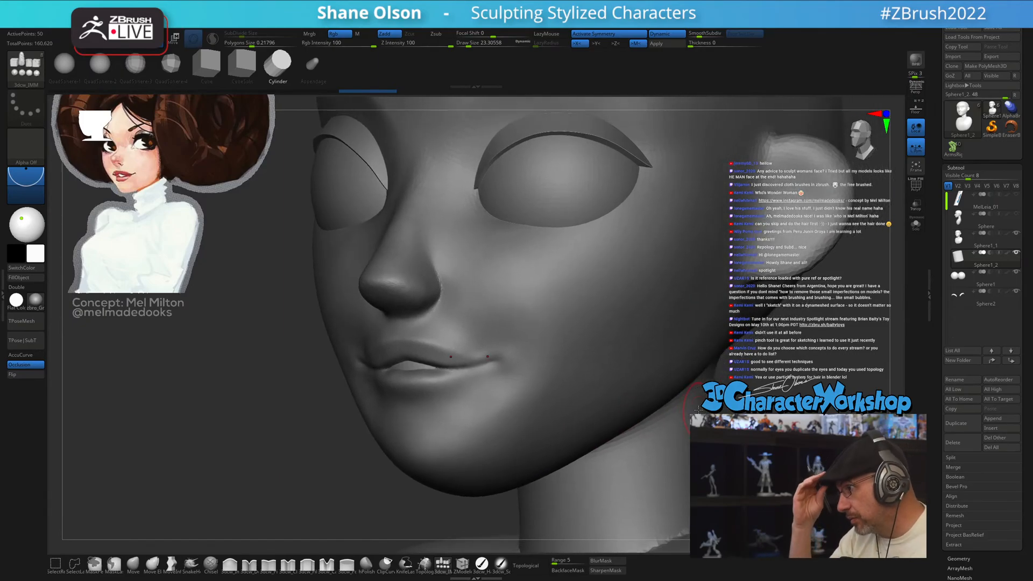
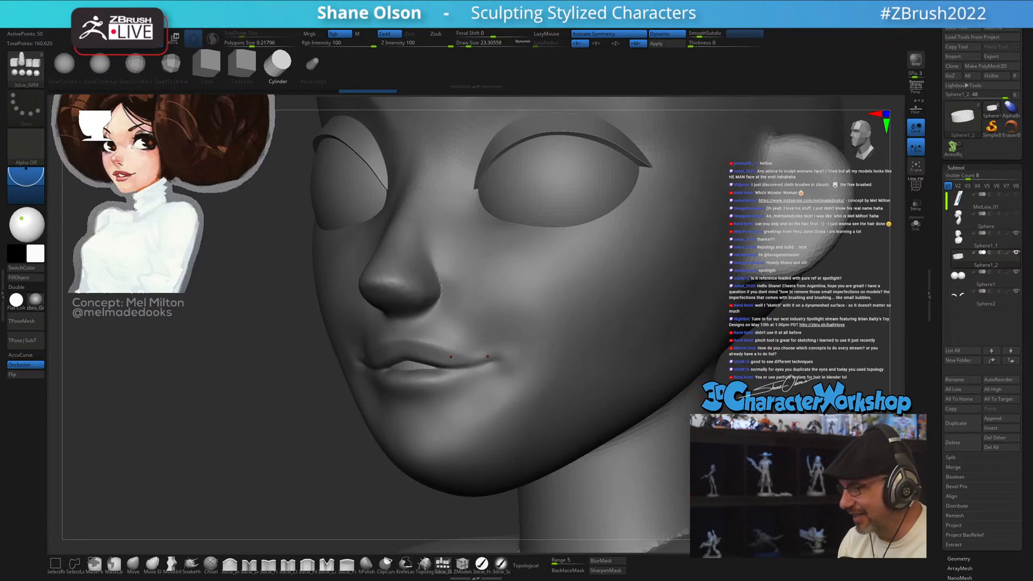
mouse_move(495, 461)
right_down()
mouse_move(469, 346)
mouse_move(484, 404)
mouse_move(500, 360)
right_up()
alt+click(471, 347)
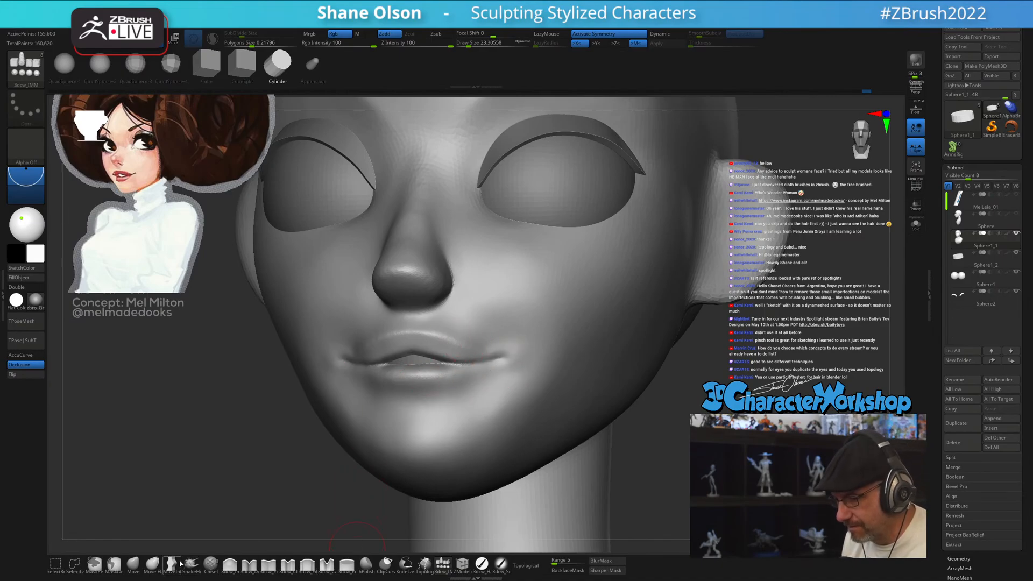
click(132, 563)
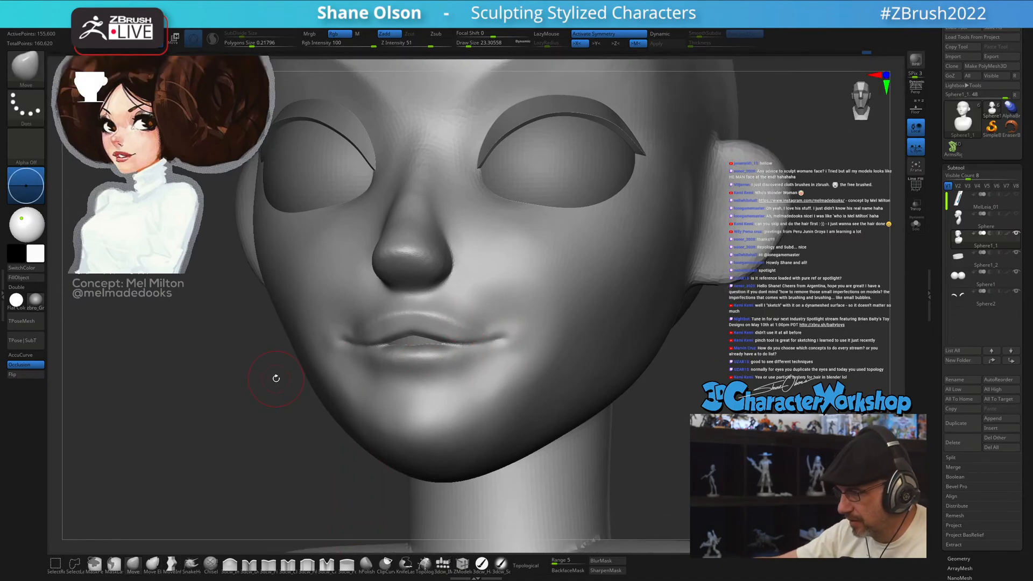
right_drag(464, 368, 473, 354)
right_drag(477, 317, 466, 318)
key(s)
mouse_move(466, 322)
mouse_down()
mouse_move(475, 321)
mouse_move(443, 321)
mouse_up()
mouse_move(477, 314)
right_down()
mouse_move(490, 316)
mouse_move(471, 315)
right_up()
drag(469, 334, 473, 330)
mouse_move(477, 332)
right_down()
mouse_move(470, 346)
mouse_move(485, 323)
right_up()
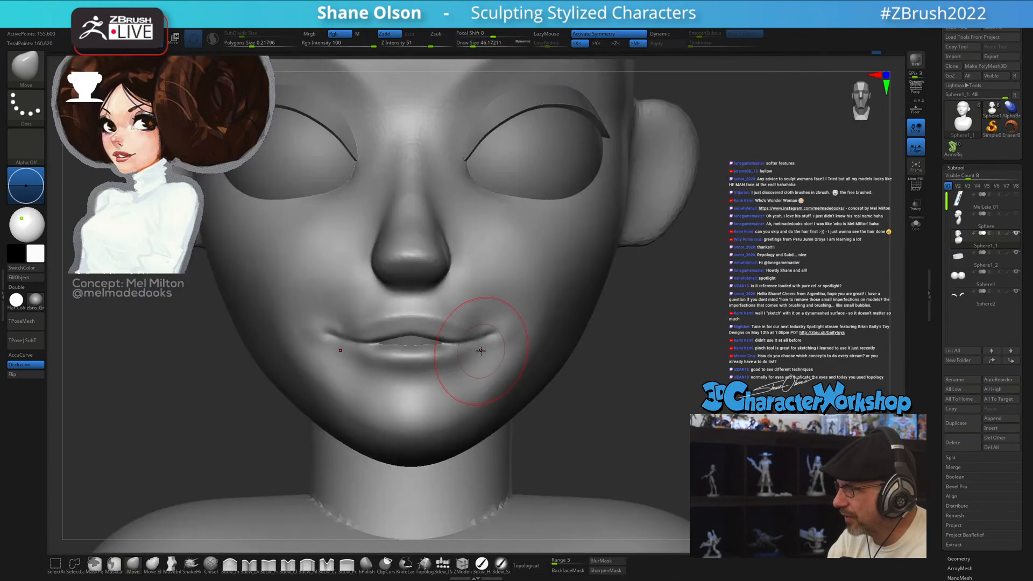
- Select the cylinder subtool, turn on transparency, center the gizmo on the cylinder and widen it along X
click(960, 257)
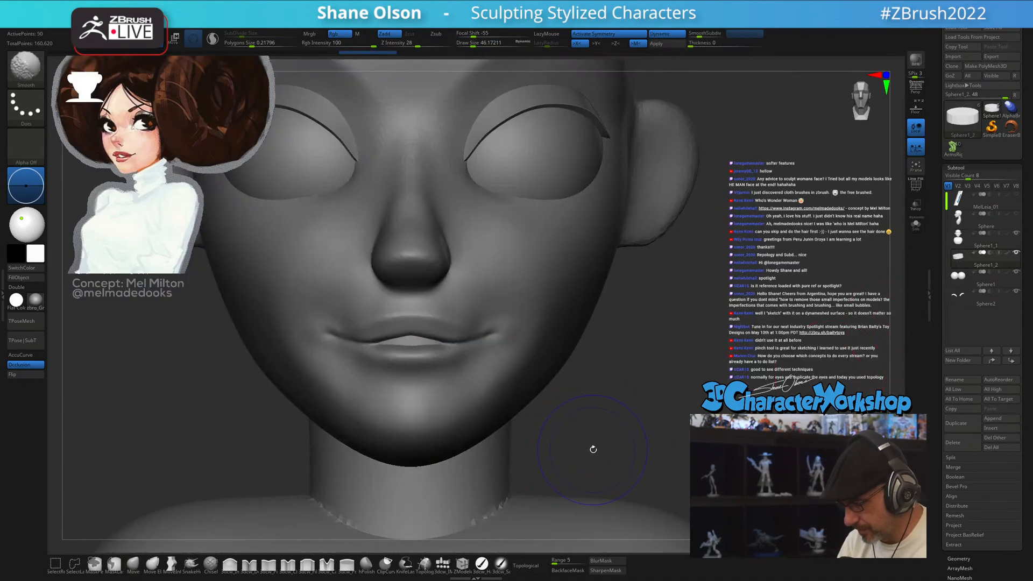
click(916, 204)
key(w)
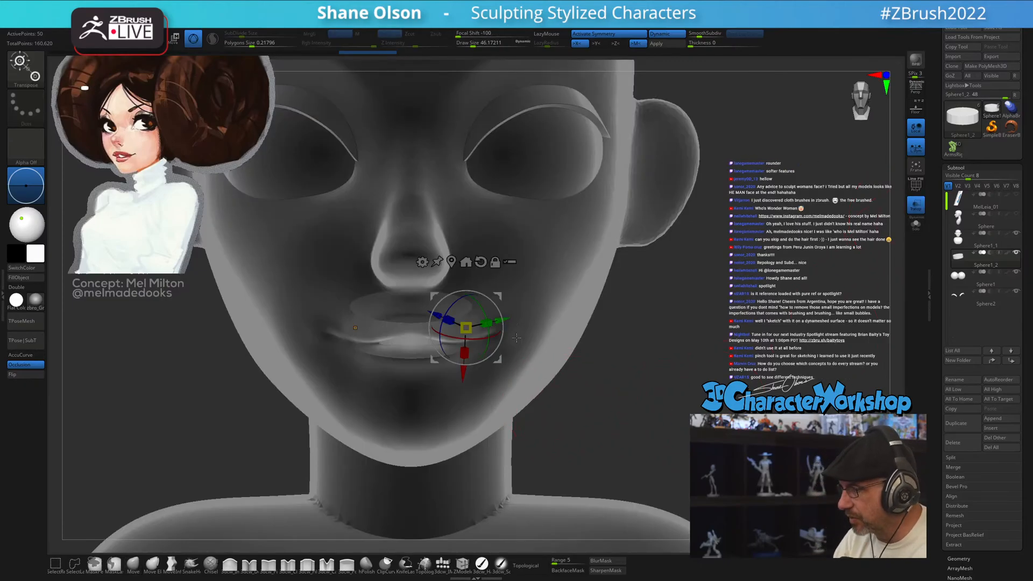
click(466, 262)
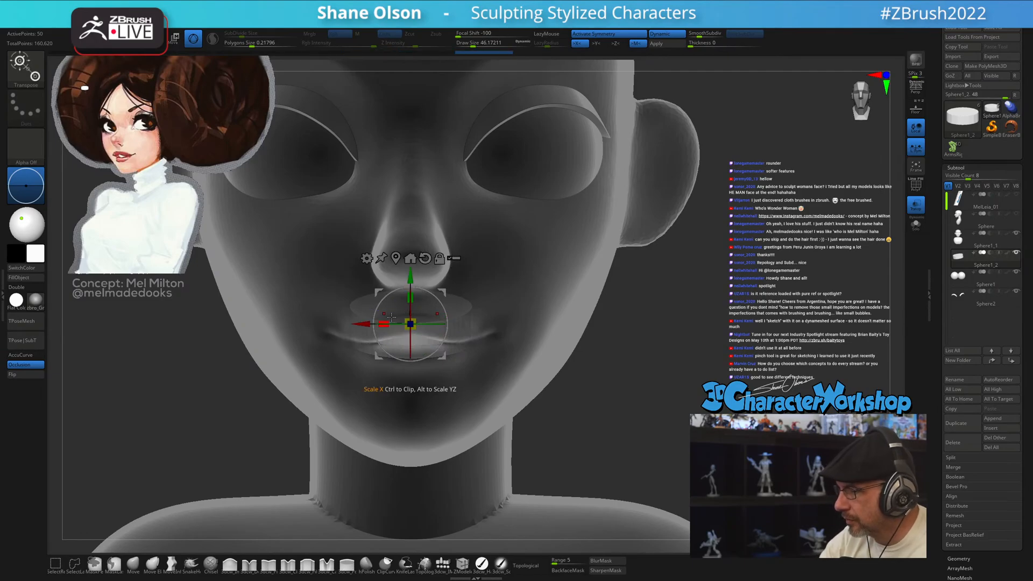
drag(387, 320, 374, 315)
- Nudge the cylinder's position behind the lips in side view and turn off transparency
drag(654, 407, 759, 403)
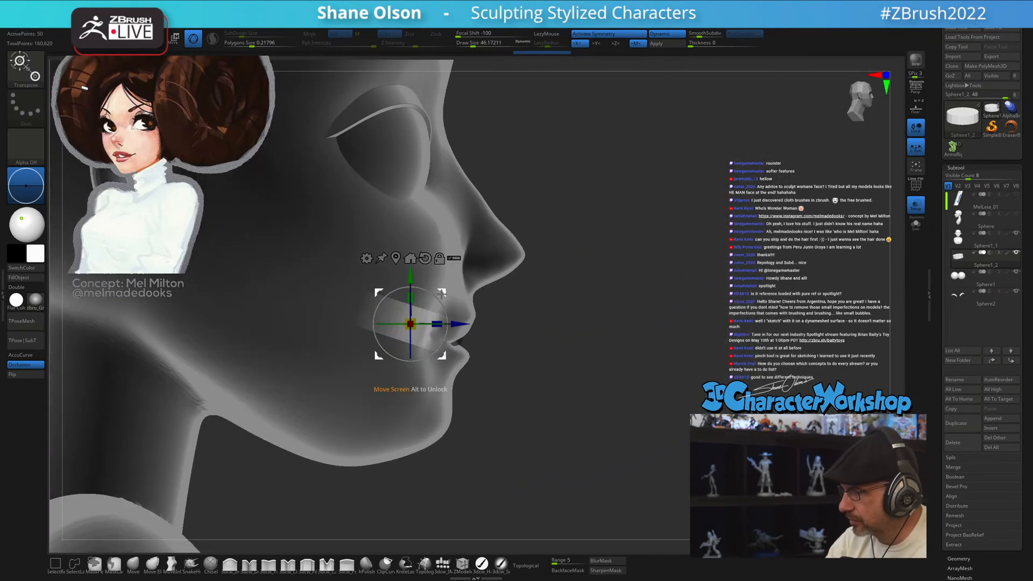
drag(442, 294, 443, 294)
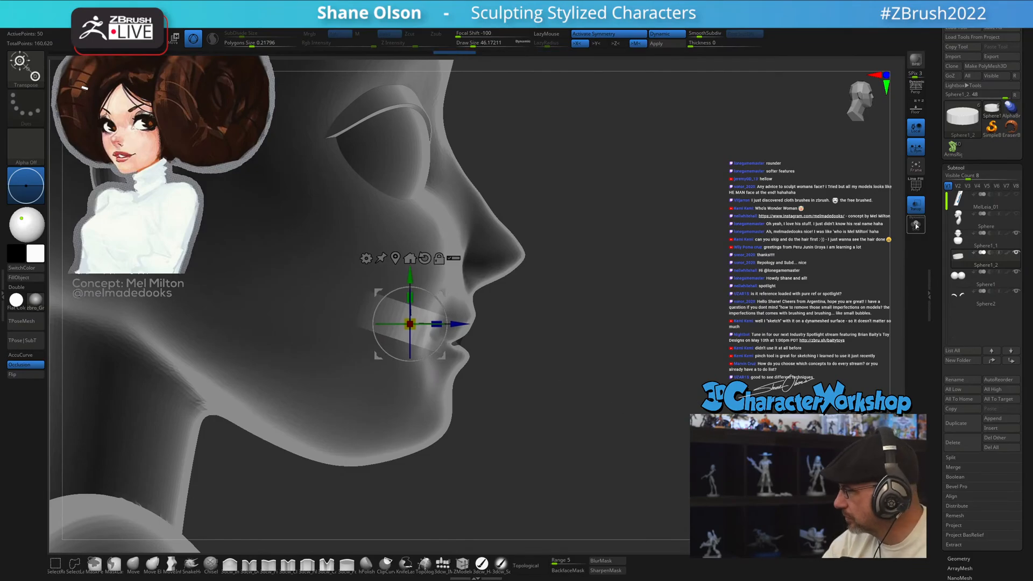
click(916, 207)
mouse_move(748, 403)
mouse_down()
mouse_move(659, 422)
mouse_move(616, 444)
mouse_move(617, 414)
mouse_up()
key(q)
mouse_move(617, 415)
mouse_down()
mouse_move(643, 417)
mouse_move(571, 401)
mouse_move(524, 474)
mouse_up()
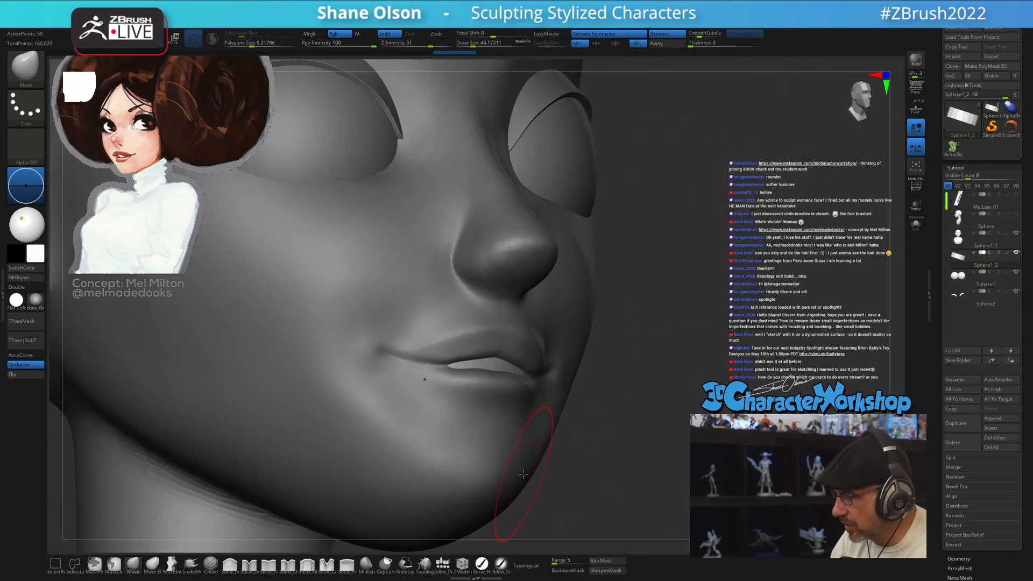
- Switch to the Inflate brush, make the head the active subtool and set the Draw Size to about 20
key(shift)
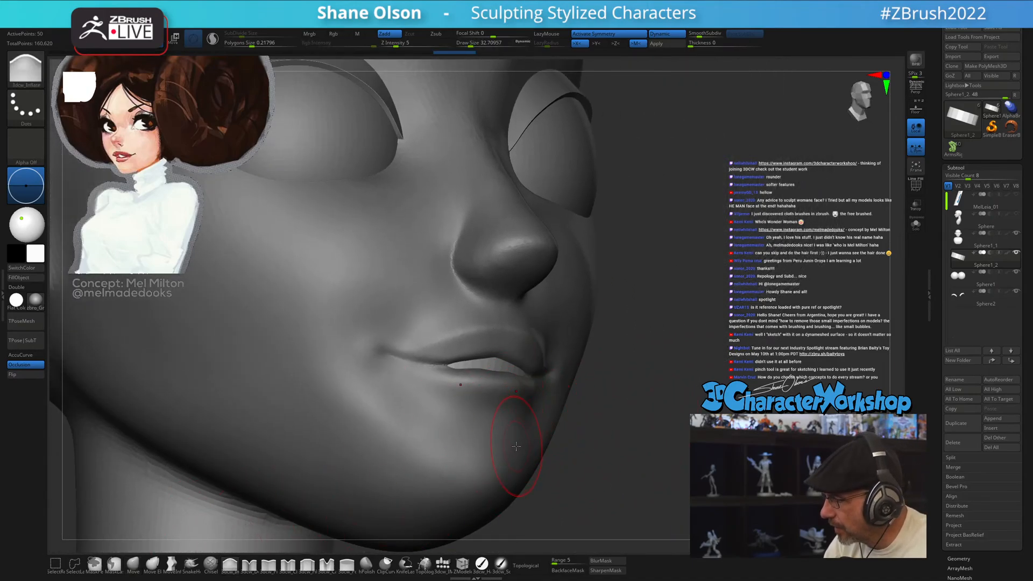
key(shift)
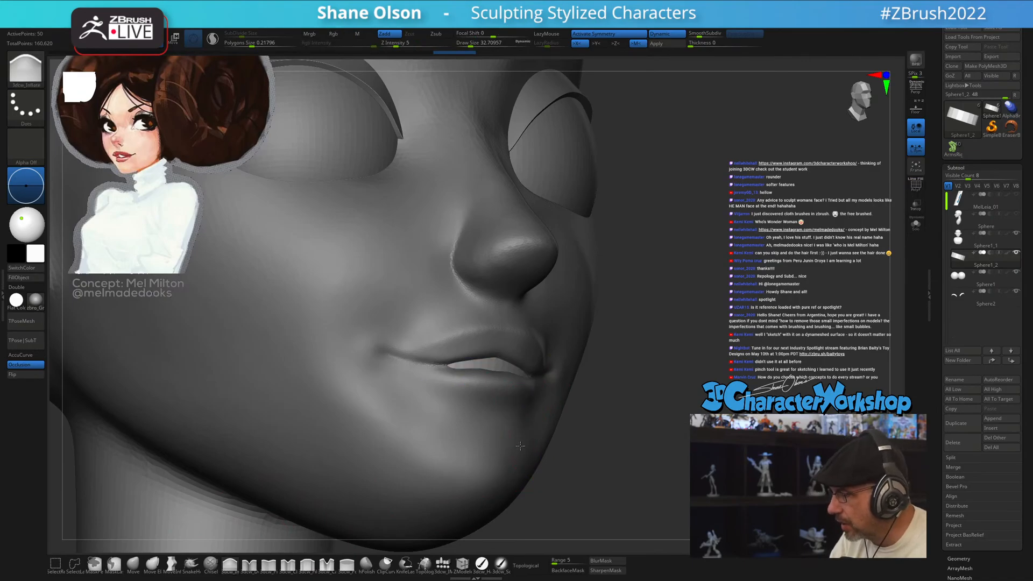
mouse_move(520, 445)
mouse_down()
mouse_move(532, 376)
mouse_move(530, 438)
mouse_up()
alt+click(529, 418)
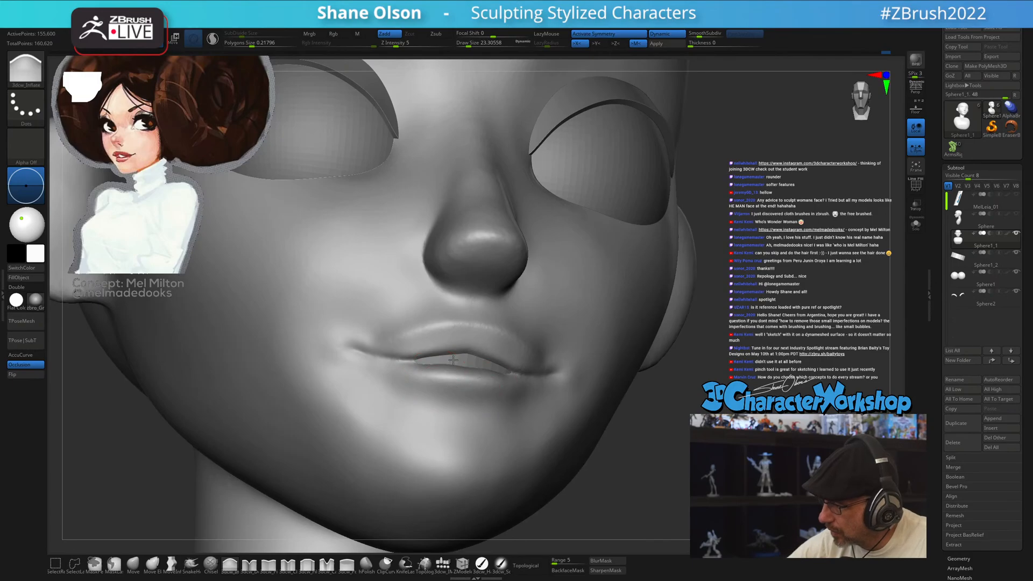
click(674, 35)
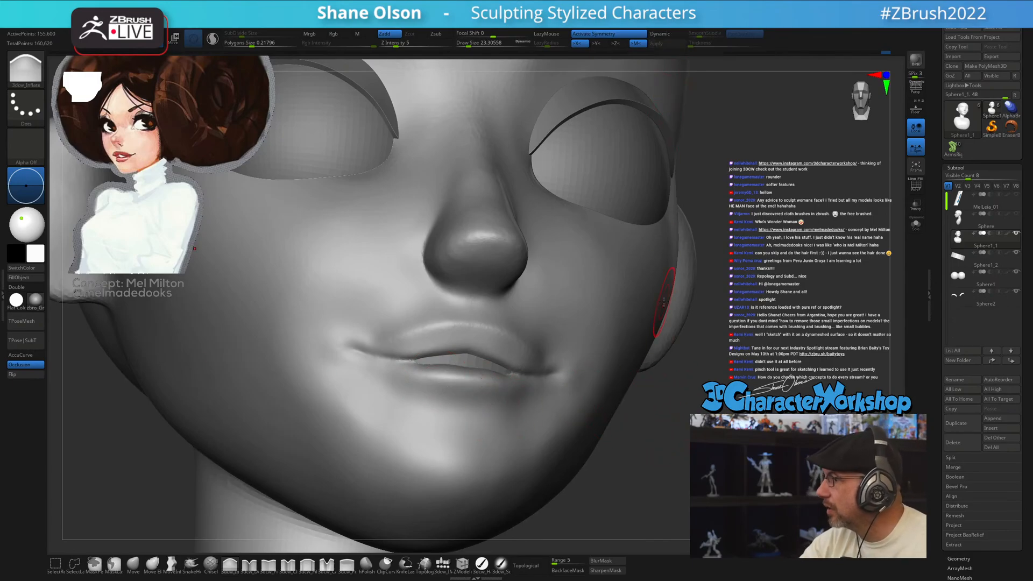
key(ctrl+shift)
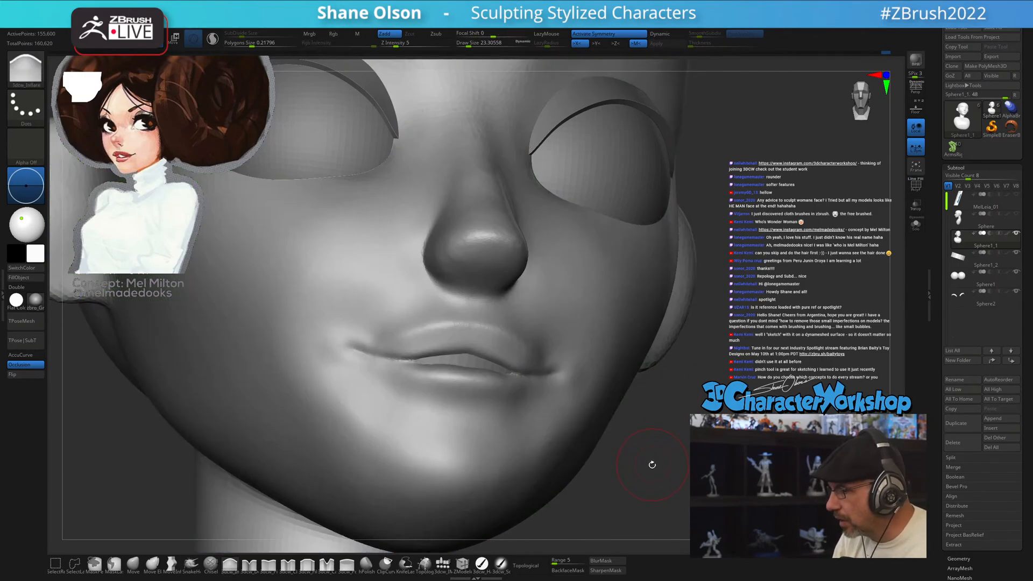
drag(652, 465, 608, 466)
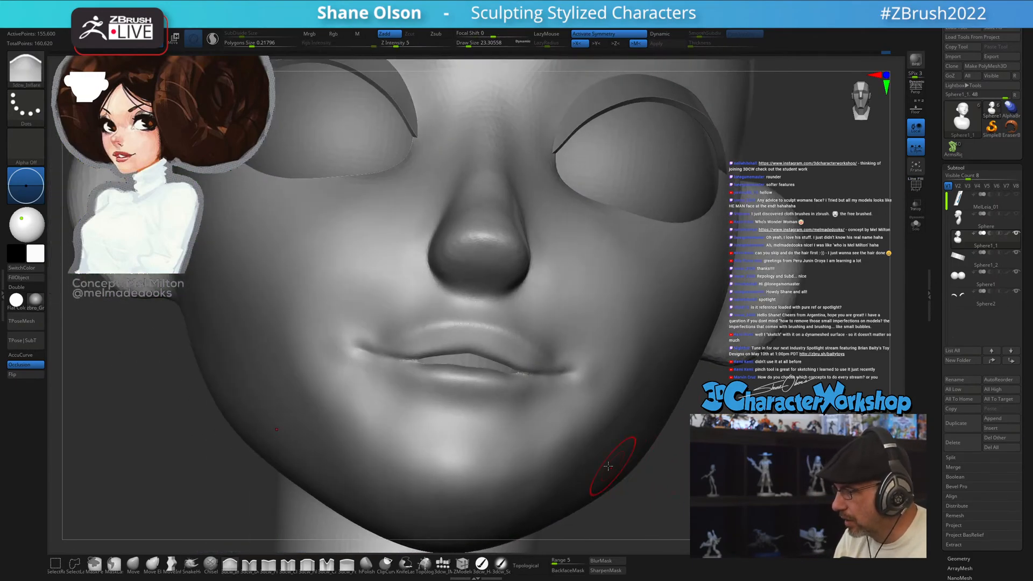
key(bracketleft)
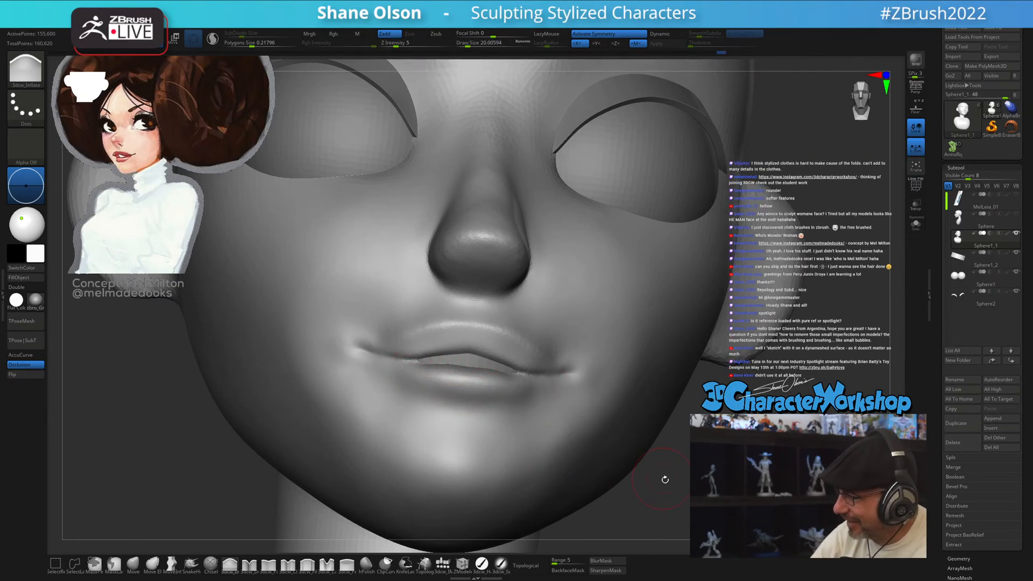
- Inflate the area below the mouth corners and smooth the transition into the chin
mouse_move(667, 479)
mouse_down()
mouse_move(587, 476)
mouse_move(627, 473)
mouse_move(602, 474)
mouse_move(619, 469)
mouse_move(597, 463)
mouse_up()
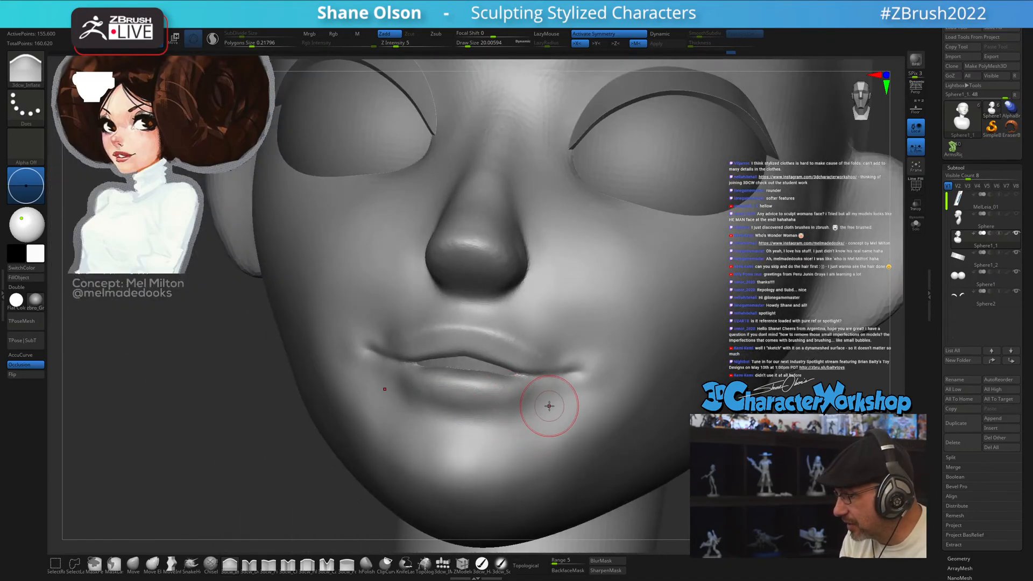
right_drag(549, 410, 528, 410)
key(shift)
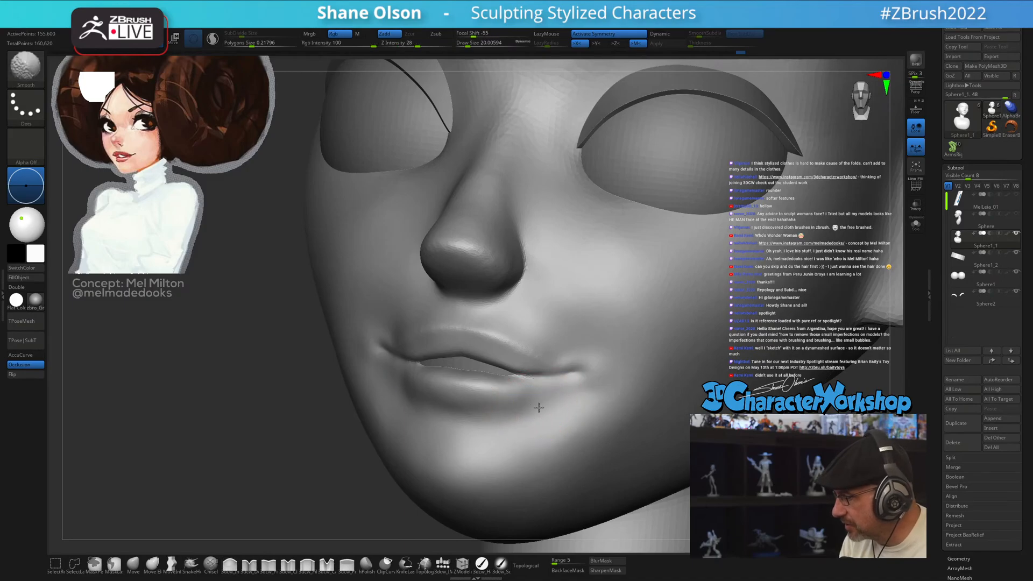
shift+drag(480, 425, 521, 445)
mouse_move(521, 445)
ctrl+right_down()
mouse_move(491, 427)
mouse_move(541, 426)
mouse_move(491, 397)
ctrl+right_up()
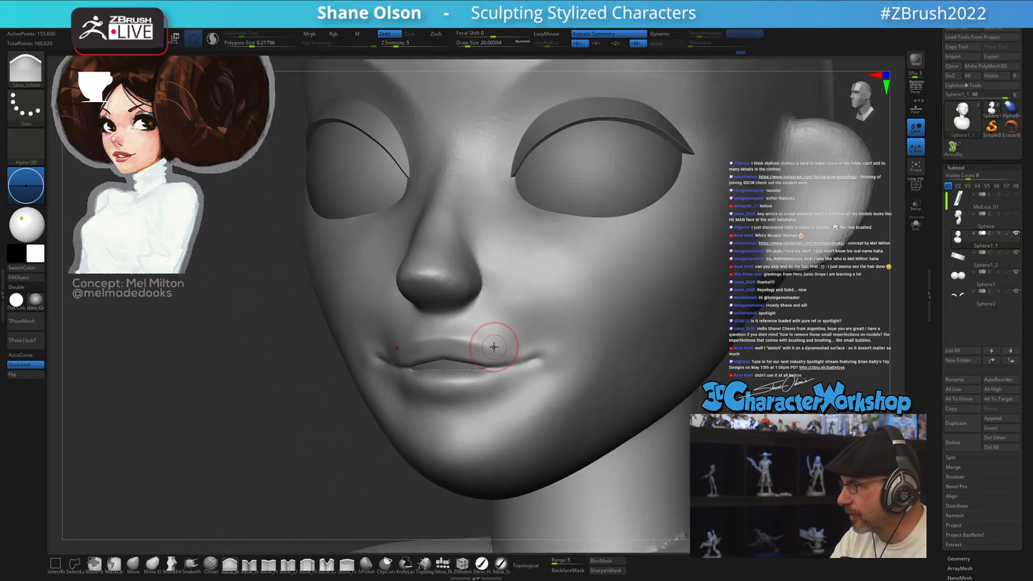
- Refine the shape of the mouth corners with the Move brush at a Draw Size of about 16
mouse_move(456, 443)
right_down()
mouse_move(526, 422)
mouse_move(553, 383)
right_up()
click(133, 564)
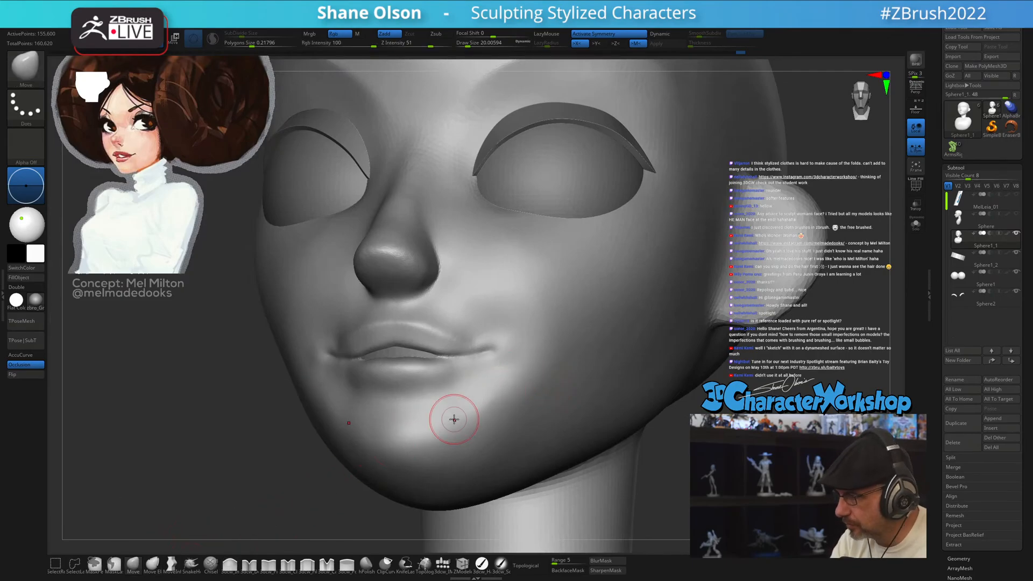
right_drag(454, 418, 503, 339)
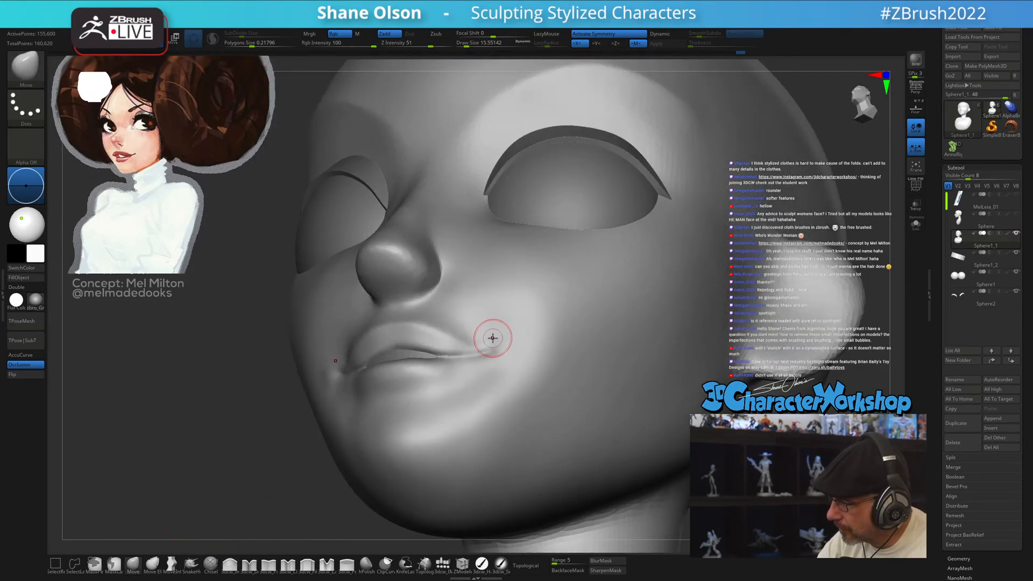
mouse_move(511, 325)
right_down()
mouse_move(509, 349)
mouse_move(496, 318)
mouse_move(489, 364)
mouse_move(507, 381)
mouse_move(497, 369)
right_up()
key(f)
- Reshape the cheek beside the nose in profile at a Draw Size of about 37 and smooth it
right_drag(496, 289, 510, 400)
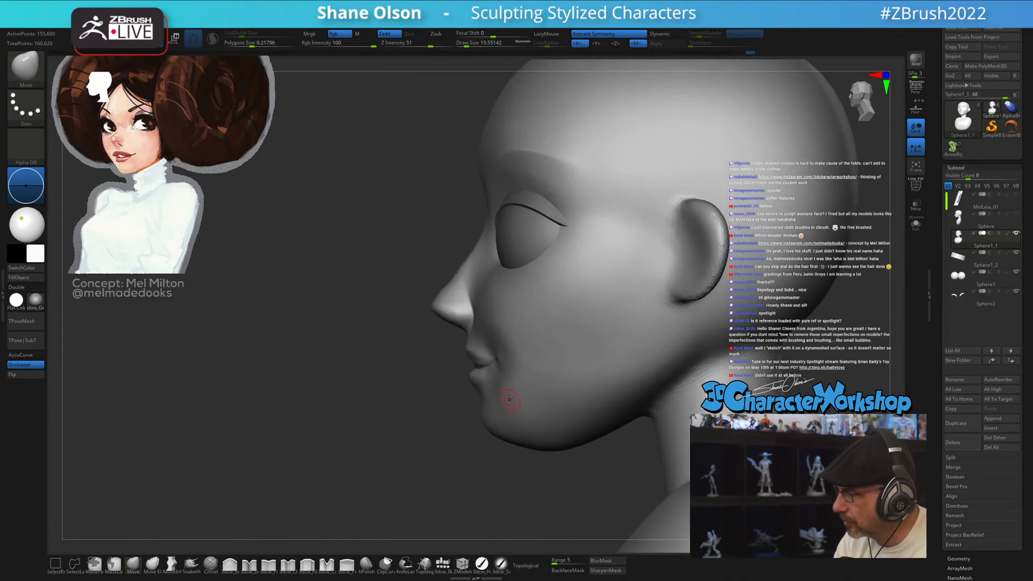
key(s)
click(506, 393)
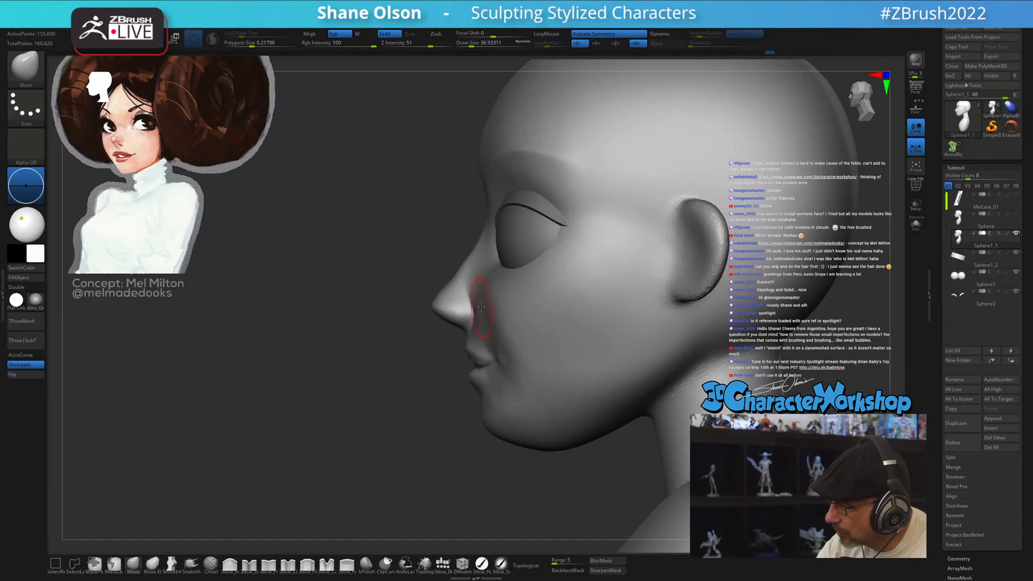
key(shift)
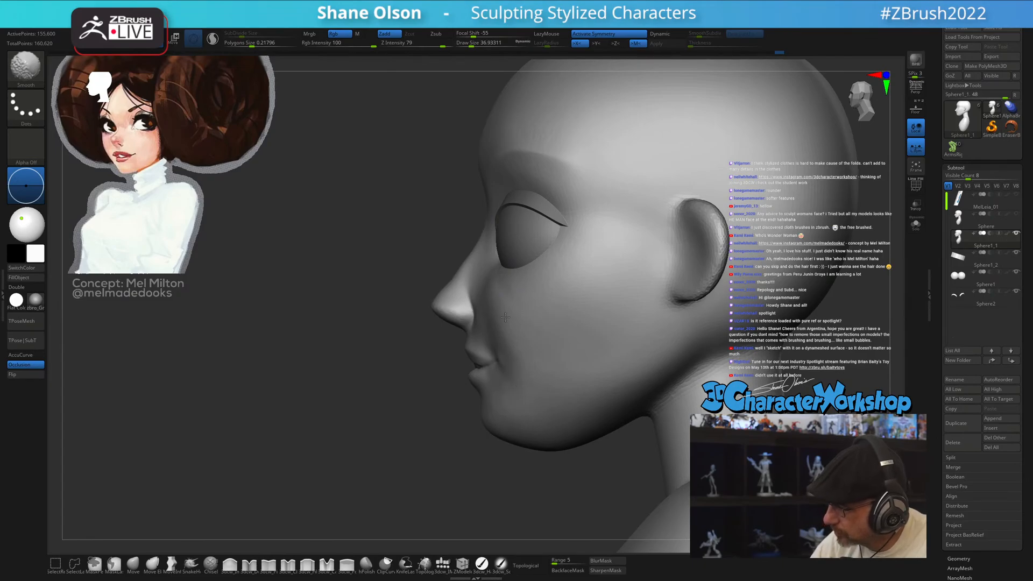
- Adjust the contour beneath the lower lip with the Move brush at a Draw Size of about 31
right_drag(549, 371, 520, 314)
mouse_move(528, 376)
right_down()
mouse_move(558, 381)
mouse_move(502, 373)
mouse_move(439, 410)
right_up()
key(s)
drag(430, 392, 401, 388)
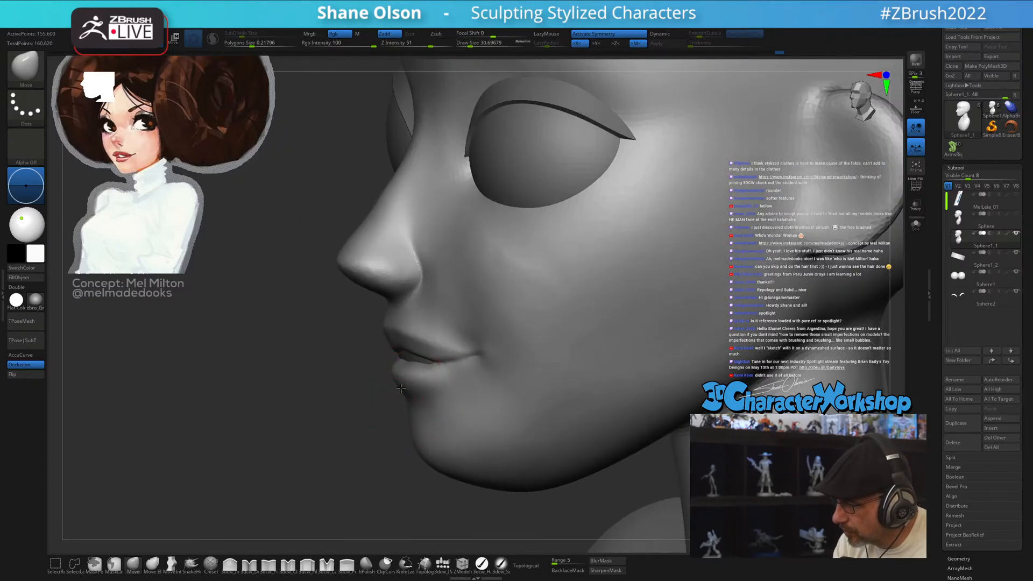
right_drag(411, 385, 438, 409)
key(s)
drag(469, 409, 452, 397)
- Pinch the edge of the lower lip with the 3dcw_Pinch brush at a Draw Size of about 9
mouse_move(453, 398)
right_down()
mouse_move(457, 369)
mouse_move(427, 384)
mouse_move(450, 300)
mouse_move(427, 369)
mouse_move(440, 326)
mouse_move(438, 358)
right_up()
click(267, 565)
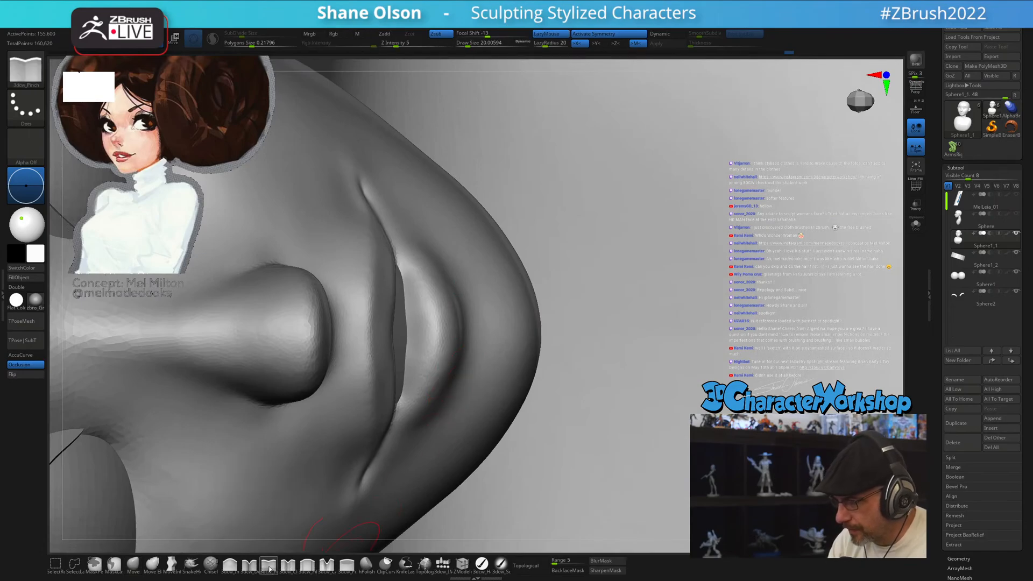
right_drag(435, 279, 432, 276)
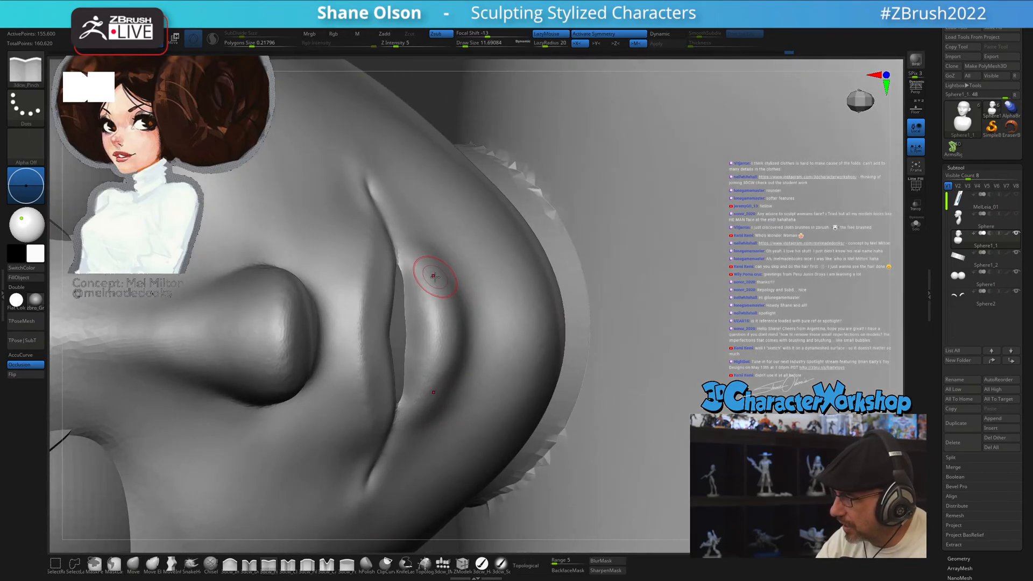
key(s)
drag(432, 279, 433, 279)
key(s)
drag(415, 239, 412, 239)
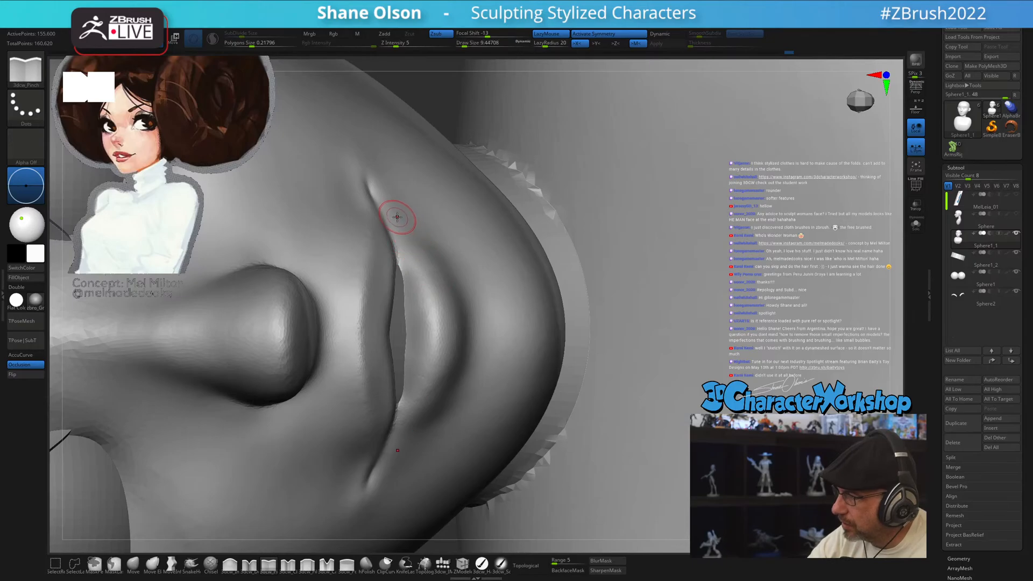
key(s)
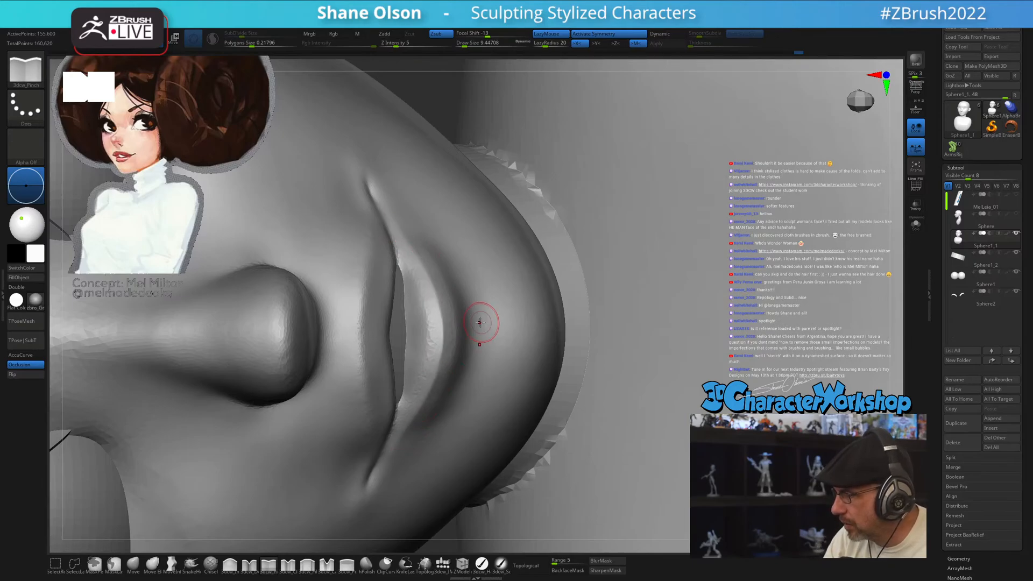
- Turn on Sculptris Pro, then pinch and smooth the lower lip's outer edge at a Draw Size of about 7.5
right_drag(480, 322, 434, 333)
shift+click(213, 38)
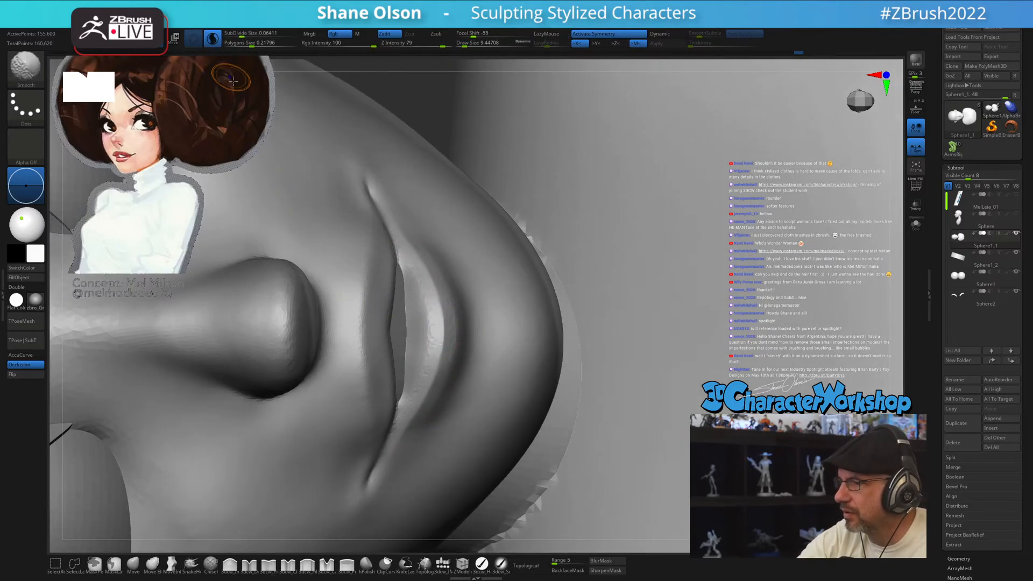
mouse_move(469, 330)
mouse_down()
mouse_move(530, 339)
mouse_move(462, 331)
mouse_up()
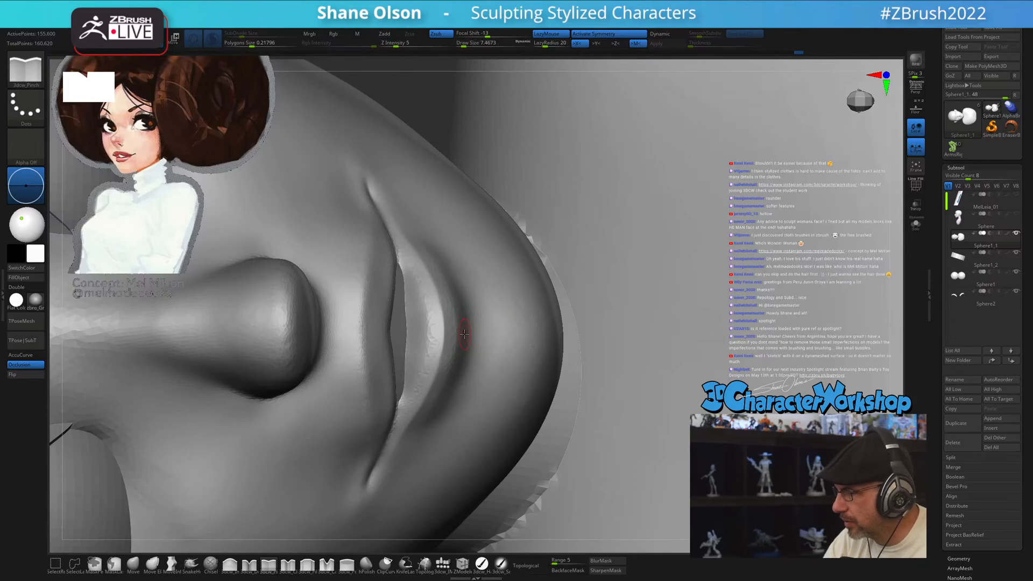
key(shift)
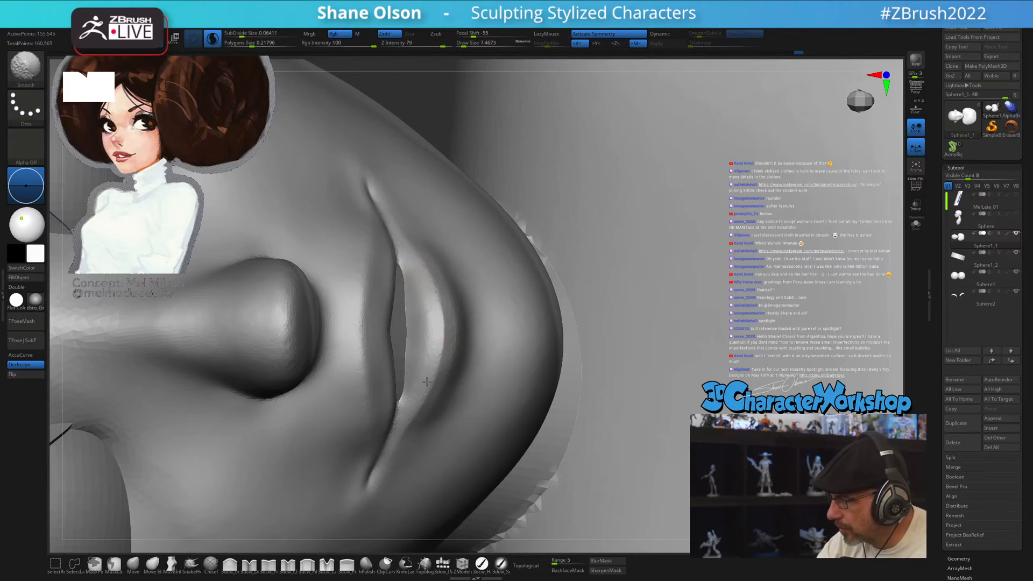
right_drag(473, 396, 446, 329)
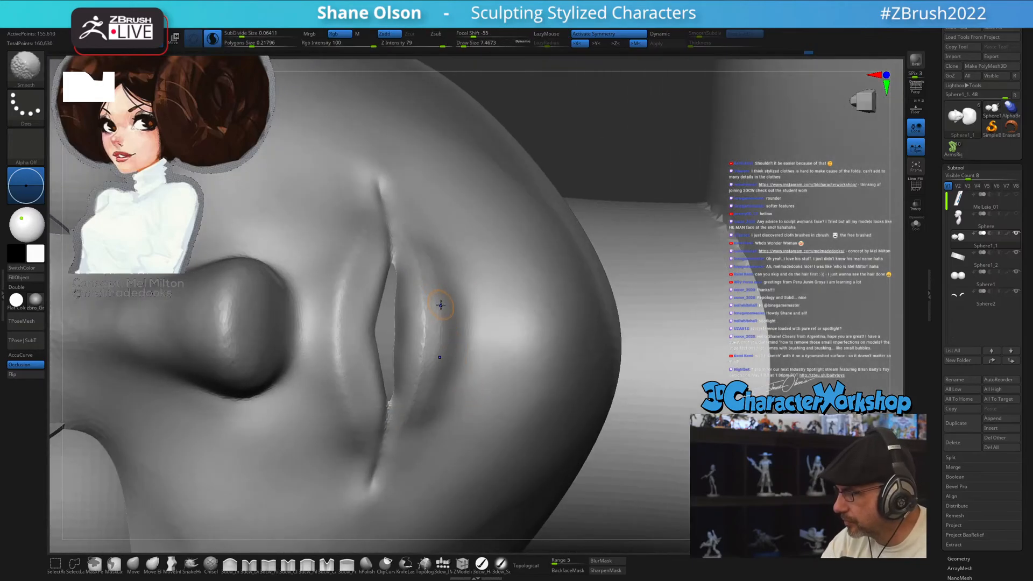
key(shift+f)
key(shift+f)
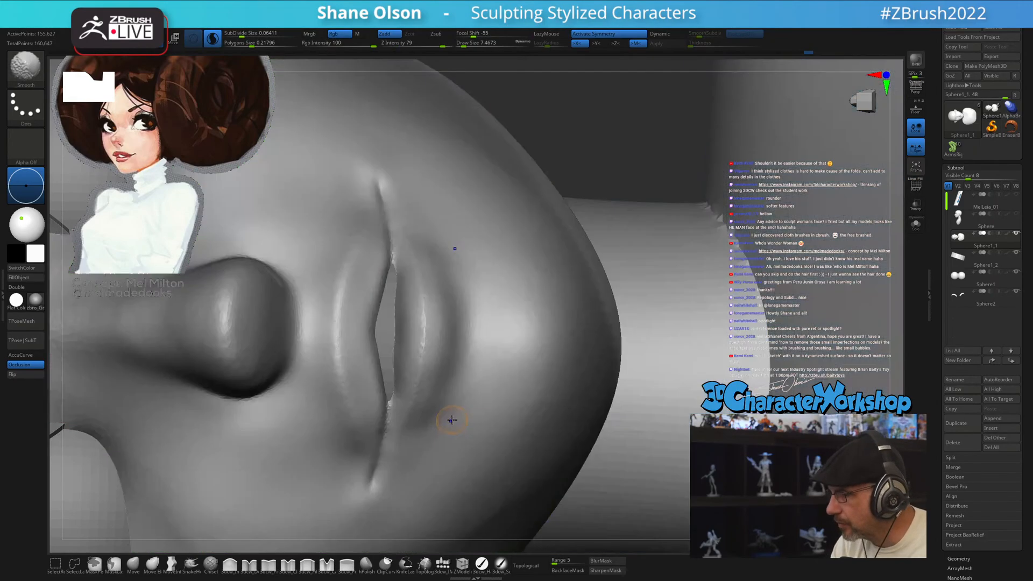
right_drag(473, 353, 470, 417)
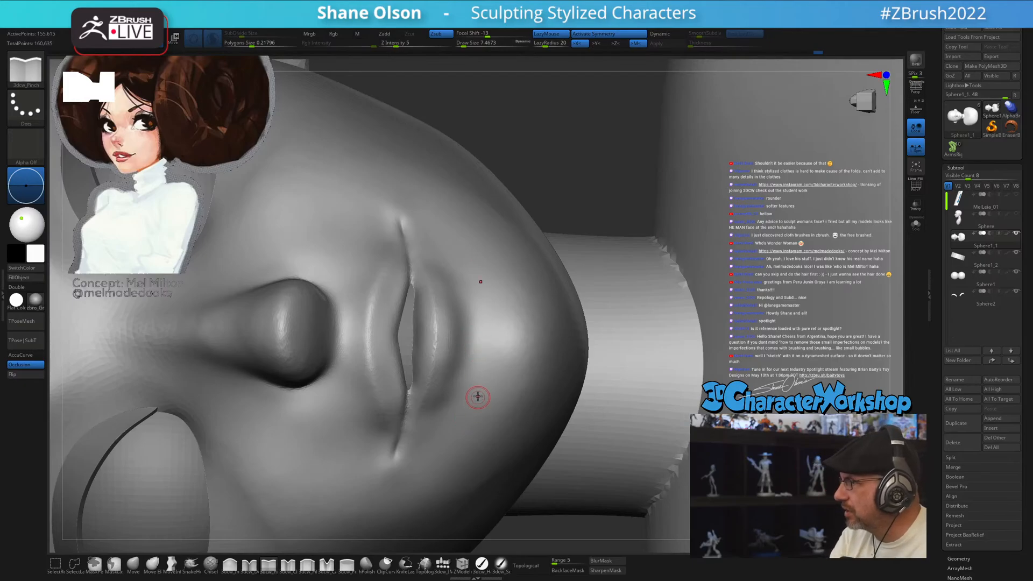
- Carve the mouth line deeper toward the corners with the 3dcw_Detail brush at a Draw Size of about 6
mouse_move(458, 349)
right_down()
mouse_move(469, 322)
mouse_move(471, 374)
mouse_move(438, 399)
right_up()
key(2)
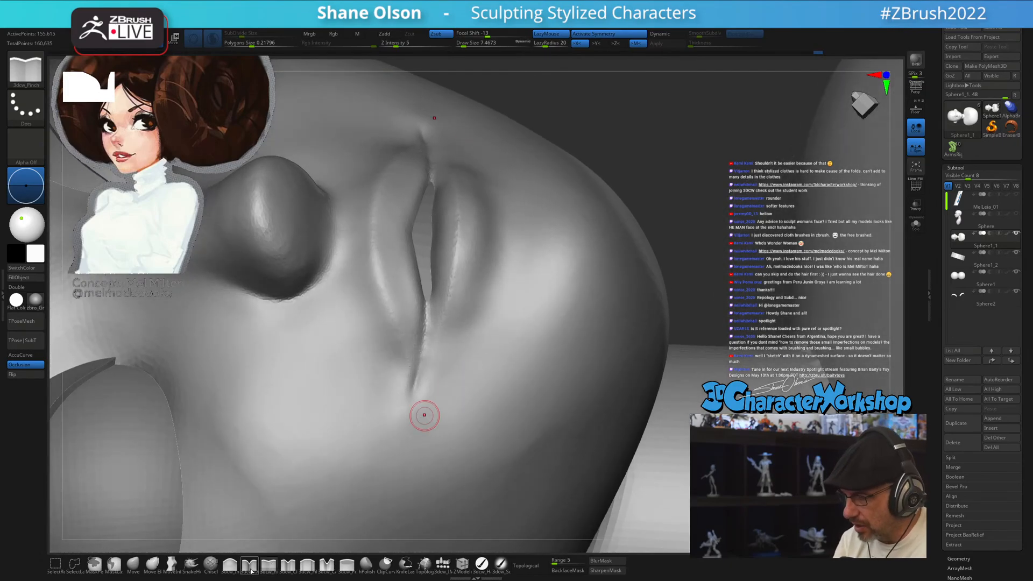
key(s)
drag(461, 408, 456, 405)
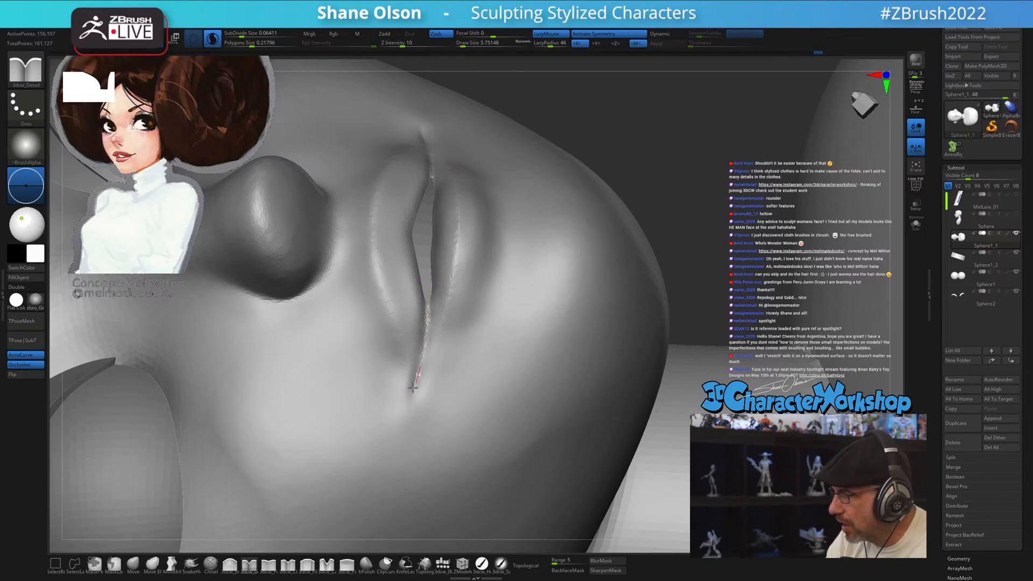
mouse_move(424, 362)
mouse_down()
mouse_move(402, 415)
mouse_move(428, 295)
mouse_up()
mouse_move(425, 337)
mouse_down()
mouse_move(399, 417)
mouse_move(425, 279)
mouse_up()
drag(419, 378, 408, 406)
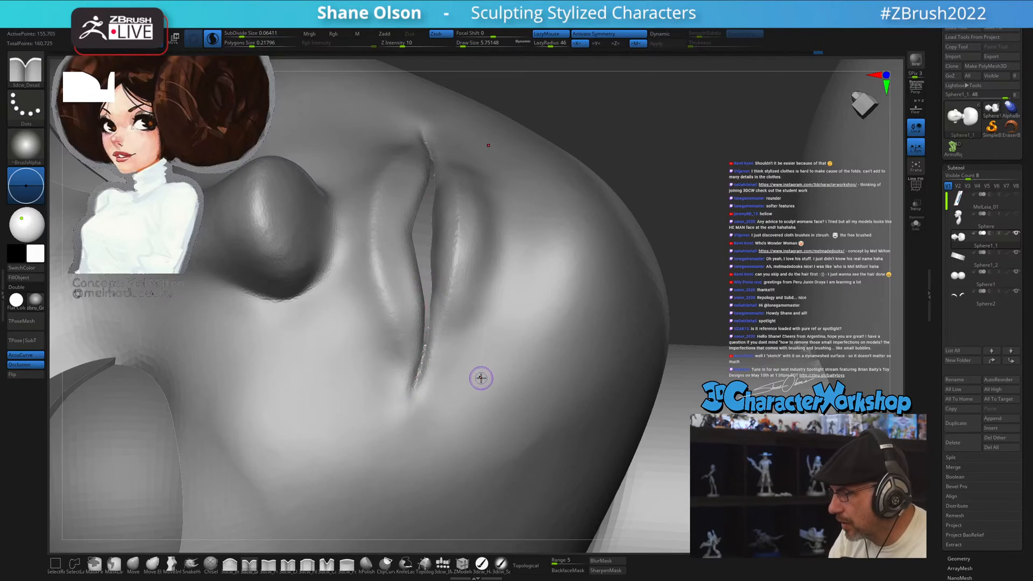
mouse_move(481, 378)
right_down()
mouse_move(475, 397)
mouse_move(415, 386)
right_up()
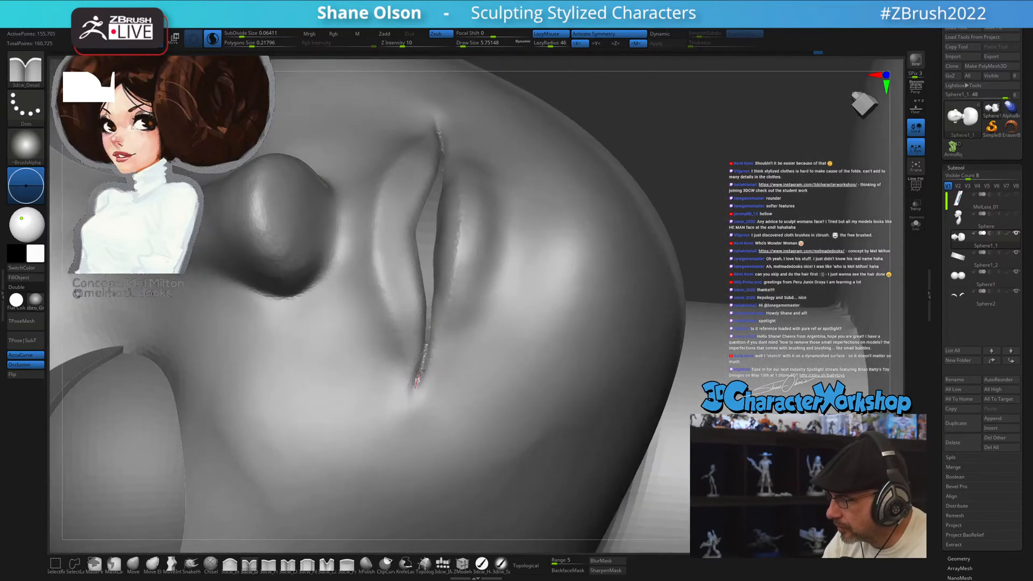
drag(418, 378, 416, 385)
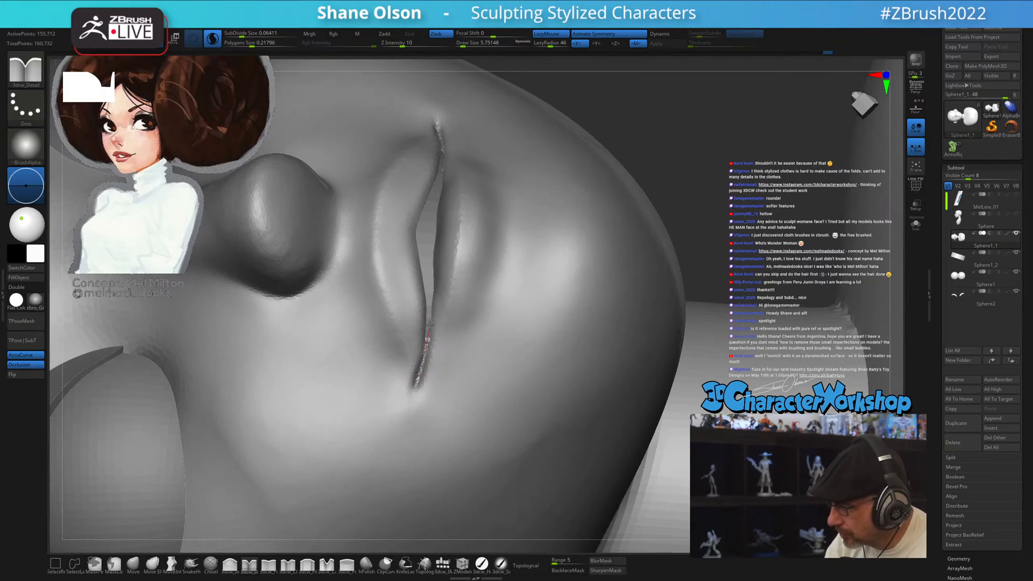
drag(429, 325, 430, 338)
- Adjust the shape of the mouth corner with the Move brush at a Draw Size of about 12
right_drag(449, 411, 405, 422)
click(134, 565)
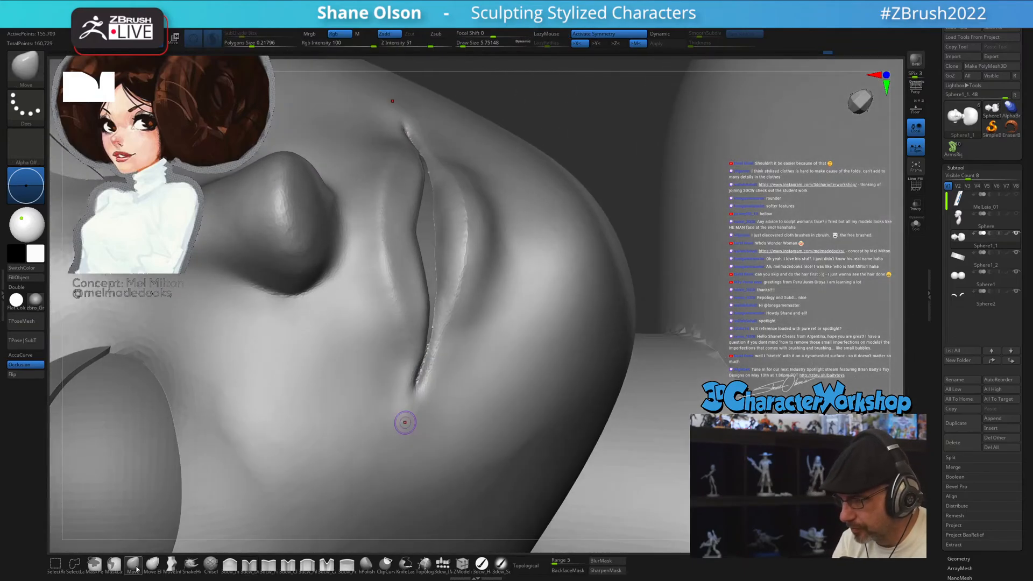
key(s)
drag(454, 404, 473, 404)
right_drag(473, 403, 462, 388)
key(s)
drag(461, 389, 456, 368)
right_drag(475, 390, 463, 388)
key(s)
drag(461, 388, 450, 389)
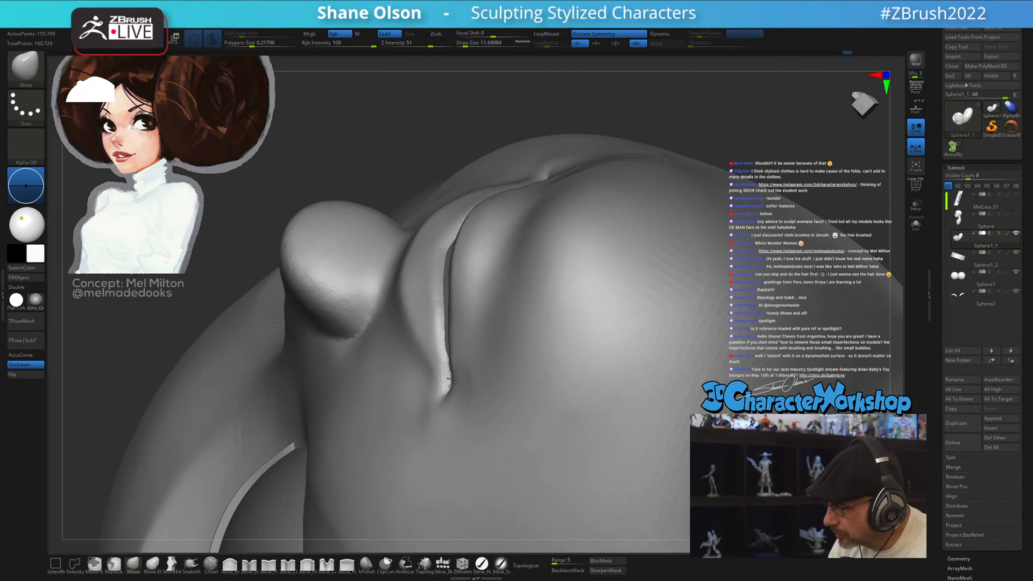
- Smooth the skin around the mouth corner and the lower lip's outer end, undoing the first pass and redoing it
right_drag(491, 387, 494, 387)
shift+drag(451, 385, 464, 414)
mouse_move(464, 414)
right_down()
mouse_move(477, 422)
mouse_move(467, 408)
right_up()
key(ctrl+z)
shift+drag(461, 371, 460, 355)
shift+drag(467, 414, 456, 392)
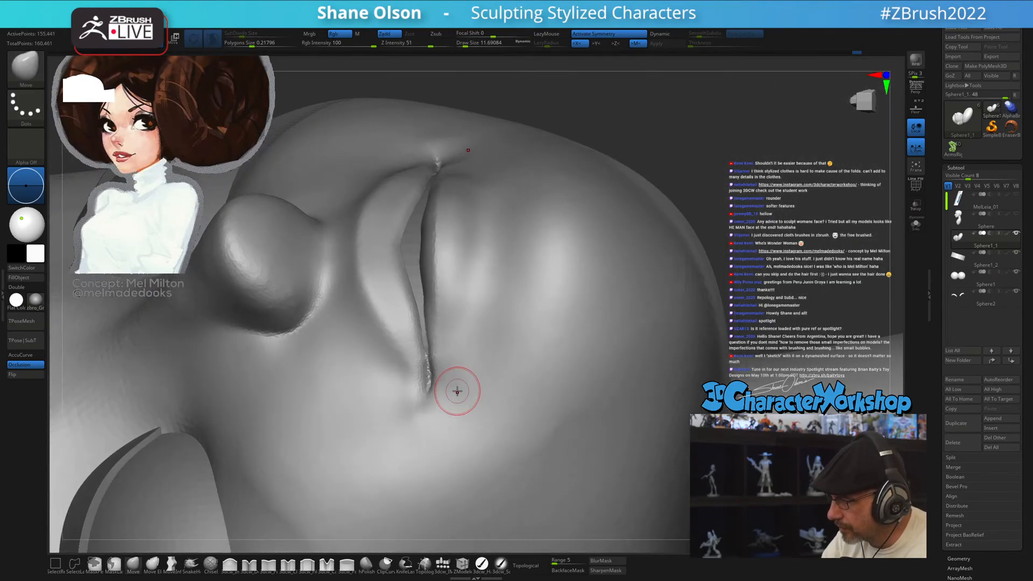
- Rework the mouth corner with the 3dcw_Inflate brush, undoing the first stroke and continuing with Sculptris Pro turned off
right_drag(457, 393, 459, 392)
click(230, 565)
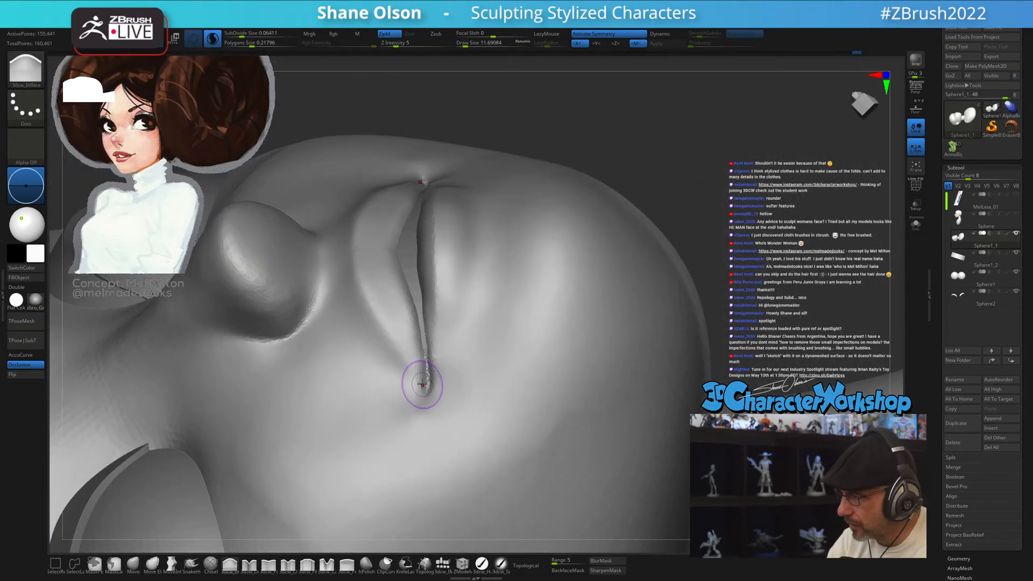
drag(427, 378, 431, 404)
key(ctrl)
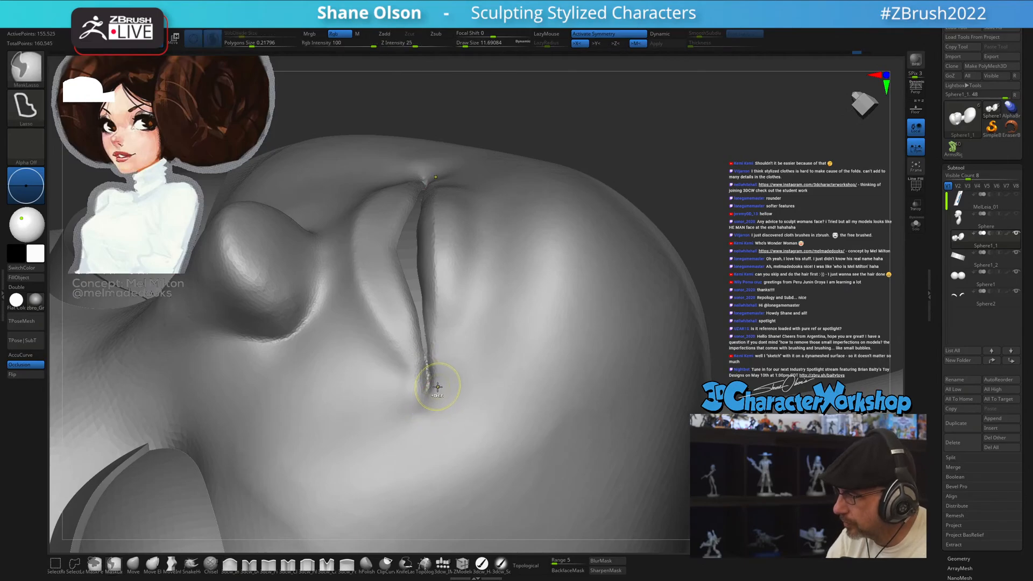
key(ctrl+z)
click(215, 38)
mouse_move(432, 350)
mouse_down()
mouse_move(424, 390)
mouse_move(427, 363)
mouse_up()
mouse_move(487, 418)
ctrl+right_down()
mouse_move(468, 362)
mouse_move(505, 414)
mouse_move(463, 413)
mouse_move(510, 406)
mouse_move(462, 398)
ctrl+right_up()
key(shift)
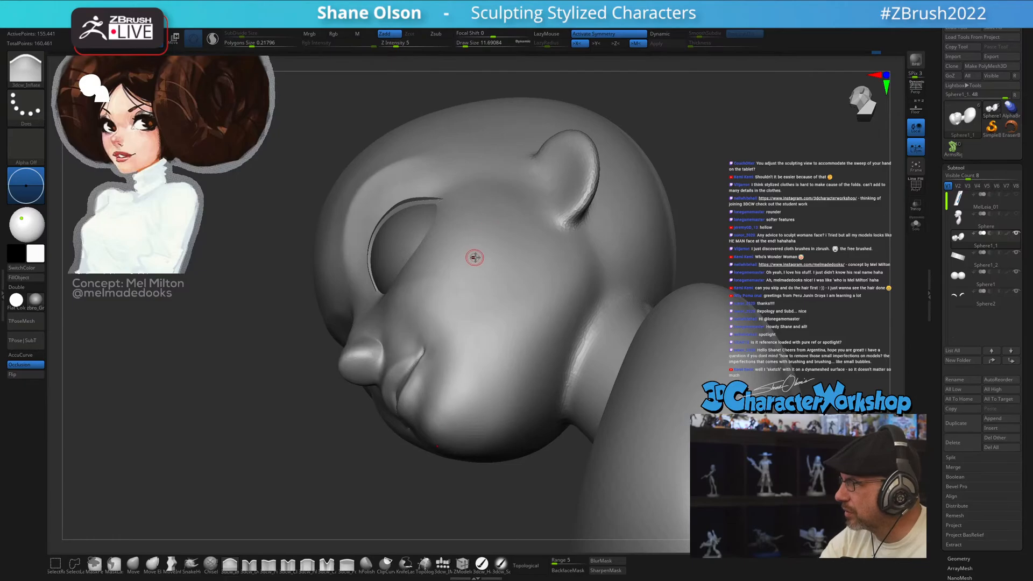
- Show the polyframe, turn on Sculptris Pro and smooth across the cheek at a Draw Size of 31 to densify the mesh
right_drag(475, 257, 482, 323)
key(s)
drag(484, 360, 487, 362)
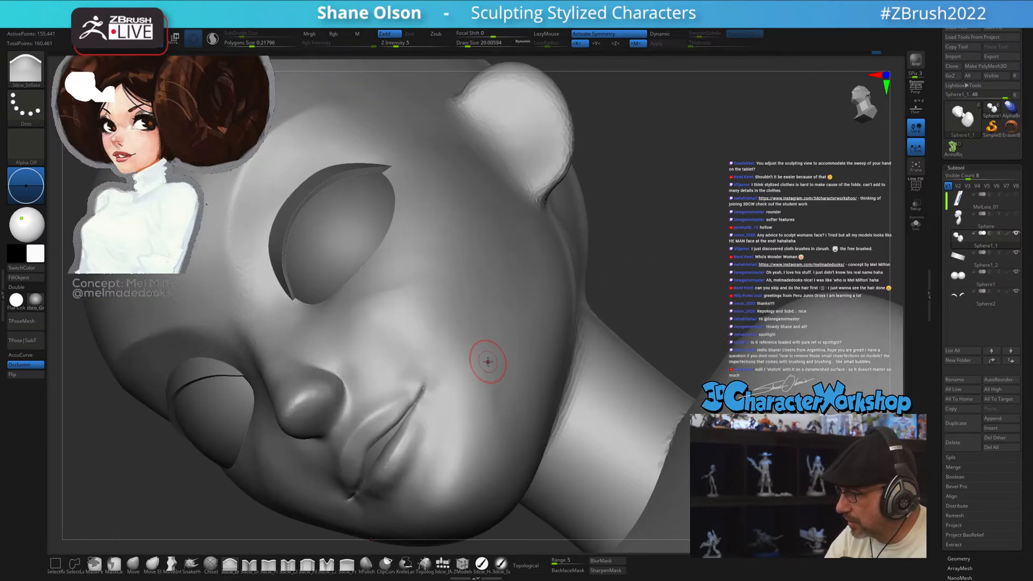
key(shift+f)
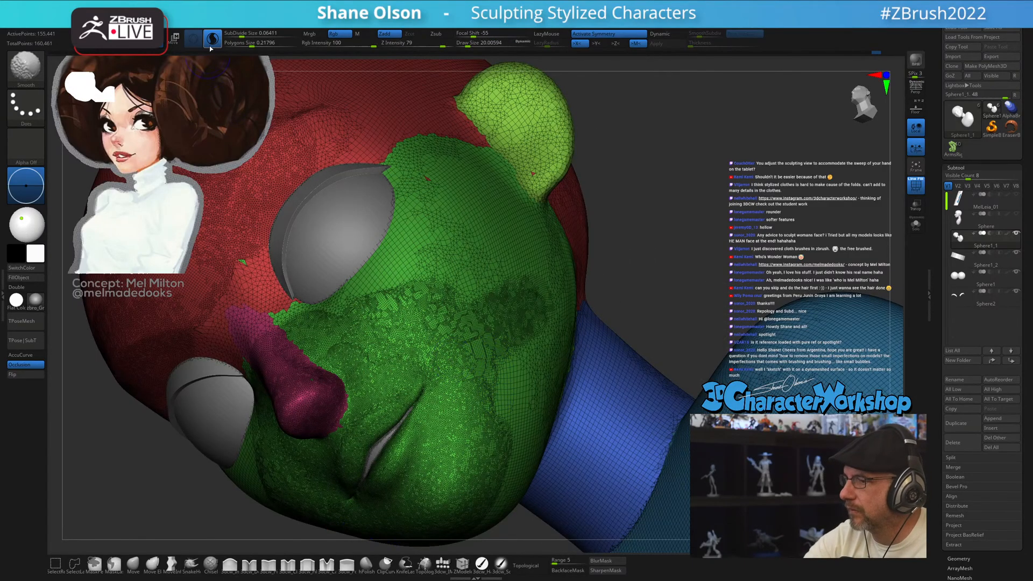
key(s)
mouse_move(513, 403)
mouse_down()
mouse_move(514, 351)
mouse_move(521, 463)
mouse_up()
right_drag(561, 392, 503, 377)
mouse_move(487, 406)
shift+mouse_down()
mouse_move(509, 447)
mouse_move(473, 474)
mouse_move(515, 447)
mouse_move(513, 506)
shift+mouse_up()
mouse_move(398, 216)
right_down()
mouse_move(347, 293)
mouse_move(355, 397)
right_up()
mouse_move(353, 397)
shift+mouse_down()
mouse_move(377, 350)
mouse_move(480, 396)
shift+mouse_up()
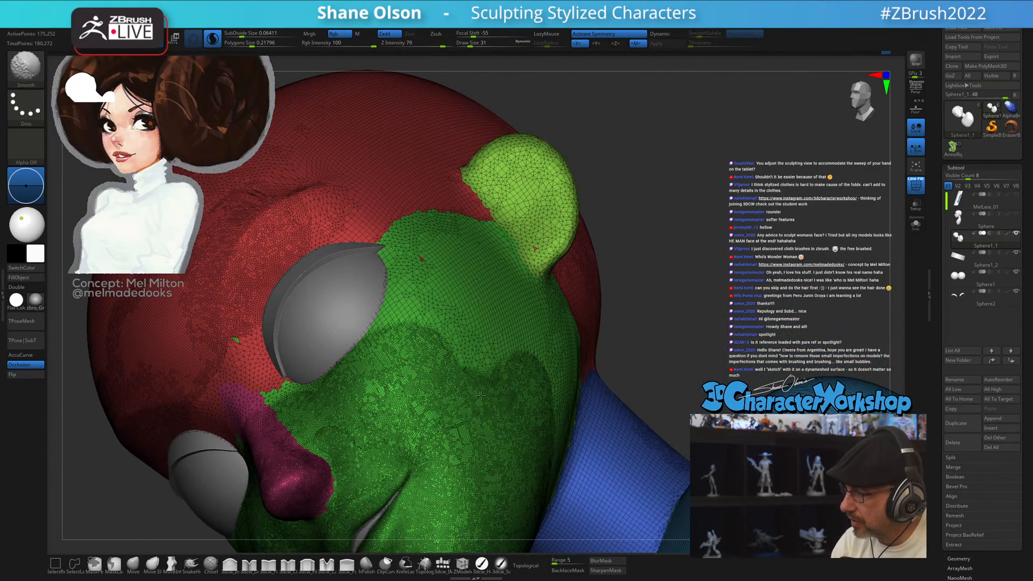
mouse_move(366, 354)
shift+mouse_down()
mouse_move(485, 334)
mouse_move(532, 349)
shift+mouse_up()
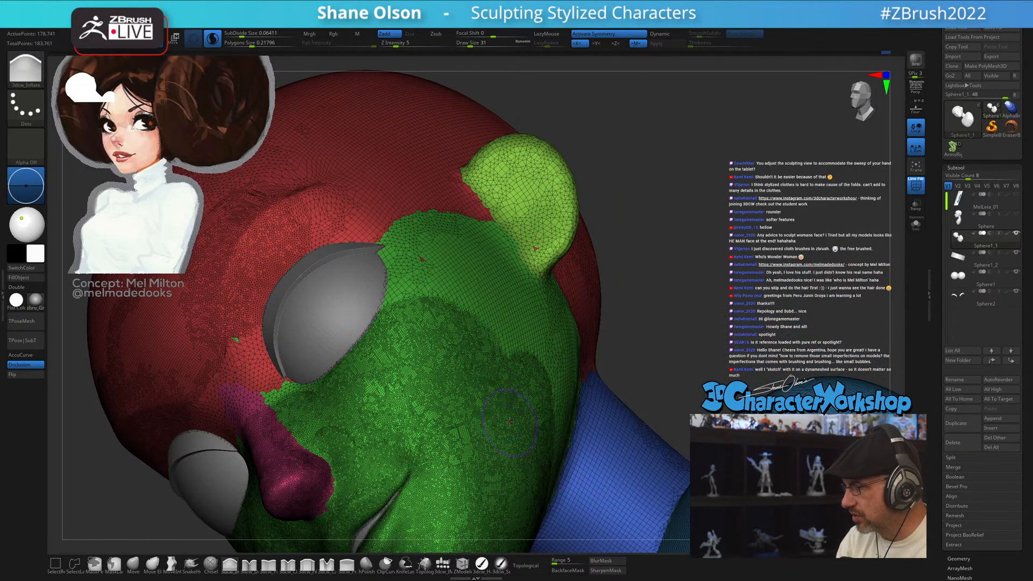
- Combine the head's separate polygroups into a single polygroup
right_drag(474, 405, 494, 396)
key(ctrl+w)
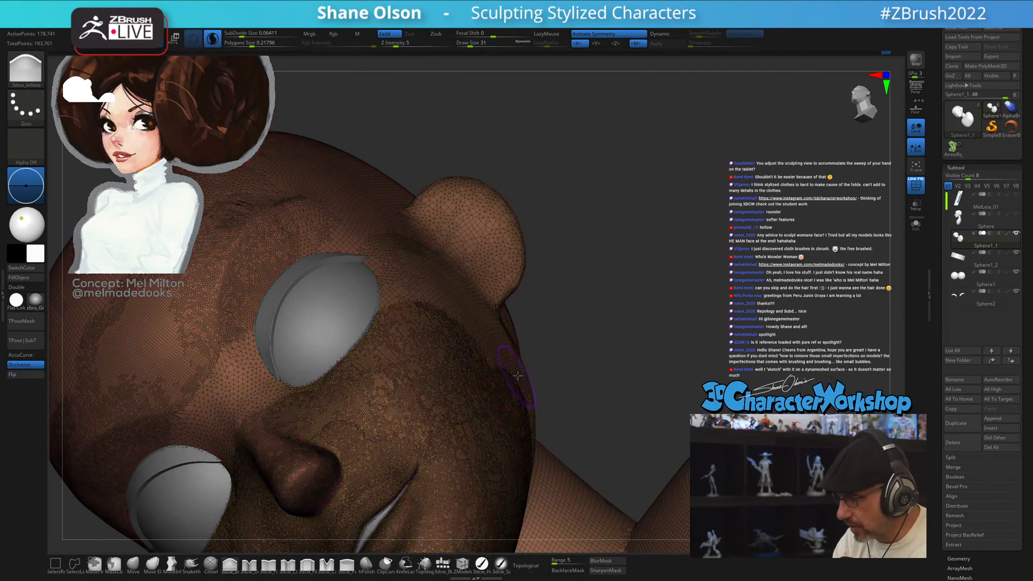
key(ctrl+w)
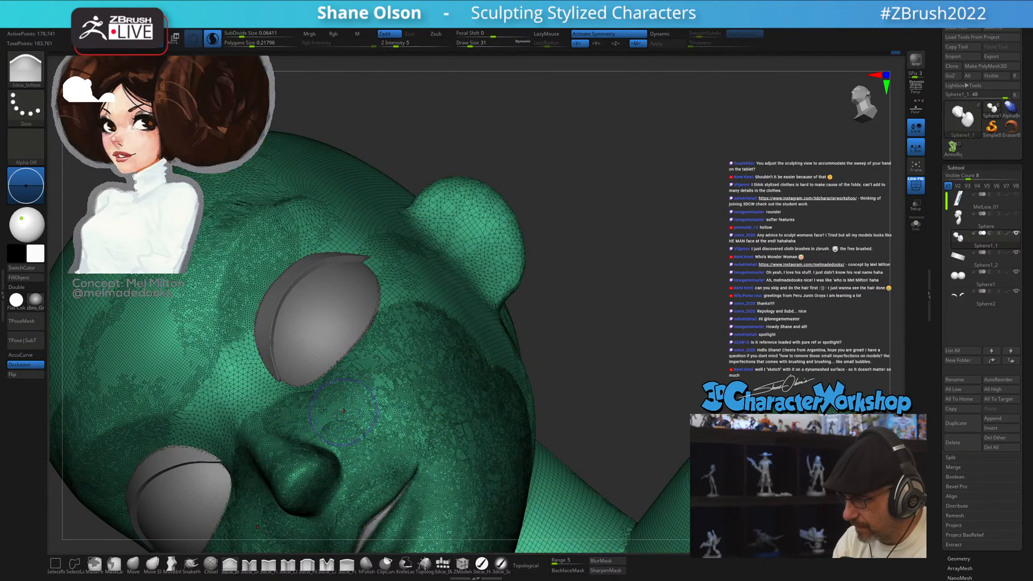
- Smooth and densify the mesh over the nose bridge, inner brow and around the eye socket
mouse_move(265, 410)
shift+mouse_down()
mouse_move(230, 405)
mouse_move(234, 397)
shift+mouse_up()
shift+drag(232, 353, 274, 376)
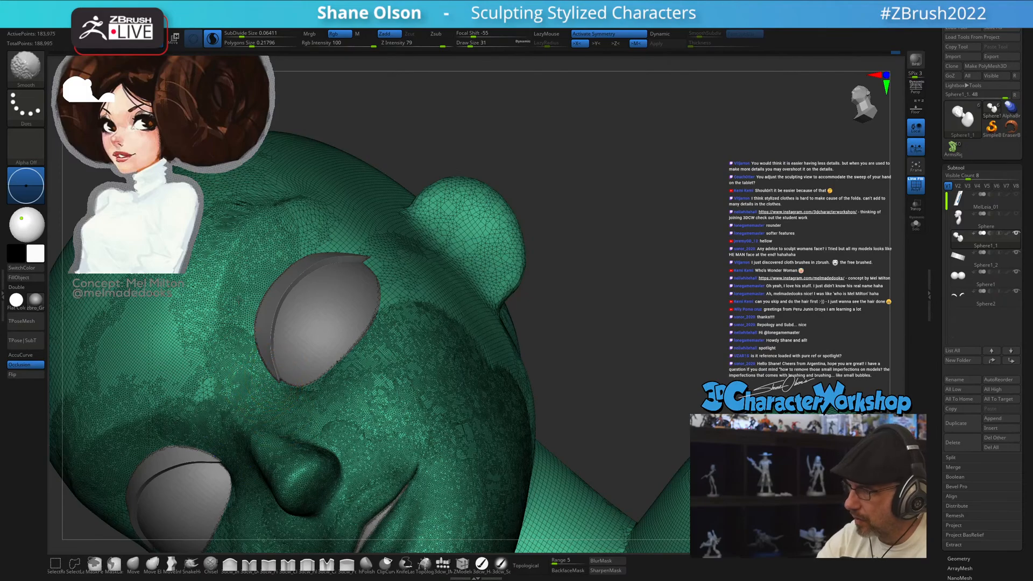
shift+drag(238, 300, 246, 269)
alt+right_drag(328, 371, 353, 348)
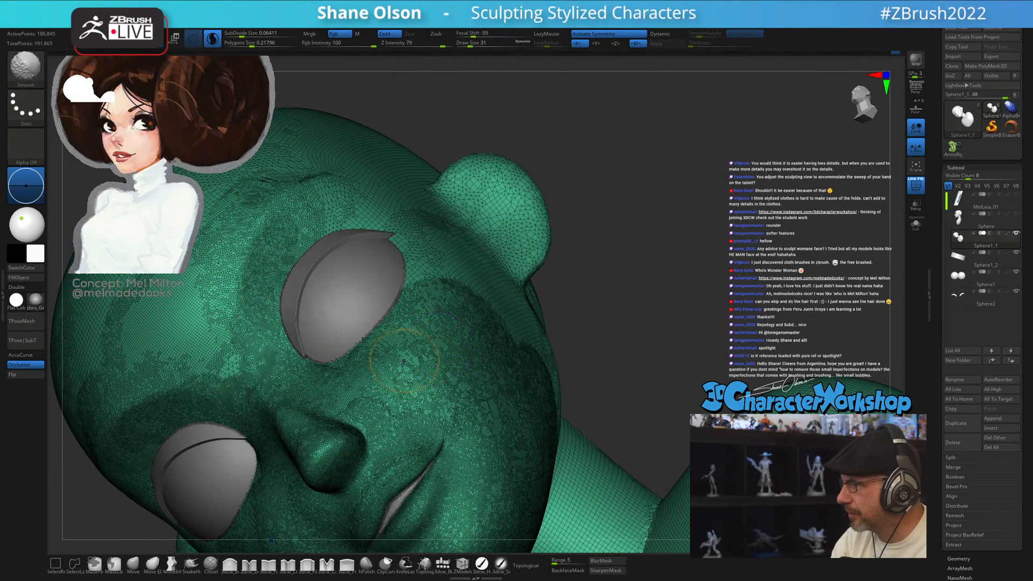
mouse_move(398, 296)
shift+mouse_down()
mouse_move(392, 238)
mouse_move(329, 231)
shift+mouse_up()
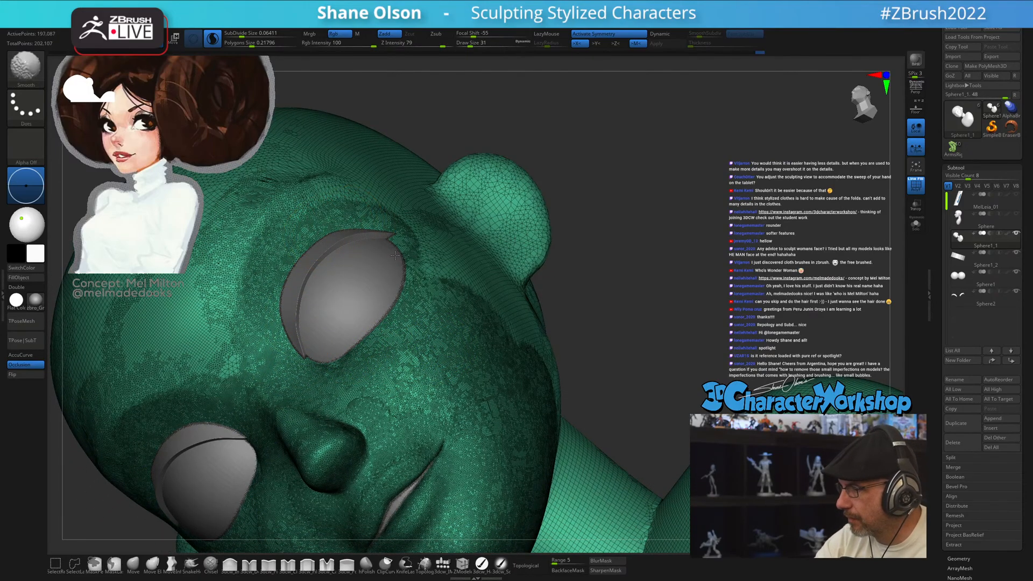
- Extend the smoothing and mesh densification across the forehead, temple and side of the jaw
mouse_move(447, 365)
right_down()
mouse_move(466, 356)
mouse_move(442, 379)
mouse_move(449, 374)
right_up()
shift+drag(263, 353, 254, 269)
mouse_move(233, 317)
shift+mouse_down()
mouse_move(280, 208)
mouse_move(201, 301)
mouse_move(244, 210)
shift+mouse_up()
mouse_move(538, 372)
right_down()
mouse_move(482, 375)
mouse_move(490, 371)
right_up()
mouse_move(304, 187)
shift+mouse_down()
mouse_move(329, 184)
mouse_move(433, 231)
mouse_move(420, 190)
mouse_move(466, 272)
shift+mouse_up()
mouse_move(534, 332)
shift+mouse_down()
mouse_move(427, 188)
mouse_move(492, 247)
mouse_move(541, 332)
shift+mouse_up()
mouse_move(539, 372)
right_down()
mouse_move(508, 393)
mouse_move(514, 436)
right_up()
mouse_move(558, 398)
shift+mouse_down()
mouse_move(556, 448)
mouse_move(532, 527)
shift+mouse_up()
- Hide the polyframe, then inflate and smooth around the mouth corner at a Draw Size of about 14
ctrl+right_drag(530, 517, 504, 446)
key(i)
mouse_move(509, 449)
right_down()
mouse_move(458, 406)
mouse_move(433, 450)
mouse_move(451, 413)
mouse_move(433, 391)
right_up()
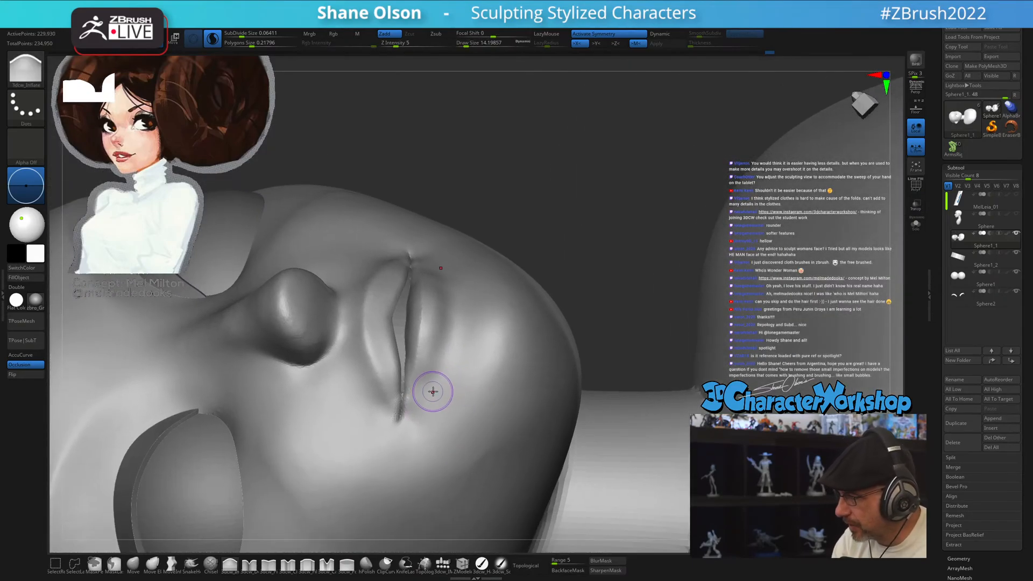
key(shift)
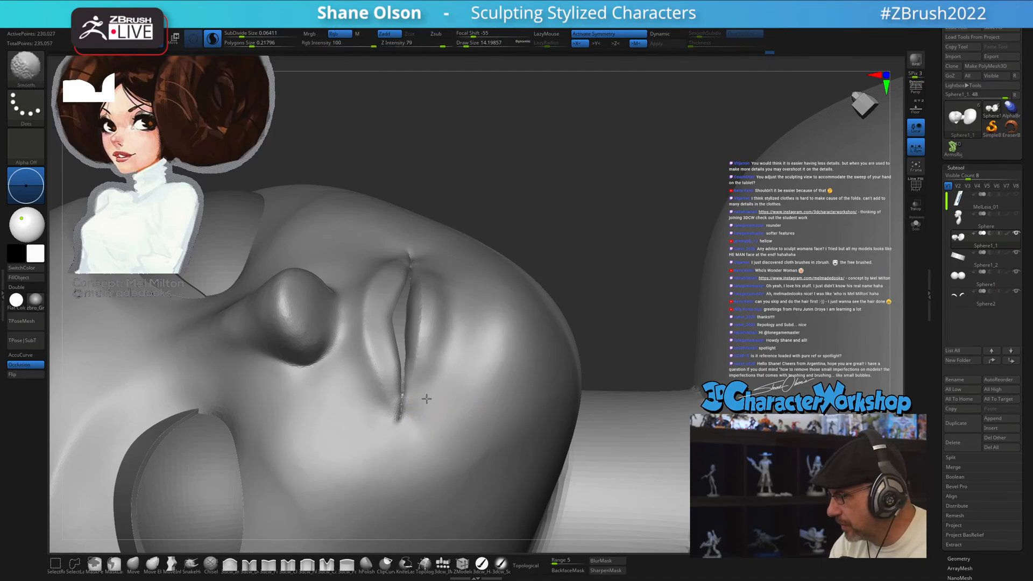
mouse_move(442, 387)
right_down()
mouse_move(447, 397)
mouse_move(373, 421)
right_up()
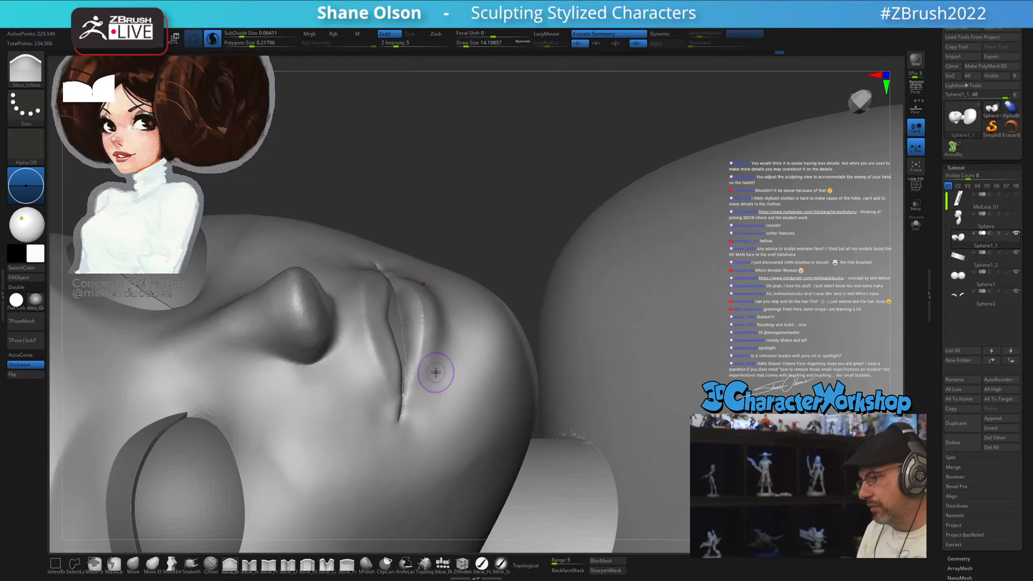
key(shift)
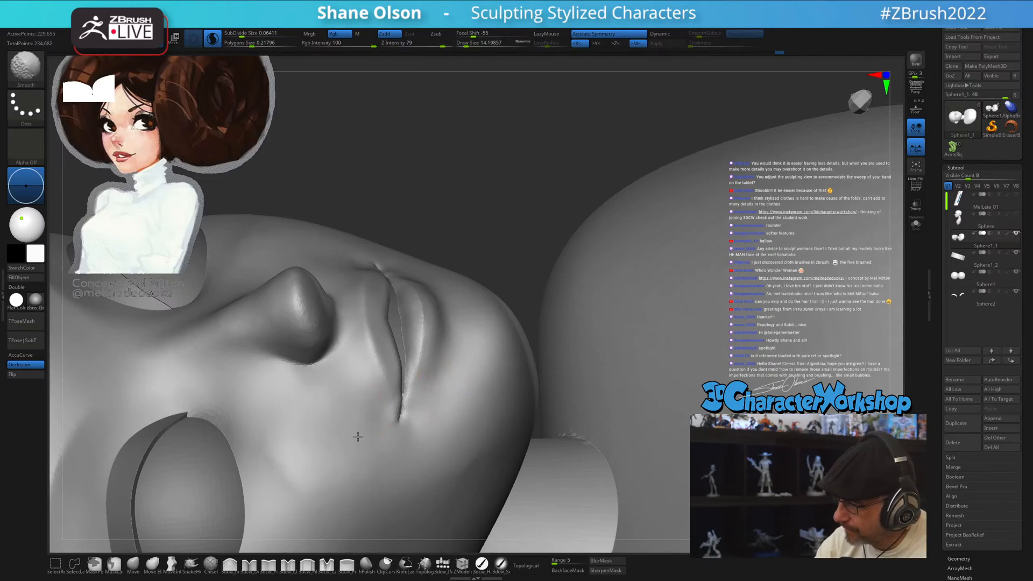
- Set the Draw Size to about 20, then build up and smooth the cheeks around the mouth corners with the Fill brush
mouse_move(457, 453)
right_down()
mouse_move(442, 443)
mouse_move(428, 493)
mouse_move(634, 431)
mouse_move(621, 419)
mouse_move(657, 458)
mouse_move(655, 407)
right_up()
key(s)
drag(655, 407, 657, 408)
mouse_move(498, 344)
right_down()
mouse_move(613, 358)
mouse_move(600, 366)
right_up()
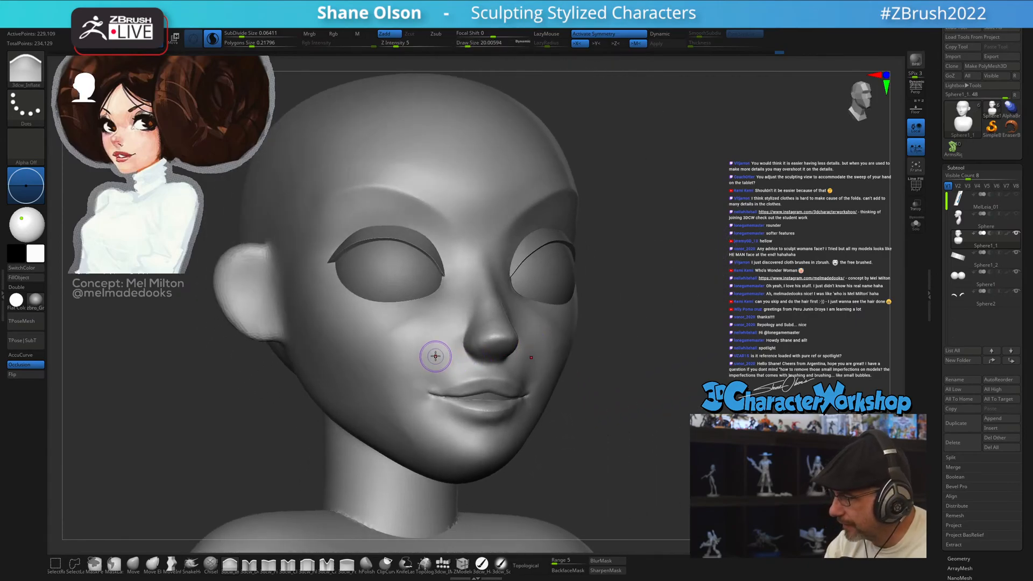
click(311, 568)
right_drag(484, 480, 522, 377)
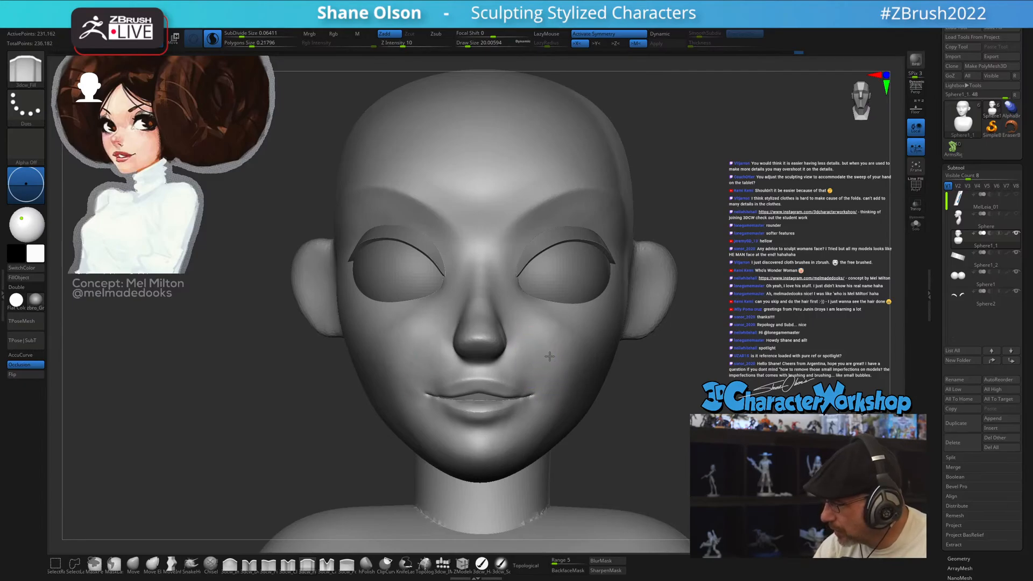
mouse_move(549, 356)
right_down()
mouse_move(538, 371)
mouse_move(552, 386)
right_up()
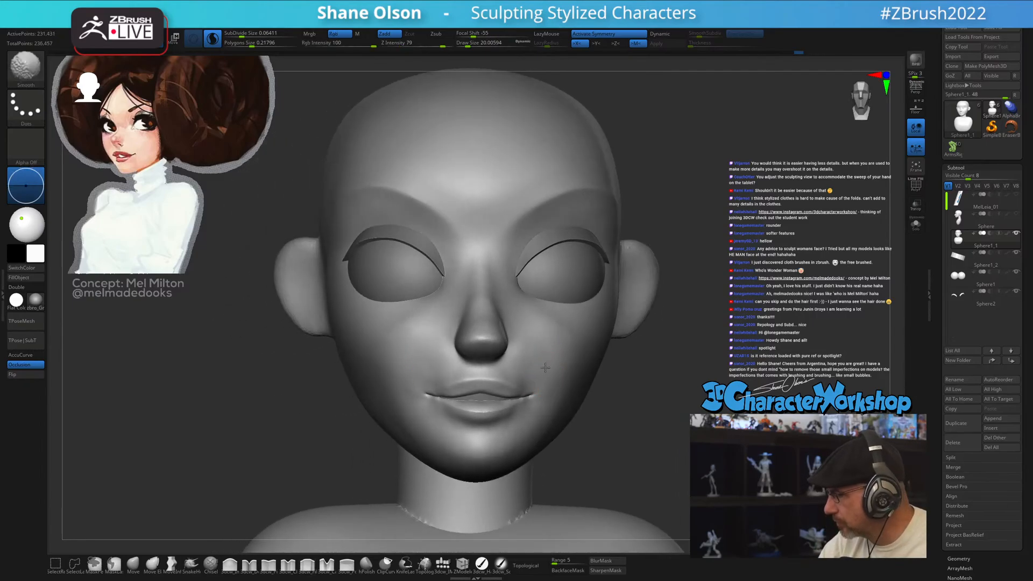
right_drag(538, 351, 522, 349)
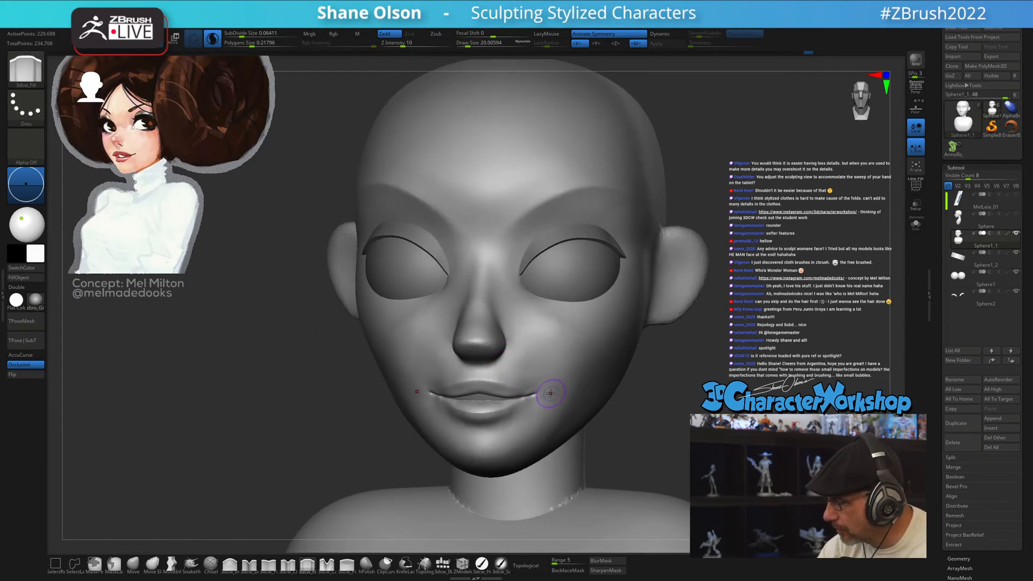
mouse_move(545, 365)
right_down()
mouse_move(533, 376)
mouse_move(518, 367)
right_up()
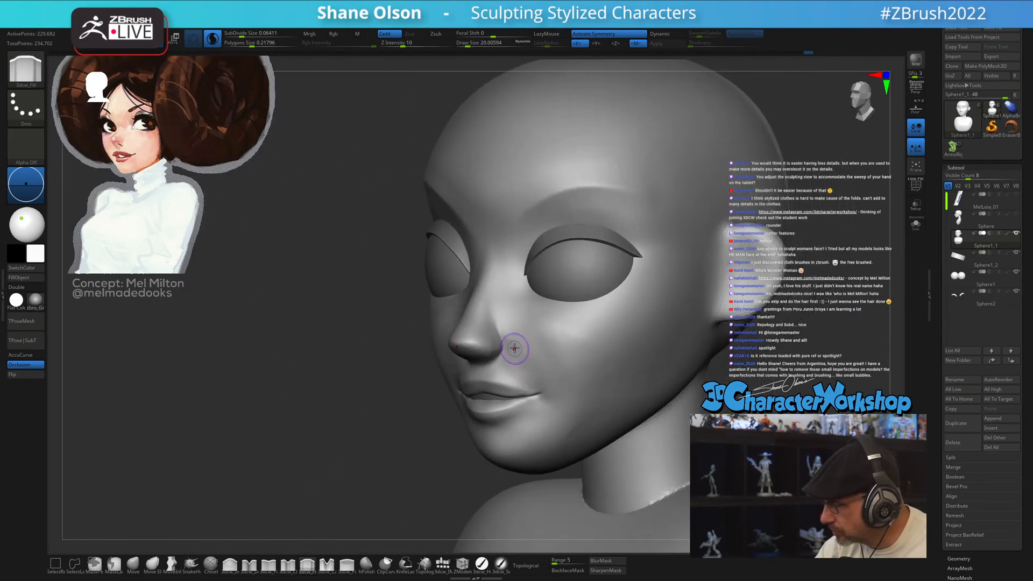
- Set the Fill brush's Draw Size to about 27 and fill the cheek beside the nose and mouth corner
key(s)
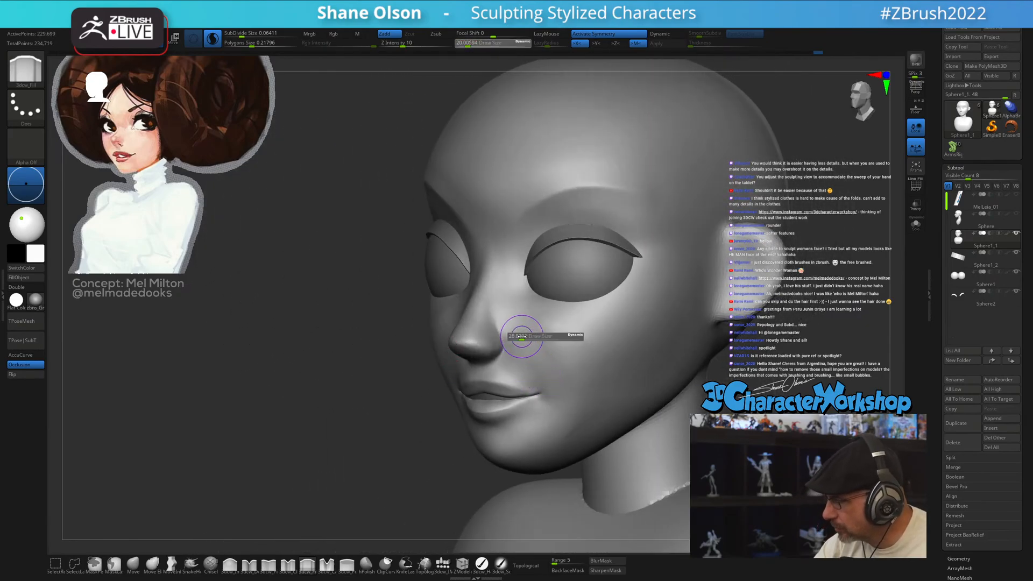
drag(522, 337, 513, 326)
drag(561, 418, 562, 423)
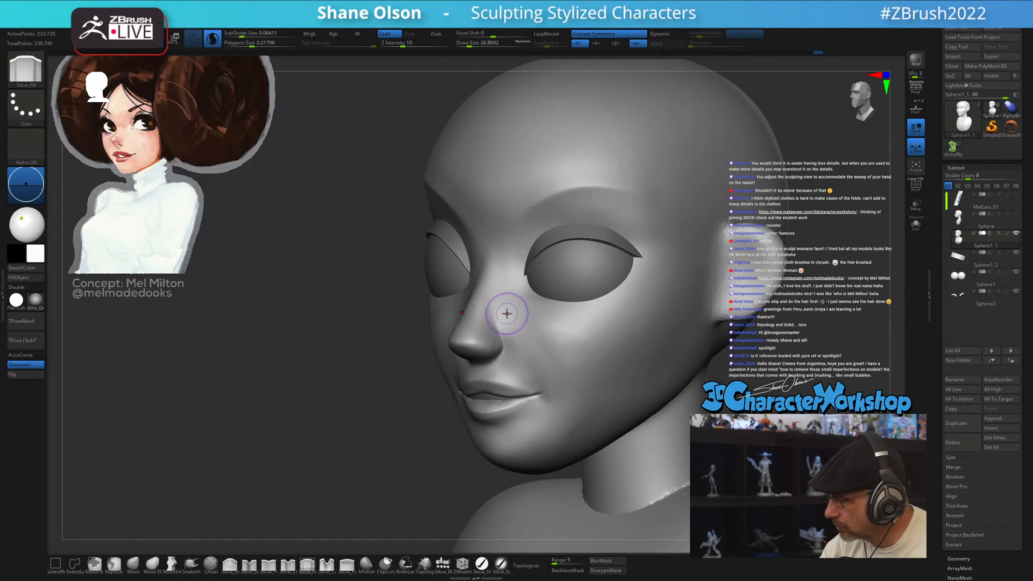
mouse_move(507, 314)
mouse_down()
mouse_move(549, 363)
mouse_move(535, 326)
mouse_up()
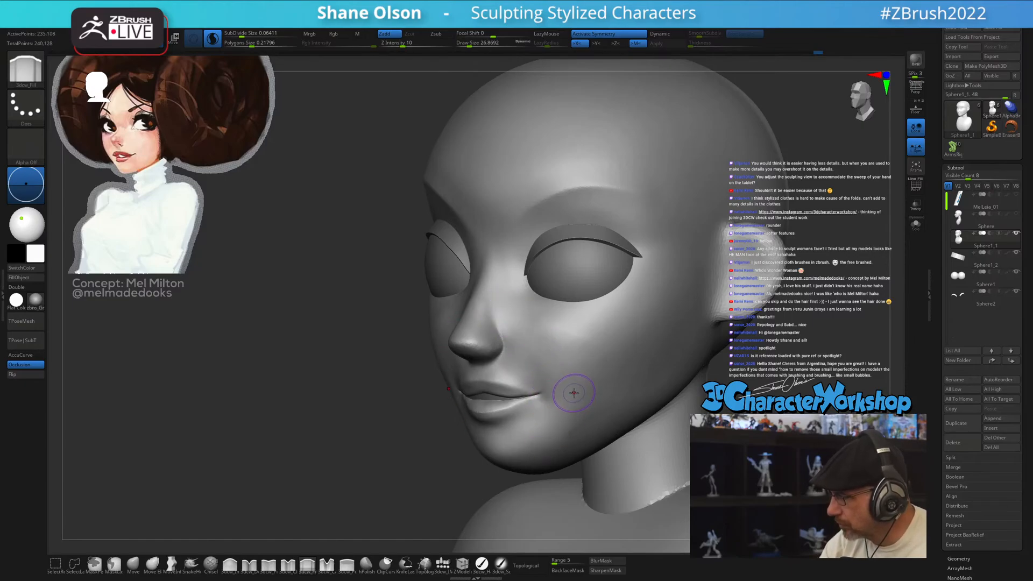
- Smooth the cheek below the eye and down toward the mouth corner and jaw, working from several angles
mouse_move(574, 393)
right_down()
mouse_move(533, 385)
mouse_move(584, 375)
mouse_move(541, 317)
right_up()
key(shift)
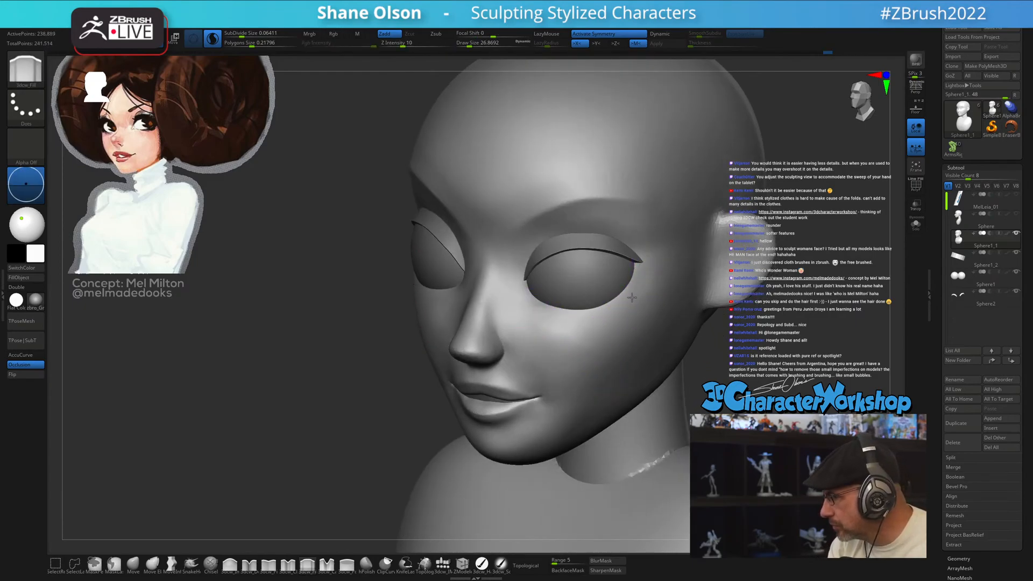
right_drag(538, 294, 560, 304)
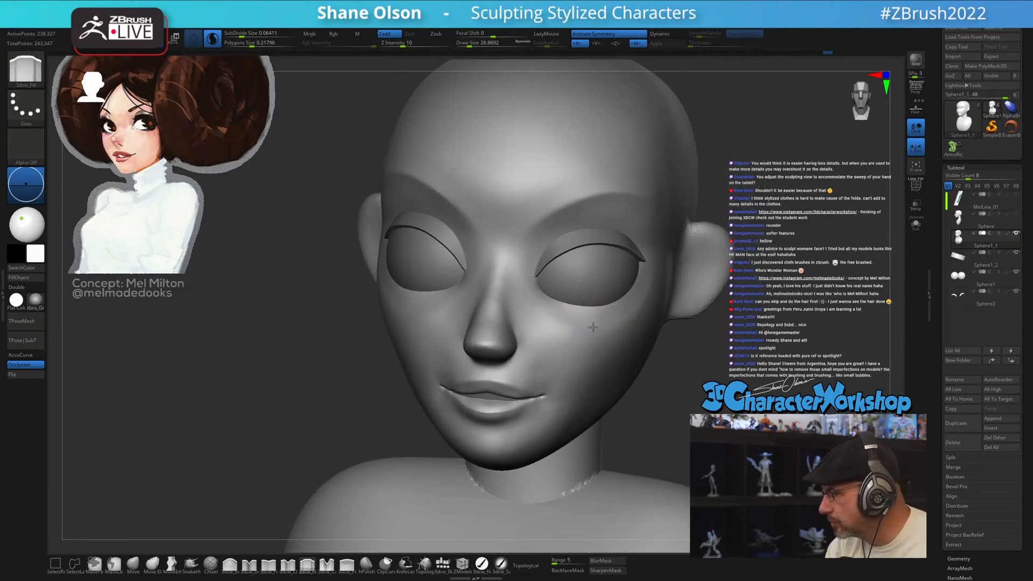
key(shift)
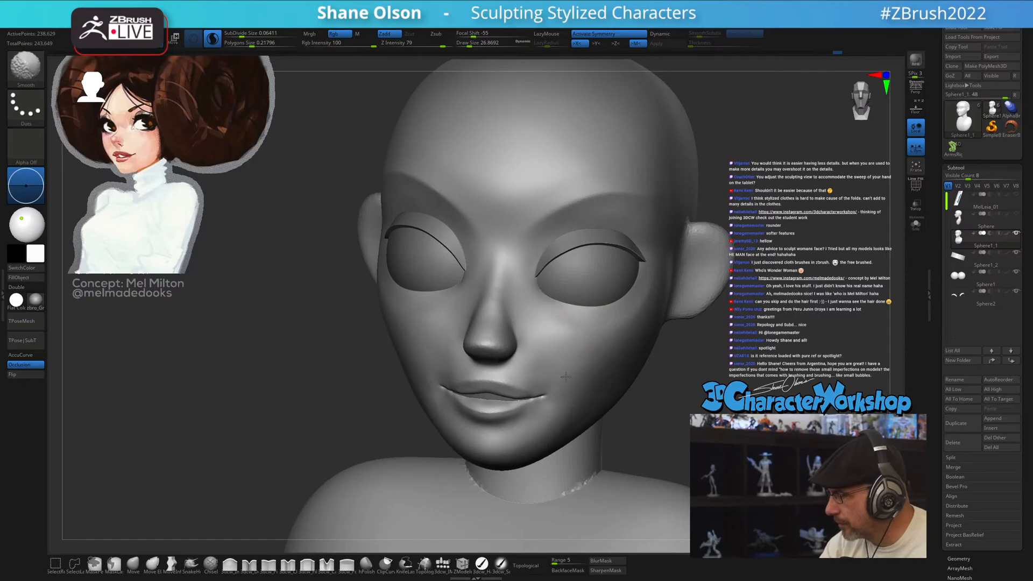
right_drag(566, 376, 644, 271)
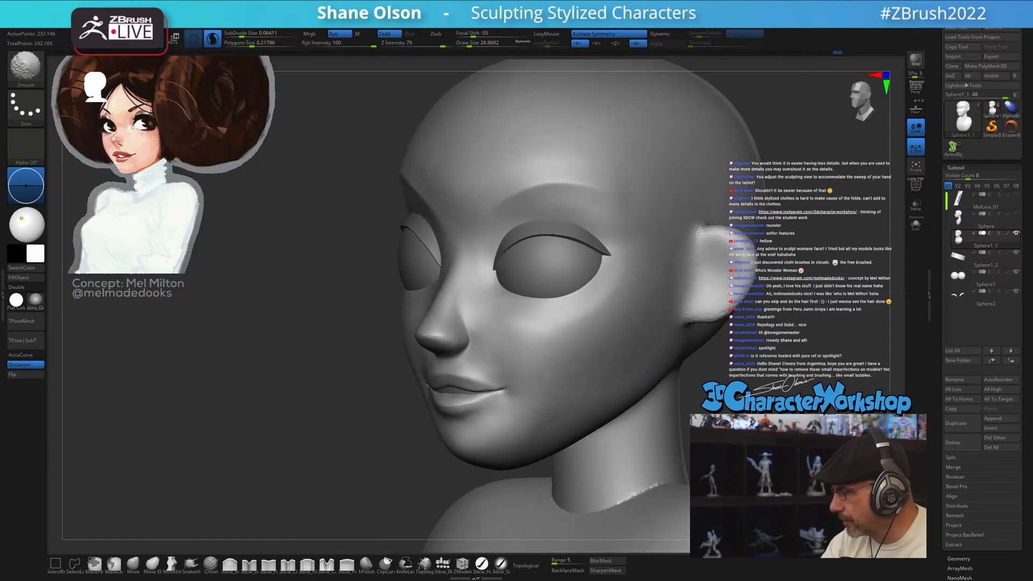
mouse_move(584, 366)
right_down()
mouse_move(622, 398)
mouse_move(651, 395)
mouse_move(601, 381)
mouse_move(587, 425)
mouse_move(603, 470)
mouse_move(541, 465)
right_up()
- Reshape the underside of the chin and jaw in profile with the Move brush at a Draw Size of about 97
right_drag(707, 374, 659, 383)
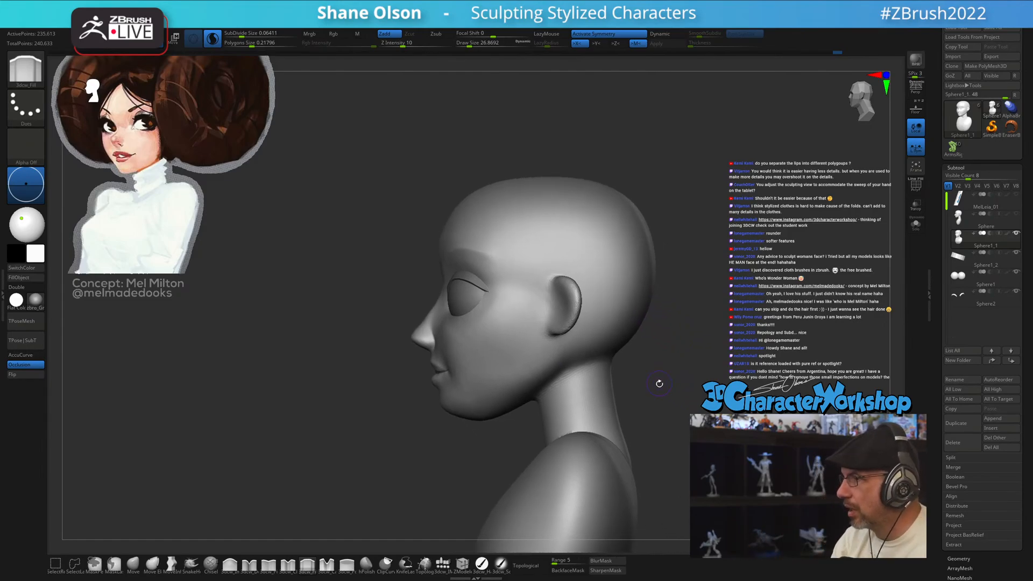
click(134, 563)
key(s)
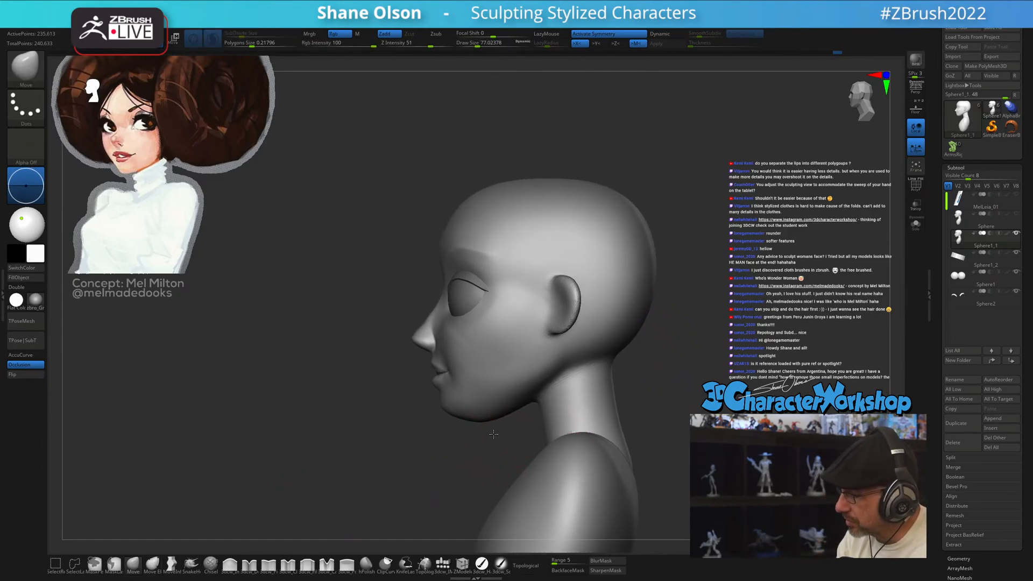
right_drag(491, 438, 497, 441)
key(s)
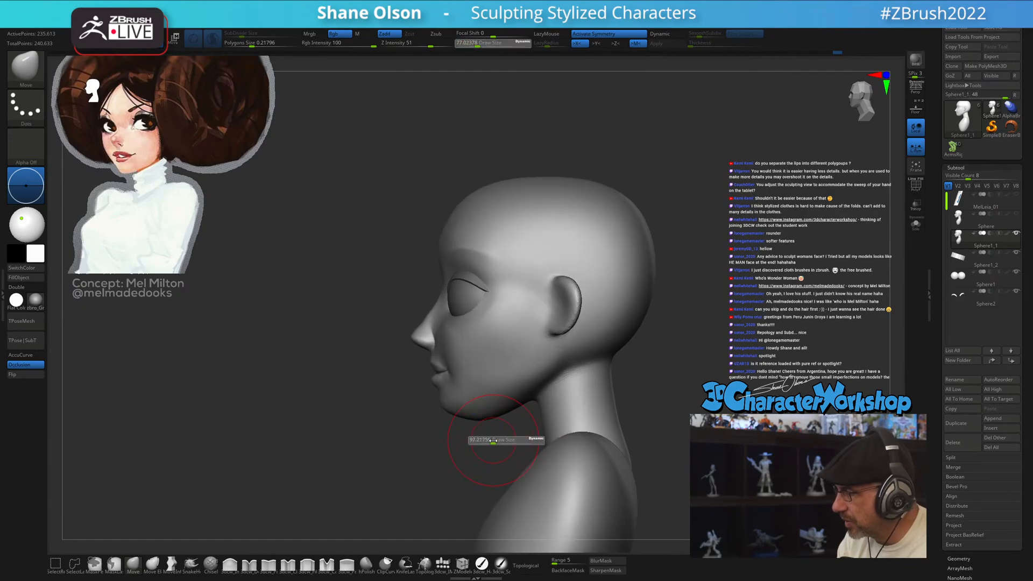
drag(491, 440, 493, 440)
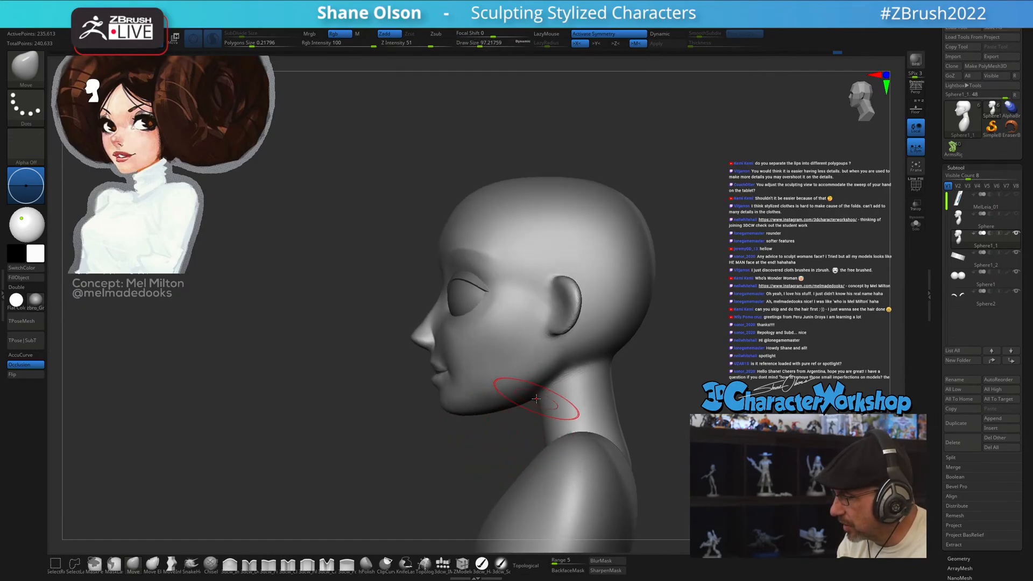
drag(537, 398, 527, 410)
- Display the polyframe to check the mesh density and undo the last smoothing under the jaw
right_drag(520, 424, 516, 419)
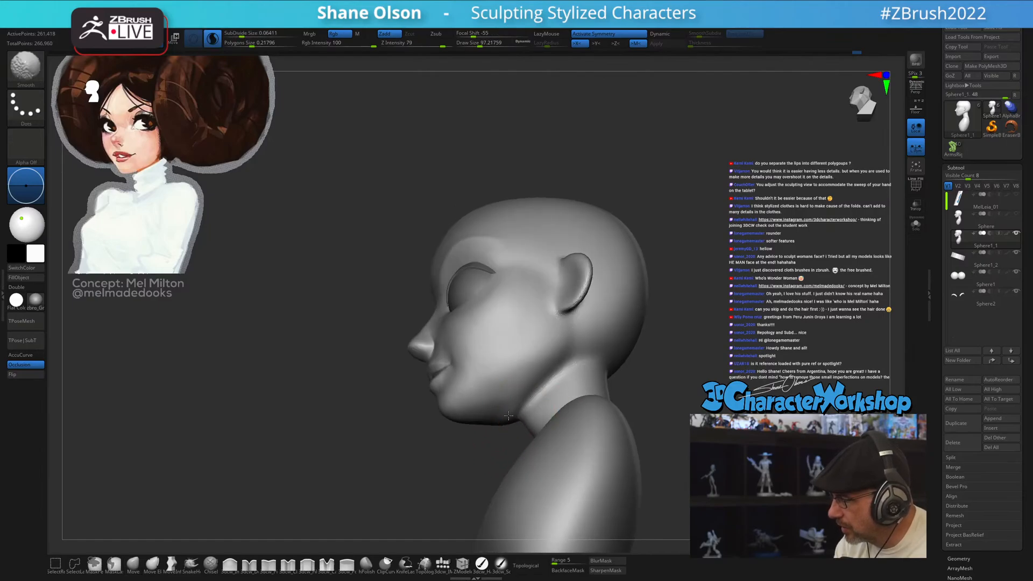
key(shift+f)
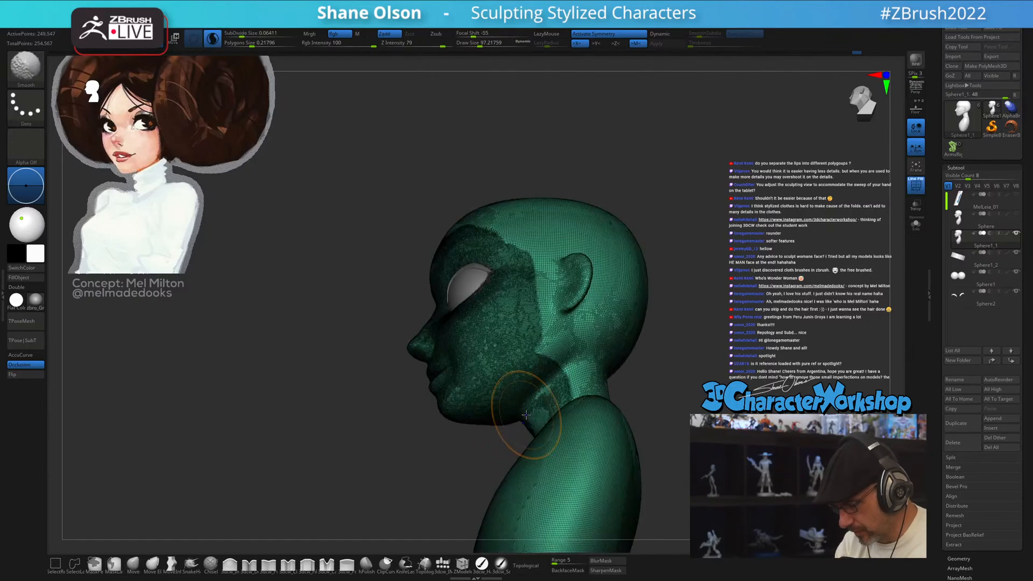
key(ctrl)
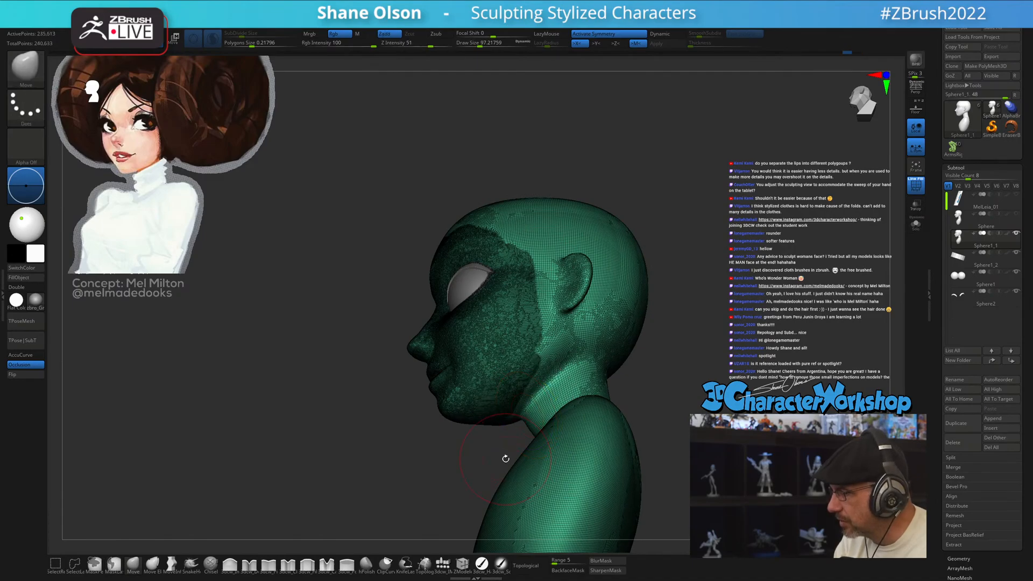
key(shift)
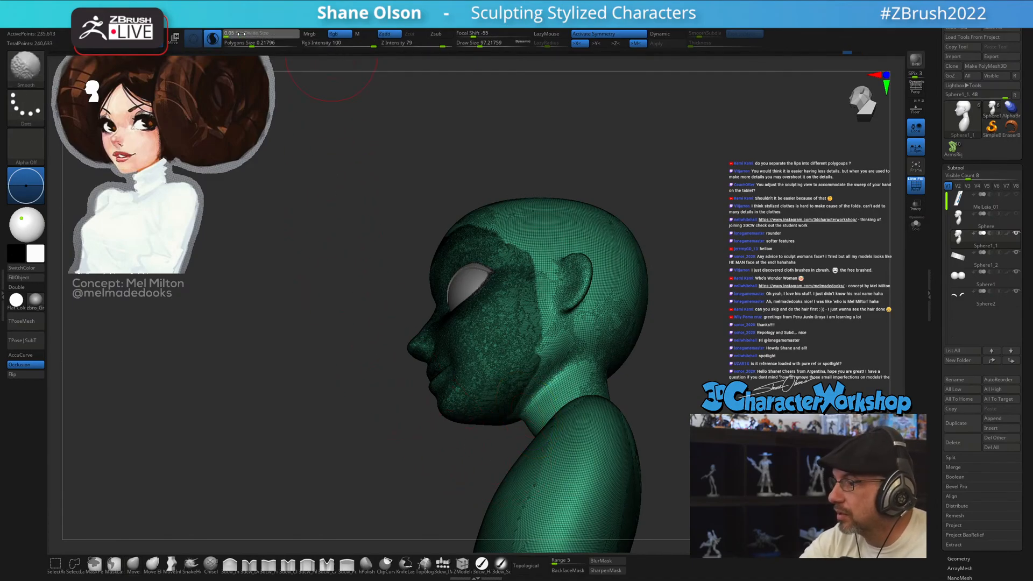
- Set the Sculptris Pro SubDivide Size to about 0.15, redo the smoothing along the jaw and neck, and hide the polyframe
drag(248, 34, 252, 35)
mouse_move(576, 414)
mouse_down()
mouse_move(517, 376)
mouse_move(565, 369)
mouse_move(503, 377)
mouse_move(473, 394)
mouse_up()
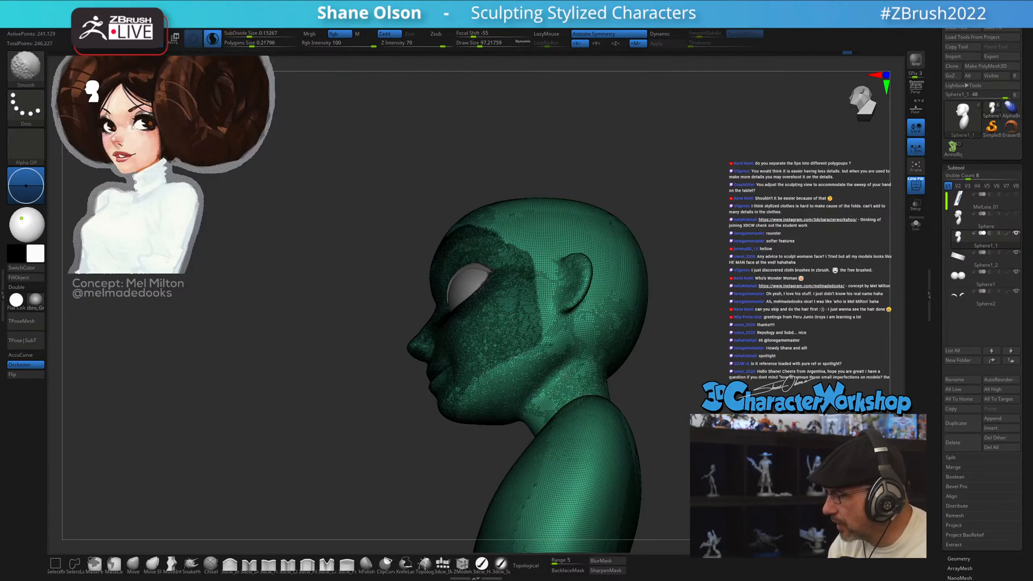
key(ctrl+z)
key(ctrl+z)
key(ctrl+z)
key(ctrl+z)
right_drag(556, 417, 529, 434)
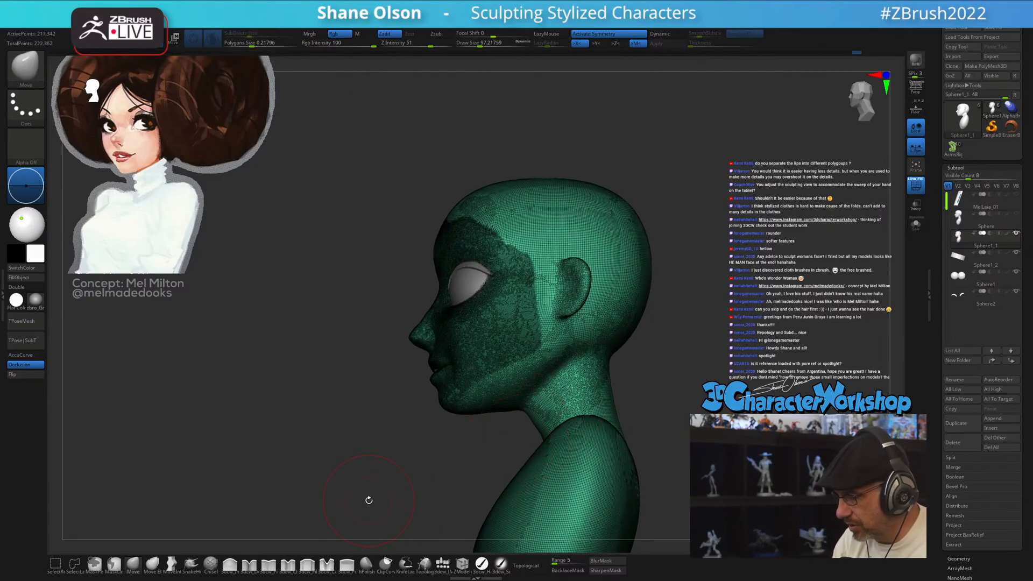
ctrl+right_drag(369, 501, 645, 378)
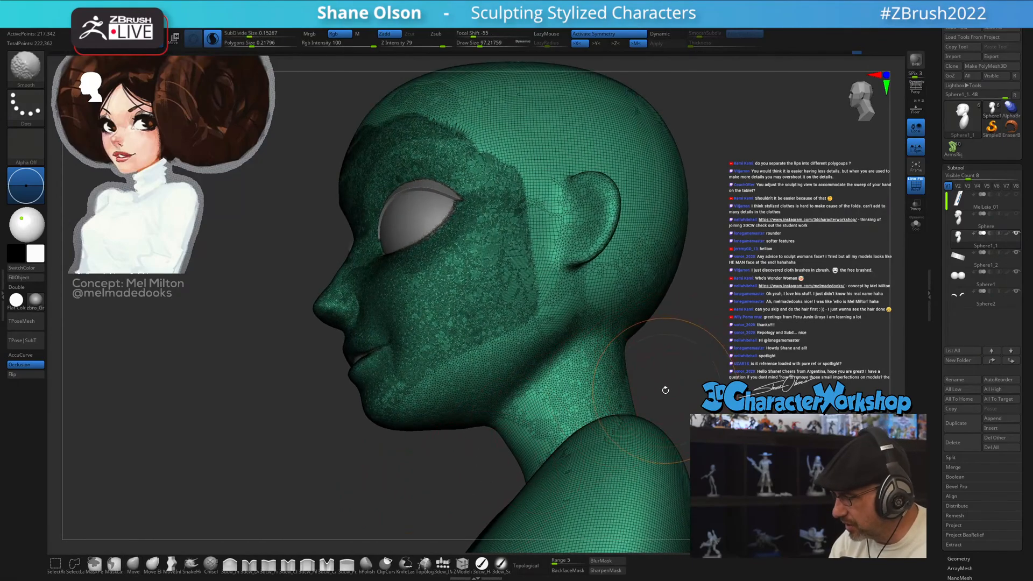
key(shift+f)
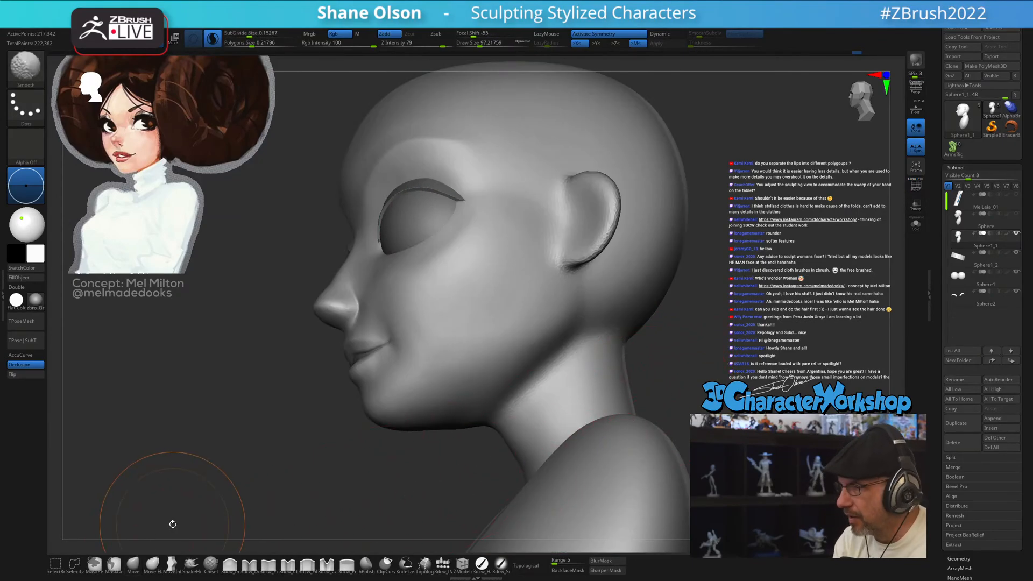
- Smooth the under-jaw, then reshape the nape and the front of the neck with Move at a Draw Size of about 154
double_click(150, 567)
right_drag(489, 454, 492, 478)
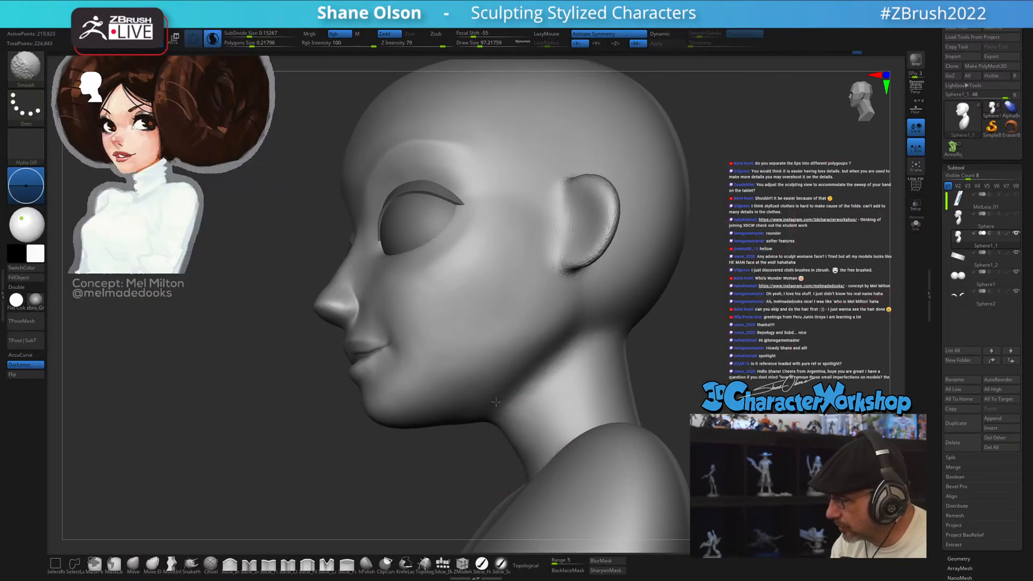
mouse_move(501, 391)
shift+mouse_down()
mouse_move(474, 428)
mouse_move(516, 425)
mouse_move(484, 436)
mouse_move(511, 386)
mouse_move(501, 425)
mouse_move(466, 466)
shift+mouse_up()
mouse_move(683, 413)
mouse_down()
mouse_move(608, 425)
mouse_move(615, 397)
mouse_up()
key(s)
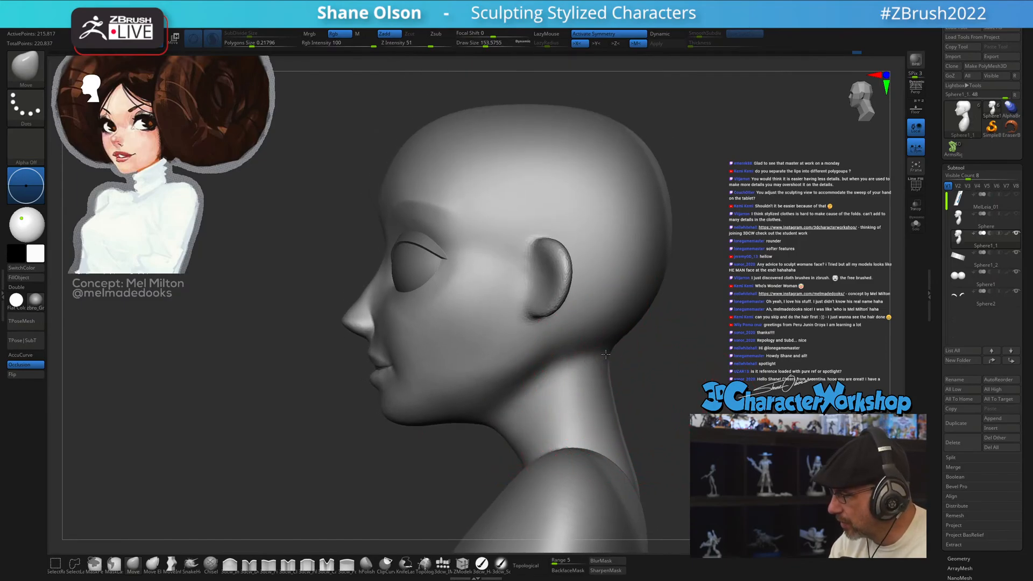
drag(538, 431, 516, 440)
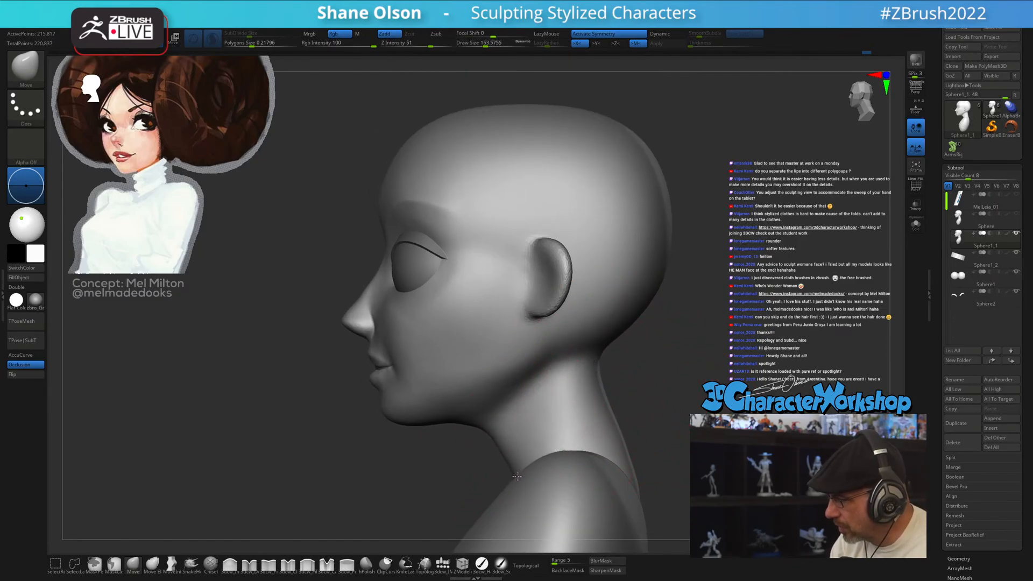
- Set the Draw Size to about 94 and refine and smooth the neck, jawline and area behind the ear
key(s)
drag(546, 370, 527, 370)
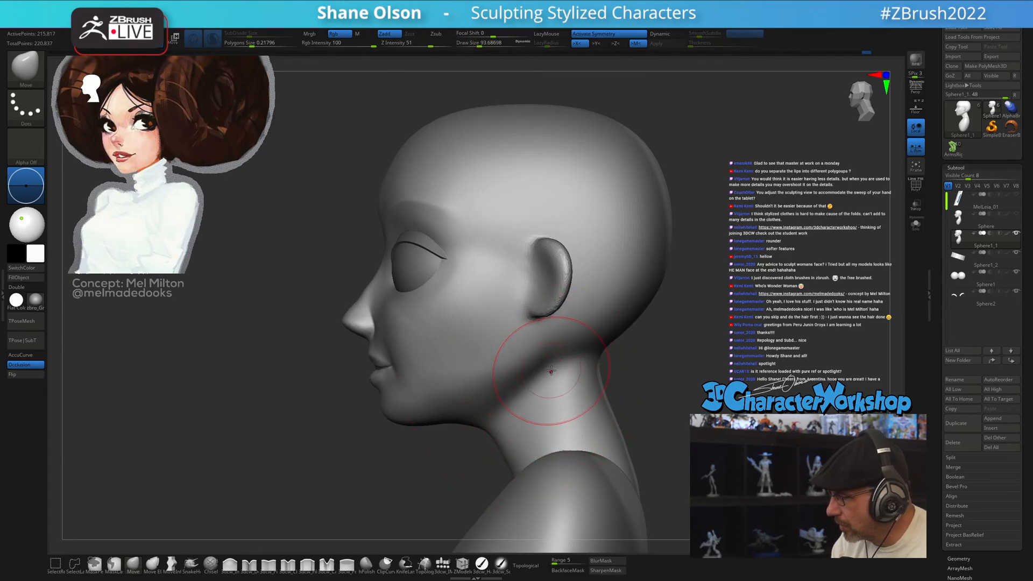
key(shift)
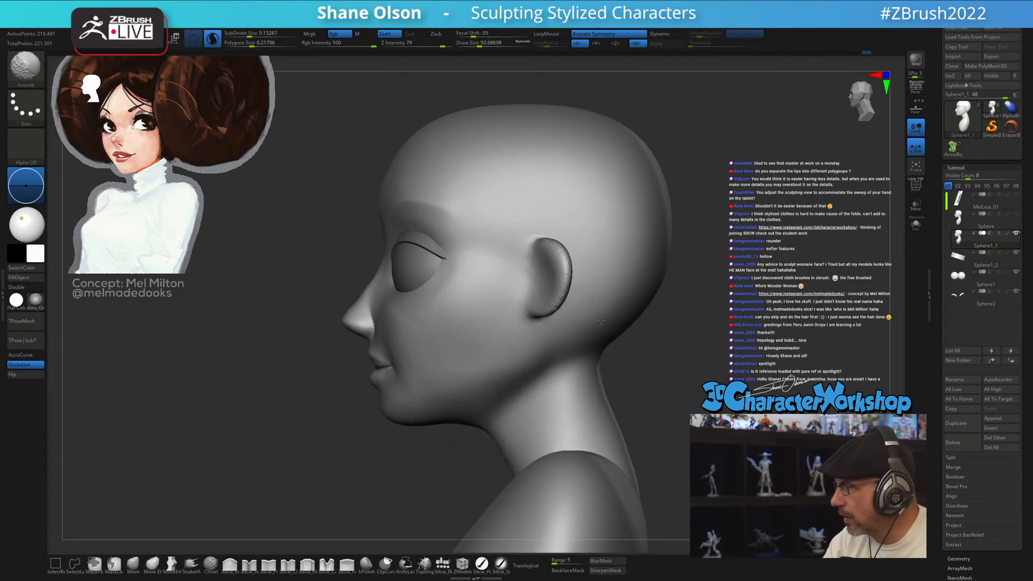
mouse_move(662, 358)
mouse_down()
mouse_move(632, 376)
mouse_move(557, 349)
mouse_up()
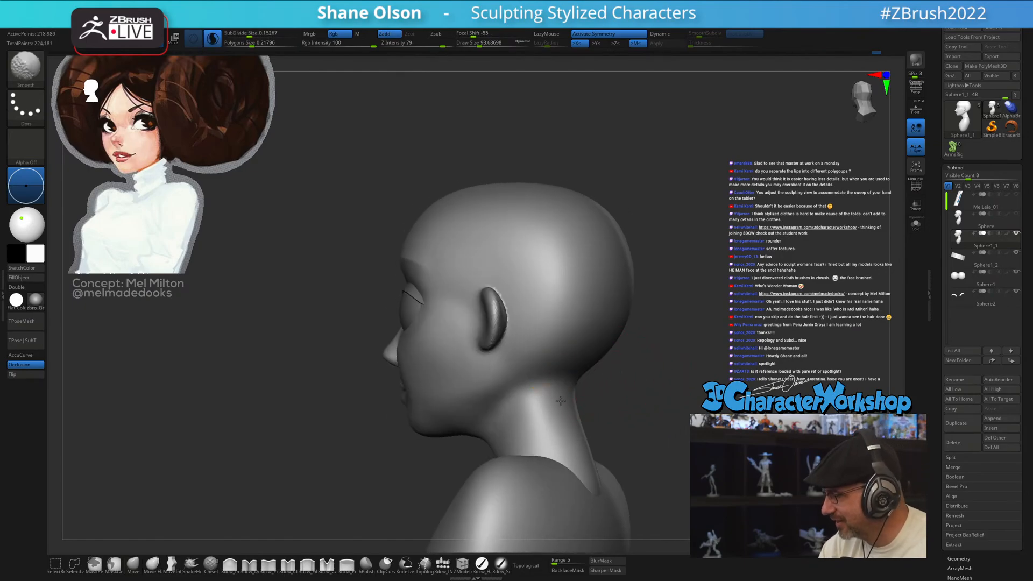
shift+drag(553, 372, 512, 344)
right_drag(519, 385, 589, 401)
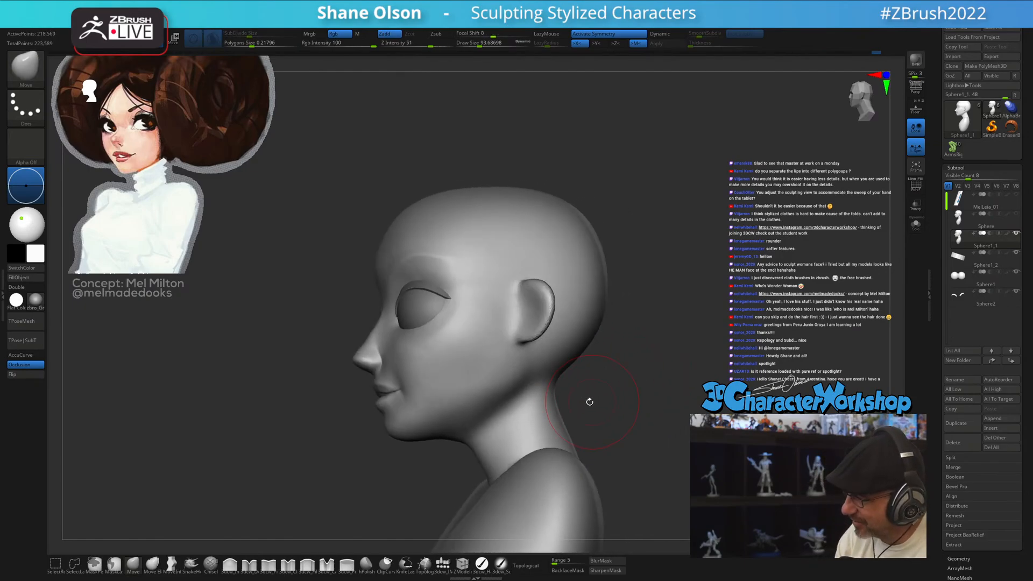
shift+drag(538, 385, 506, 425)
mouse_move(508, 425)
right_down()
mouse_move(645, 422)
mouse_move(629, 418)
right_up()
- Reduce the Draw Size to about 44 and smooth the brow and forehead
key(s)
click(625, 423)
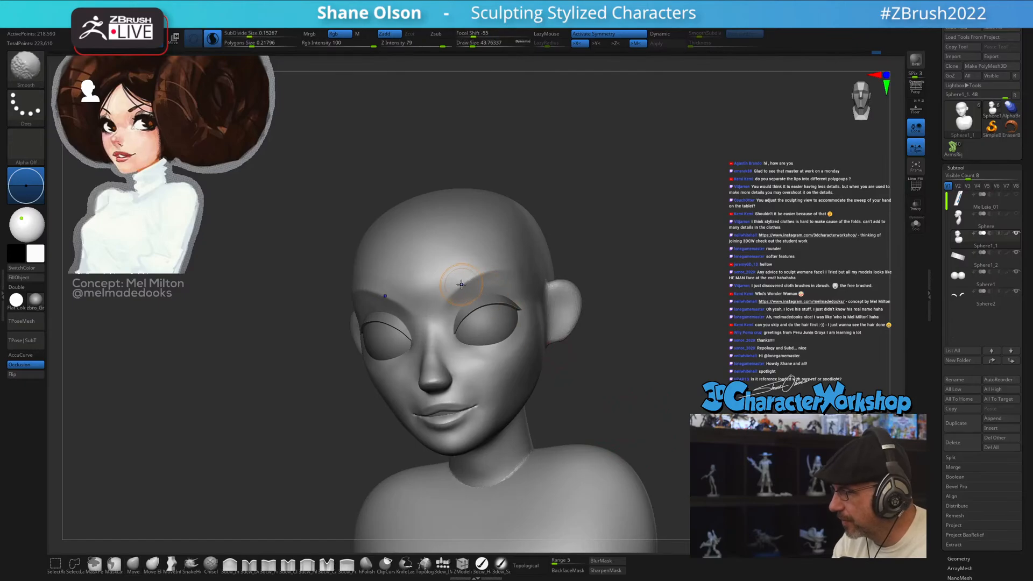
mouse_move(650, 387)
right_down()
mouse_move(620, 393)
mouse_move(634, 393)
mouse_move(584, 442)
right_up()
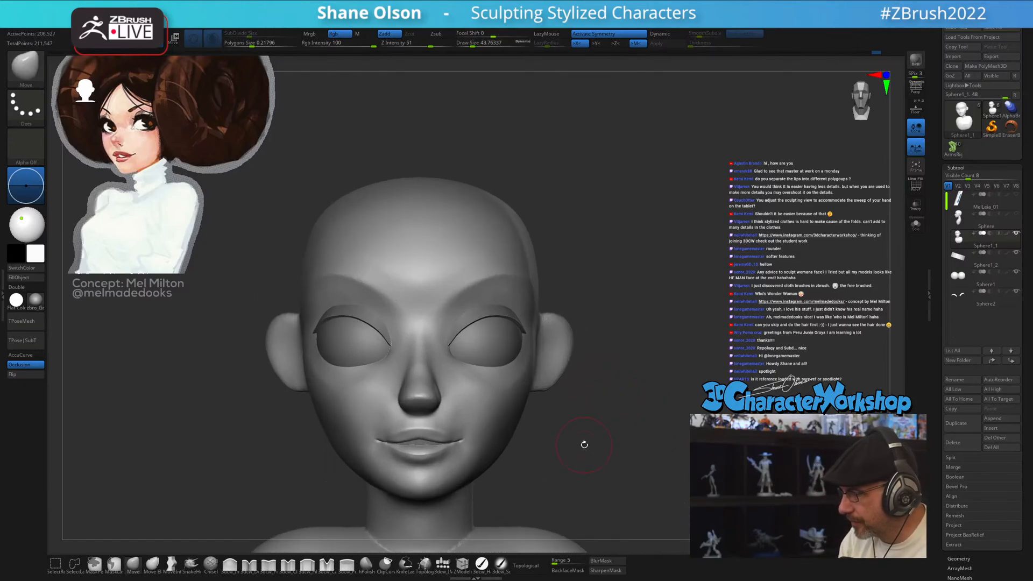
- Set the Move brush's Draw Size to about 29 and display the polyframe to check the face's mesh density
key(s)
click(582, 454)
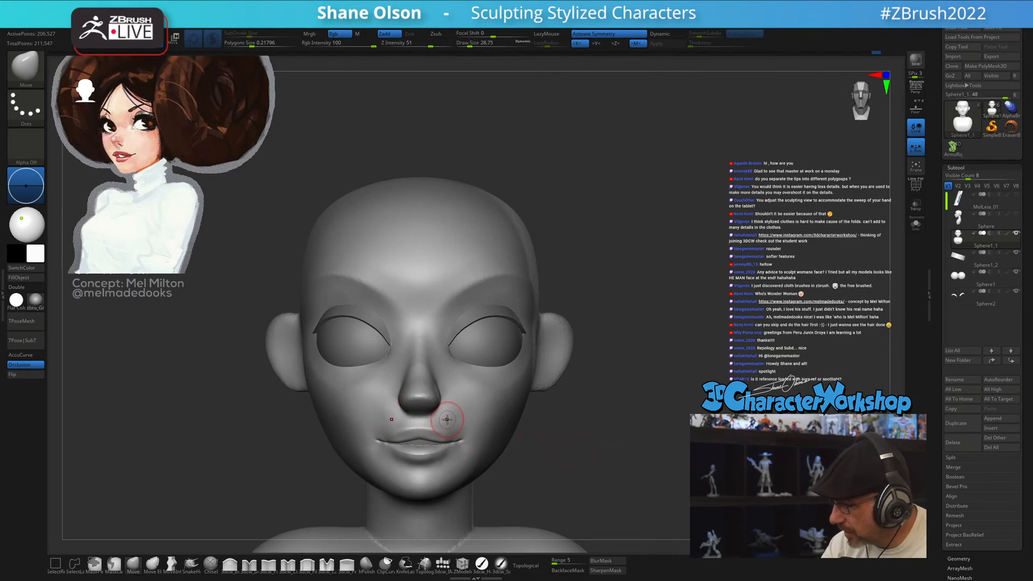
mouse_move(495, 407)
right_down()
mouse_move(452, 415)
mouse_move(474, 442)
mouse_move(553, 411)
right_up()
key(shift)
key(shift+f)
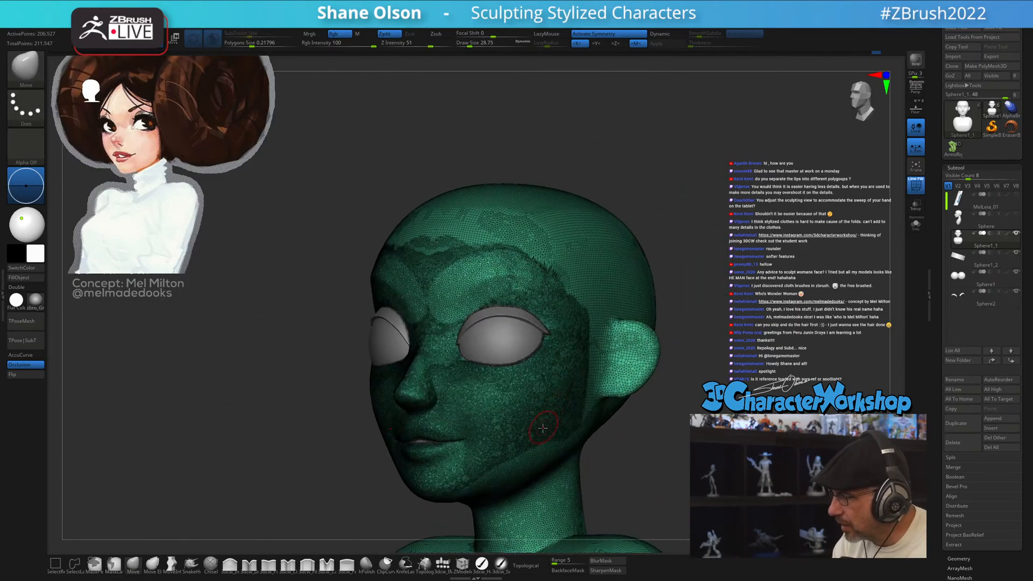
- Set the SubDivide Size to about 0.099 and smooth the cheek, brow and temple to even out their mesh density
drag(251, 33, 244, 33)
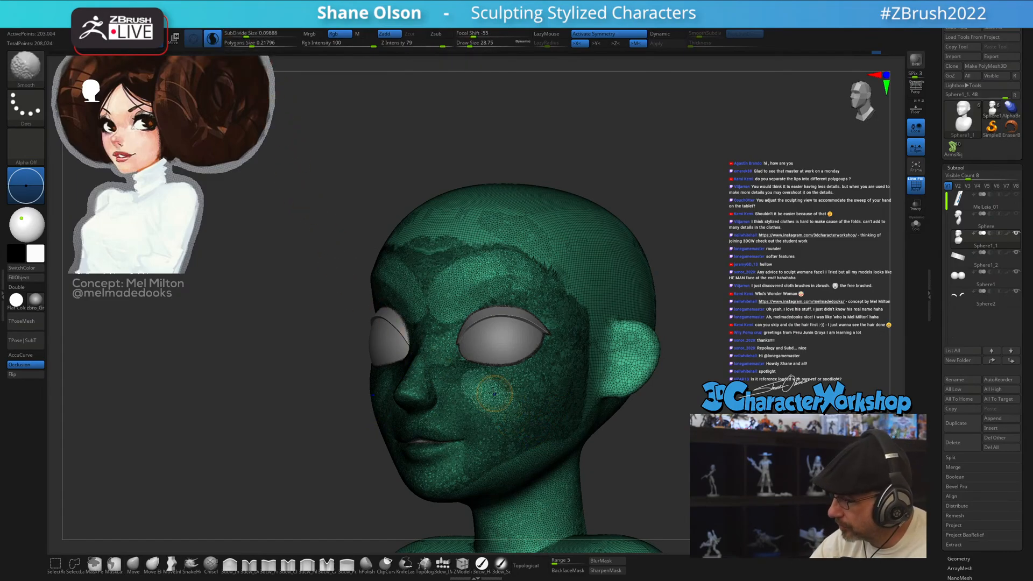
mouse_move(444, 370)
shift+mouse_down()
mouse_move(458, 387)
mouse_move(528, 381)
shift+mouse_up()
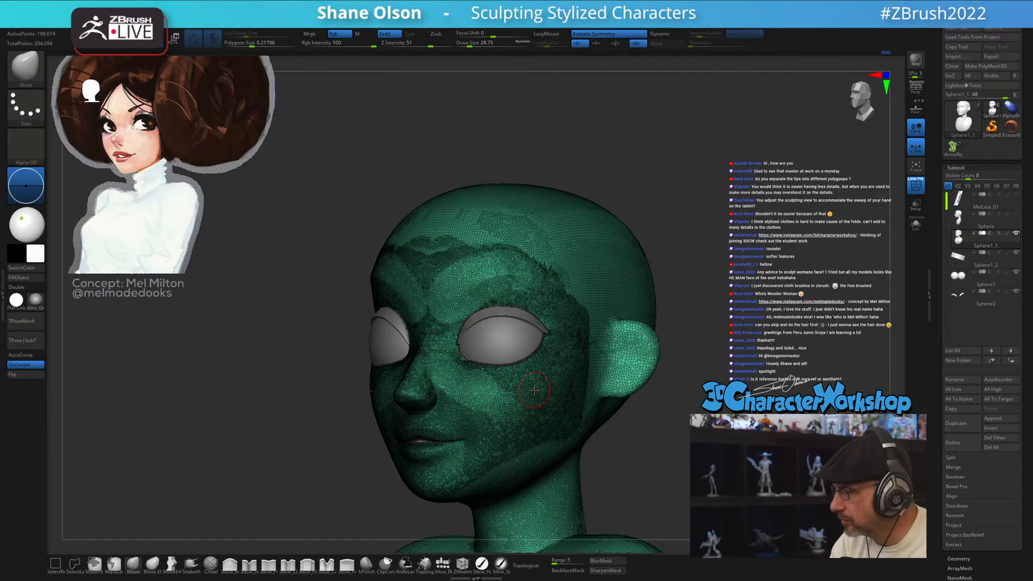
mouse_move(446, 340)
shift+mouse_down()
mouse_move(508, 245)
mouse_move(471, 246)
mouse_move(467, 233)
shift+mouse_up()
shift+drag(563, 273, 603, 327)
- Smooth the dense mesh on the side of the forehead and outer cheek, and hide the polyframe
mouse_move(622, 342)
right_down()
mouse_move(592, 350)
mouse_move(594, 396)
right_up()
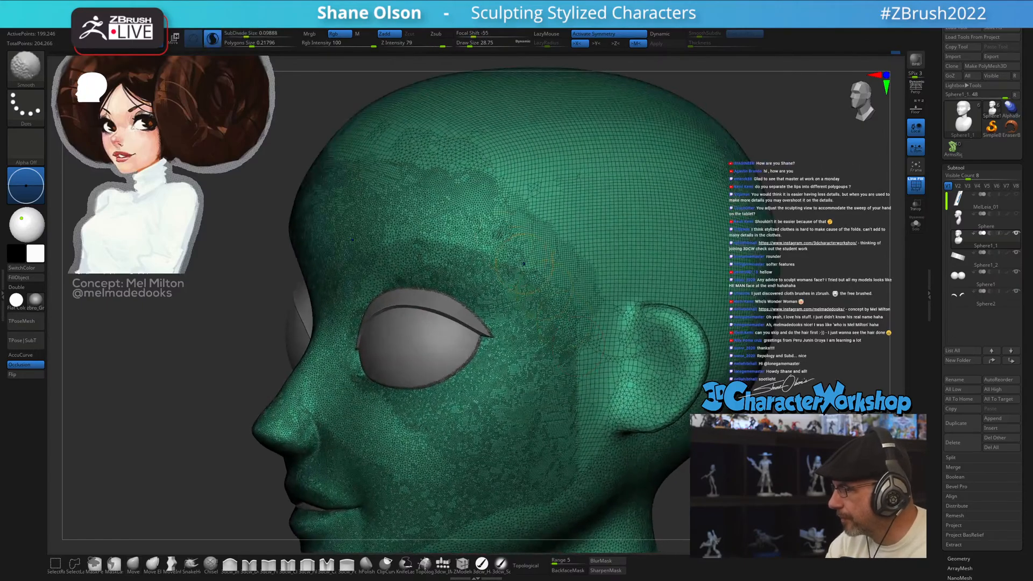
shift+drag(484, 229, 537, 274)
right_drag(506, 344, 559, 350)
right_drag(554, 397, 514, 401)
shift+drag(498, 440, 526, 431)
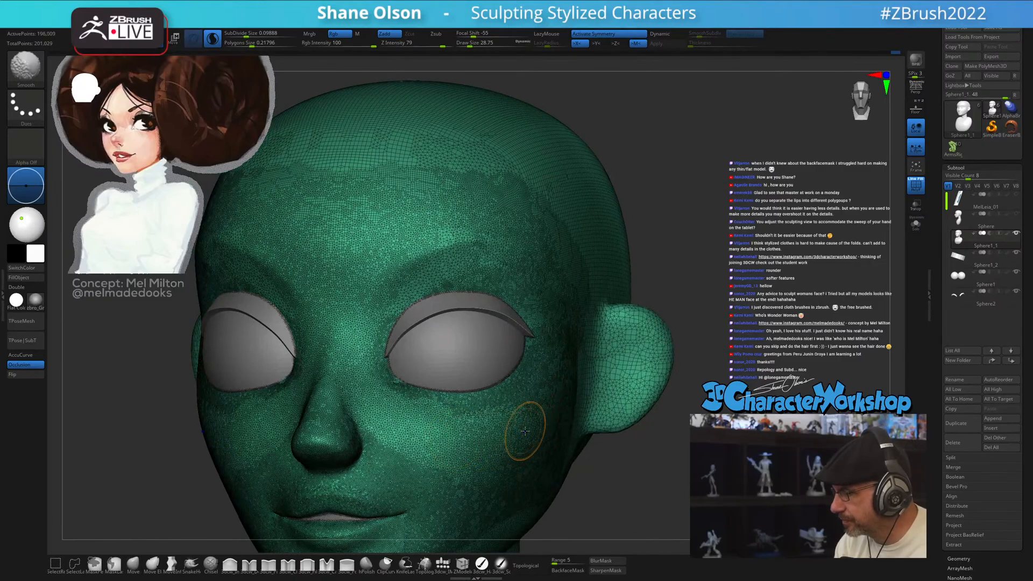
key(shift+f)
- Adjust the nose bridge in near-profile using the Move brush at a Draw Size of about 46
right_drag(521, 441, 562, 443)
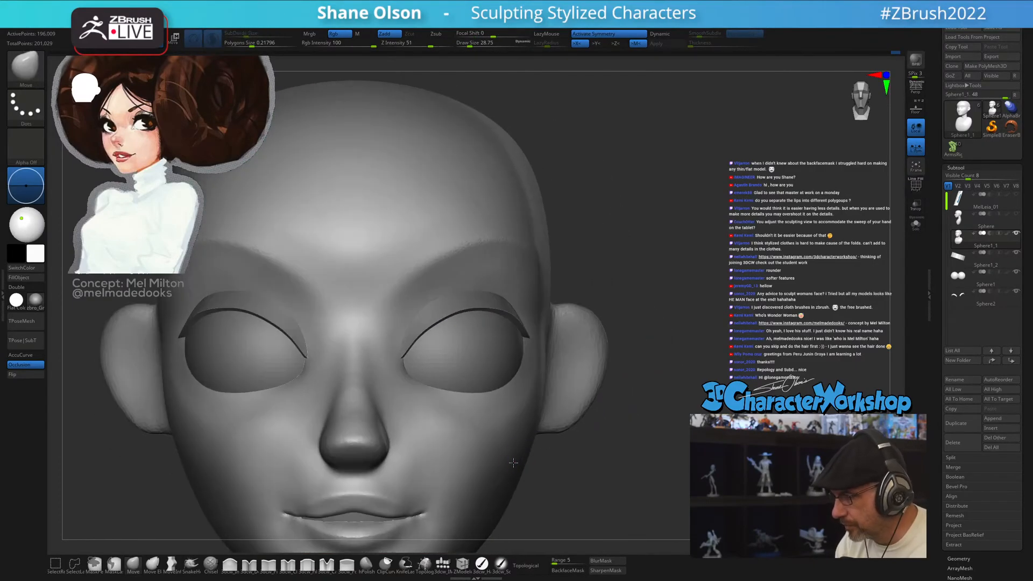
mouse_move(516, 479)
ctrl+right_down()
mouse_move(492, 448)
mouse_move(499, 354)
ctrl+right_up()
right_drag(515, 418, 590, 389)
right_drag(589, 390, 574, 383)
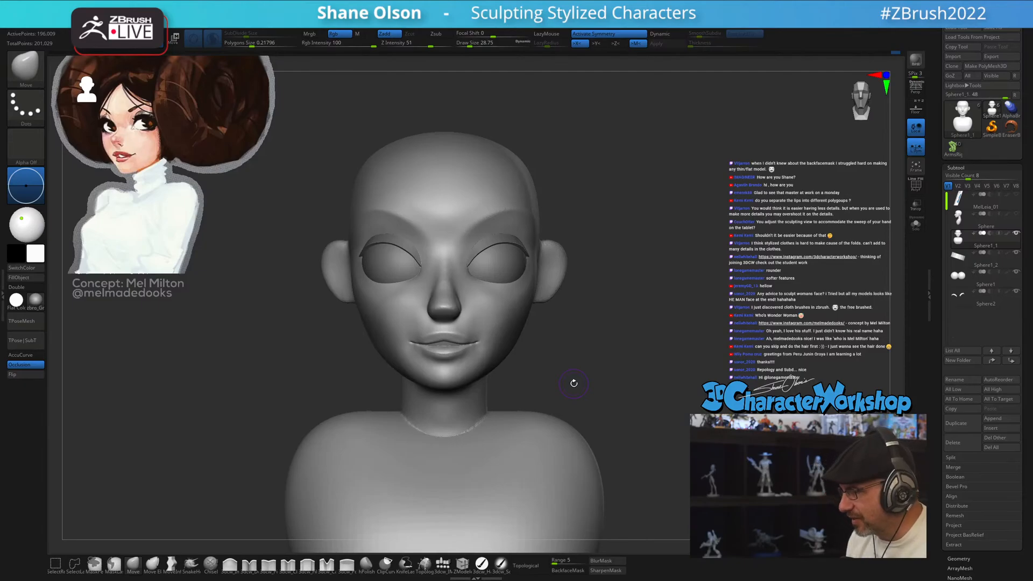
mouse_move(596, 303)
right_down()
mouse_move(599, 348)
mouse_move(614, 325)
mouse_move(624, 344)
mouse_move(545, 366)
right_up()
key(s)
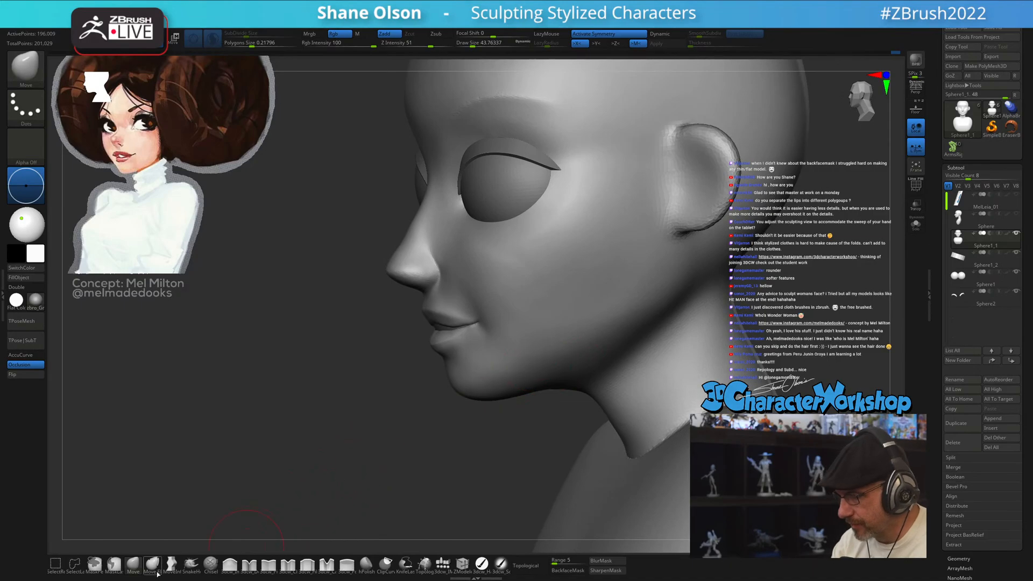
click(134, 561)
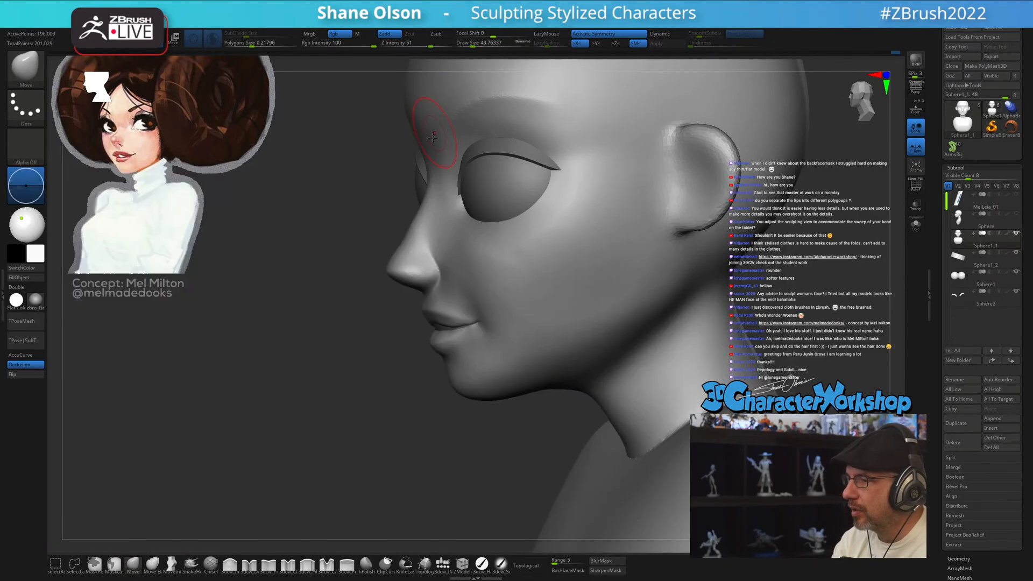
key(s)
click(406, 362)
right_drag(405, 357, 415, 332)
key(s)
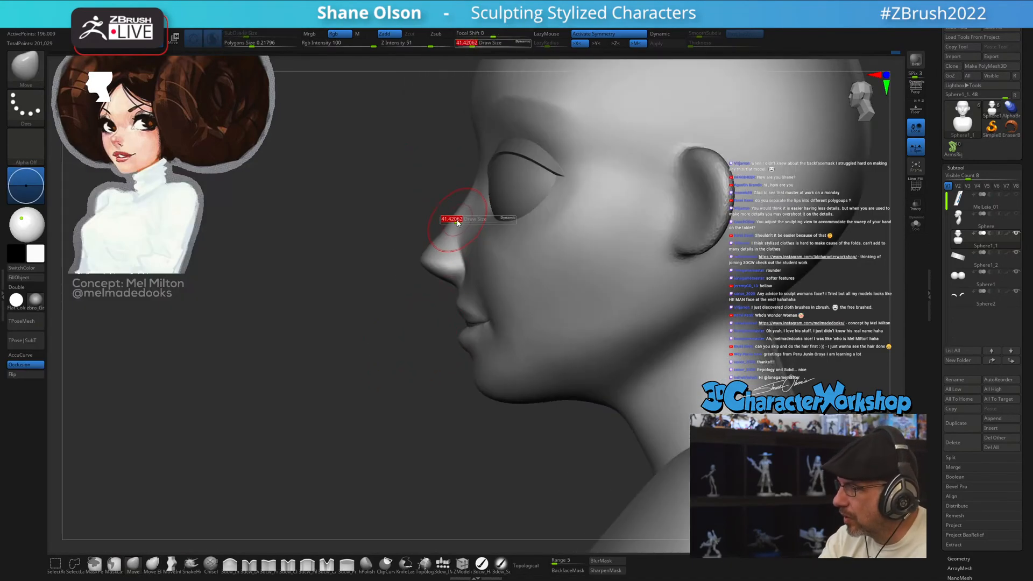
click(455, 219)
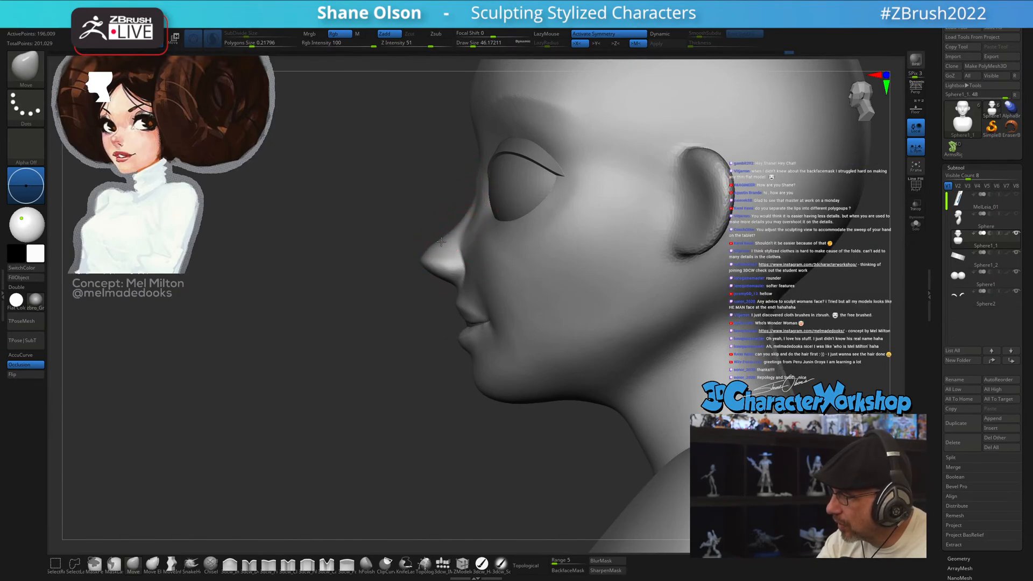
- Refine the nose bridge with Move at a Draw Size of about 37 and smooth it near the inner eye corner
key(bracketleft)
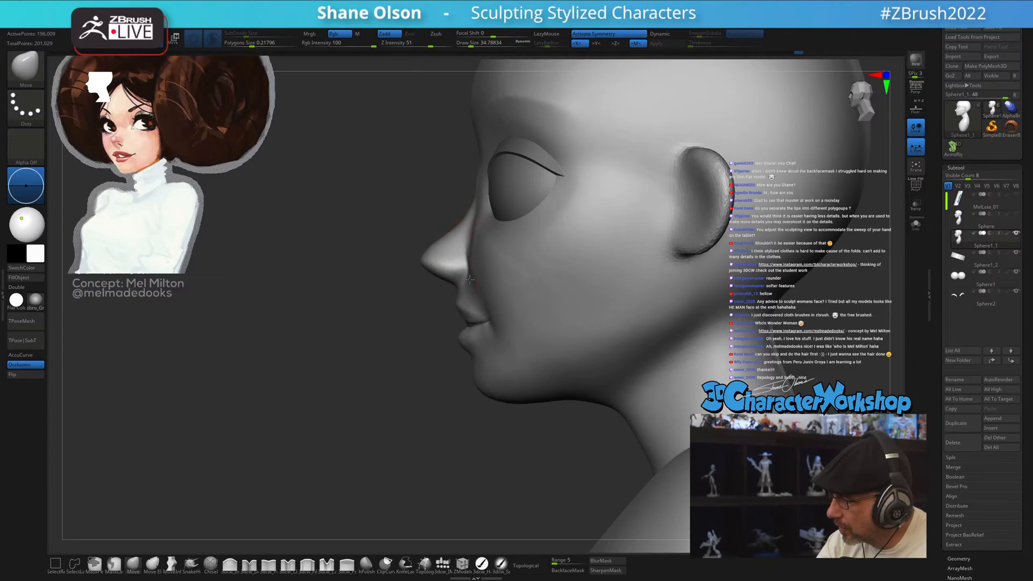
key(bracketright)
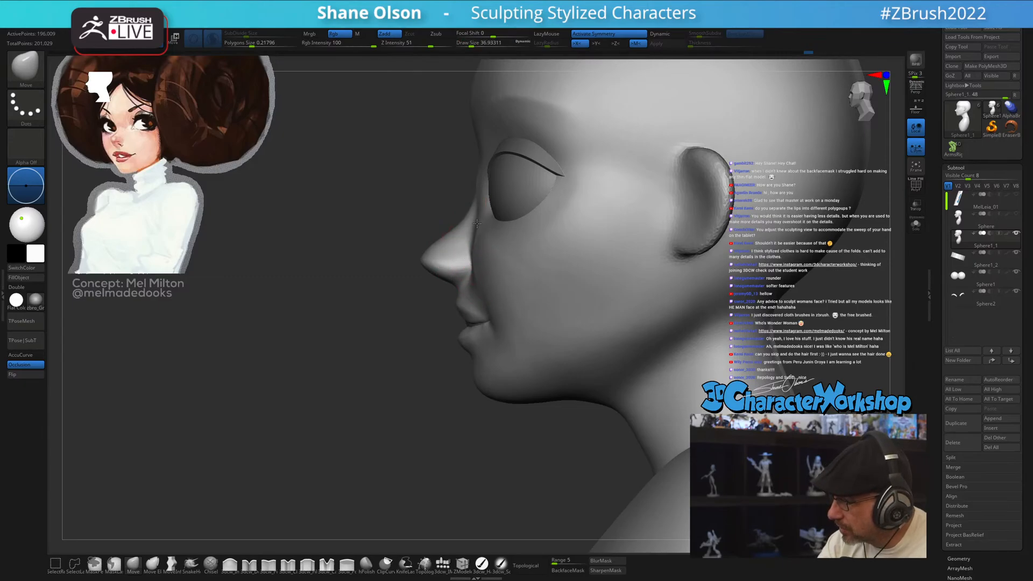
key(shift)
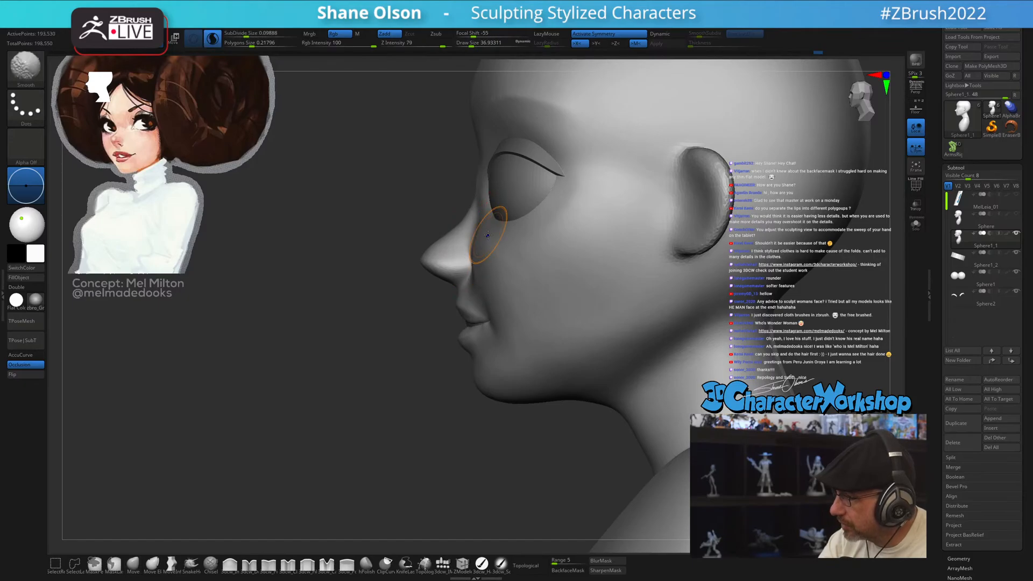
right_drag(488, 235, 507, 233)
shift+drag(477, 187, 478, 184)
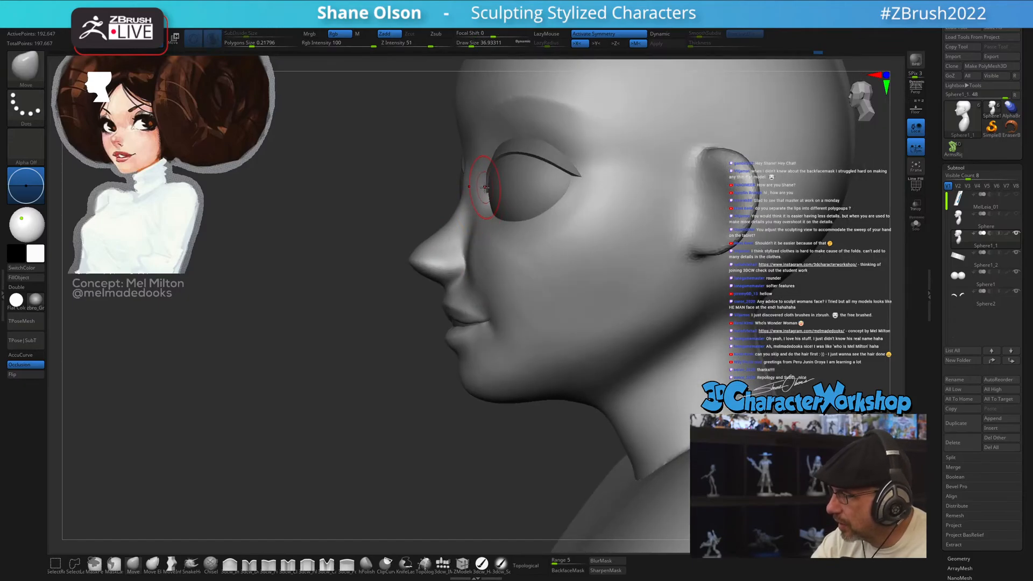
right_drag(485, 188, 478, 194)
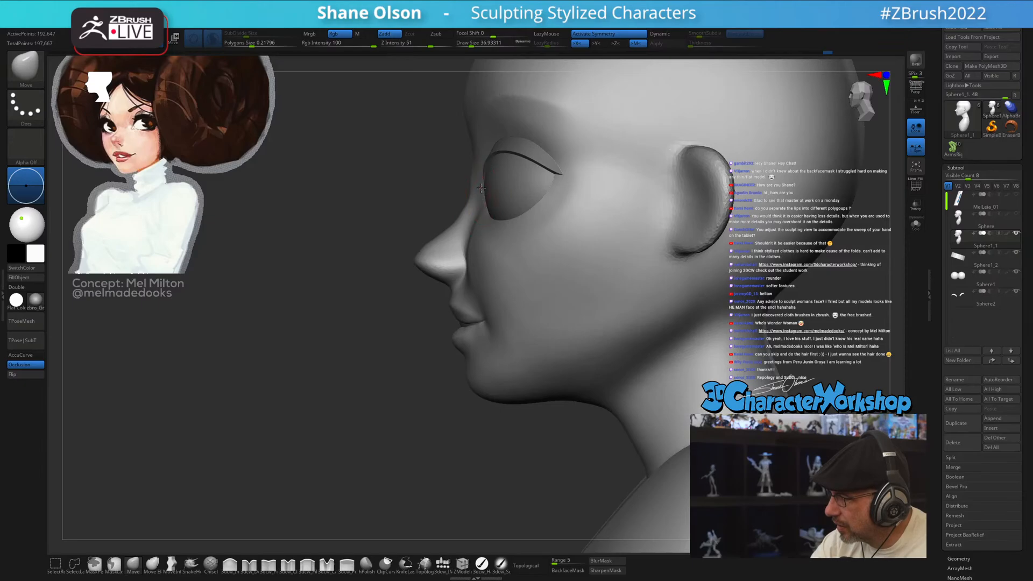
- Reshape the upper nose bridge and smooth the ridge down toward the nose tip
mouse_move(491, 209)
ctrl+right_down()
mouse_move(468, 301)
mouse_move(435, 324)
ctrl+right_up()
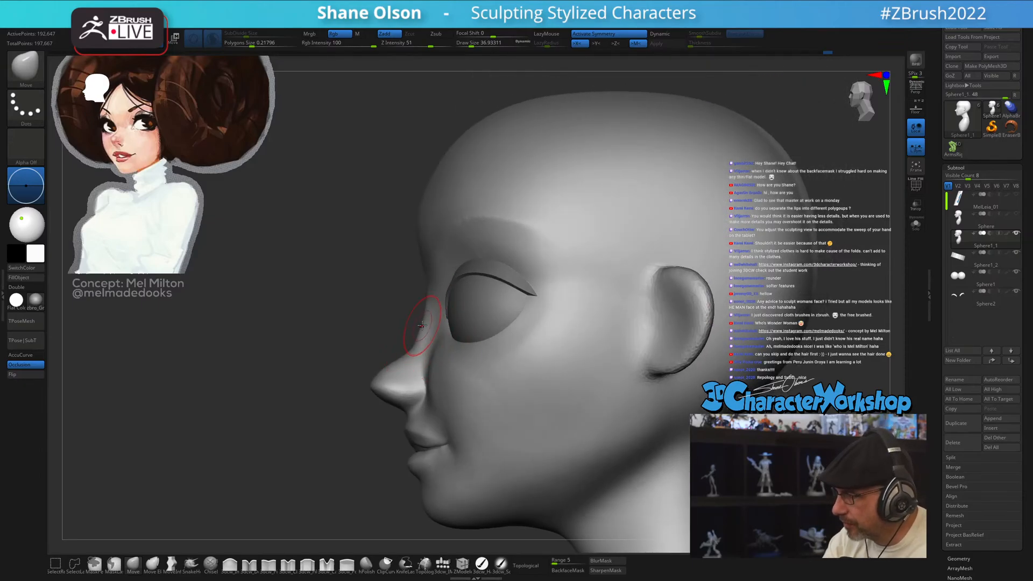
key(shift)
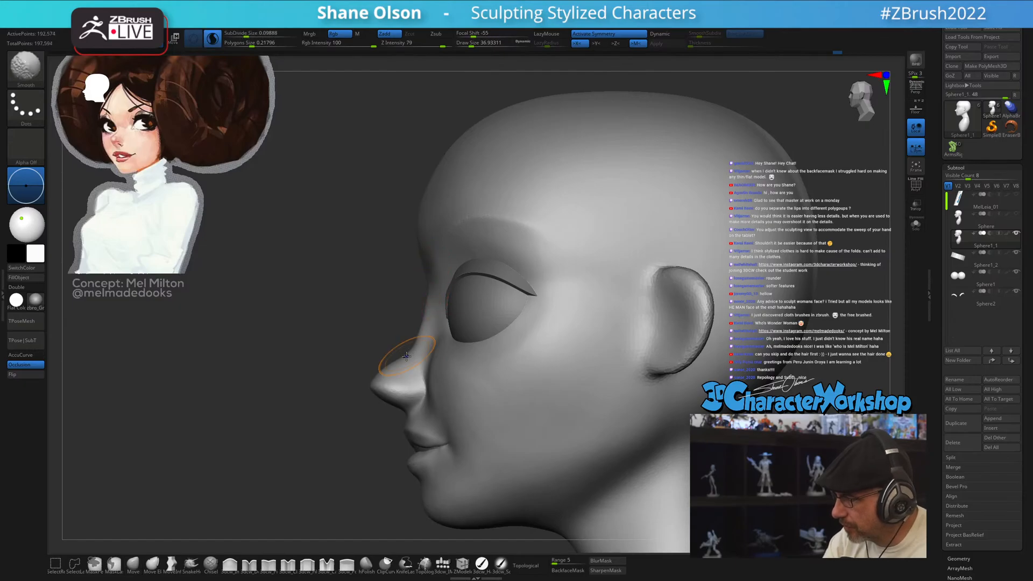
shift+drag(407, 357, 387, 369)
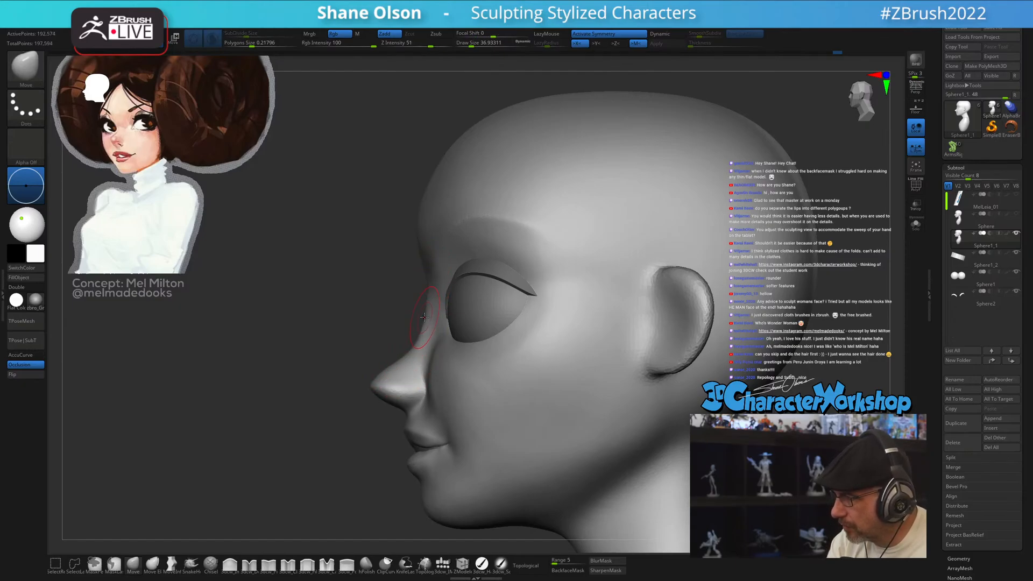
mouse_move(428, 302)
right_down()
mouse_move(452, 369)
mouse_move(447, 425)
mouse_move(410, 337)
right_up()
key(shift)
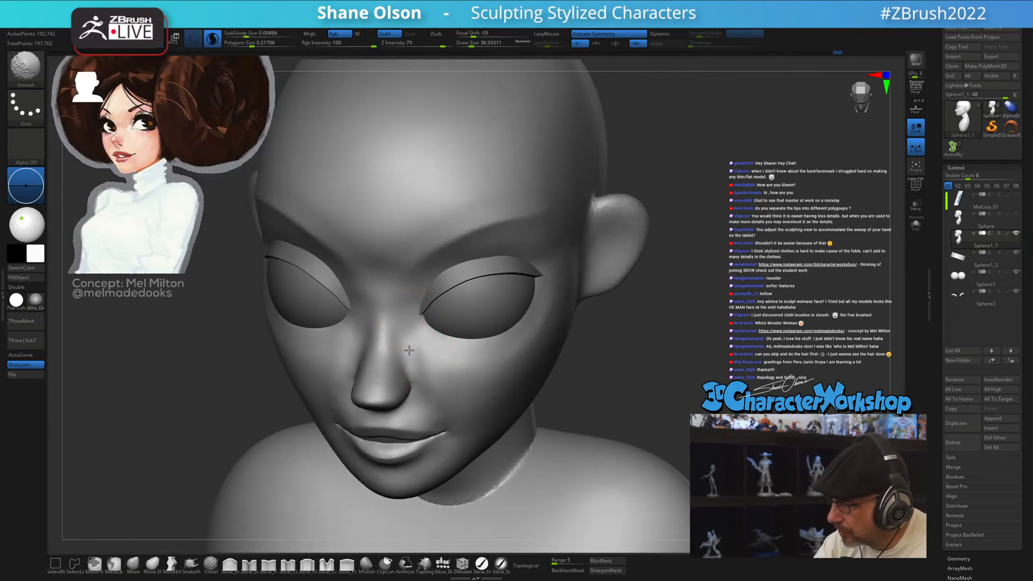
- Reduce the Draw Size to about 22 and smooth the cheek beside the nostril
mouse_move(439, 382)
right_down()
mouse_move(533, 382)
mouse_move(489, 376)
right_up()
key(s)
drag(447, 390, 443, 390)
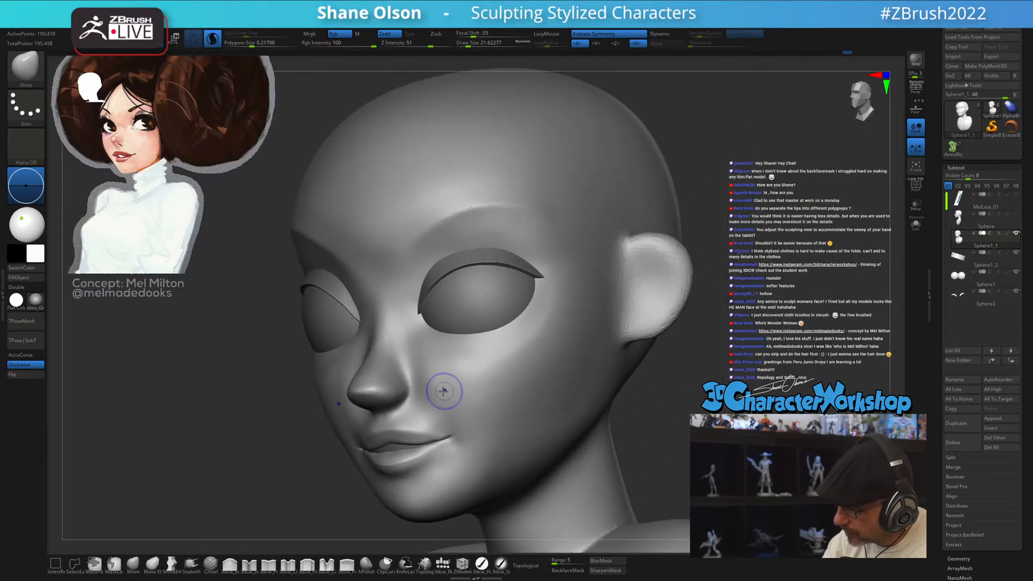
key(shift)
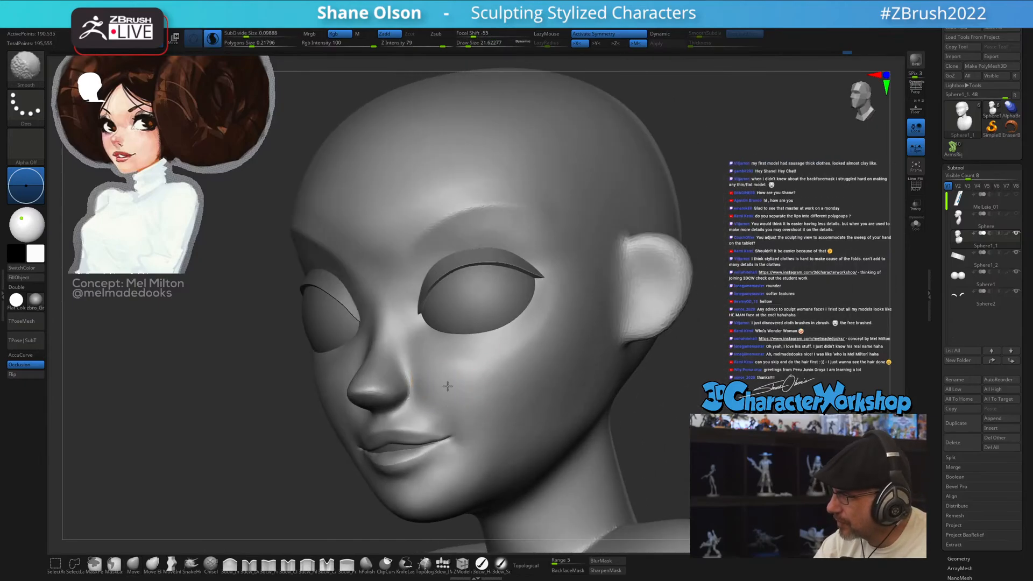
- Set the Move brush's Draw Size to about 31 and adjust the corner of the mouth
mouse_move(451, 371)
right_down()
mouse_move(533, 381)
mouse_move(457, 390)
mouse_move(469, 410)
mouse_move(461, 421)
right_up()
key(s)
drag(434, 411, 437, 410)
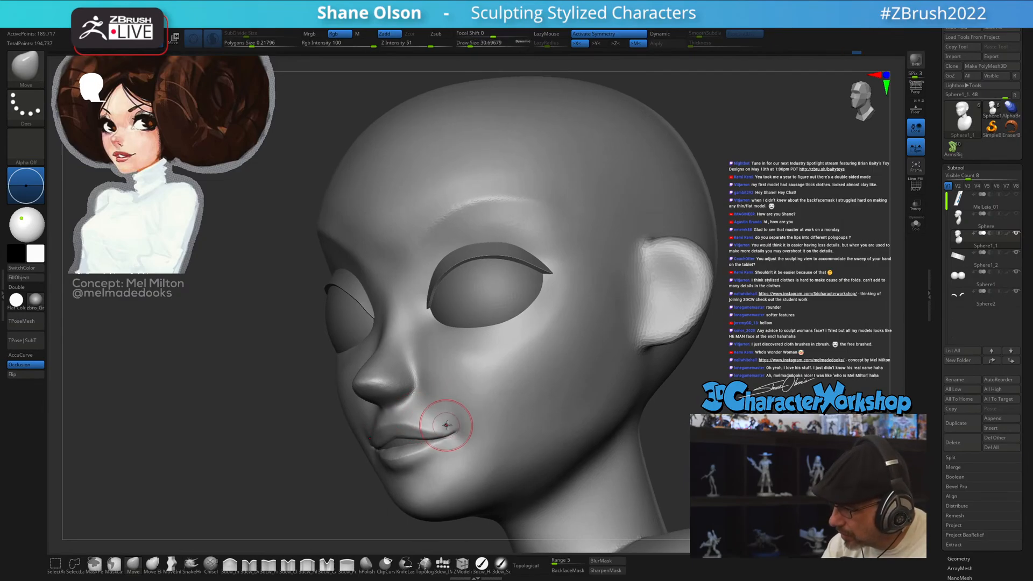
- Shape the cheek above the mouth corner from a low angle with Move at a Draw Size of about 41
mouse_move(462, 456)
right_down()
mouse_move(487, 430)
mouse_move(428, 409)
mouse_move(469, 400)
mouse_move(448, 395)
right_up()
key(s)
drag(445, 399, 448, 399)
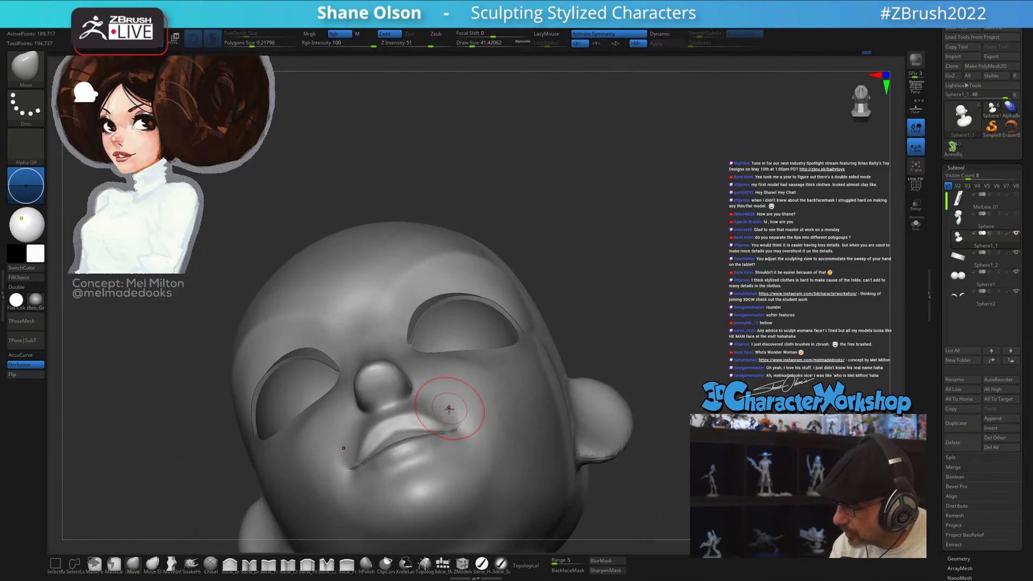
right_drag(450, 424, 494, 417)
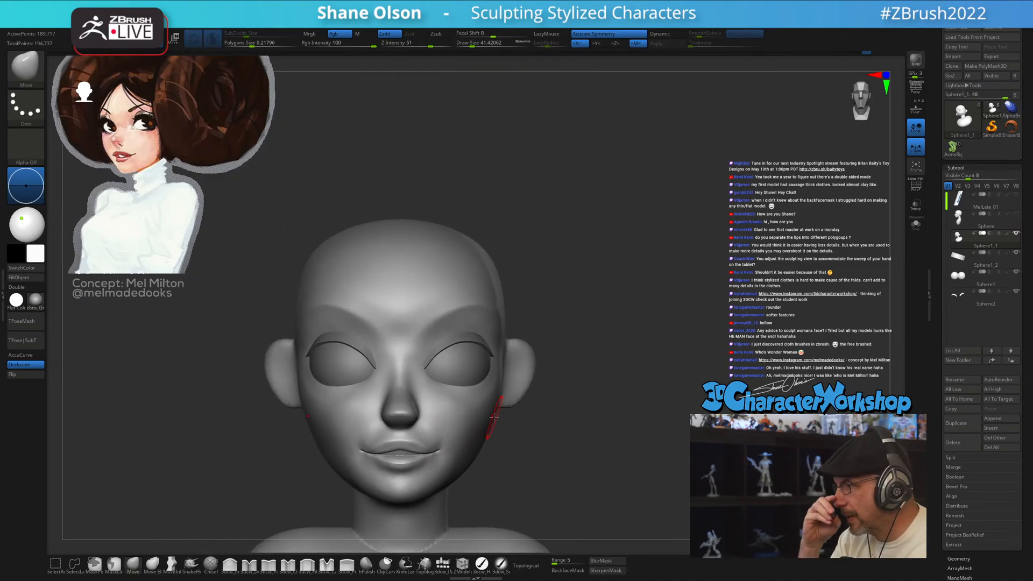
- Smooth the cheek around the mouth corner, and reduce the Draw Size to about 22 to smooth above the upper lip
right_drag(581, 397, 446, 428)
key(shift)
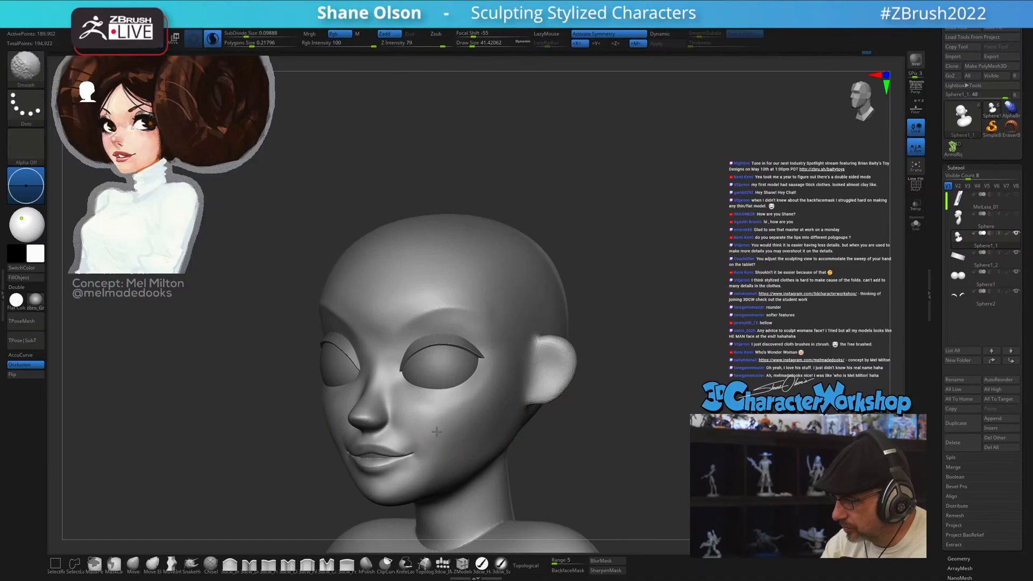
mouse_move(429, 448)
shift+mouse_down()
mouse_move(433, 437)
mouse_move(400, 418)
shift+mouse_up()
key(s)
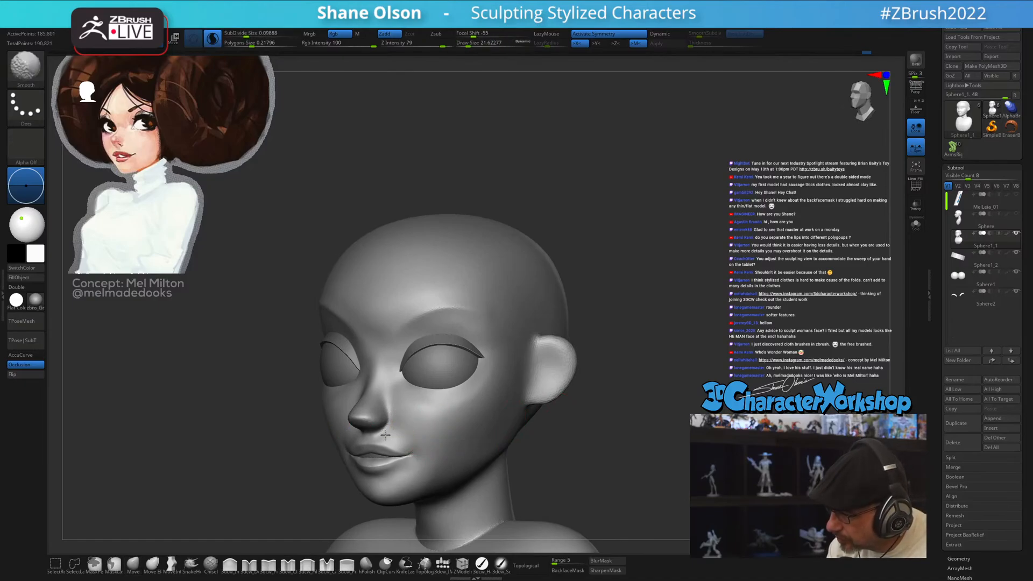
- Paint masks for both nostrils on the underside of the nose with MaskPen at a Draw Size of about 10.5
mouse_move(385, 435)
right_down()
mouse_move(411, 469)
mouse_move(371, 414)
mouse_move(358, 422)
mouse_move(356, 392)
mouse_move(358, 421)
right_up()
key(ctrl)
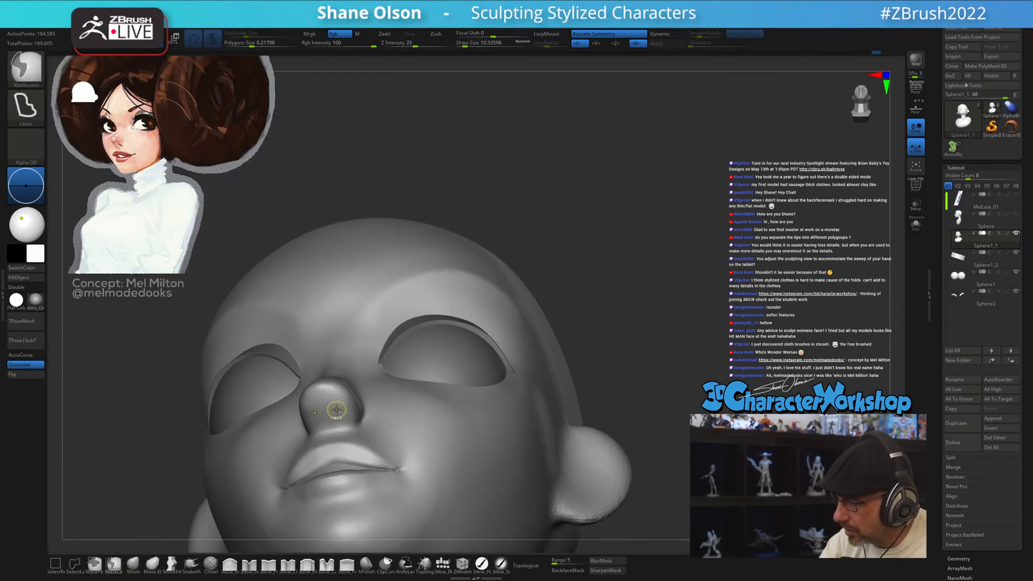
right_drag(364, 401, 348, 415)
ctrl+drag(341, 411, 350, 421)
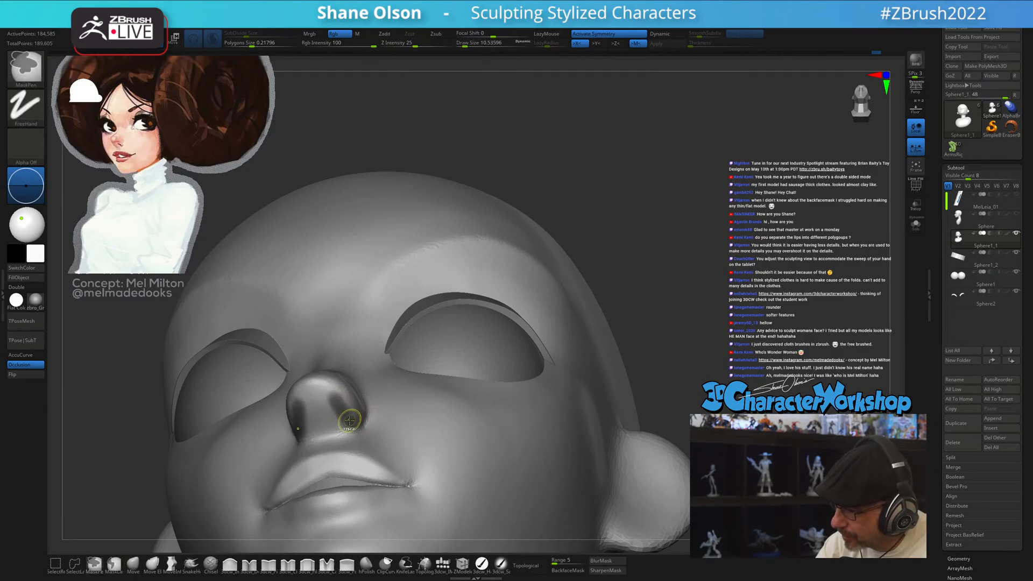
right_drag(346, 399, 331, 383)
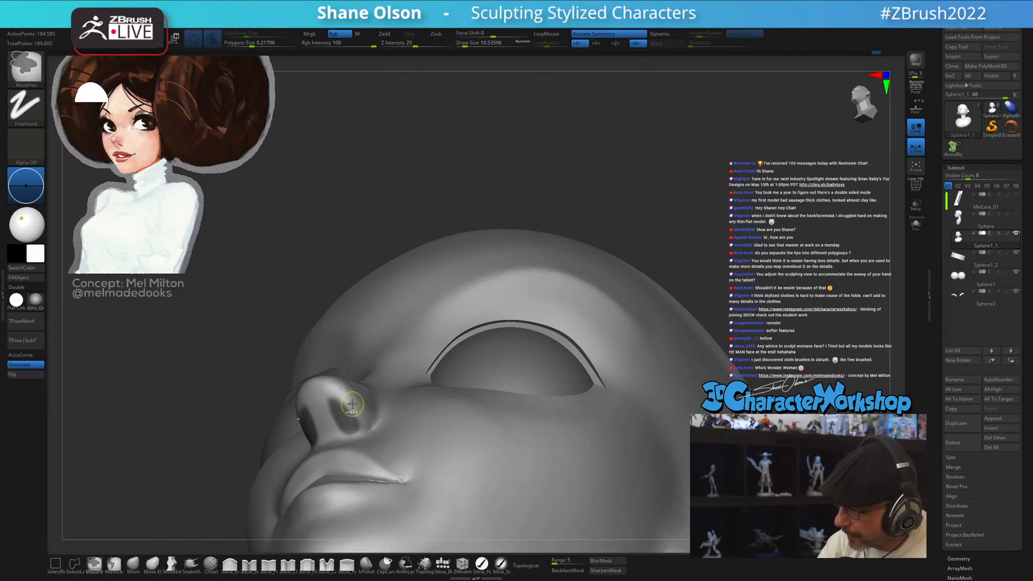
- Push the nostril areas into the nose with the transform gizmo to form hollow openings, and resume brush sculpting
mouse_move(357, 261)
right_down()
mouse_move(357, 231)
mouse_move(366, 304)
right_up()
key(w)
mouse_move(365, 376)
right_down()
mouse_move(351, 395)
mouse_move(256, 402)
right_up()
drag(256, 402, 265, 398)
mouse_move(265, 399)
right_down()
mouse_move(357, 295)
mouse_move(459, 212)
mouse_move(349, 409)
right_up()
key(q)
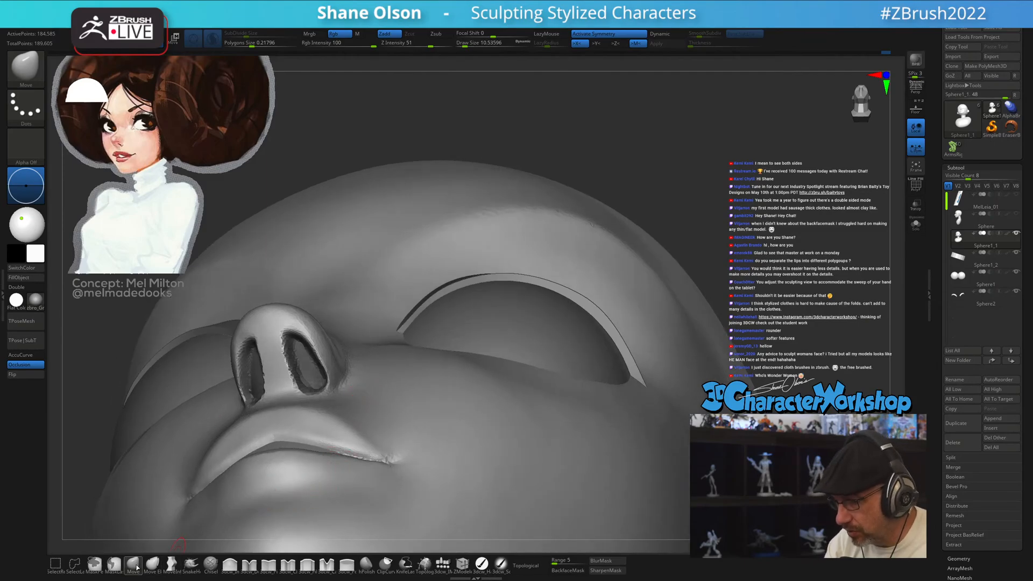
- Inflate the base of the nostril wing with the 3dcw_Inflate brush at a Draw Size of about 14
click(230, 564)
right_drag(336, 352, 343, 377)
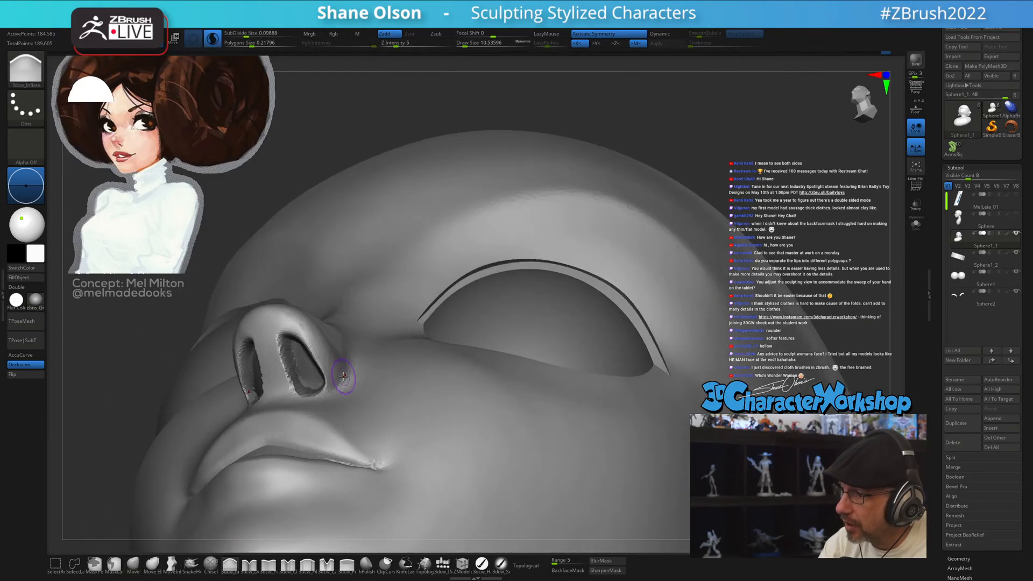
key(])
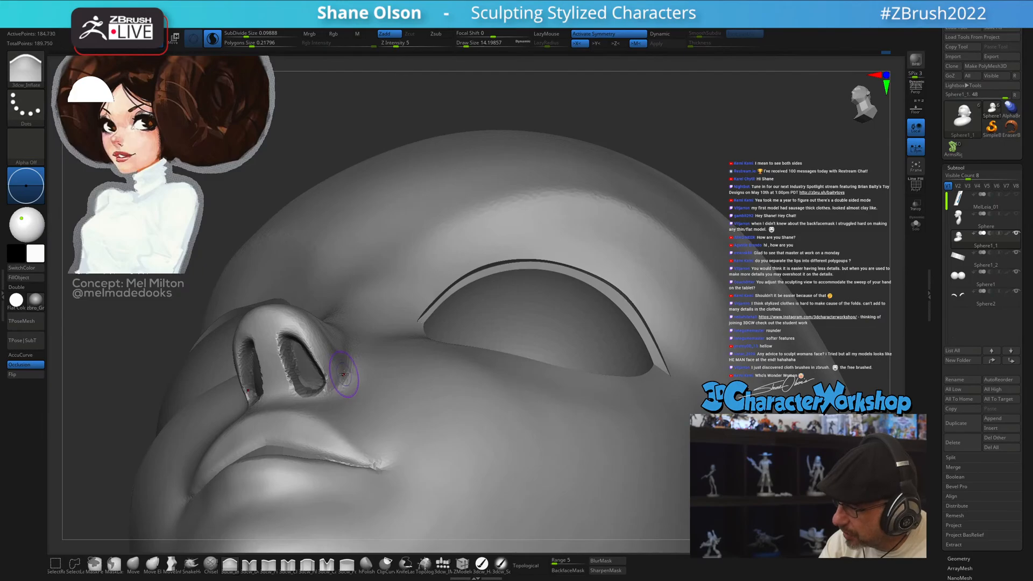
- Try inflating the upper rim of the nostril wing, and undo that stroke
mouse_move(326, 362)
mouse_down()
mouse_move(285, 371)
mouse_move(277, 347)
mouse_move(319, 339)
mouse_up()
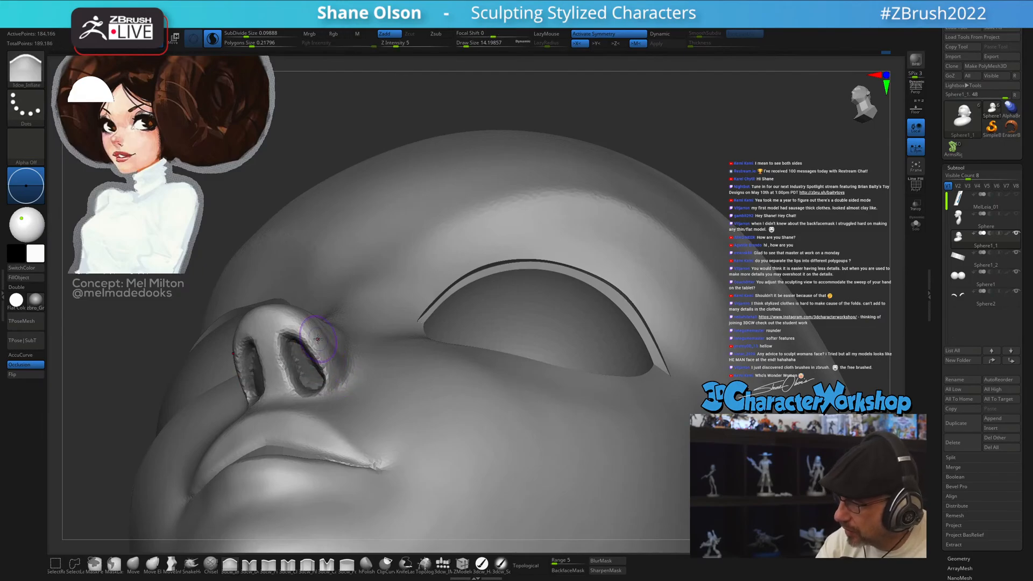
key(ctrl)
key(ctrl+z)
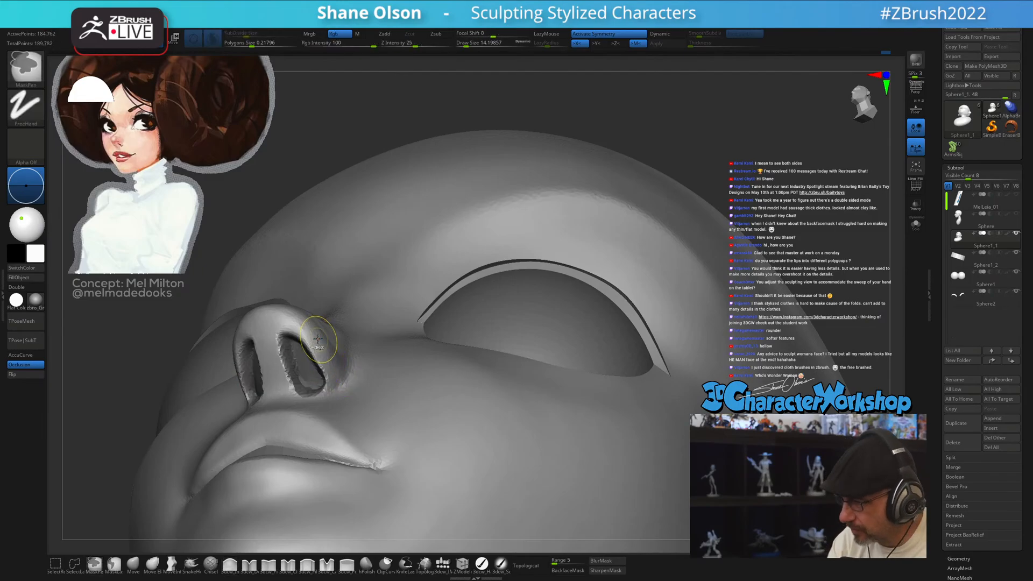
key(shift)
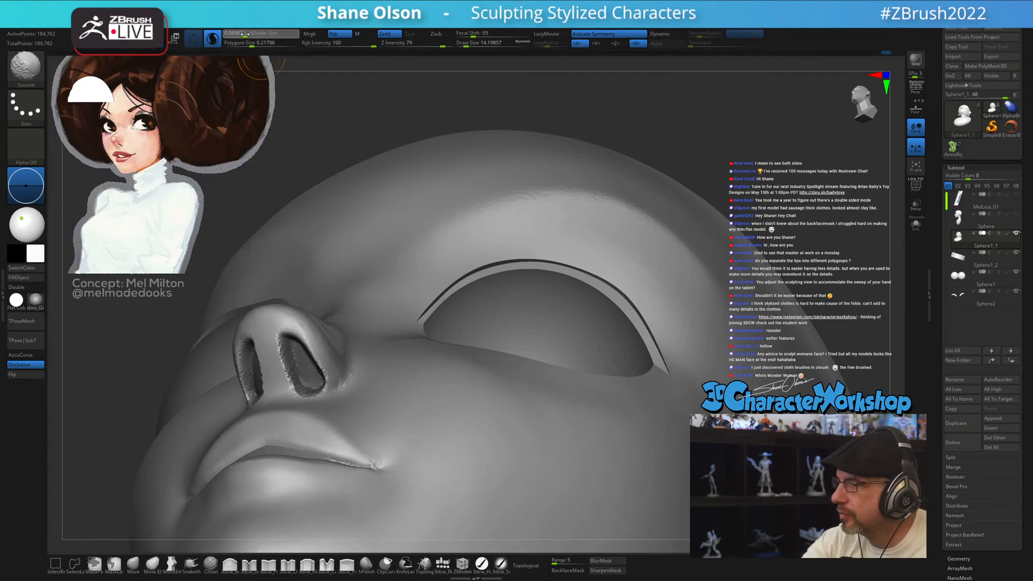
- Set the Sculptris Pro SubDivide Size to about 0.073 and smooth the rough nostril openings, undoing the stray stroke
drag(242, 34, 244, 34)
mouse_move(286, 340)
shift+mouse_down()
mouse_move(313, 387)
mouse_move(296, 354)
mouse_move(289, 388)
shift+mouse_up()
key(ctrl+z)
right_drag(334, 358, 346, 363)
- Inflate the outer nostril wing with the 3dcw_Inflate brush at a Draw Size of about 14, and smooth its edge
click(230, 564)
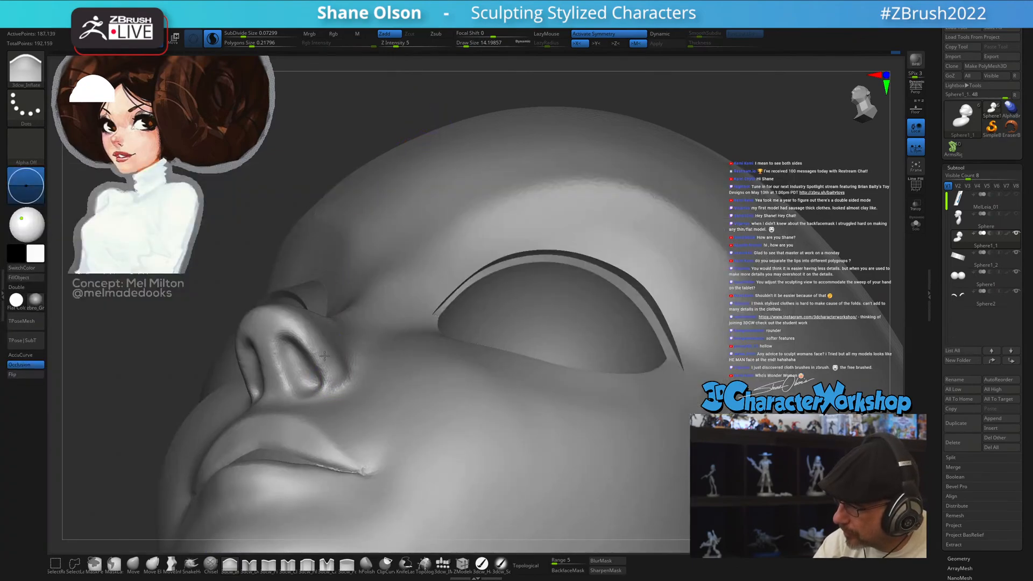
right_drag(398, 343, 368, 357)
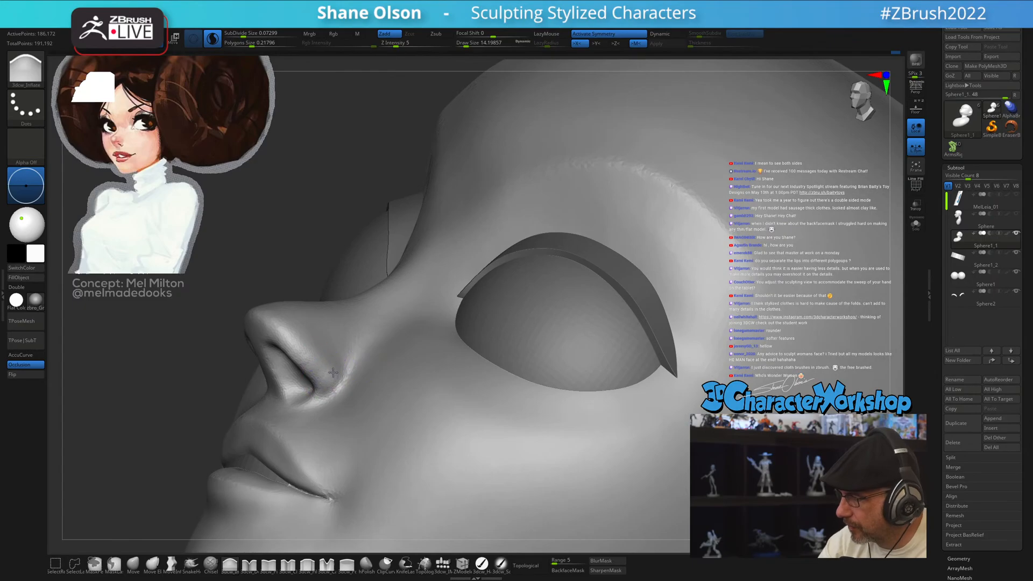
drag(345, 365, 344, 366)
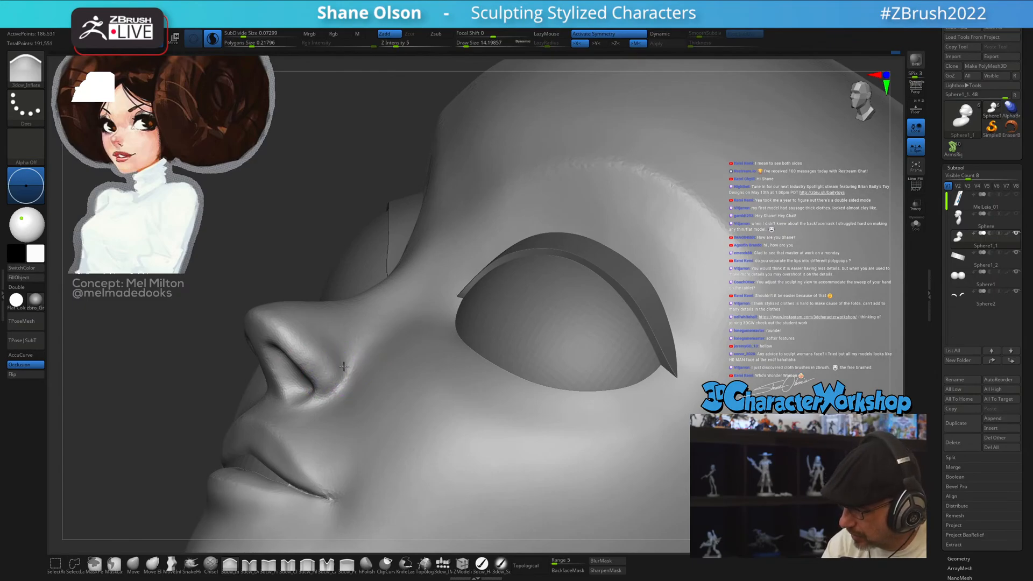
mouse_move(294, 353)
right_down()
mouse_move(406, 382)
mouse_move(379, 405)
mouse_move(420, 398)
right_up()
key(shift)
shift+drag(405, 394, 402, 389)
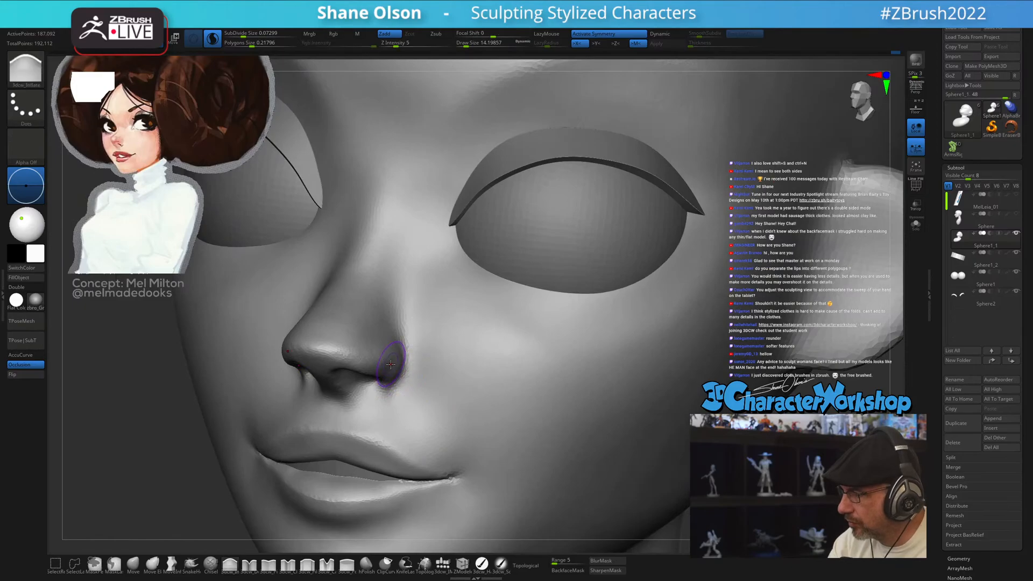
- Refine the nose tip and nostril wings with the Move brush, reducing the Draw Size from about 35 to 18.5
right_drag(393, 362, 385, 329)
click(132, 562)
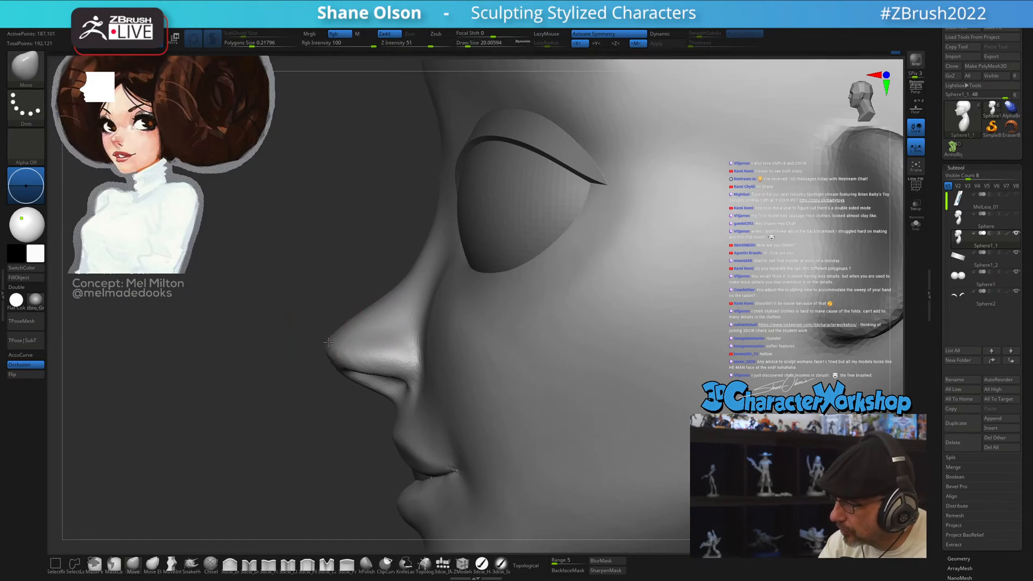
mouse_move(328, 342)
right_down()
mouse_move(358, 373)
mouse_move(346, 306)
right_up()
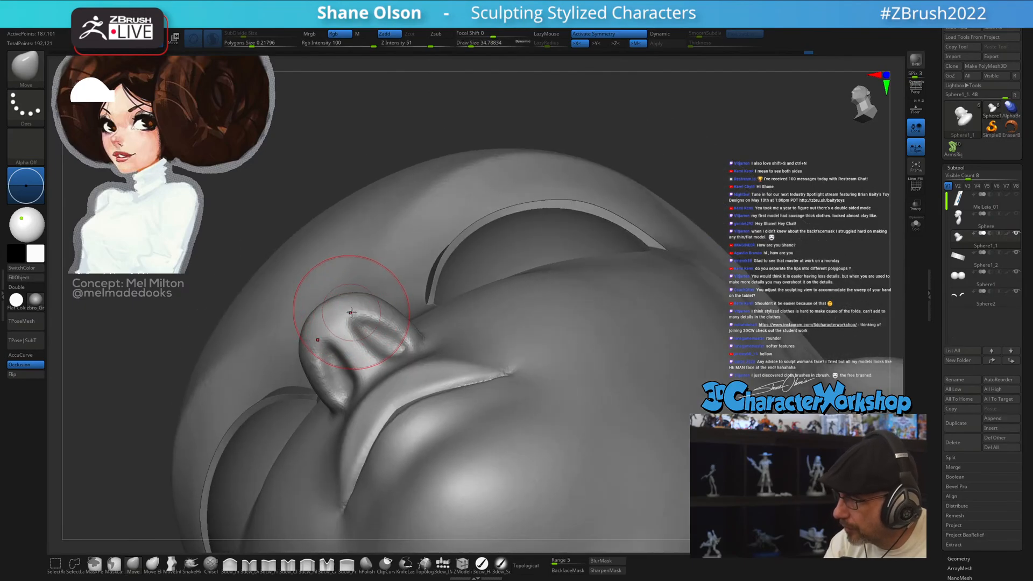
right_drag(305, 345, 295, 359)
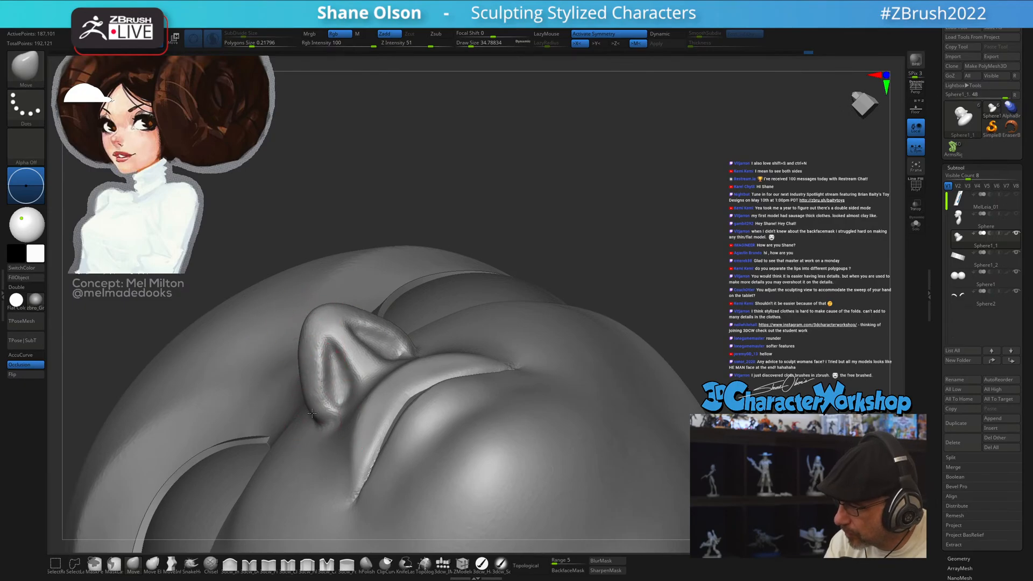
mouse_move(311, 338)
right_down()
mouse_move(353, 392)
mouse_move(397, 365)
mouse_move(406, 383)
right_up()
key(s)
drag(405, 392, 401, 392)
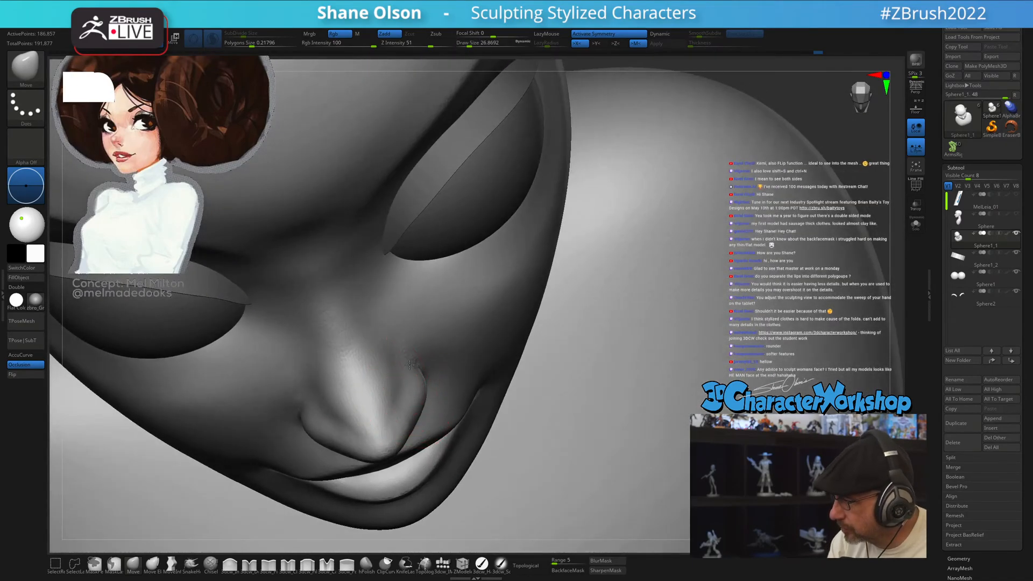
mouse_move(417, 390)
right_down()
mouse_move(404, 350)
mouse_move(402, 370)
mouse_move(419, 362)
mouse_move(386, 415)
mouse_move(398, 414)
right_up()
key(s)
drag(397, 414, 393, 413)
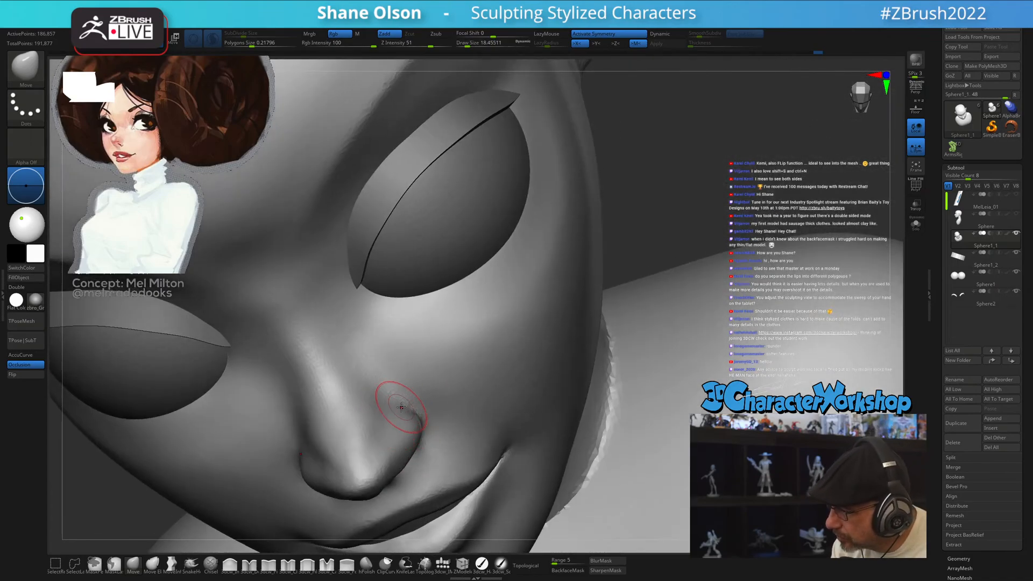
- Carve the crease around the nostril wing with Sculptris Pro off, a Draw Size of about 11.7 and Z Intensity 10
click(249, 565)
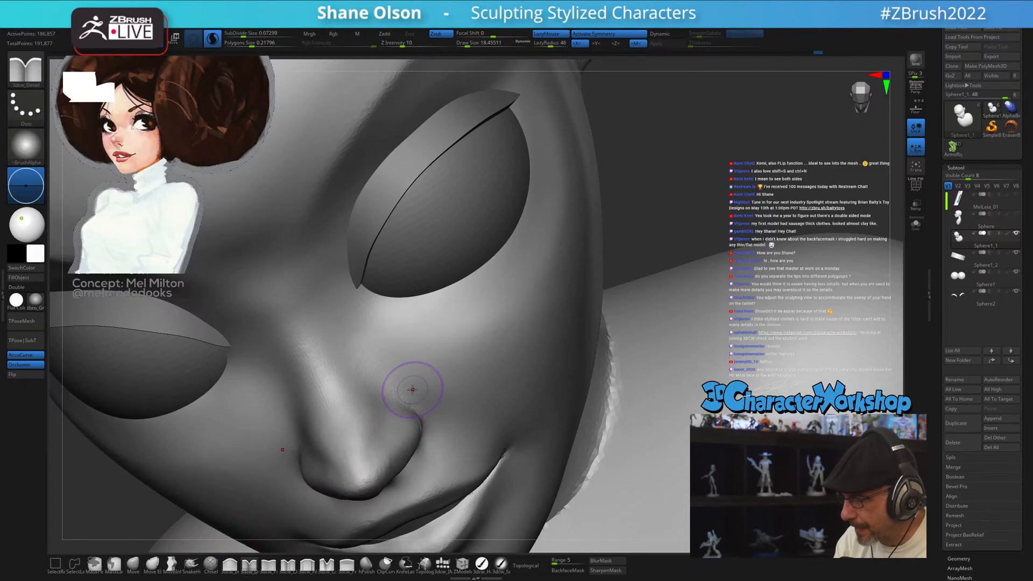
right_drag(411, 385, 422, 346)
click(214, 43)
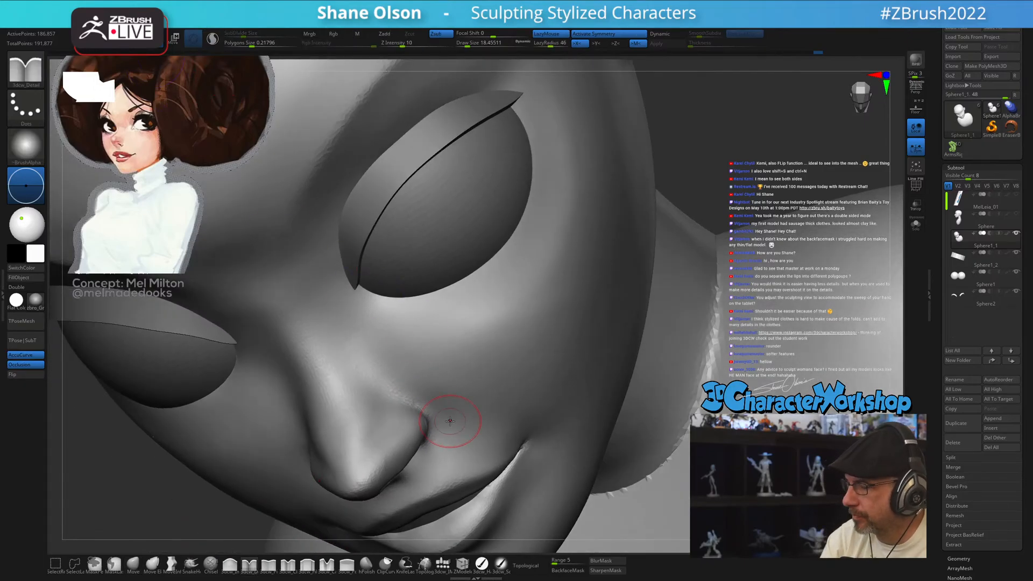
key(s)
drag(450, 422, 446, 421)
right_drag(447, 421, 376, 427)
drag(375, 426, 415, 402)
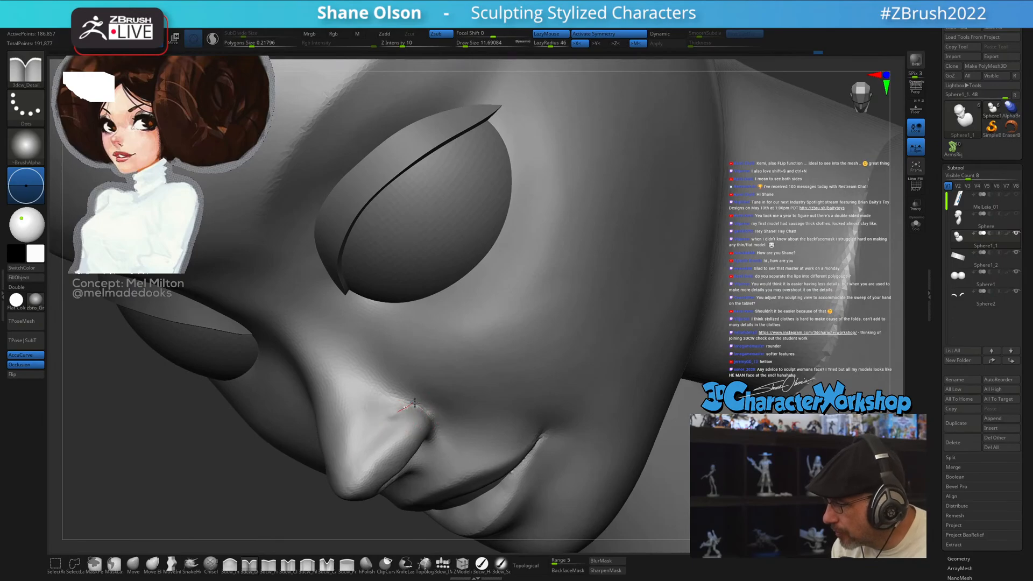
right_drag(456, 402, 428, 415)
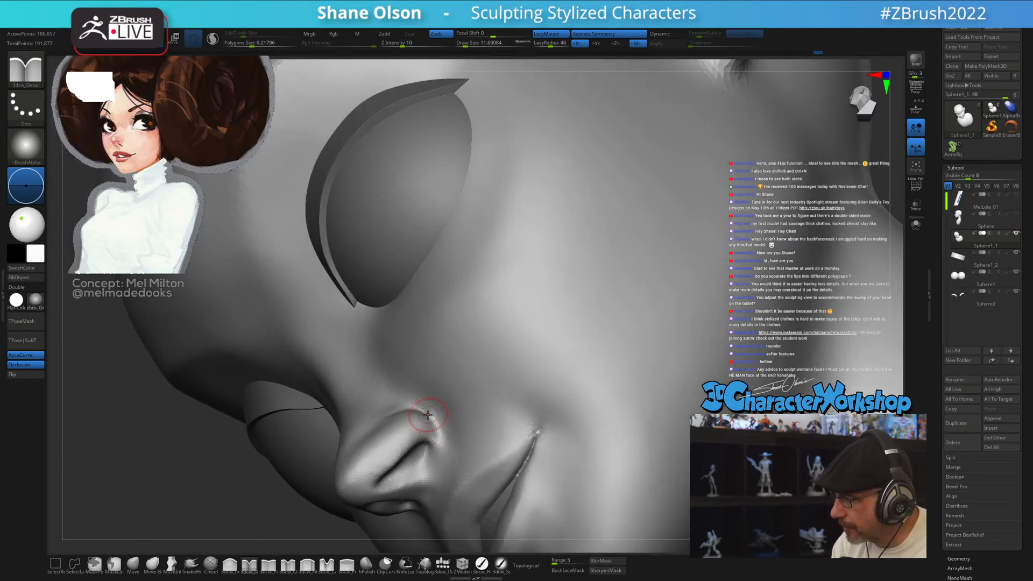
drag(445, 442, 451, 454)
- Adjust the nose's profile from the side with the Move brush at a Draw Size of about 37 to 39
mouse_move(451, 452)
right_down()
mouse_move(448, 431)
mouse_move(489, 362)
mouse_move(467, 409)
right_up()
click(133, 564)
key(s)
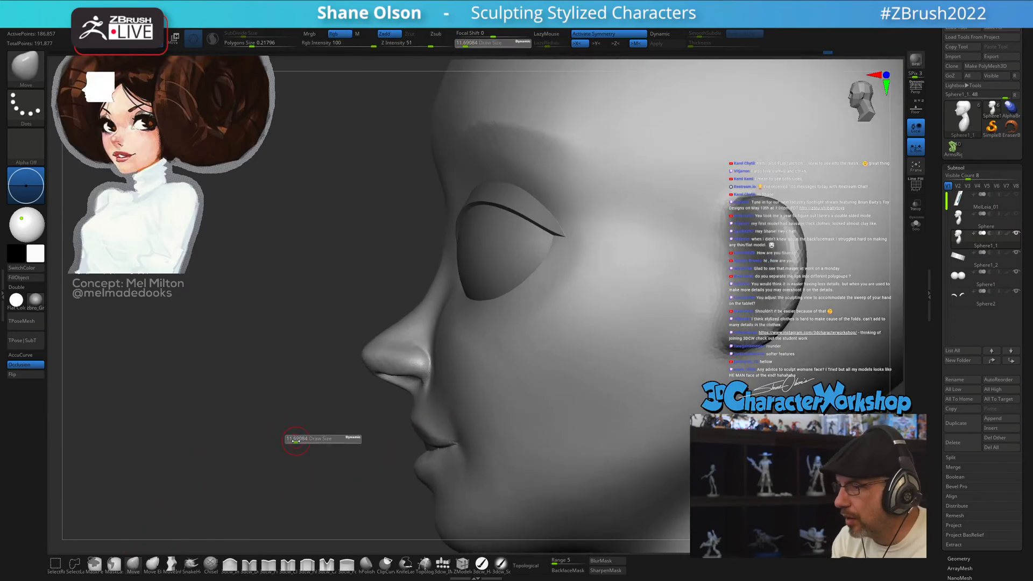
click(303, 441)
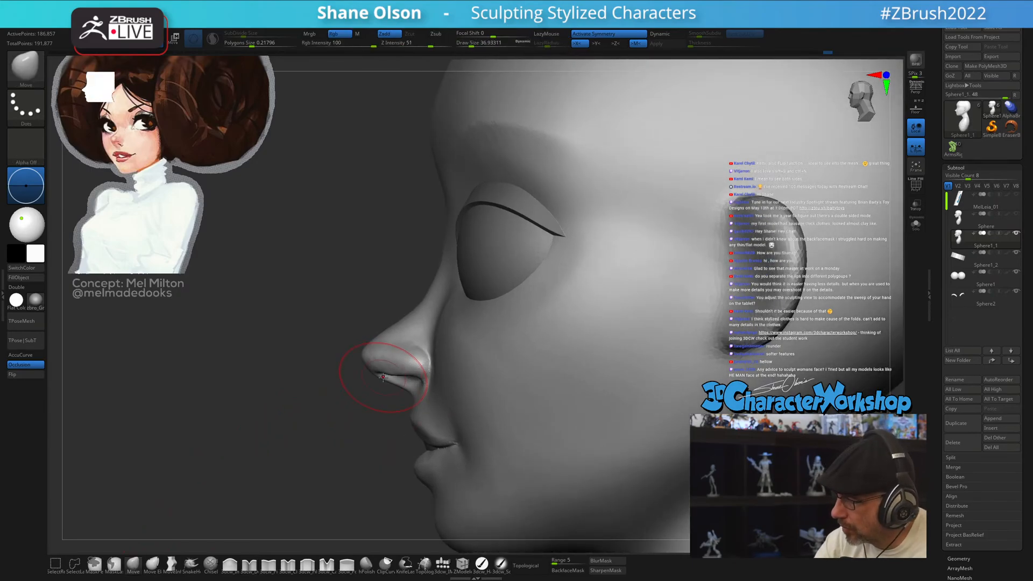
drag(383, 377, 379, 347)
key(s)
click(378, 354)
key(s)
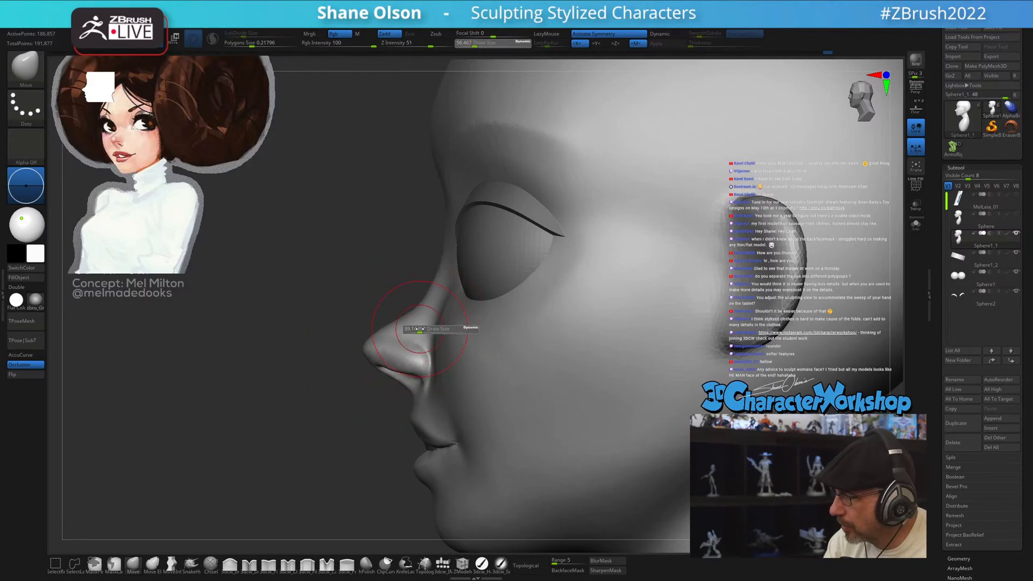
click(410, 330)
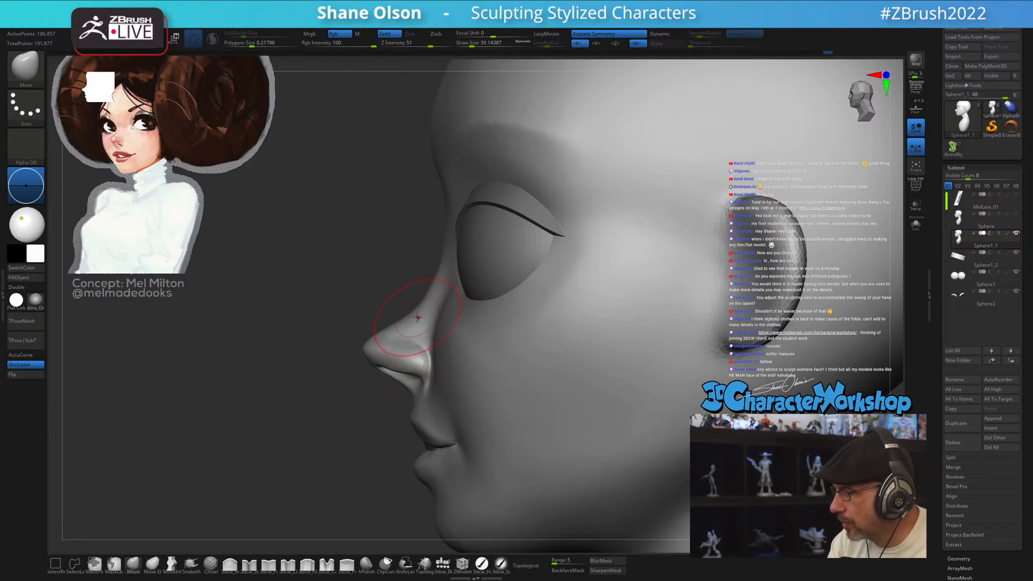
ctrl+right_drag(501, 411, 471, 345)
mouse_move(471, 344)
right_down()
mouse_move(500, 381)
mouse_move(524, 385)
mouse_move(461, 369)
right_up()
key(shift)
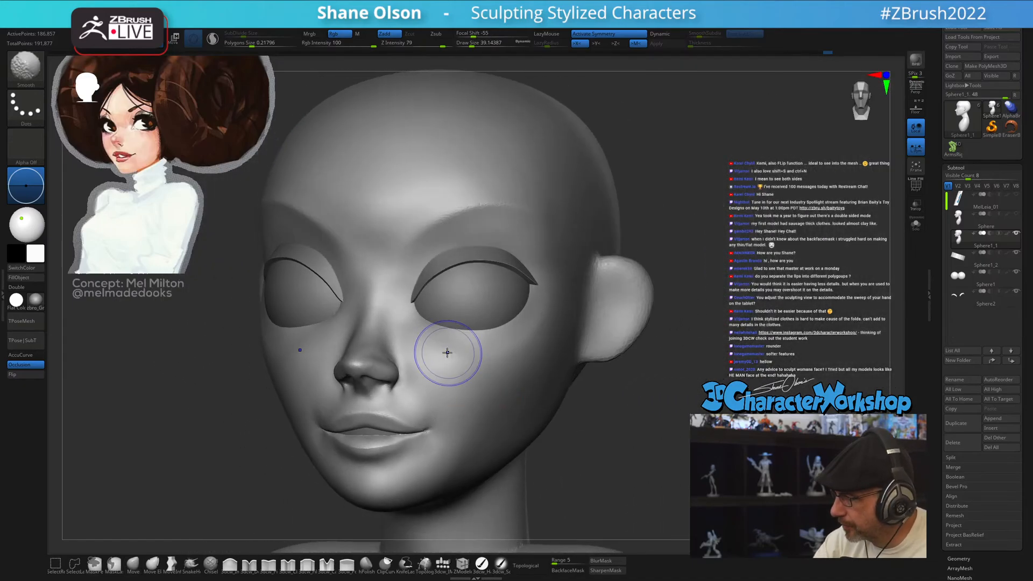
- Nudge the nostril rim with the Move brush at a Draw Size of about 23, and smooth beneath the nose
mouse_move(512, 415)
right_down()
mouse_move(530, 427)
mouse_move(473, 426)
mouse_move(493, 365)
mouse_move(491, 392)
right_up()
key(s)
drag(494, 363, 489, 363)
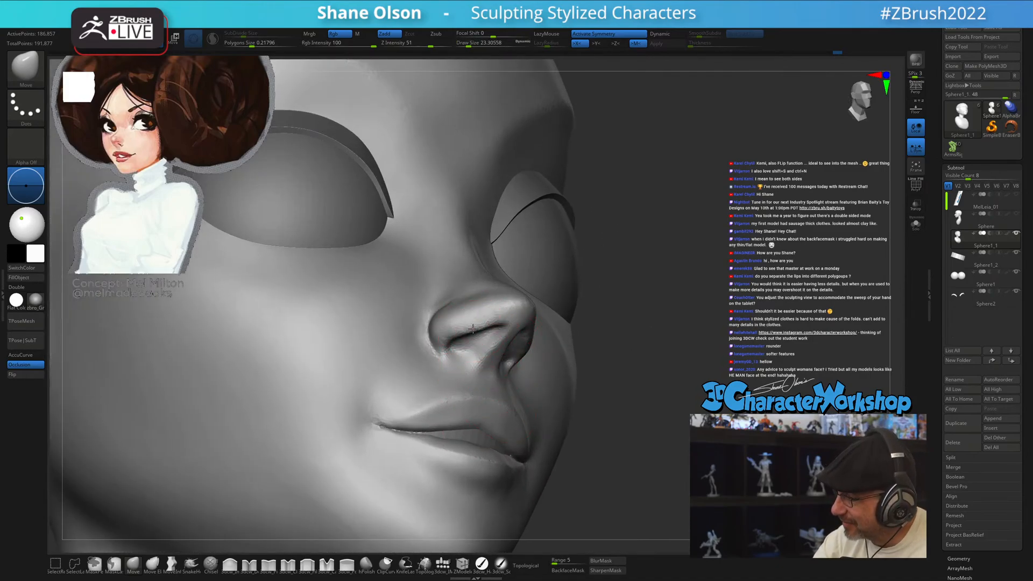
drag(473, 325, 475, 328)
right_drag(530, 371, 477, 368)
shift+drag(477, 364, 485, 360)
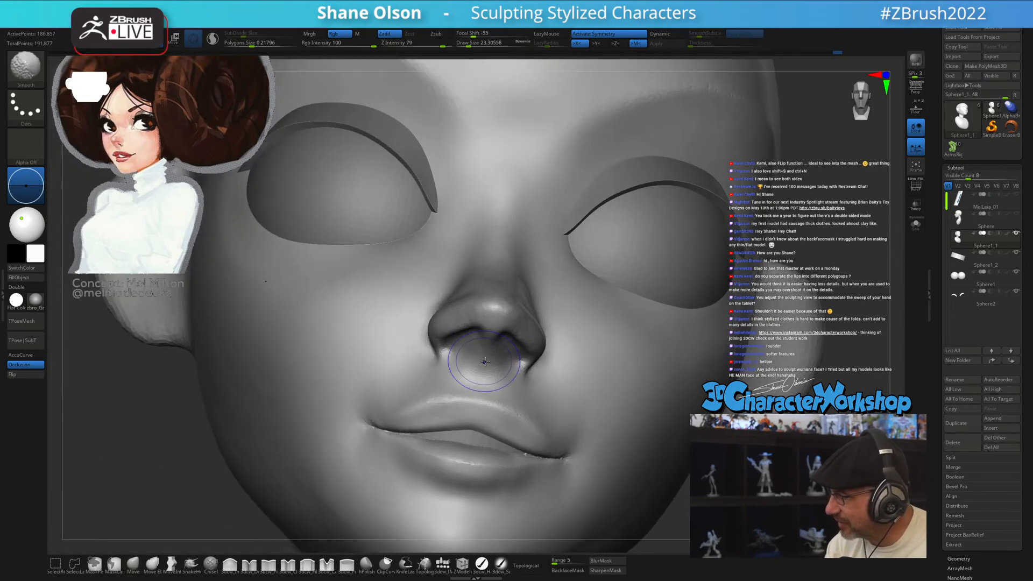
- Smooth the inner nostril with Sculptris Pro enabled, a Z Intensity of 16 and a Draw Size of about 12
mouse_move(492, 371)
right_down()
mouse_move(509, 373)
mouse_move(508, 349)
right_up()
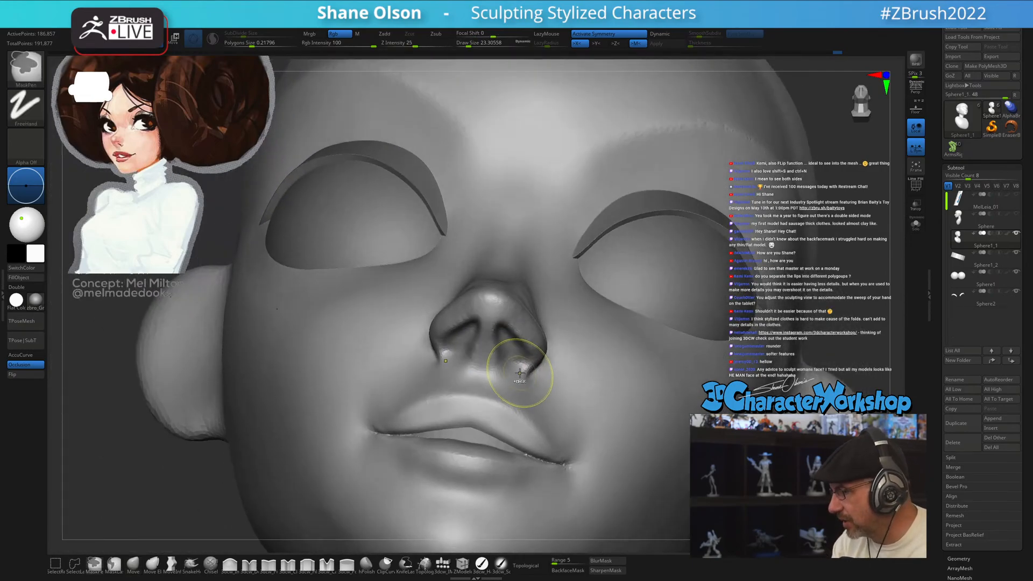
shift+click(408, 45)
key(s)
click(498, 375)
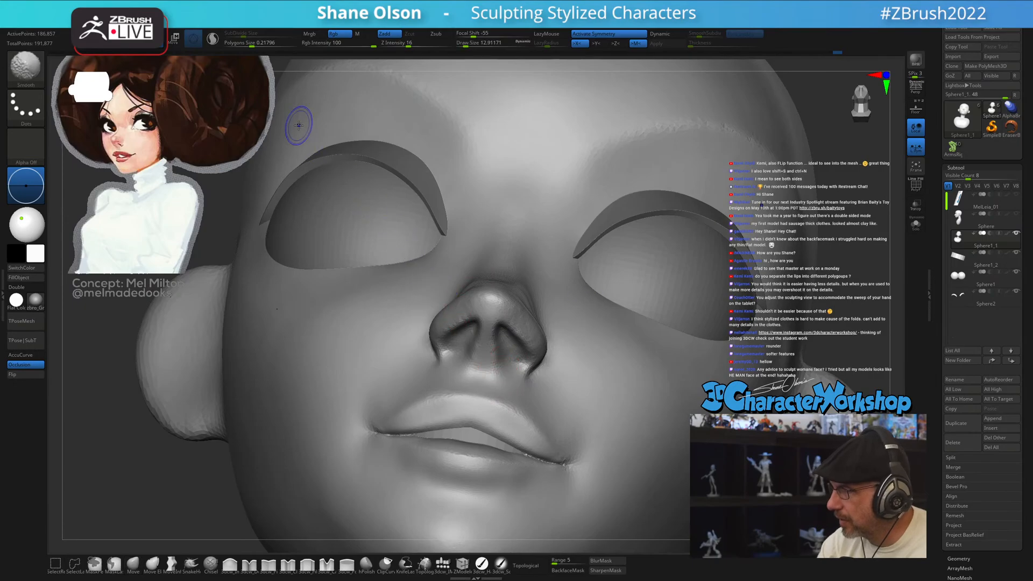
shift+click(212, 39)
right_drag(520, 371, 510, 351)
shift+drag(510, 352, 522, 347)
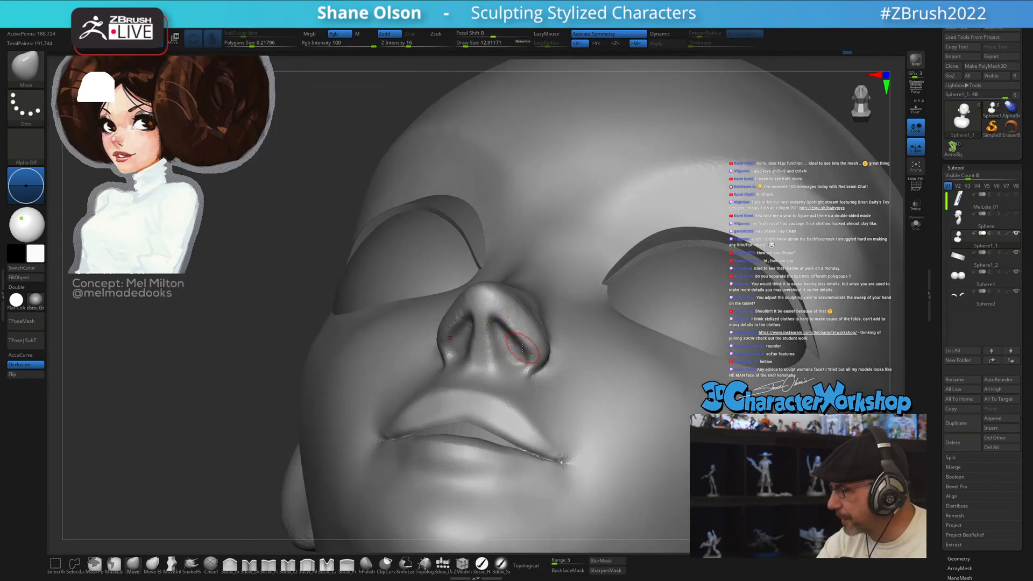
- Try pulling the base of the nostril wings downward, and undo that change
mouse_move(525, 350)
shift+right_down()
mouse_move(553, 397)
mouse_move(558, 378)
mouse_move(576, 392)
mouse_move(577, 412)
shift+right_up()
ctrl+drag(525, 393, 525, 400)
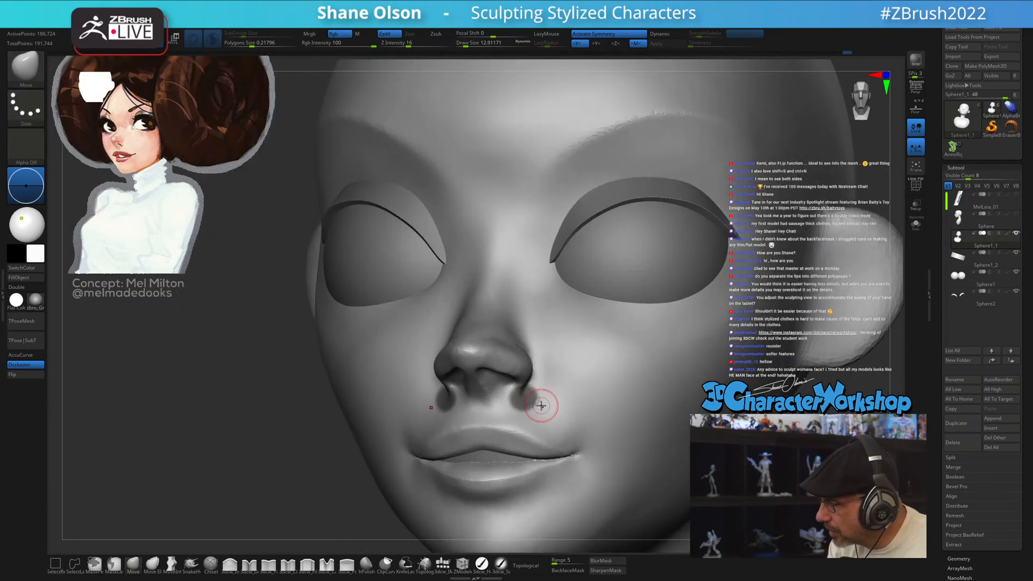
key(ctrl+z)
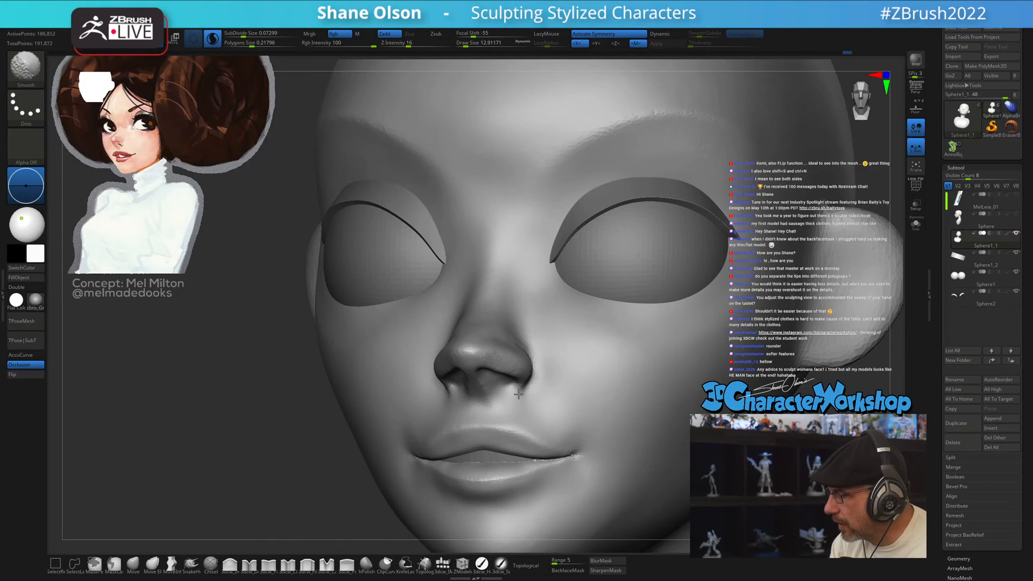
- Smooth the underside of the nose and nudge the nostril wing's base inward with the Move brush
shift+drag(488, 383, 493, 385)
right_drag(546, 386, 465, 394)
drag(539, 403, 531, 400)
right_drag(531, 400, 533, 405)
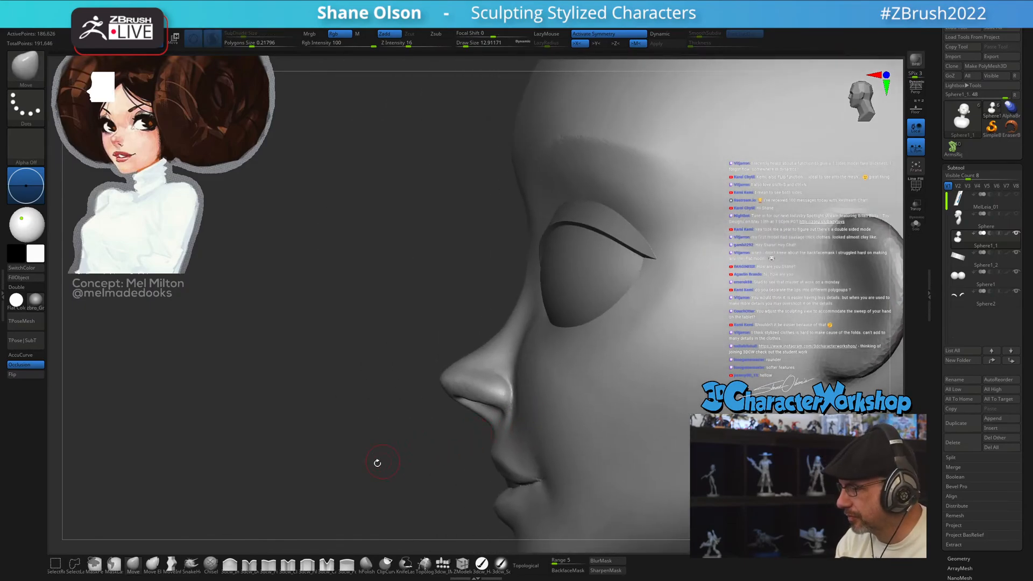
- Shape the nostril wing's lower edge with the Move brush at a Draw Size of about 20
key(b)
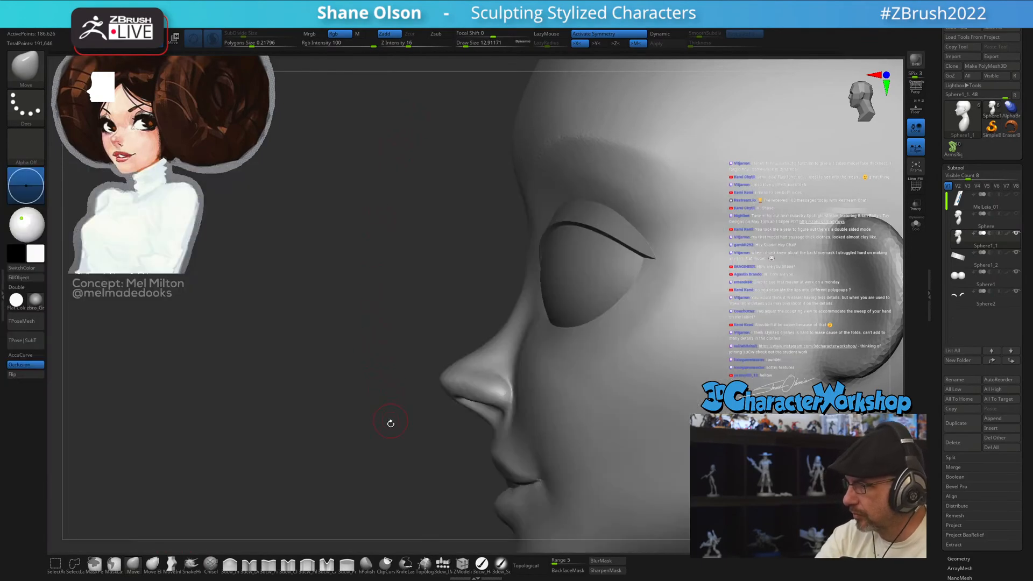
key(s)
drag(391, 458, 397, 459)
ctrl+right_drag(492, 370, 520, 417)
key(s)
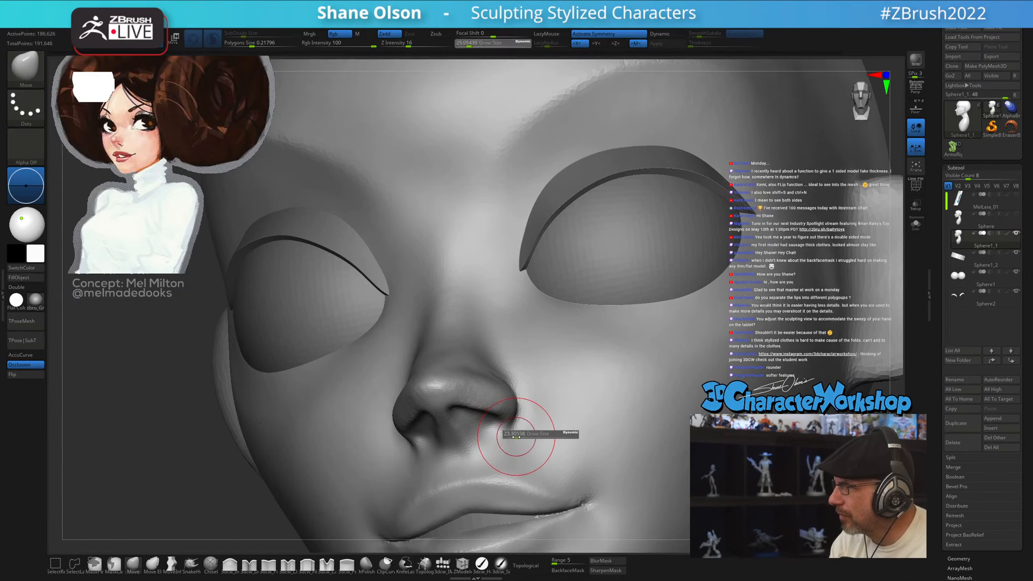
drag(519, 425, 508, 435)
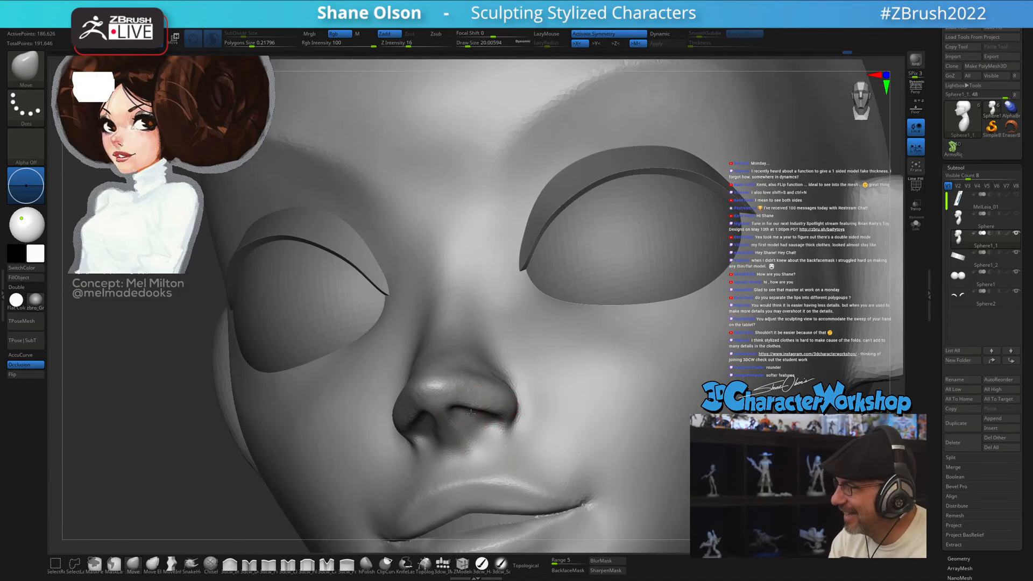
- Fine-tune the nostril openings and lower rims with the Move brush, reducing the Draw Size to about 15.5 and 11.7
mouse_move(470, 413)
right_down()
mouse_move(476, 427)
mouse_move(495, 423)
right_up()
key(s)
drag(496, 423, 463, 427)
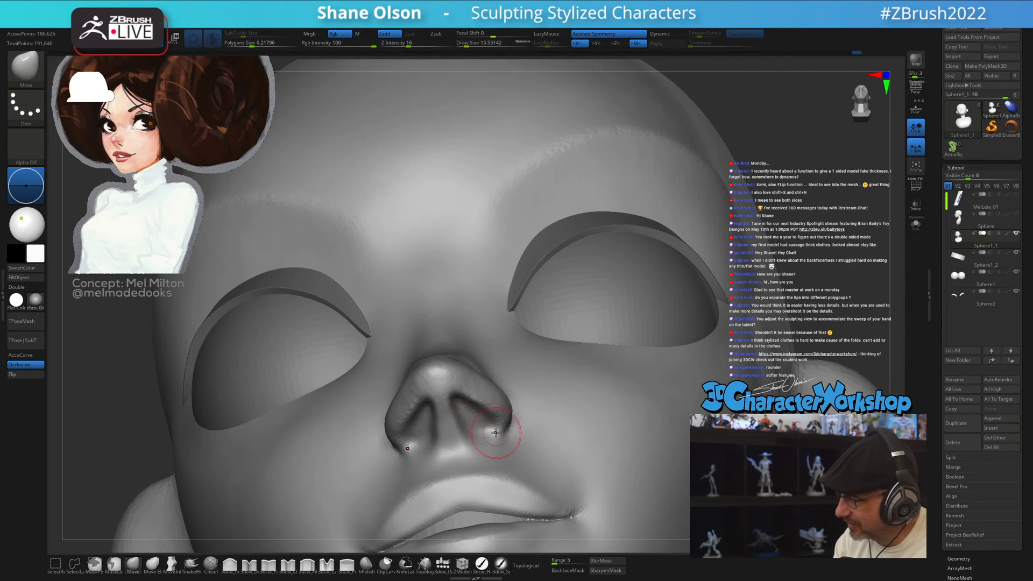
mouse_move(495, 432)
right_down()
mouse_move(501, 425)
mouse_move(490, 433)
right_up()
key(s)
drag(490, 434, 487, 435)
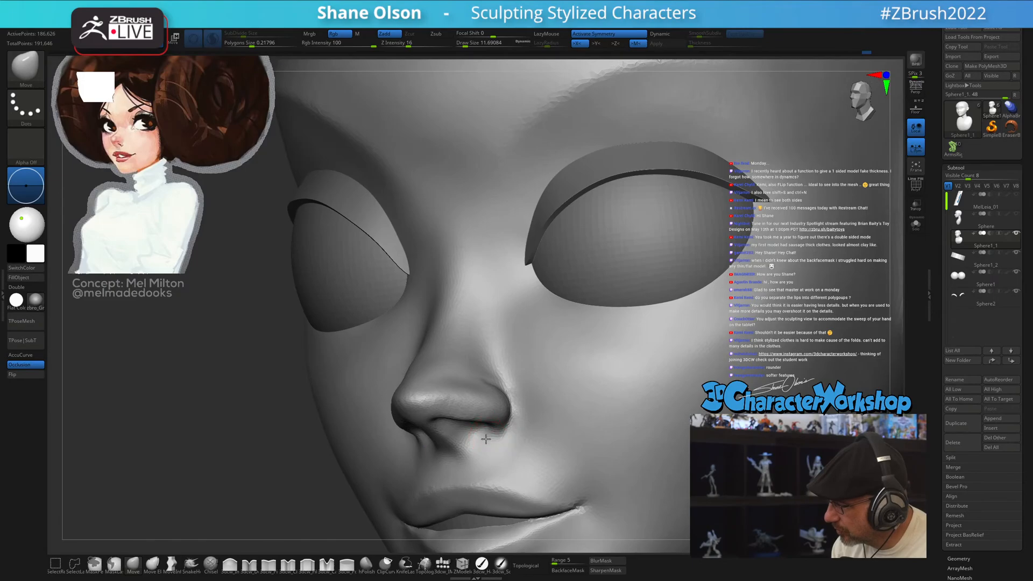
right_drag(520, 434, 429, 402)
right_drag(486, 357, 489, 447)
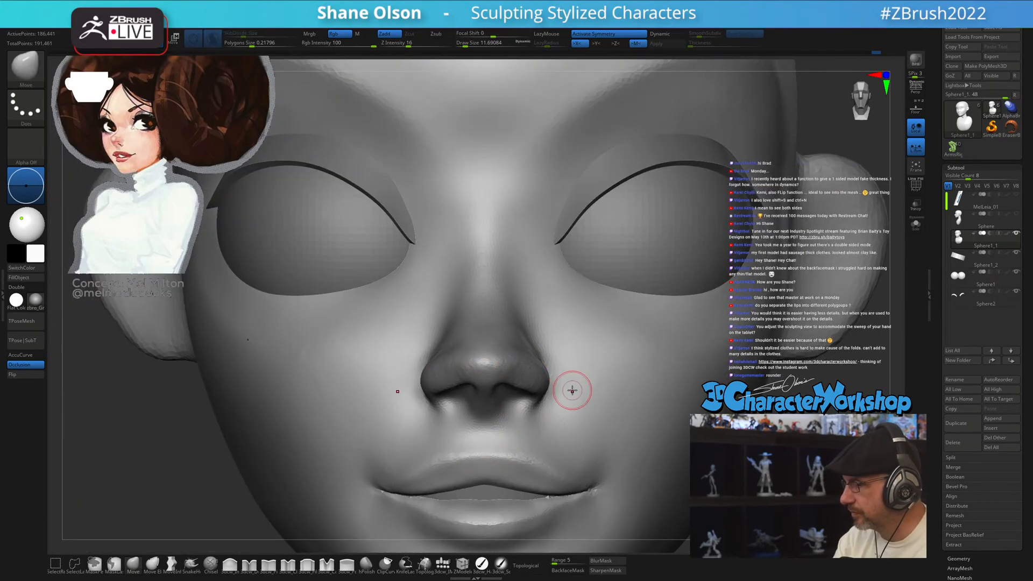
- Fill and smooth the cheeks around the nose with the 3dcw_Fill brush at a Draw Size of about 25
ctrl+right_drag(572, 391, 635, 420)
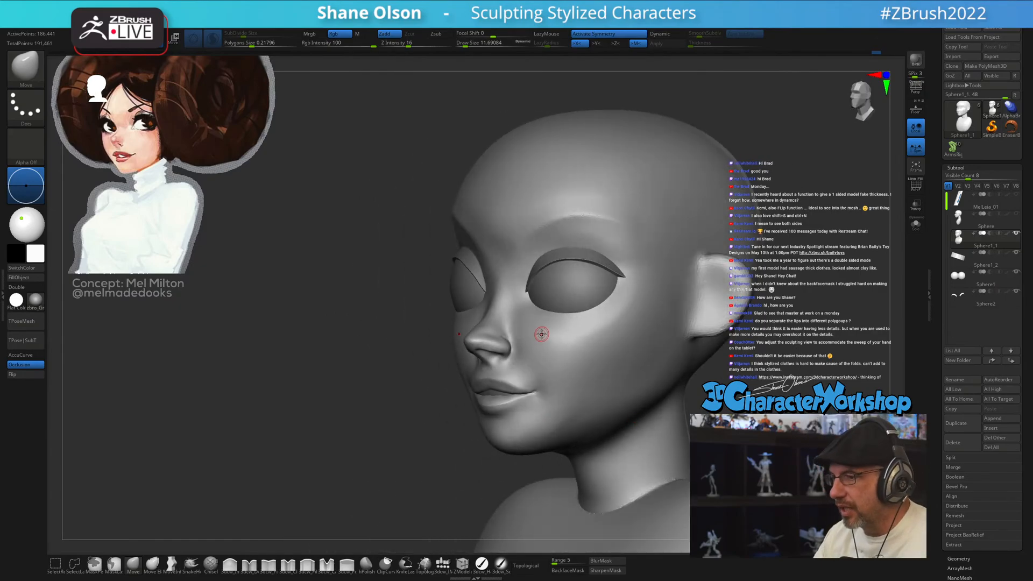
right_drag(538, 333, 544, 340)
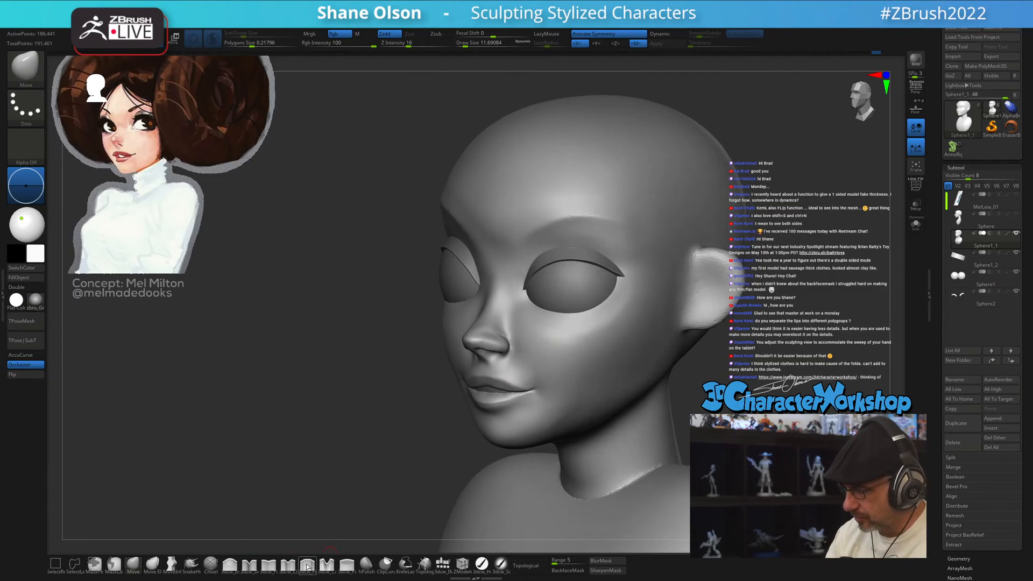
click(307, 563)
right_drag(366, 433, 493, 334)
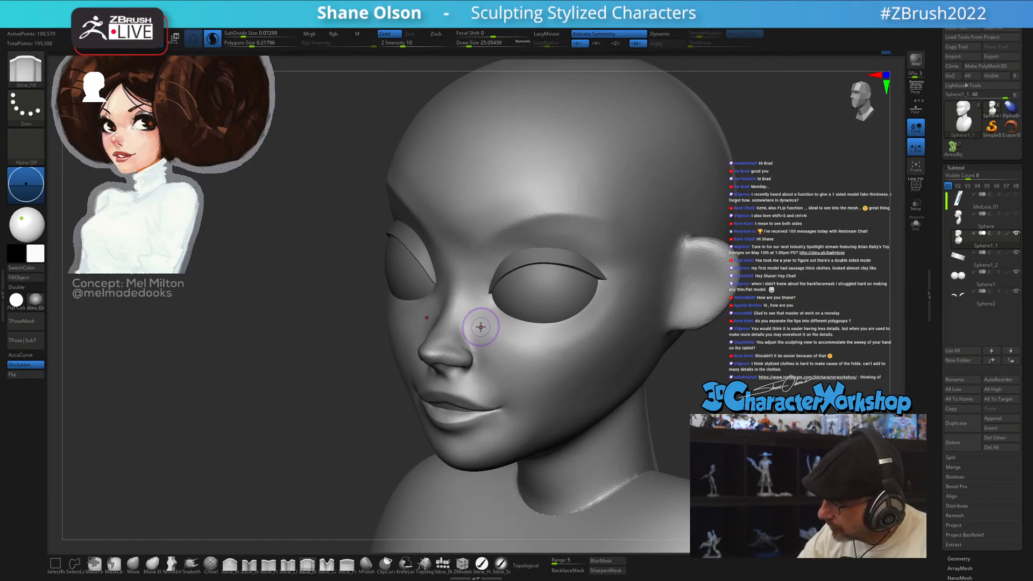
right_drag(503, 337, 517, 350)
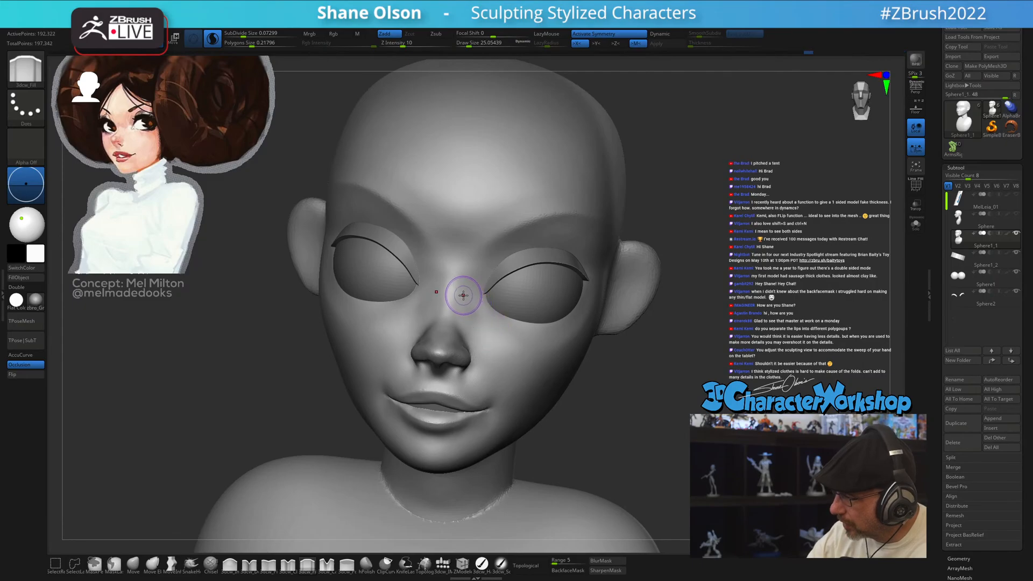
mouse_move(532, 372)
right_down()
mouse_move(472, 319)
mouse_move(487, 314)
mouse_move(498, 321)
mouse_move(479, 335)
right_up()
key(shift)
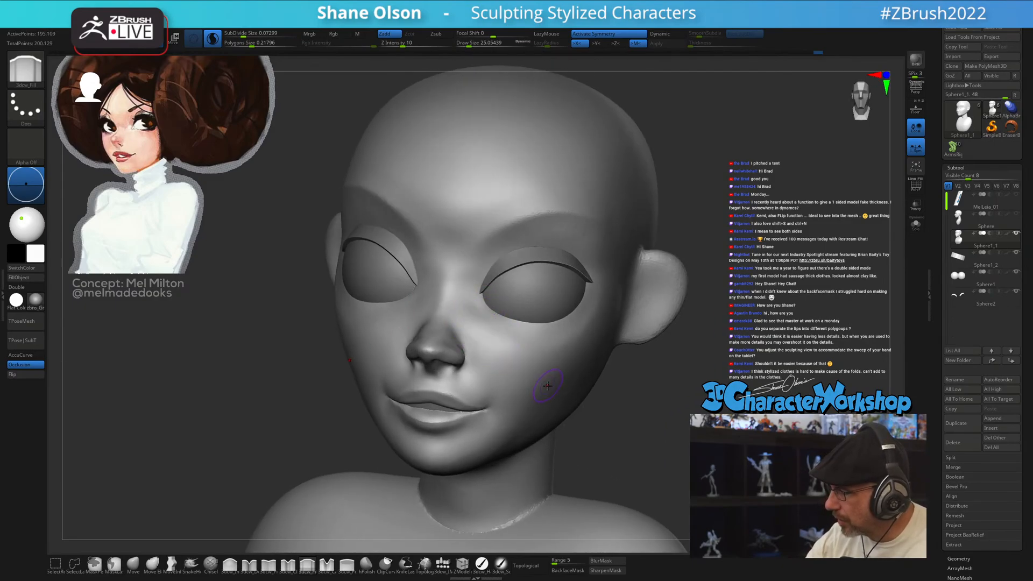
mouse_move(547, 386)
right_down()
mouse_move(570, 381)
mouse_move(514, 381)
mouse_move(566, 372)
right_up()
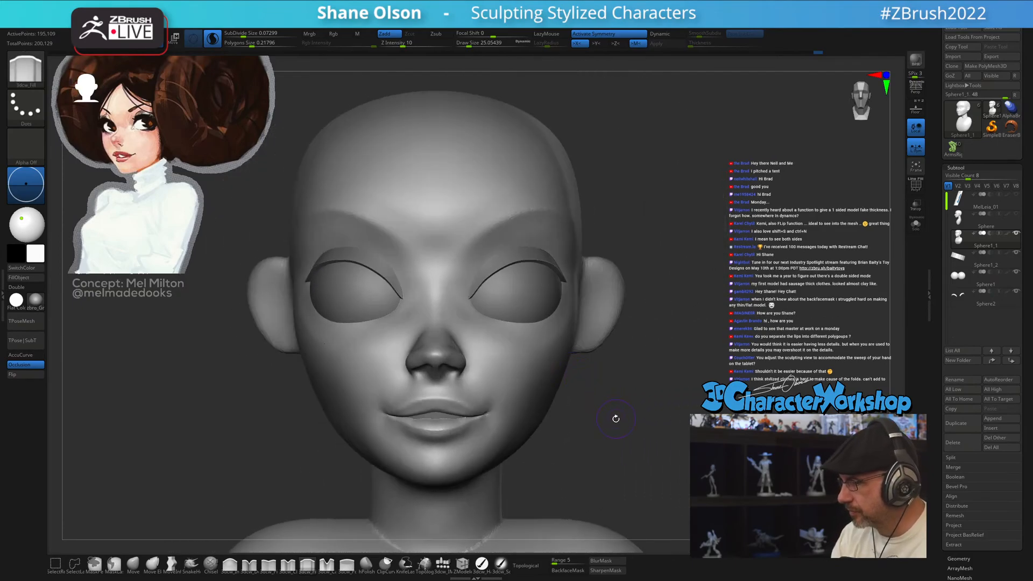
- Reshape the outer contour of the cheeks with the Move brush, raising the Draw Size to about 54 and 71
mouse_move(616, 418)
ctrl+right_down()
mouse_move(600, 383)
mouse_move(592, 403)
mouse_move(614, 395)
mouse_move(591, 412)
mouse_move(605, 421)
mouse_move(593, 444)
ctrl+right_up()
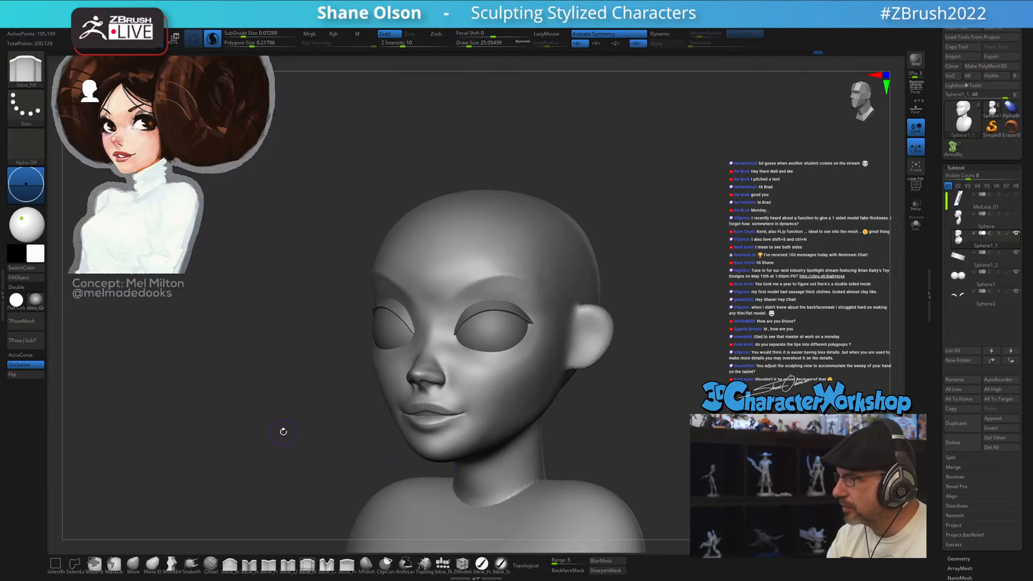
mouse_move(283, 431)
alt+right_down()
mouse_move(269, 387)
mouse_move(281, 423)
alt+right_up()
click(131, 563)
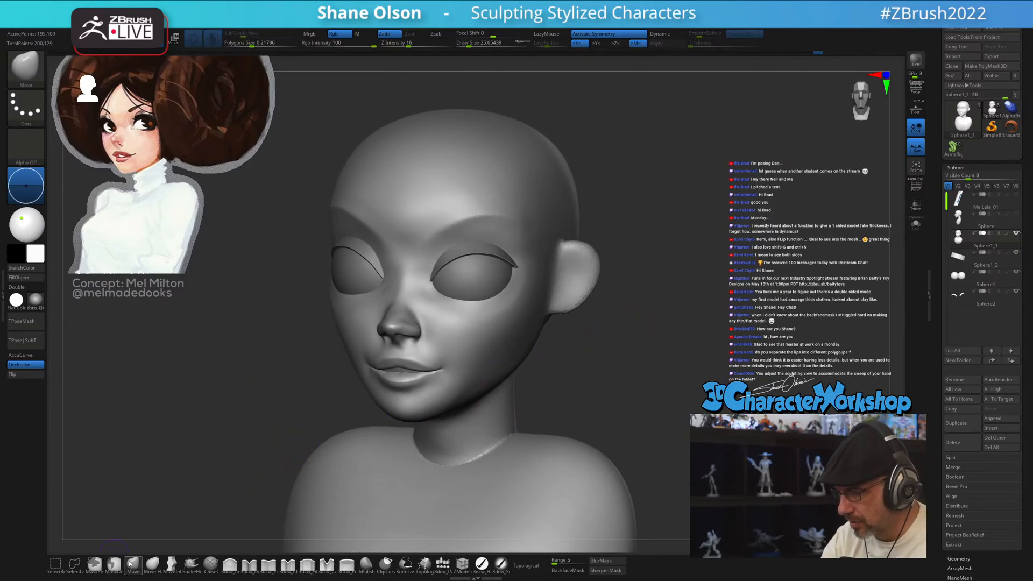
key(s)
drag(271, 389, 275, 390)
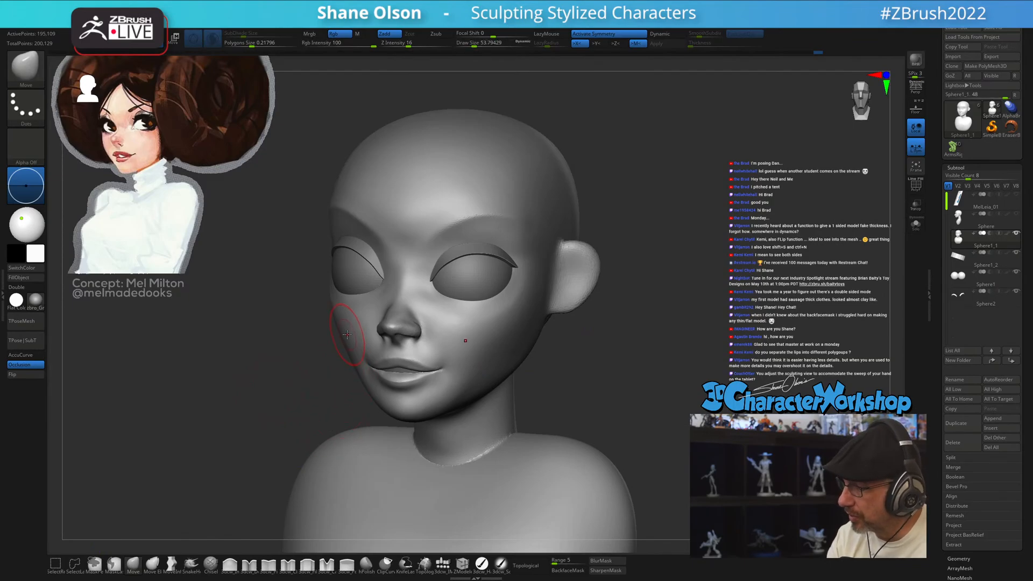
key(s)
drag(337, 324, 344, 324)
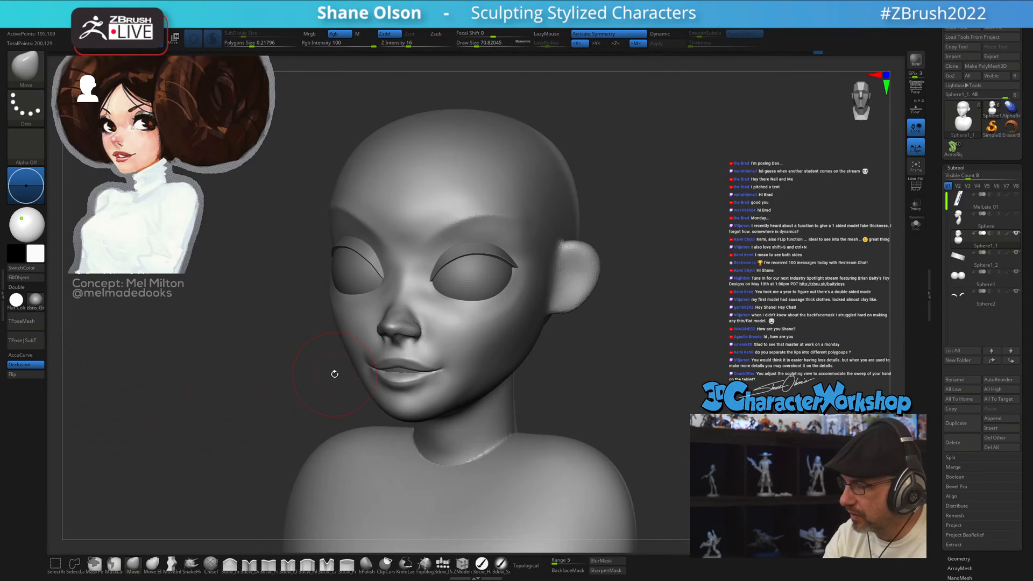
- Refine the chin and jaw with the Move brush at Draw Size 77 and Z Intensity 28, smoothing the area under the chin
key(s)
drag(505, 341, 510, 341)
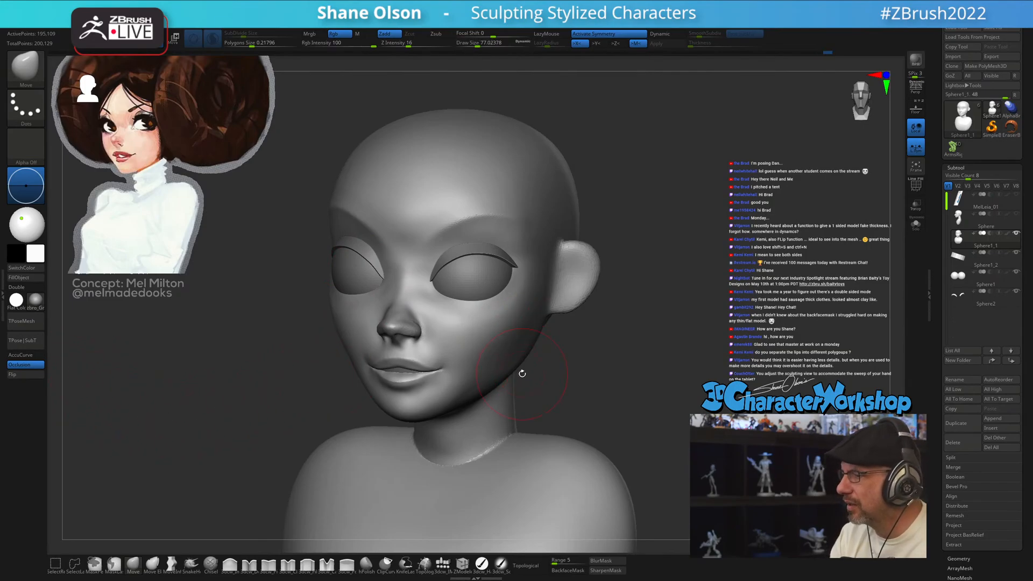
key(u)
drag(447, 284, 454, 284)
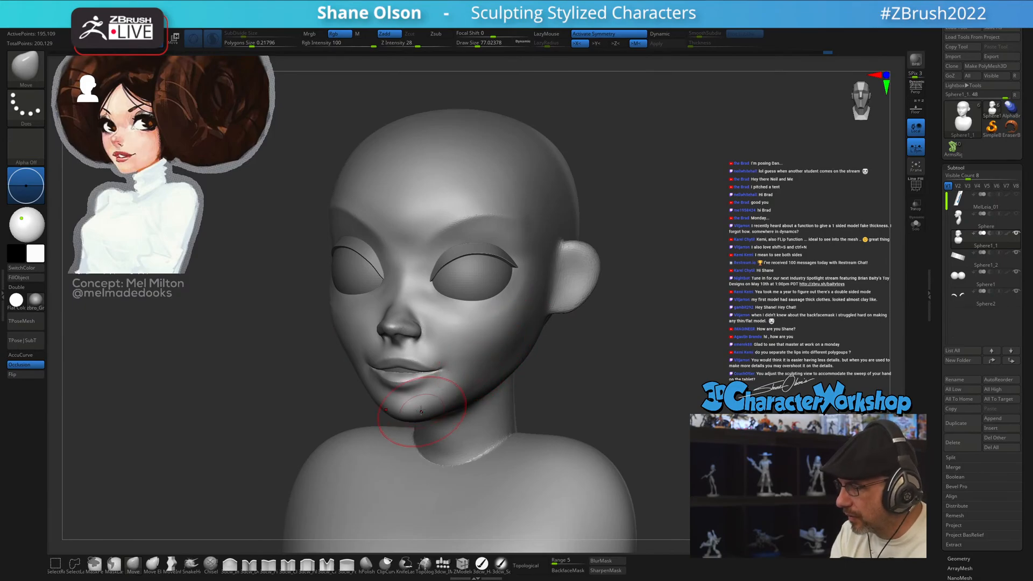
shift+right_drag(433, 395, 437, 427)
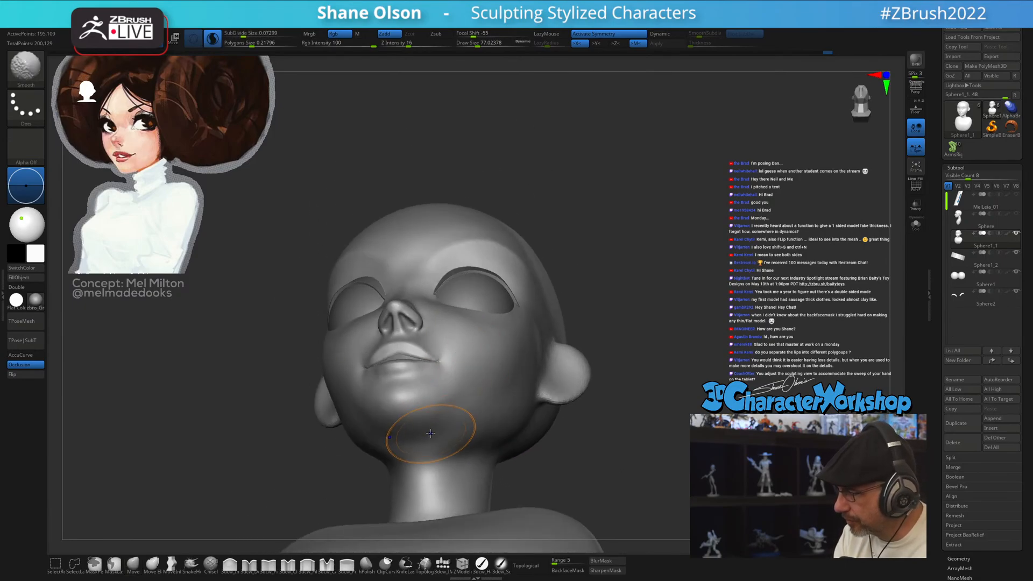
mouse_move(454, 388)
right_down()
mouse_move(472, 420)
mouse_move(463, 325)
mouse_move(510, 314)
right_up()
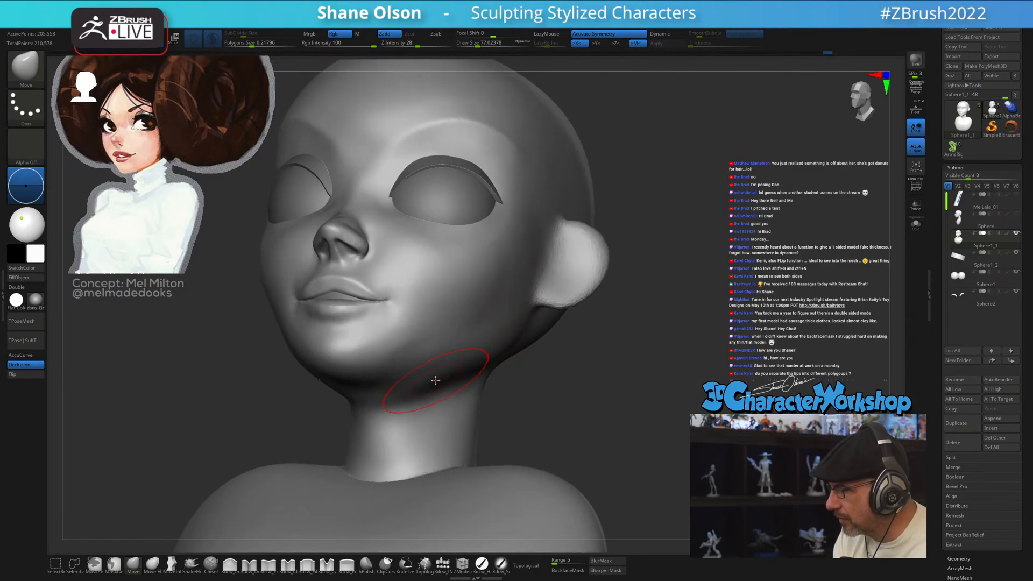
- Shape the jawline and its corner below the ear with the Move brush at a Draw Size of about 74
right_drag(444, 372, 483, 411)
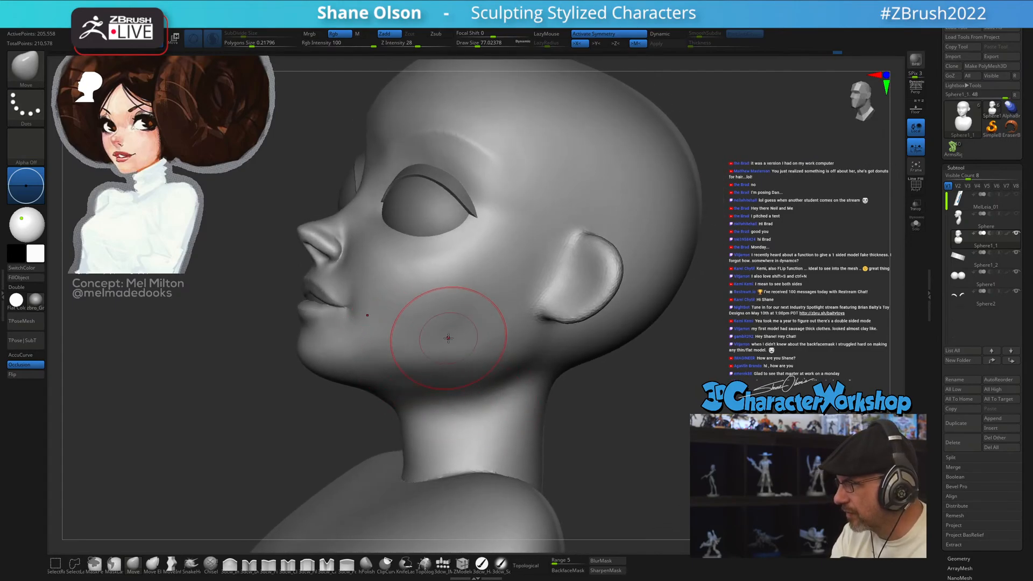
mouse_move(436, 341)
right_down()
mouse_move(476, 352)
mouse_move(438, 335)
mouse_move(450, 324)
right_up()
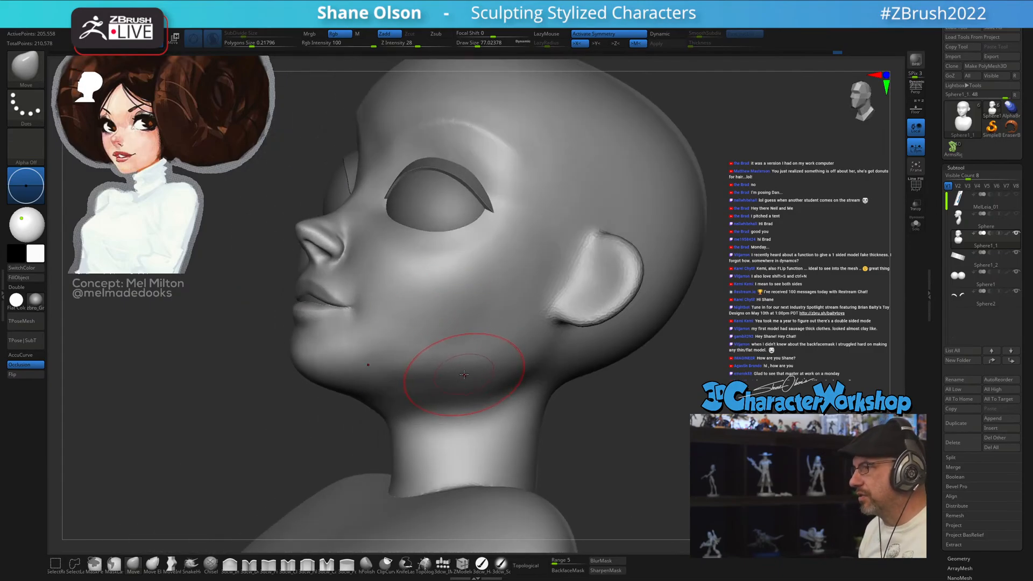
right_drag(464, 374, 568, 353)
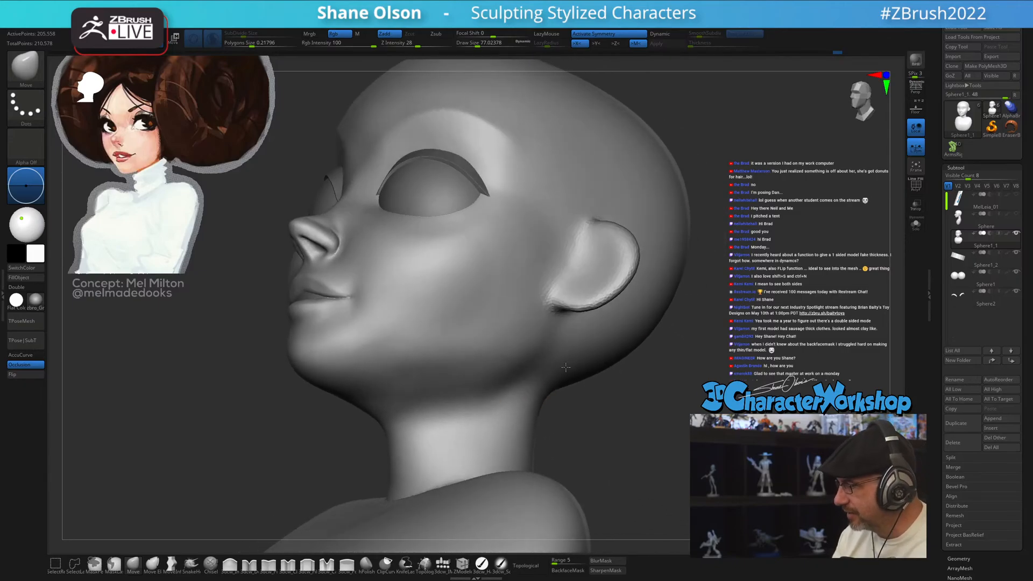
key(s)
drag(570, 351, 569, 340)
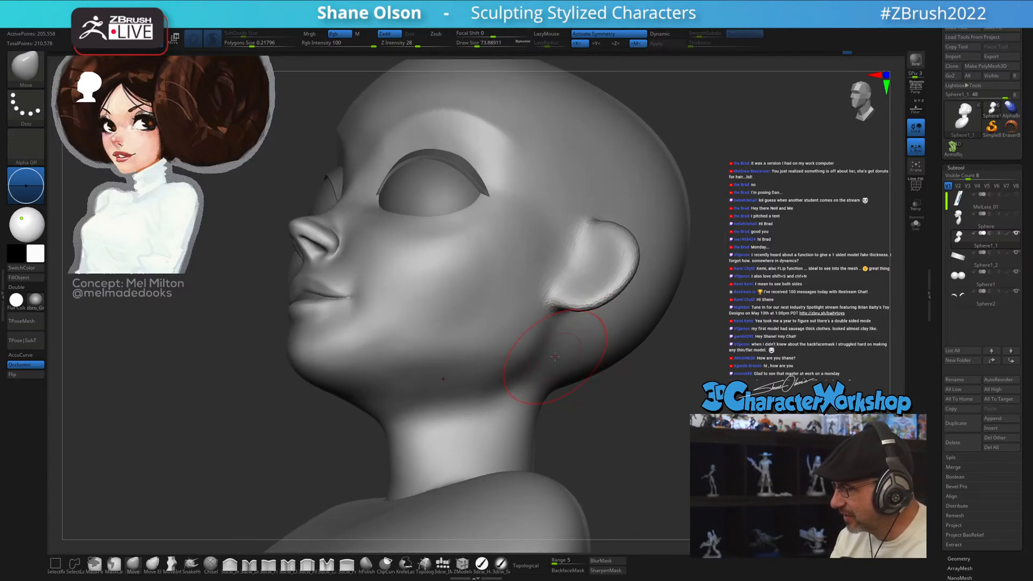
mouse_move(530, 378)
right_down()
mouse_move(571, 364)
mouse_move(562, 366)
mouse_move(572, 337)
right_up()
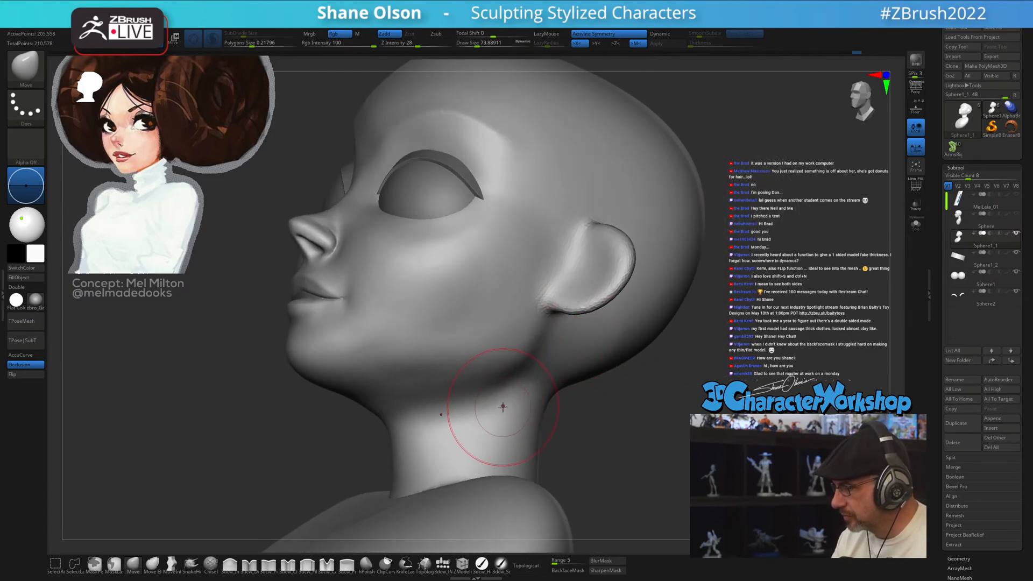
right_drag(503, 407, 477, 441)
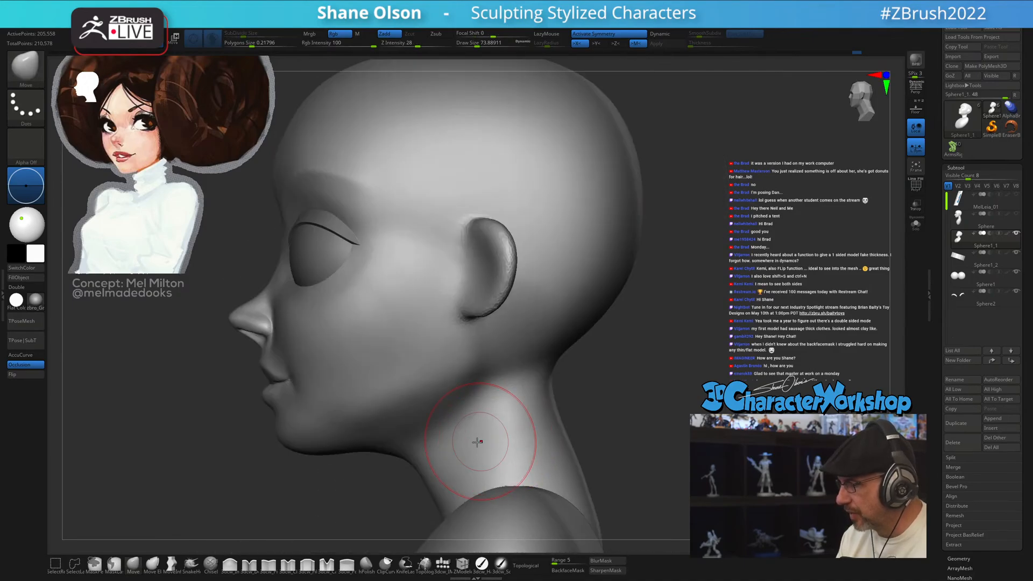
- Adjust the neck and the underside of the jaw in profile with the Move brush at Draw Sizes of about 124 and 71
key(s)
drag(471, 447, 461, 448)
drag(380, 475, 392, 464)
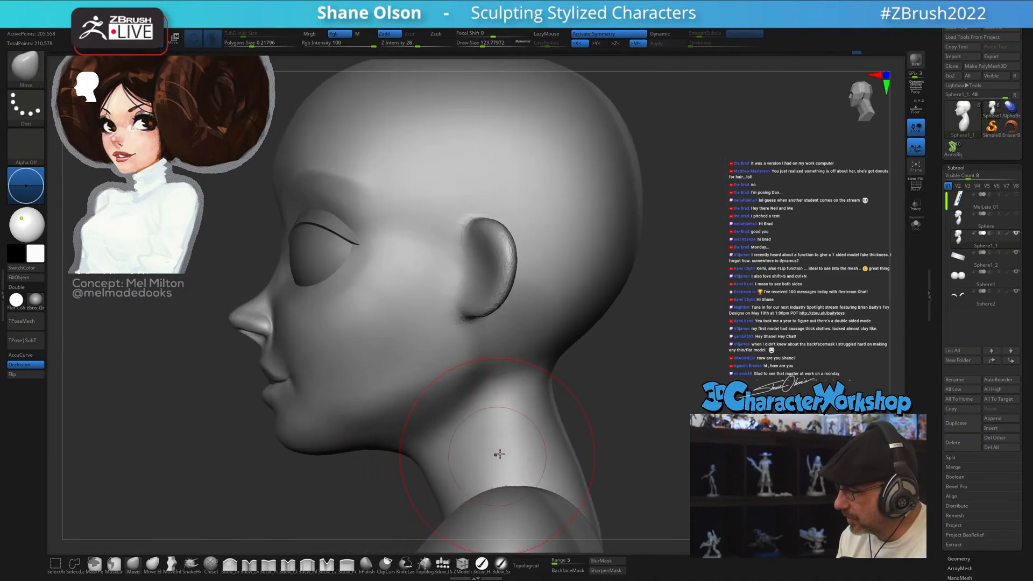
mouse_move(619, 438)
ctrl+right_down()
mouse_move(612, 396)
mouse_move(546, 296)
mouse_move(537, 434)
ctrl+right_up()
alt+right_drag(302, 403, 530, 501)
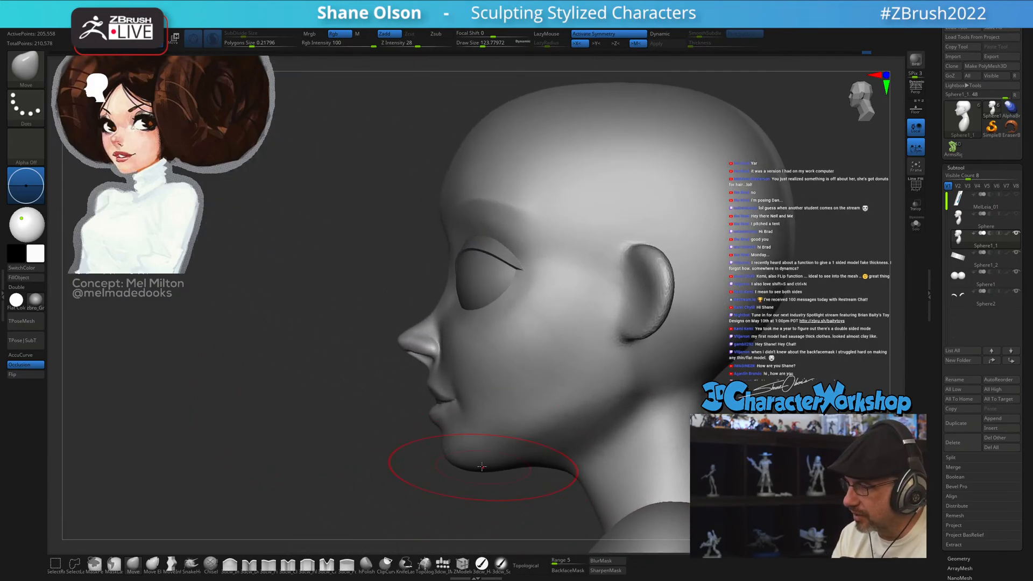
key(s)
drag(389, 444, 388, 443)
ctrl+right_drag(401, 425, 393, 442)
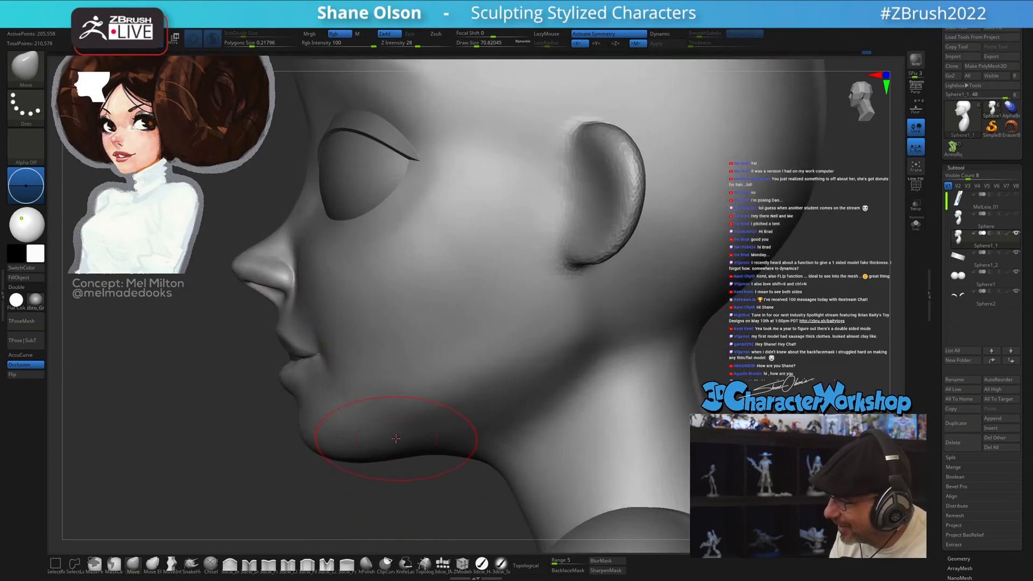
alt+right_drag(289, 464, 395, 502)
- Refine the profile between nose and upper lip with the Move brush, reducing the Draw Size to about 51 and 39
key(s)
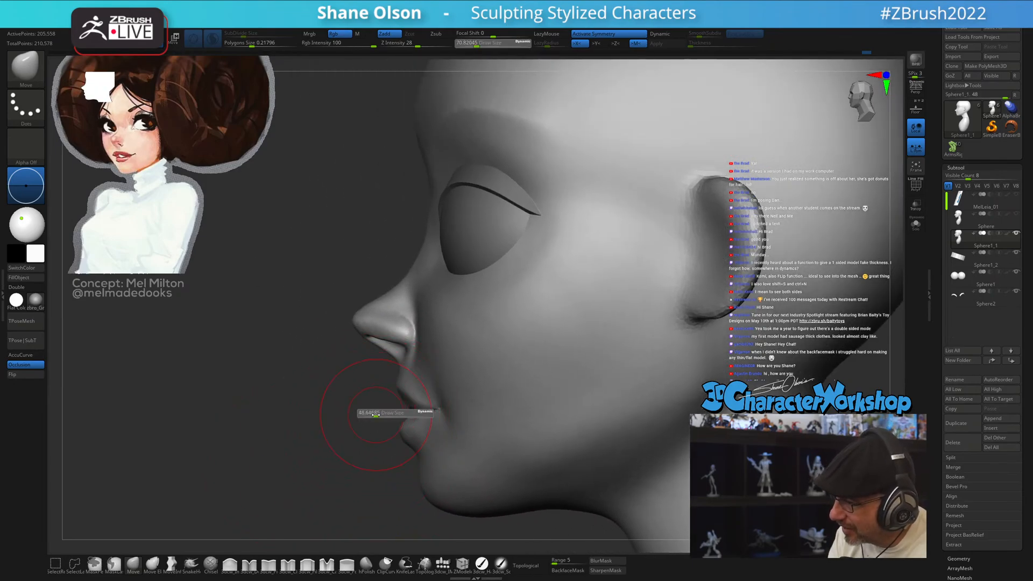
drag(375, 415, 379, 415)
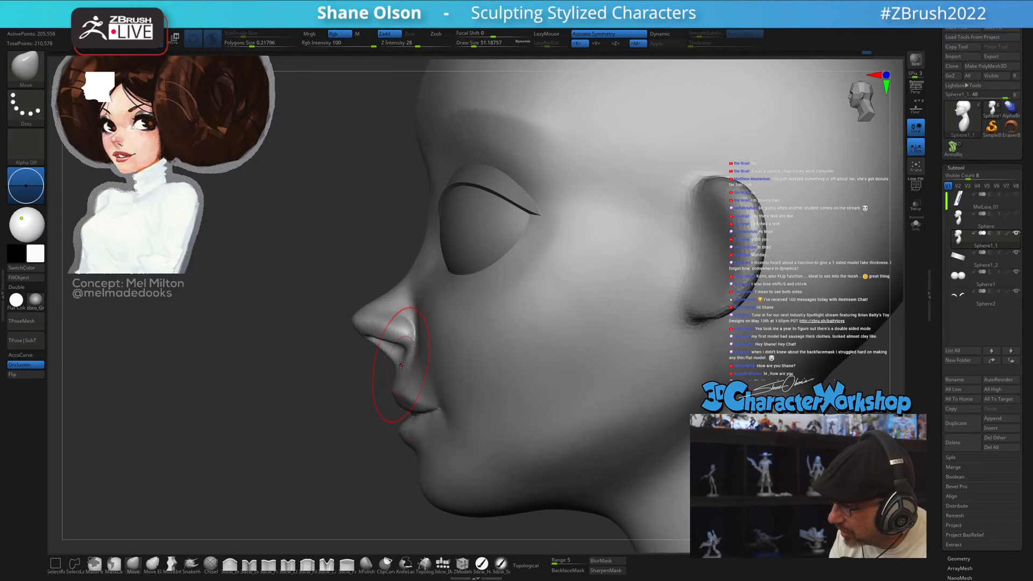
key(s)
drag(400, 366, 394, 365)
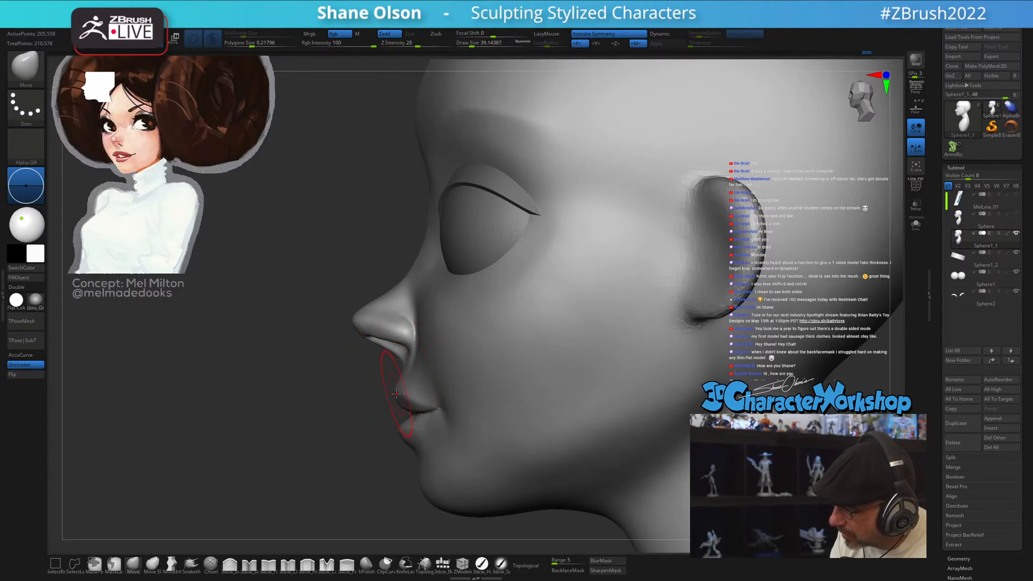
mouse_move(413, 393)
right_down()
mouse_move(452, 374)
mouse_move(383, 393)
right_up()
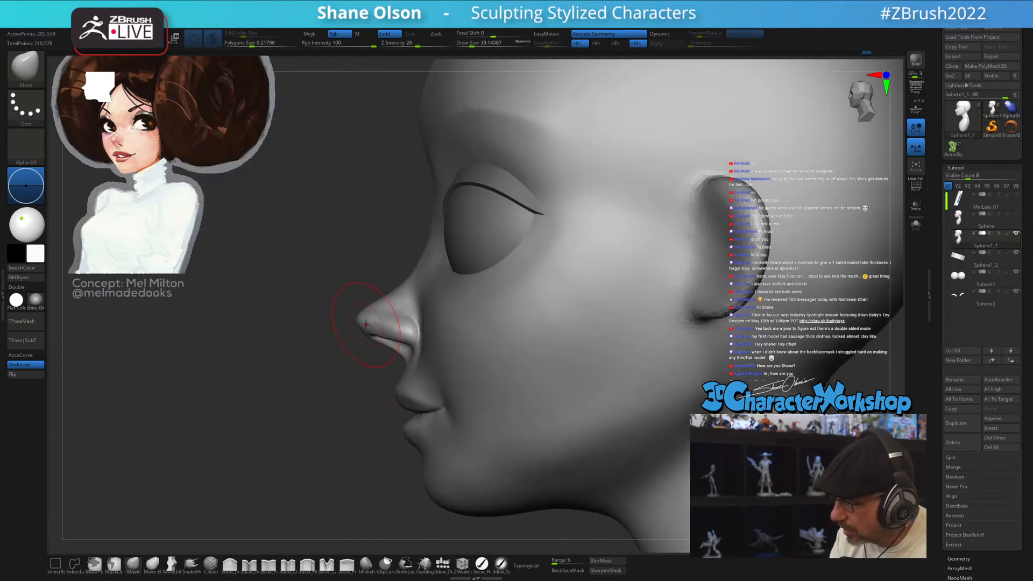
- Adjust the nose tip and the lower face profile with the Move brush at a Draw Size of about 62
key(s)
drag(369, 323, 375, 323)
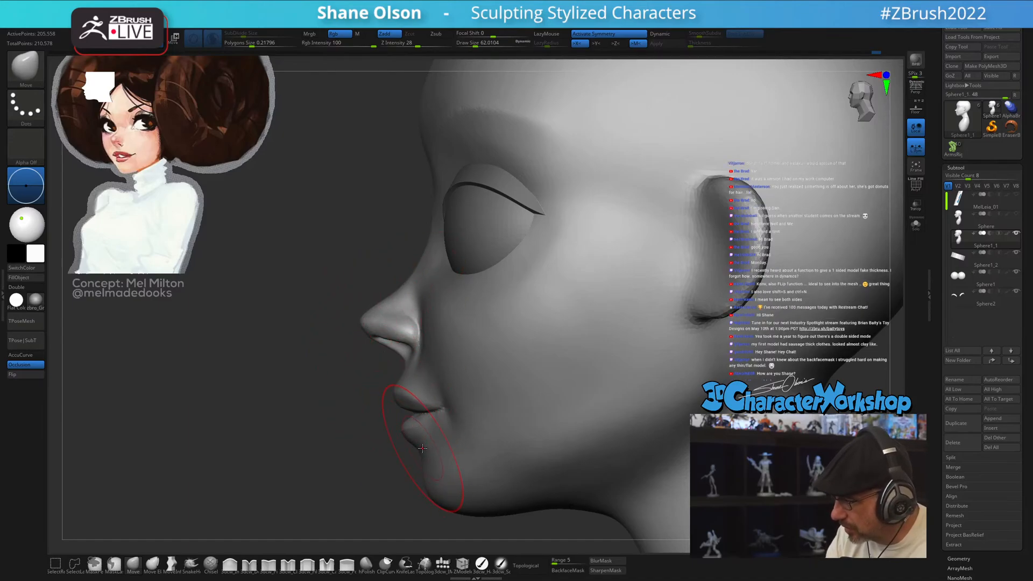
right_drag(495, 483, 420, 370)
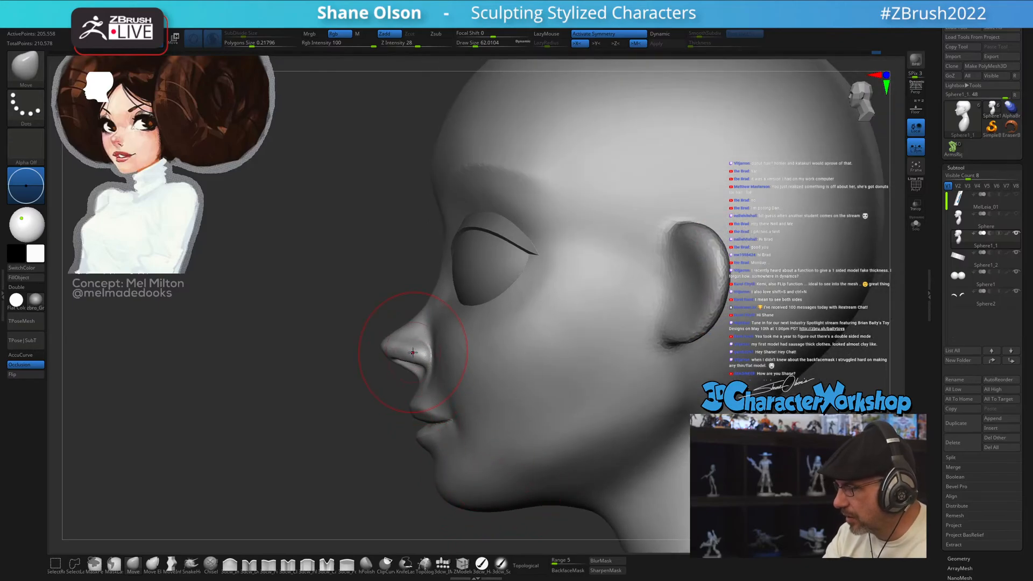
- Shape and smooth the cheek beside the nose and nostril, reducing the brush to a draw size of about 25
key(bracketright)
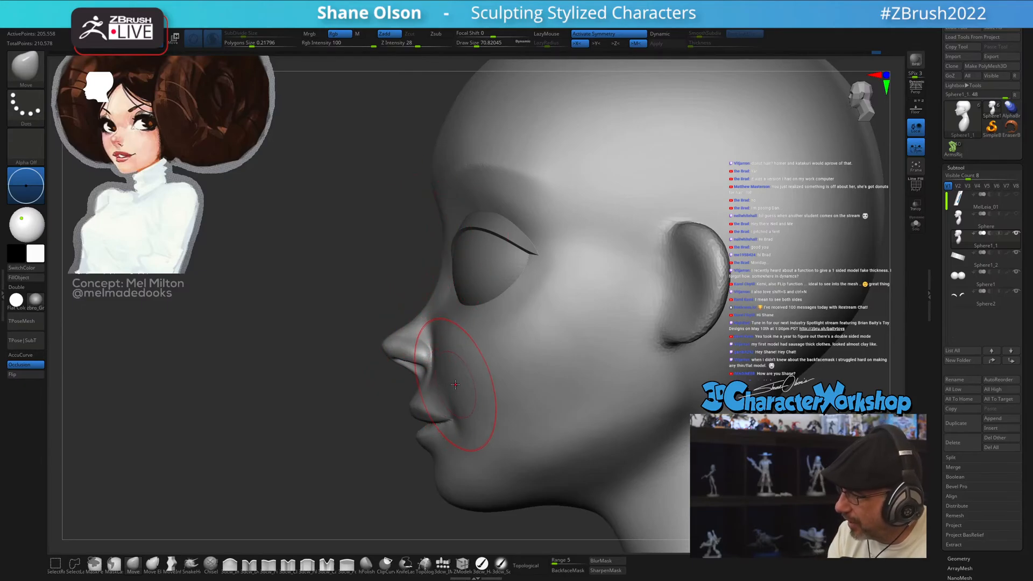
key(bracketleft)
key(bracketleft)
key(bracketleft)
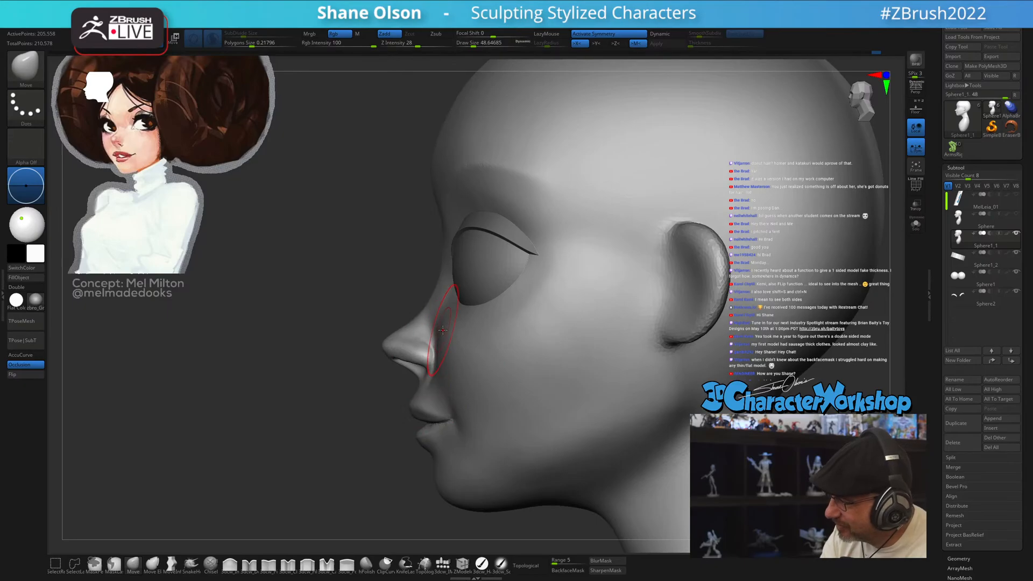
key(bracketleft)
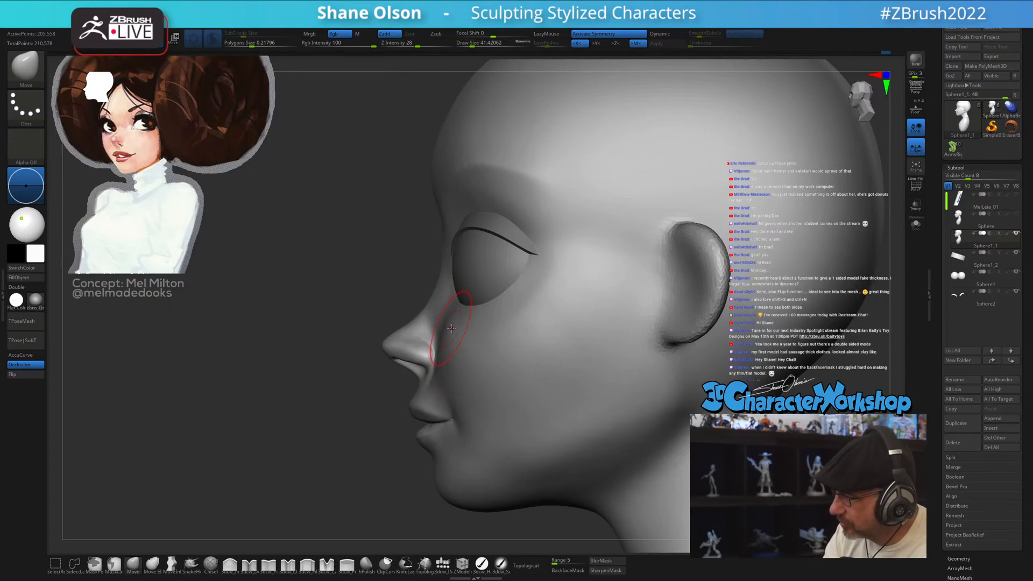
right_drag(470, 355, 522, 356)
key(bracketleft)
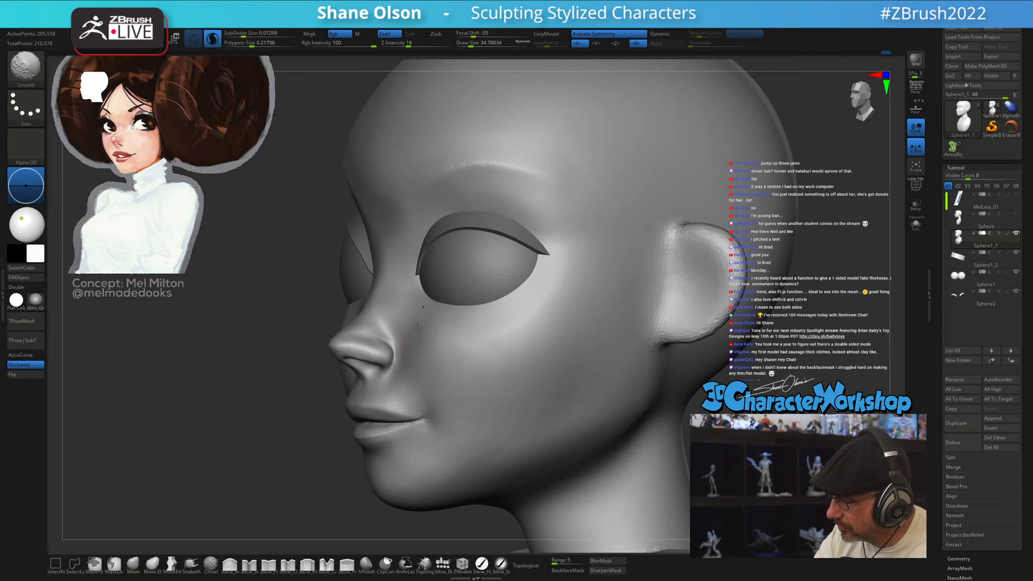
mouse_move(459, 341)
right_down()
mouse_move(467, 371)
mouse_move(459, 344)
mouse_move(429, 362)
mouse_move(441, 346)
right_up()
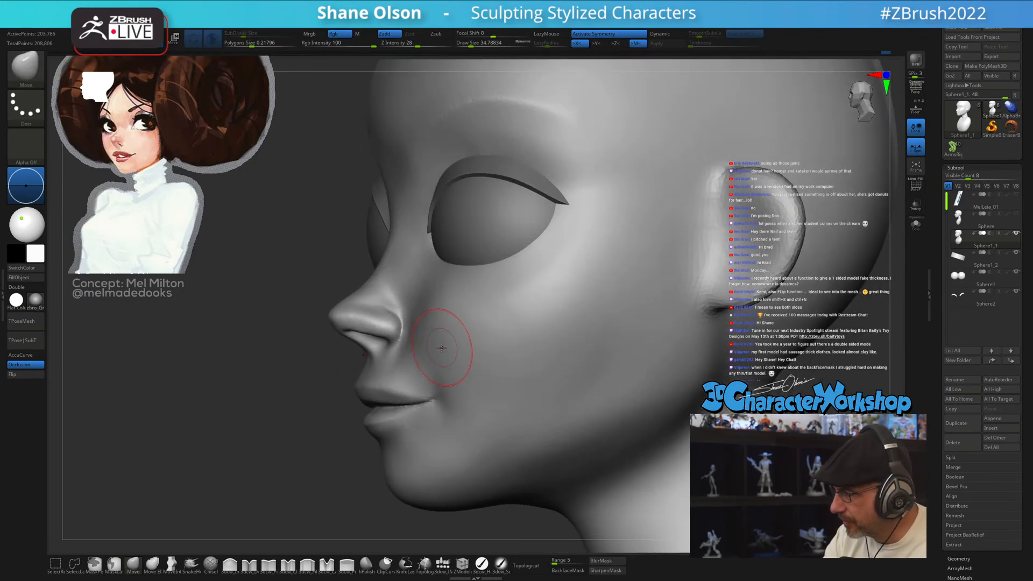
key(bracketleft)
key(bracketleft)
shift+drag(407, 362, 405, 357)
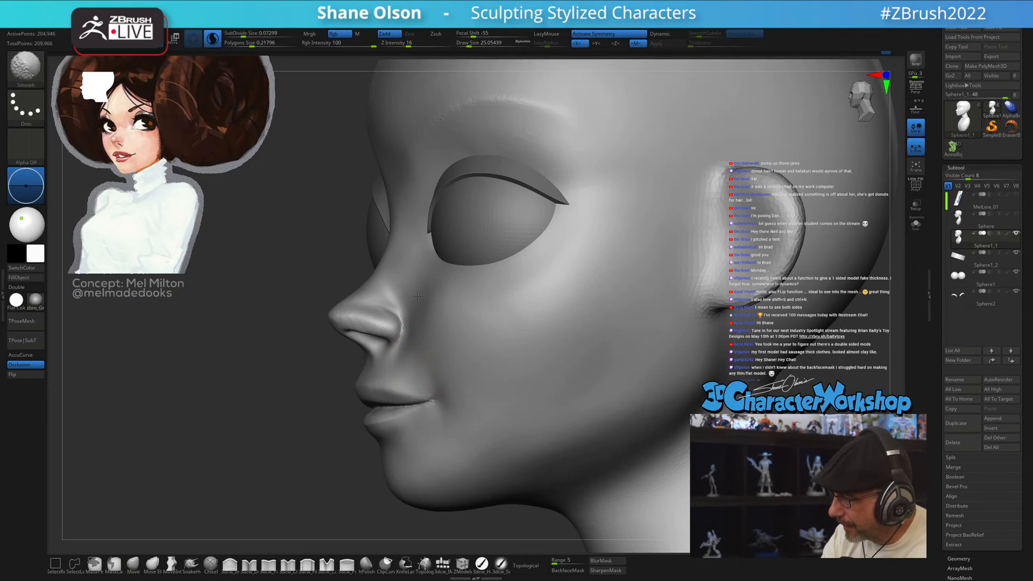
- Refine the nostril wing and the area beneath it with the Move brush at a draw size of about 22
right_drag(423, 340, 390, 345)
key(s)
mouse_move(398, 355)
mouse_down()
mouse_move(385, 335)
mouse_move(404, 341)
mouse_up()
key(s)
right_drag(403, 340, 423, 342)
key(s)
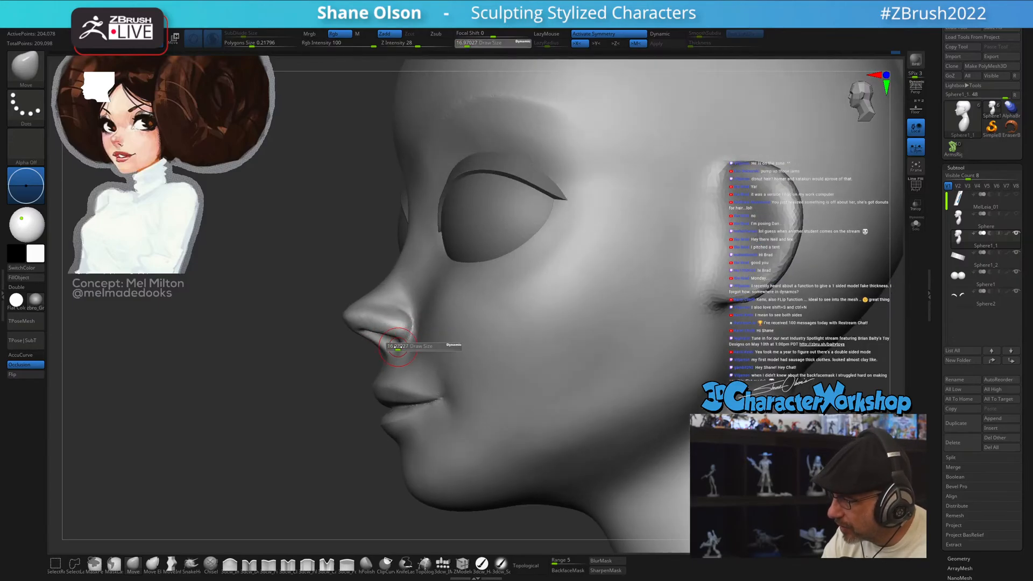
drag(392, 344, 394, 344)
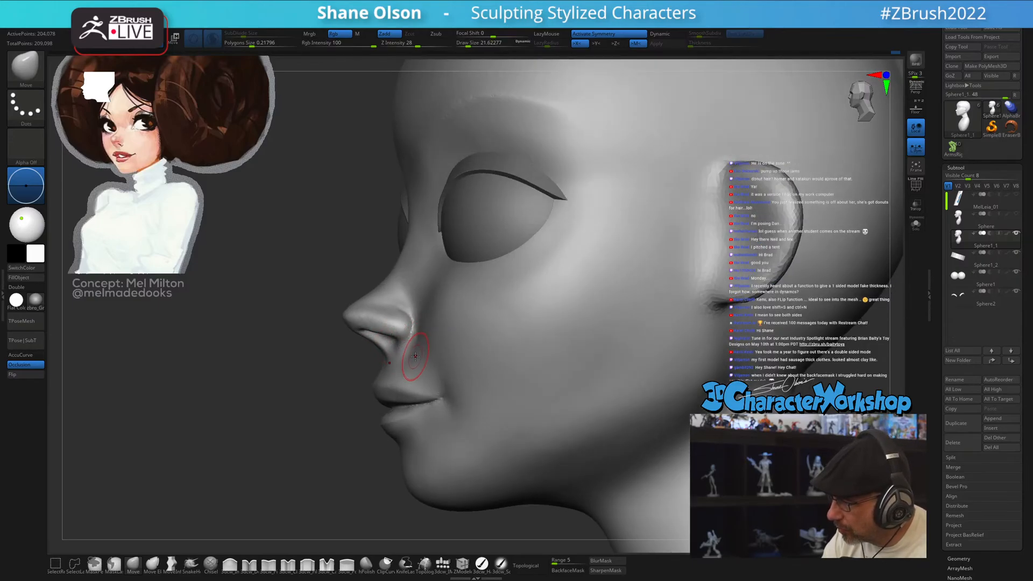
mouse_move(415, 355)
right_down()
mouse_move(414, 335)
mouse_move(452, 366)
mouse_move(422, 337)
right_up()
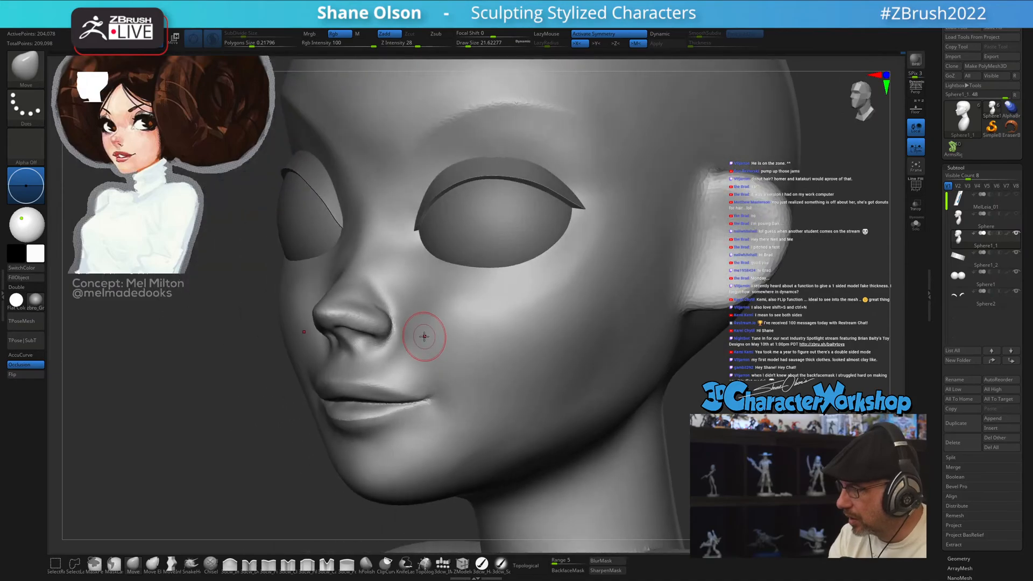
- Smooth the cheek between the inner eye corner and the nose, and nudge the area beside the mouth corner
key(shift)
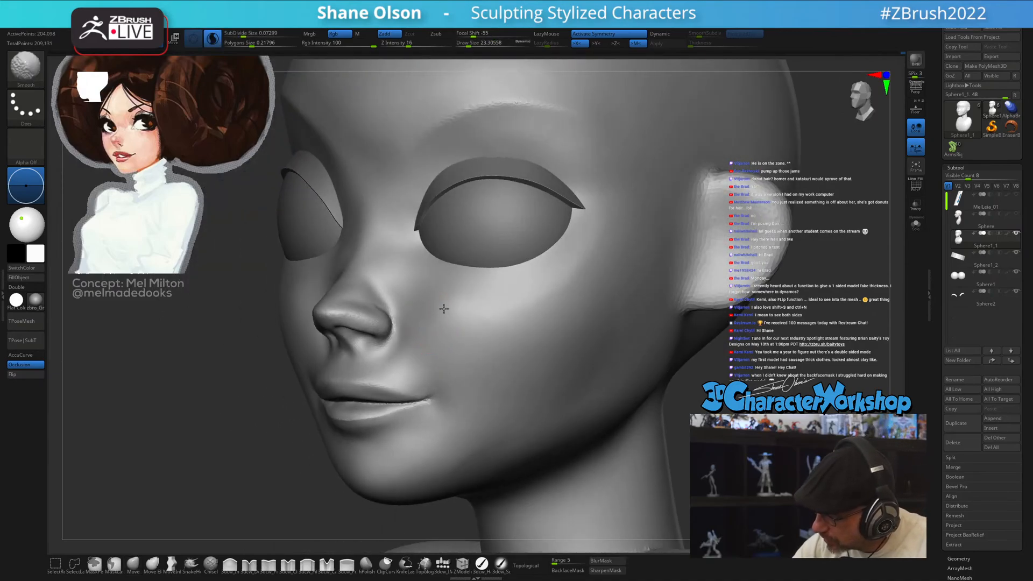
right_drag(465, 356, 396, 247)
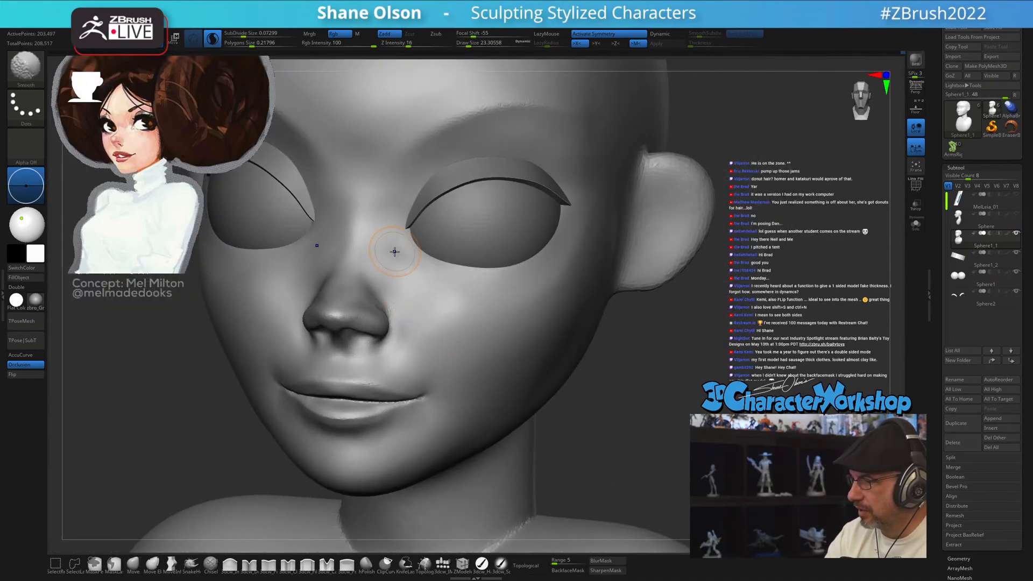
shift+drag(397, 247, 428, 291)
mouse_move(459, 332)
right_down()
mouse_move(414, 317)
mouse_move(475, 308)
right_up()
drag(448, 405, 451, 398)
- Enlarge the Move brush to a draw size of about 59 for working on the face in profile
mouse_move(469, 394)
right_down()
mouse_move(440, 349)
mouse_move(460, 459)
right_up()
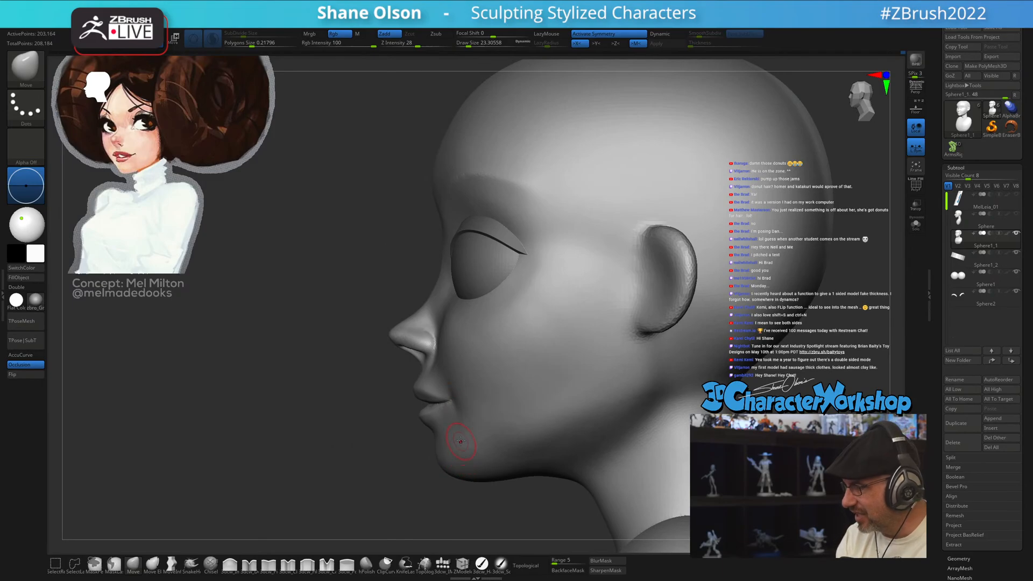
key(s)
drag(432, 427, 436, 427)
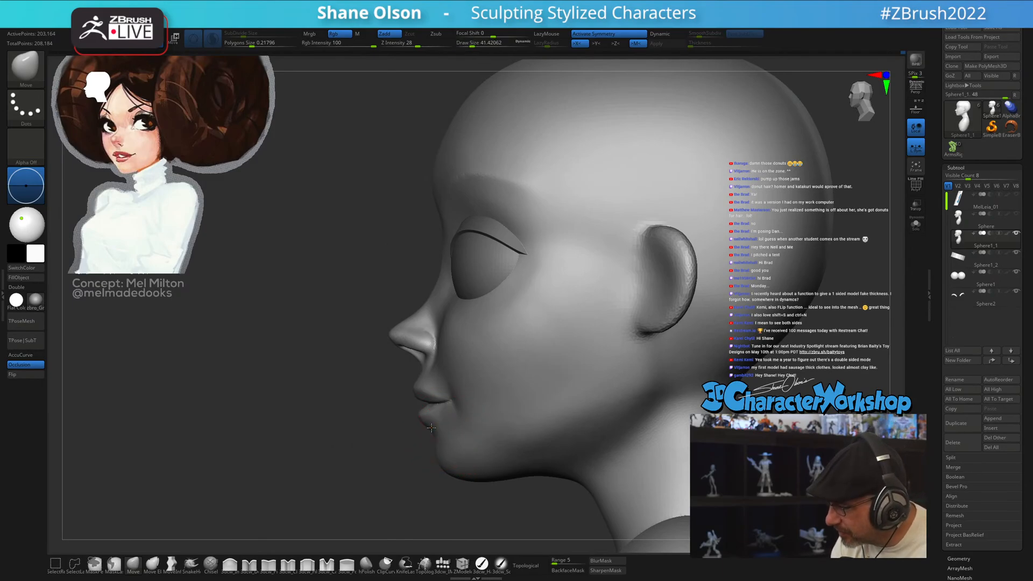
key(s)
drag(416, 325, 420, 325)
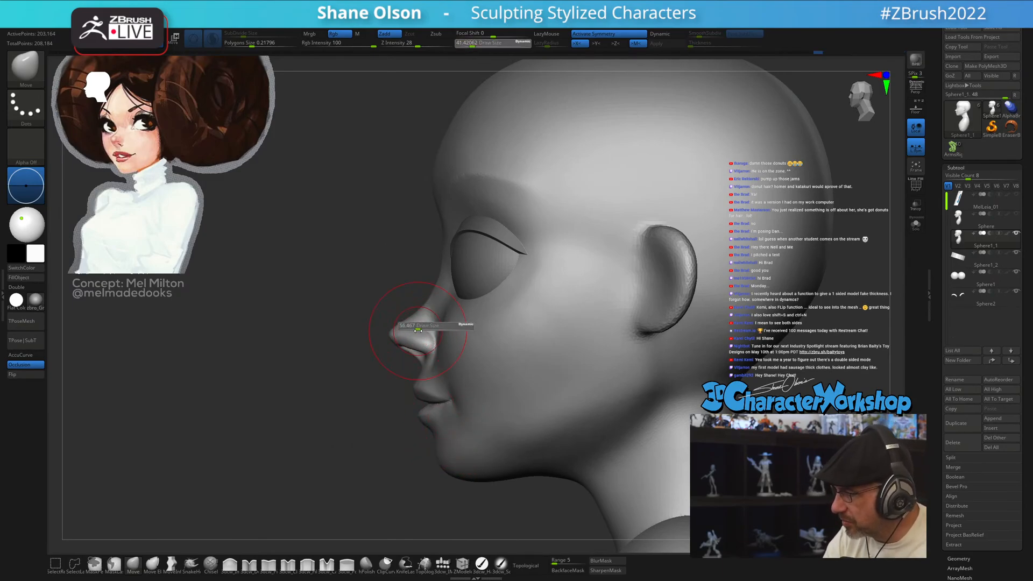
ctrl+right_drag(419, 324, 413, 339)
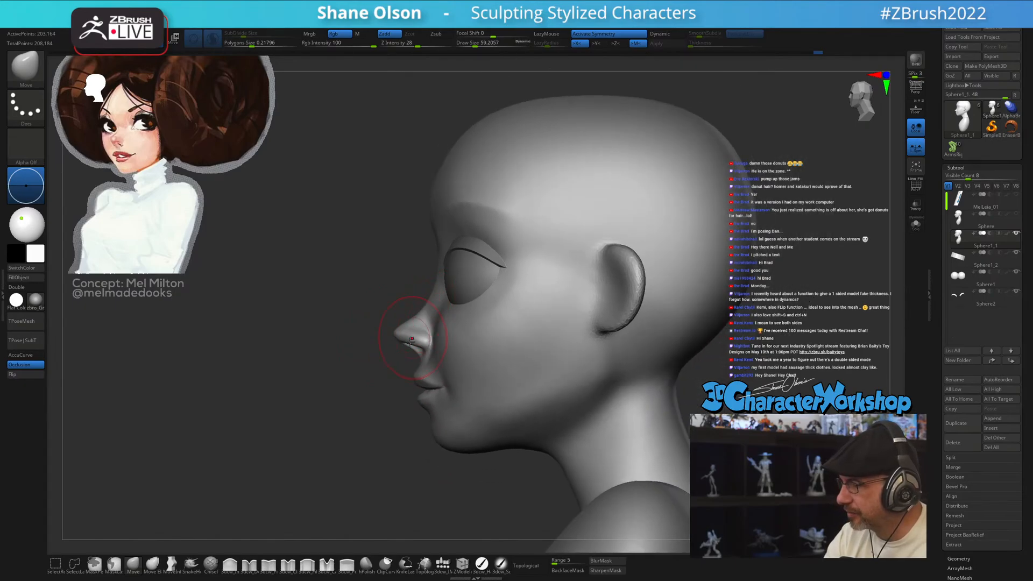
alt+drag(234, 420, 226, 438)
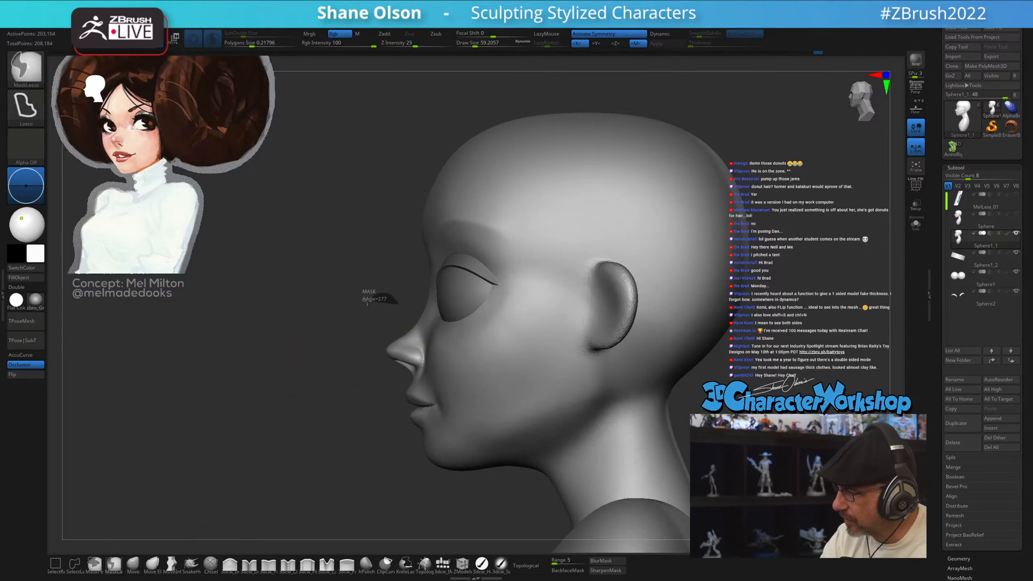
- Lasso-mask the nose, blur the mask, and invert it so only the nose is editable
mouse_move(398, 299)
ctrl+mouse_down()
mouse_move(376, 485)
mouse_move(473, 474)
mouse_move(428, 419)
ctrl+mouse_up()
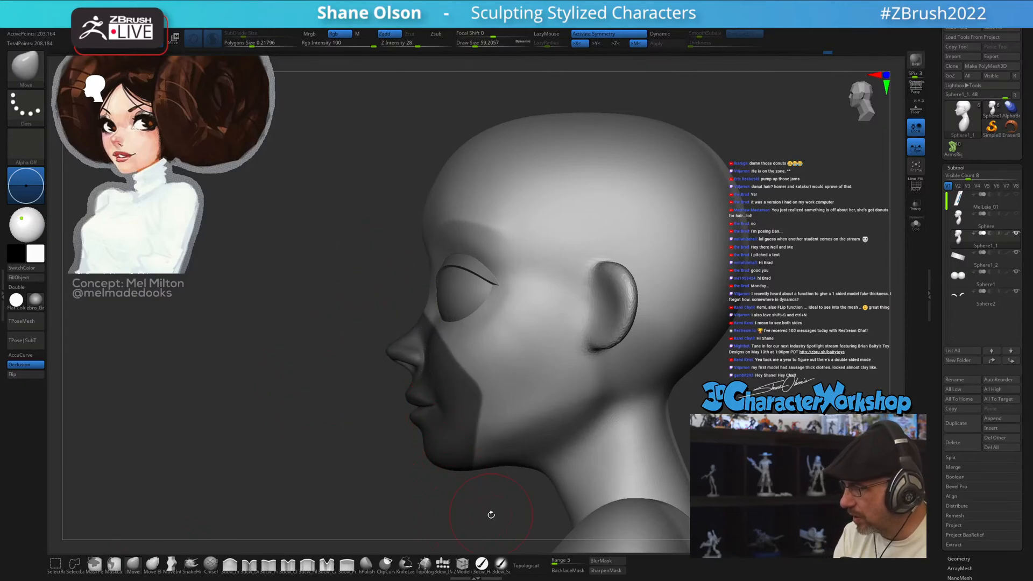
click(615, 563)
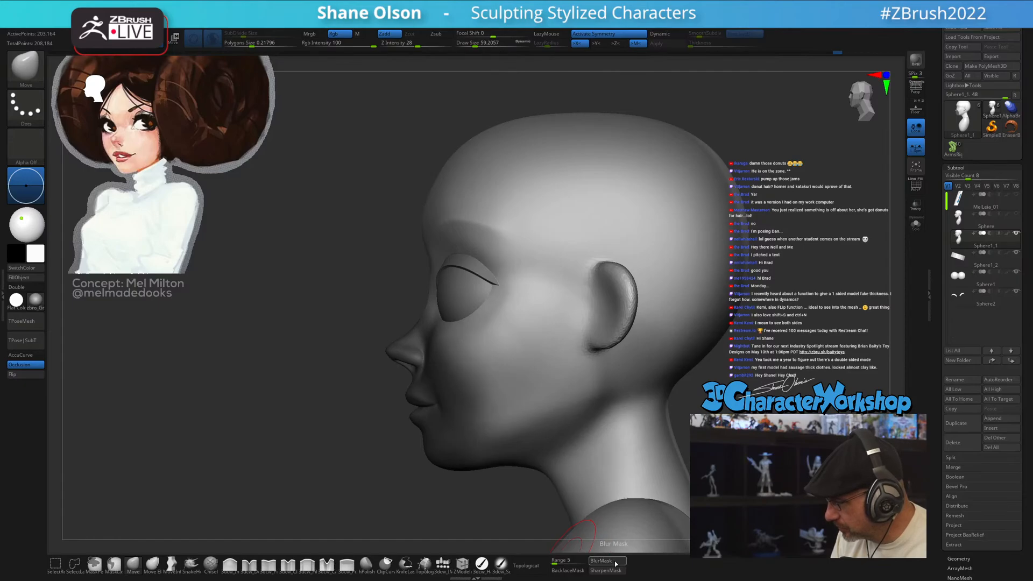
key(w)
key(ctrl+i)
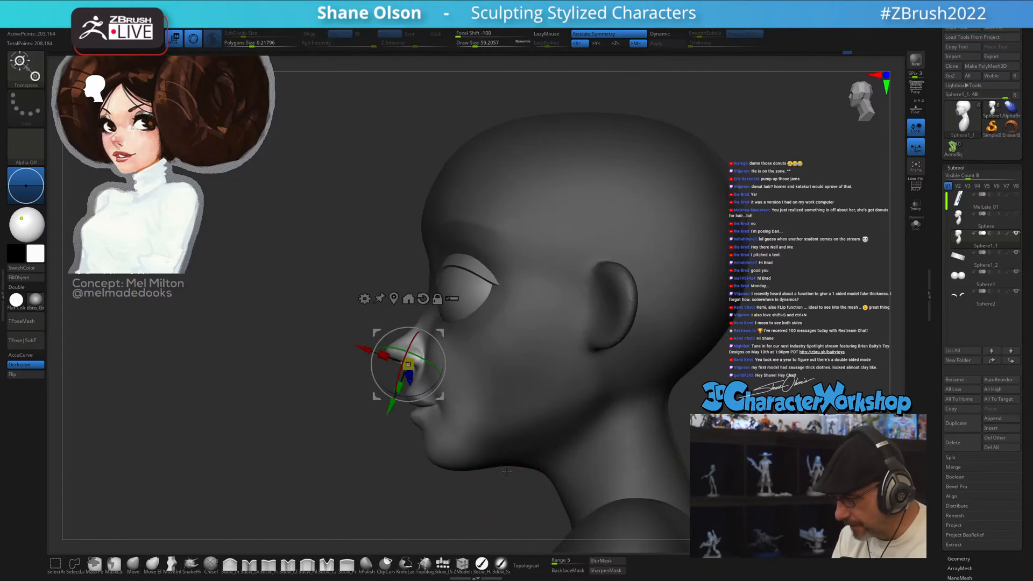
- Reset the gizmo's orientation, adjust the unmasked nose slightly in profile, and clear the mask
click(423, 299)
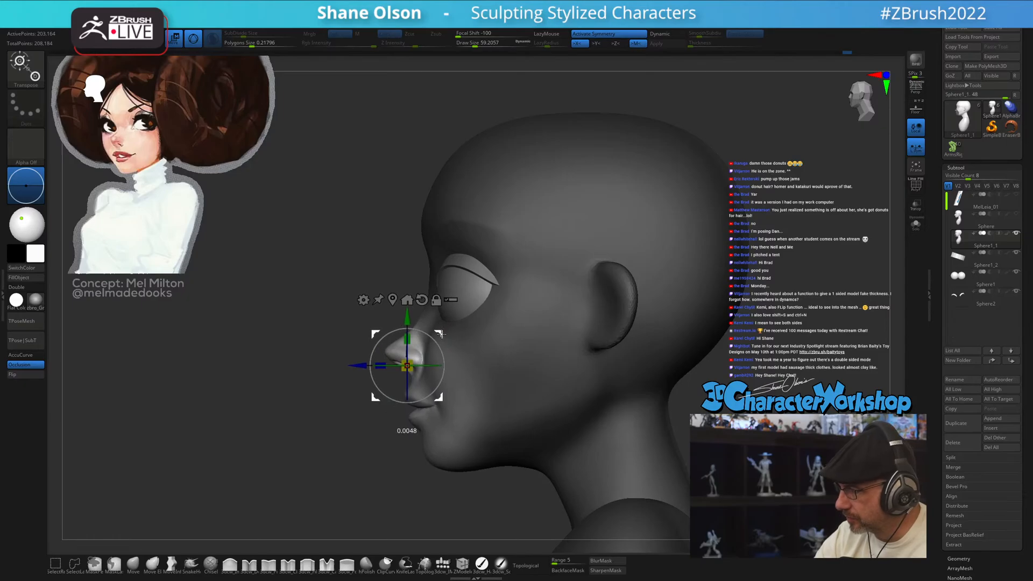
drag(439, 334, 437, 335)
drag(334, 431, 482, 393)
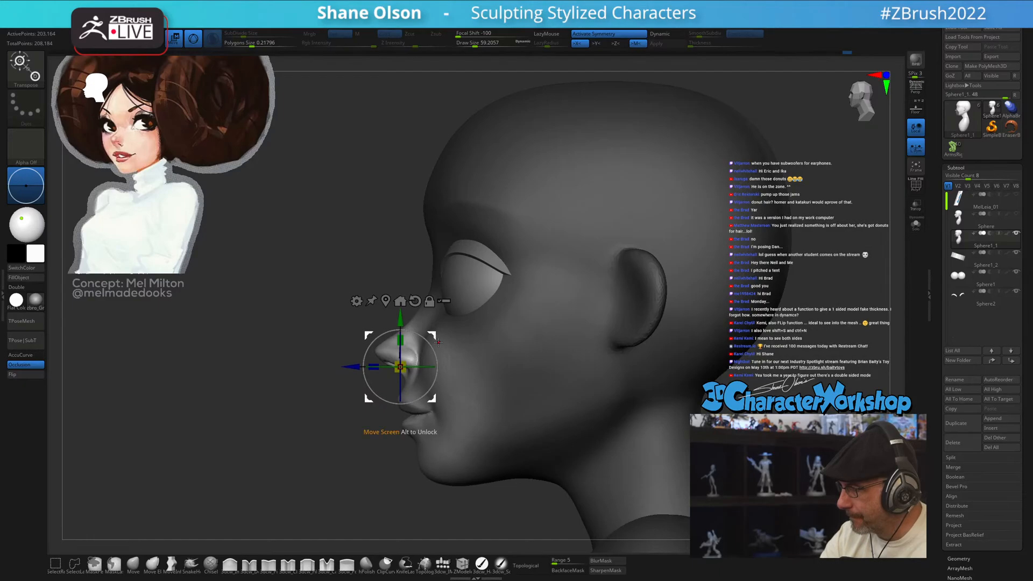
key(ctrl)
ctrl+drag(442, 506, 449, 511)
key(q)
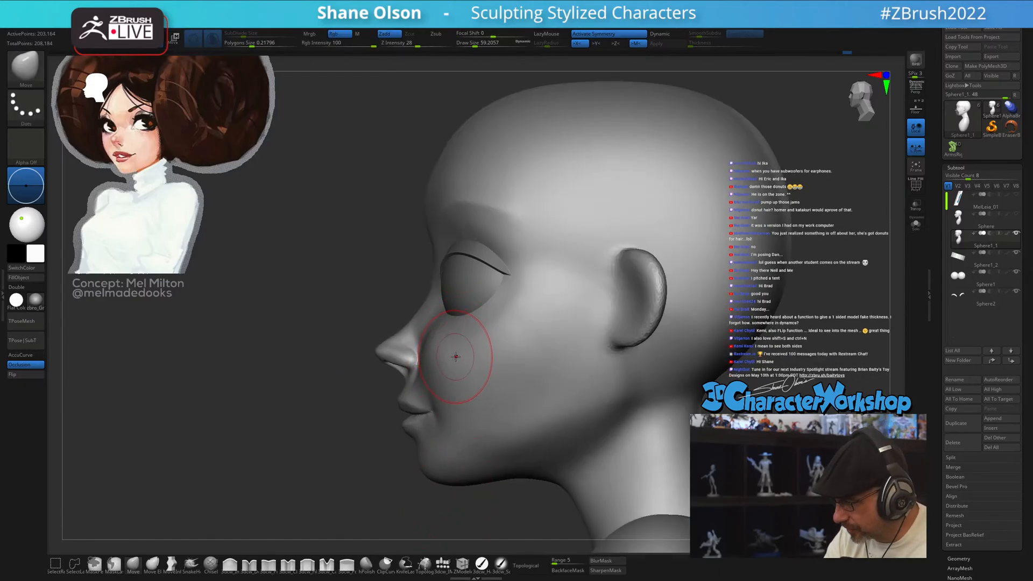
- Smooth the cheek beside the nose and show the mesh wireframe
key(shift)
shift+drag(455, 370, 460, 362)
key(shift+f)
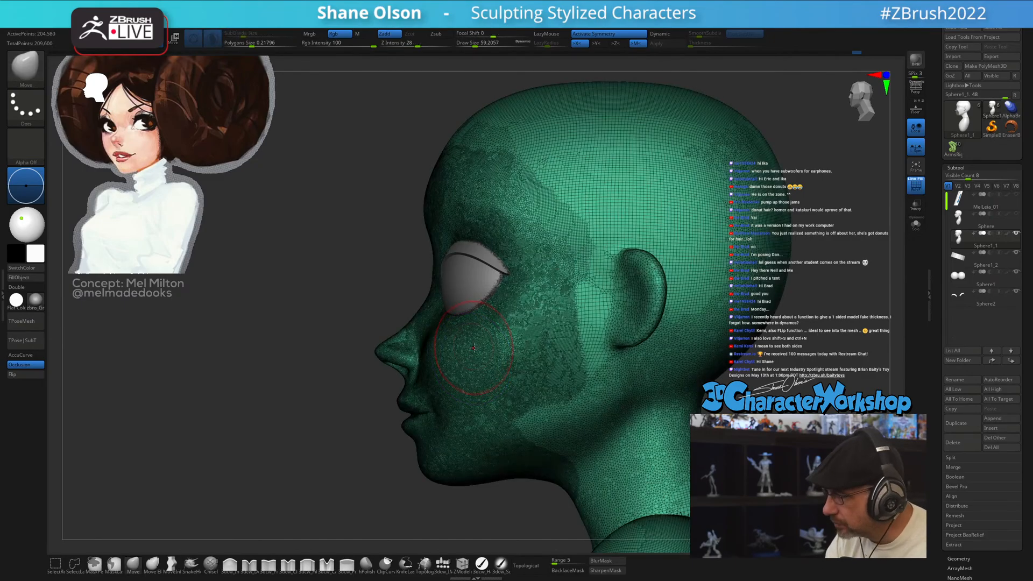
- Smooth the side of the nose with a smaller brush and hide the wireframe
mouse_move(473, 355)
right_down()
mouse_move(524, 360)
mouse_move(450, 379)
right_up()
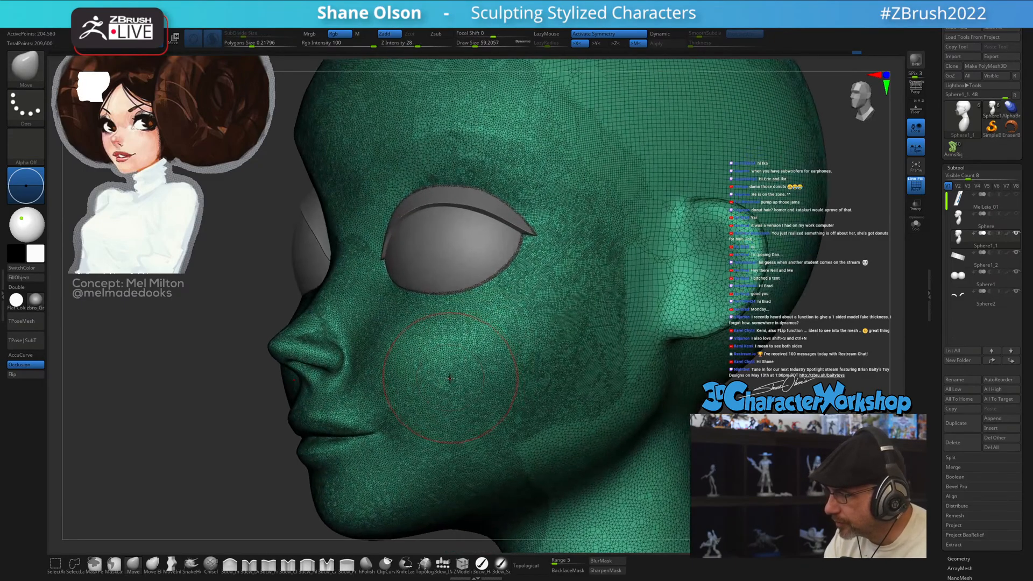
key(s)
drag(449, 379, 443, 379)
right_drag(444, 379, 476, 394)
key(s)
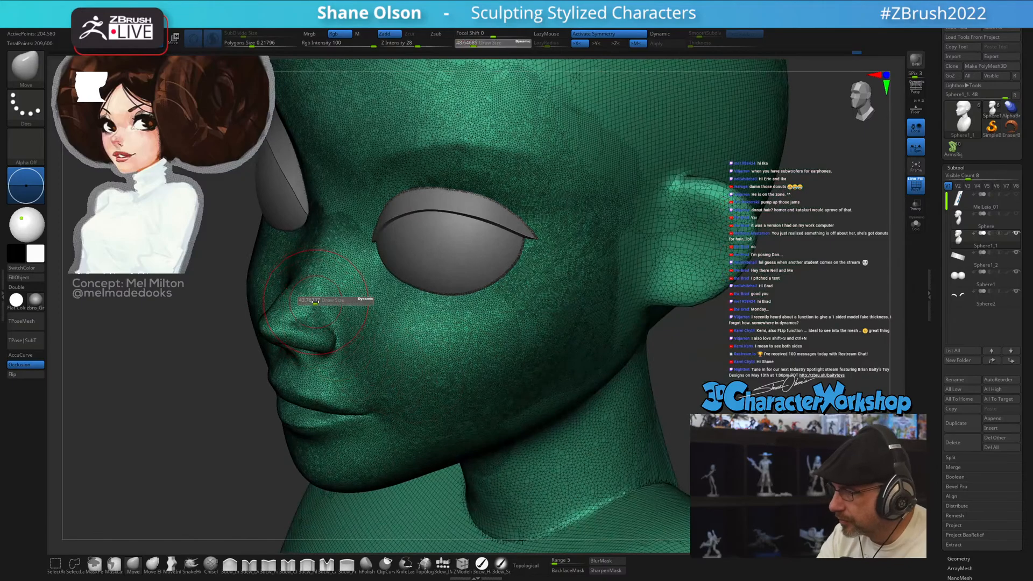
drag(318, 303, 315, 303)
shift+drag(302, 313, 308, 290)
right_drag(327, 274, 500, 402)
key(shift+f)
- Smooth the cheek, and shape the lower cheek with the Move brush at a draw size of about 62
mouse_move(427, 422)
right_down()
mouse_move(516, 417)
mouse_move(487, 405)
mouse_move(466, 370)
right_up()
key(shift)
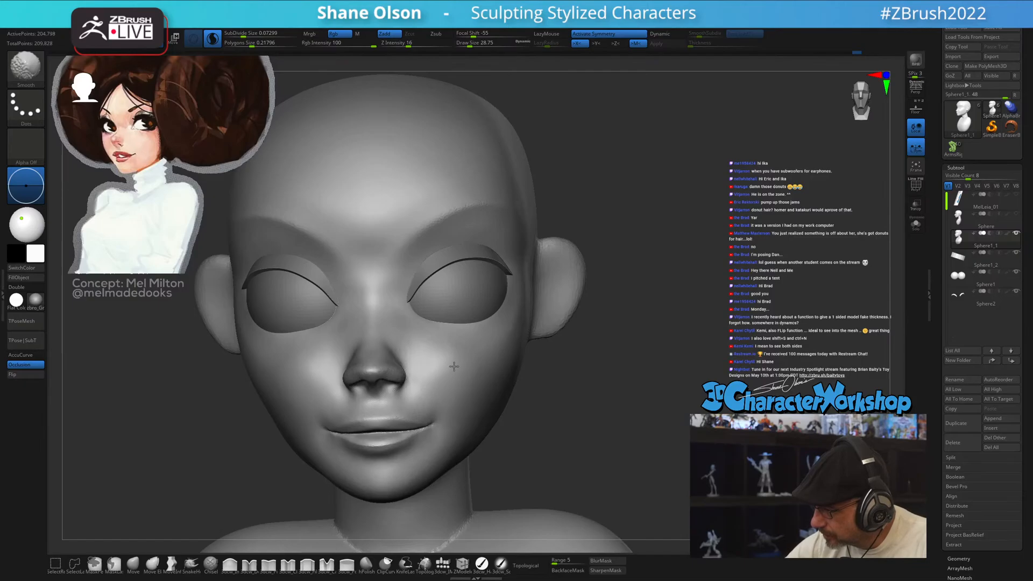
mouse_move(480, 383)
right_down()
mouse_move(463, 393)
mouse_move(496, 404)
right_up()
key(s)
drag(487, 401, 500, 401)
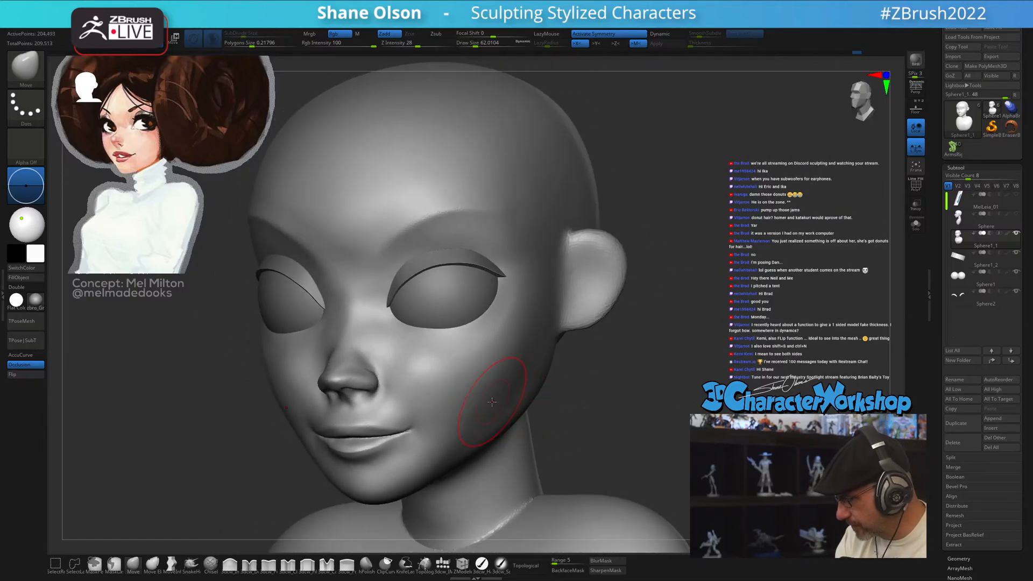
key(s)
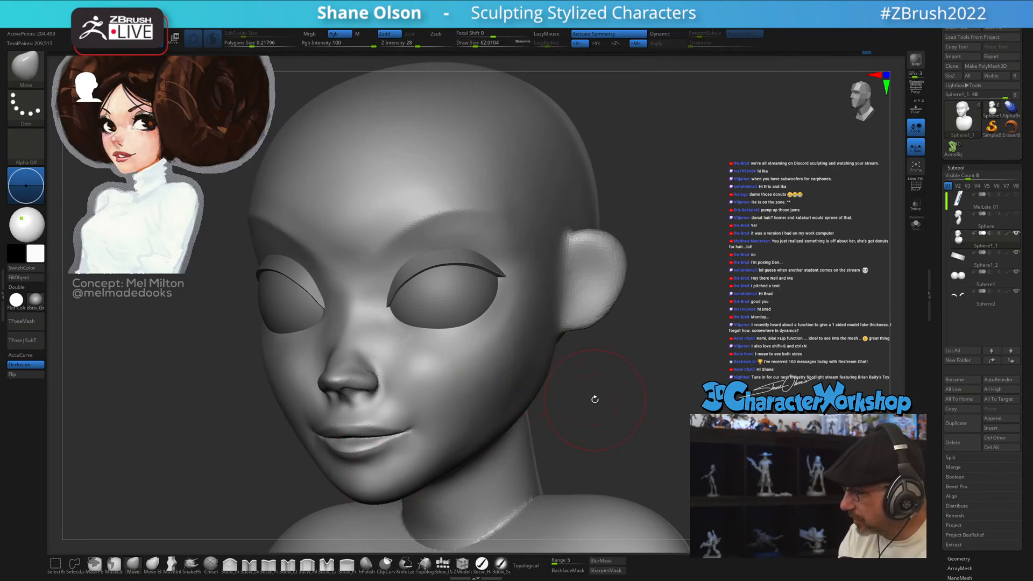
- Adjust the cheek contour below the eye and beside the nose with the Move brush at a draw size of about 54
right_drag(595, 399, 520, 446)
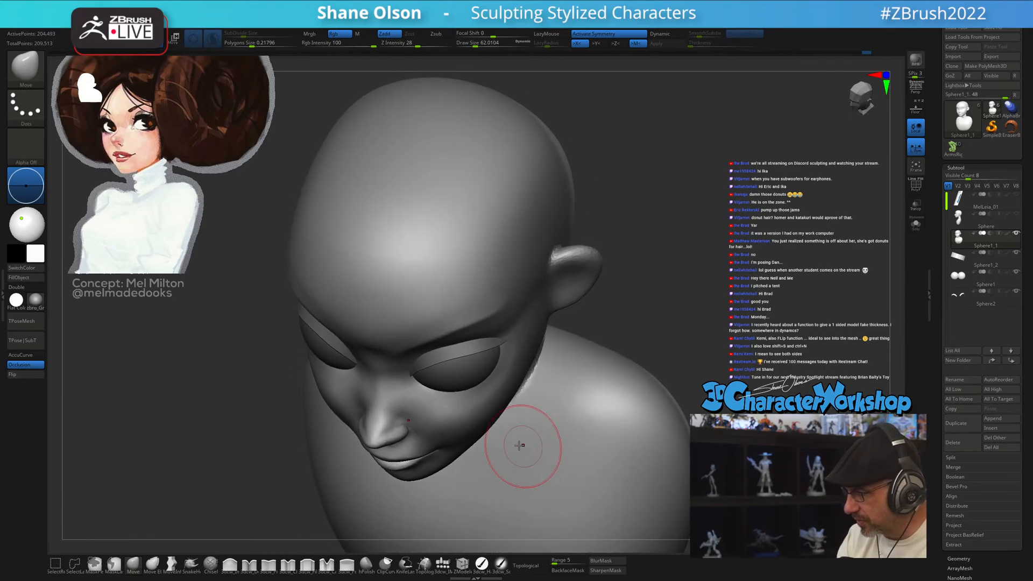
key(bracketleft)
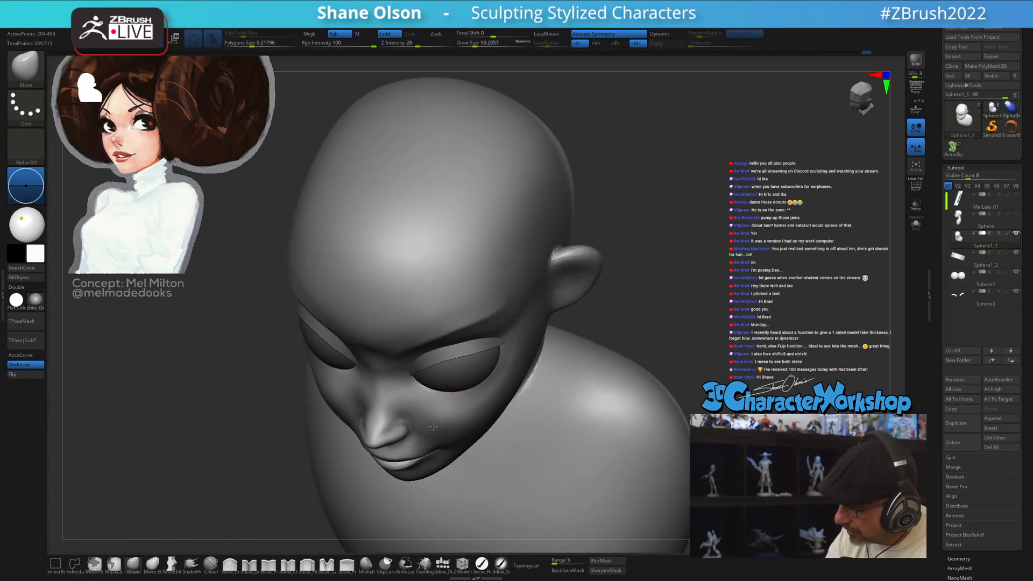
mouse_move(446, 424)
right_down()
mouse_move(629, 376)
mouse_move(405, 305)
mouse_move(415, 329)
mouse_move(408, 357)
right_up()
key(s)
drag(407, 364, 401, 358)
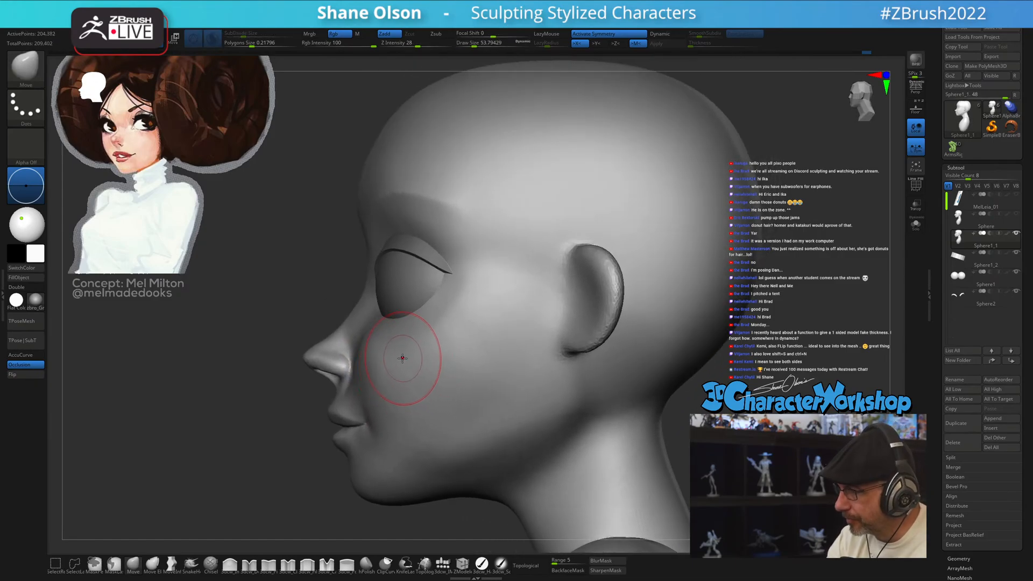
right_drag(401, 358, 397, 358)
drag(355, 358, 350, 376)
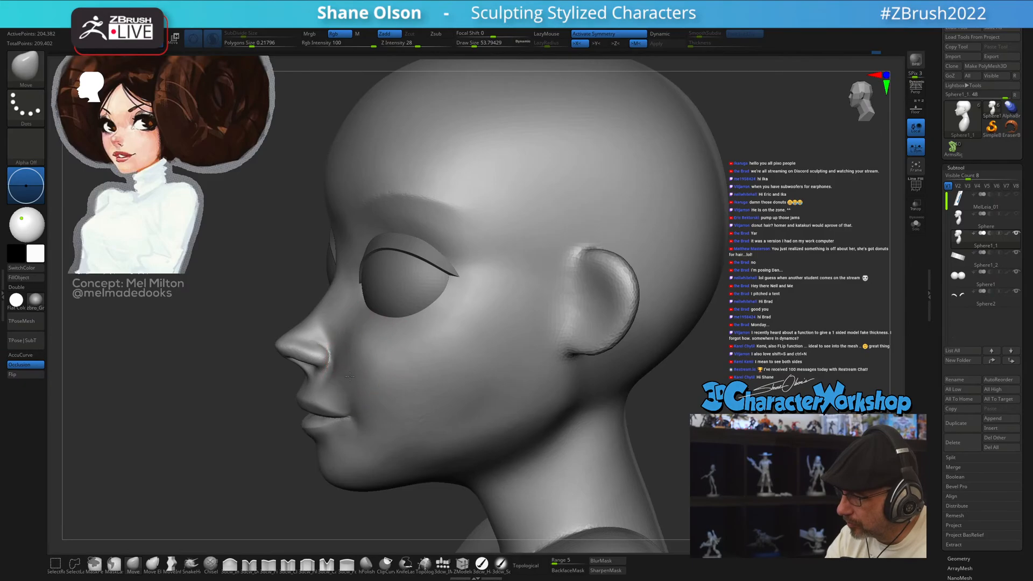
- Shape the mouth corner and the adjoining cheek with the Move brush, reducing the draw size from about 22 to 16
mouse_move(373, 367)
alt+right_down()
mouse_move(392, 438)
mouse_move(331, 452)
alt+right_up()
key(s)
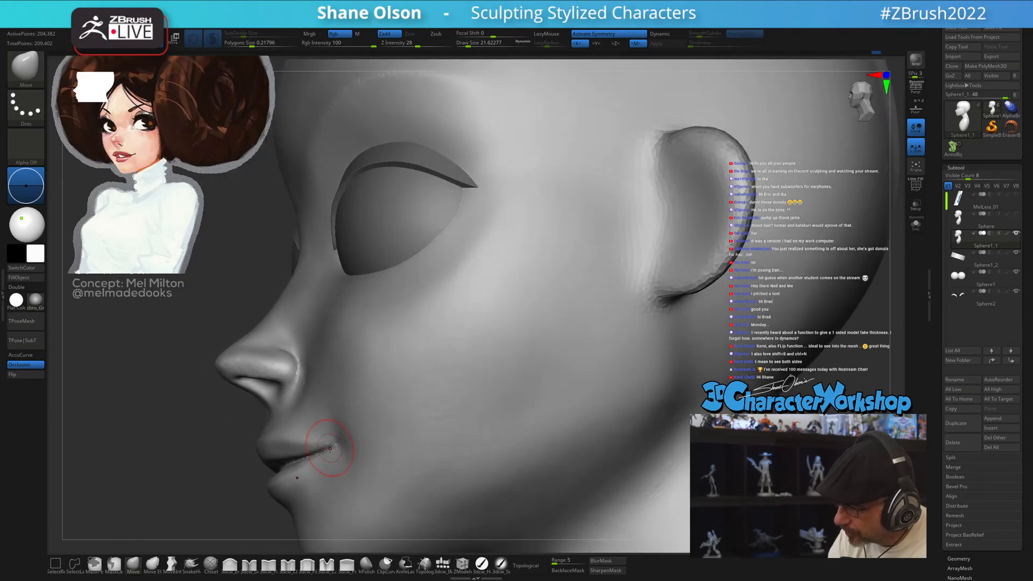
mouse_move(351, 419)
right_down()
mouse_move(355, 390)
mouse_move(353, 400)
right_up()
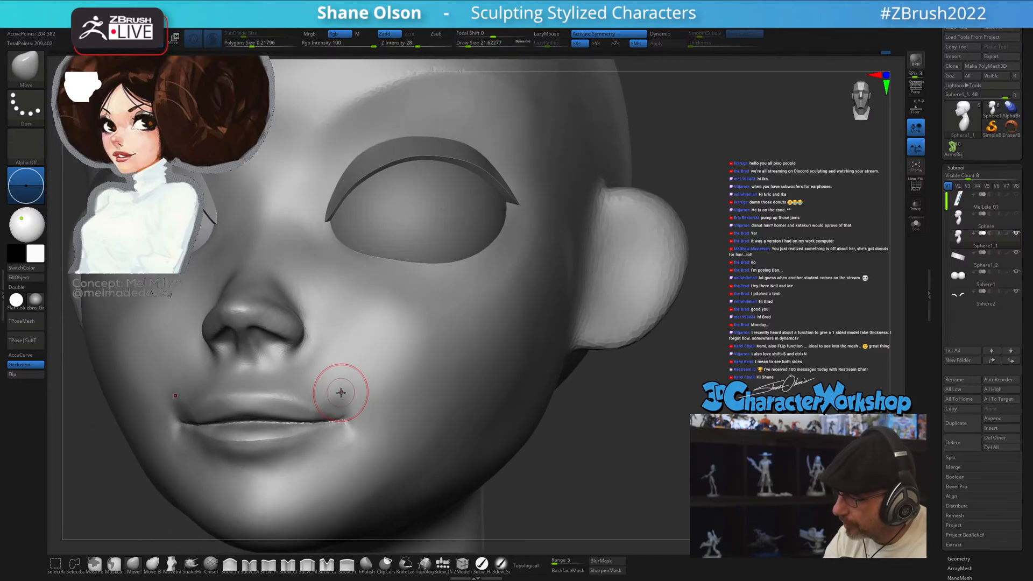
right_drag(360, 393, 344, 398)
key([)
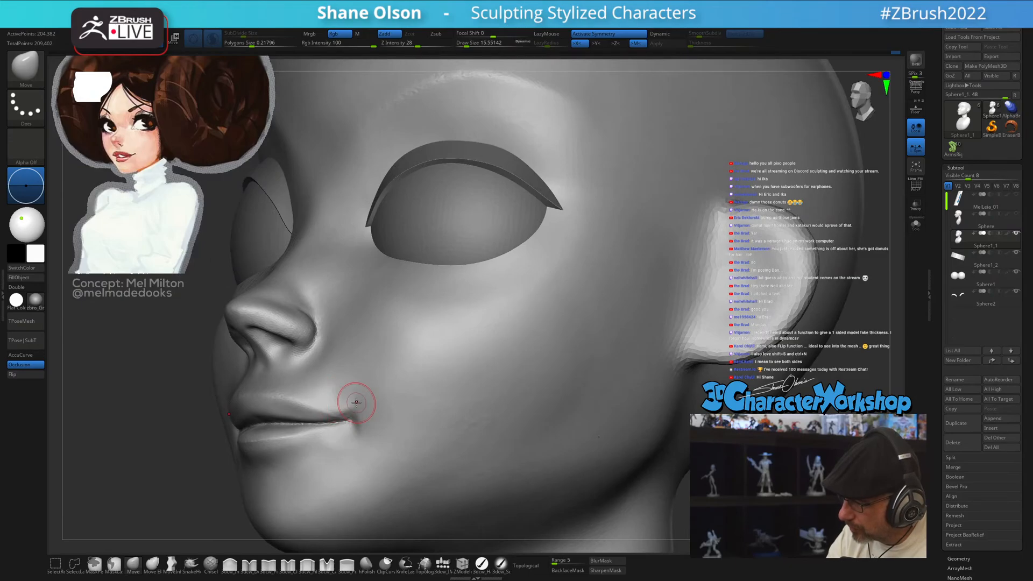
right_drag(362, 376, 376, 380)
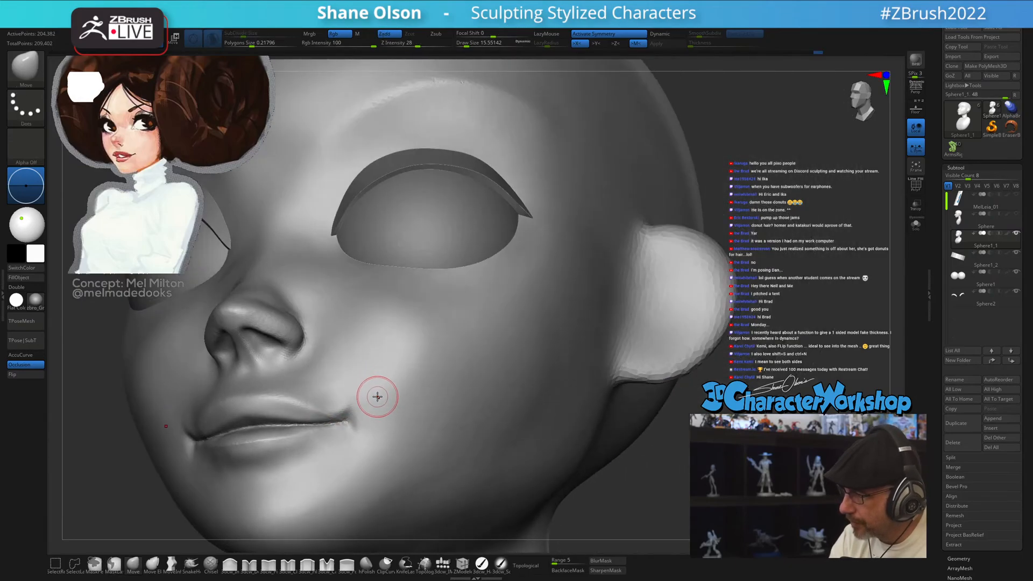
- Smooth the cheek beside the mouth corner, and check the mesh wireframe before returning to a front view
key(shift)
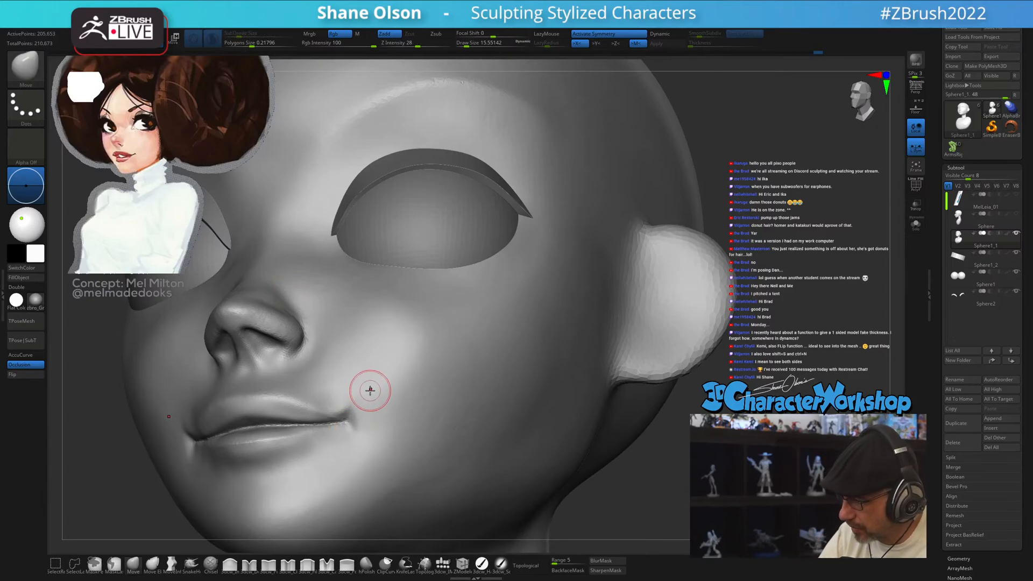
key(shift+f)
key(shift+f)
drag(409, 376, 555, 440)
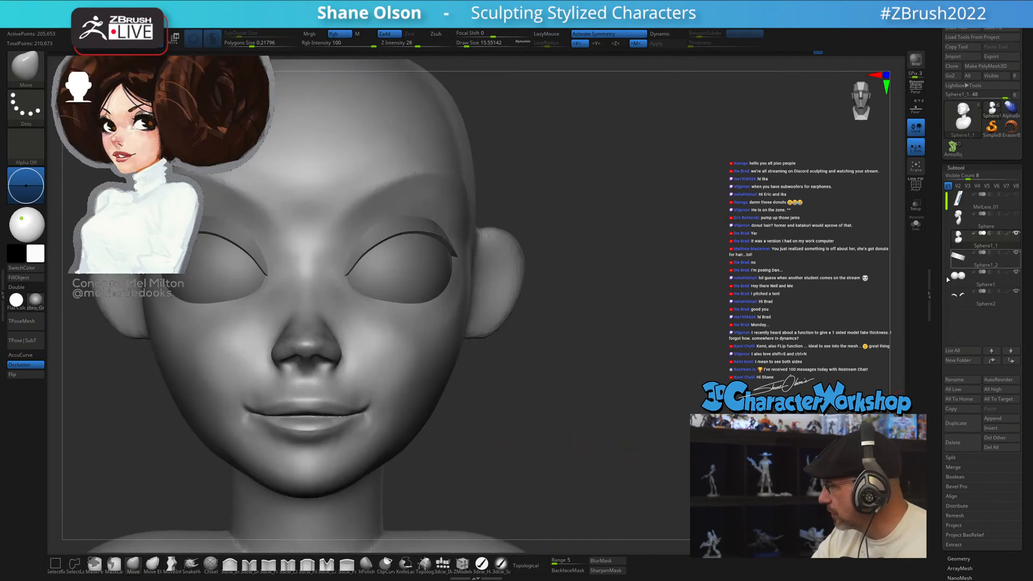
- Select the teeth piece, turn on transparency, and reposition the teeth behind the lips with the gizmo
click(959, 258)
key(w)
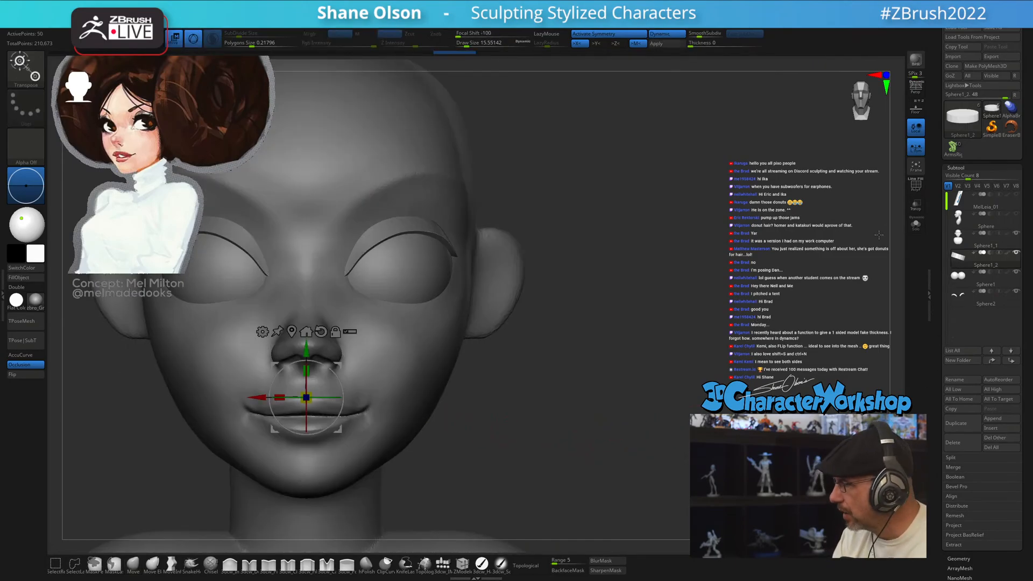
click(916, 204)
shift+drag(538, 377, 323, 369)
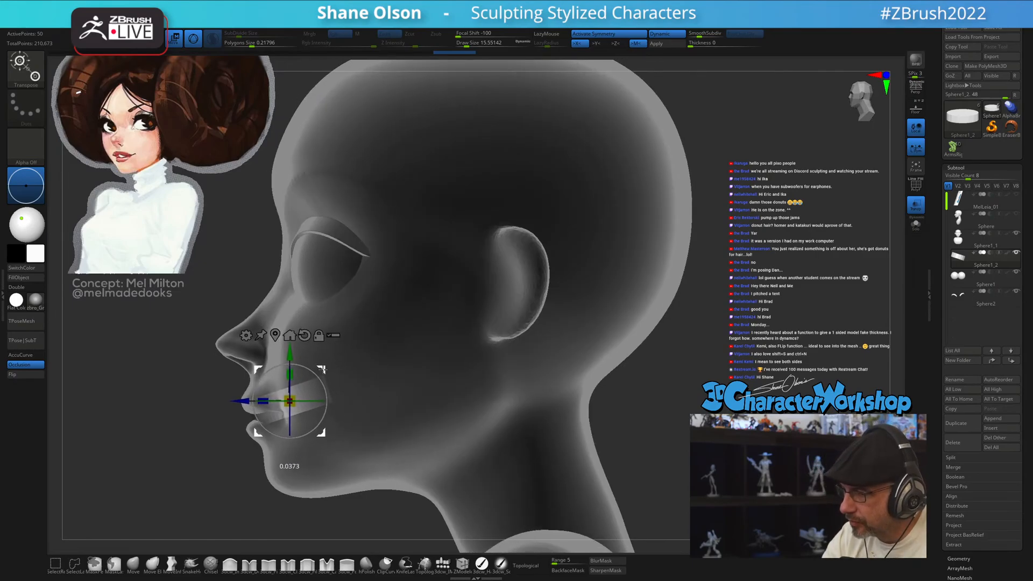
mouse_move(356, 411)
shift+mouse_down()
mouse_move(392, 387)
mouse_move(371, 427)
mouse_move(349, 381)
shift+mouse_up()
key(ctrl+z)
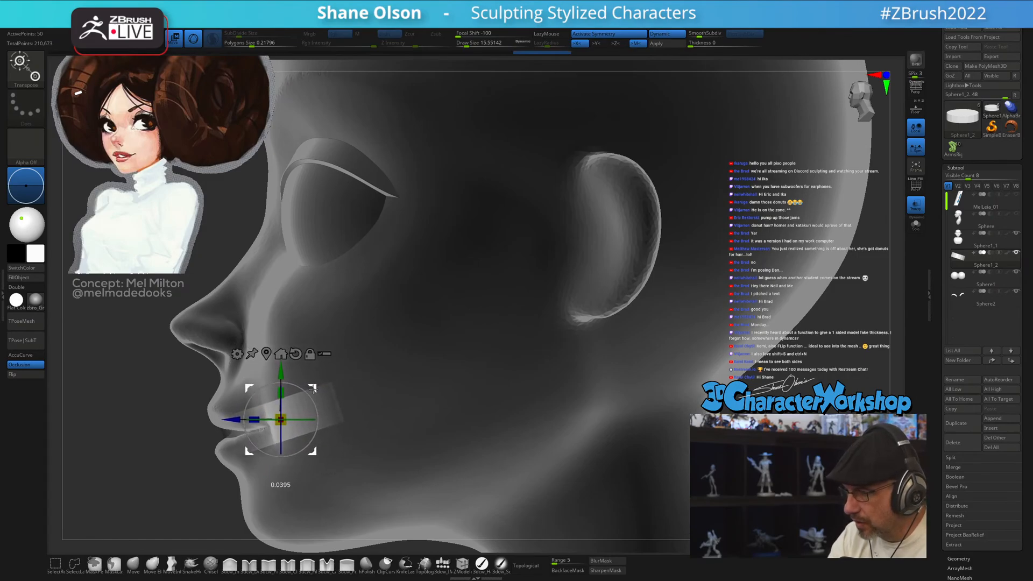
key(ctrl+z)
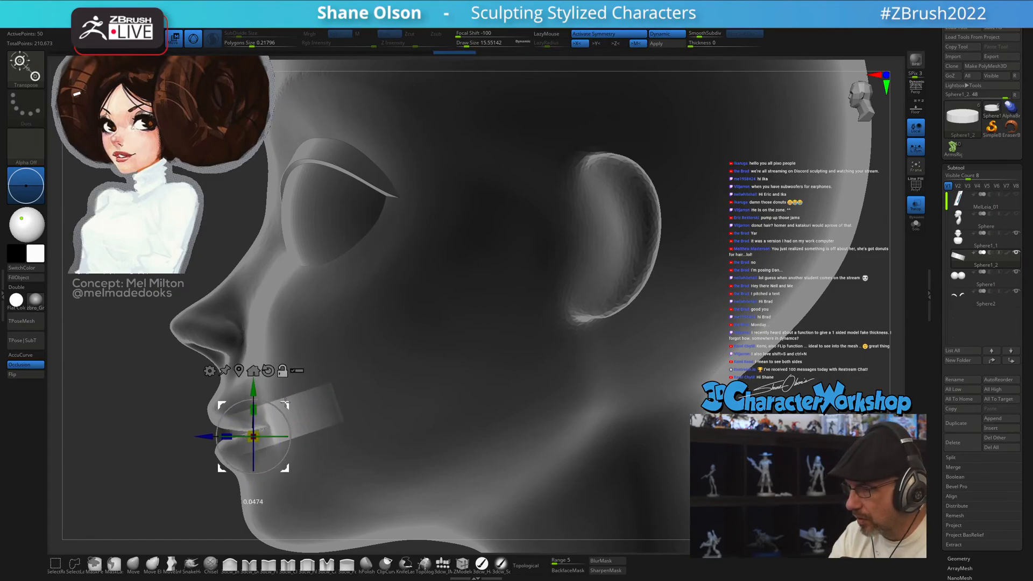
mouse_move(285, 404)
mouse_down()
mouse_move(259, 398)
mouse_move(387, 446)
mouse_up()
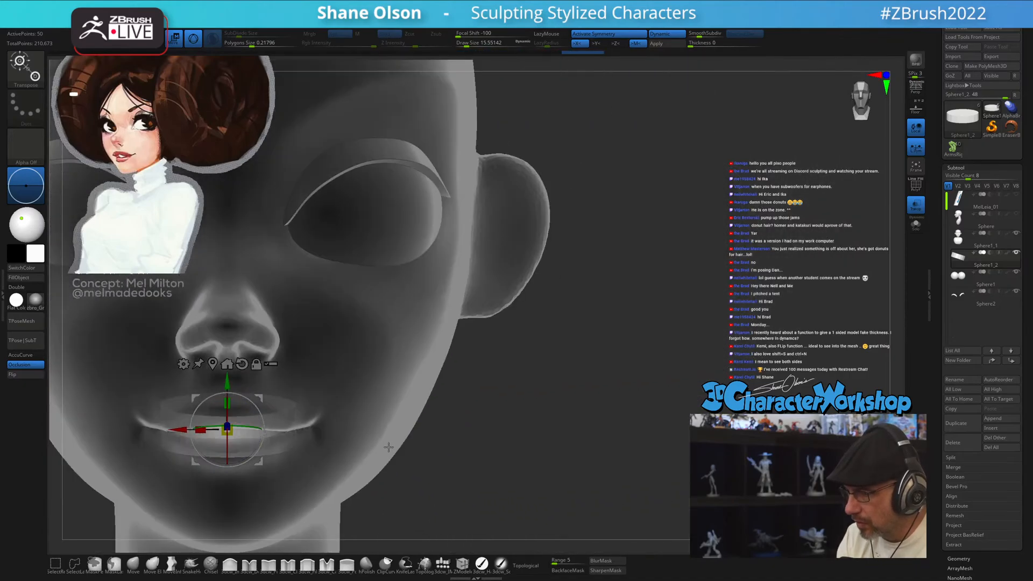
- Turn off transparency and fine-tune the tilt of the teeth in the mouth with the gizmo
click(915, 207)
mouse_move(521, 453)
alt+mouse_down()
mouse_move(604, 433)
mouse_move(583, 400)
mouse_move(533, 409)
mouse_move(596, 404)
mouse_move(559, 405)
mouse_move(563, 416)
mouse_move(446, 410)
alt+mouse_up()
key(q)
key(w)
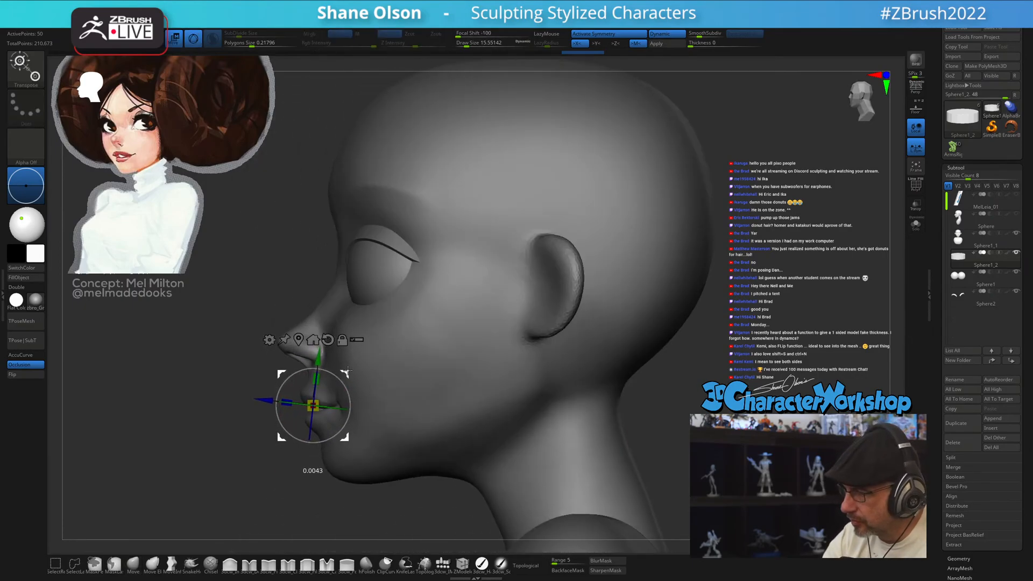
key(q)
right_drag(384, 457, 418, 460)
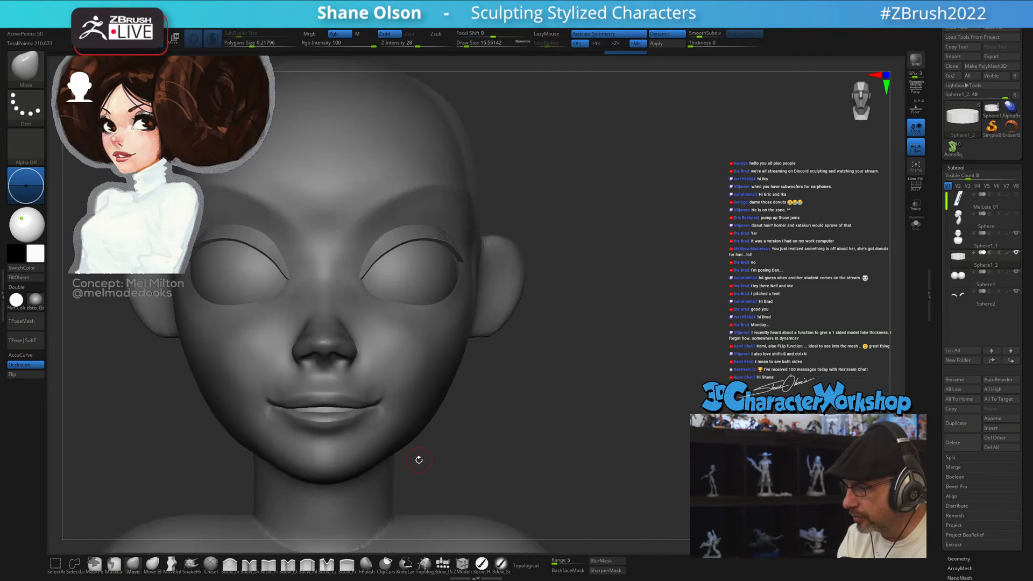
- Select the head and smooth the cheek beside the nose at a draw size of about 14
ctrl+right_drag(520, 434, 495, 445)
alt+click(455, 397)
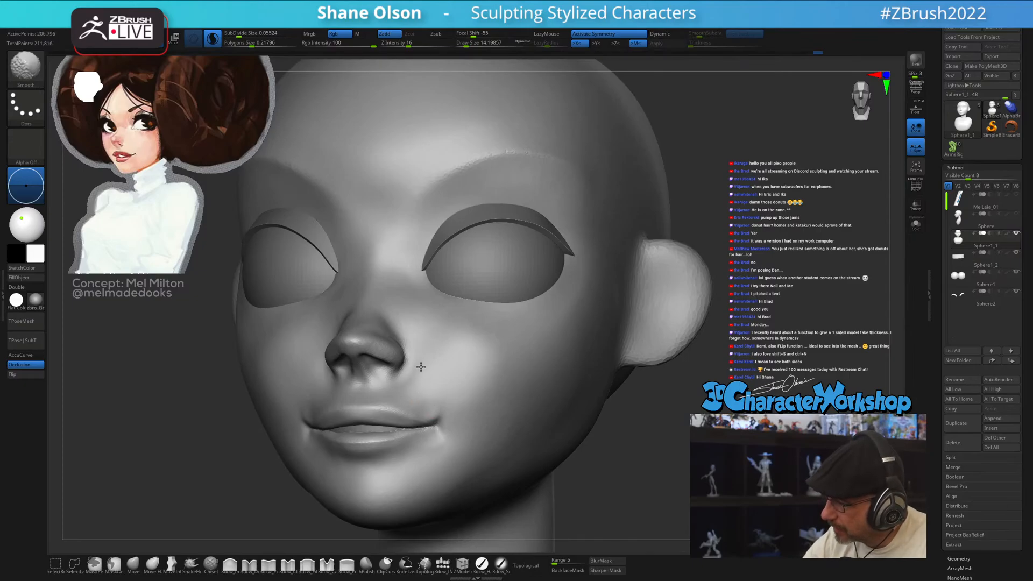
key(shift)
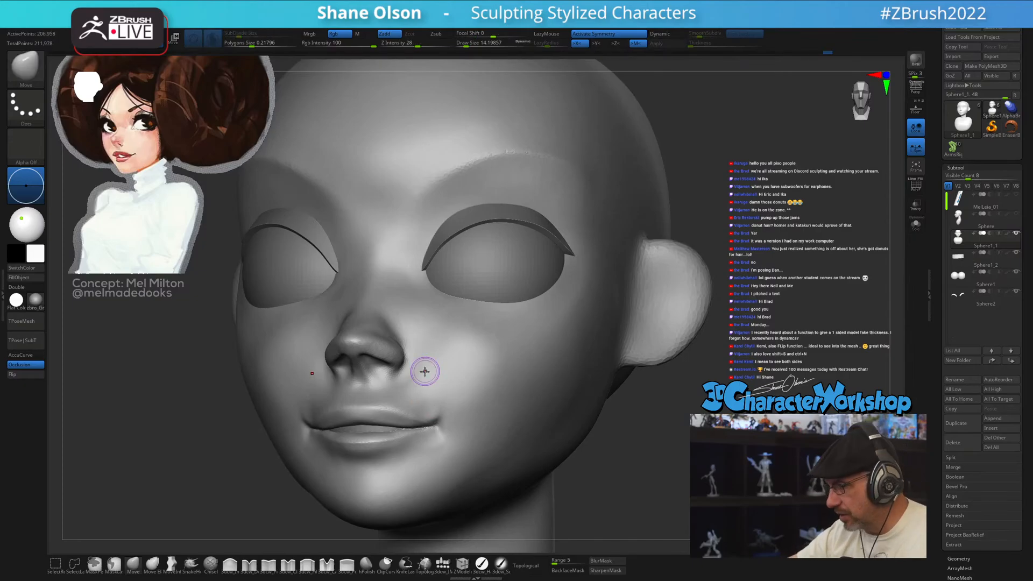
- Load the Smooth Stronger brush from the Smooth brush folder in Lightbox
key(b)
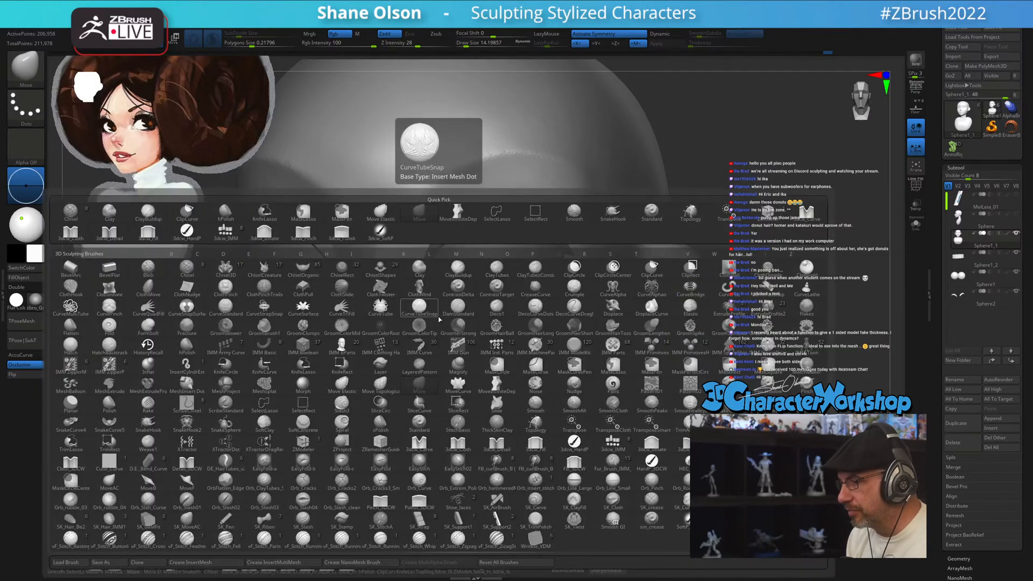
key(comma)
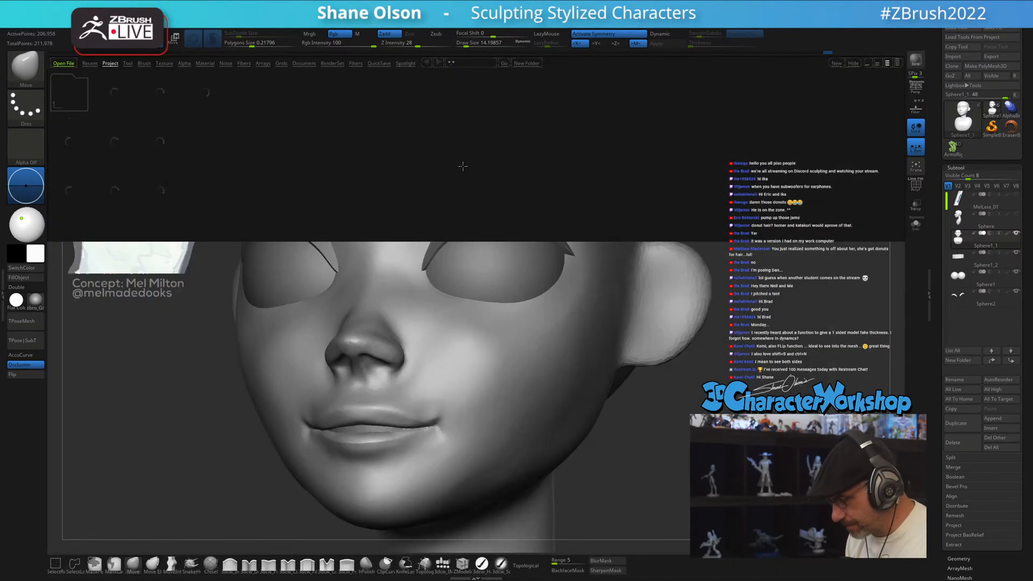
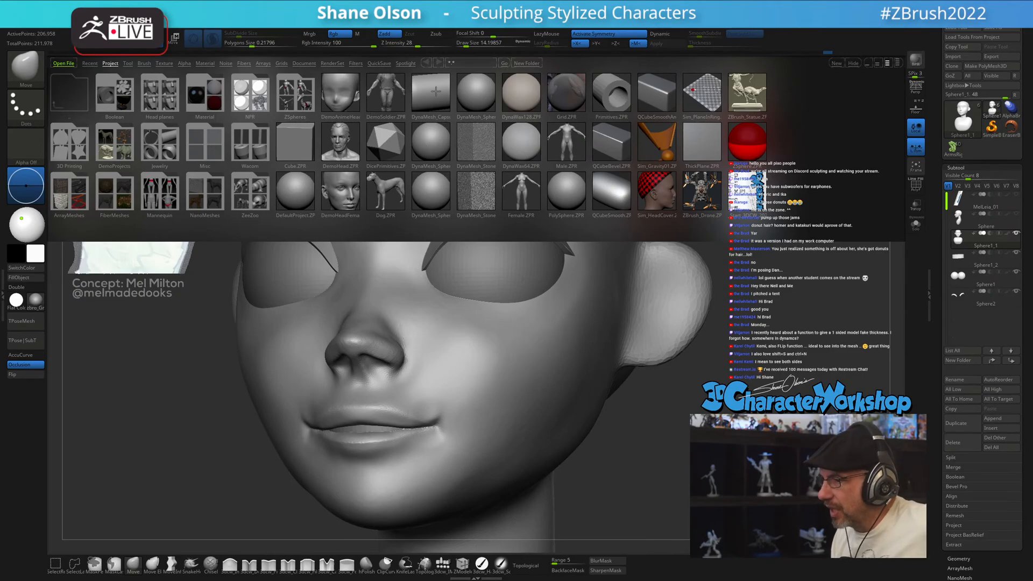
click(144, 64)
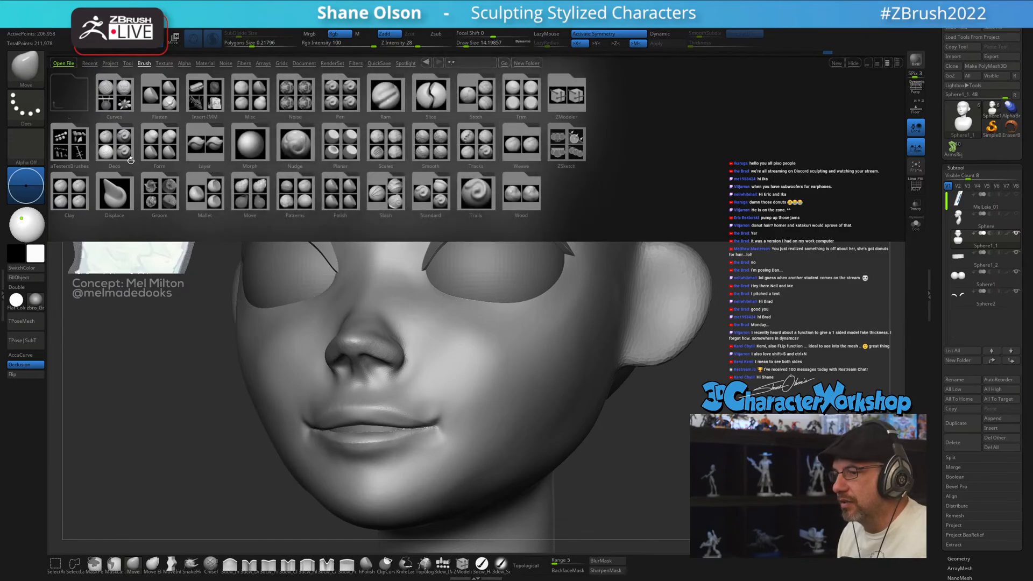
click(429, 147)
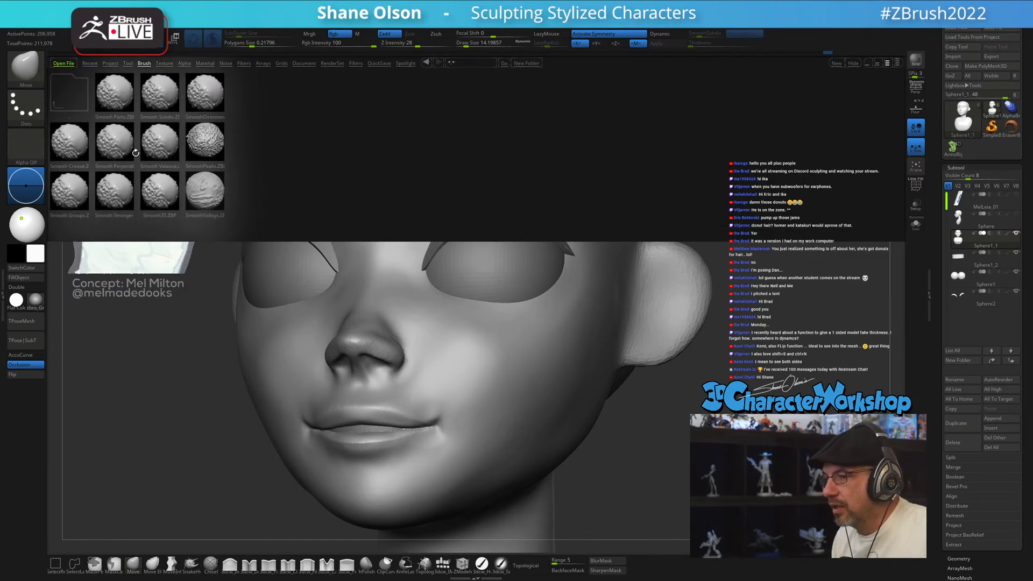
double_click(109, 194)
click(136, 213)
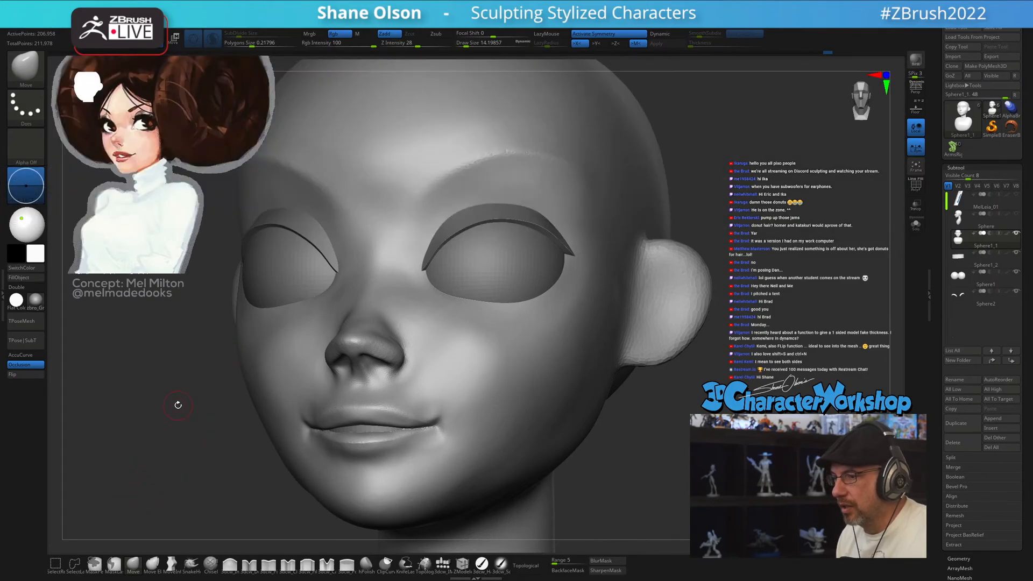
- Smooth the area around the mouth corner with Smooth Stronger at a draw size of about 16
key(s)
drag(179, 404, 461, 377)
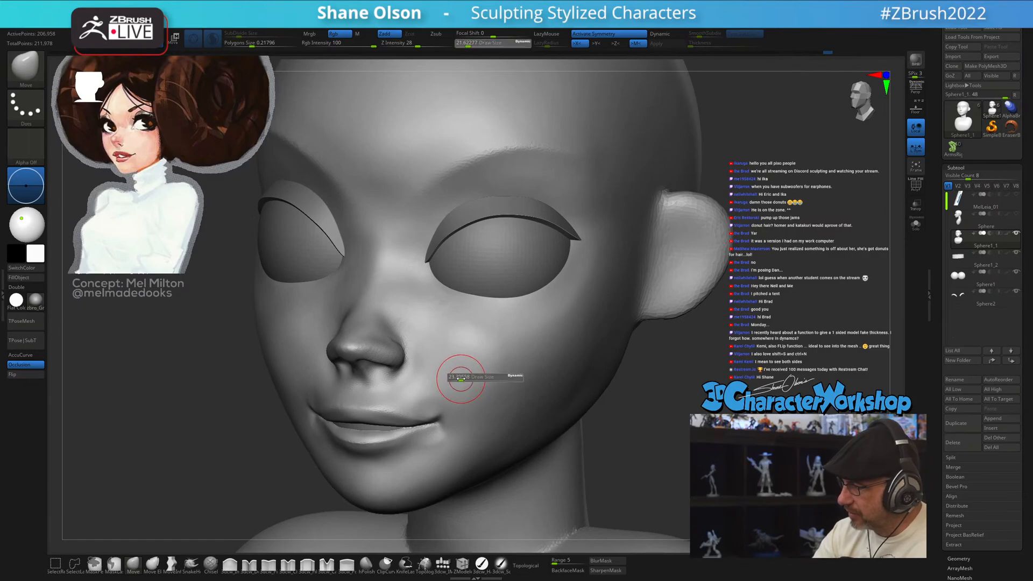
key(shift)
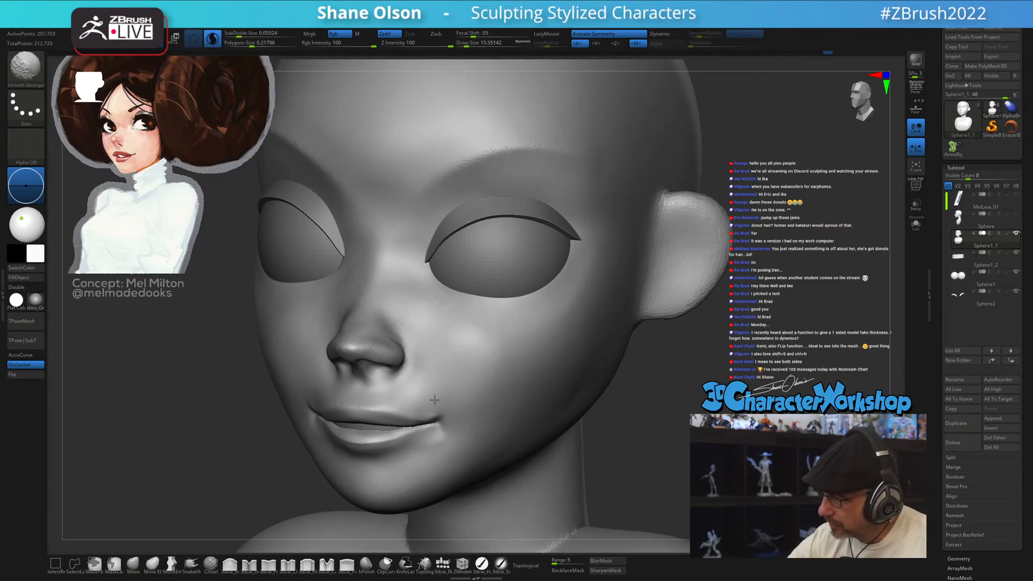
right_drag(441, 373, 443, 336)
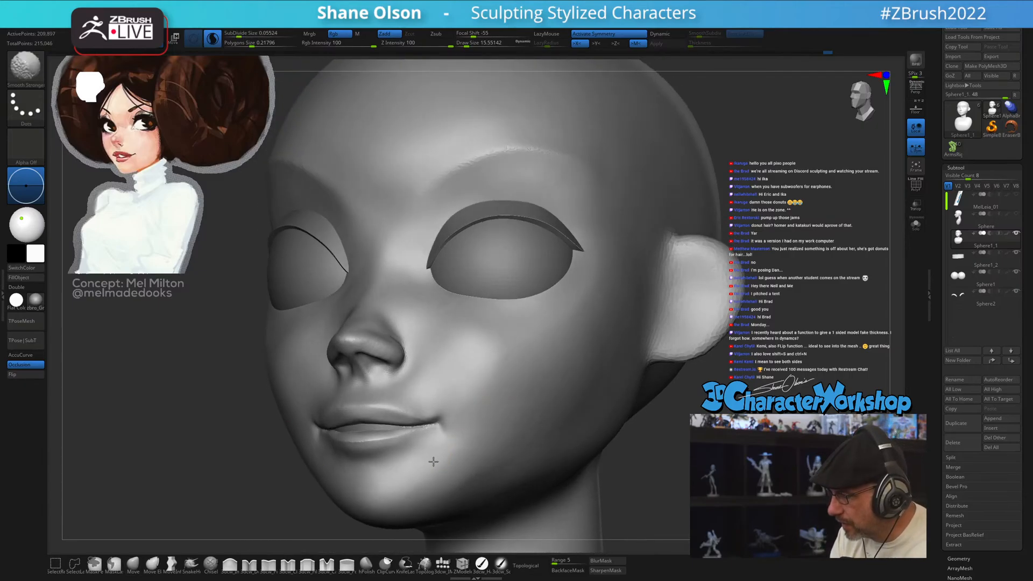
- Smooth the cheek beside the mouth and nose with Smooth Stronger at a draw size of about 22
right_drag(439, 467, 487, 386)
key(shift)
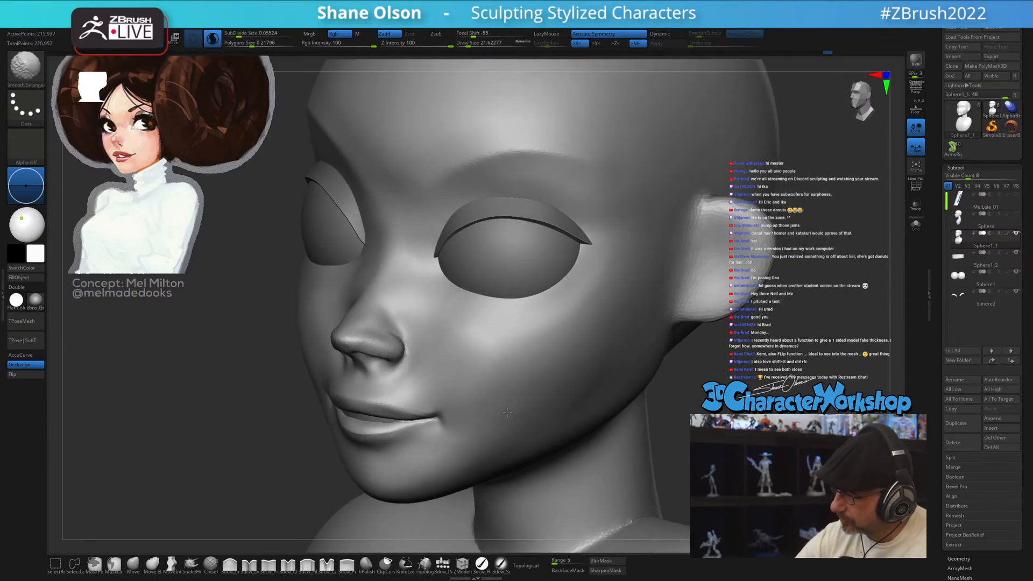
mouse_move(507, 412)
right_down()
mouse_move(498, 388)
mouse_move(509, 377)
right_up()
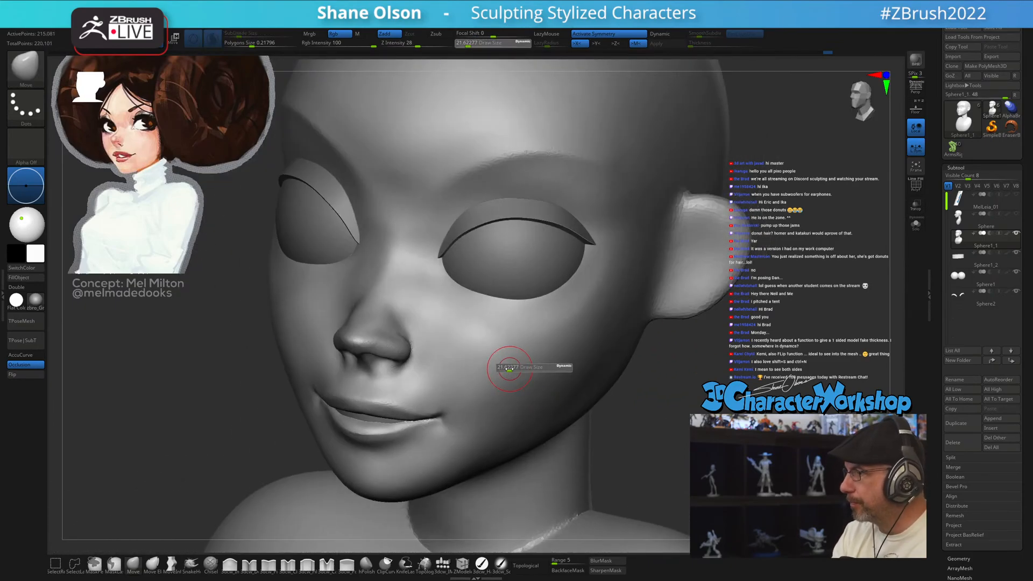
mouse_move(511, 364)
right_down()
mouse_move(512, 376)
mouse_move(489, 341)
mouse_move(484, 369)
mouse_move(475, 369)
mouse_move(466, 348)
mouse_move(493, 387)
right_up()
key(shift)
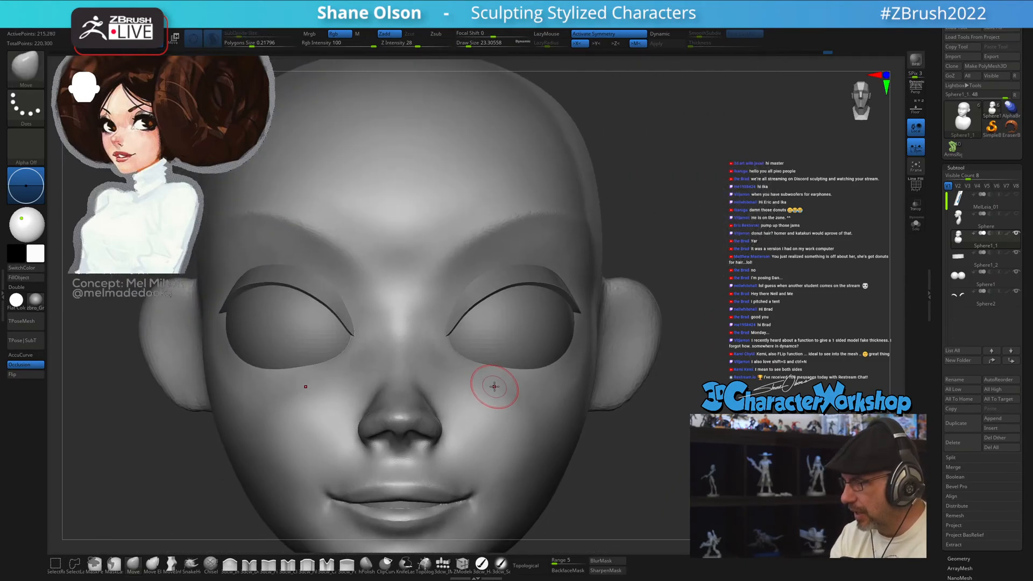
- Adjust the face around the inner eye corners with the Move brush, using a draw size of about 12
click(134, 565)
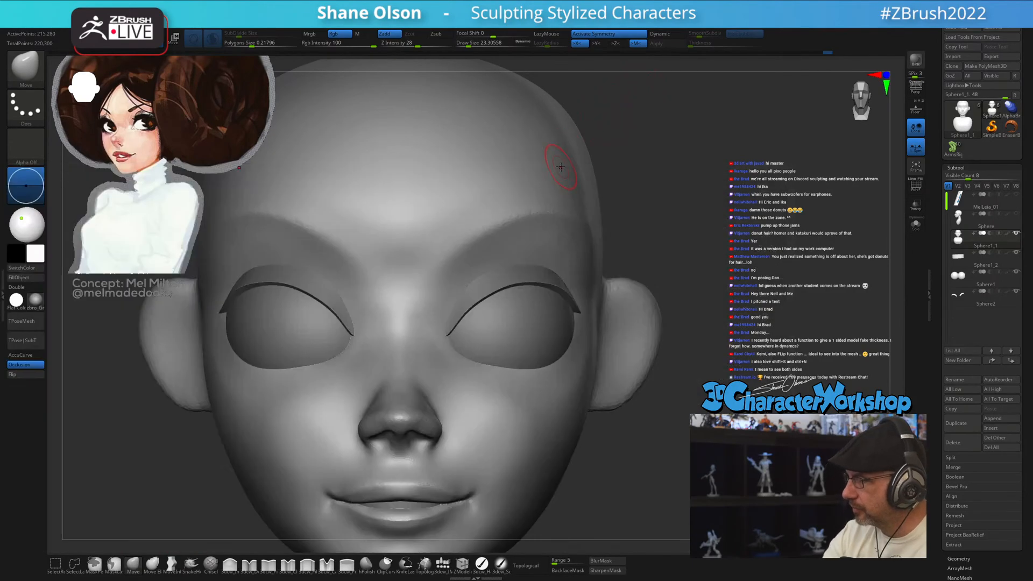
key(s)
drag(463, 345, 469, 346)
mouse_move(477, 317)
right_down()
mouse_move(489, 299)
mouse_move(453, 330)
mouse_move(496, 301)
right_up()
key(s)
drag(487, 346, 475, 346)
right_drag(489, 340, 469, 340)
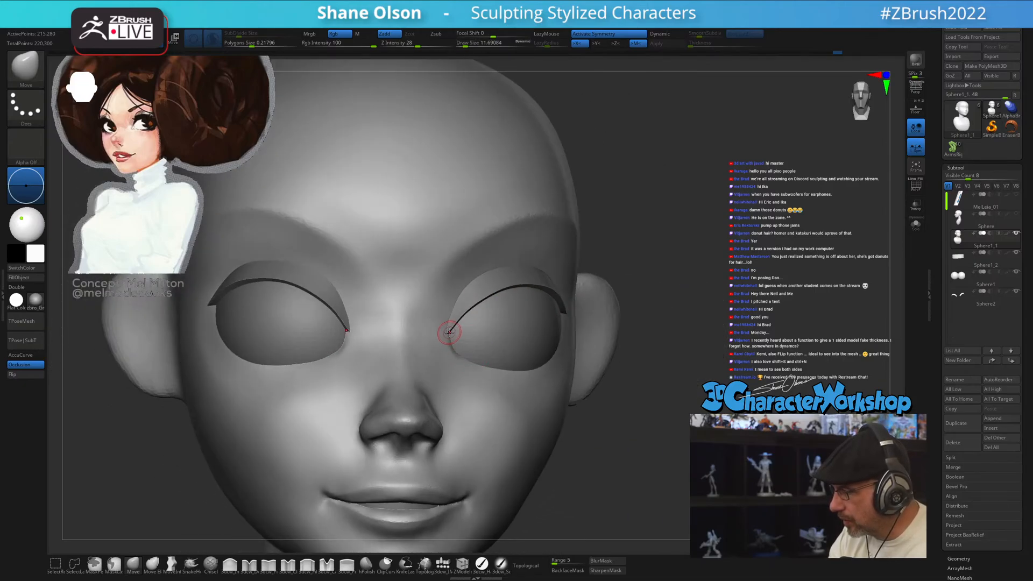
mouse_move(467, 349)
right_down()
mouse_move(437, 322)
mouse_move(473, 322)
right_up()
key(s)
drag(459, 338, 463, 345)
- Smooth the cheeks and lower face with Smooth Stronger at a draw size of about 49
key(s)
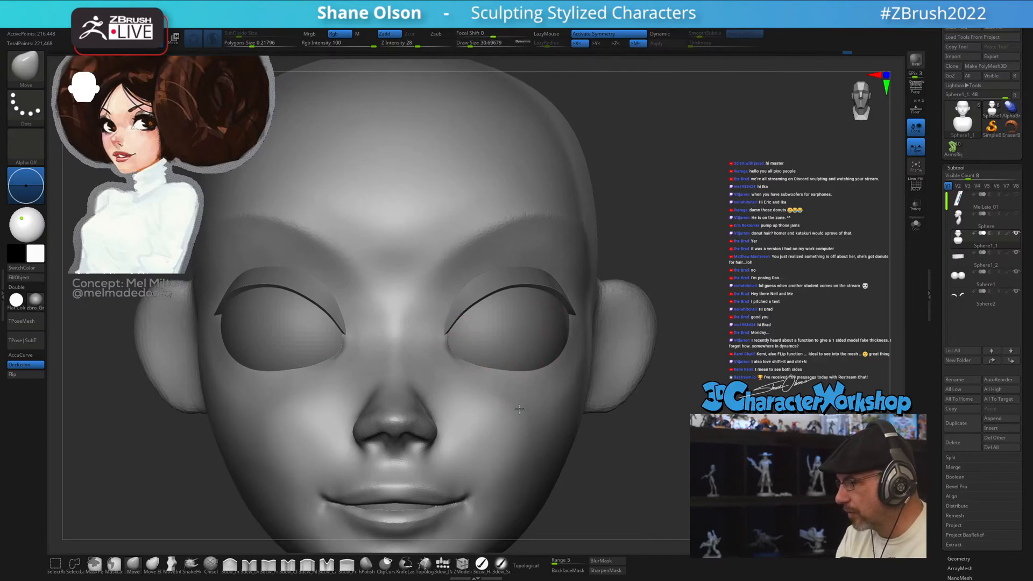
ctrl+right_drag(539, 413, 568, 346)
mouse_move(591, 390)
right_down()
mouse_move(581, 395)
mouse_move(614, 374)
right_up()
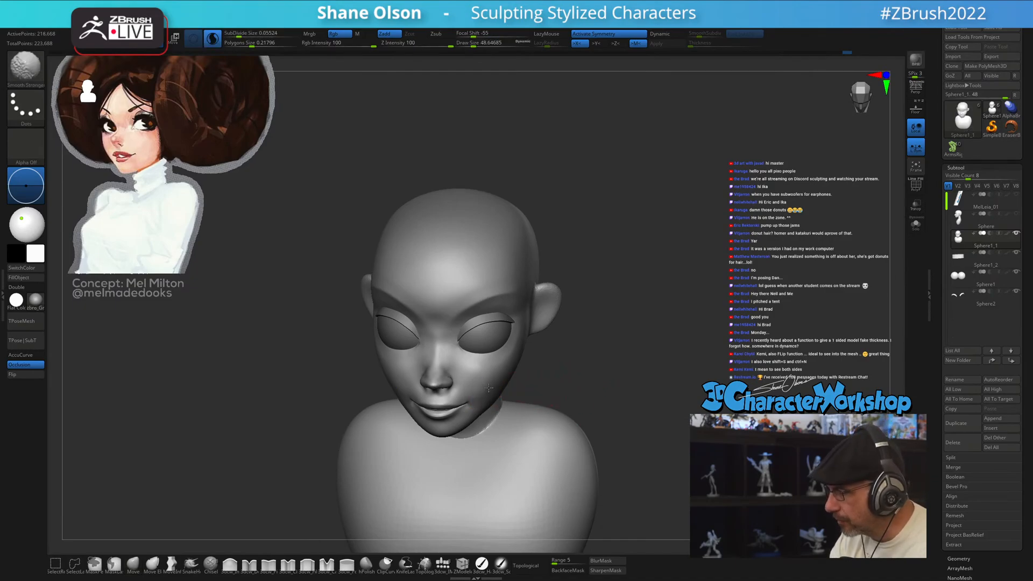
mouse_move(529, 367)
right_down()
mouse_move(576, 362)
mouse_move(607, 404)
right_up()
ctrl+right_drag(597, 409, 542, 357)
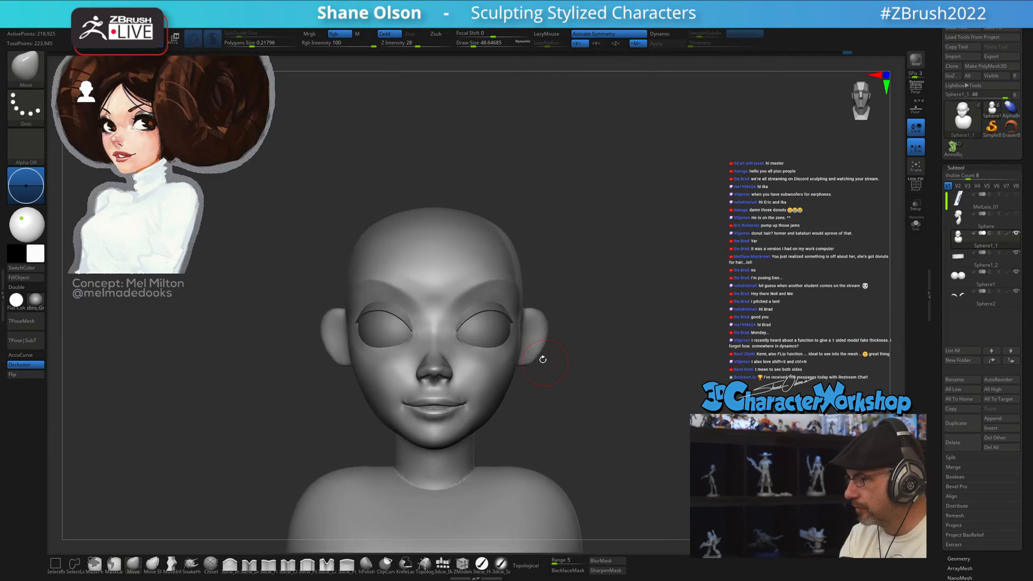
- Smooth the forehead and upper cheeks with Smooth Stronger at a draw size of about 49, checking the mesh density in wireframe
key(ctrl+z)
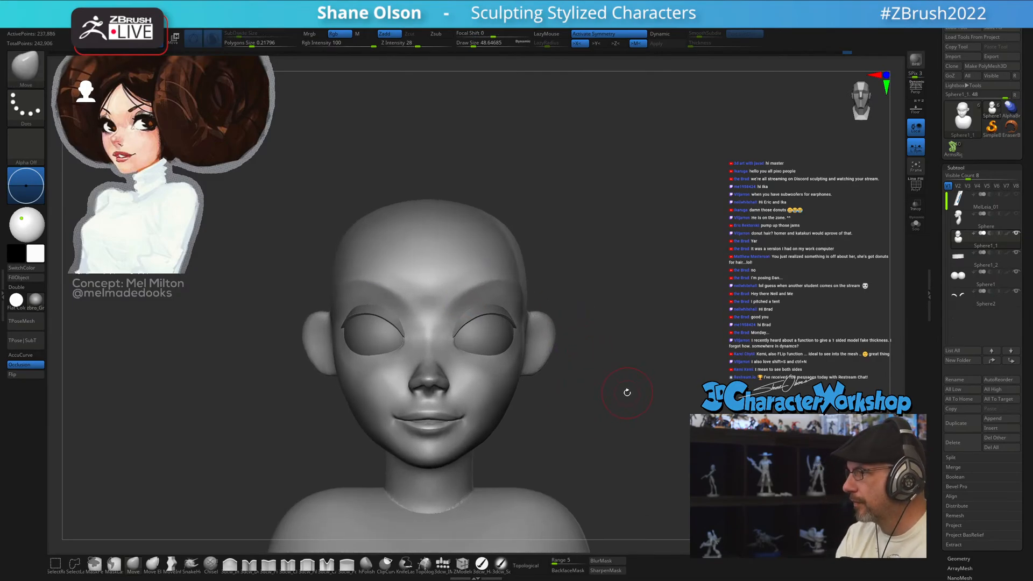
key(shift+f)
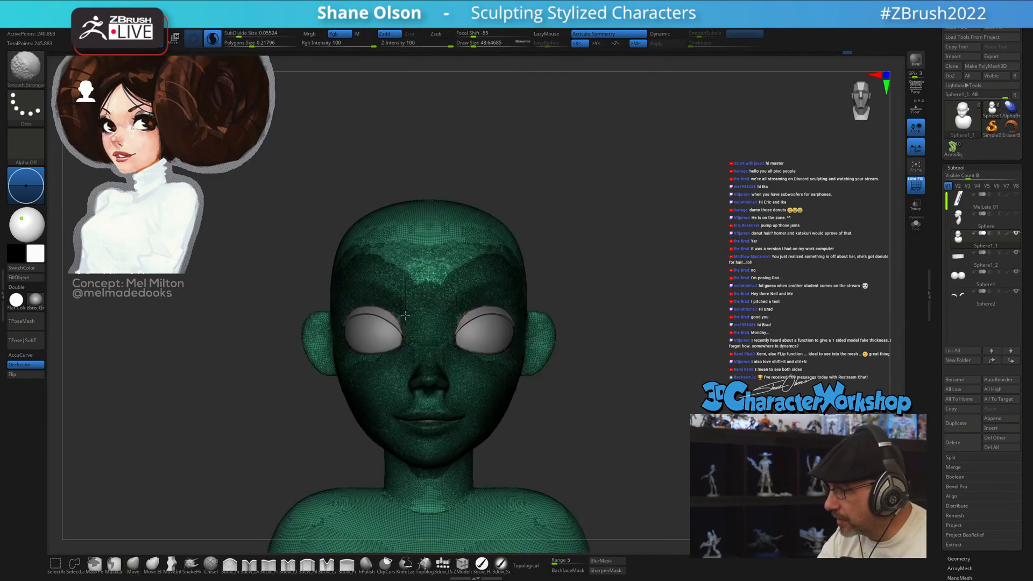
mouse_move(554, 288)
mouse_down()
mouse_move(602, 303)
mouse_move(538, 292)
mouse_up()
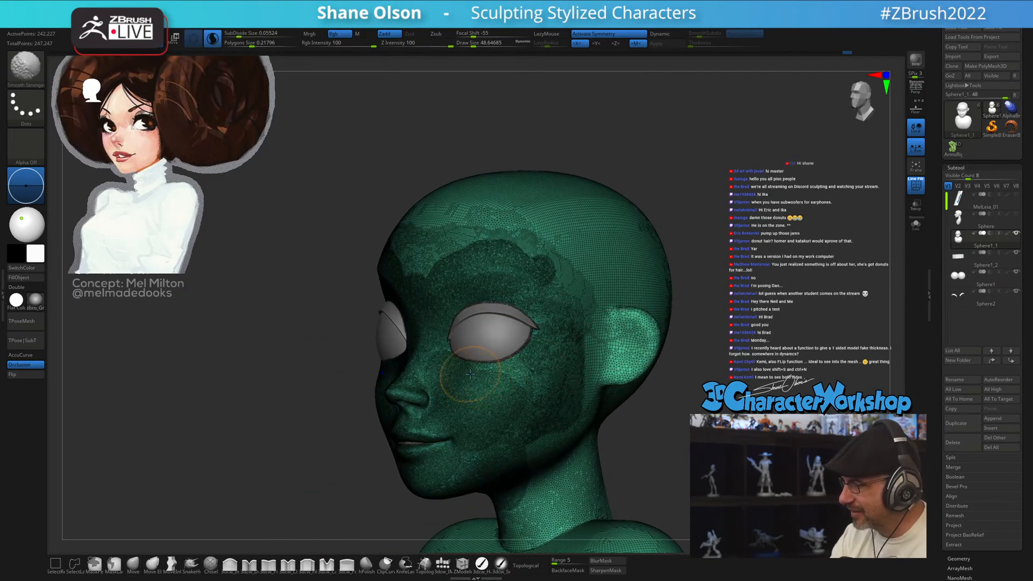
mouse_move(704, 383)
shift+mouse_down()
mouse_move(692, 385)
mouse_move(699, 392)
mouse_move(676, 425)
shift+mouse_up()
key(shift+f)
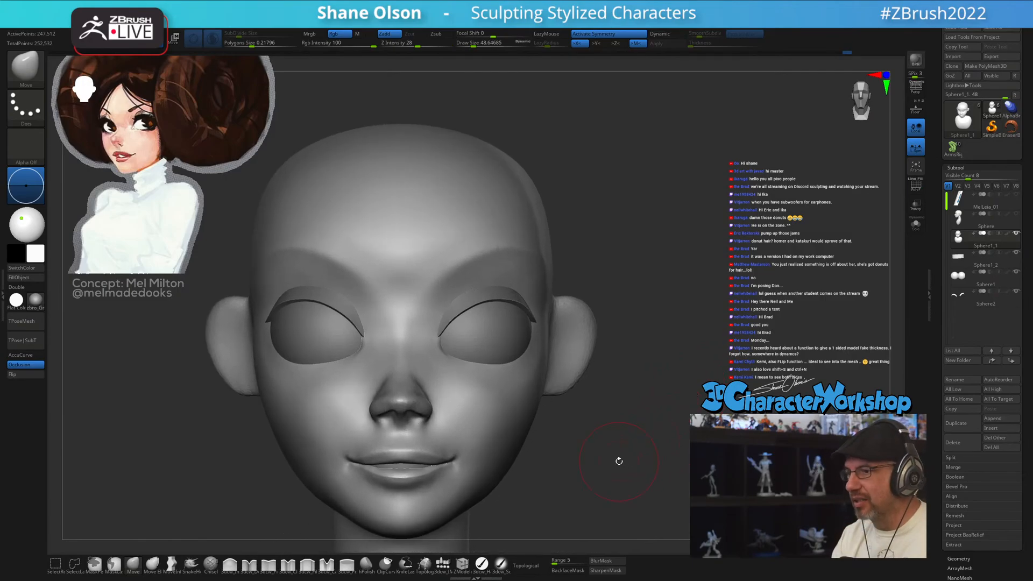
- Reshape the inner eye corners with the Move brush at a draw size of about 16
alt+drag(606, 364, 442, 334)
key(s)
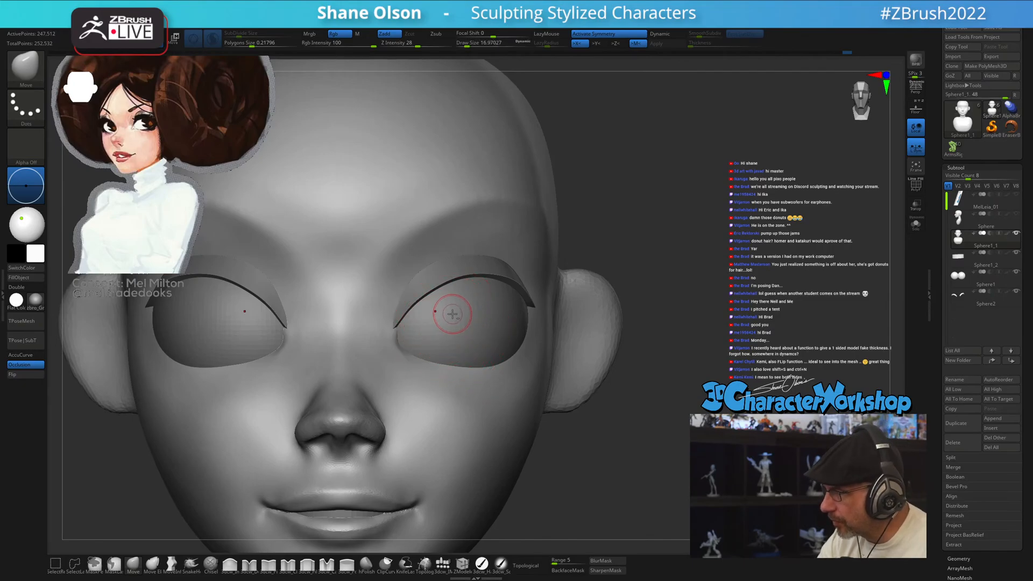
mouse_move(452, 314)
right_down()
mouse_move(442, 332)
mouse_move(410, 339)
right_up()
key(bracketleft)
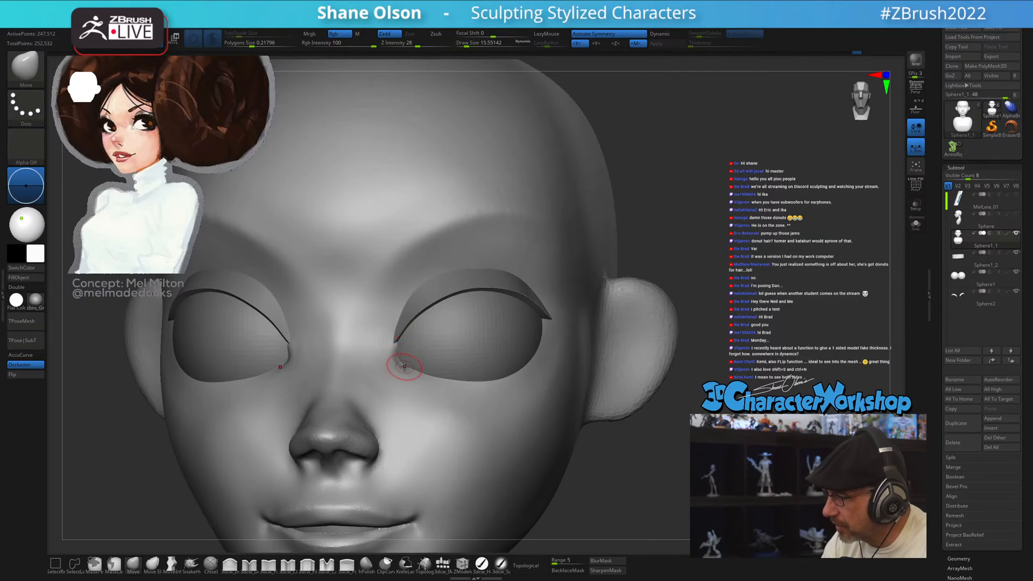
mouse_move(406, 363)
right_down()
mouse_move(417, 340)
mouse_move(401, 362)
right_up()
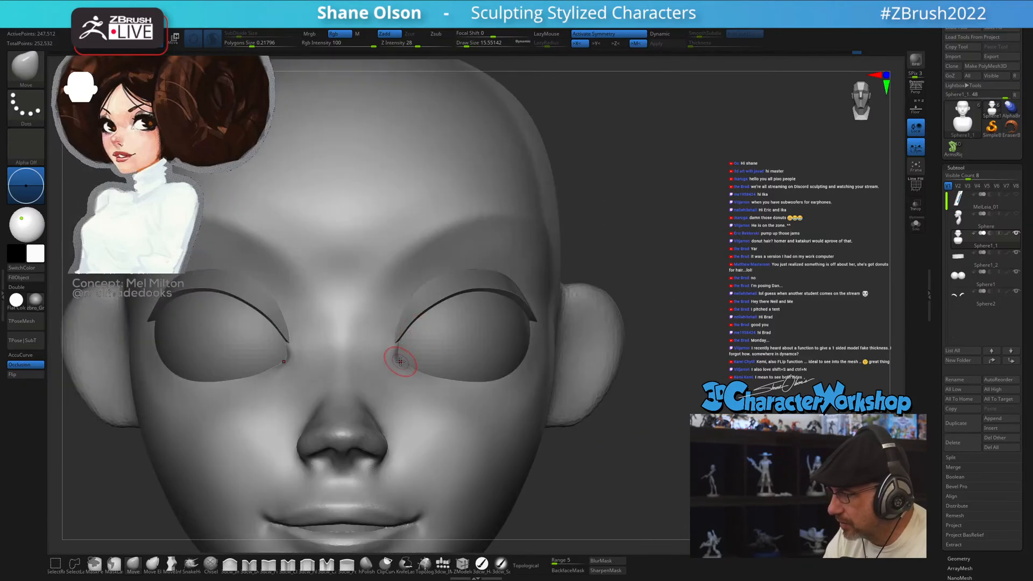
key(f)
right_drag(562, 423, 610, 424)
right_drag(560, 373, 549, 398)
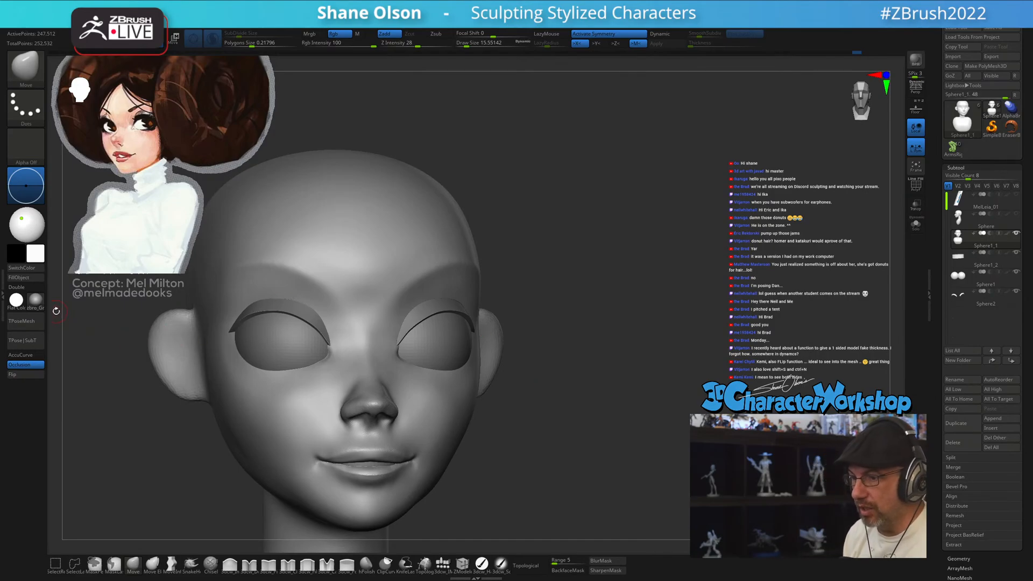
- Apply the SkinShade4 material to the model
click(35, 302)
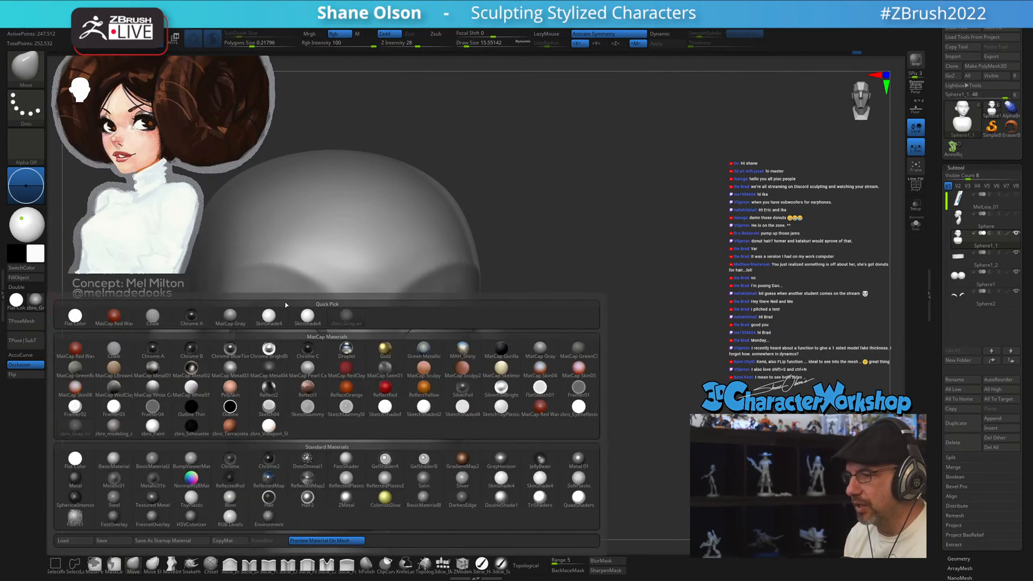
click(277, 320)
ctrl+right_drag(569, 325, 562, 299)
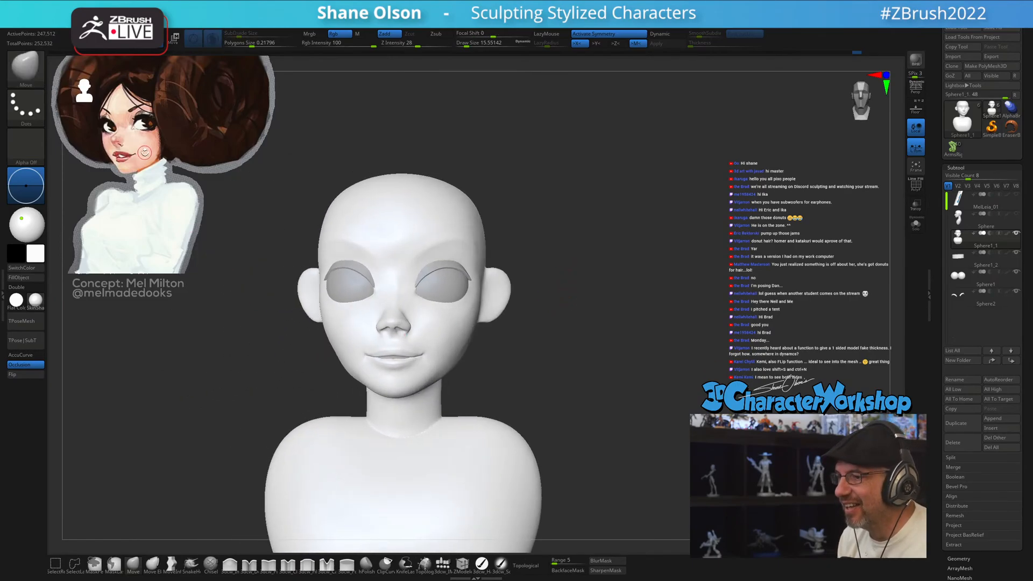
- Sample a skin tone from the concept art and fill the head with it, with the hard paint brush selected
key(shift+z)
key(c)
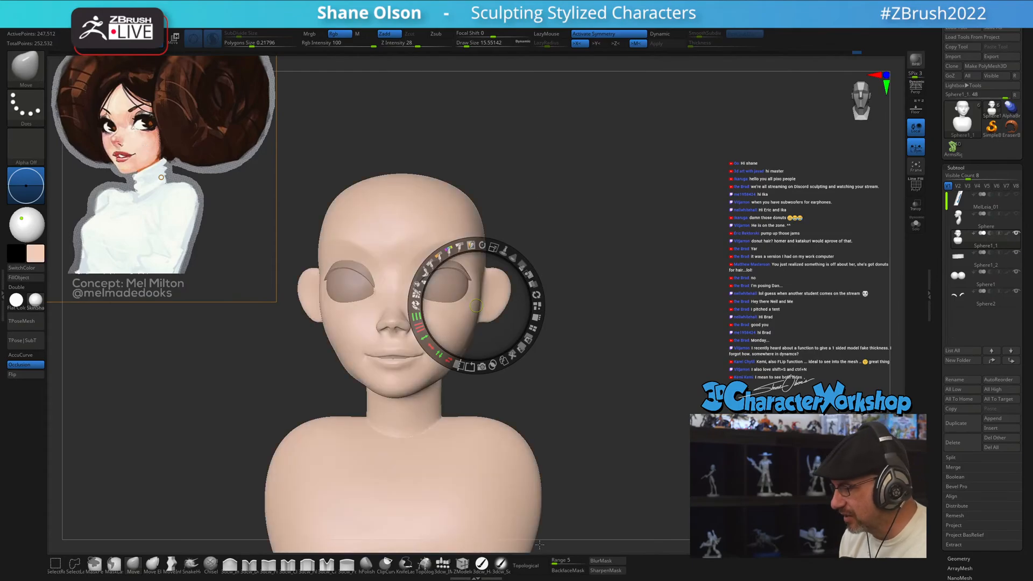
click(481, 564)
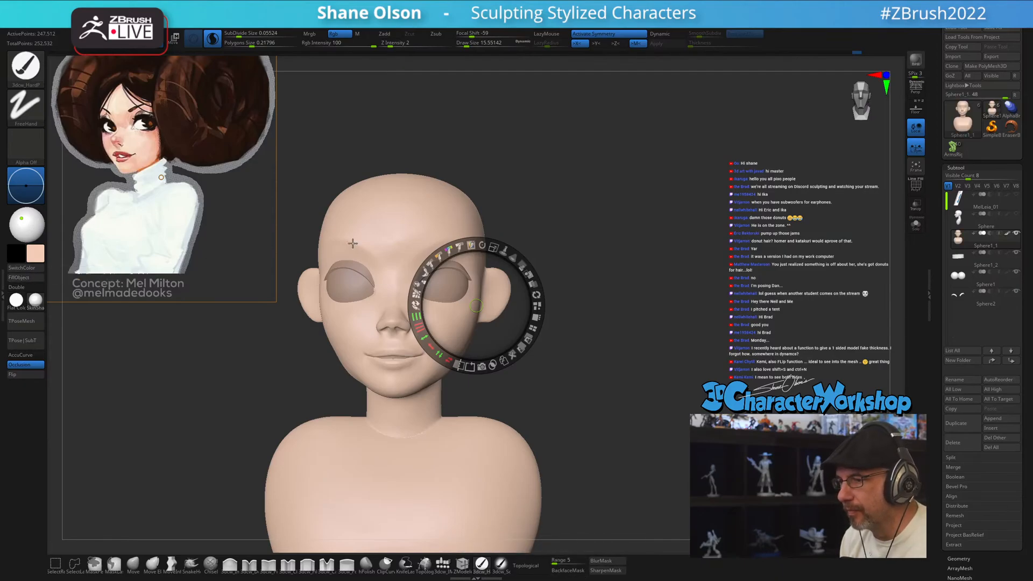
drag(476, 306, 359, 270)
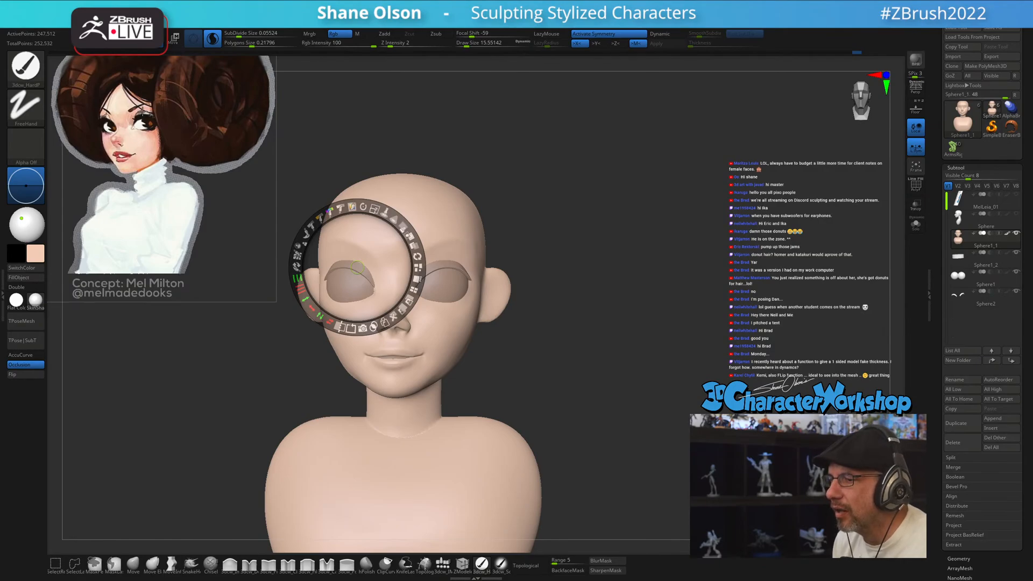
key(c)
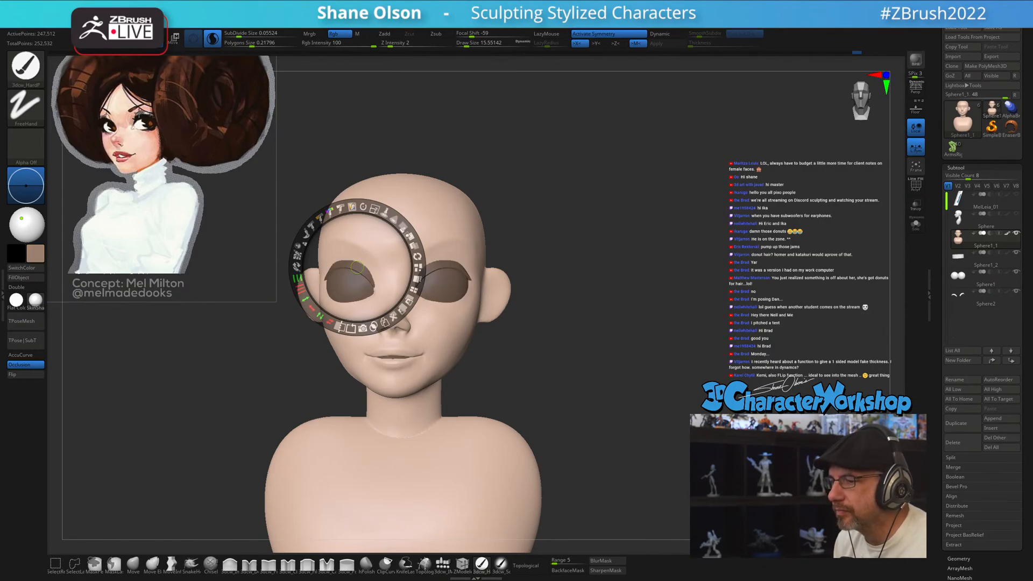
key(c)
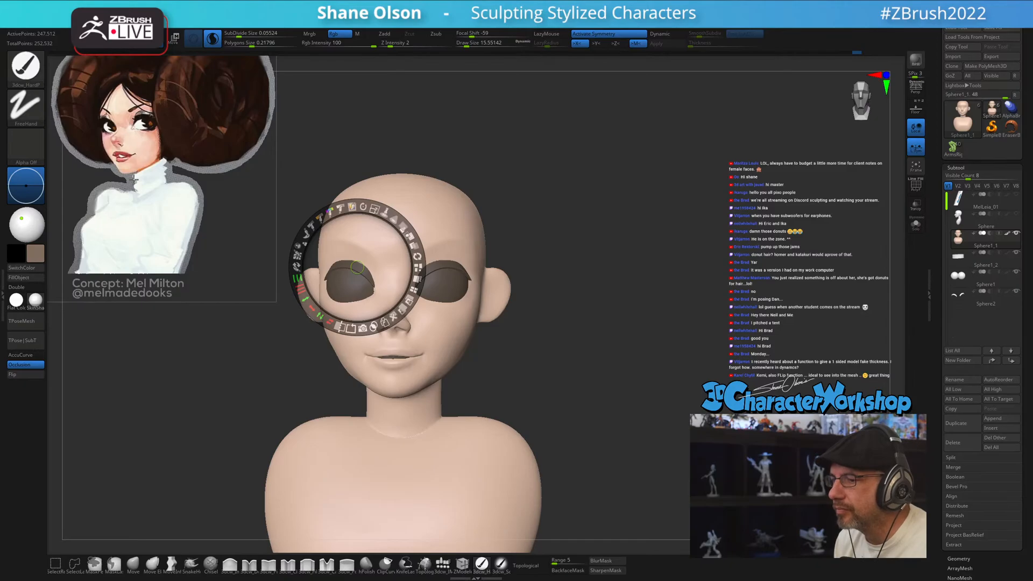
key(c)
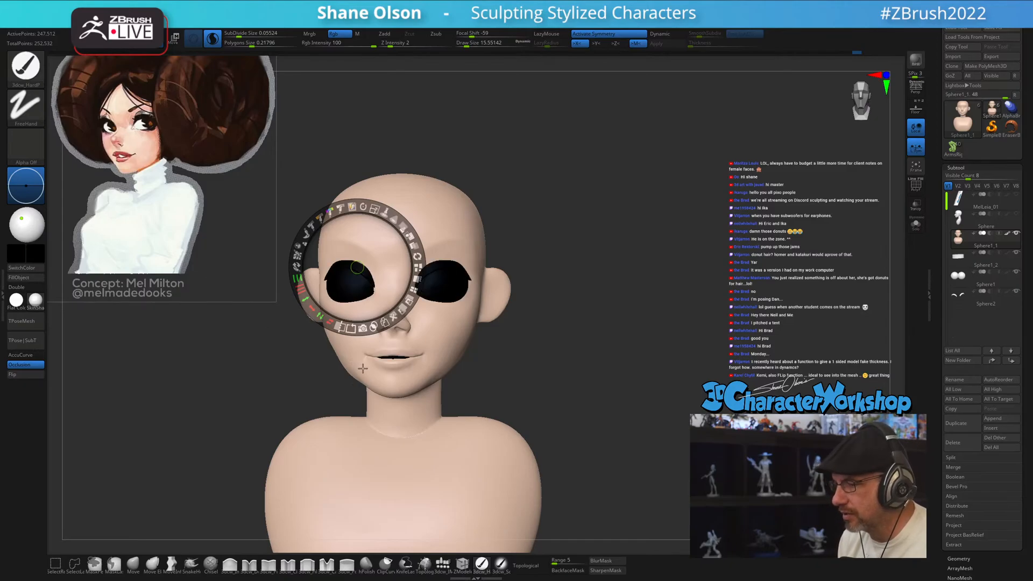
- Sample a darker brownish skin shade from the eyelid area and fill the upper eyelid strips with it
key(z)
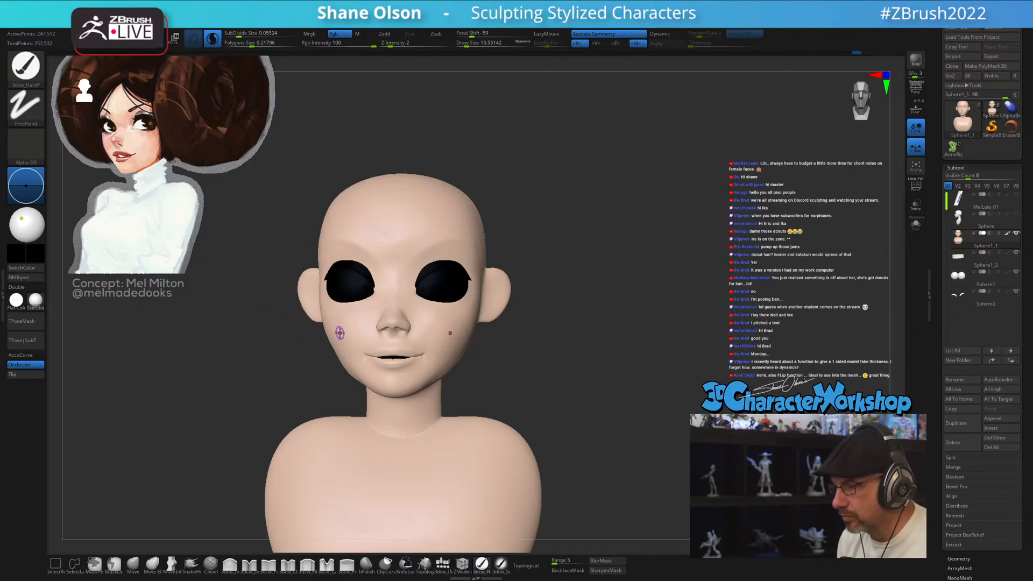
key(c)
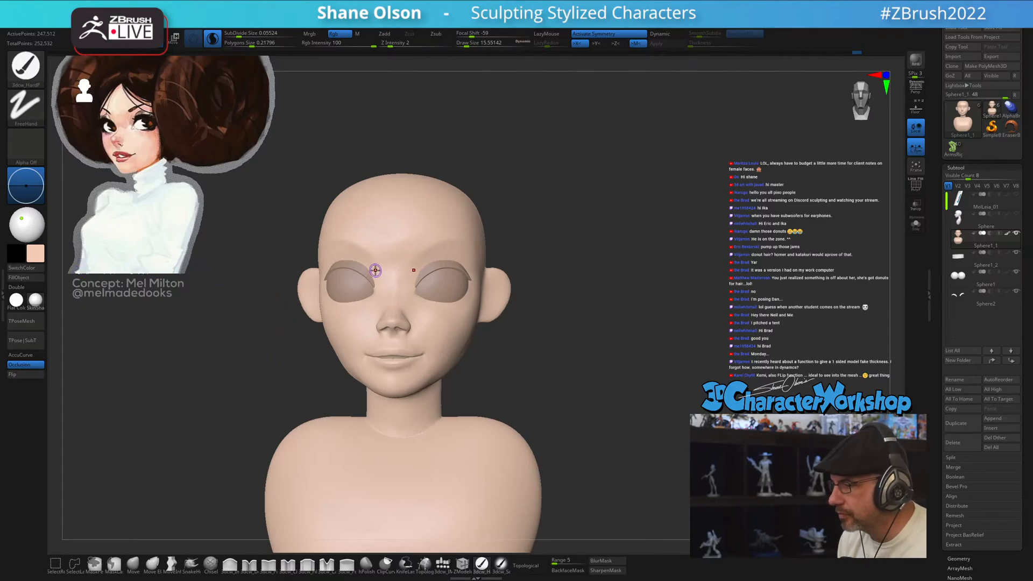
key(c)
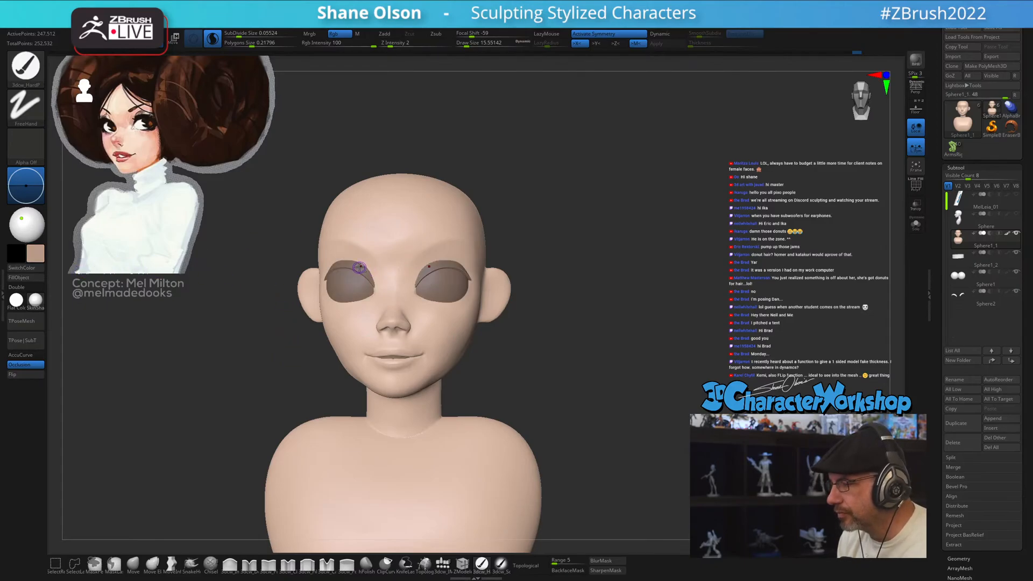
alt+click(359, 267)
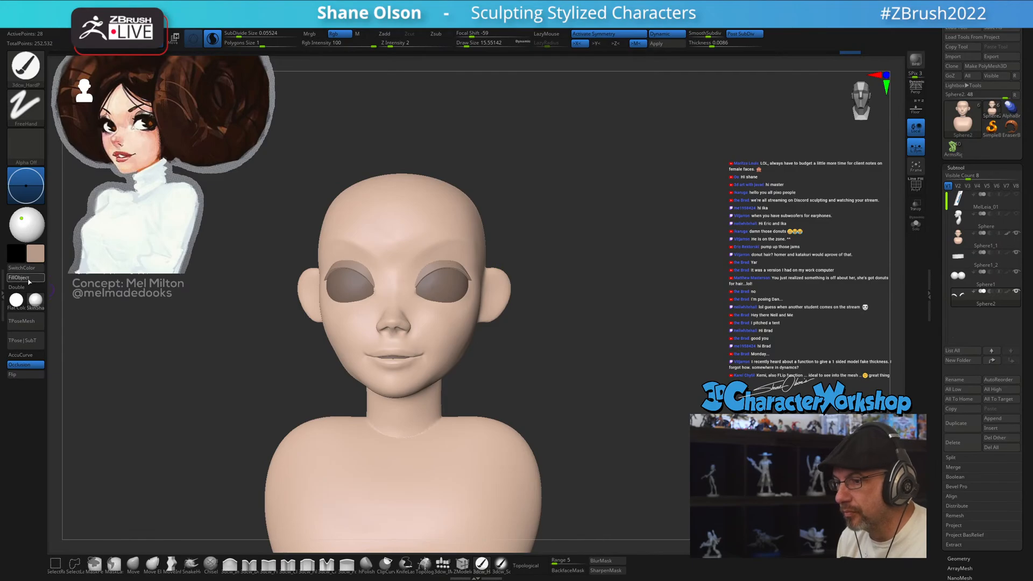
- Sample the eye white from the concept art and fill the eyeballs with that colour
drag(588, 253, 623, 255)
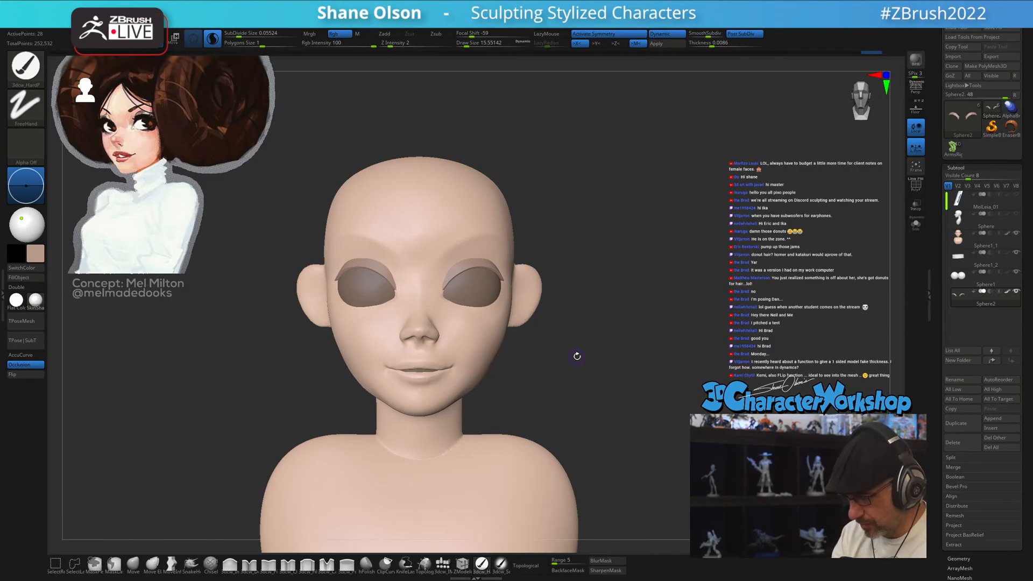
key(z)
click(137, 124)
key(z)
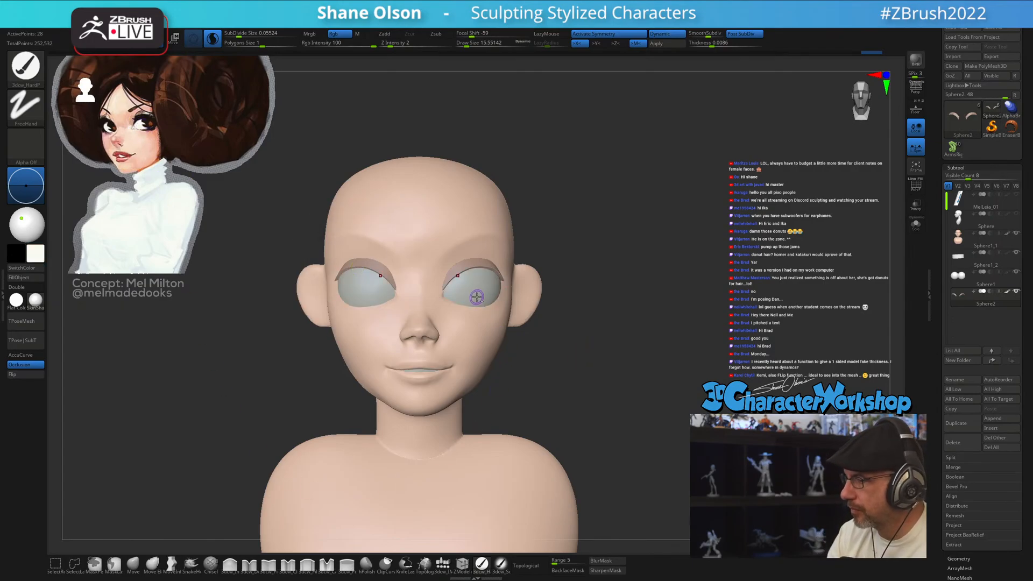
alt+click(480, 293)
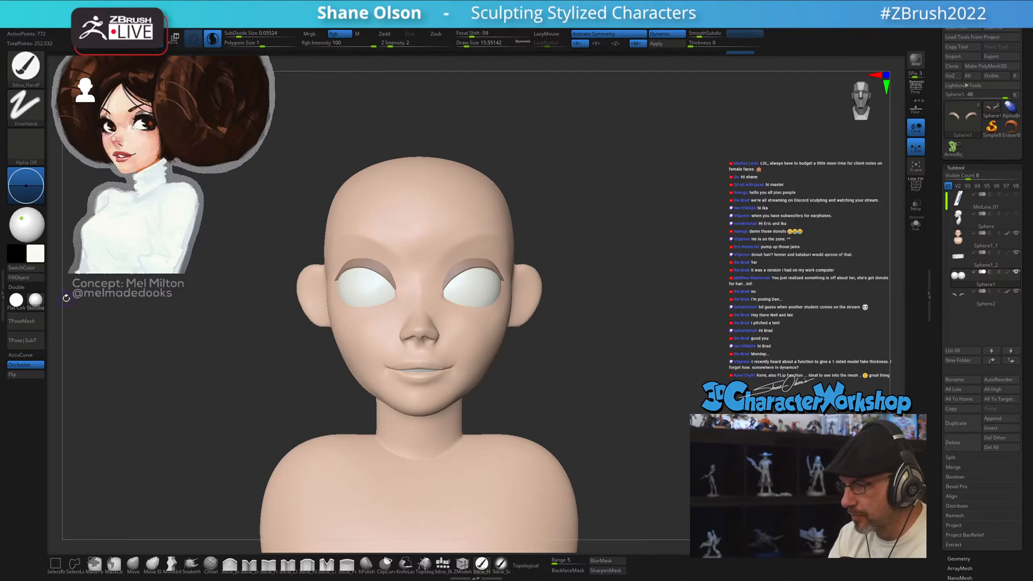
click(37, 278)
- Select the teeth and fill them with the same off-white colour
drag(637, 392, 441, 317)
scroll(441, 317, up, 3)
alt+click(420, 387)
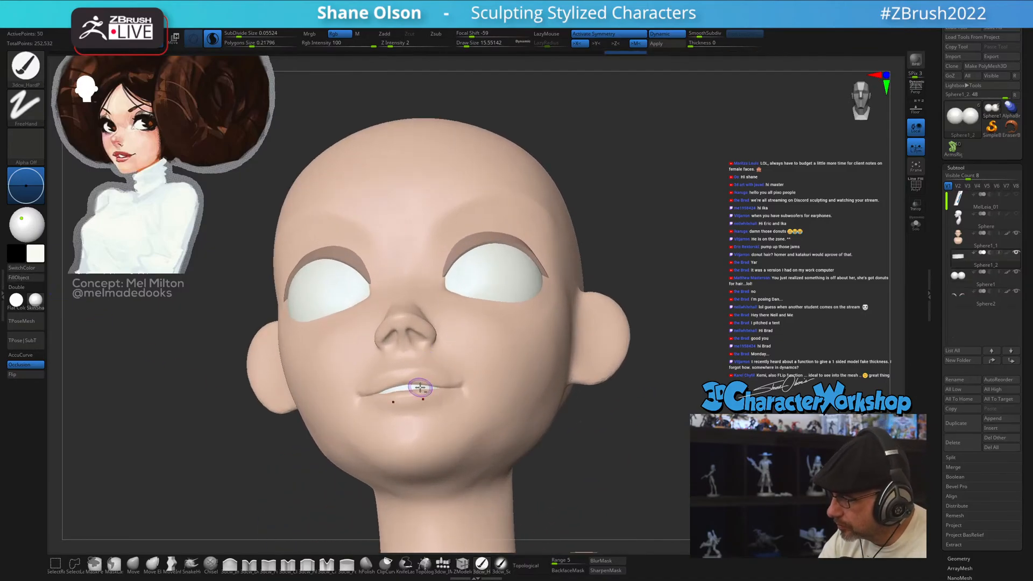
click(19, 277)
- Adjust the shape of the upper eyelid strips with the Move brush at a draw size of about 71
mouse_move(654, 448)
mouse_down()
mouse_move(807, 447)
mouse_move(689, 446)
mouse_move(730, 446)
mouse_move(682, 414)
mouse_up()
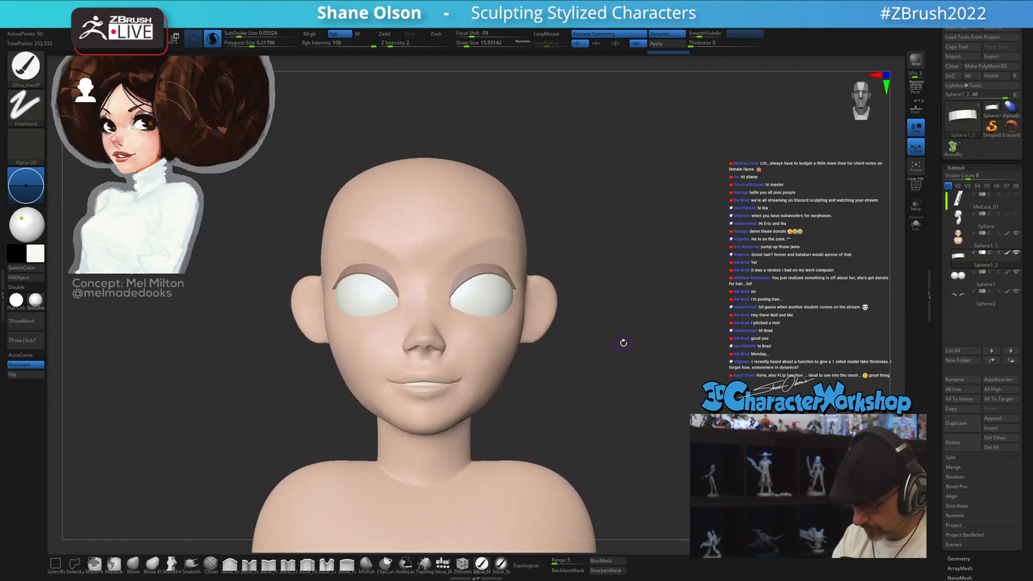
drag(624, 342, 621, 371)
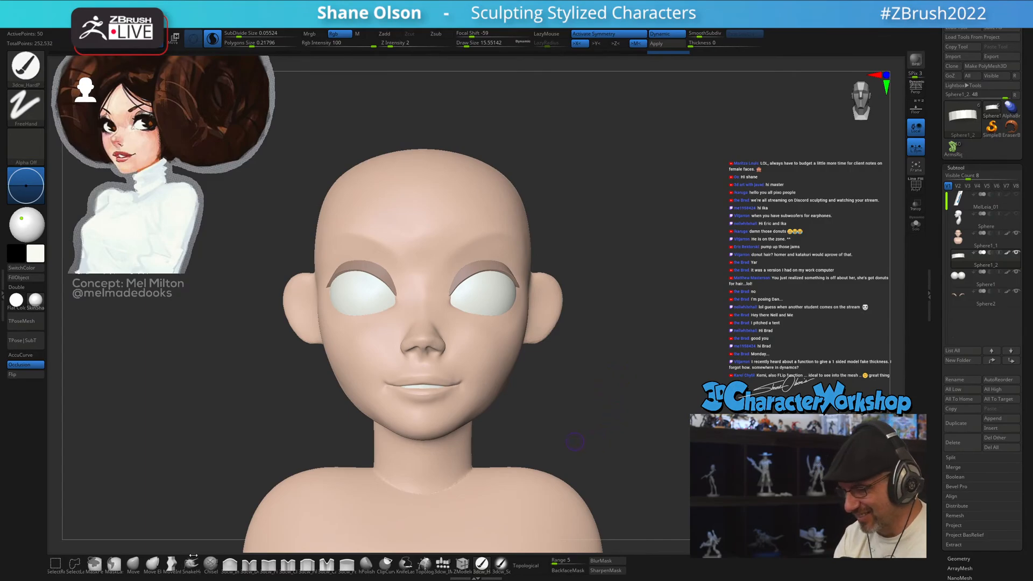
alt+click(486, 266)
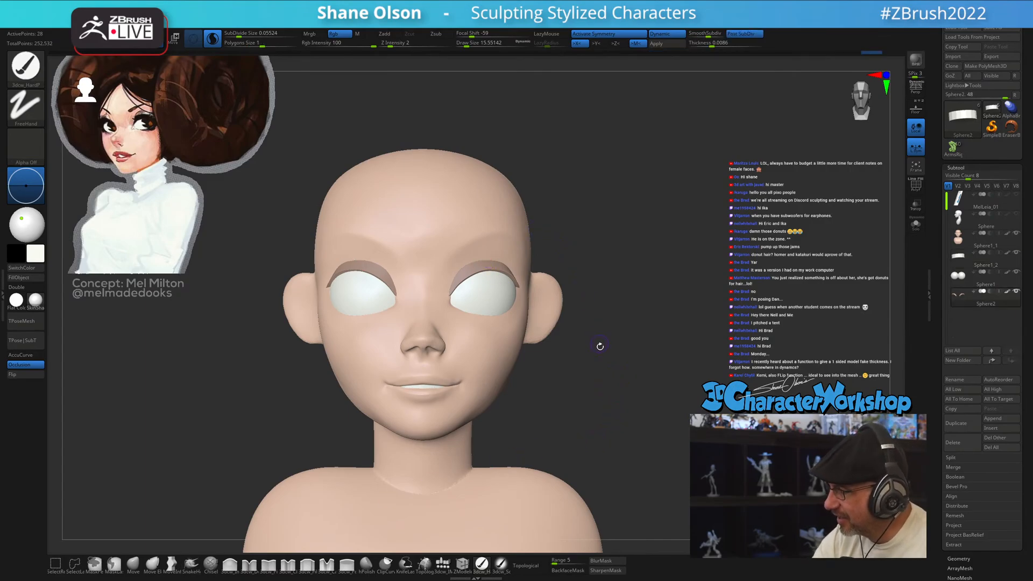
drag(600, 399, 610, 392)
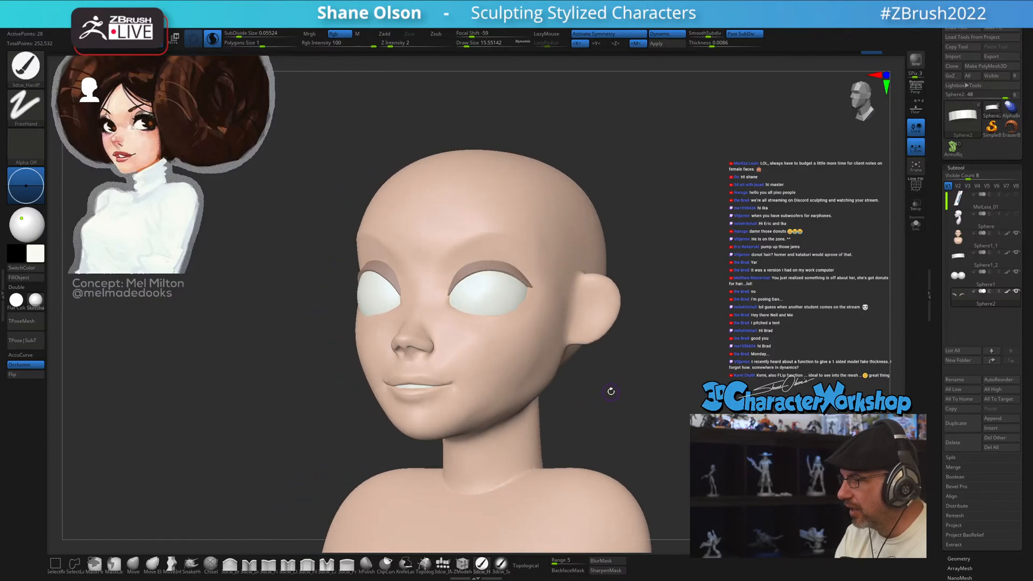
click(132, 563)
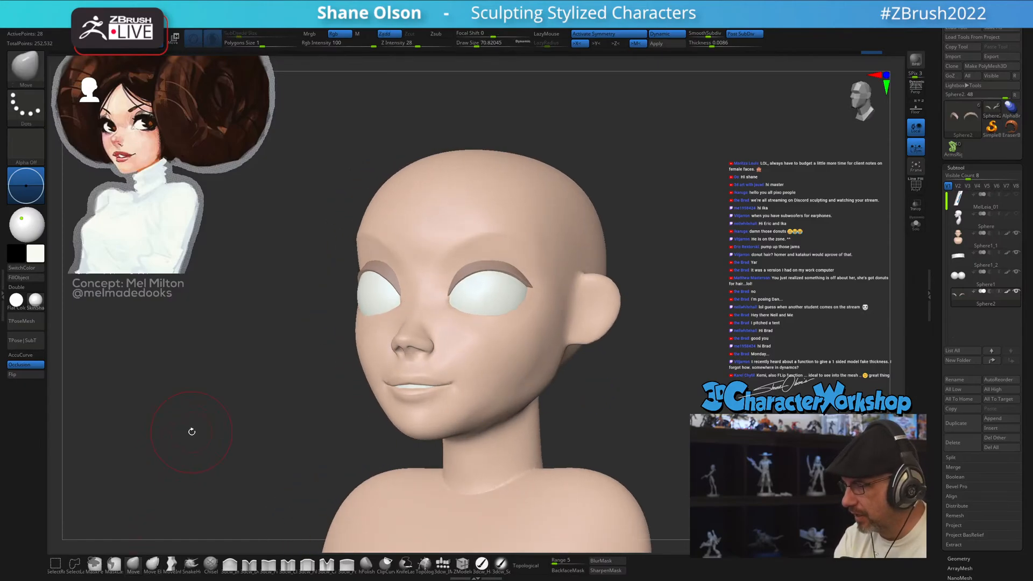
drag(192, 429, 267, 417)
mouse_move(608, 409)
mouse_down()
mouse_move(619, 328)
mouse_move(594, 390)
mouse_up()
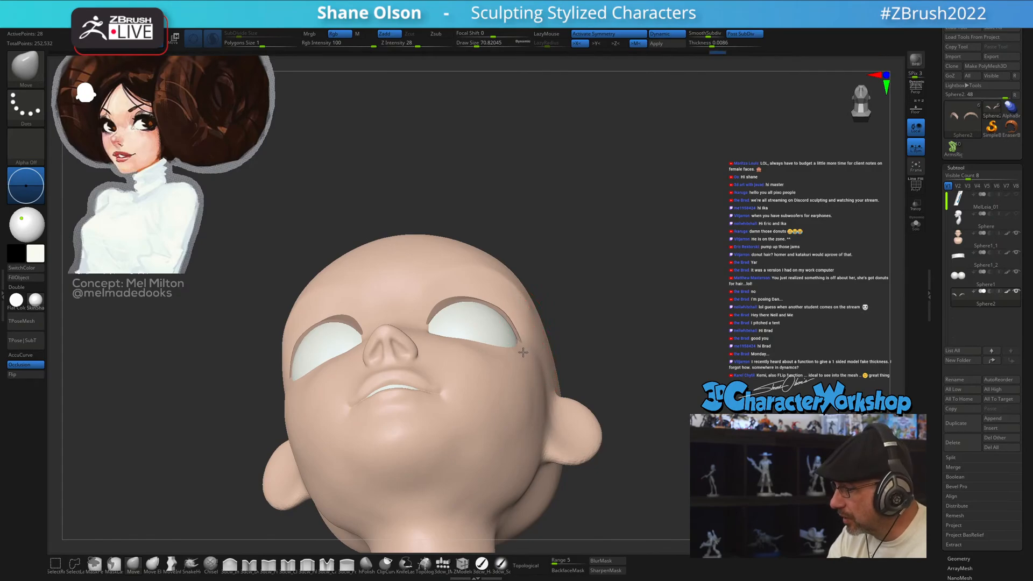
right_drag(495, 279, 485, 291)
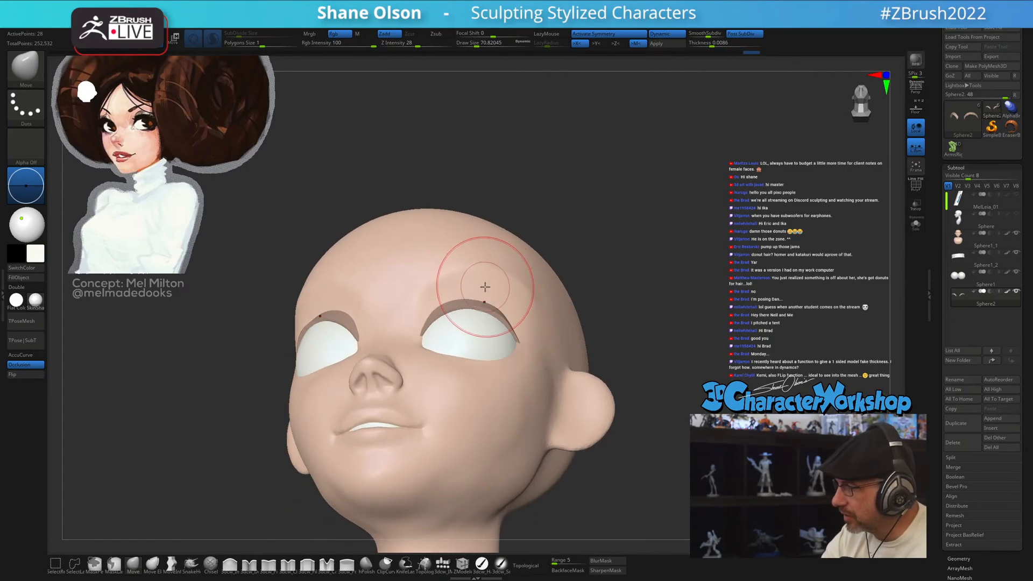
drag(485, 286, 487, 277)
mouse_move(496, 274)
right_down()
mouse_move(489, 299)
mouse_move(498, 275)
mouse_move(524, 279)
right_up()
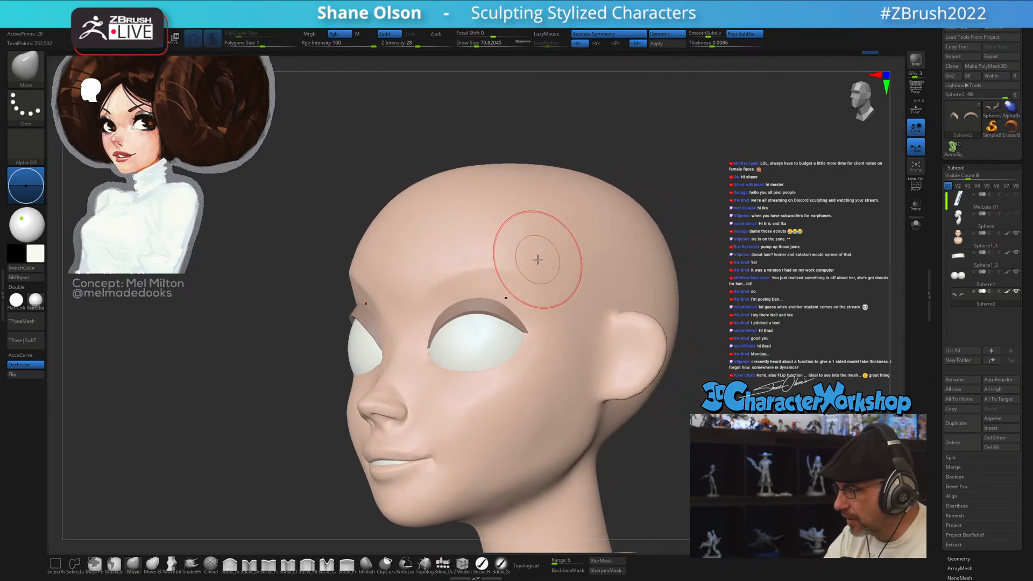
key(shift)
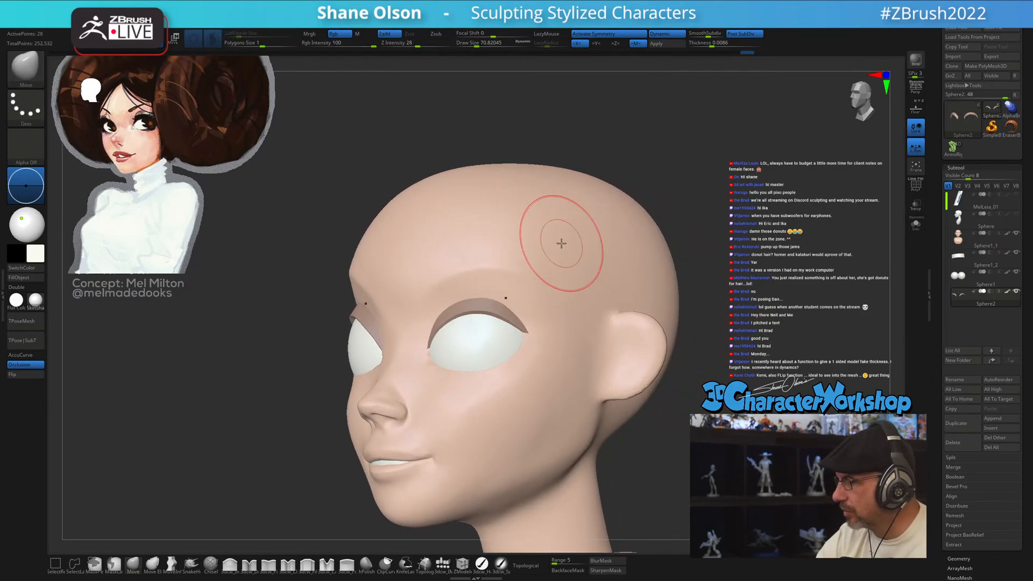
- Select the head mesh and smooth the temple beside the outer corner of the eye
alt+click(554, 275)
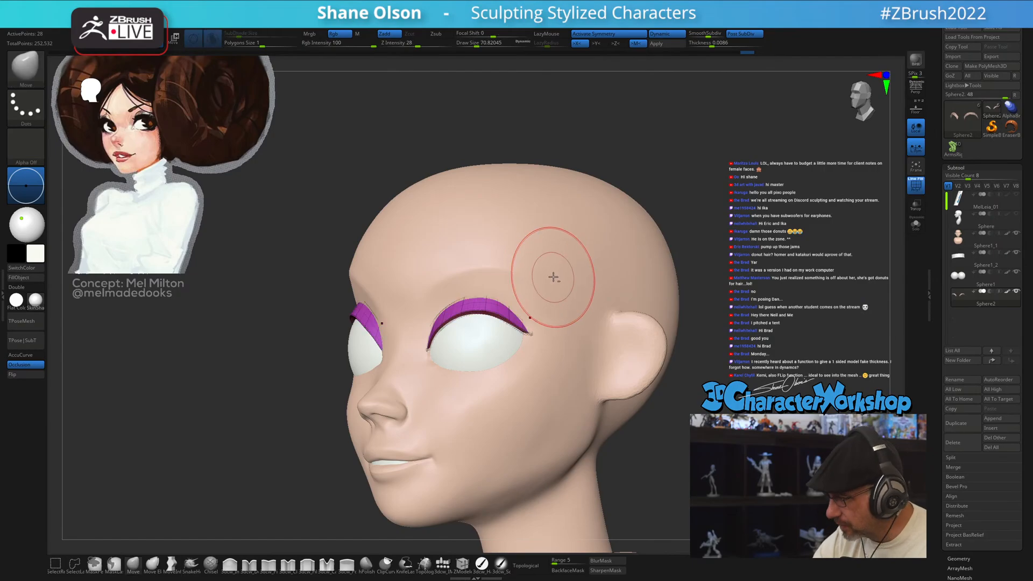
key(shift+f)
key(shift+f)
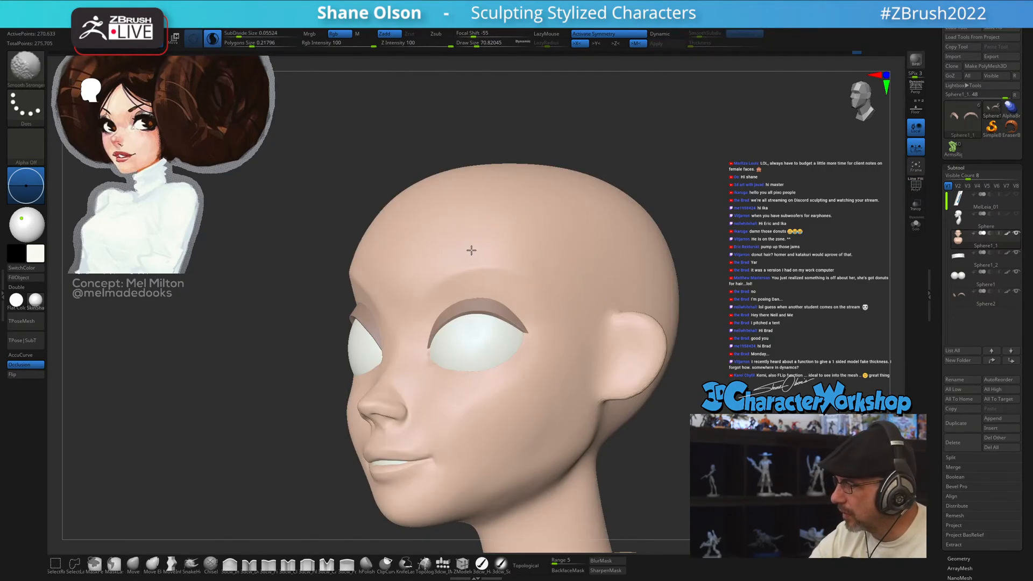
mouse_move(553, 251)
shift+mouse_down()
mouse_move(533, 290)
mouse_move(539, 299)
mouse_move(544, 289)
mouse_move(549, 312)
shift+mouse_up()
- Build up the temple beside the eye with the Inflate brush at a draw size of about 39
click(230, 564)
key(s)
key(s)
key(s)
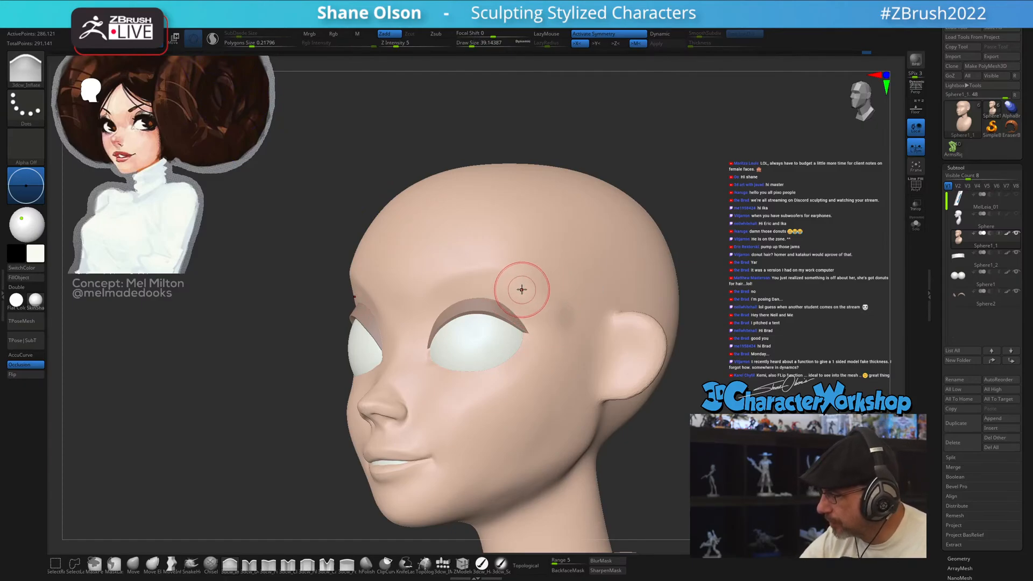
- Refine the outer brow above the eye with the Inflate brush at a draw size of about 35
mouse_move(556, 375)
right_down()
mouse_move(579, 366)
mouse_move(570, 383)
right_up()
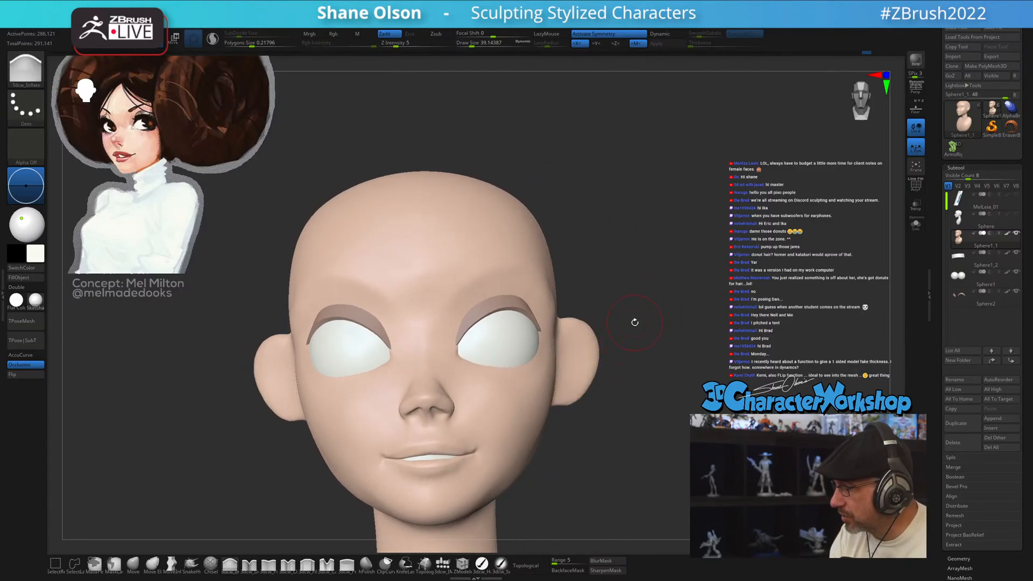
right_drag(634, 321, 618, 289)
key(s)
drag(509, 288, 489, 289)
key(s)
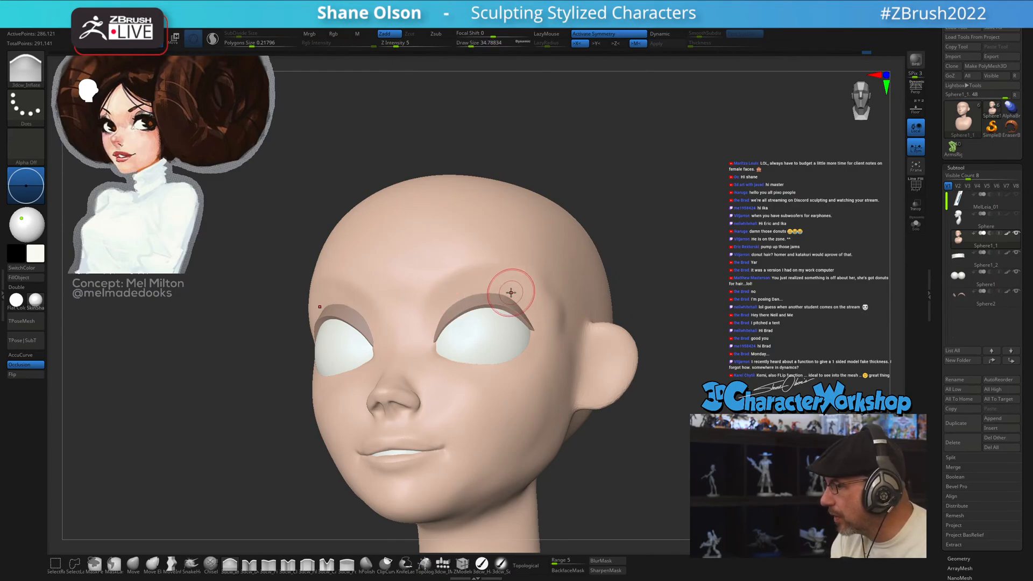
right_drag(683, 286, 641, 288)
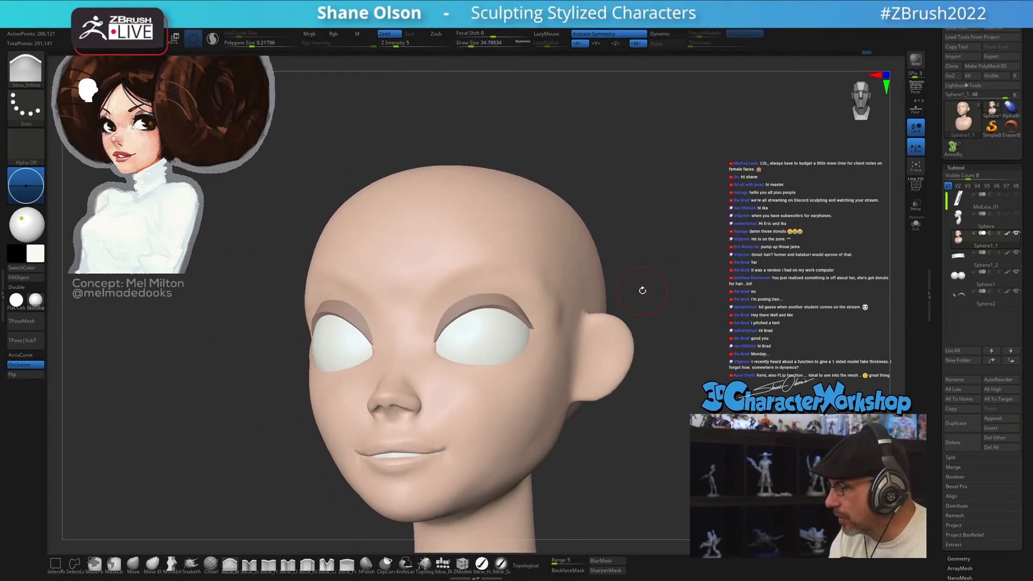
mouse_move(536, 308)
right_down()
mouse_move(516, 286)
mouse_move(511, 293)
mouse_move(526, 295)
right_up()
- Smooth the side of the face between the outer corner of the eye and the ear
key(shift)
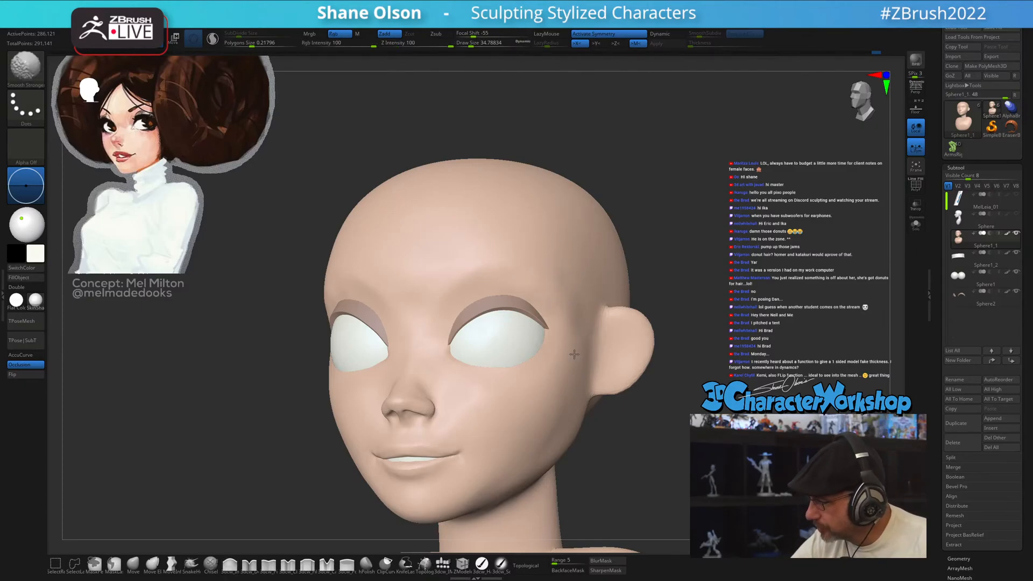
mouse_move(591, 388)
shift+mouse_down()
mouse_move(587, 336)
mouse_move(572, 385)
shift+mouse_up()
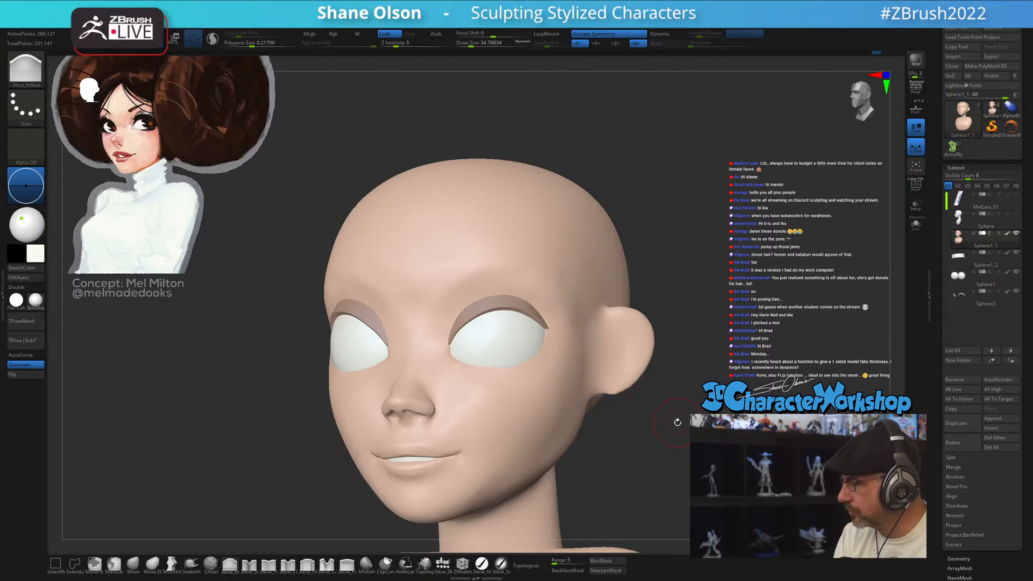
right_drag(678, 422, 640, 361)
key(shift)
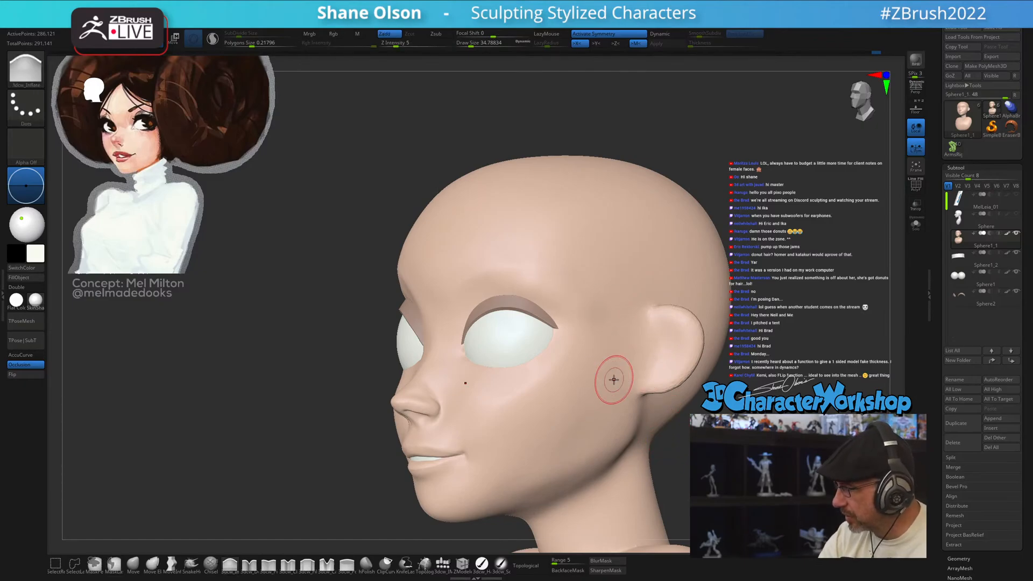
- Check the head's mesh and facial proportions from the front and three-quarter views
key(shift+f)
key(shift+f)
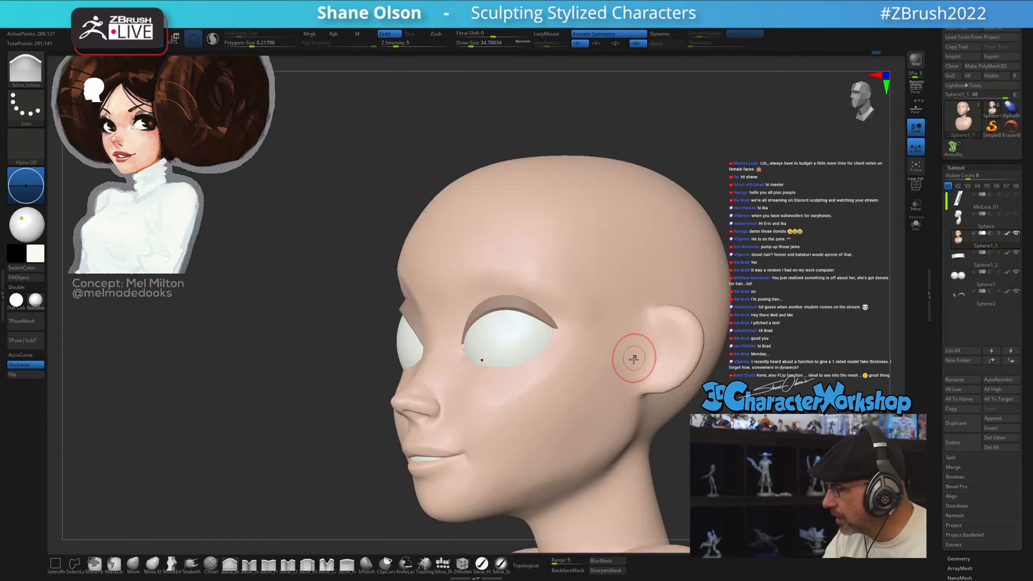
right_drag(627, 357, 657, 357)
ctrl+right_drag(643, 429, 609, 449)
mouse_move(640, 370)
right_down()
mouse_move(653, 384)
mouse_move(636, 434)
right_up()
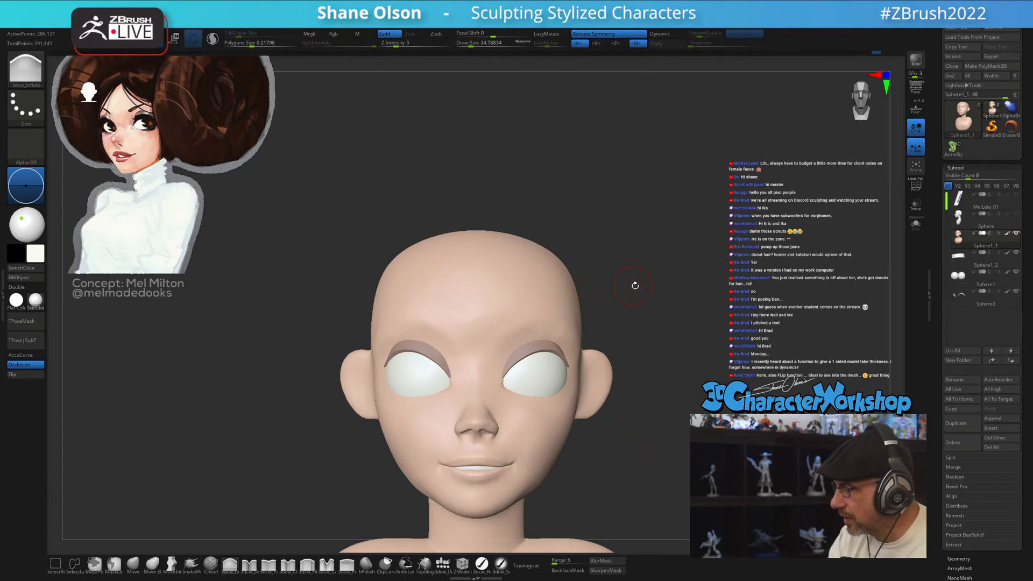
mouse_move(634, 286)
right_down()
mouse_move(659, 302)
mouse_move(675, 336)
right_up()
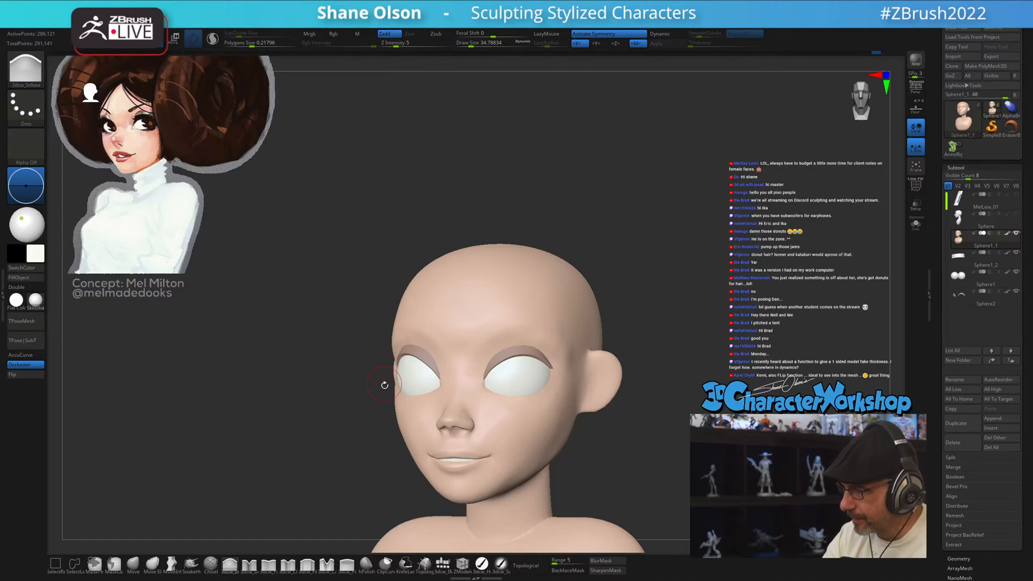
mouse_move(245, 452)
alt+right_down()
mouse_move(253, 396)
mouse_move(250, 433)
alt+right_up()
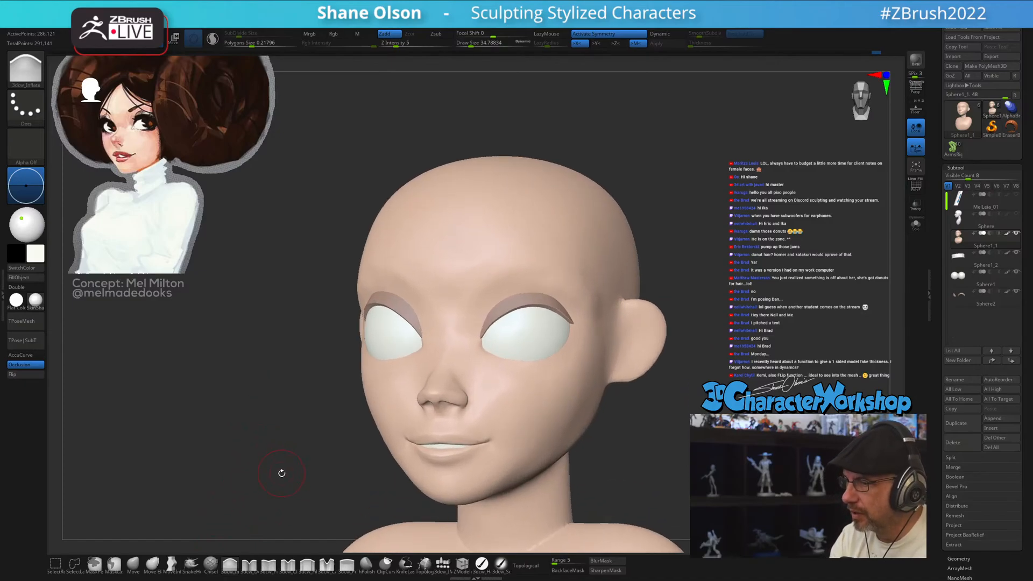
- Add subtle fullness to the cheek beside the nose with the Inflate brush at a draw size of about 83
key(s)
drag(282, 472, 287, 471)
key(s)
drag(361, 396, 363, 396)
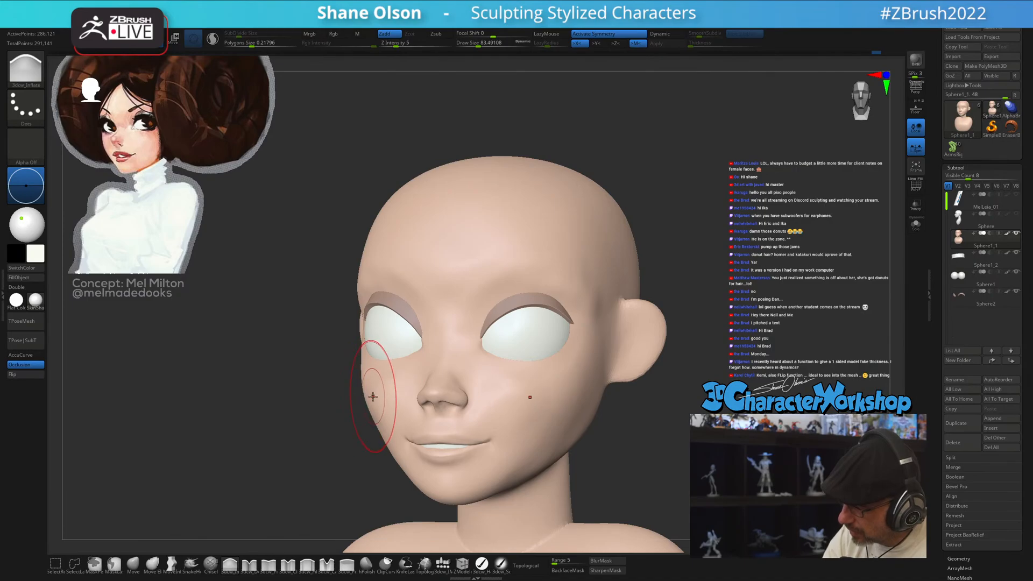
key(shift+f)
key(shift+f)
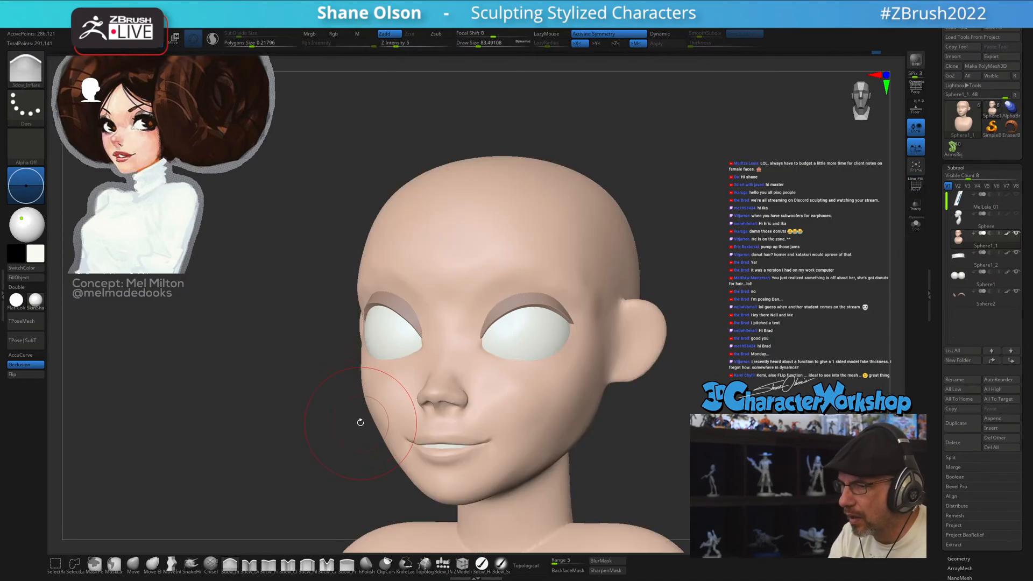
alt+right_drag(358, 421, 369, 401)
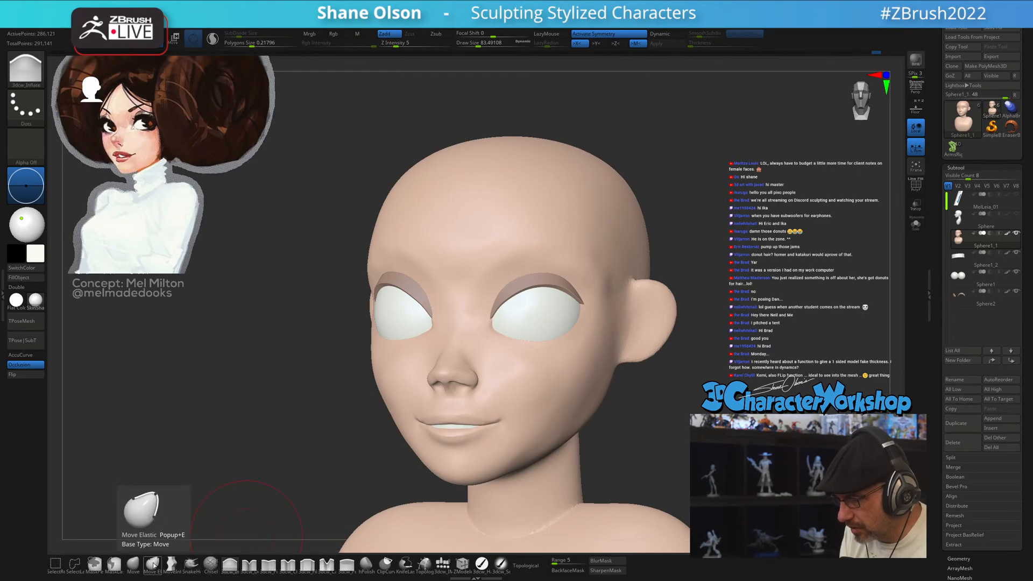
- Reshape the jawline with the Move brush from the front and side, using draw sizes of about 83 and 124
click(132, 563)
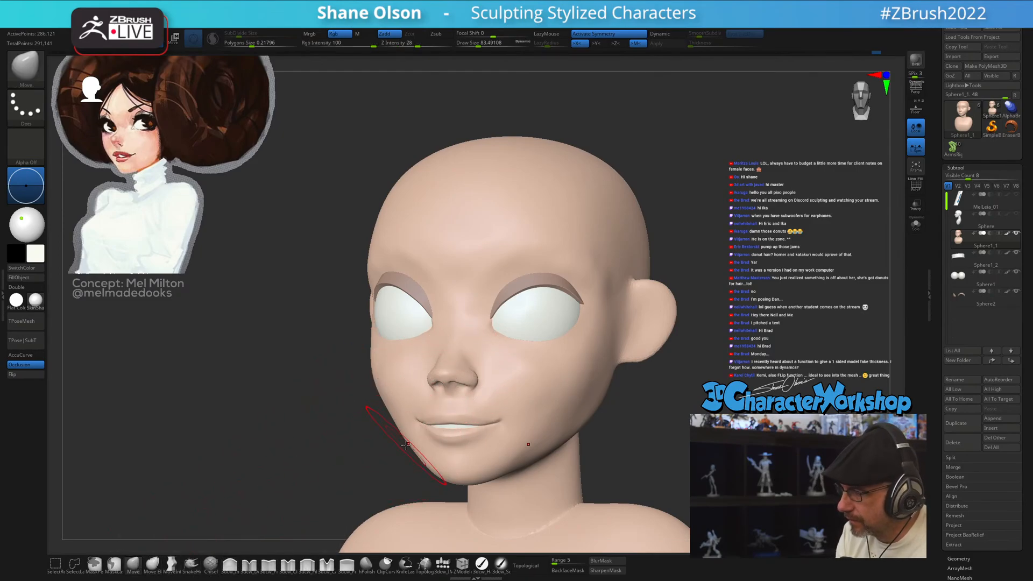
right_drag(409, 415, 430, 433)
drag(397, 445, 409, 439)
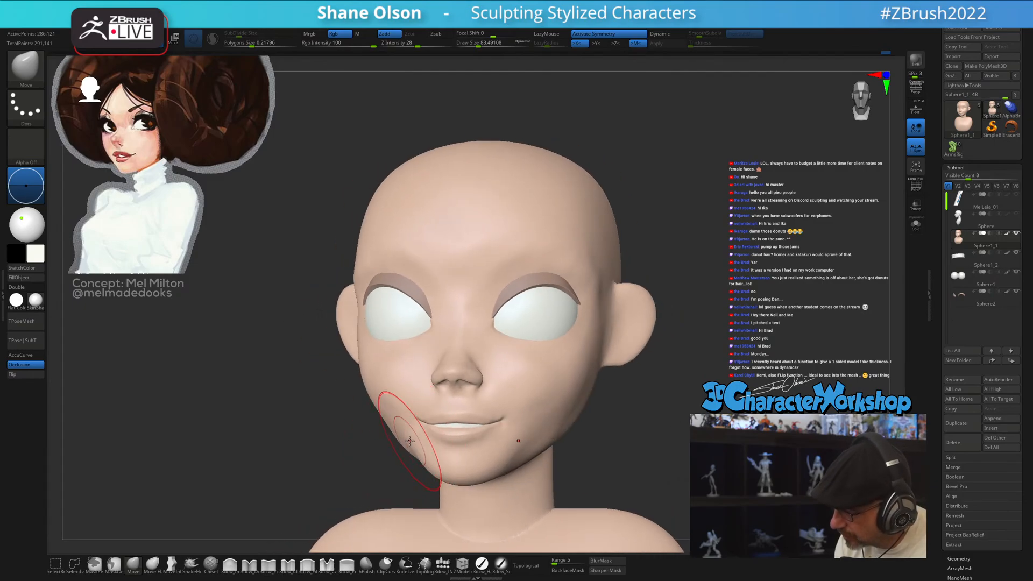
mouse_move(579, 413)
right_down()
mouse_move(531, 435)
mouse_move(516, 463)
mouse_move(420, 500)
mouse_move(408, 493)
mouse_move(413, 424)
right_up()
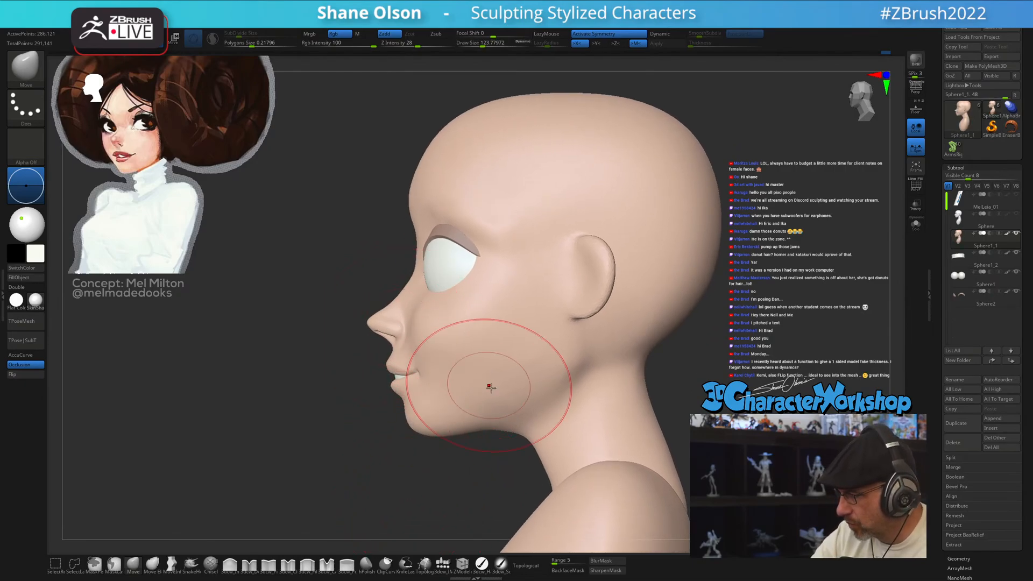
mouse_move(586, 424)
mouse_down()
mouse_move(605, 419)
mouse_move(581, 418)
mouse_up()
key(shift)
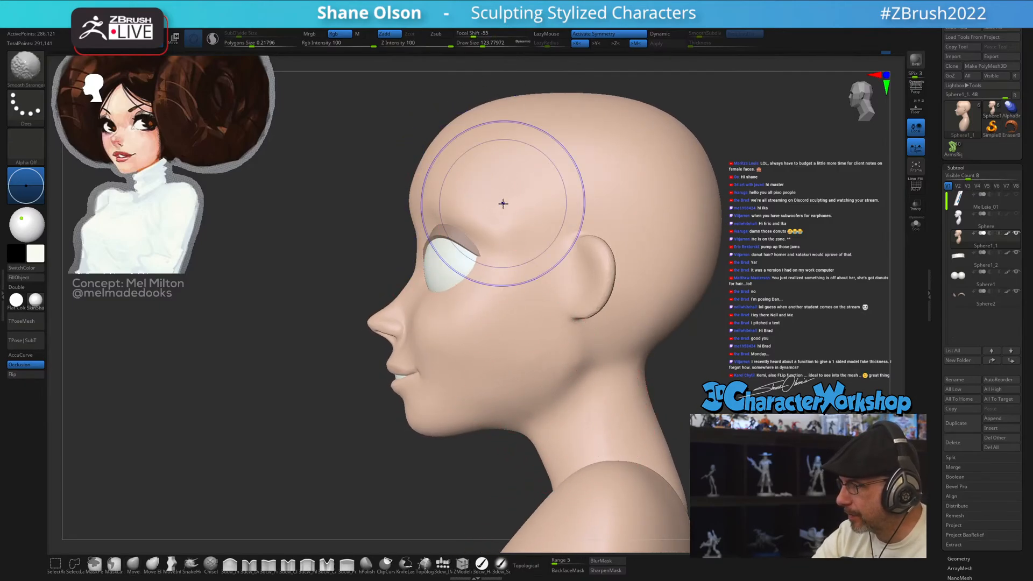
- Choose the Topology brush for work around the eye, set its draw size to about 12 and check the head's wireframe
drag(376, 216, 540, 309)
mouse_move(569, 371)
mouse_down()
mouse_move(623, 365)
mouse_move(607, 332)
mouse_move(640, 366)
mouse_move(368, 478)
mouse_up()
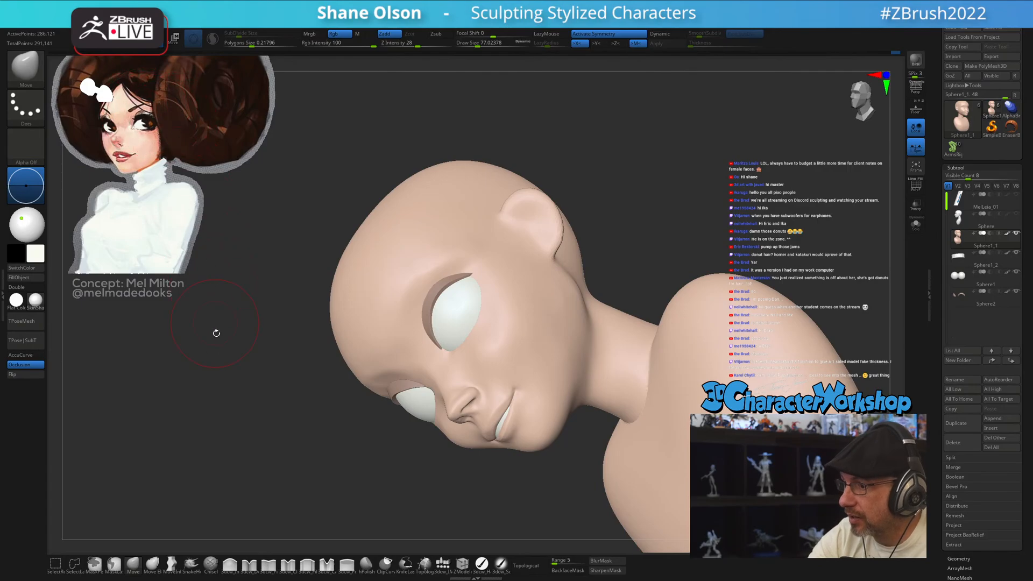
mouse_move(217, 334)
mouse_down()
mouse_move(225, 430)
mouse_move(396, 341)
mouse_move(596, 295)
mouse_move(647, 299)
mouse_move(645, 278)
mouse_move(639, 301)
mouse_move(647, 288)
mouse_move(655, 303)
mouse_move(664, 217)
mouse_up()
key(s)
key(s)
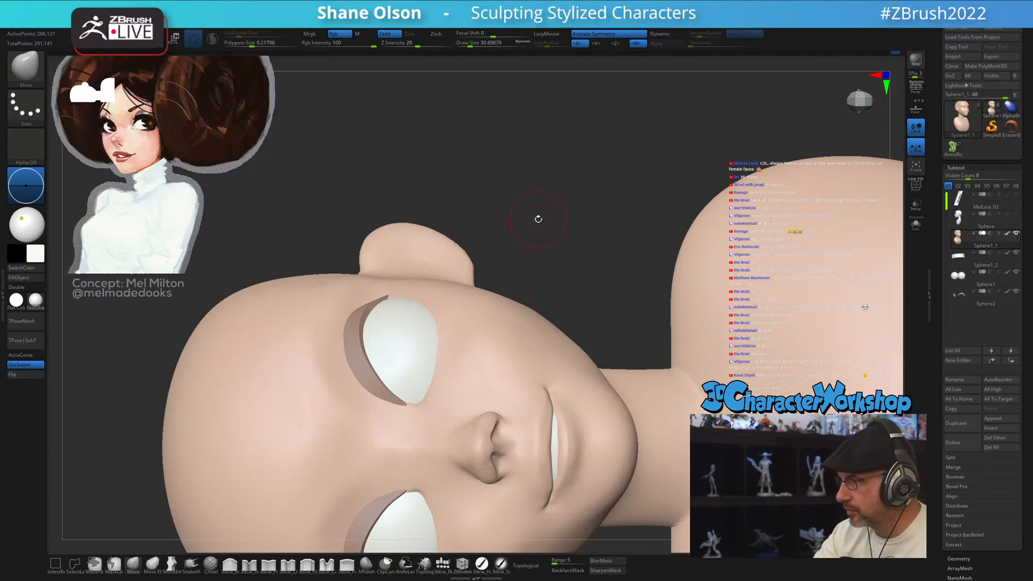
key(s)
mouse_move(538, 248)
mouse_down()
mouse_move(473, 410)
mouse_move(489, 388)
mouse_up()
click(424, 563)
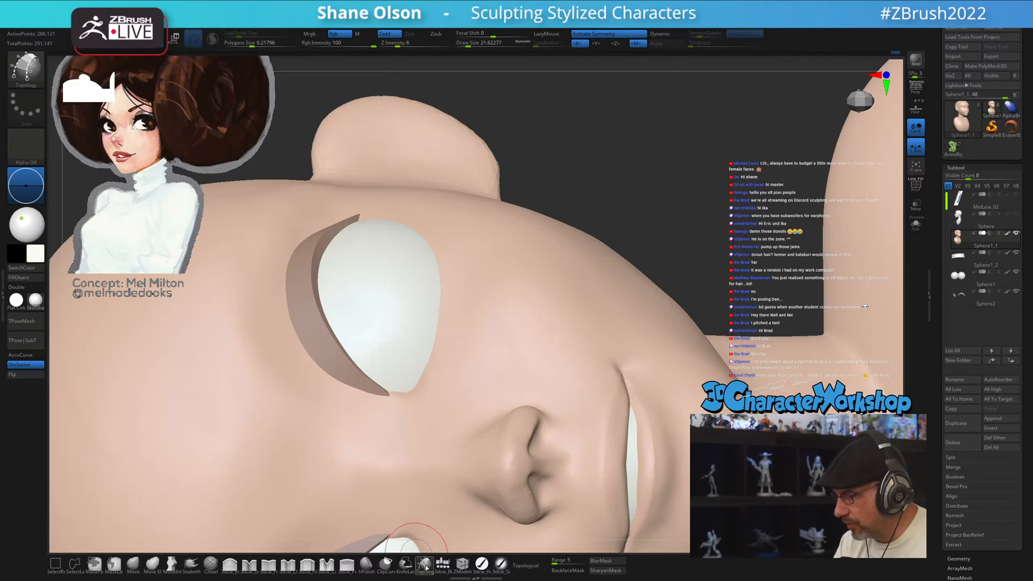
key(s)
drag(391, 316, 385, 317)
key(shift+f)
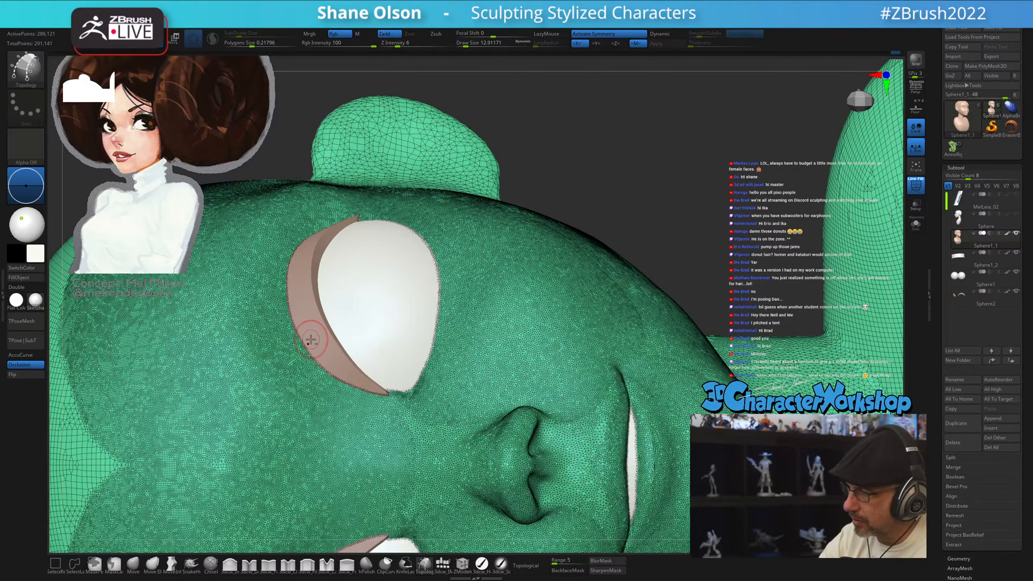
key(shift+f)
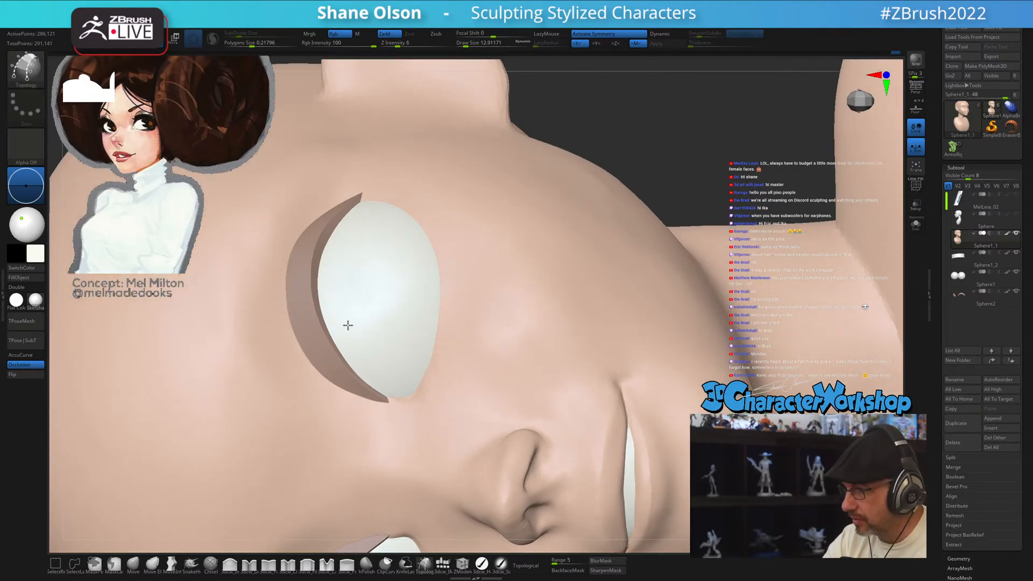
- Draw two long Topology curves along the upper lash line at a draw size of about 9 and cross them at both ends
right_drag(347, 325, 356, 350)
key(s)
drag(356, 350, 351, 351)
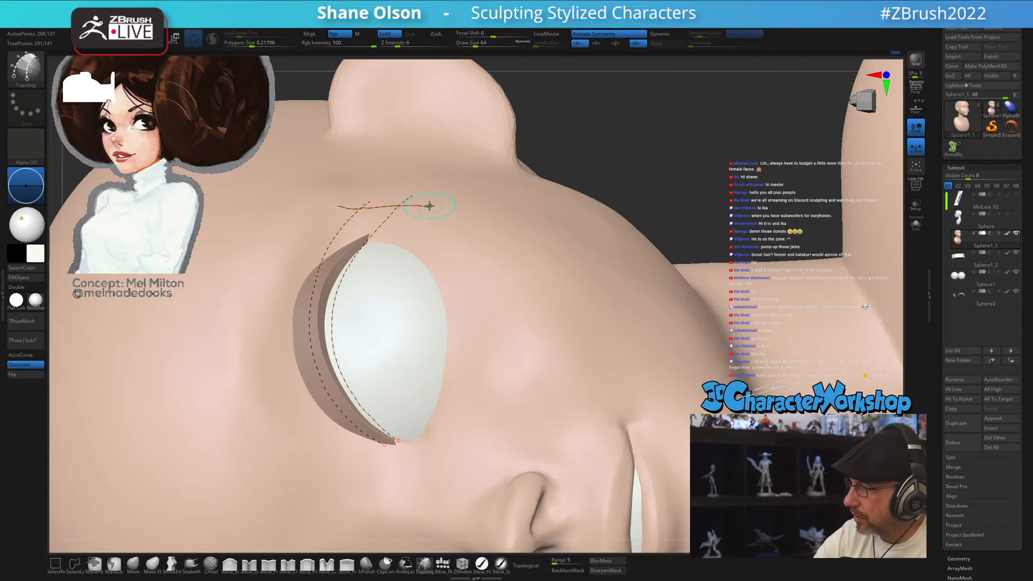
drag(349, 467, 442, 407)
- Draw five Topology cross curves over the two lash line curves to divide the strip into quads
drag(278, 333, 382, 322)
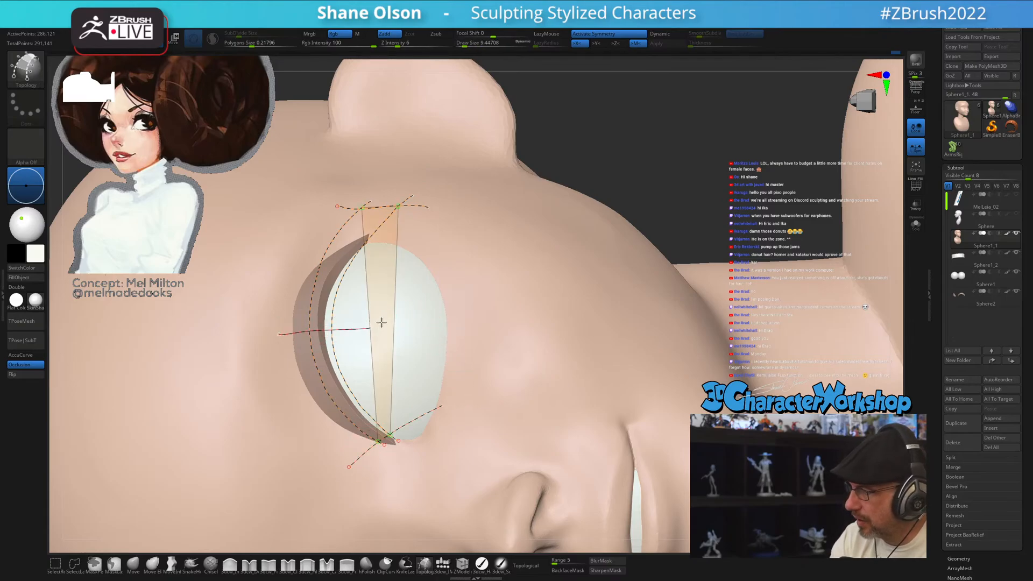
drag(288, 275, 373, 295)
drag(312, 220, 383, 261)
drag(290, 375, 371, 353)
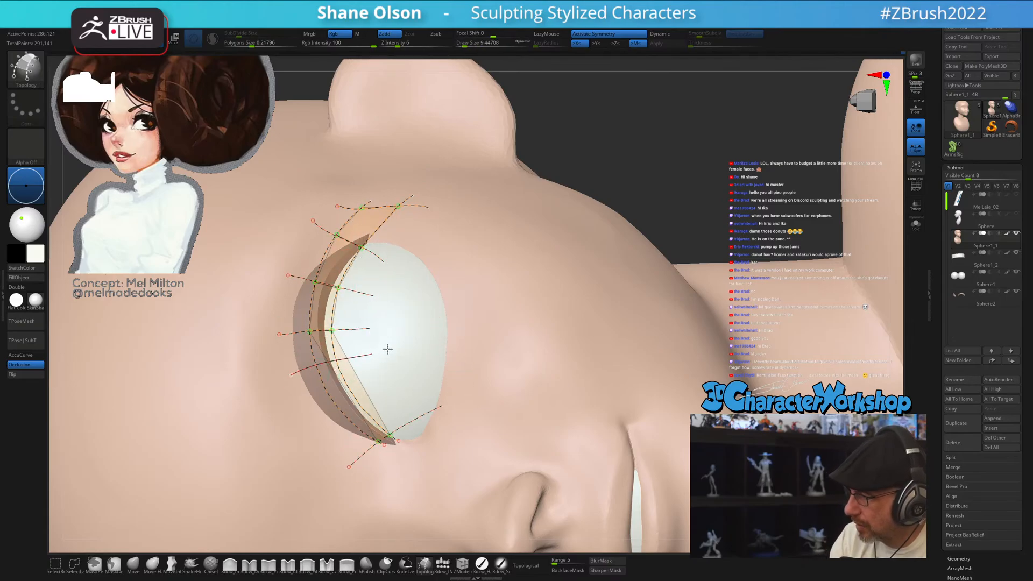
drag(323, 431, 410, 385)
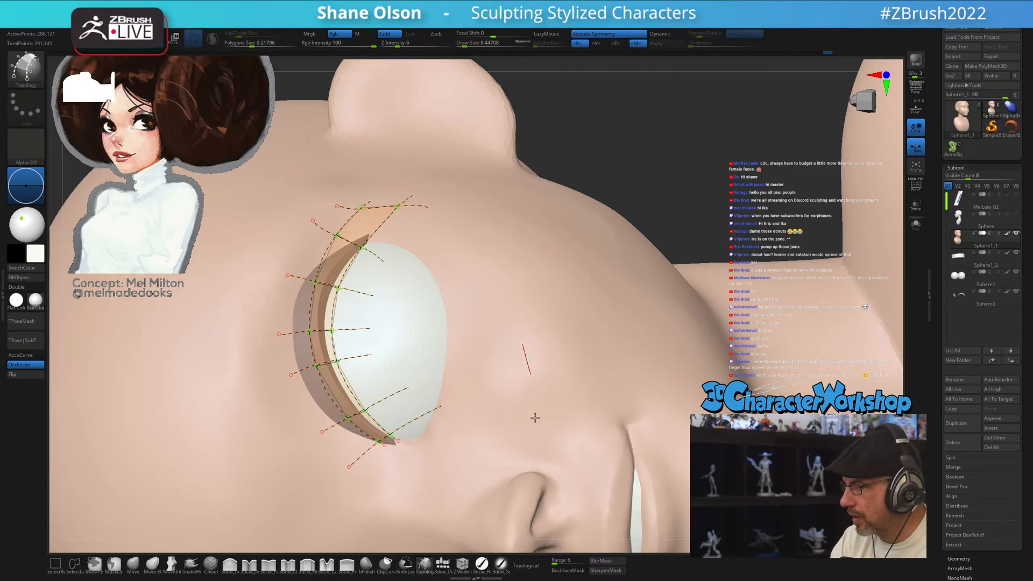
- Generate the lash strip from the Topology curves at draw size 1 and split the unmasked points into their own subtool
mouse_move(530, 431)
right_down()
mouse_move(534, 396)
mouse_move(525, 411)
right_up()
key(s)
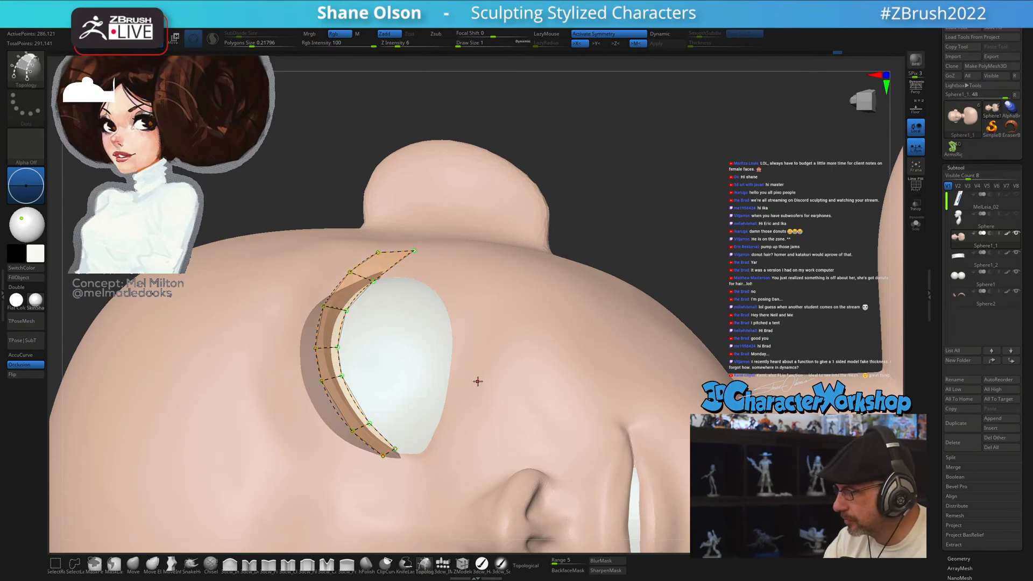
drag(478, 383, 480, 373)
key(space)
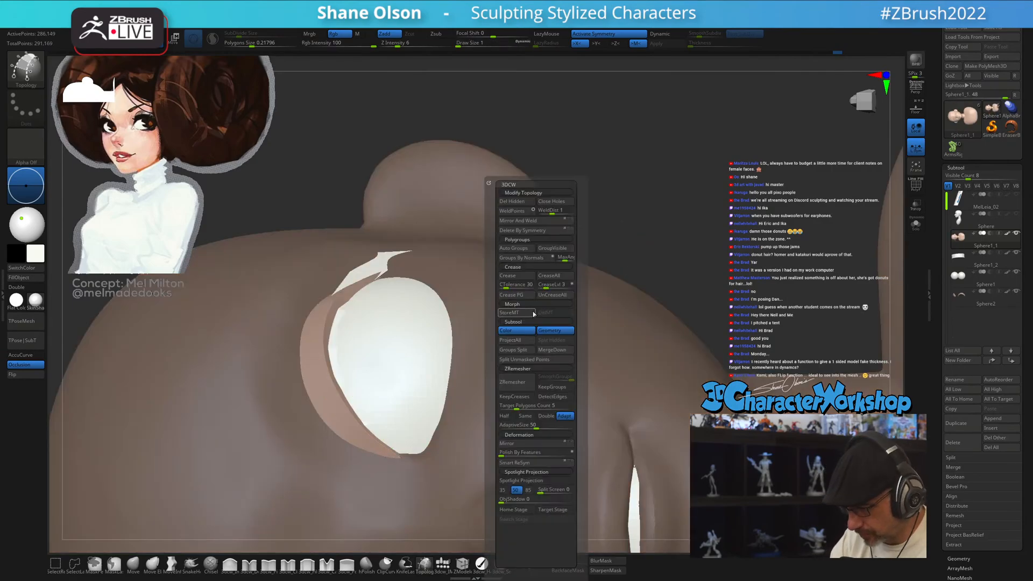
click(518, 360)
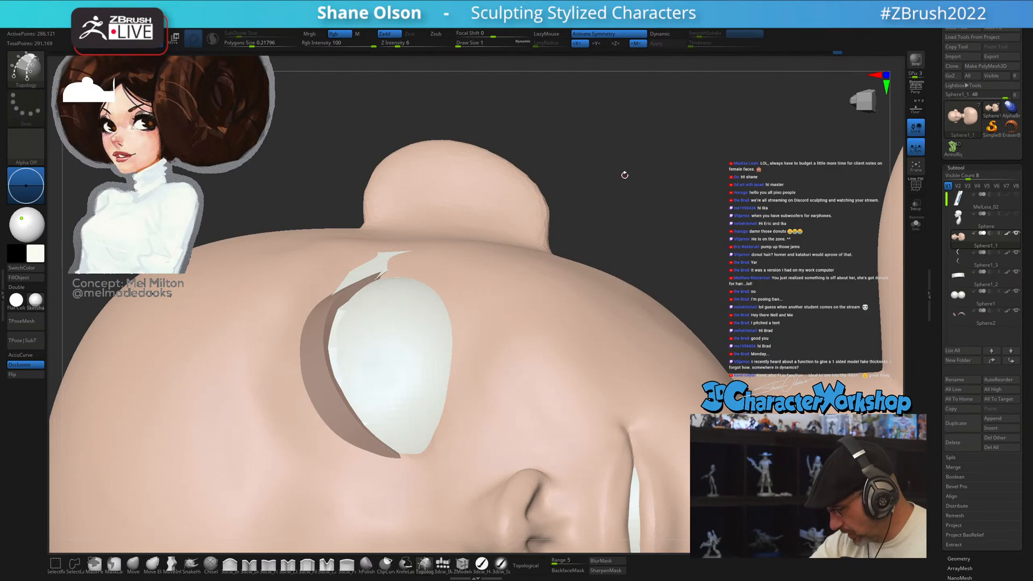
- Select the new lash strip subtool, display its wireframe and inspect its fit around the eye
key(alt+Down)
key(shift+f)
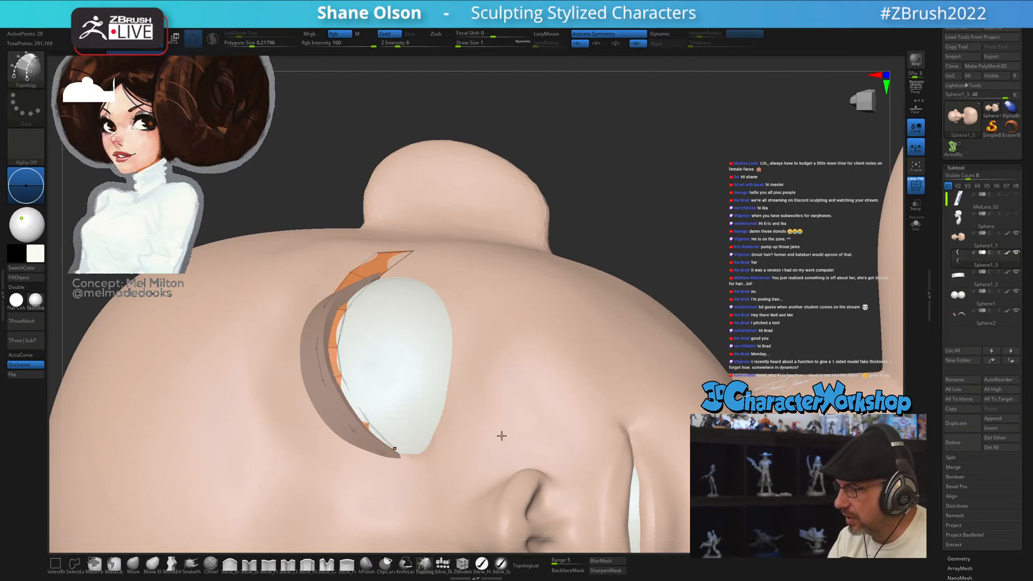
mouse_move(502, 436)
right_down()
mouse_move(520, 410)
mouse_move(518, 435)
right_up()
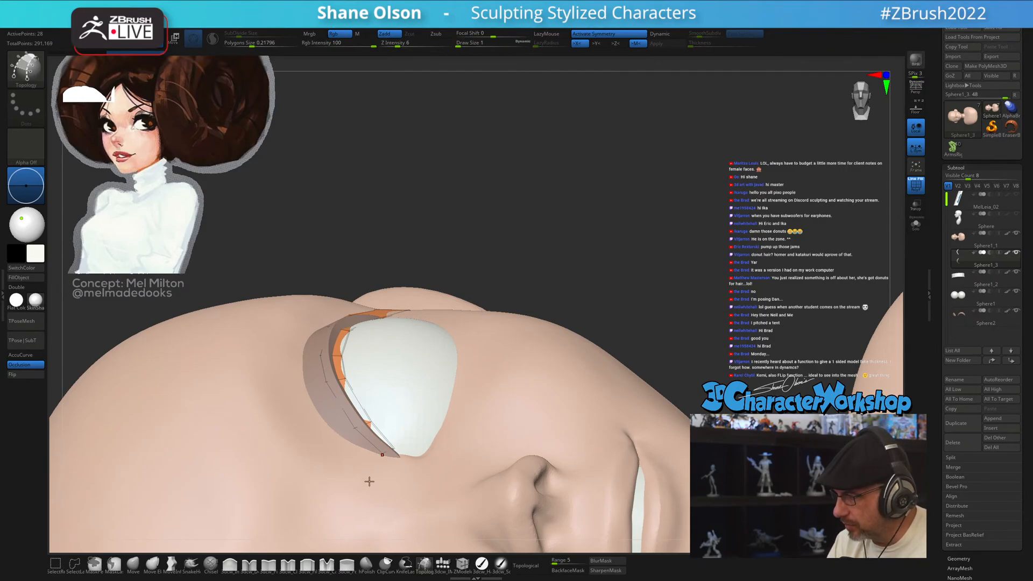
right_drag(456, 350, 447, 396)
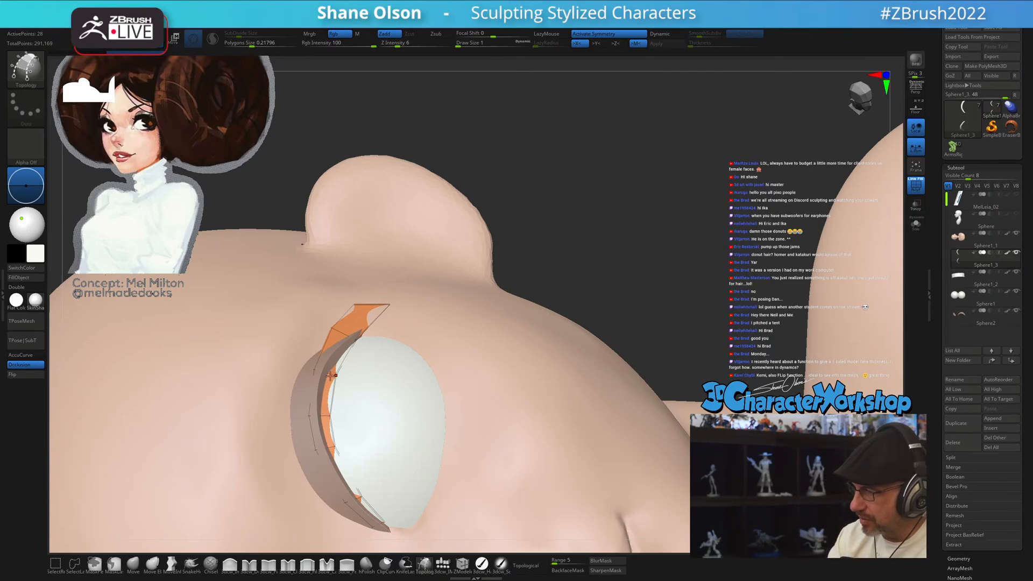
- Switch to the Move brush, isolate the lash strip subtool and enable its double-sided display
click(144, 563)
click(916, 223)
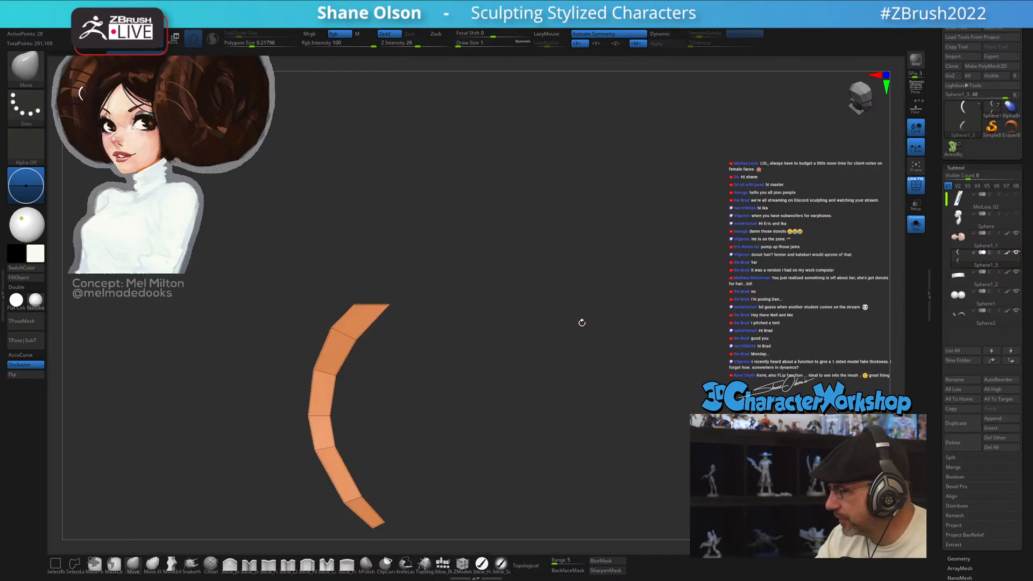
drag(581, 320, 511, 341)
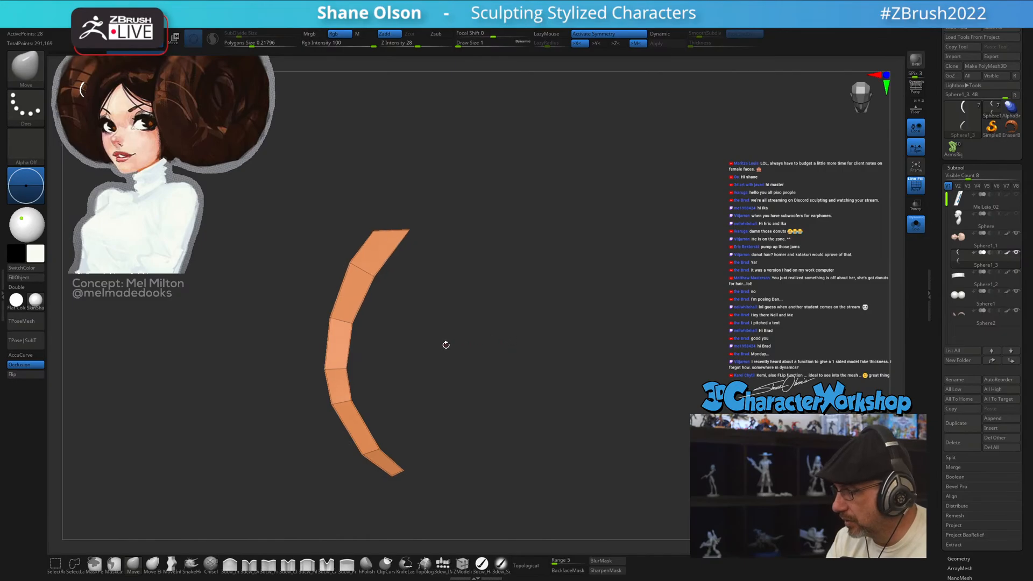
mouse_move(427, 335)
ctrl+mouse_down()
mouse_move(411, 199)
mouse_move(353, 283)
mouse_move(347, 372)
mouse_move(362, 431)
mouse_move(398, 476)
mouse_move(437, 494)
ctrl+mouse_up()
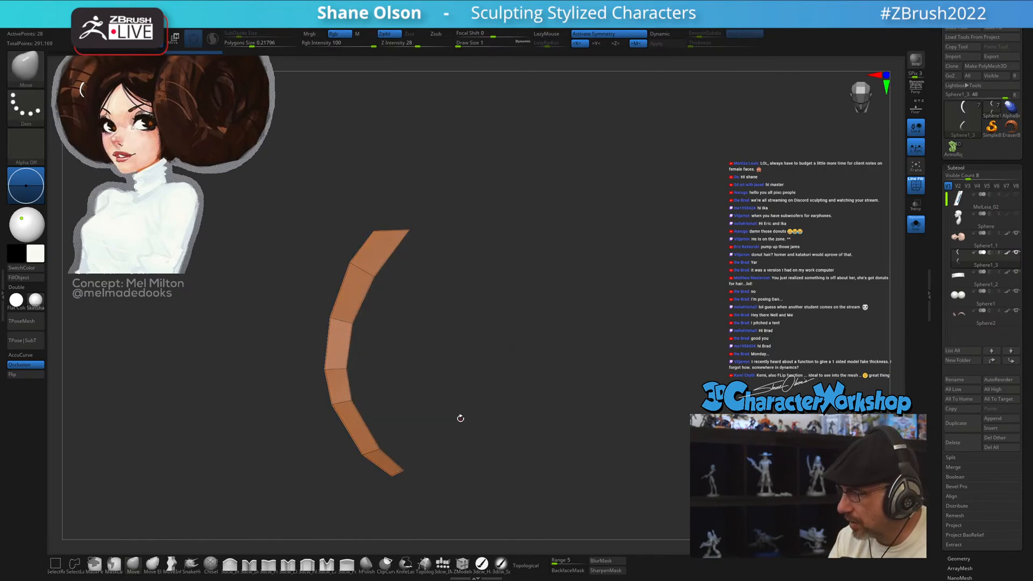
key(w)
right_drag(464, 415, 574, 366)
click(27, 289)
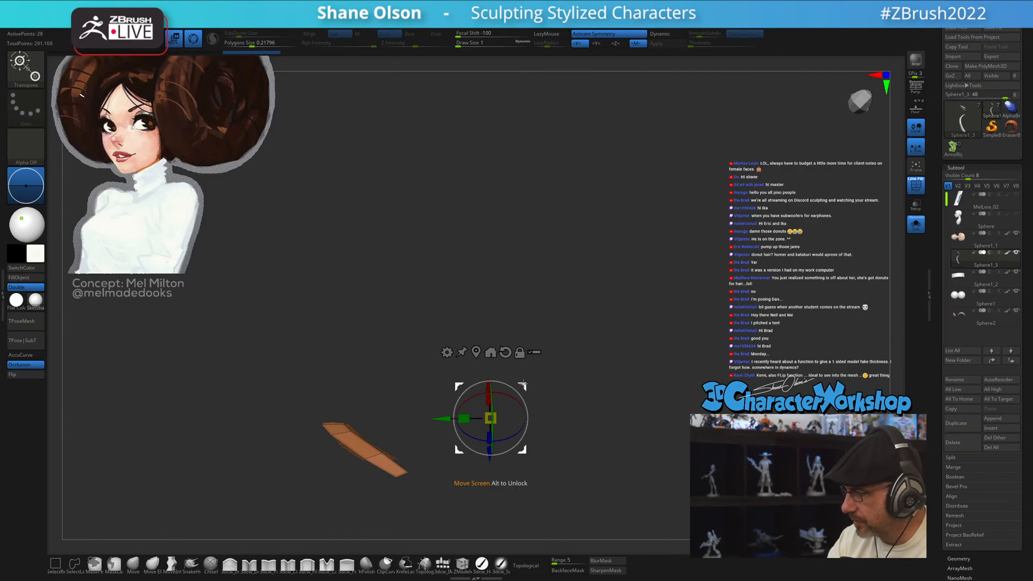
drag(523, 384, 512, 359)
mouse_move(583, 385)
right_down()
mouse_move(554, 414)
mouse_move(582, 410)
mouse_move(565, 432)
mouse_move(577, 431)
mouse_move(587, 410)
right_up()
- Return to the Move brush at a draw size of about 14 and show the rest of the head around the lash strip
key(q)
key(b)
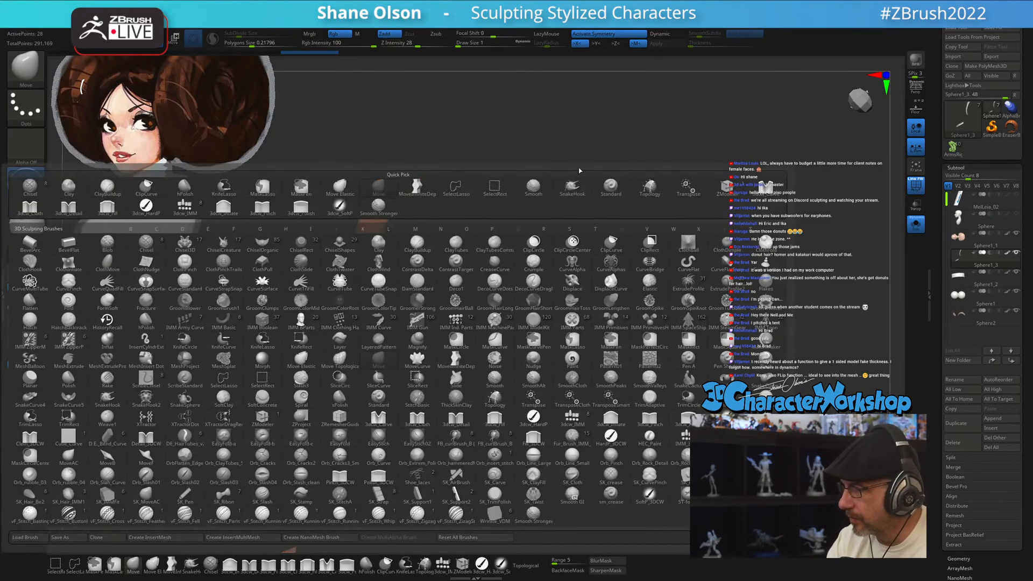
ctrl+right_drag(546, 239, 525, 264)
alt+right_drag(524, 275, 539, 391)
key(s)
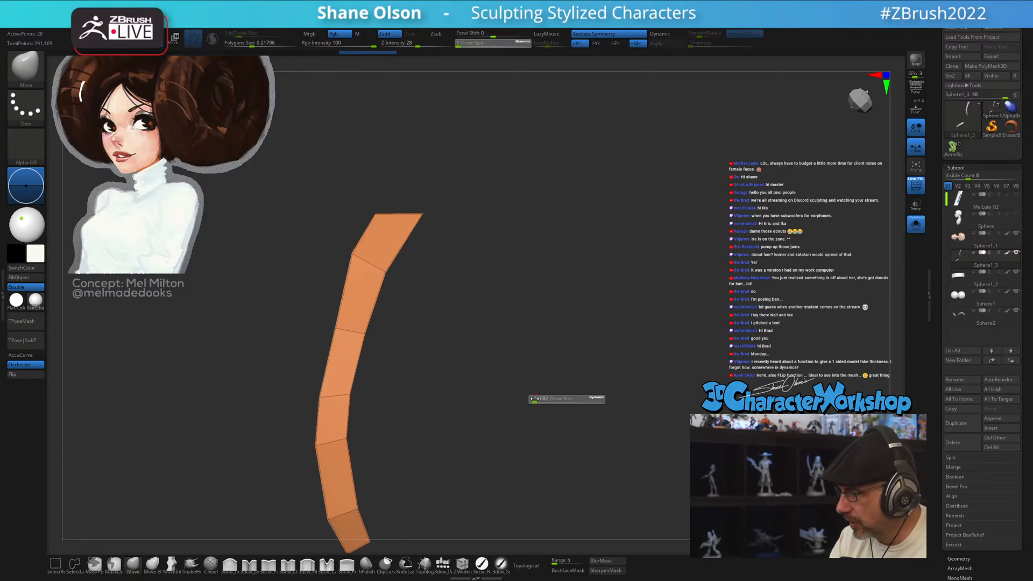
drag(542, 400, 540, 397)
alt+right_drag(539, 396, 613, 368)
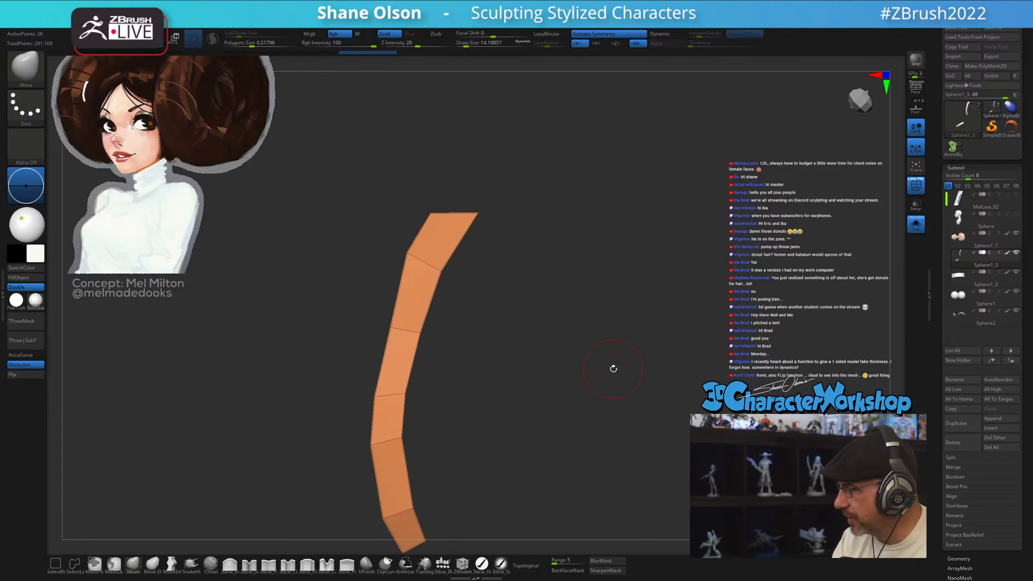
click(915, 225)
right_drag(560, 337, 431, 330)
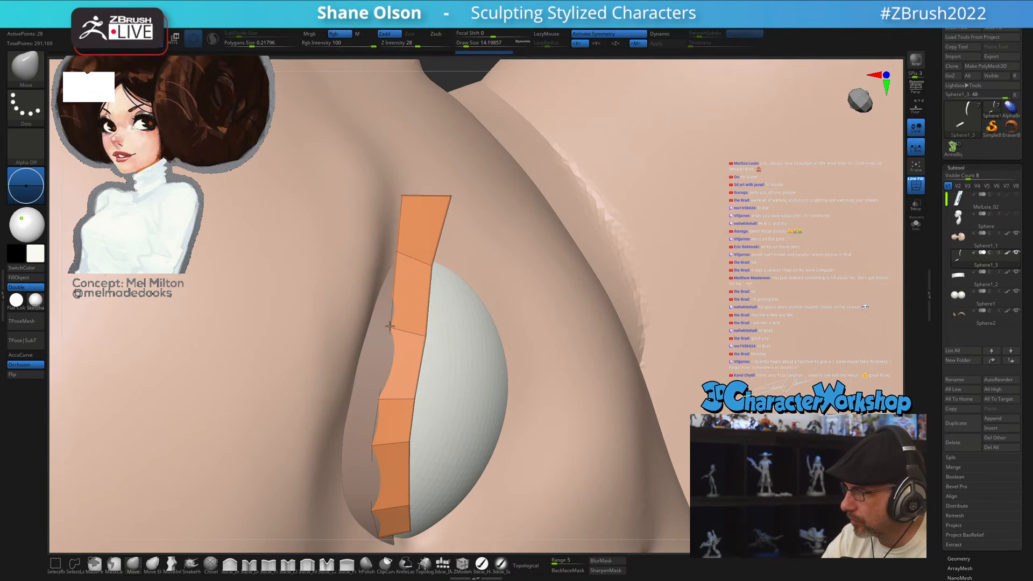
right_drag(411, 350, 422, 373)
- Preview the lash strip with dynamic subdivision and shape its inner half along the eyelid edge at a draw size of about 41
key(d)
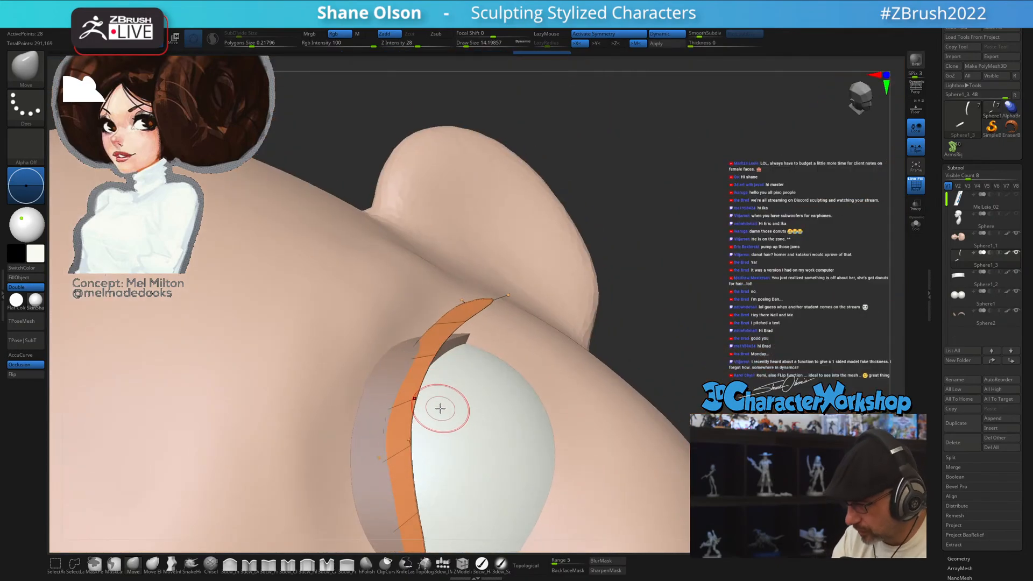
mouse_move(445, 407)
right_down()
mouse_move(403, 323)
mouse_move(417, 345)
mouse_move(457, 361)
mouse_move(577, 320)
mouse_move(539, 334)
right_up()
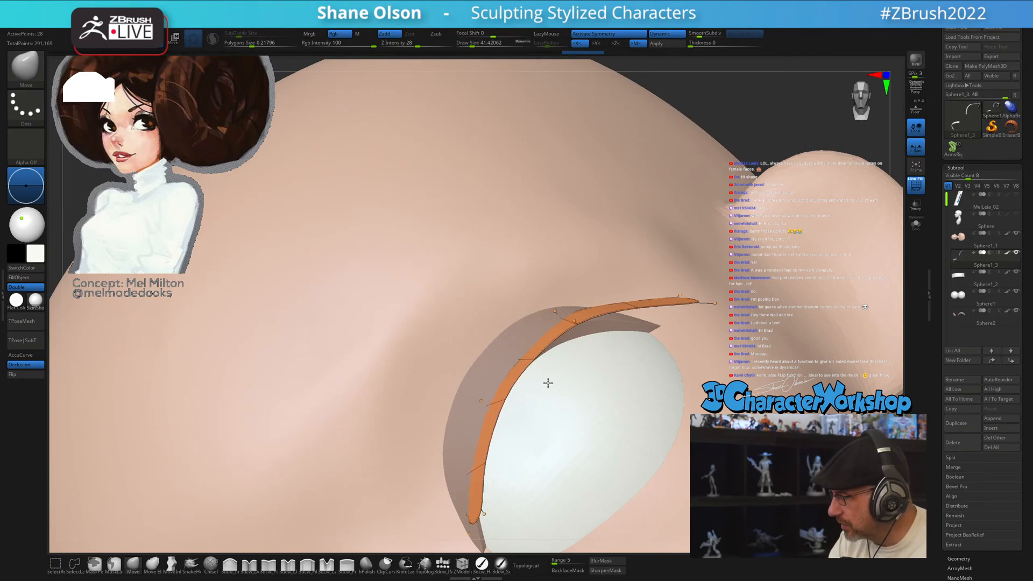
mouse_move(562, 317)
mouse_down()
mouse_move(572, 334)
mouse_move(523, 356)
mouse_move(492, 412)
mouse_up()
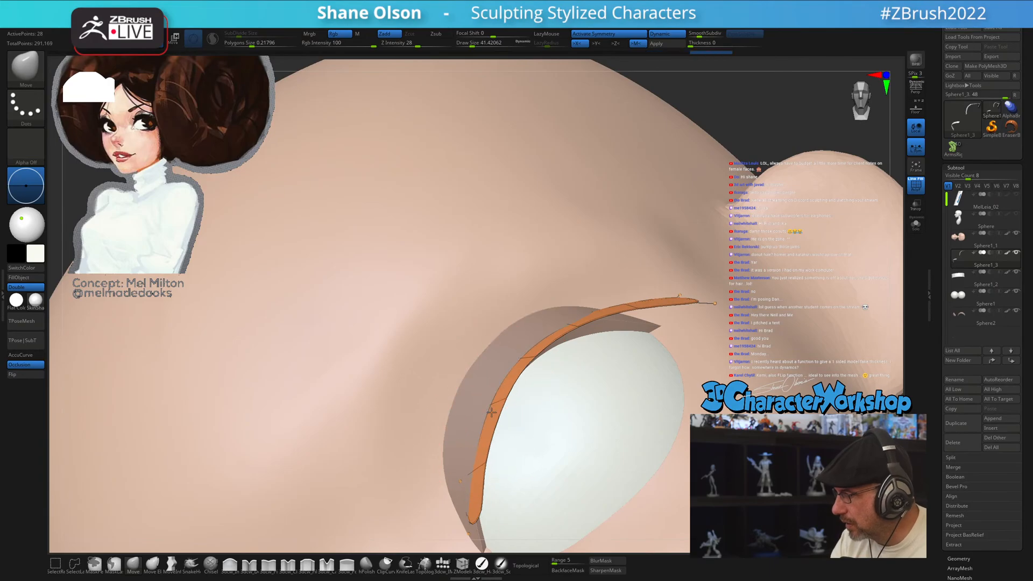
mouse_move(505, 452)
right_down()
mouse_move(519, 445)
mouse_move(511, 452)
mouse_move(456, 411)
right_up()
mouse_move(456, 410)
mouse_down()
mouse_move(459, 378)
mouse_move(467, 400)
mouse_up()
drag(471, 438, 473, 456)
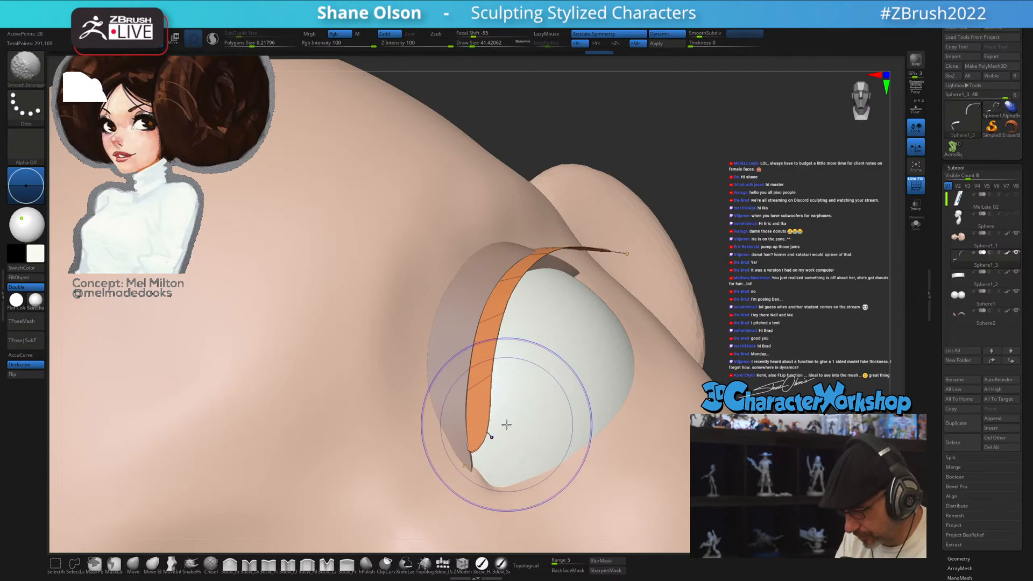
- Turn off the subdivision preview and move the strip's inner corner points onto the eye corner at draw sizes of about 20 and 13
key(shift+d)
key(s)
drag(503, 432, 496, 436)
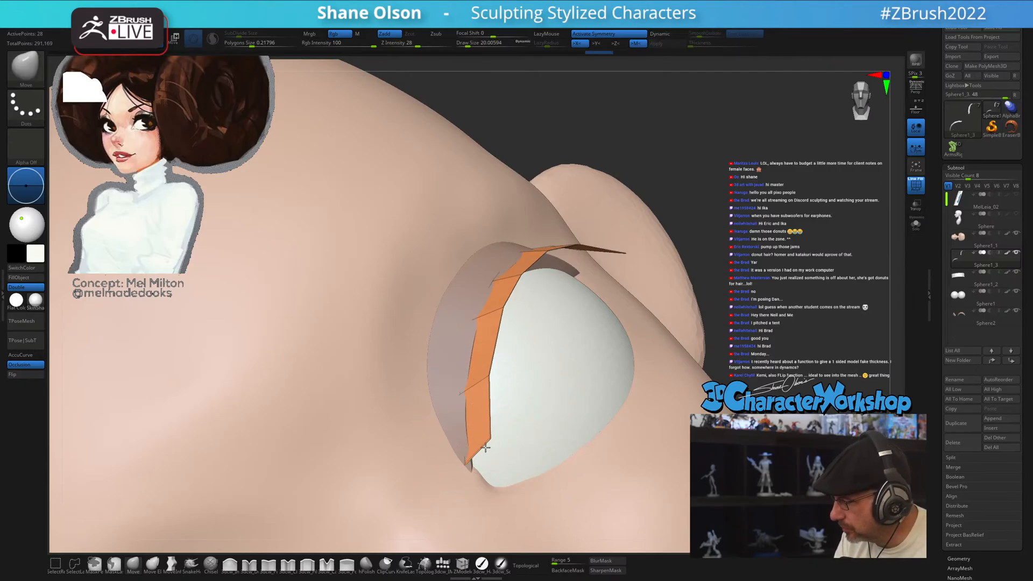
right_drag(525, 417, 498, 457)
drag(500, 471, 501, 474)
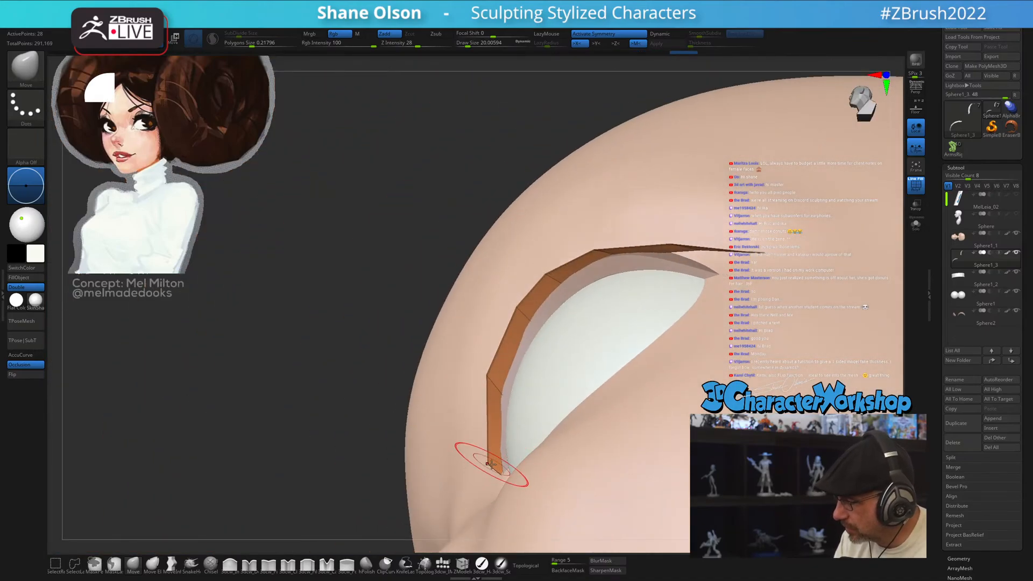
key(bracketleft)
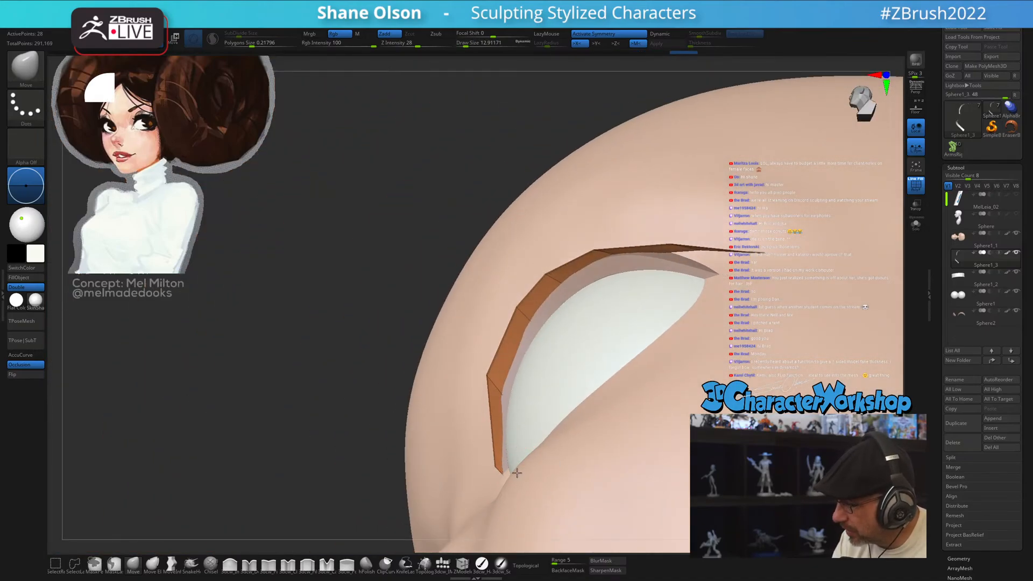
mouse_move(523, 431)
right_down()
mouse_move(530, 422)
mouse_move(519, 431)
right_up()
- Restore the subdivision preview and nudge the strip's inner end toward the eyelid at a draw size of about 27
key(d)
drag(517, 464, 518, 466)
right_drag(518, 457, 556, 410)
key(s)
mouse_move(495, 403)
mouse_down()
mouse_move(509, 403)
mouse_move(494, 402)
mouse_up()
drag(478, 392, 474, 390)
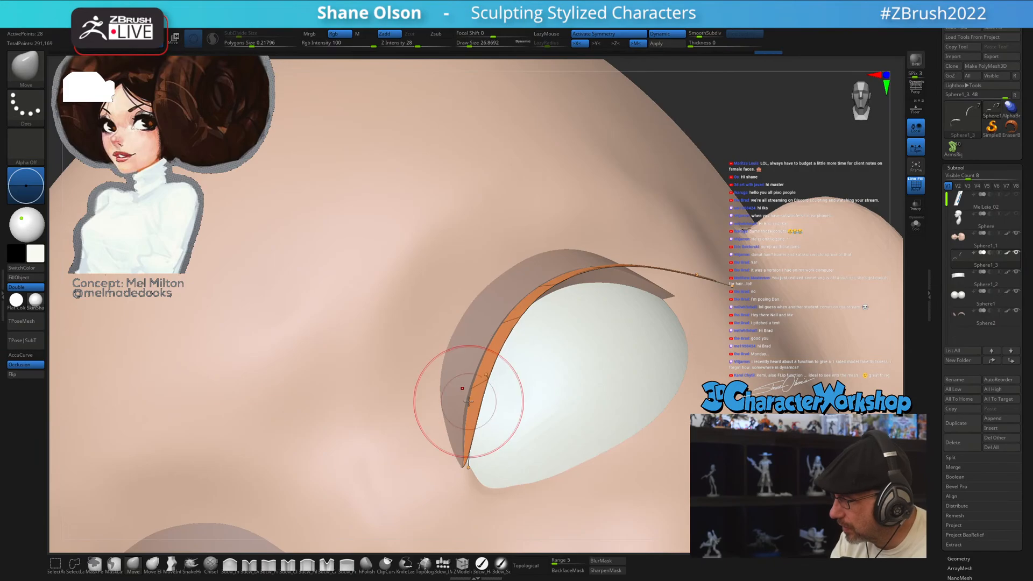
- Reselect the lash strip subtool, set the draw size to about 20 and check the strip's fit along the eyelid
click(464, 410)
right_drag(477, 389, 472, 411)
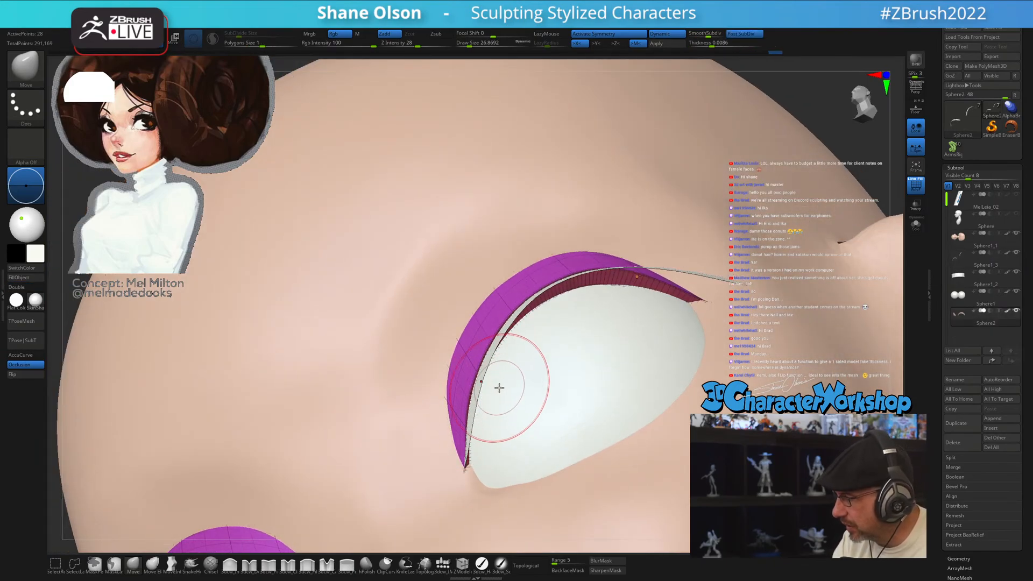
mouse_move(549, 336)
right_down()
mouse_move(532, 300)
mouse_move(545, 337)
mouse_move(525, 371)
right_up()
alt+click(495, 366)
key(s)
drag(524, 372, 521, 371)
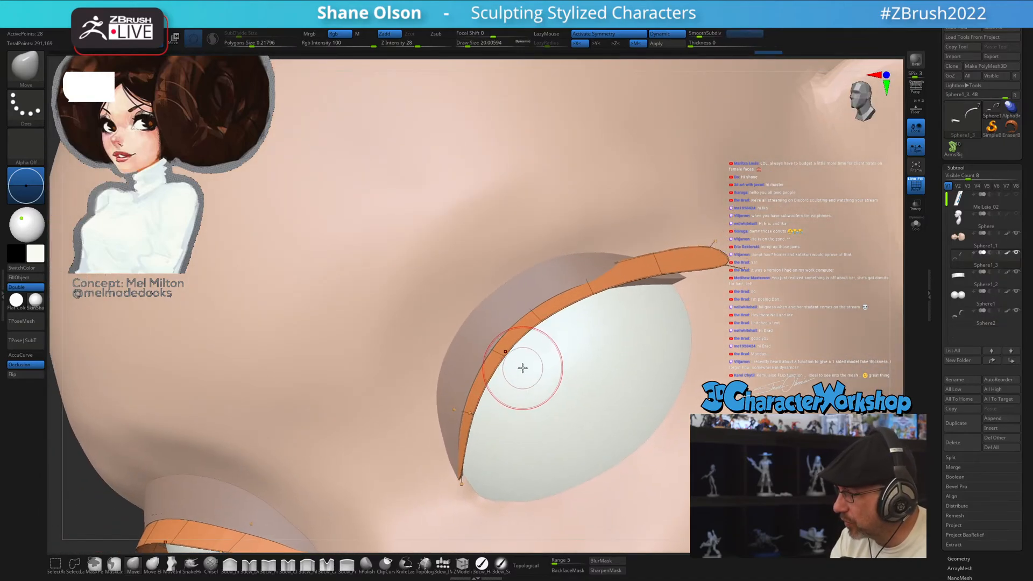
right_drag(521, 365, 502, 359)
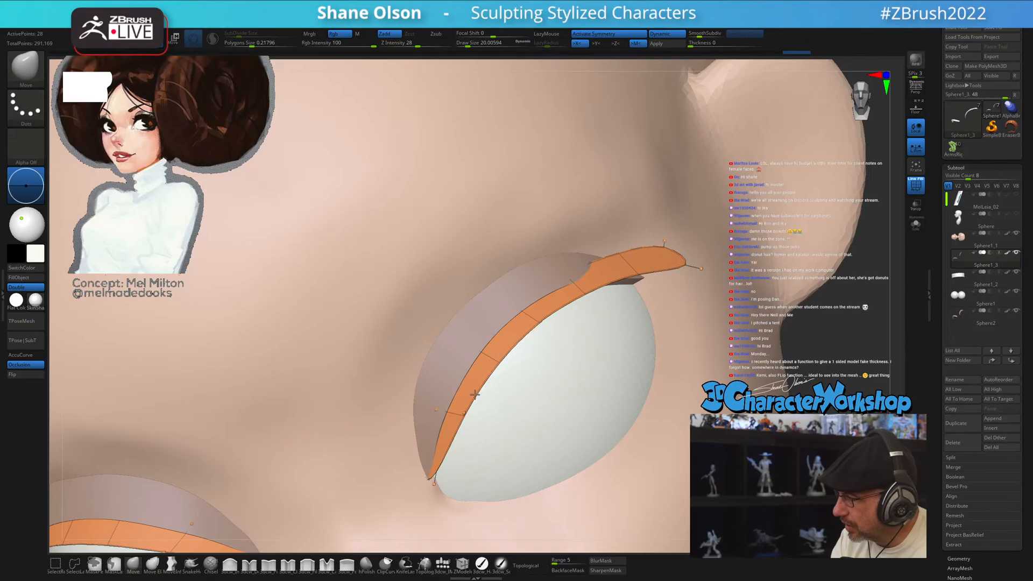
mouse_move(463, 412)
right_down()
mouse_move(495, 417)
mouse_move(459, 410)
right_up()
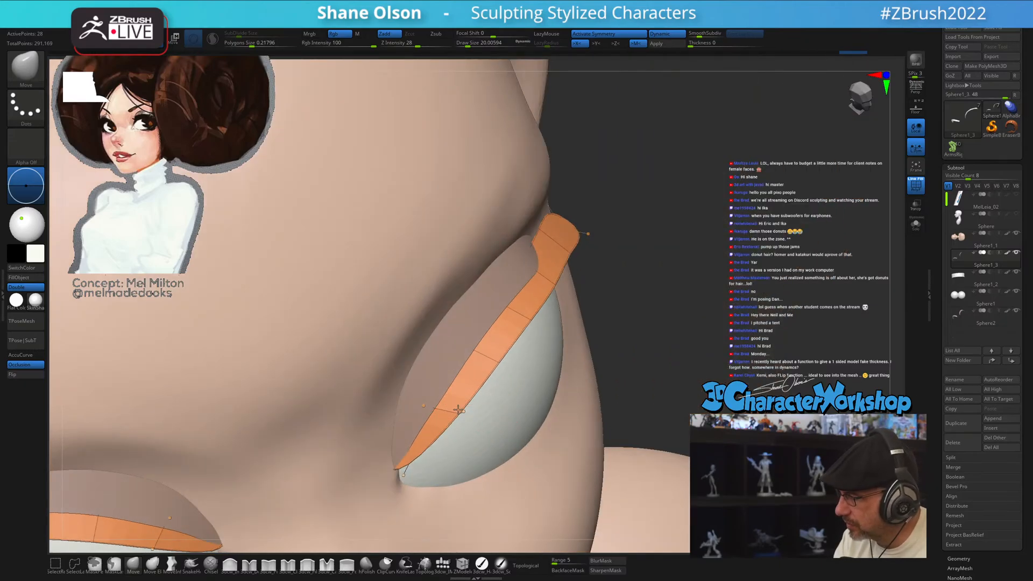
right_drag(556, 291, 531, 391)
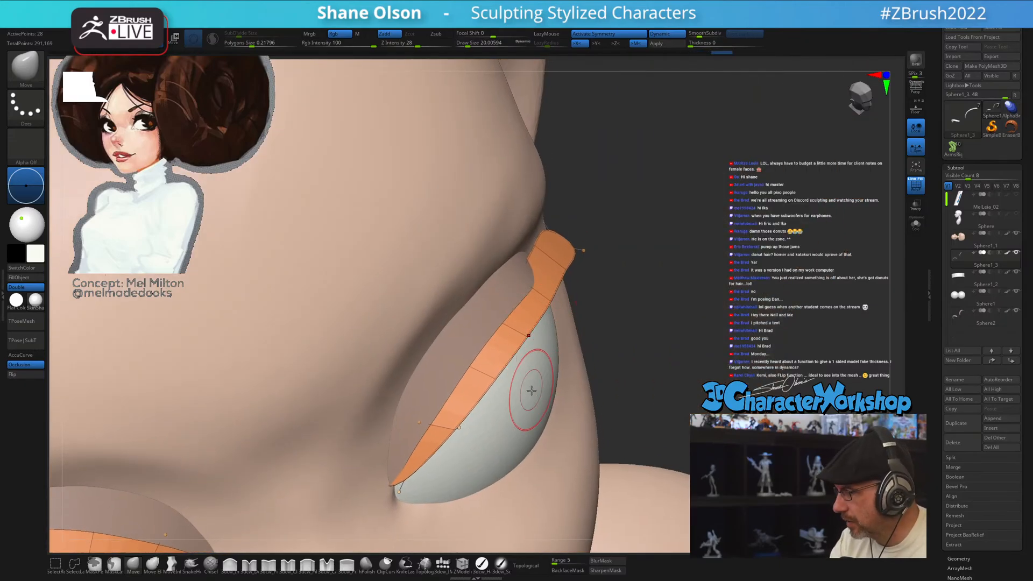
- Make the other subtools transparent and pull the strip's back edge toward the eyelid rim from the inner corner to the outer end
click(916, 204)
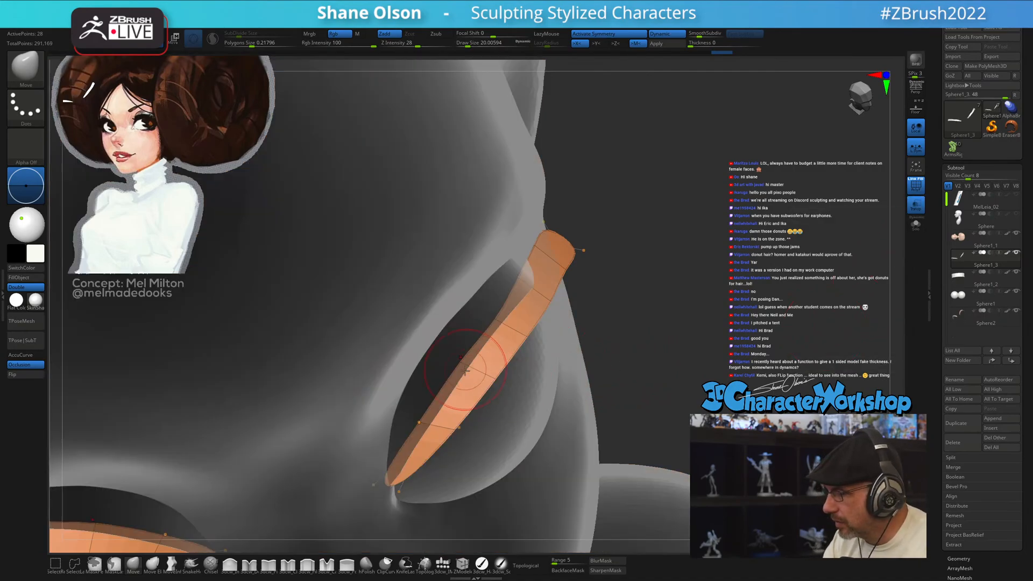
drag(418, 423, 452, 433)
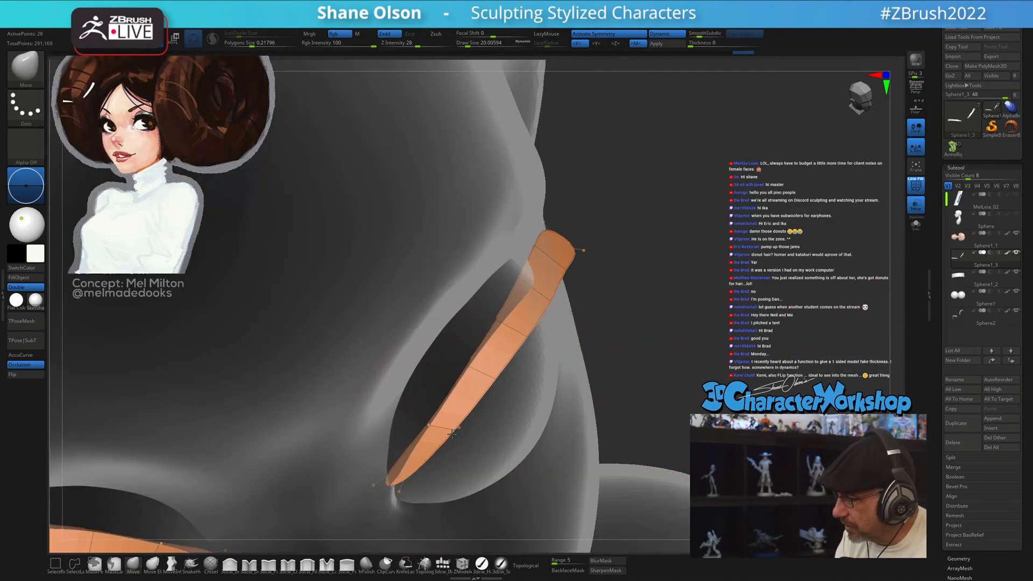
right_drag(380, 486, 510, 412)
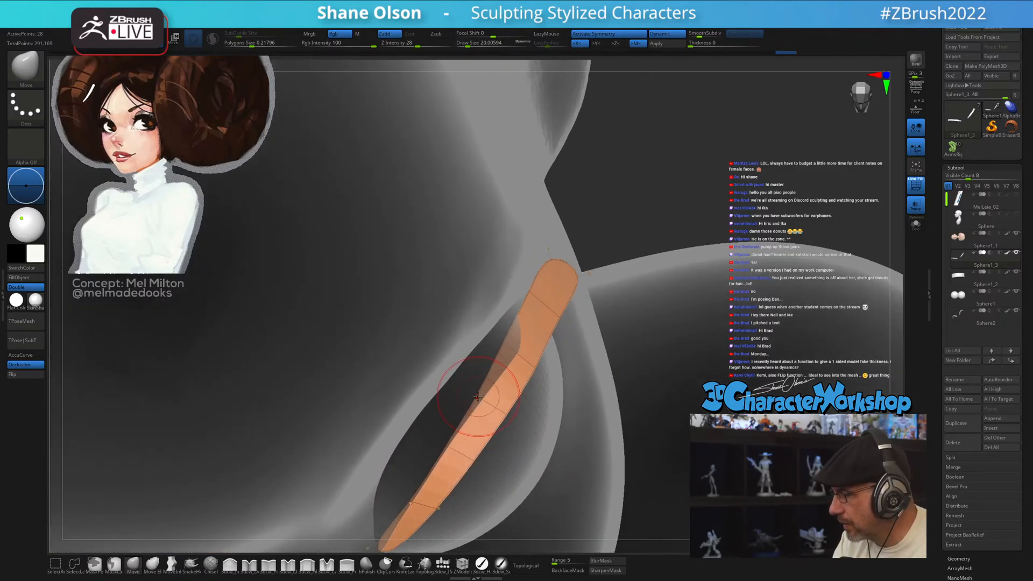
drag(480, 397, 500, 380)
right_drag(511, 339, 536, 342)
mouse_move(493, 347)
mouse_down()
mouse_move(528, 362)
mouse_move(507, 355)
mouse_up()
drag(536, 284, 558, 301)
- Move the outer tip of the lash strip outward with the Move brush at a draw size of about 39
key(s)
drag(596, 263, 634, 301)
drag(566, 282, 585, 276)
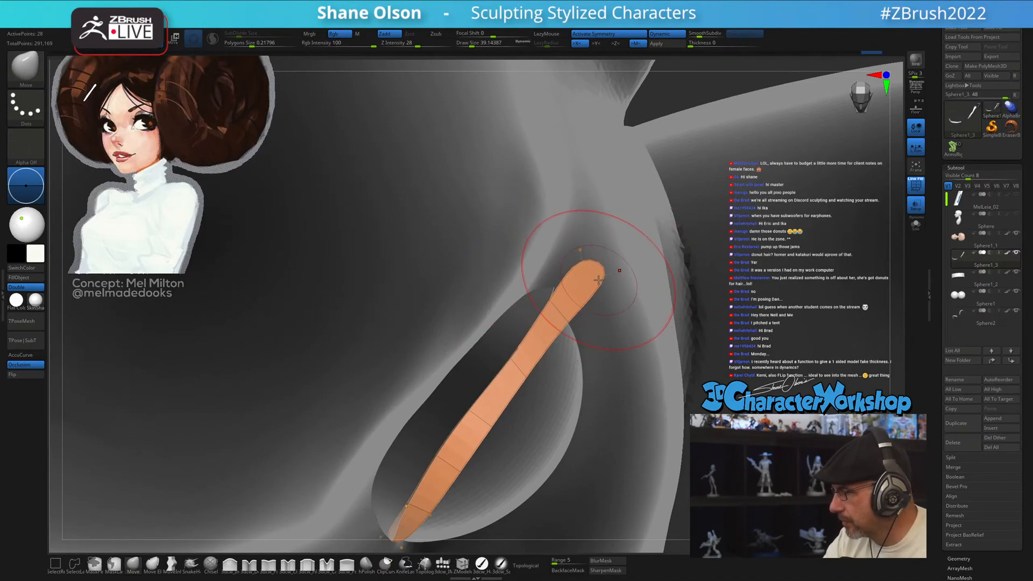
right_drag(598, 279, 589, 260)
key(bracketright)
key(bracketright)
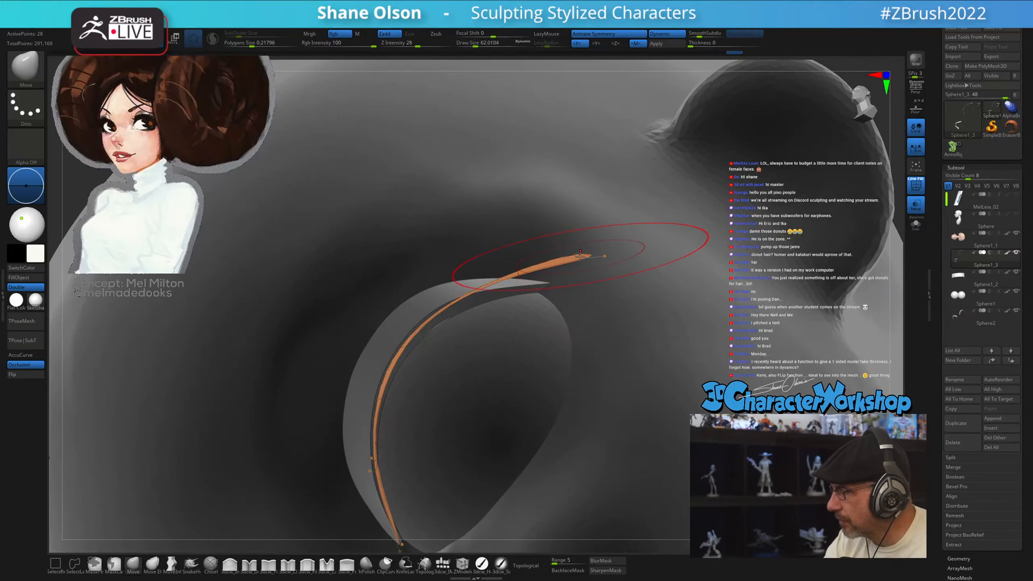
- Bend the strip's outer section down onto the upper lid curve, finishing at a draw size of about 37
drag(520, 274, 536, 288)
key(s)
drag(528, 284, 551, 293)
drag(457, 307, 450, 287)
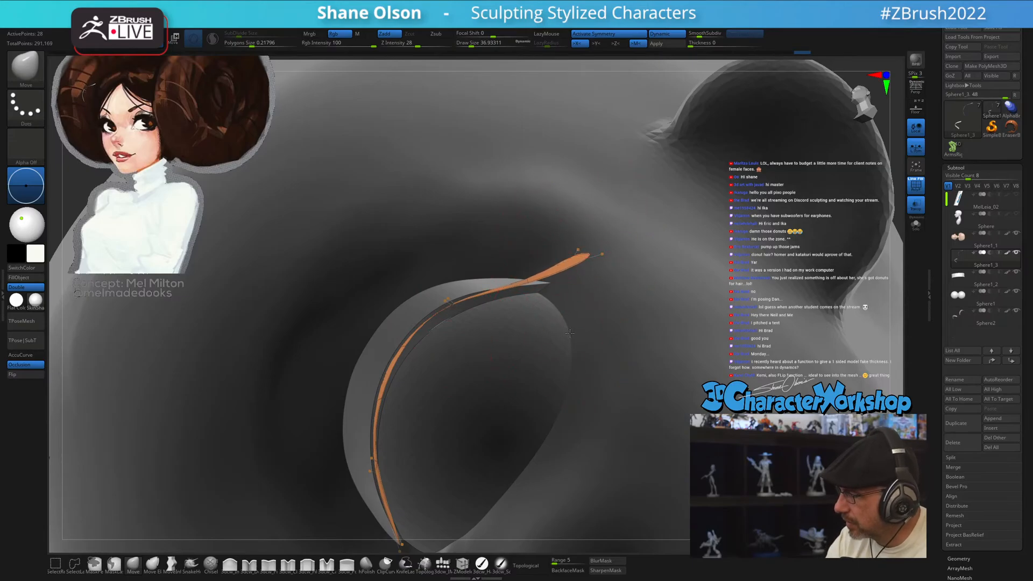
mouse_move(570, 333)
right_down()
mouse_move(612, 309)
mouse_move(617, 340)
right_up()
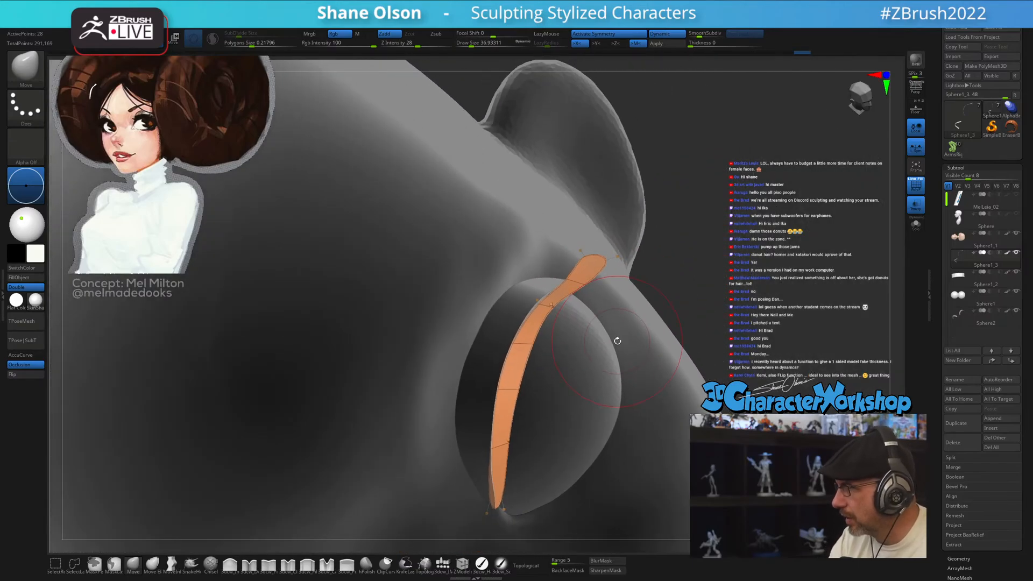
- Adjust the back edge near the strip's outer end at a draw size of about 23
right_drag(726, 290, 710, 306)
key(s)
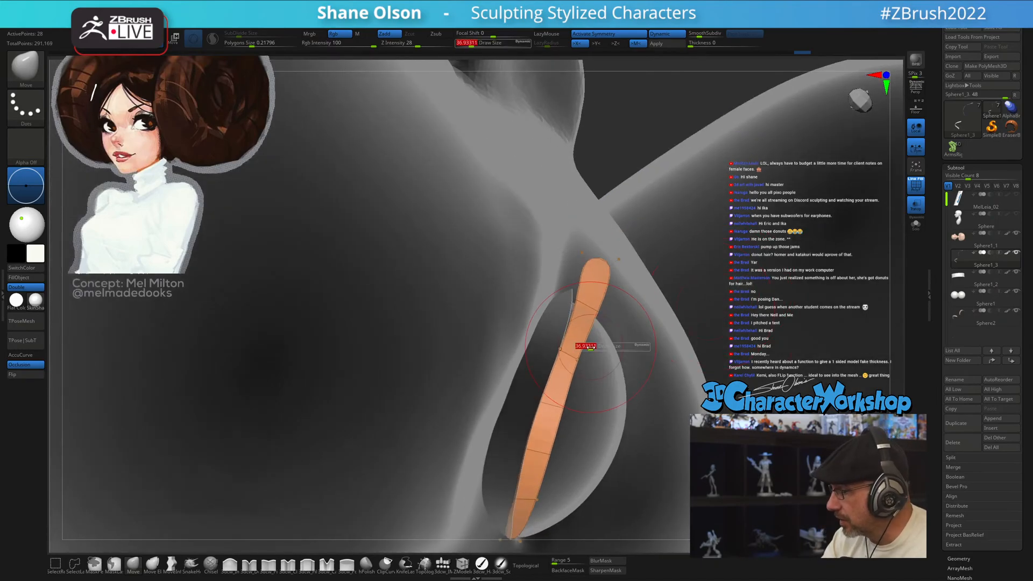
drag(592, 349, 588, 350)
drag(580, 291, 575, 290)
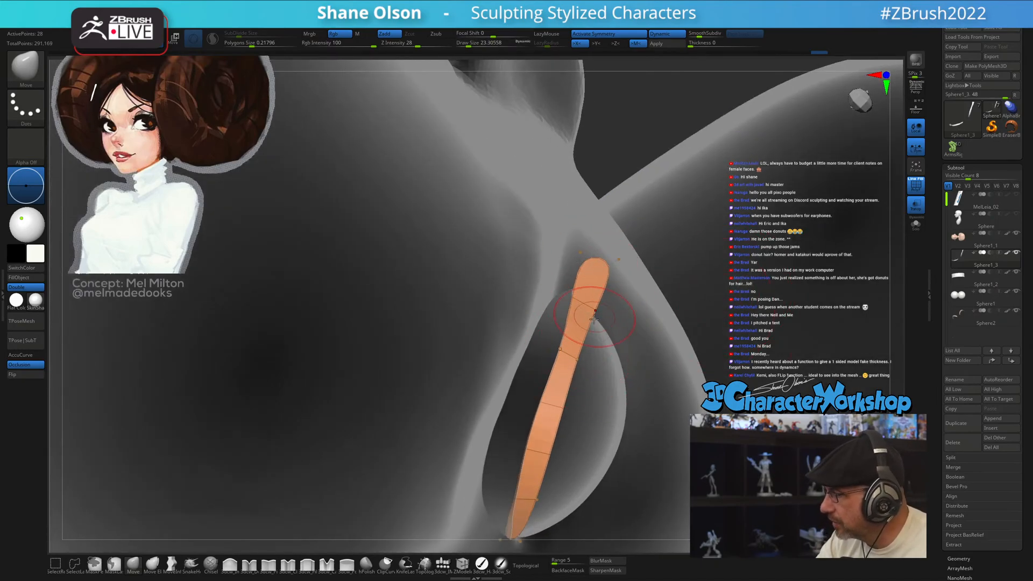
- Turn off the subdivision preview and taper the strip's outer end to a point at a draw size of about 12
alt+right_drag(610, 271, 589, 363)
key(shift+f)
key(shift+f)
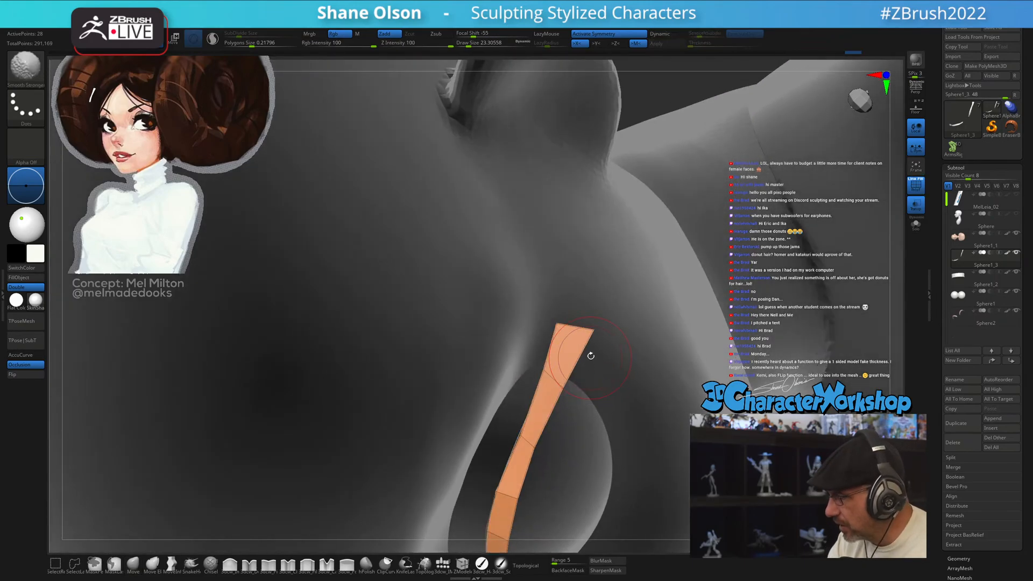
key(s)
right_drag(592, 295, 589, 331)
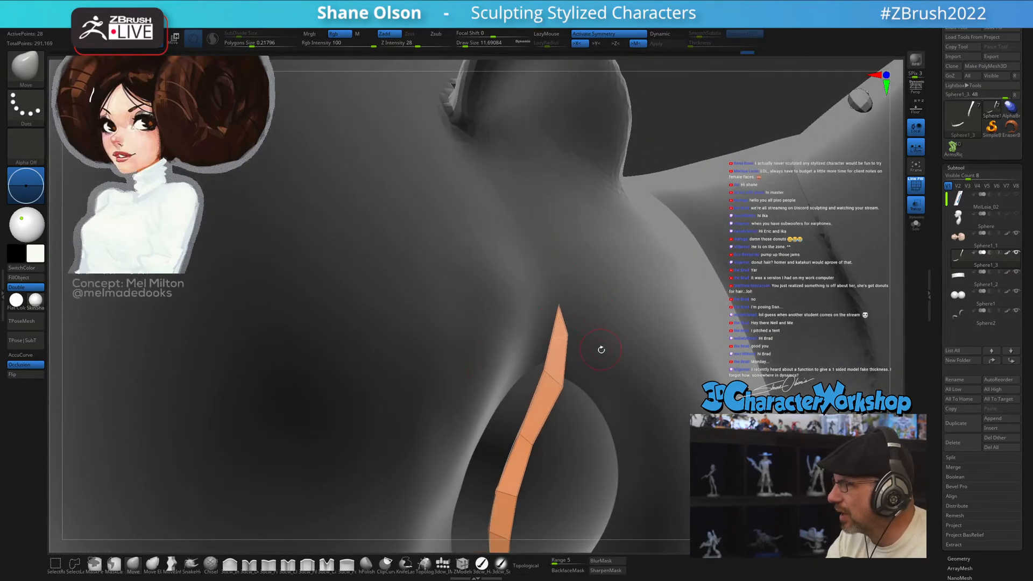
right_drag(601, 350, 576, 405)
- Turn on the subdivision preview and refine the strip's outer curve along the upper lid at a draw size of about 44
key(d)
right_drag(507, 369, 500, 283)
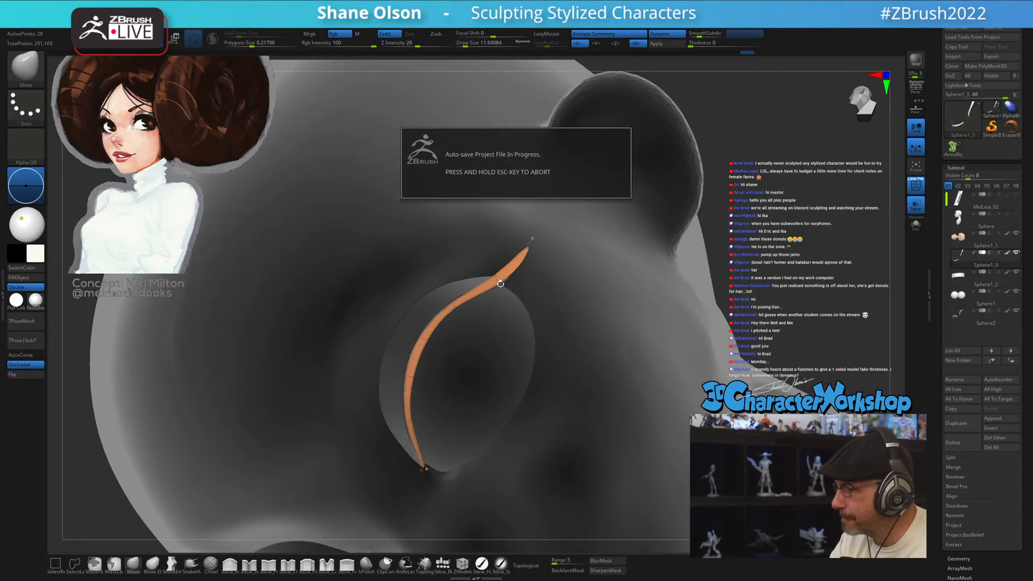
key(s)
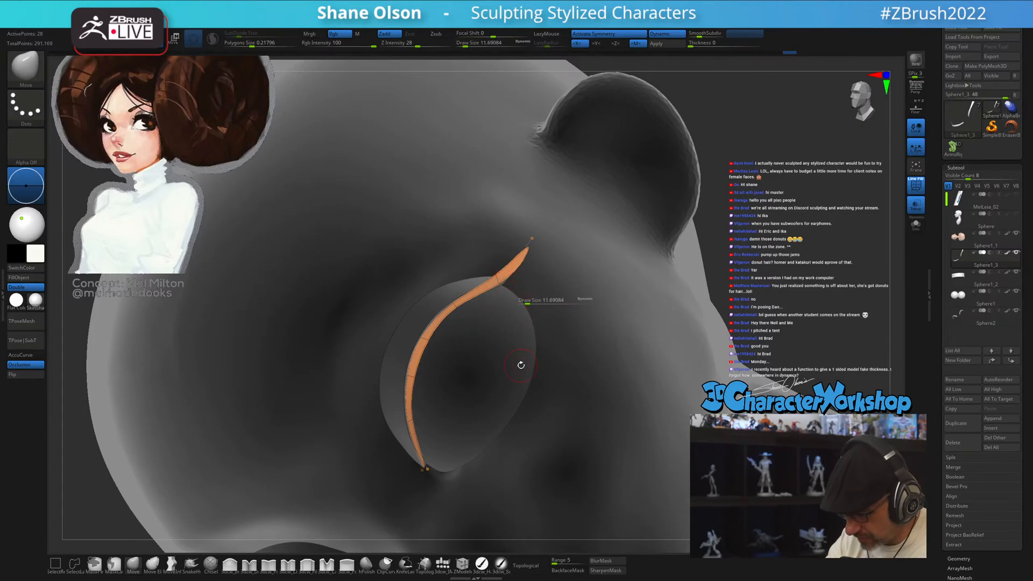
drag(522, 303, 525, 294)
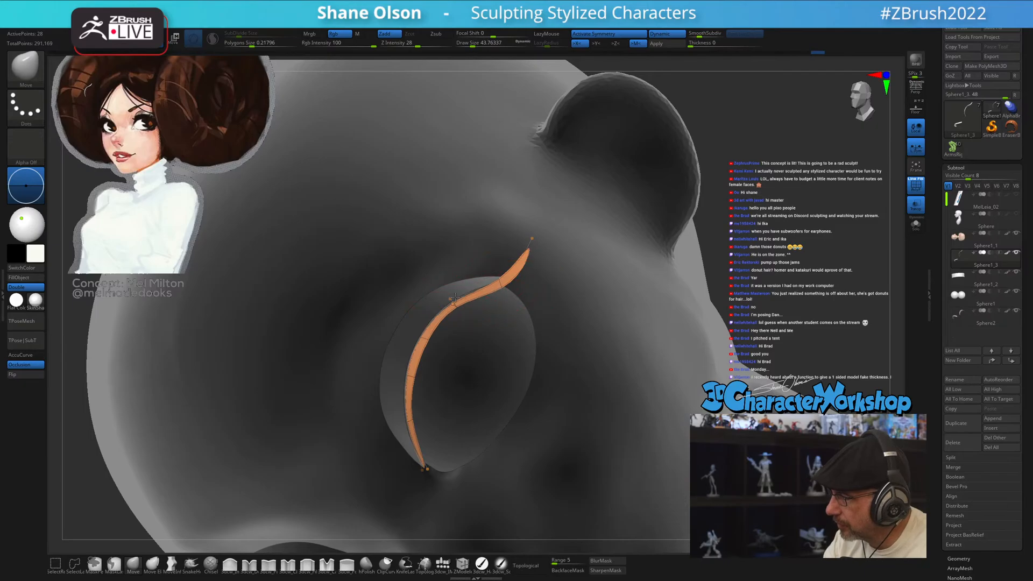
right_drag(456, 286, 459, 304)
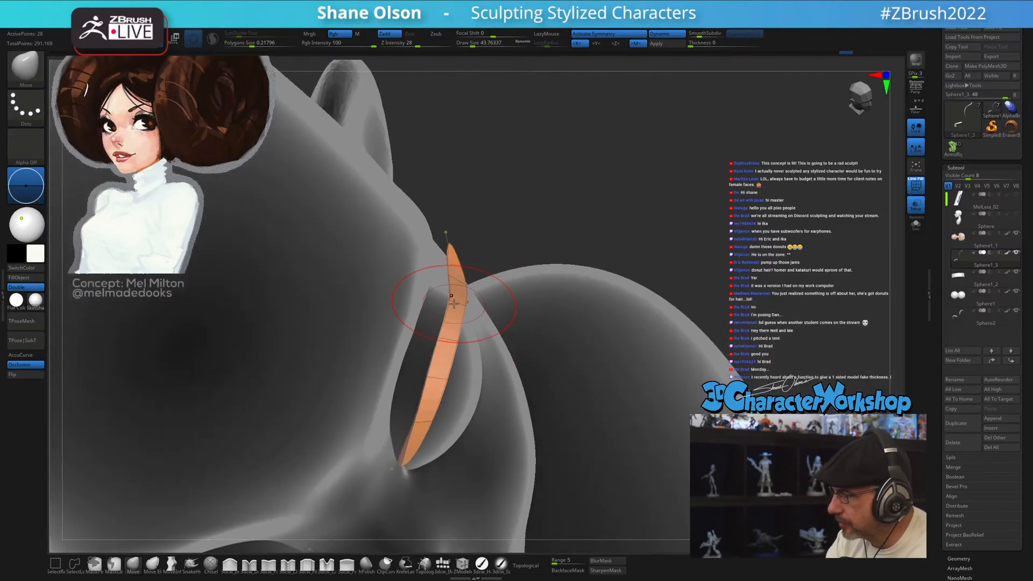
drag(453, 304, 449, 297)
right_drag(503, 331, 699, 345)
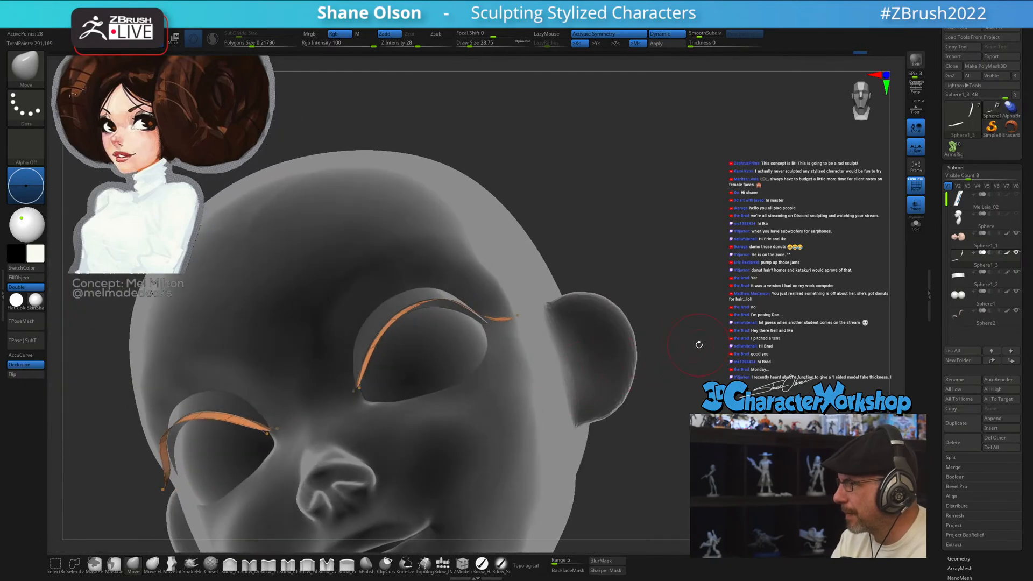
- Turn off transparency so the lash strip is shown against the solid head and eyes
click(917, 232)
click(916, 226)
click(919, 212)
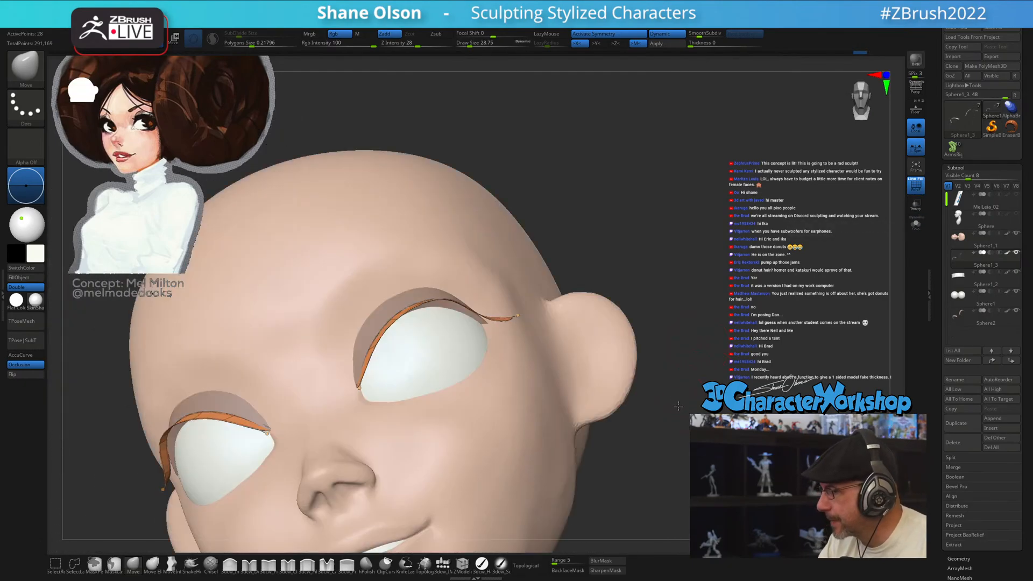
right_drag(678, 406, 667, 343)
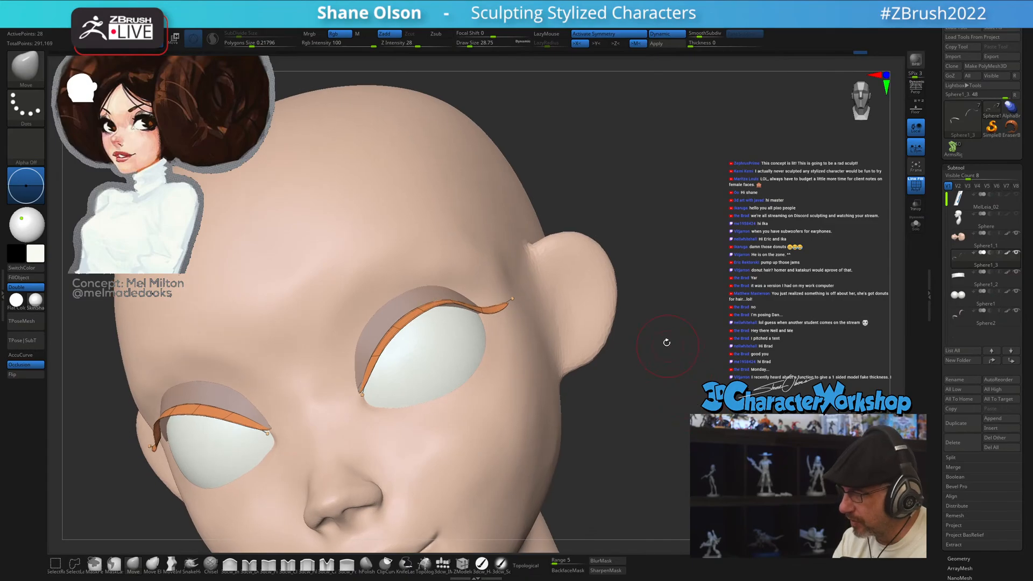
- Set the lash strip's dynamic thickness to about 0.00738 and turn off post-subdivision thickening
drag(694, 47, 733, 64)
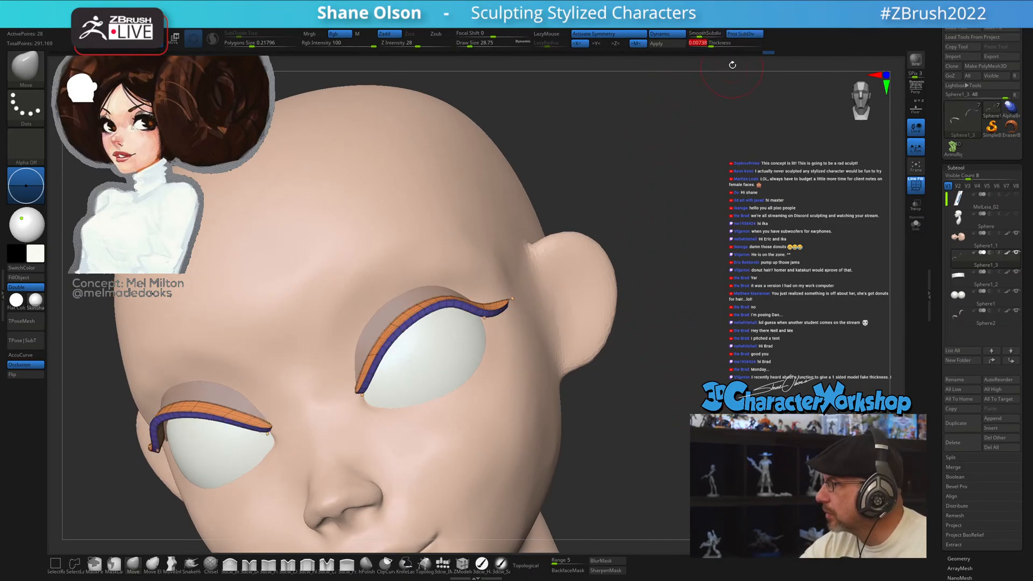
click(731, 36)
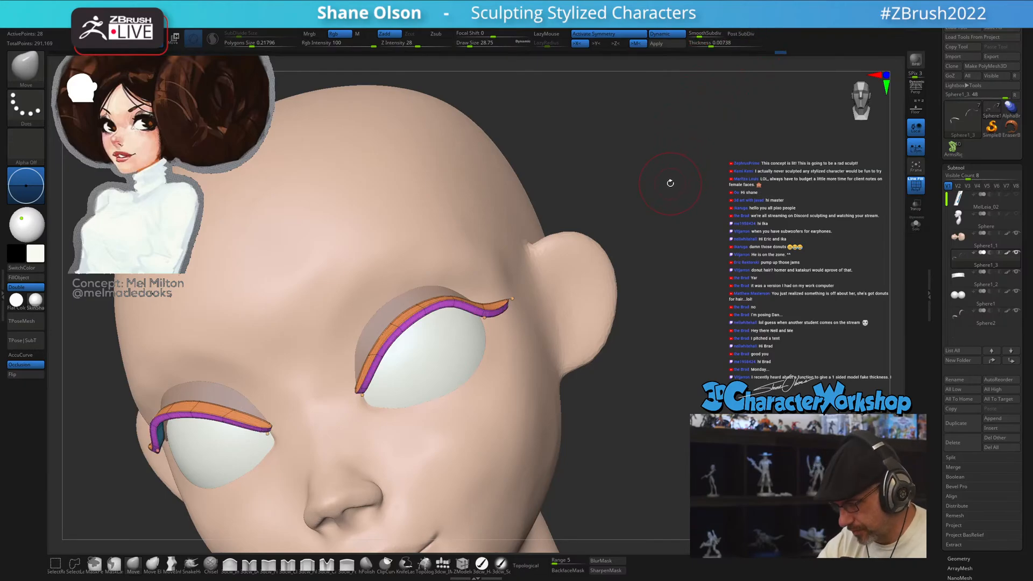
key(3)
click(695, 295)
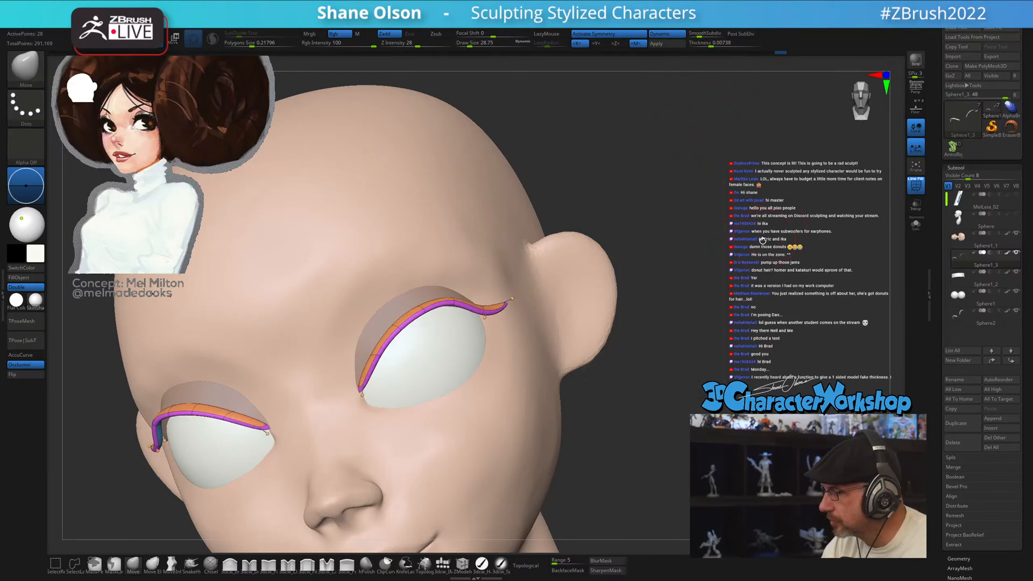
- Pull the lash strip's inner end down to the inner eye corner with the Move brush at a draw size of about 37
mouse_move(650, 393)
shift+mouse_down()
mouse_move(623, 348)
mouse_move(616, 409)
mouse_move(571, 425)
shift+mouse_up()
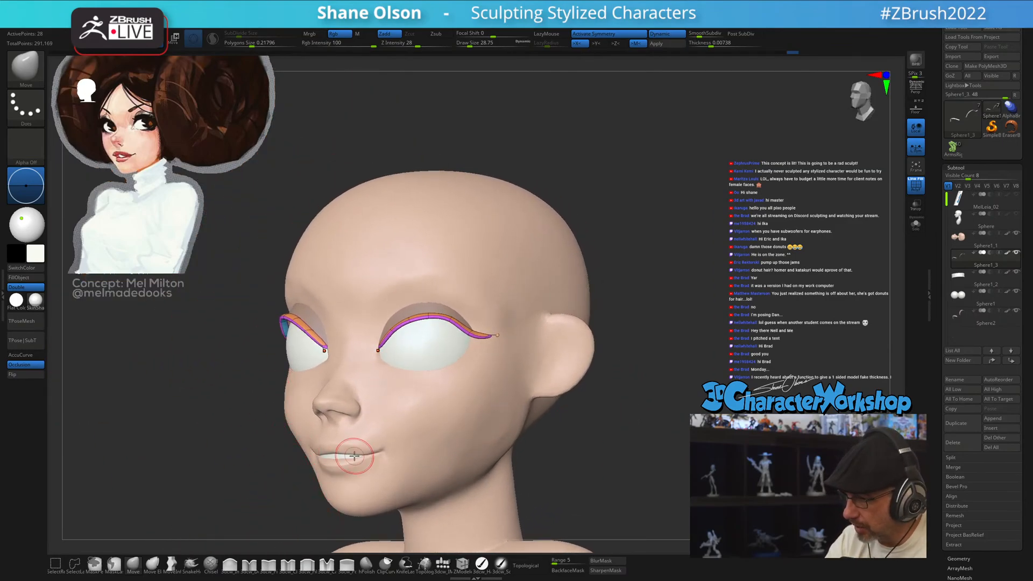
drag(354, 457, 560, 435)
mouse_move(489, 412)
mouse_down()
mouse_move(535, 381)
mouse_move(503, 398)
mouse_move(522, 399)
mouse_move(481, 412)
mouse_move(491, 369)
mouse_move(489, 381)
mouse_move(438, 371)
mouse_move(436, 411)
mouse_move(392, 441)
mouse_move(422, 415)
mouse_up()
key(s)
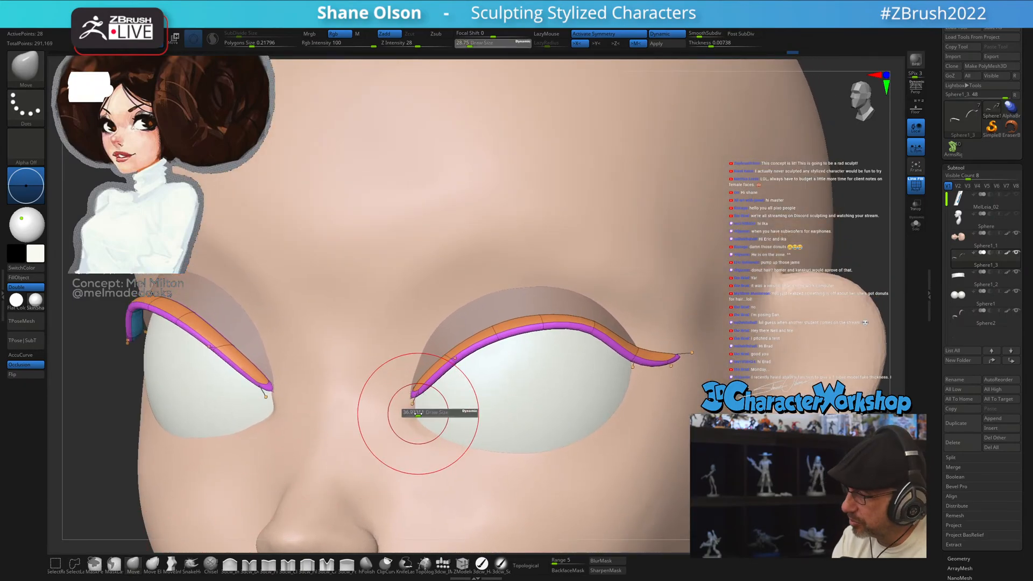
mouse_move(415, 415)
right_down()
mouse_move(414, 403)
mouse_move(415, 419)
right_up()
drag(415, 420, 416, 471)
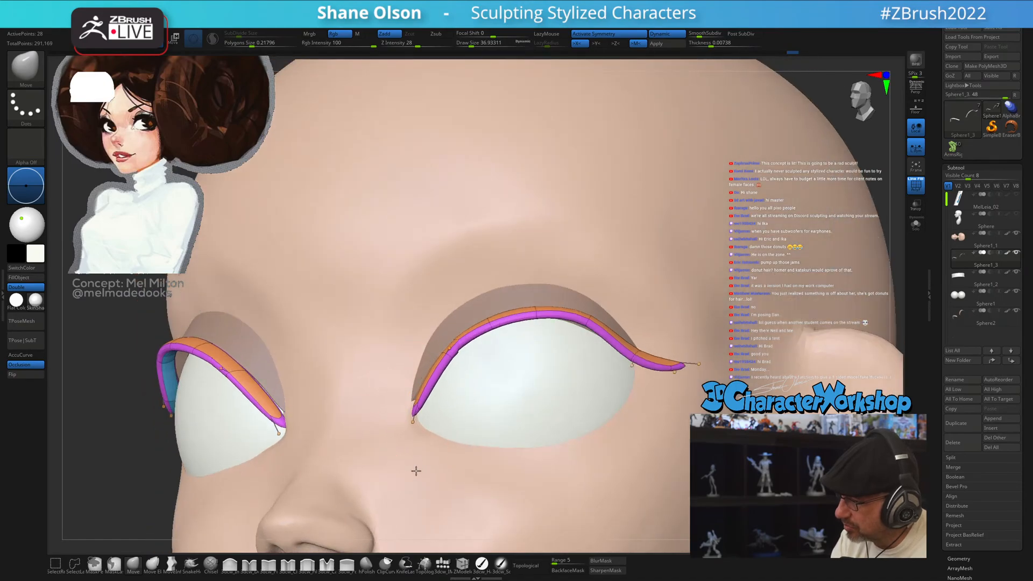
drag(410, 420, 425, 442)
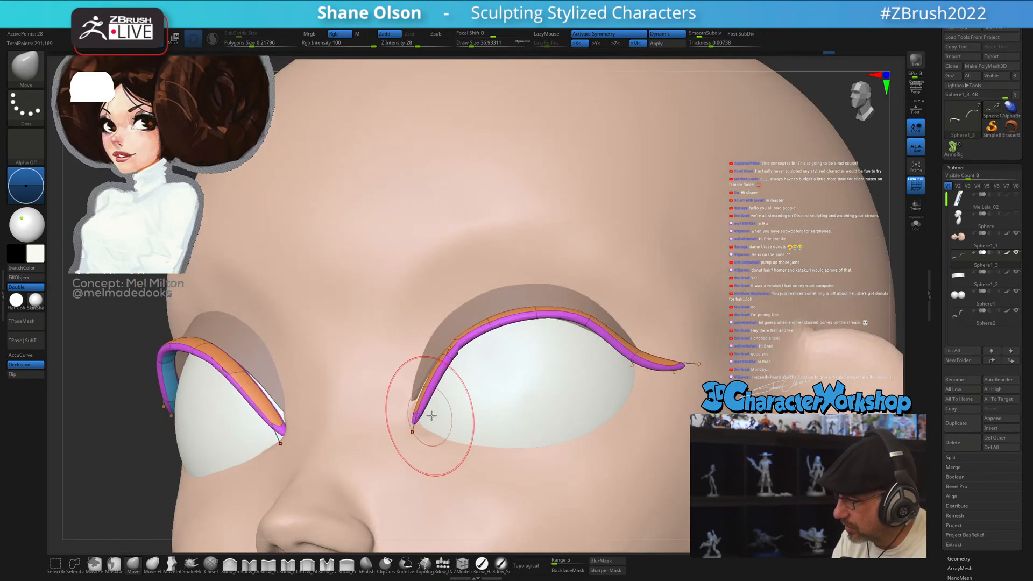
right_drag(432, 416, 421, 408)
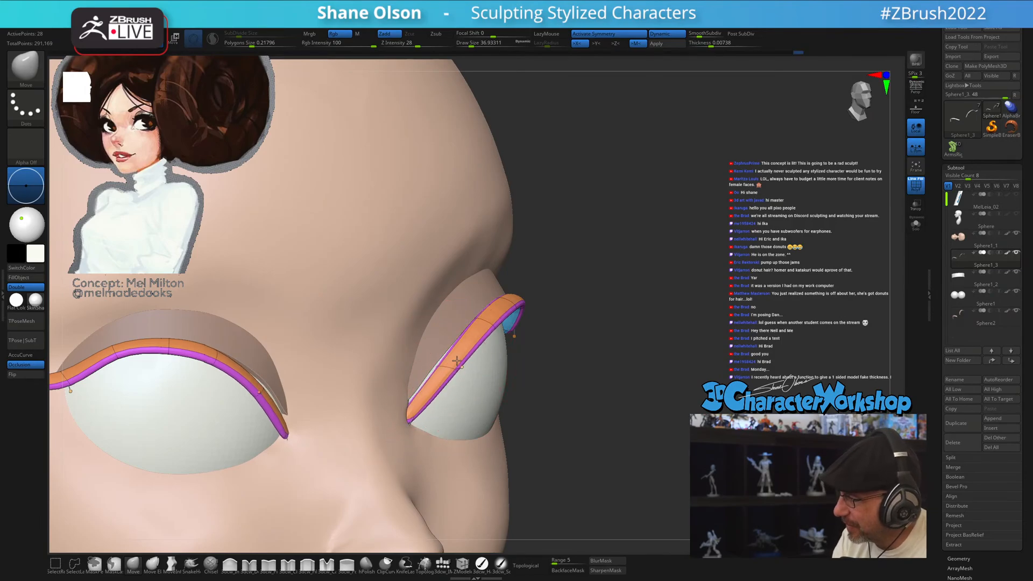
right_drag(456, 362, 438, 380)
ctrl+right_drag(487, 410, 452, 368)
key([)
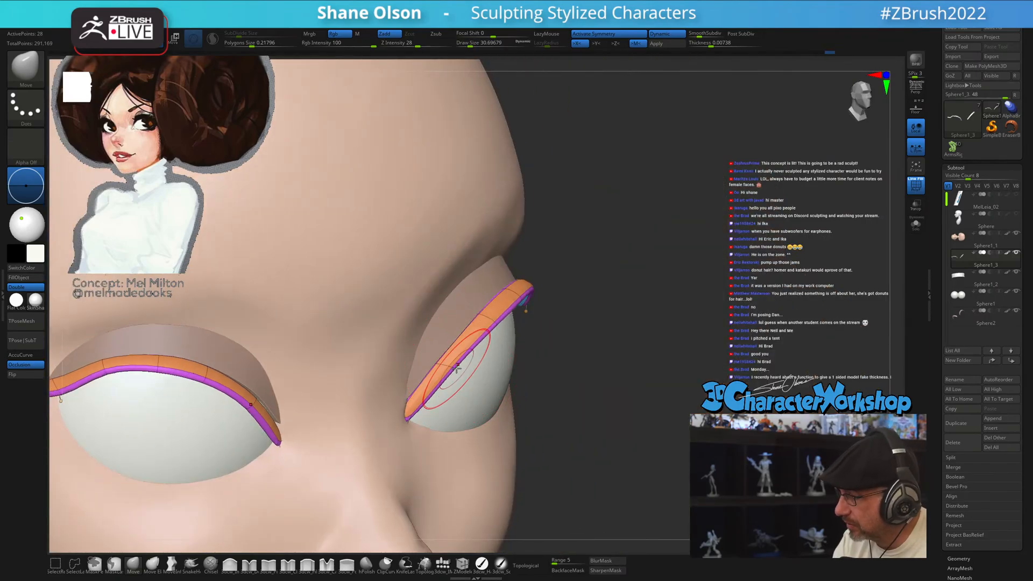
- Select the eyelid piece and pull its inner corner down to meet the lash strip at a draw size of about 68
alt+click(431, 373)
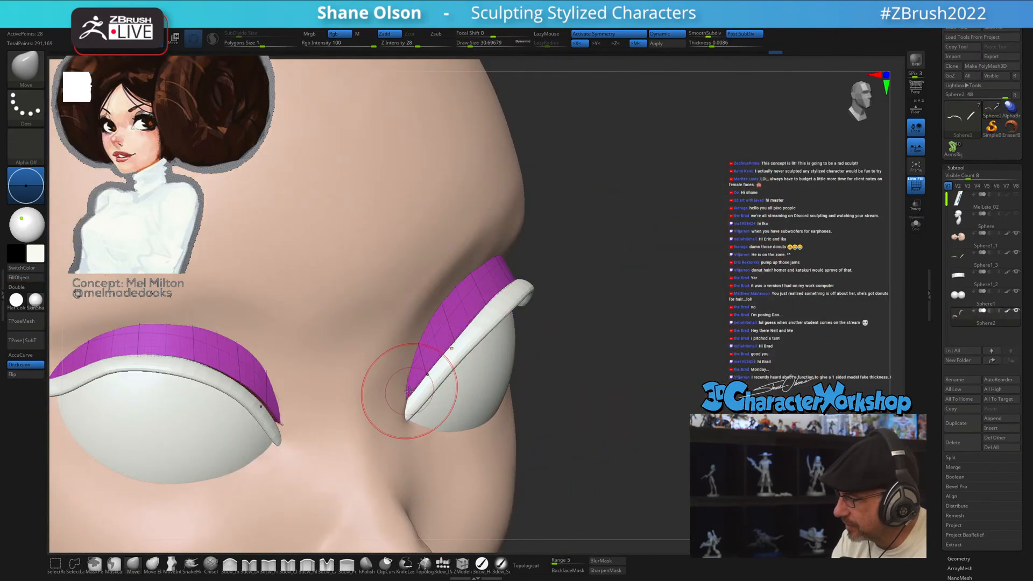
key(])
key(])
key(])
key(])
drag(409, 391, 400, 413)
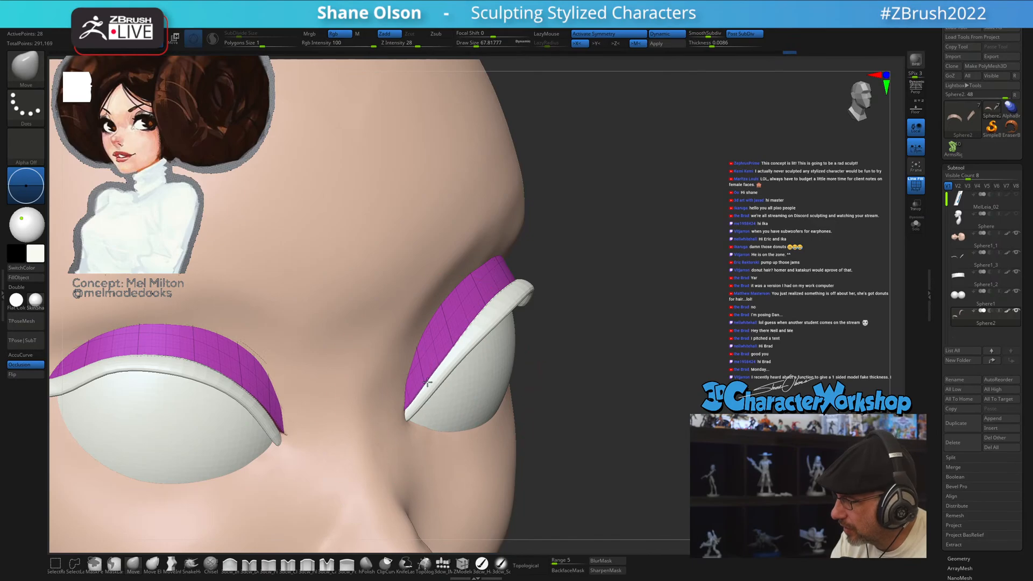
right_drag(399, 437, 358, 427)
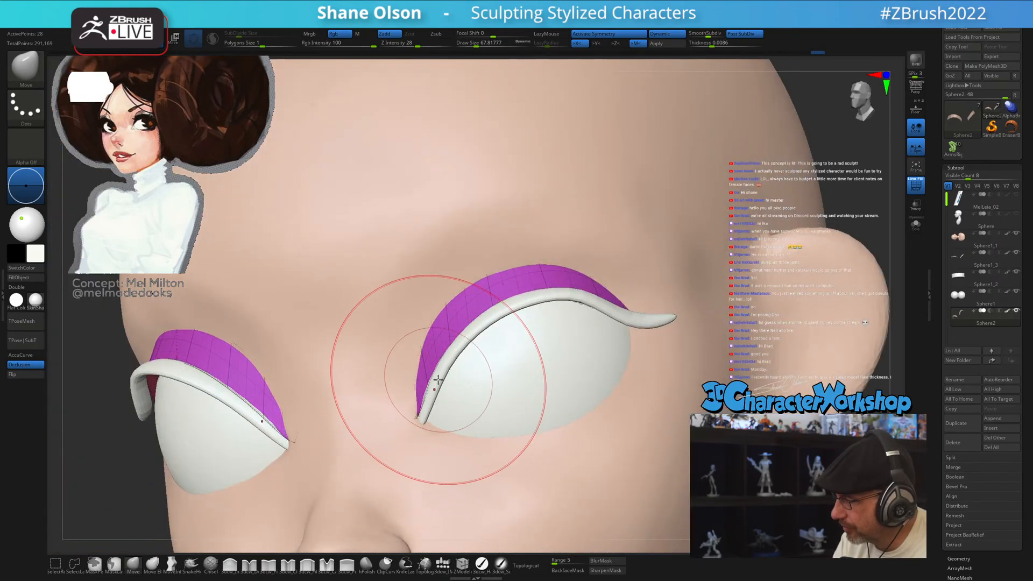
mouse_move(517, 426)
ctrl+right_down()
mouse_move(515, 379)
mouse_move(546, 377)
ctrl+right_up()
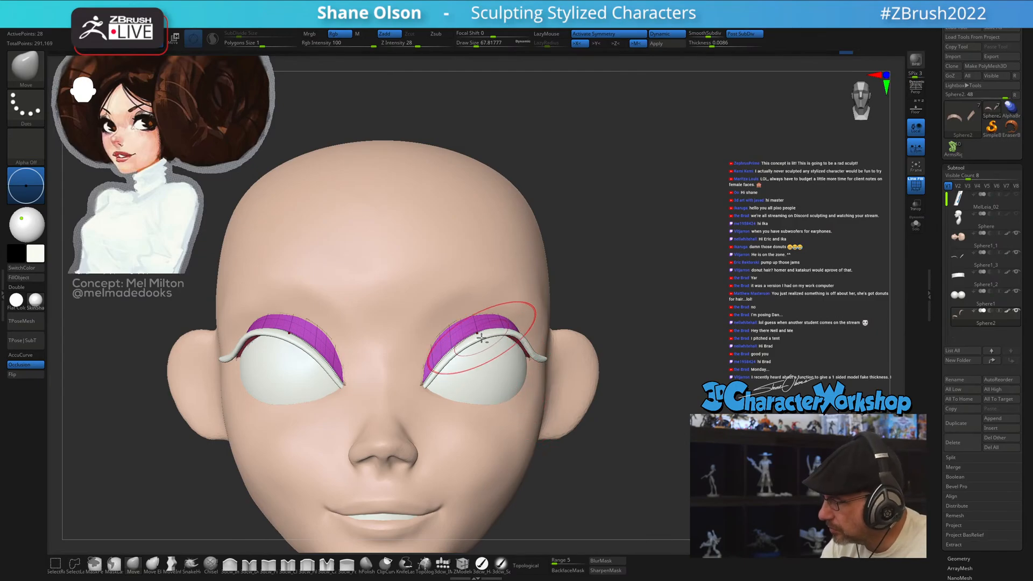
- Select the lash strip, color it solid black, turn off the wireframe display, and make the head the active subtool
alt+click(483, 337)
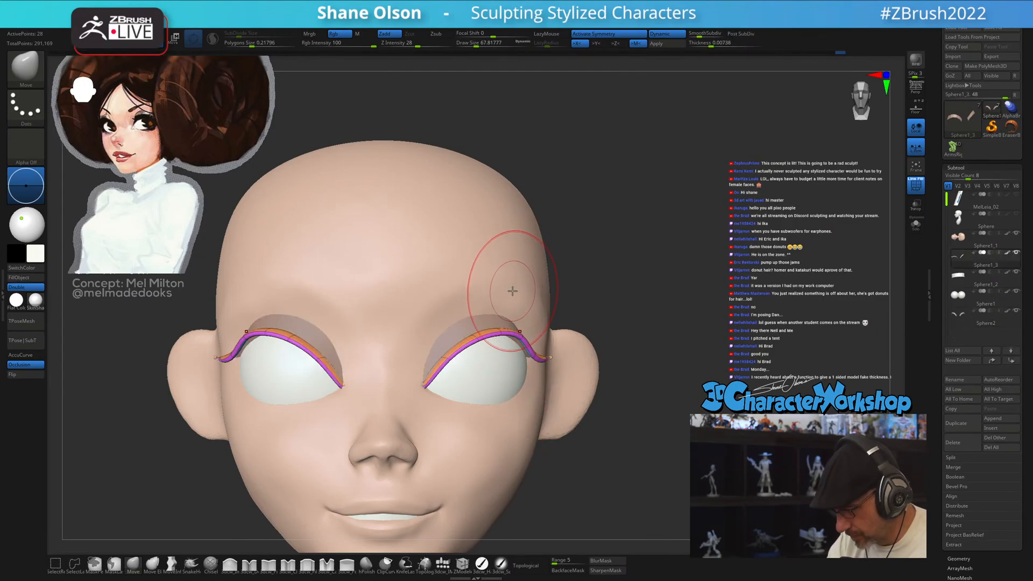
key(z)
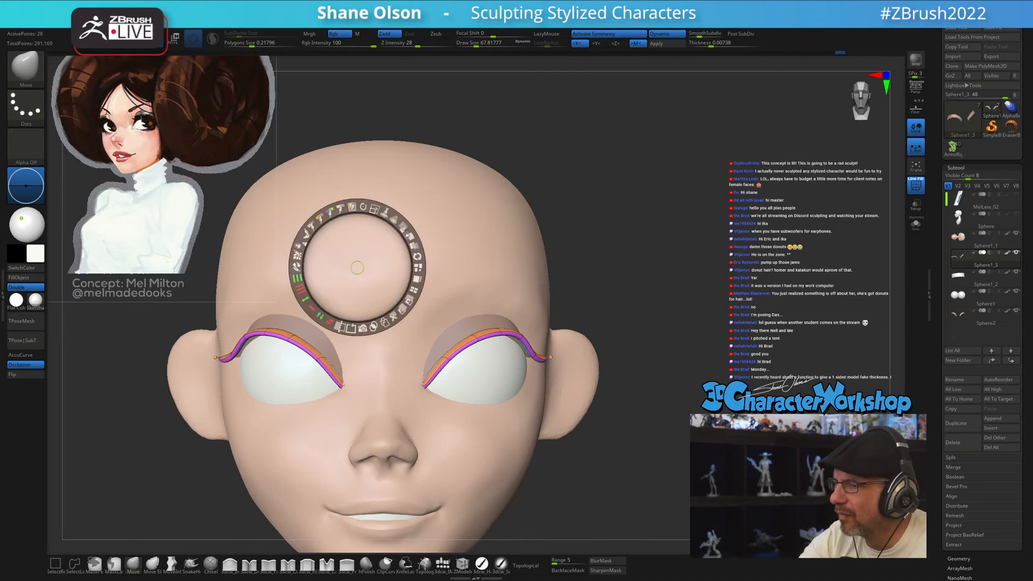
key(v)
key(shift+z)
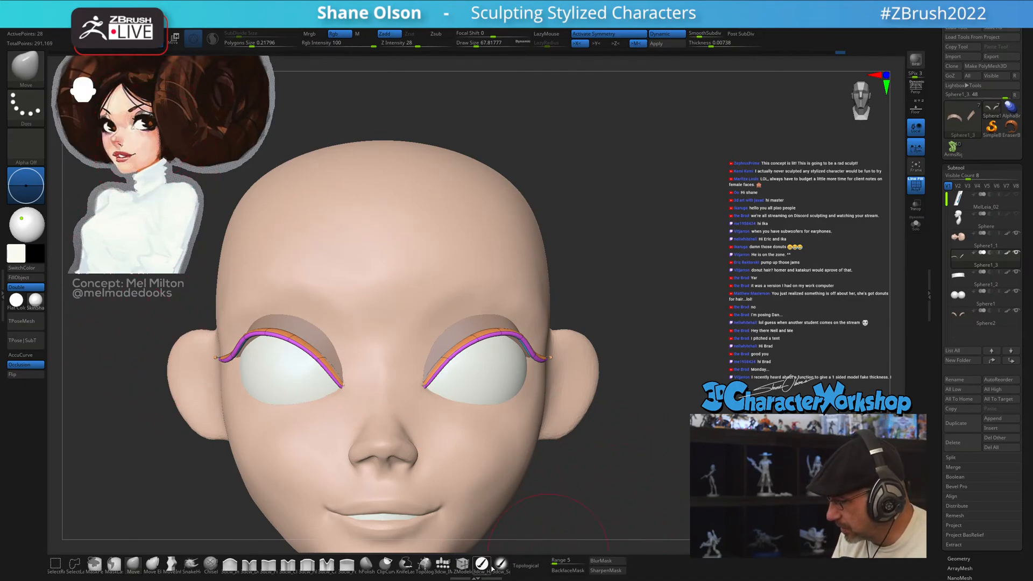
click(488, 565)
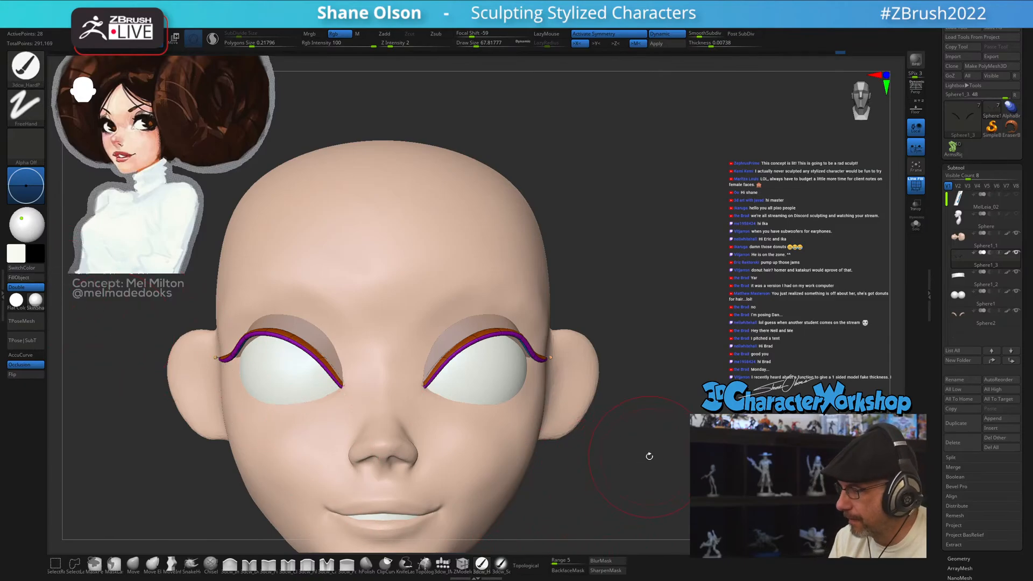
mouse_move(650, 456)
mouse_down()
mouse_move(641, 440)
mouse_move(638, 448)
mouse_move(519, 415)
mouse_up()
key(shift)
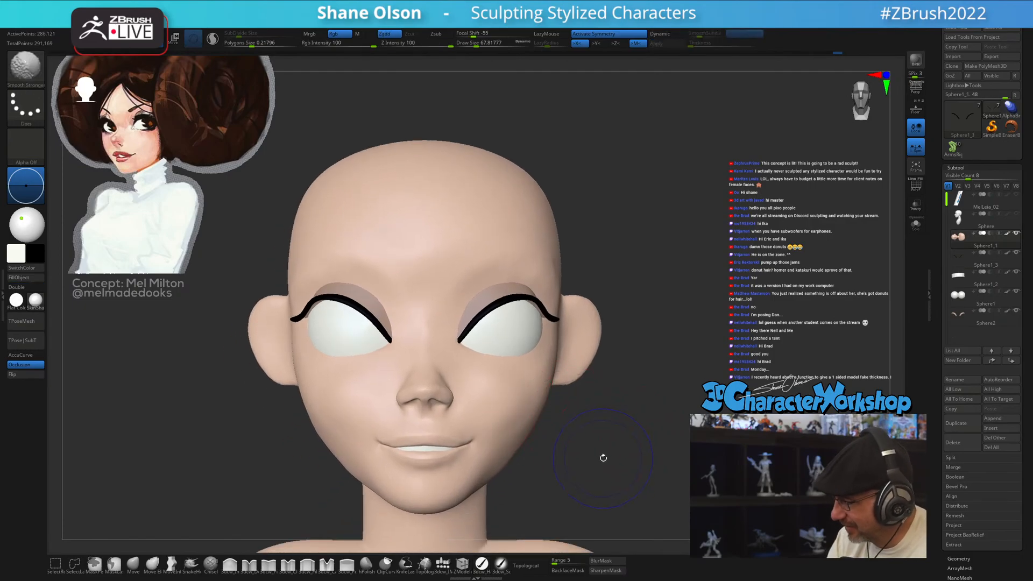
- Reshape the head's cheek and jaw with the Move brush at draw sizes of about 104 and 74
mouse_move(603, 458)
mouse_down()
mouse_move(595, 454)
mouse_move(594, 467)
mouse_up()
click(133, 564)
key(s)
mouse_move(289, 453)
mouse_down()
mouse_move(618, 474)
mouse_move(377, 452)
mouse_up()
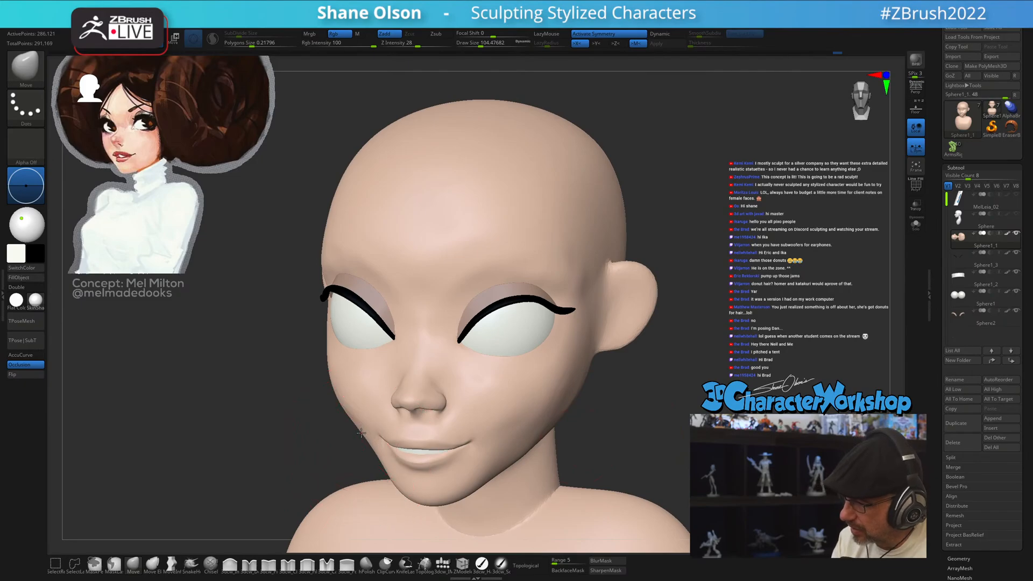
mouse_move(473, 453)
mouse_down()
mouse_move(572, 429)
mouse_move(575, 448)
mouse_move(577, 427)
mouse_up()
key(s)
click(575, 447)
key(s)
key(s)
drag(501, 472, 496, 475)
right_drag(514, 446, 563, 400)
key(shift)
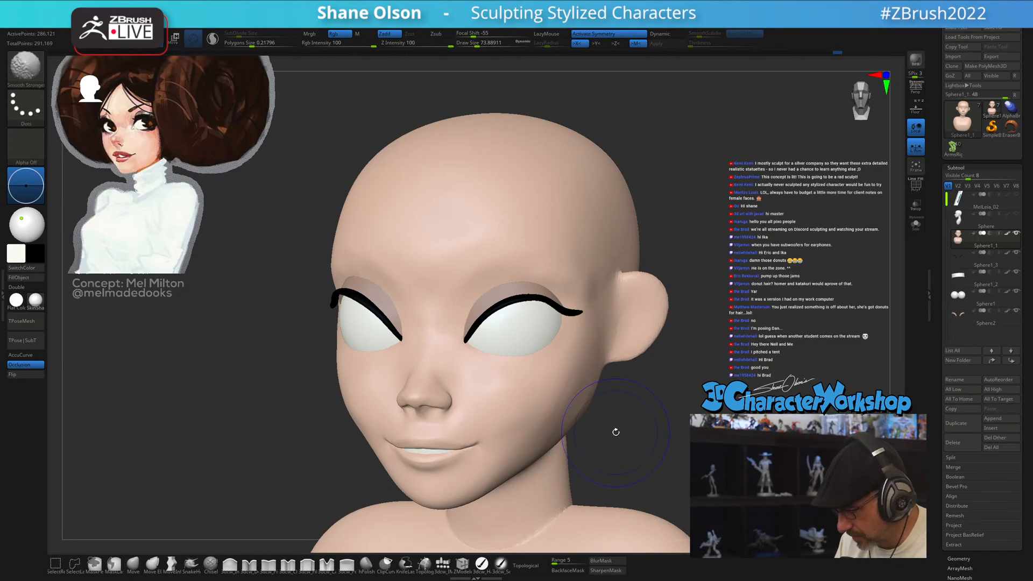
key(shift+f)
key(shift+f)
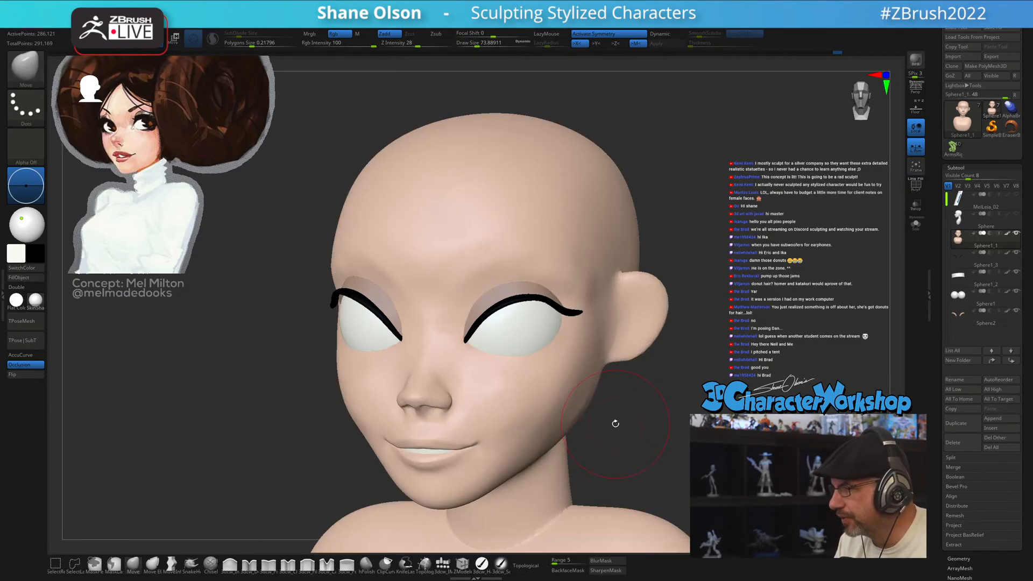
- Adjust the jawline beside the chin with the Move brush at a draw size of about 59
shift+right_drag(535, 431, 546, 431)
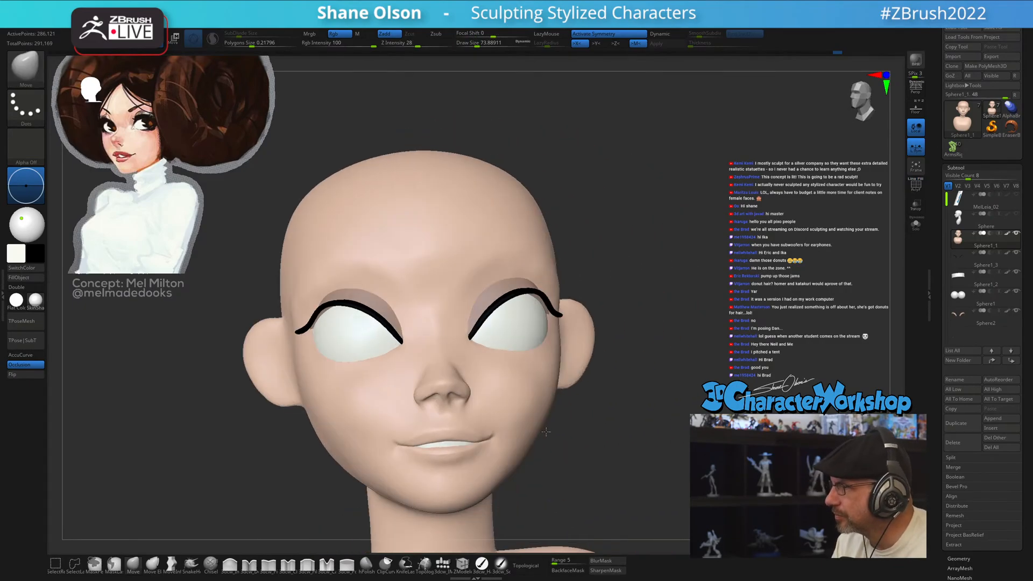
alt+right_drag(486, 490, 483, 456)
key(s)
drag(480, 460, 479, 460)
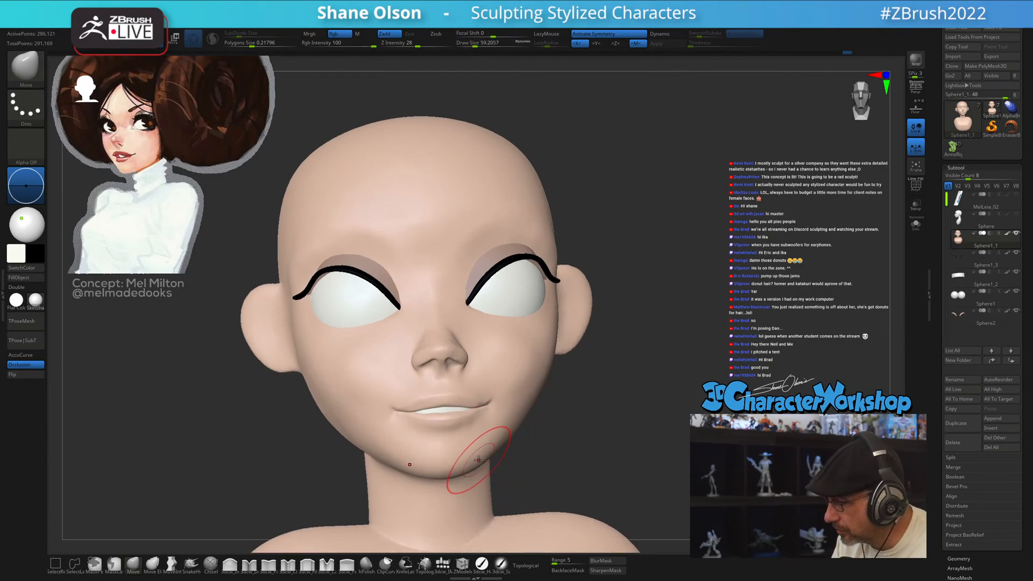
right_drag(607, 434, 594, 452)
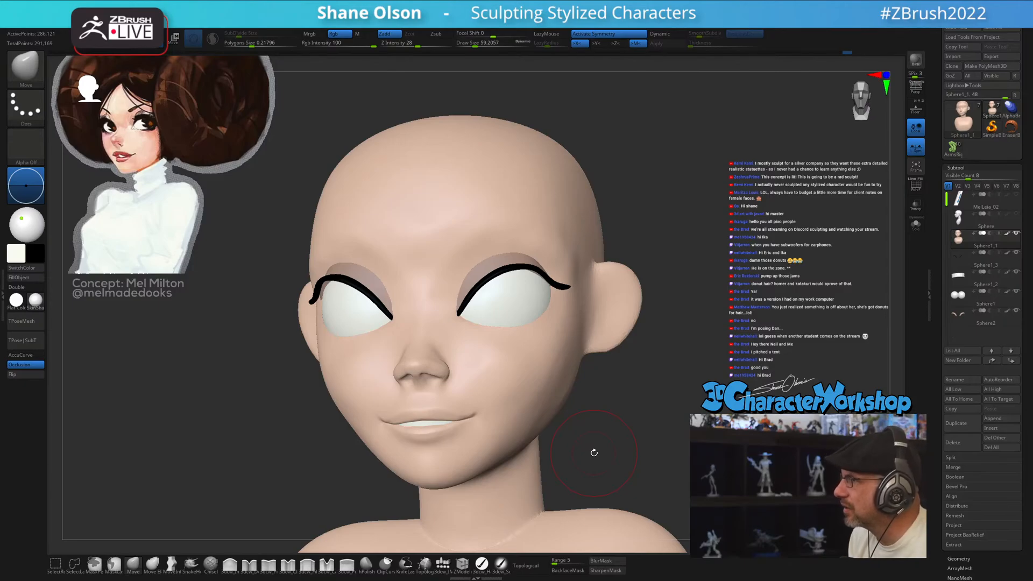
- Reshape the chin and lips in profile with the Move brush, starting at a draw size of about 84 and finishing at about 62
right_drag(594, 452, 599, 408)
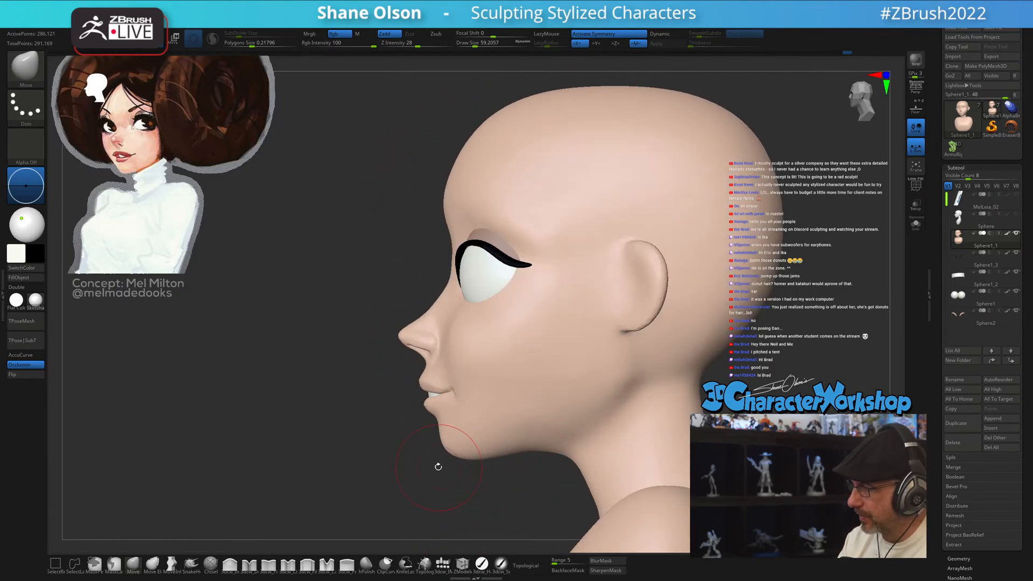
key(s)
drag(431, 467, 450, 463)
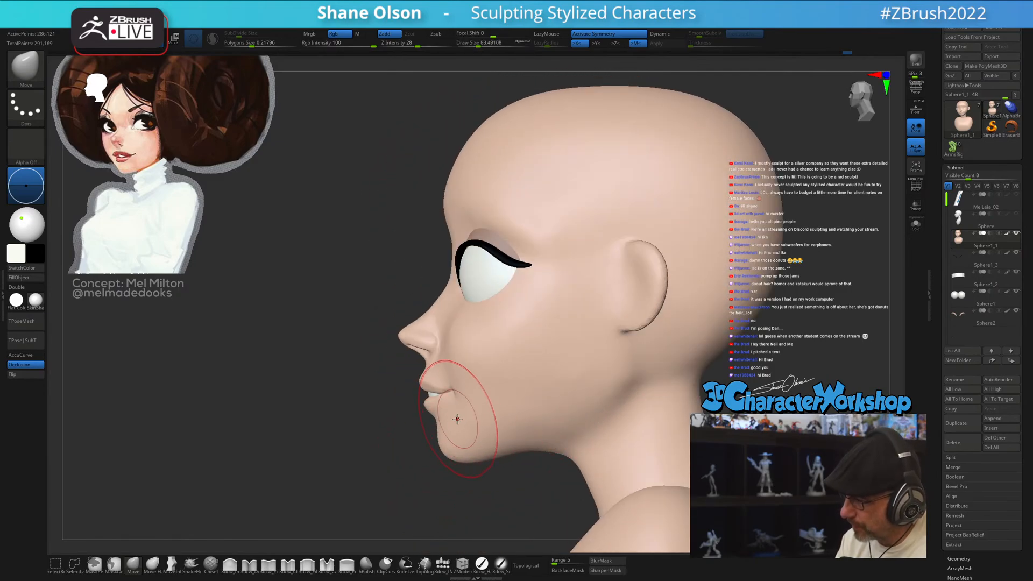
key(s)
drag(458, 426, 432, 408)
key(s)
drag(429, 372, 425, 370)
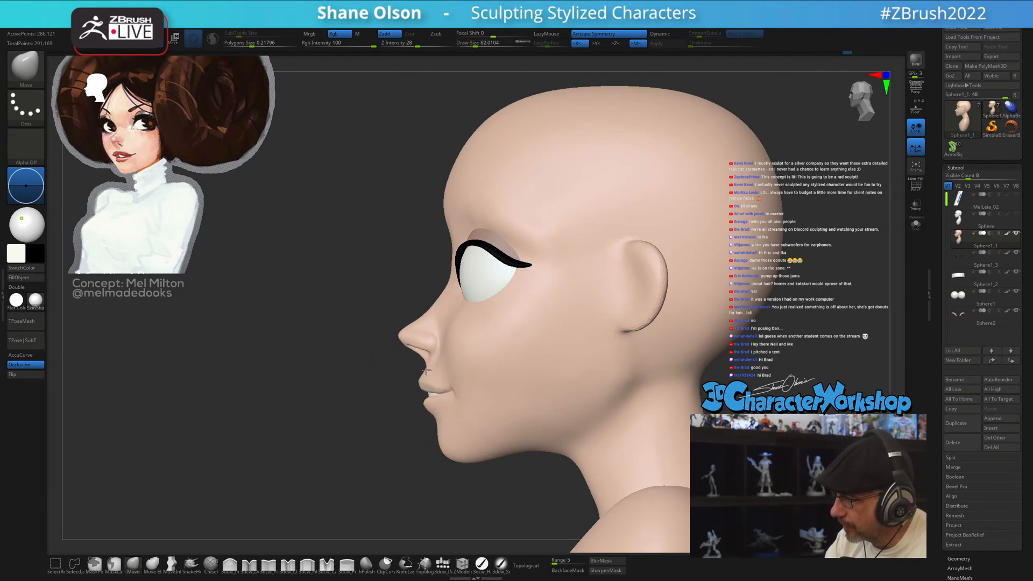
shift+right_drag(430, 386, 541, 385)
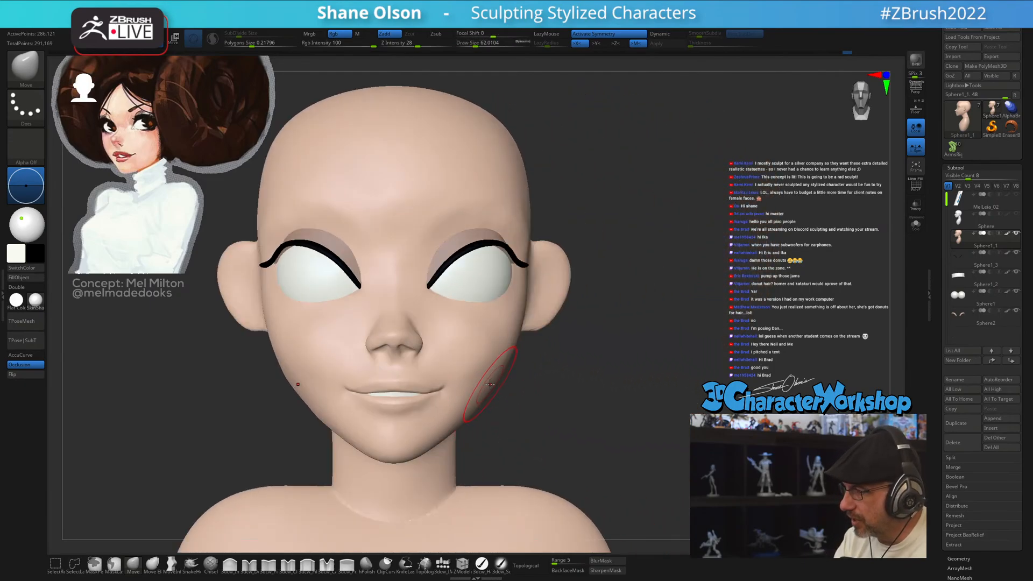
- Select the black lashes and adjust their shape with the Move brush at a draw size of about 77
ctrl+right_drag(473, 366, 492, 429)
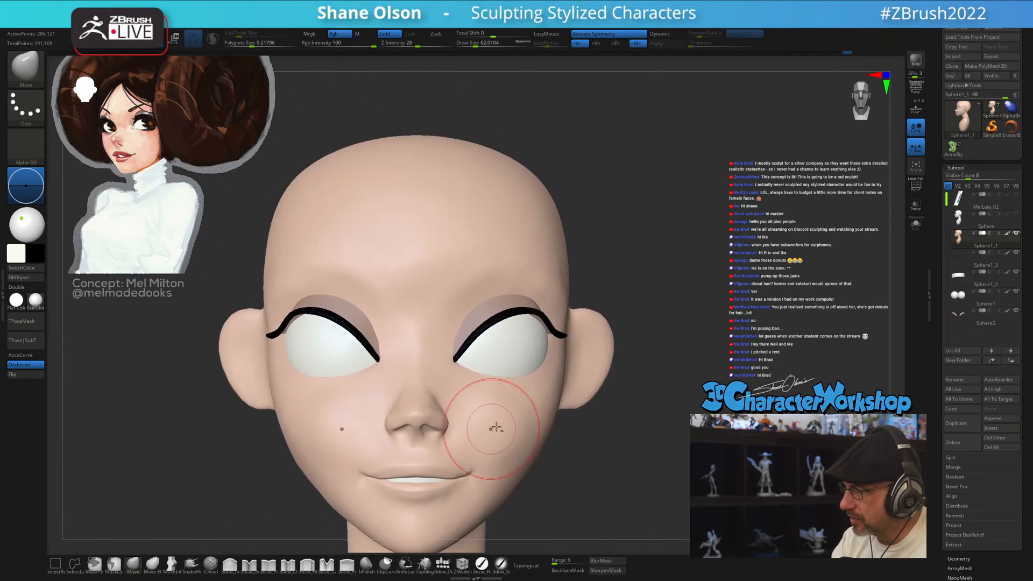
alt+click(477, 338)
key(s)
drag(476, 334, 480, 333)
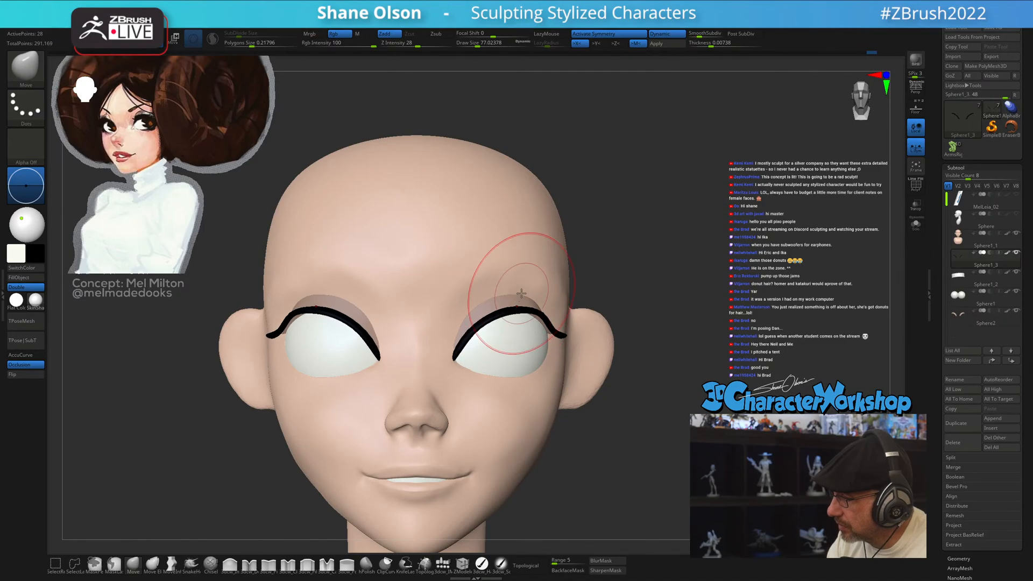
right_drag(522, 294, 470, 334)
- Select the upper eyelids and adjust their fit around the eyes with the Move brush at a draw size of about 56, checking the wireframe
alt+click(469, 307)
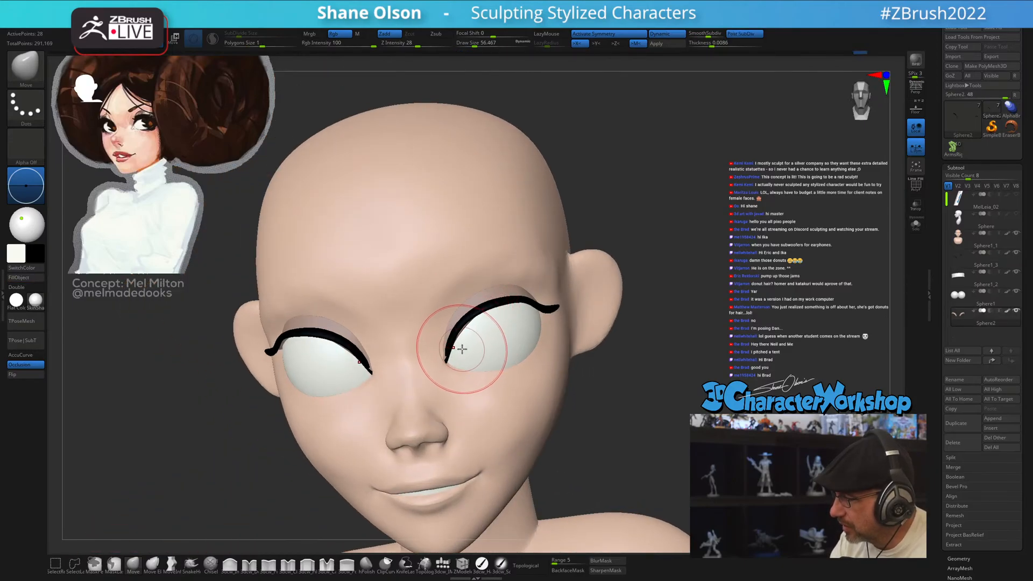
key(shift+f)
right_drag(475, 344, 463, 351)
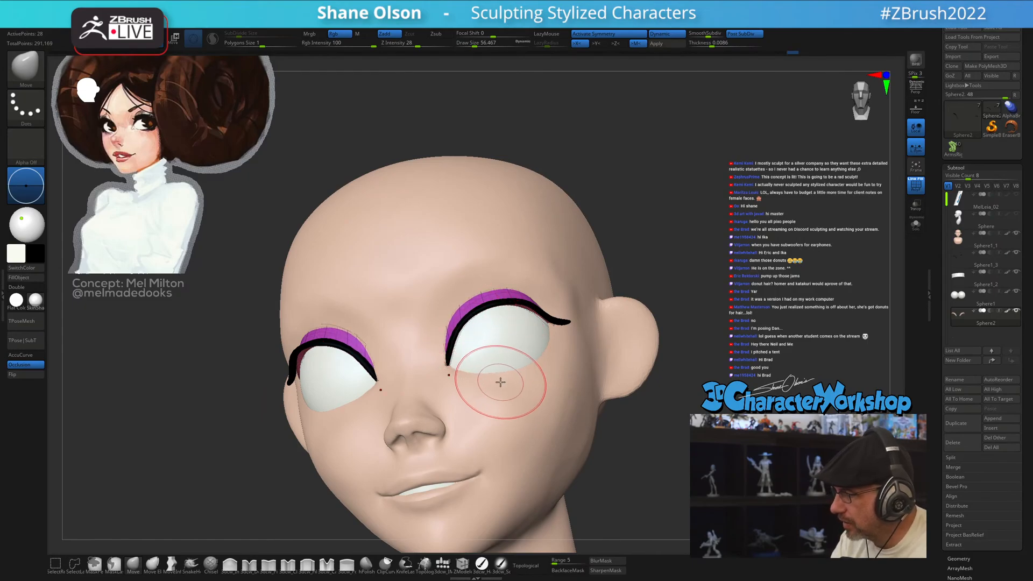
right_drag(500, 382, 537, 452)
key(shift+f)
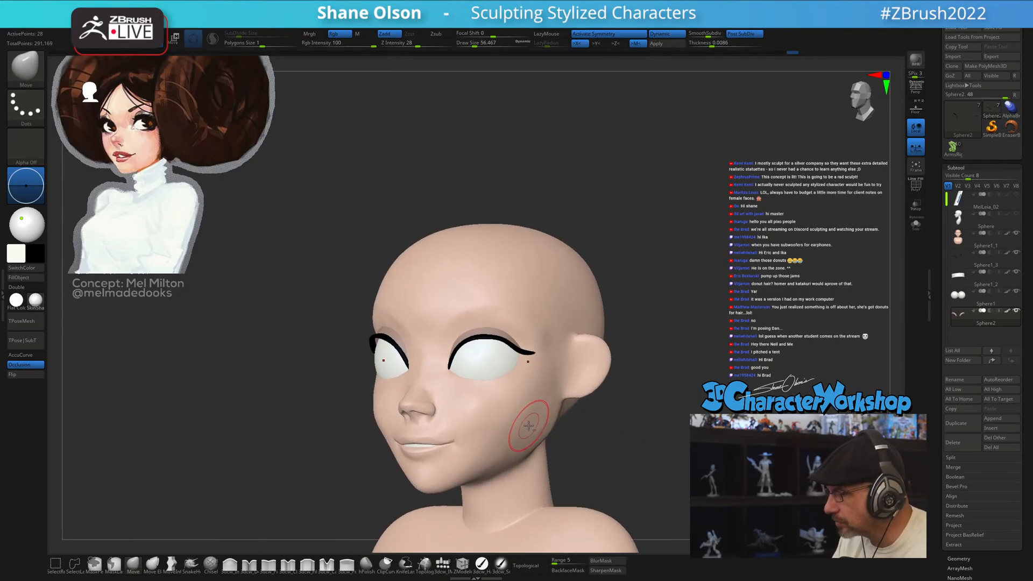
- Make the head the active subtool, show its wireframe, and set the smoothing brush's SubDivide Size to 0.09418
alt+click(532, 420)
key(shift+f)
right_drag(541, 413, 526, 445)
right_drag(545, 396, 532, 358)
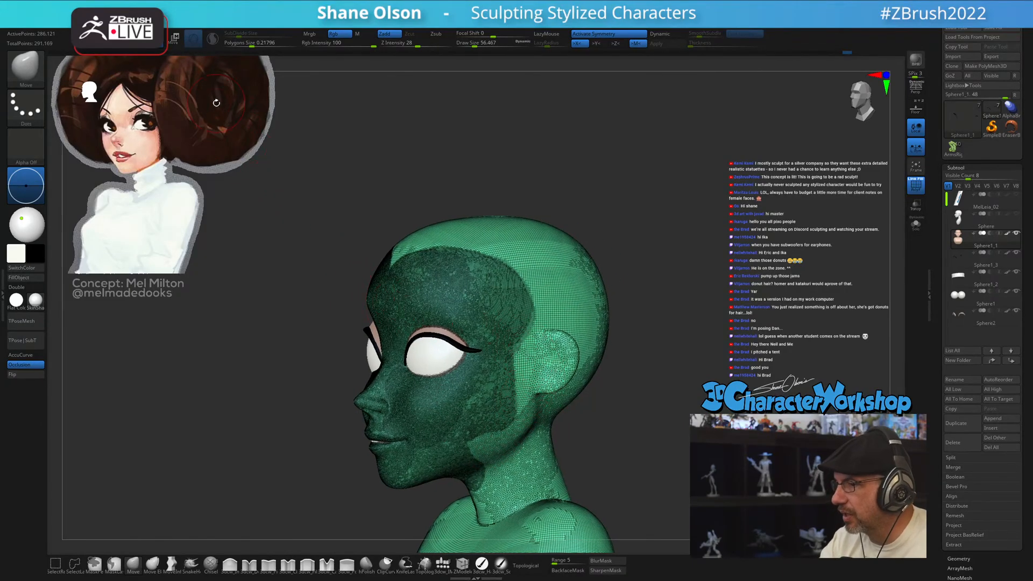
key(shift)
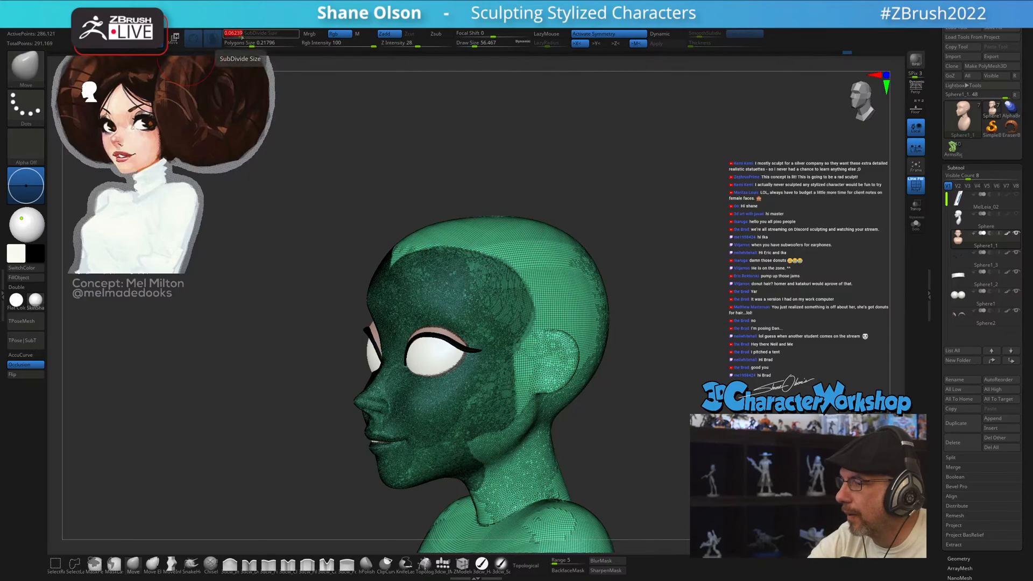
key(ctrl)
key(ctrl+z)
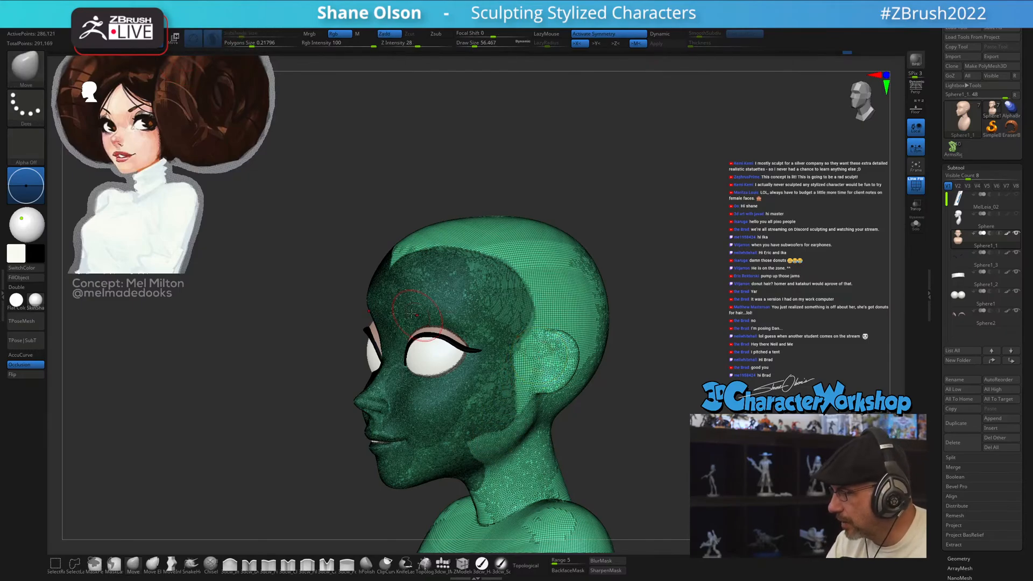
key(shift)
click(242, 33)
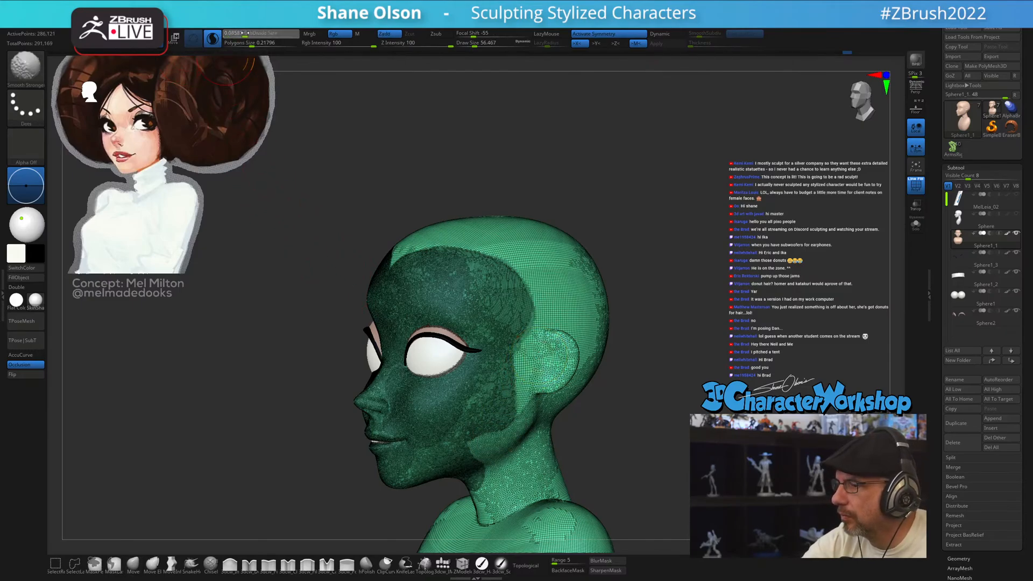
drag(245, 33, 246, 33)
- Smooth the side of the head, the ear area and the upper neck to even out the mesh density
mouse_move(527, 321)
shift+mouse_down()
mouse_move(520, 390)
mouse_move(490, 428)
mouse_move(516, 445)
mouse_move(501, 490)
mouse_move(562, 367)
shift+mouse_up()
shift+drag(538, 413, 520, 407)
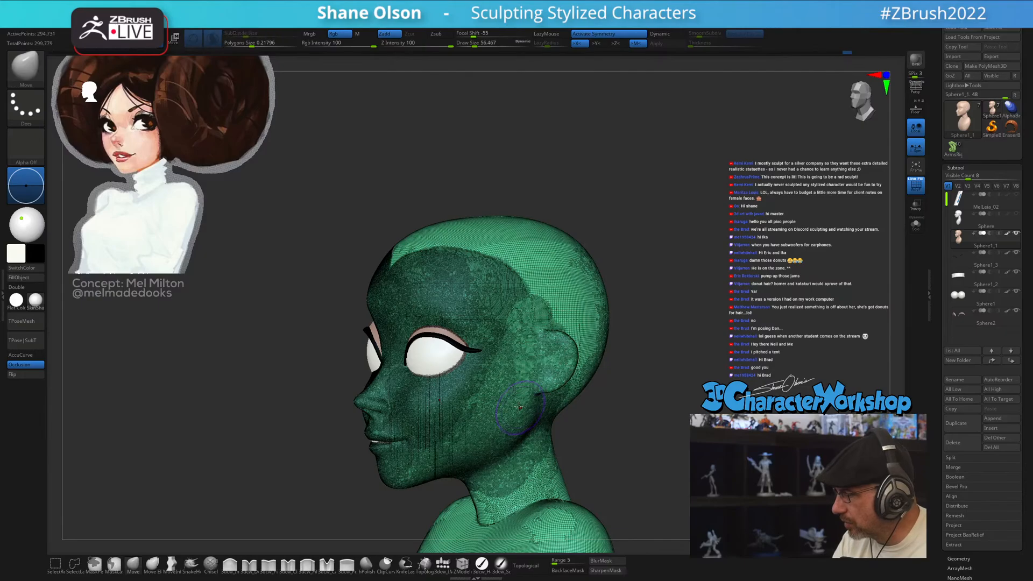
mouse_move(513, 286)
shift+mouse_down()
mouse_move(474, 264)
mouse_move(505, 400)
mouse_move(565, 257)
shift+mouse_up()
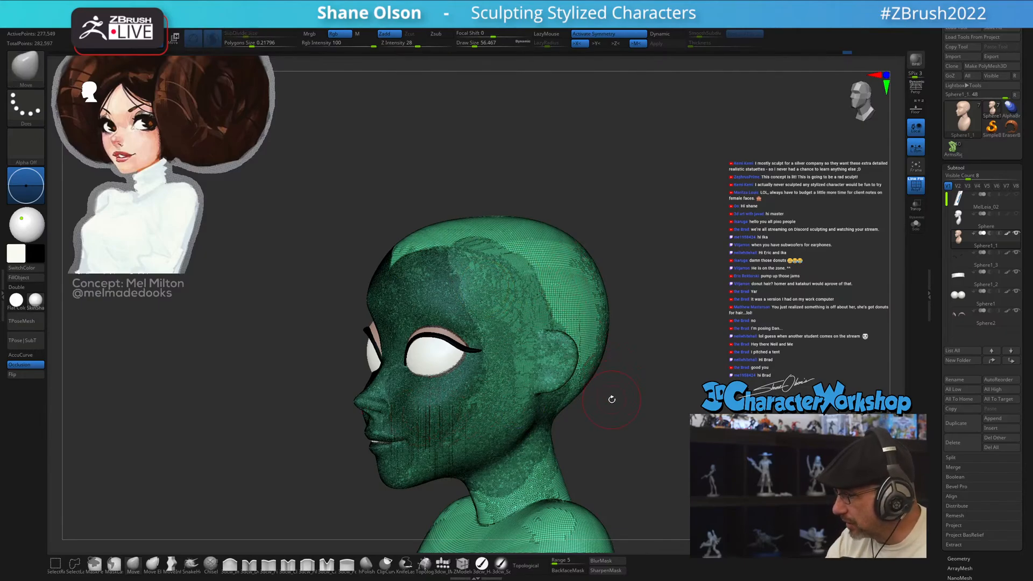
drag(612, 399, 555, 398)
mouse_move(540, 297)
shift+mouse_down()
mouse_move(577, 345)
mouse_move(591, 401)
mouse_move(680, 395)
shift+mouse_up()
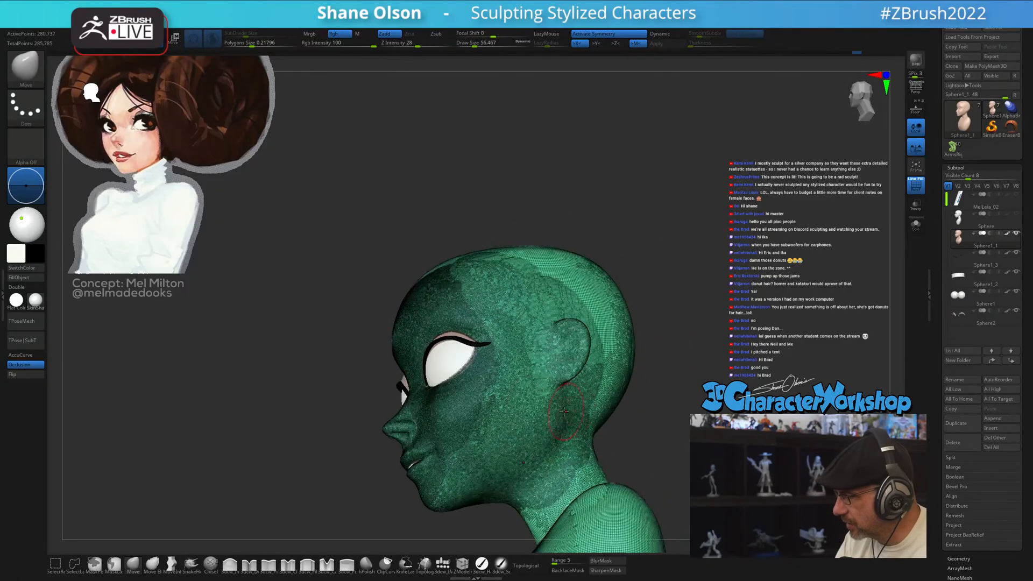
key(shift)
- Smooth the cheek, jaw and forehead at a draw size of about 56 to even out their dense mesh
shift+drag(487, 411, 463, 449)
drag(362, 474, 420, 482)
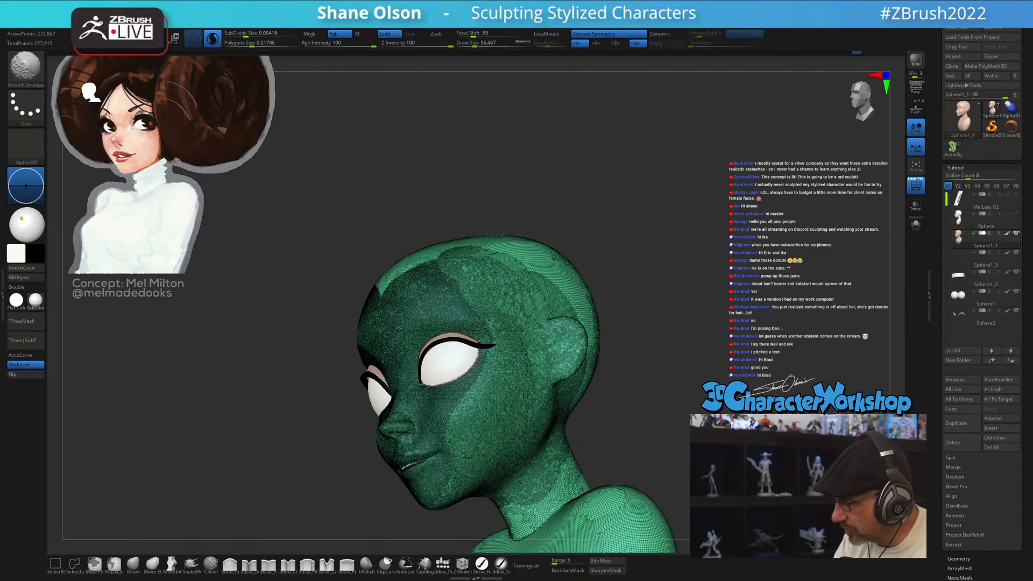
shift+drag(467, 458, 453, 459)
drag(363, 484, 412, 487)
shift+drag(474, 463, 422, 487)
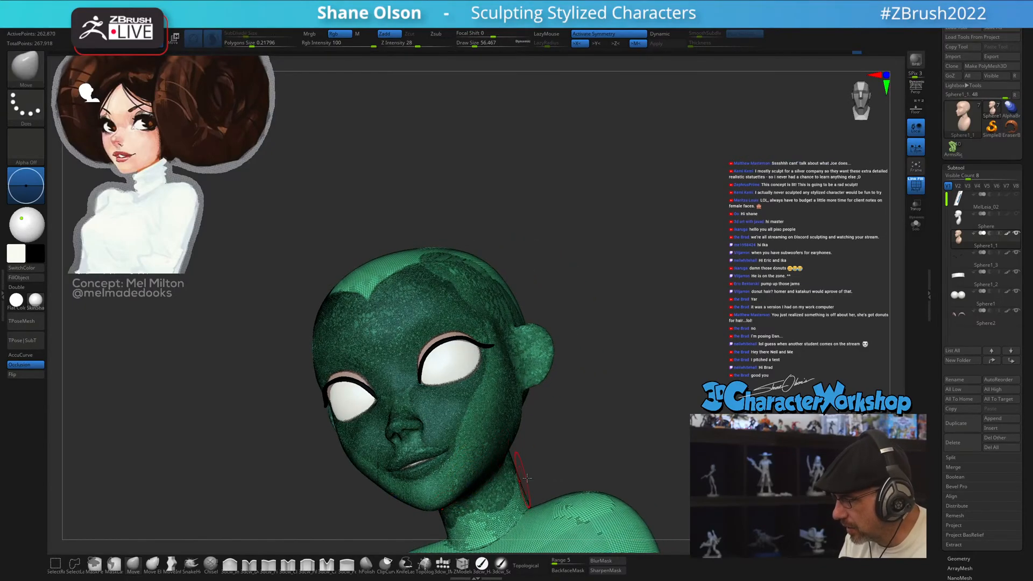
mouse_move(527, 477)
mouse_down()
mouse_move(637, 442)
mouse_move(651, 417)
mouse_move(655, 436)
mouse_move(677, 450)
mouse_move(676, 425)
mouse_up()
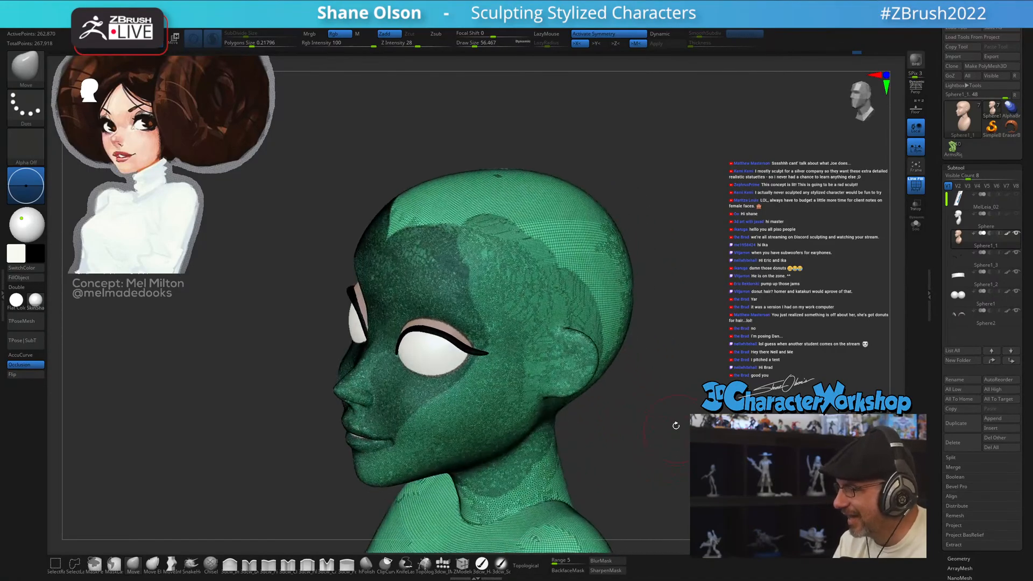
mouse_move(395, 229)
shift+mouse_down()
mouse_move(388, 240)
mouse_move(422, 236)
mouse_move(428, 220)
mouse_move(410, 251)
shift+mouse_up()
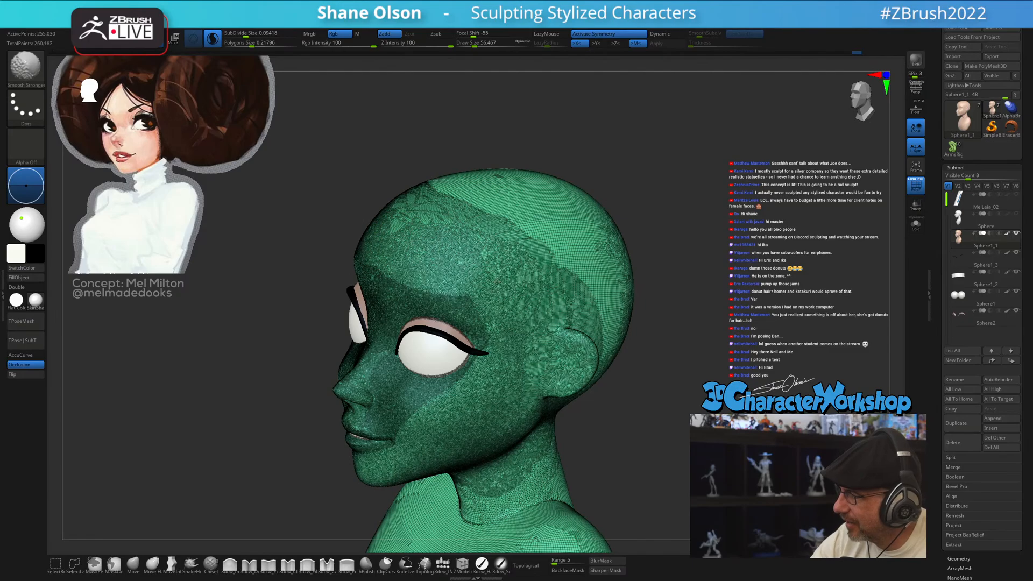
- Smooth the remaining dense areas of the face, check the mesh in wireframe, and hide the wireframe again
mouse_move(648, 445)
mouse_down()
mouse_move(686, 432)
mouse_move(665, 449)
mouse_move(683, 473)
mouse_move(686, 453)
mouse_move(667, 447)
mouse_move(622, 376)
mouse_move(599, 370)
mouse_up()
key(shift+f)
key(shift)
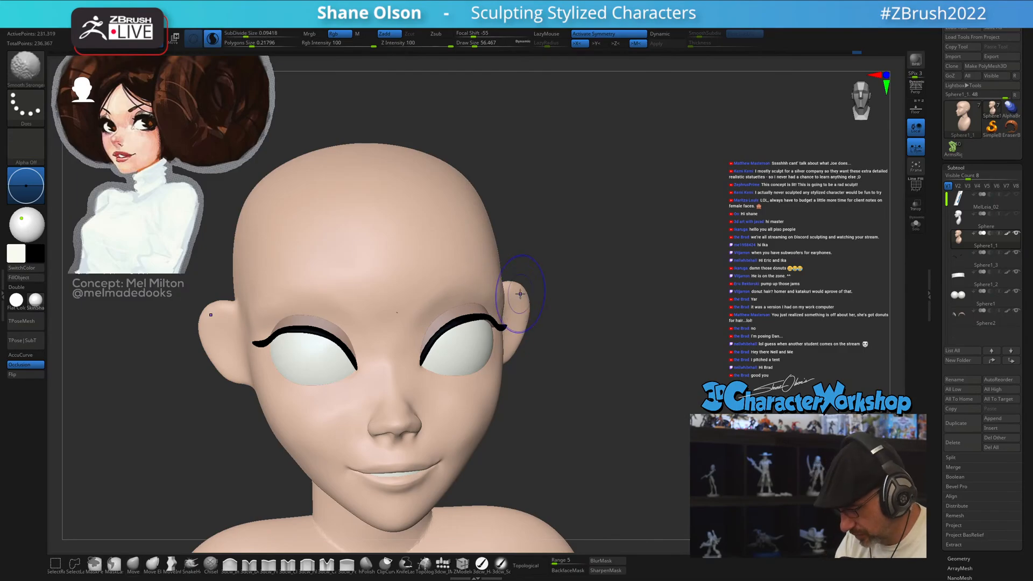
key(shift+f)
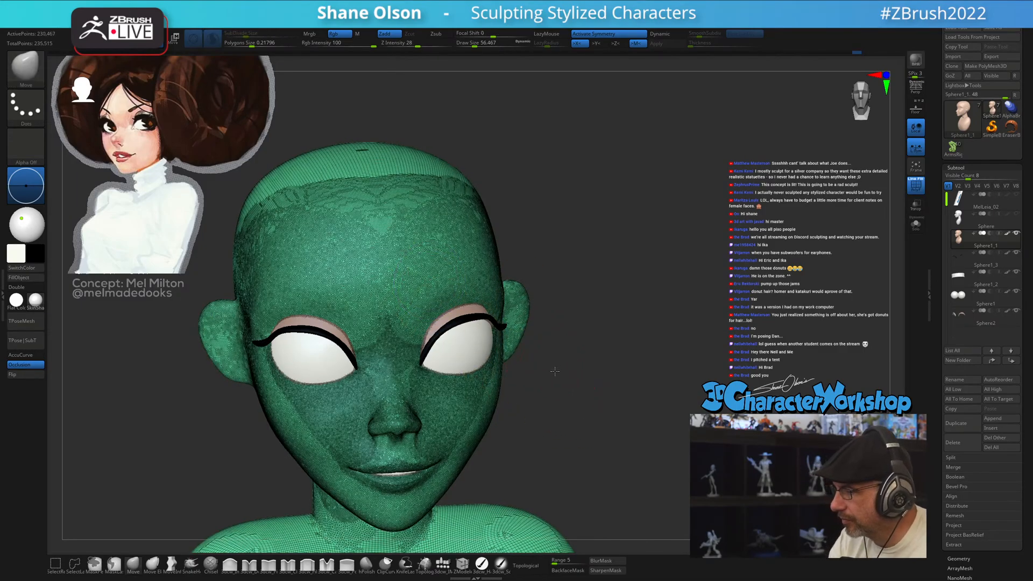
mouse_move(538, 409)
mouse_down()
mouse_move(559, 412)
mouse_move(542, 415)
mouse_up()
key(shift+f)
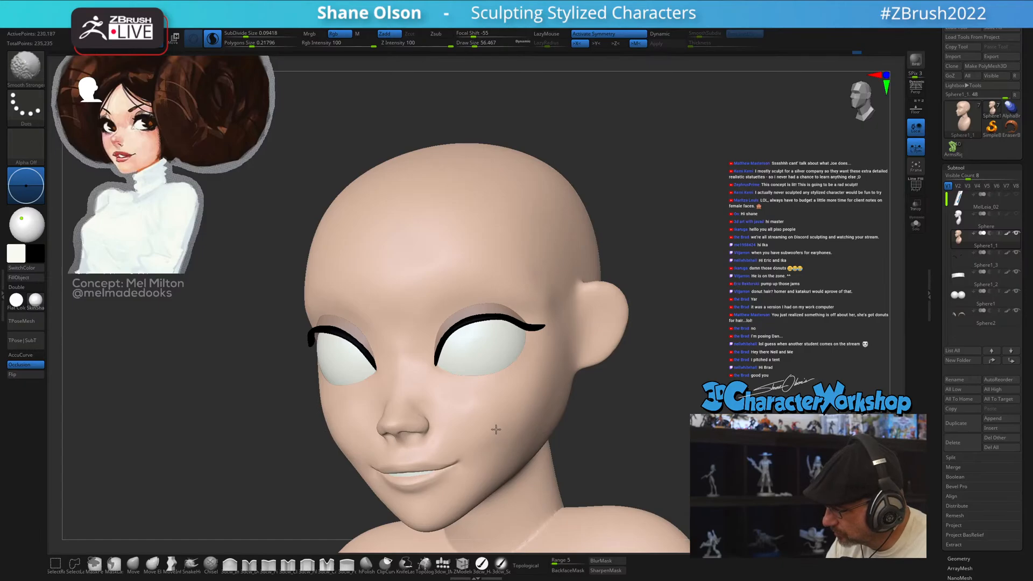
- Smooth the cheek, jawline and upper neck, and reduce the draw size to about 35
drag(535, 445, 538, 462)
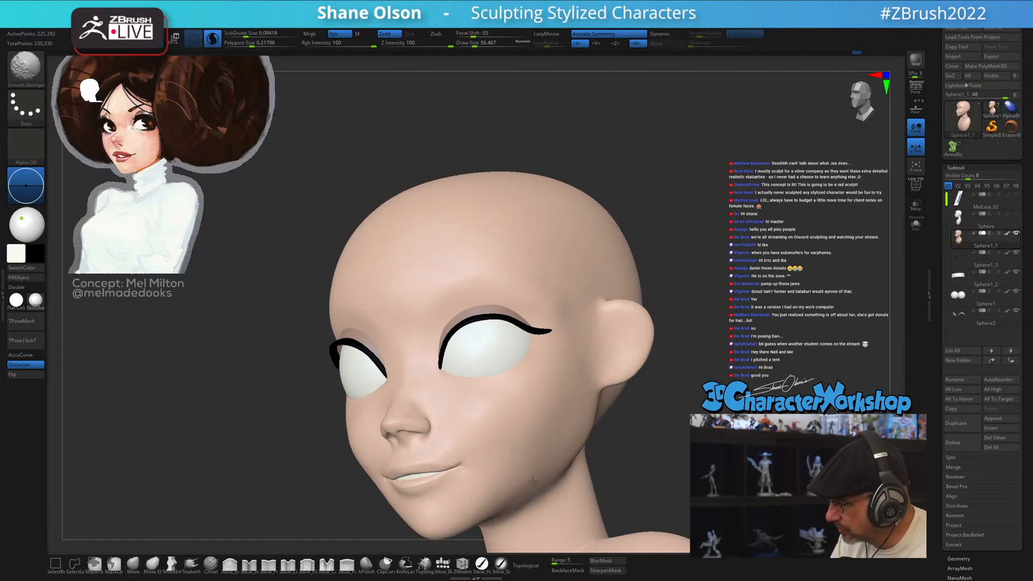
mouse_move(523, 488)
right_down()
mouse_move(573, 469)
mouse_move(577, 454)
mouse_move(558, 457)
mouse_move(549, 407)
mouse_move(535, 434)
right_up()
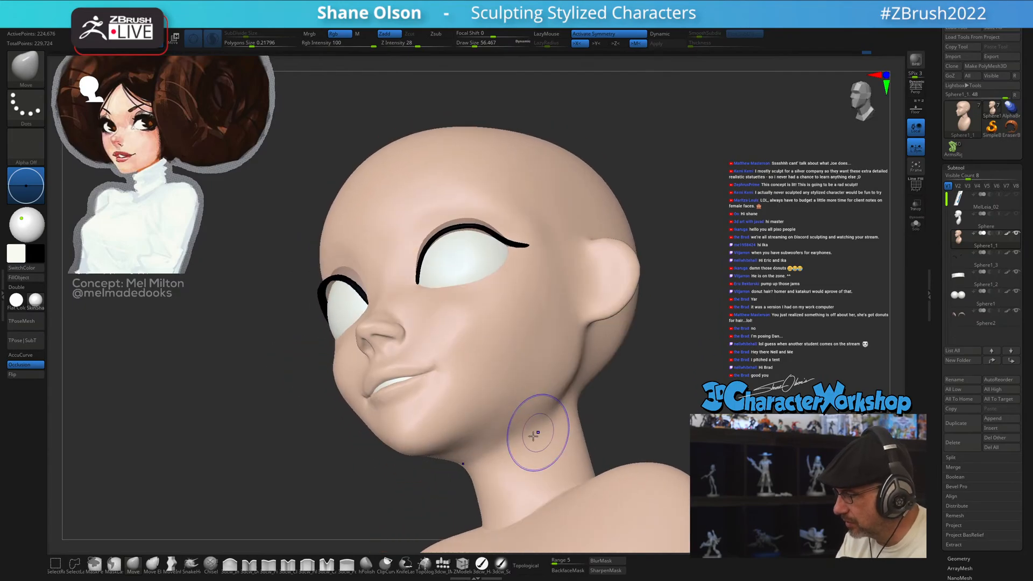
mouse_move(512, 360)
right_down()
mouse_move(511, 401)
mouse_move(524, 374)
right_up()
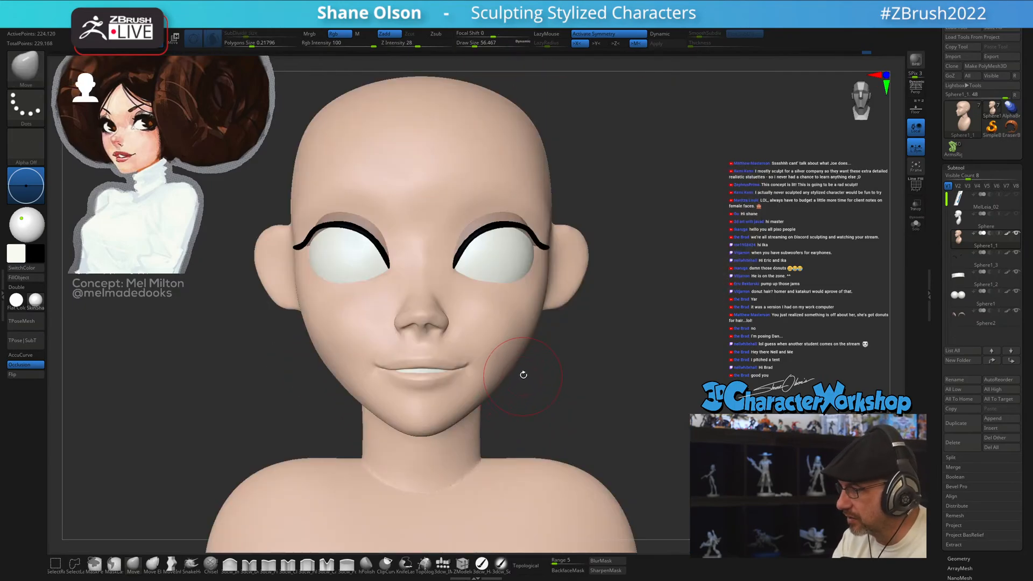
right_drag(491, 329, 501, 367)
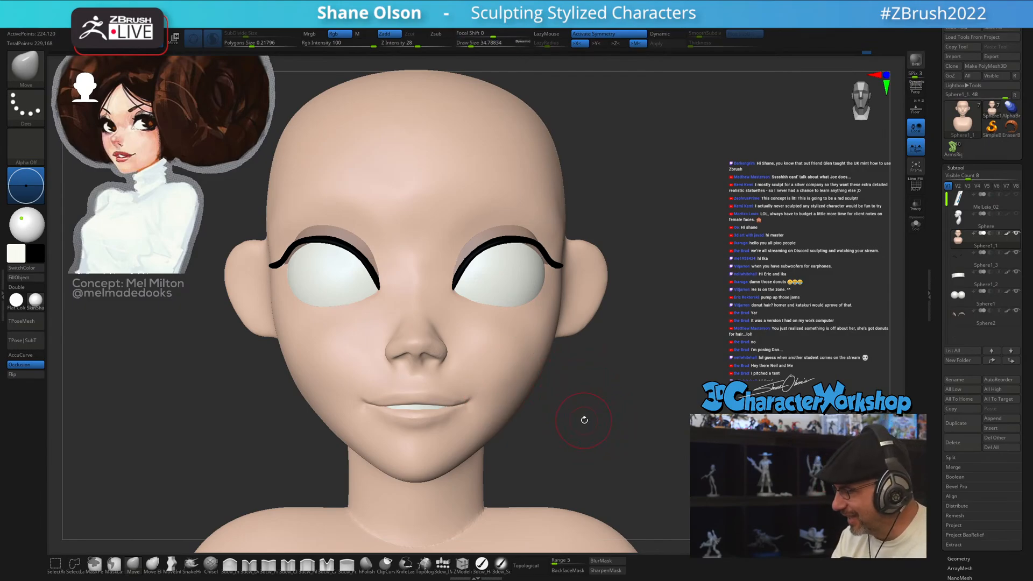
- Reshape and smooth the neck and its transition into the shoulders at a draw size of about 90
alt+right_drag(583, 419, 591, 376)
mouse_move(508, 465)
shift+mouse_down()
mouse_move(484, 492)
mouse_move(463, 473)
mouse_move(494, 466)
shift+mouse_up()
right_drag(489, 477, 607, 428)
mouse_move(584, 434)
shift+mouse_down()
mouse_move(560, 444)
mouse_move(636, 415)
shift+mouse_up()
alt+right_drag(637, 415, 613, 416)
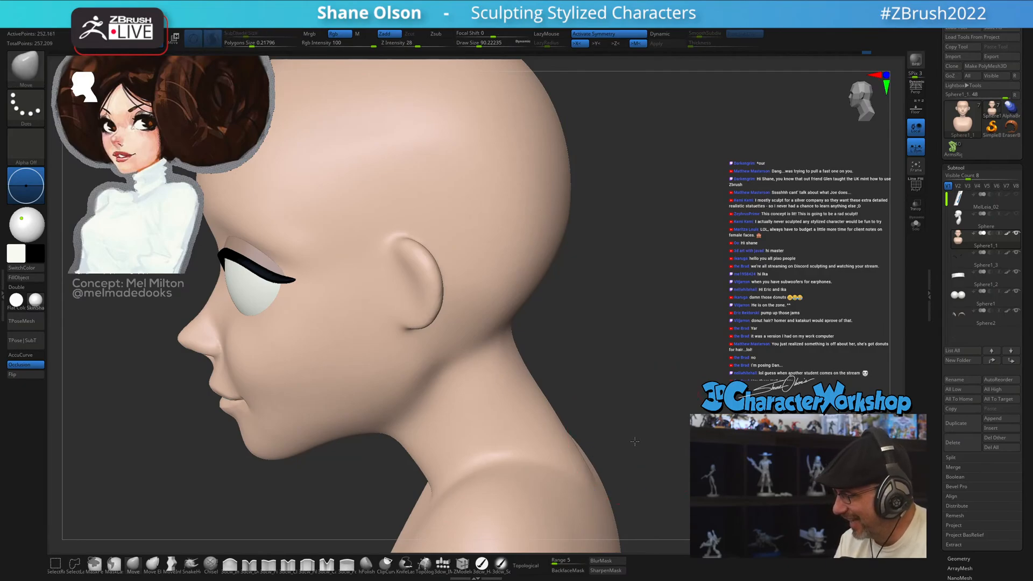
right_drag(568, 477, 608, 438)
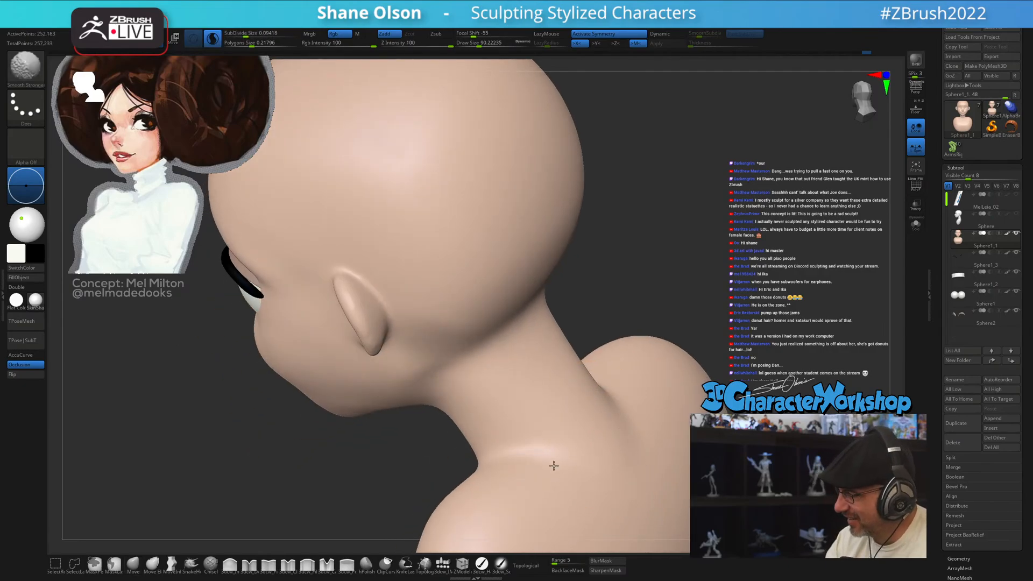
mouse_move(572, 464)
right_down()
mouse_move(657, 438)
mouse_move(639, 444)
right_up()
shift+drag(639, 444, 595, 467)
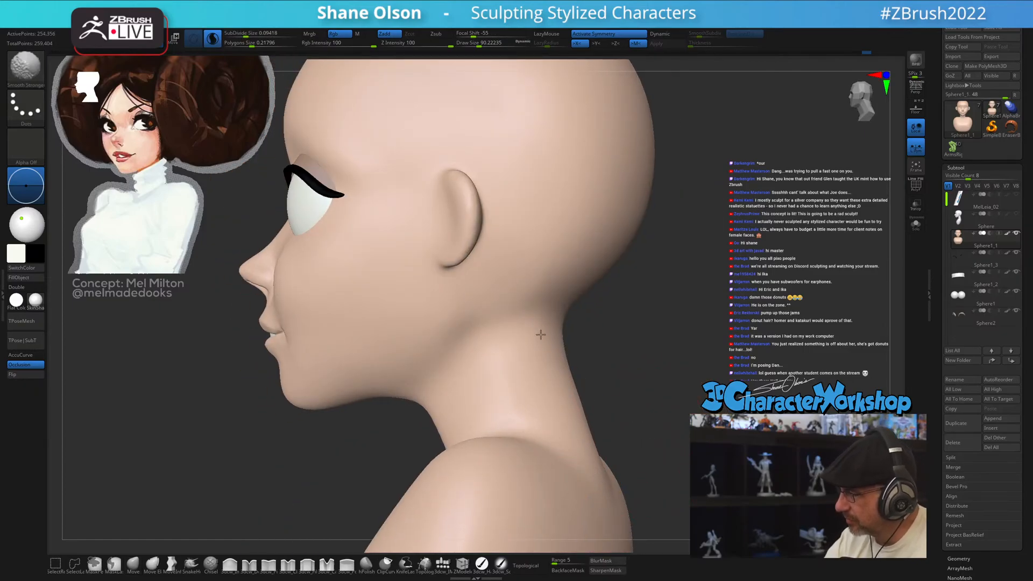
- Refine the chin from the front with the Move brush at a draw size of about 46
mouse_move(541, 335)
right_down()
mouse_move(710, 362)
mouse_move(611, 398)
mouse_move(586, 428)
right_up()
key(s)
drag(618, 438, 597, 439)
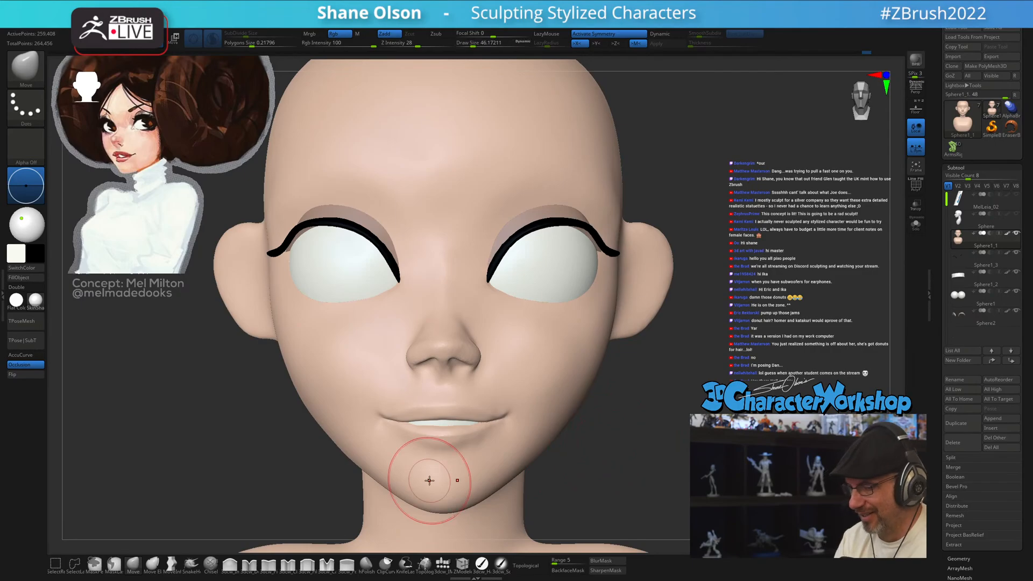
- Shape the nostrils and the underside of the nose with the Move brush at draw sizes of about 17 and 10.5
ctrl+right_drag(426, 415, 451, 388)
key(s)
drag(456, 413, 445, 415)
key(s)
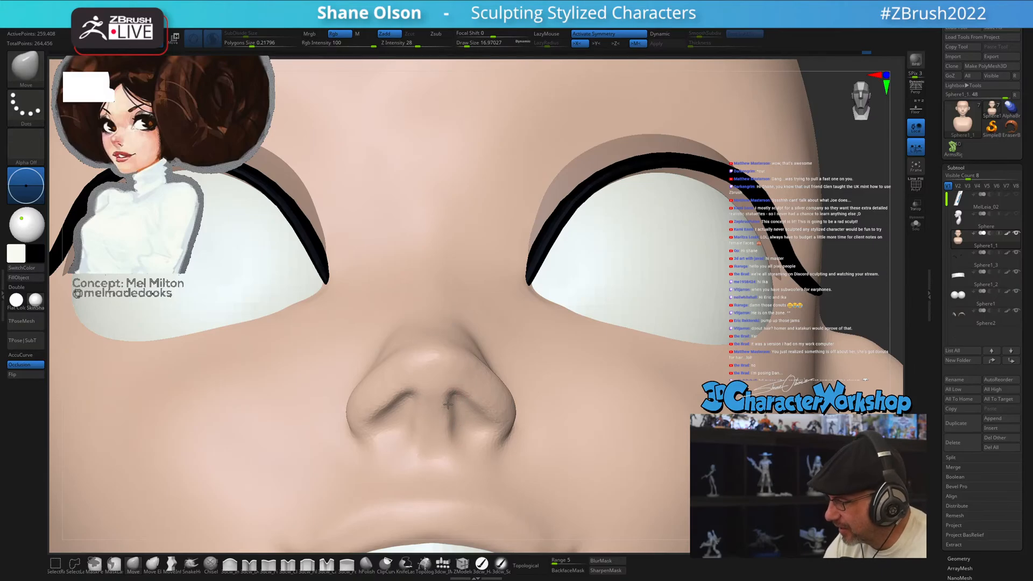
mouse_move(448, 404)
right_down()
mouse_move(438, 364)
mouse_move(450, 409)
mouse_move(455, 377)
mouse_move(462, 402)
right_up()
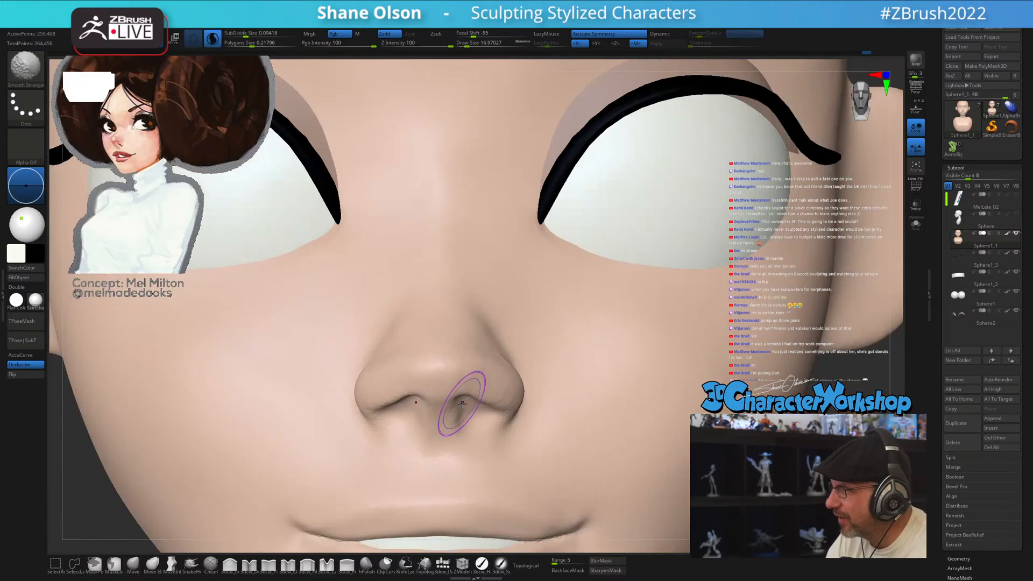
scroll(462, 402, down, 5)
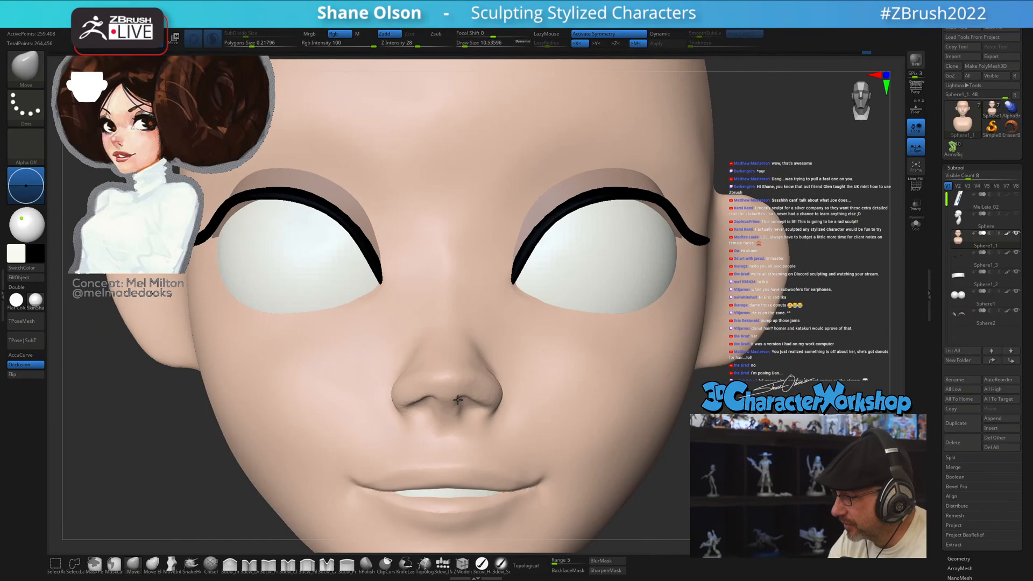
right_drag(460, 393, 466, 421)
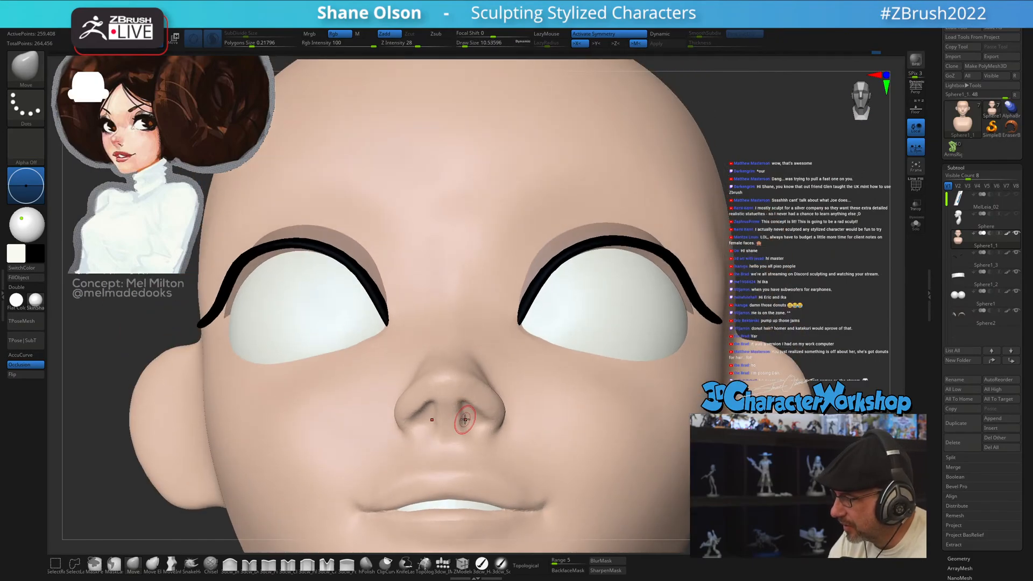
right_drag(565, 415, 524, 437)
scroll(540, 448, down, 5)
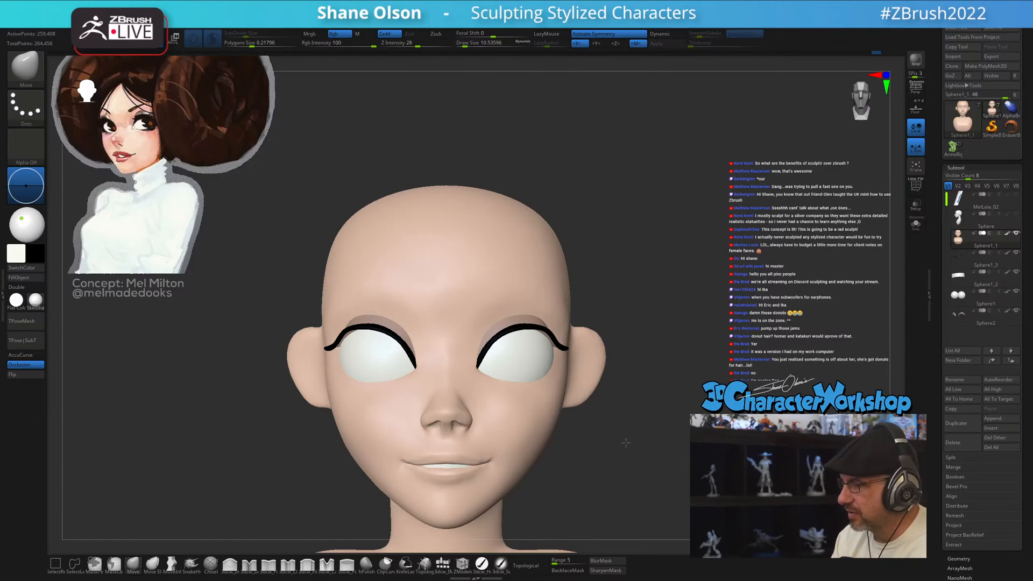
- Refine and smooth the cheek and jaw area at a draw size of about 35
right_drag(626, 442, 595, 466)
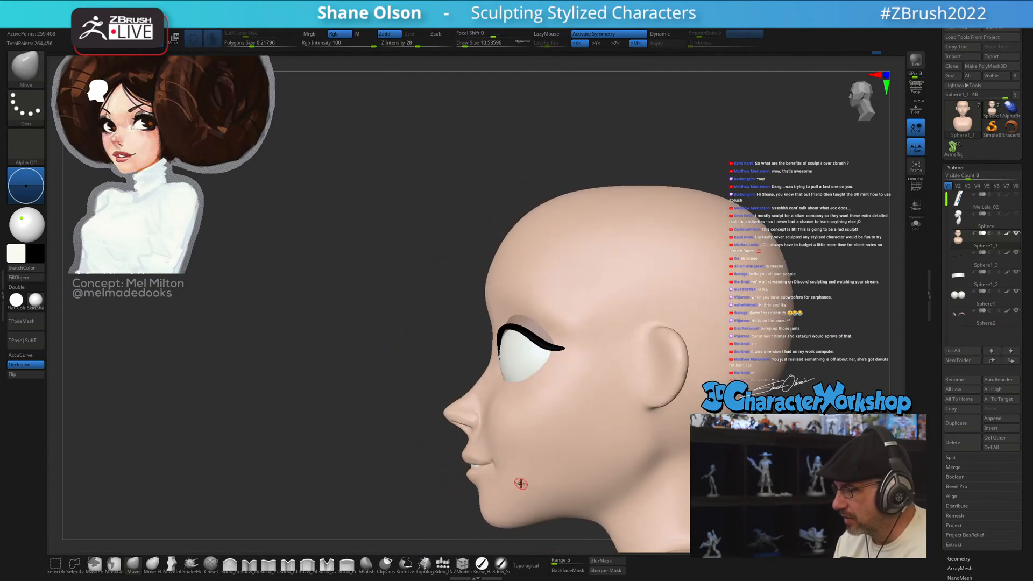
right_drag(530, 463, 583, 459)
key(s)
drag(583, 461, 590, 460)
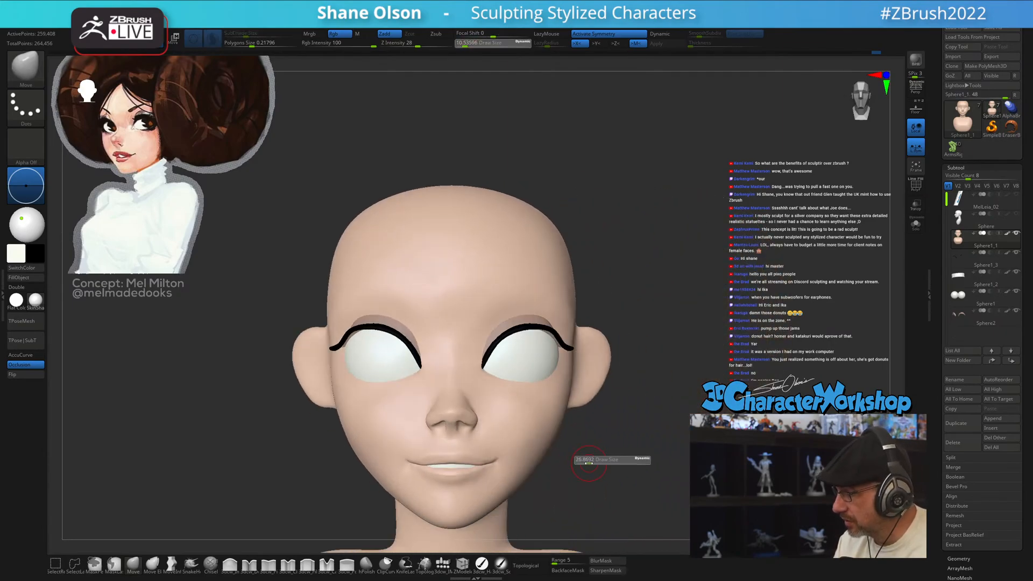
right_drag(623, 456, 597, 458)
key(shift)
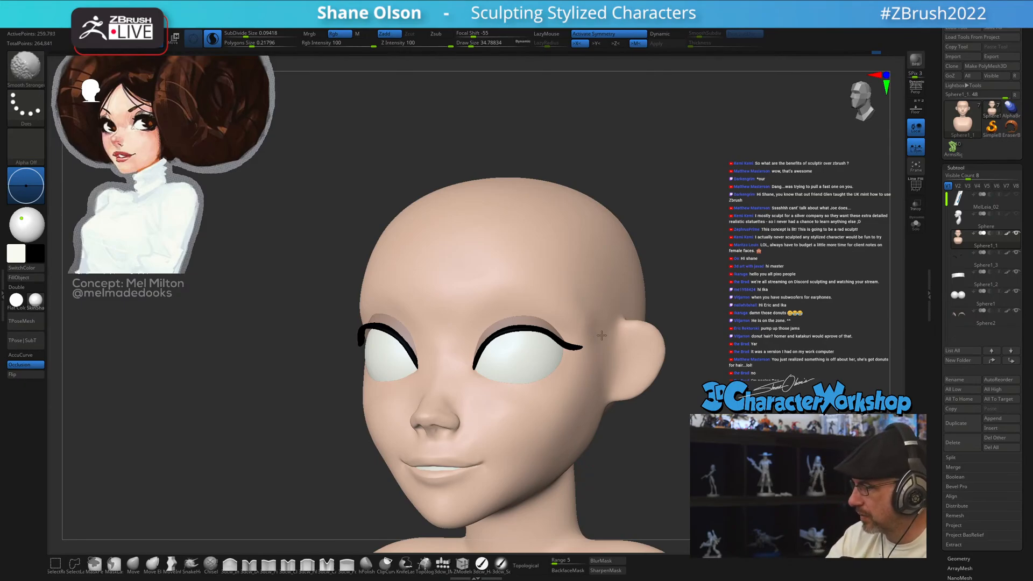
- Examine the head from front and three-quarter views, and inspect the face's mesh density in the polyframe display
mouse_move(648, 459)
right_down()
mouse_move(662, 457)
mouse_move(647, 452)
mouse_move(632, 477)
mouse_move(643, 456)
right_up()
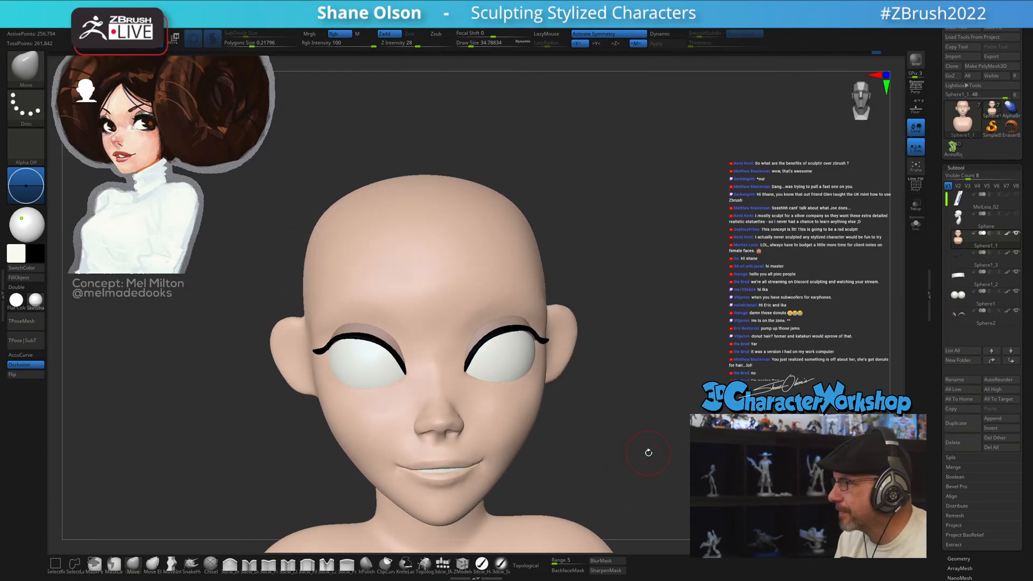
right_drag(668, 381, 611, 418)
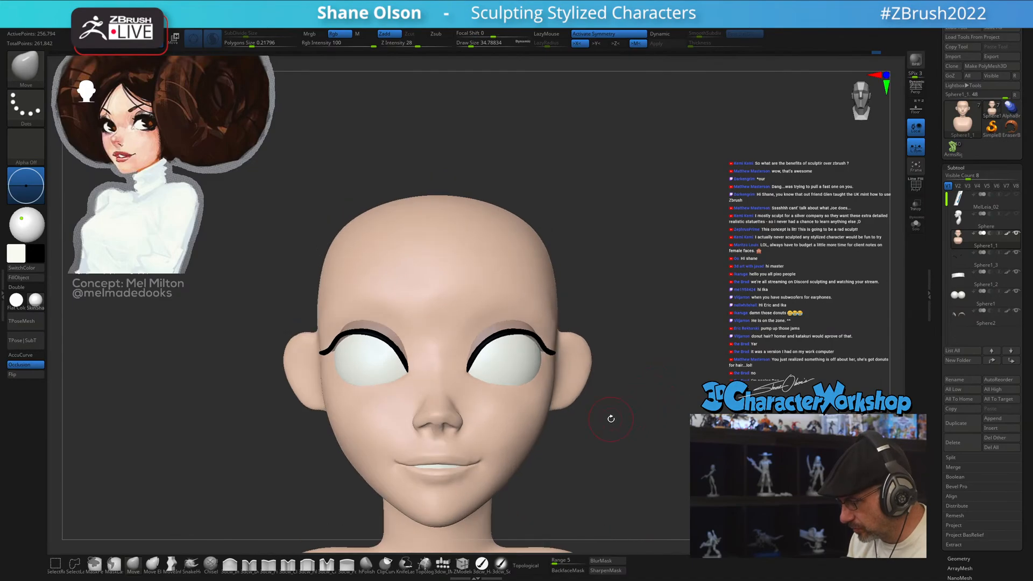
right_drag(624, 295, 584, 311)
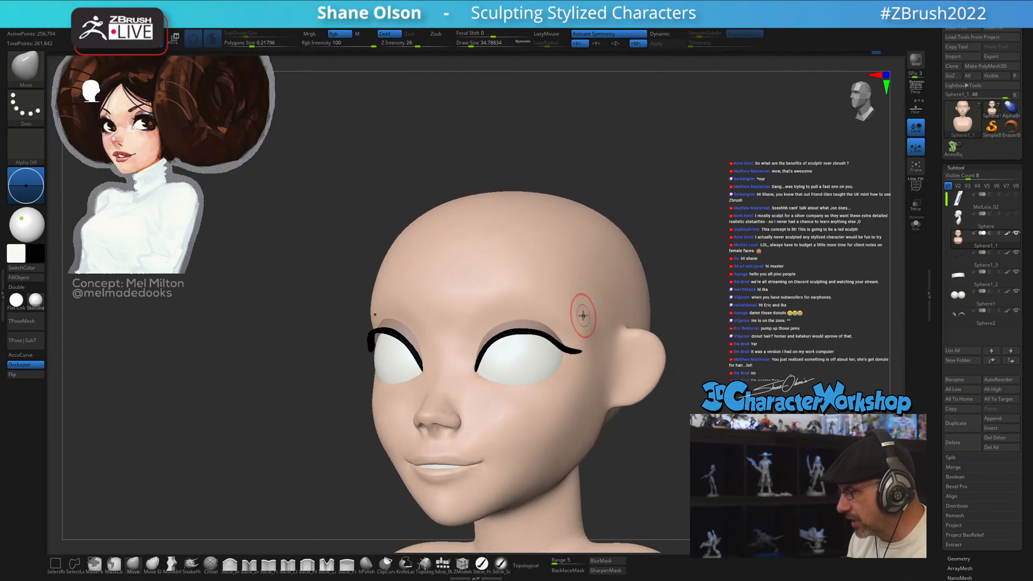
mouse_move(756, 287)
right_down()
mouse_move(768, 275)
mouse_move(757, 351)
mouse_move(741, 311)
mouse_move(727, 311)
right_up()
key(shift+f)
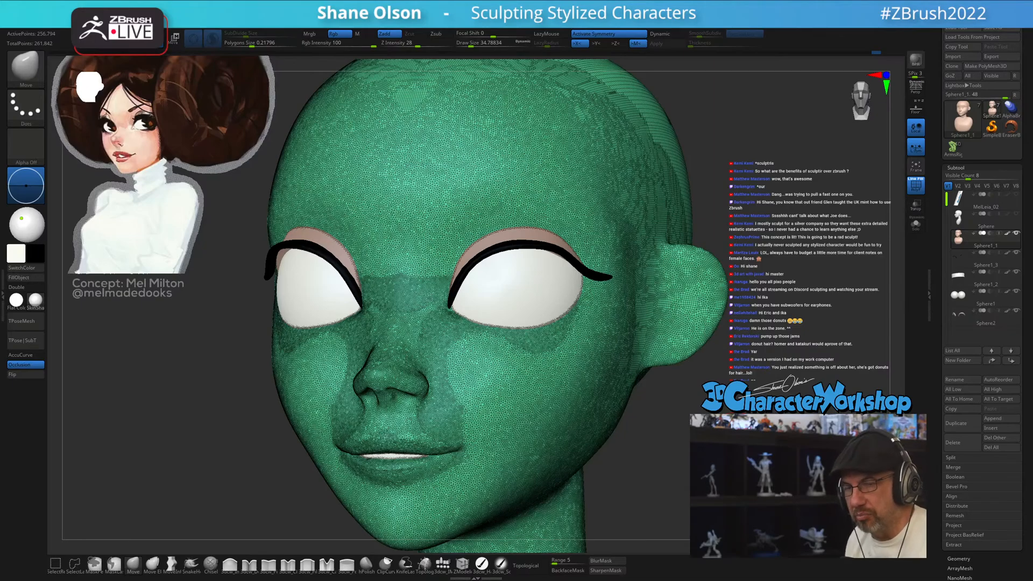
mouse_move(671, 461)
shift+mouse_down()
mouse_move(670, 433)
mouse_move(681, 433)
shift+mouse_up()
key(shift+f)
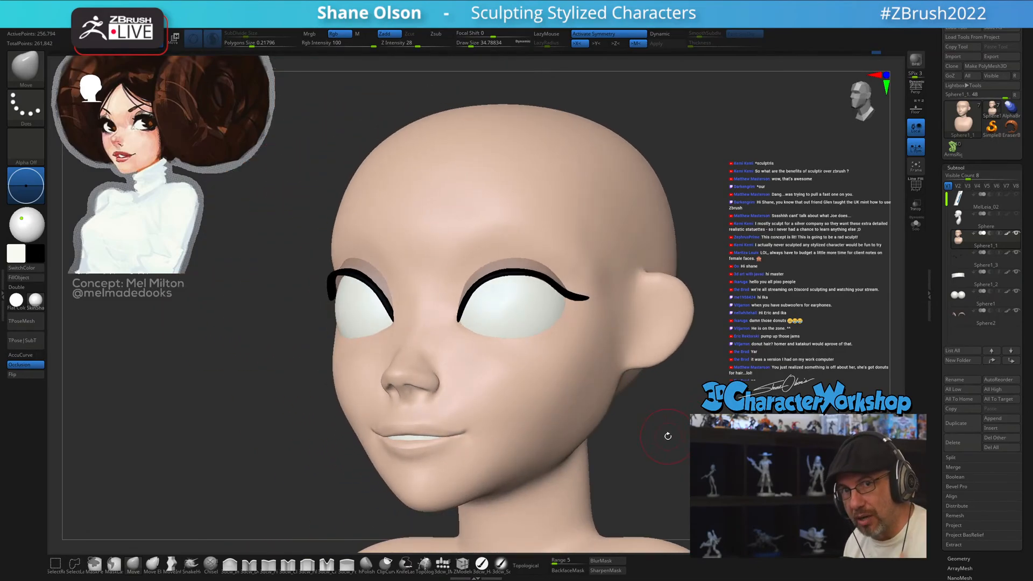
- Reshape the cheeks and jawline with the Move brush at a draw size of about 74, and smooth the lower cheek
mouse_move(679, 435)
mouse_down()
mouse_move(689, 434)
mouse_move(648, 433)
mouse_move(705, 429)
mouse_move(691, 419)
mouse_up()
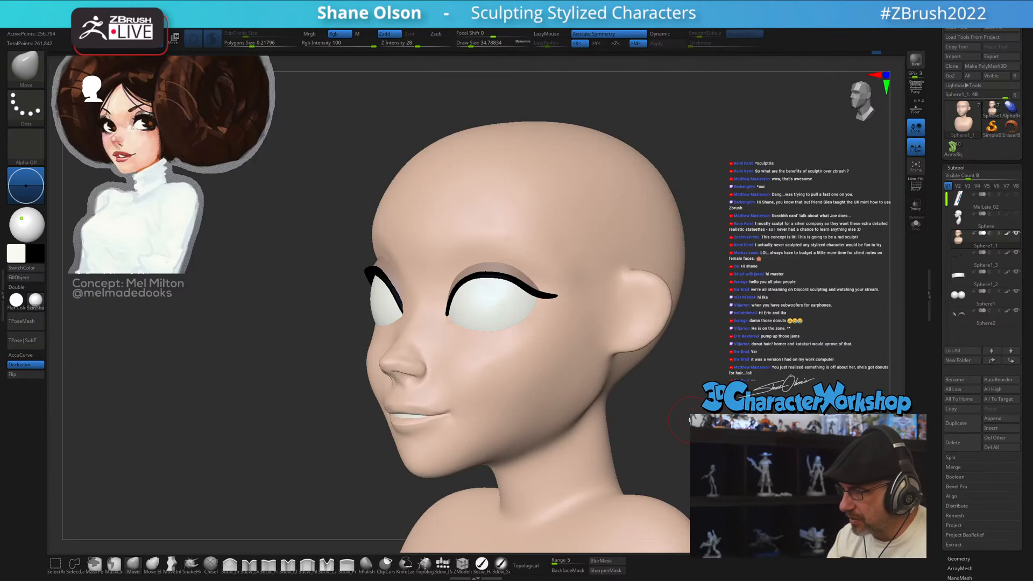
key(s)
drag(271, 469, 292, 468)
key(s)
drag(342, 393, 339, 401)
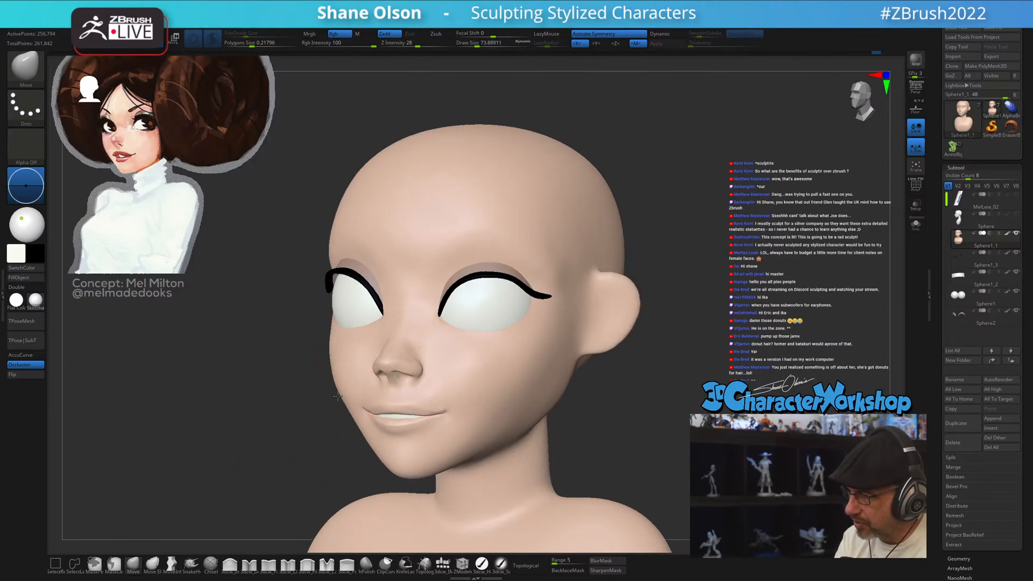
mouse_move(425, 441)
right_down()
mouse_move(514, 377)
mouse_move(501, 396)
right_up()
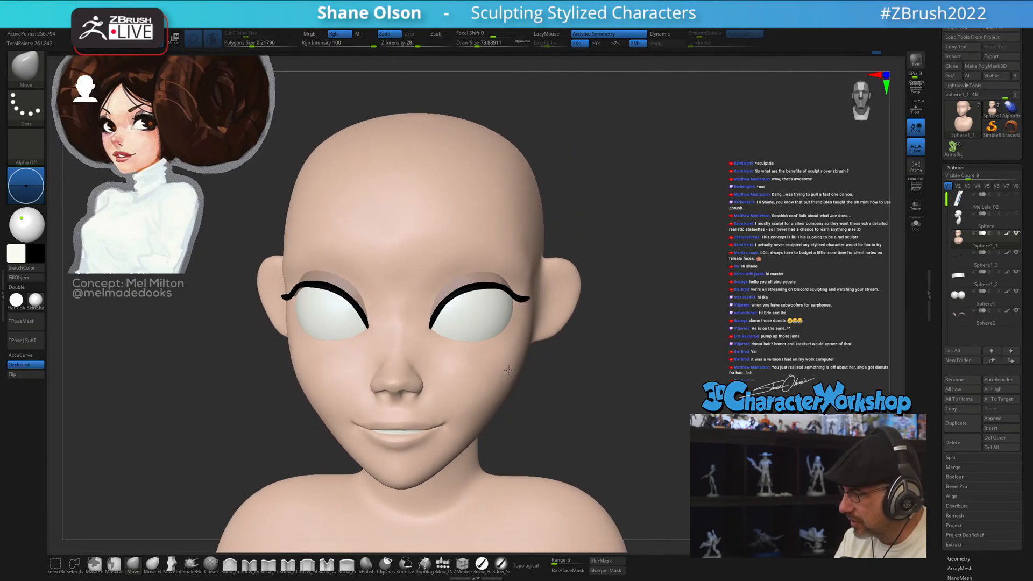
right_drag(533, 355, 520, 371)
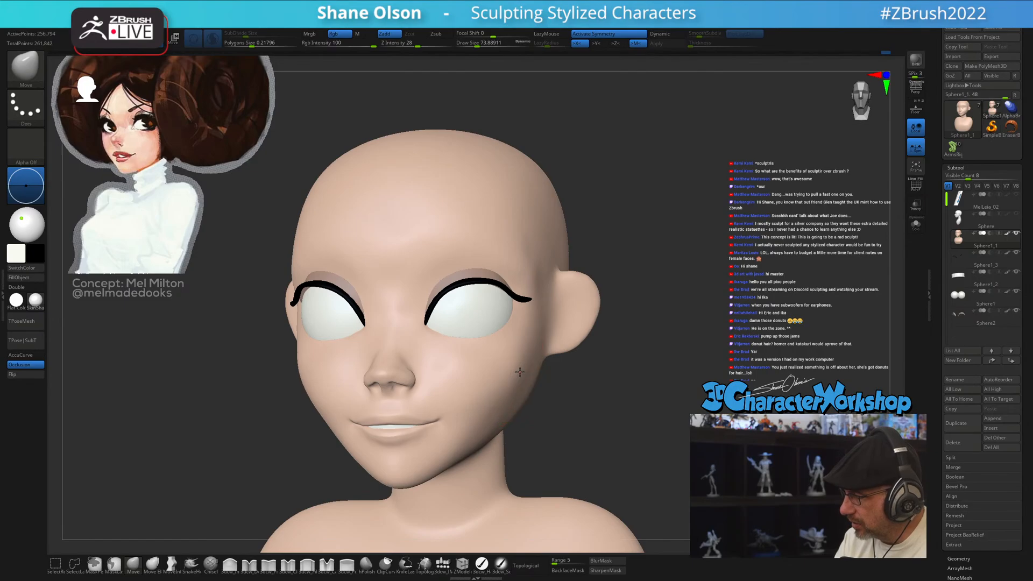
key(shift)
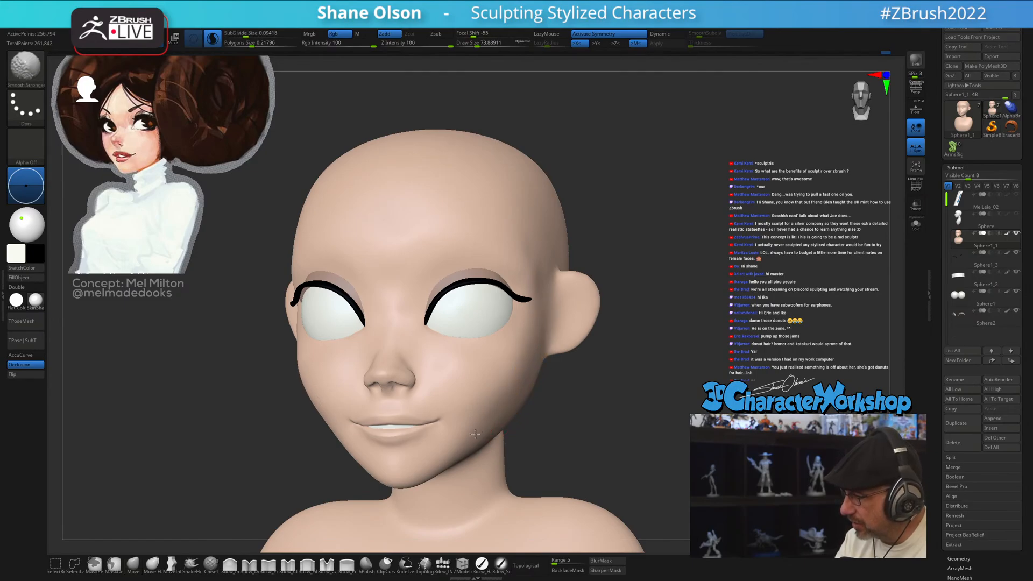
mouse_move(602, 393)
right_down()
mouse_move(535, 415)
mouse_move(508, 411)
mouse_move(494, 425)
right_up()
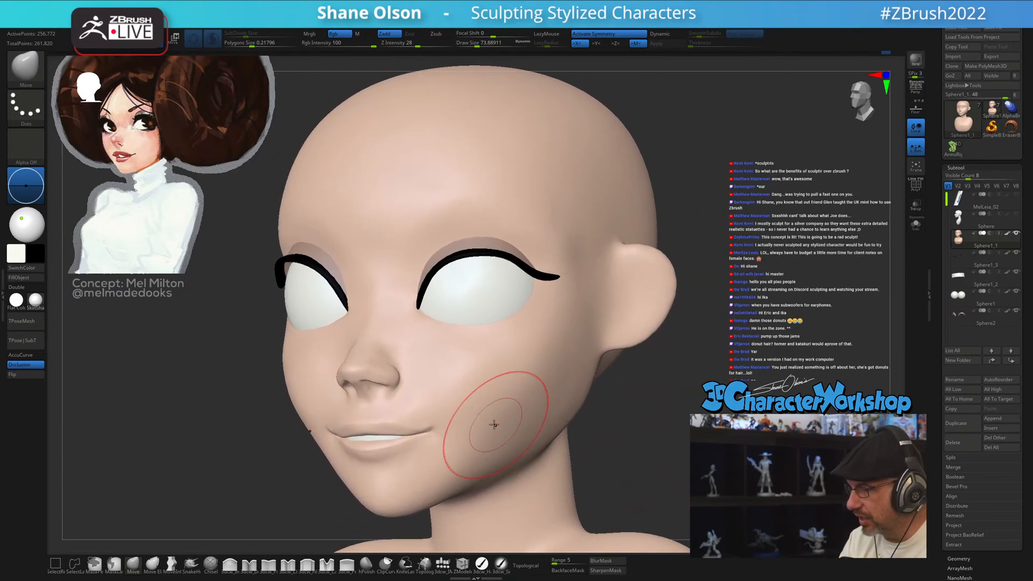
- Reduce the draw size to about 22 and smooth the outer edge of the nostril into the cheek
key(s)
drag(431, 394, 425, 393)
mouse_move(430, 392)
right_down()
mouse_move(411, 388)
mouse_move(408, 426)
mouse_move(405, 410)
right_up()
key(s)
drag(403, 409, 404, 409)
mouse_move(403, 410)
right_down()
mouse_move(362, 408)
mouse_move(377, 398)
mouse_move(382, 412)
right_up()
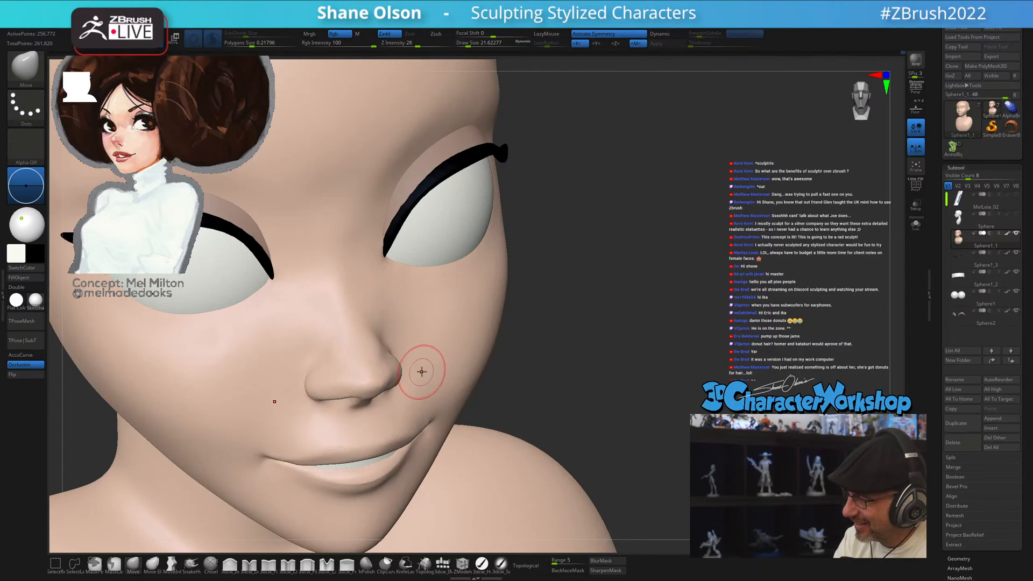
mouse_move(422, 371)
right_down()
mouse_move(388, 381)
mouse_move(402, 392)
mouse_move(424, 385)
mouse_move(378, 298)
right_up()
right_drag(559, 380, 401, 367)
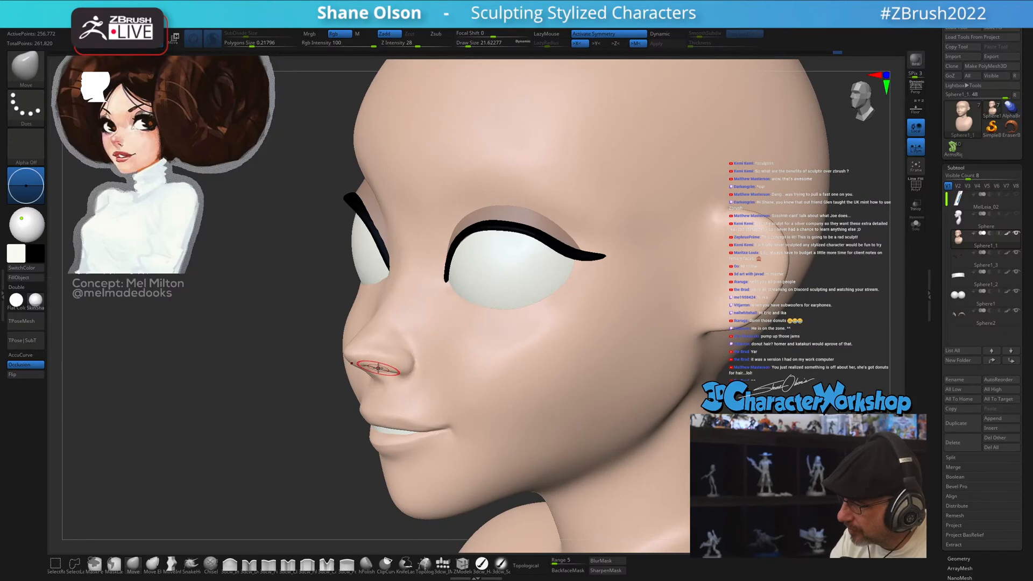
key(shift)
shift+drag(400, 375, 403, 373)
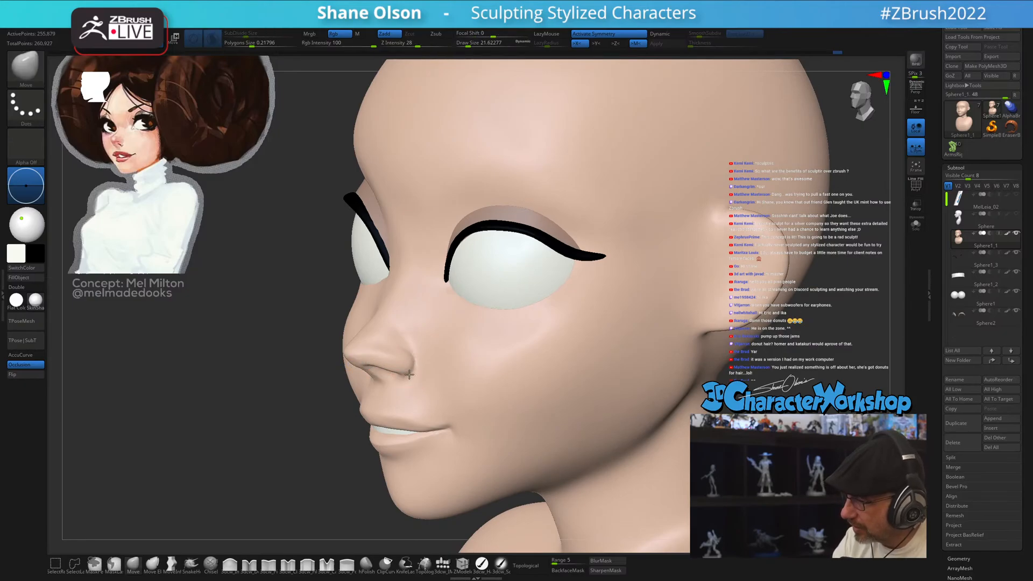
- Shape and smooth the underside of the nose from below, reducing the draw size to about 20
mouse_move(392, 372)
right_down()
mouse_move(439, 380)
mouse_move(403, 356)
mouse_move(404, 312)
right_up()
key(shift)
mouse_move(539, 414)
mouse_down()
mouse_move(510, 428)
mouse_move(565, 418)
mouse_move(538, 405)
mouse_move(540, 386)
mouse_up()
mouse_move(469, 388)
ctrl+right_down()
mouse_move(470, 436)
mouse_move(457, 401)
ctrl+right_up()
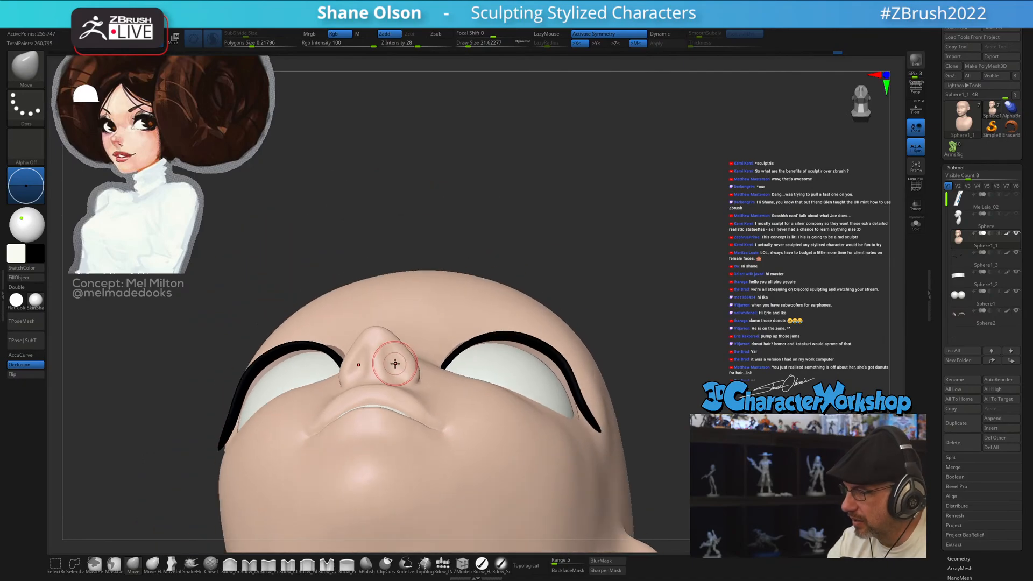
key(s)
drag(391, 351, 386, 345)
mouse_move(388, 349)
right_down()
mouse_move(369, 359)
mouse_move(392, 357)
mouse_move(388, 326)
right_up()
key(shift)
key(shift)
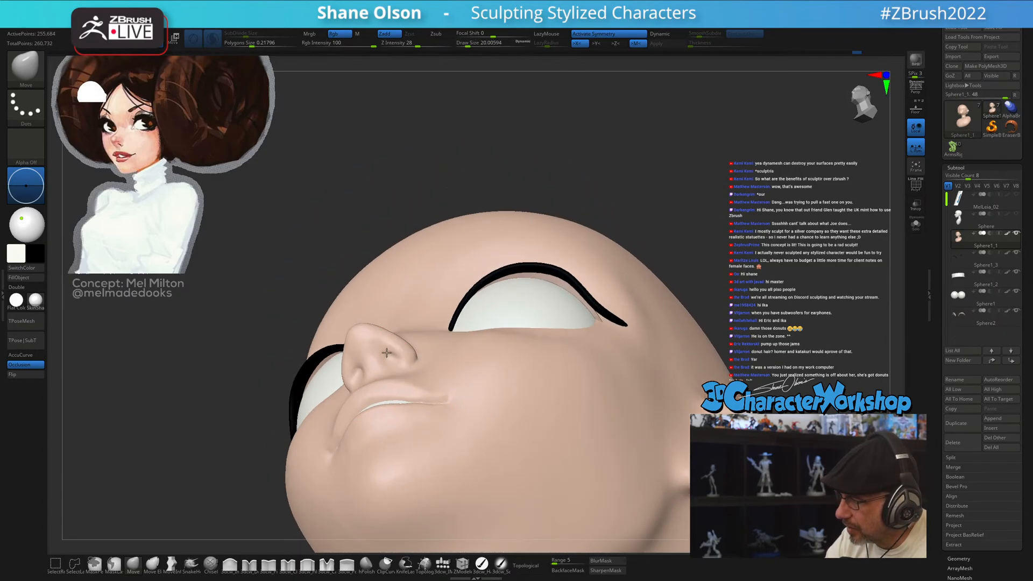
- Refine the underside of the nostril at a draw size of about 13, and check the face from the front
key(bracketleft)
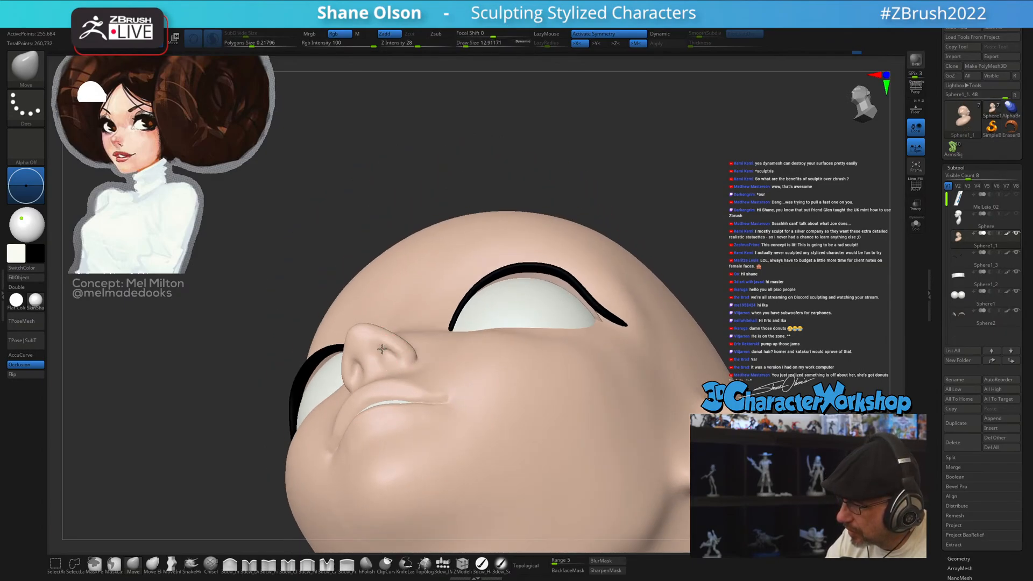
right_drag(396, 330, 411, 327)
mouse_move(523, 377)
right_down()
mouse_move(512, 401)
mouse_move(469, 383)
mouse_move(458, 387)
mouse_move(492, 390)
mouse_move(451, 399)
mouse_move(617, 437)
mouse_move(573, 426)
mouse_move(600, 416)
mouse_move(587, 428)
right_up()
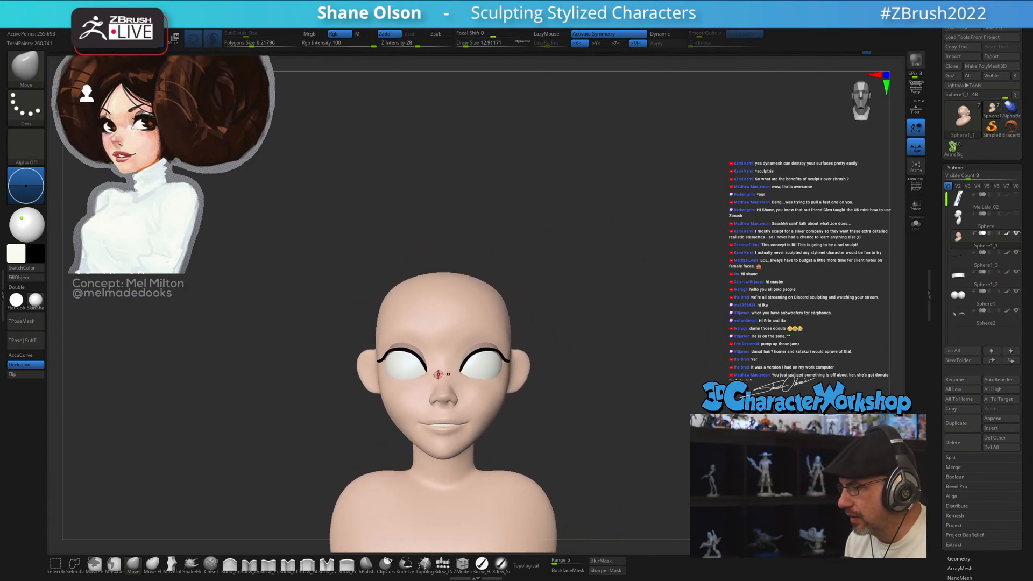
right_drag(669, 272, 698, 300)
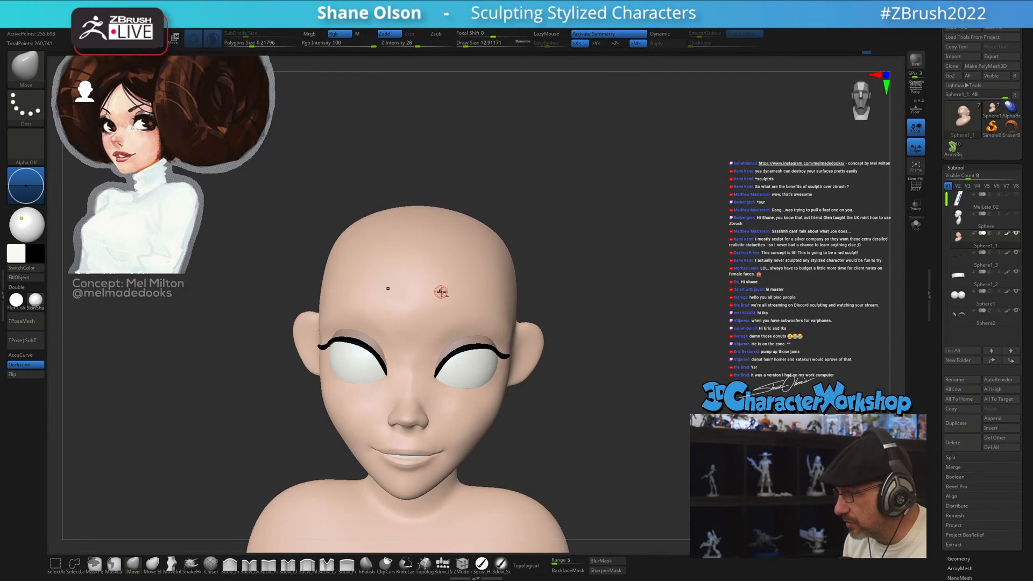
right_drag(441, 291, 587, 269)
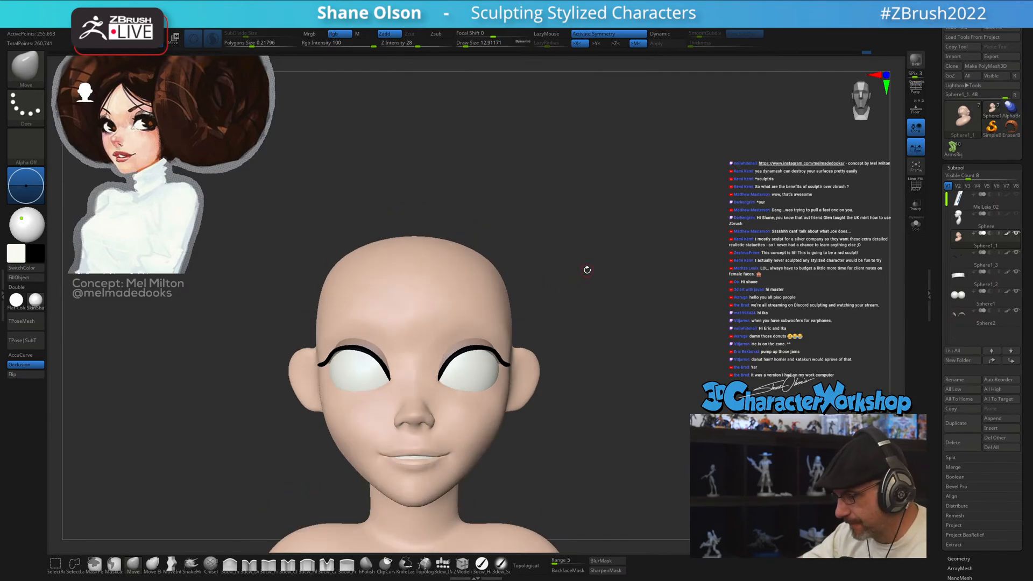
- Define the brow ridges above the eyes with the 3dcw_Pinch brush at a draw size of about 33, smoothing between them
click(251, 565)
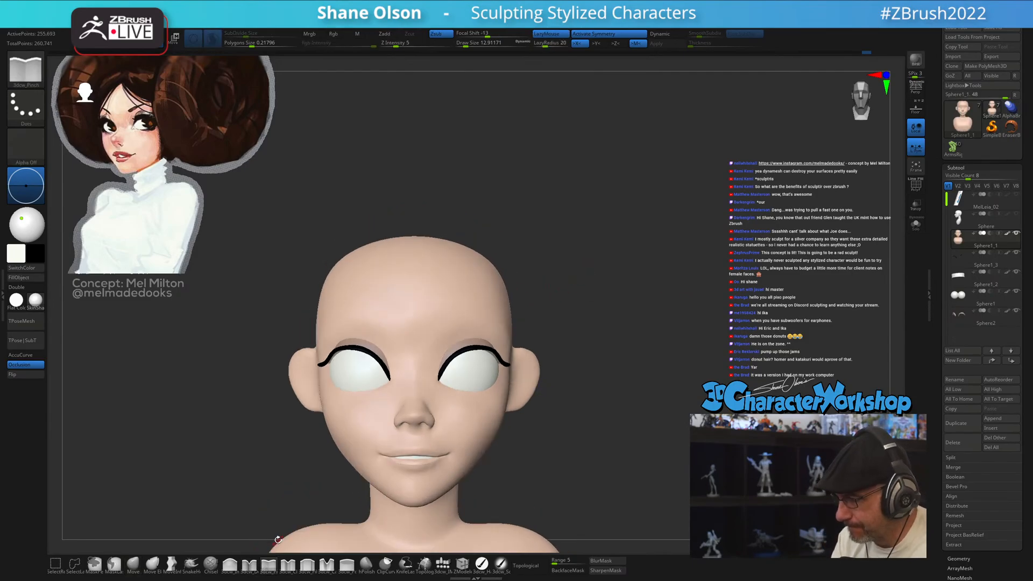
click(268, 564)
ctrl+right_drag(569, 348, 582, 334)
key(s)
drag(586, 336, 586, 335)
right_drag(590, 324, 577, 347)
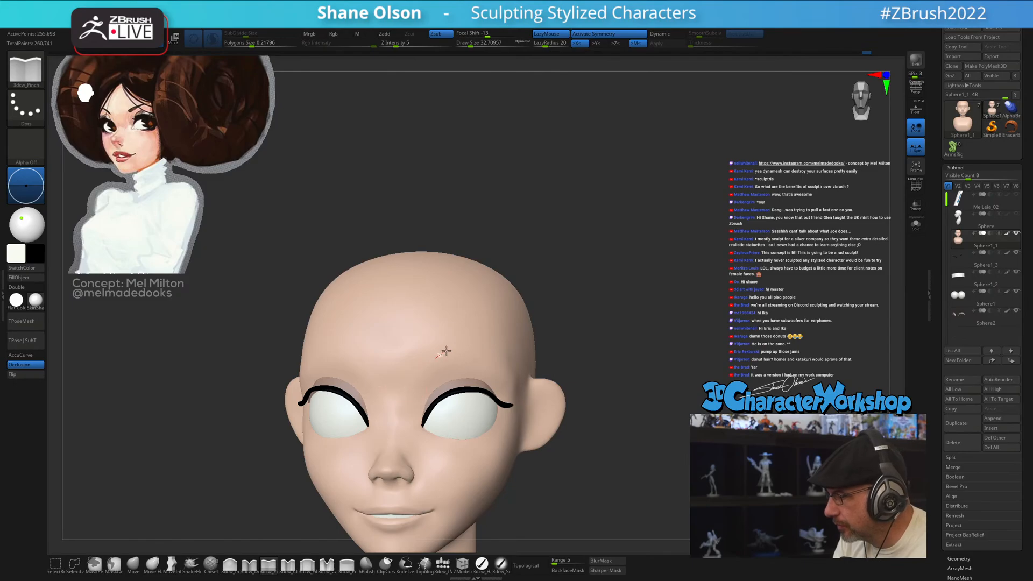
right_drag(521, 332, 574, 309)
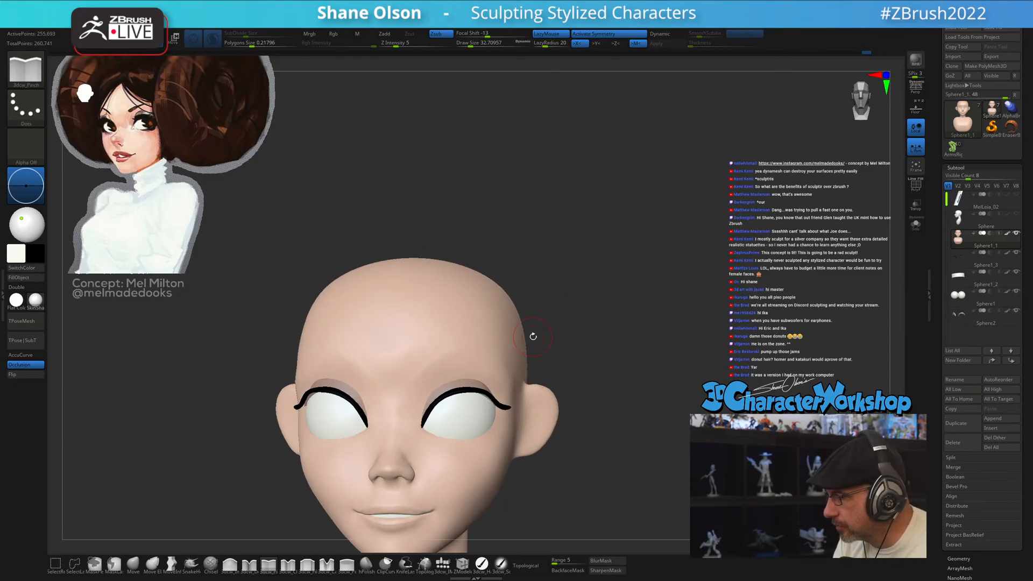
mouse_move(584, 346)
mouse_down()
mouse_move(572, 348)
mouse_move(627, 352)
mouse_up()
shift+drag(399, 347, 404, 340)
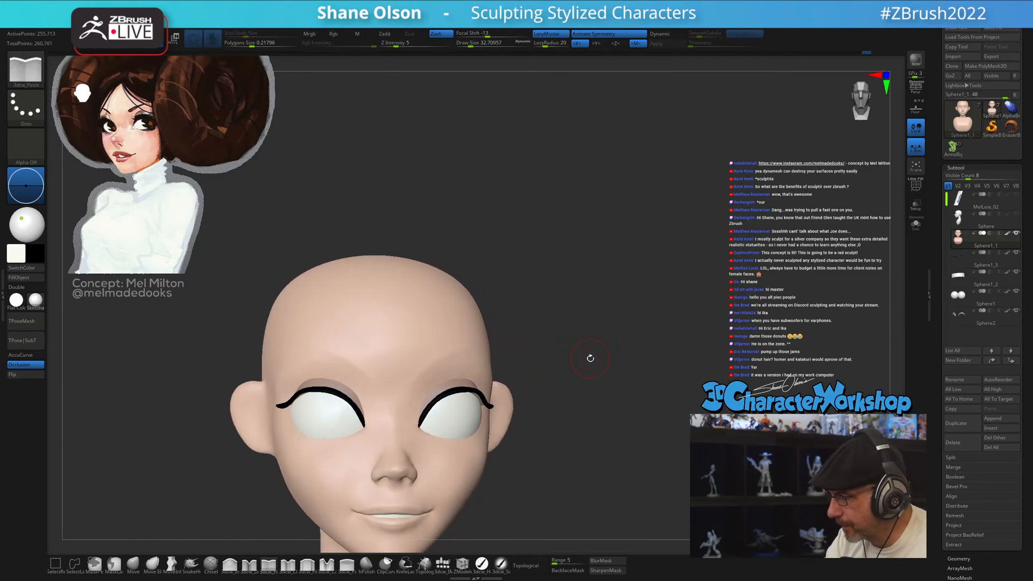
drag(590, 358, 514, 371)
mouse_move(618, 368)
mouse_down()
mouse_move(658, 389)
mouse_move(842, 399)
mouse_move(624, 386)
mouse_move(635, 357)
mouse_move(657, 374)
mouse_up()
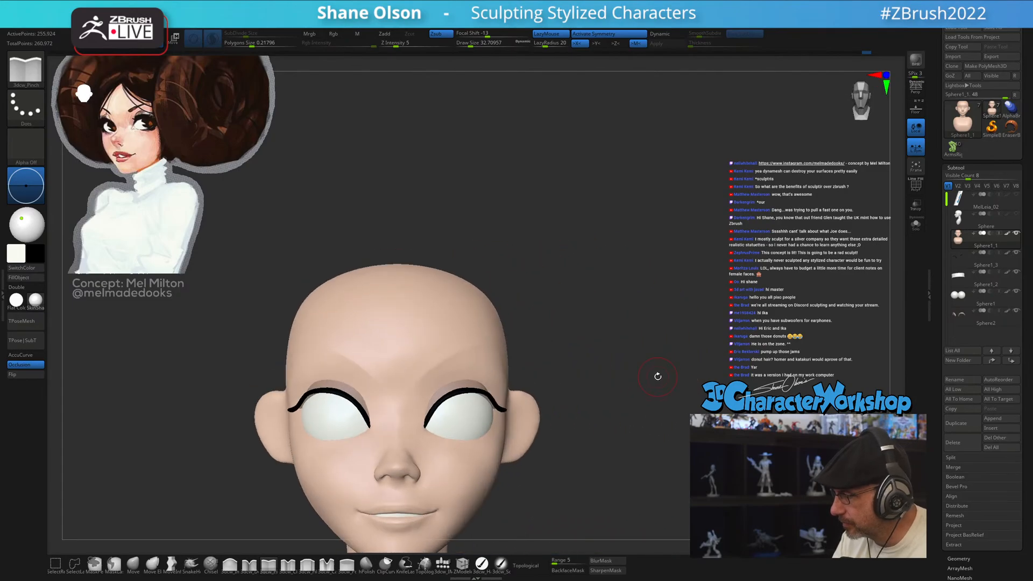
- Switch to the Topology brush and set its draw size to about 17, working on the brow above the eye
mouse_move(645, 425)
mouse_down()
mouse_move(657, 427)
mouse_move(651, 450)
mouse_move(662, 434)
mouse_up()
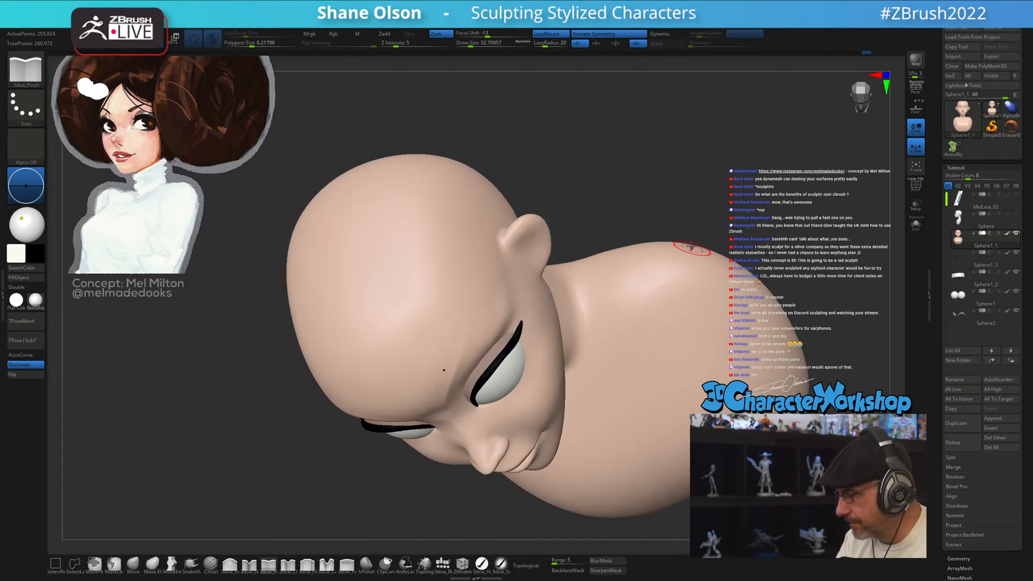
drag(684, 224, 596, 266)
click(425, 564)
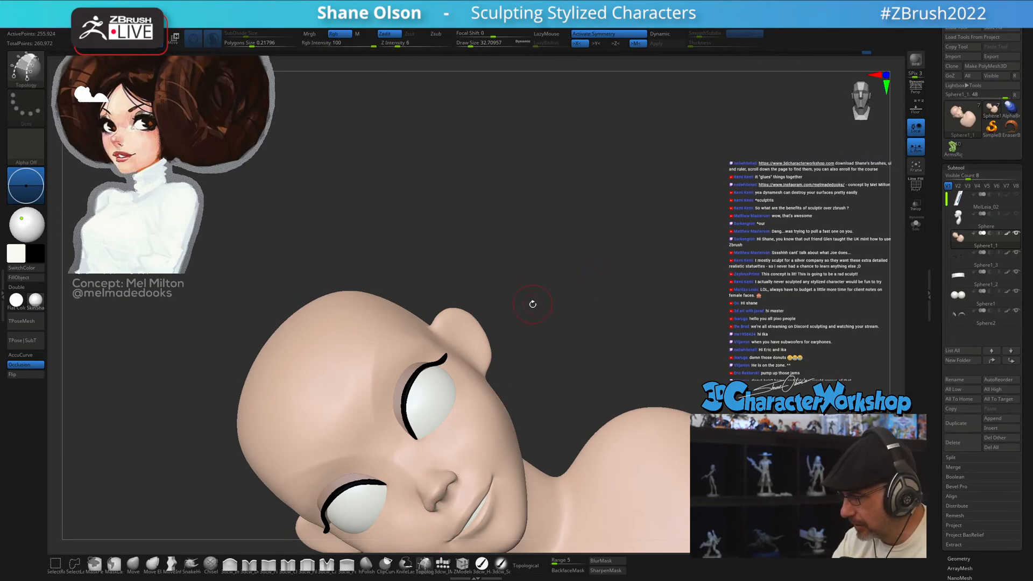
alt+drag(530, 306, 364, 329)
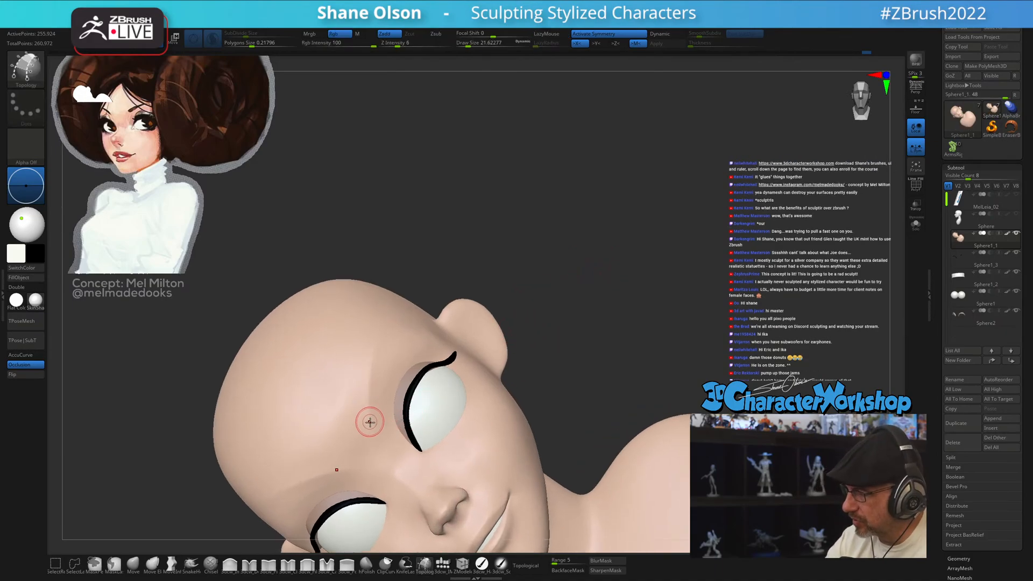
key(s)
- Try to outline the eyebrow with two topology curves running from the inner brow toward the temple
right_drag(369, 376, 368, 402)
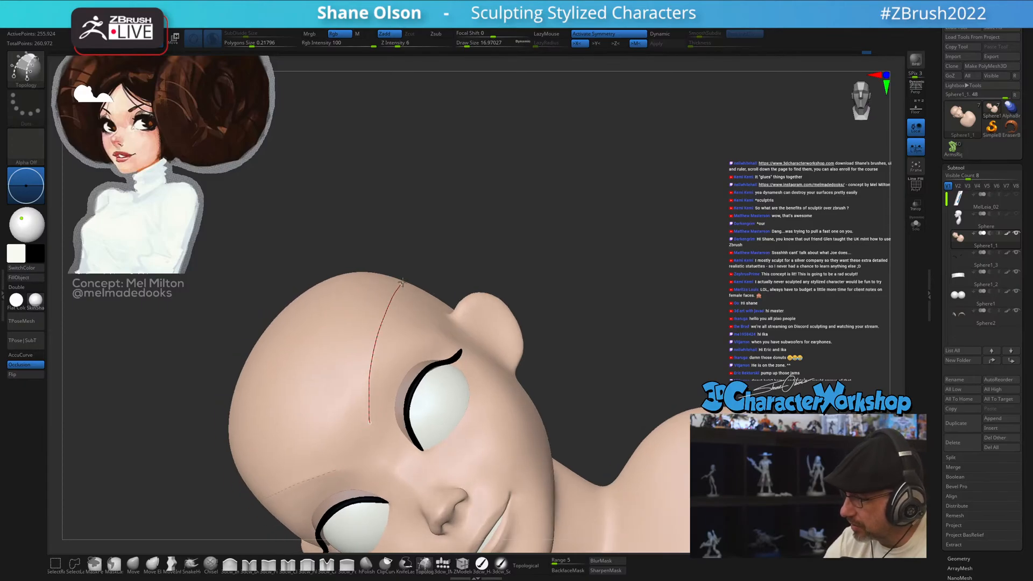
right_drag(372, 366, 366, 376)
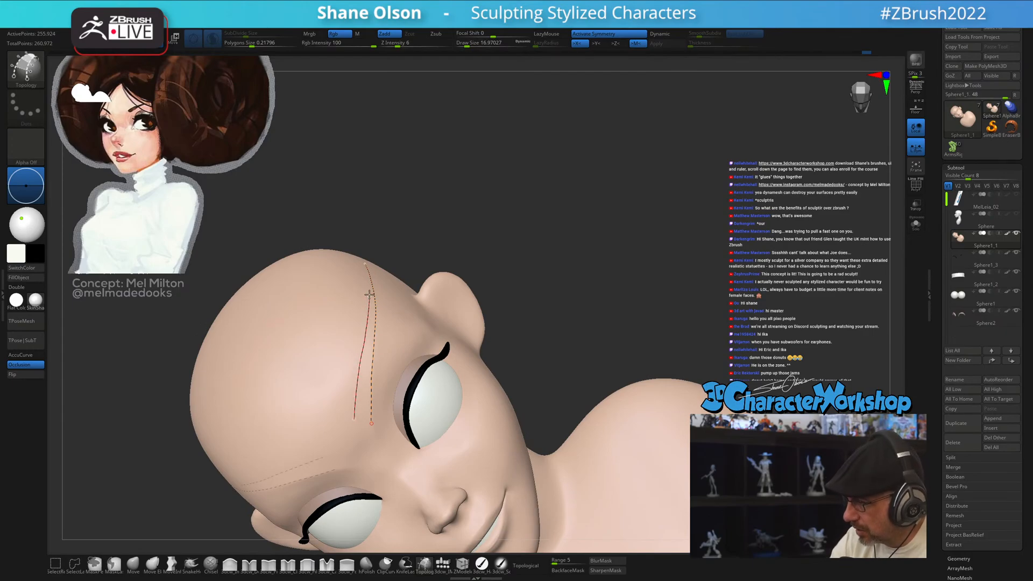
right_drag(462, 323, 535, 307)
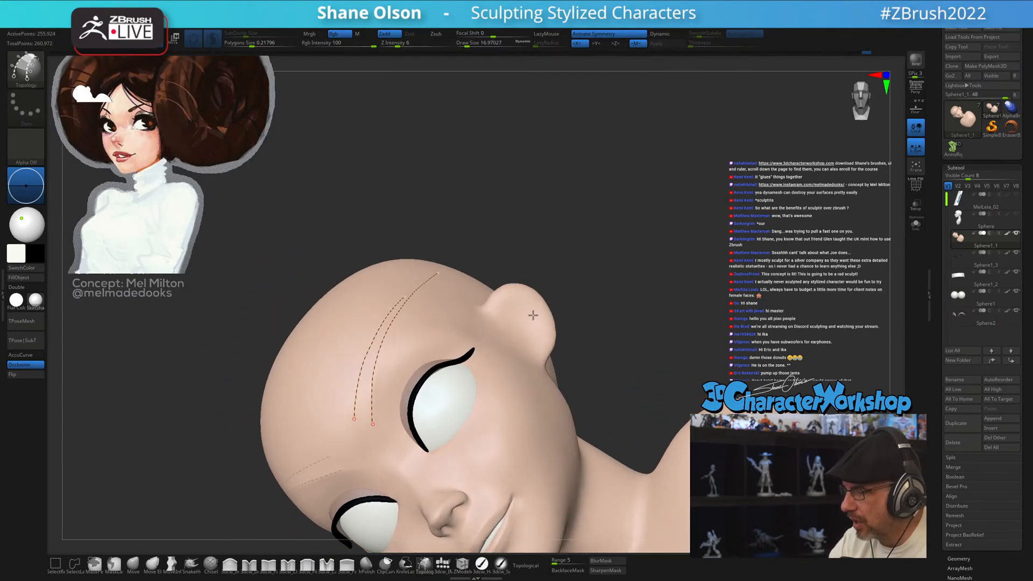
- Redraw the eyebrow outline as two parallel topology curves arching over the eye from the inner brow to the temple
right_drag(417, 323, 419, 377)
key(ctrl)
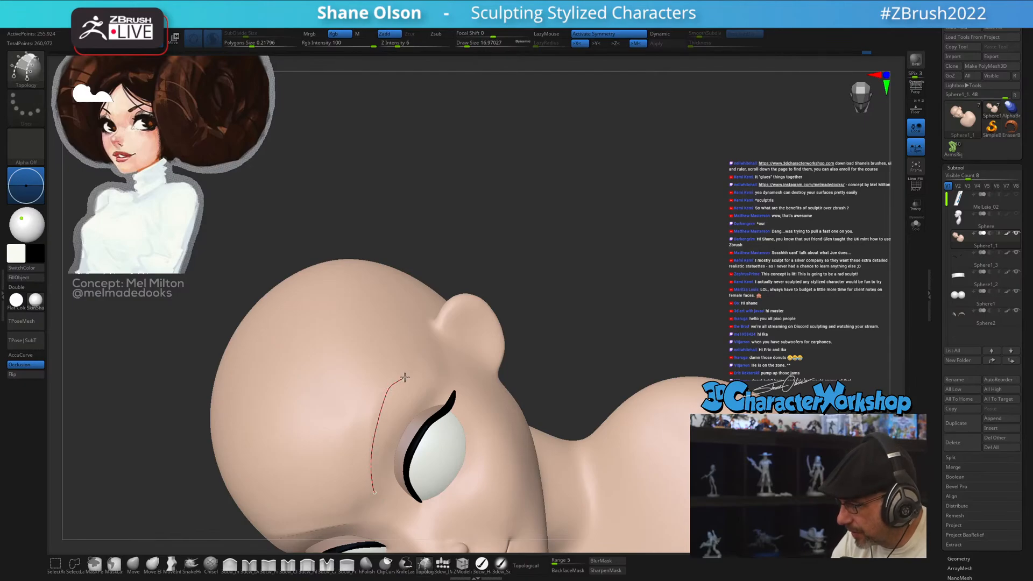
drag(441, 359, 441, 360)
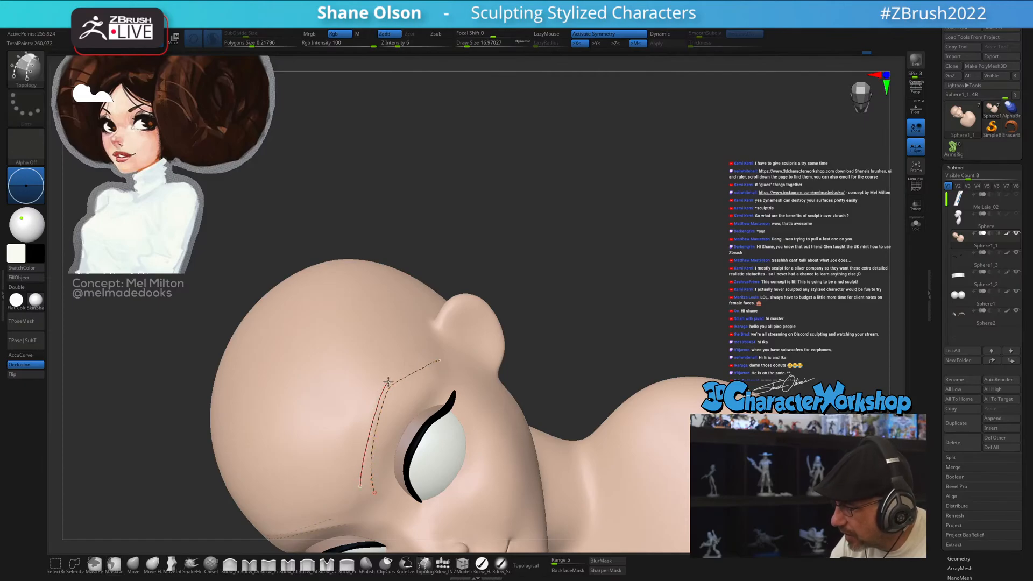
right_drag(471, 340, 560, 345)
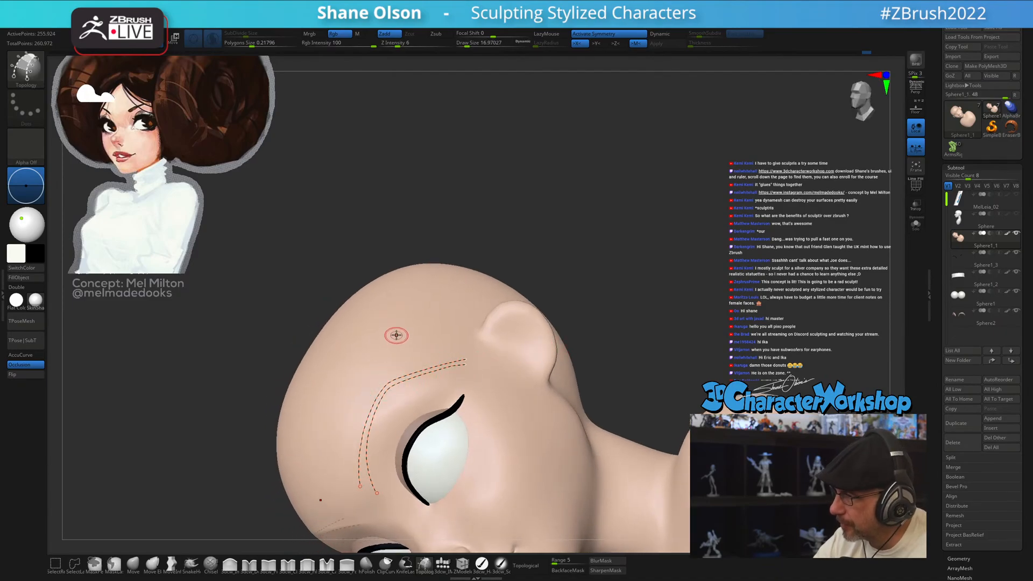
- Cross the two eyebrow curves with short topology curves along their length, dividing the strip into four-sided faces
right_drag(396, 333, 398, 367)
drag(443, 344, 463, 384)
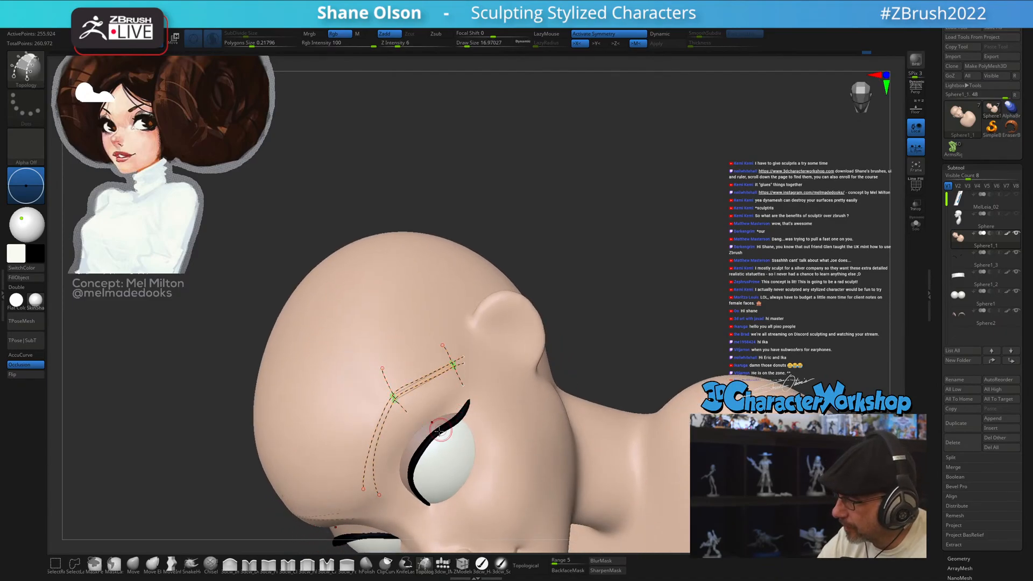
drag(394, 494, 346, 474)
drag(350, 436, 393, 453)
drag(368, 415, 407, 442)
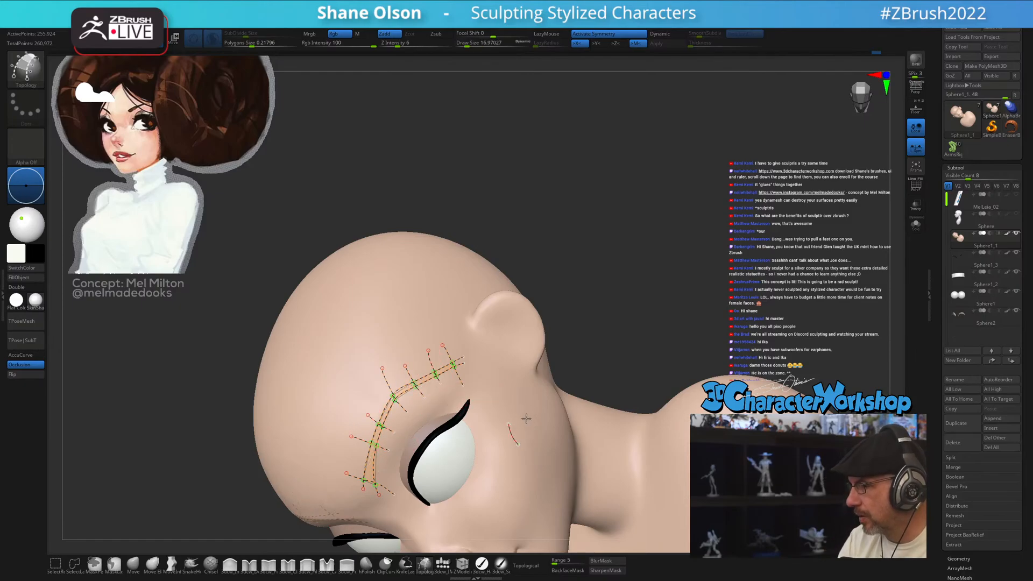
mouse_move(520, 431)
right_down()
mouse_move(530, 415)
mouse_move(634, 402)
mouse_move(594, 419)
mouse_move(572, 409)
right_up()
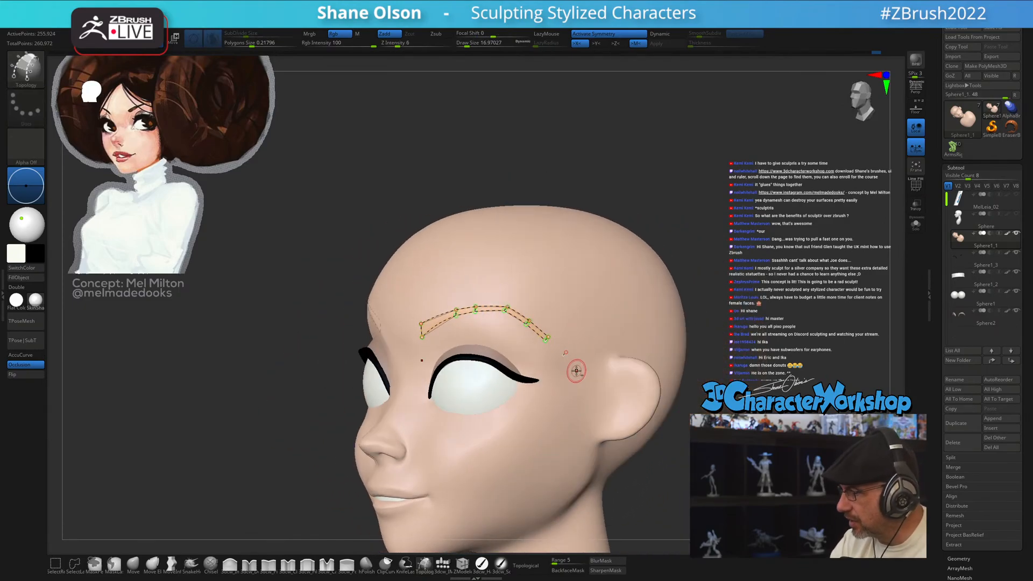
- Generate the eyebrow mesh at a draw size of 1 and separate it from the head with Split Unmasked Points
right_drag(641, 417, 682, 455)
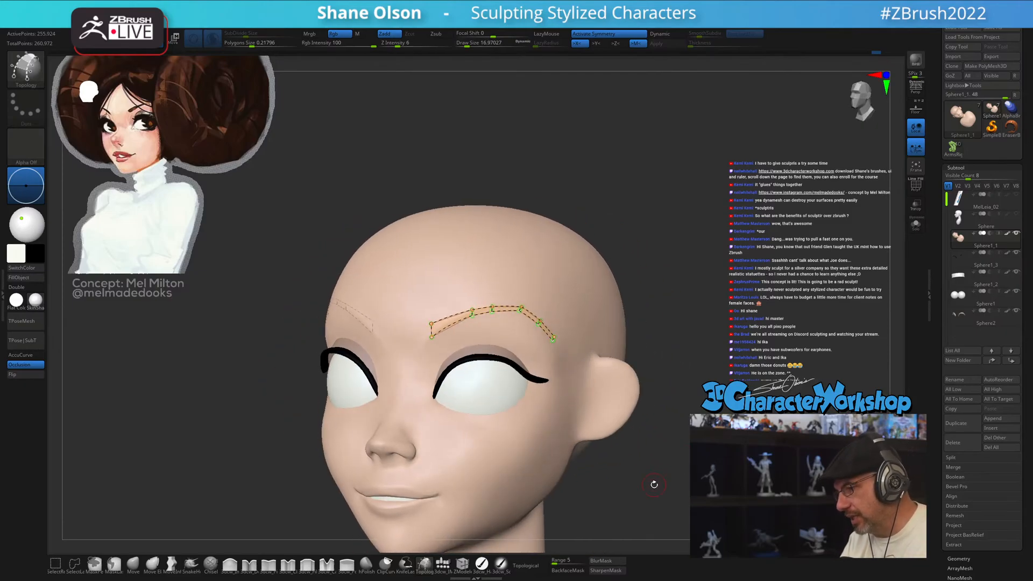
key(s)
drag(634, 496, 631, 497)
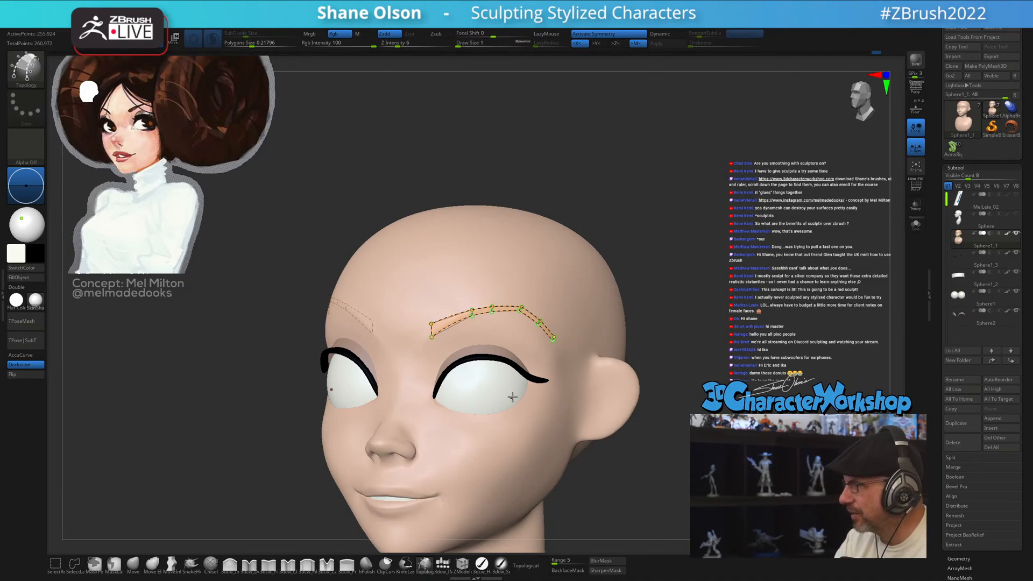
right_drag(513, 398, 507, 436)
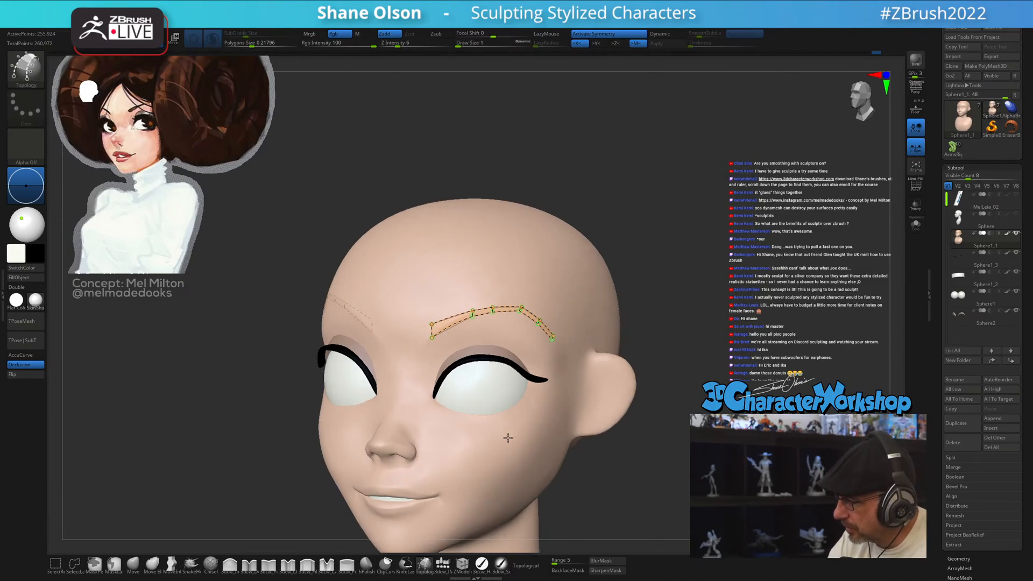
click(507, 438)
key(space)
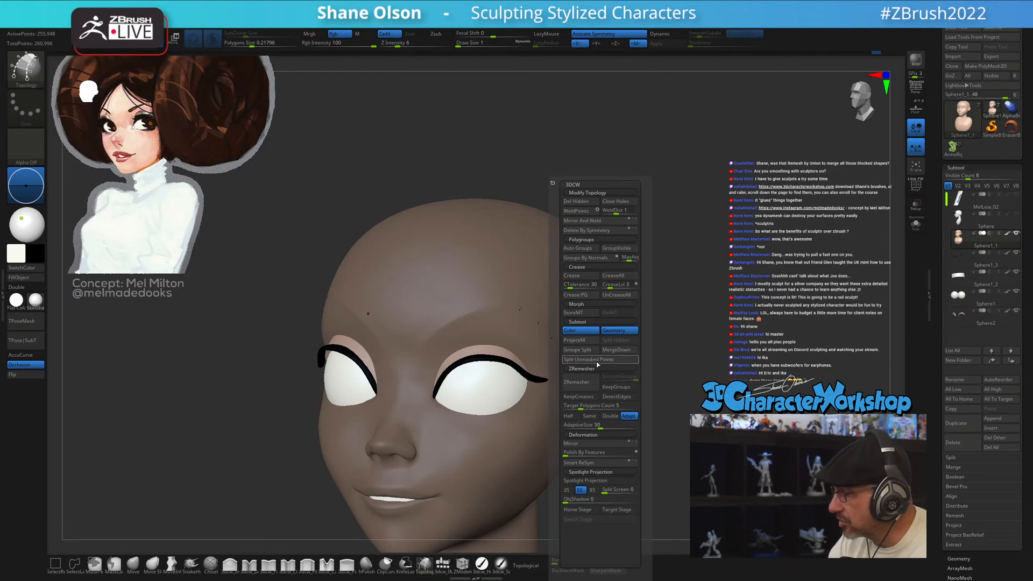
click(597, 359)
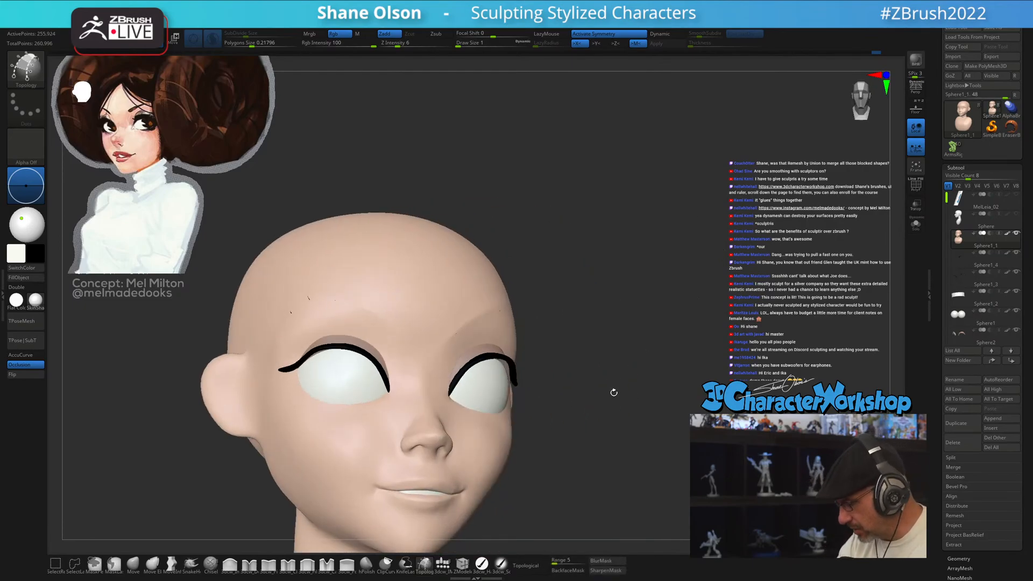
- Make the separated eyebrow subtool active, show its wireframe, and set the draw size to about 33
drag(613, 392, 621, 363)
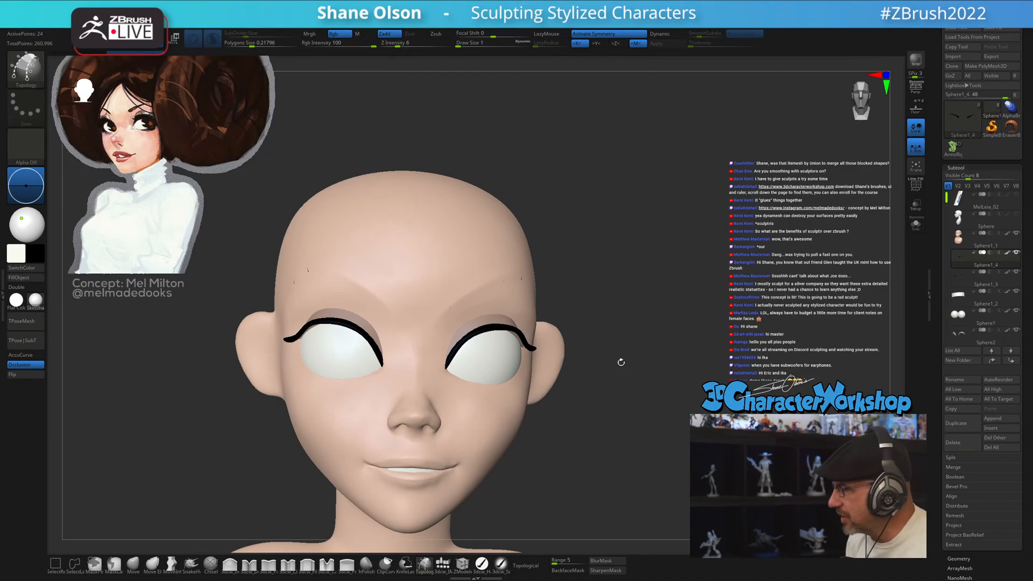
key(s)
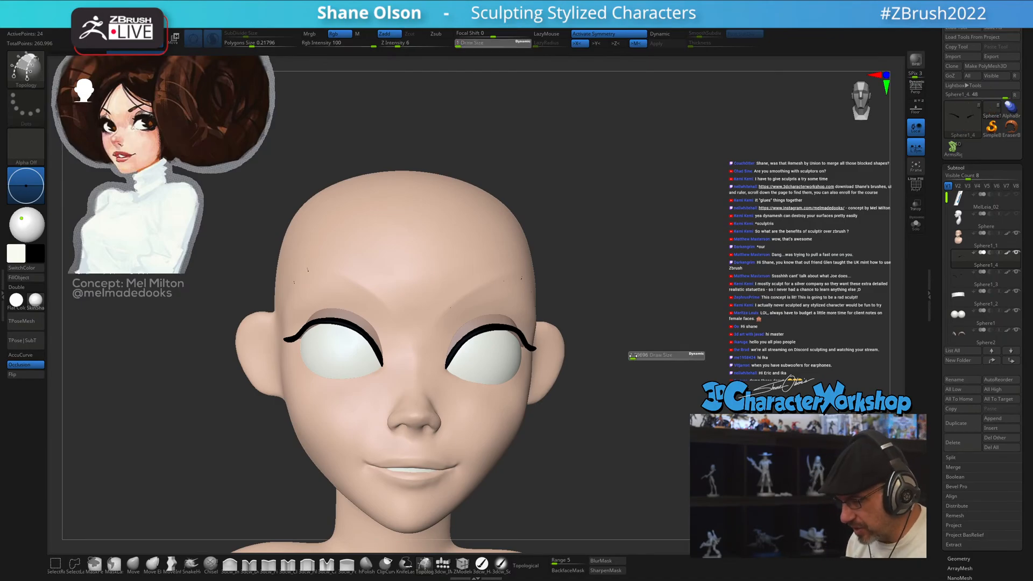
drag(632, 356, 635, 356)
click(393, 45)
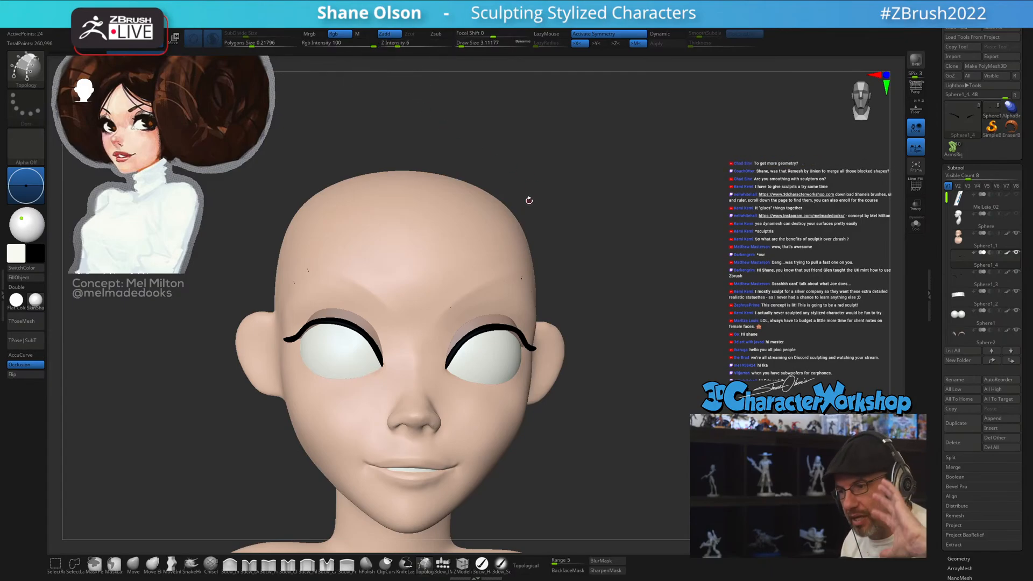
key(s)
drag(570, 191, 573, 191)
drag(662, 226, 616, 224)
key(shift+f)
drag(678, 245, 657, 244)
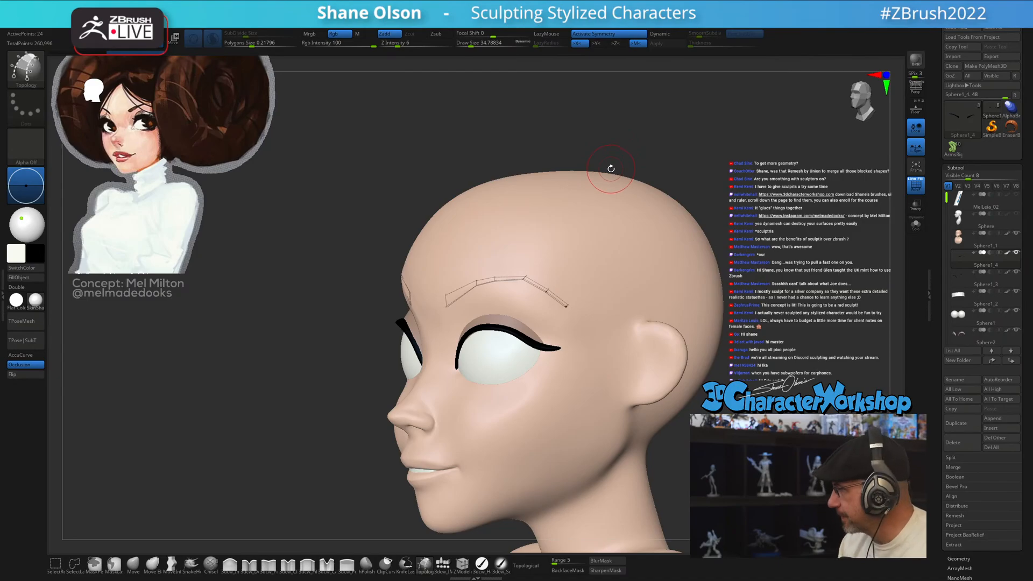
right_drag(529, 356, 524, 408)
key(s)
click(489, 294)
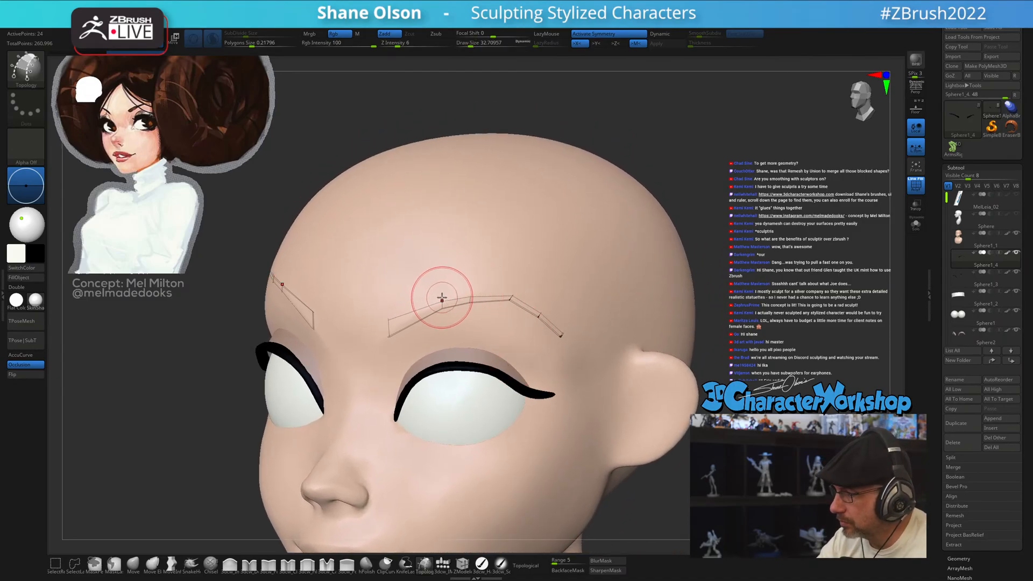
- Even out the eyebrow's arch by repositioning its points with the Move brush, reducing the draw size to about 27
click(137, 563)
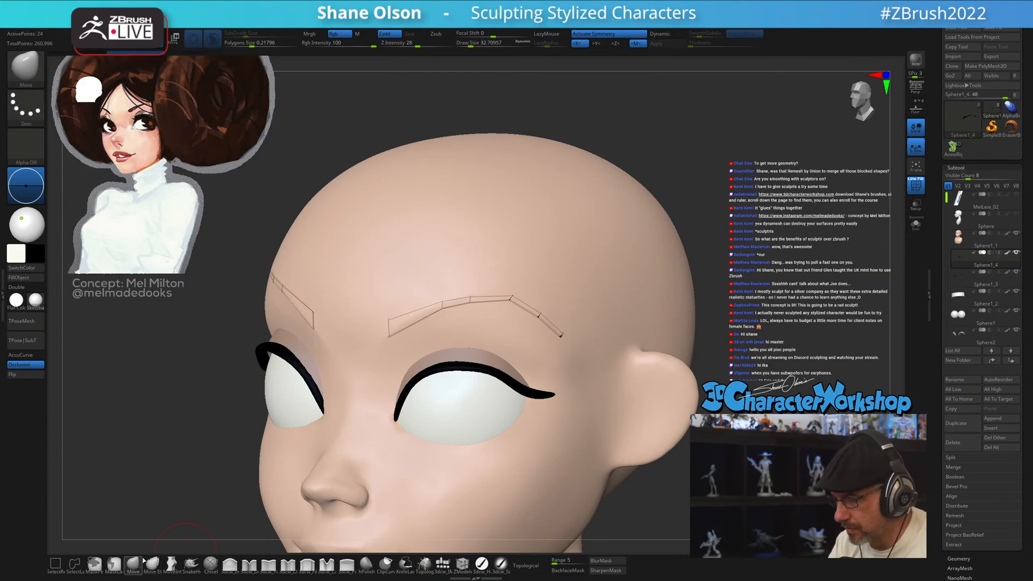
drag(443, 299, 416, 296)
right_drag(460, 277, 445, 300)
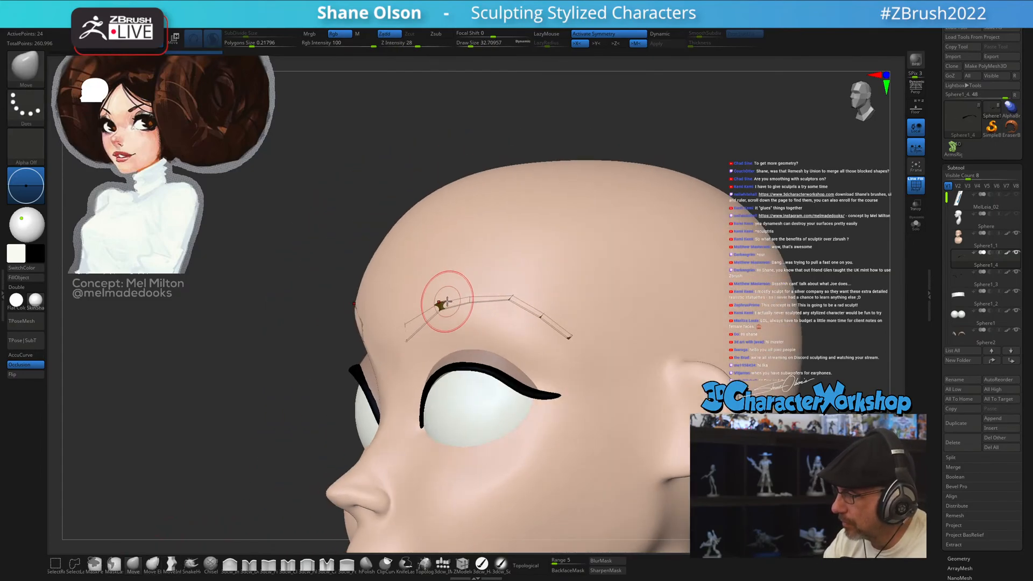
drag(442, 312, 439, 305)
mouse_move(440, 305)
right_down()
mouse_move(466, 311)
mouse_move(438, 299)
right_up()
key(s)
click(462, 320)
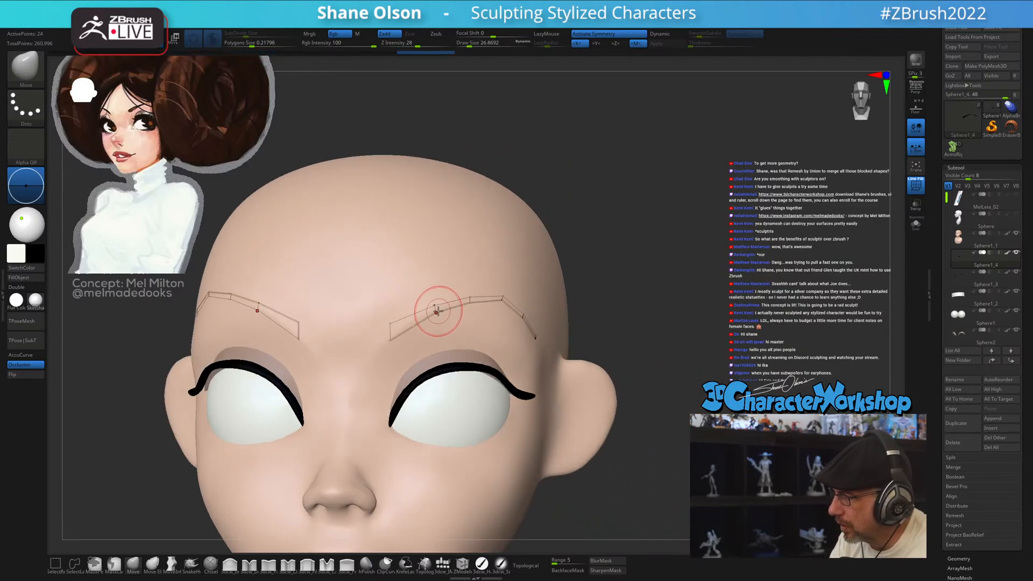
right_drag(525, 340, 530, 289)
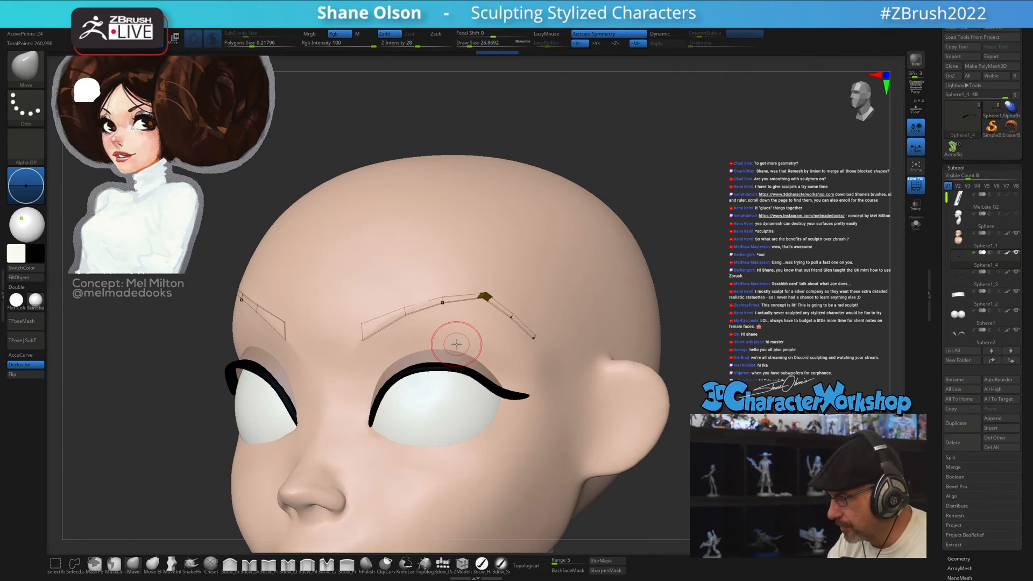
- Turn on dynamic subdivision for the eyebrows and give them a thickness of 0.00998
key(d)
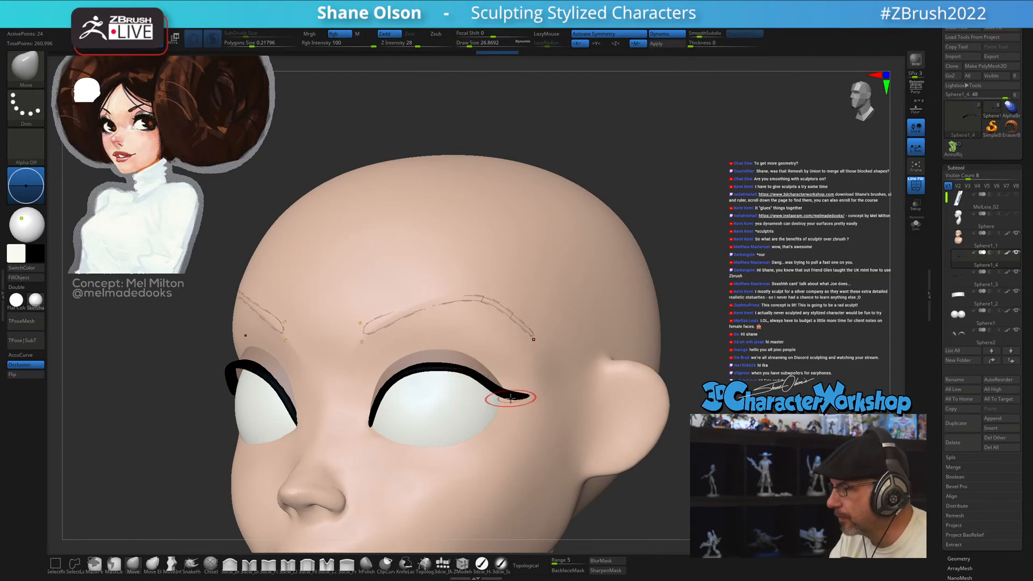
drag(698, 41, 705, 43)
click(747, 34)
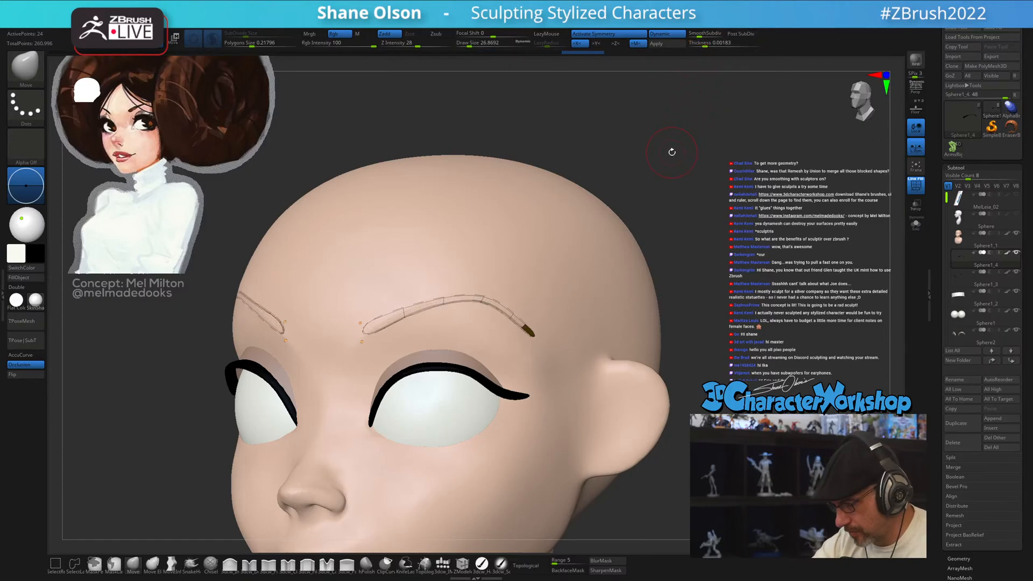
key(space)
click(692, 264)
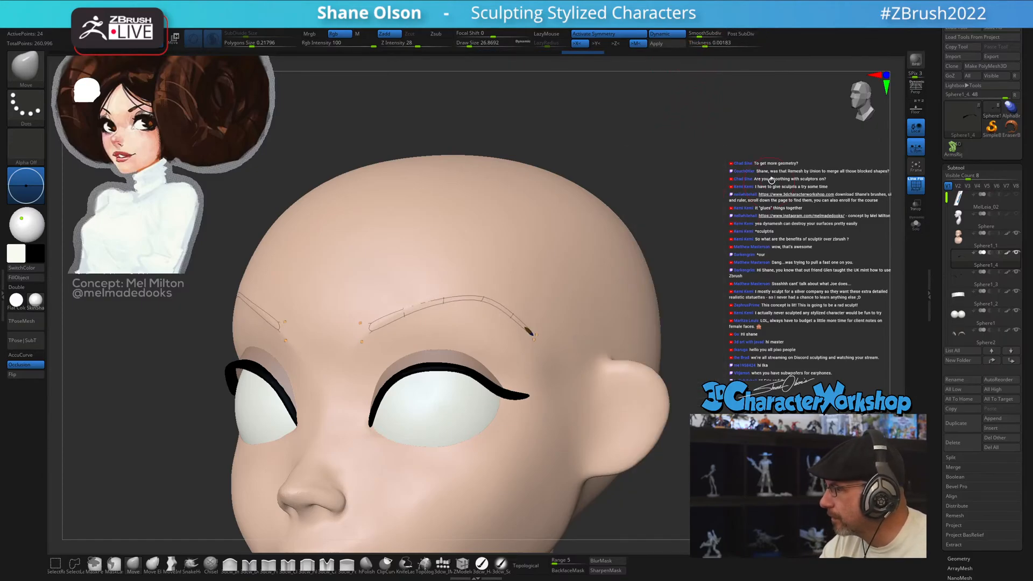
drag(713, 42, 721, 43)
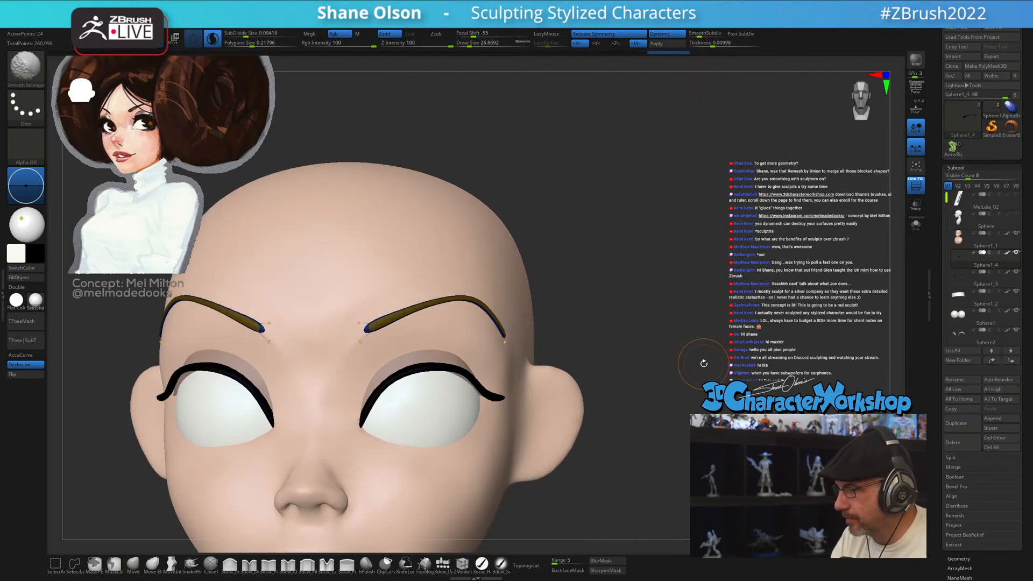
- Check the eyebrows on the face, then isolate them with the wireframe shown and dynamic subdivision off
mouse_move(692, 357)
mouse_down()
mouse_move(674, 384)
mouse_move(667, 344)
mouse_move(652, 380)
mouse_up()
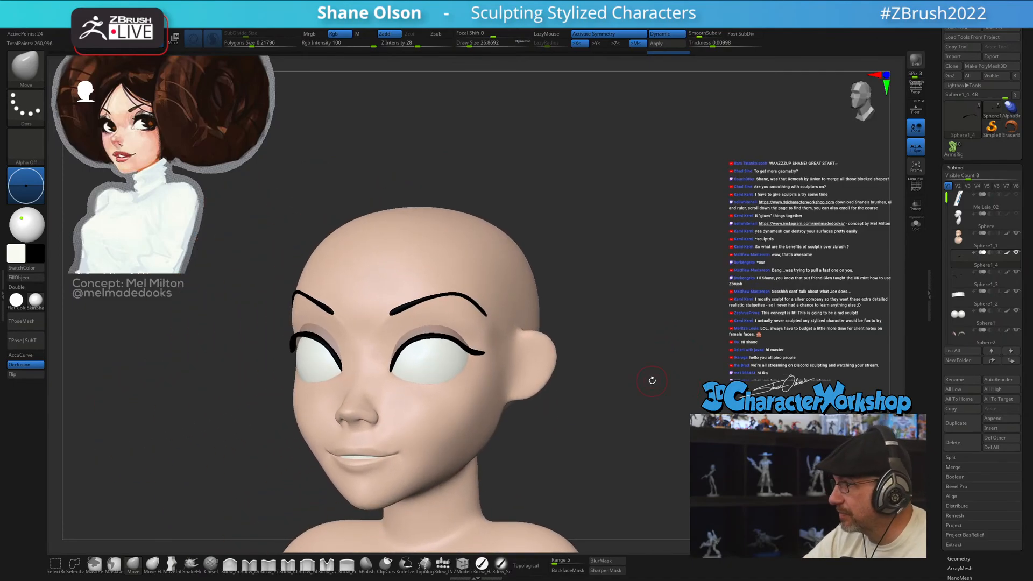
drag(639, 301, 714, 205)
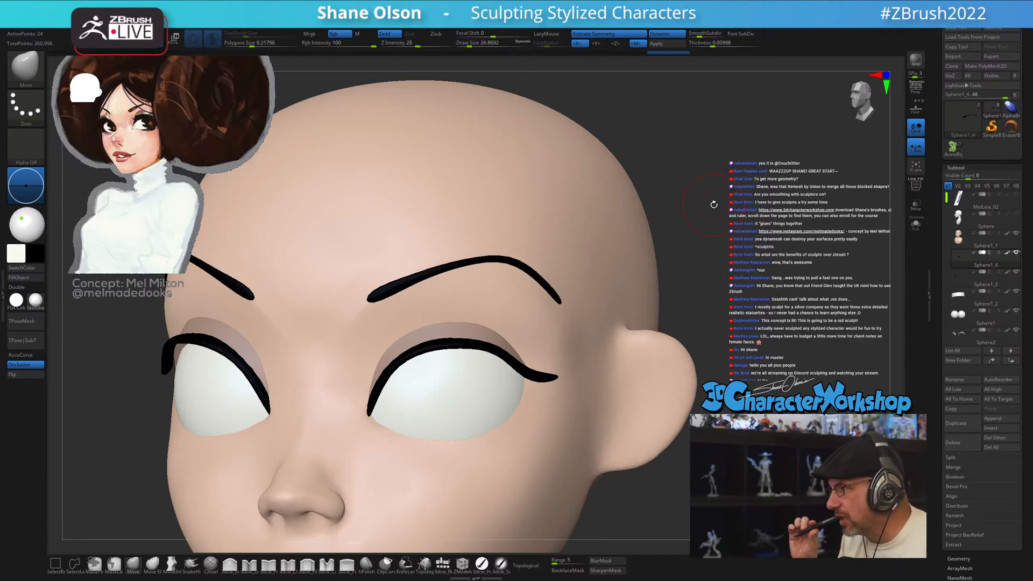
click(915, 225)
key(shift+f)
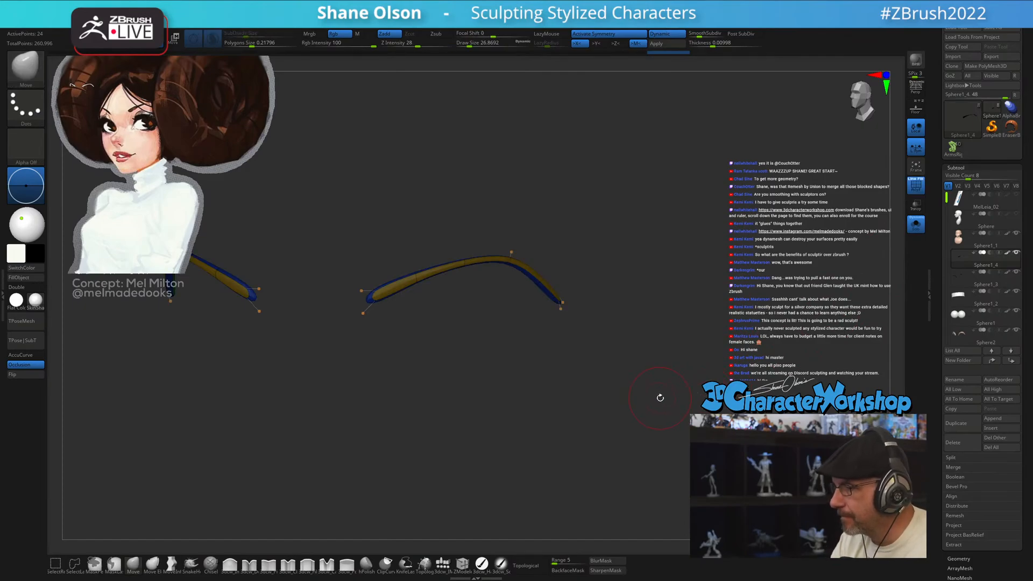
key(shift+d)
mouse_move(655, 409)
alt+mouse_down()
mouse_move(600, 411)
mouse_move(611, 428)
alt+mouse_up()
- Widen the inner half of the eyebrow downward and adjust its peak with the Move brush at draw sizes of about 8 to 14
key(s)
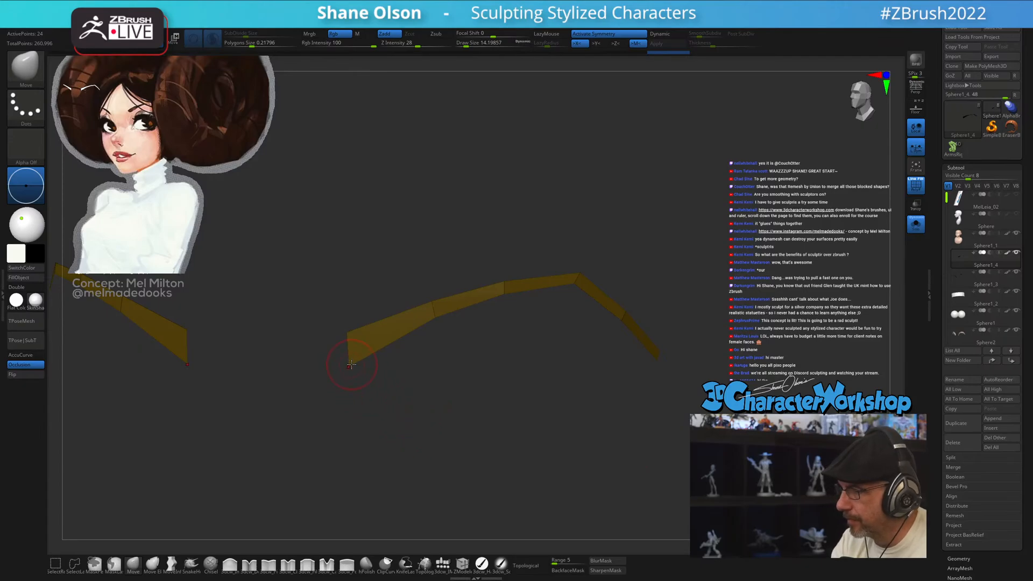
drag(351, 365, 347, 447)
drag(435, 317, 425, 368)
key(s)
drag(507, 298, 504, 299)
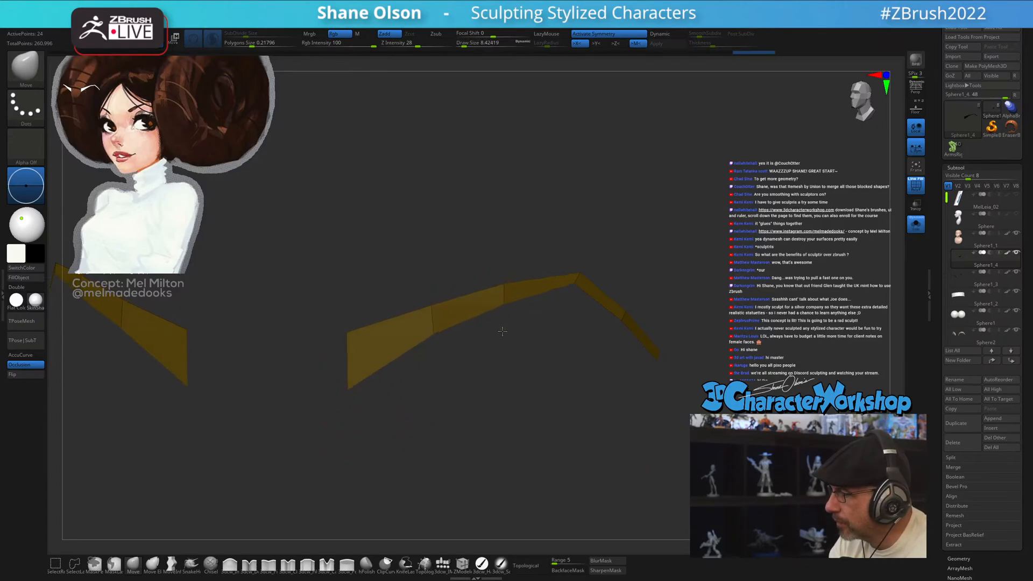
mouse_move(619, 229)
mouse_down()
mouse_move(607, 229)
mouse_move(602, 260)
mouse_move(582, 266)
mouse_up()
key(s)
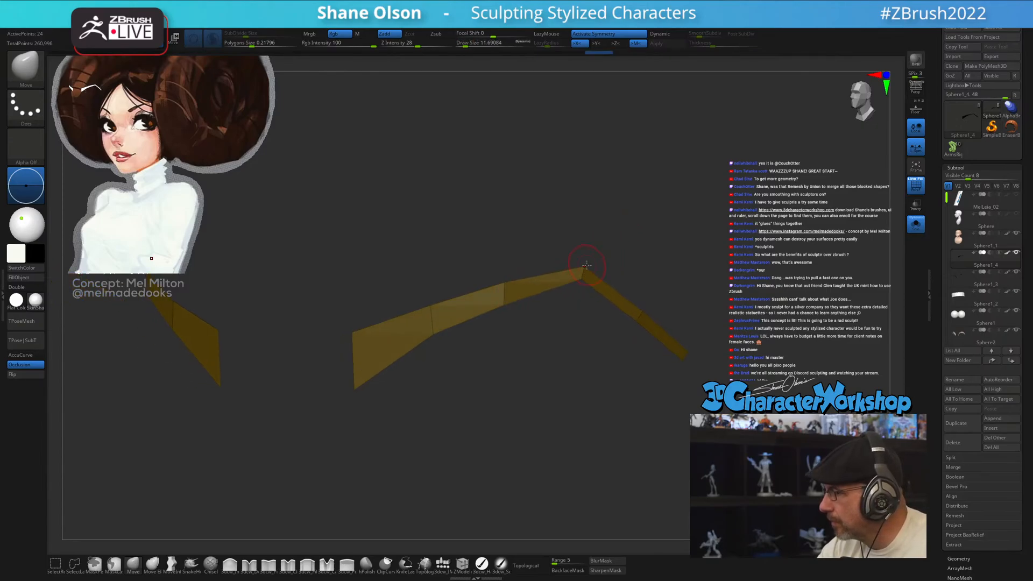
- Taper the eyebrow's outer tail to a narrow tip with the Move brush at a draw size of about 6.6
drag(708, 330, 567, 437)
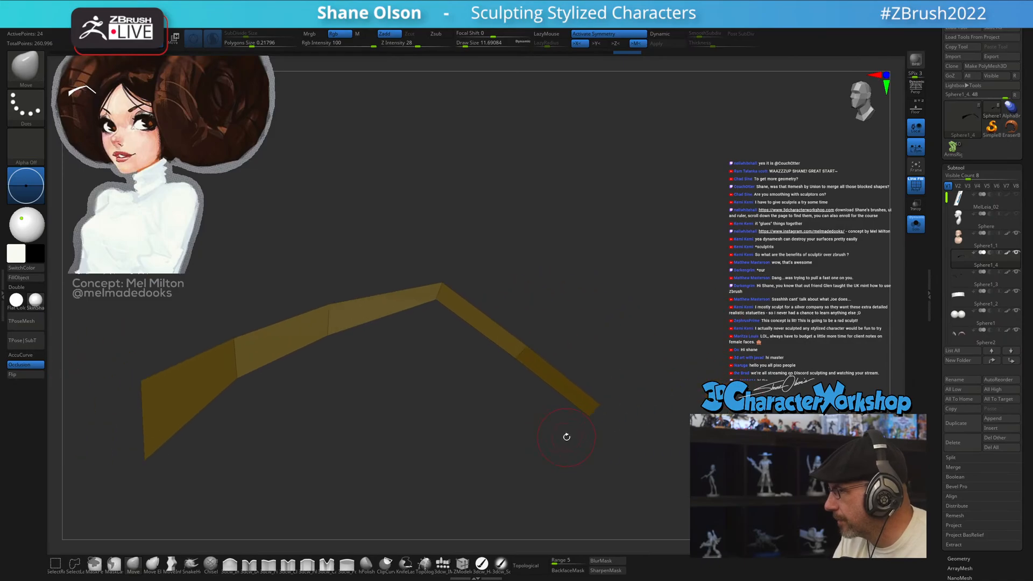
drag(645, 434, 619, 437)
key(s)
drag(619, 438, 615, 438)
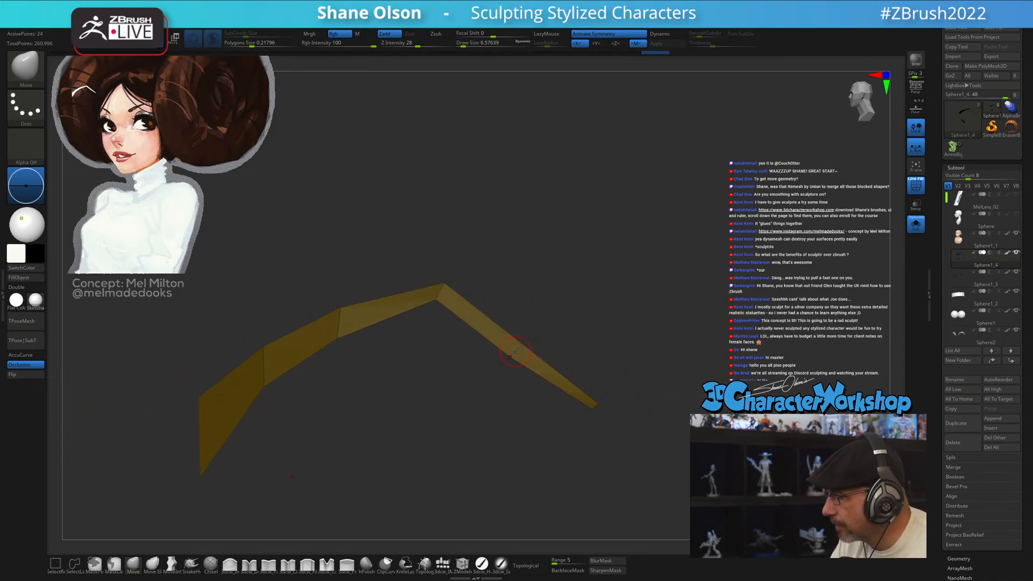
drag(515, 352, 526, 338)
- Show the whole head again with dynamic subdivision on and the wireframe hidden, and examine the eyebrows from several angles
click(915, 223)
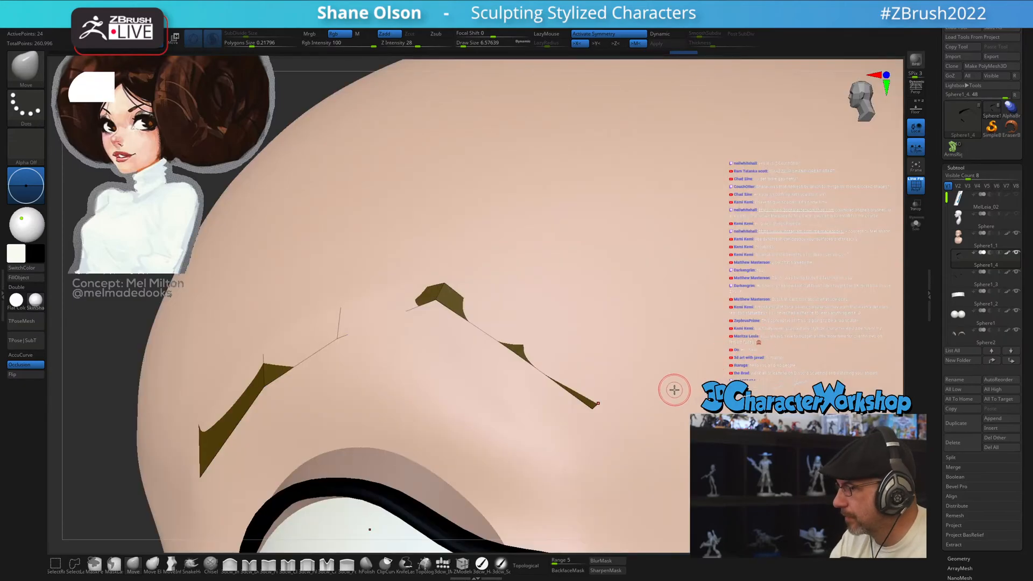
key(d)
mouse_move(647, 382)
alt+mouse_down()
mouse_move(599, 343)
mouse_move(620, 344)
mouse_move(602, 362)
alt+mouse_up()
key(shift+f)
mouse_move(673, 389)
mouse_down()
mouse_move(635, 352)
mouse_move(683, 355)
mouse_move(629, 360)
mouse_up()
drag(691, 406, 687, 420)
alt+drag(687, 420, 668, 345)
drag(669, 345, 630, 413)
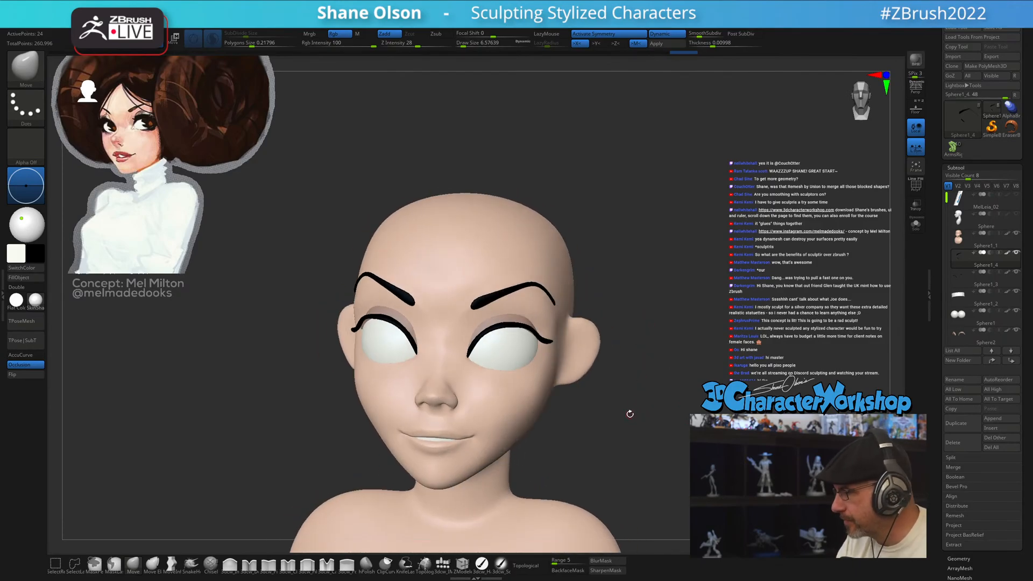
mouse_move(627, 393)
mouse_down()
mouse_move(664, 396)
mouse_move(559, 383)
mouse_up()
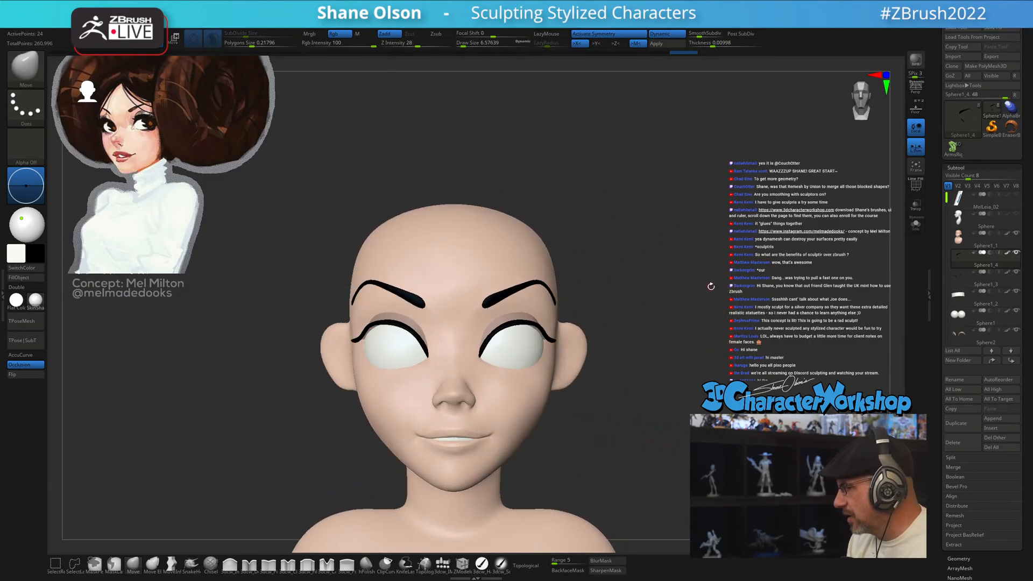
- Select the head mesh, check its topology with the wireframe, and set the draw size to about 21.6
drag(710, 286, 707, 288)
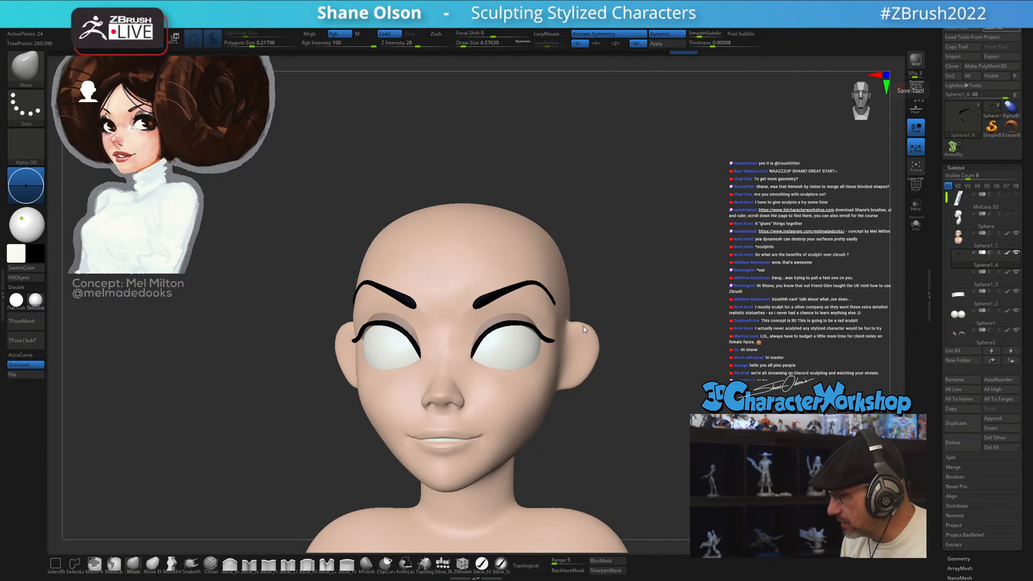
mouse_move(682, 424)
mouse_down()
mouse_move(632, 355)
mouse_move(488, 331)
mouse_up()
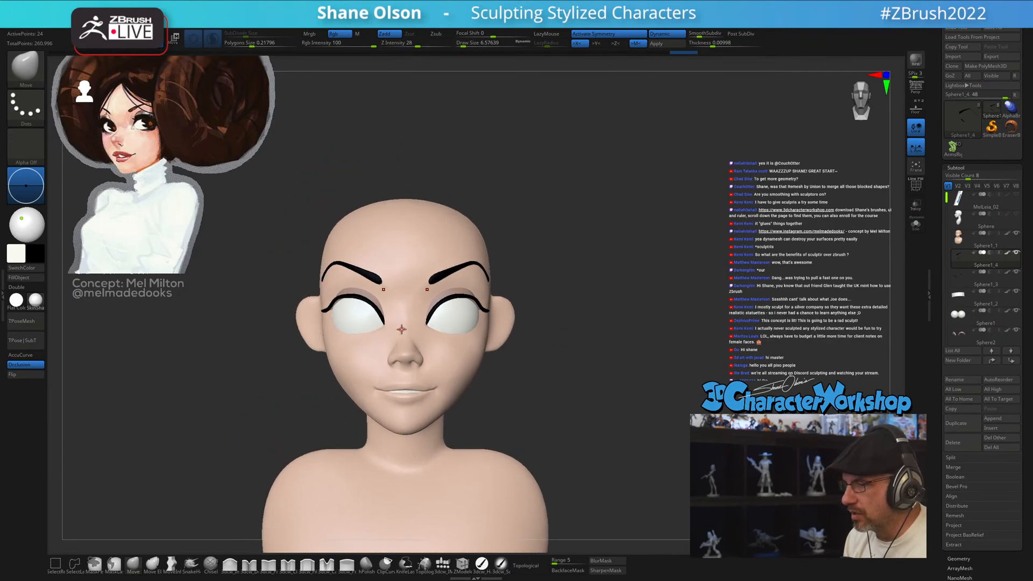
mouse_move(542, 311)
mouse_down()
mouse_move(600, 291)
mouse_move(578, 346)
mouse_up()
alt+click(424, 422)
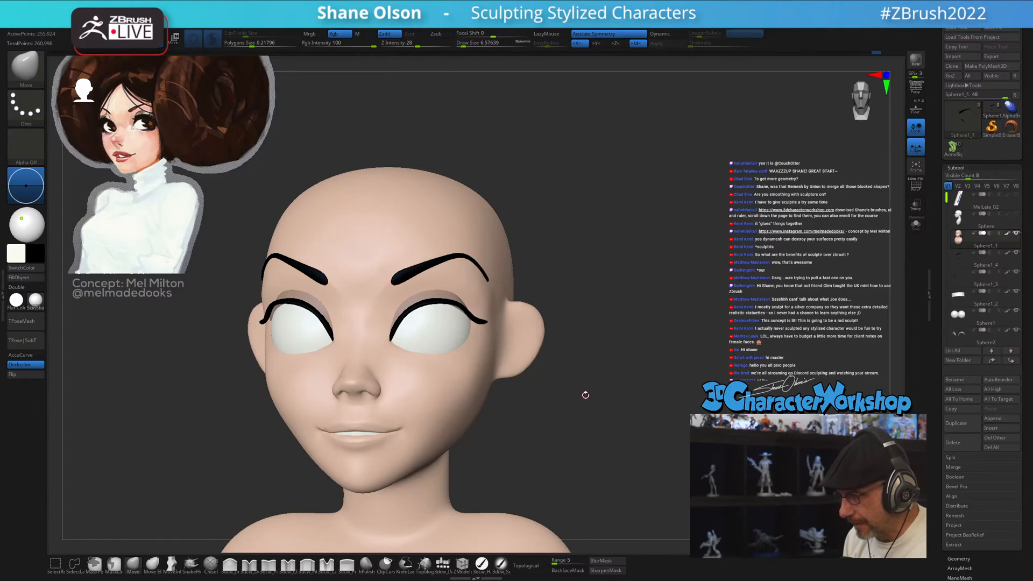
key(shift+f)
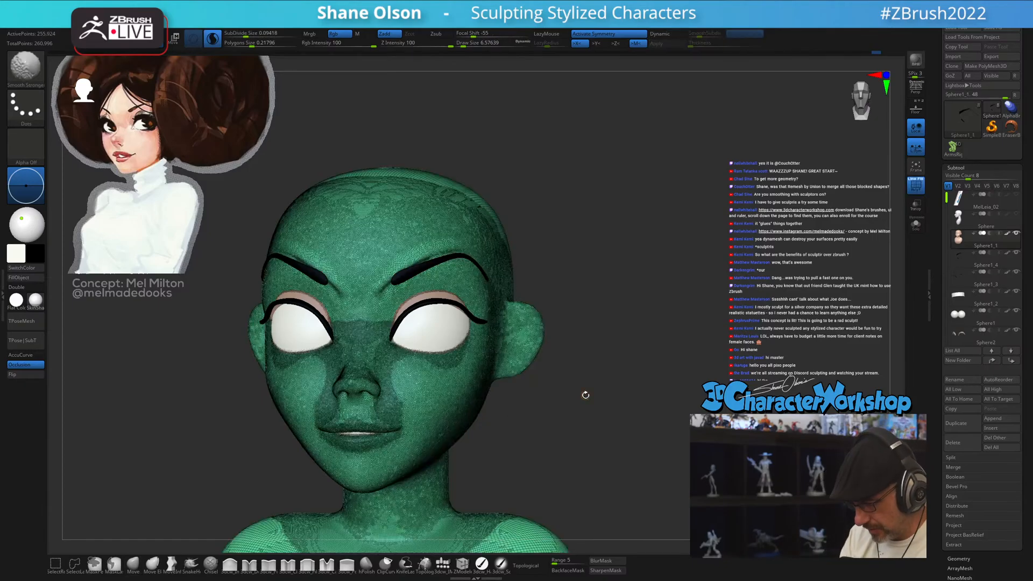
key(shift+f)
mouse_move(572, 443)
mouse_down()
mouse_move(567, 436)
mouse_move(587, 436)
mouse_up()
drag(581, 399, 592, 392)
key(s)
drag(653, 337, 652, 338)
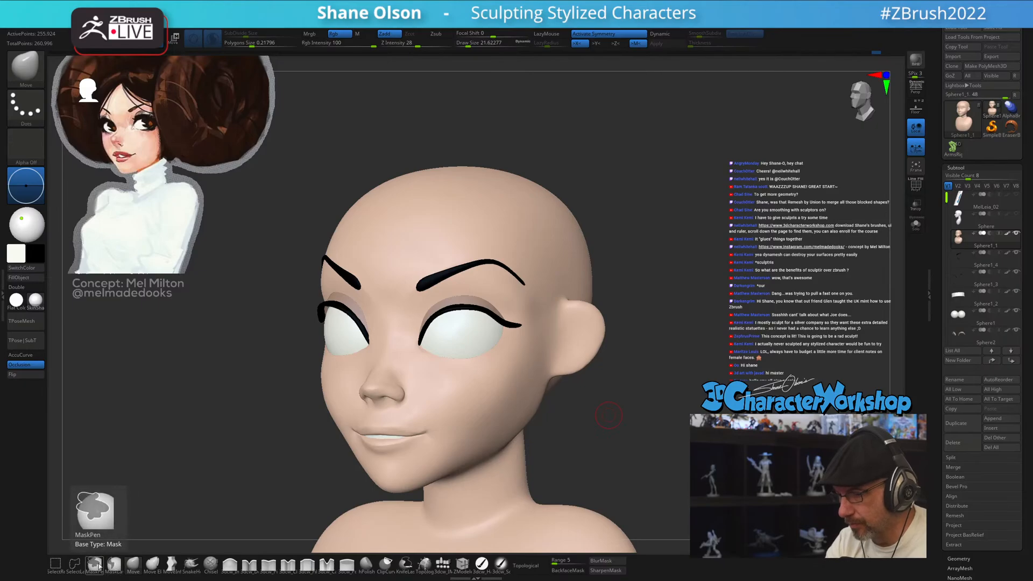
key(ctrl)
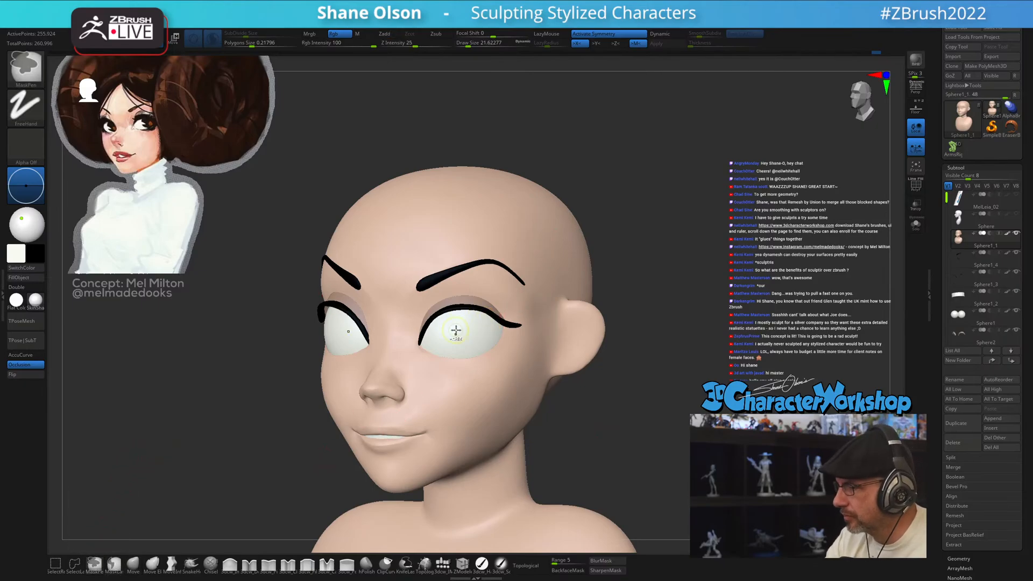
mouse_move(411, 341)
ctrl+mouse_down()
mouse_move(426, 301)
mouse_move(481, 270)
ctrl+mouse_up()
ctrl+drag(591, 385, 599, 397)
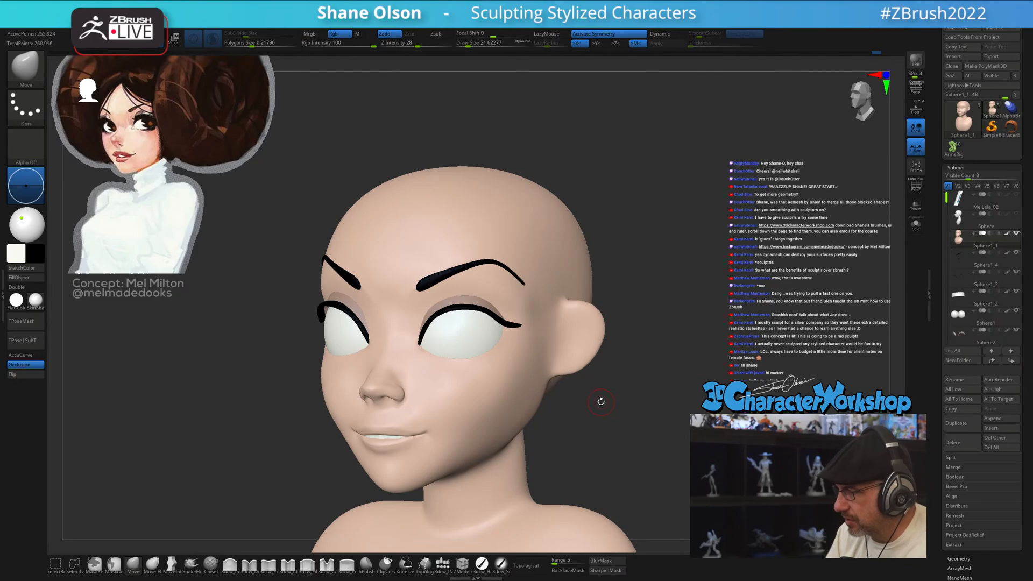
- Duplicate the head mesh, hide the original, and show the copy's wireframe from the front
mouse_move(675, 390)
shift+mouse_down()
mouse_move(690, 399)
mouse_move(682, 383)
mouse_move(611, 374)
mouse_move(806, 262)
shift+mouse_up()
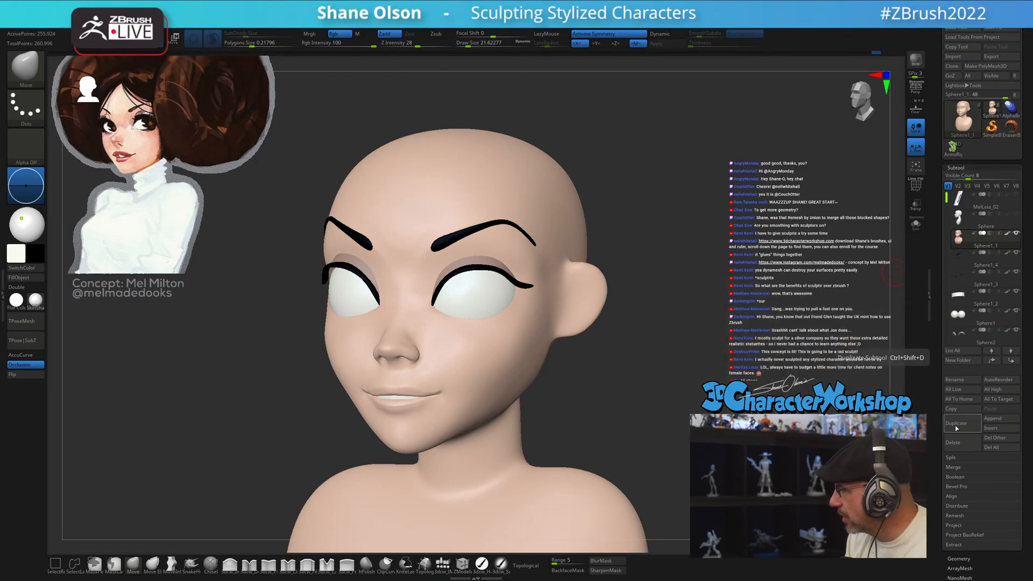
key(ctrl+shift+d)
click(1017, 235)
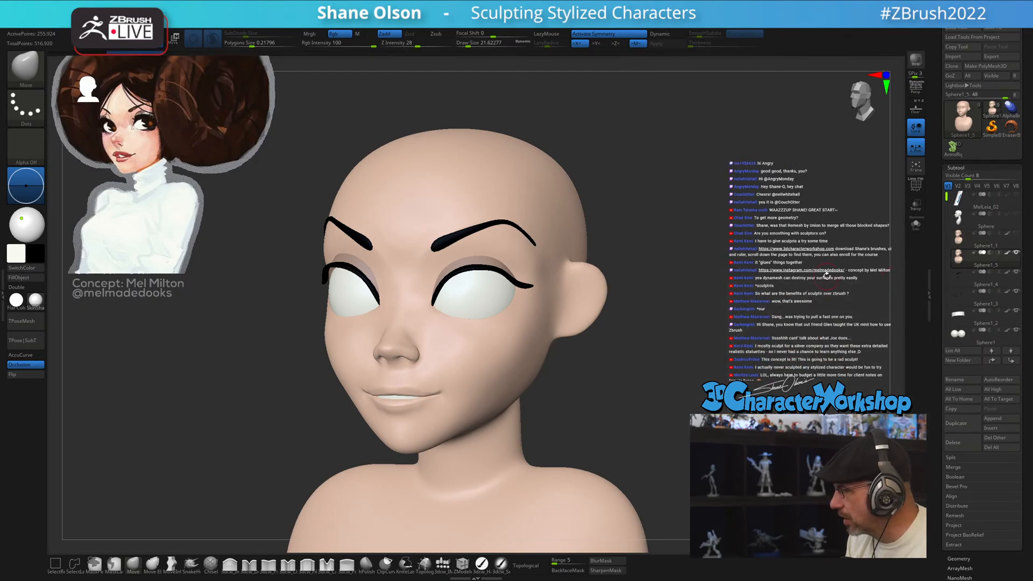
key(shift+f)
drag(767, 287, 717, 301)
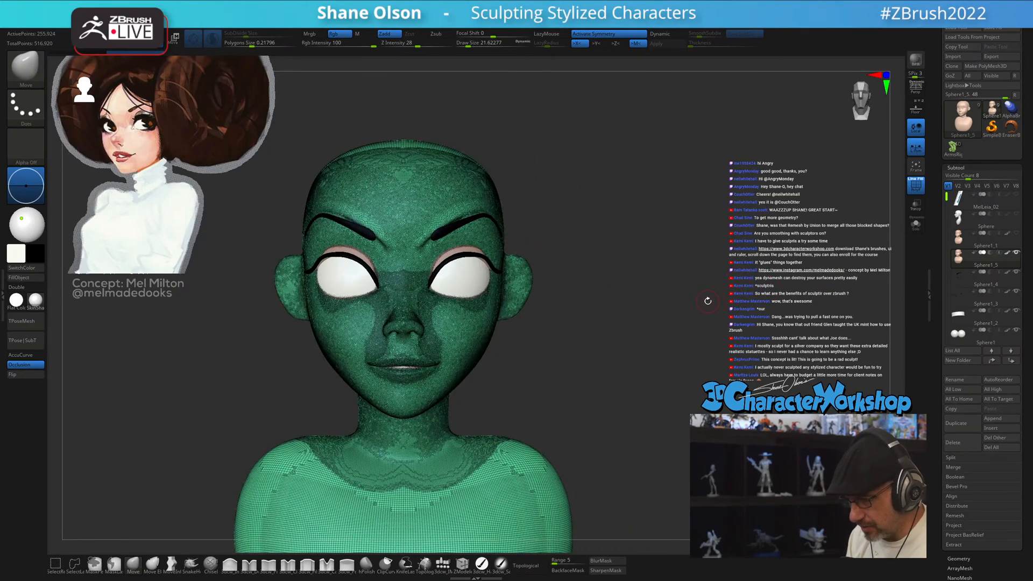
- Try remeshing the head copy with ZRemesher, and set the secondary color to white to read the topology
key(alt+w)
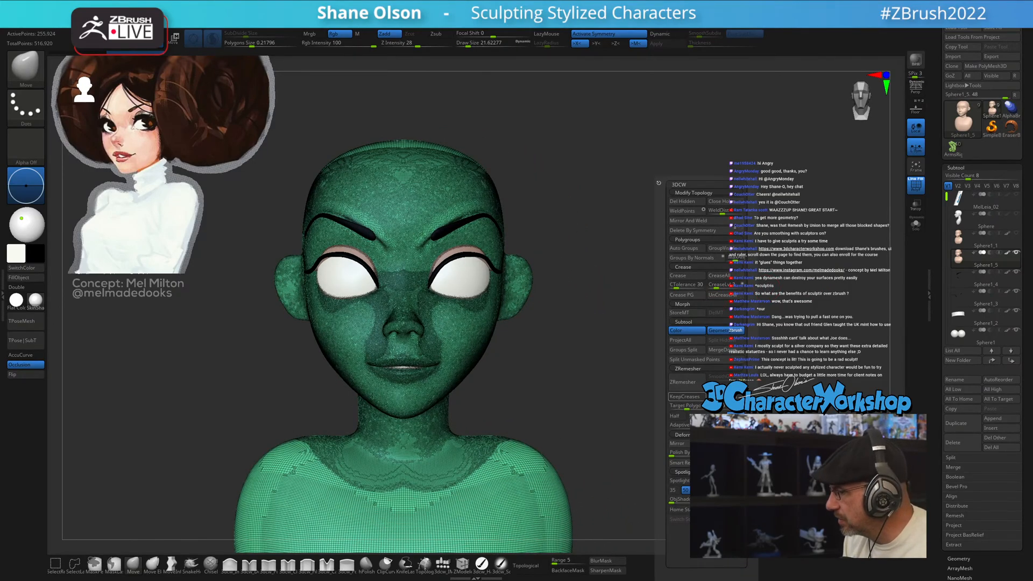
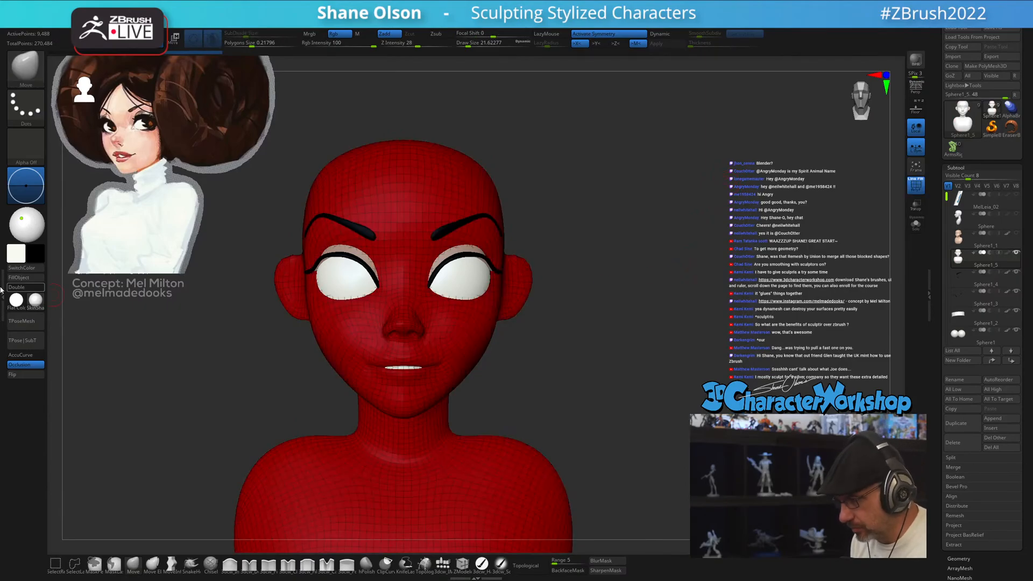
click(34, 254)
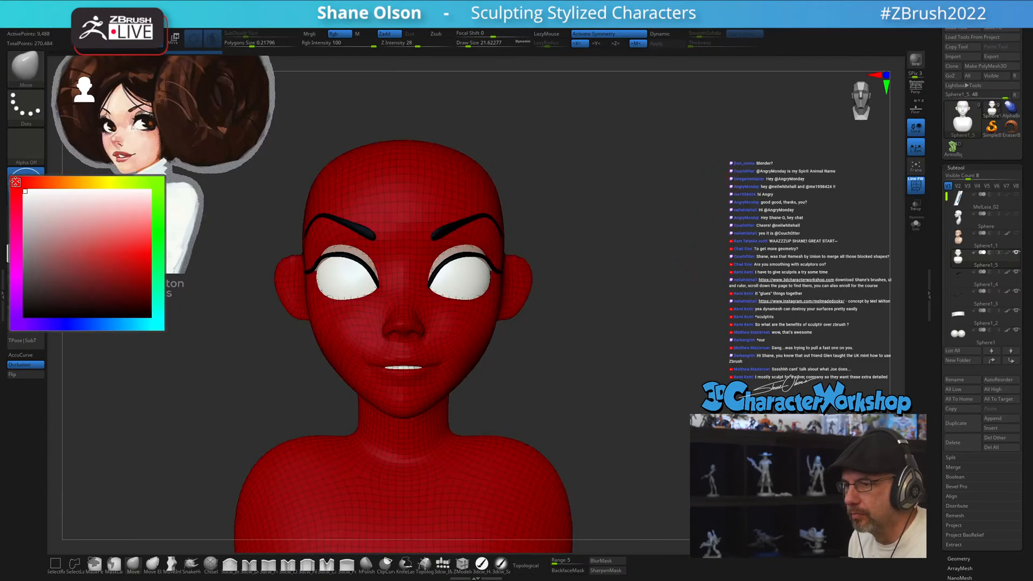
drag(724, 175, 715, 176)
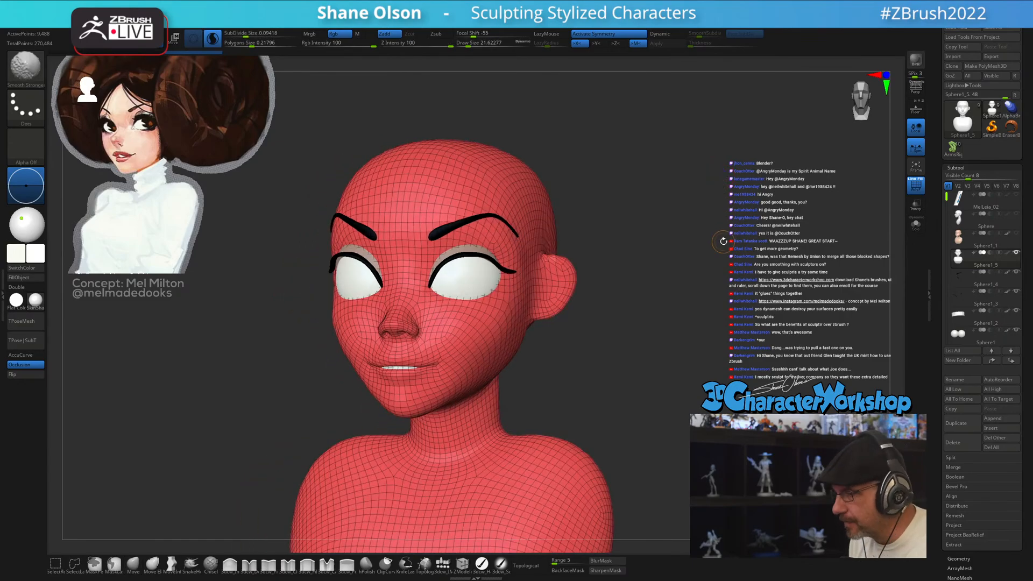
key(shift+f)
key(shift+f)
drag(700, 285, 692, 303)
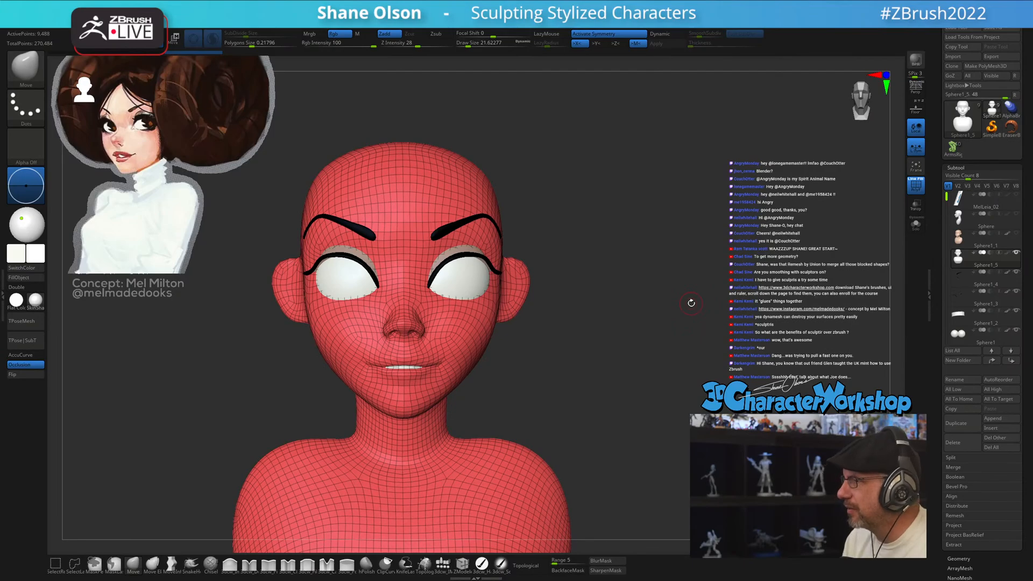
- Undo the remesh, then turn on transparency and isolate the head copy close up on the face
key(ctrl)
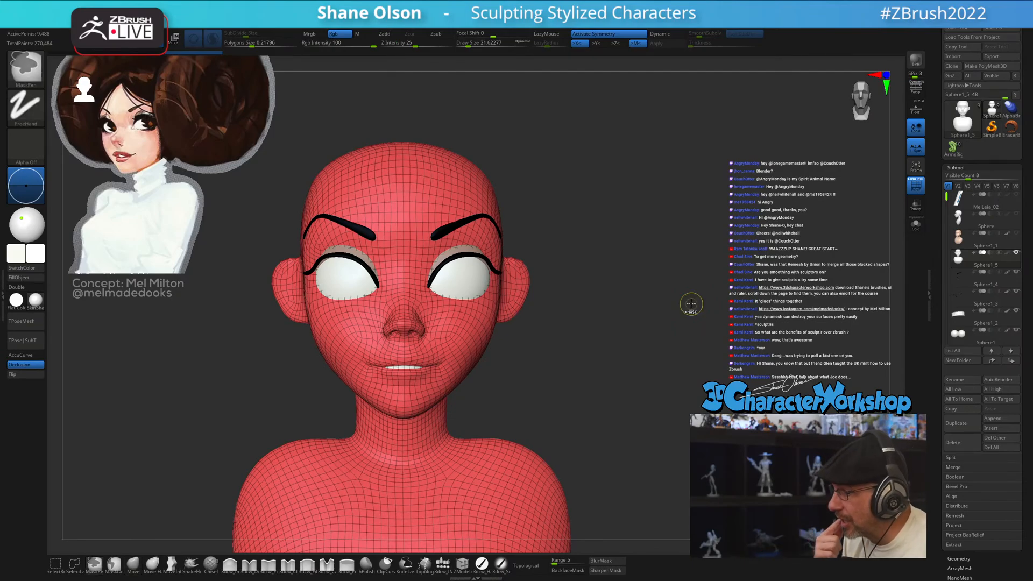
ctrl+click(692, 304)
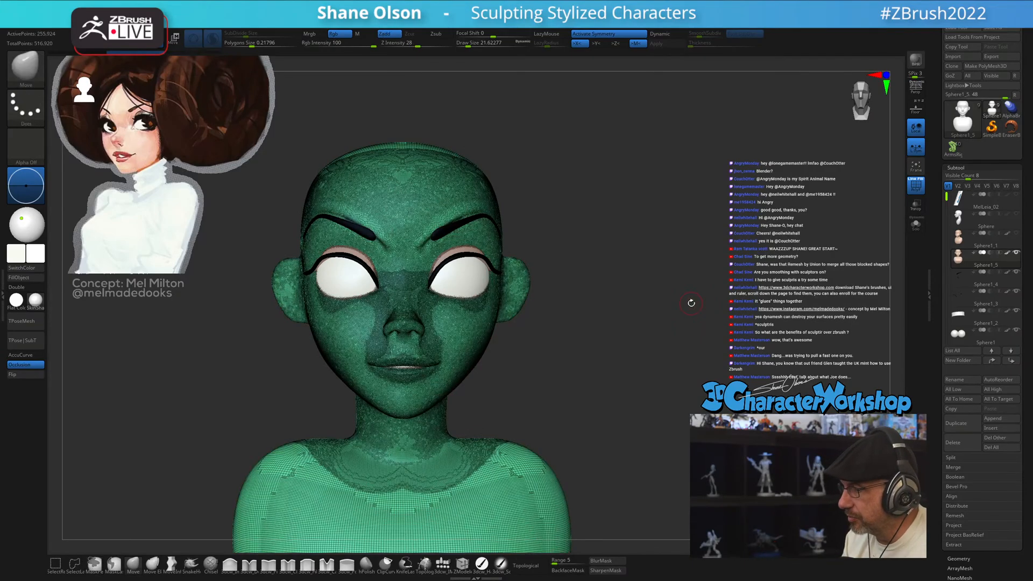
click(916, 224)
alt+drag(581, 377, 590, 399)
click(917, 225)
drag(711, 346, 795, 309)
click(917, 209)
click(915, 226)
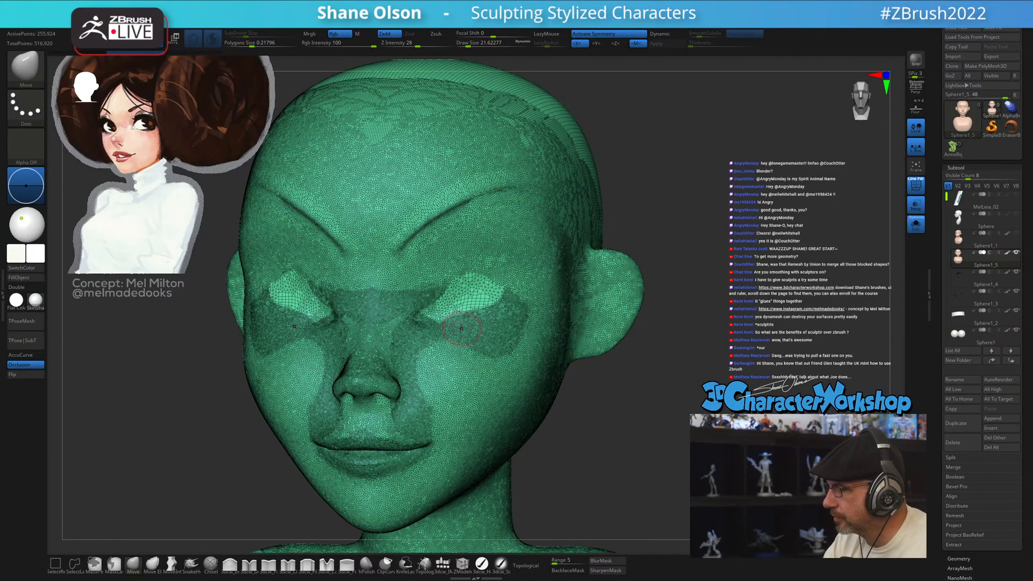
- Smooth out the eye sockets of the head copy at a draw size of about 43.8, then show the other parts again
key(s)
mouse_move(461, 317)
mouse_down()
mouse_move(467, 296)
mouse_move(504, 308)
mouse_move(502, 329)
mouse_move(459, 333)
mouse_move(415, 302)
mouse_move(439, 336)
mouse_up()
click(916, 226)
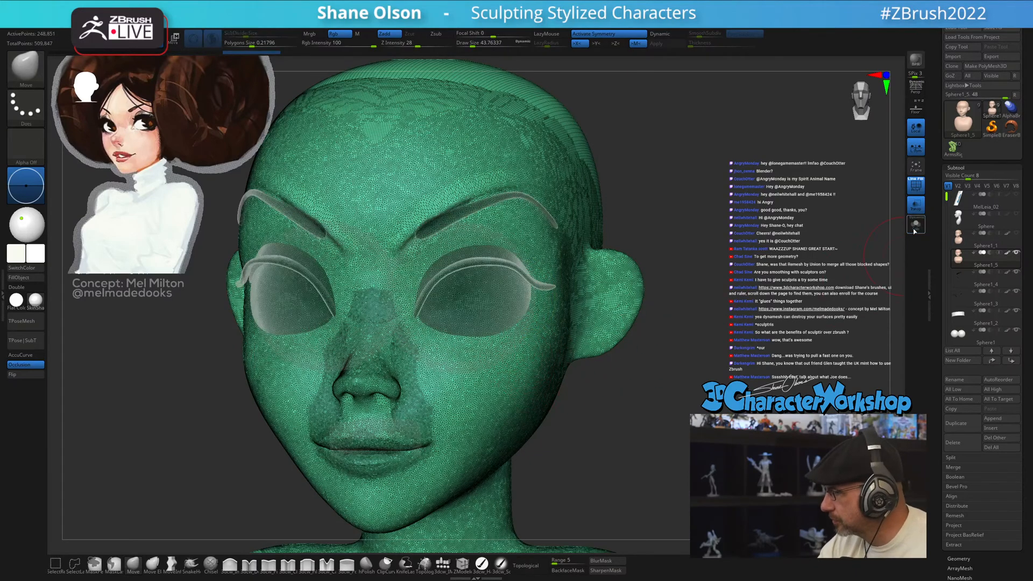
- Mask a round patch at the center of each eye socket at a draw size of about 20 and hide both patches
key(s)
drag(458, 295, 475, 290)
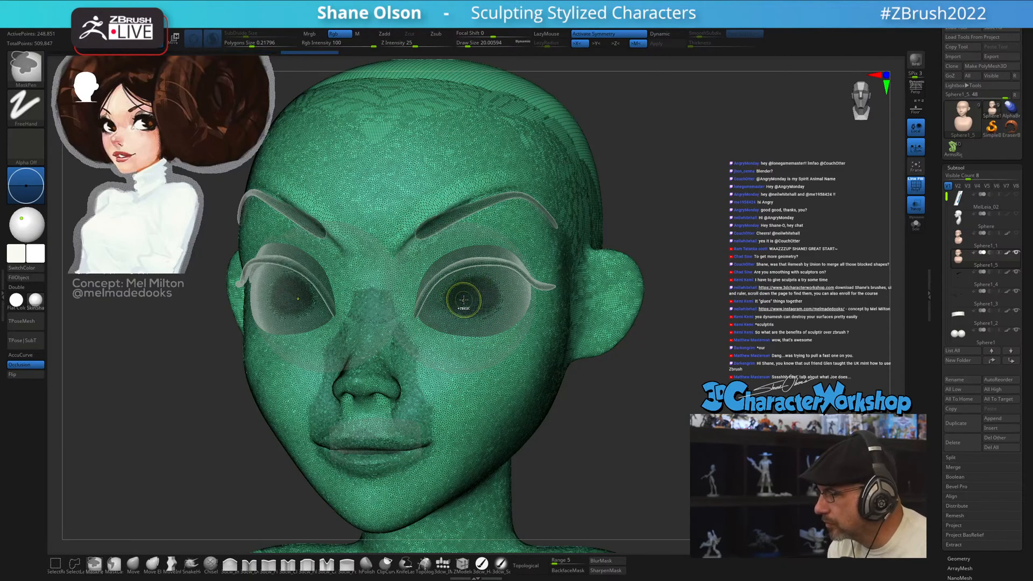
ctrl+click(476, 295)
ctrl+shift+click(476, 298)
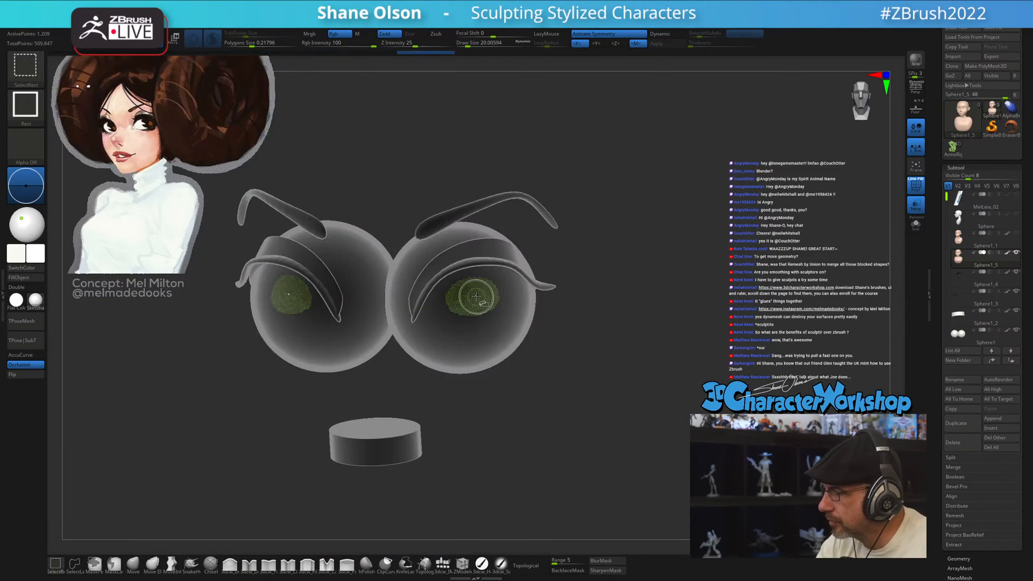
ctrl+shift+click(498, 305)
- Mask the socket surface around each eye hole out to the eyelid outline, then isolate the head copy
scroll(498, 305, up, 3)
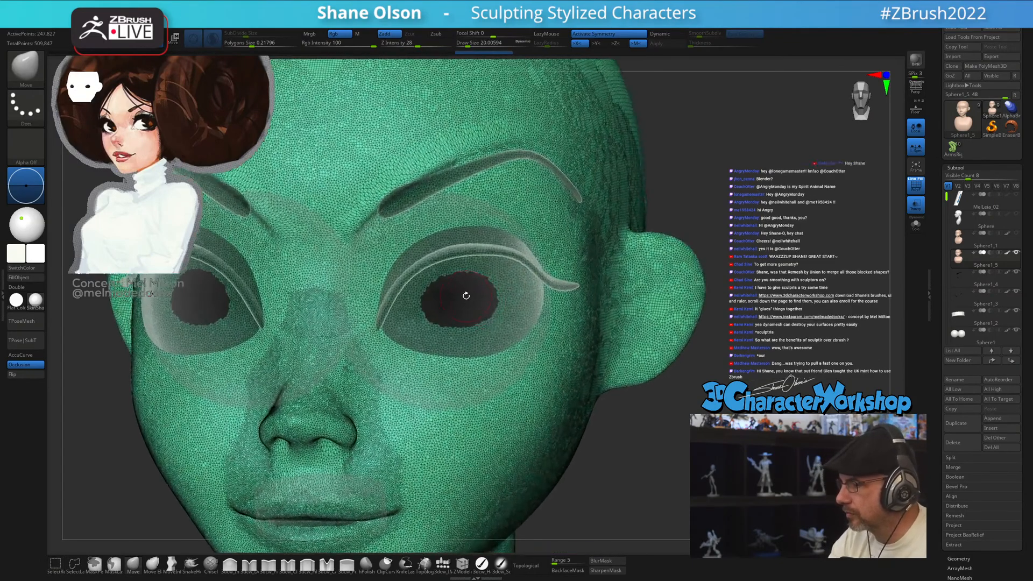
mouse_move(423, 264)
ctrl+mouse_down()
mouse_move(406, 288)
mouse_move(468, 243)
mouse_move(422, 269)
mouse_move(438, 258)
mouse_move(470, 264)
mouse_move(514, 294)
mouse_move(503, 334)
mouse_move(461, 335)
mouse_move(410, 292)
mouse_move(422, 258)
mouse_move(404, 283)
mouse_move(401, 323)
mouse_move(465, 359)
ctrl+mouse_up()
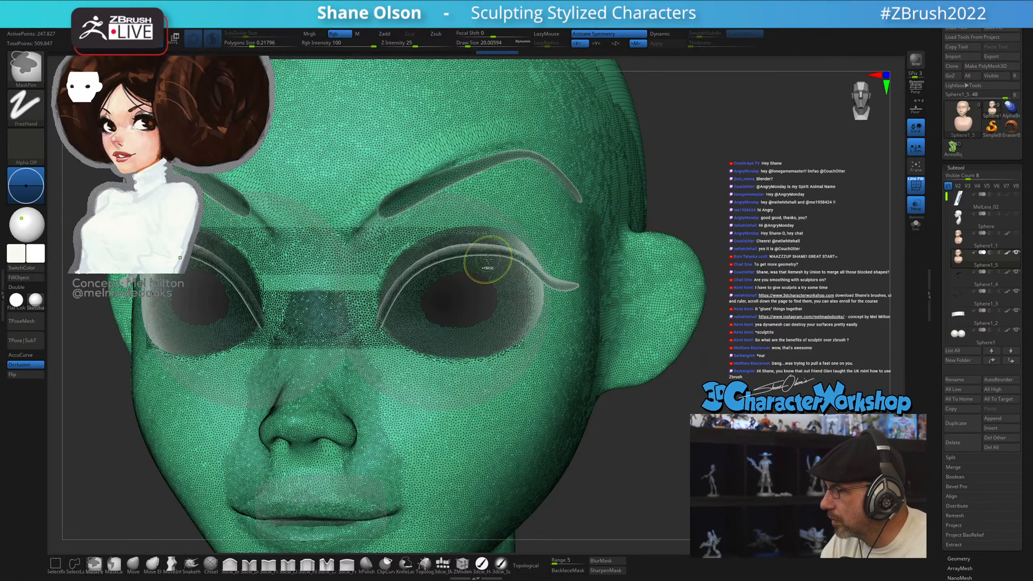
ctrl+drag(492, 248, 515, 269)
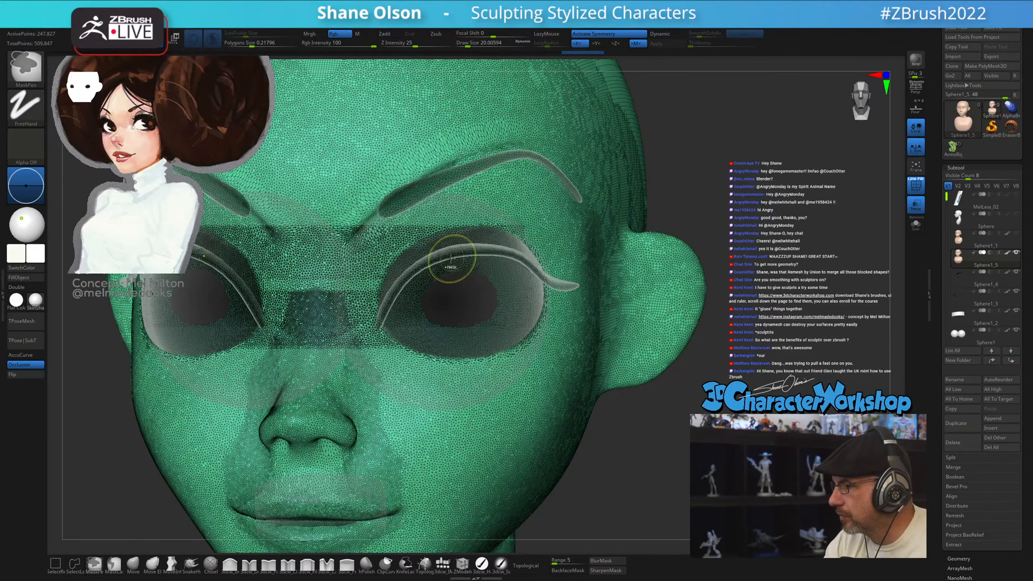
click(915, 225)
- Turn the masked eye-socket areas into their own polygroup and hide that group
key(ctrl+w)
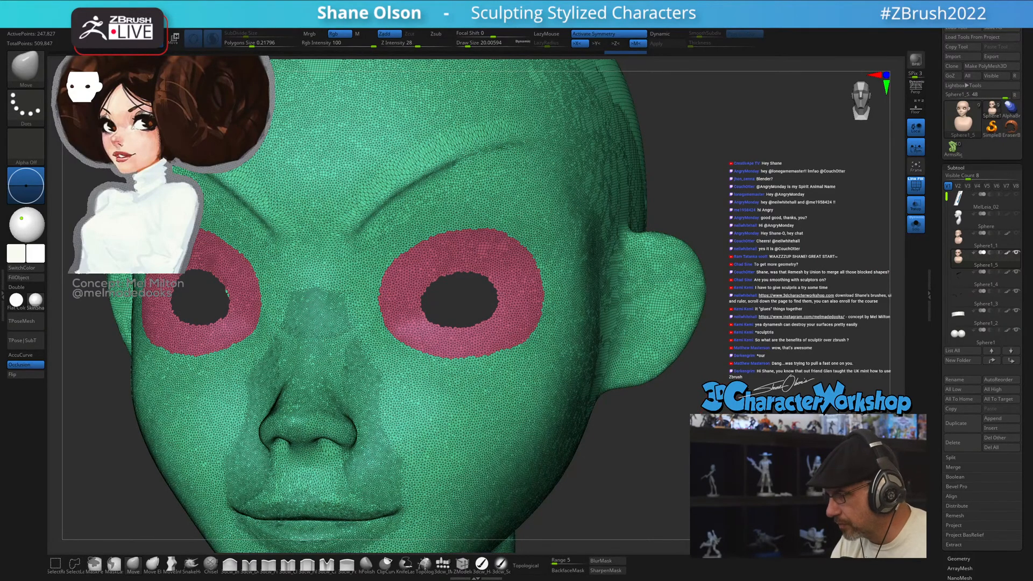
key(ctrl+z)
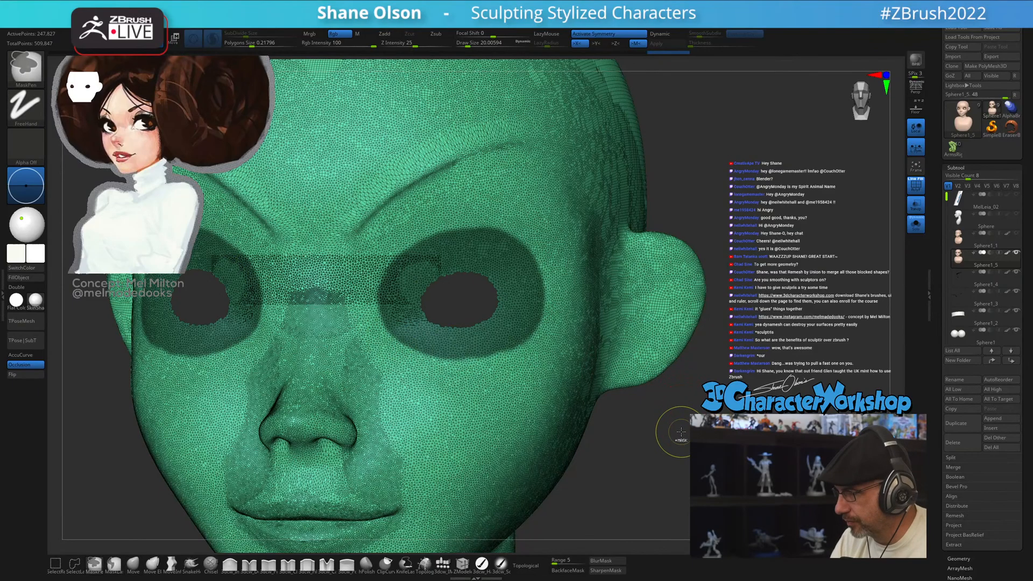
key(ctrl+w)
mouse_move(681, 431)
mouse_down()
mouse_move(603, 426)
mouse_move(676, 411)
mouse_up()
ctrl+shift+click(523, 308)
- Close in on the mouth and reduce the draw size to about 3.75 for work around the lips
mouse_move(677, 473)
mouse_down()
mouse_move(702, 436)
mouse_move(695, 451)
mouse_move(670, 452)
mouse_move(659, 489)
mouse_up()
key(s)
alt+right_drag(437, 443, 560, 448)
key(s)
drag(496, 429, 492, 429)
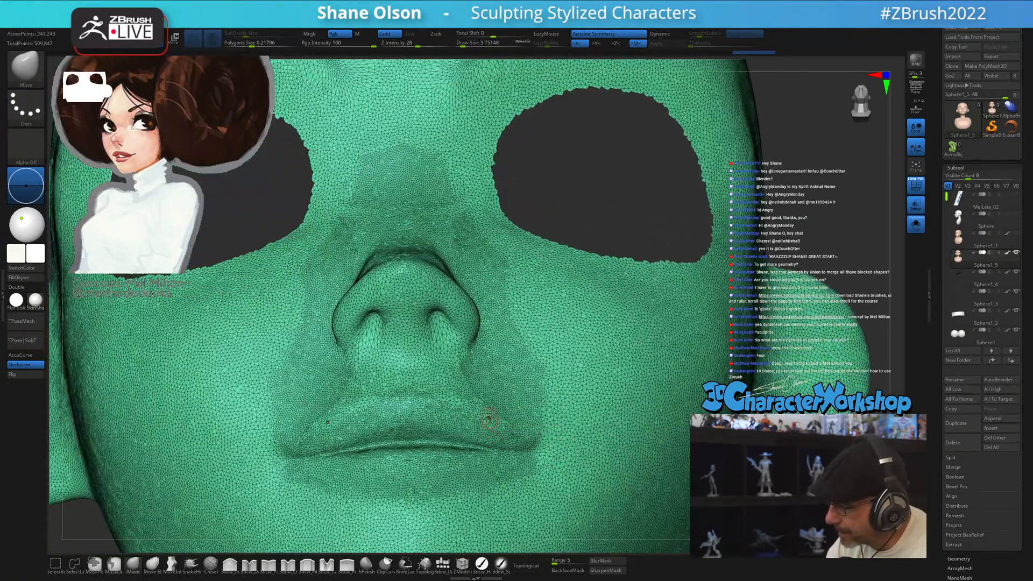
- Mask the narrow seam between the upper and lower lips using a draw size of about 3.67
mouse_move(489, 419)
right_down()
mouse_move(511, 410)
mouse_move(480, 397)
mouse_move(517, 346)
mouse_move(492, 347)
right_up()
key(s)
drag(465, 317, 463, 317)
right_drag(468, 224, 464, 220)
key(s)
key(ctrl)
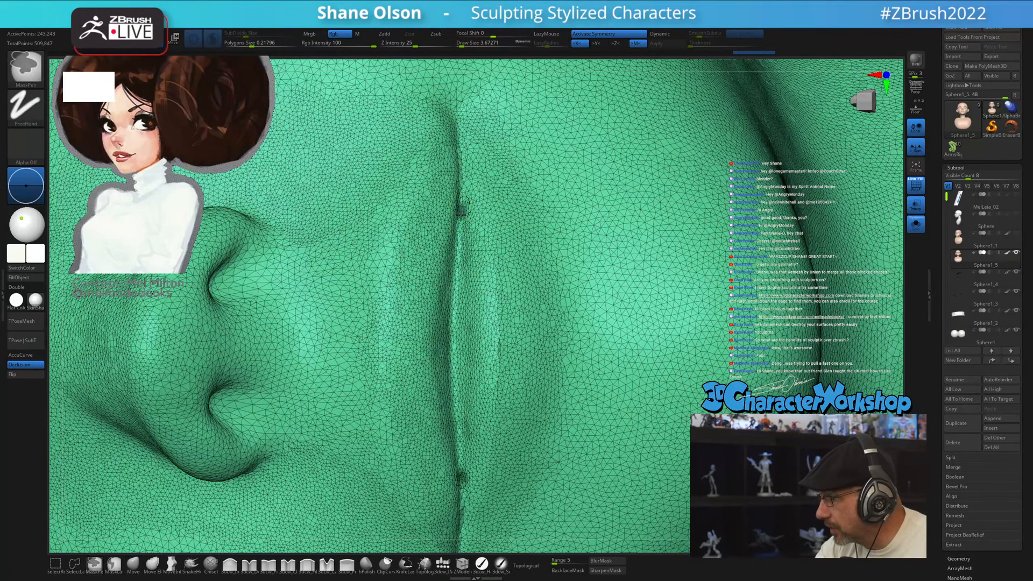
ctrl+drag(458, 237, 456, 267)
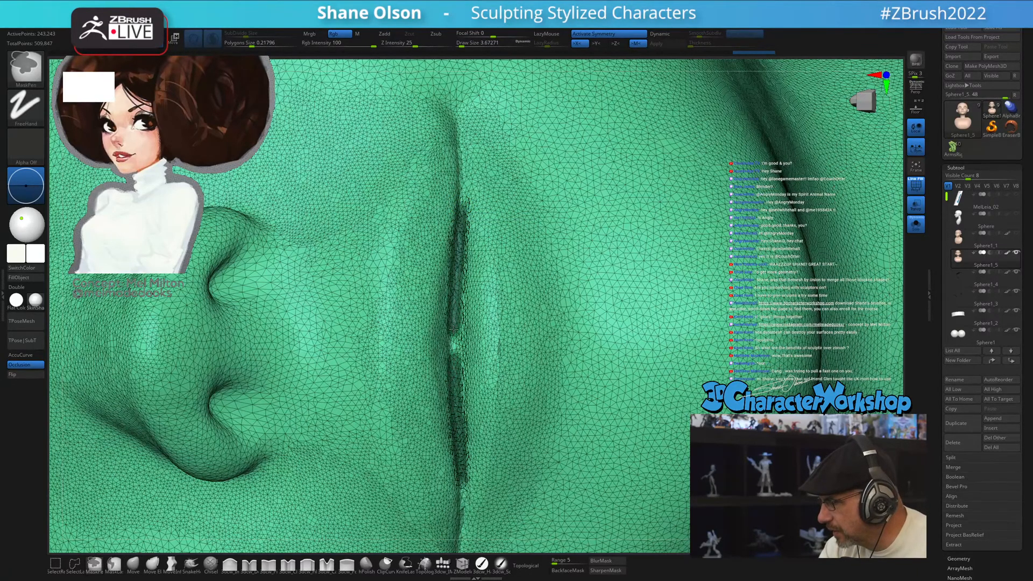
key(ctrl)
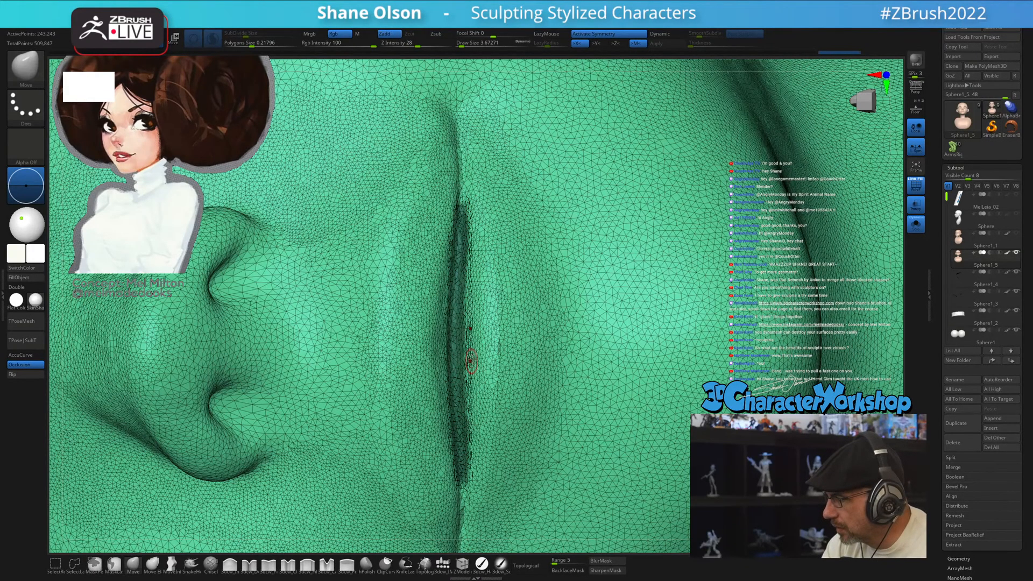
mouse_move(483, 348)
right_down()
mouse_move(511, 326)
mouse_move(478, 335)
right_up()
key(ctrl)
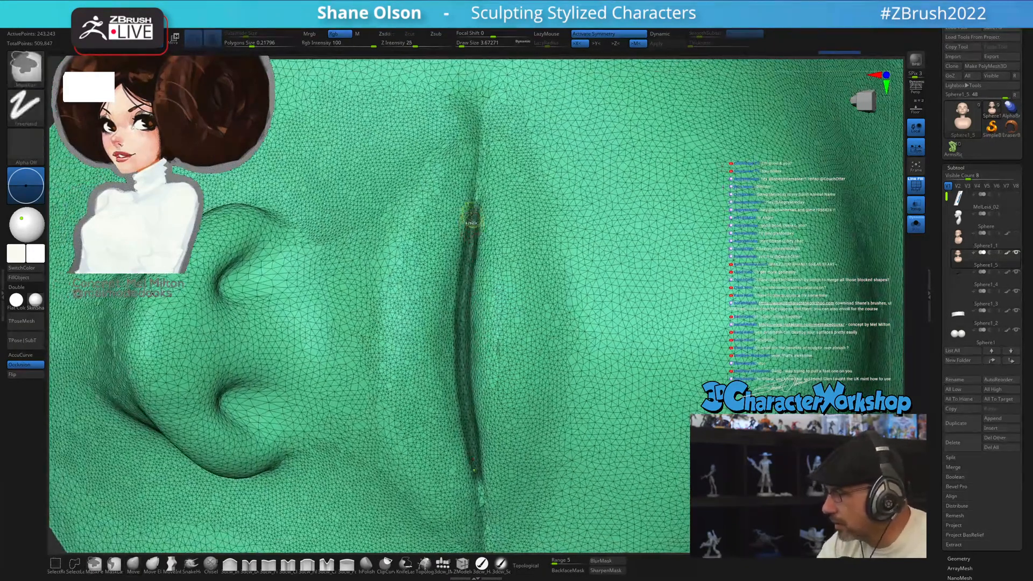
ctrl+drag(470, 221, 454, 345)
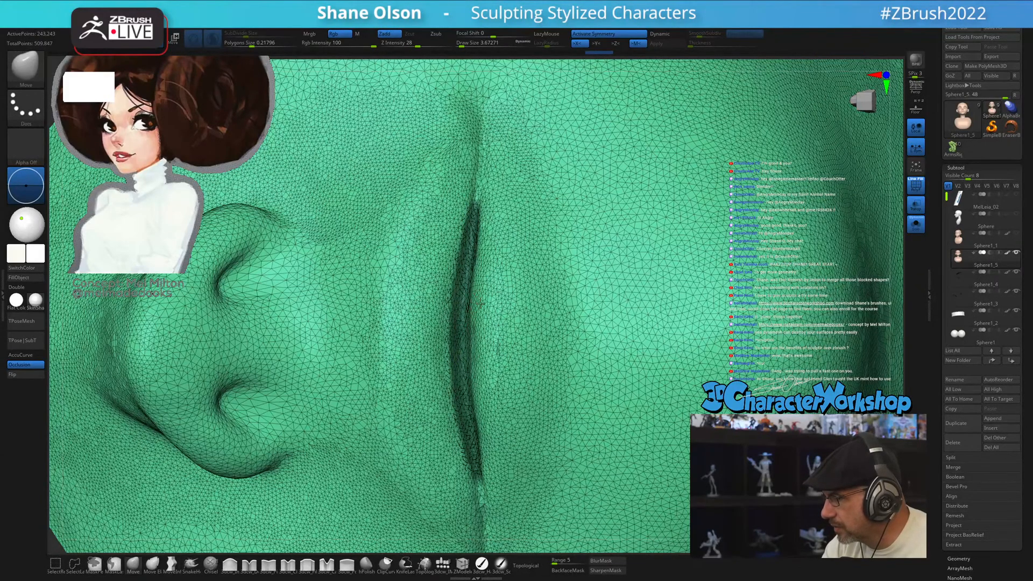
mouse_move(473, 322)
right_down()
mouse_move(492, 301)
mouse_move(464, 234)
right_up()
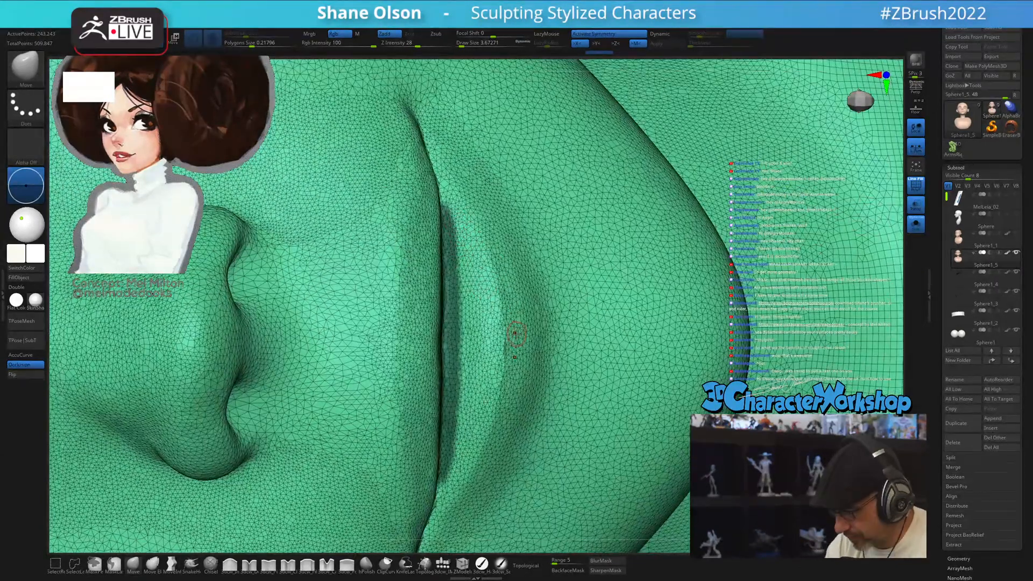
- Turn the masked seam between the lips into its own polygroup and hide that group
key(ctrl+w)
right_drag(513, 328, 634, 322)
ctrl+shift+double_click(458, 315)
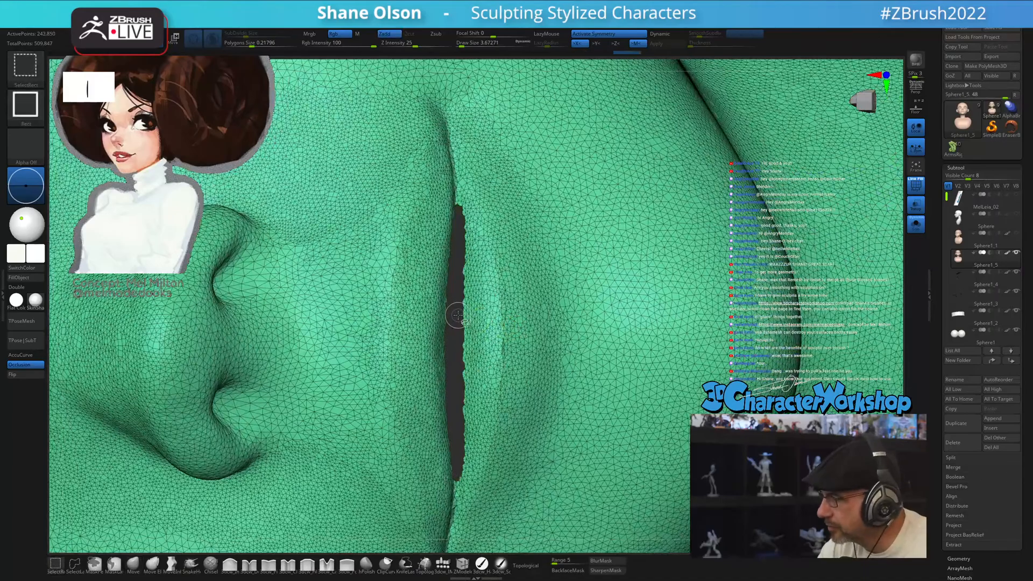
- Mask a band along the upper and lower lip edges around the mouth opening with a draw size of about 7.47
right_drag(503, 253, 488, 269)
key(s)
drag(489, 272, 491, 272)
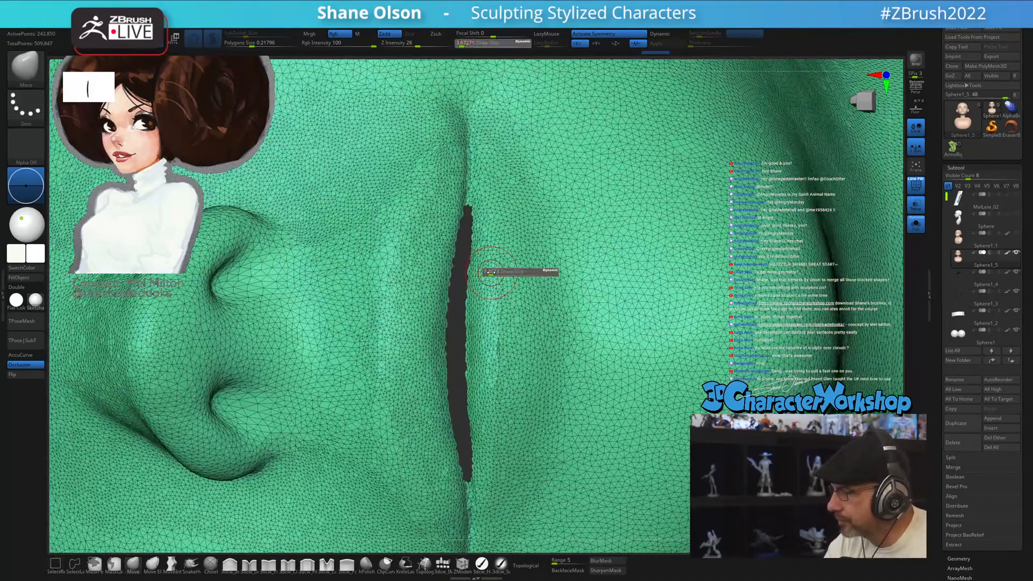
mouse_move(469, 195)
ctrl+mouse_down()
mouse_move(439, 269)
mouse_move(431, 345)
ctrl+mouse_up()
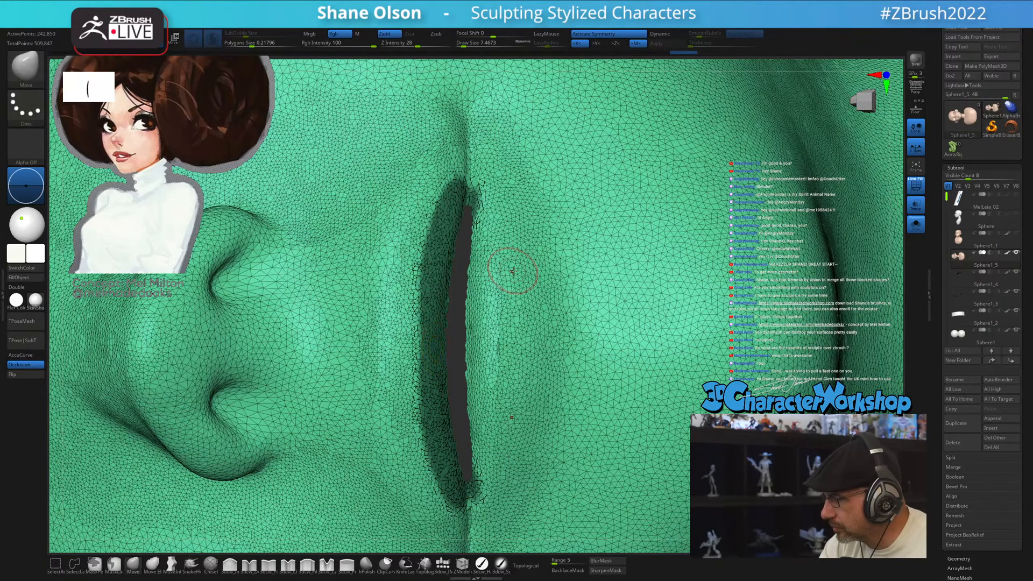
right_drag(513, 271, 532, 269)
mouse_move(440, 200)
ctrl+mouse_down()
mouse_move(431, 177)
mouse_move(457, 162)
mouse_move(474, 188)
mouse_move(464, 205)
mouse_move(477, 253)
mouse_move(477, 352)
mouse_move(483, 312)
ctrl+mouse_up()
right_drag(491, 333, 503, 360)
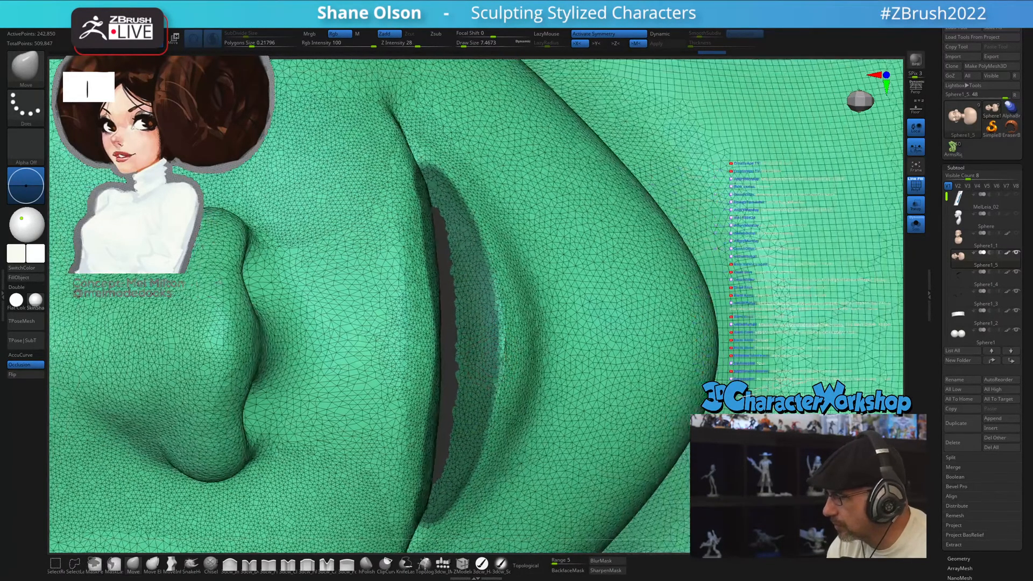
- Extend the mask along both lips and around the mouth corners with the draw size reduced to about 5.75
key(s)
drag(489, 311, 488, 311)
ctrl+drag(450, 207, 501, 346)
right_drag(506, 341, 464, 323)
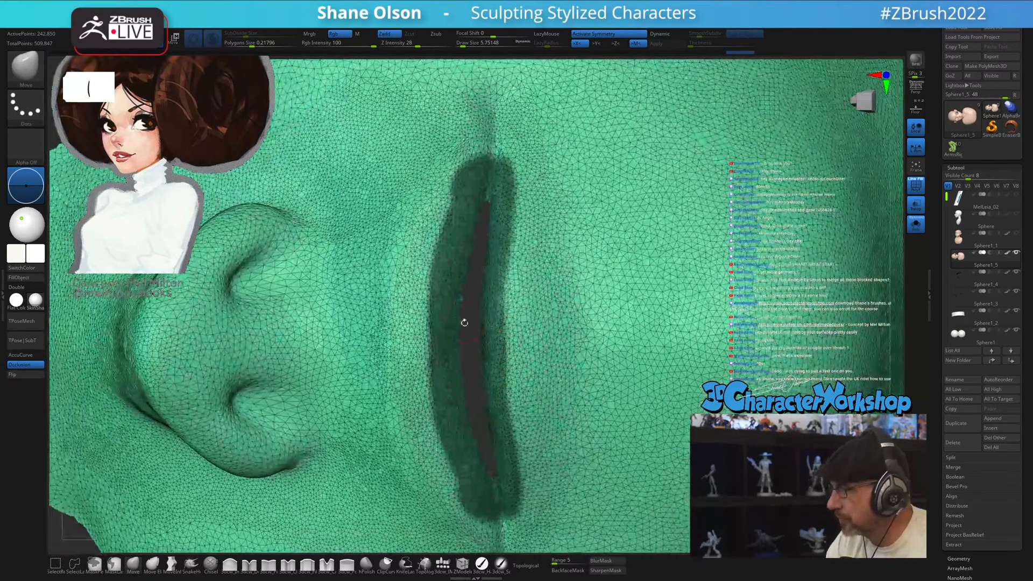
mouse_move(469, 170)
ctrl+mouse_down()
mouse_move(457, 178)
mouse_move(437, 256)
mouse_move(431, 364)
mouse_move(443, 423)
ctrl+mouse_up()
right_drag(446, 377, 477, 383)
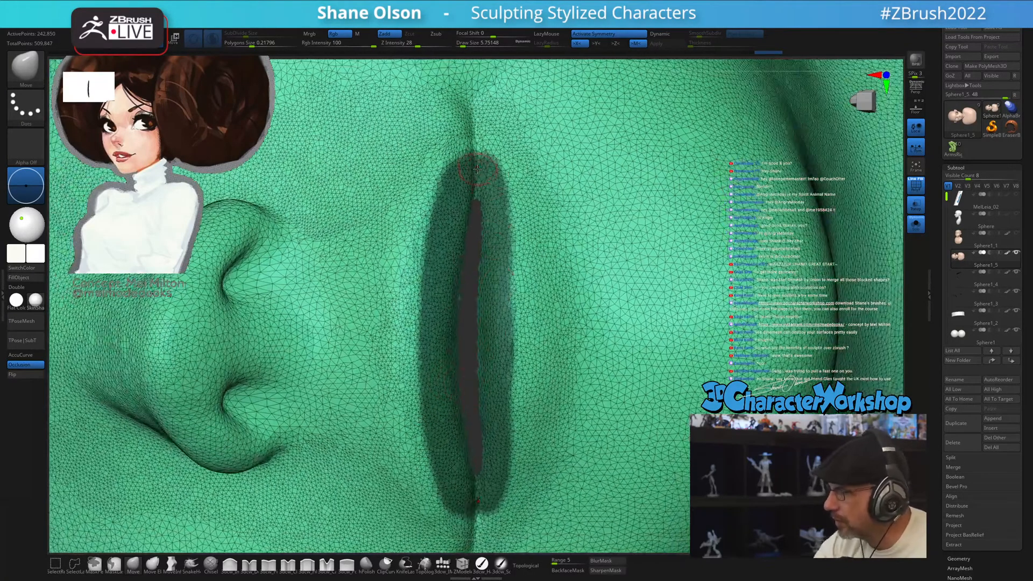
- Refine the lip mask at the mouth corners with a draw size of about 4.99
key(s)
mouse_move(477, 169)
mouse_down()
mouse_move(467, 167)
mouse_move(485, 165)
mouse_up()
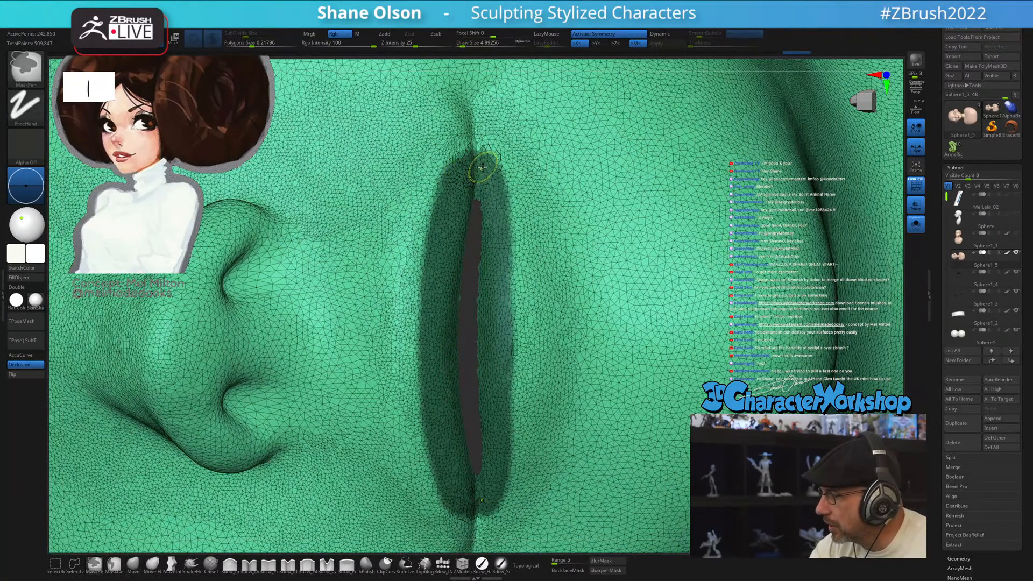
right_drag(401, 290, 441, 294)
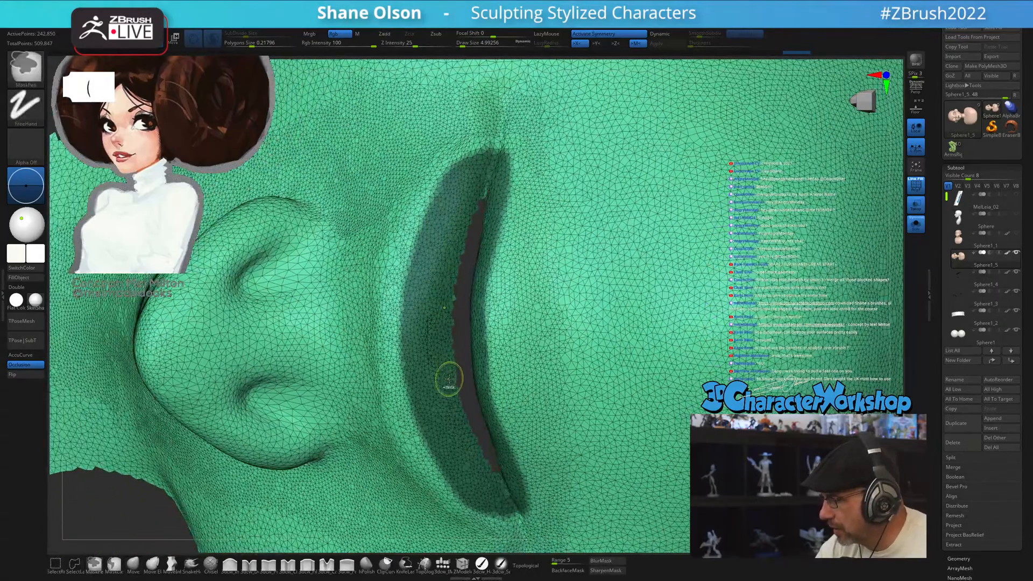
ctrl+drag(493, 495, 492, 474)
right_drag(555, 258, 519, 247)
- Make the masked band around the mouth opening a separate polygroup and hide it
key(ctrl+w)
ctrl+click(446, 295)
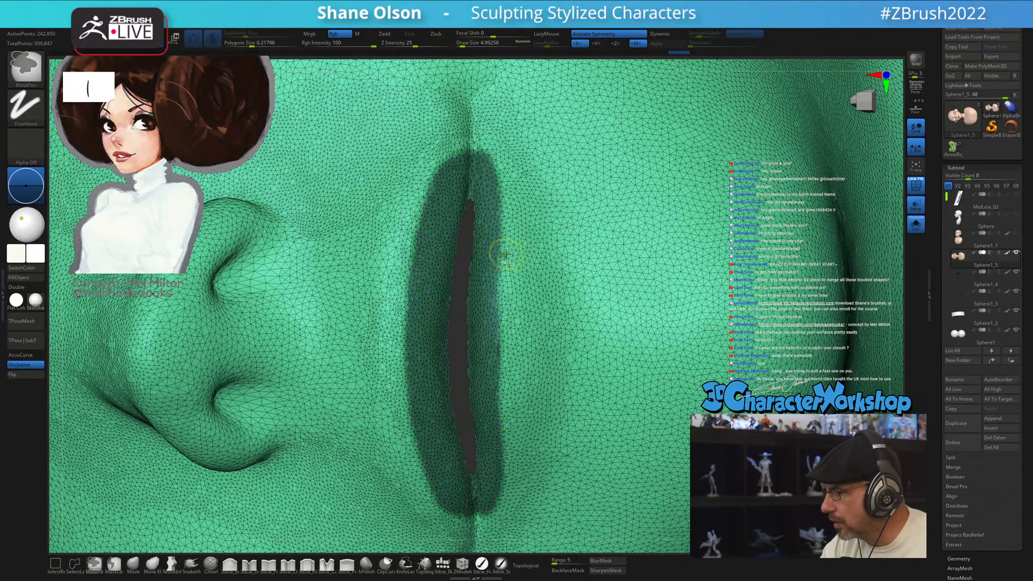
key(ctrl+w)
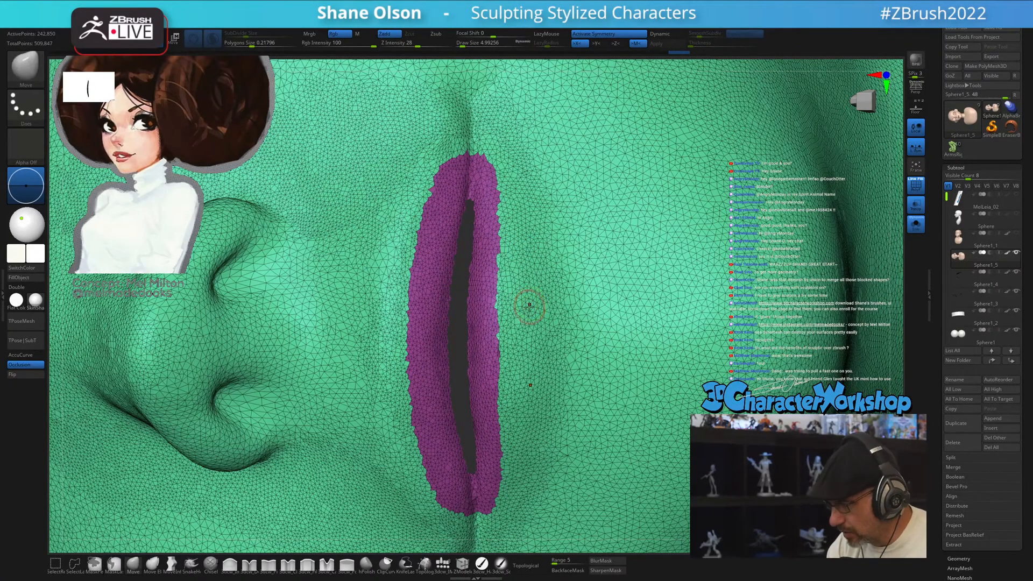
right_drag(526, 307, 515, 329)
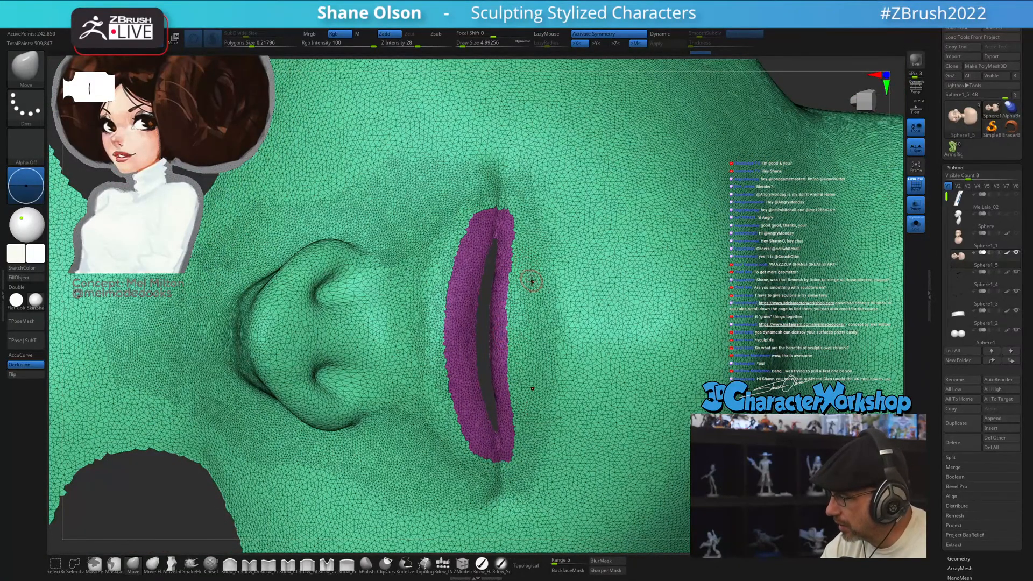
mouse_move(532, 282)
ctrl+right_down()
mouse_move(520, 235)
mouse_move(533, 409)
ctrl+right_up()
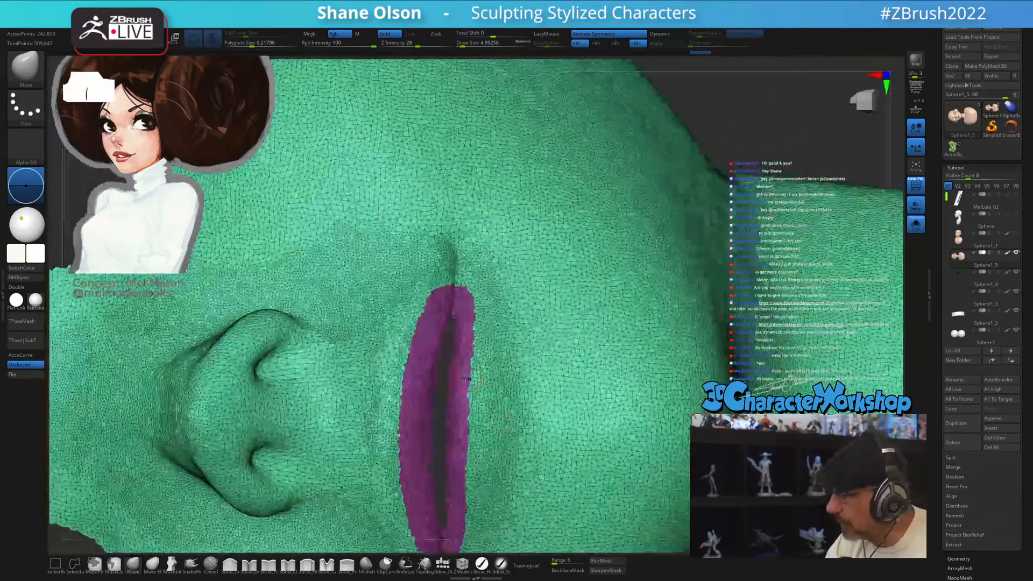
ctrl+alt+shift+click(421, 370)
alt+right_drag(424, 337, 434, 296)
- Mask a wide ring around the enlarged mouth opening with a draw size of about 12.9 and assign it its own polygroup
key(s)
mouse_move(379, 370)
mouse_down()
mouse_move(397, 302)
mouse_move(441, 216)
mouse_move(479, 209)
mouse_move(506, 231)
mouse_move(493, 275)
mouse_move(511, 412)
mouse_up()
ctrl+drag(389, 375, 399, 505)
ctrl+drag(509, 305, 496, 300)
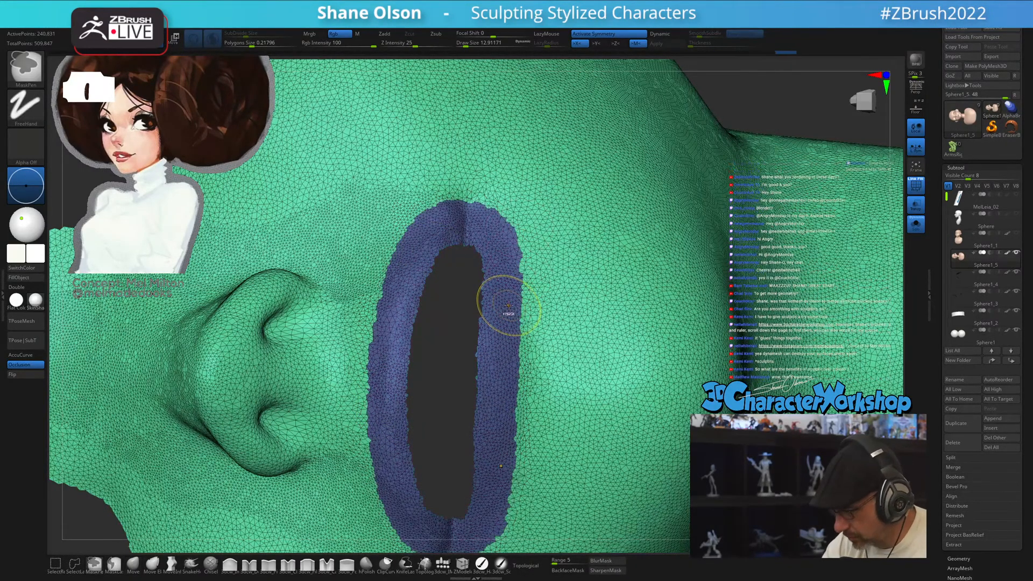
right_drag(512, 283, 511, 393)
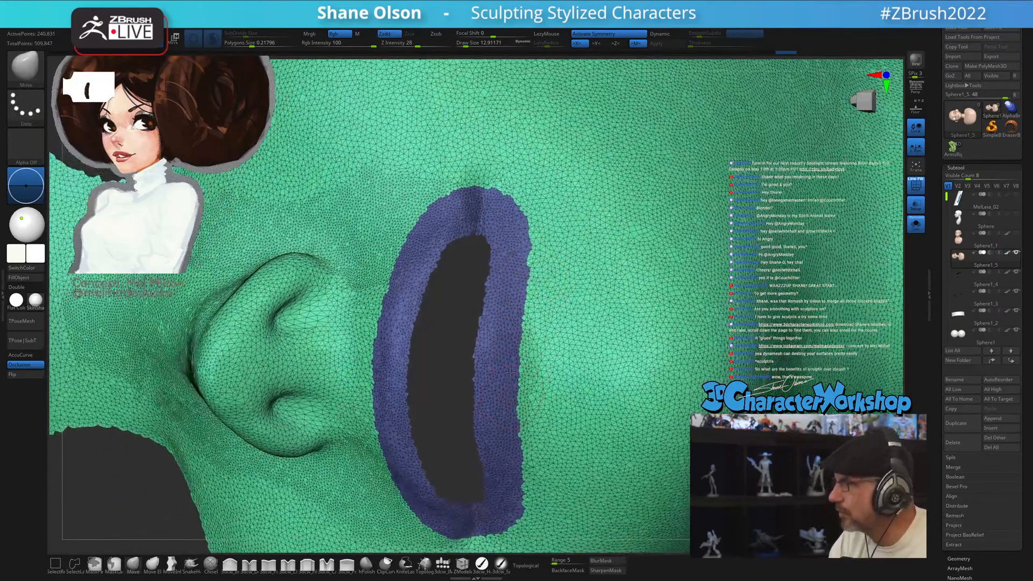
- Frame the full head with all polygroups shown, set the draw size to about 30.7, and inspect the surface with and without polyframe
key(f)
right_drag(617, 145, 609, 460)
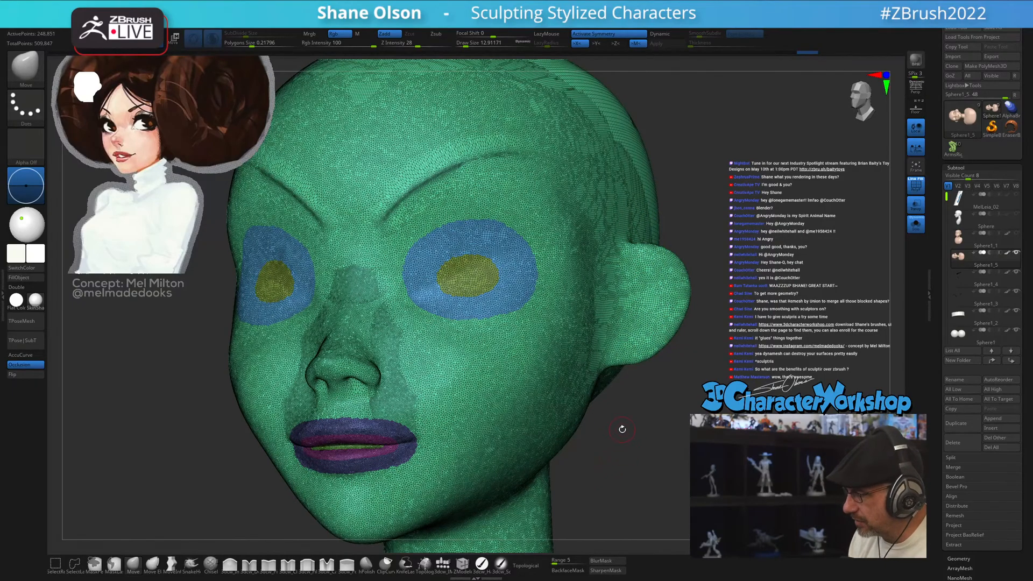
key(s)
drag(640, 438, 648, 438)
mouse_move(686, 425)
right_down()
mouse_move(618, 429)
mouse_move(616, 395)
mouse_move(641, 379)
right_up()
key(shift+f)
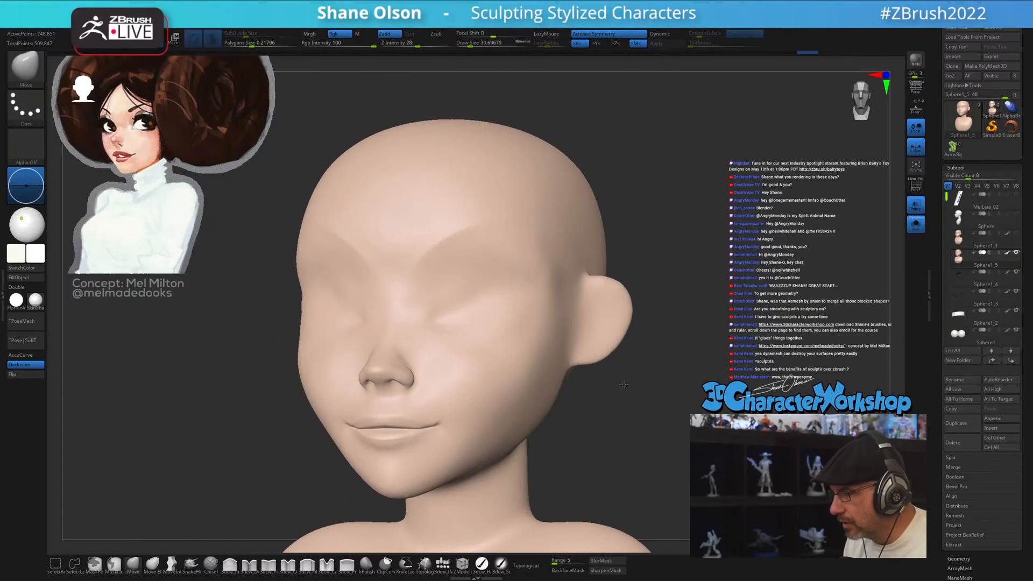
key(shift+f)
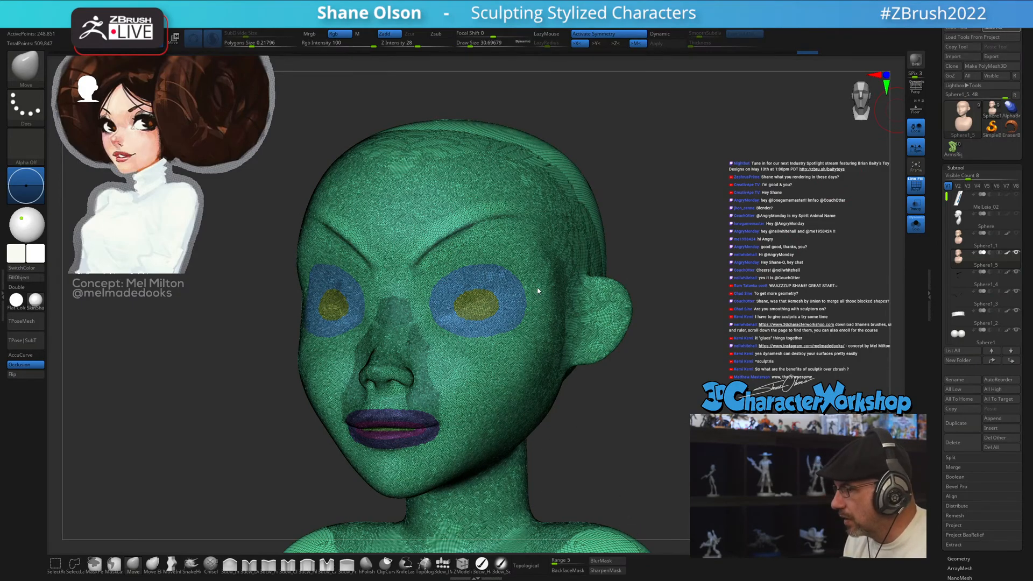
- Try remeshing the grouped head with ZRemesher and inspect its edge loops around the eyes and mouth
key(space)
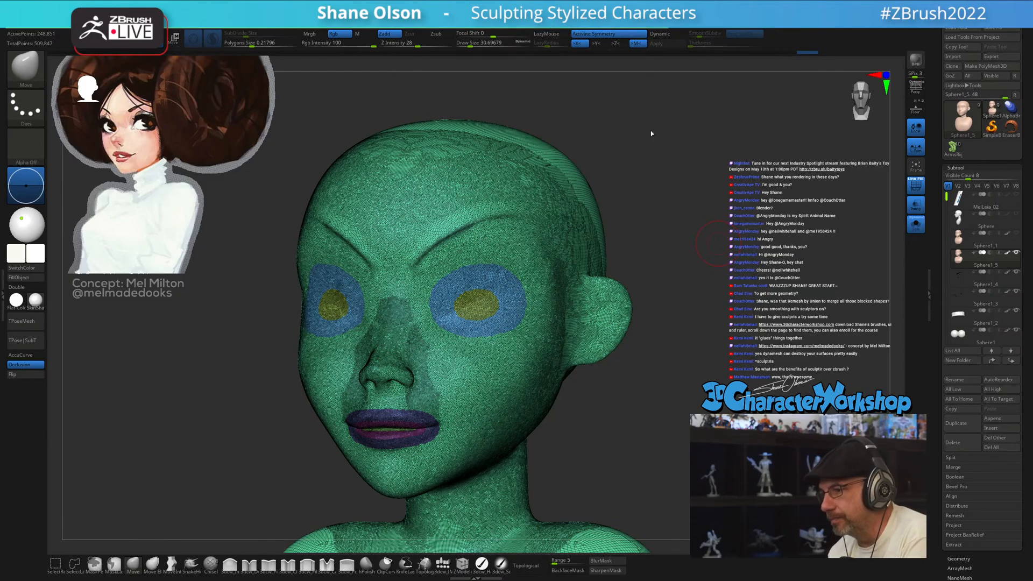
key(shift+d)
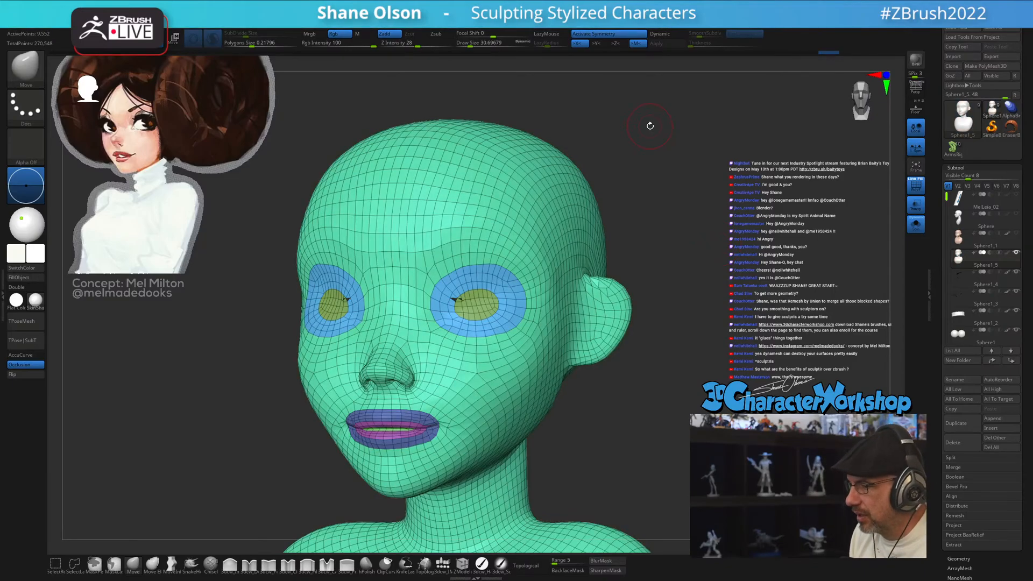
drag(672, 348, 680, 369)
key(d)
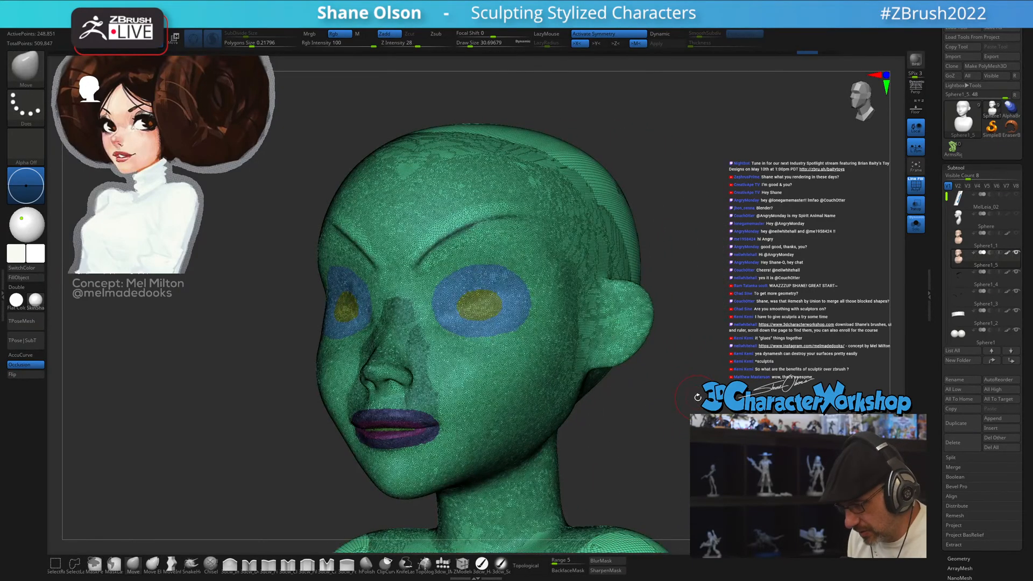
- Remesh the head with ZRemesher using a target polygon count of 10
key(space)
click(697, 406)
text(1)
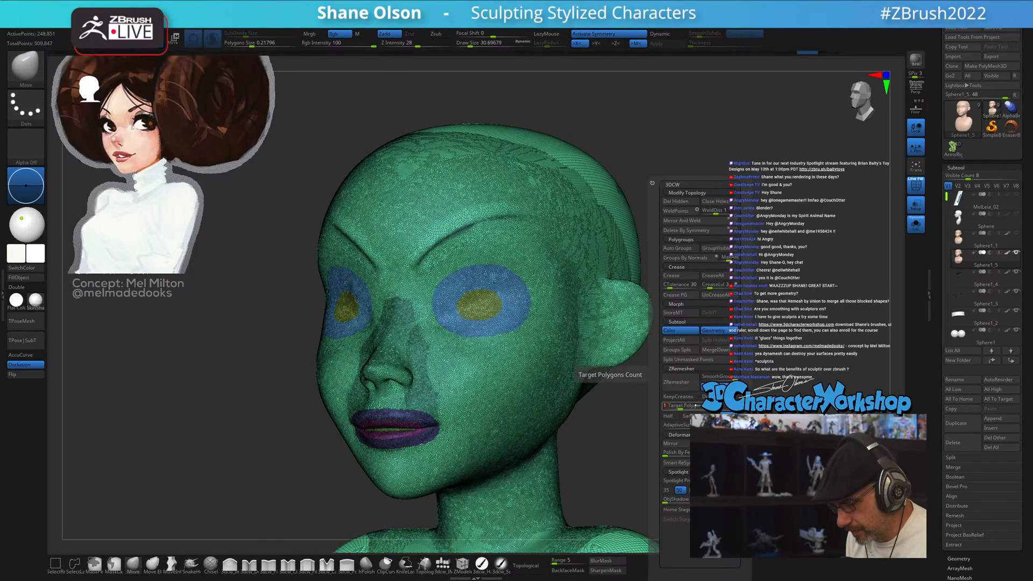
text(0)
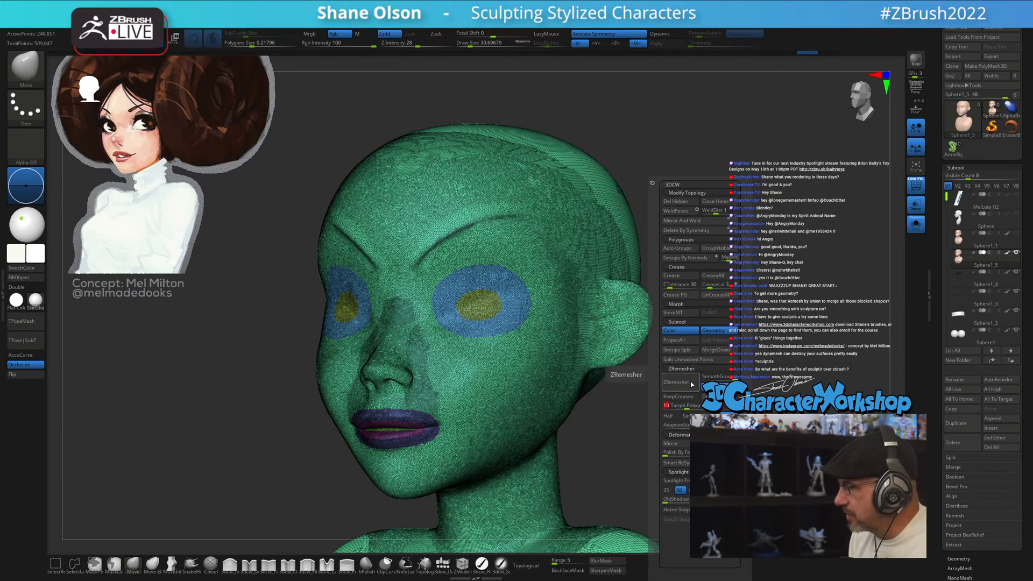
click(694, 401)
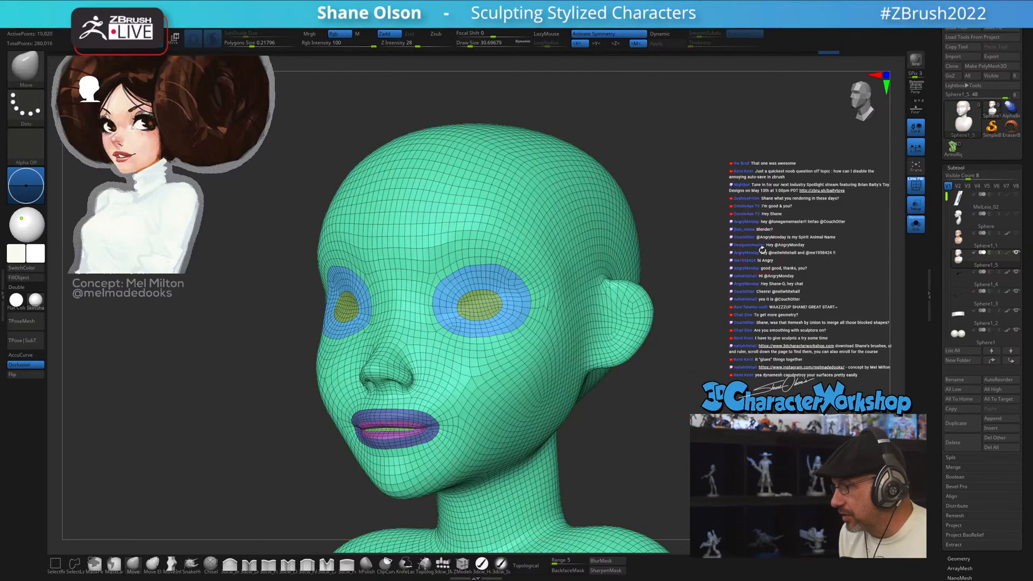
- Remesh the head again with ZRemesher's Half option and frame the whole bust from the front
mouse_move(743, 334)
shift+mouse_down()
mouse_move(755, 334)
mouse_move(733, 334)
mouse_move(755, 335)
shift+mouse_up()
key(space)
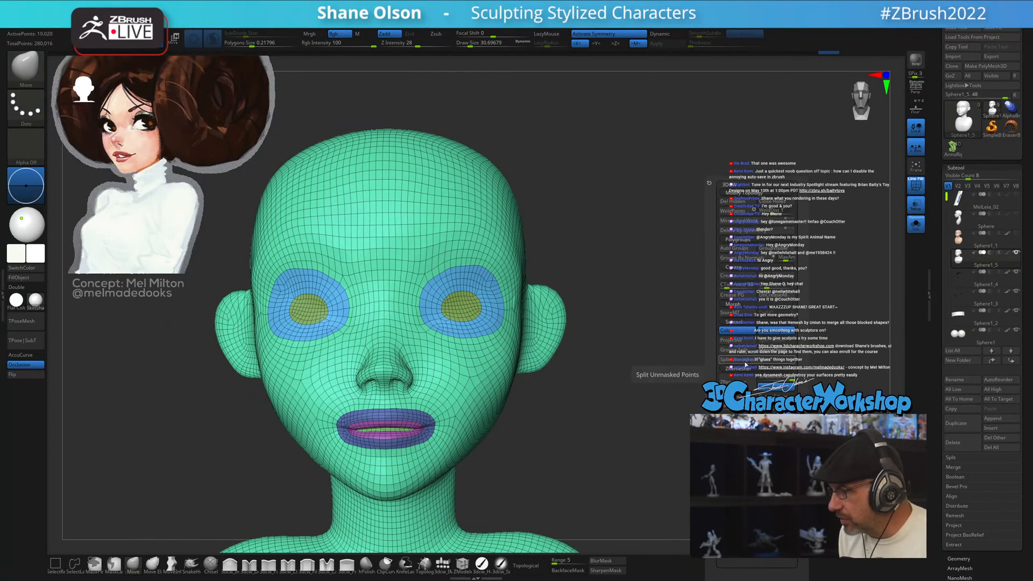
click(727, 417)
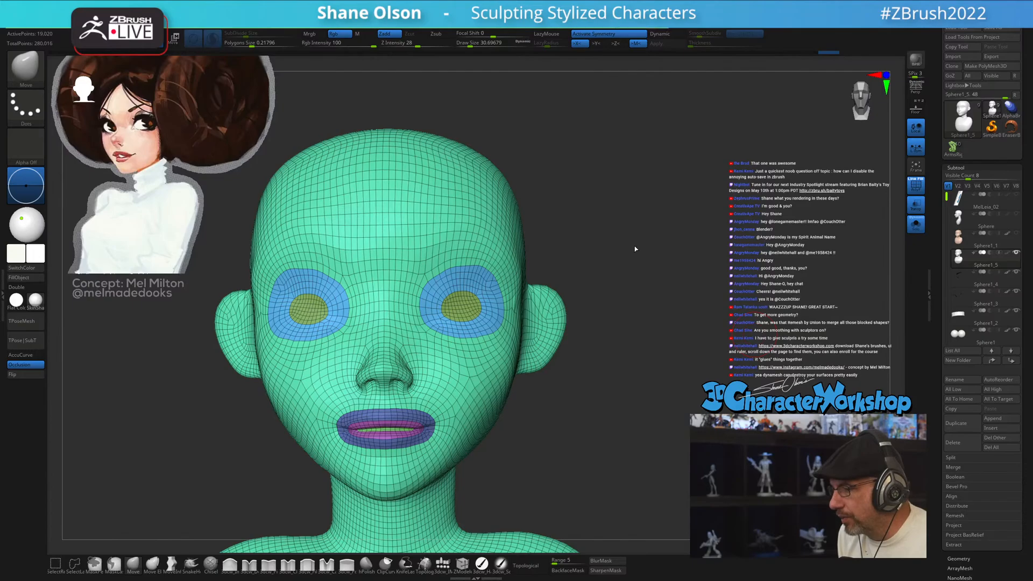
drag(692, 268, 182, 284)
key(f)
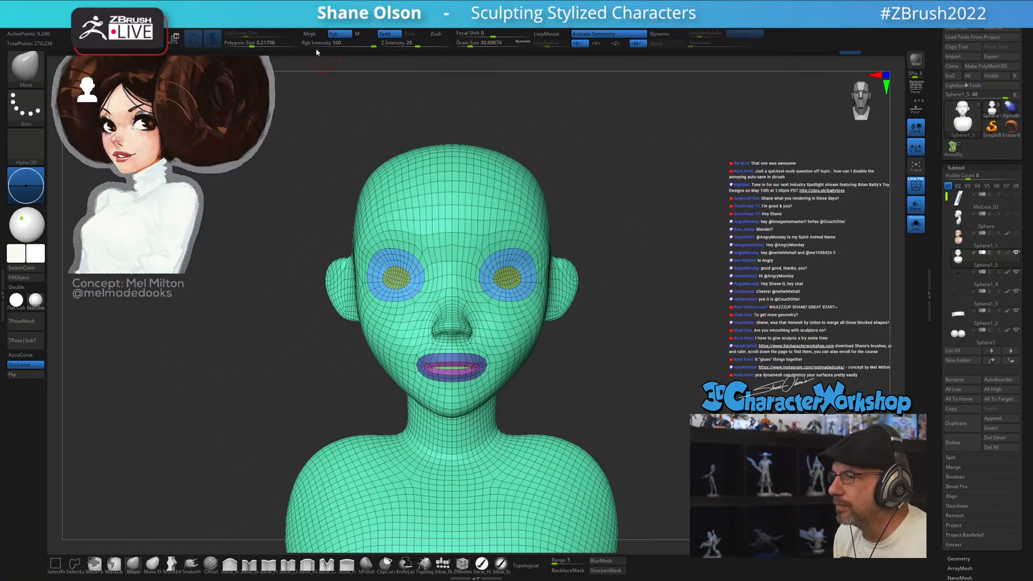
- Raise the QuickSave maximum duration to 470 minutes in the preferences
mouse_move(353, 15)
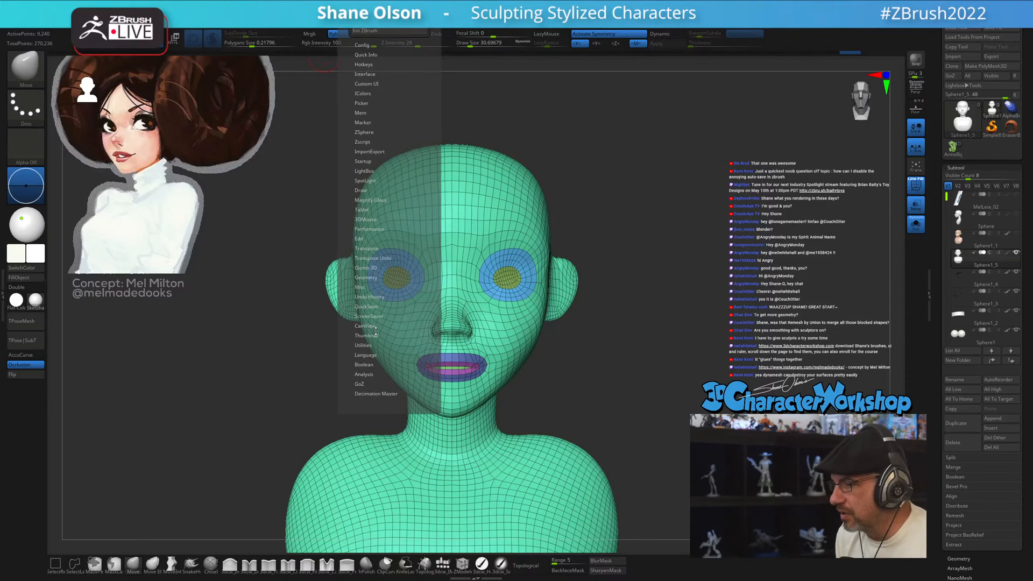
click(371, 307)
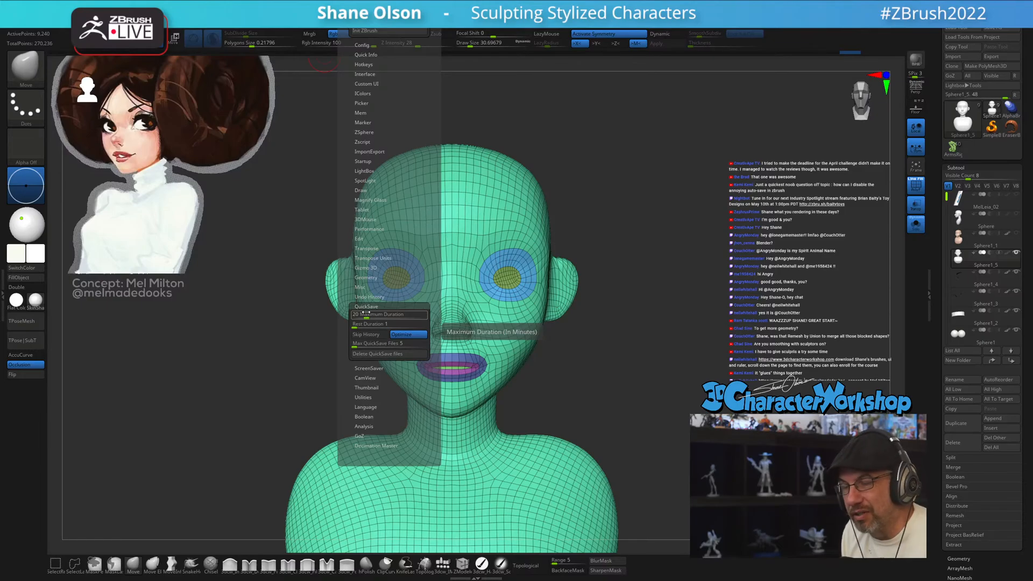
drag(366, 312, 417, 314)
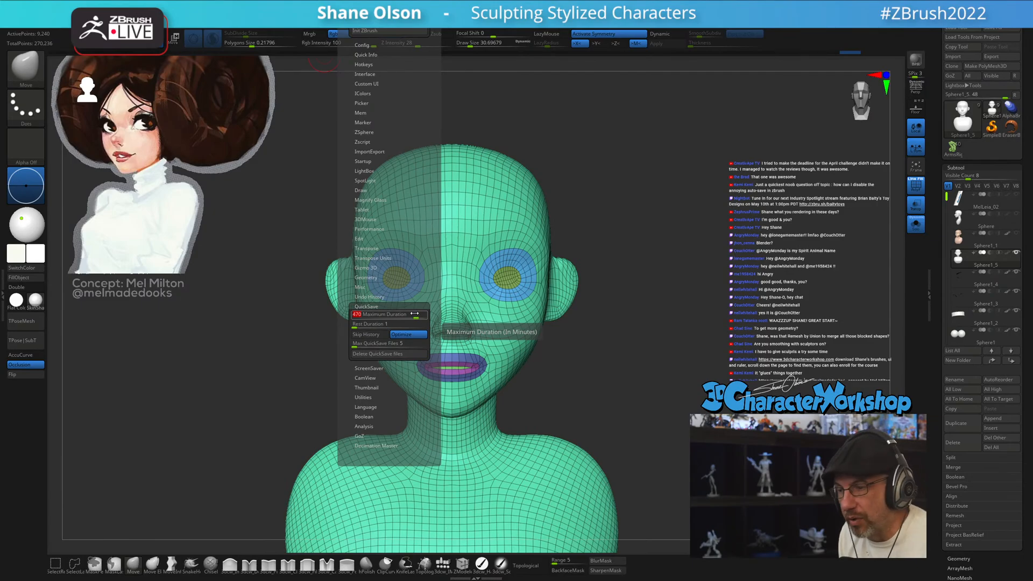
- Set the QuickSave maximum duration to 20 minutes and leave the preferences
text(20)
key(Return)
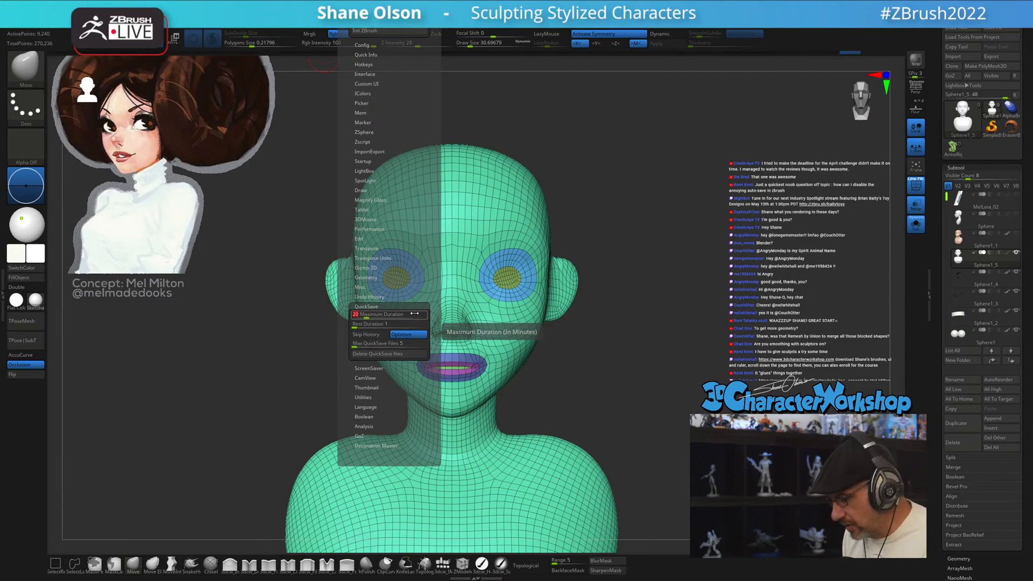
drag(635, 335, 656, 342)
click(391, 23)
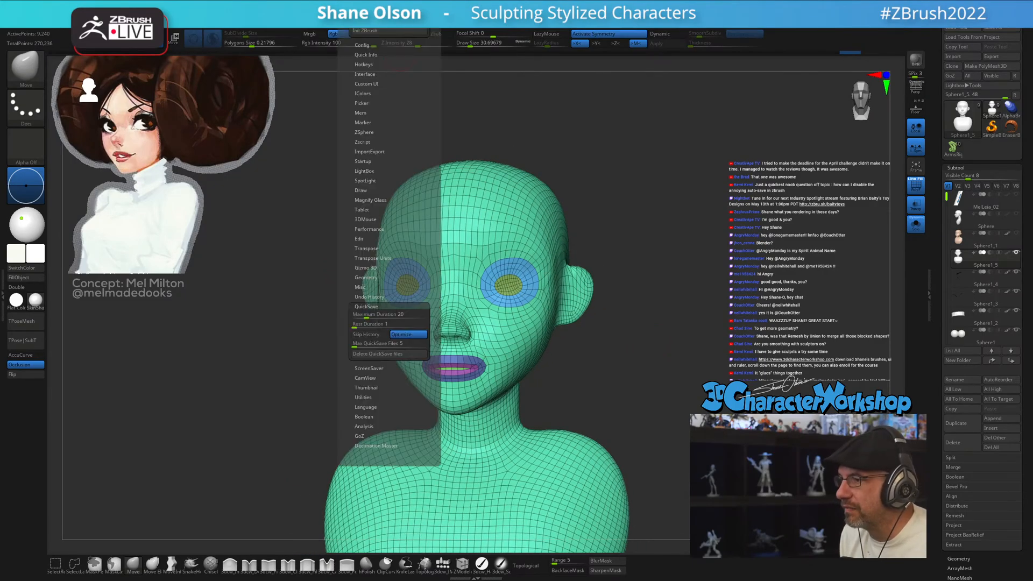
click(376, 368)
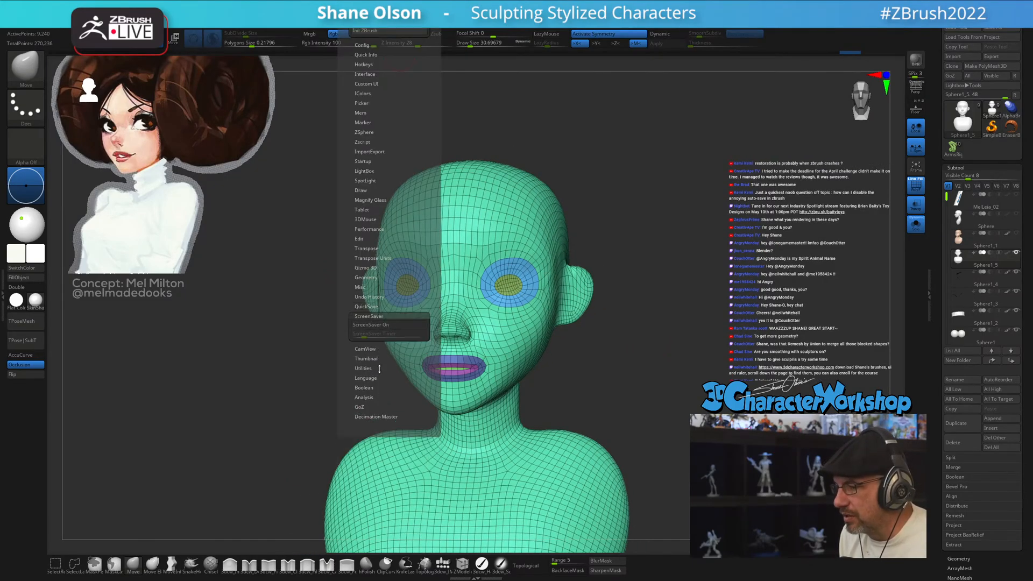
click(374, 359)
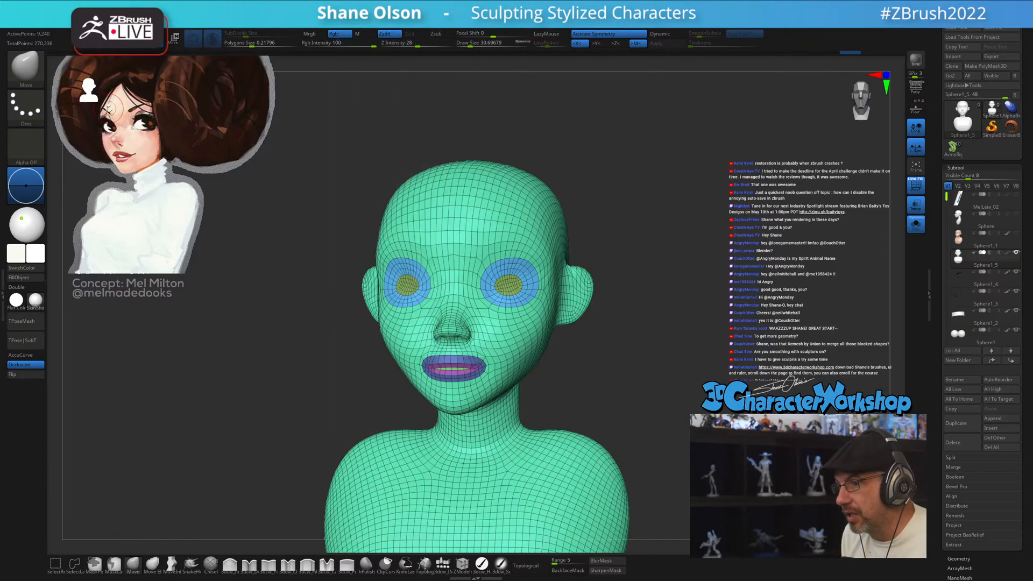
- Hide the polygroup wireframe, turn on Dynamic Subdivision for the remeshed head and apply it as real geometry
mouse_move(657, 253)
mouse_down()
mouse_move(683, 294)
mouse_move(693, 279)
mouse_up()
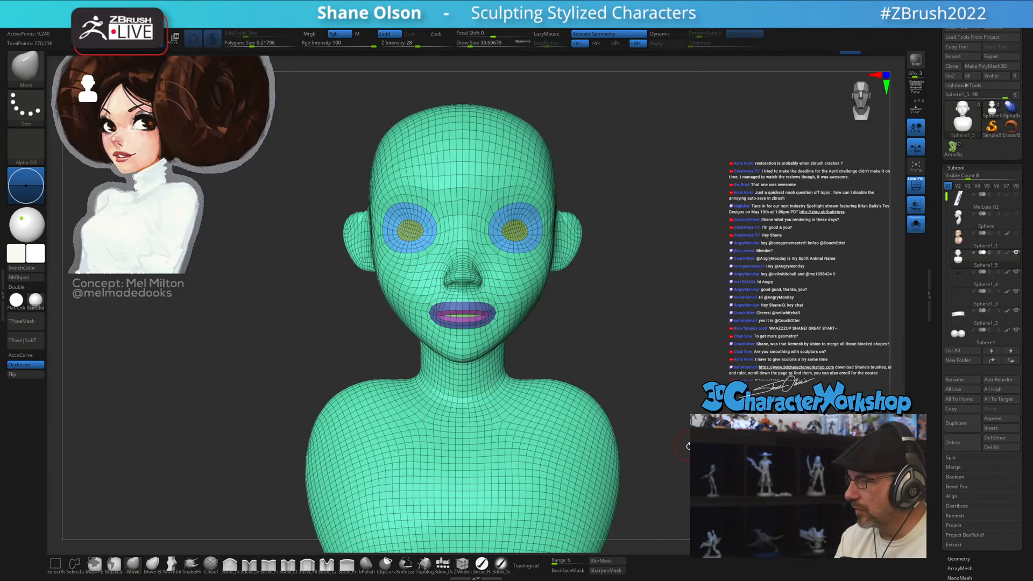
mouse_move(774, 460)
mouse_down()
mouse_move(705, 458)
mouse_move(672, 469)
mouse_move(775, 463)
mouse_move(676, 452)
mouse_move(753, 457)
mouse_move(686, 451)
mouse_up()
key(shift+f)
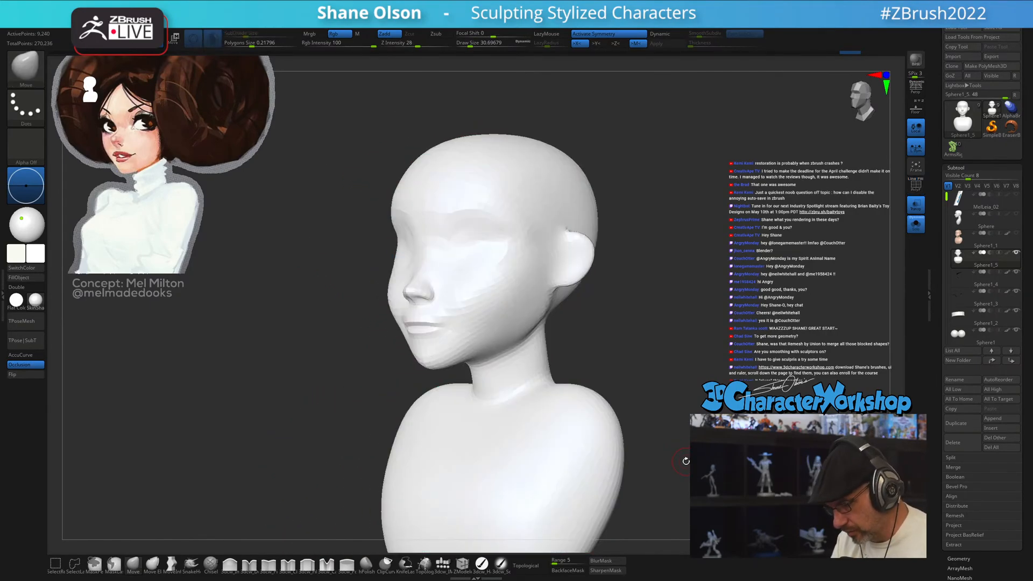
key(d)
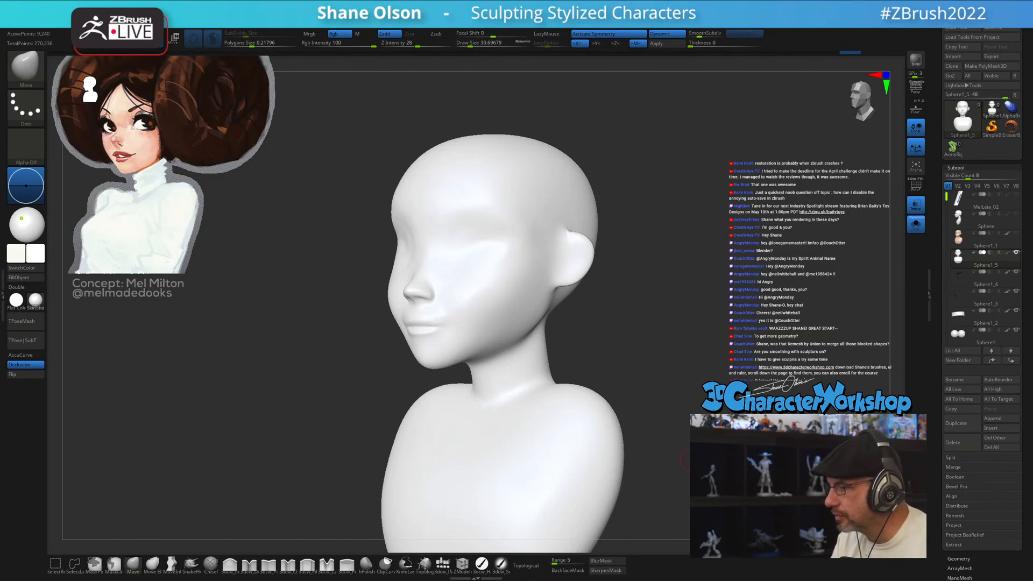
mouse_move(686, 462)
shift+mouse_down()
mouse_move(673, 459)
mouse_move(684, 457)
shift+mouse_up()
drag(715, 453, 688, 453)
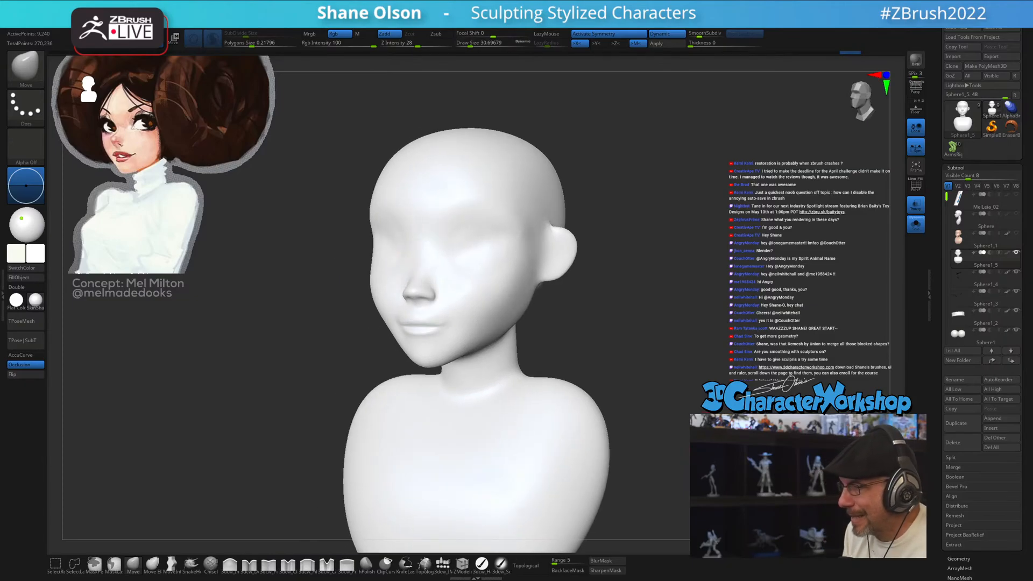
shift+drag(692, 375, 645, 376)
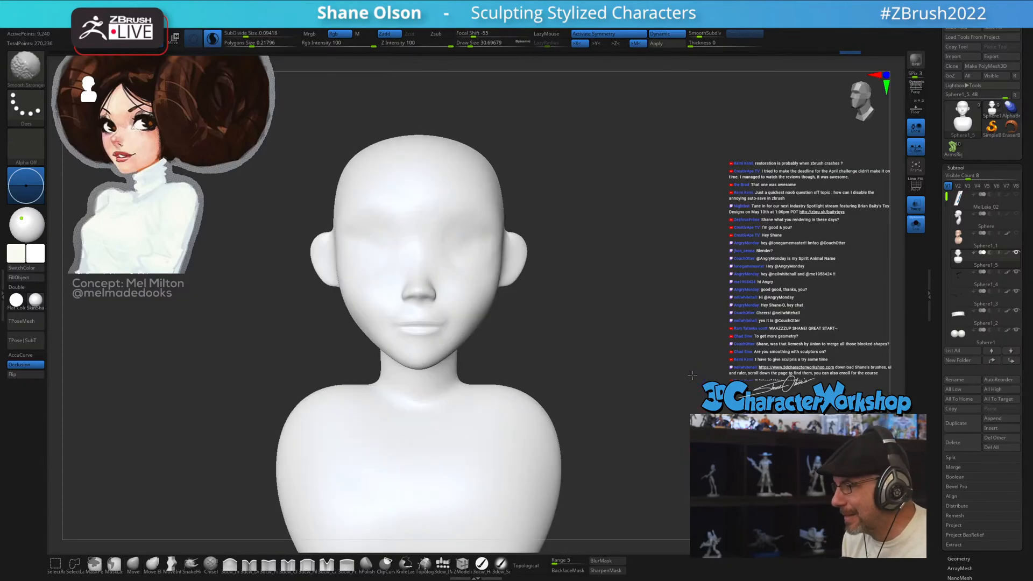
click(663, 44)
key(ctrl)
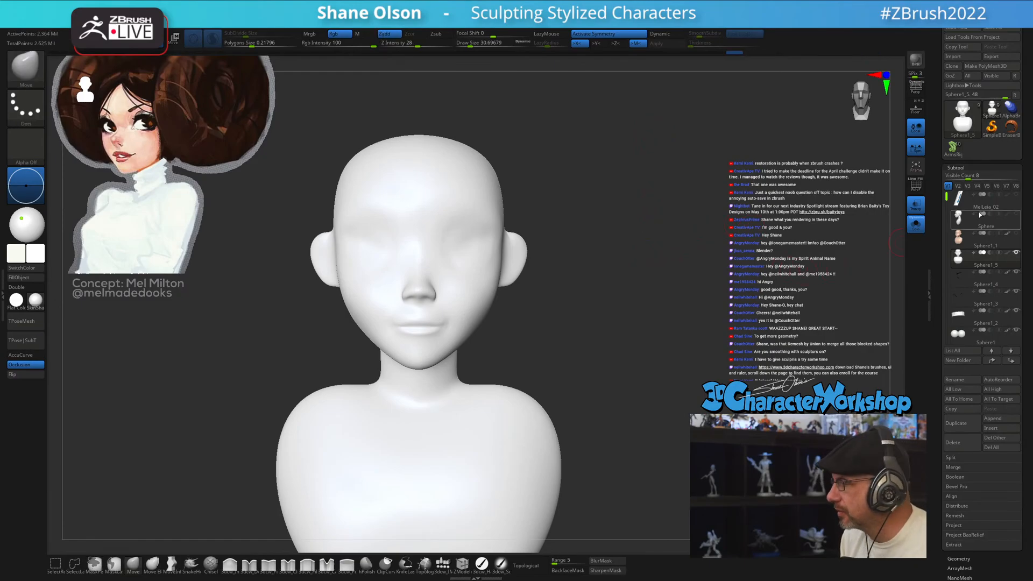
- Show the original head Sphere1_1 together with the remeshed head Sphere1_5 and turn off transparency
drag(840, 241, 862, 241)
click(916, 233)
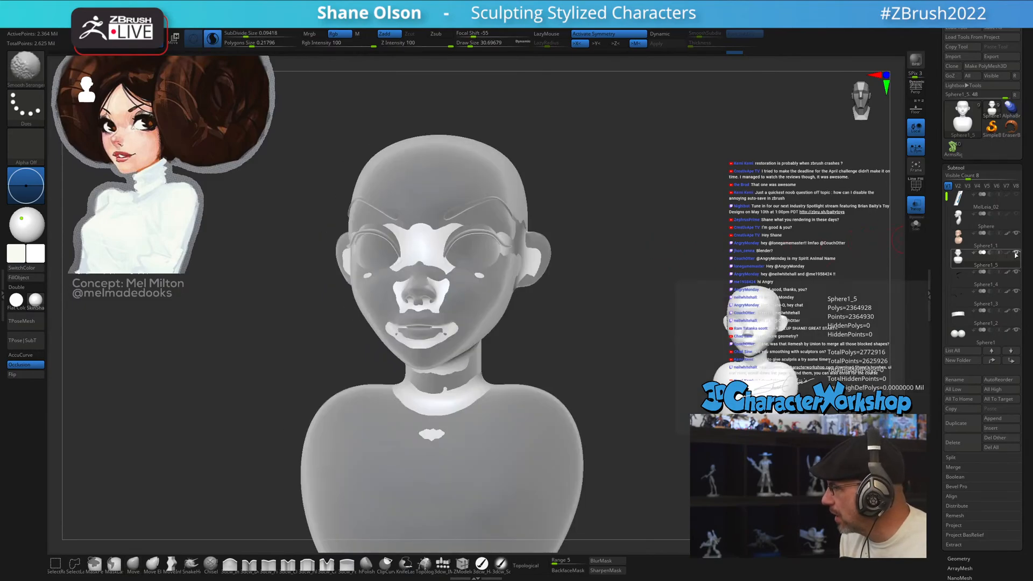
shift+click(1015, 254)
shift+click(1016, 255)
click(1016, 233)
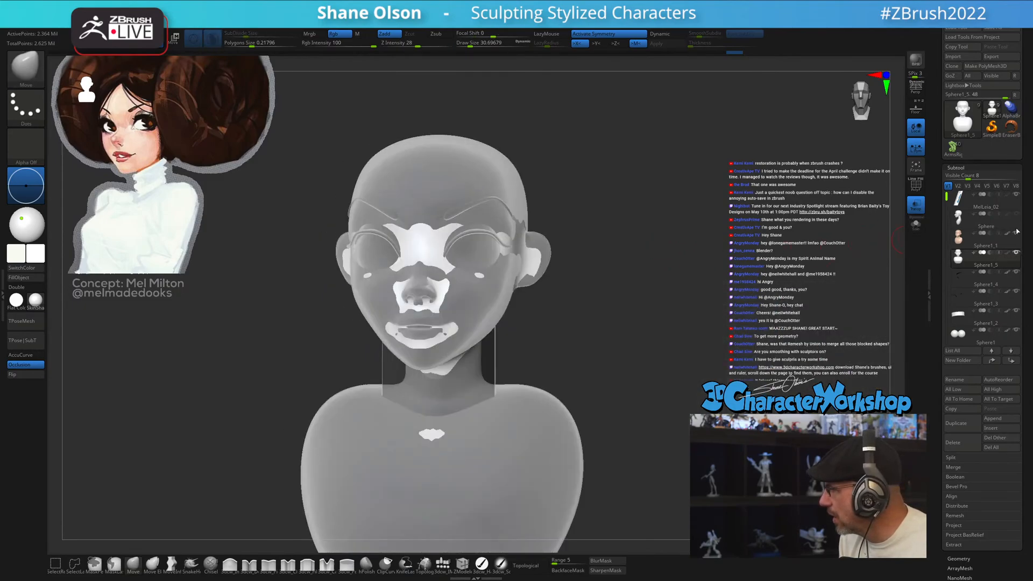
click(1017, 231)
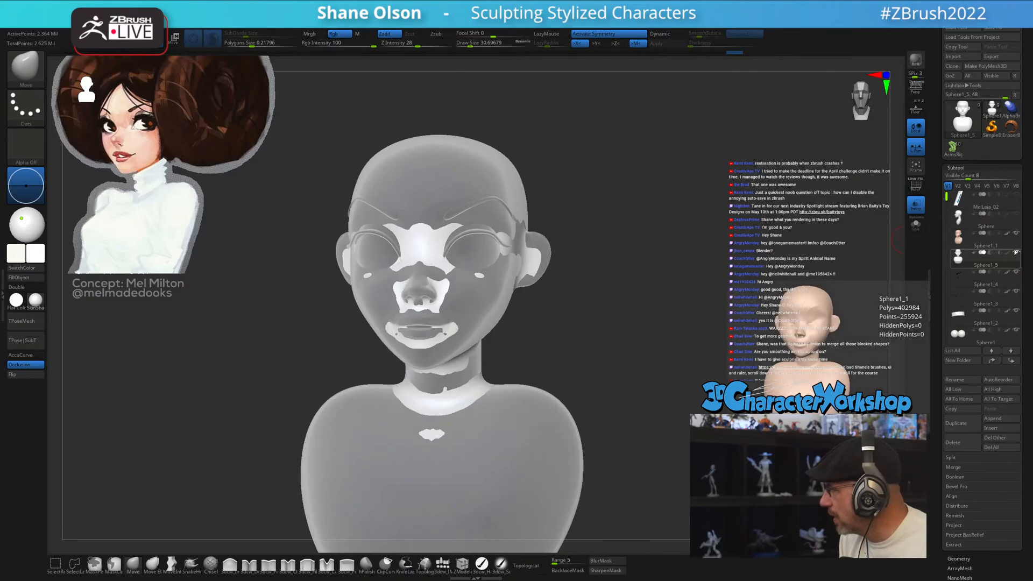
shift+click(1017, 253)
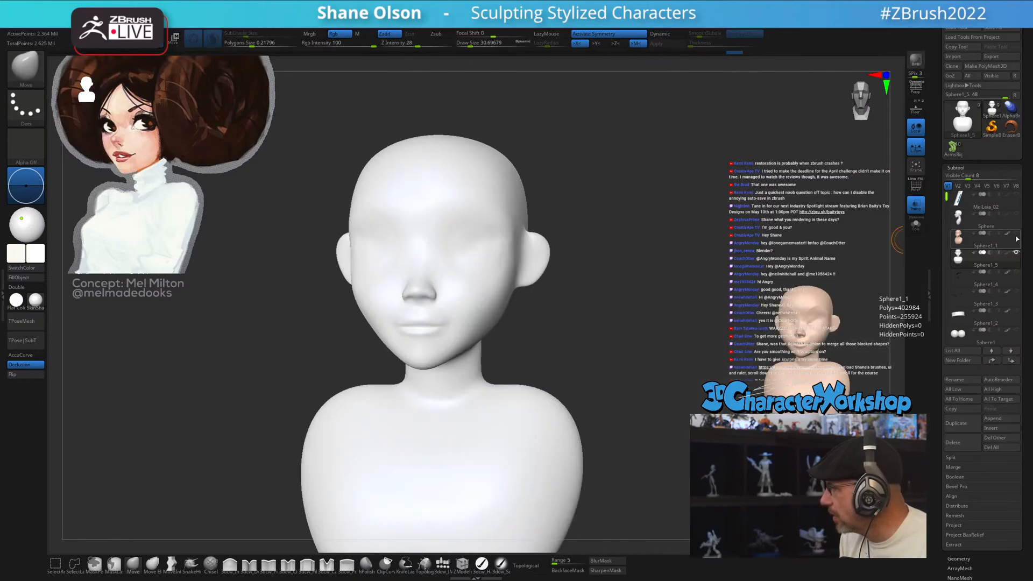
click(1017, 233)
click(915, 205)
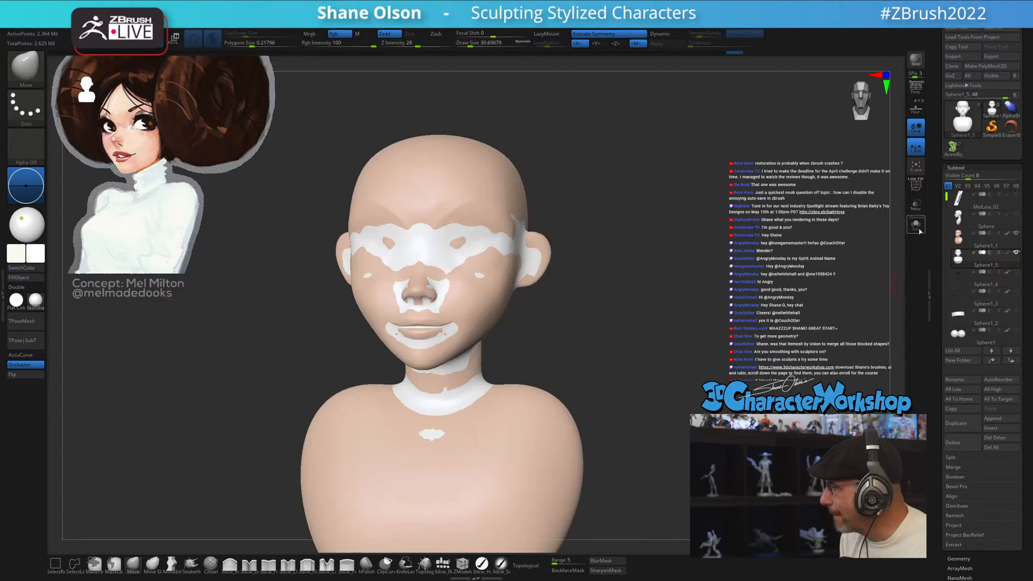
click(919, 232)
click(918, 232)
drag(724, 293, 666, 297)
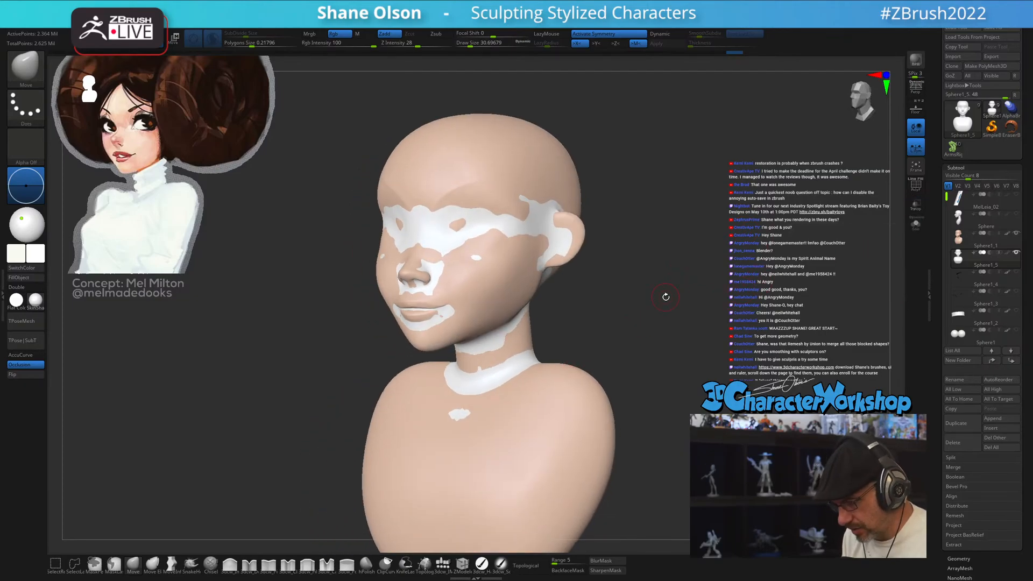
- Project the original head's details onto the subdivided Sphere1_5 head with ProjectAll
key(space)
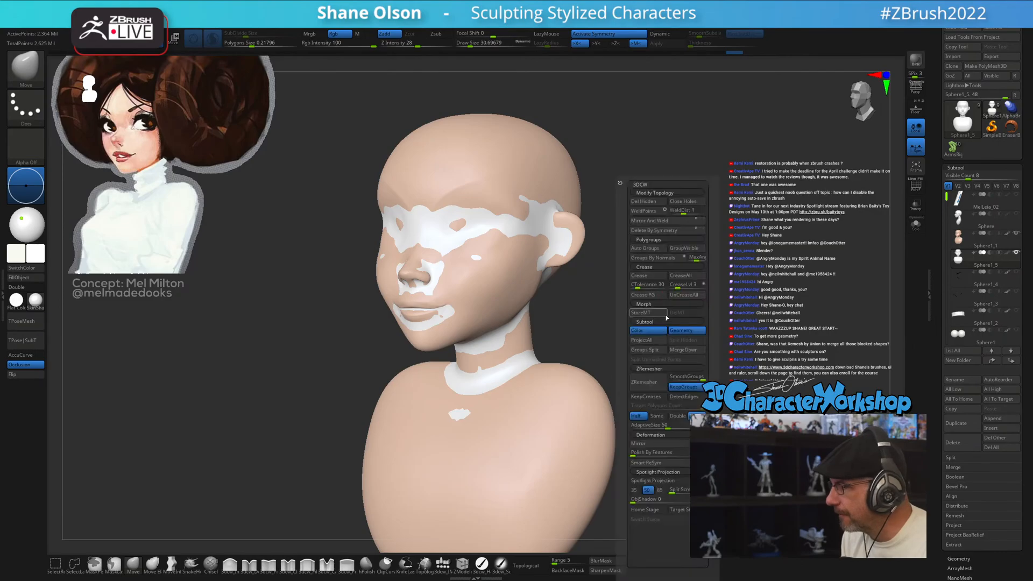
click(650, 340)
click(598, 356)
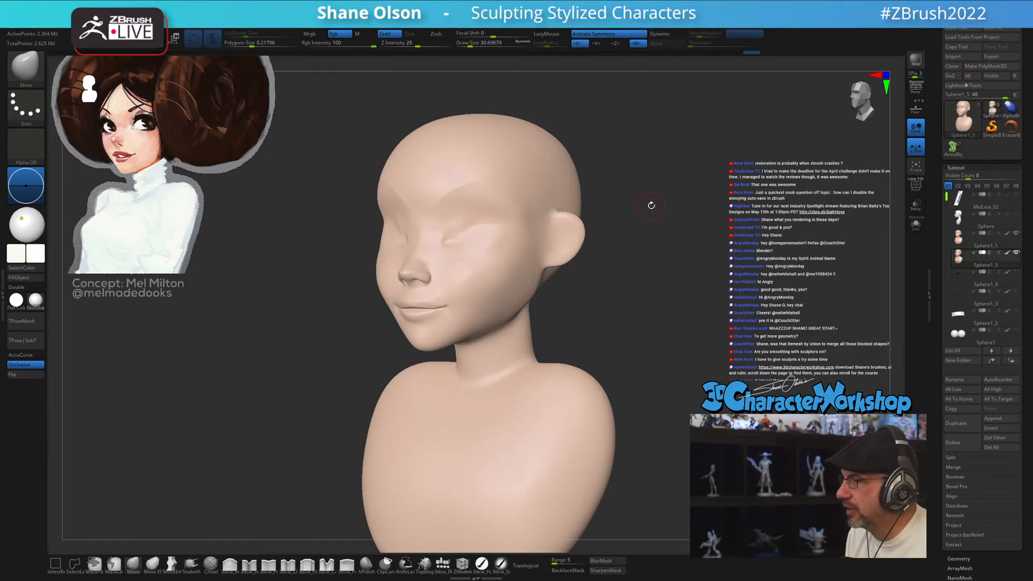
- Examine the projected head from several angles, with and without the polygroup wireframe, focusing on the eyes, nose and mouth
drag(659, 230, 676, 259)
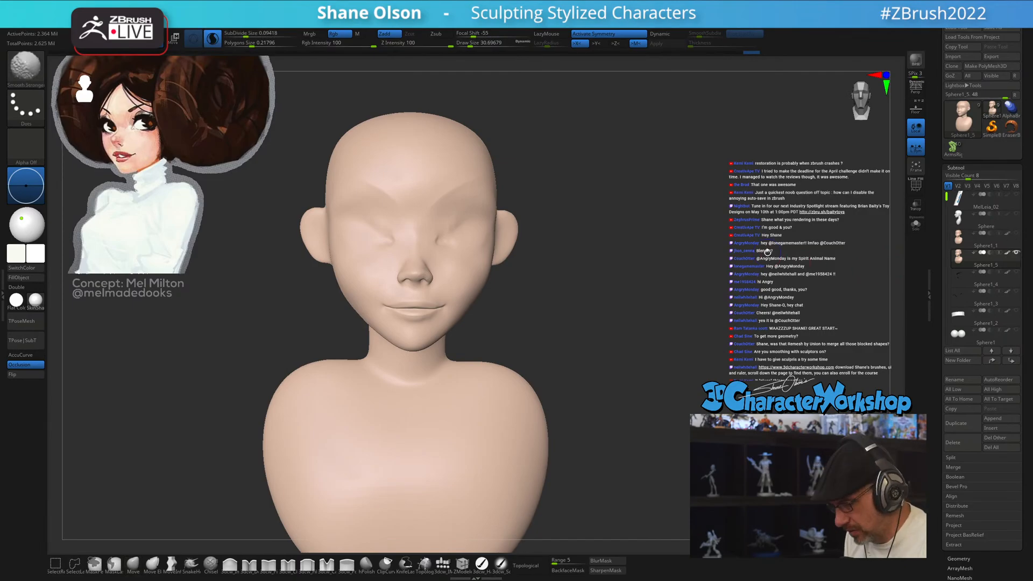
key(shift+f)
mouse_move(768, 251)
mouse_down()
mouse_move(757, 237)
mouse_move(721, 231)
mouse_move(718, 298)
mouse_up()
key(shift+f)
key(shift+f)
key(shift+f)
key(shift)
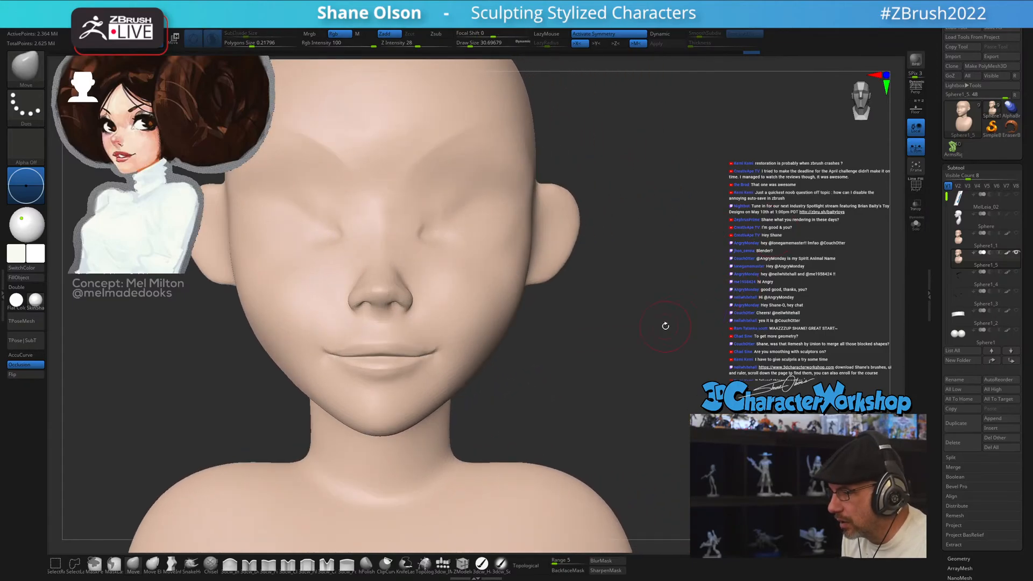
key(shift+f)
mouse_move(664, 325)
mouse_down()
mouse_move(676, 334)
mouse_move(660, 334)
mouse_up()
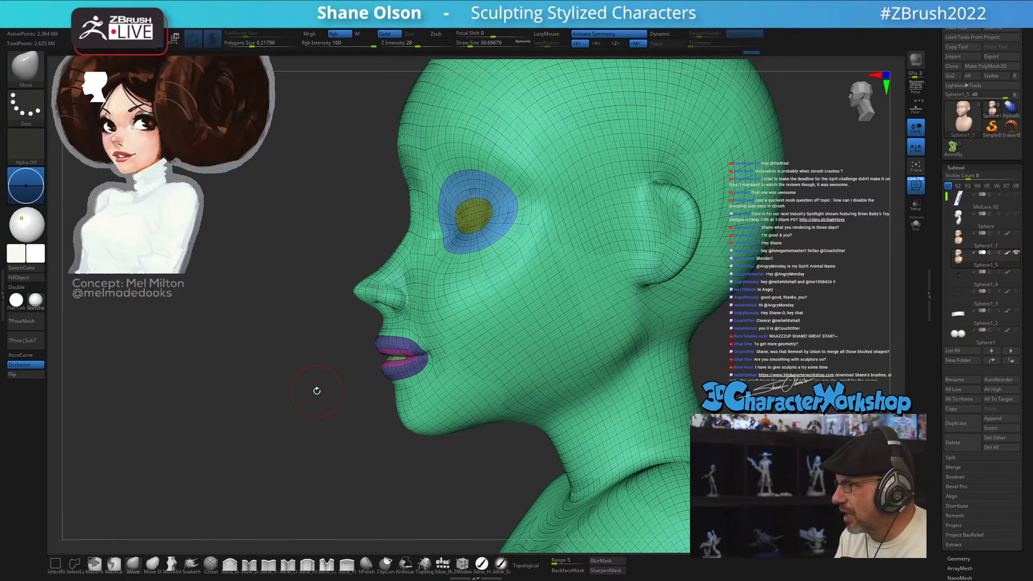
mouse_move(464, 454)
mouse_down()
mouse_move(639, 357)
mouse_move(644, 384)
mouse_move(666, 398)
mouse_up()
key(shift+f)
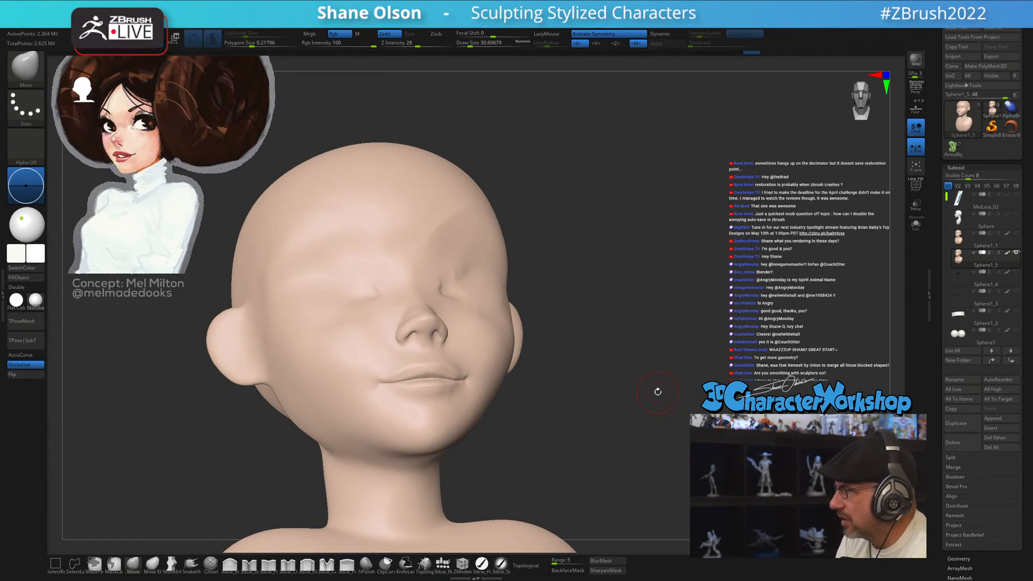
mouse_move(648, 419)
mouse_down()
mouse_move(660, 417)
mouse_move(640, 421)
mouse_up()
drag(578, 334, 577, 351)
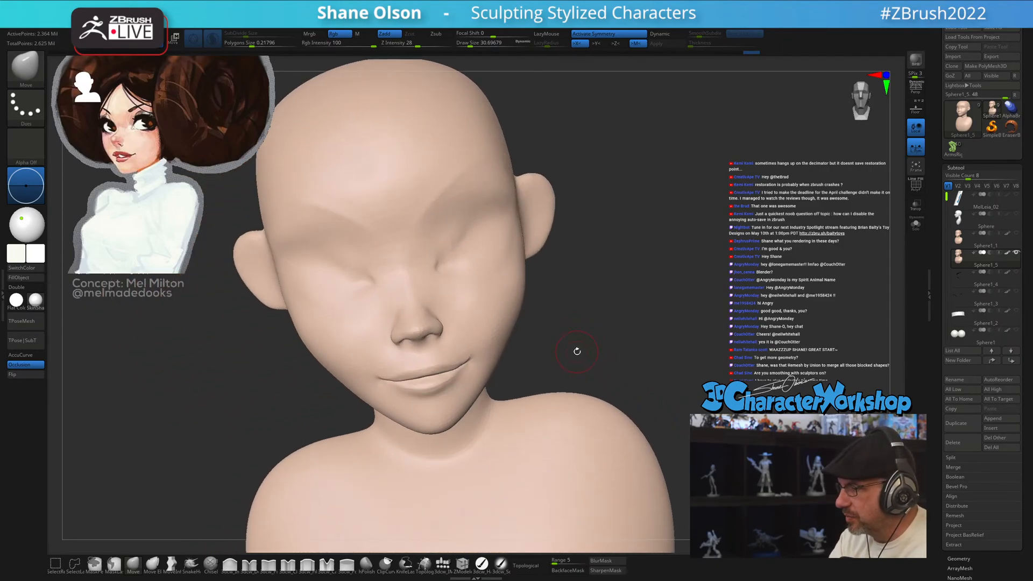
- Show the eyes, teeth, eyelashes, eyebrows and Sphere2 subtools together with the projected head
click(1016, 333)
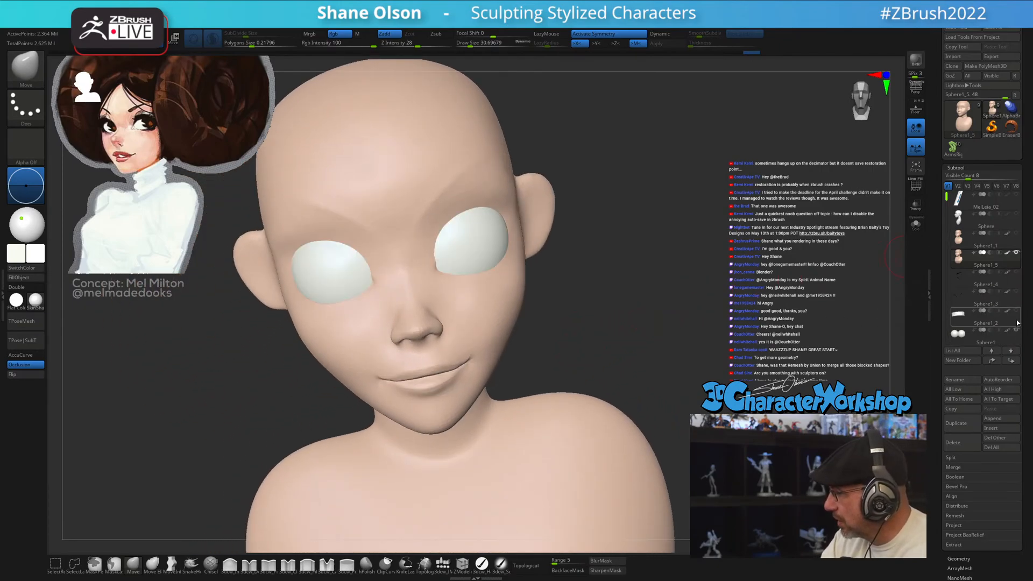
shift+drag(695, 385, 918, 362)
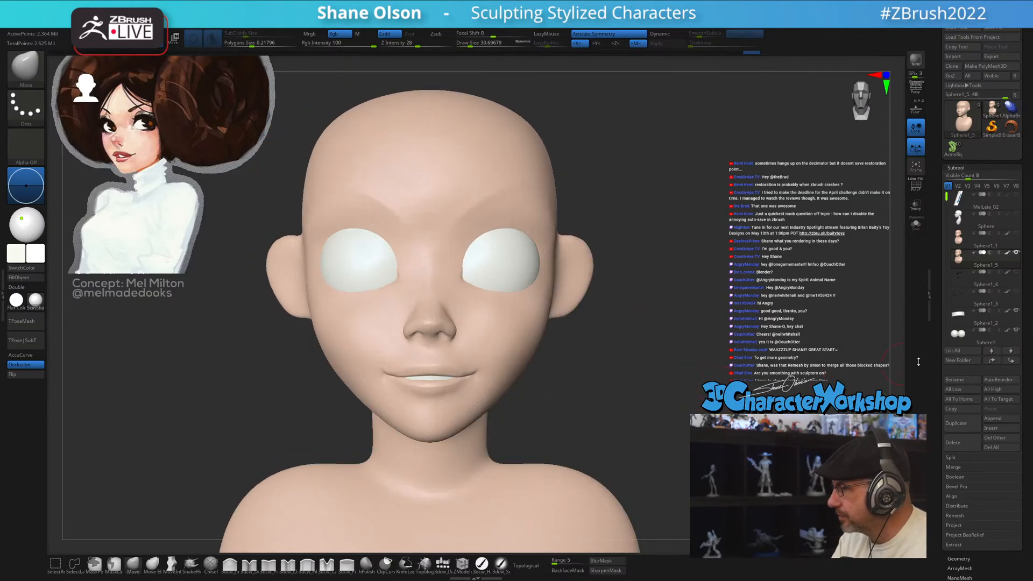
click(1016, 291)
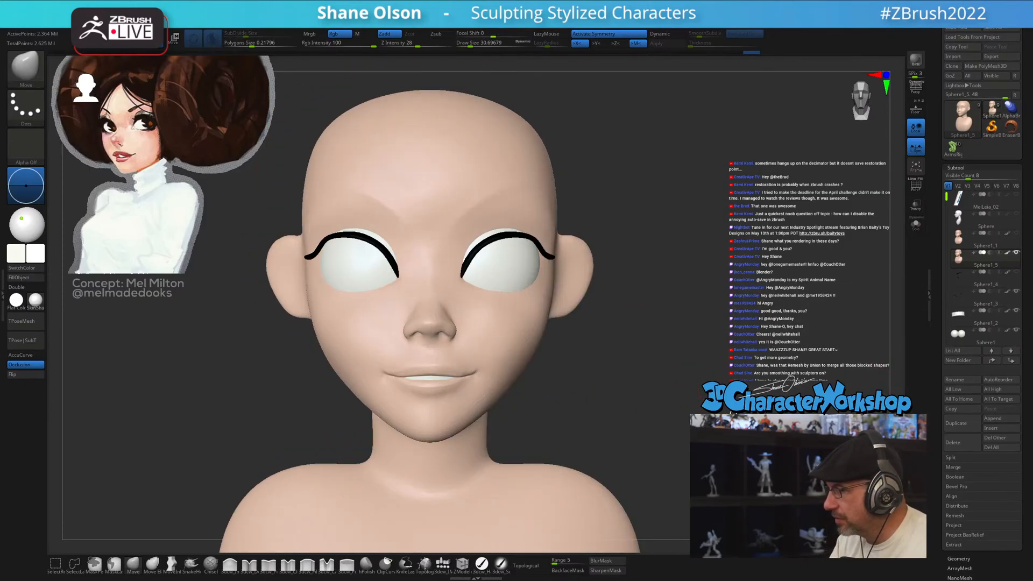
click(1017, 272)
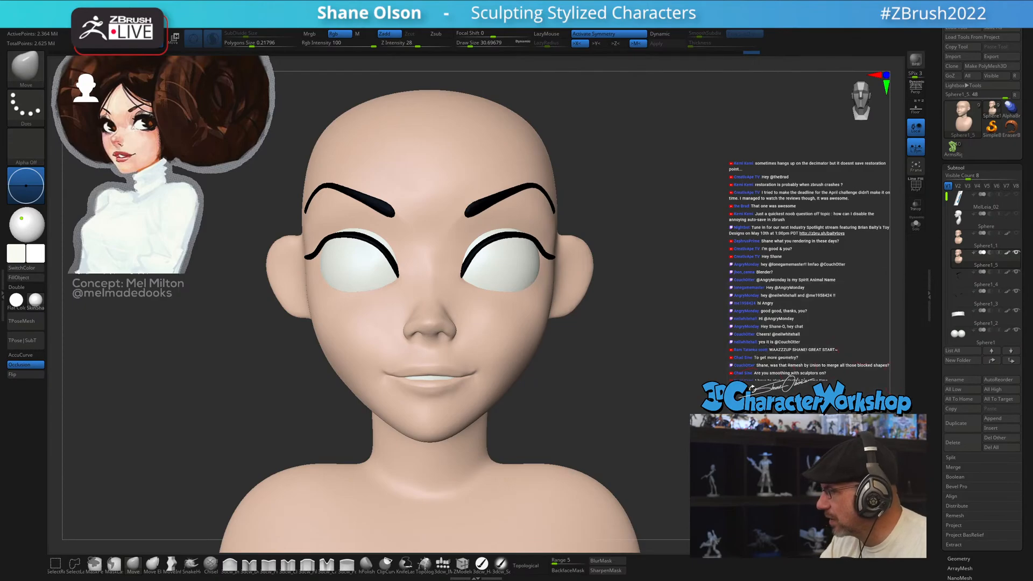
alt+drag(798, 361, 782, 381)
drag(943, 210, 947, 236)
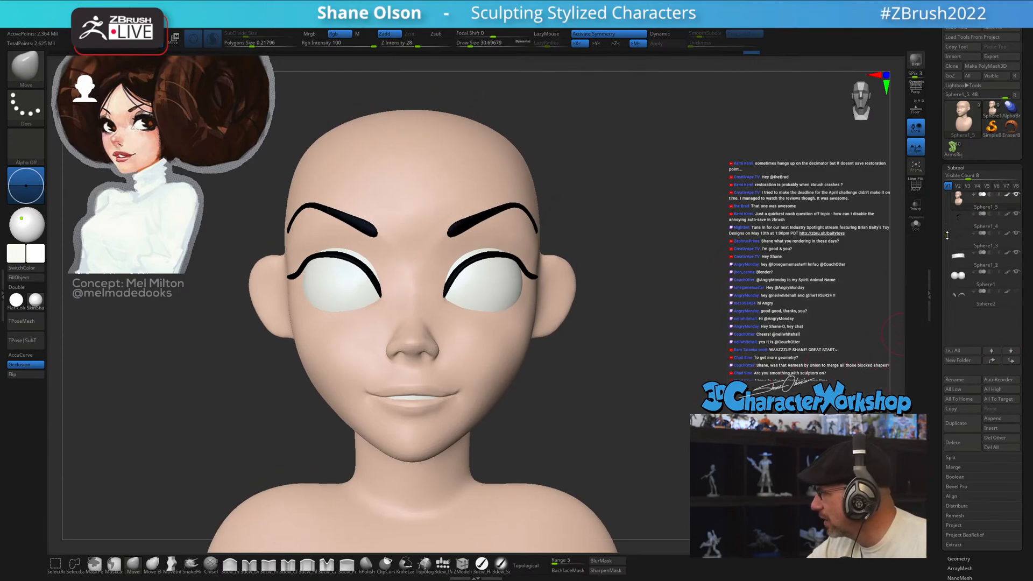
click(1009, 293)
drag(652, 378, 665, 380)
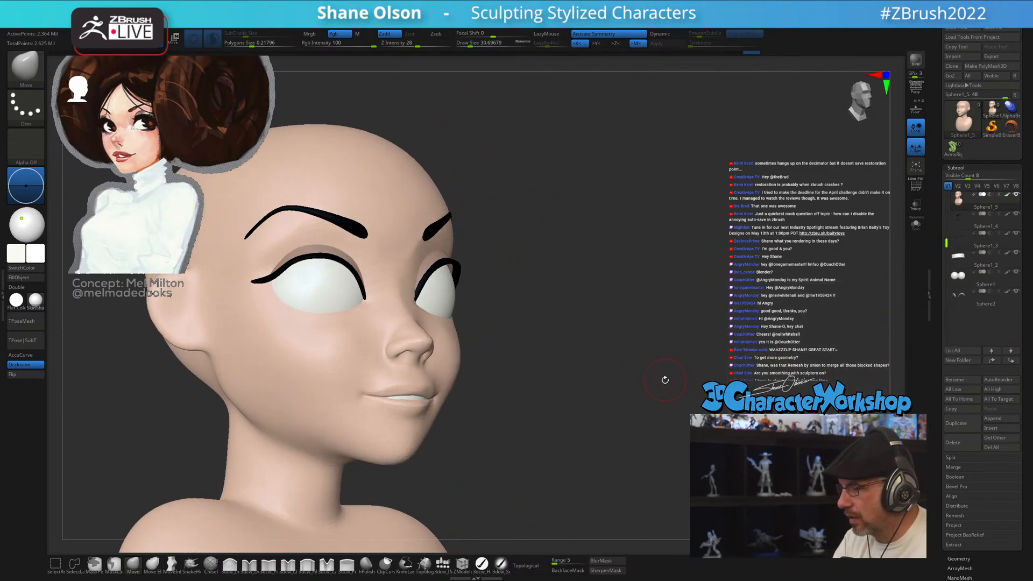
- Reduce the brush draw size to about 21.6 and smooth the nostrils and underside of the nose
mouse_move(614, 416)
mouse_down()
mouse_move(604, 405)
mouse_move(632, 364)
mouse_move(627, 287)
mouse_up()
mouse_move(430, 394)
ctrl+right_down()
mouse_move(426, 431)
mouse_move(444, 409)
mouse_move(425, 447)
ctrl+right_up()
key(shift+f)
key(shift+f)
alt+right_drag(425, 447, 454, 390)
key(s)
drag(438, 364, 427, 373)
shift+right_drag(426, 373, 414, 381)
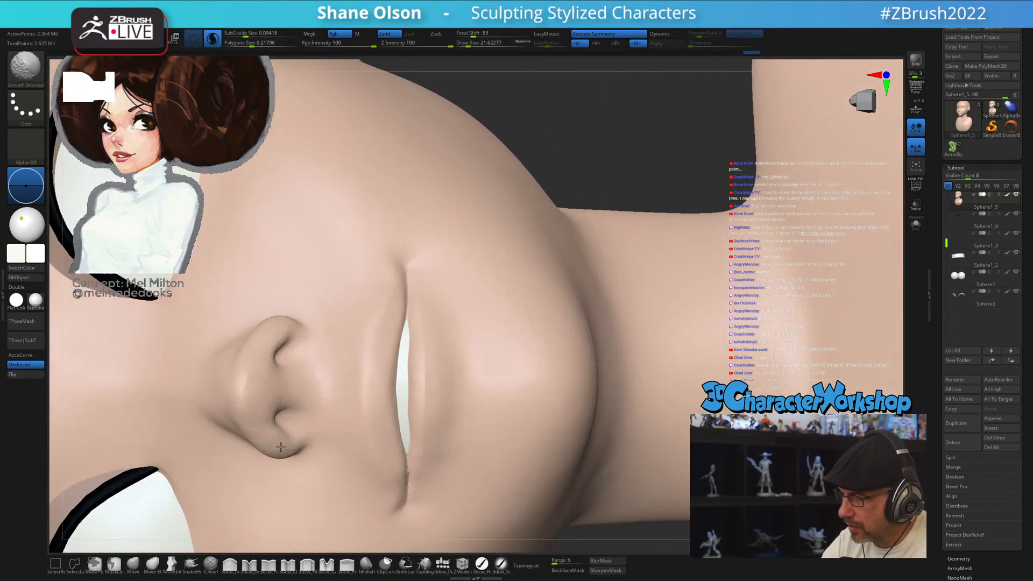
shift+drag(281, 447, 254, 347)
shift+drag(230, 439, 296, 422)
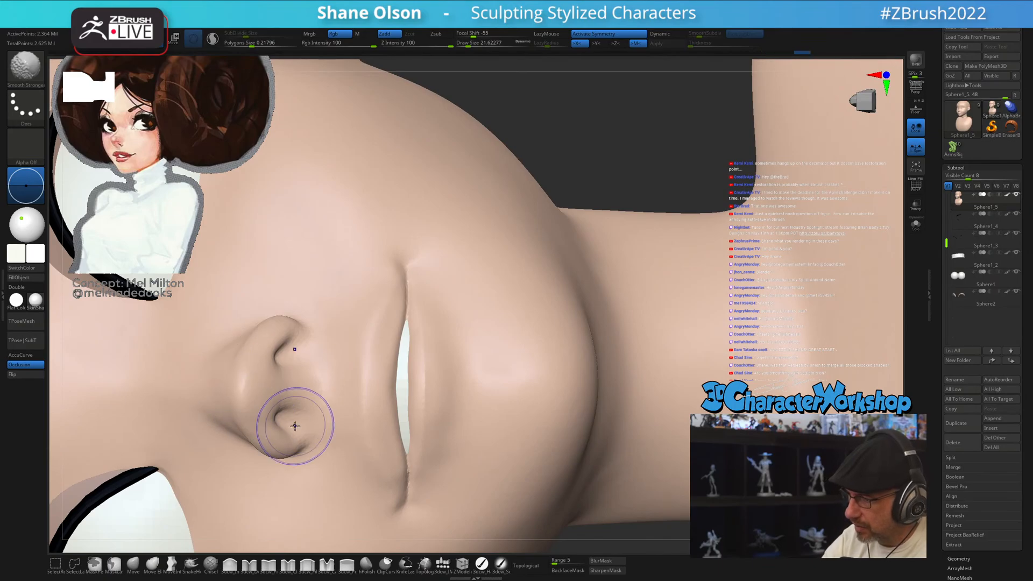
- Choose the Move brush and smooth the mouth corners and the surfaces around the upper and lower lips
key(b)
key(m)
key(v)
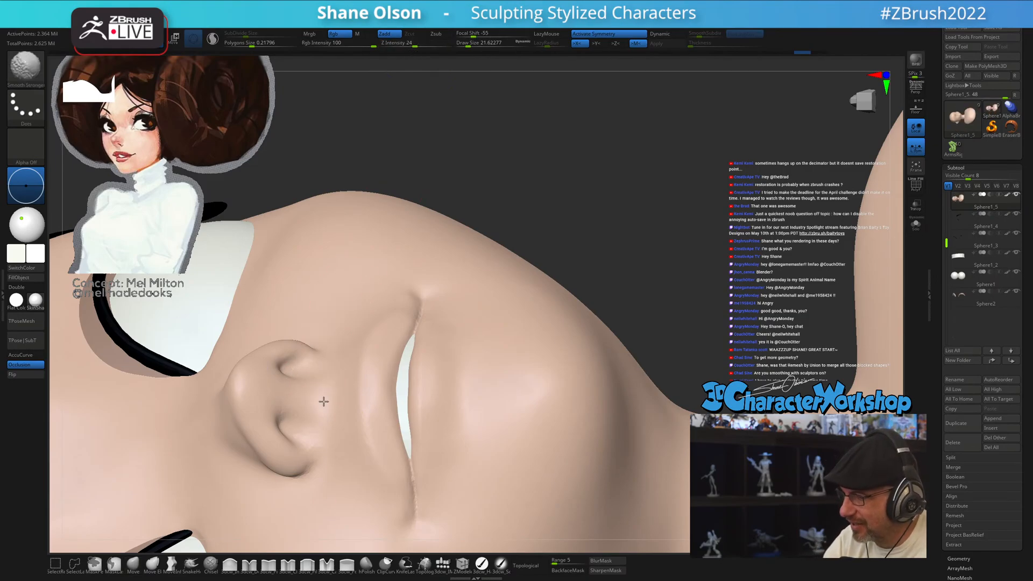
right_drag(429, 403, 421, 482)
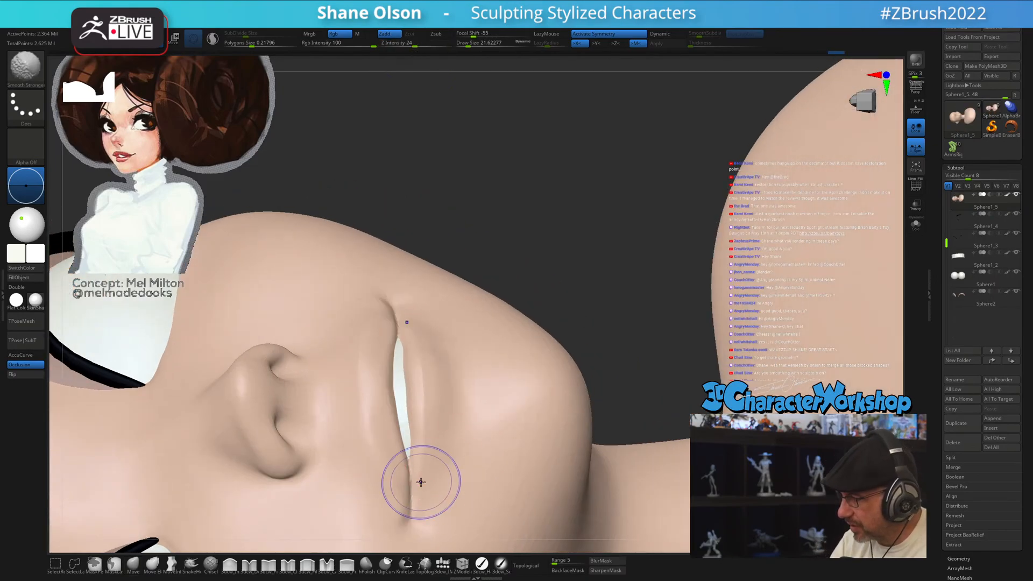
shift+drag(413, 468, 424, 517)
alt+right_drag(438, 461, 442, 423)
shift+drag(429, 330, 441, 362)
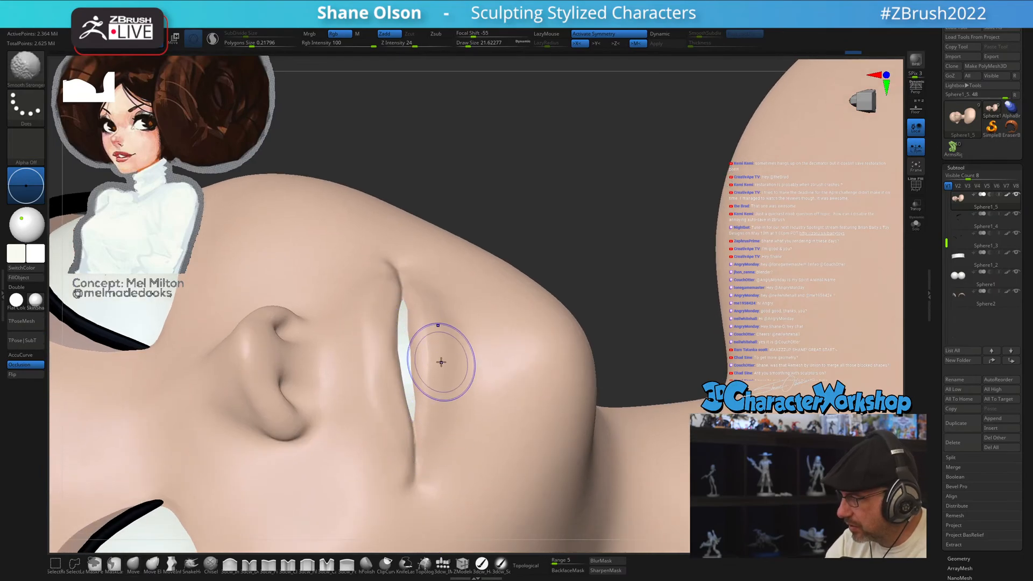
shift+drag(381, 300, 388, 449)
shift+drag(368, 361, 399, 507)
shift+drag(425, 444, 418, 500)
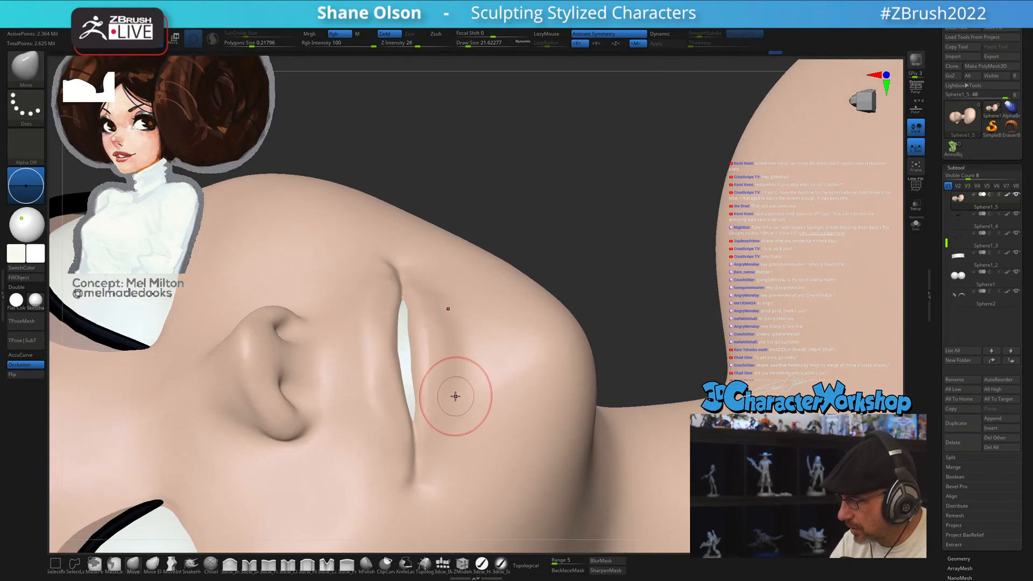
- Reshape the mouth corner with the Move brush, working on it from the front and below
right_drag(455, 396, 449, 410)
right_drag(445, 364, 477, 356)
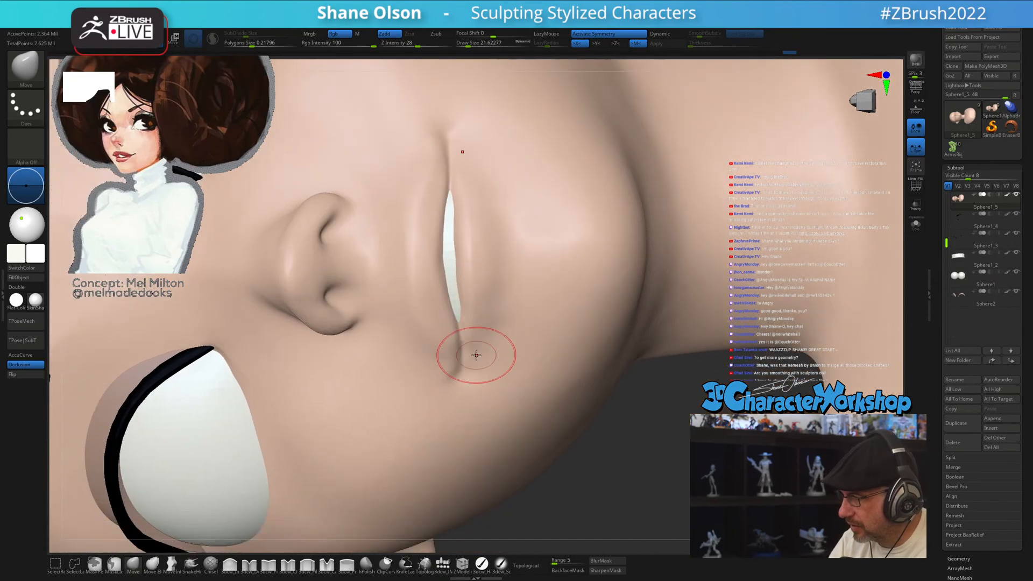
drag(450, 342, 460, 333)
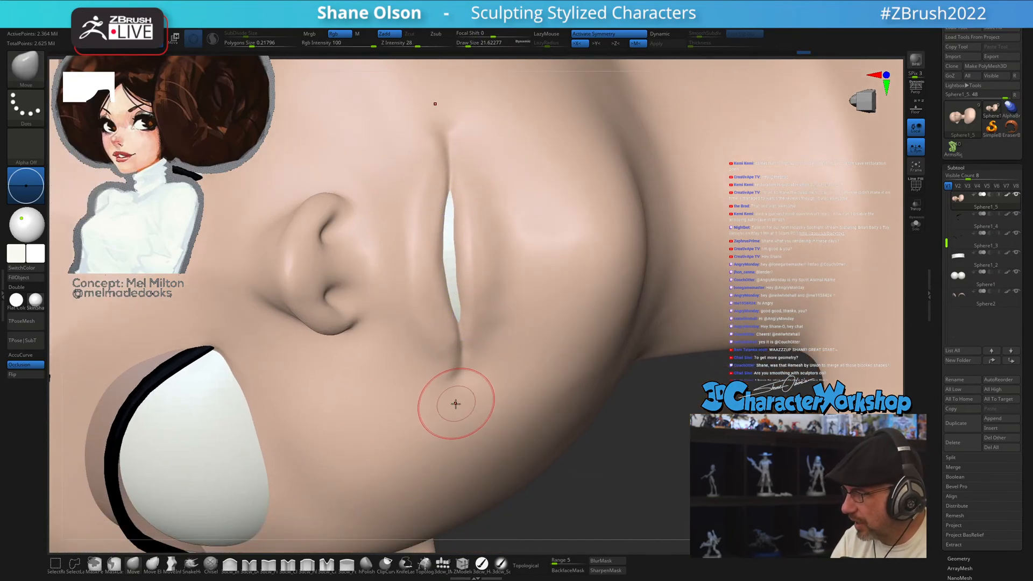
right_drag(456, 404, 461, 249)
right_drag(420, 433, 438, 365)
right_drag(244, 434, 245, 403)
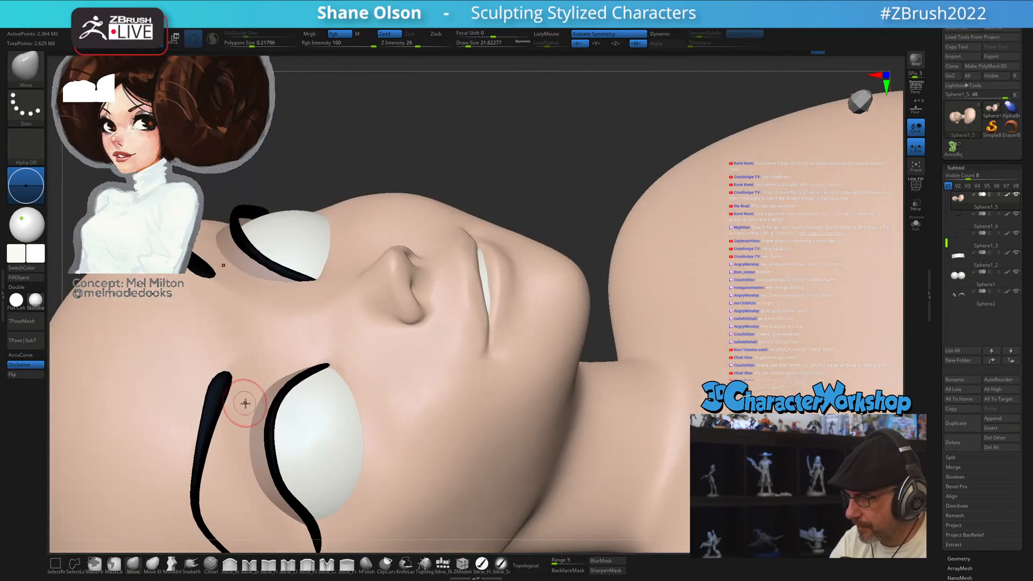
- Smooth the upper eyelid area below the eyebrow and the skin beside the mouth corner
mouse_move(248, 443)
shift+mouse_down()
mouse_move(249, 509)
mouse_move(285, 511)
shift+mouse_up()
right_drag(416, 438, 401, 451)
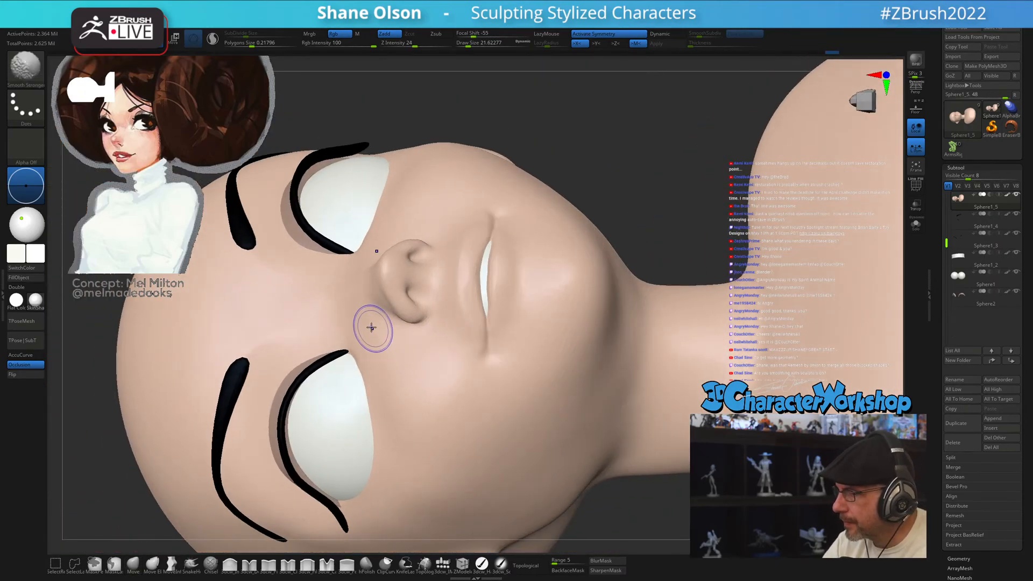
shift+drag(498, 397, 472, 389)
alt+right_drag(537, 337, 495, 427)
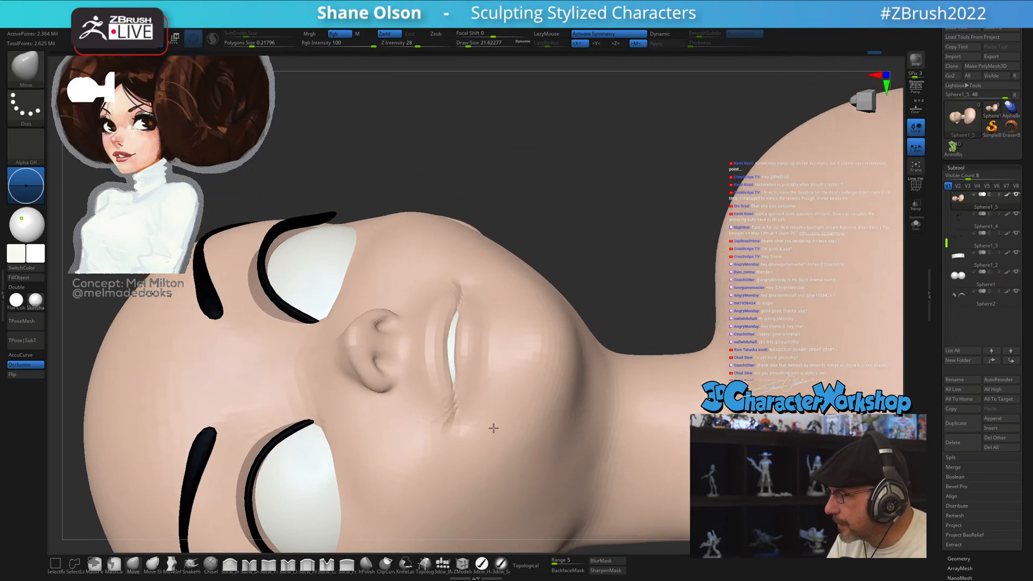
- Enlarge the smoothing brush to 56 for the chin area, and use a draw size of about 41.4 to smooth the cheek
key(s)
drag(540, 340, 545, 416)
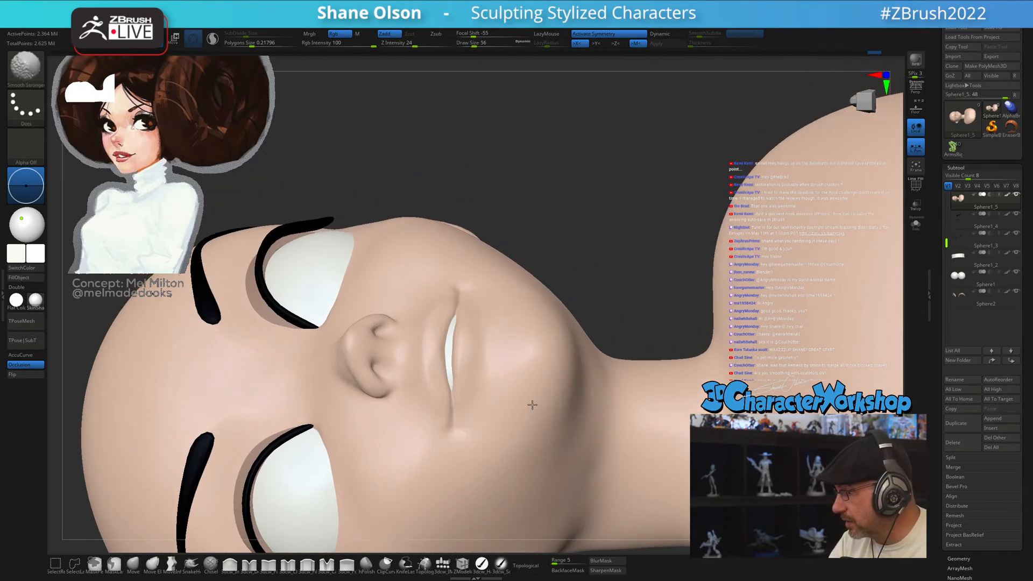
mouse_move(536, 395)
right_down()
mouse_move(540, 422)
mouse_move(537, 414)
mouse_move(506, 485)
right_up()
key(s)
drag(496, 409, 493, 409)
shift+drag(392, 246, 437, 288)
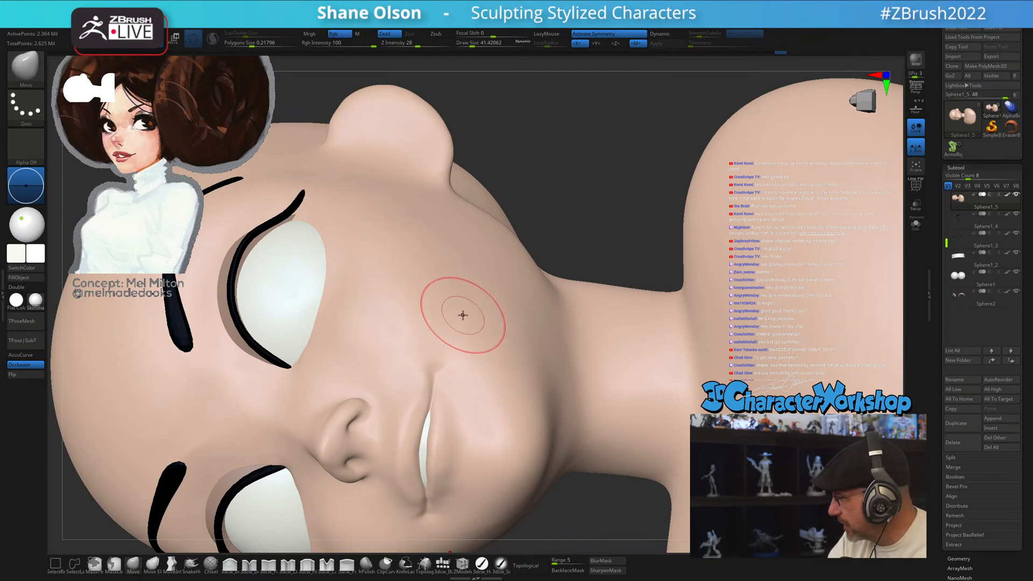
- Smooth the mouth corner, reduce the draw size to about 21.6, and smooth the tip of the nose
mouse_move(450, 327)
ctrl+right_down()
mouse_move(410, 354)
mouse_move(414, 341)
mouse_move(406, 451)
mouse_move(445, 418)
mouse_move(461, 380)
mouse_move(445, 497)
mouse_move(461, 415)
mouse_move(450, 450)
mouse_move(466, 429)
mouse_move(439, 463)
ctrl+right_up()
shift+drag(437, 465, 421, 435)
alt+right_drag(461, 448, 460, 415)
key(s)
drag(461, 418, 457, 415)
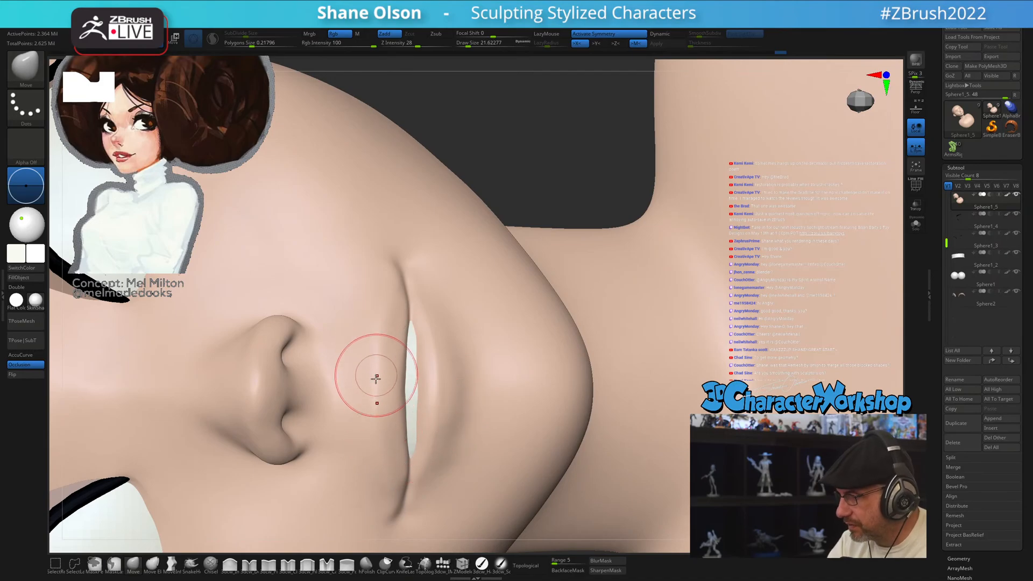
mouse_move(275, 375)
shift+mouse_down()
mouse_move(286, 370)
mouse_move(266, 394)
shift+mouse_up()
mouse_move(265, 345)
shift+mouse_down()
mouse_move(257, 337)
mouse_move(272, 335)
shift+mouse_up()
alt+right_drag(396, 464, 408, 424)
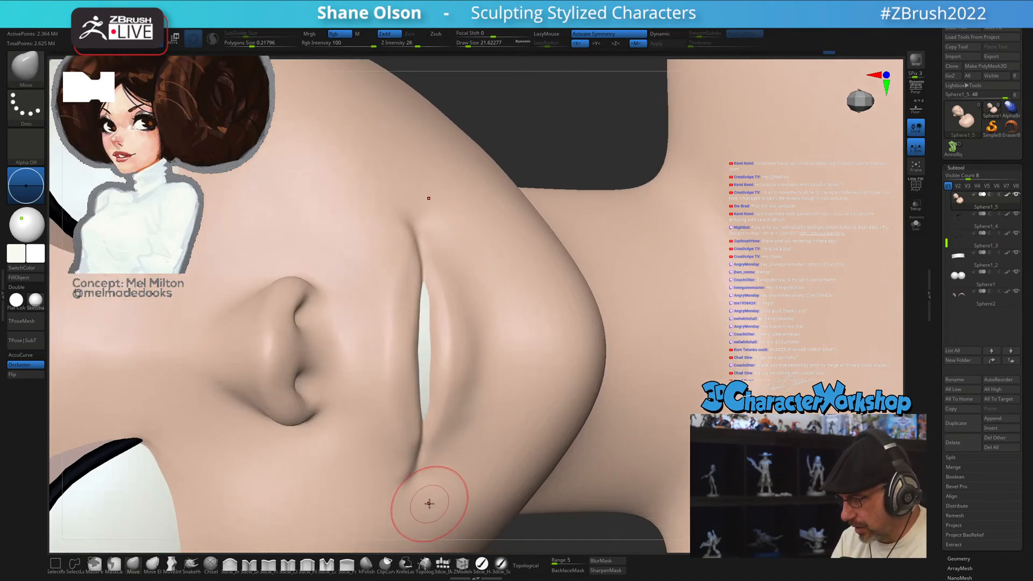
- Choose the 3dcw_Pinch brush and pinch the edge of the upper lip toward the mouth corner
click(346, 563)
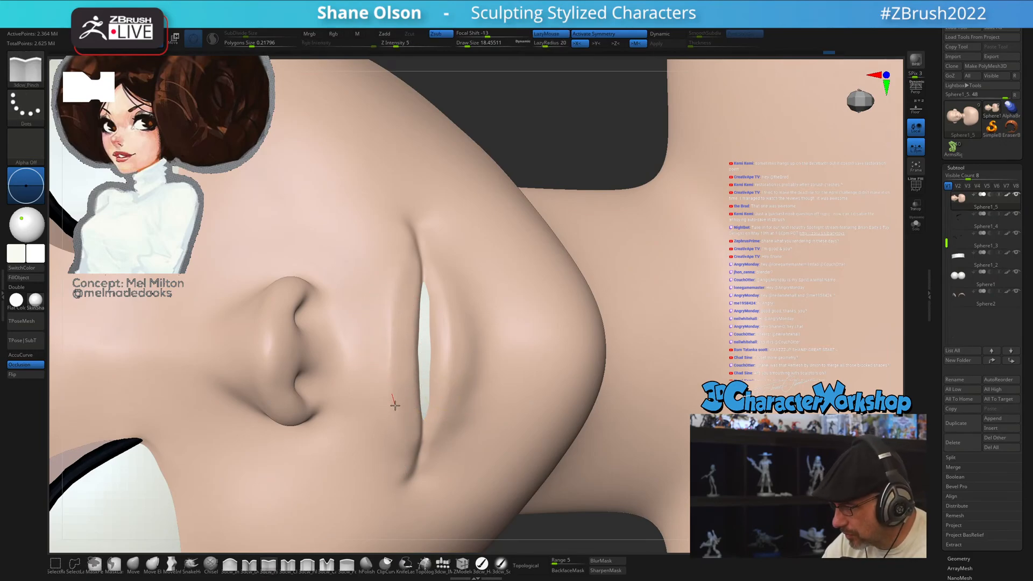
drag(403, 434, 403, 467)
right_drag(469, 439, 480, 397)
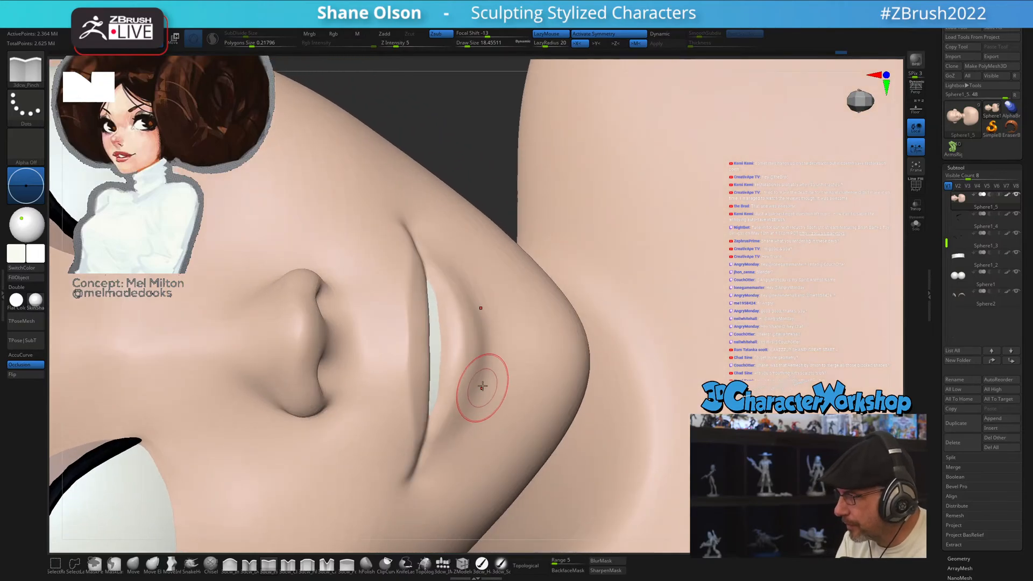
- Pinch the edge of the lower lip toward the mouth corner and undo the last pinch stroke
mouse_move(467, 330)
right_down()
mouse_move(480, 323)
mouse_move(445, 399)
mouse_move(471, 383)
right_up()
key(shift)
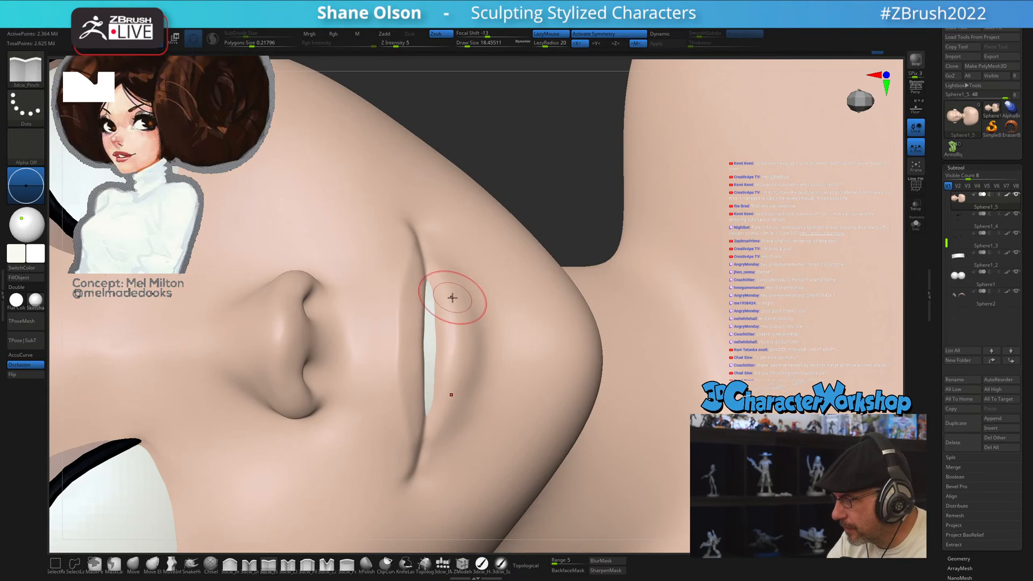
drag(459, 324, 444, 416)
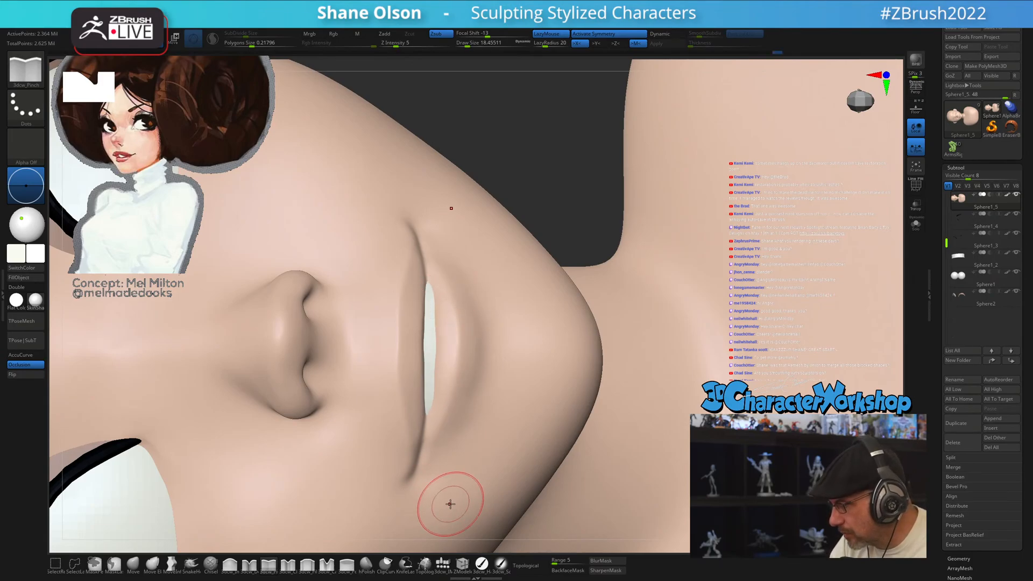
mouse_move(499, 429)
right_down()
mouse_move(494, 406)
mouse_move(467, 428)
right_up()
drag(455, 358, 451, 431)
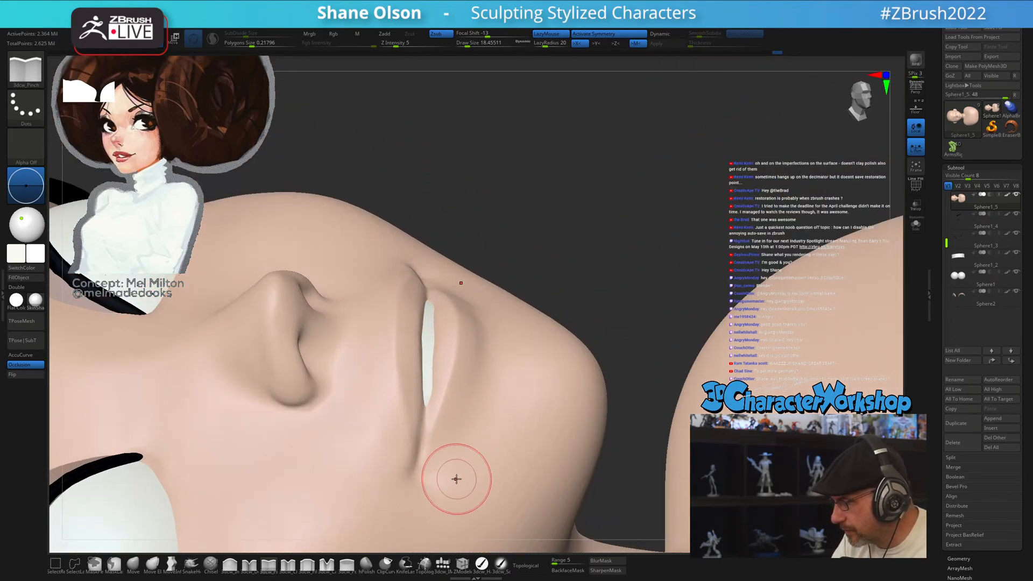
key(ctrl+z)
mouse_move(473, 429)
right_down()
mouse_move(477, 405)
mouse_move(445, 443)
right_up()
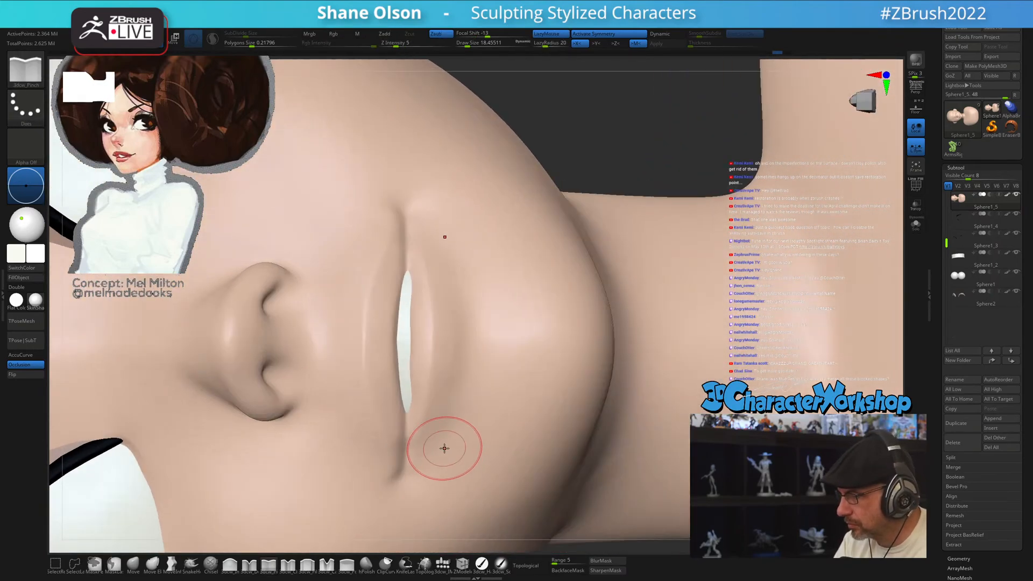
- Choose the 3dcw_Detail brush, set its draw size to about 9.4, and sharpen the crease at the mouth corner
click(249, 564)
key(s)
drag(420, 383, 415, 383)
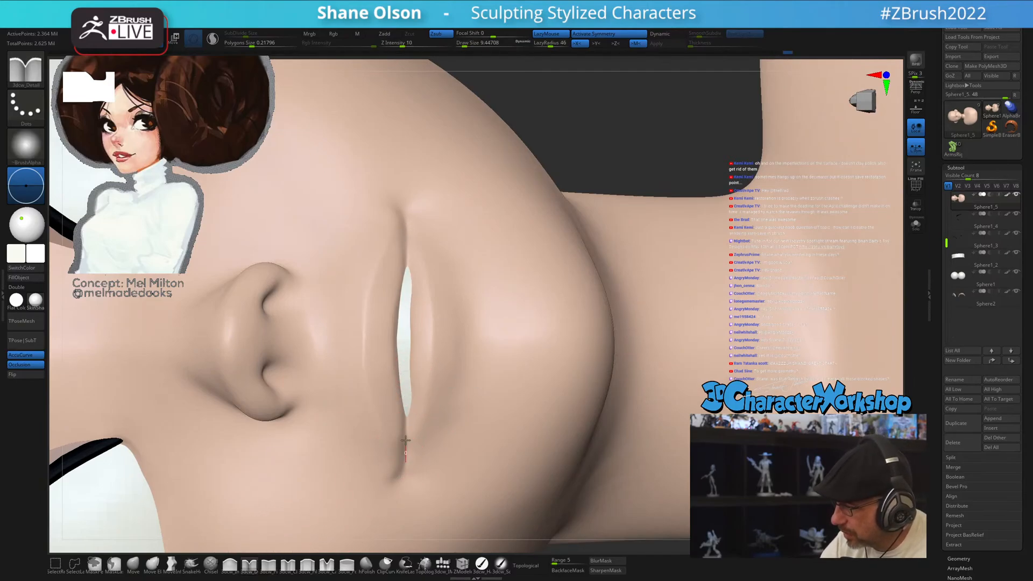
mouse_move(405, 392)
right_down()
mouse_move(410, 359)
mouse_move(404, 413)
right_up()
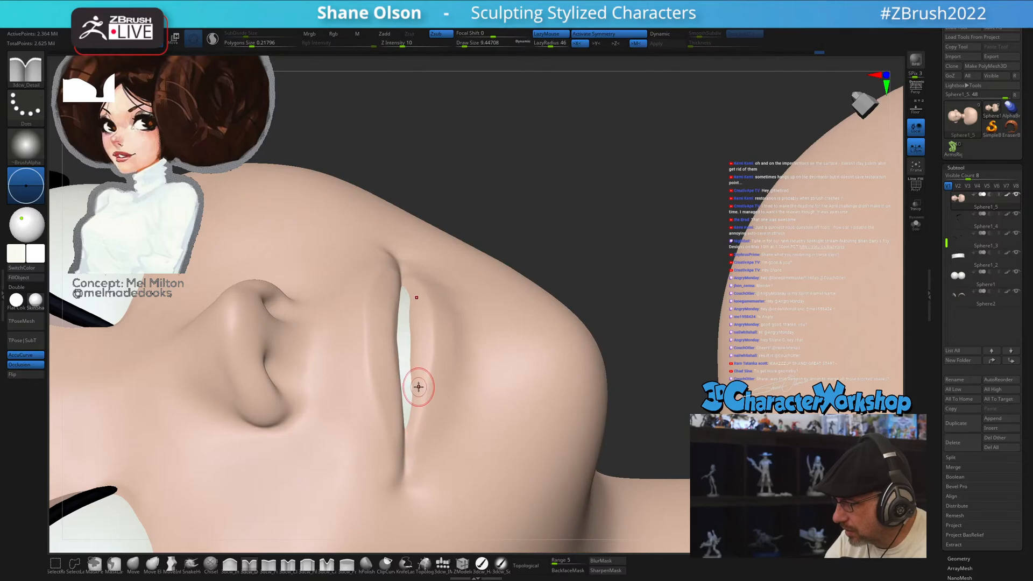
right_drag(419, 386, 409, 376)
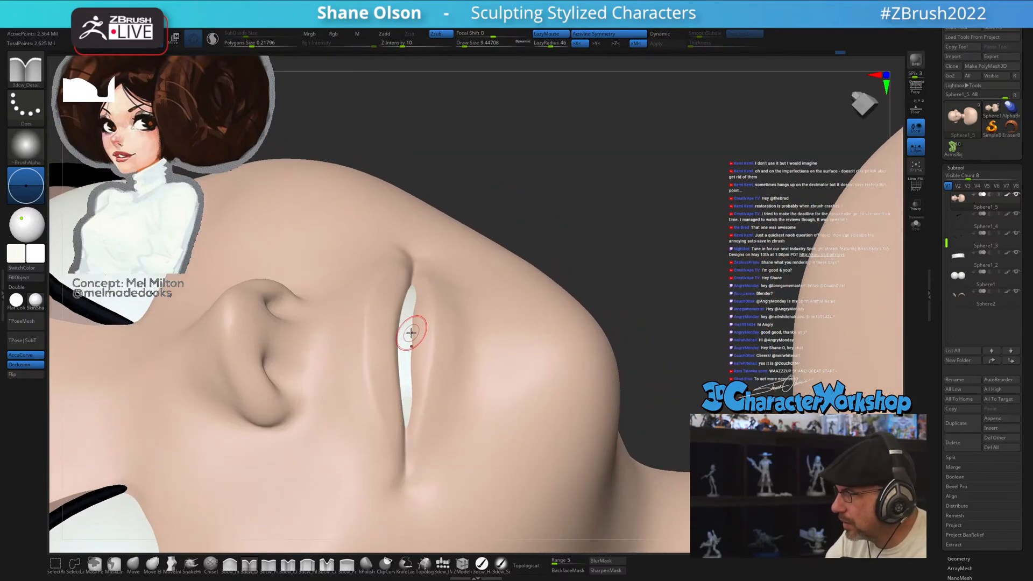
mouse_move(410, 333)
right_down()
mouse_move(419, 369)
mouse_move(413, 353)
mouse_move(422, 360)
right_up()
right_drag(447, 438, 434, 427)
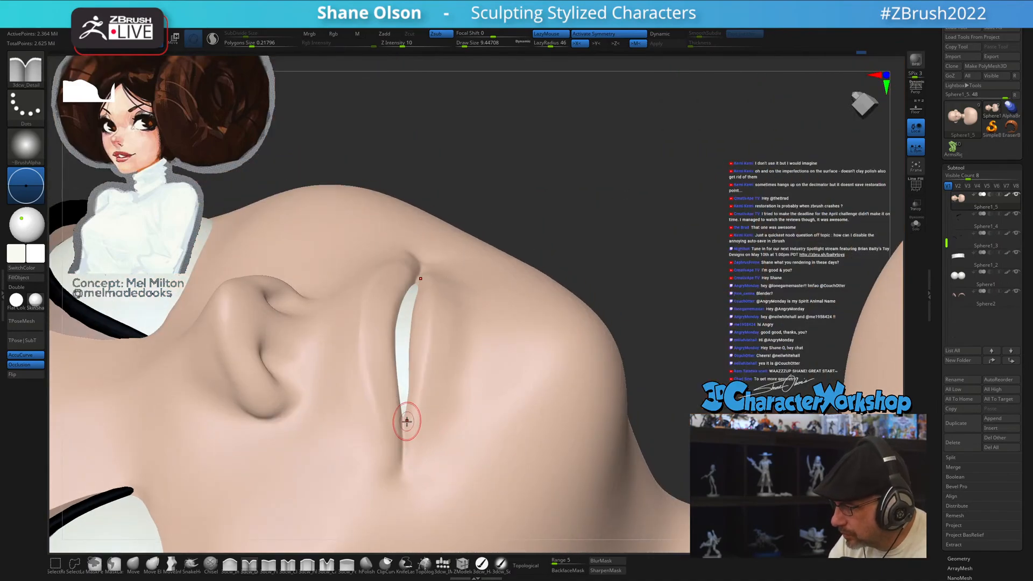
- Reduce the draw size to about 5.75, refine the crease at the mouth corner, and check the mouth in profile and front views
key(s)
drag(406, 422, 404, 460)
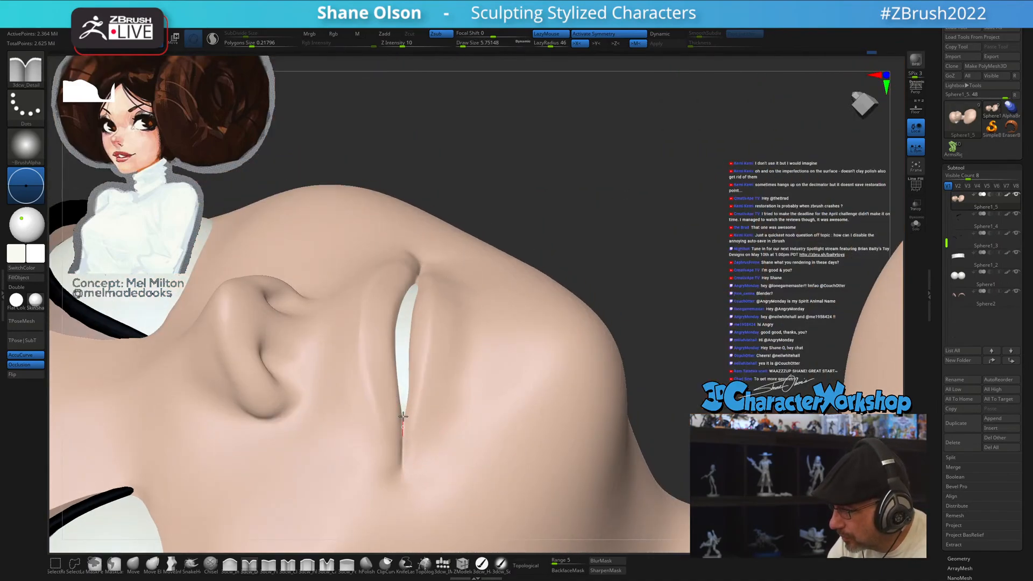
right_drag(421, 459, 406, 461)
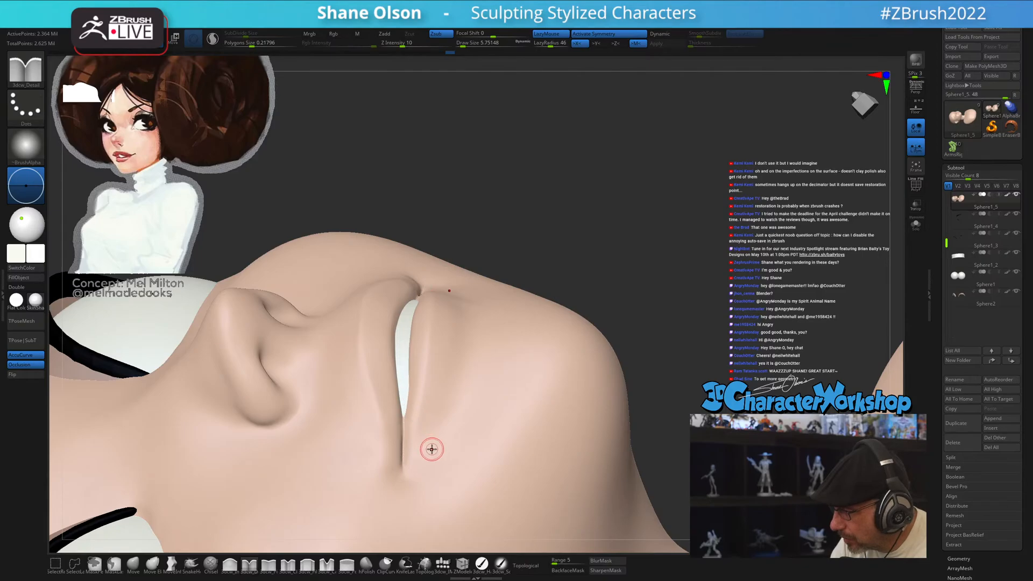
right_drag(429, 447, 478, 376)
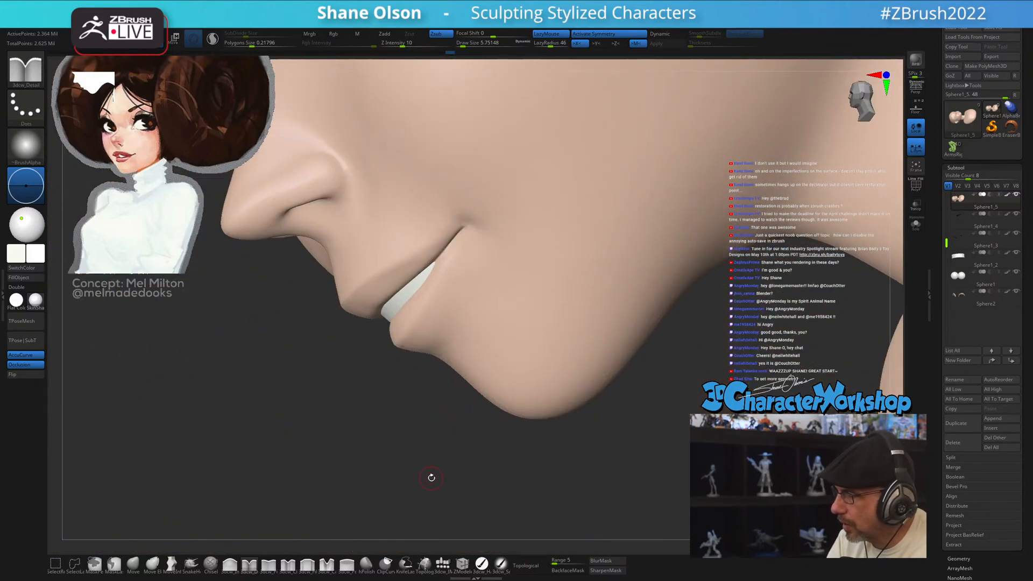
right_drag(431, 477, 418, 442)
right_drag(592, 278, 618, 247)
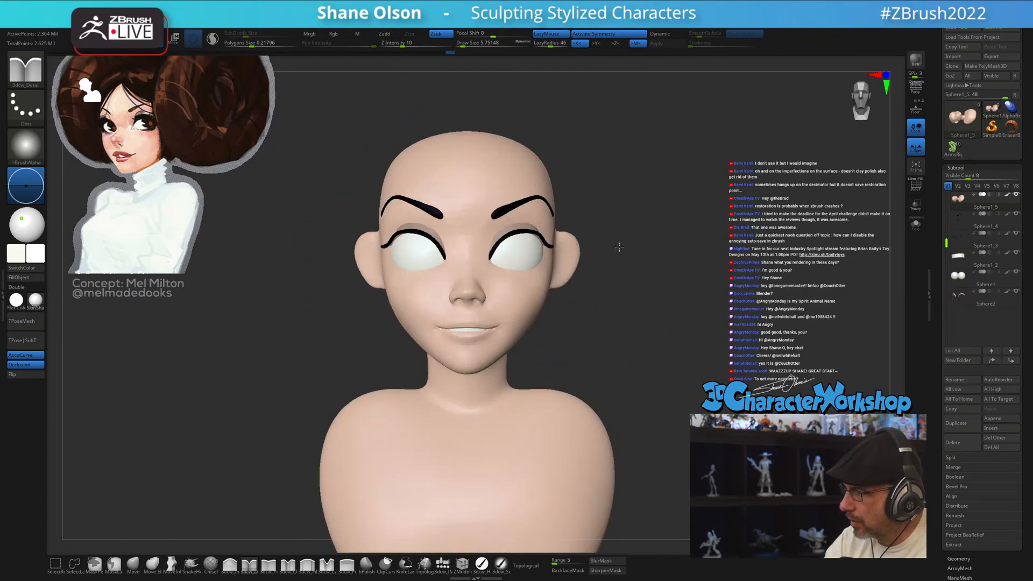
- Switch to the Move brush, set the draw size to about 18.5 and down to 14.2, and adjust the mouth corner from below
mouse_move(623, 327)
right_down()
mouse_move(339, 459)
mouse_move(279, 509)
right_up()
click(133, 564)
key(s)
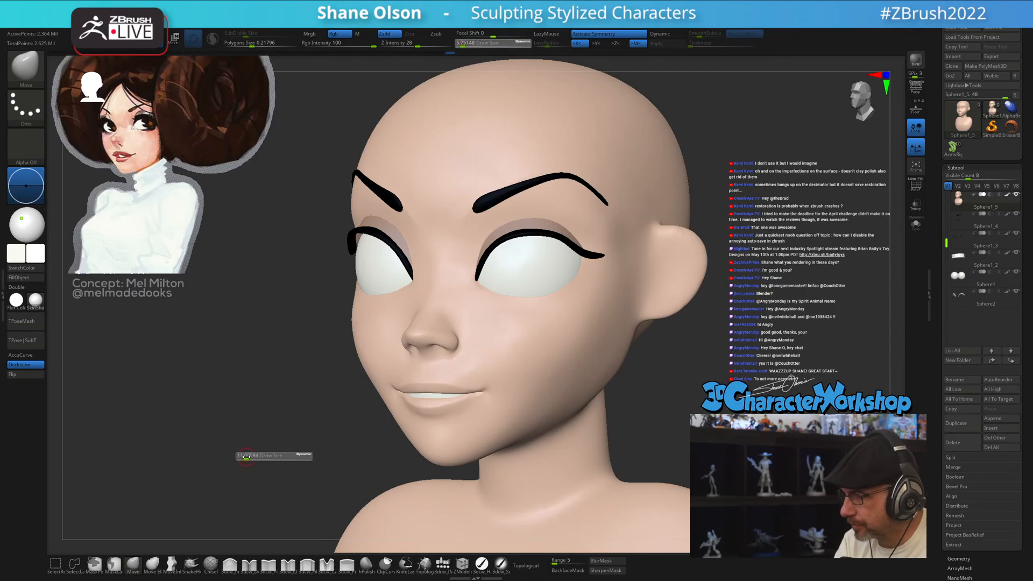
right_drag(278, 481, 497, 388)
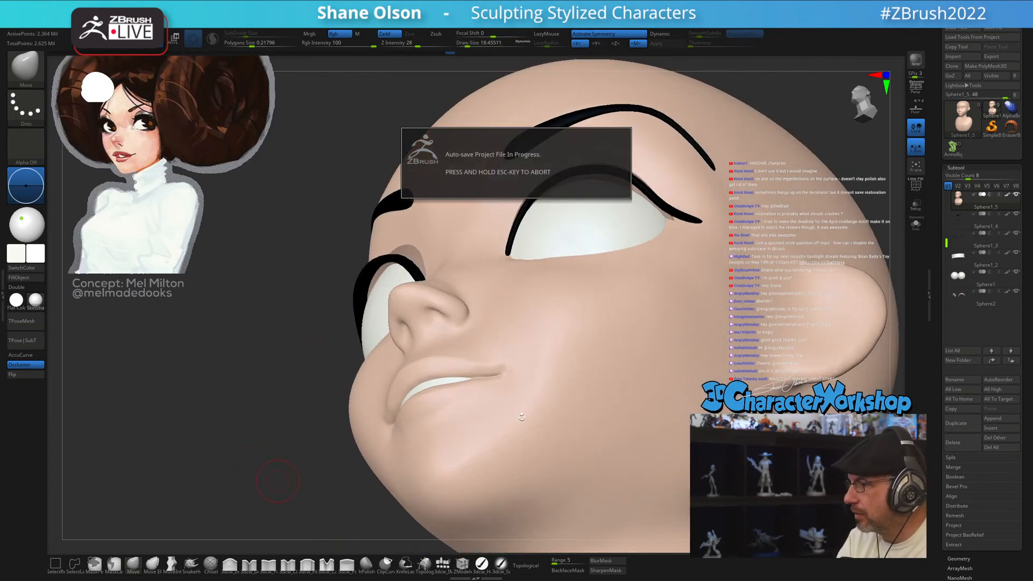
mouse_move(521, 392)
ctrl+right_down()
mouse_move(521, 383)
mouse_move(454, 378)
ctrl+right_up()
key(s)
drag(454, 400, 444, 405)
key(s)
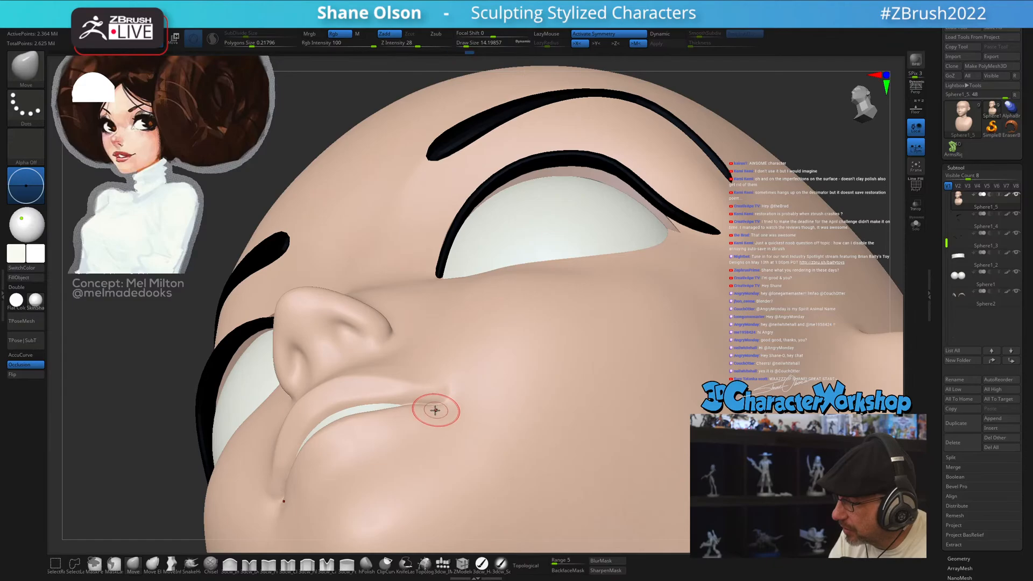
- Reduce the Move brush draw size to about 7.5, reposition the mouth corner from the front, and frame the face
mouse_move(473, 389)
right_down()
mouse_move(473, 420)
mouse_move(450, 408)
right_up()
key(s)
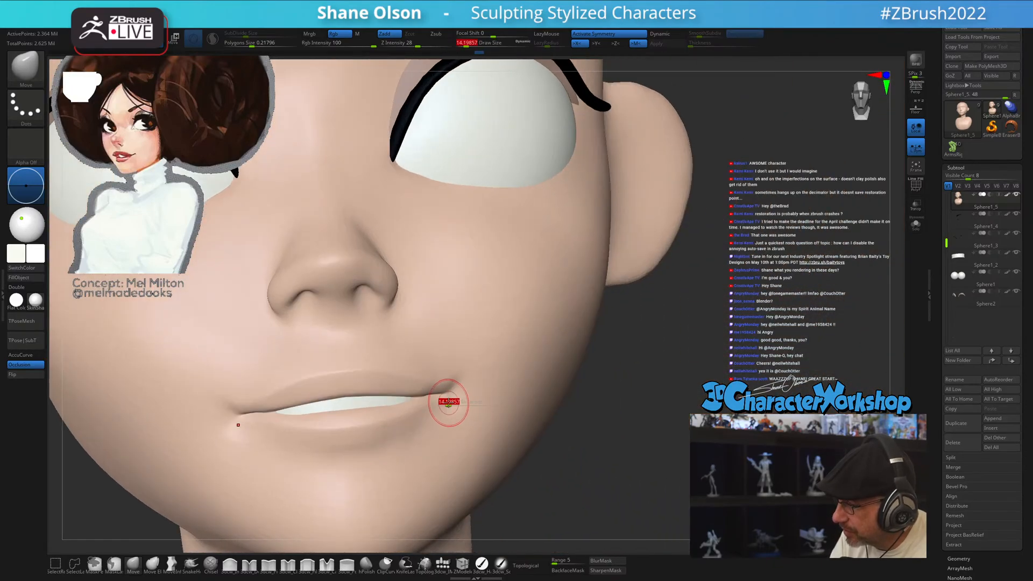
drag(450, 408, 446, 399)
mouse_move(470, 375)
right_down()
mouse_move(457, 392)
mouse_move(466, 381)
mouse_move(463, 429)
right_up()
key(s)
drag(458, 400, 445, 393)
key(f)
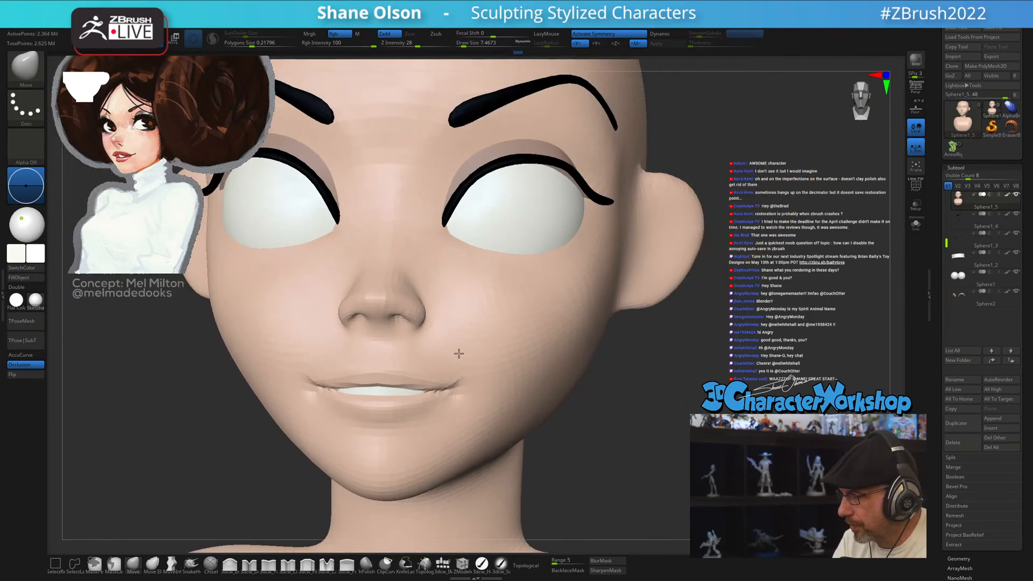
- Set the draw size to about 14.2 and reshape the skin just below the mouth corner
mouse_move(471, 382)
right_down()
mouse_move(484, 379)
mouse_move(475, 382)
mouse_move(491, 399)
mouse_move(456, 417)
right_up()
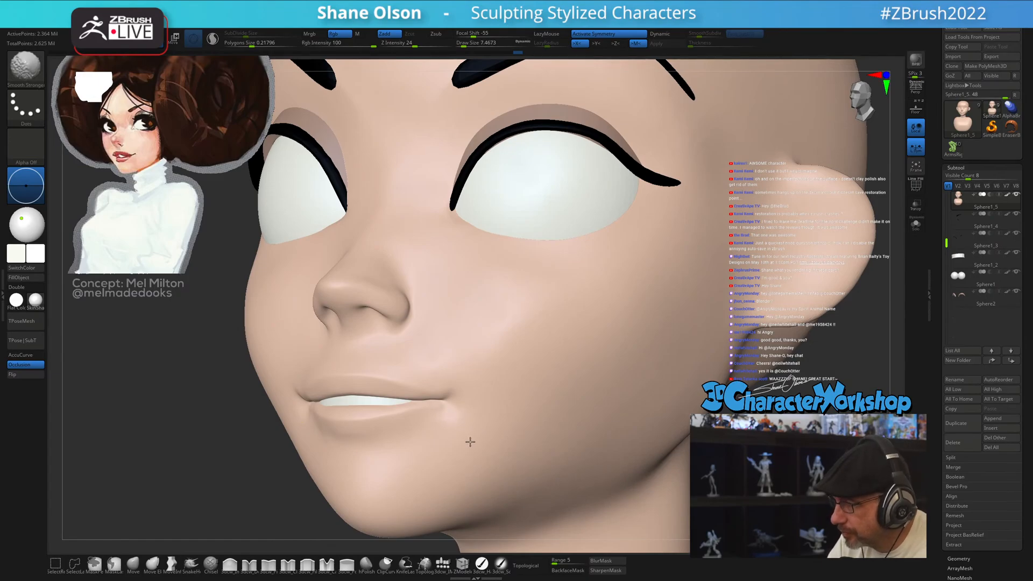
key(s)
mouse_move(463, 422)
right_down()
mouse_move(475, 401)
mouse_move(469, 420)
right_up()
key(s)
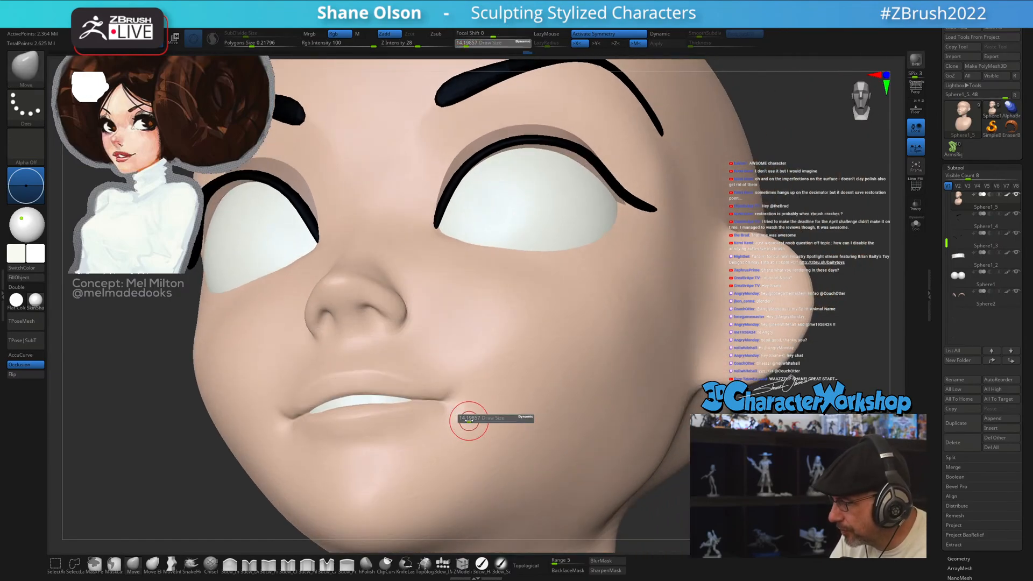
drag(469, 421, 467, 421)
drag(457, 426, 452, 425)
right_drag(482, 396, 472, 417)
- Try a 3dcw Fill stroke on the mouth corner, undo it, and smooth the surrounding skin at draw size about 14.2
click(307, 564)
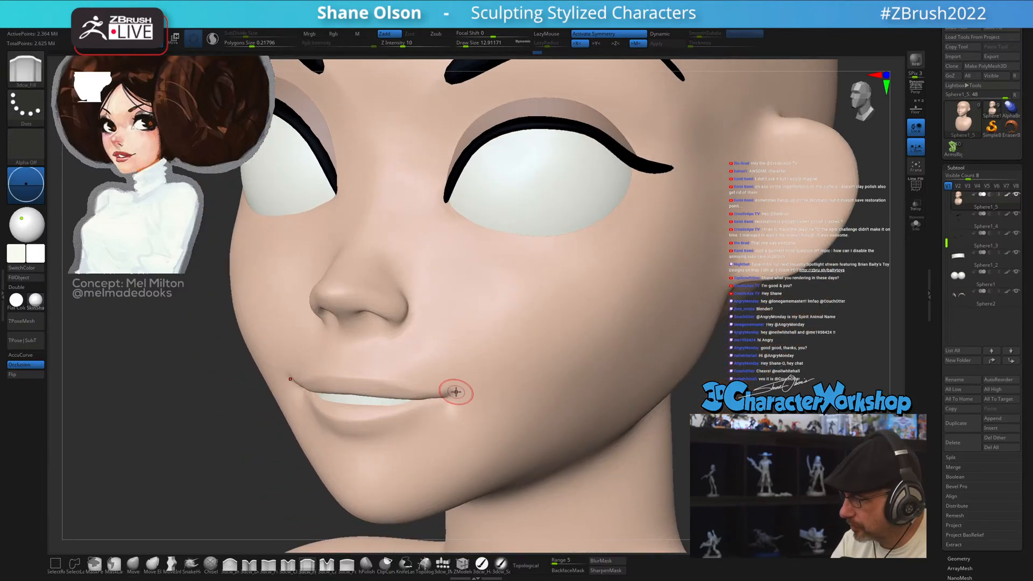
key(ctrl+z)
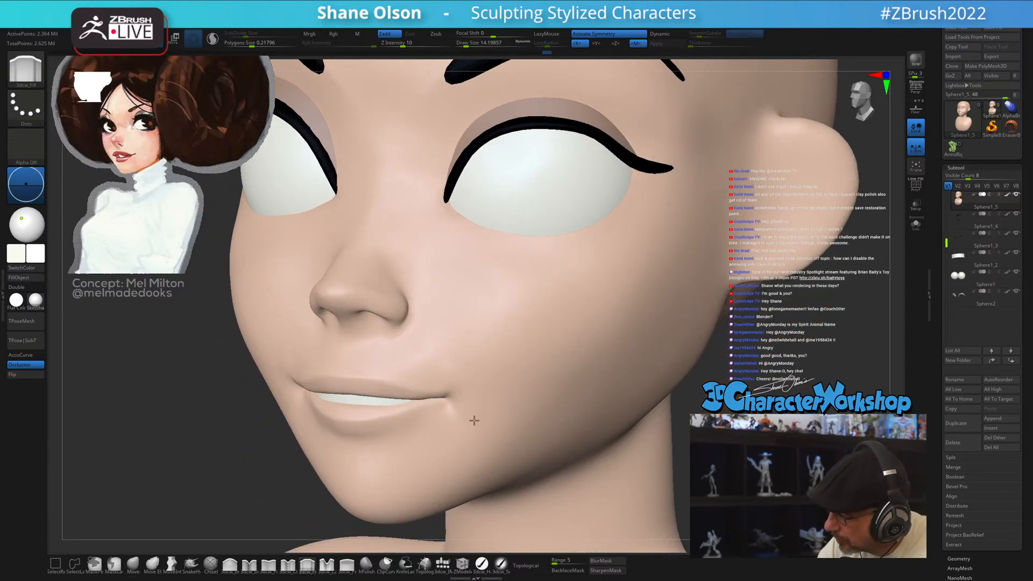
mouse_move(461, 346)
shift+mouse_down()
mouse_move(454, 353)
mouse_move(481, 413)
shift+mouse_up()
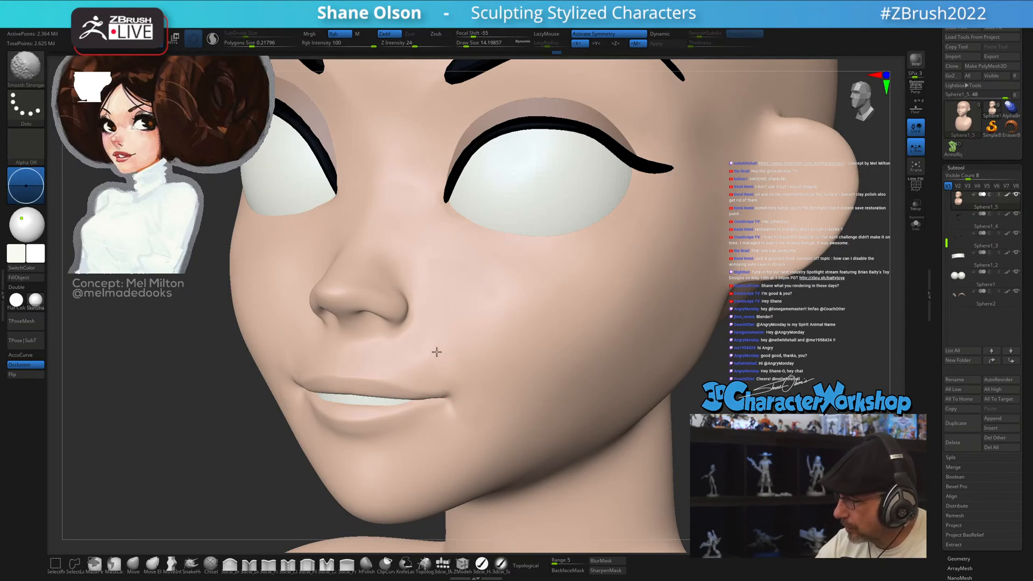
mouse_move(461, 334)
right_down()
mouse_move(454, 323)
mouse_move(463, 362)
right_up()
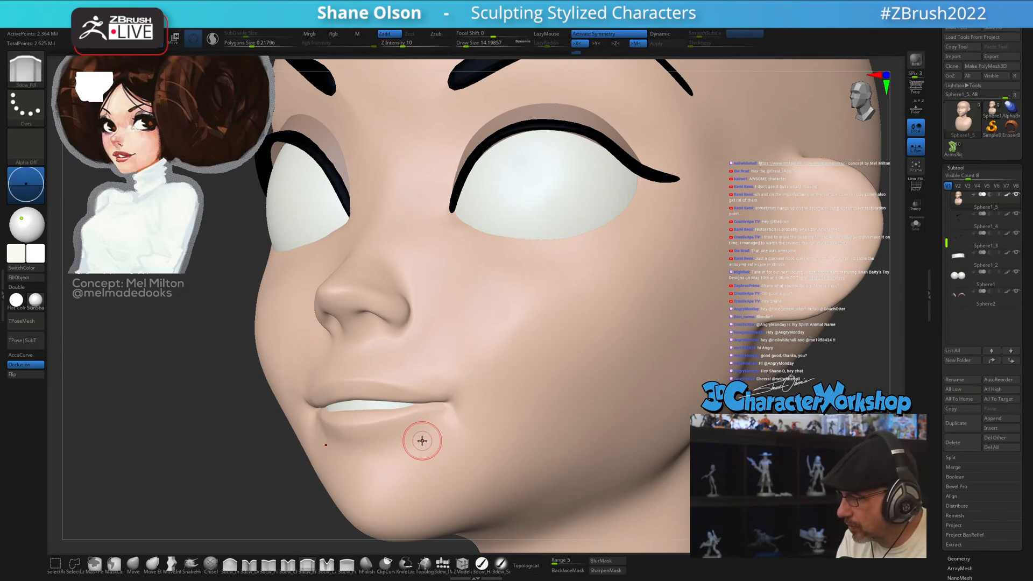
mouse_move(422, 438)
right_down()
mouse_move(431, 438)
mouse_move(388, 473)
mouse_move(429, 485)
mouse_move(427, 475)
right_up()
key(shift)
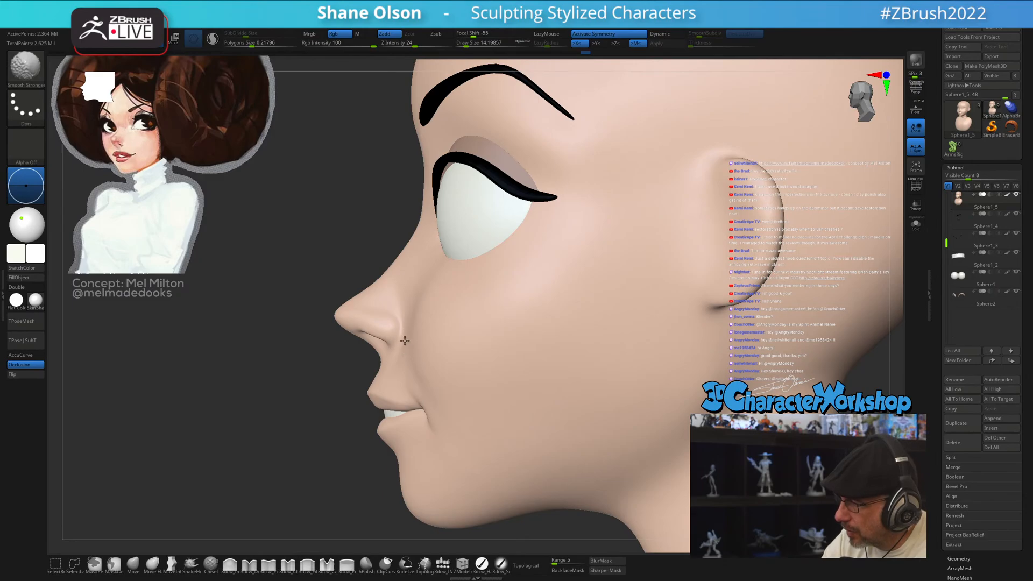
- Smooth the cheek area between the nostril and the mouth corner, working from near-profile angles
right_drag(406, 337, 389, 346)
shift+drag(388, 305, 421, 386)
right_drag(421, 387, 406, 383)
mouse_move(415, 350)
shift+mouse_down()
mouse_move(419, 320)
mouse_move(423, 390)
mouse_move(428, 330)
shift+mouse_up()
- Switch to the Move brush at draw size about 127.8 and adjust the shoulder outline from the front
mouse_move(450, 341)
ctrl+right_down()
mouse_move(439, 319)
mouse_move(496, 371)
mouse_move(519, 364)
mouse_move(500, 375)
ctrl+right_up()
ctrl+right_drag(566, 388, 538, 310)
mouse_move(567, 346)
right_down()
mouse_move(540, 348)
mouse_move(595, 351)
mouse_move(562, 354)
right_up()
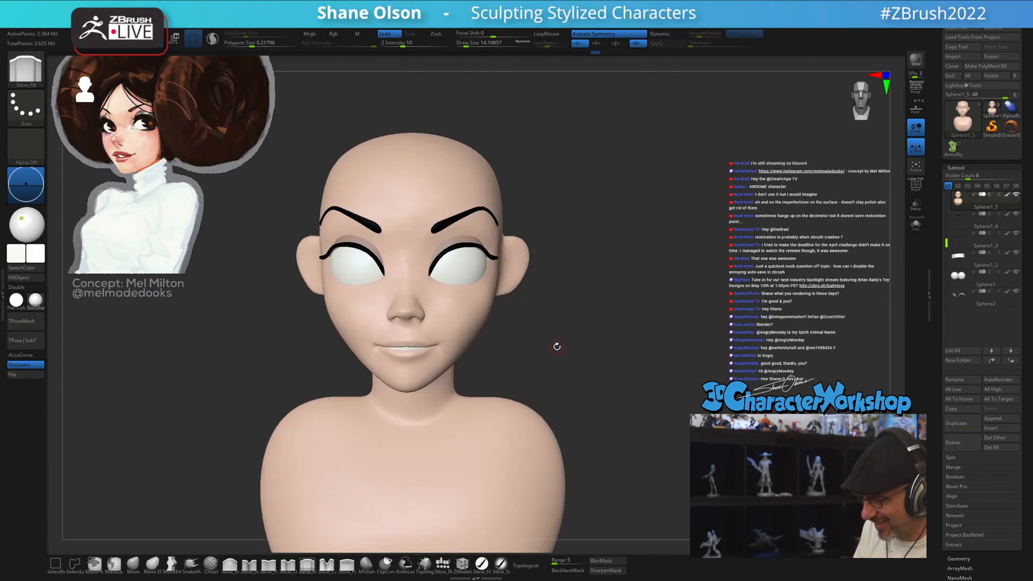
mouse_move(586, 339)
right_down()
mouse_move(579, 349)
mouse_move(596, 334)
right_up()
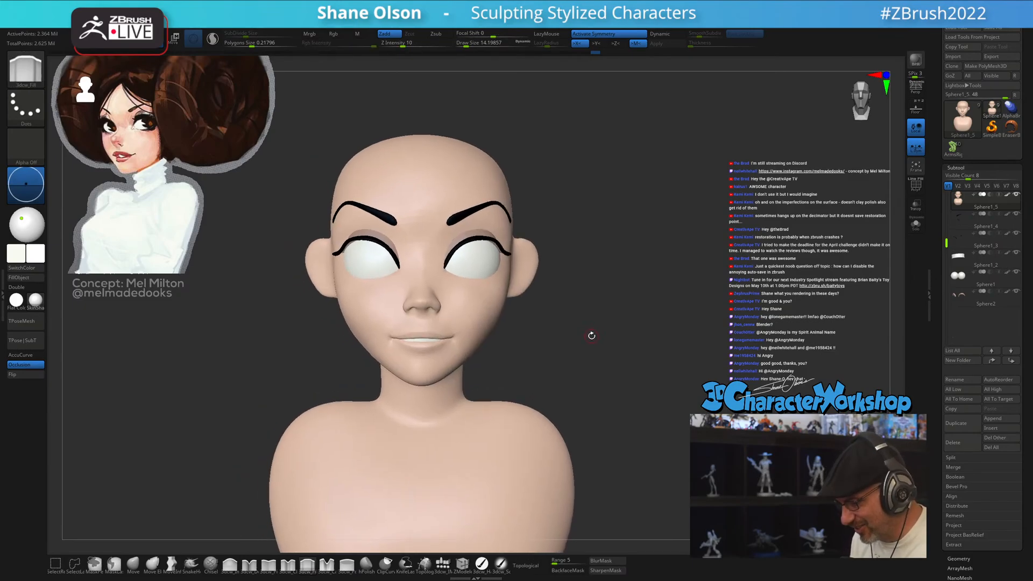
key(s)
drag(567, 353, 576, 353)
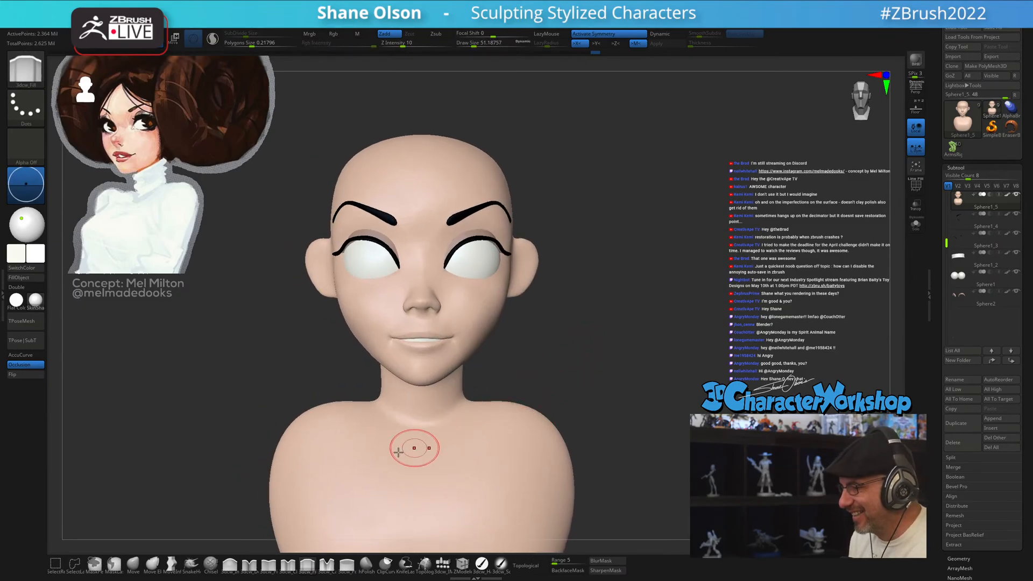
click(133, 564)
key(s)
drag(214, 409, 221, 410)
key(s)
drag(484, 414, 486, 414)
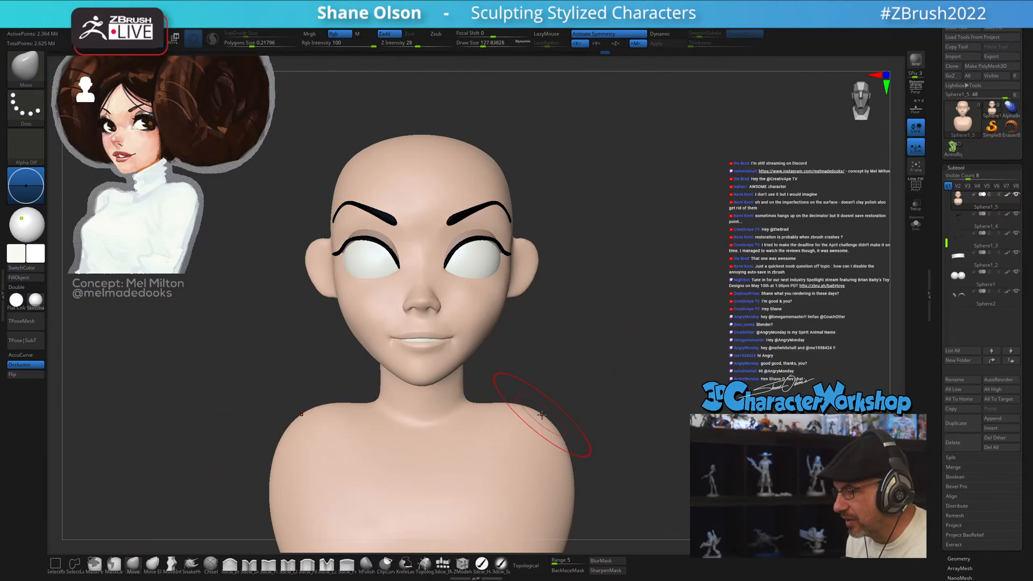
drag(547, 422, 551, 418)
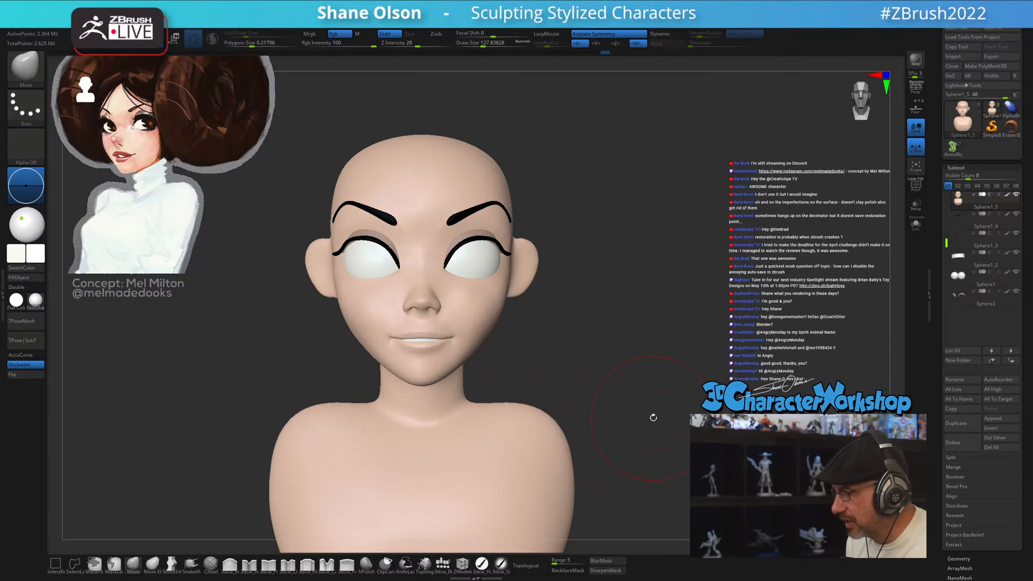
- Increase the Move brush draw size to about 162.7 and adjust the bust's side outline, checking it in profile and front views
alt+drag(653, 417, 627, 392)
mouse_move(591, 474)
alt+mouse_down()
mouse_move(600, 428)
mouse_move(607, 432)
alt+mouse_up()
key(s)
drag(534, 518, 545, 526)
drag(690, 352, 649, 356)
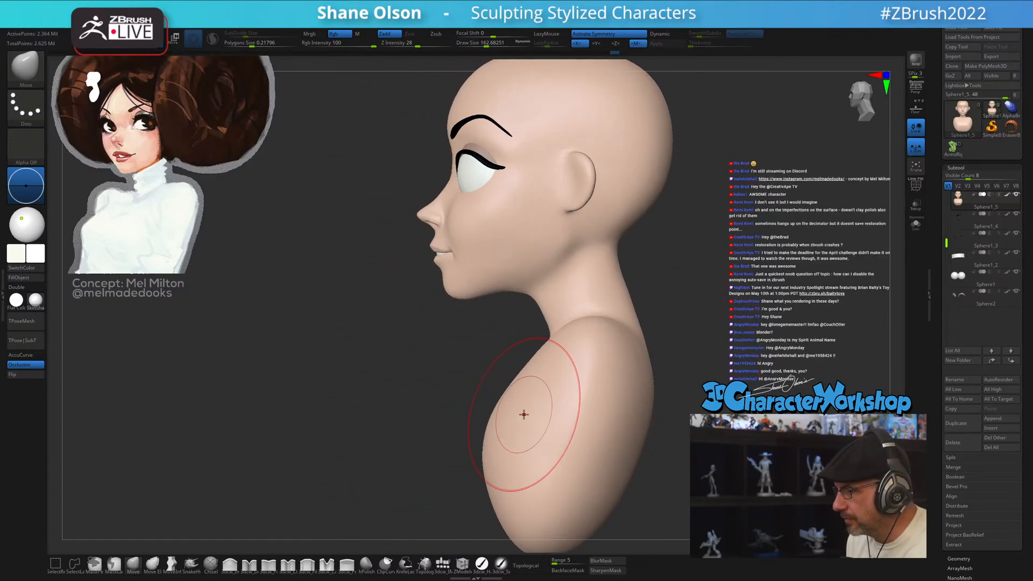
drag(713, 319, 574, 392)
mouse_move(653, 361)
mouse_down()
mouse_move(673, 360)
mouse_move(673, 376)
mouse_move(619, 414)
mouse_move(650, 422)
mouse_move(645, 433)
mouse_move(635, 353)
mouse_up()
drag(573, 415, 568, 419)
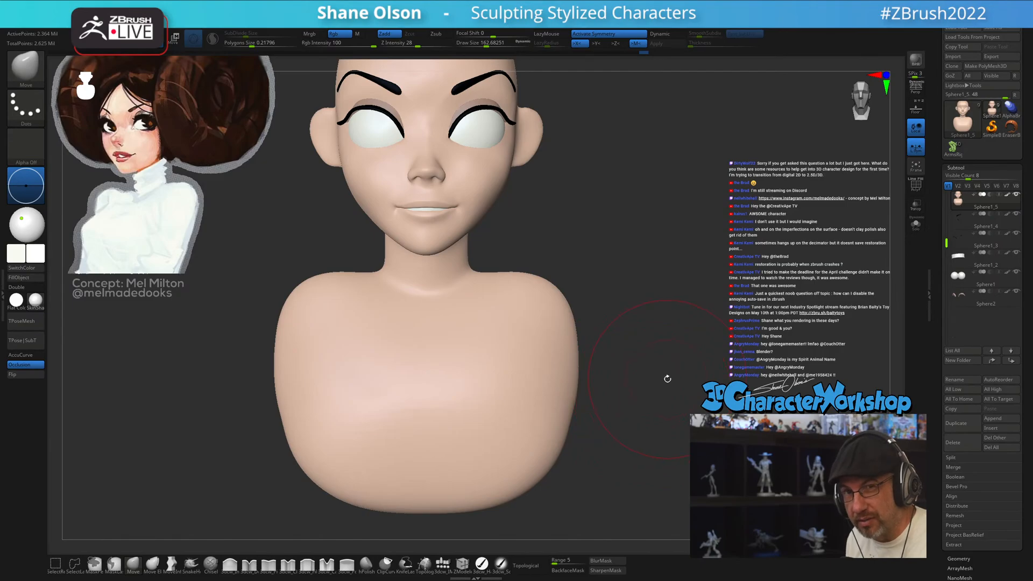
- Set the Move brush draw size to about 176.8 and check the whole bust in profile and from the front
shift+drag(681, 329, 652, 330)
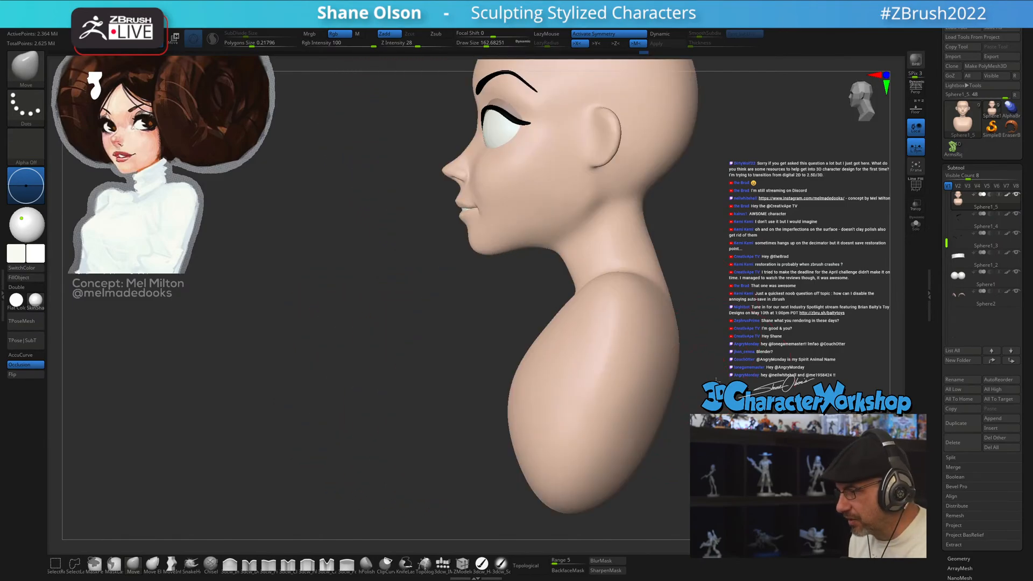
mouse_move(715, 377)
alt+mouse_down()
mouse_move(657, 348)
mouse_move(639, 356)
mouse_move(660, 353)
mouse_move(631, 328)
mouse_move(672, 435)
alt+mouse_up()
key(s)
click(637, 358)
alt+drag(646, 342, 696, 311)
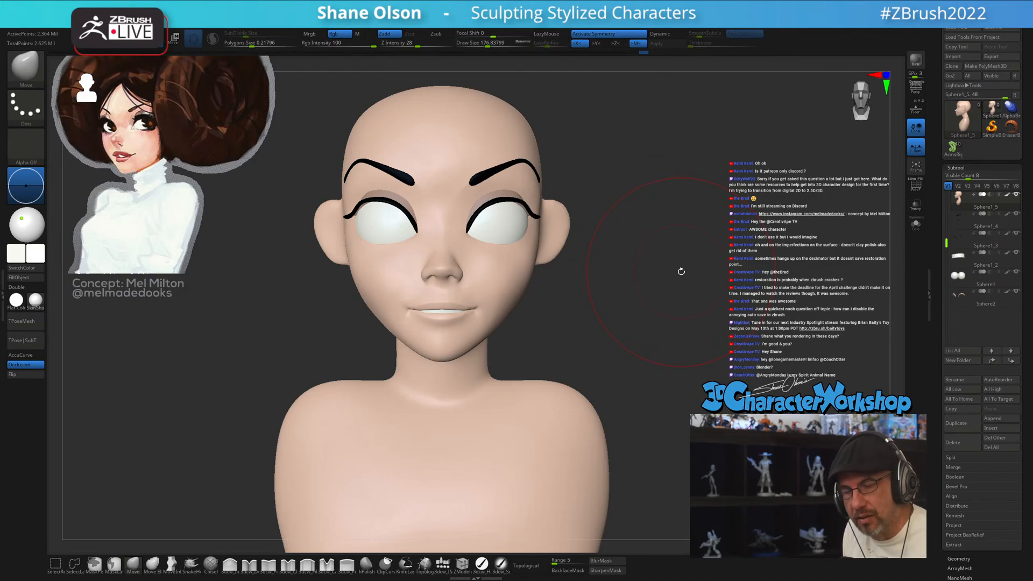
- Reduce the Move brush draw size to about 132 and on to 112, and examine the head and shoulders in three-quarter view
mouse_move(656, 301)
alt+mouse_down()
mouse_move(669, 307)
mouse_move(660, 320)
mouse_move(675, 319)
mouse_move(657, 322)
alt+mouse_up()
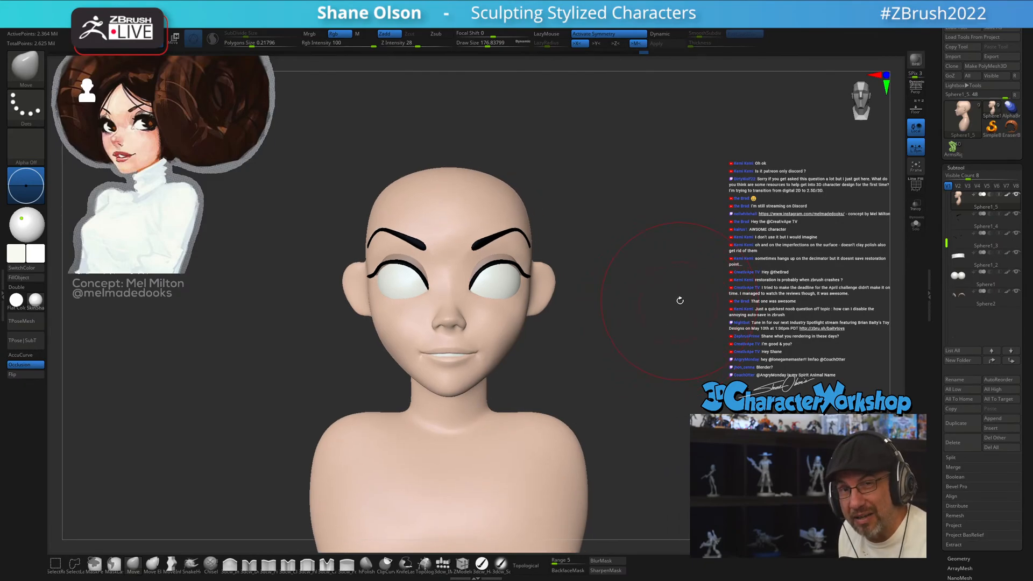
key(s)
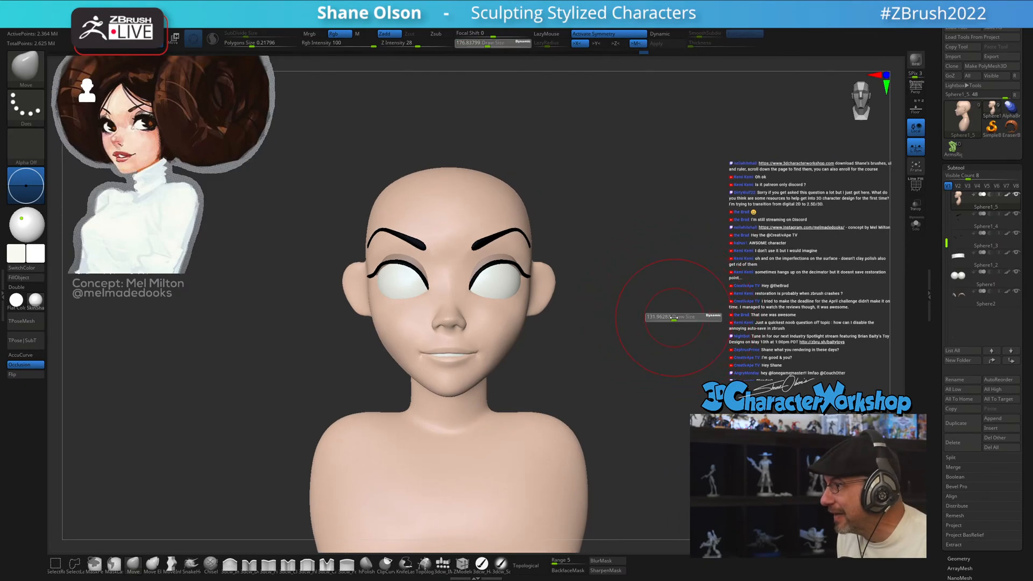
alt+drag(663, 317, 665, 322)
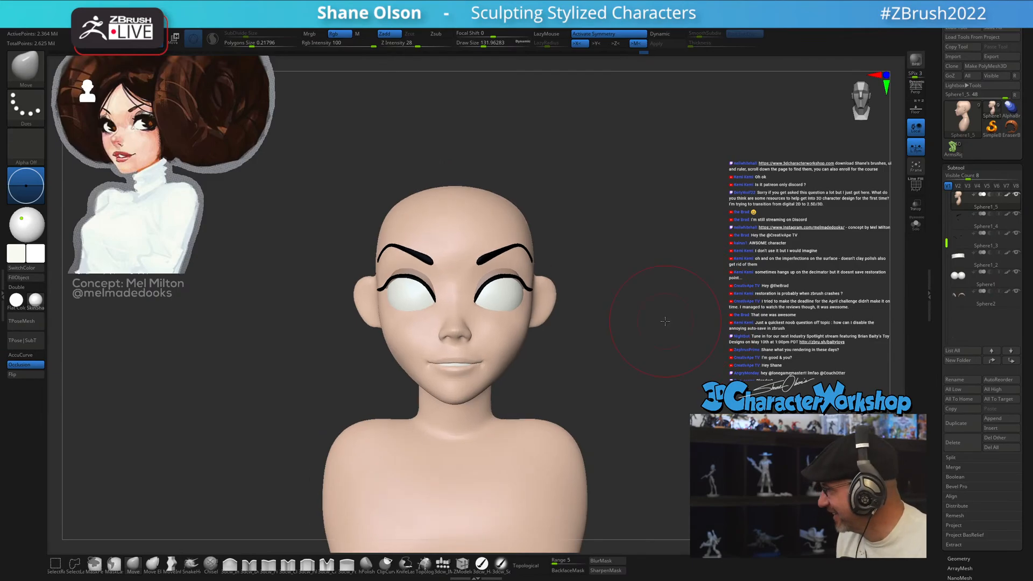
key(s)
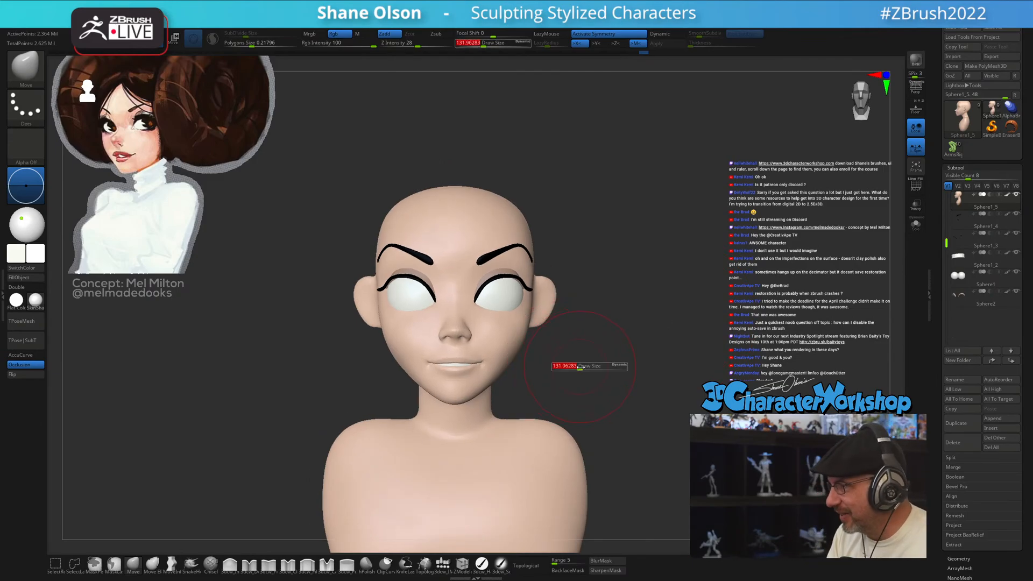
drag(580, 367, 586, 356)
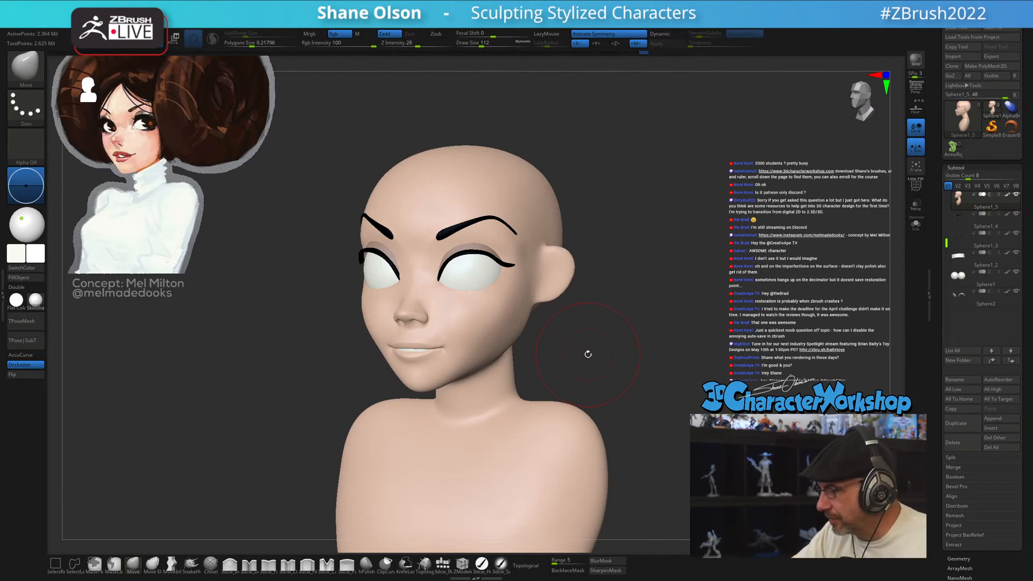
alt+drag(710, 278, 694, 300)
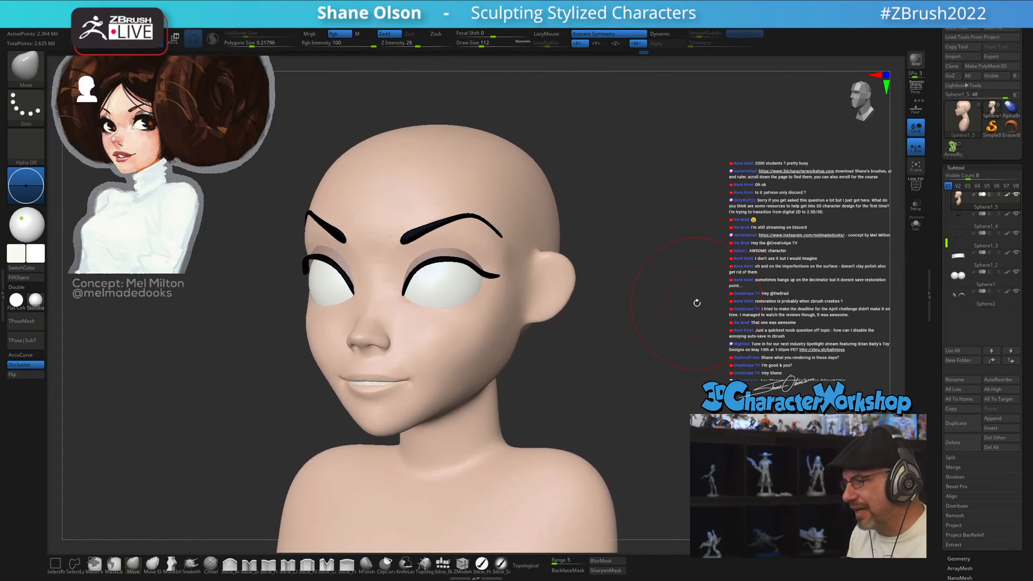
alt+drag(648, 265, 680, 85)
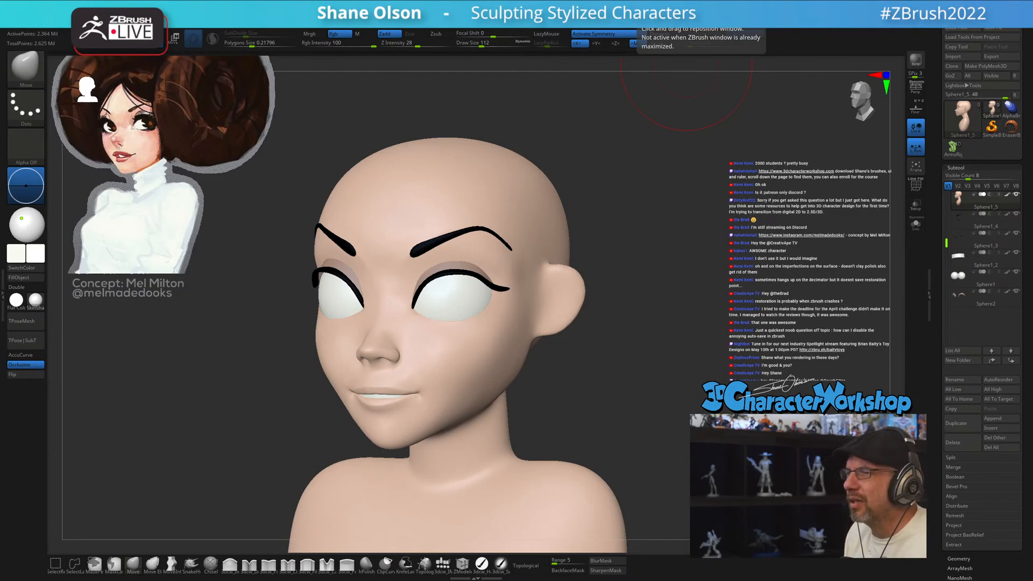
- Switch to the web browser, look through the student posts on the 3D Character Workshop forum, and return to ZBrush
key(alt+Tab)
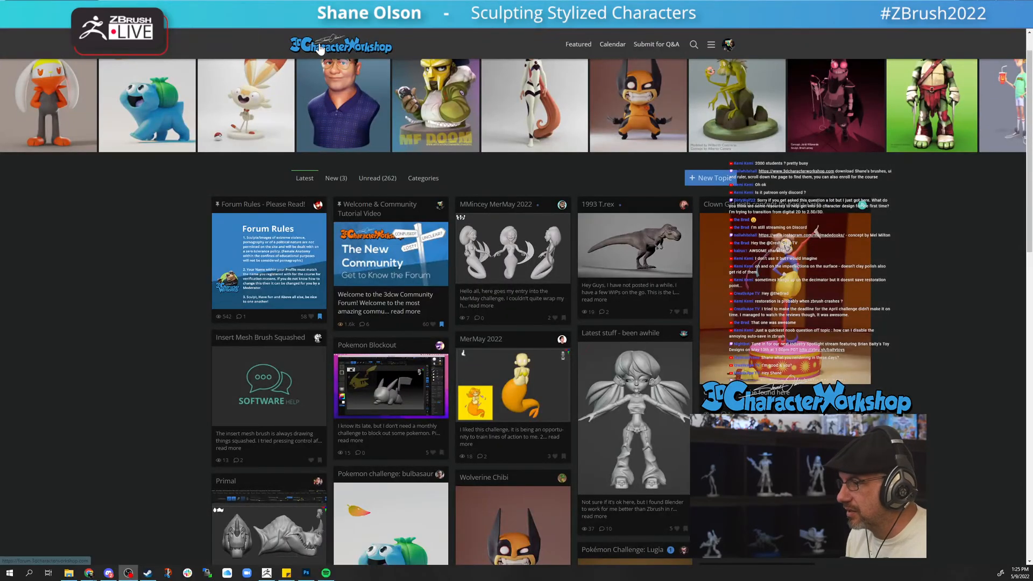
scroll(516, 306, down, 1)
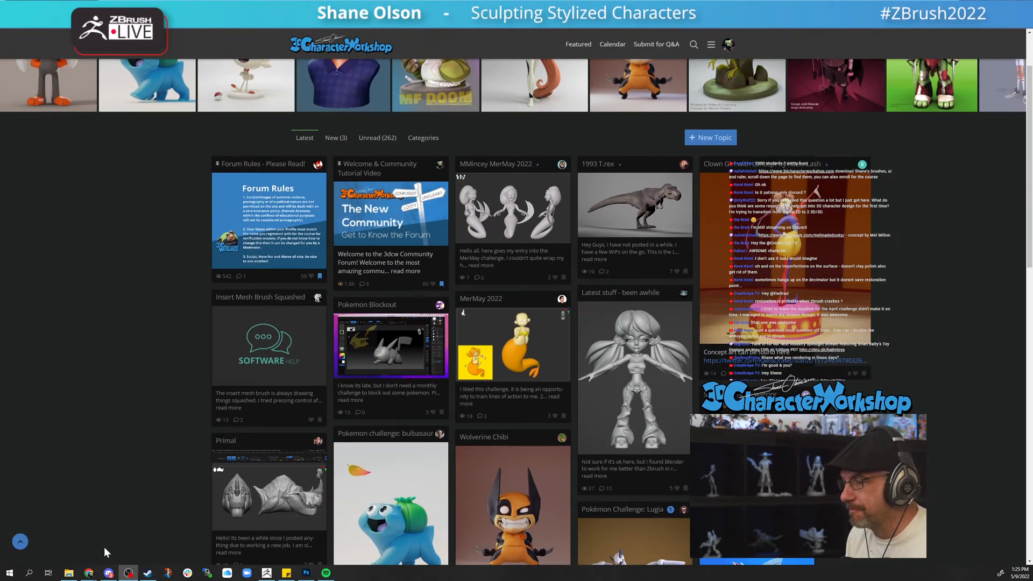
scroll(75, 383, up, 2)
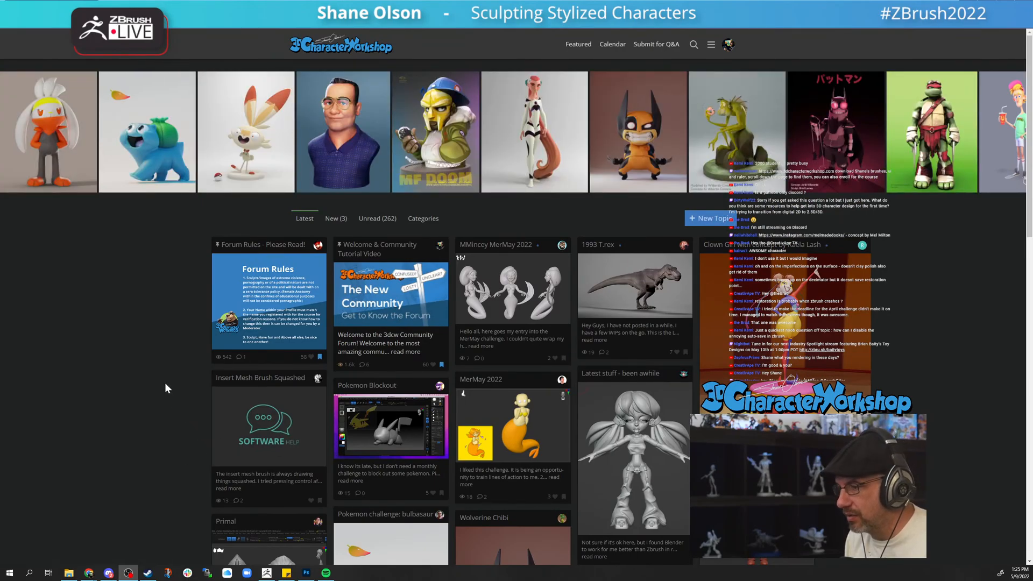
scroll(164, 370, down, 3)
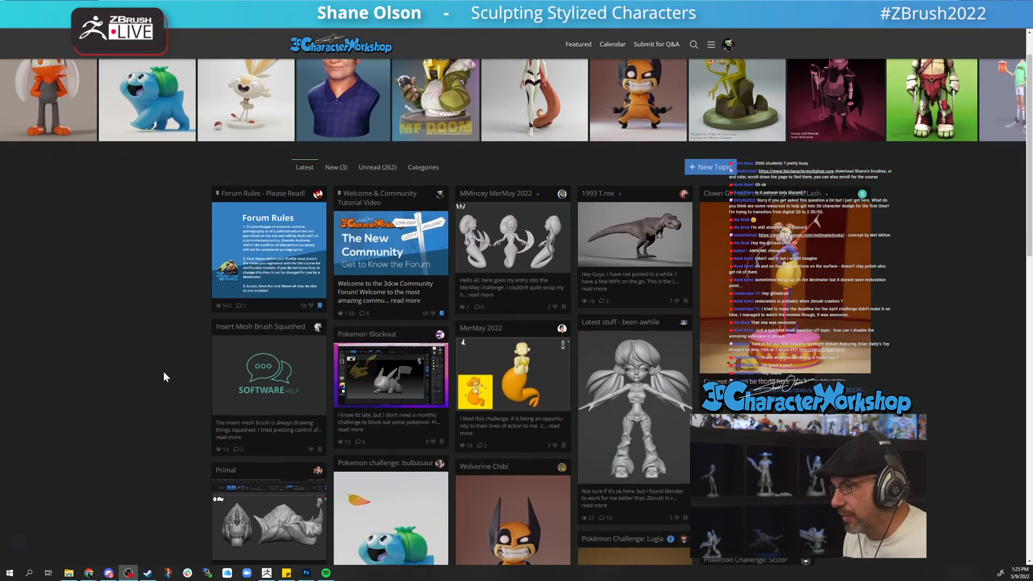
scroll(163, 374, down, 2)
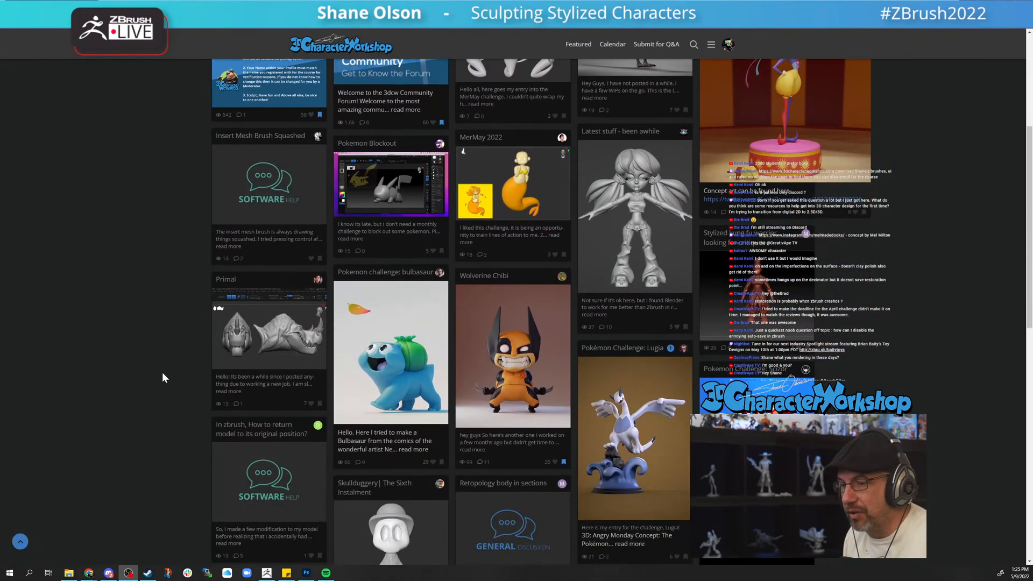
scroll(162, 373, down, 5)
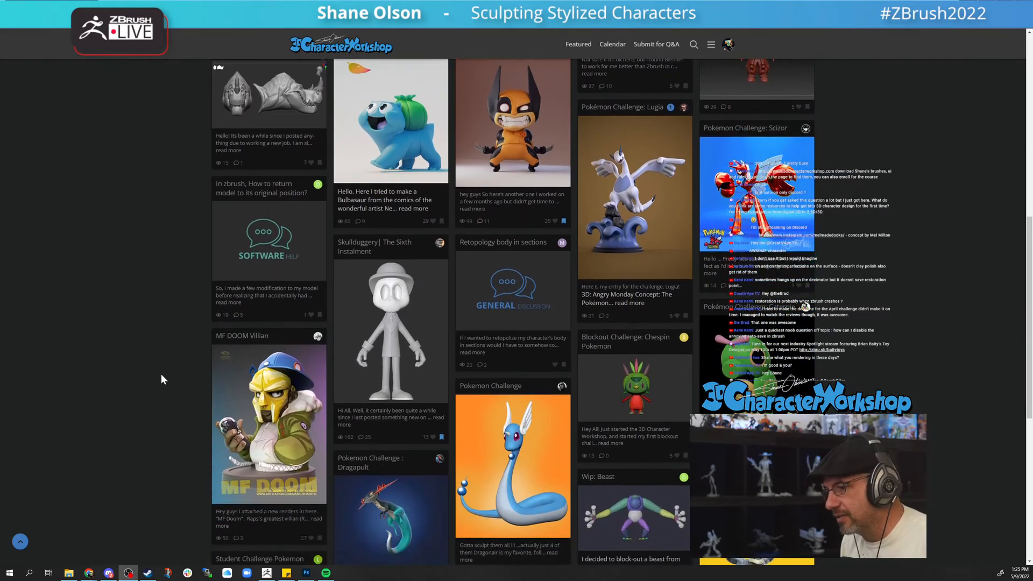
scroll(160, 374, down, 5)
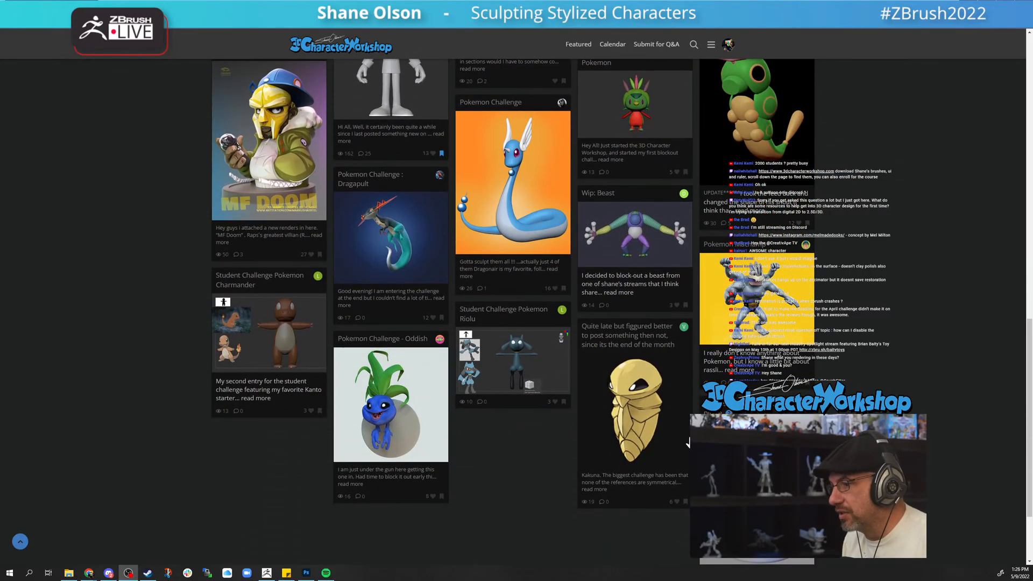
scroll(354, 317, down, 4)
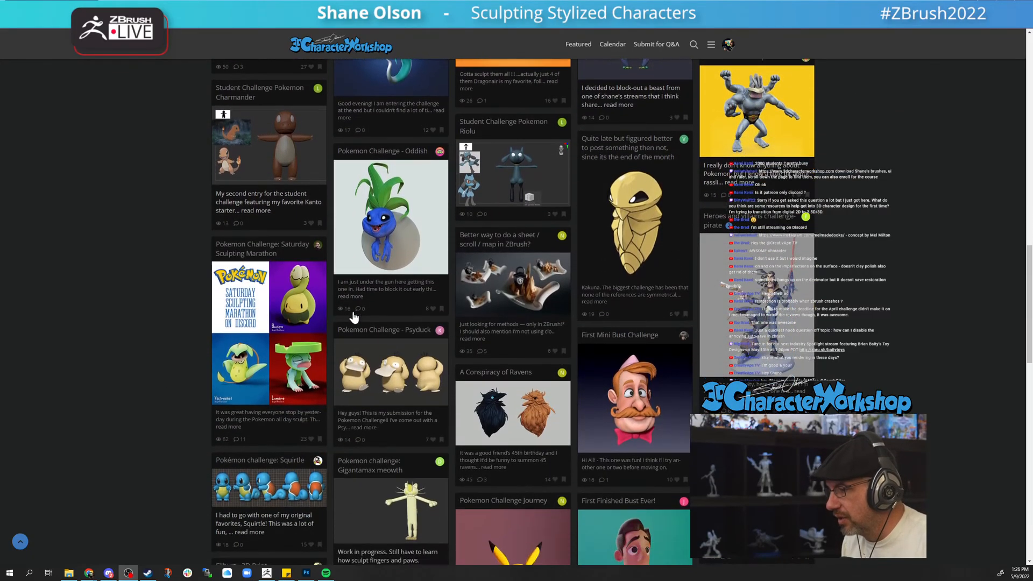
scroll(353, 317, down, 5)
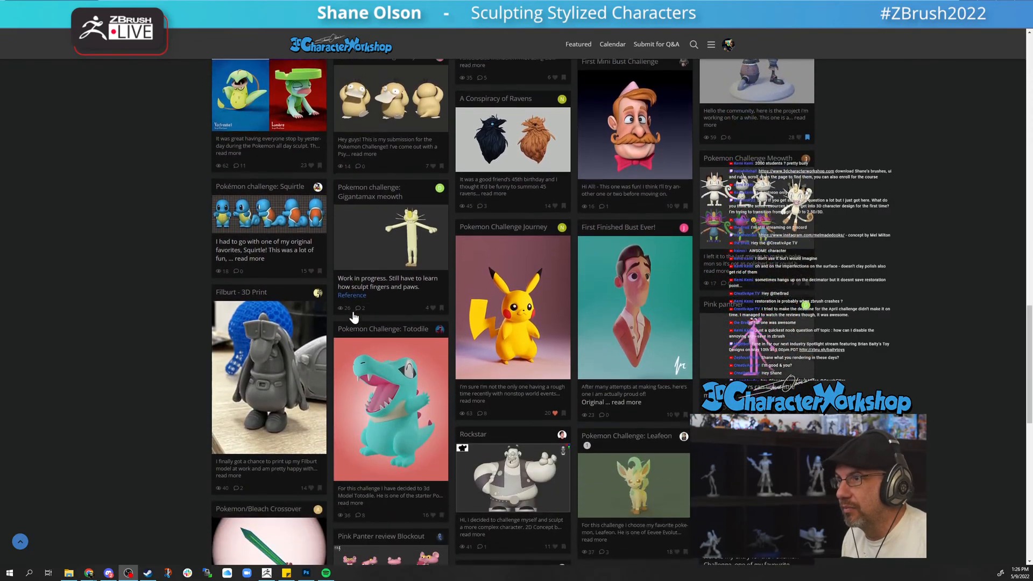
scroll(353, 316, down, 2)
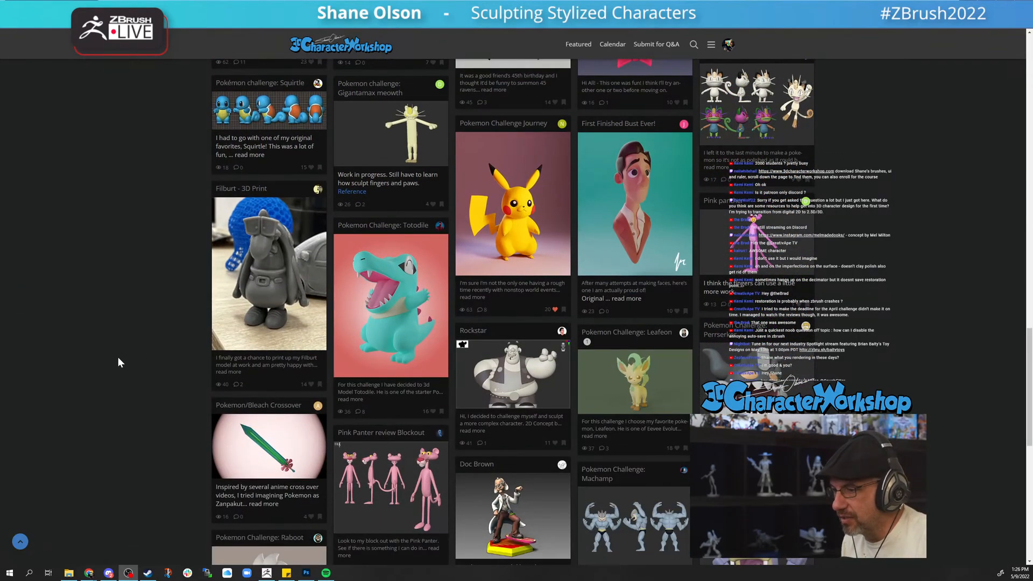
scroll(92, 366, down, 5)
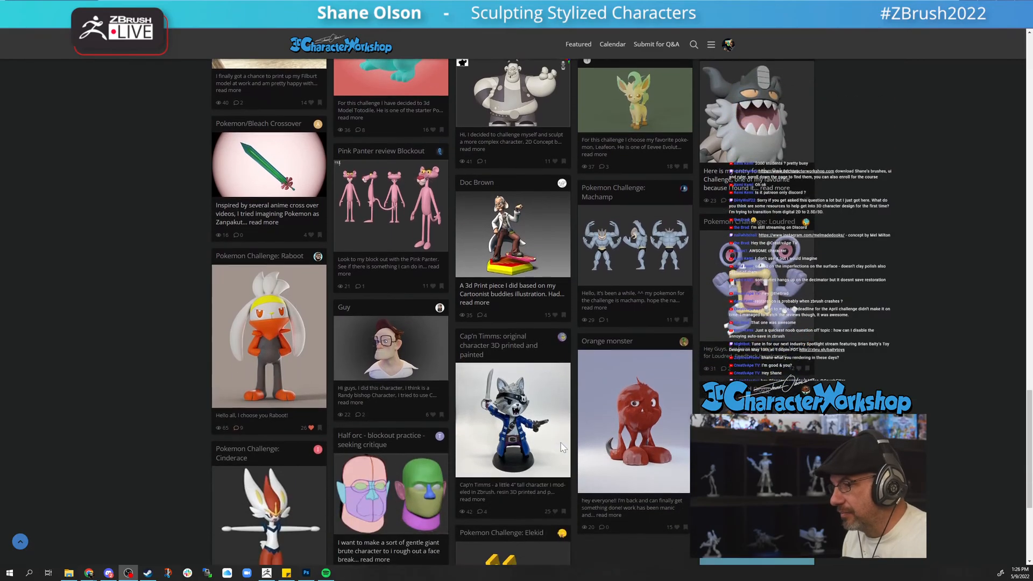
scroll(114, 336, down, 2)
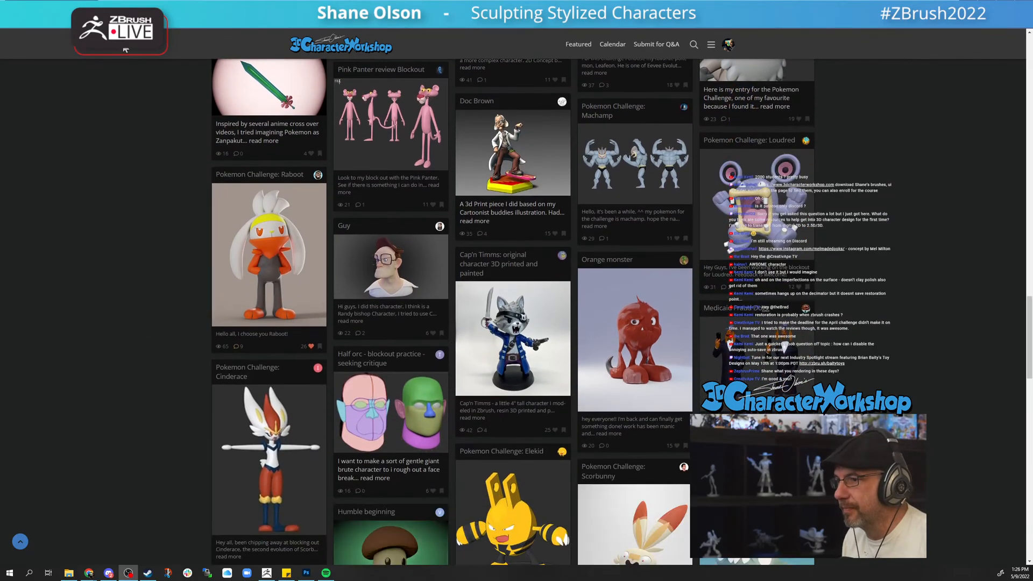
key(alt+Tab)
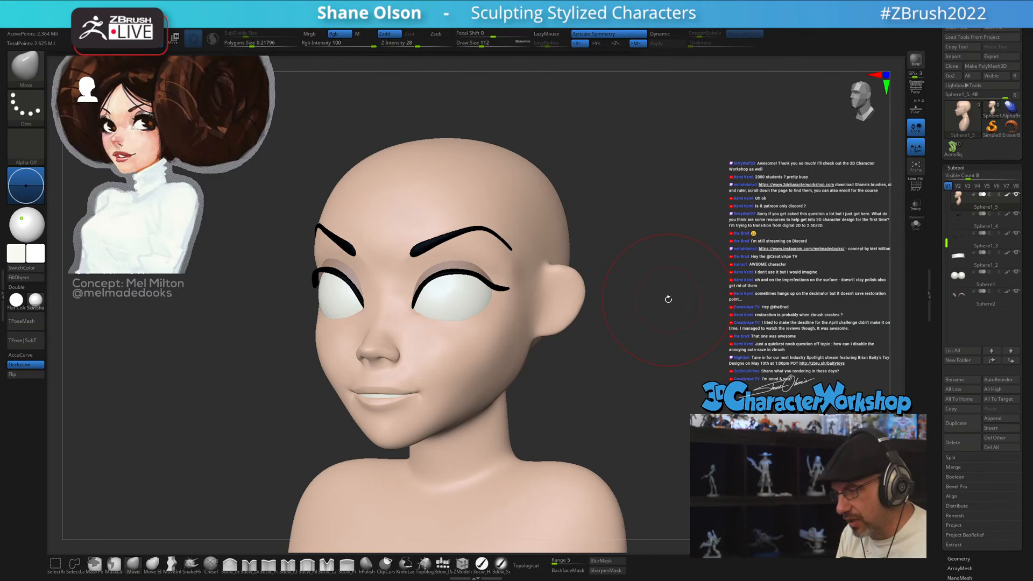
- Reduce the Move brush draw size to about 80 and examine the head in profile, three-quarter and front views
mouse_move(662, 446)
mouse_down()
mouse_move(691, 444)
mouse_move(676, 438)
mouse_move(680, 353)
mouse_move(672, 365)
mouse_up()
key(s)
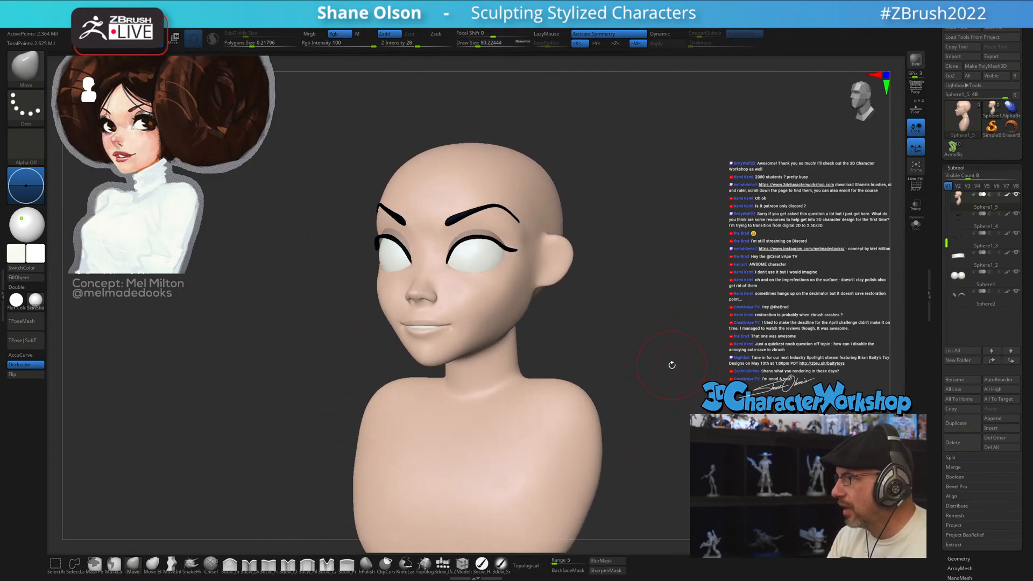
drag(611, 264, 588, 270)
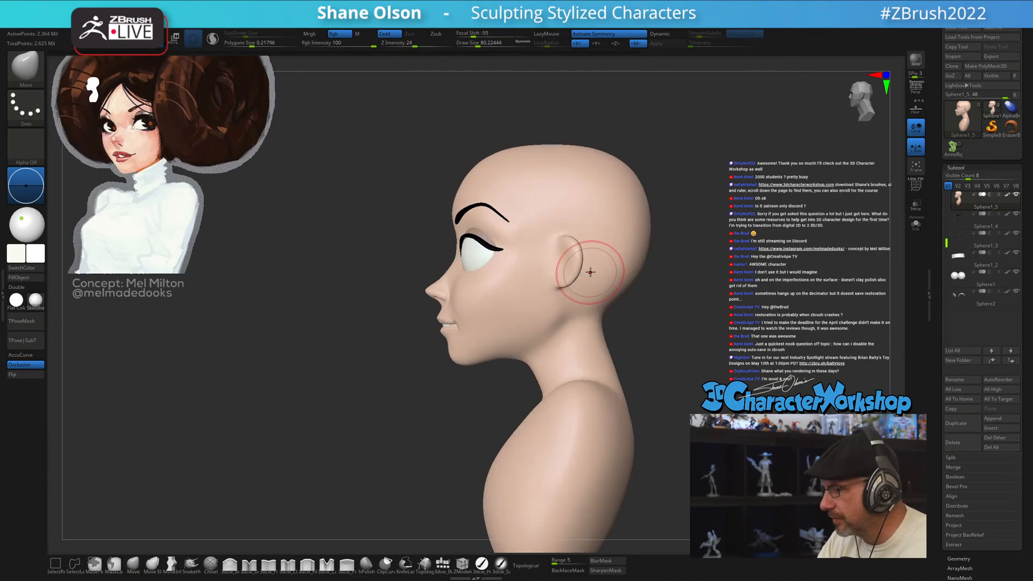
alt+drag(692, 258, 618, 318)
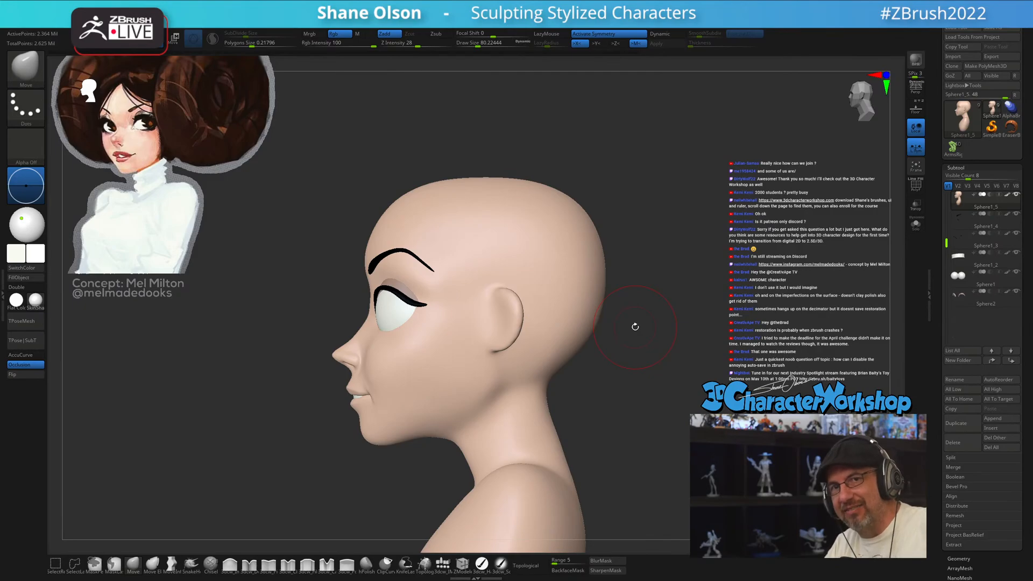
mouse_move(634, 405)
mouse_down()
mouse_move(624, 408)
mouse_move(649, 418)
mouse_move(627, 425)
mouse_move(638, 431)
mouse_move(632, 417)
mouse_move(646, 388)
mouse_move(646, 412)
mouse_up()
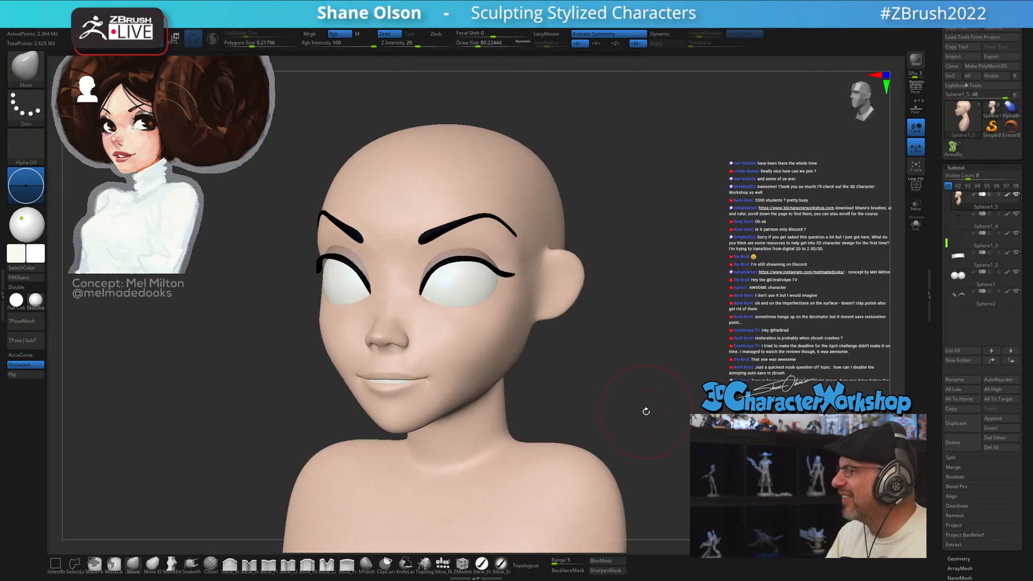
shift+drag(682, 318, 676, 327)
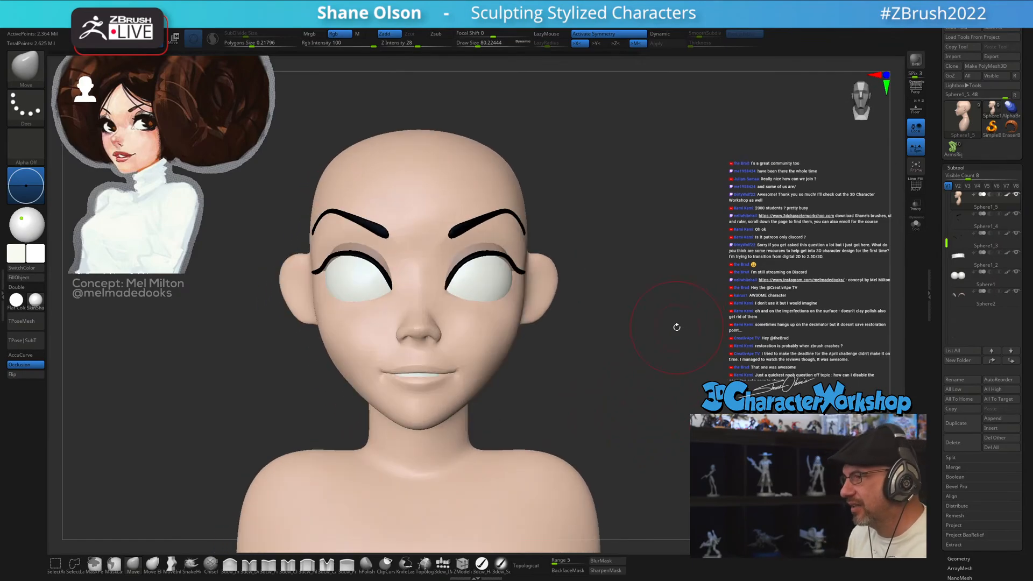
mouse_move(702, 263)
alt+mouse_down()
mouse_move(715, 245)
mouse_move(710, 283)
mouse_move(643, 300)
mouse_move(639, 285)
alt+mouse_up()
- Set the draw size to about 67.8 and step the head mesh down to a low subdivision level
key(s)
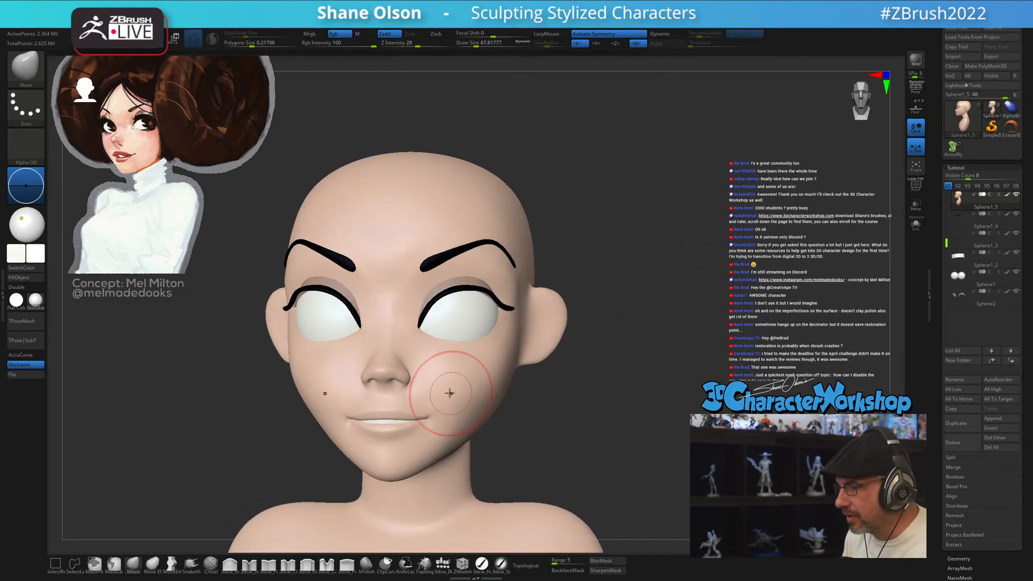
key(shift+d)
key(shift+d)
key(shift+d)
key(shift+d)
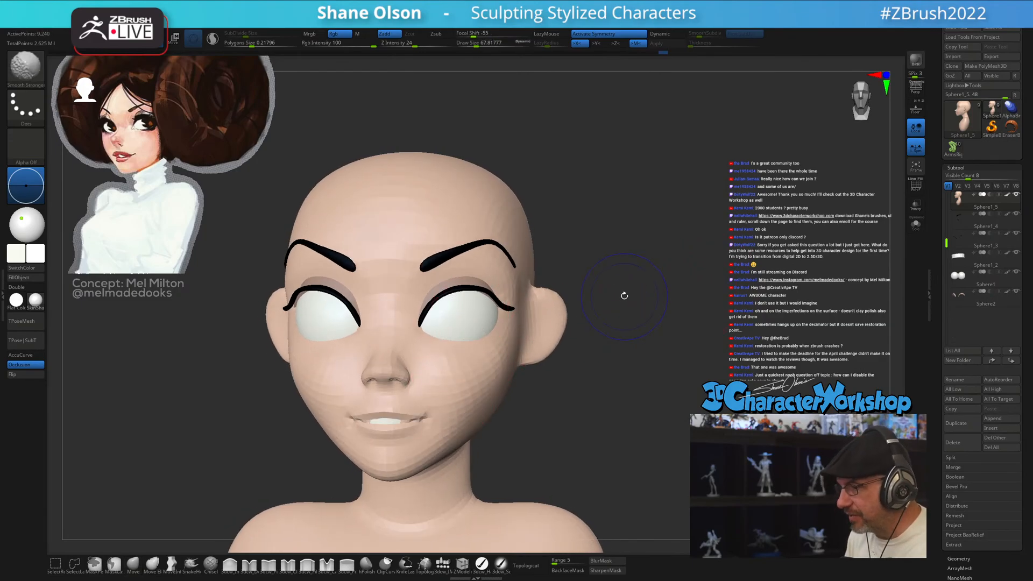
- Mask the area around both eyes, blur the mask, invert it, and activate the transform gizmo on the head
drag(666, 289, 701, 288)
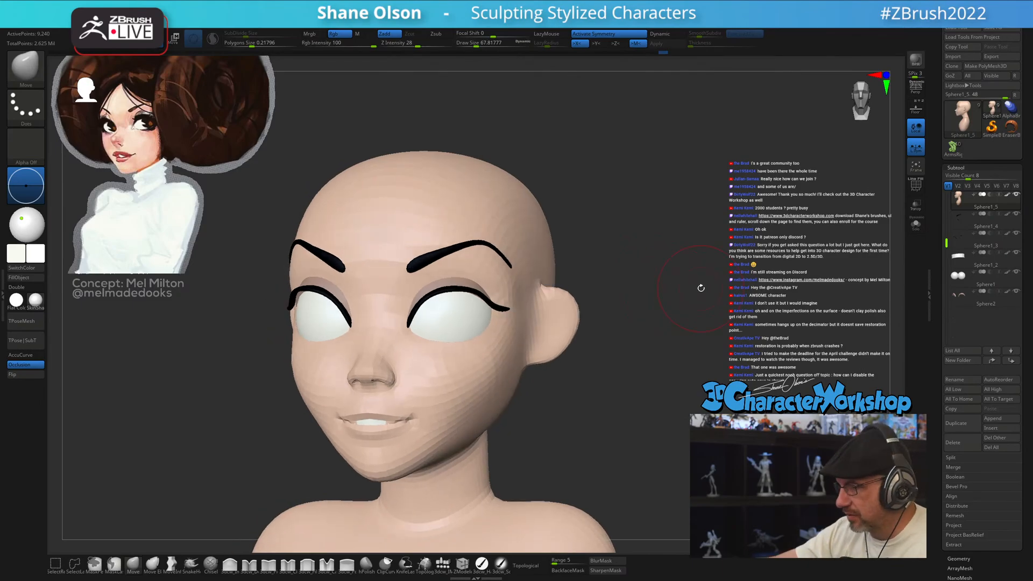
alt+right_drag(505, 388, 524, 382)
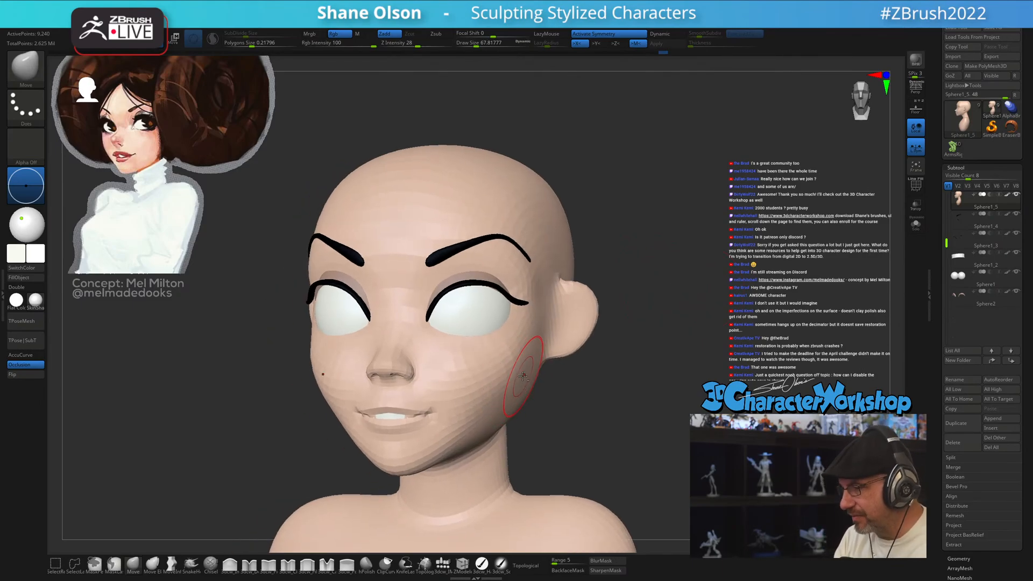
mouse_move(445, 323)
mouse_down()
mouse_move(454, 269)
mouse_move(500, 269)
mouse_move(512, 312)
mouse_move(479, 332)
mouse_move(450, 324)
mouse_move(462, 276)
mouse_move(484, 265)
mouse_move(508, 288)
mouse_up()
drag(593, 343, 605, 419)
click(606, 561)
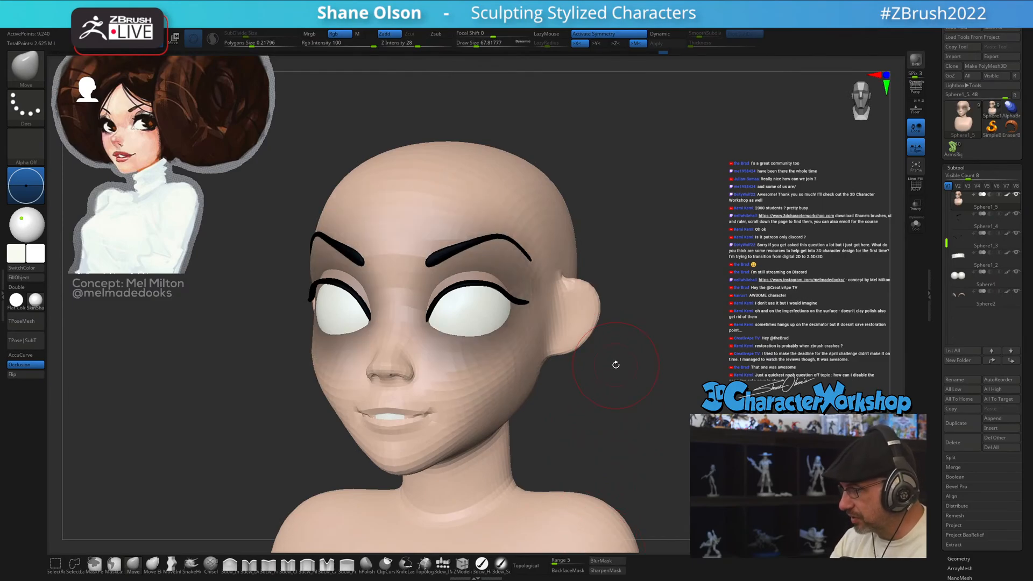
ctrl+click(640, 339)
mouse_move(639, 339)
mouse_down()
mouse_move(647, 344)
mouse_move(517, 317)
mouse_up()
key(w)
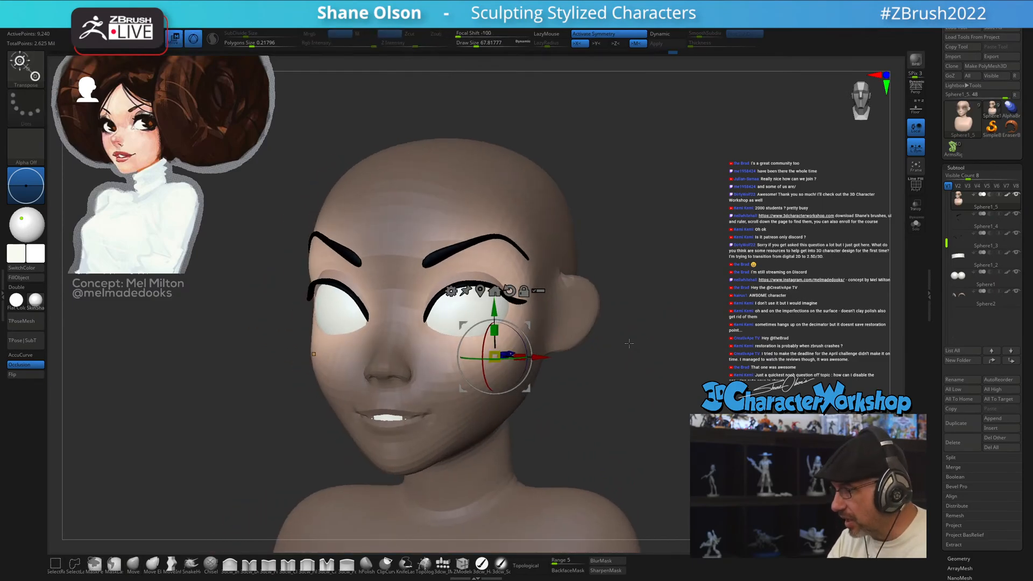
- Select the eyeballs subtool, check it in profile and front views, and show its polyframe wireframe
alt+click(470, 307)
drag(635, 325, 554, 320)
click(413, 246)
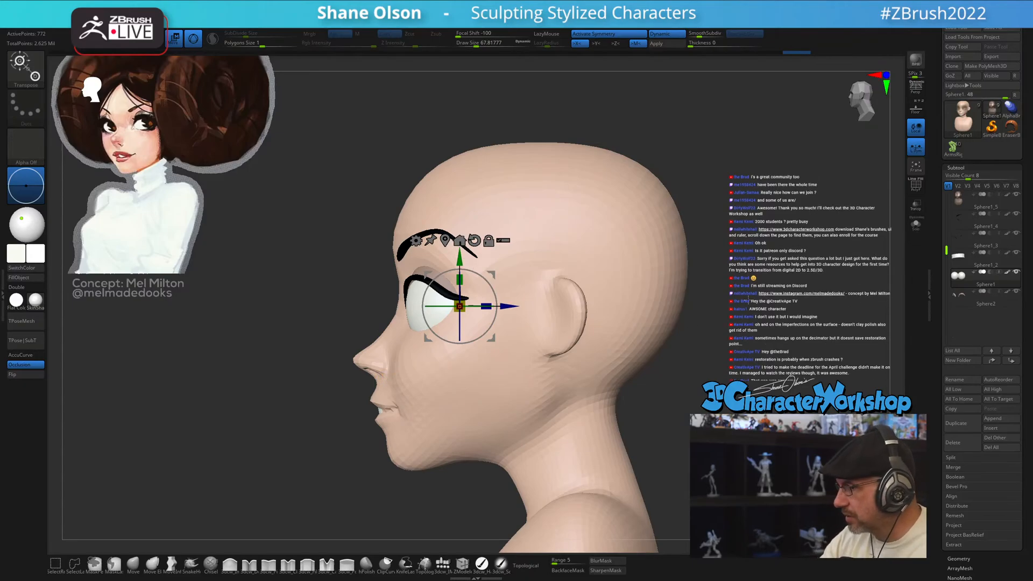
drag(694, 327, 823, 334)
shift+drag(748, 337, 735, 320)
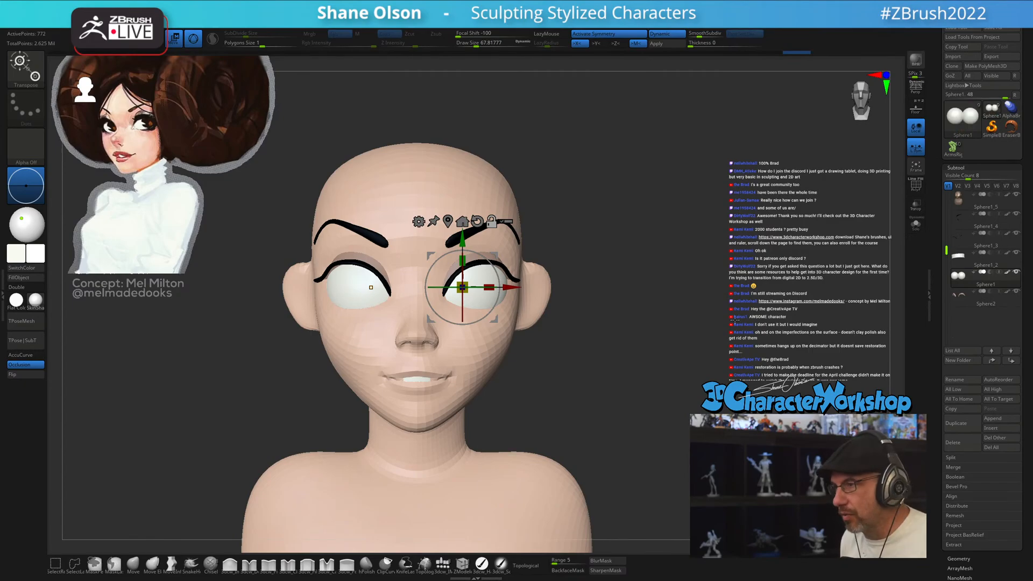
key(shift+f)
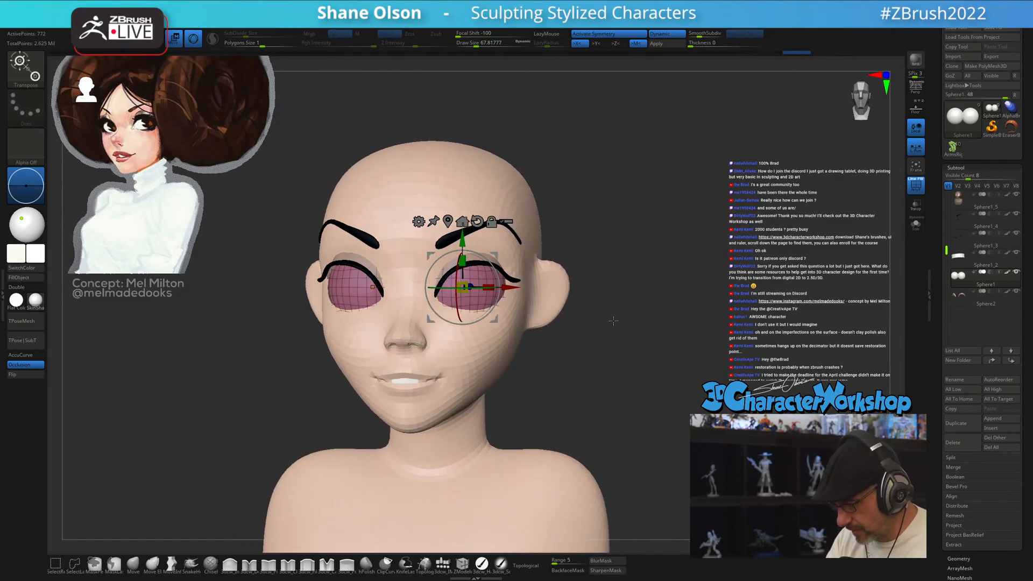
mouse_move(622, 319)
mouse_down()
mouse_move(544, 321)
mouse_move(638, 308)
mouse_up()
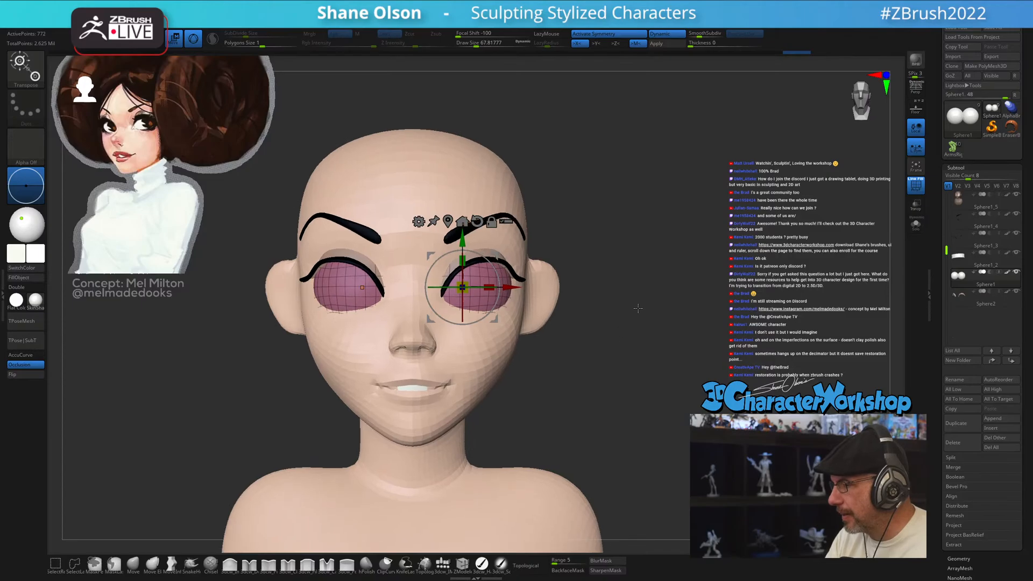
- Isolate the eyeballs, adjust the gizmo pivot on the character's left eyeball, and bring the other subtools back
click(915, 226)
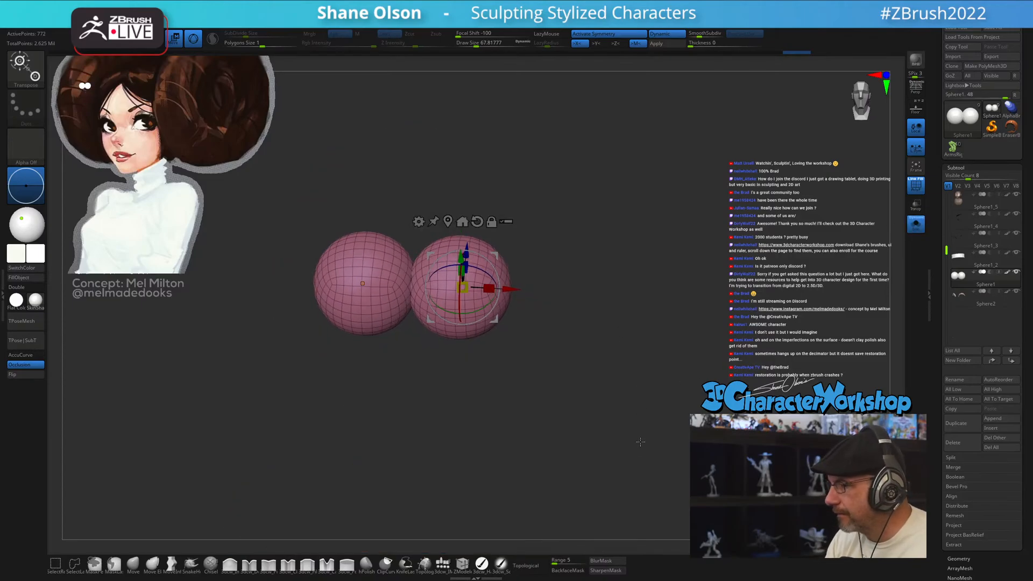
alt+drag(631, 425, 615, 452)
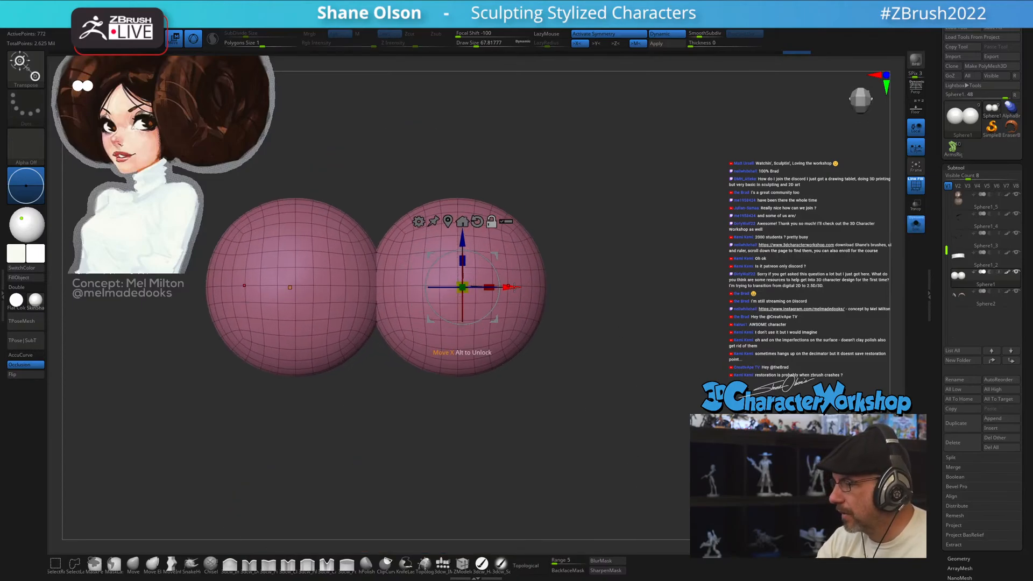
alt+drag(513, 286, 508, 287)
click(914, 226)
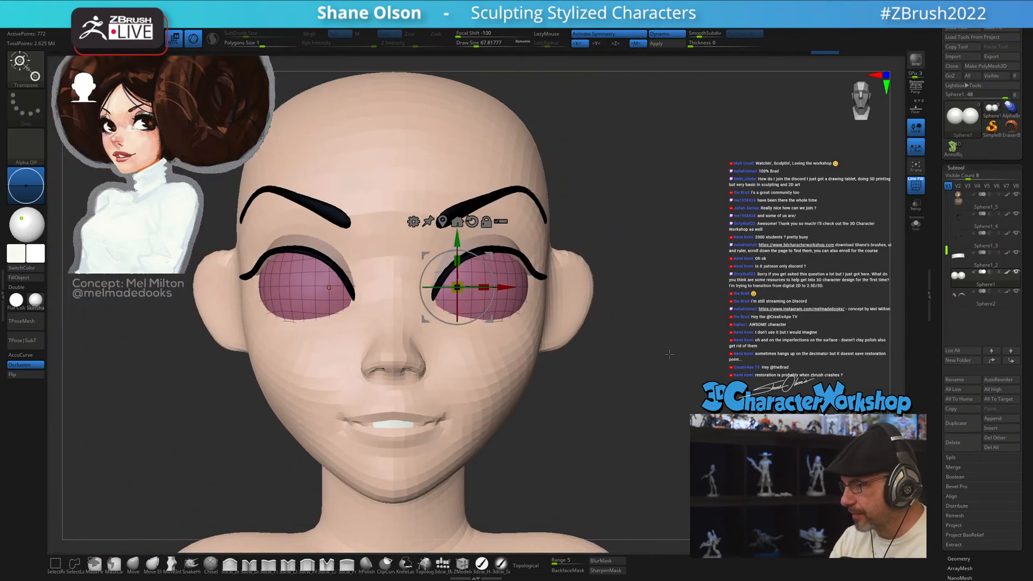
- Enable transforming of all selected subtools and include the head and upper lashes with the eyeballs, leaving out the eyebrows
click(501, 221)
ctrl+shift+drag(641, 221, 652, 361)
key(ctrl+shift)
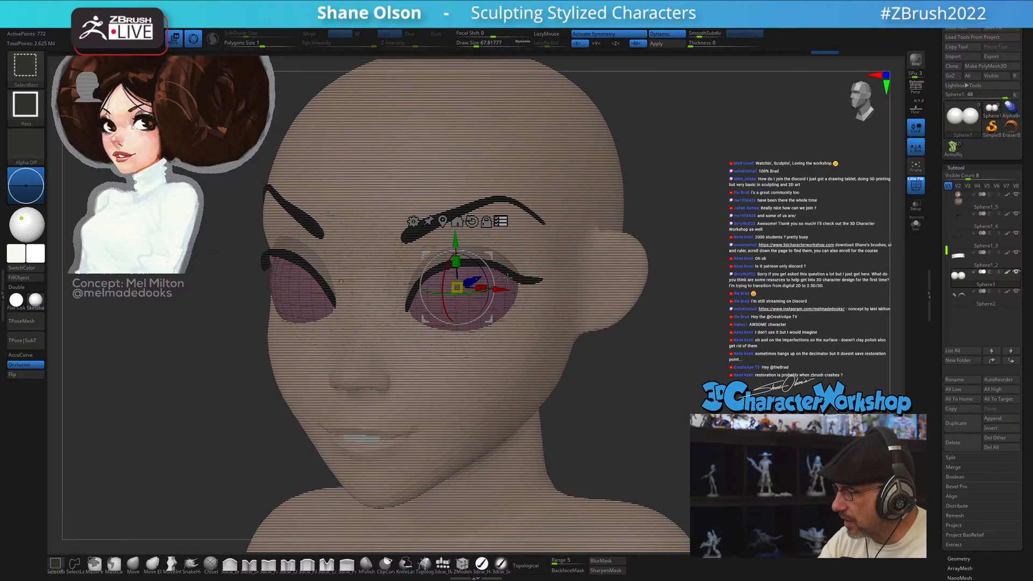
ctrl+shift+click(508, 278)
ctrl+shift+click(509, 272)
ctrl+shift+click(511, 263)
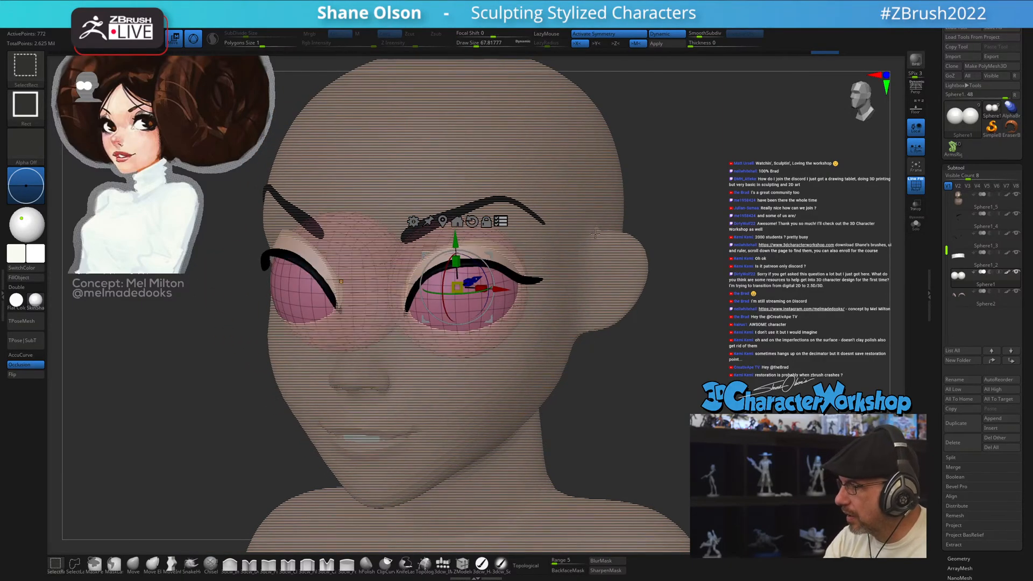
ctrl+shift+click(533, 345)
drag(698, 394, 637, 306)
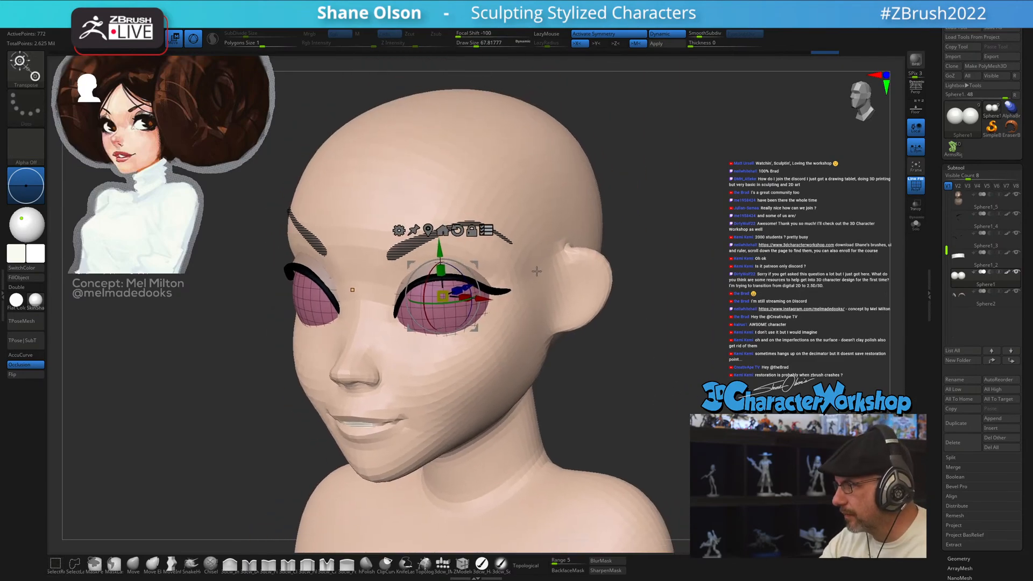
- Rescale and nudge the eyeballs, lashes and unmasked eye area together with the gizmo, checking them in three-quarter and front views
drag(445, 294, 440, 301)
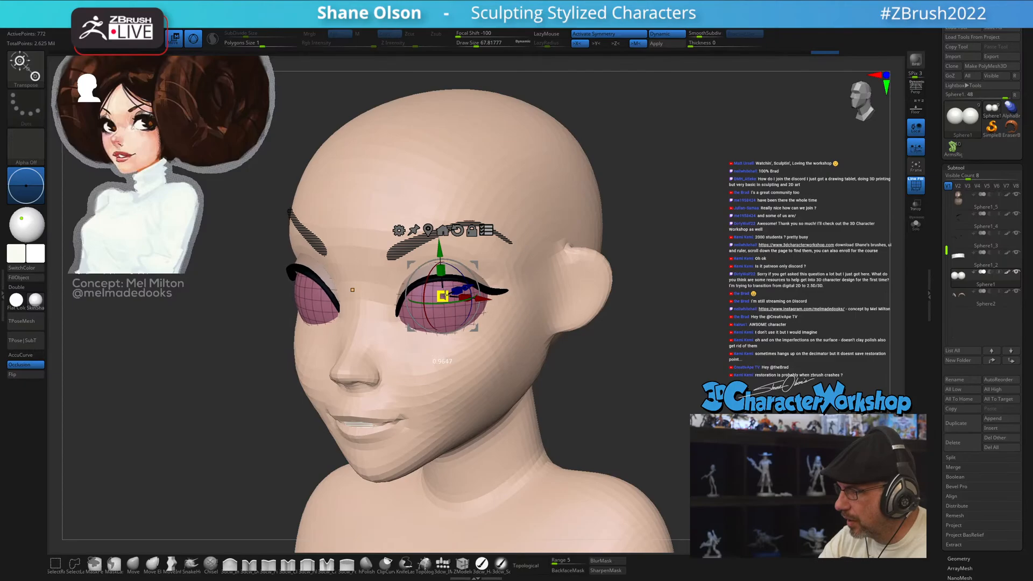
drag(522, 350, 490, 237)
drag(679, 285, 653, 318)
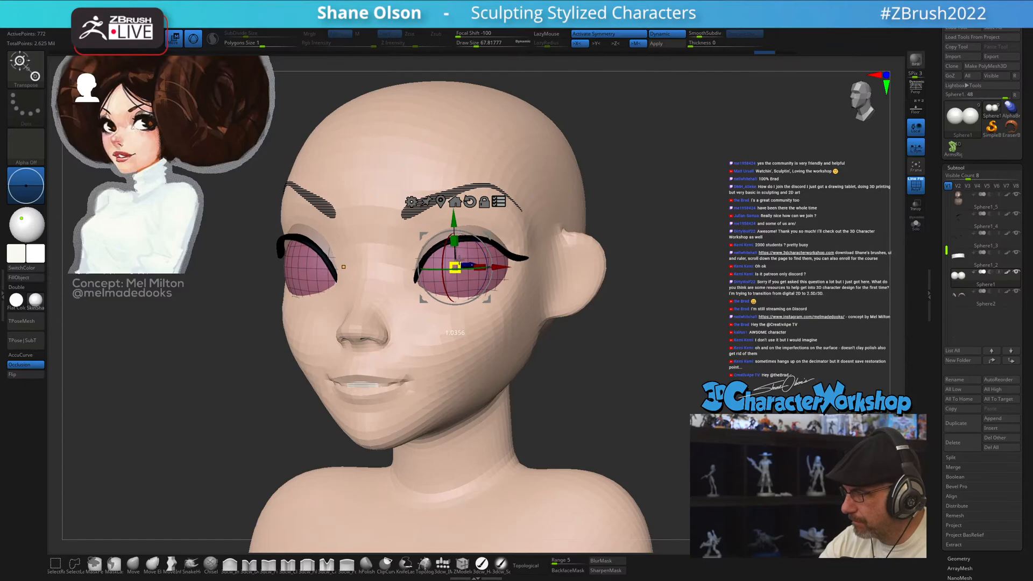
right_drag(459, 263, 515, 214)
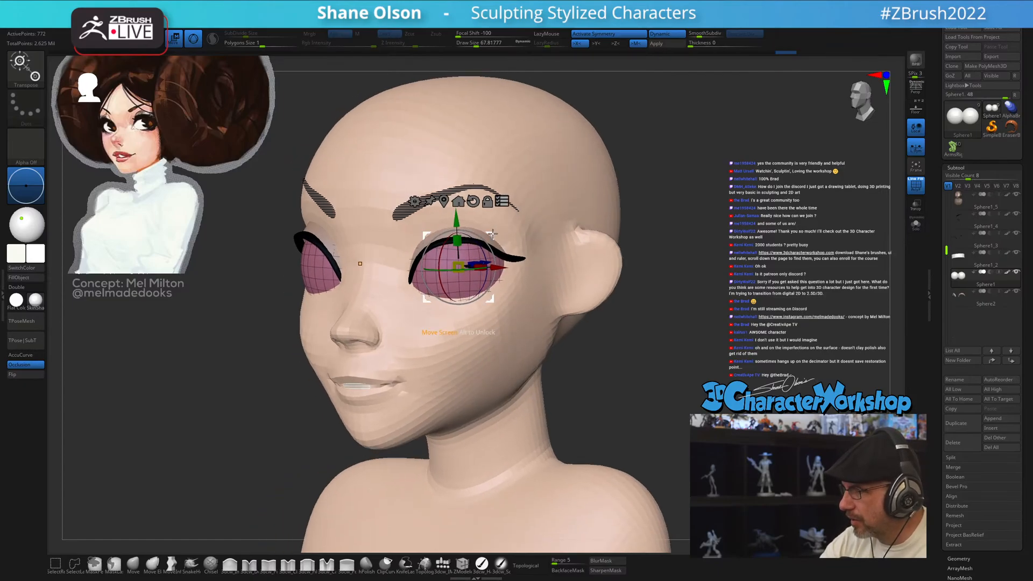
drag(492, 233, 490, 234)
right_drag(539, 292, 557, 351)
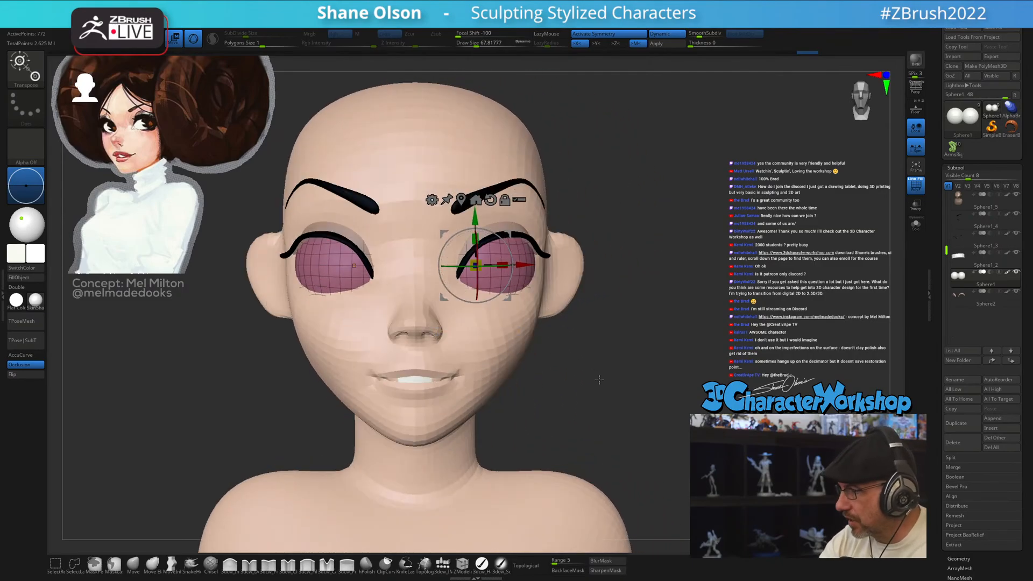
- Reselect the head at its highest subdivision level, hide the polyframe, and return to the Move brush to review the face
alt+click(489, 359)
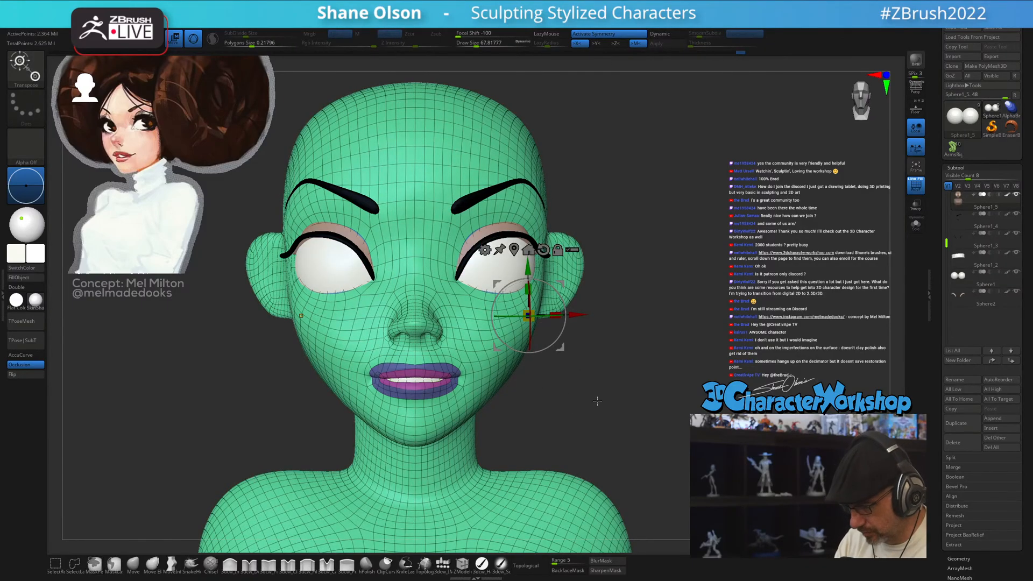
key(shift+f)
key(q)
mouse_move(597, 390)
mouse_down()
mouse_move(597, 373)
mouse_move(625, 368)
mouse_up()
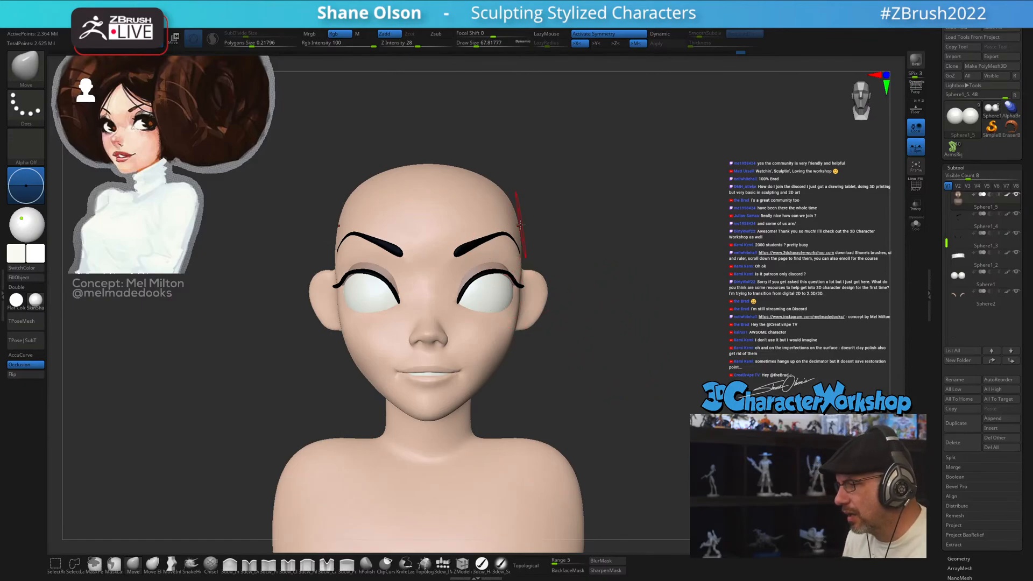
mouse_move(627, 260)
alt+mouse_down()
mouse_move(676, 318)
mouse_move(646, 327)
mouse_move(677, 337)
alt+mouse_up()
drag(584, 321, 595, 330)
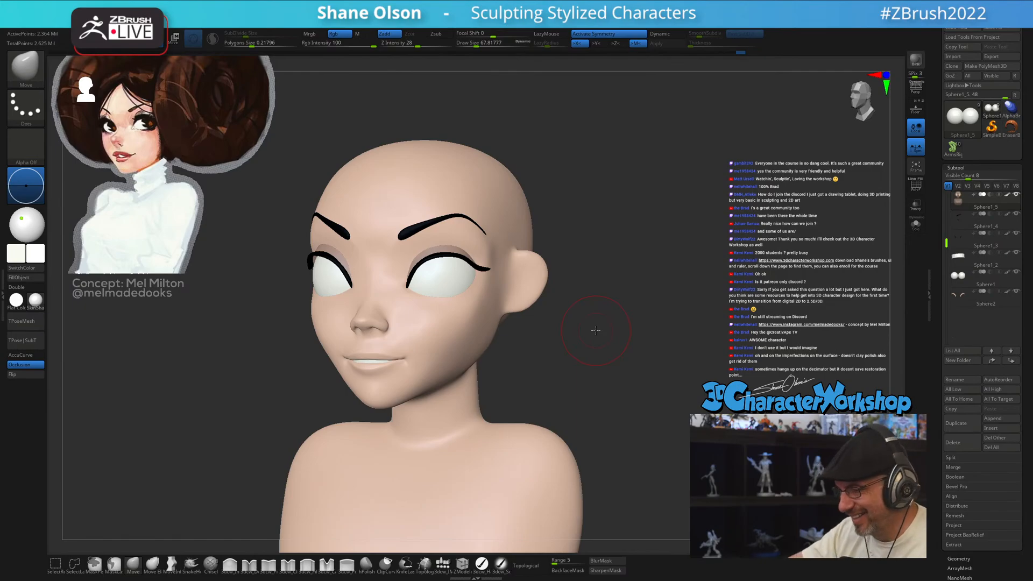
- Set the Move brush draw size to about 108 and on to 64.9, and refine the cheek outline in three-quarter view
drag(596, 330, 316, 369)
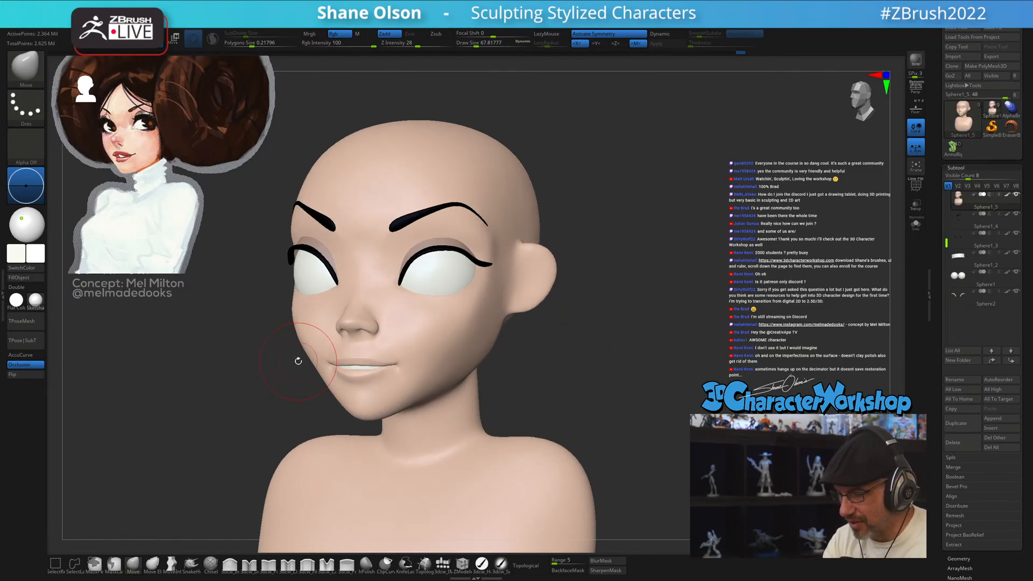
key(s)
drag(243, 437, 247, 436)
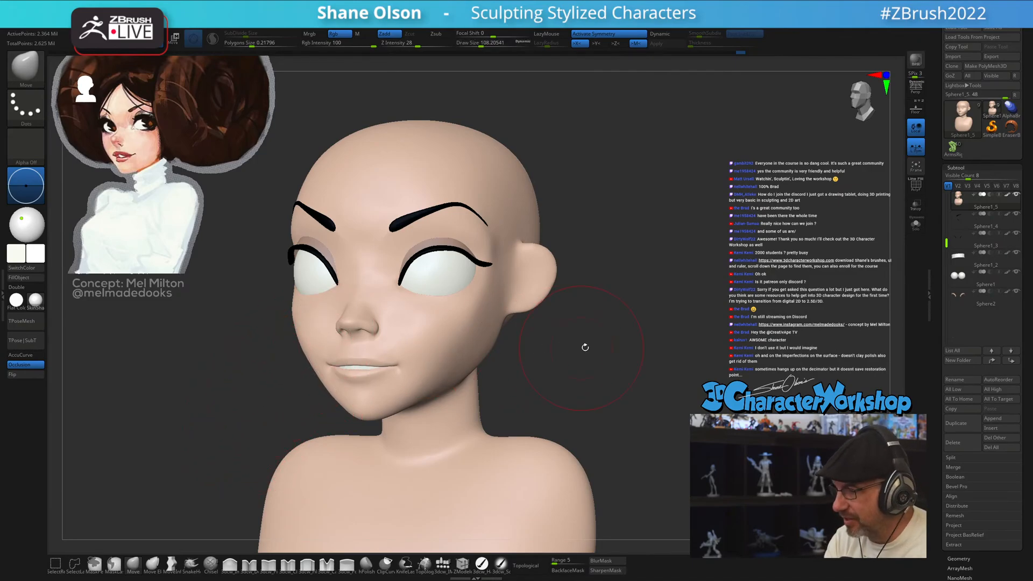
drag(583, 346, 559, 348)
key(s)
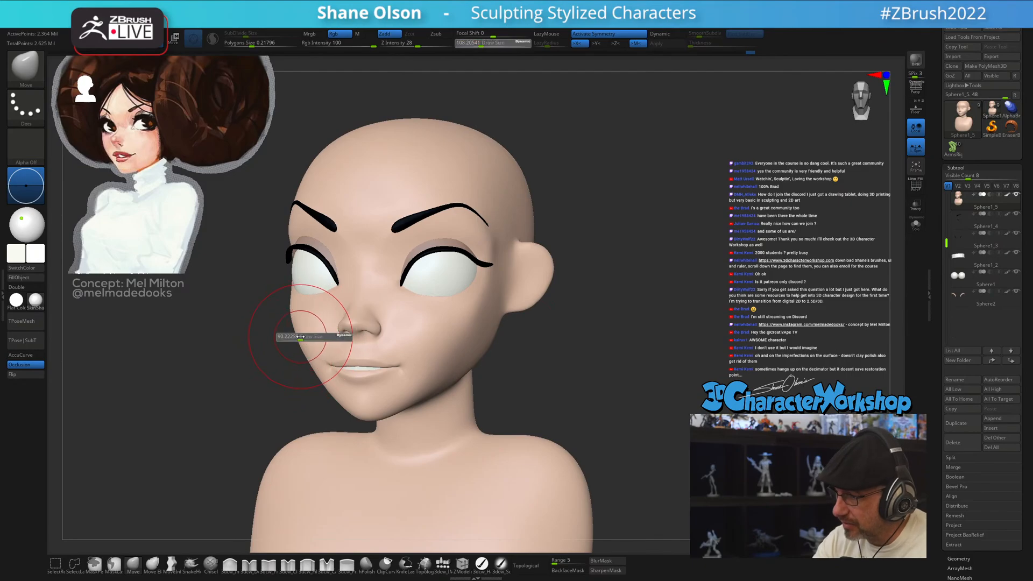
drag(323, 335, 301, 335)
key(shift)
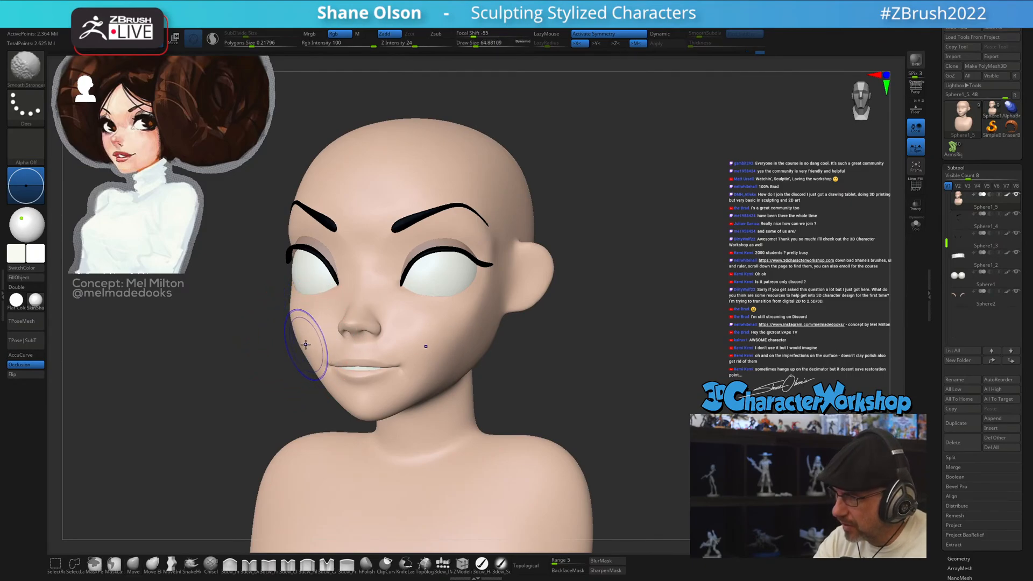
- Adjust the mouth corner from a low angle with the Move brush, then enlarge the draw size to about 86.6 in front view
mouse_move(491, 386)
mouse_down()
mouse_move(486, 374)
mouse_move(423, 367)
mouse_up()
scroll(422, 367, up, 3)
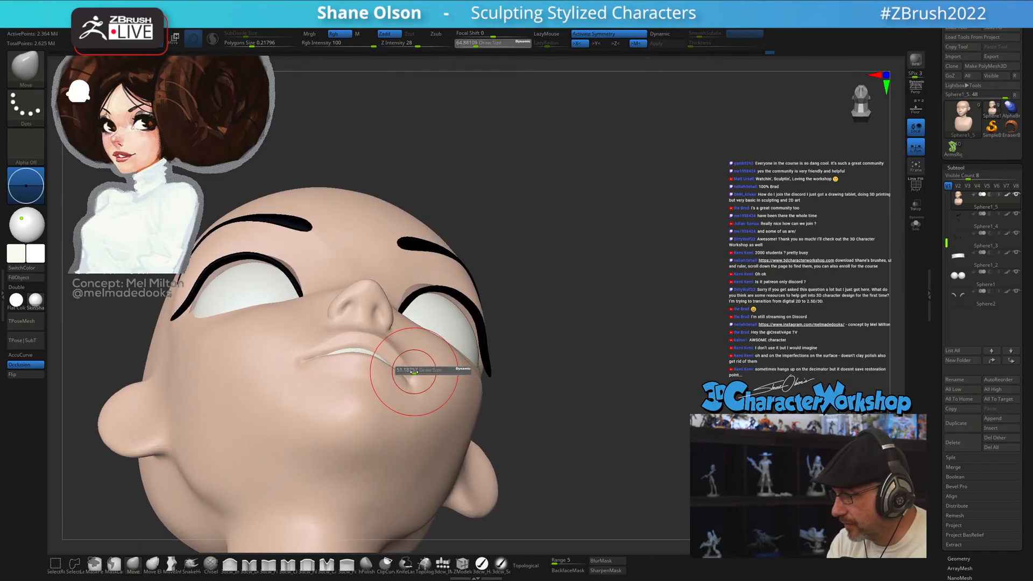
mouse_move(406, 378)
mouse_down()
mouse_move(429, 353)
mouse_move(411, 369)
mouse_move(429, 416)
mouse_up()
drag(465, 351, 540, 350)
key(bracketright)
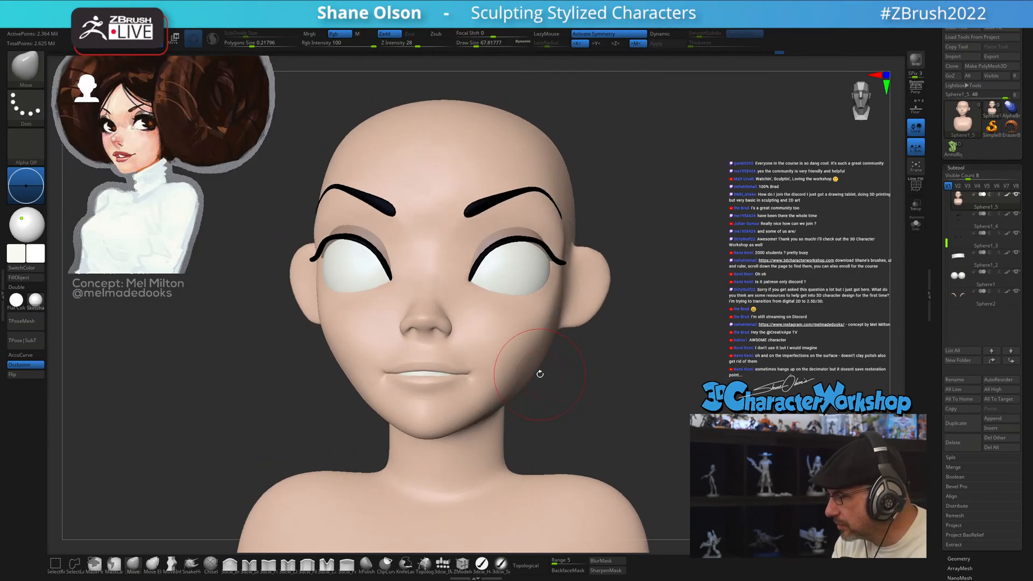
key(bracketright)
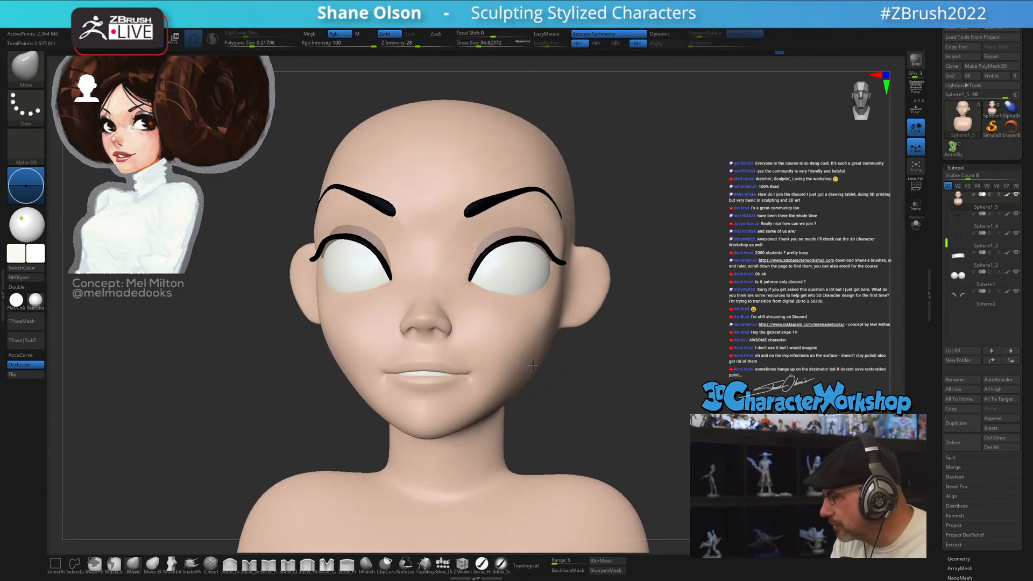
- Set the Move brush draw size to 112 and on to about 70.8, and refine the jaw underside where it meets the neck in profile
right_drag(564, 314, 577, 287)
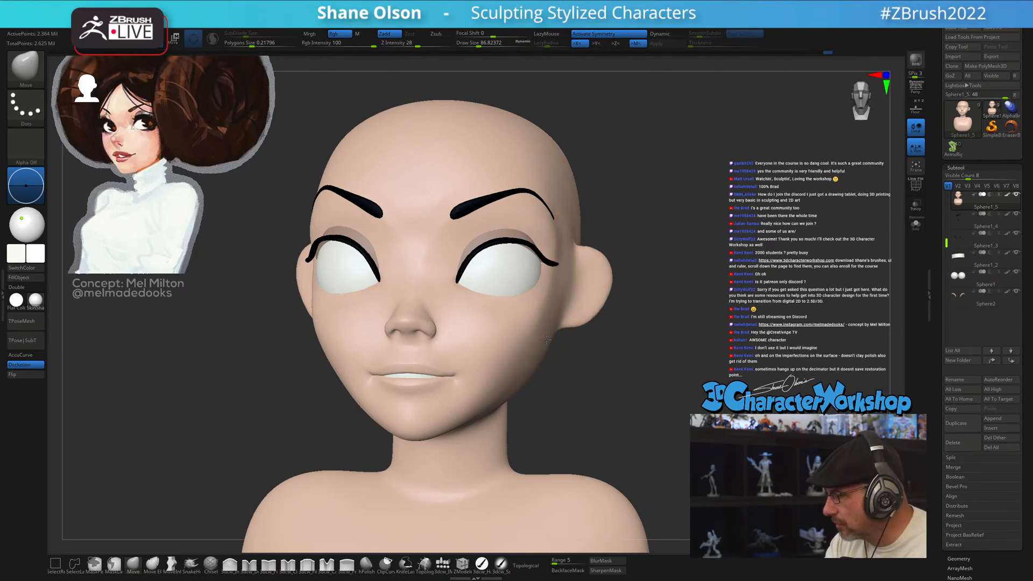
right_drag(547, 339, 567, 272)
key(shift)
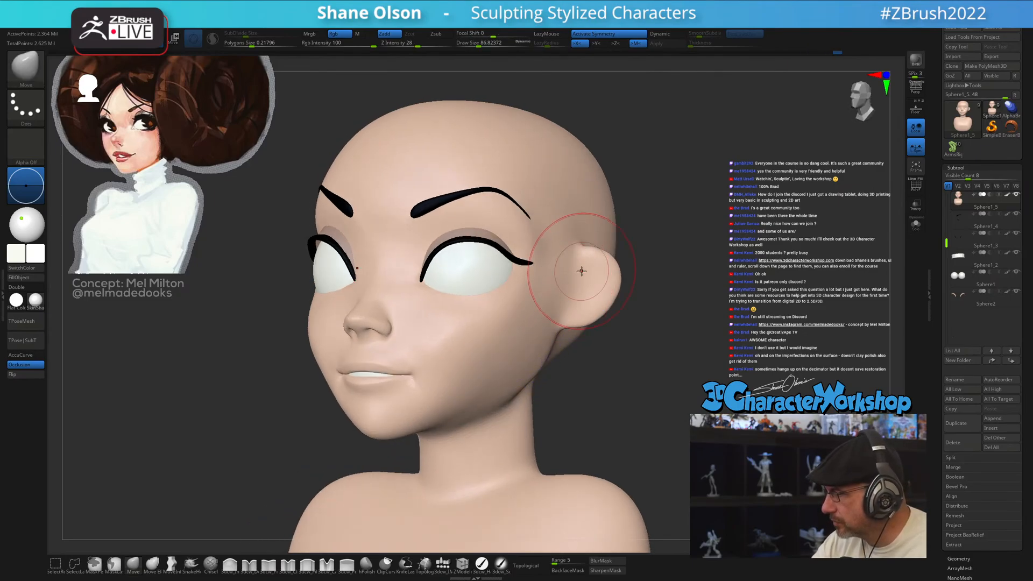
mouse_move(558, 271)
right_down()
mouse_move(560, 293)
mouse_move(518, 354)
mouse_move(448, 383)
right_up()
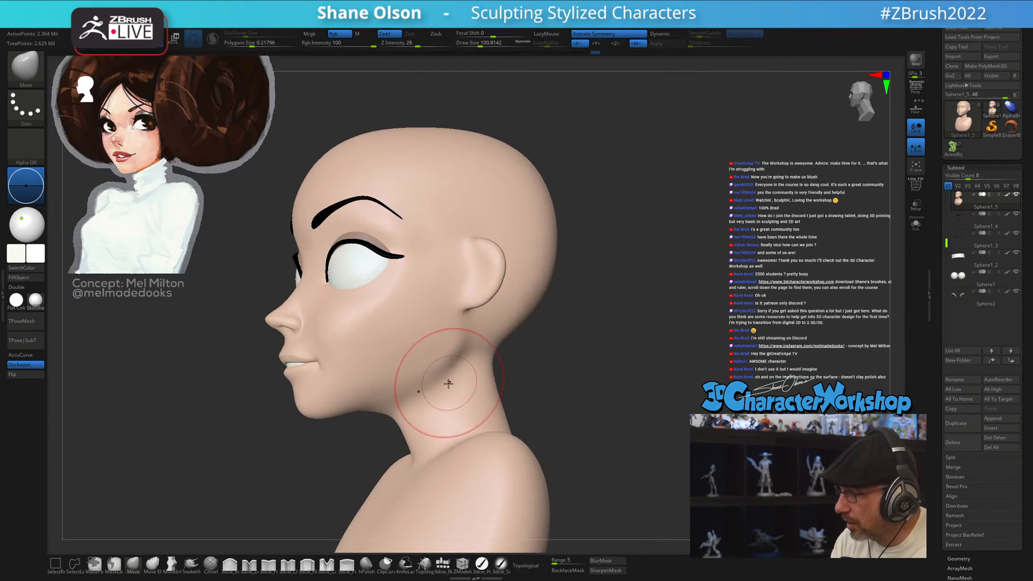
key(s)
key(s)
click(403, 412)
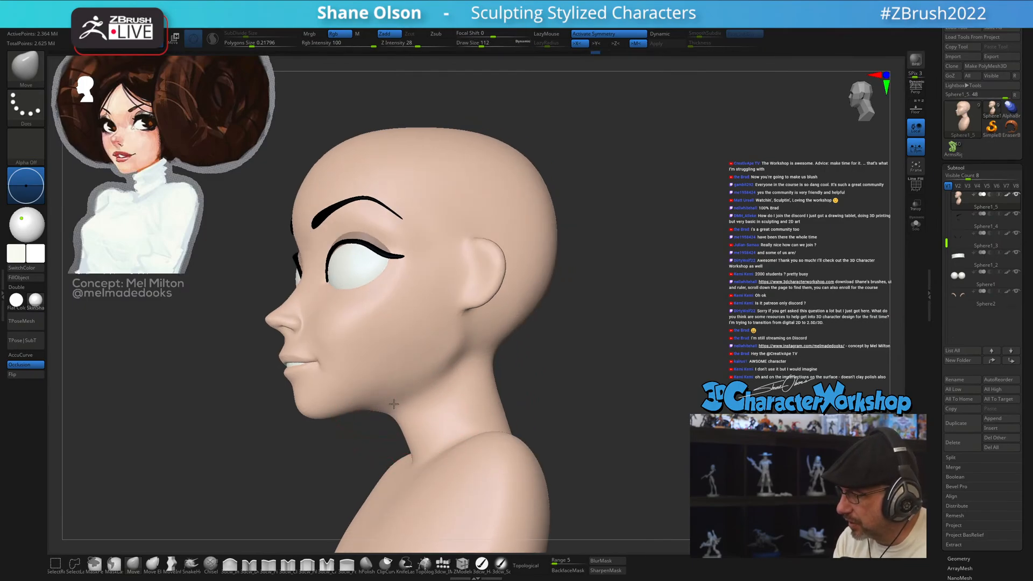
key(s)
drag(408, 399, 402, 403)
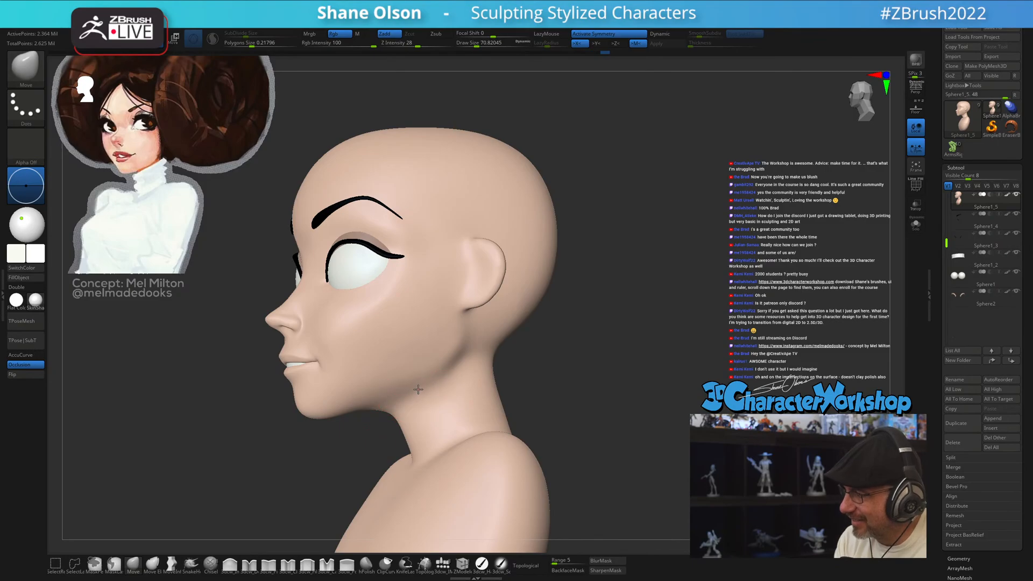
- Smooth the jawline below the ear and refine its outline in three-quarter and side views
mouse_move(404, 394)
right_down()
mouse_move(392, 374)
mouse_move(436, 397)
right_up()
key(shift)
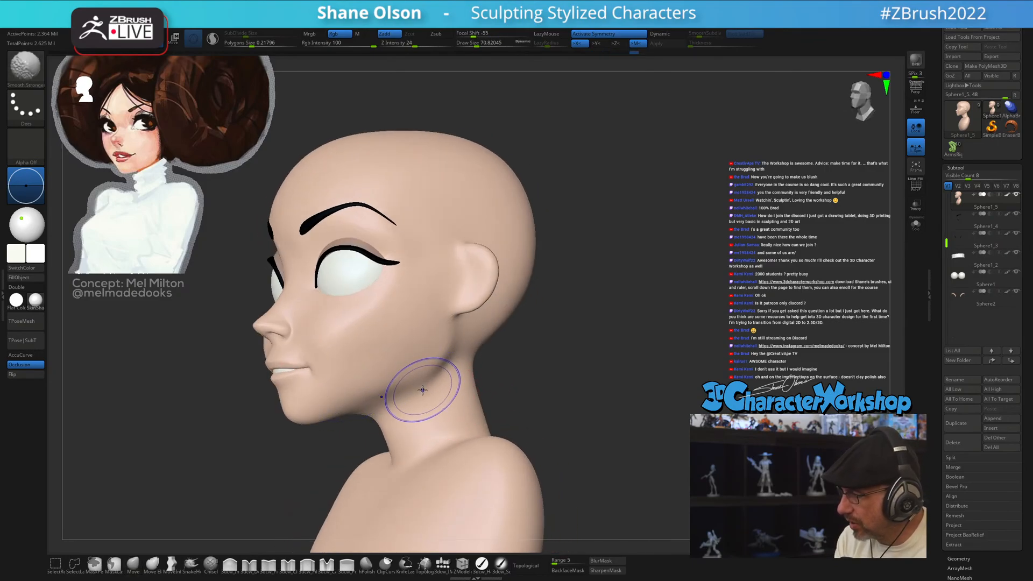
right_drag(415, 350, 427, 361)
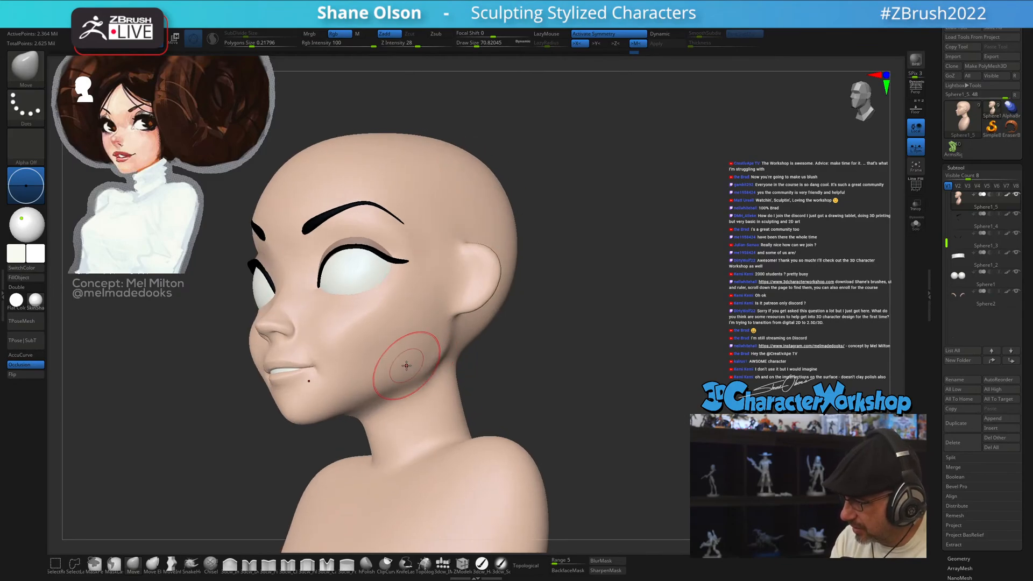
right_drag(352, 394, 421, 400)
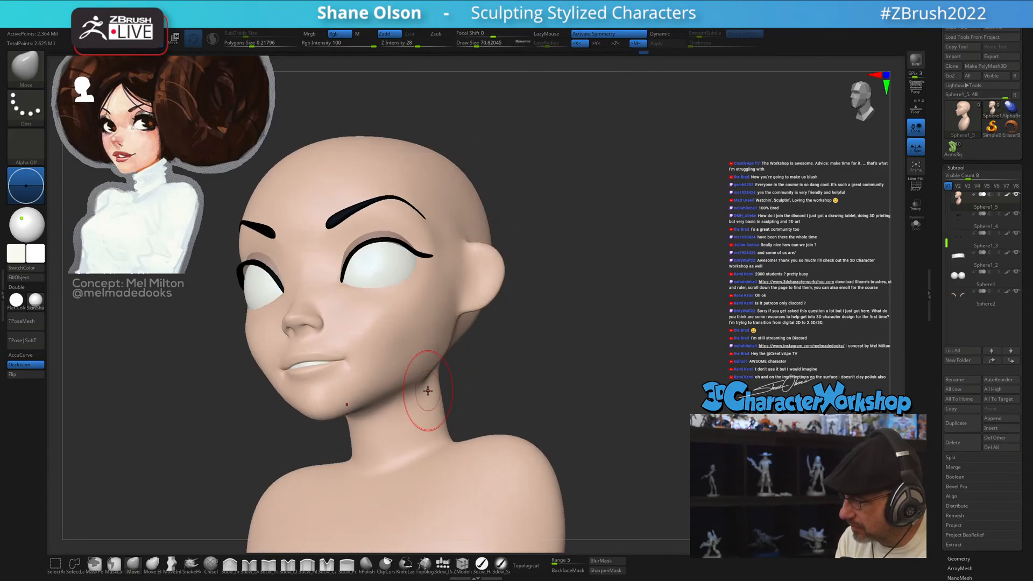
right_drag(484, 374, 469, 396)
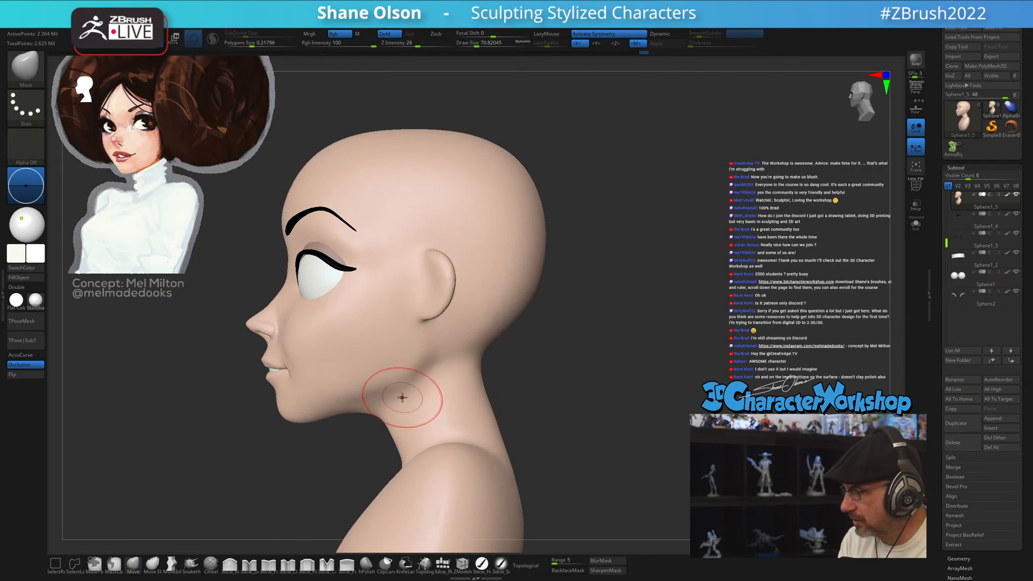
- Set the Move brush draw size to about 158 and adjust the neck's silhouette in profile view
mouse_move(402, 398)
right_down()
mouse_move(427, 403)
mouse_move(417, 414)
right_up()
key(s)
click(311, 447)
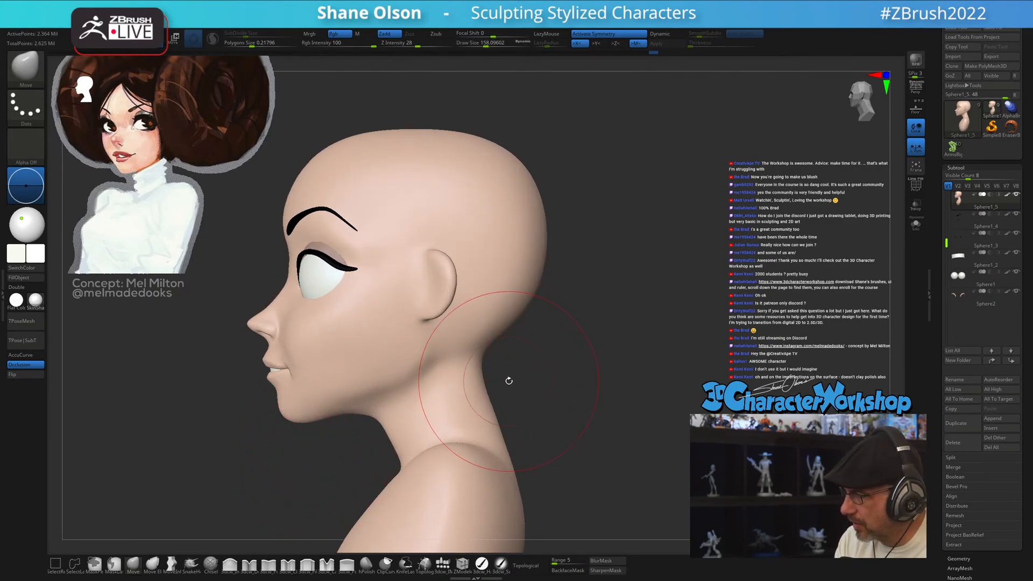
mouse_move(509, 380)
right_down()
mouse_move(596, 375)
mouse_move(511, 413)
mouse_move(465, 412)
mouse_move(448, 429)
right_up()
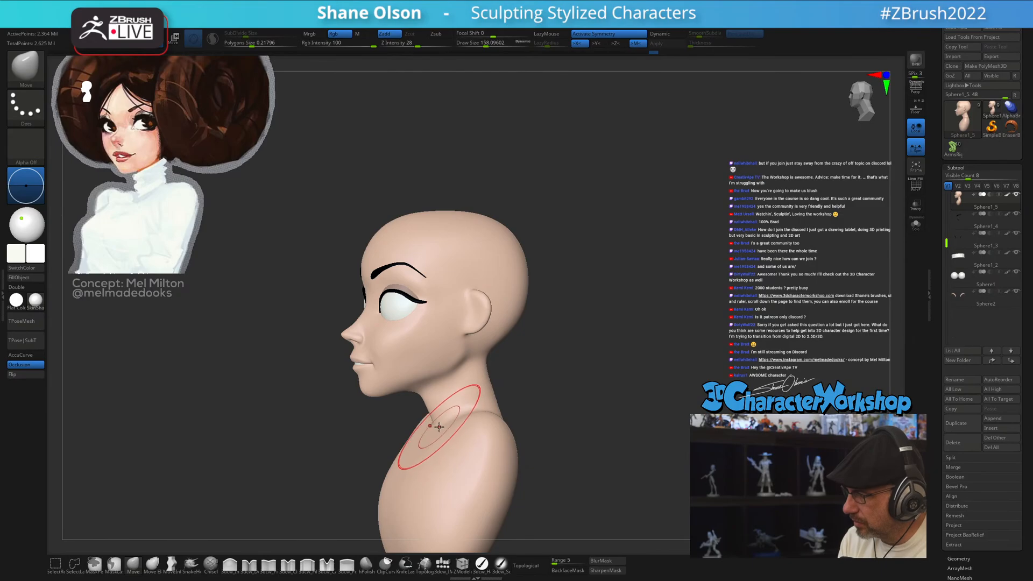
- Set the draw size to about 119.8, and reshape and smooth the base of the neck where it meets the chest and shoulder
key(s)
drag(450, 419, 444, 421)
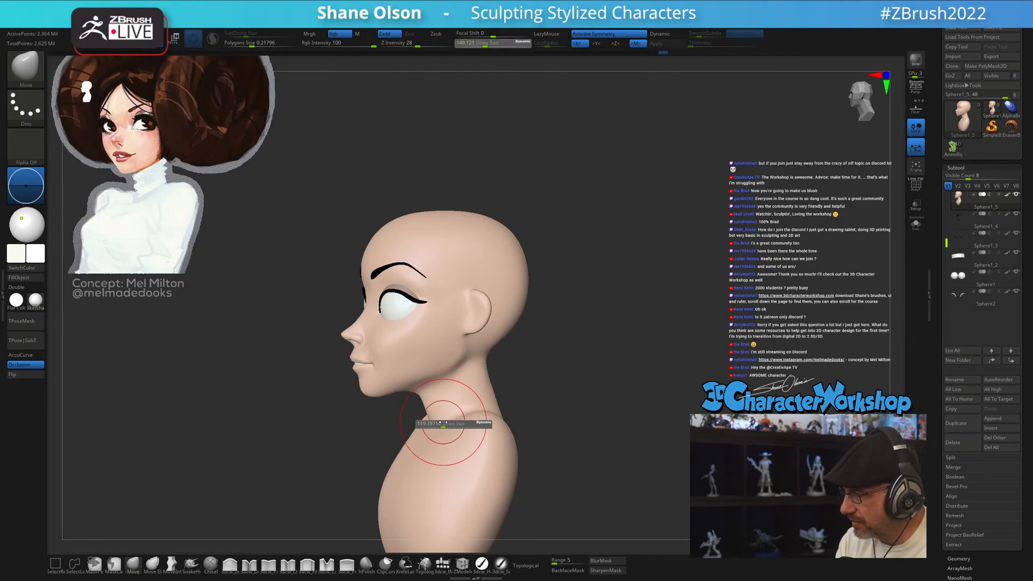
key(shift)
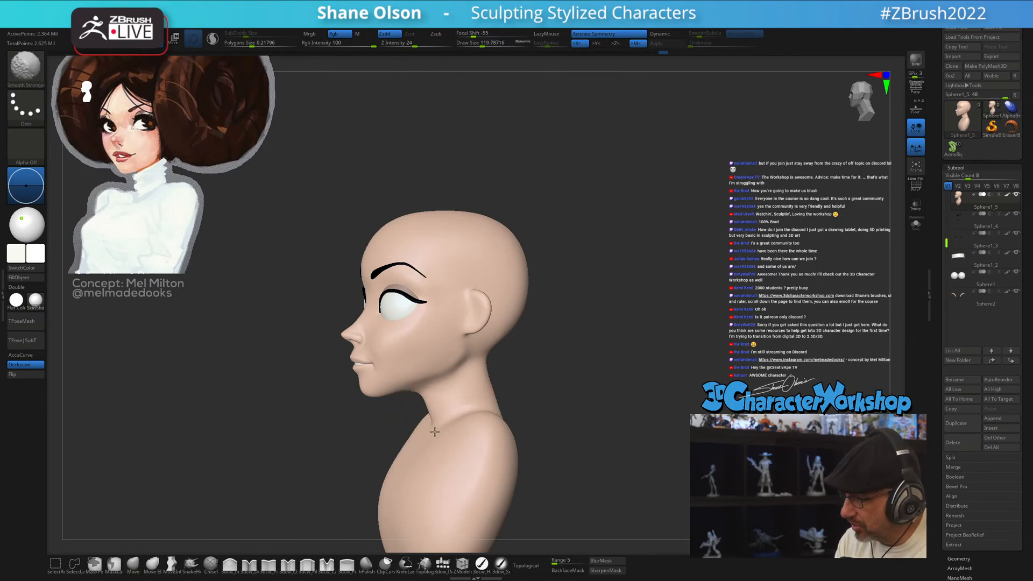
mouse_move(435, 432)
right_down()
mouse_move(528, 422)
mouse_move(496, 415)
mouse_move(424, 428)
right_up()
shift+drag(424, 430, 432, 427)
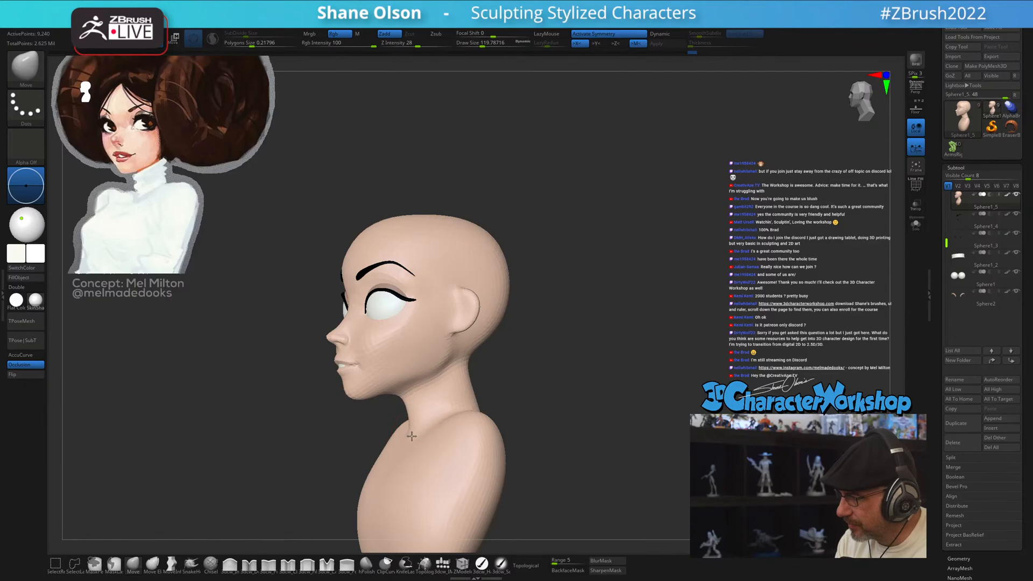
right_drag(509, 381, 446, 427)
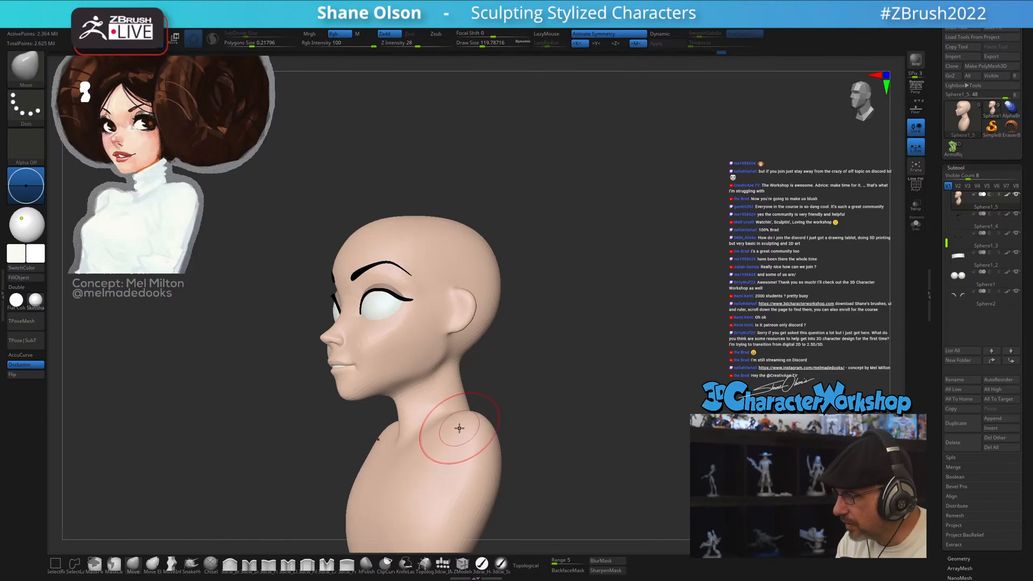
- Reduce the draw size to about 80.2 and smooth the cheek and temple in three-quarter view
mouse_move(512, 385)
right_down()
mouse_move(539, 377)
mouse_move(516, 409)
mouse_move(521, 392)
right_up()
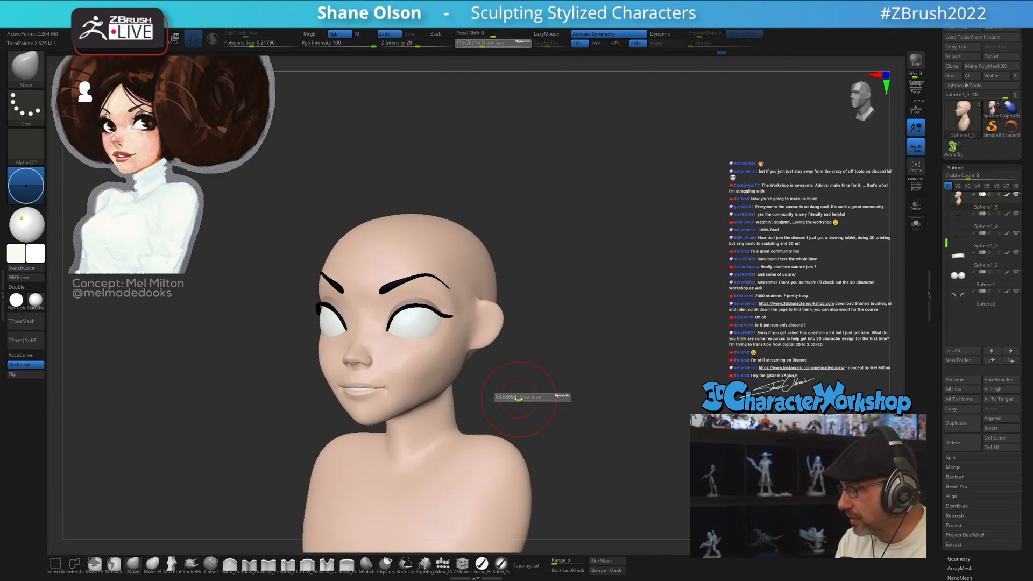
key(shift)
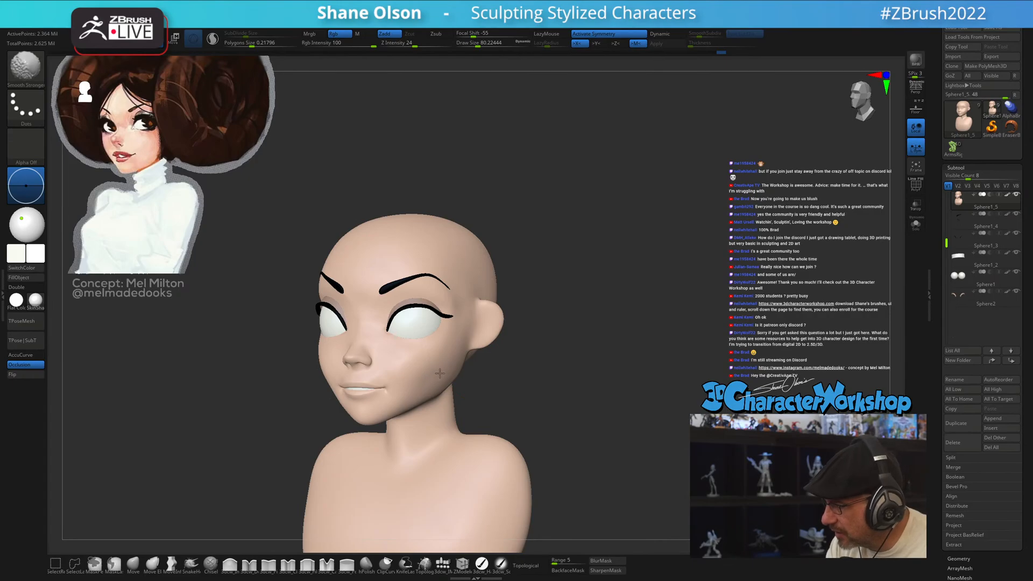
right_drag(480, 356, 466, 353)
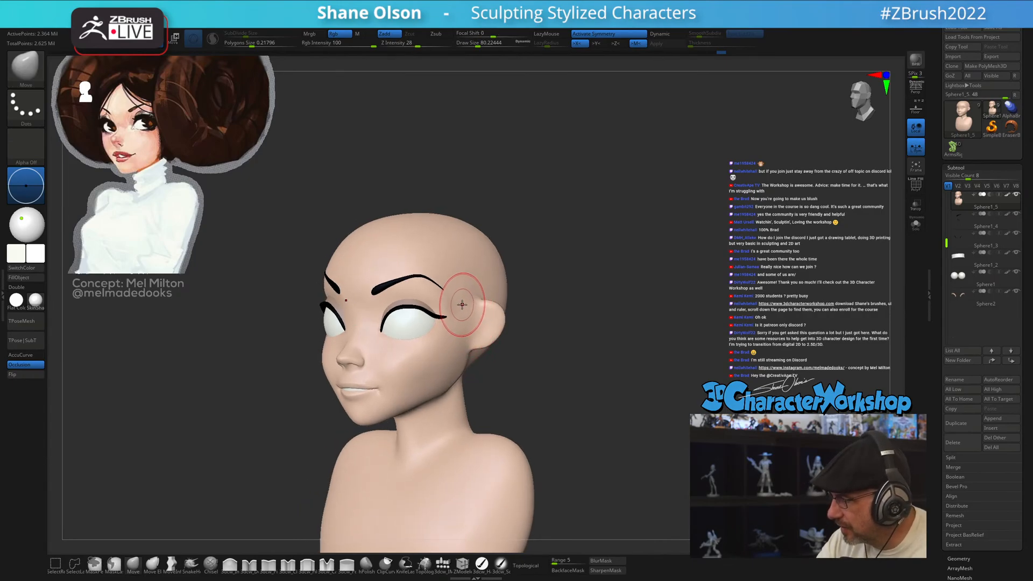
mouse_move(463, 304)
shift+mouse_down()
mouse_move(457, 286)
mouse_move(464, 307)
shift+mouse_up()
mouse_move(552, 377)
right_down()
mouse_move(566, 391)
mouse_move(551, 386)
right_up()
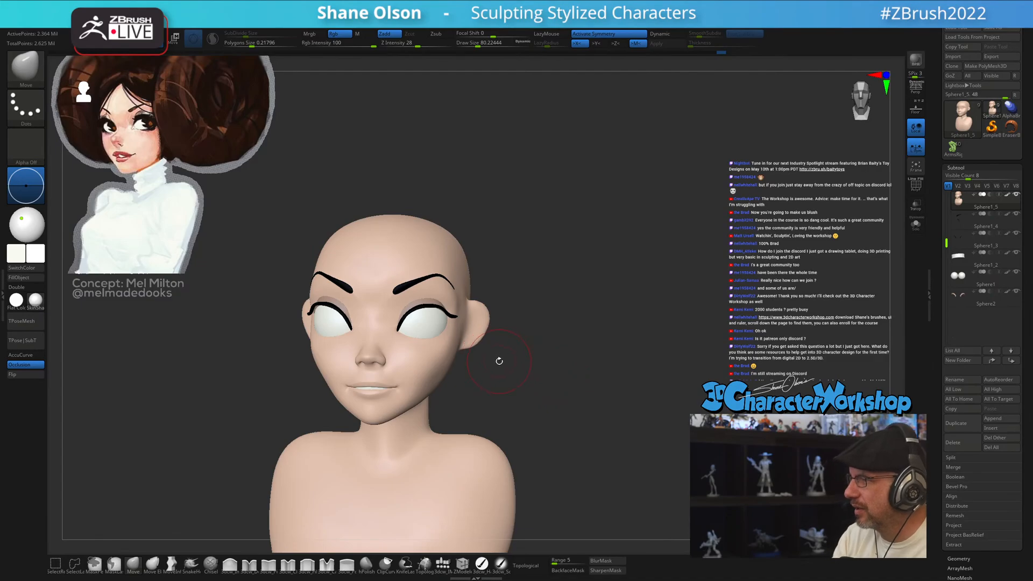
- Set the draw size to about 67.8, drop the head three subdivision levels, and smooth the cheek and jaw outline
ctrl+right_drag(499, 361, 491, 401)
key(s)
drag(491, 403, 488, 403)
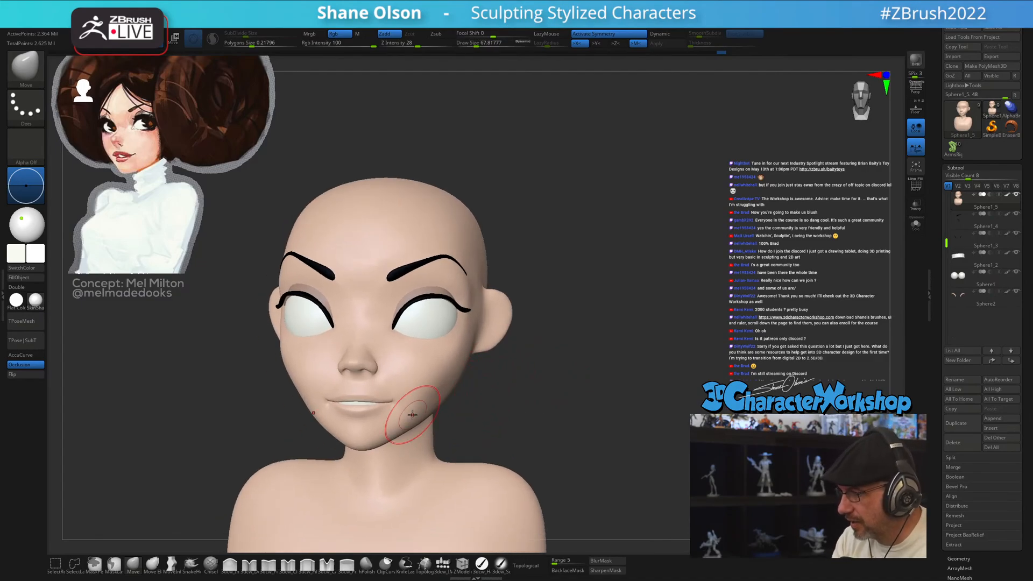
key(shift+d)
key(shift+d)
key(shift+d)
mouse_move(419, 415)
shift+mouse_down()
mouse_move(394, 426)
mouse_move(449, 391)
shift+mouse_up()
shift+right_drag(473, 368, 556, 364)
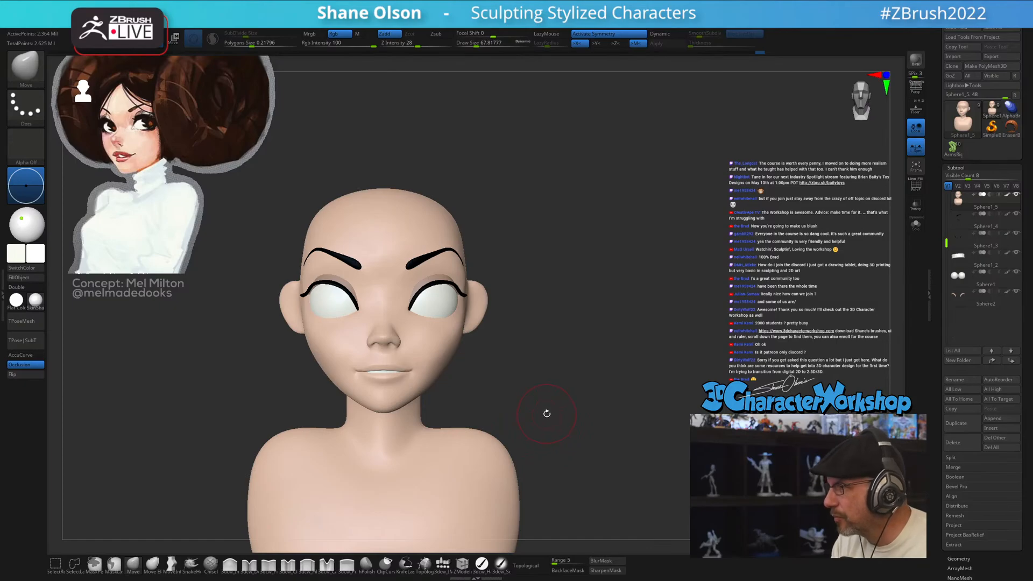
- Smooth the brow area while comparing the head with the concept in profile, three-quarter and front views
right_drag(544, 403, 578, 367)
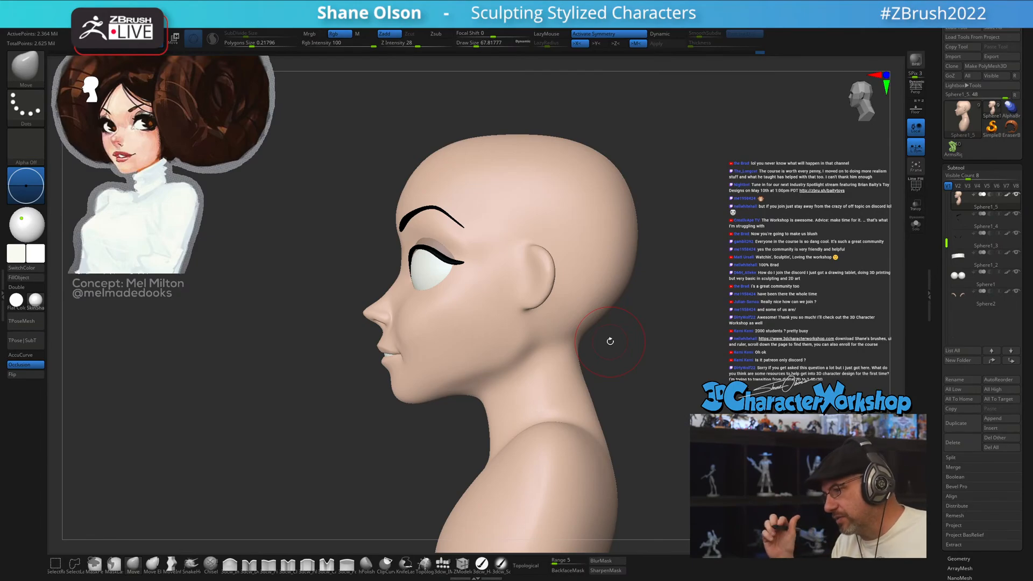
drag(653, 431, 669, 383)
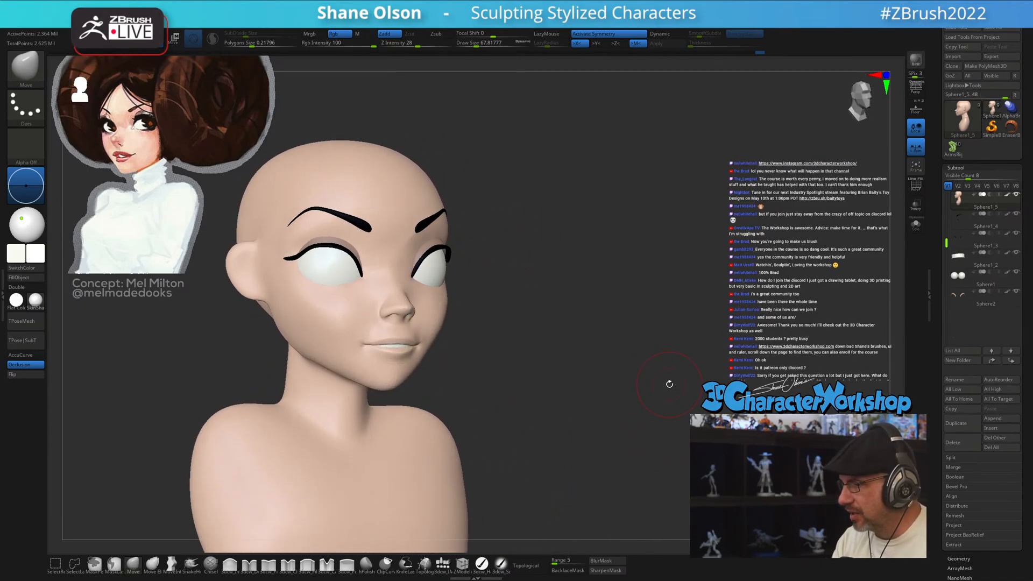
shift+drag(396, 230, 426, 206)
mouse_move(564, 311)
shift+mouse_down()
mouse_move(551, 309)
mouse_move(580, 367)
shift+mouse_up()
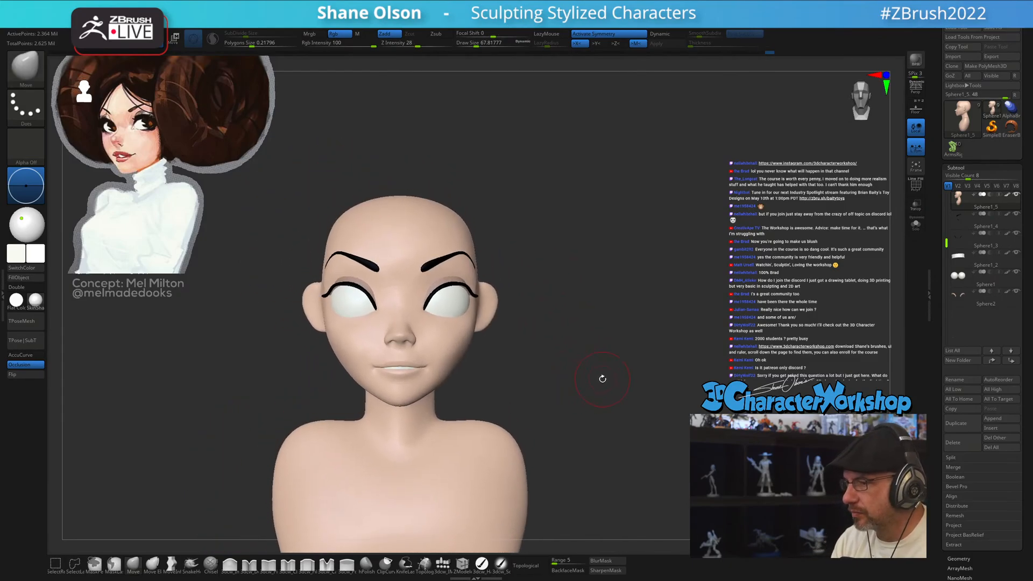
- Switch to the soft paint brush with RGB intensity 20 and sample a salmon skin tone from the concept image
click(501, 563)
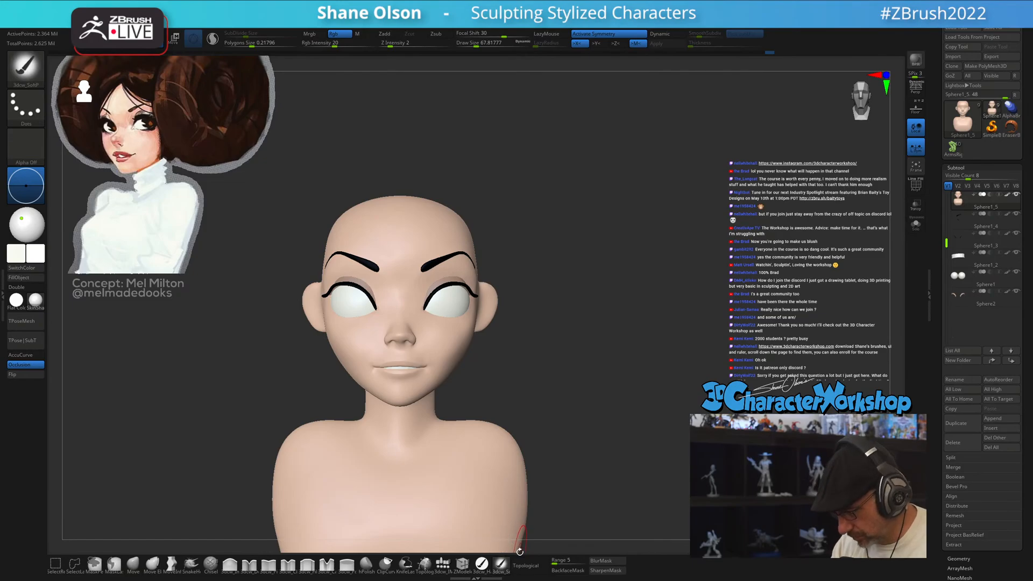
key(z)
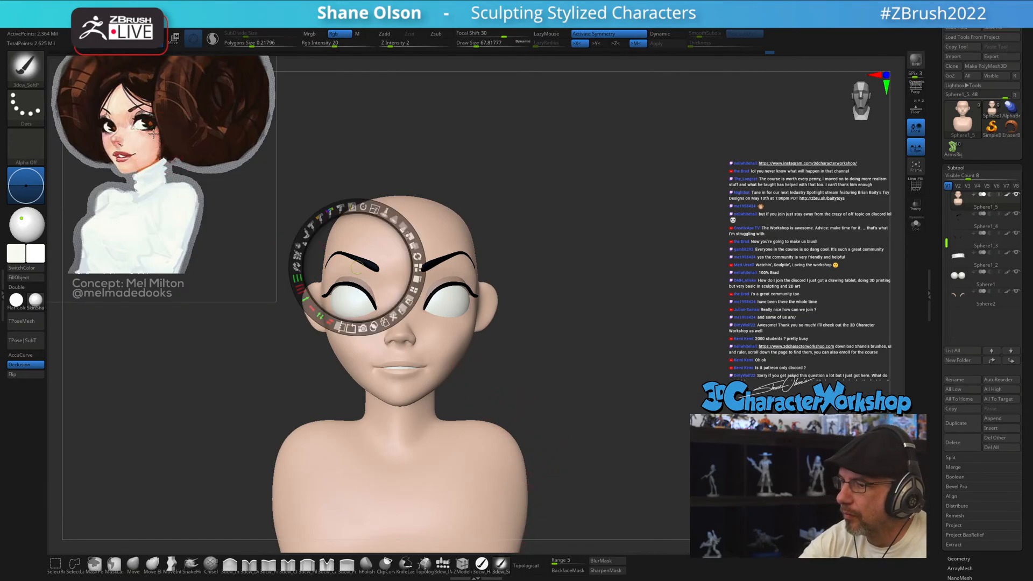
key(z)
key(v)
mouse_move(530, 362)
alt+mouse_down()
mouse_move(543, 353)
mouse_move(473, 349)
alt+mouse_up()
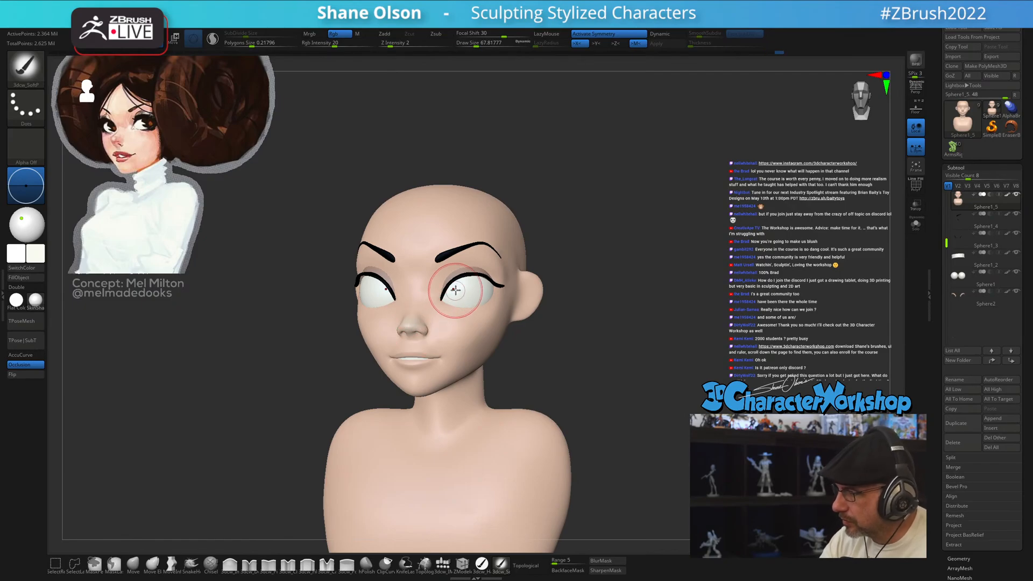
key(z)
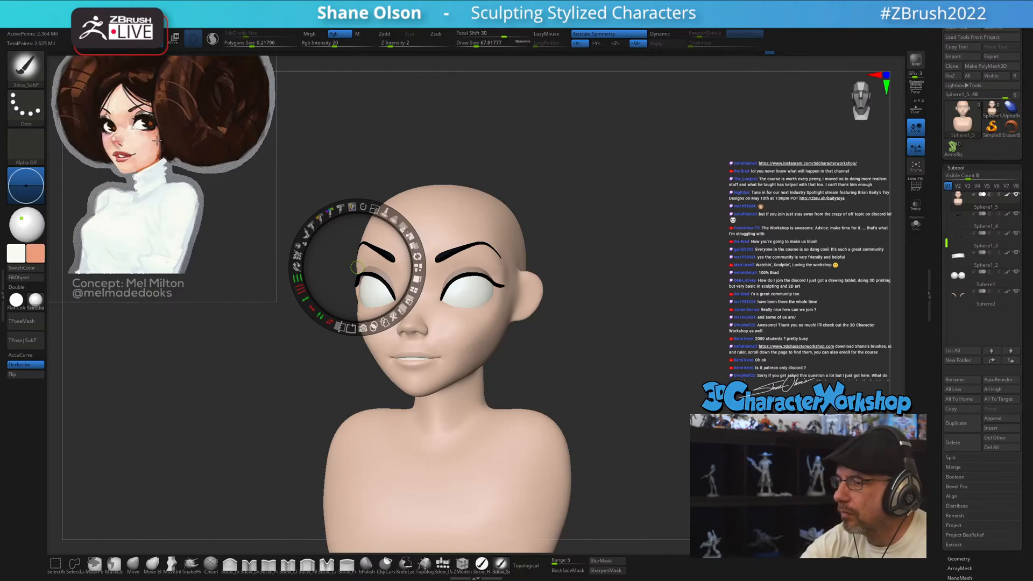
key(z)
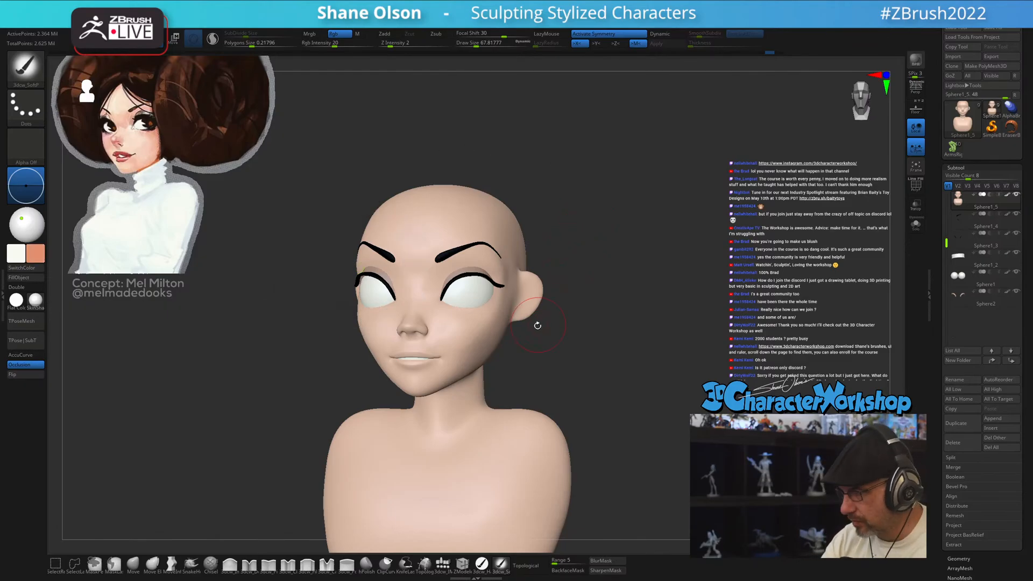
- Set the paint brush draw size to about 104 and on to 77, and paint a salmon blush on the nose tip
key(s)
drag(532, 352, 526, 347)
key(s)
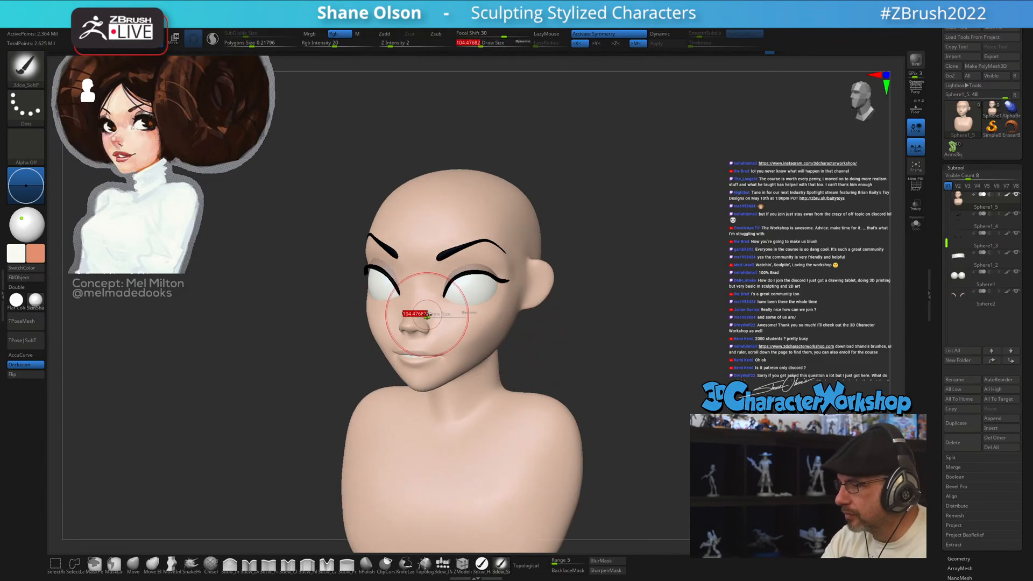
drag(433, 315, 409, 325)
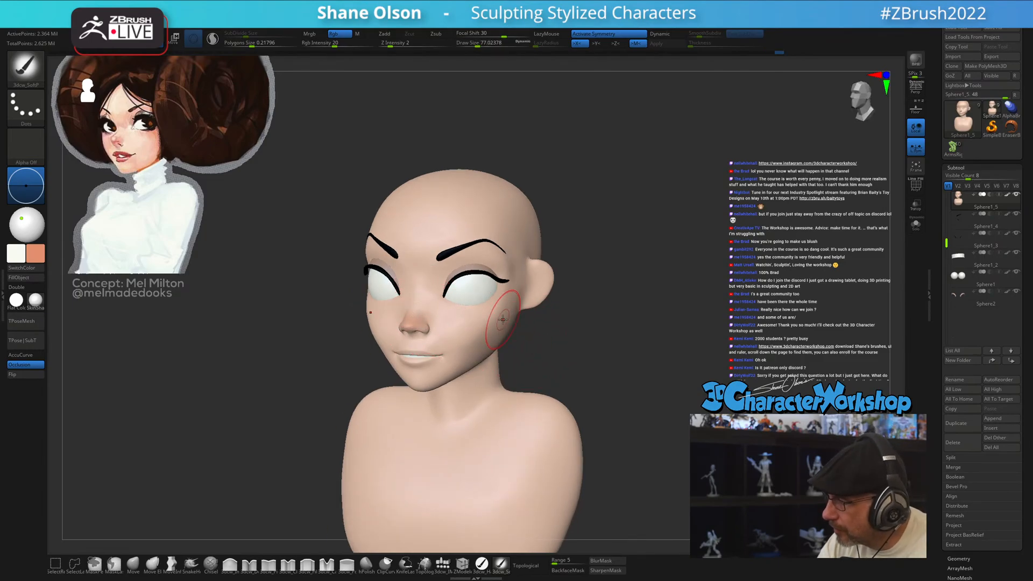
- Set the paint brush draw size to about 94 and paint soft salmon blush on the ears and the cheeks below the eyes
drag(618, 346, 603, 344)
key(s)
drag(612, 349, 616, 350)
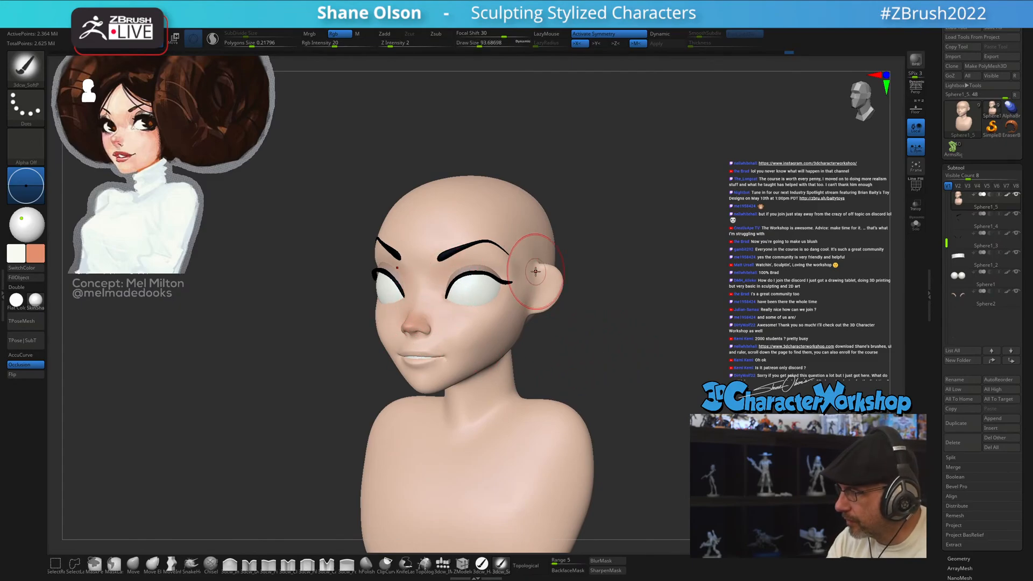
right_drag(519, 203, 511, 246)
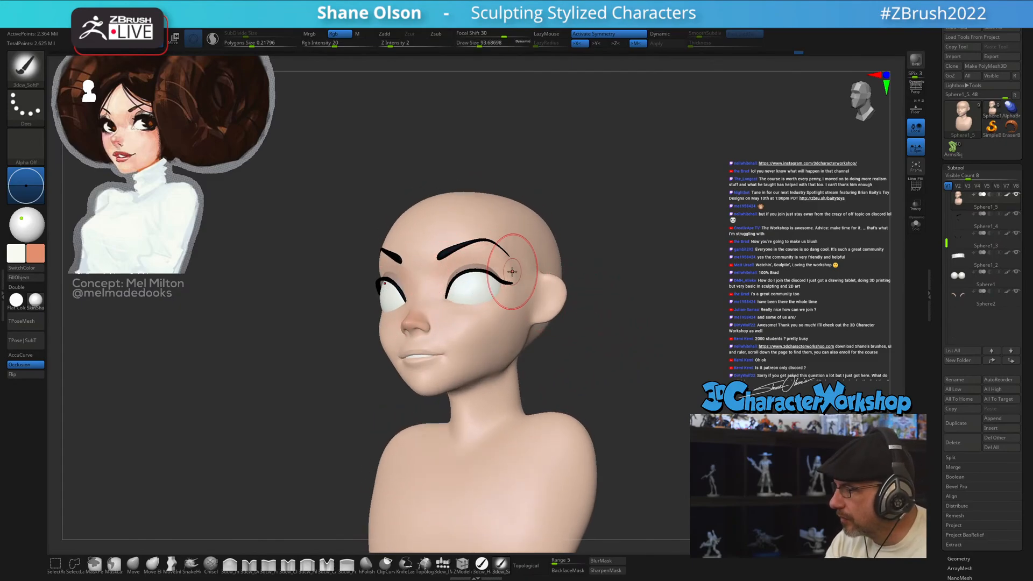
right_drag(561, 328, 489, 300)
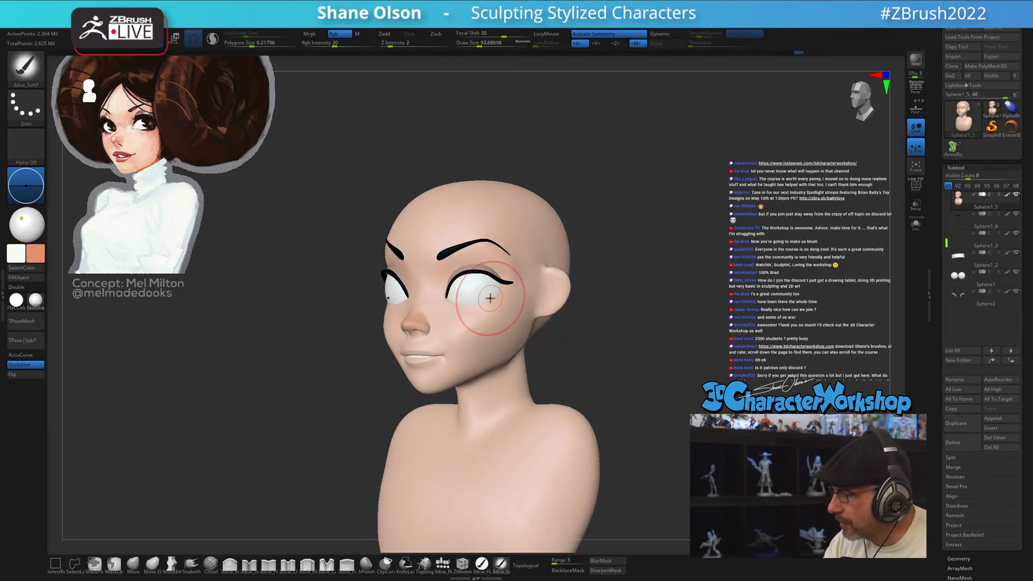
mouse_move(498, 299)
mouse_down()
mouse_move(473, 299)
mouse_move(473, 334)
mouse_move(507, 304)
mouse_up()
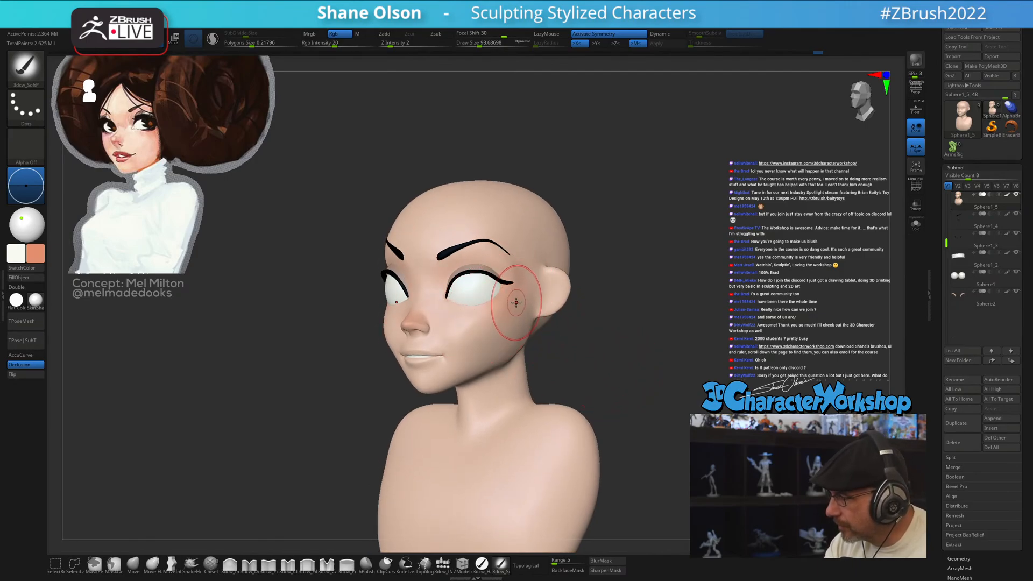
mouse_move(507, 305)
right_down()
mouse_move(525, 299)
mouse_move(510, 340)
right_up()
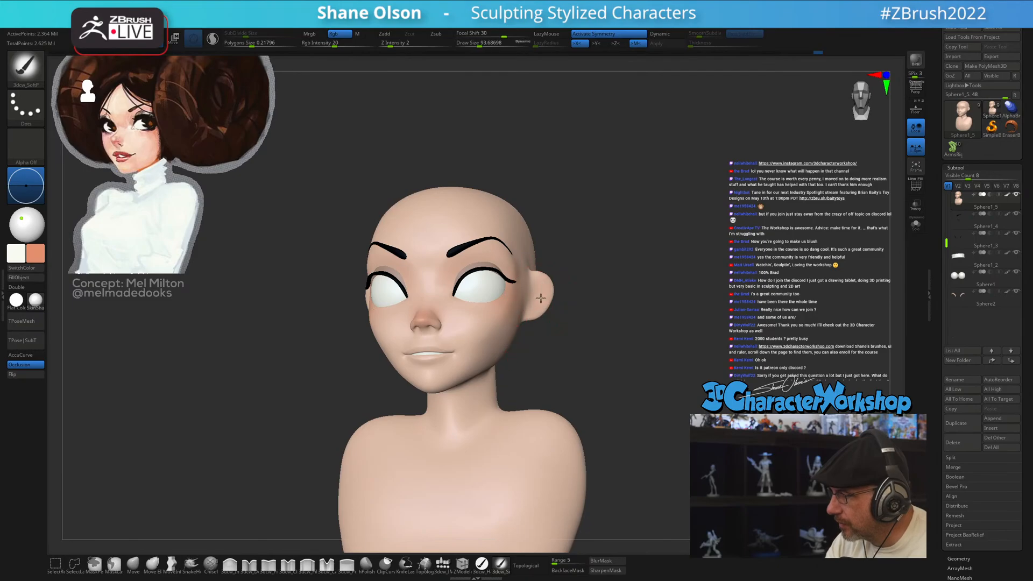
mouse_move(604, 330)
right_down()
mouse_move(611, 355)
mouse_move(567, 365)
mouse_move(572, 380)
mouse_move(615, 354)
right_up()
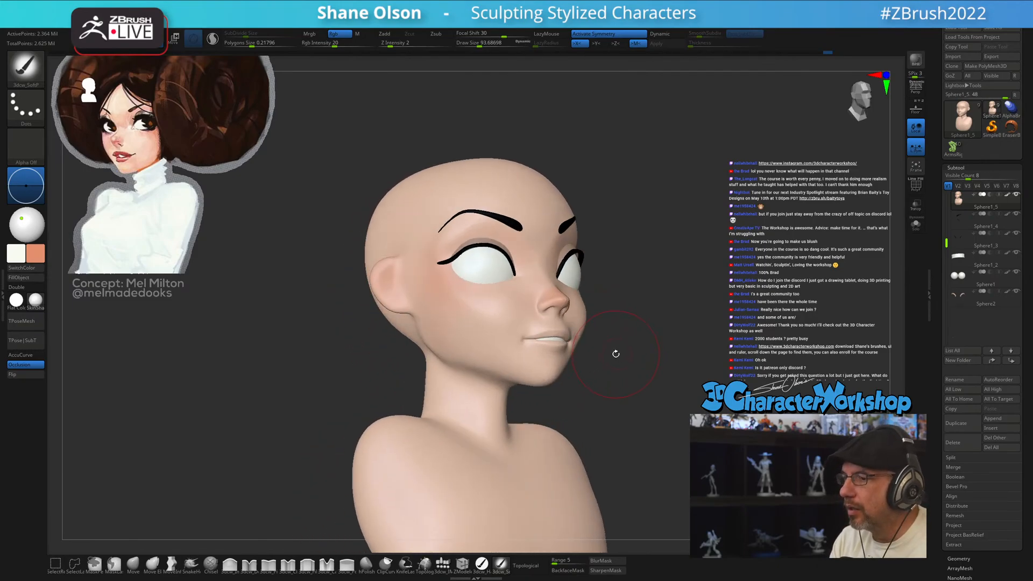
- Sample a dark red from the concept's lips and switch to the hard paint brush at RGB intensity 100
key(space)
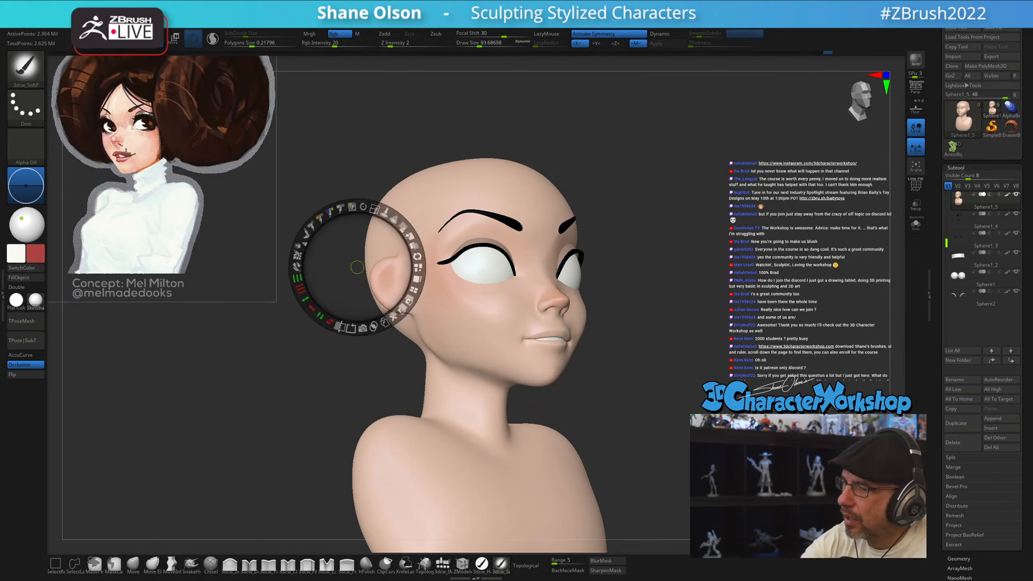
mouse_move(347, 438)
right_down()
mouse_move(752, 314)
mouse_move(417, 279)
mouse_move(438, 348)
mouse_move(422, 242)
right_up()
key(s)
drag(446, 258, 438, 259)
click(482, 563)
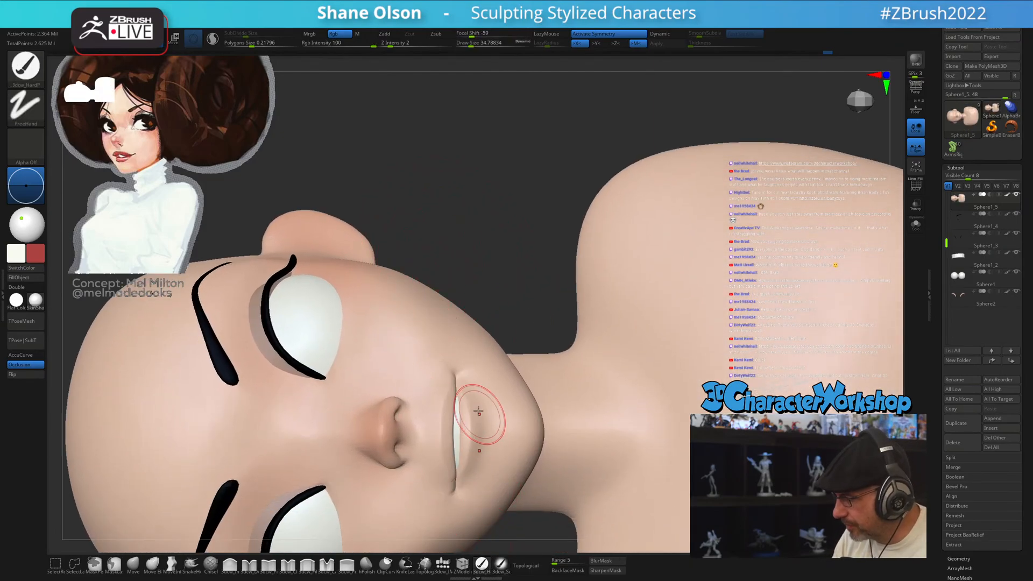
- Paint the upper lip dark red up to the mouth corners with draw size about 11.5
key(s)
mouse_move(470, 370)
right_down()
mouse_move(466, 394)
mouse_move(468, 380)
right_up()
drag(445, 409, 460, 352)
drag(459, 404, 463, 370)
mouse_move(461, 370)
right_down()
mouse_move(473, 367)
mouse_move(458, 388)
right_up()
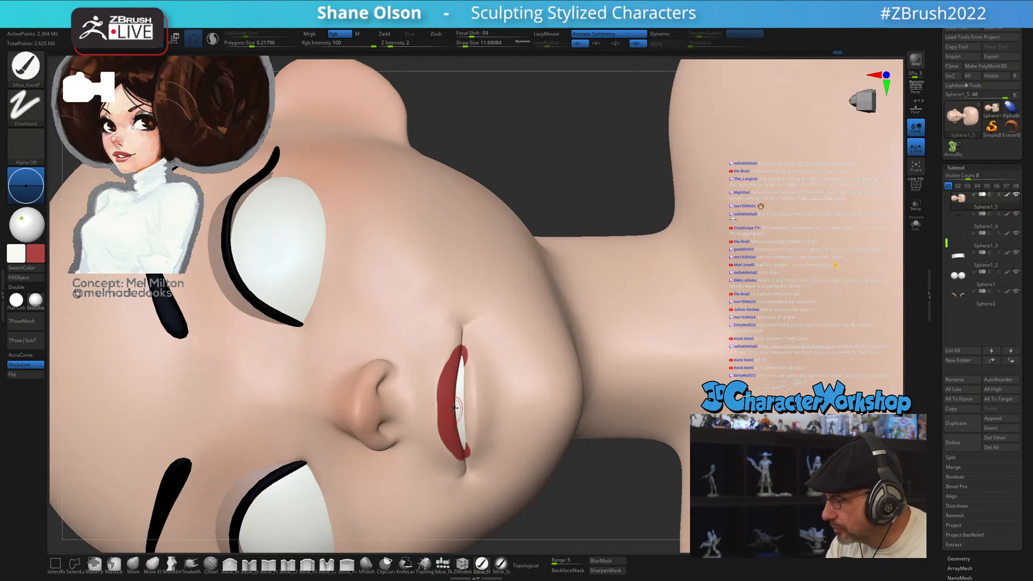
- Refine the upper lip's red outline and corner with draw size about 5, reduced to about 3.7
ctrl+right_drag(457, 341, 461, 430)
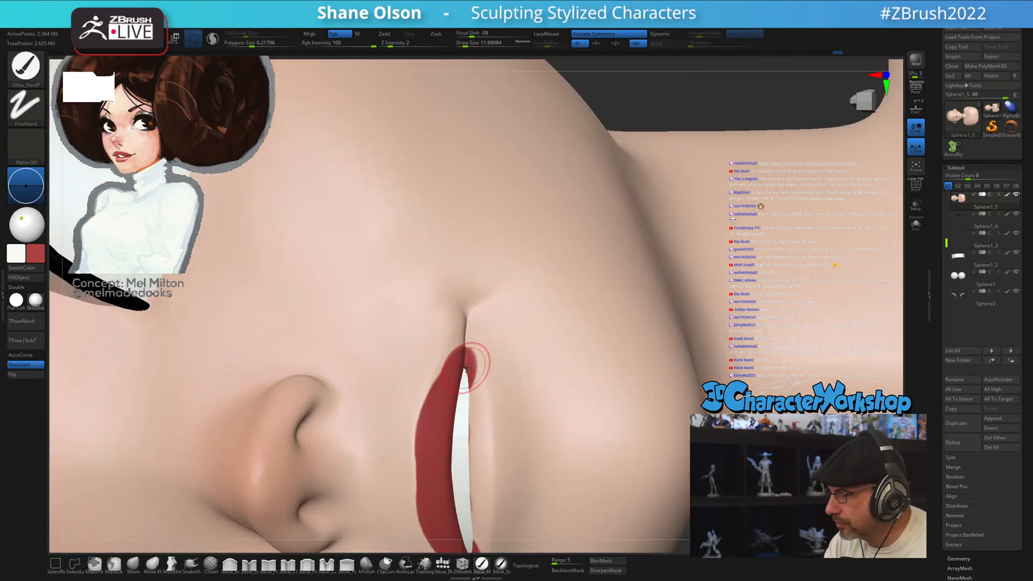
key(s)
drag(454, 378, 451, 378)
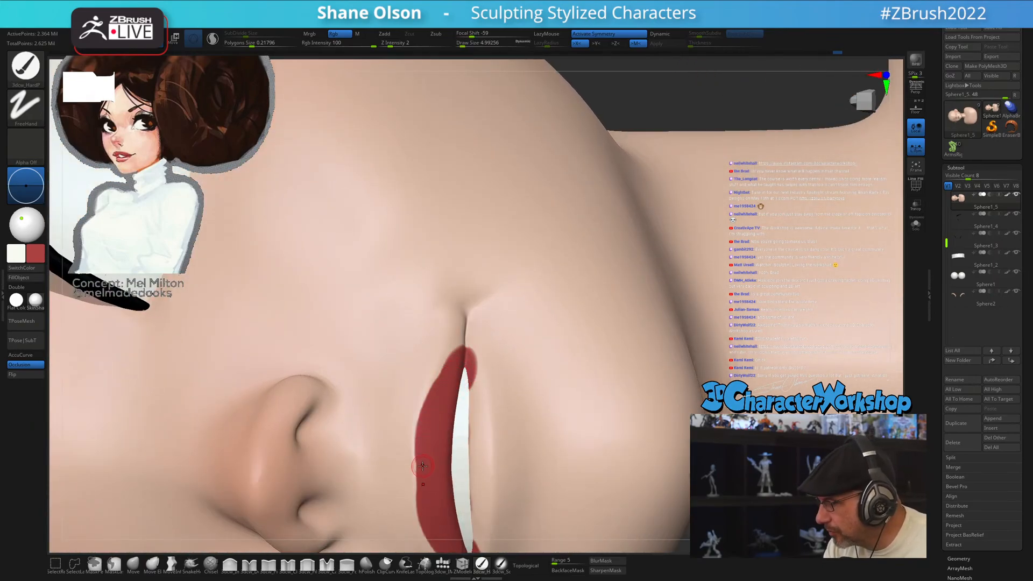
key(s)
drag(426, 466, 423, 461)
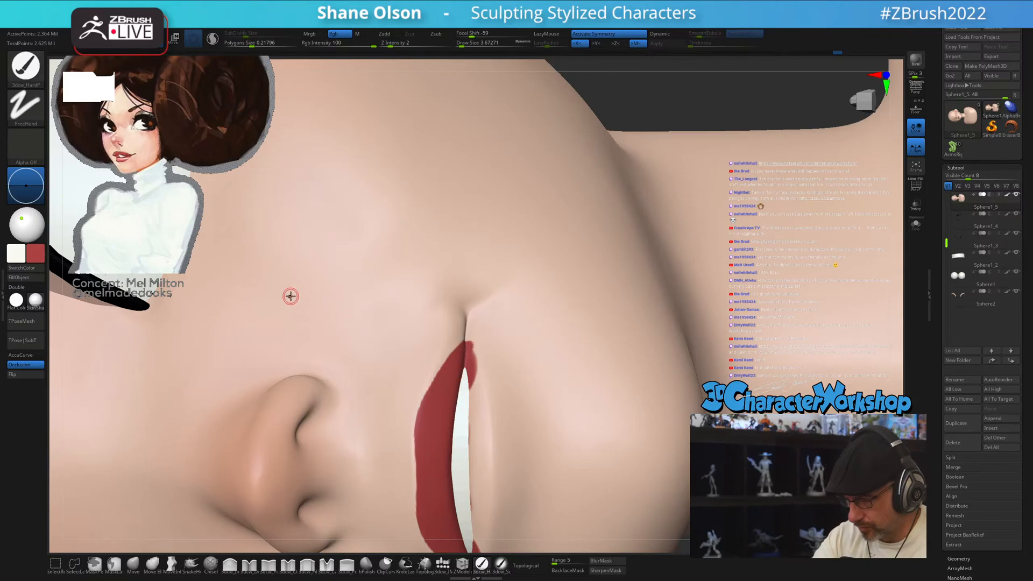
key(v)
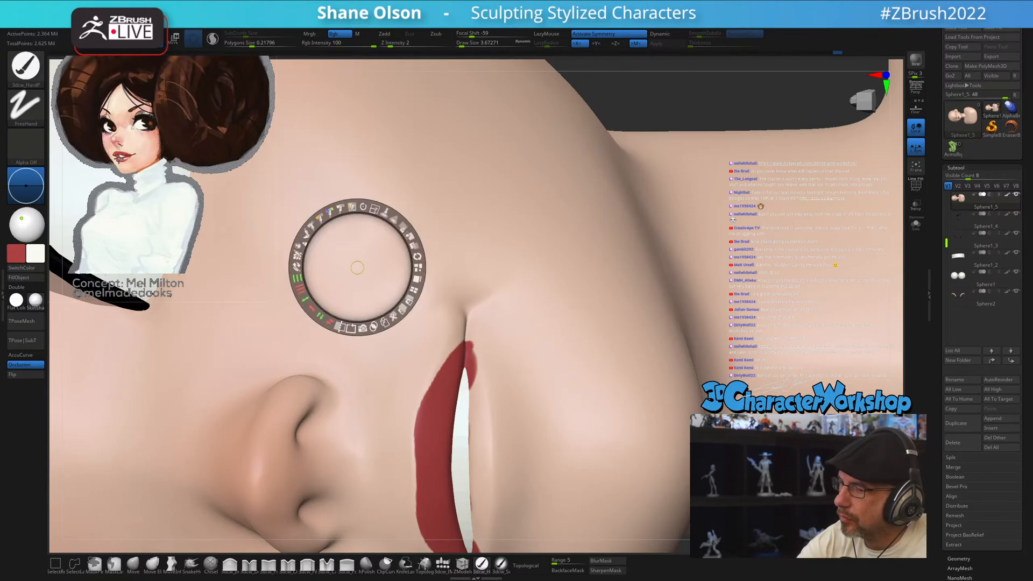
drag(514, 444, 482, 431)
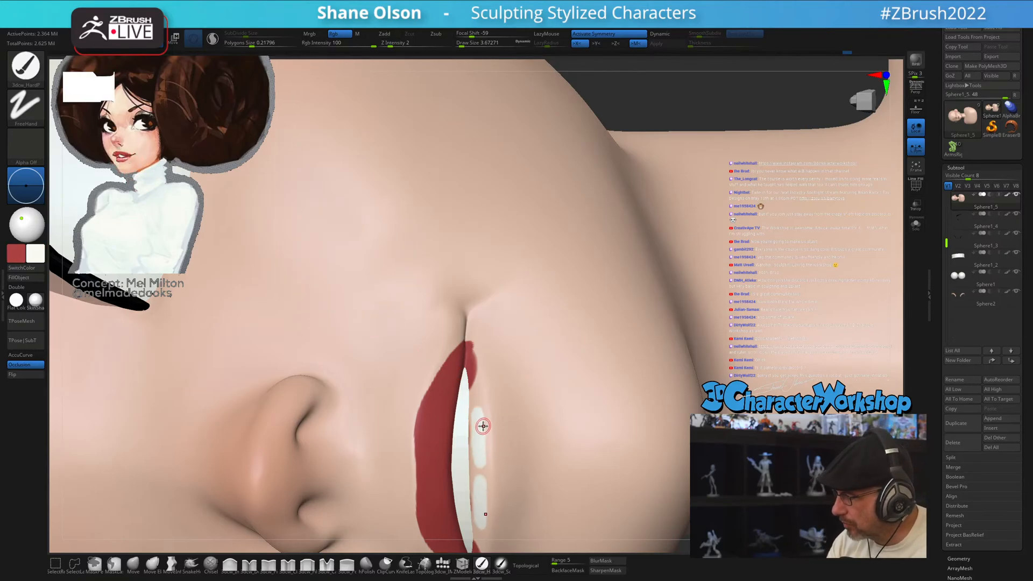
key(ctrl+z)
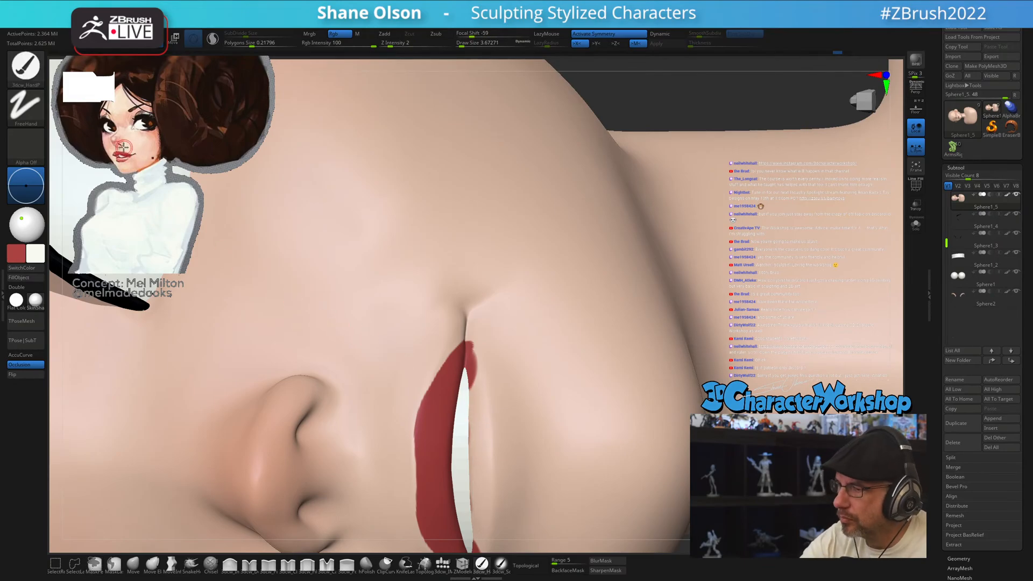
key(z)
- Sample a pink tone from the concept image and paint a first coat along the lower lip
key(c)
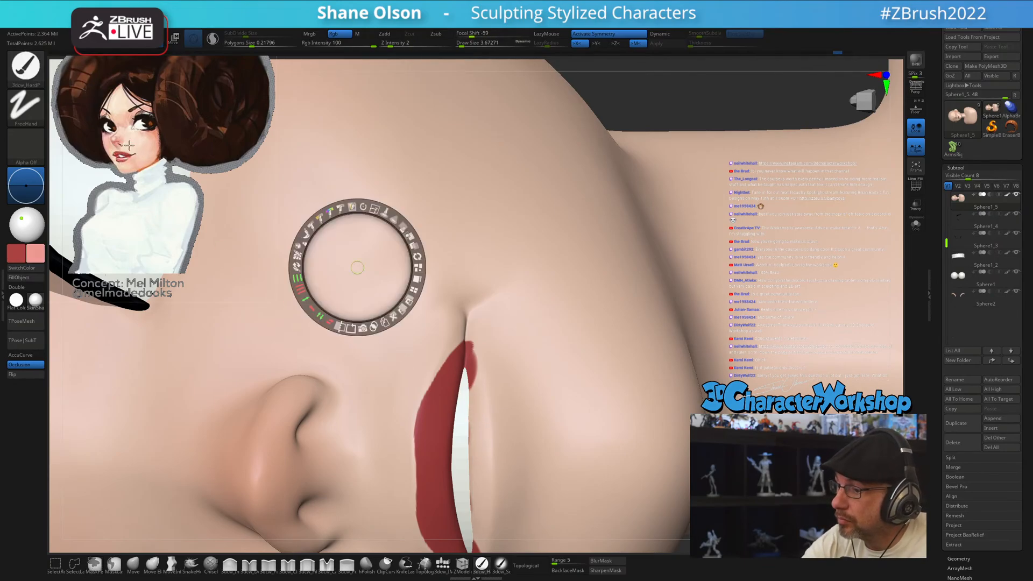
key(z)
right_drag(485, 416, 473, 404)
mouse_move(472, 403)
mouse_down()
mouse_move(471, 458)
mouse_move(482, 425)
mouse_move(461, 376)
mouse_move(460, 544)
mouse_move(471, 390)
mouse_move(461, 370)
mouse_move(471, 366)
mouse_move(463, 368)
mouse_up()
- Fill the lower lip with a deeper pink using the hard paint brush at RGB intensity 100
click(498, 565)
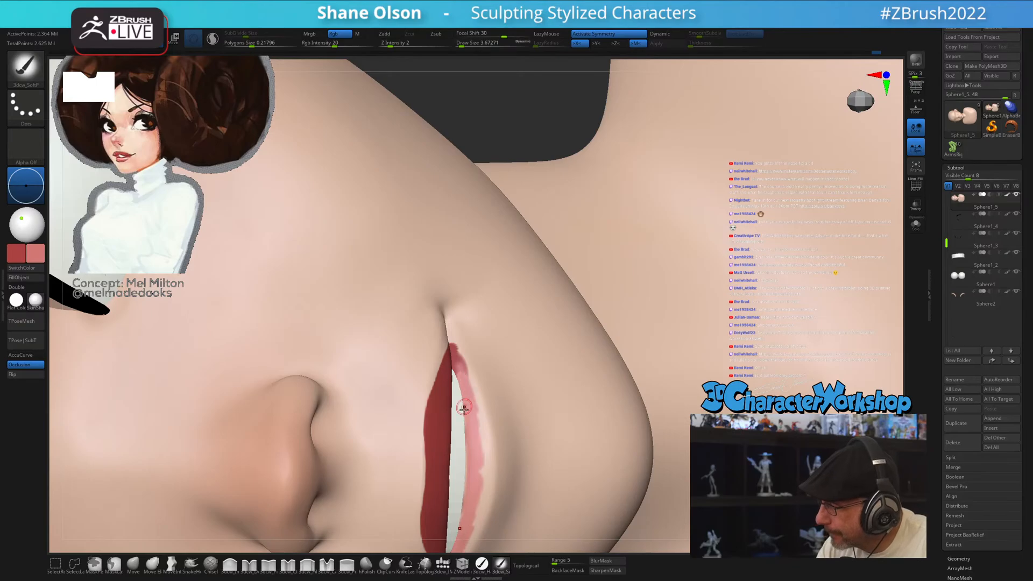
key(1)
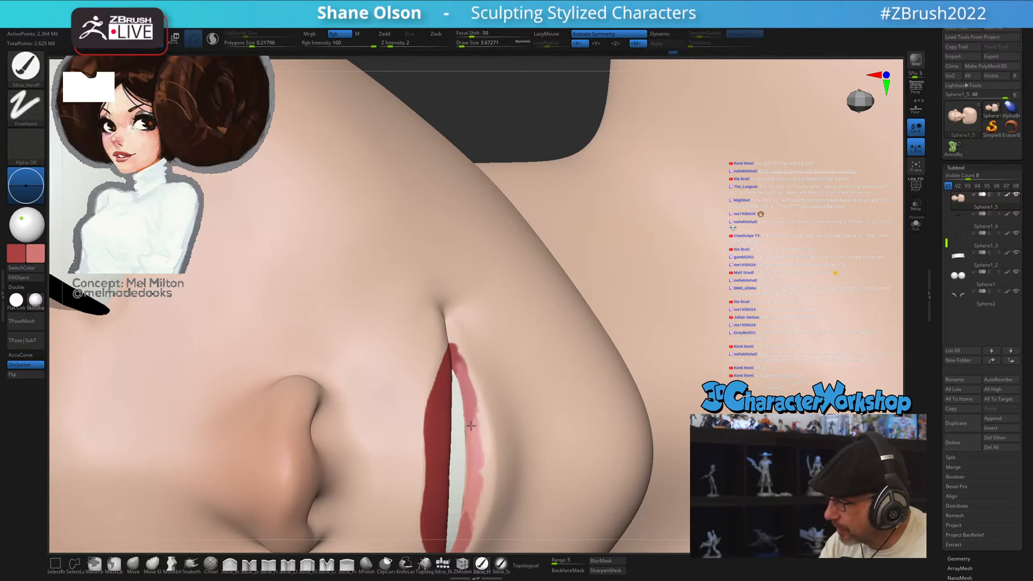
right_drag(471, 425, 474, 480)
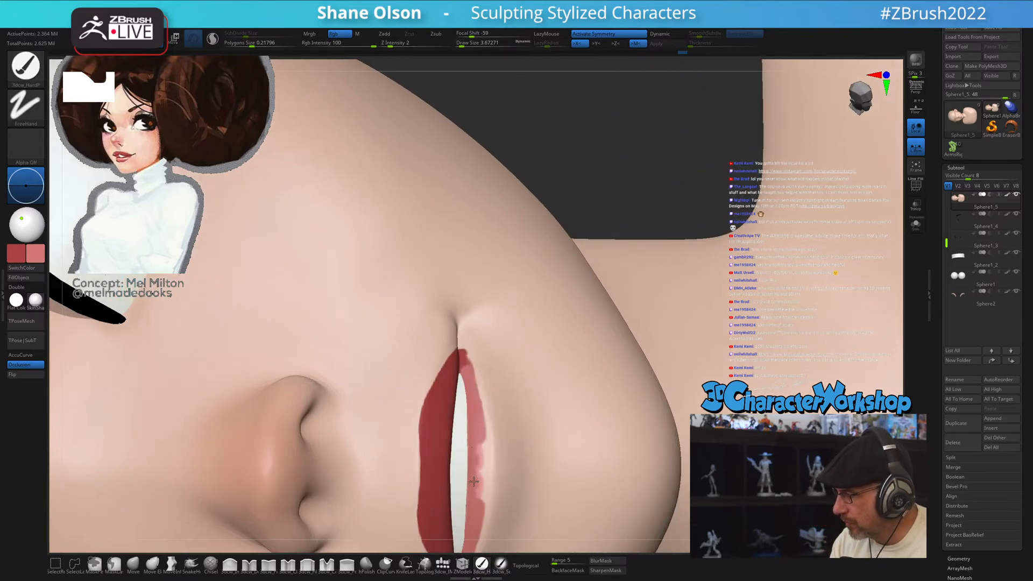
right_drag(505, 427, 473, 411)
mouse_move(470, 370)
right_down()
mouse_move(473, 397)
mouse_move(478, 364)
mouse_move(457, 374)
right_up()
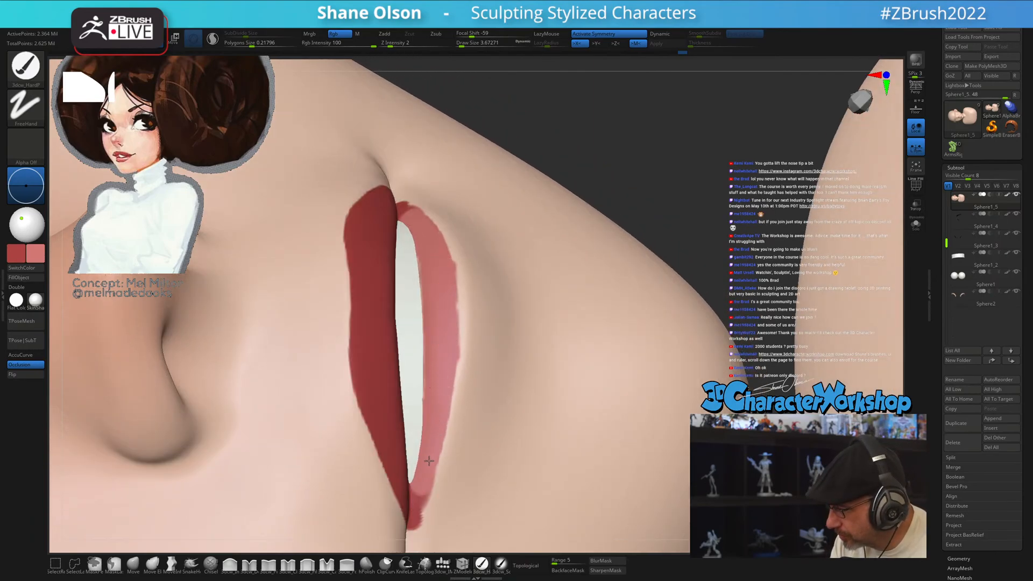
- Set the draw size to about 1.8 and extend the lower lip's pink into the mouth corner and along its outer edge
key(s)
drag(427, 473, 426, 473)
right_drag(426, 467, 421, 489)
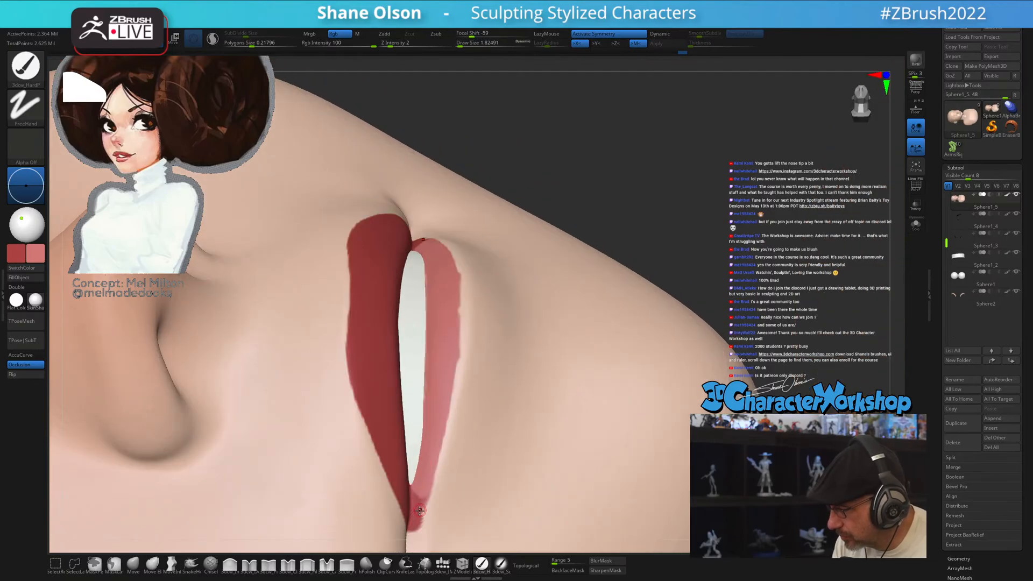
mouse_move(413, 523)
mouse_down()
mouse_move(416, 490)
mouse_move(448, 454)
mouse_up()
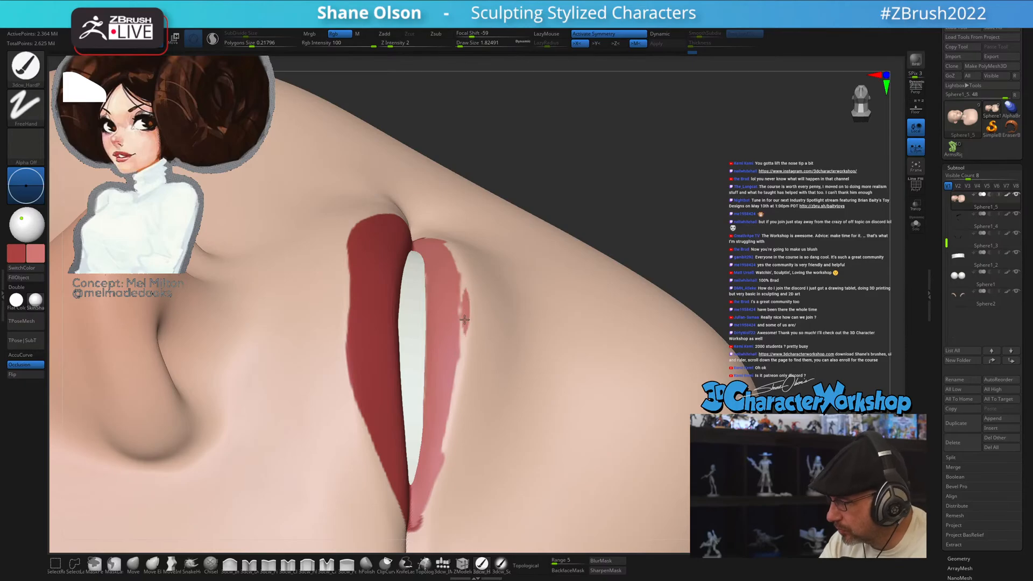
drag(465, 319, 443, 446)
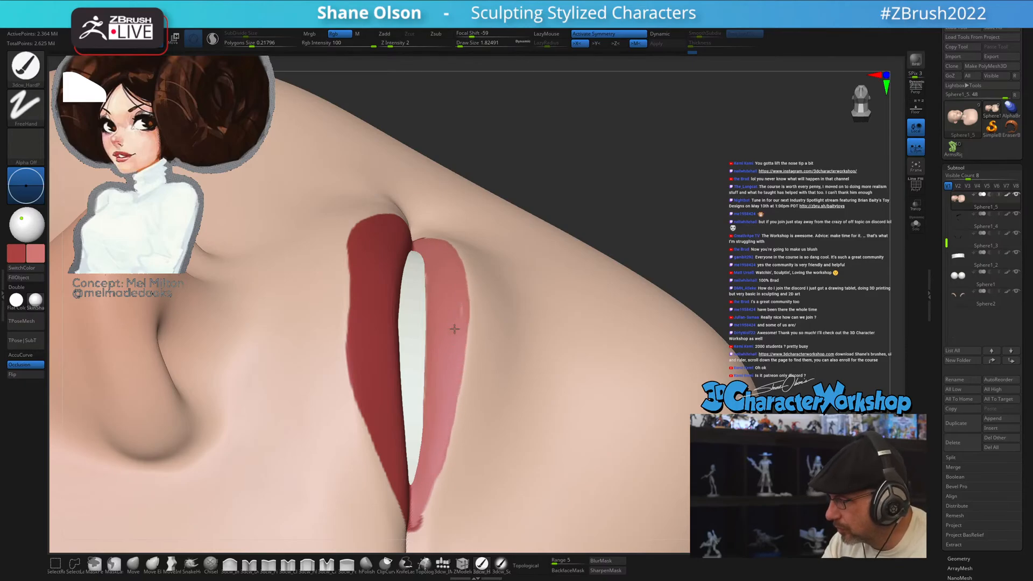
- Sample the skin tone beside the mouth and paint it along the lip edges to sharpen their outline
mouse_move(464, 400)
right_down()
mouse_move(464, 431)
mouse_move(474, 396)
right_up()
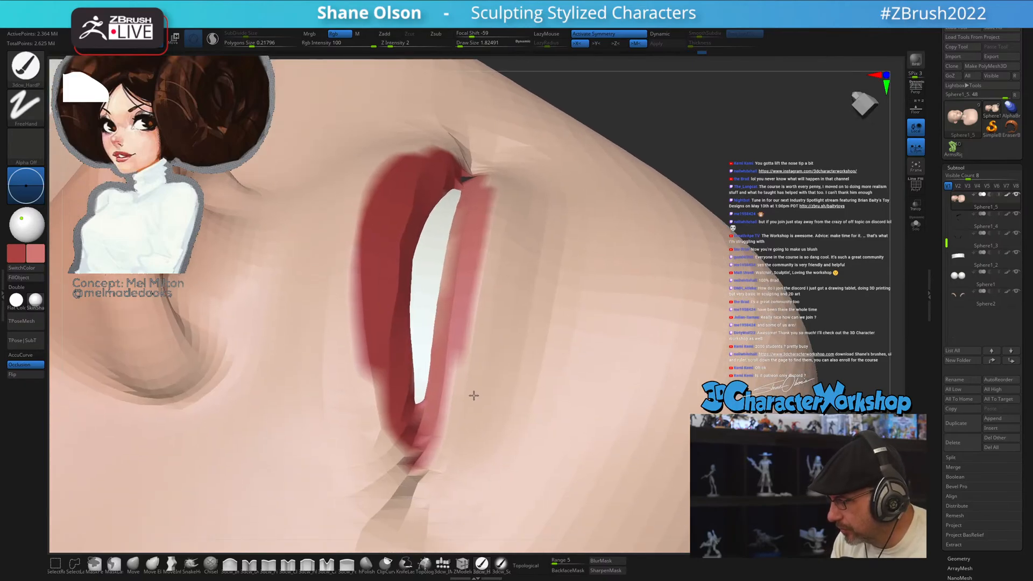
key(c)
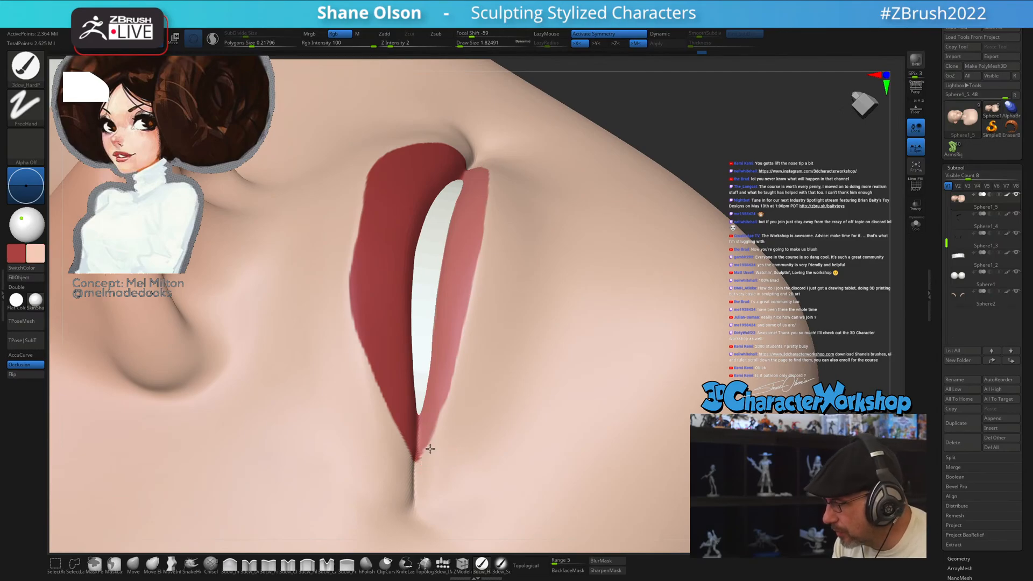
right_drag(471, 378, 470, 386)
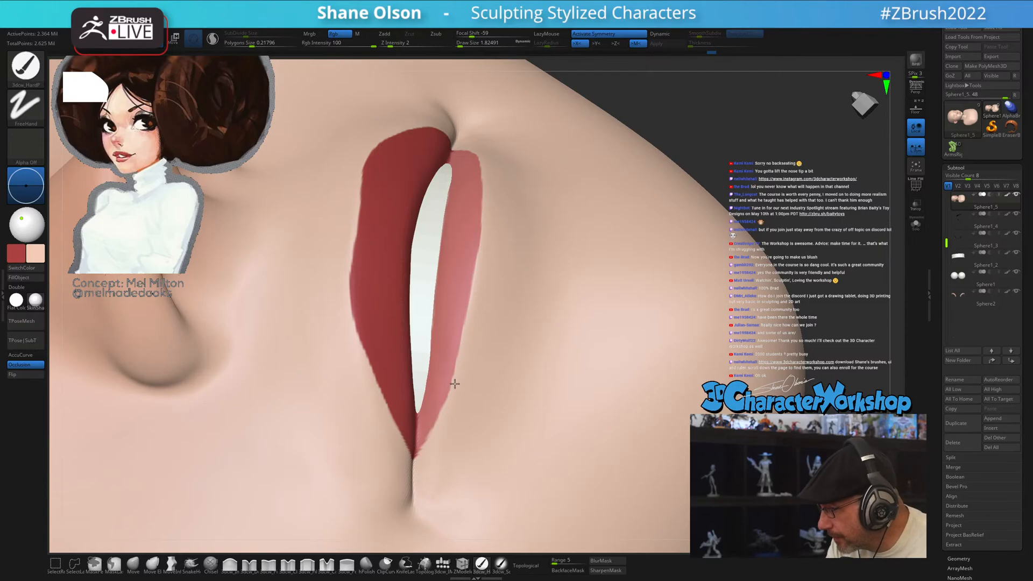
mouse_move(485, 337)
right_down()
mouse_move(489, 283)
mouse_move(509, 332)
mouse_move(476, 241)
mouse_move(530, 330)
mouse_move(530, 352)
mouse_move(548, 353)
right_up()
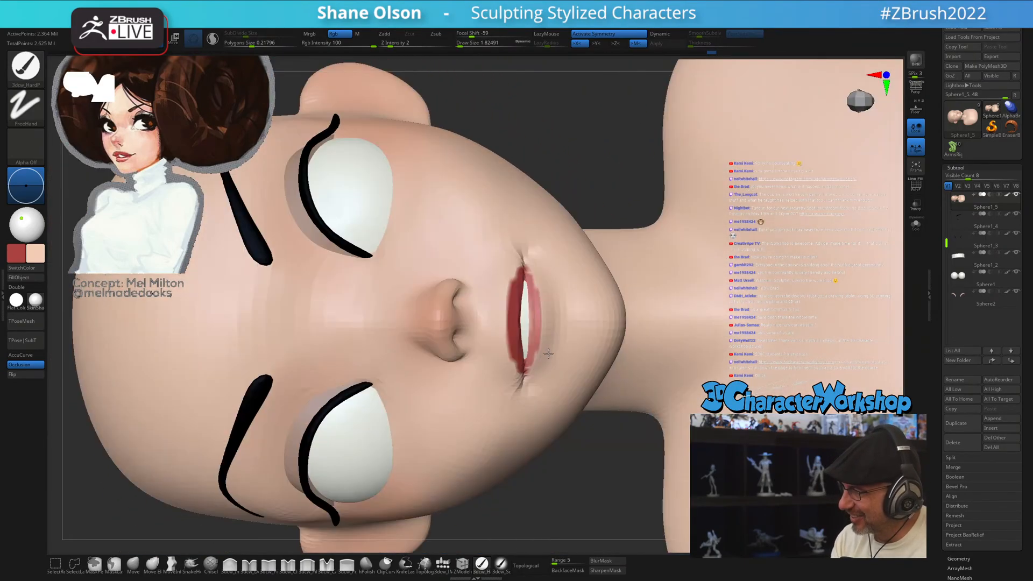
- Drop the head three subdivision levels and pull the lower lip fuller toward the chin with the Move brush at draw size about 15.6
ctrl+right_drag(542, 394, 527, 392)
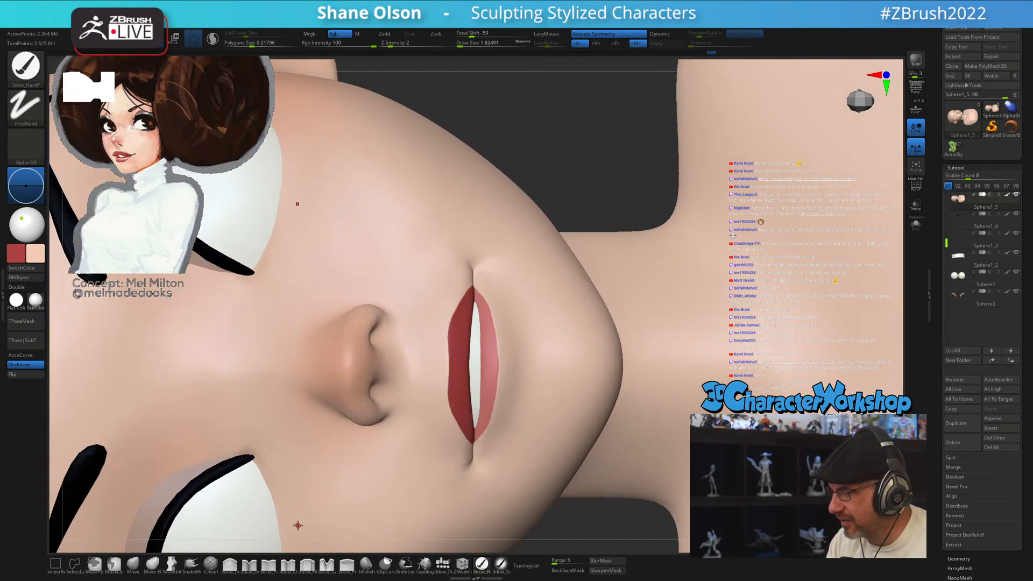
key(b)
key(m)
key(v)
alt+click(520, 359)
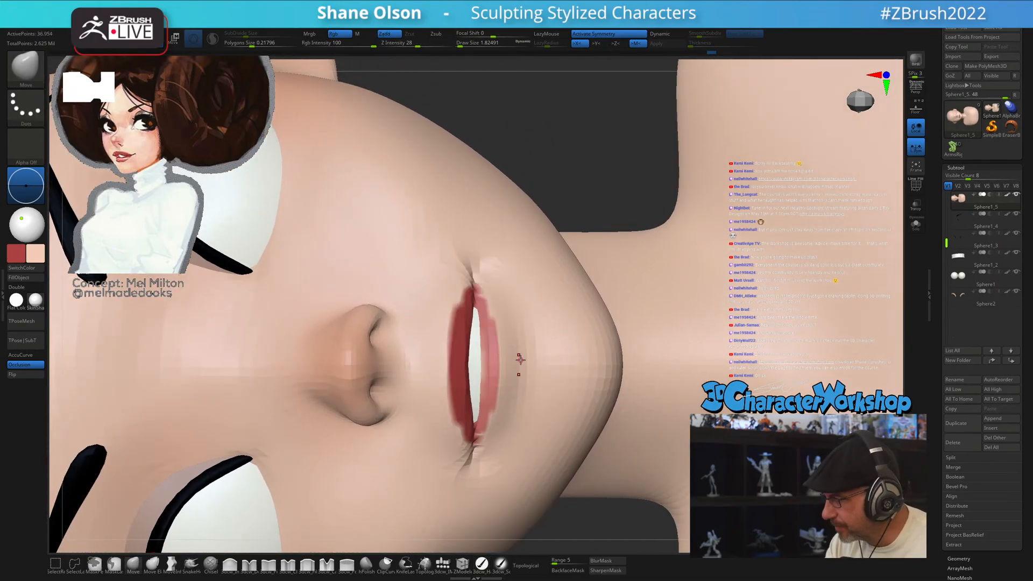
key(s)
drag(524, 361, 522, 361)
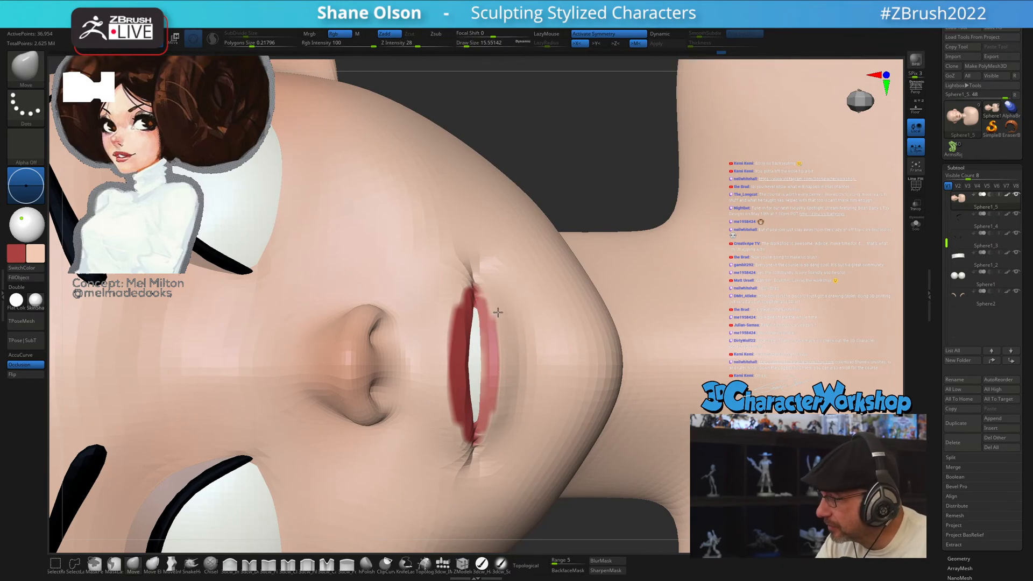
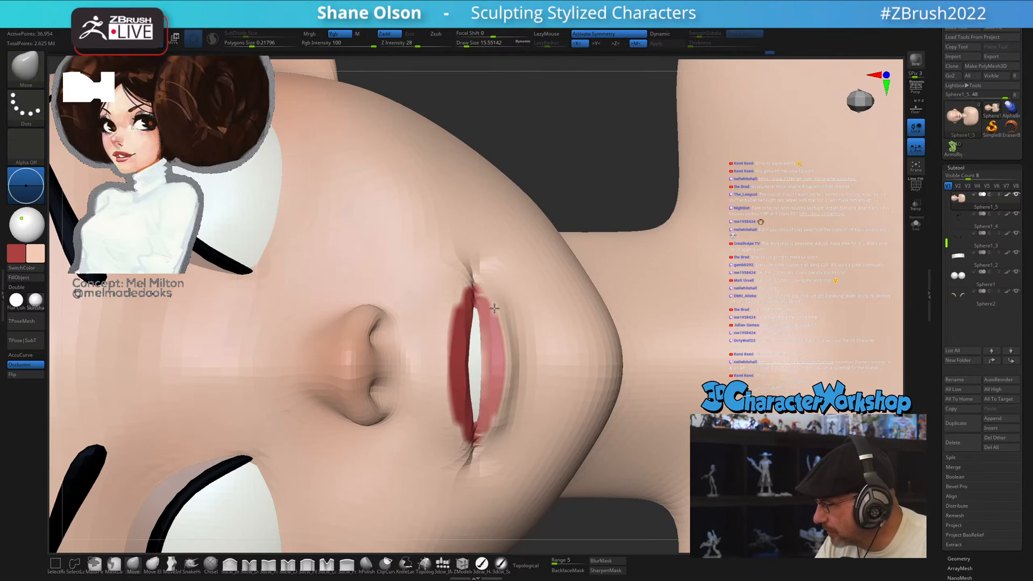
- Adjust the lower lip's shape from the side, return the head to its highest subdivision level, and check the face
mouse_move(534, 348)
right_down()
mouse_move(530, 296)
mouse_move(517, 343)
mouse_move(500, 350)
mouse_move(521, 362)
right_up()
key(ctrl+d)
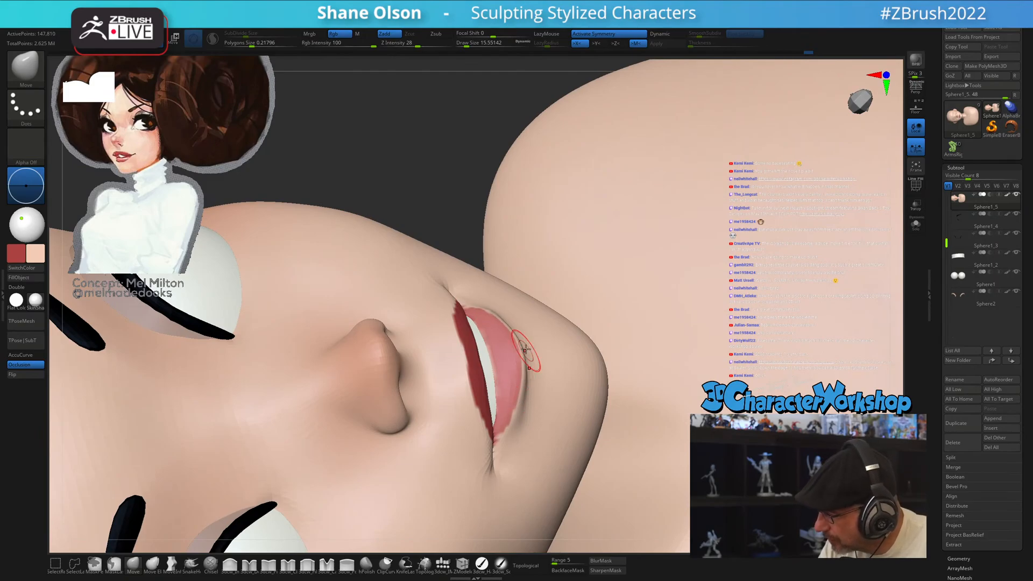
right_drag(525, 350, 528, 391)
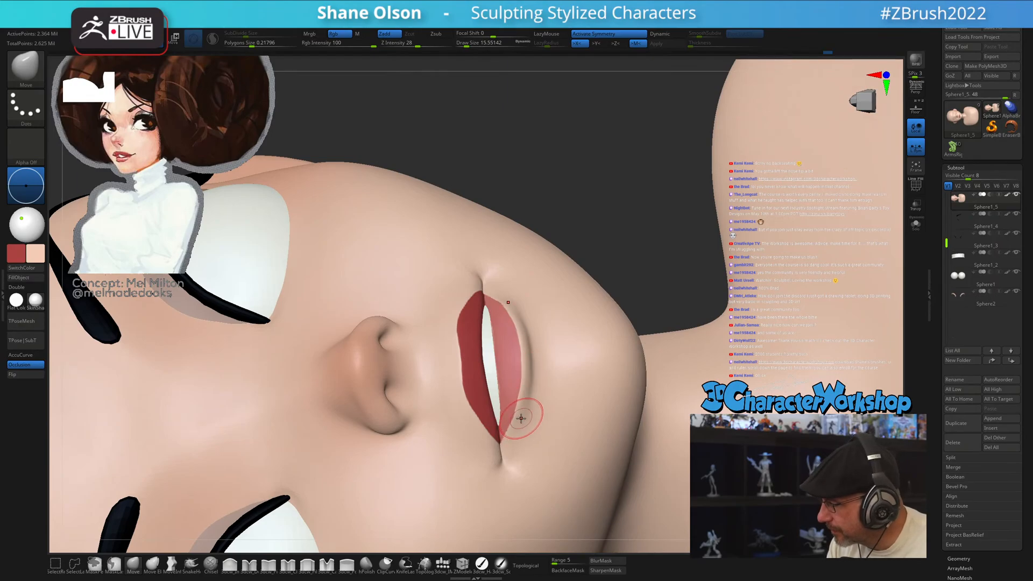
mouse_move(544, 386)
ctrl+right_down()
mouse_move(520, 321)
mouse_move(512, 437)
mouse_move(492, 415)
mouse_move(539, 389)
ctrl+right_up()
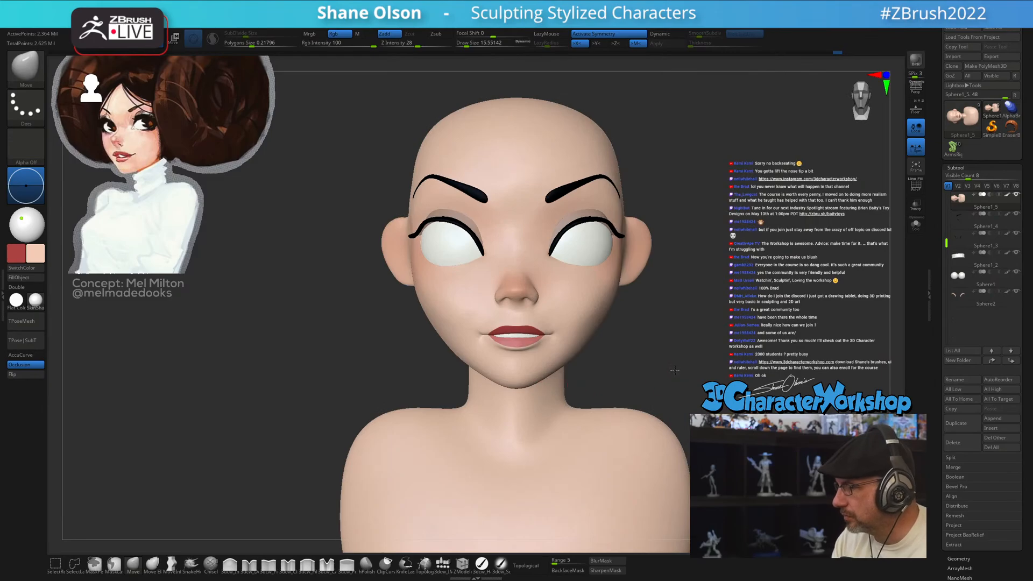
right_drag(675, 370, 692, 344)
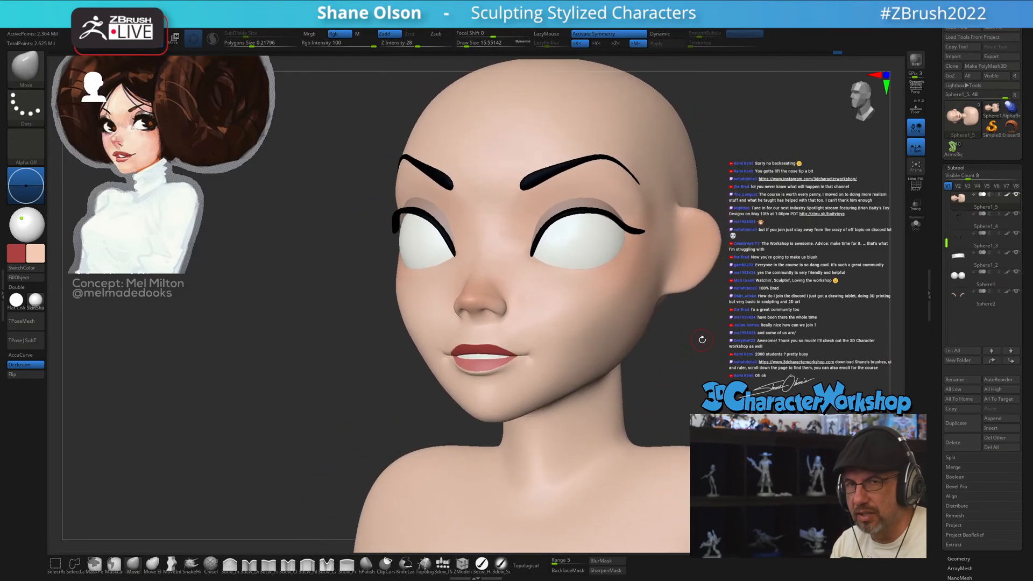
- Drop the head three subdivision levels and reshape the lower lip and area below it with Move, reducing draw size from about 30.7 to 18.5
mouse_move(510, 370)
ctrl+right_down()
mouse_move(500, 419)
mouse_move(507, 372)
mouse_move(498, 374)
ctrl+right_up()
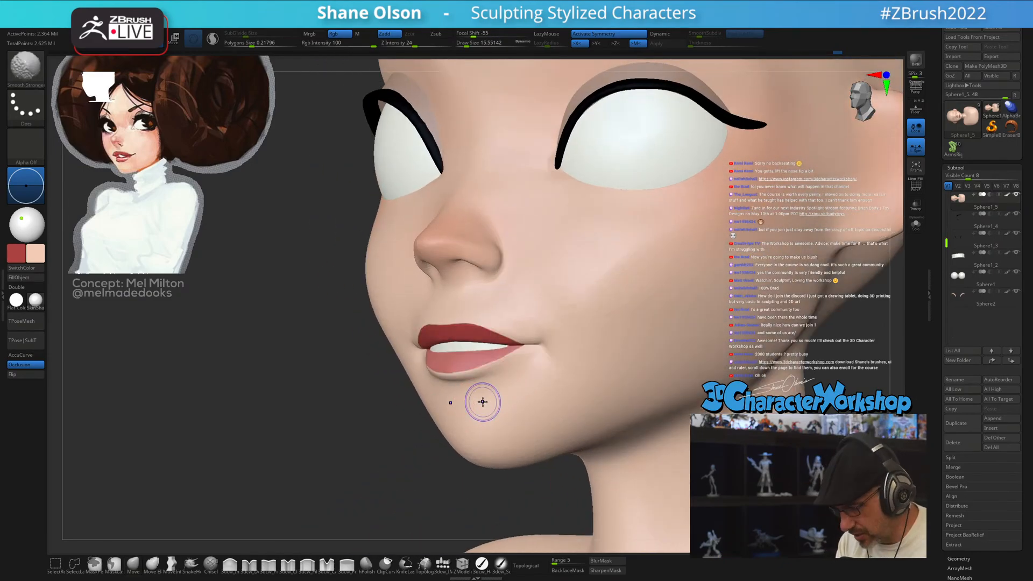
key(shift+d)
key(shift+d)
key(shift+d)
key(s)
drag(481, 400, 478, 400)
mouse_move(486, 388)
right_down()
mouse_move(470, 396)
mouse_move(469, 388)
right_up()
key(s)
drag(483, 393, 473, 387)
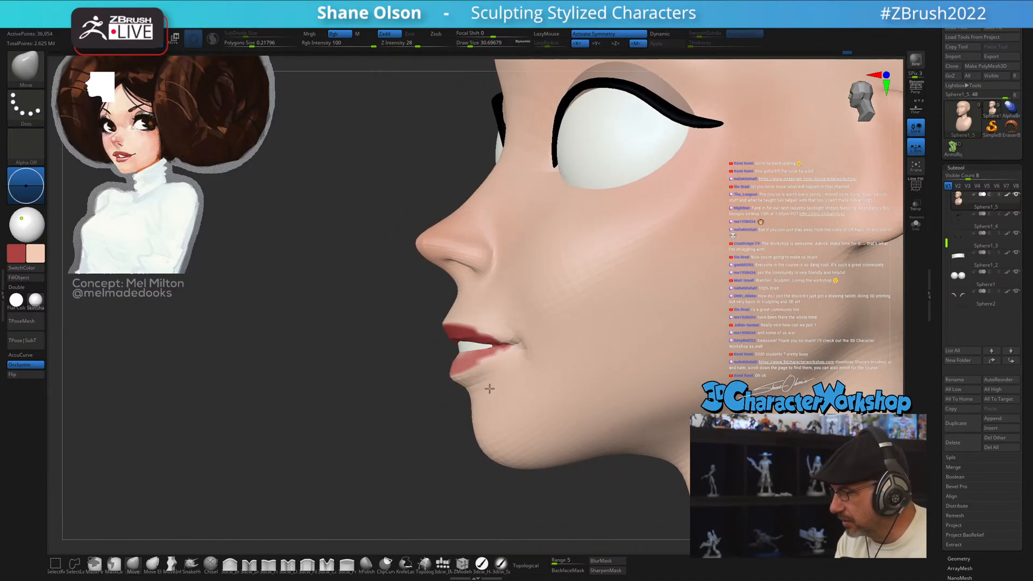
mouse_move(488, 381)
right_down()
mouse_move(505, 387)
mouse_move(476, 397)
right_up()
drag(463, 377, 457, 375)
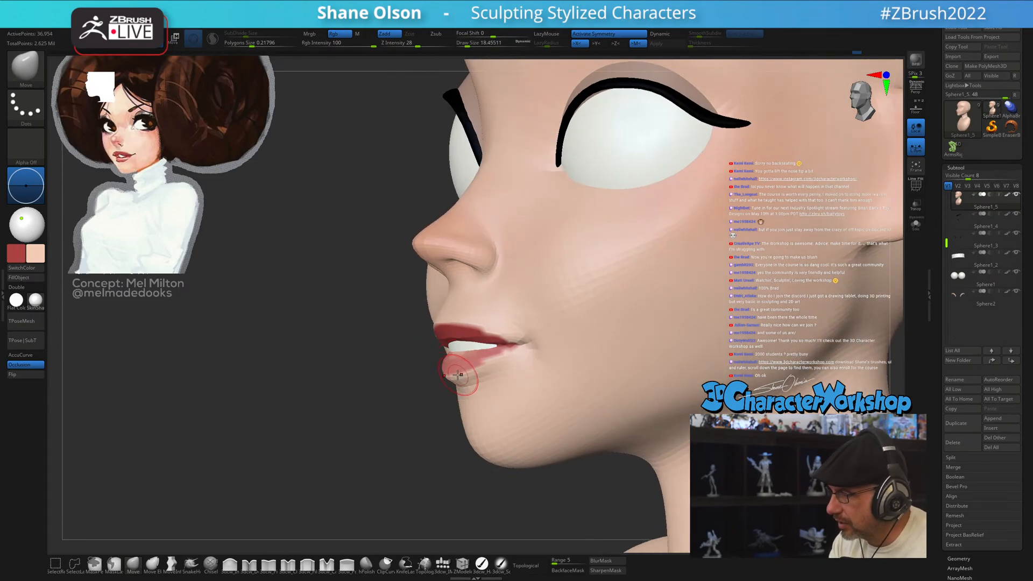
- Adjust the mouth corner with the Move brush at draw size about 39.1 and raise the head one subdivision level
mouse_move(480, 369)
right_down()
mouse_move(530, 377)
mouse_move(507, 403)
mouse_move(519, 339)
right_up()
key(s)
drag(519, 339, 523, 339)
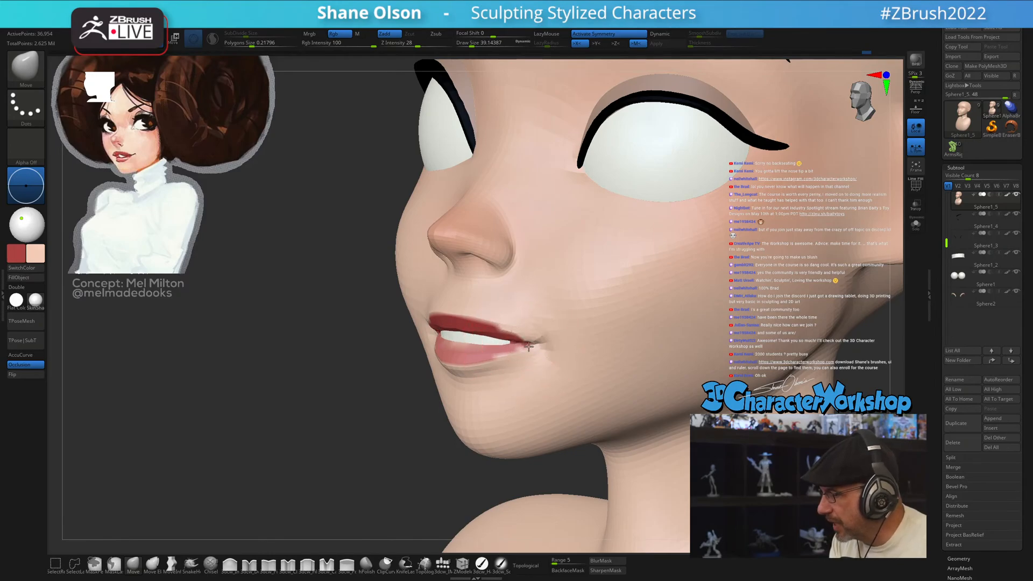
key(d)
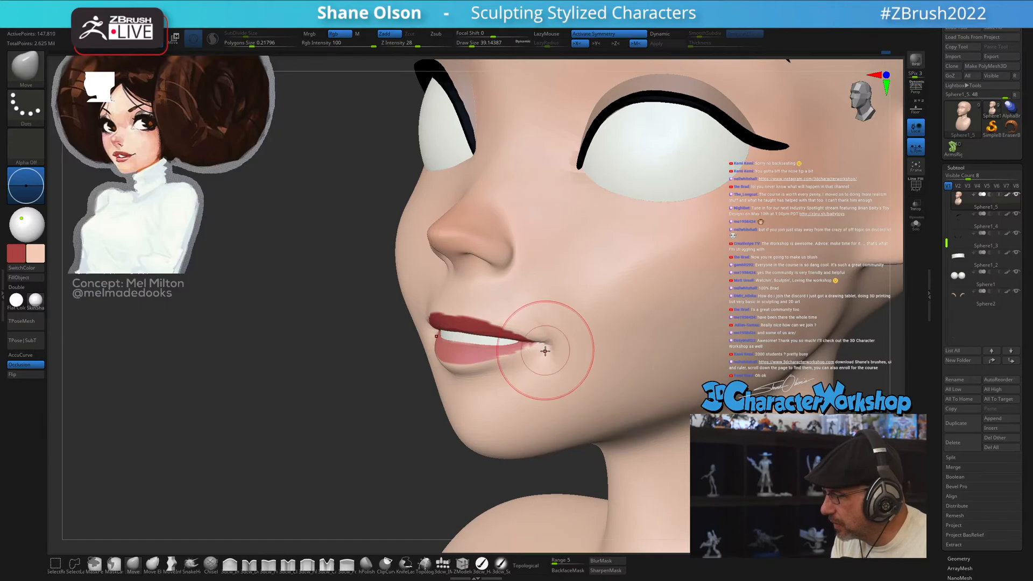
- Reshape the upper lip from the front at draw size about 26.9 and from a three-quarter angle at about 18.5
shift+right_drag(545, 351, 544, 379)
right_drag(484, 290, 470, 261)
key(s)
drag(466, 312, 463, 312)
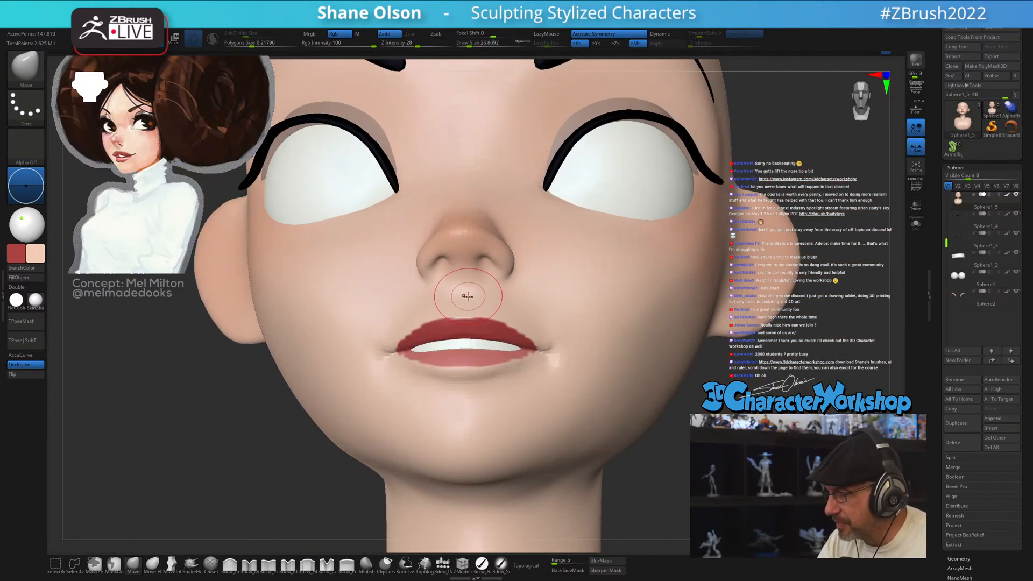
right_drag(469, 297, 525, 311)
key(s)
drag(538, 329, 536, 328)
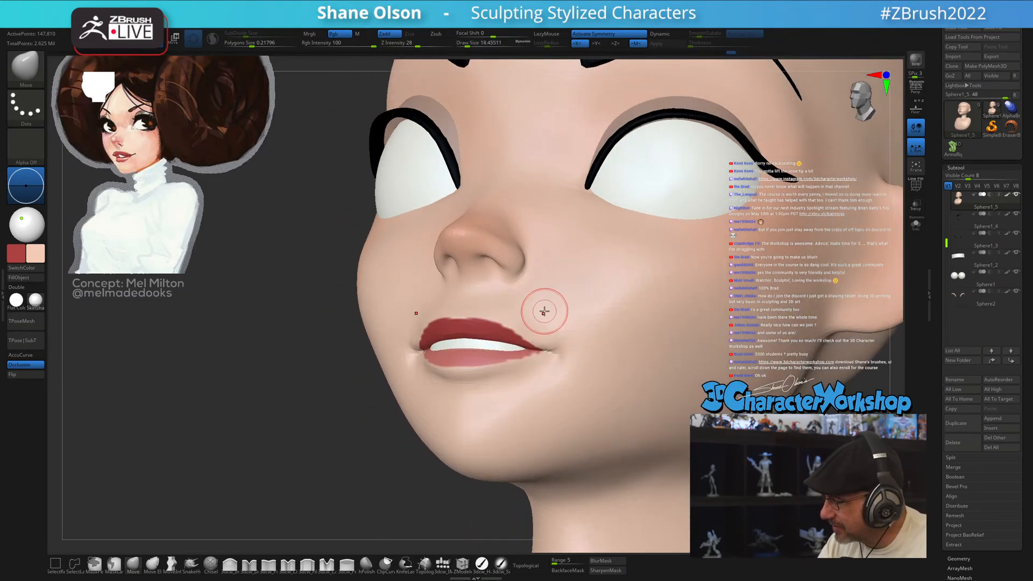
mouse_move(544, 311)
right_down()
mouse_move(512, 392)
mouse_move(538, 383)
right_up()
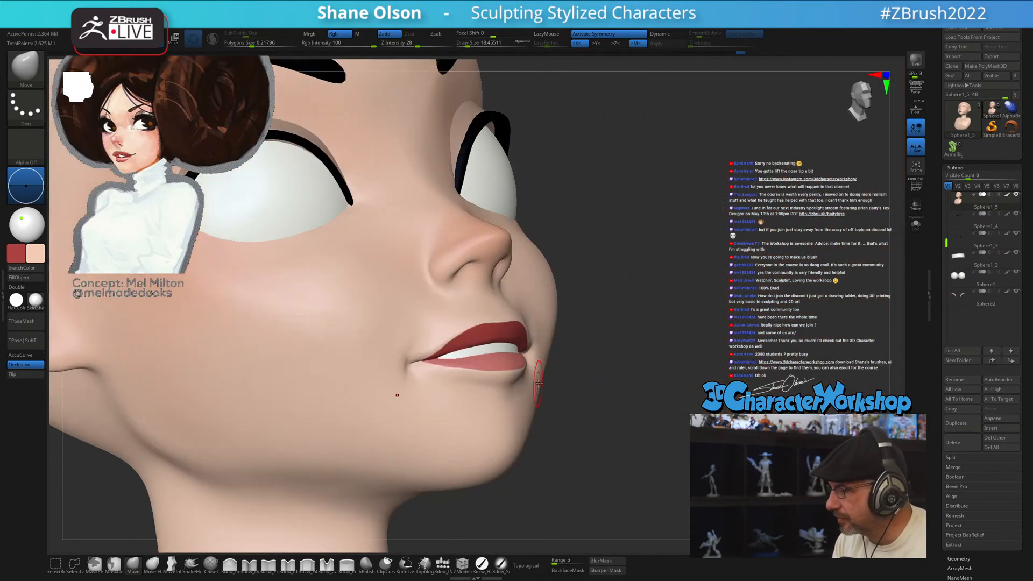
- Refine the area beneath the lower lip two subdivision levels down, then check the profile at the highest level
key(shift+d)
key(shift+d)
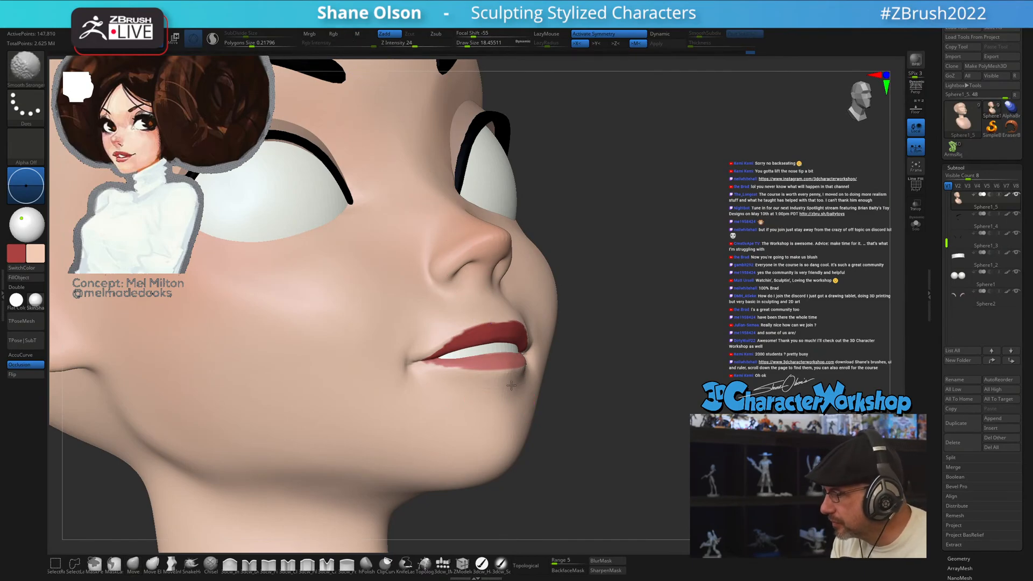
mouse_move(511, 386)
right_down()
mouse_move(508, 408)
mouse_move(528, 411)
mouse_move(512, 406)
right_up()
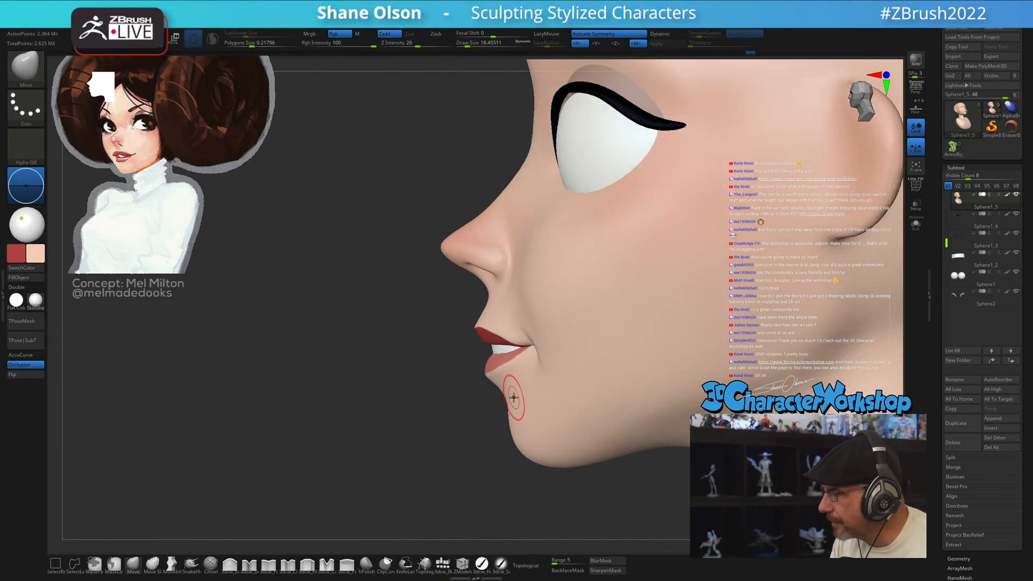
key(d)
- Drop the head three subdivision levels and lift the nose tip in profile with the Move brush at draw size about 46.2
right_drag(519, 411, 517, 382)
alt+right_drag(518, 281, 499, 334)
key(shift+d)
key(shift+d)
key(shift+d)
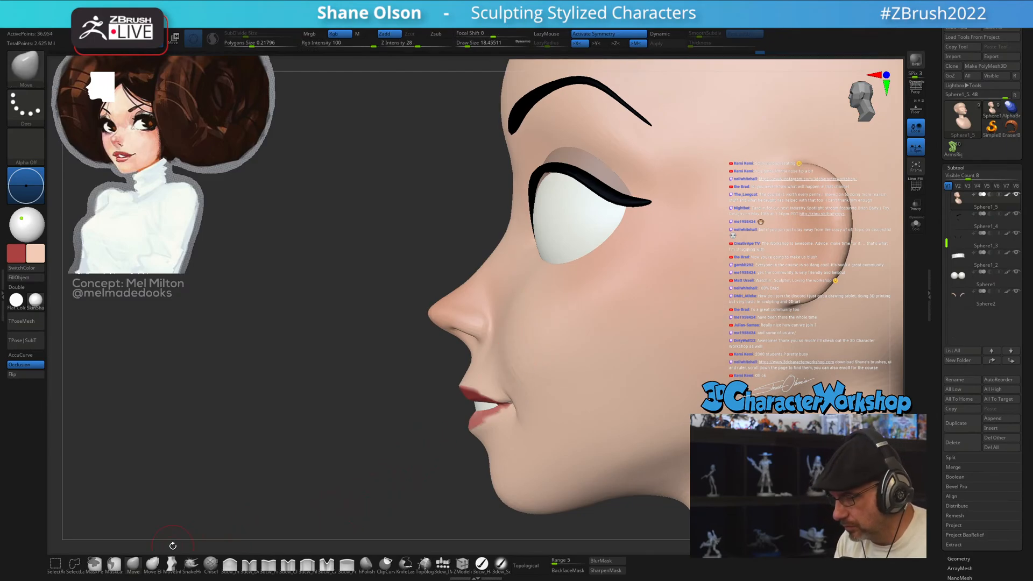
key(s)
drag(386, 442, 393, 441)
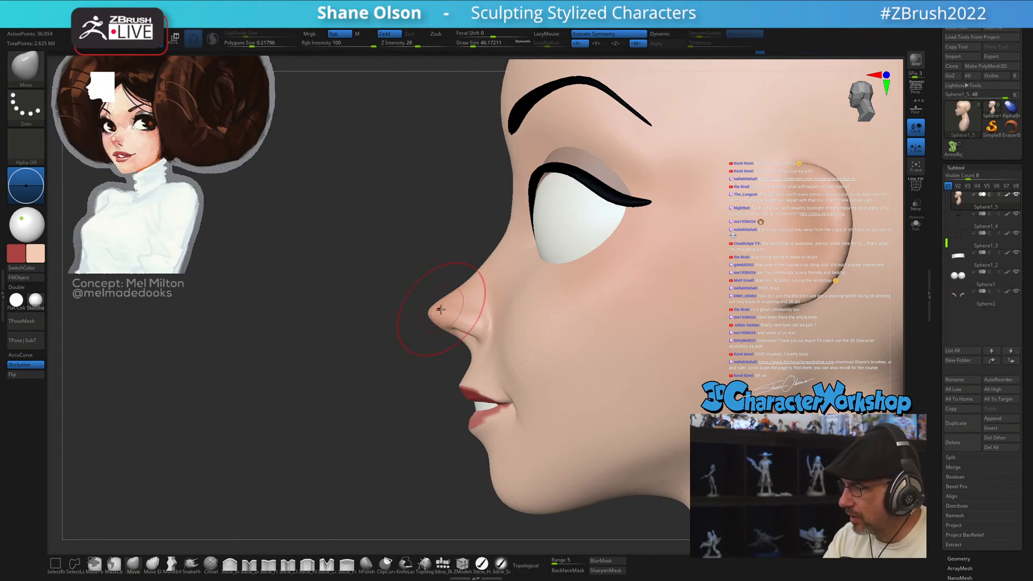
key(s)
drag(438, 311, 448, 310)
key(s)
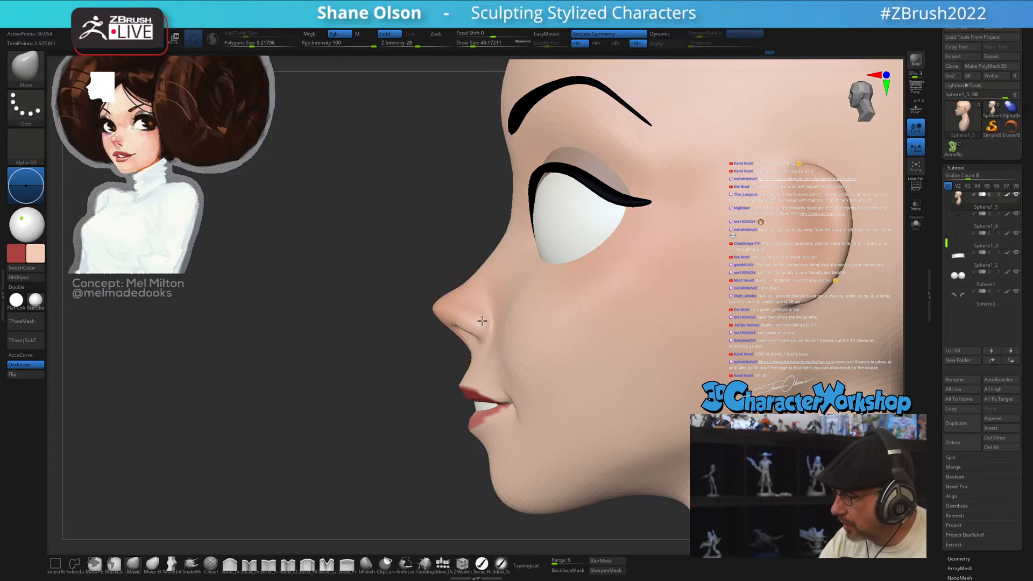
right_drag(544, 372, 621, 357)
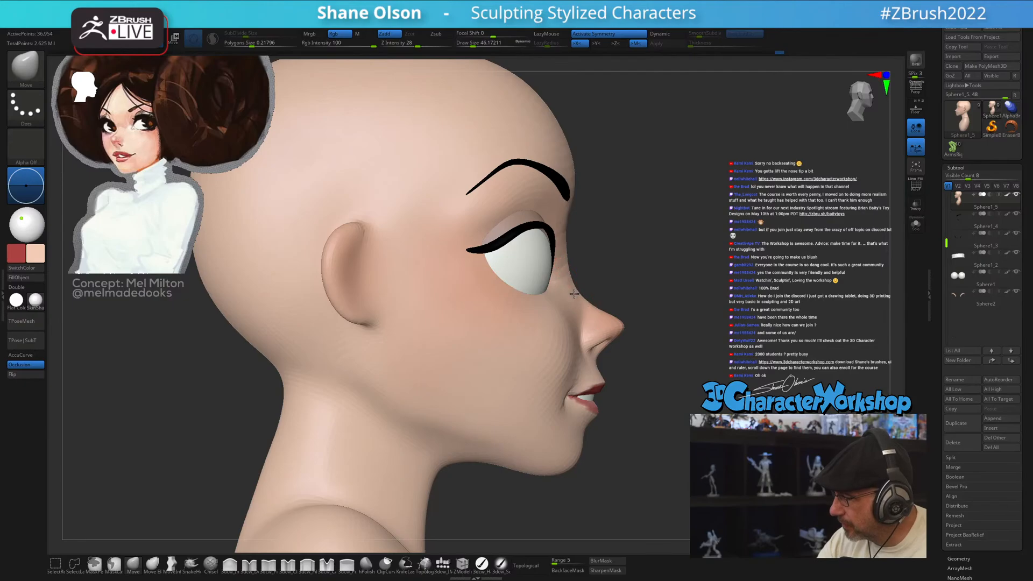
- With the paint brush, sample the lower lip's pink and widen the lip's outer edge toward the chin at draw size about 7.5
mouse_move(564, 311)
right_down()
mouse_move(634, 362)
mouse_move(692, 334)
mouse_move(594, 399)
mouse_move(595, 369)
mouse_move(662, 415)
mouse_move(570, 411)
mouse_move(592, 398)
mouse_move(563, 392)
mouse_move(553, 435)
mouse_move(582, 410)
mouse_move(628, 420)
mouse_move(574, 392)
mouse_move(538, 425)
mouse_move(480, 347)
mouse_move(495, 517)
right_up()
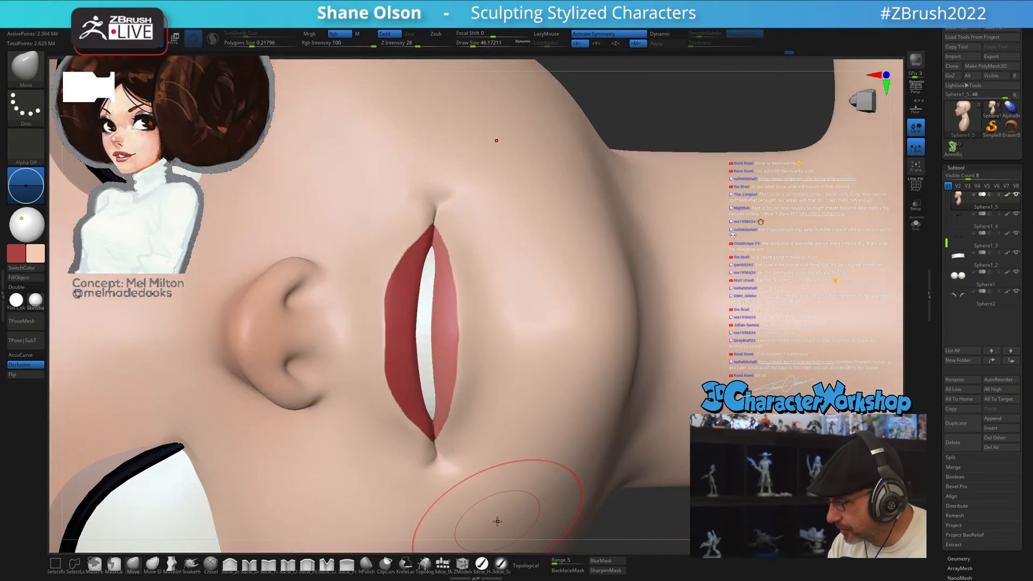
click(481, 563)
key(s)
drag(506, 392, 492, 393)
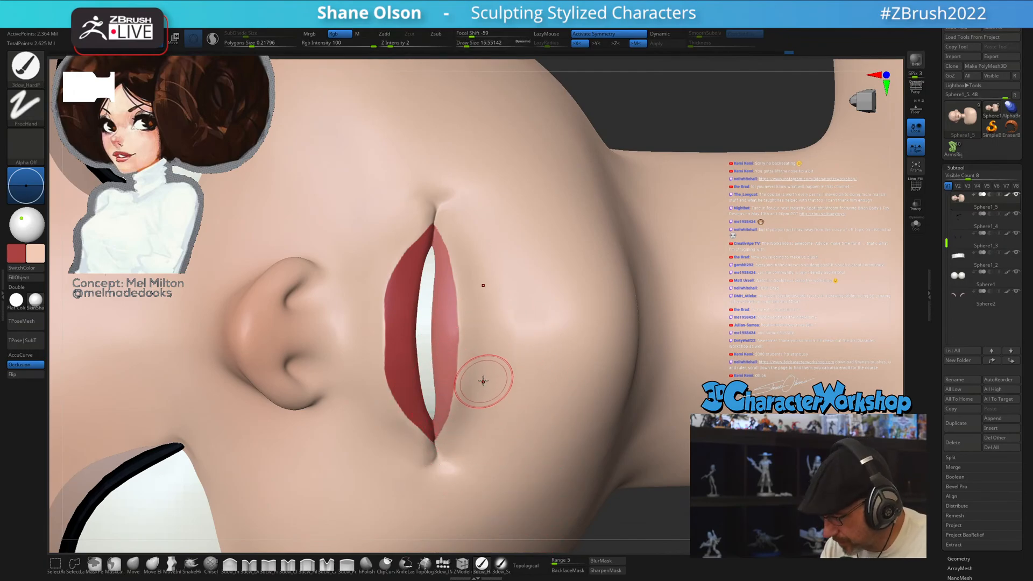
key(c)
drag(454, 365, 457, 353)
key(ctrl+z)
key(s)
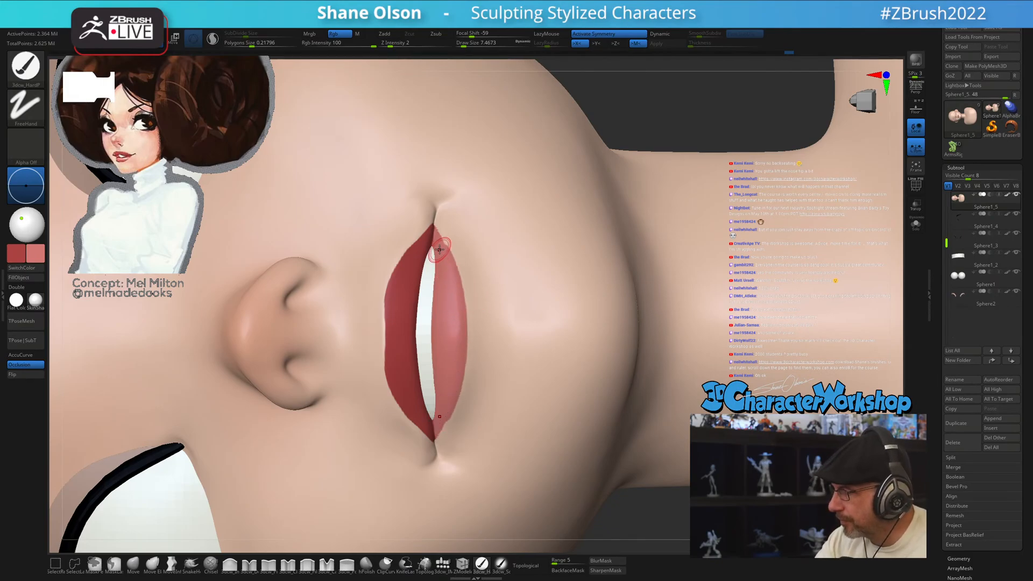
- Set the draw size to about 2.6, extend the pink toward the mouth corner, and clean the lip outline with sampled skin tone
key(s)
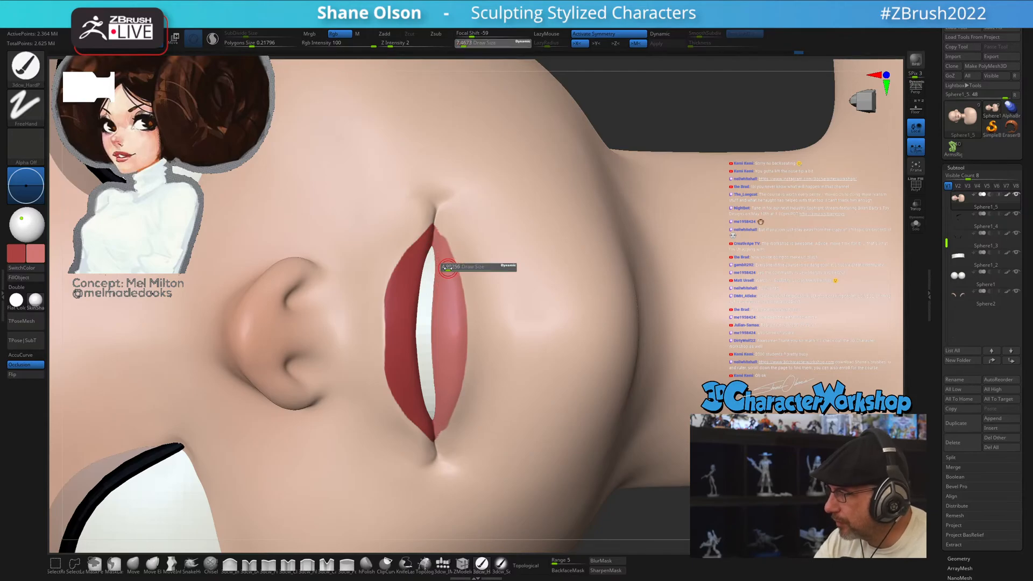
drag(455, 268, 442, 239)
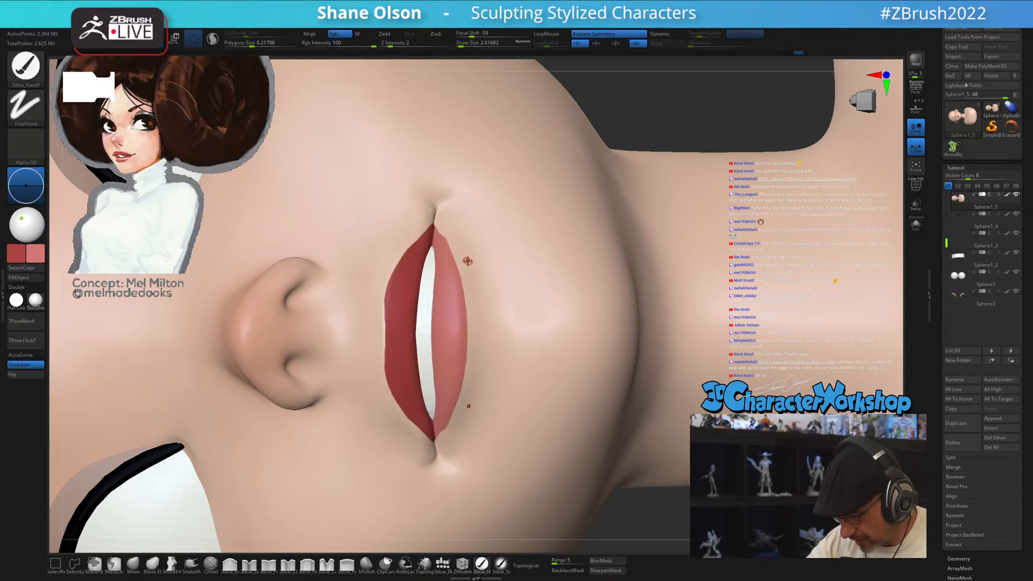
key(c)
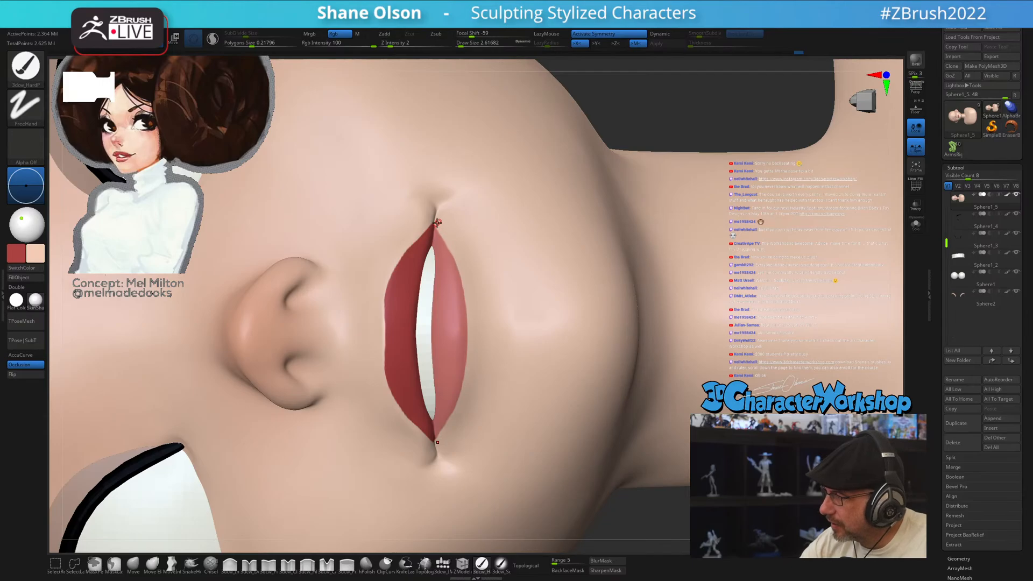
mouse_move(485, 367)
right_down()
mouse_move(500, 347)
mouse_move(487, 385)
right_up()
right_drag(467, 322, 476, 305)
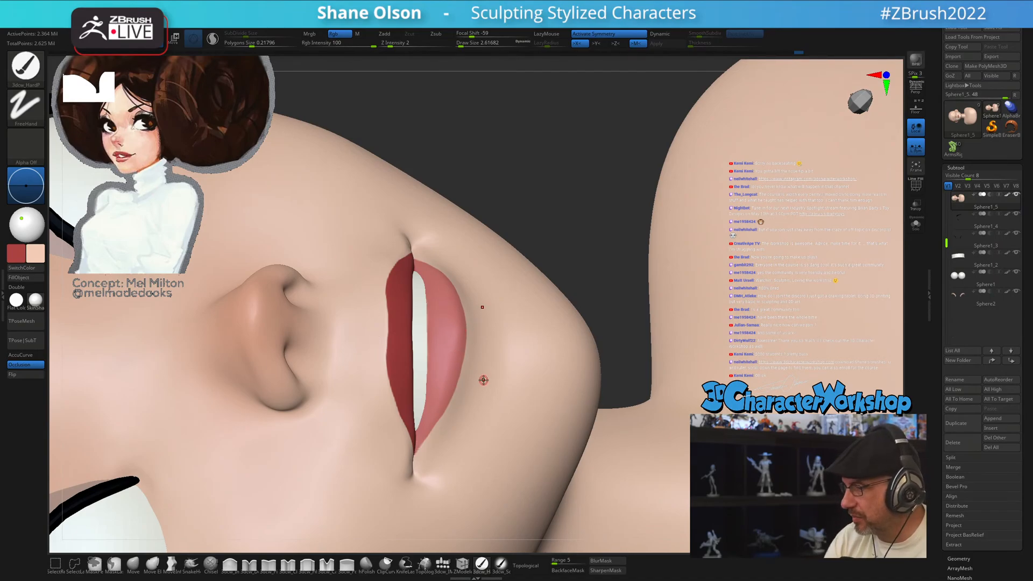
right_drag(483, 380, 477, 451)
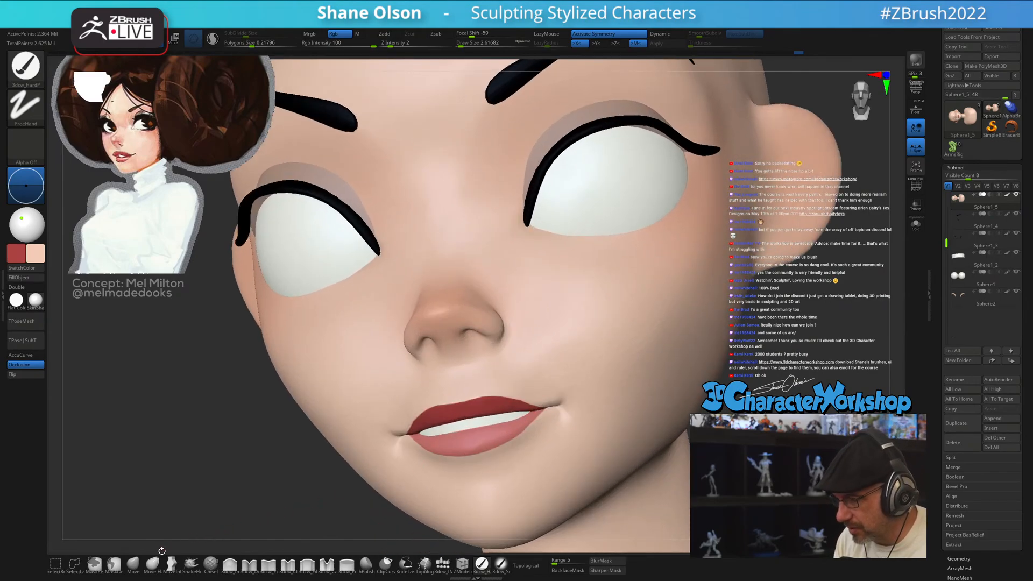
- Prepare the Move brush at draw size about 18.5 three levels below the highest subdivision and mask a band across the upper lip
click(133, 564)
key(shift+d)
key(shift+d)
key(shift+d)
key(shift+d)
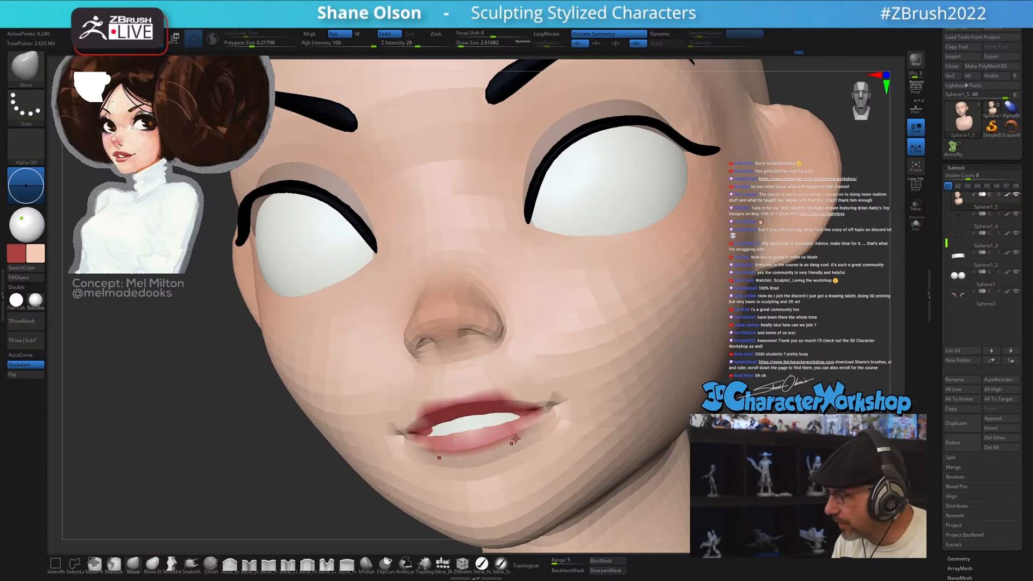
key(s)
drag(516, 425, 544, 425)
key(d)
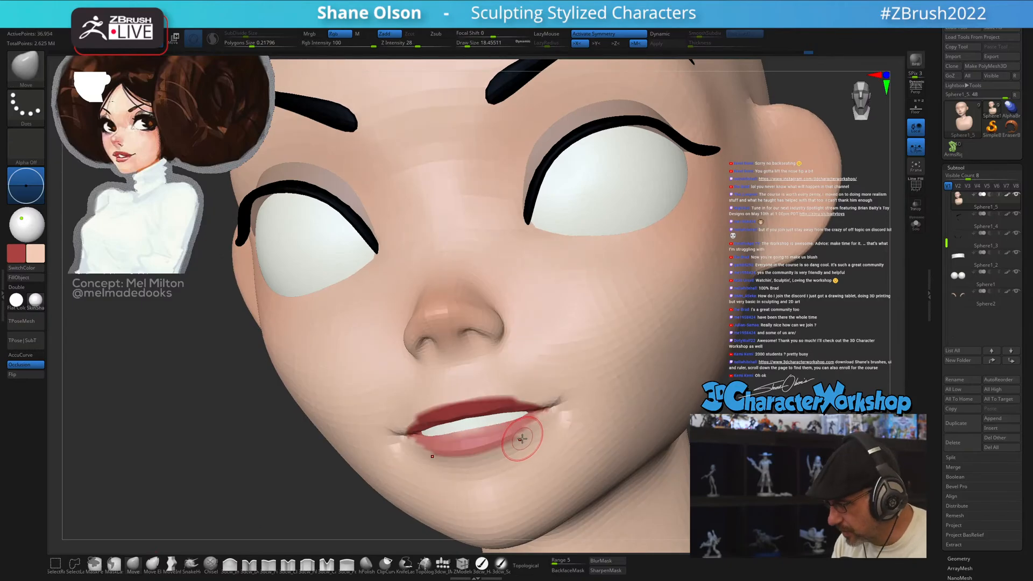
mouse_move(241, 474)
ctrl+mouse_down()
mouse_move(328, 497)
mouse_move(431, 432)
ctrl+mouse_up()
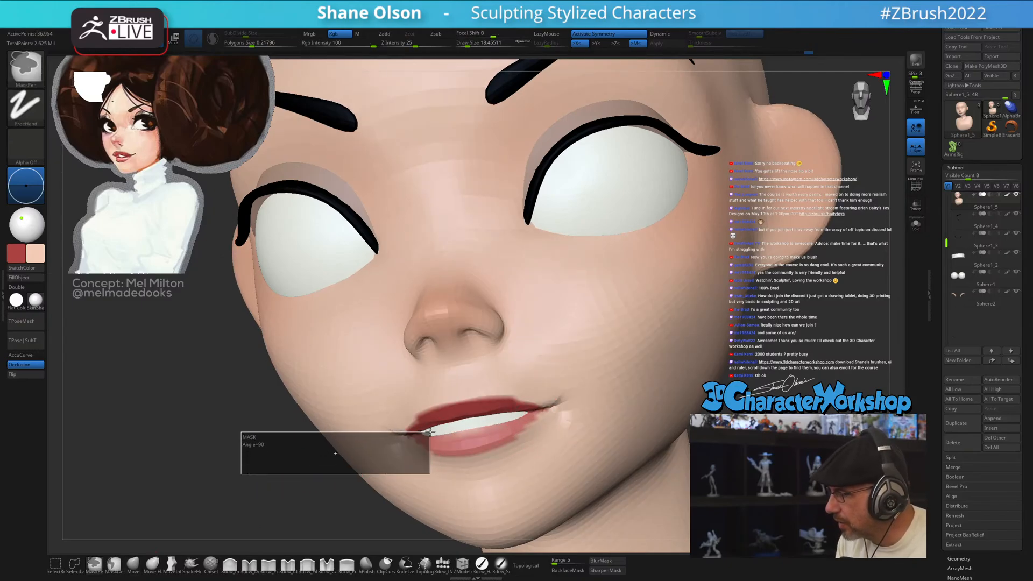
mouse_move(302, 500)
ctrl+mouse_down()
mouse_move(288, 507)
mouse_move(317, 461)
mouse_move(462, 424)
mouse_move(469, 350)
ctrl+mouse_up()
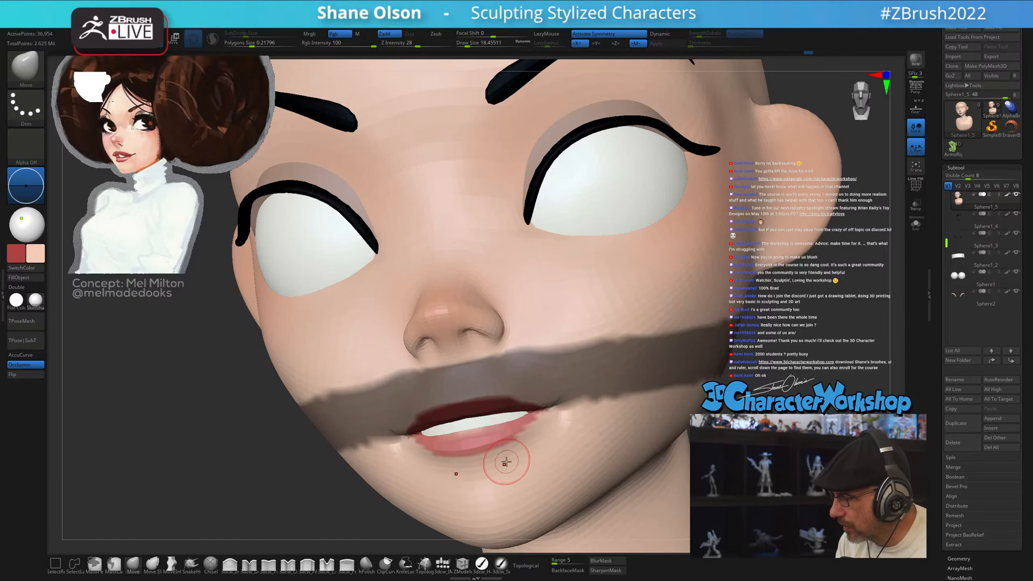
- Reshape the unmasked lower lip, invert the mask, adjust the upper lip at draw size about 36.9, and raise the head one subdivision level
right_drag(544, 422, 532, 427)
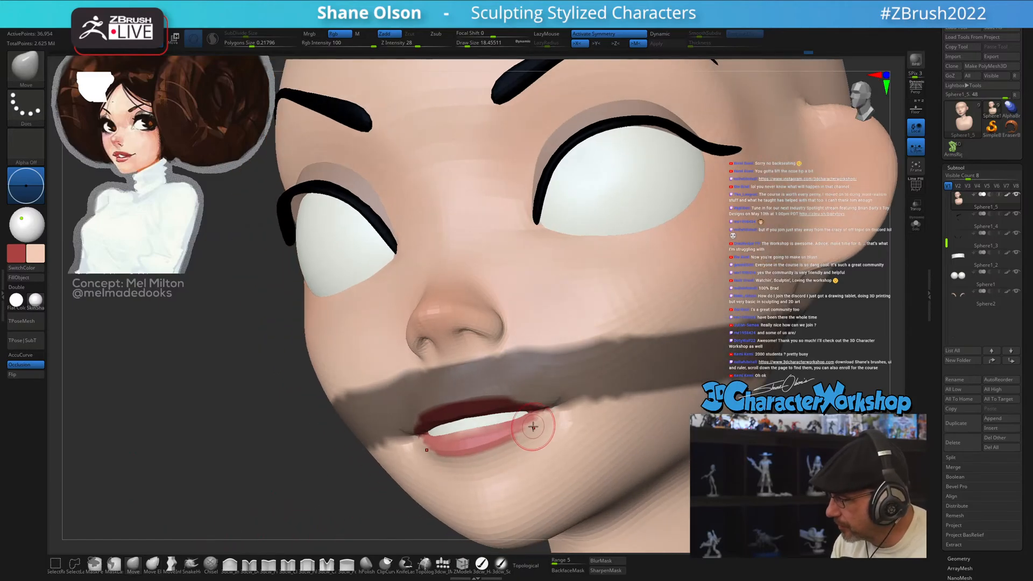
mouse_move(533, 427)
mouse_down()
mouse_move(522, 415)
mouse_move(533, 419)
mouse_move(512, 431)
mouse_move(510, 419)
mouse_move(530, 401)
mouse_up()
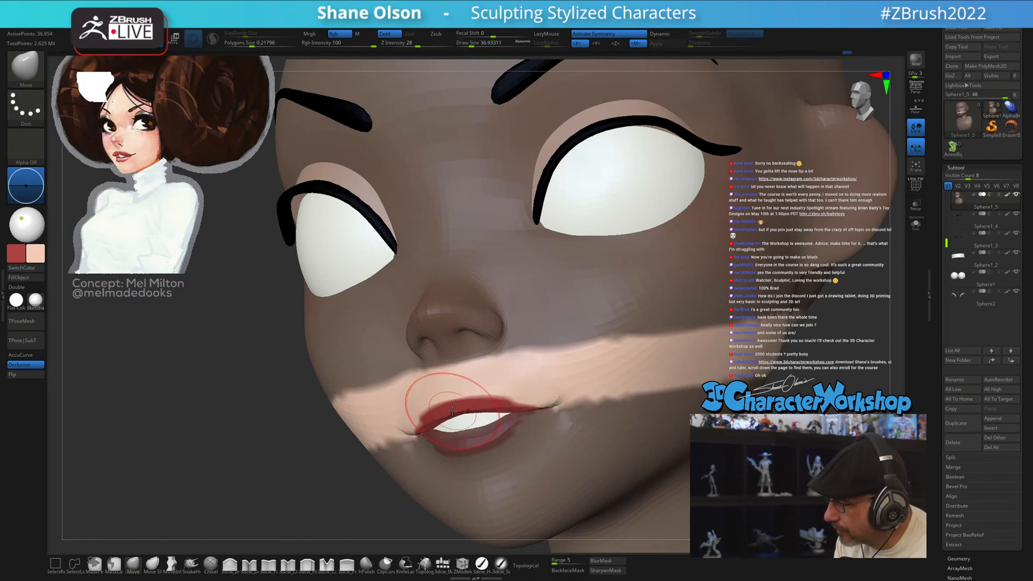
right_drag(487, 407, 510, 414)
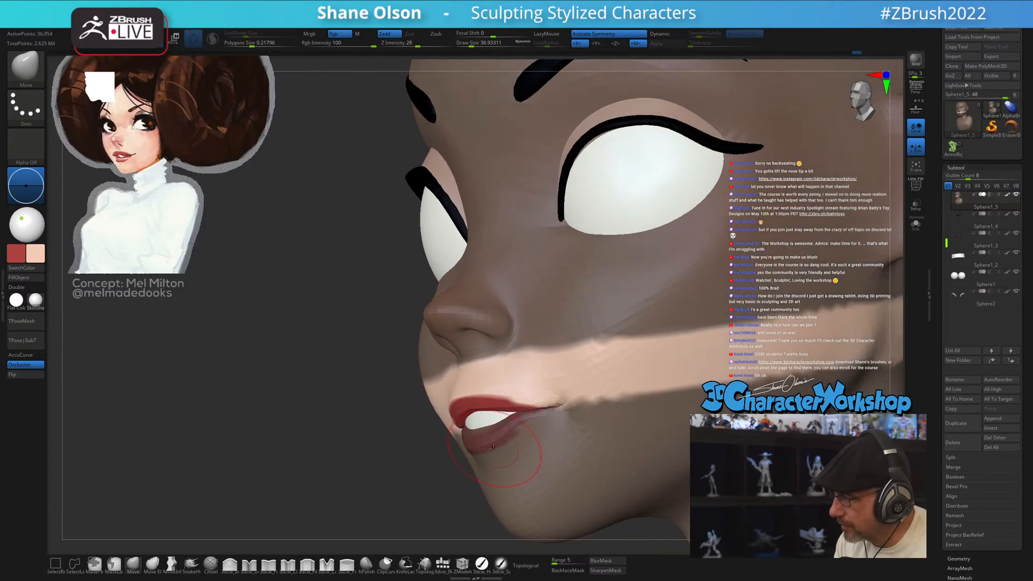
key(d)
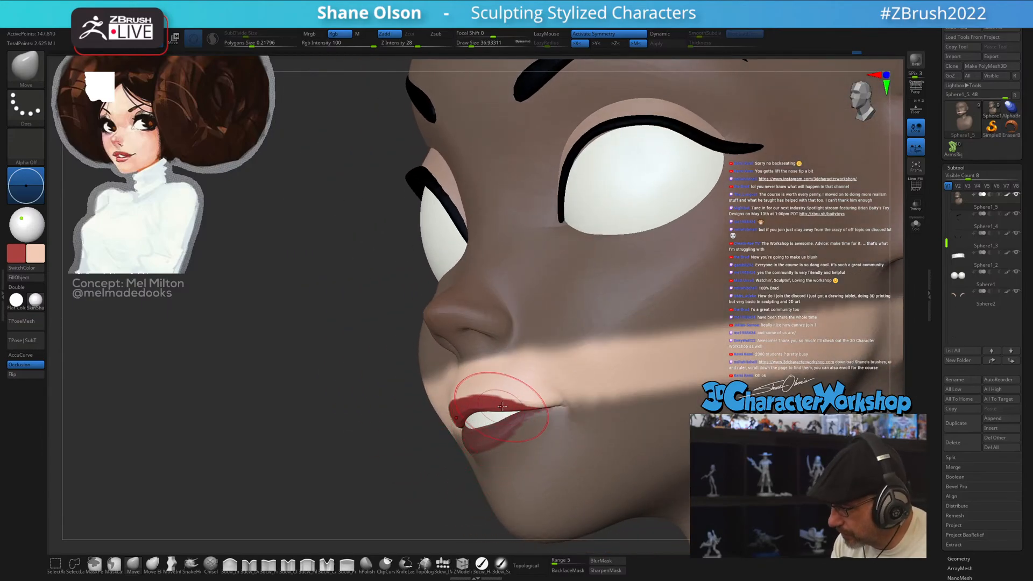
right_drag(503, 414, 495, 417)
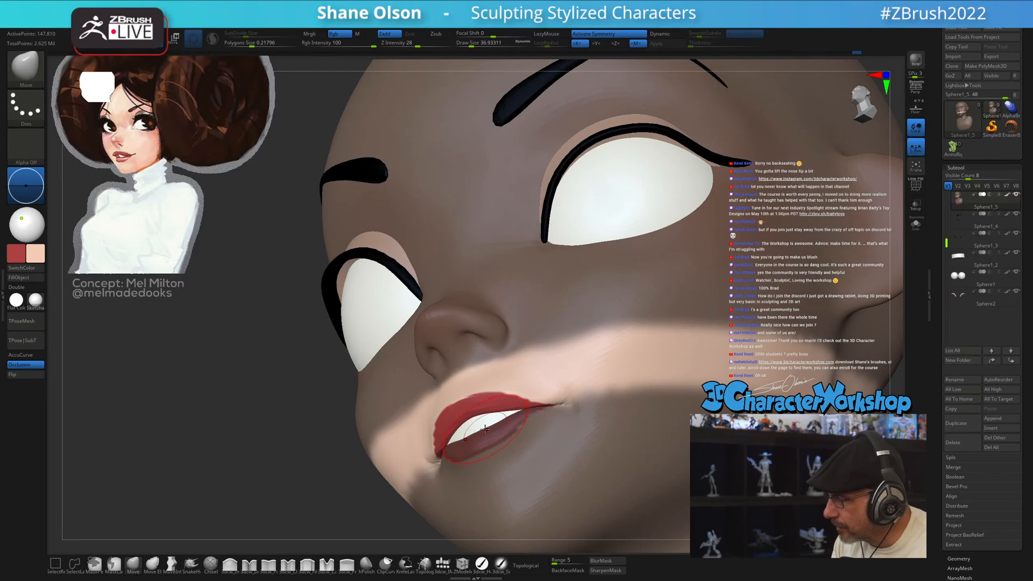
- Refine the unmasked upper lip and mouth corner with the Move brush at draw sizes about 14.2 and 18.5, and clear the mask
key(bracketleft)
key(bracketleft)
key(bracketleft)
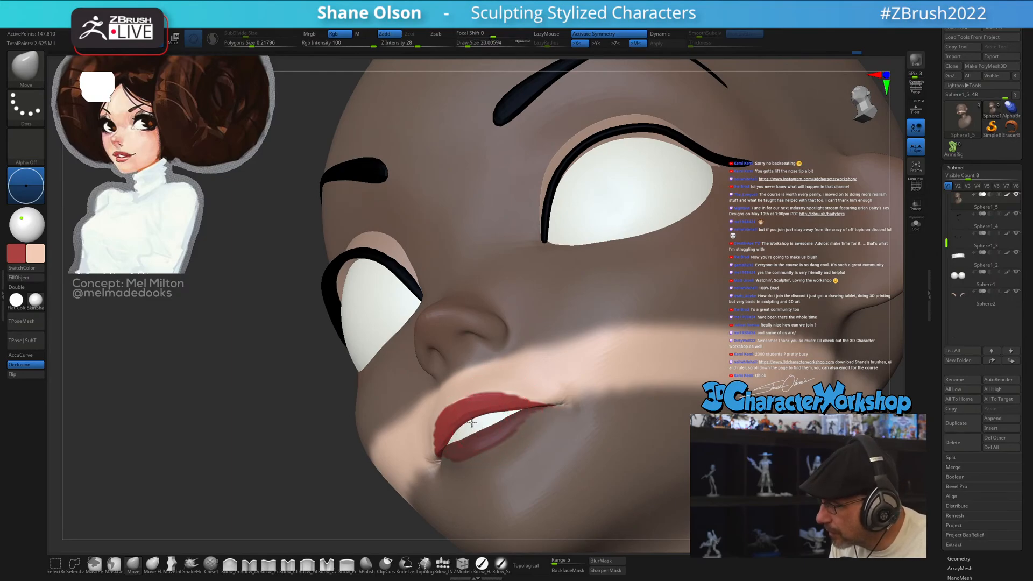
shift+right_drag(472, 423, 471, 414)
key(s)
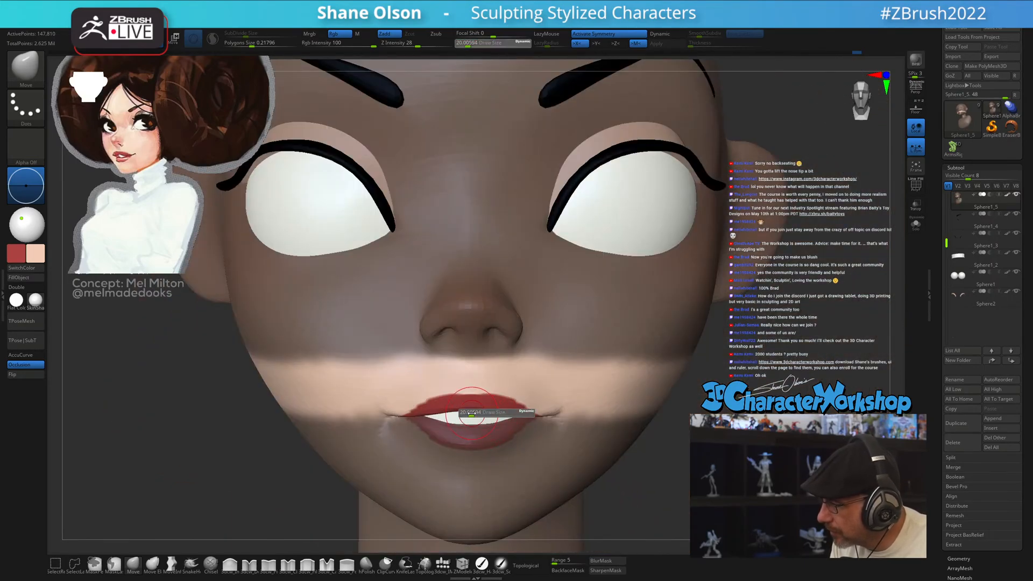
drag(472, 414, 469, 413)
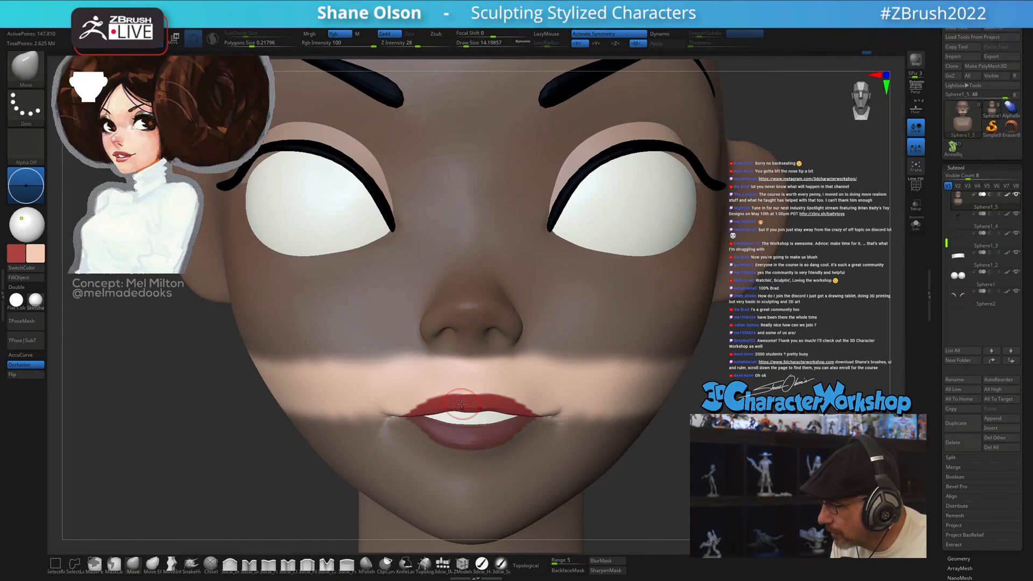
mouse_move(486, 412)
right_down()
mouse_move(560, 392)
mouse_move(449, 423)
right_up()
key(bracketright)
key(bracketright)
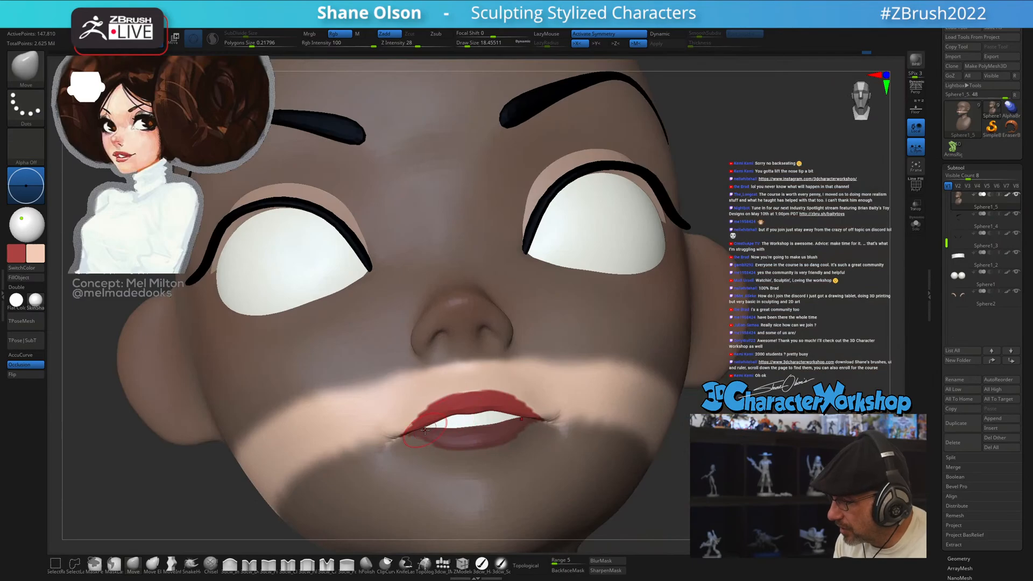
drag(425, 430, 422, 429)
ctrl+drag(716, 447, 746, 471)
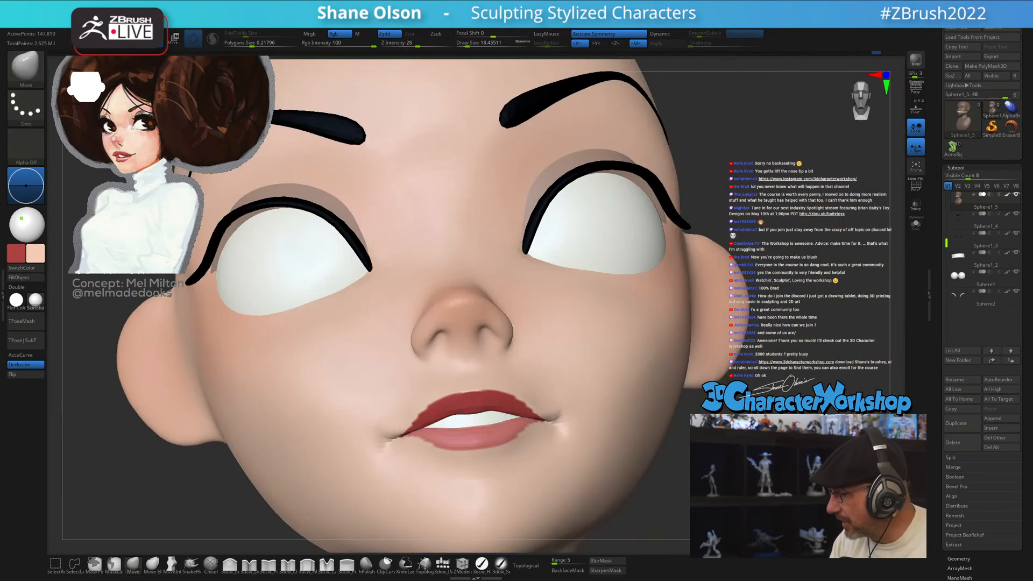
- Undo the mask clearing, invert the mask to protect the upper lip, reshape the lower lip at draw size about 26.9, and clear the mask
ctrl+right_drag(463, 420, 452, 344)
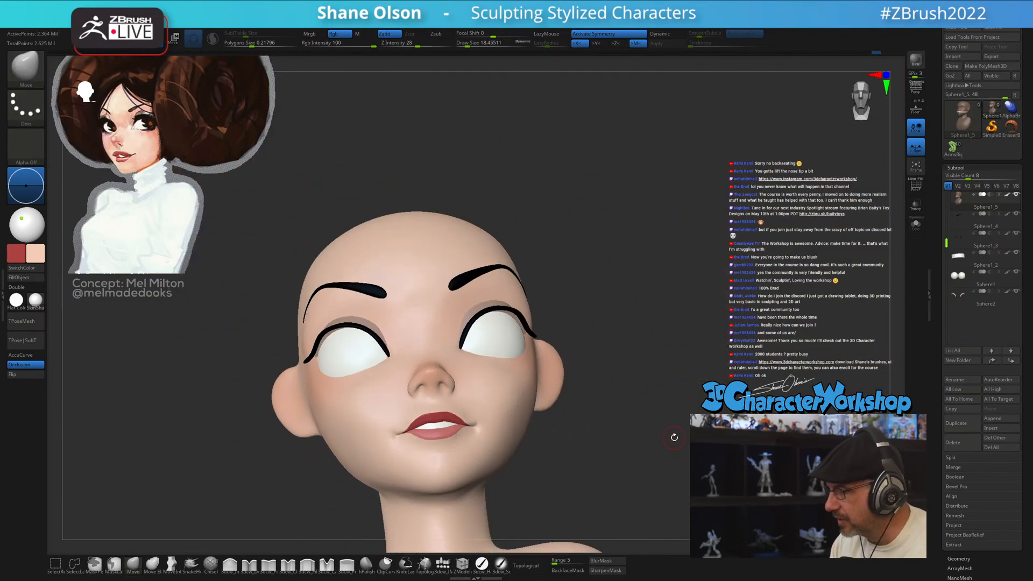
shift+right_drag(674, 437, 672, 441)
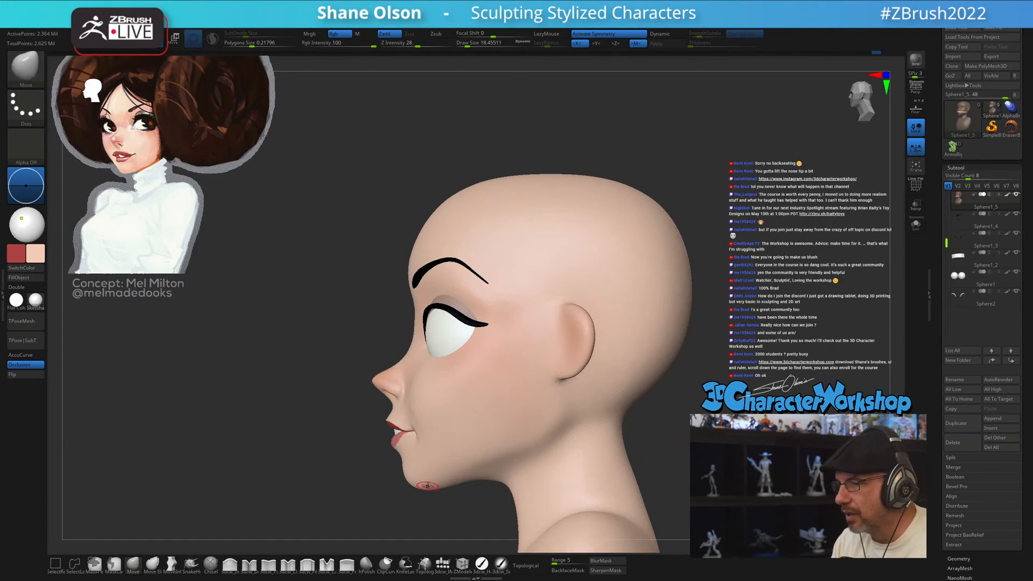
ctrl+right_drag(420, 419, 407, 451)
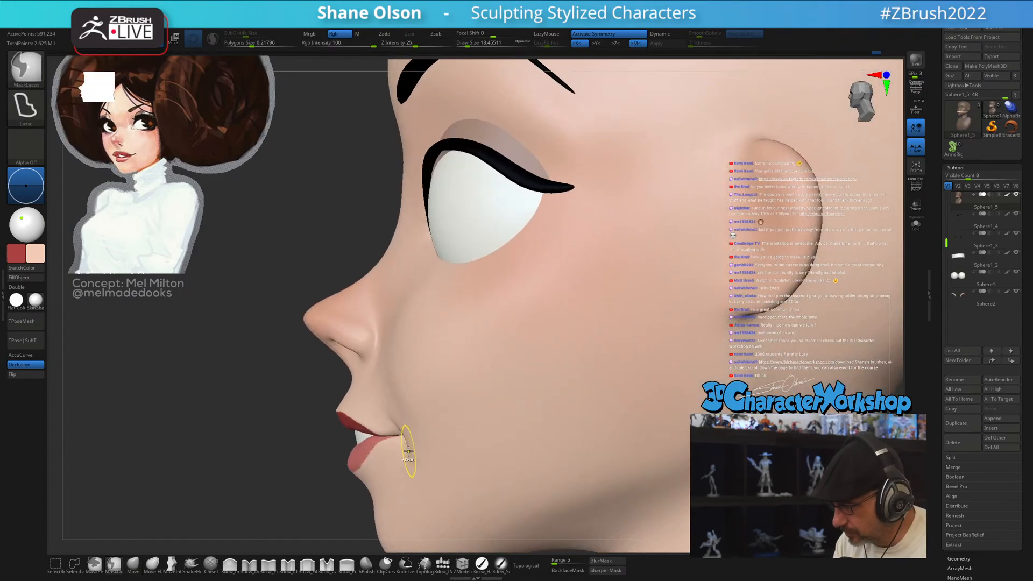
key(ctrl+z)
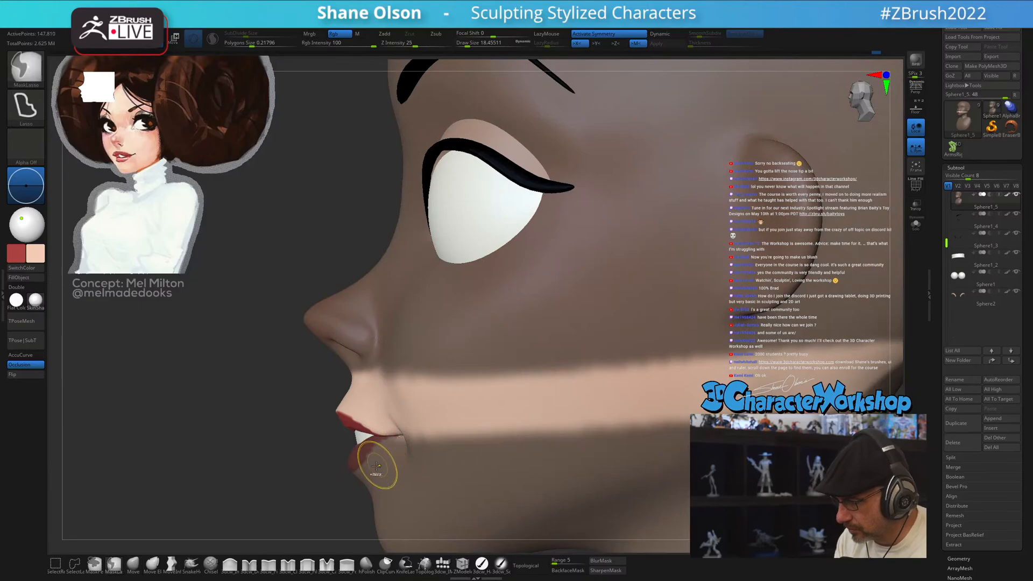
key(ctrl+i)
key(s)
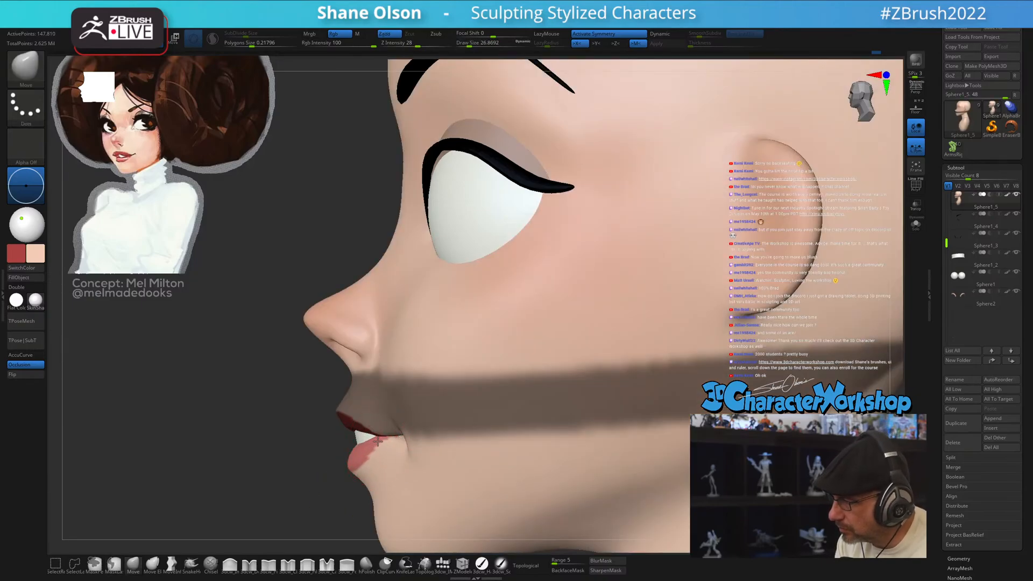
mouse_move(381, 440)
right_down()
mouse_move(377, 450)
mouse_move(405, 452)
mouse_move(388, 461)
mouse_move(403, 445)
mouse_move(639, 382)
right_up()
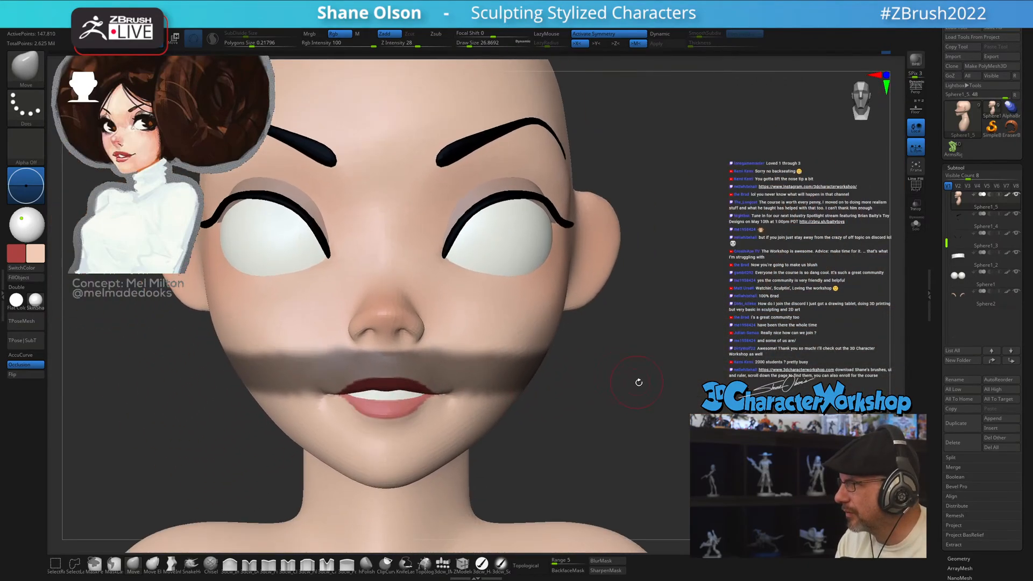
ctrl+click(641, 419)
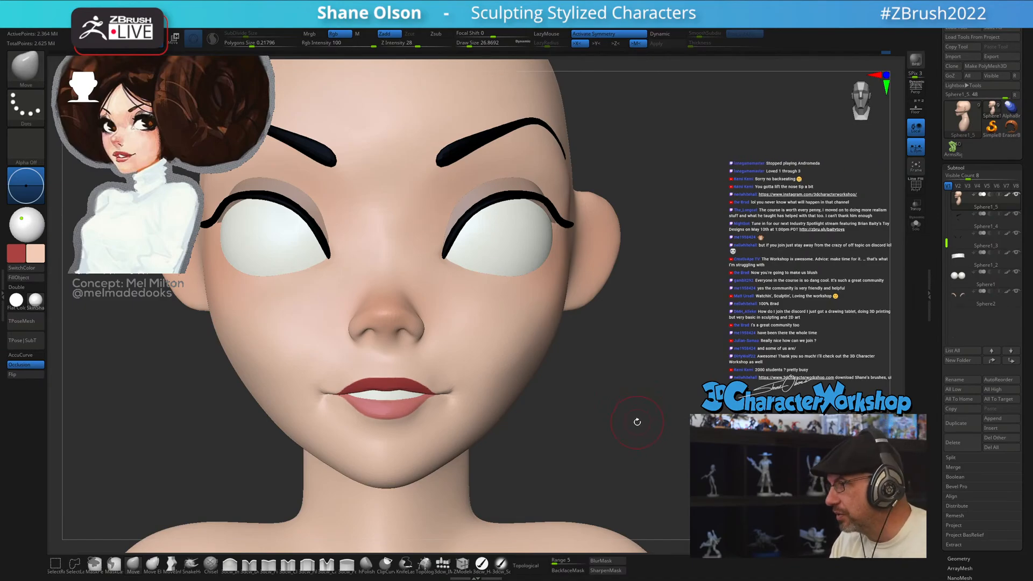
- Restore the upper-lip mask, adjust the lower edge of the mouth corners at draw size about 15.6, and clear the mask
right_drag(627, 423, 641, 421)
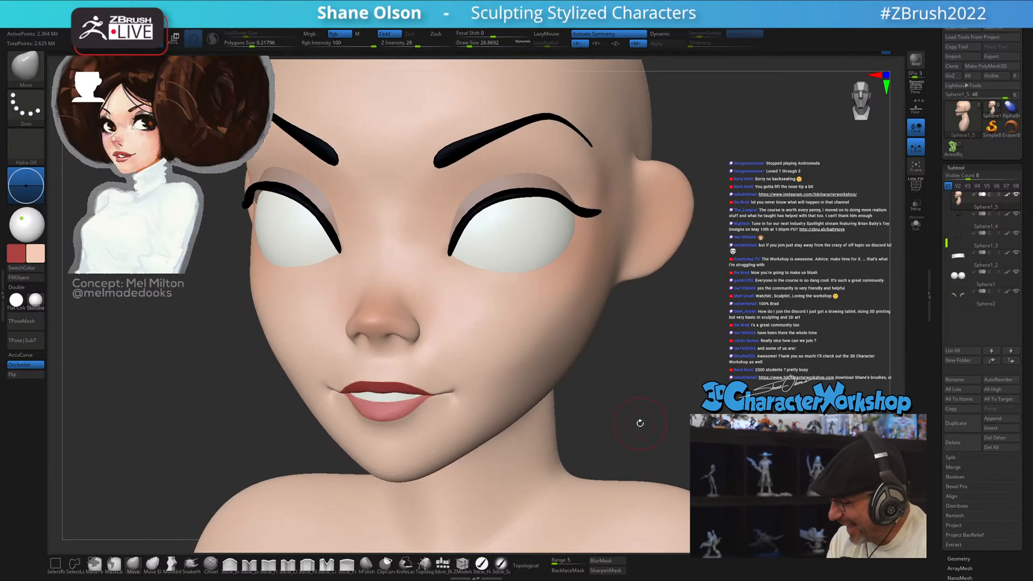
mouse_move(640, 407)
ctrl+right_down()
mouse_move(638, 395)
mouse_move(643, 402)
ctrl+right_up()
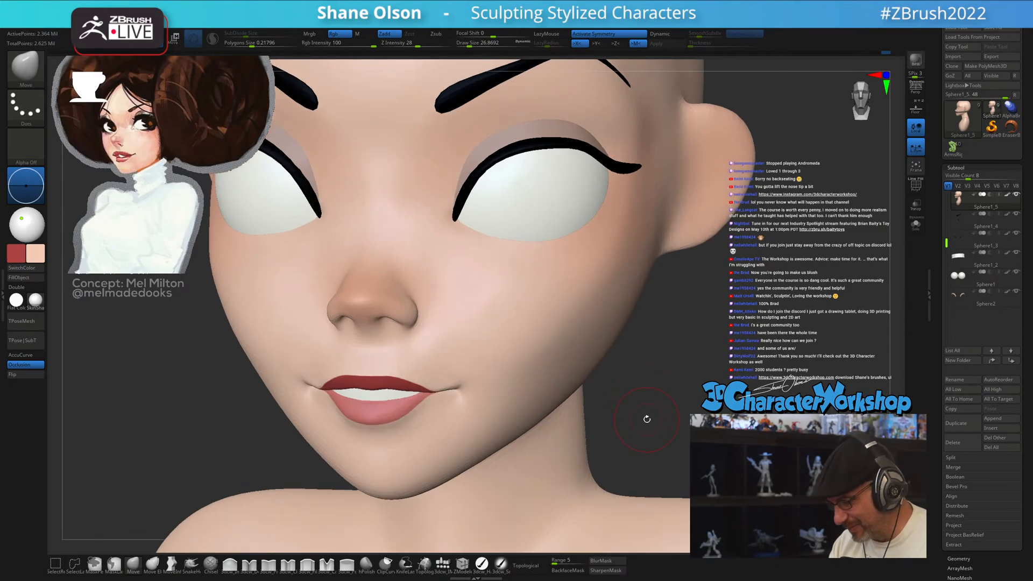
key(s)
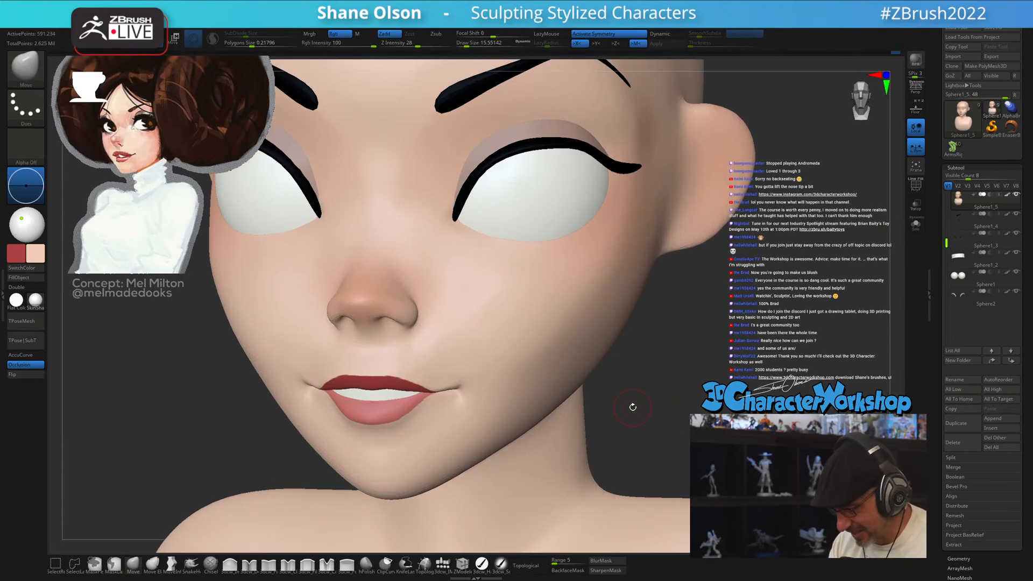
mouse_move(496, 413)
right_down()
mouse_move(433, 411)
mouse_move(454, 372)
mouse_move(445, 376)
mouse_move(505, 415)
mouse_move(434, 404)
mouse_move(449, 432)
right_up()
key(ctrl)
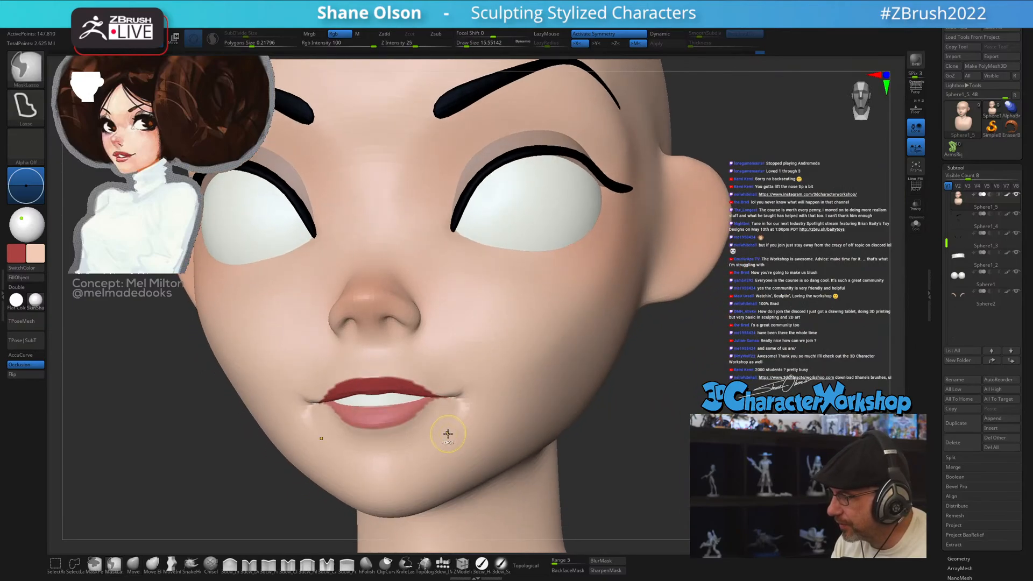
key(d)
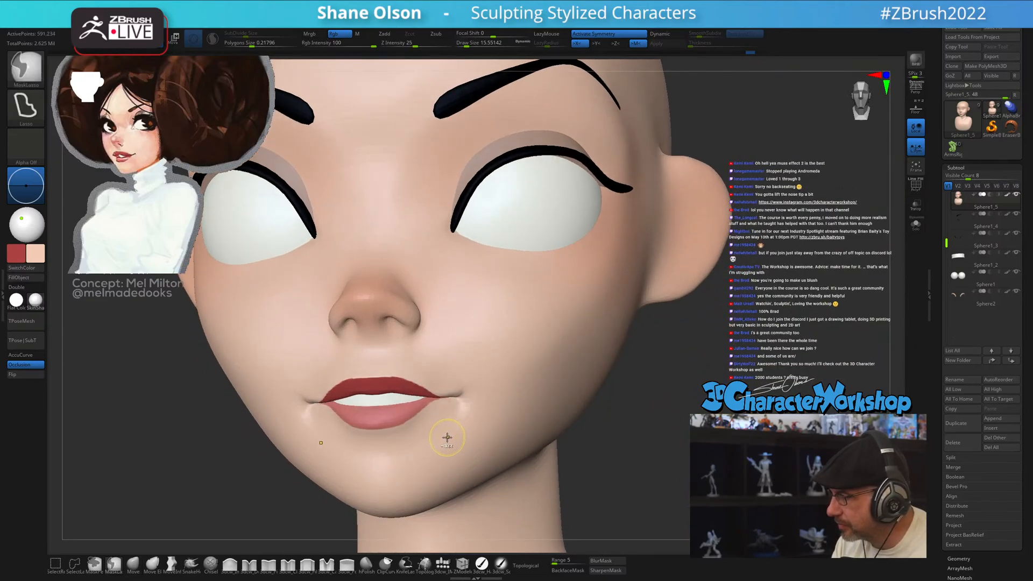
key(ctrl+z)
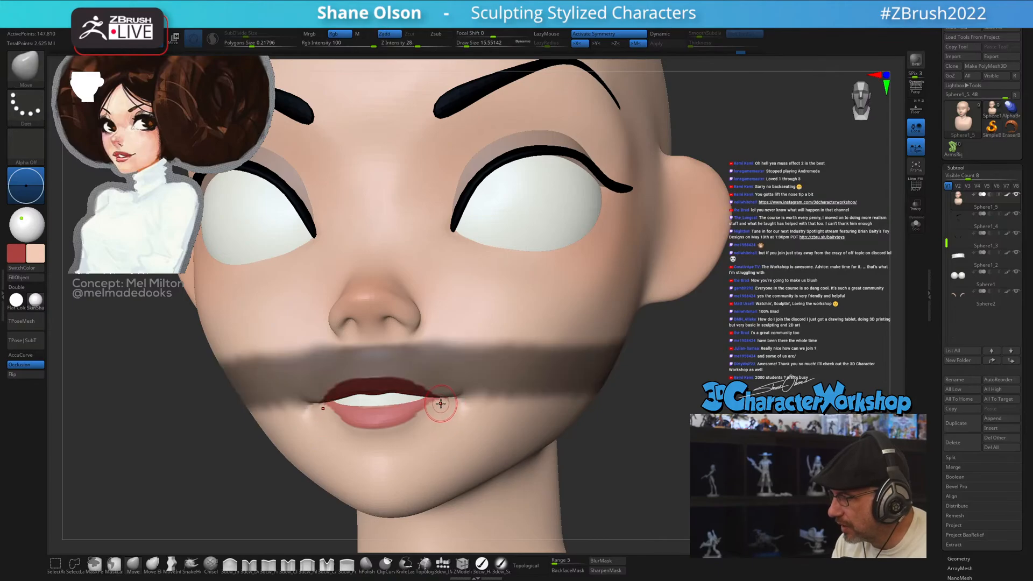
right_drag(441, 403, 438, 404)
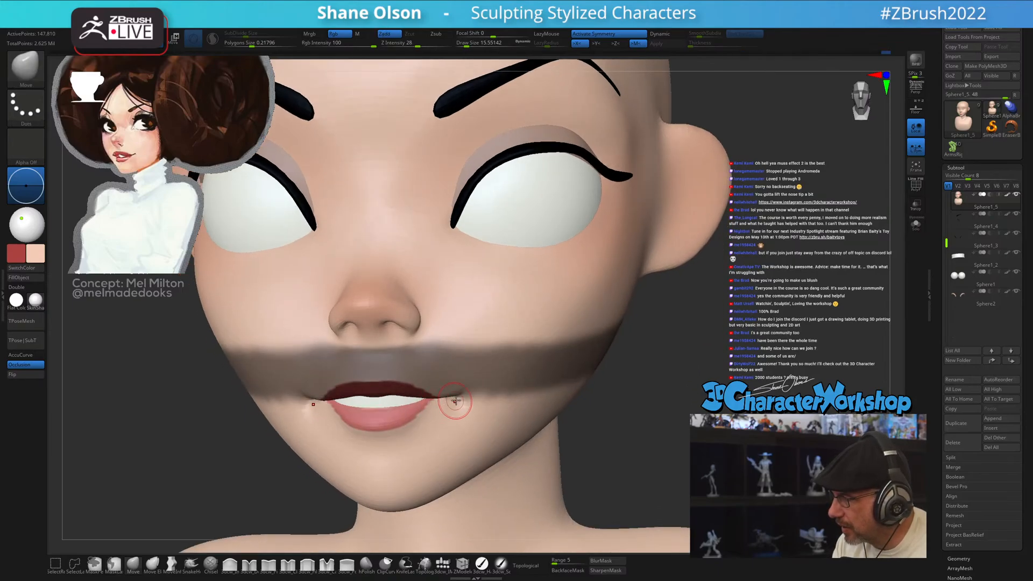
right_drag(634, 403, 634, 408)
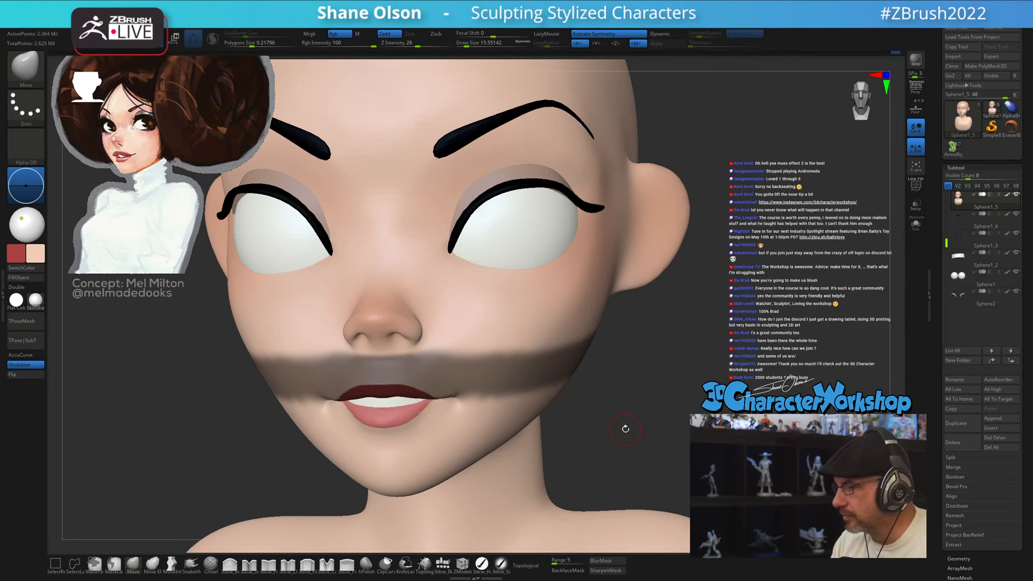
ctrl+click(623, 416)
- Shape the mouth corners and the adjoining cheek with the Move brush at draw sizes about 32.7 and 23.3
right_drag(624, 413, 601, 438)
key(s)
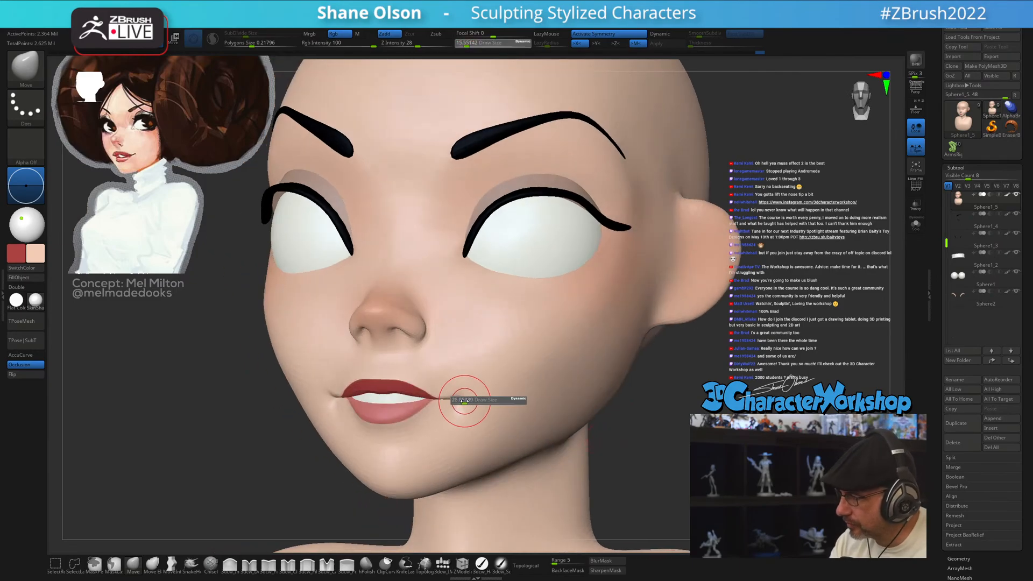
drag(464, 403, 472, 400)
right_drag(472, 401, 462, 398)
key(s)
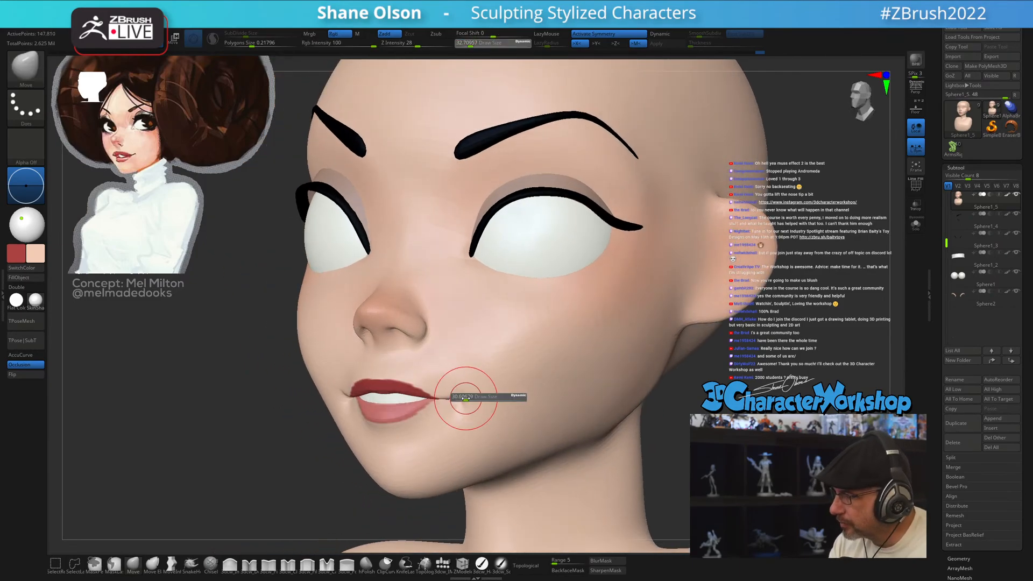
drag(461, 399, 454, 399)
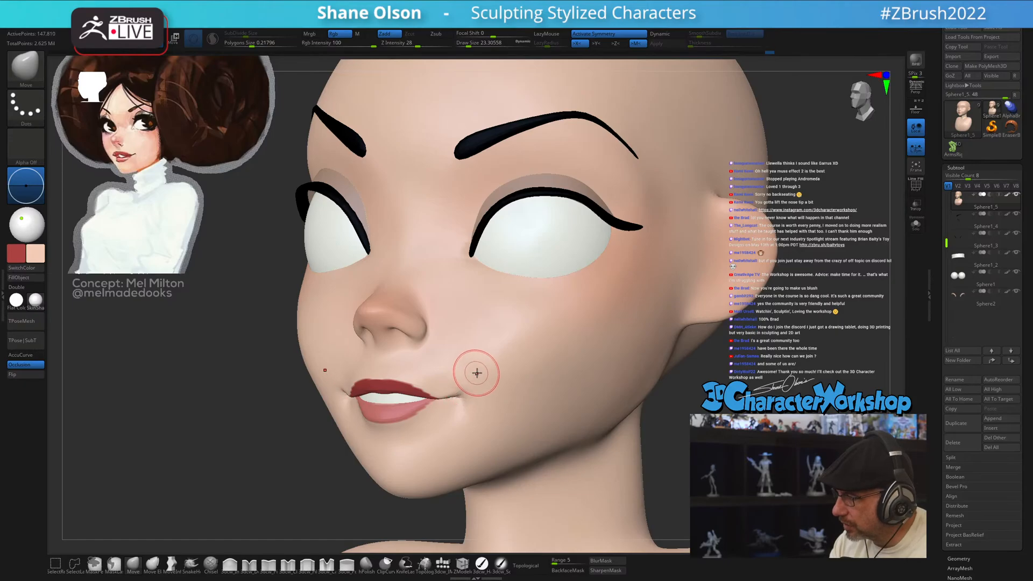
mouse_move(476, 373)
right_down()
mouse_move(485, 369)
mouse_move(455, 386)
mouse_move(493, 398)
mouse_move(481, 394)
right_up()
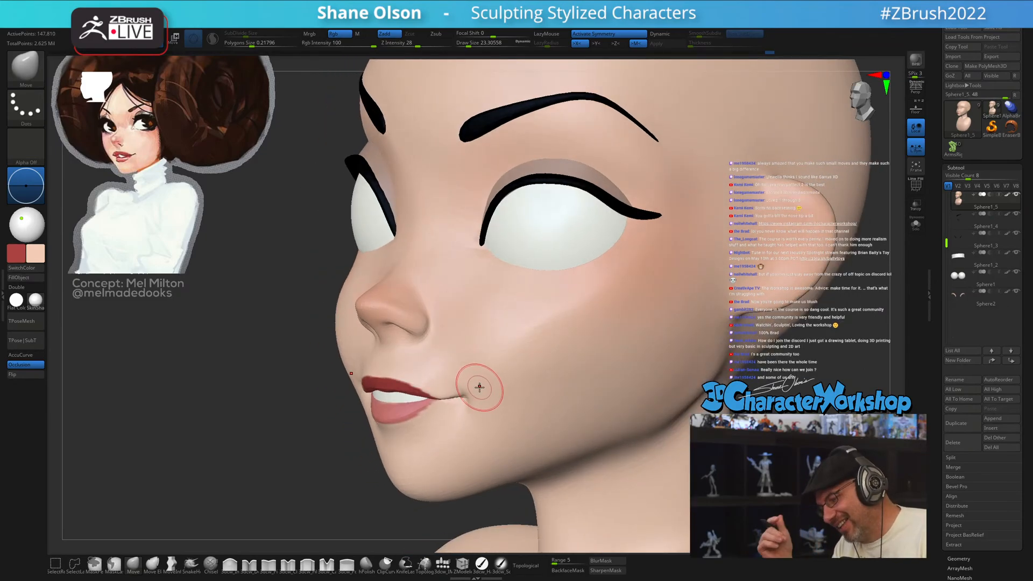
- Adjust the cheek beside the mouth corners at draw size about 30.7, and refine the corners at about 17
mouse_move(491, 381)
right_down()
mouse_move(503, 369)
mouse_move(494, 364)
mouse_move(464, 400)
right_up()
key(s)
drag(459, 398, 461, 398)
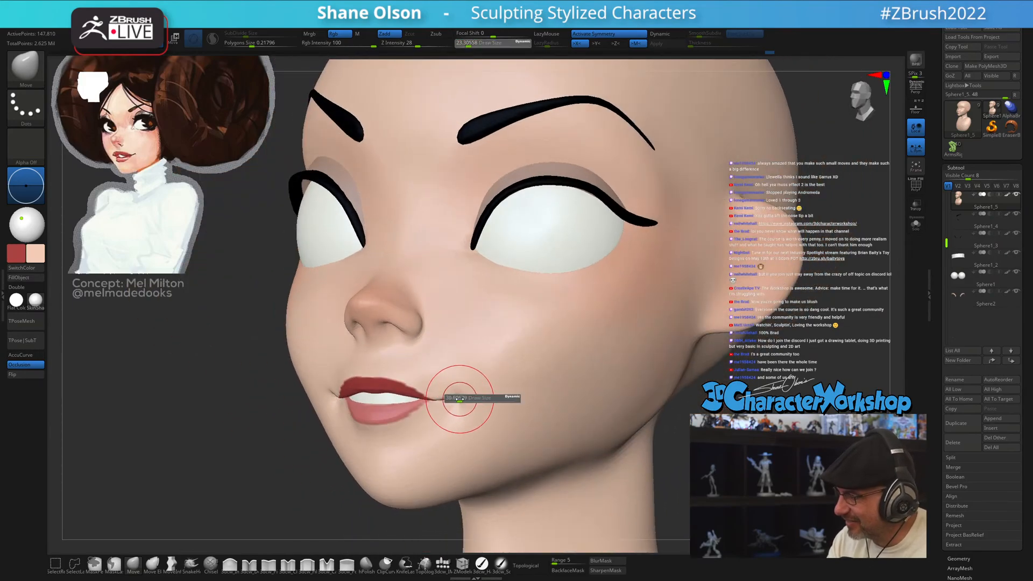
right_drag(458, 392, 484, 362)
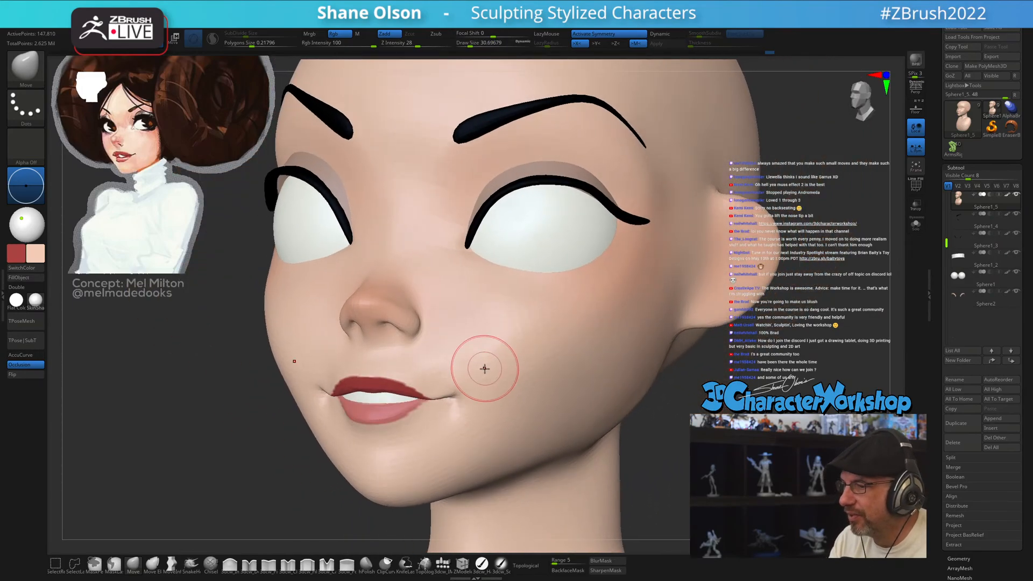
key(s)
drag(474, 371, 480, 386)
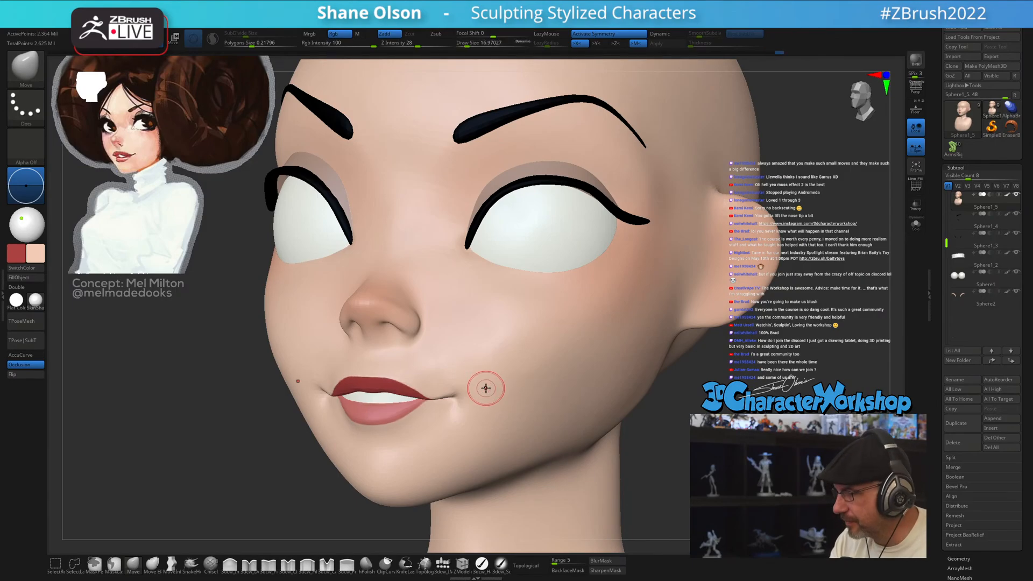
- Refine the mouth corners at draw size about 14.2 and smooth the skin around and below them
right_drag(494, 381, 494, 396)
mouse_move(489, 436)
right_down()
mouse_move(439, 435)
mouse_move(441, 416)
right_up()
key(s)
key(s)
drag(439, 422, 437, 419)
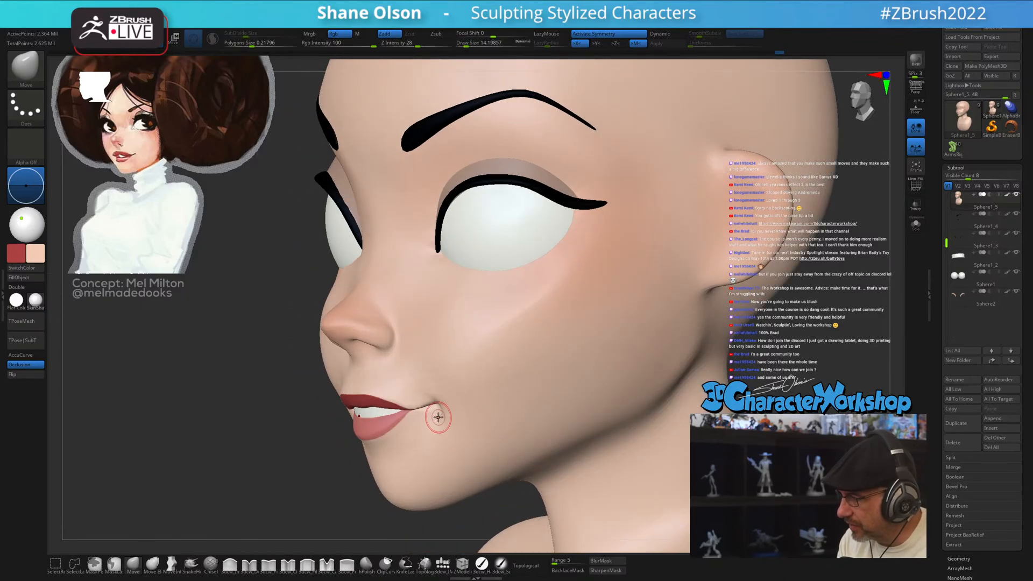
right_drag(438, 364, 463, 360)
shift+drag(434, 399, 431, 390)
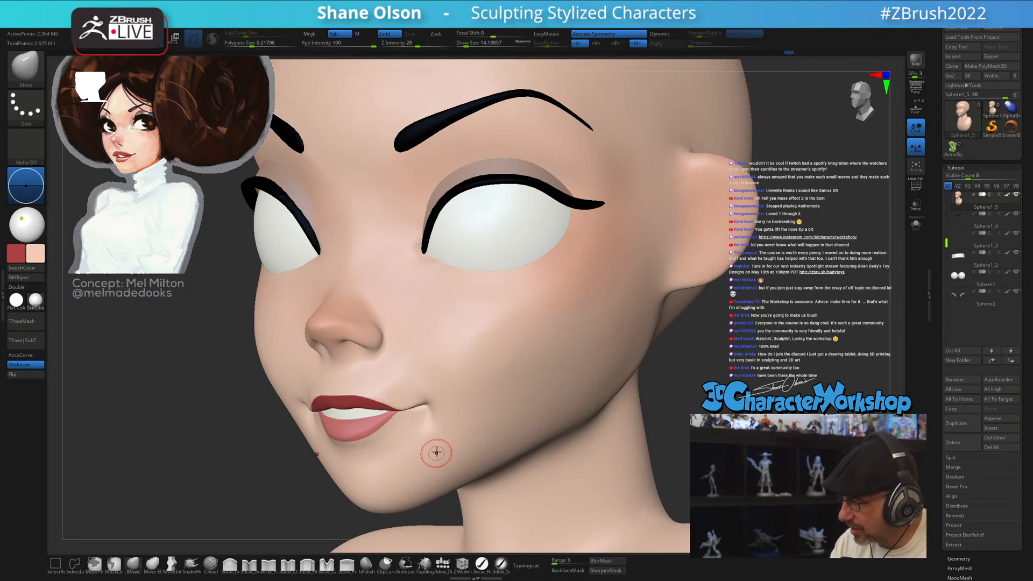
shift+drag(430, 455, 423, 435)
shift+right_drag(454, 420, 468, 403)
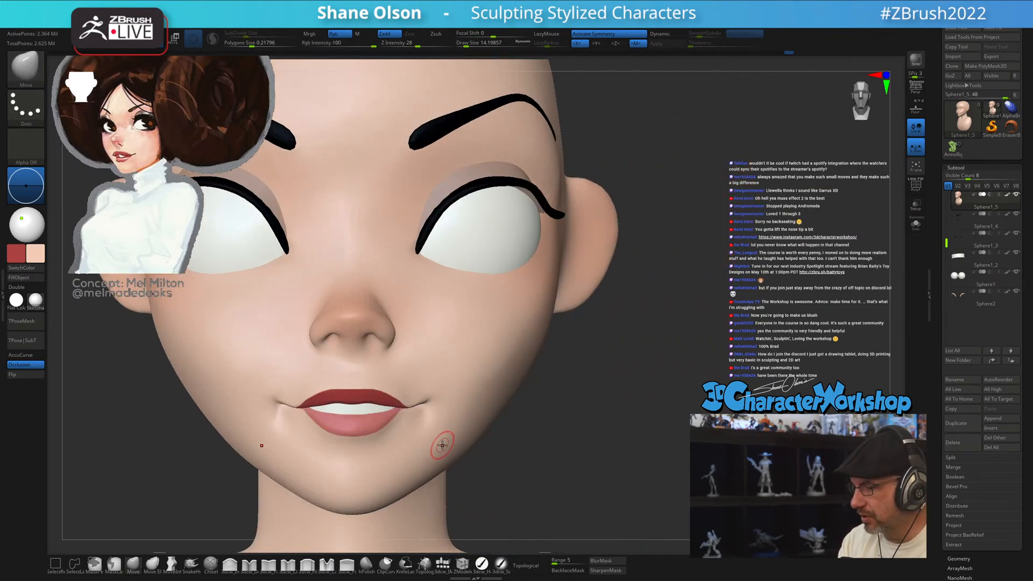
- Smooth the area between nose and upper lip, lower the subdivision level, and reshape the upper lip at draw size about 18.5
mouse_move(377, 369)
right_down()
mouse_move(390, 362)
mouse_move(405, 394)
mouse_move(387, 314)
mouse_move(531, 466)
right_up()
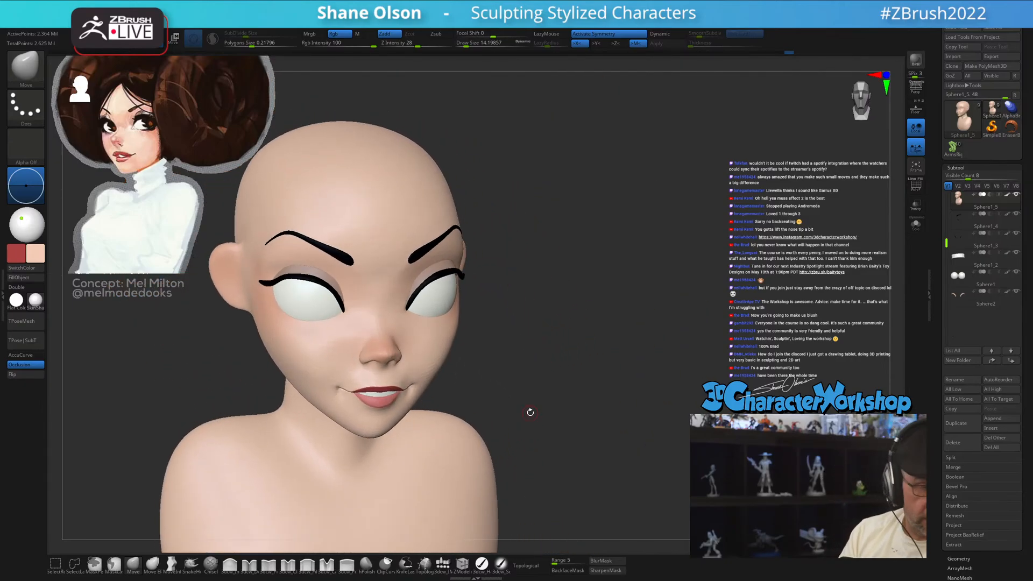
shift+right_drag(538, 373, 541, 382)
right_drag(599, 396, 551, 433)
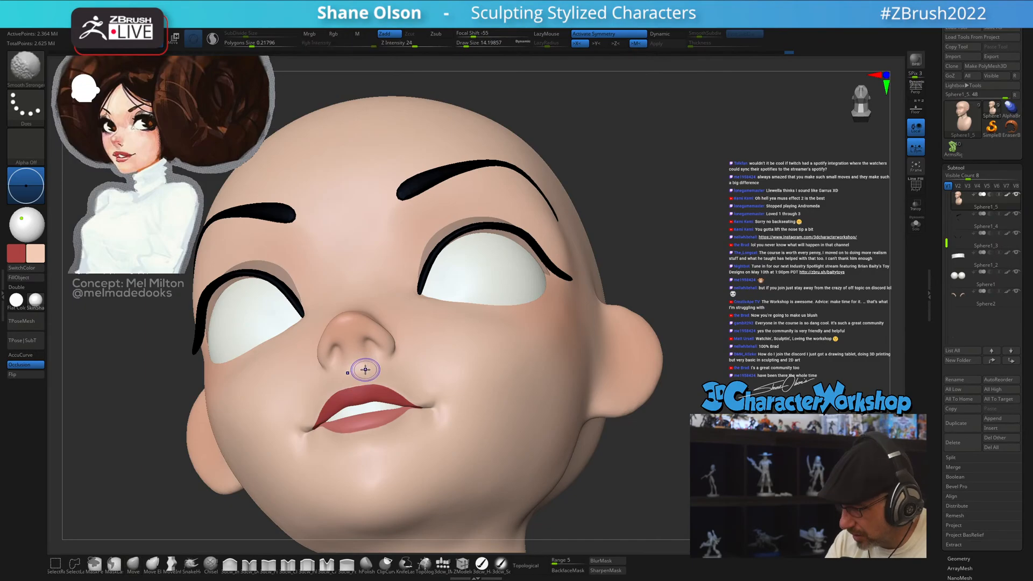
key(shift+d)
right_drag(398, 364, 391, 385)
key(s)
drag(397, 375, 400, 375)
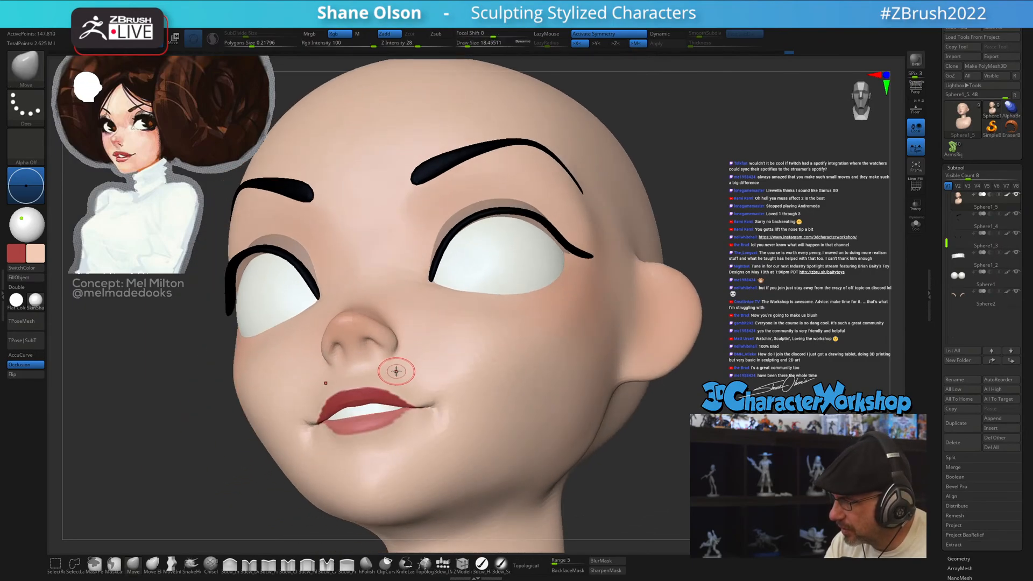
right_drag(371, 377, 357, 386)
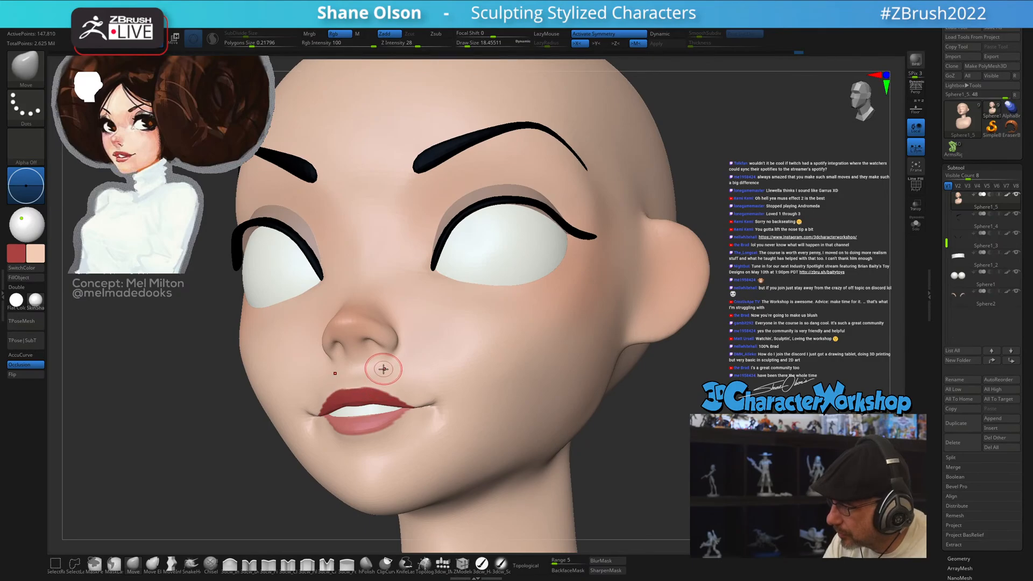
right_drag(383, 369, 382, 389)
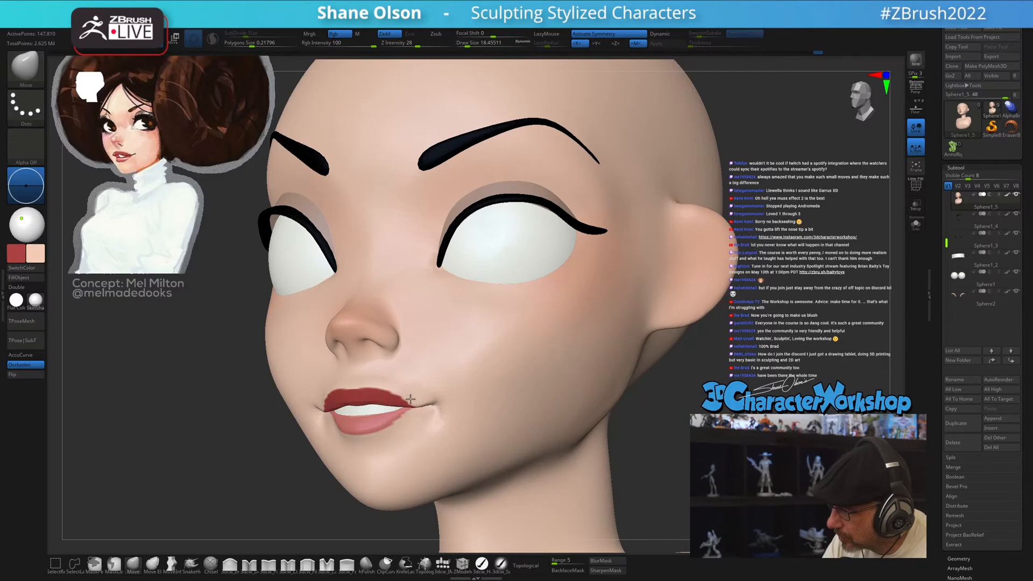
- Reshape the lips and the mouth corners with the Move brush at draw sizes about 23.3 and 26.9
mouse_move(397, 364)
right_down()
mouse_move(380, 443)
mouse_move(353, 435)
right_up()
key(s)
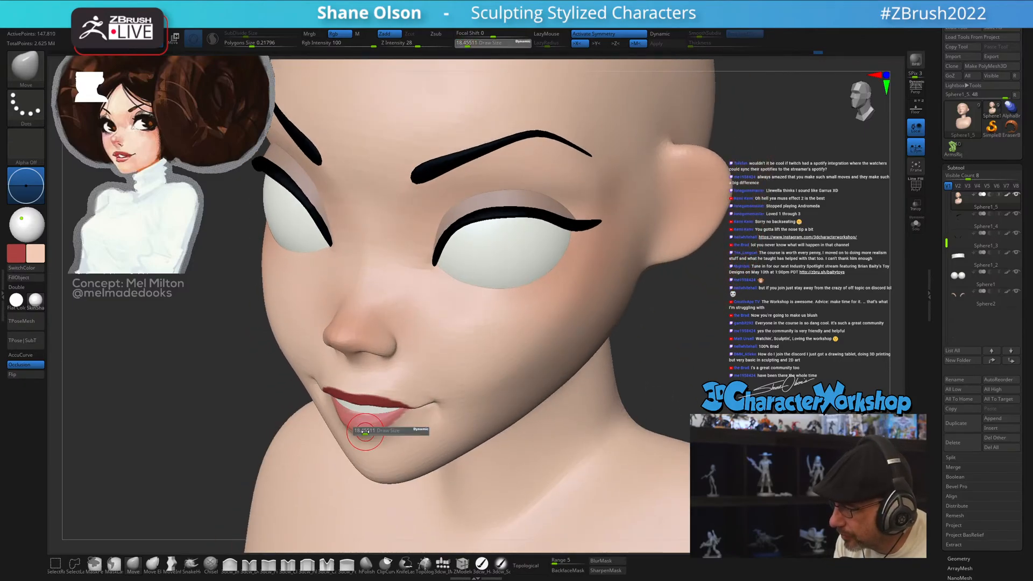
drag(360, 434, 364, 434)
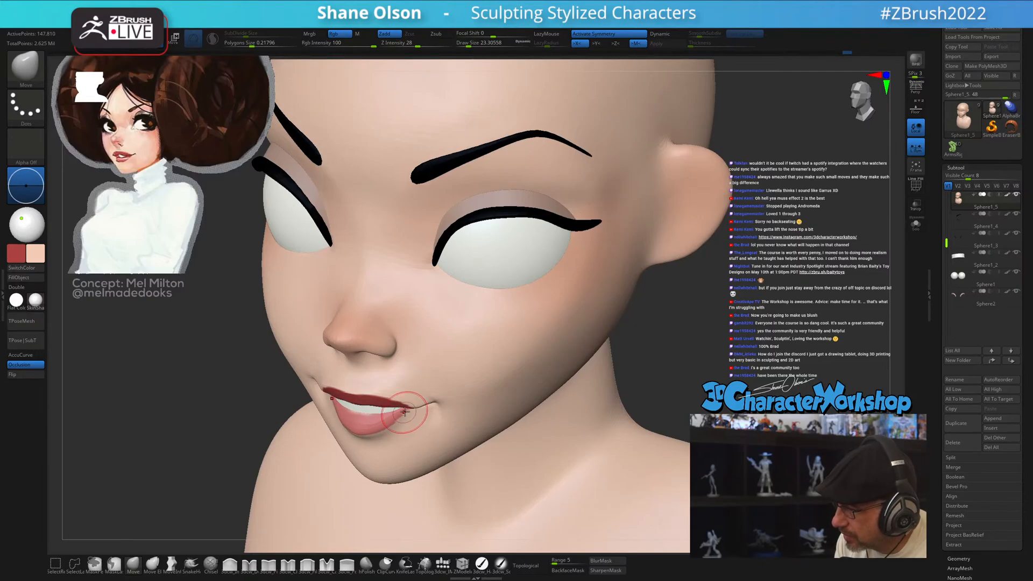
mouse_move(405, 412)
right_down()
mouse_move(315, 445)
mouse_move(410, 410)
mouse_move(431, 373)
mouse_move(430, 384)
right_up()
key(s)
drag(430, 383, 431, 383)
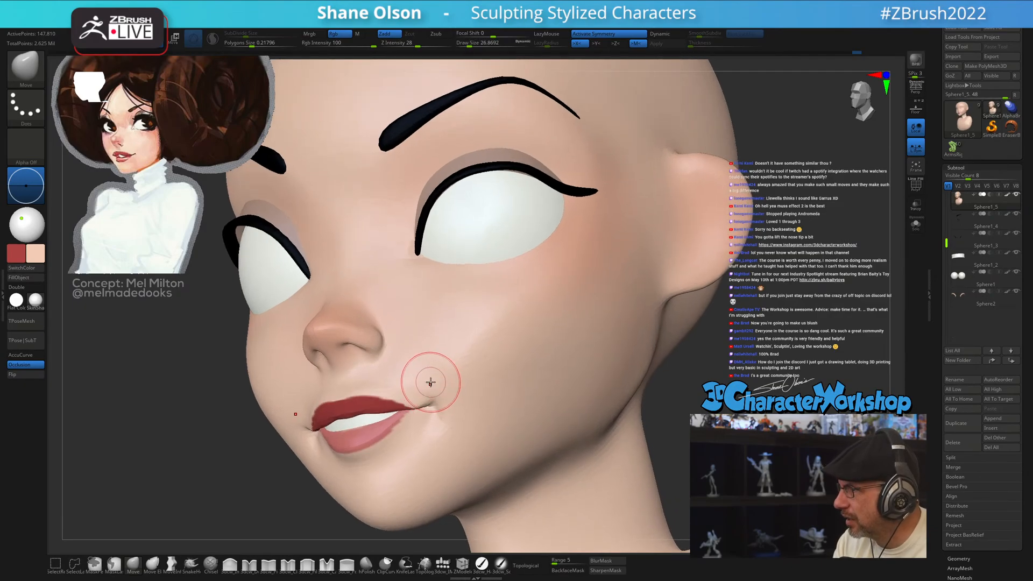
right_drag(431, 375, 422, 406)
drag(421, 405, 409, 410)
mouse_move(415, 396)
right_down()
mouse_move(430, 398)
mouse_move(422, 396)
right_up()
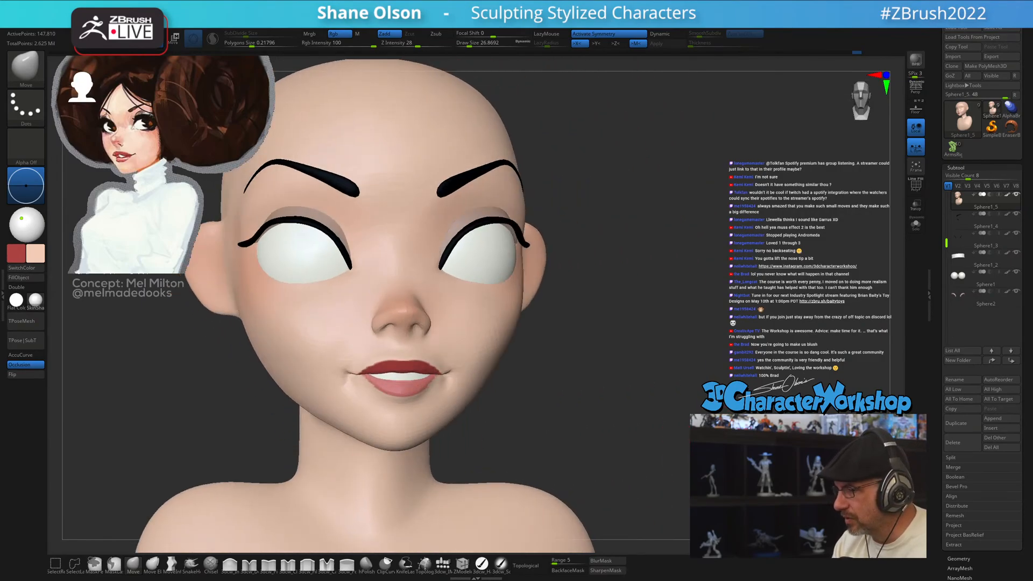
- Adjust the upper lip and the skin above the mouth corners at draw sizes about 36.9, 21.6 and 20
mouse_move(679, 446)
mouse_down()
mouse_move(651, 455)
mouse_move(657, 438)
mouse_move(649, 497)
mouse_up()
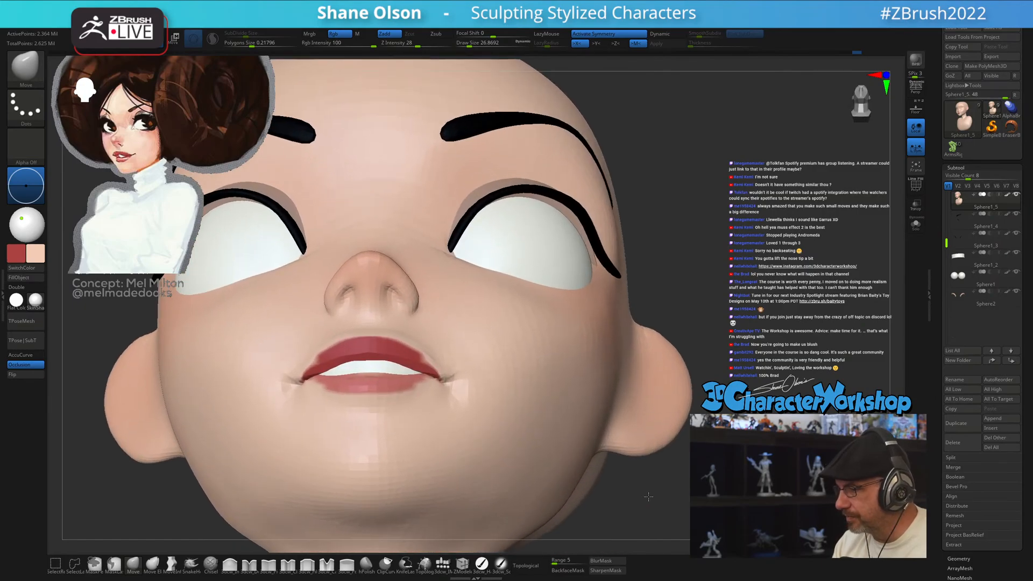
key(s)
click(685, 299)
mouse_move(426, 341)
right_down()
mouse_move(436, 355)
mouse_move(450, 351)
right_up()
key(s)
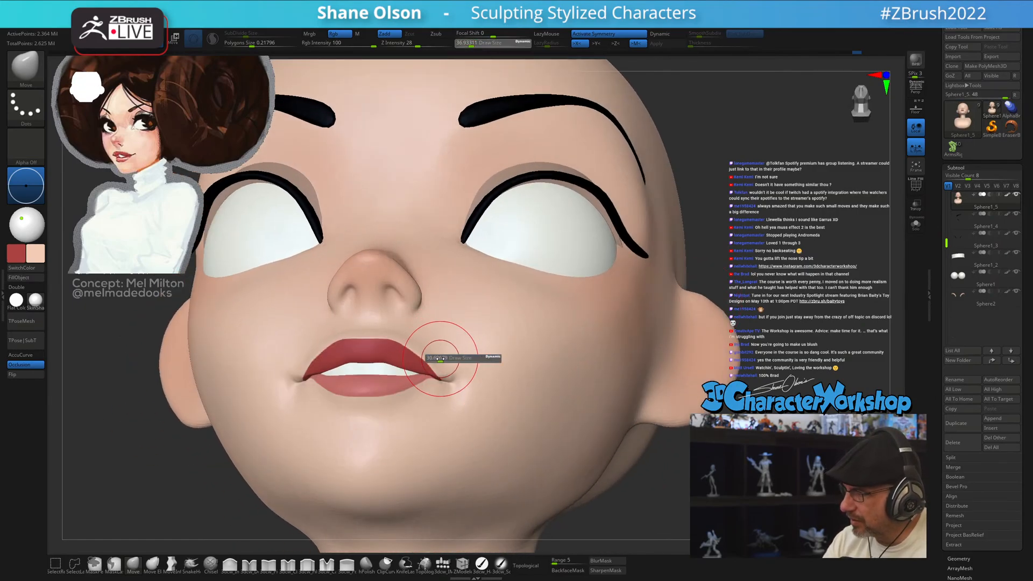
drag(449, 351, 431, 361)
right_drag(427, 353, 454, 341)
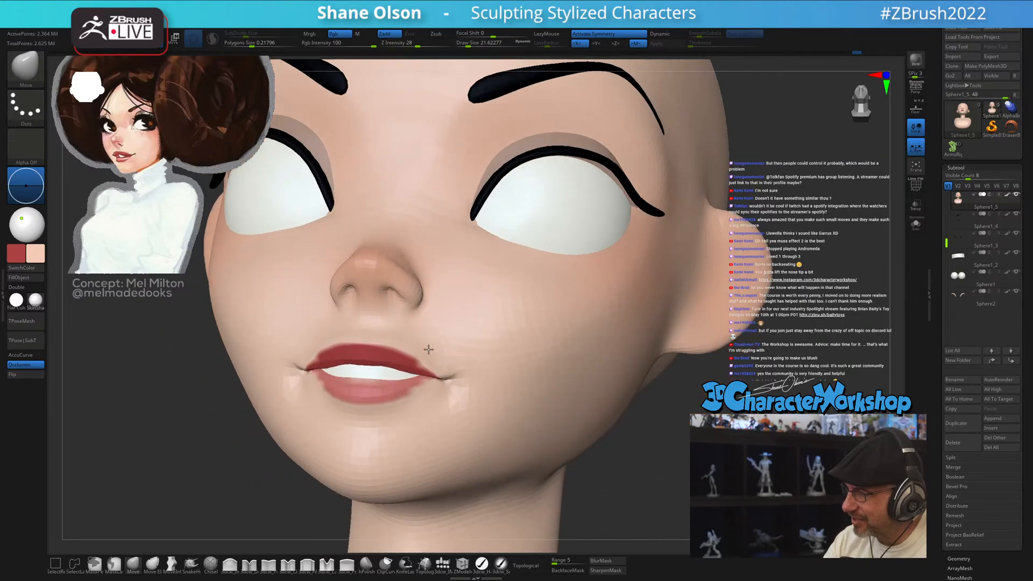
key(s)
drag(455, 341, 438, 341)
key(s)
right_drag(438, 341, 399, 353)
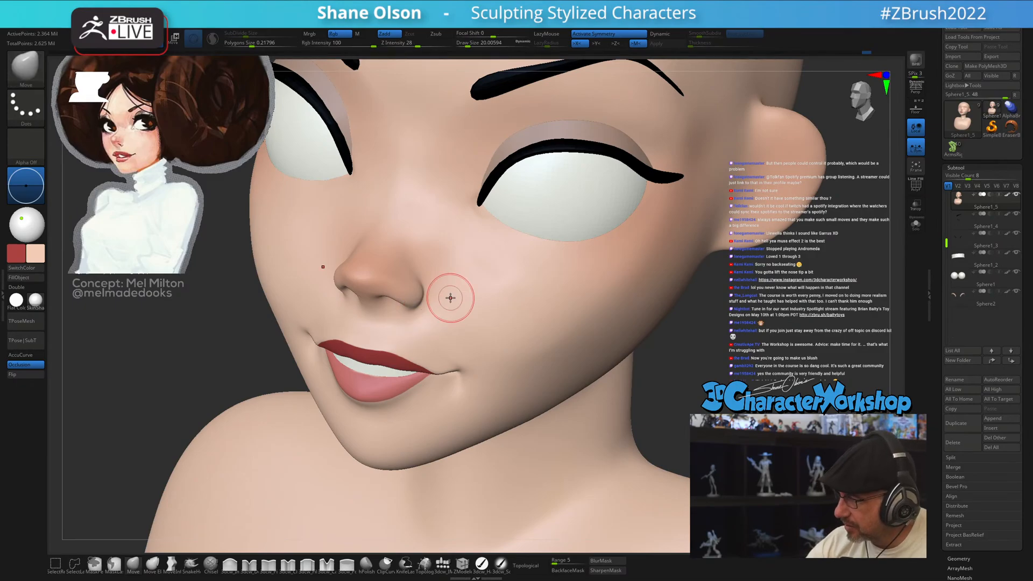
- Refine the mouth corners at draw size about 14.2, smooth the skin around the mouth, and reactivate the Move brush
mouse_move(450, 295)
right_down()
mouse_move(461, 341)
mouse_move(525, 337)
right_up()
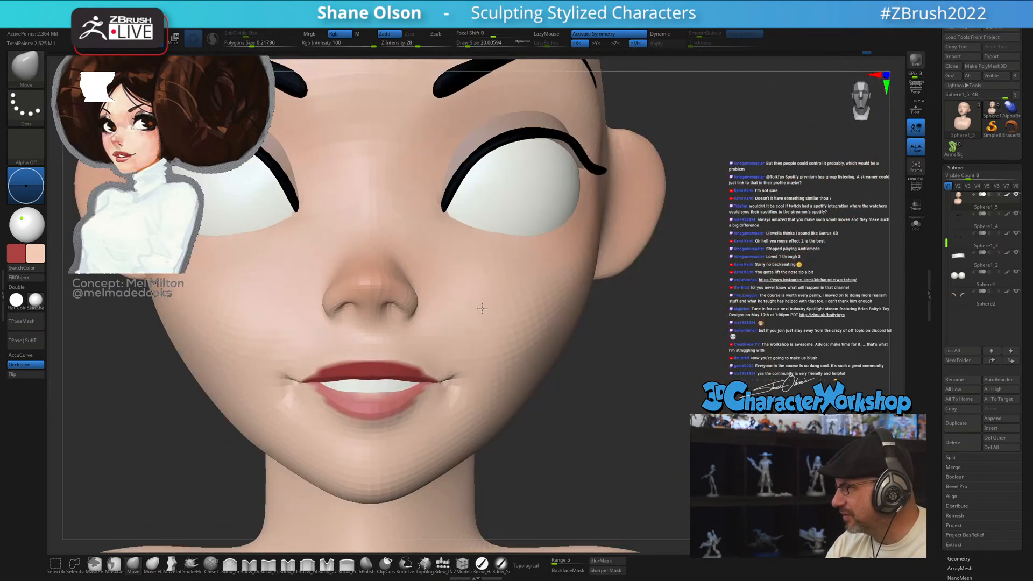
mouse_move(599, 417)
alt+right_down()
mouse_move(598, 350)
mouse_move(450, 386)
alt+right_up()
key(s)
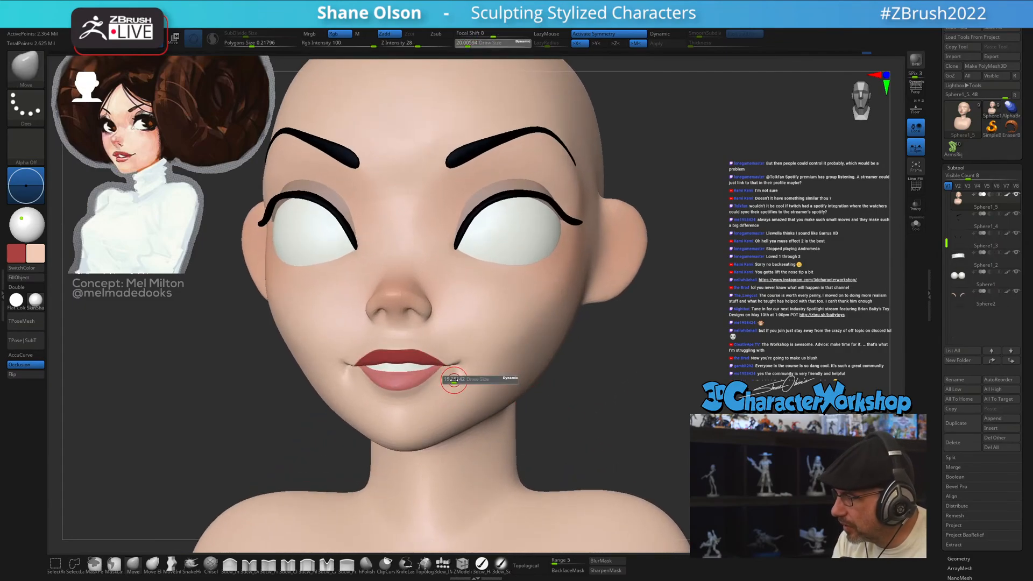
drag(457, 381, 453, 377)
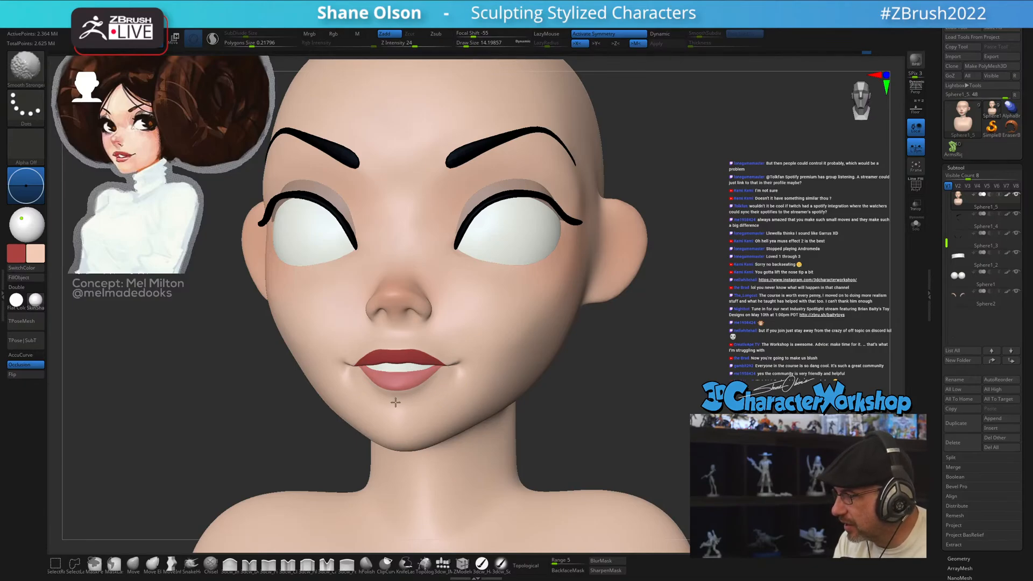
key(b)
key(m)
key(v)
mouse_move(501, 373)
right_down()
mouse_move(476, 392)
mouse_move(486, 396)
mouse_move(460, 402)
mouse_move(556, 415)
mouse_move(573, 373)
right_up()
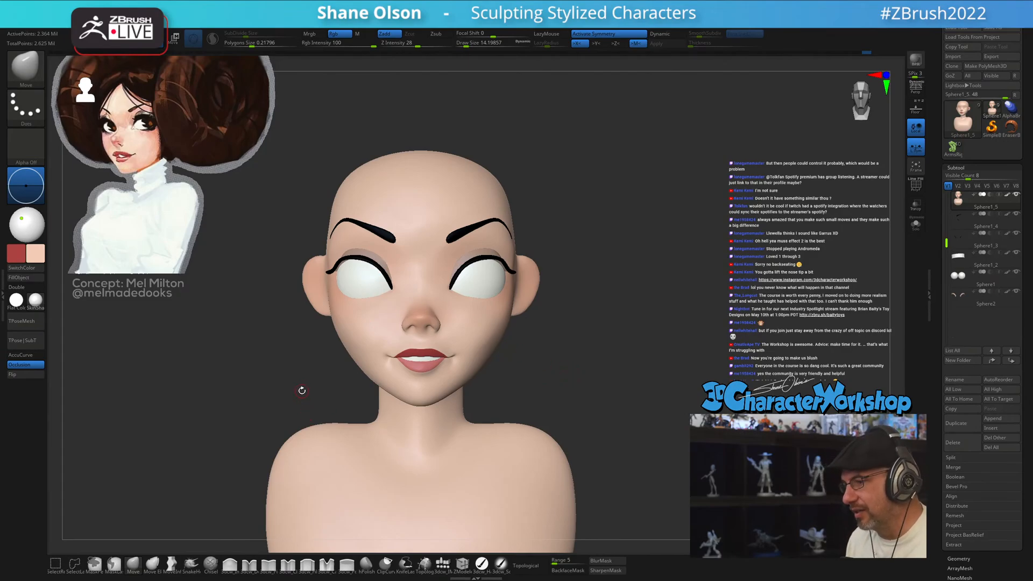
- Paint soft blush on the outer cheeks with the soft paint brush at draw size about 67.8 and RGB intensity 20
mouse_move(302, 391)
right_down()
mouse_move(288, 361)
mouse_move(261, 350)
mouse_move(230, 182)
right_up()
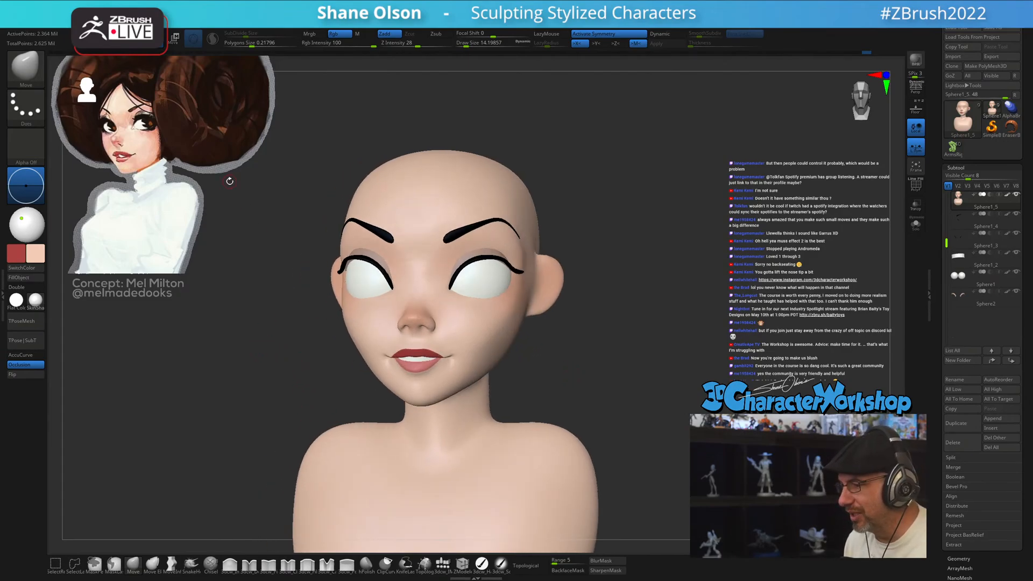
key(s)
drag(237, 399, 269, 398)
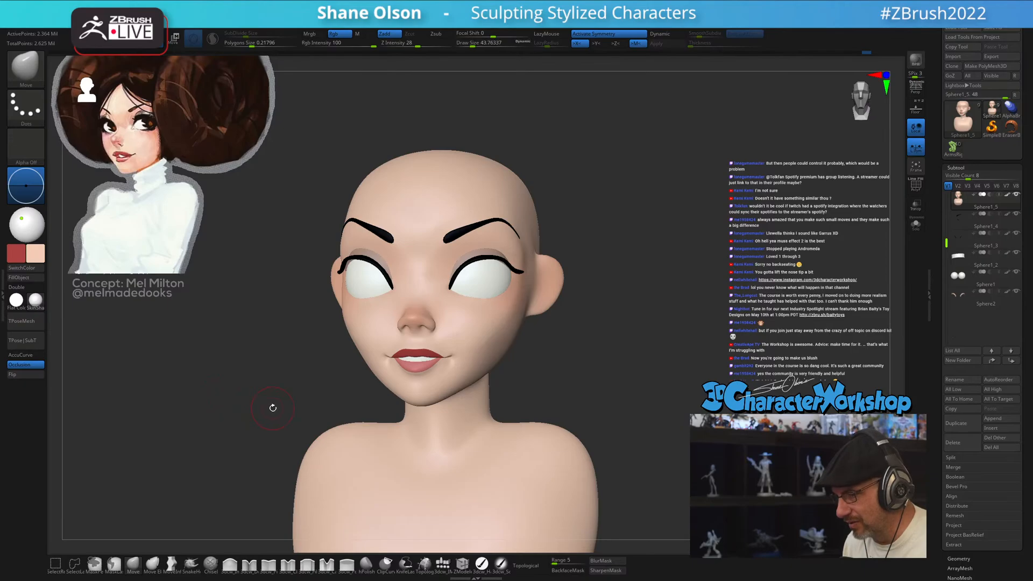
click(501, 563)
key(s)
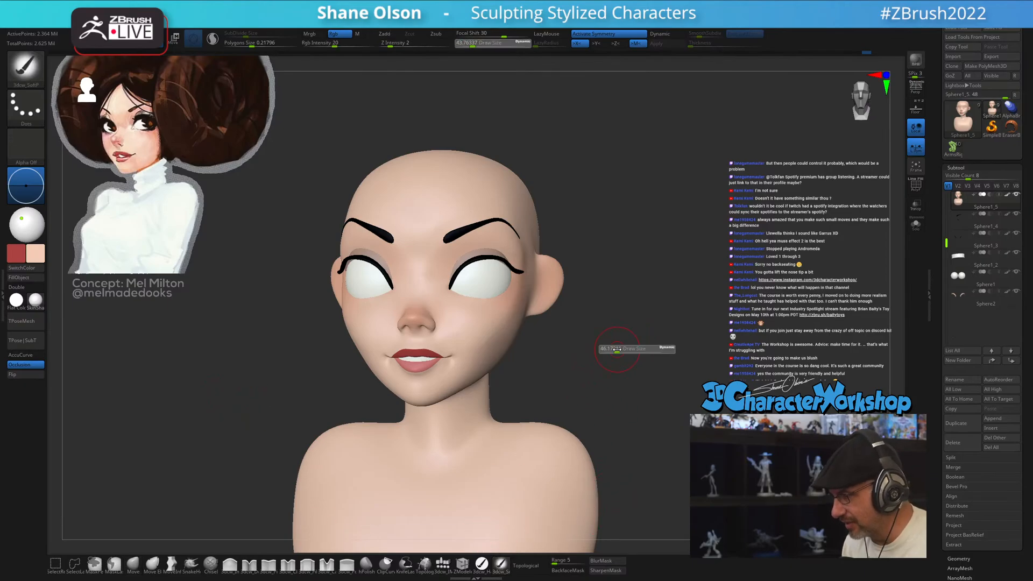
key(s)
click(576, 349)
drag(674, 357, 603, 344)
mouse_move(516, 295)
mouse_down()
mouse_move(493, 314)
mouse_move(461, 312)
mouse_move(522, 316)
mouse_up()
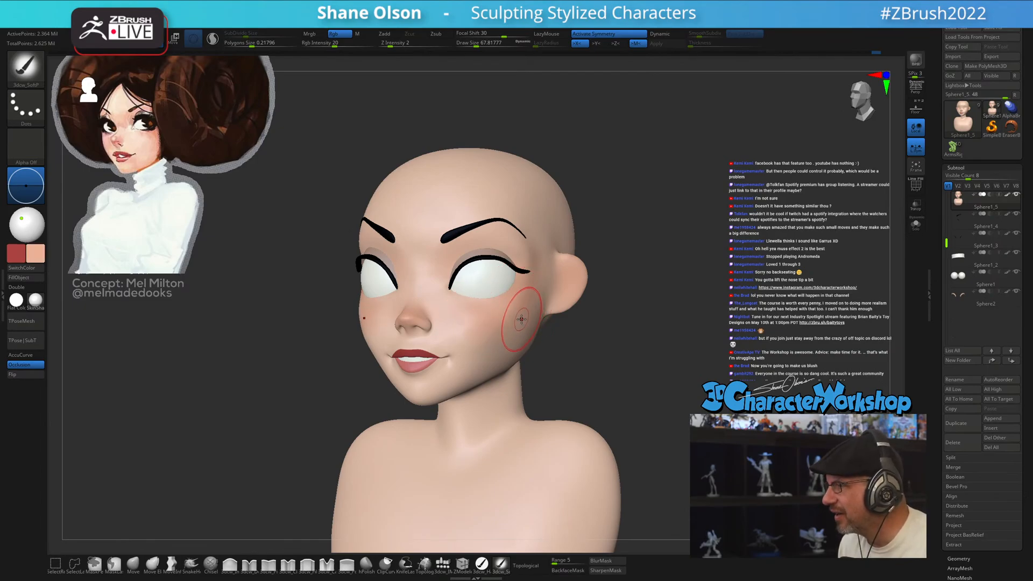
- Build up the blush across the cheeks, below the eyes and between the brows
drag(618, 355, 596, 350)
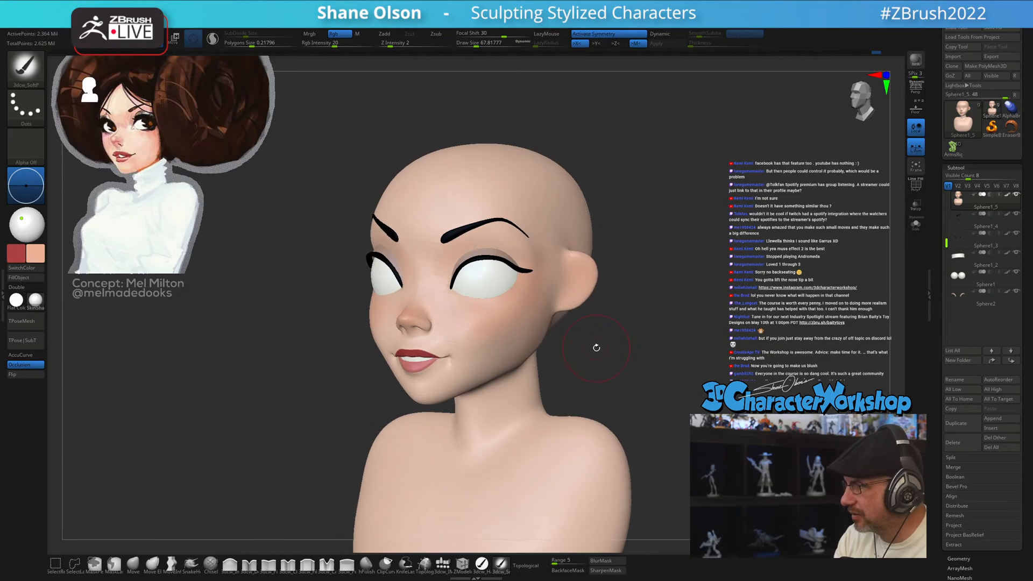
drag(502, 309, 512, 318)
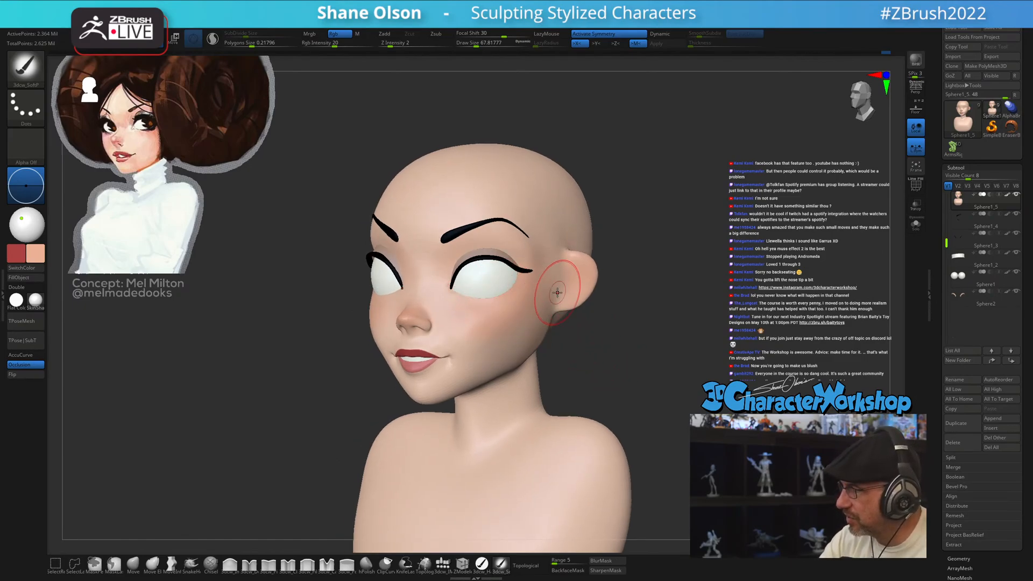
mouse_move(613, 331)
mouse_down()
mouse_move(556, 343)
mouse_move(605, 339)
mouse_up()
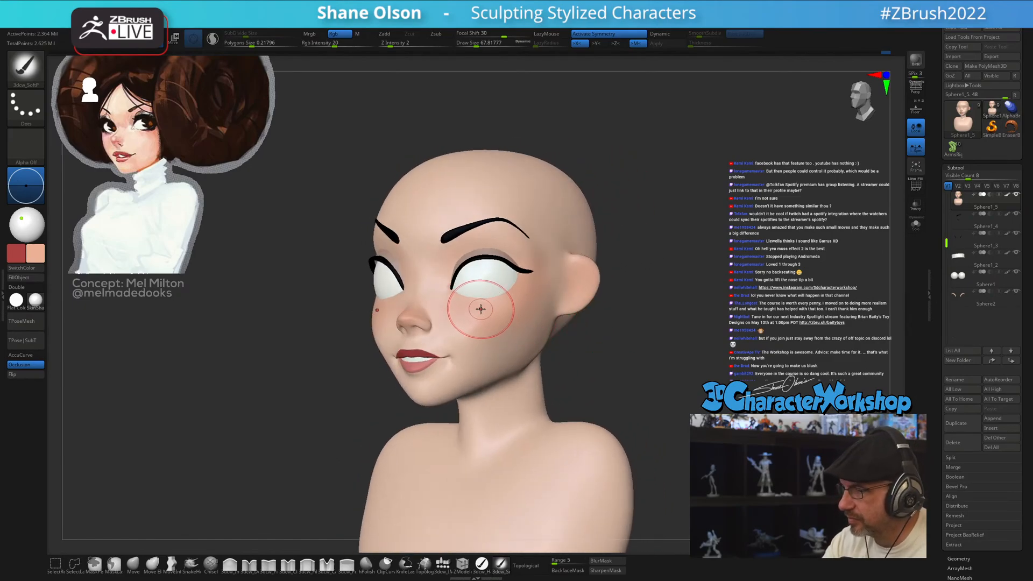
mouse_move(486, 307)
right_down()
mouse_move(444, 269)
mouse_move(535, 302)
mouse_move(484, 293)
right_up()
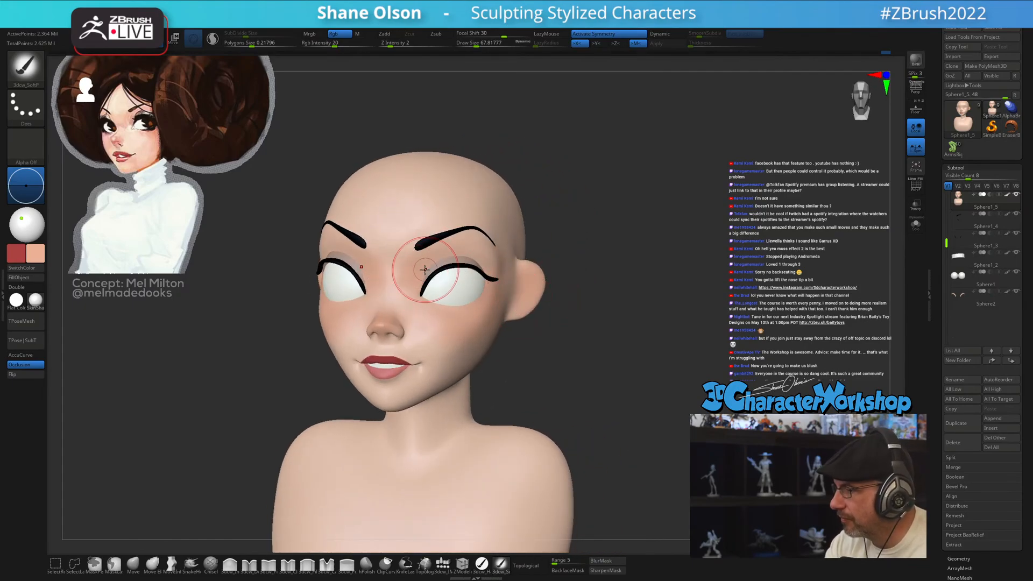
mouse_move(579, 316)
right_down()
mouse_move(604, 339)
mouse_move(588, 350)
right_up()
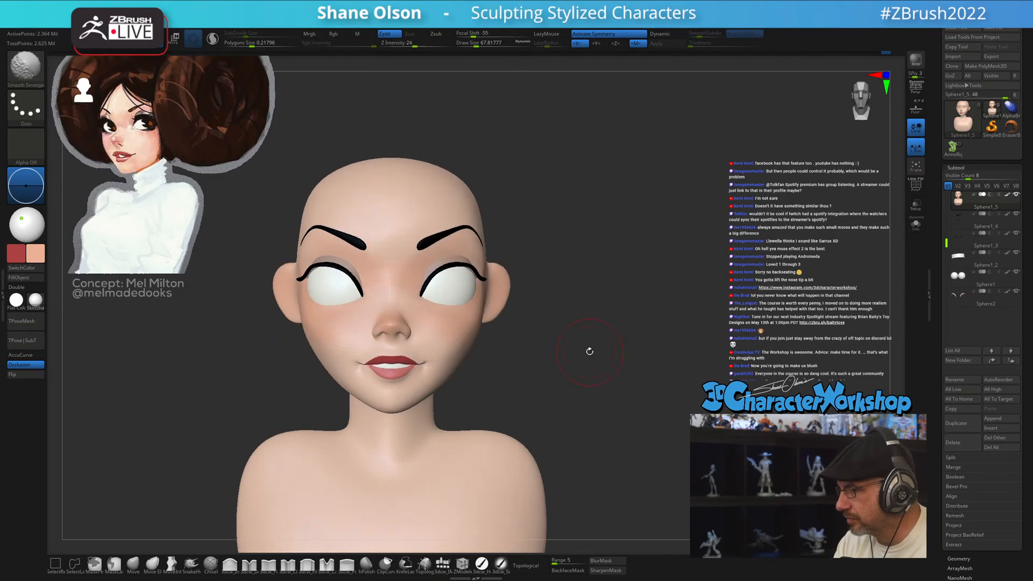
- Lower the bust's subdivision level and smooth the mouth corners at draw size about 28.8
key(s)
drag(572, 376, 568, 377)
mouse_move(567, 365)
ctrl+right_down()
mouse_move(557, 416)
mouse_move(559, 404)
ctrl+right_up()
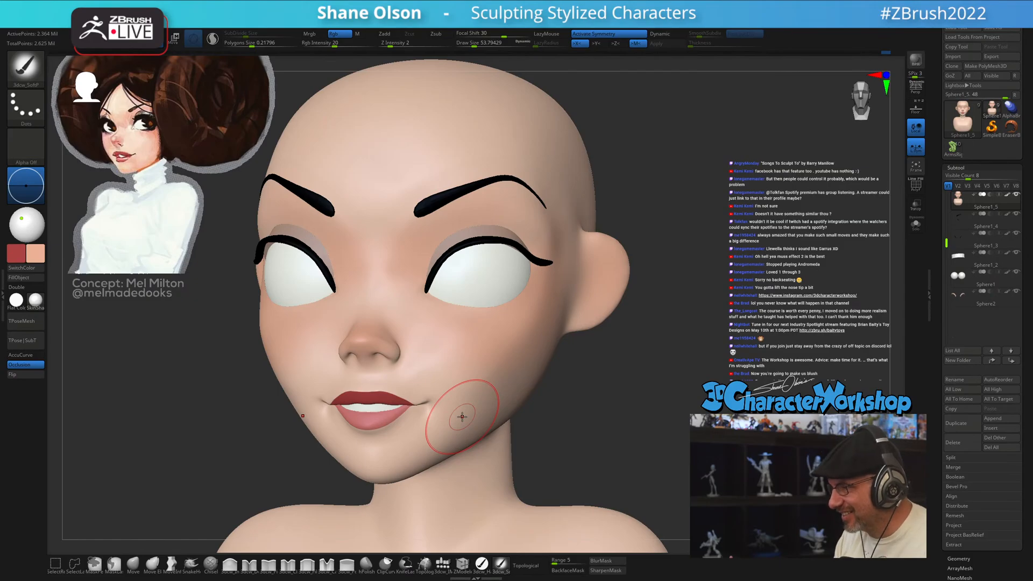
drag(583, 396, 552, 392)
key(s)
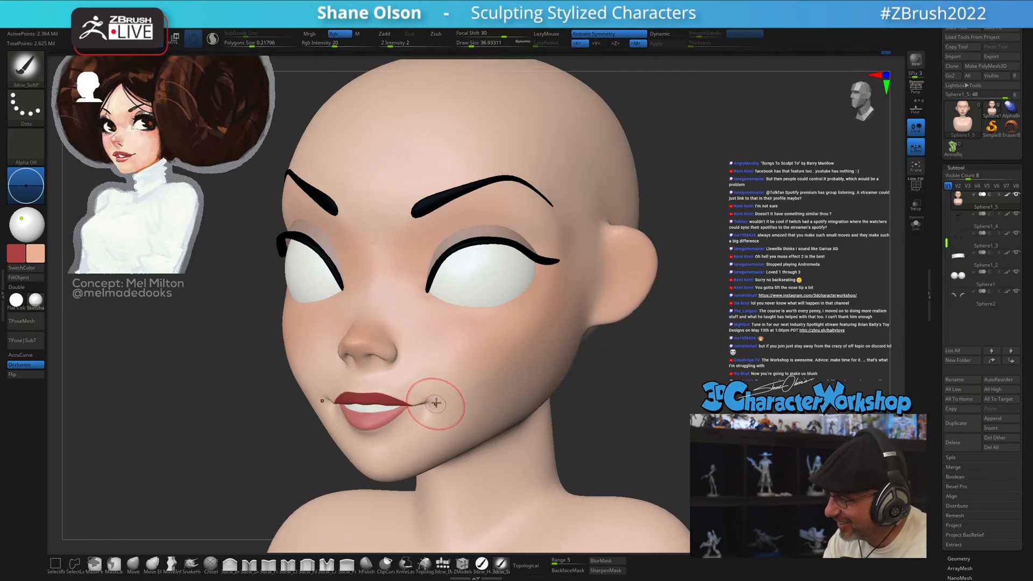
ctrl+right_drag(436, 403, 429, 420)
key(shift+d)
key(shift+d)
mouse_move(437, 411)
shift+mouse_down()
mouse_move(440, 392)
mouse_move(413, 399)
shift+mouse_up()
key(s)
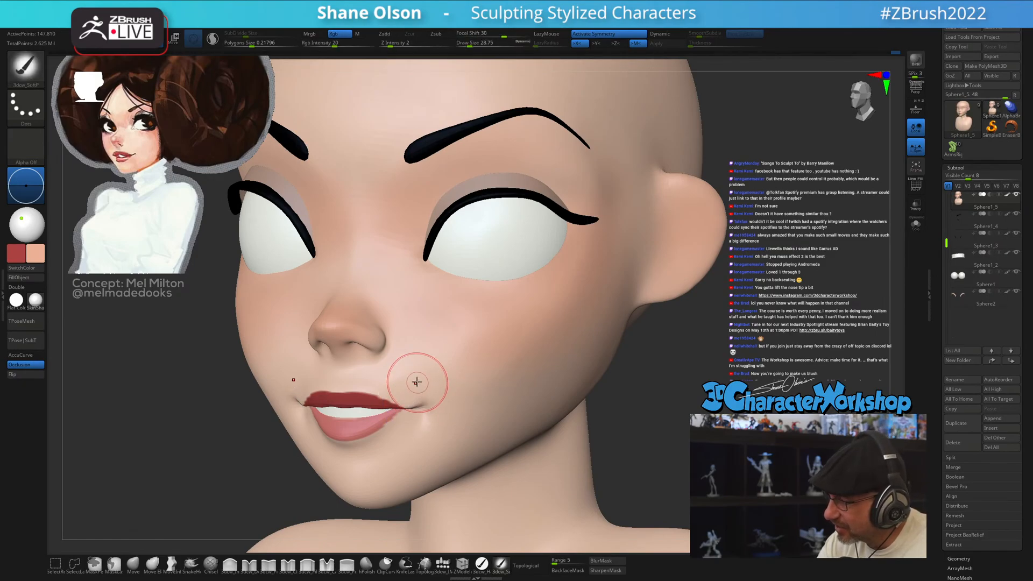
- Touch up and smooth the creases at the mouth corners at draw size about 23.3
mouse_move(417, 383)
right_down()
mouse_move(414, 357)
mouse_move(412, 374)
mouse_move(428, 369)
mouse_move(414, 375)
right_up()
key(s)
drag(410, 399, 407, 400)
shift+drag(409, 401, 413, 402)
right_drag(453, 377, 459, 388)
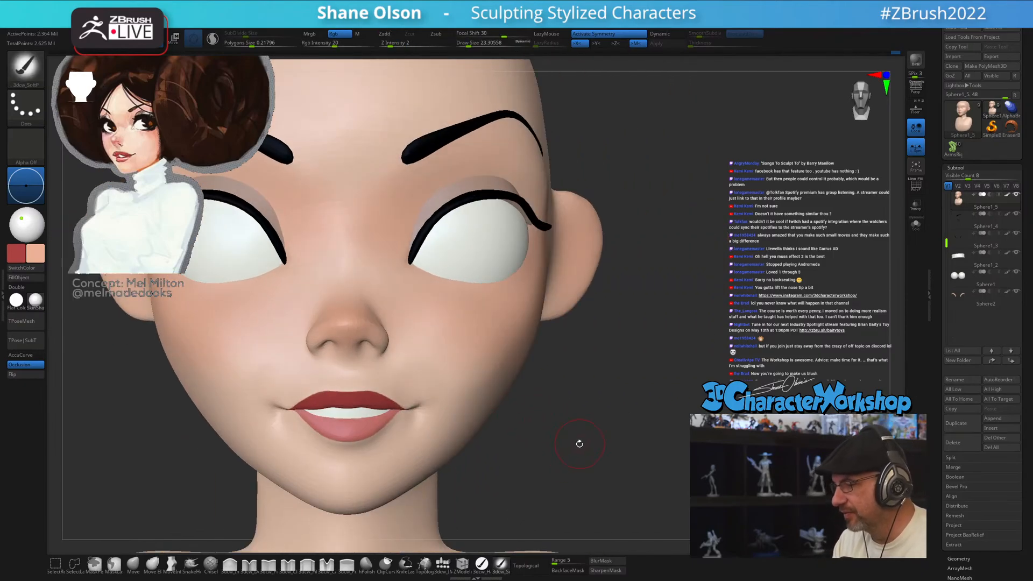
- Make the eyeballs the active subtool
ctrl+right_drag(580, 444, 548, 332)
mouse_move(604, 420)
right_down()
mouse_move(585, 424)
mouse_move(606, 418)
mouse_move(602, 427)
right_up()
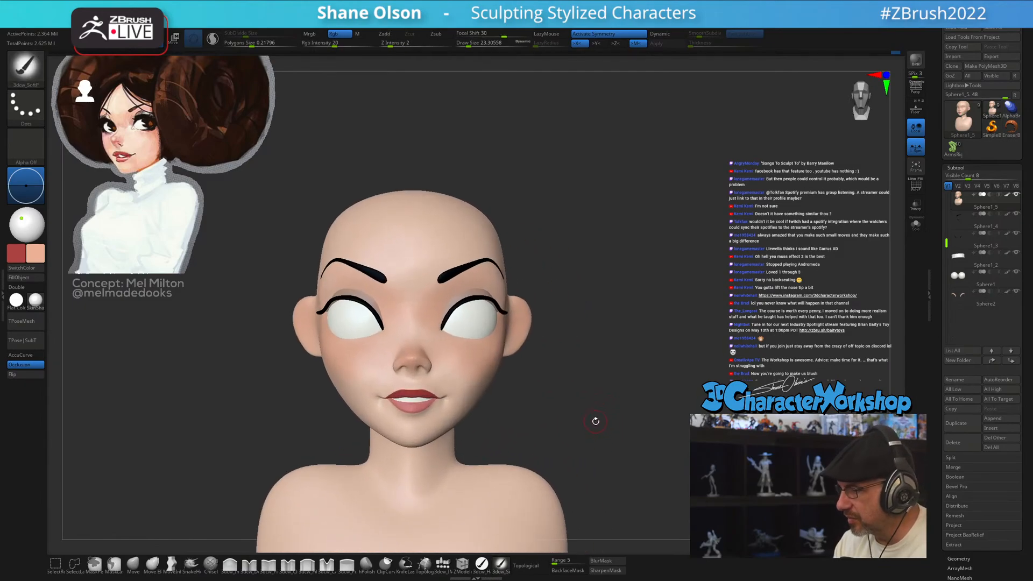
alt+click(475, 323)
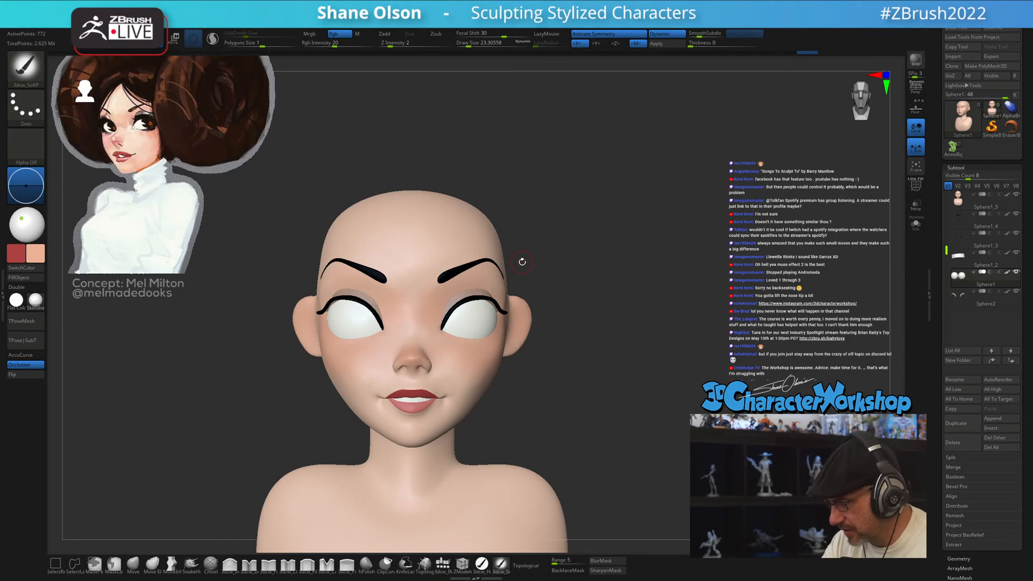
- Apply the dynamic subdivision to the eyeballs and subdivide them further for painting
click(664, 45)
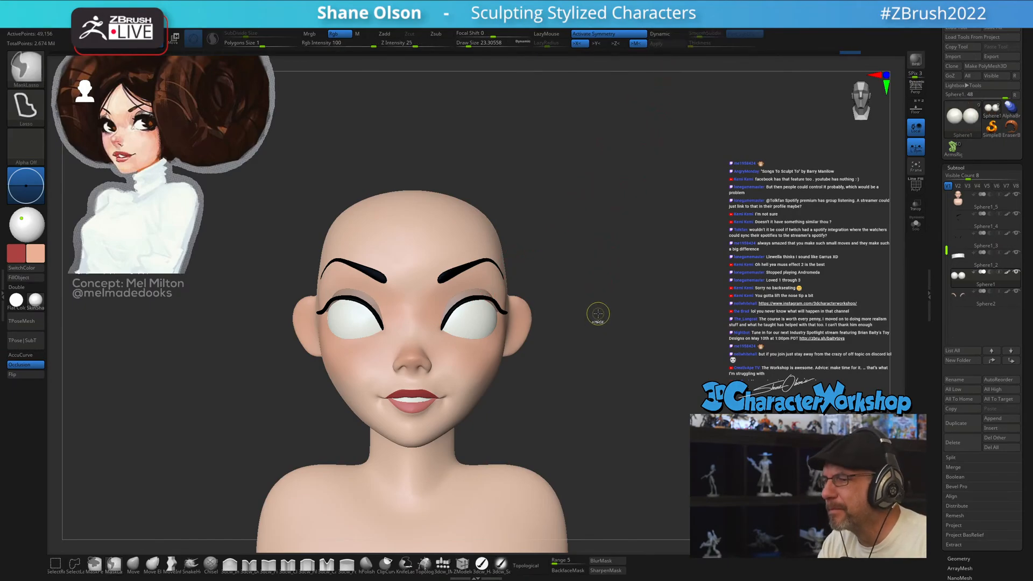
key(ctrl+d)
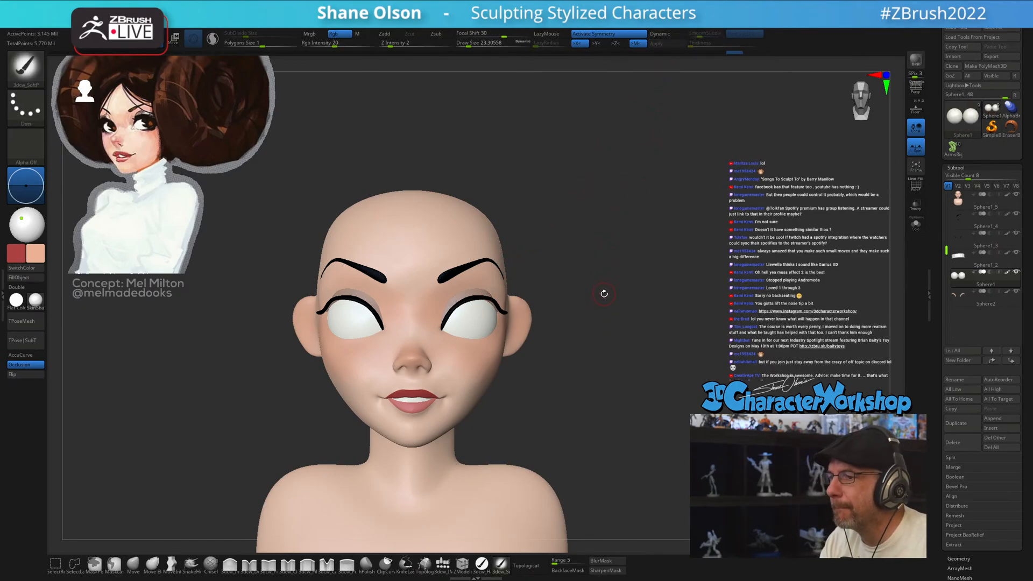
mouse_move(594, 364)
alt+mouse_down()
mouse_move(588, 381)
mouse_move(597, 355)
alt+mouse_up()
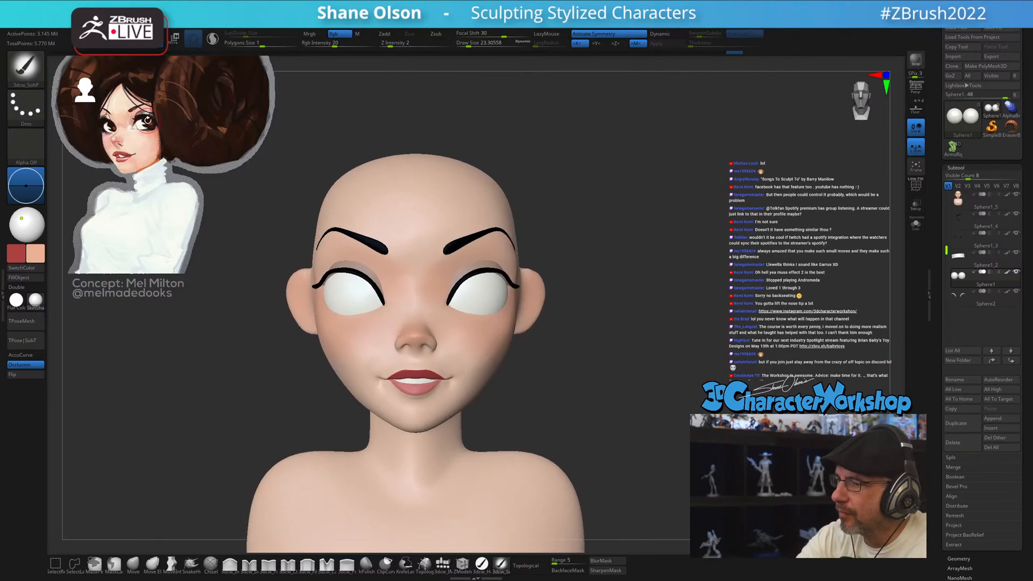
- Sample the brown from the reference character's eye and paint irises on both eyeballs with the hard paint brush at draw size about 44
key(c)
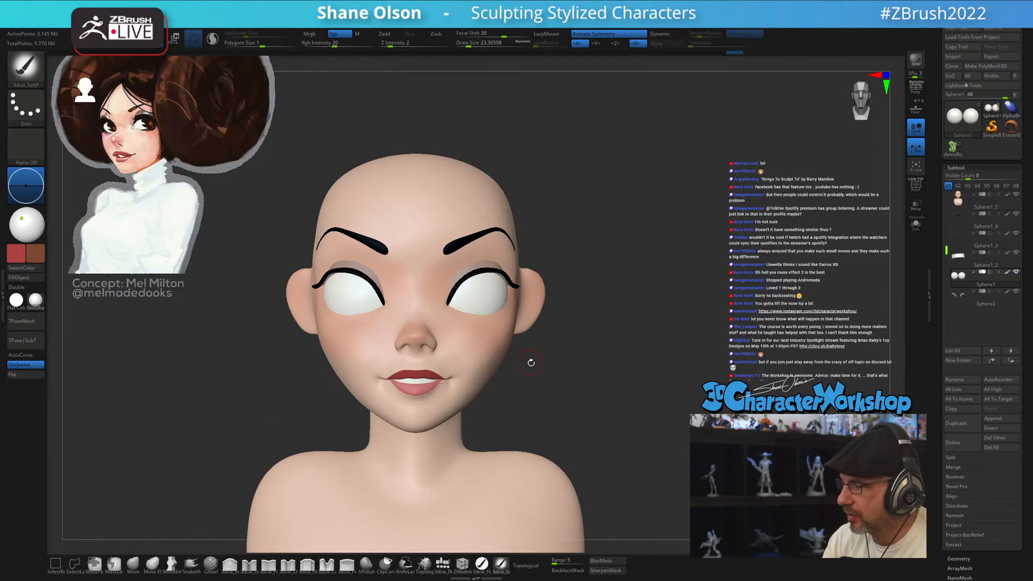
click(481, 562)
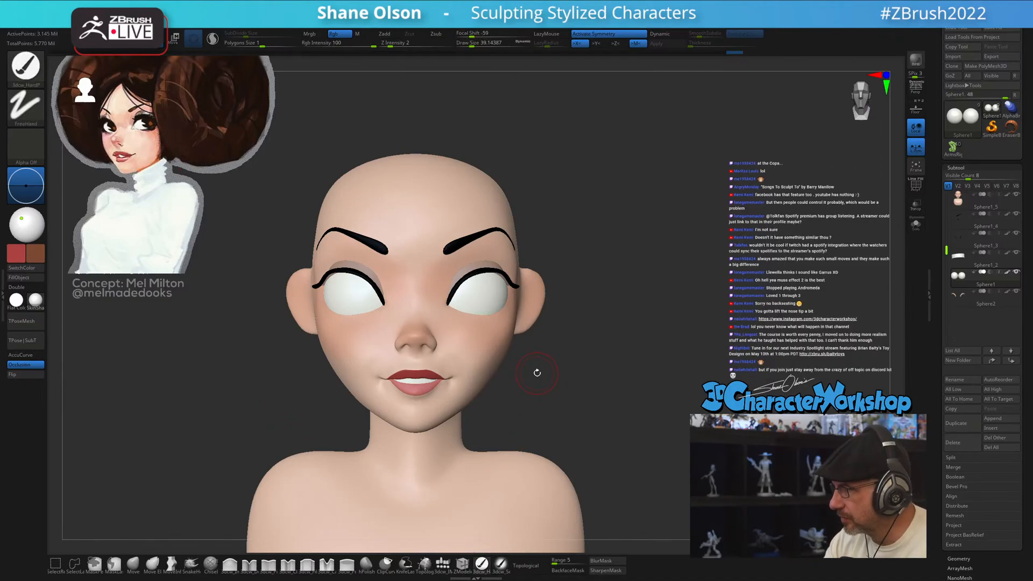
drag(543, 359, 541, 362)
key(s)
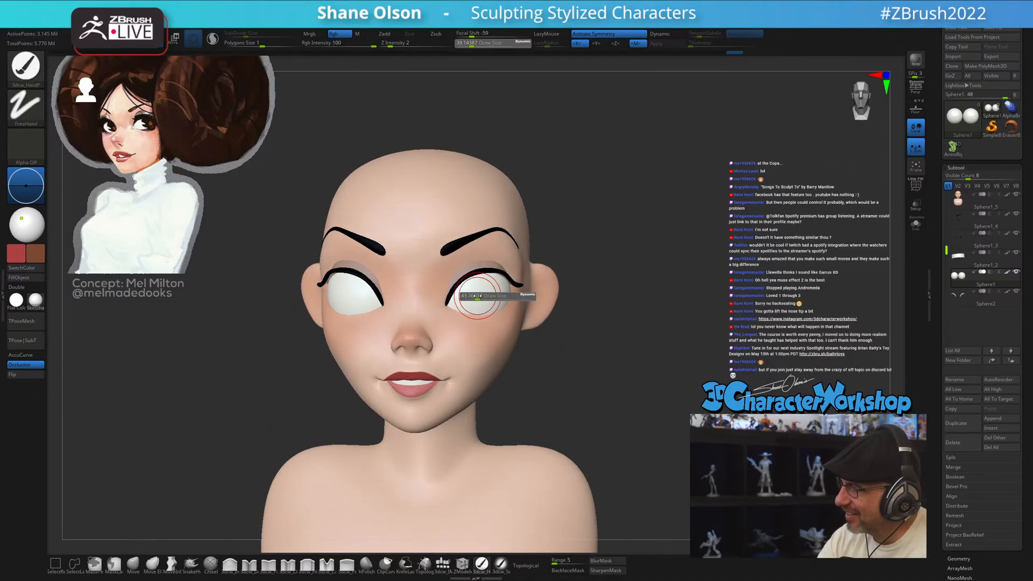
drag(477, 296, 478, 296)
click(477, 292)
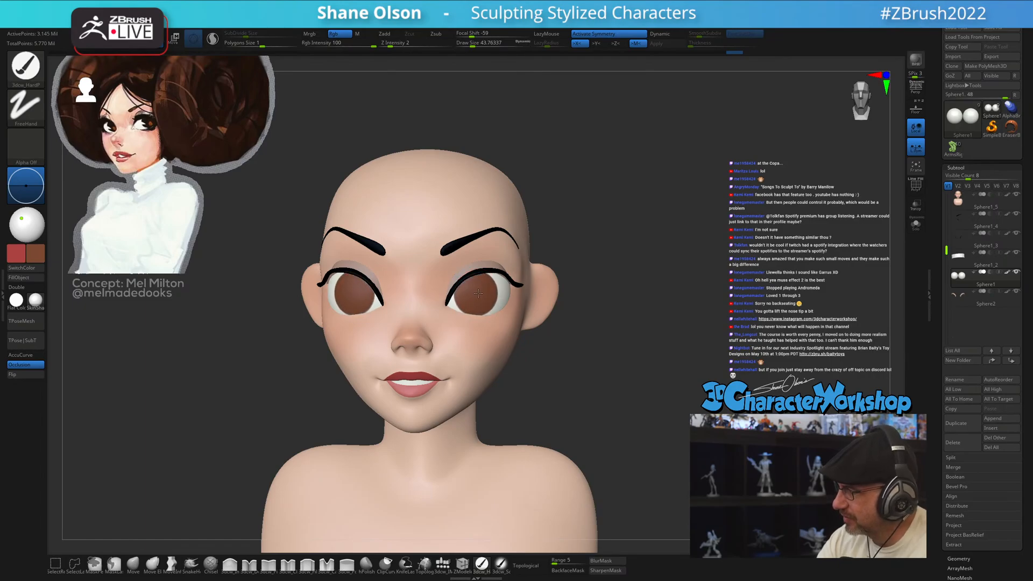
- Undo the brown irises and repaint them smaller and better centred, with draw size about 40
drag(615, 411, 614, 415)
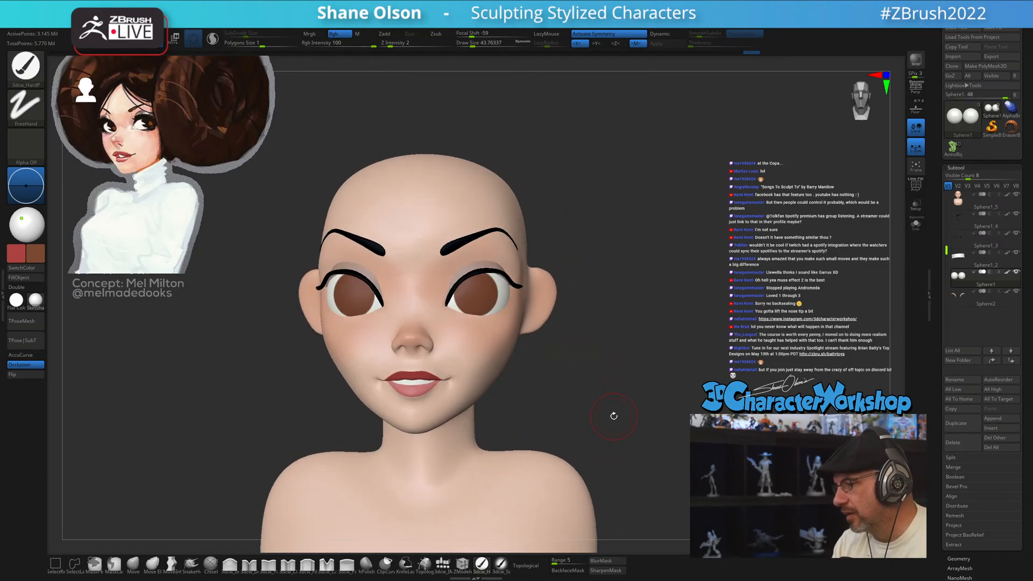
key(ctrl+z)
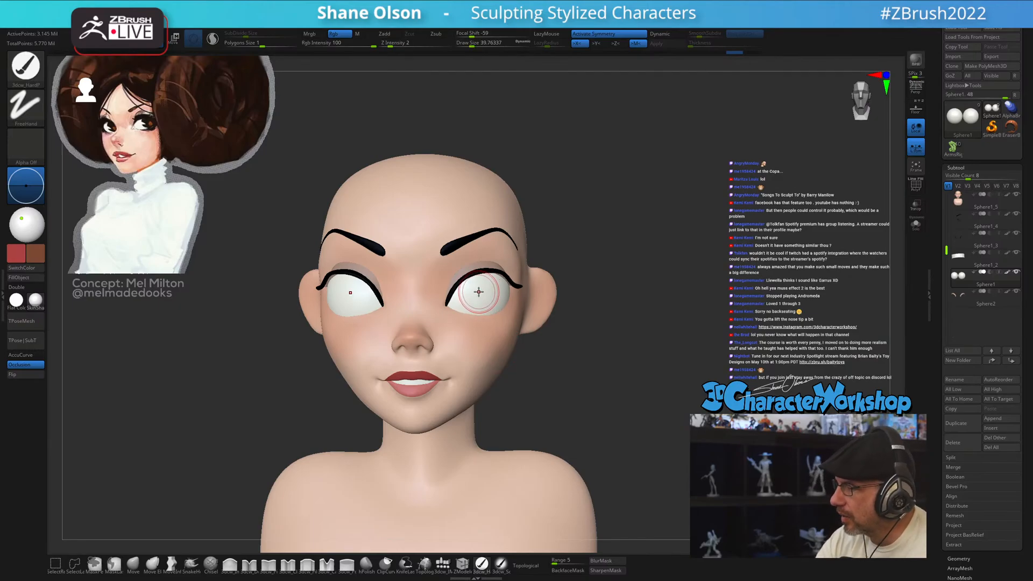
click(478, 292)
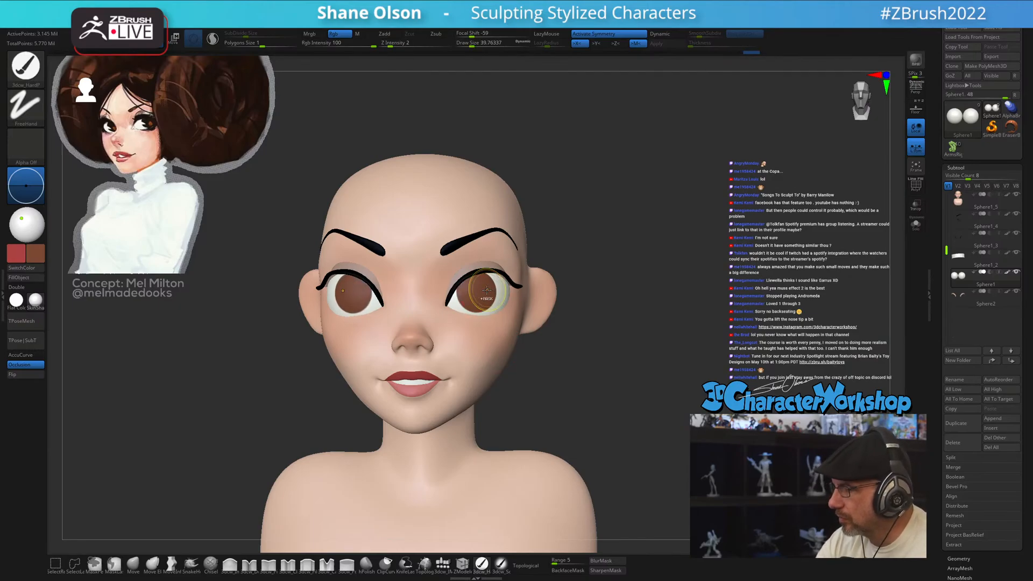
key(ctrl+z)
key(ctrl+z)
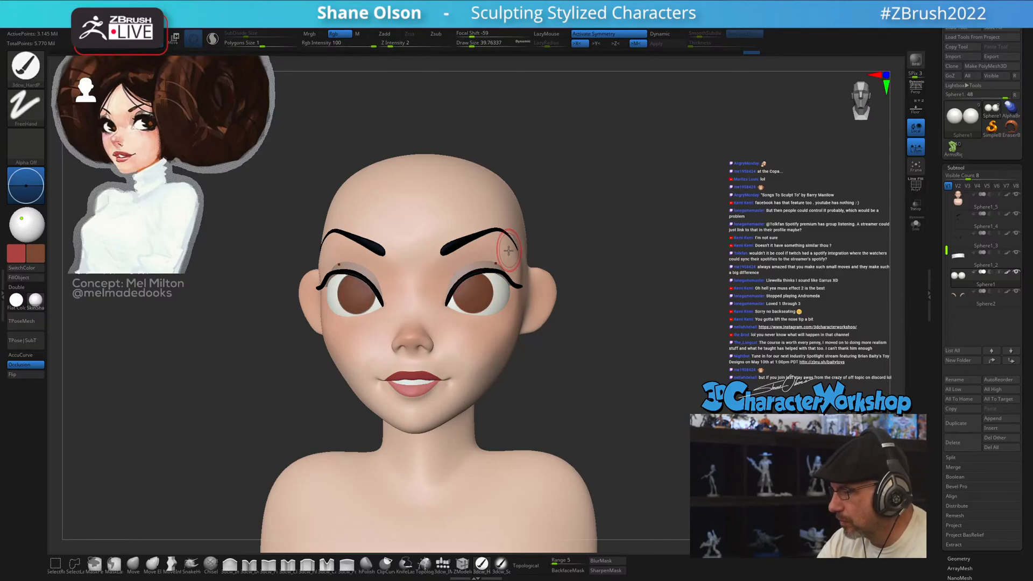
mouse_move(508, 250)
right_down()
mouse_move(544, 251)
mouse_move(509, 264)
mouse_move(541, 256)
mouse_move(526, 251)
right_up()
- Make the head the active subtool and switch to the Pinch brush
mouse_move(618, 296)
right_down()
mouse_move(584, 308)
mouse_move(604, 341)
mouse_move(556, 386)
right_up()
alt+click(477, 358)
key(s)
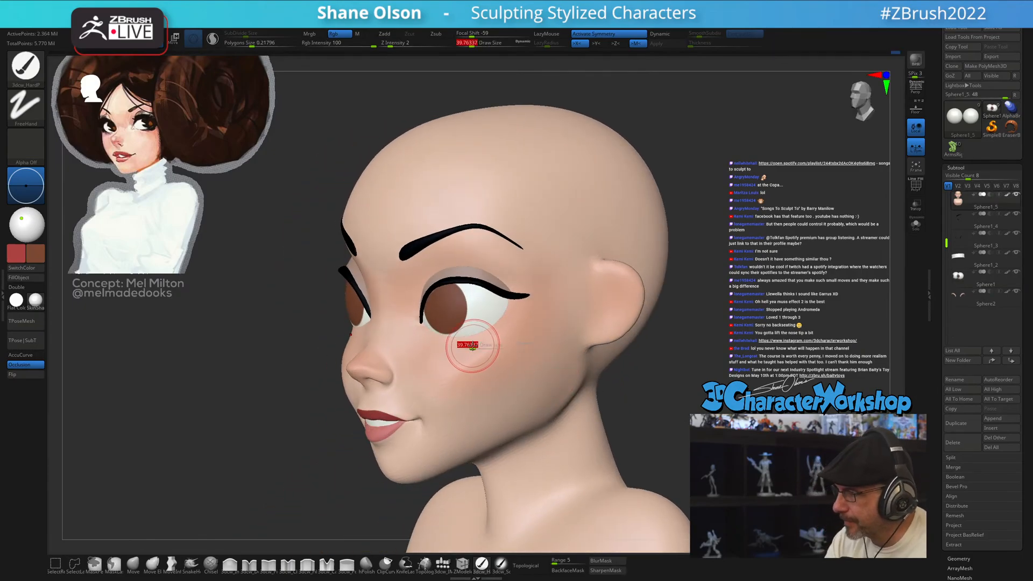
drag(473, 349, 474, 347)
click(474, 342)
key(ctrl+z)
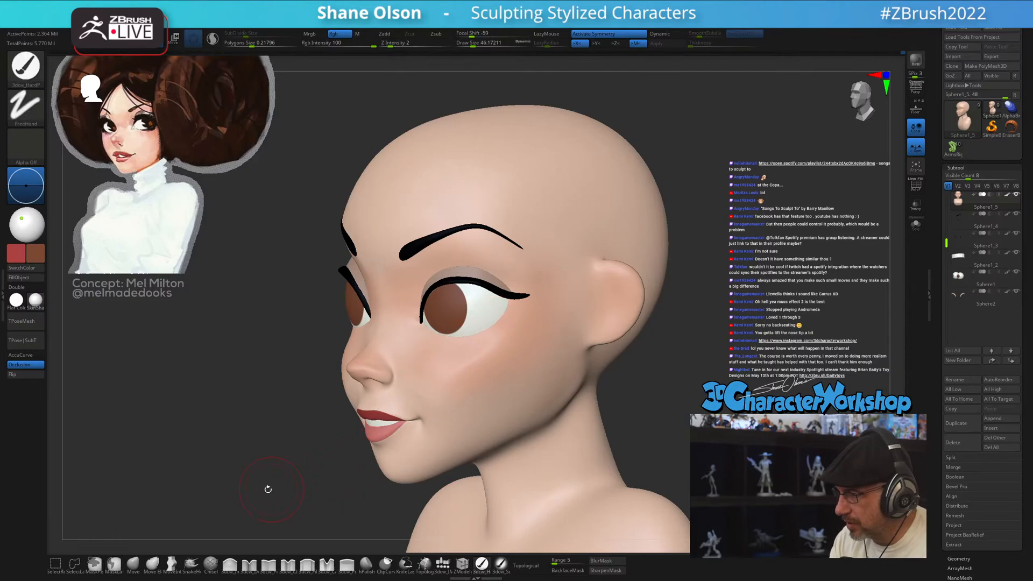
click(276, 563)
key(s)
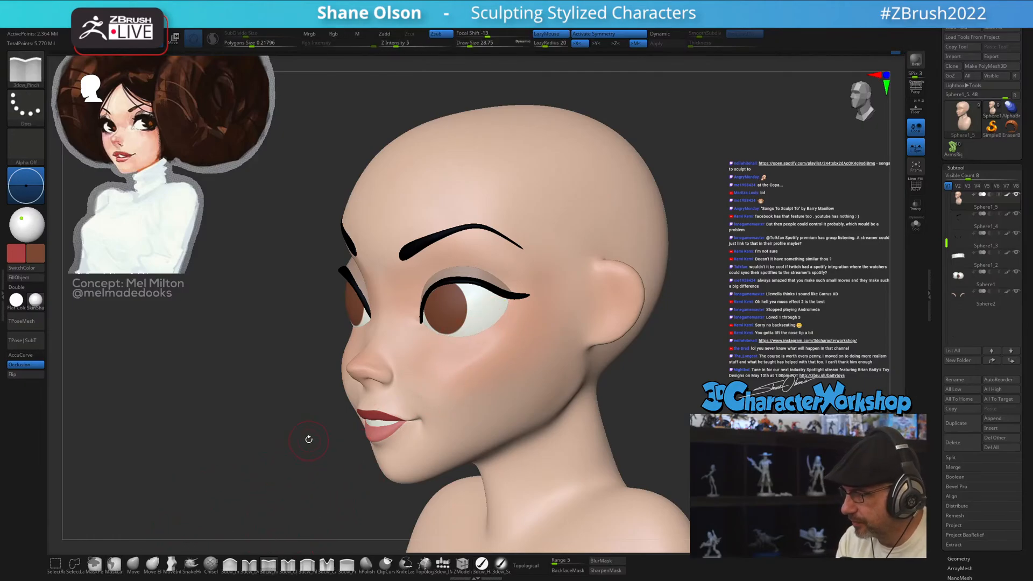
- Pinch the lower eyelid rim around the eye with Z Intensity 14 and draw size about 12
mouse_move(309, 439)
right_down()
mouse_move(353, 394)
mouse_move(426, 371)
mouse_move(481, 324)
mouse_move(438, 443)
mouse_move(462, 443)
mouse_move(454, 389)
mouse_move(450, 452)
mouse_move(459, 424)
mouse_move(438, 380)
right_up()
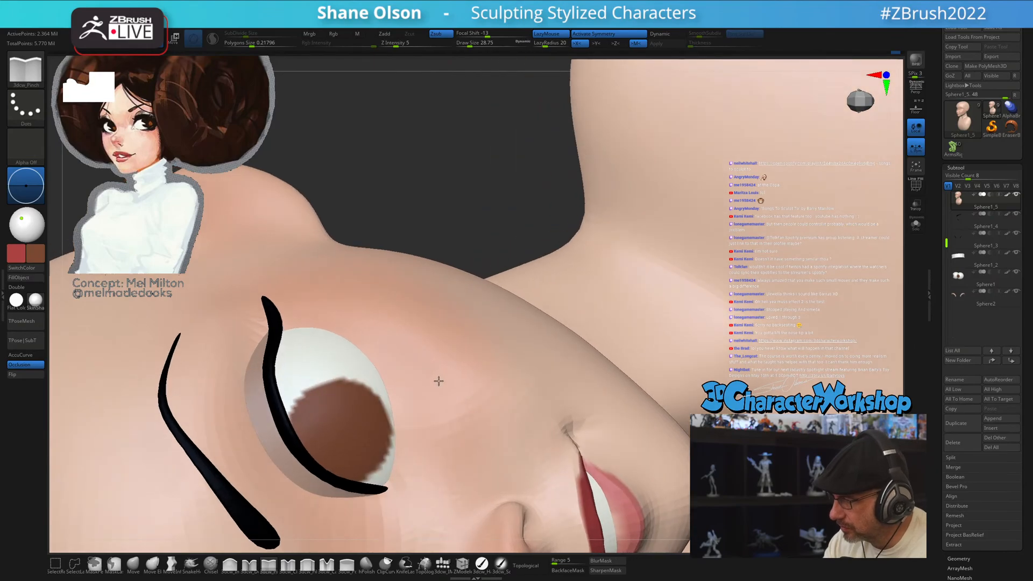
key(s)
drag(405, 363, 402, 367)
alt+right_drag(415, 195, 425, 164)
drag(397, 44, 408, 42)
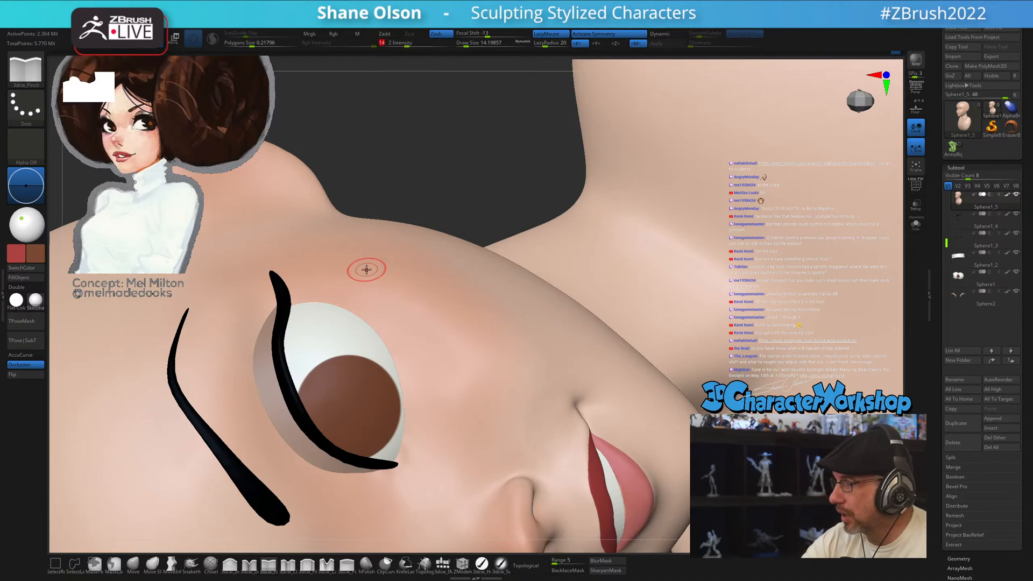
key(s)
drag(375, 326, 374, 325)
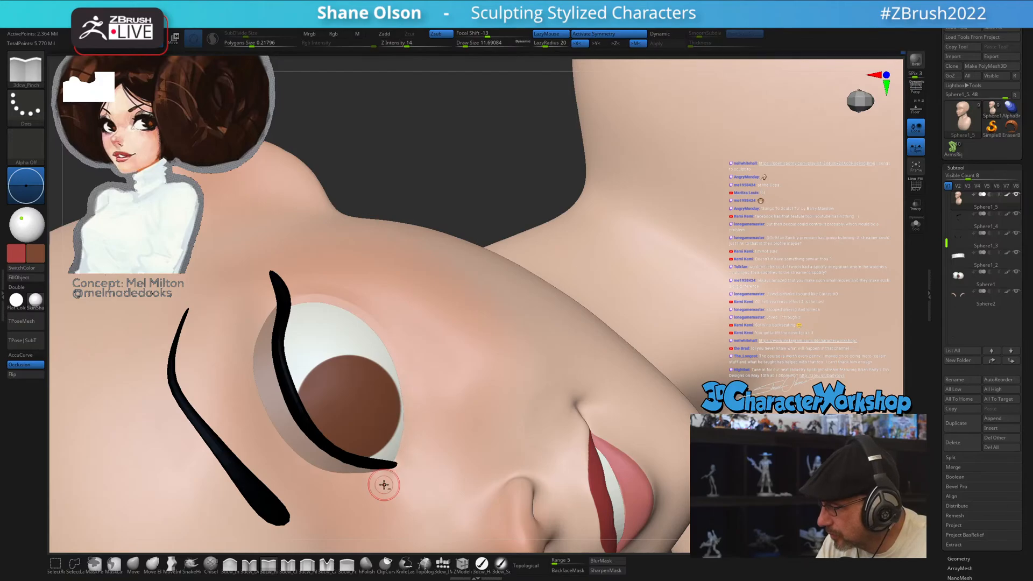
- Smooth the skin around the lower eyelid at draw size about 17, checking the mesh wireframe
mouse_move(454, 355)
right_down()
mouse_move(468, 411)
mouse_move(551, 406)
mouse_move(449, 339)
right_up()
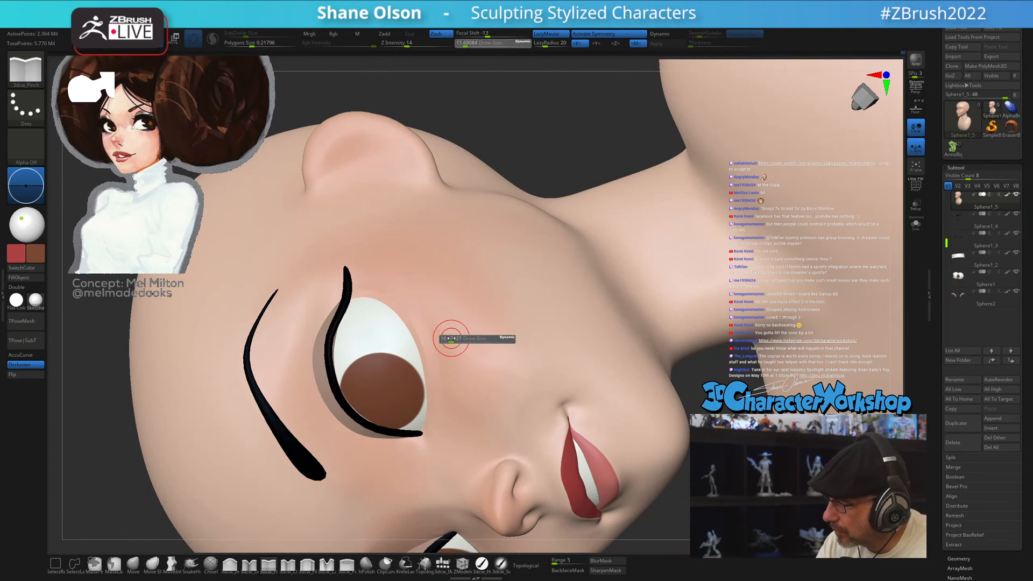
key(shift+f)
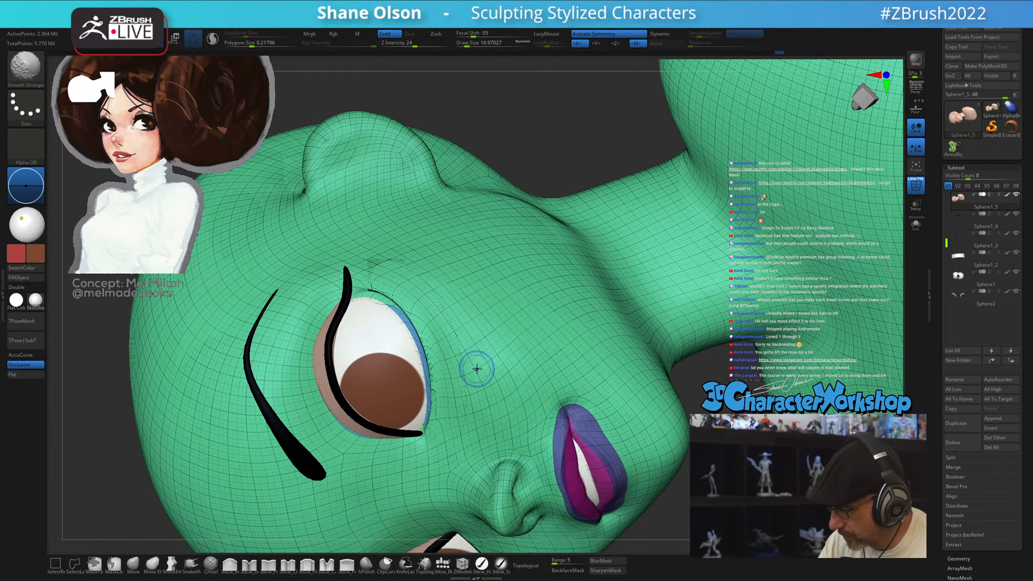
key(shift+f)
right_drag(485, 353, 428, 318)
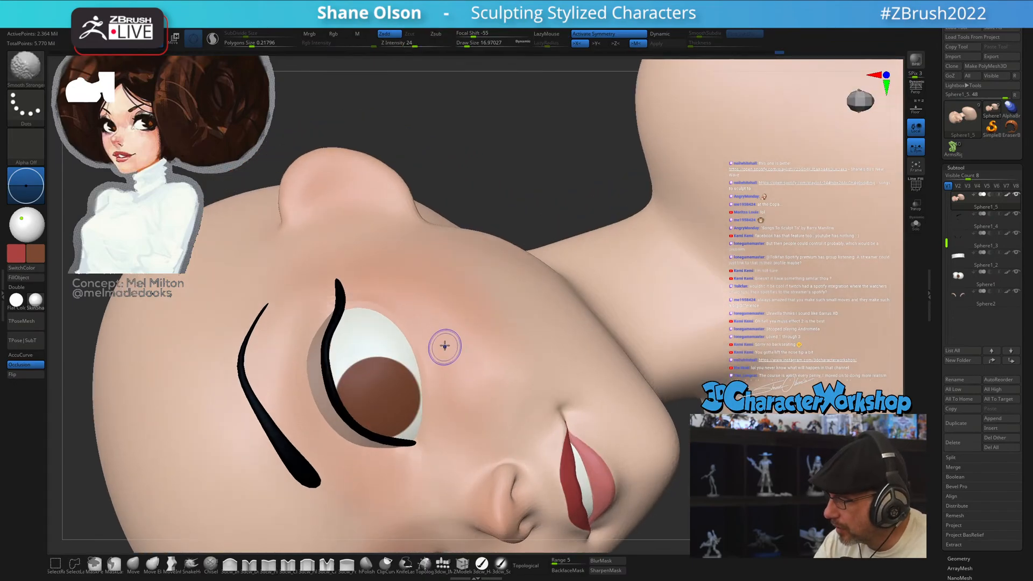
mouse_move(461, 376)
right_down()
mouse_move(449, 406)
mouse_move(426, 414)
mouse_move(399, 351)
mouse_move(553, 251)
right_up()
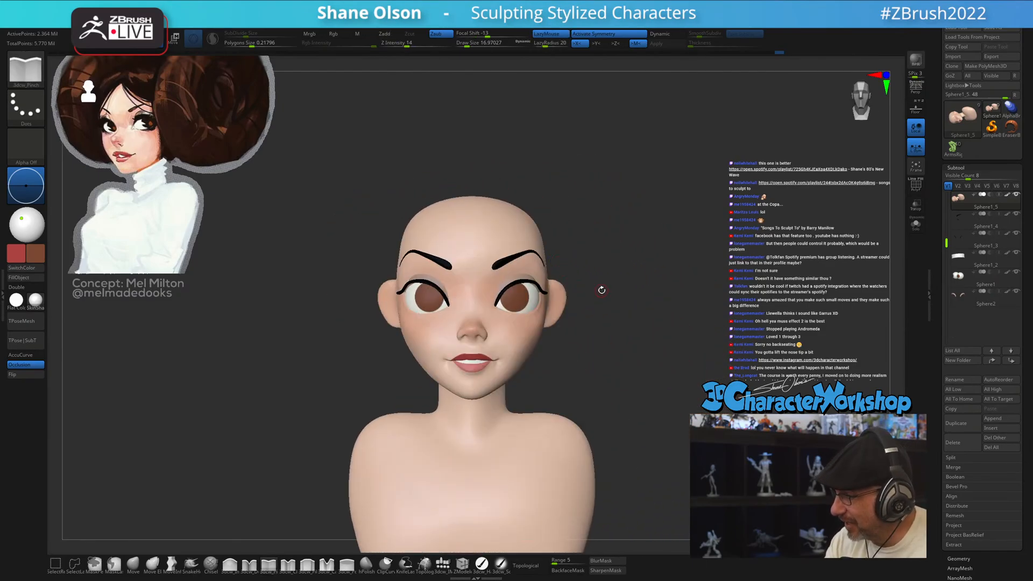
- Smooth the cheeks beside the nose and mouth with draw size about 27
mouse_move(603, 289)
right_down()
mouse_move(592, 344)
mouse_move(625, 413)
mouse_move(643, 391)
right_up()
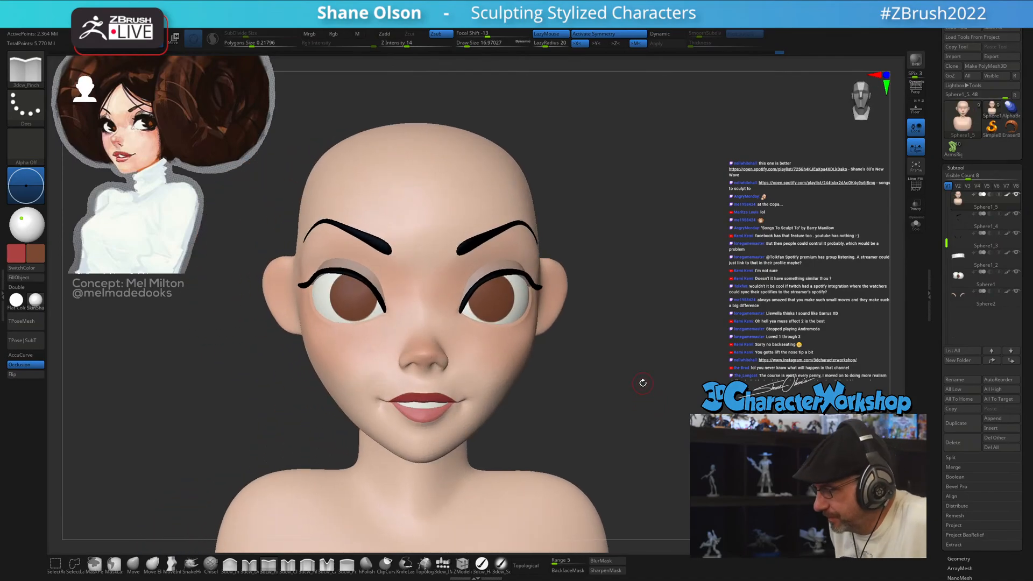
mouse_move(643, 375)
right_down()
mouse_move(619, 380)
mouse_move(638, 378)
right_up()
key(s)
key(shift)
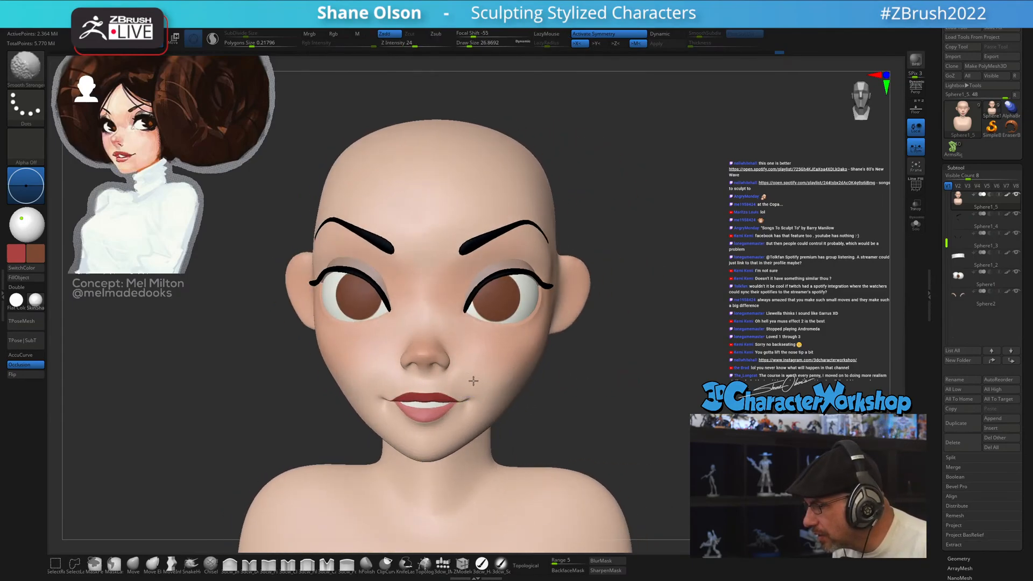
- Sample a light skin tone from the face and paint it softly over the lower cheeks around the mouth
right_drag(637, 398, 668, 423)
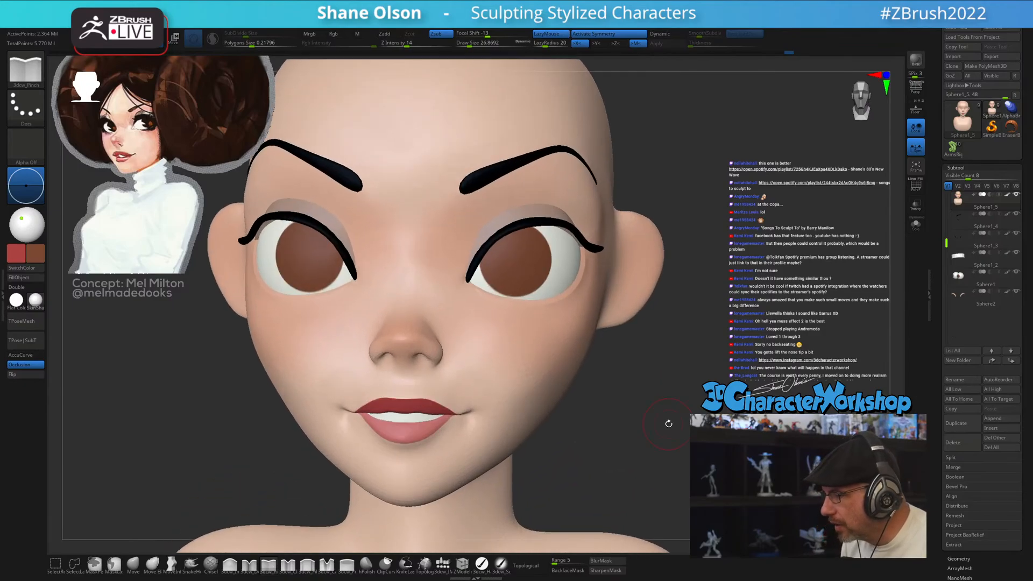
click(501, 564)
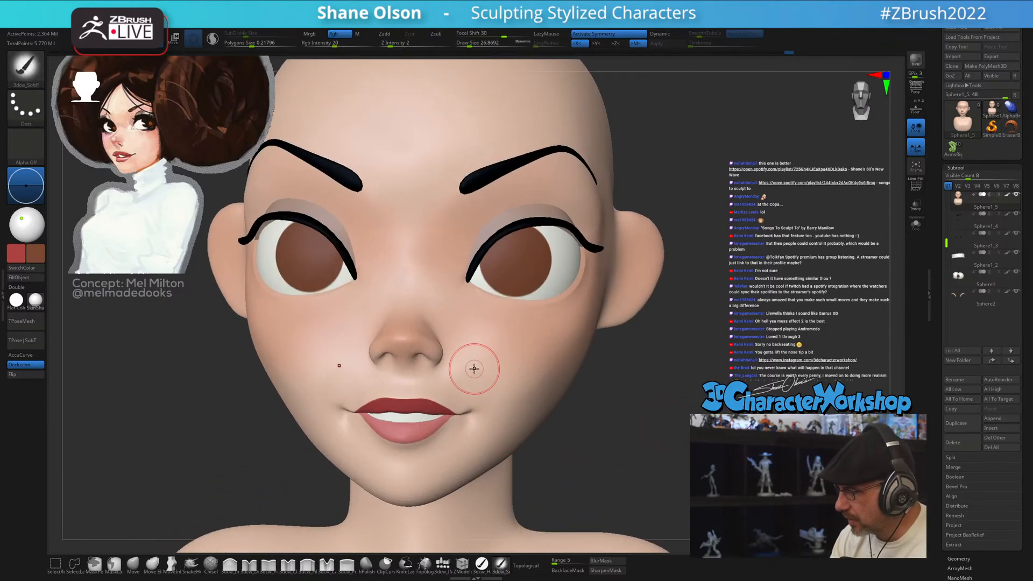
key(c)
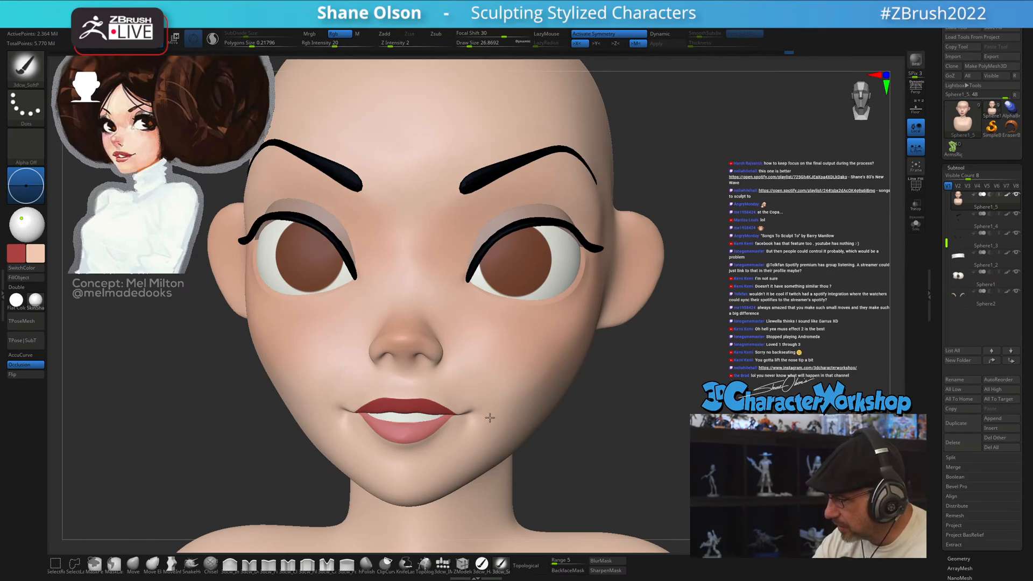
drag(603, 408, 666, 435)
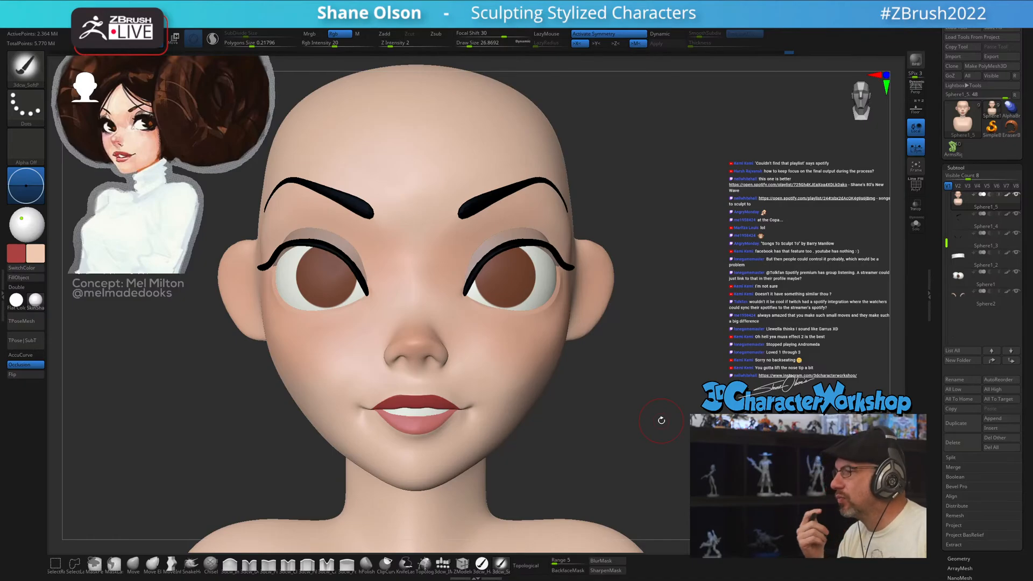
- Select the eyeliner mesh, show its wireframe and lower its smooth subdivision to display the low-poly cage
drag(624, 397, 617, 412)
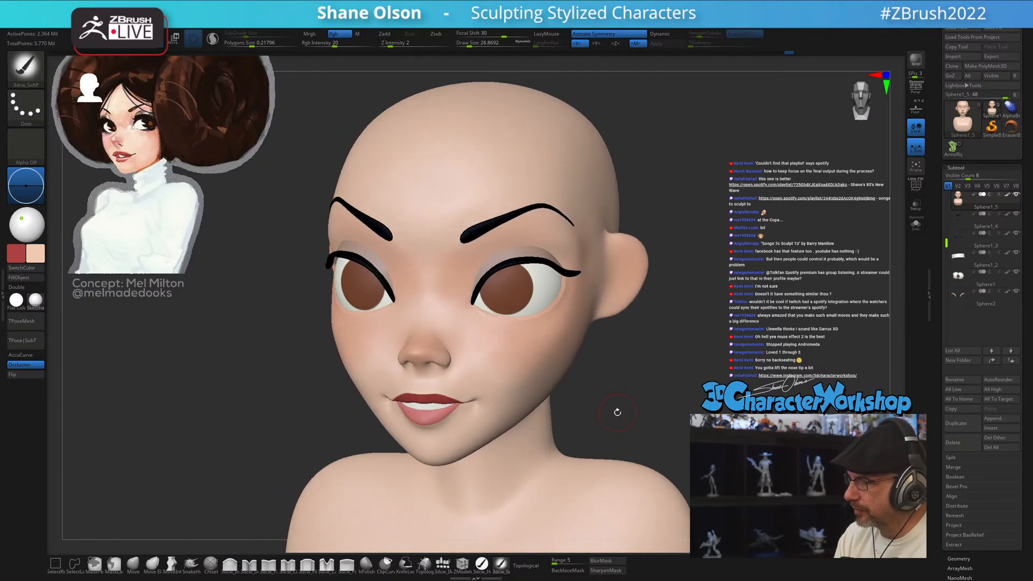
drag(634, 343, 608, 354)
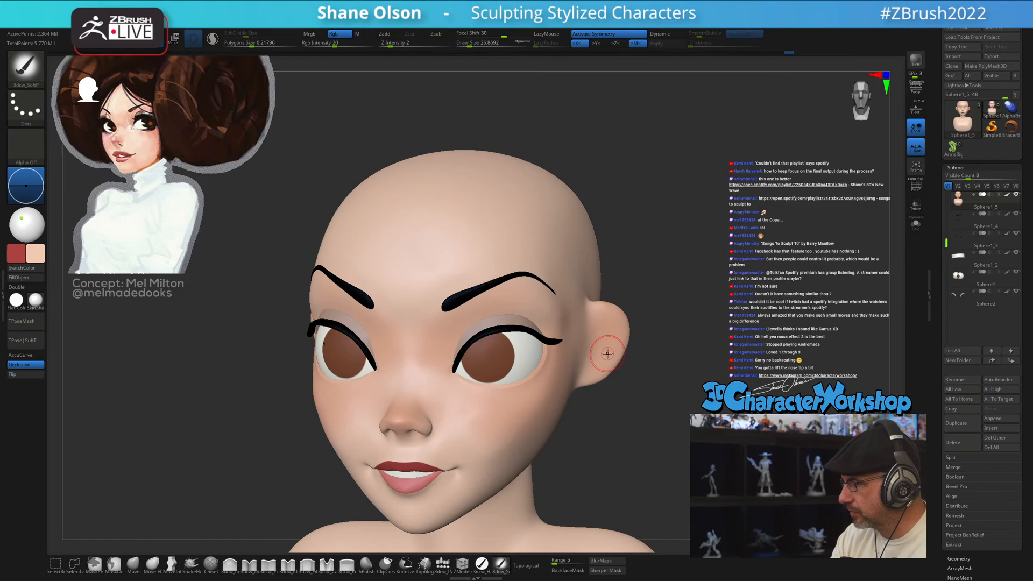
alt+click(552, 340)
key(shift+f)
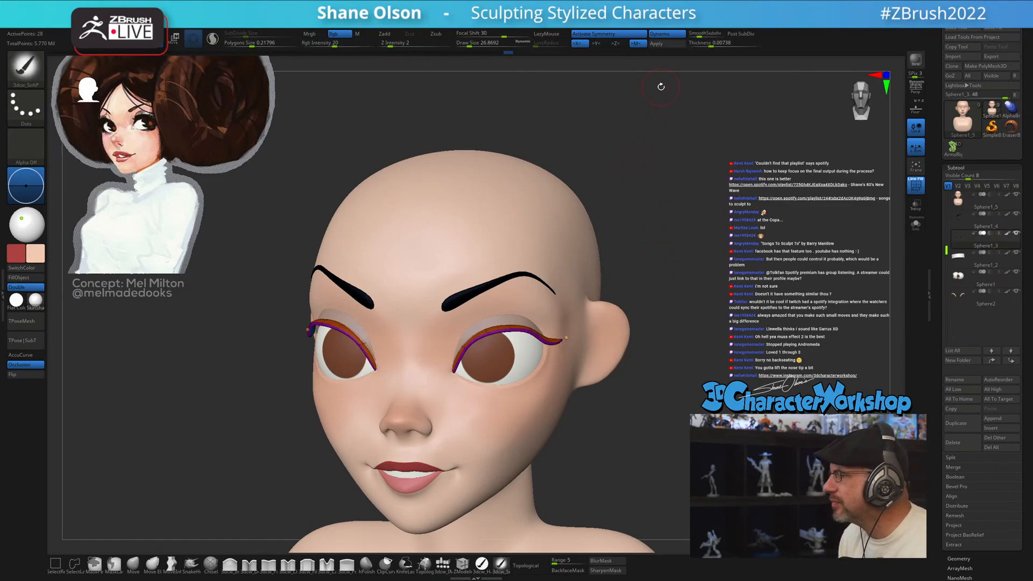
click(694, 34)
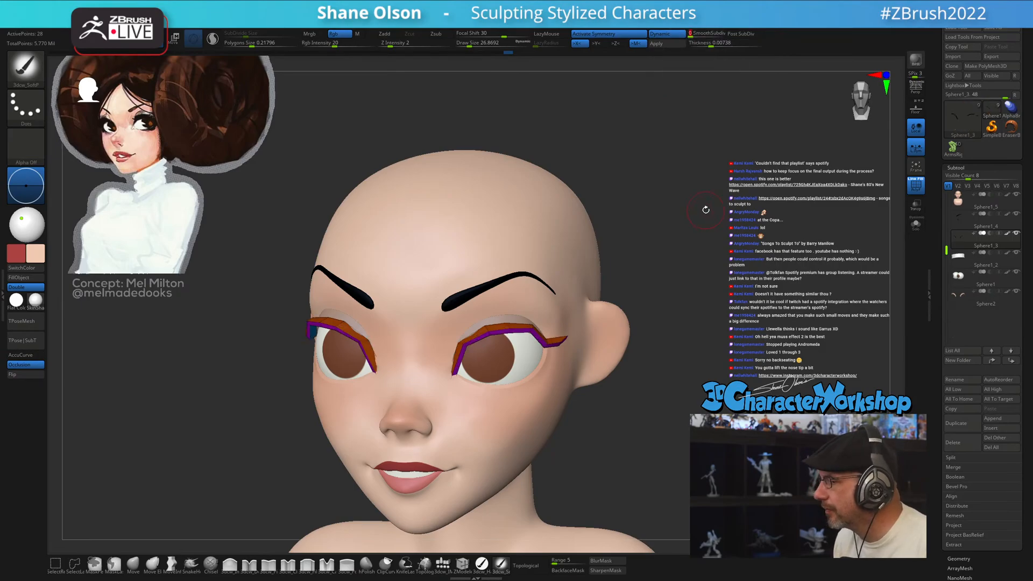
scroll(705, 210, up, 3)
drag(726, 208, 730, 208)
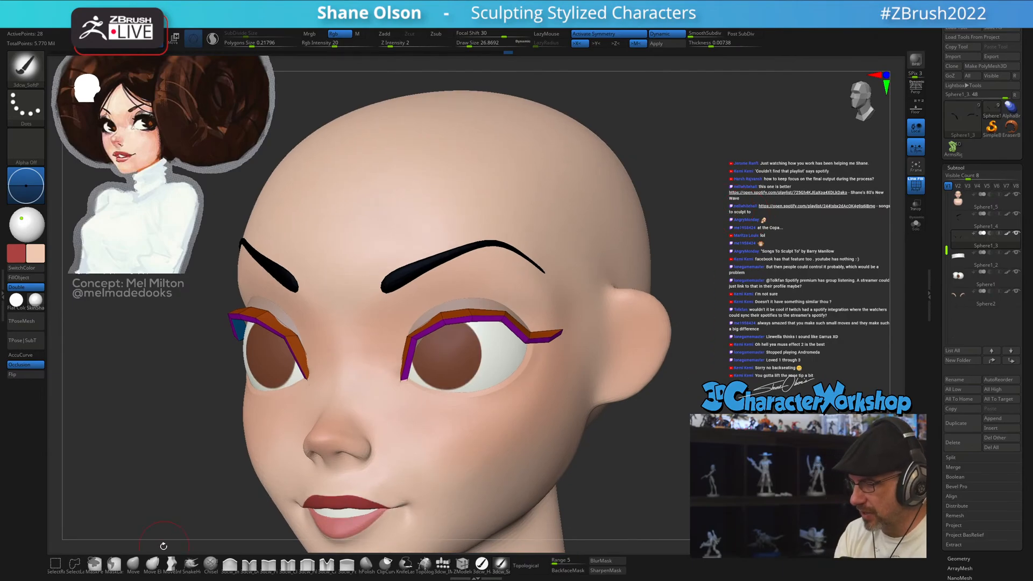
- Reshape the low-poly eyeliner arc over the upper eyelids with the Move brush, reducing the draw size from about 51 to 25
click(133, 563)
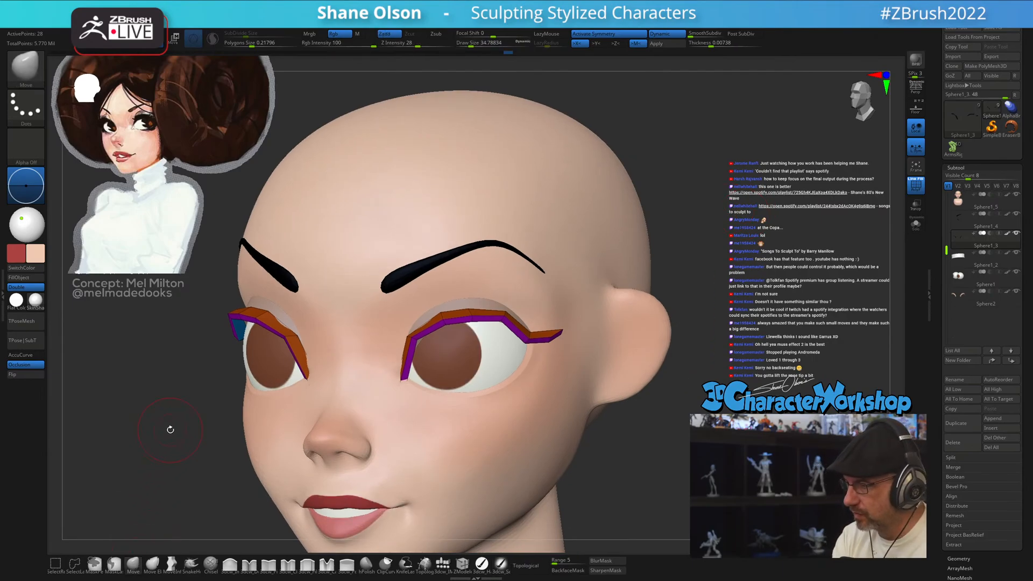
key(bracketright)
key(bracketright)
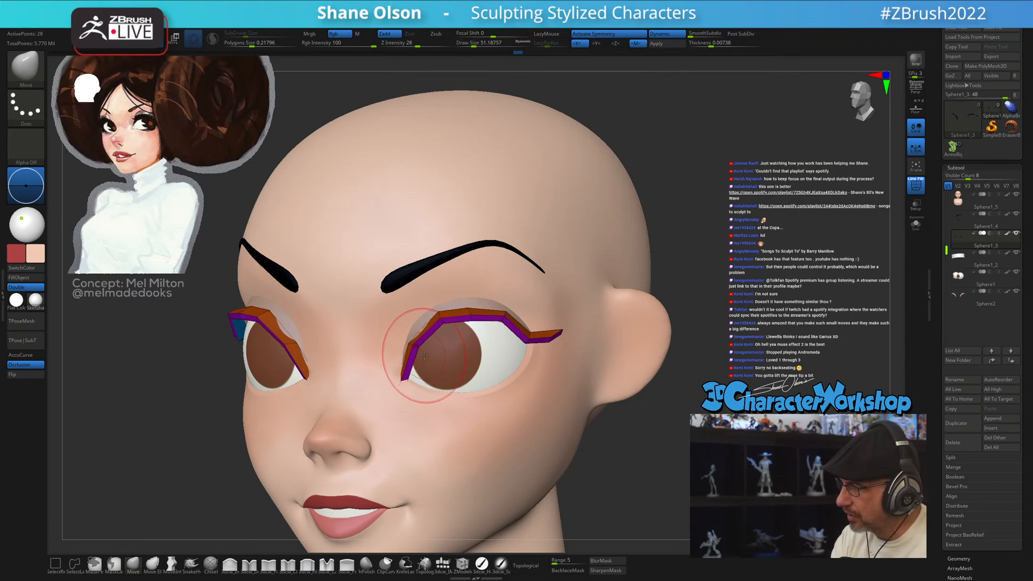
mouse_move(461, 373)
right_down()
mouse_move(482, 359)
mouse_move(446, 324)
mouse_move(464, 309)
right_up()
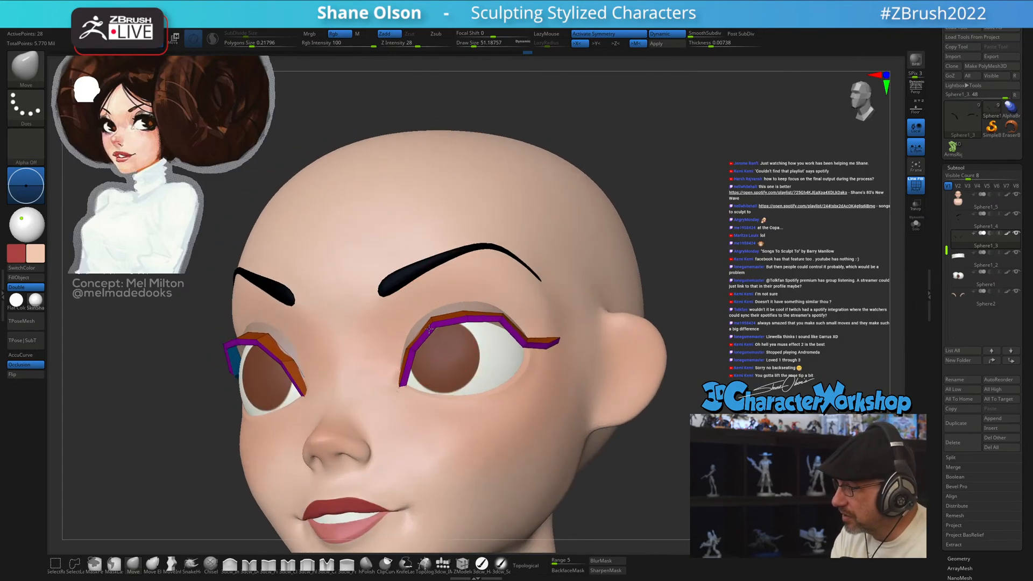
drag(474, 318, 503, 325)
key(bracketleft)
key(bracketleft)
key(bracketleft)
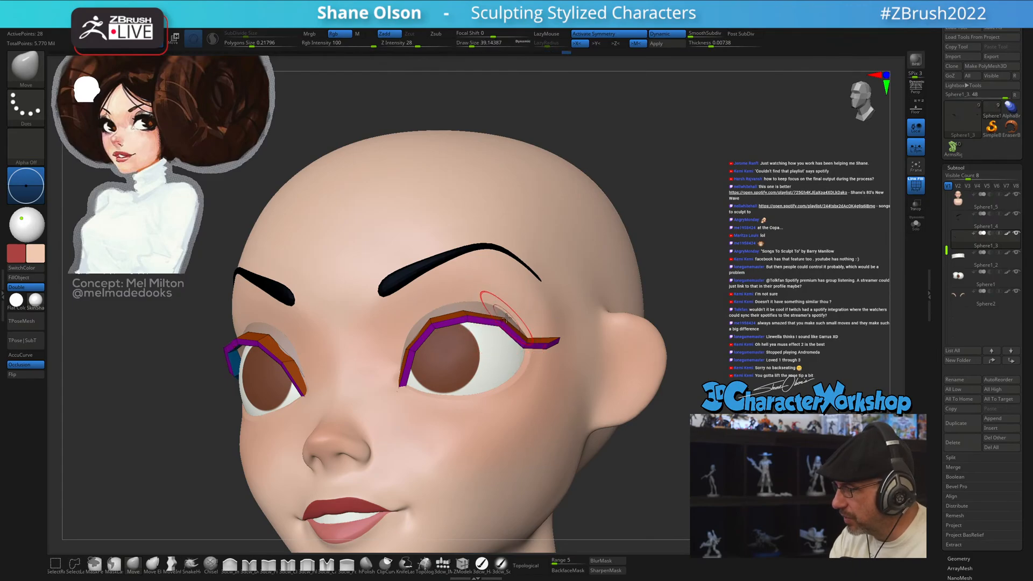
right_drag(562, 317, 664, 468)
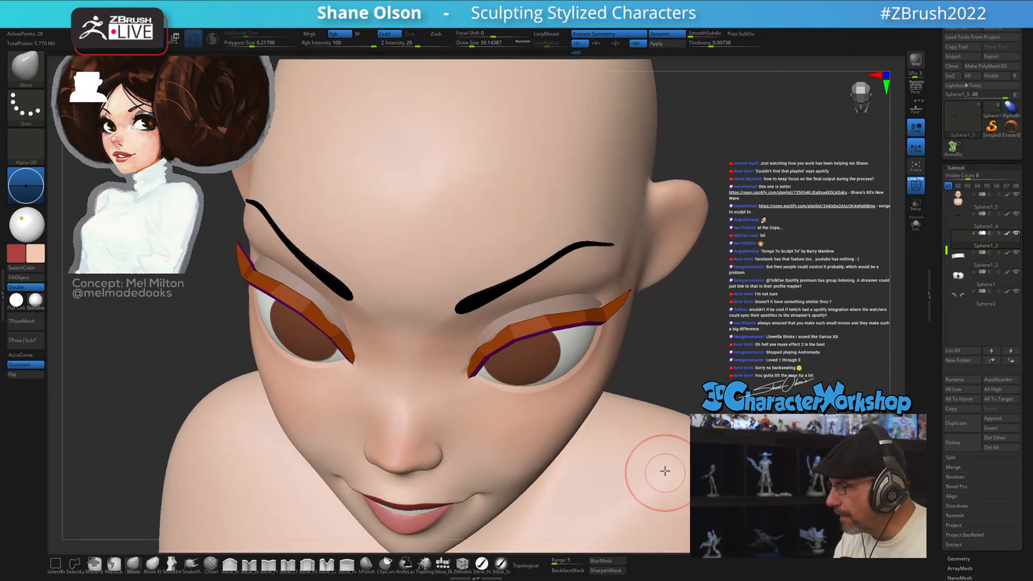
shift+right_drag(661, 362, 660, 376)
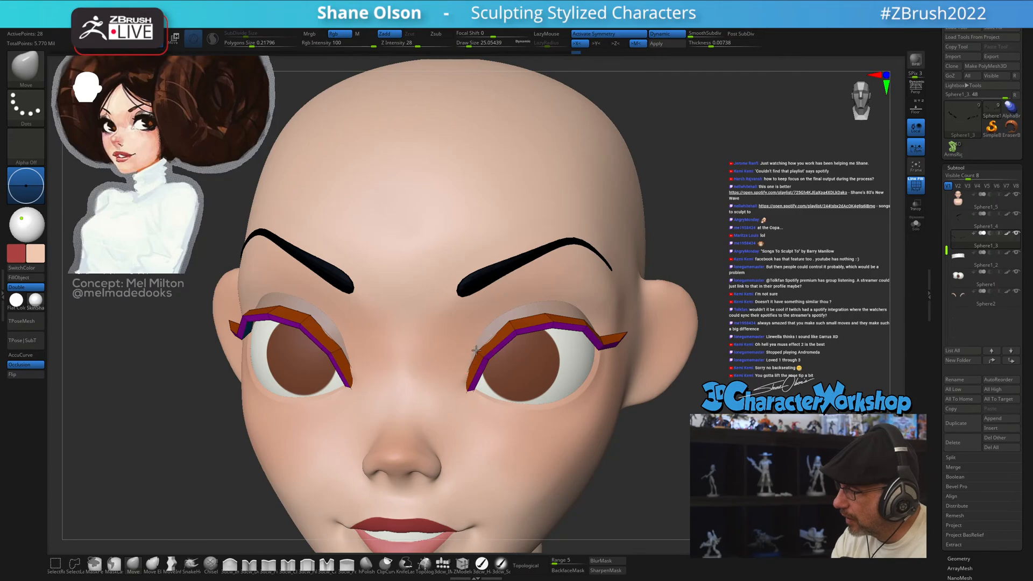
right_drag(665, 431, 664, 393)
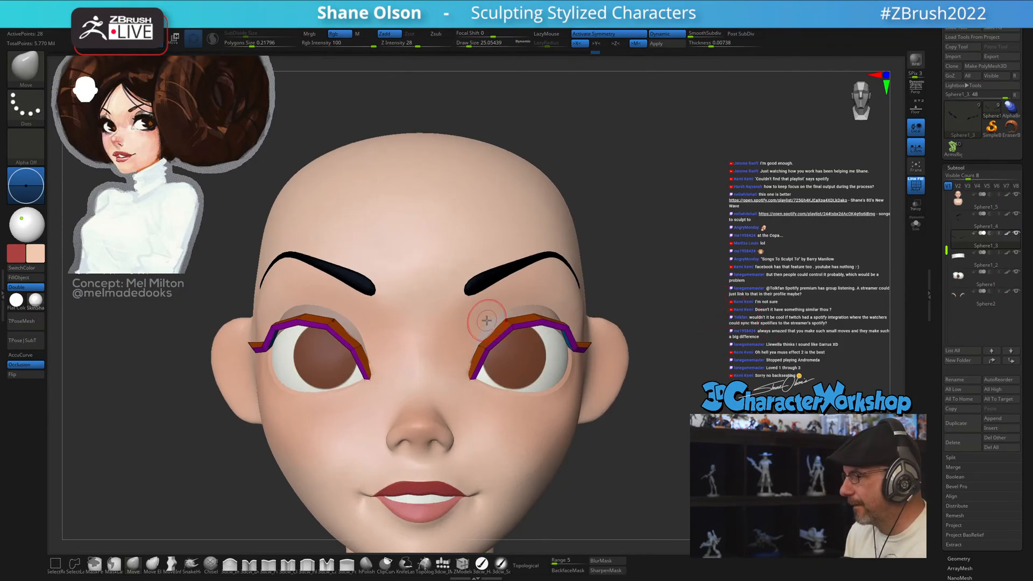
right_drag(722, 236, 716, 267)
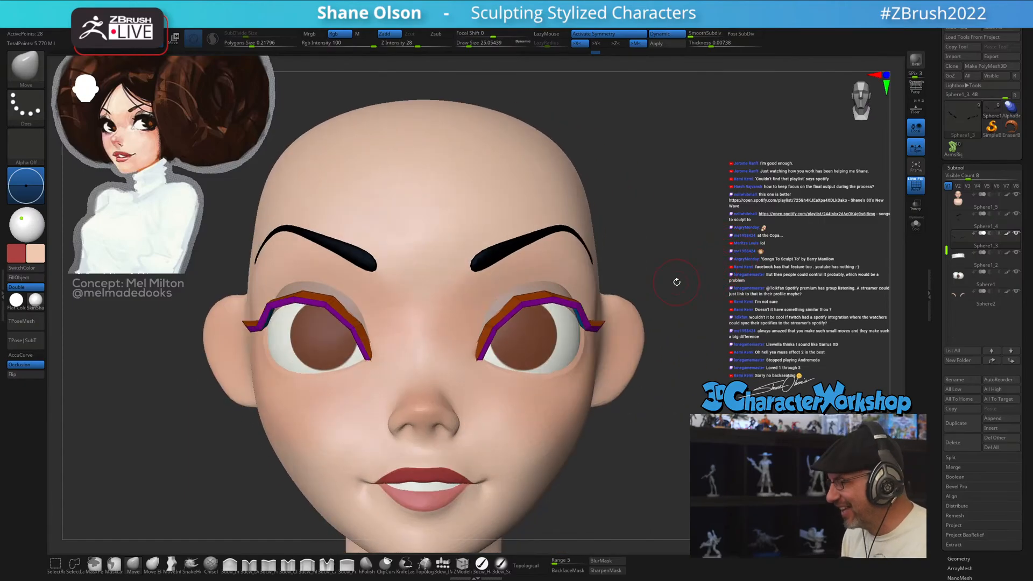
- Apply the dynamic thickness to the eyeliner mesh, turn its smooth subdivision back on and set Thickness to 0
click(665, 44)
right_drag(726, 279, 652, 265)
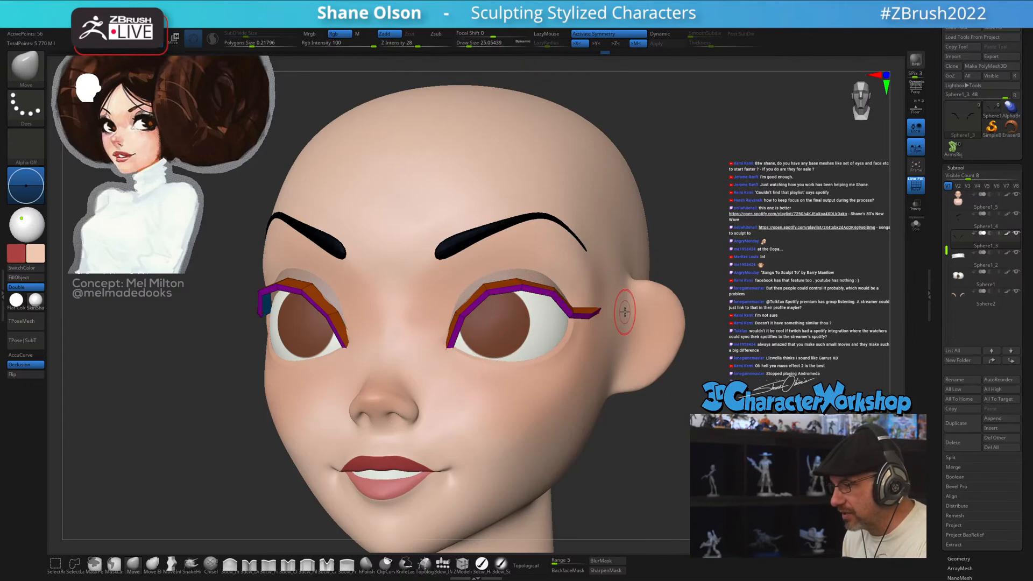
key(d)
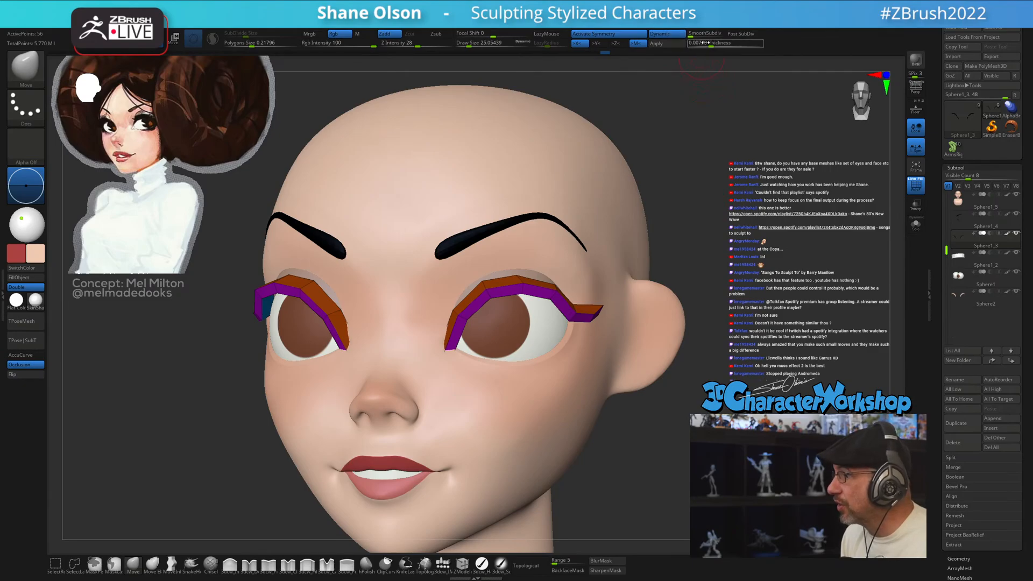
mouse_move(701, 43)
mouse_down()
mouse_move(691, 41)
mouse_move(702, 36)
mouse_up()
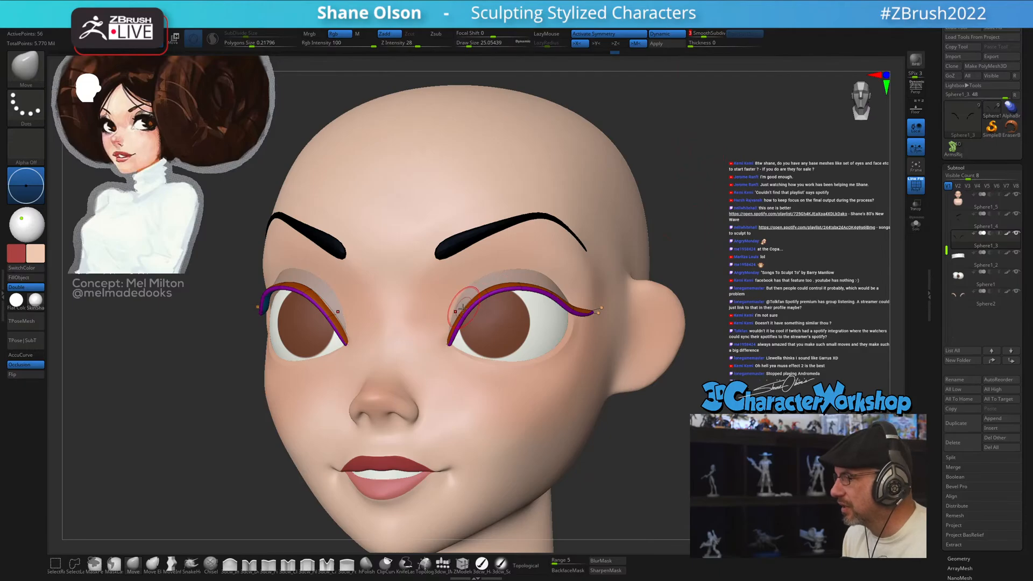
drag(738, 221, 737, 221)
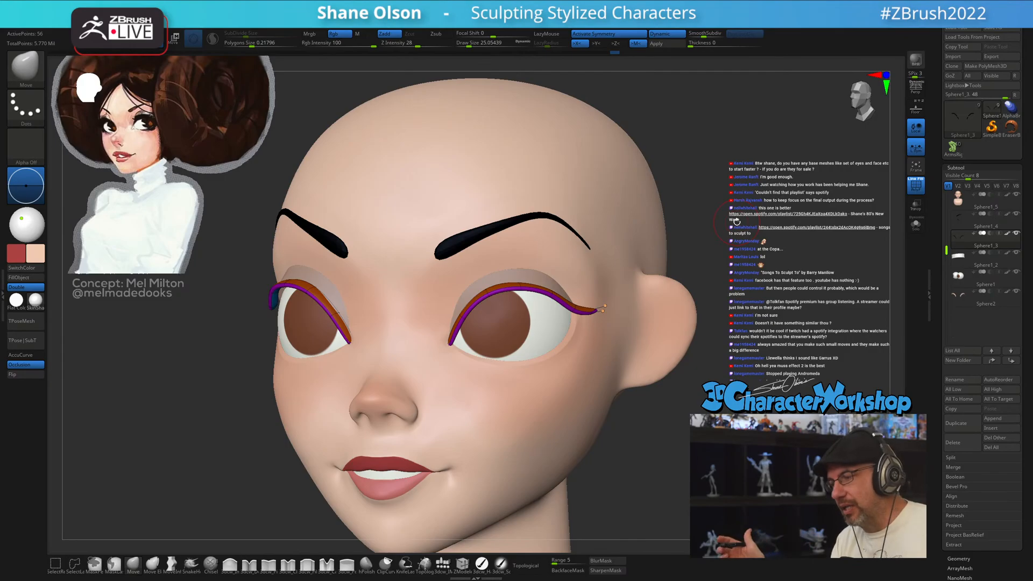
- Isolate the eyeliner, display its low-poly cage and taper the inner end with MoveInfiniteDepth at draw size about 8
click(915, 224)
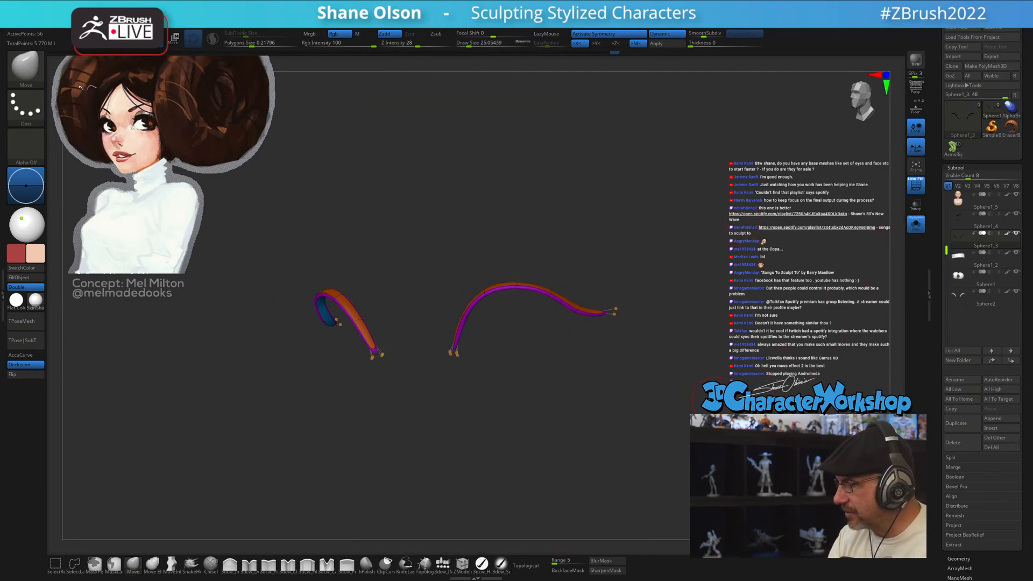
key(d)
mouse_move(671, 391)
alt+mouse_down()
mouse_move(651, 436)
mouse_move(615, 447)
mouse_move(650, 433)
alt+mouse_up()
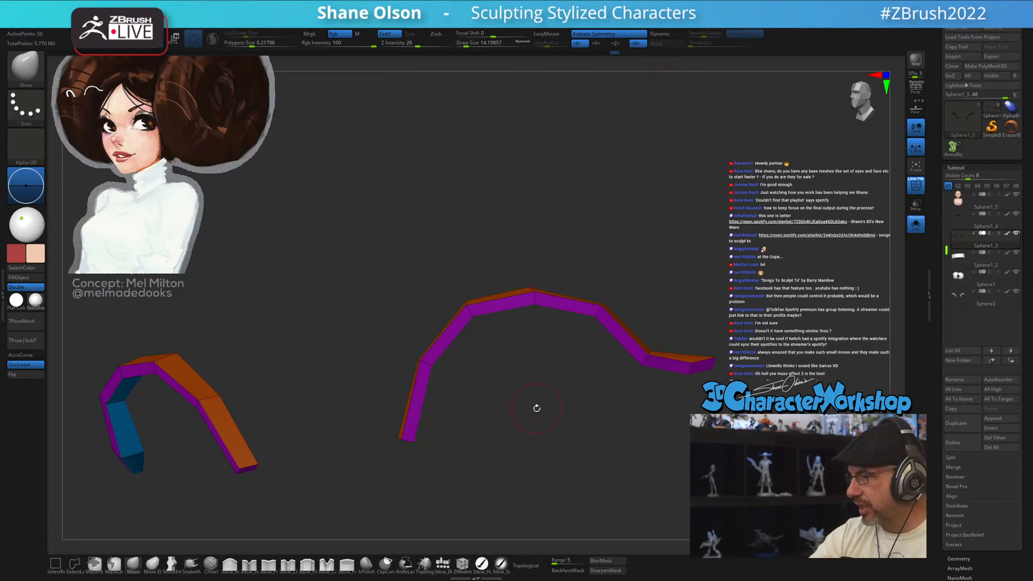
key(s)
drag(513, 475, 510, 477)
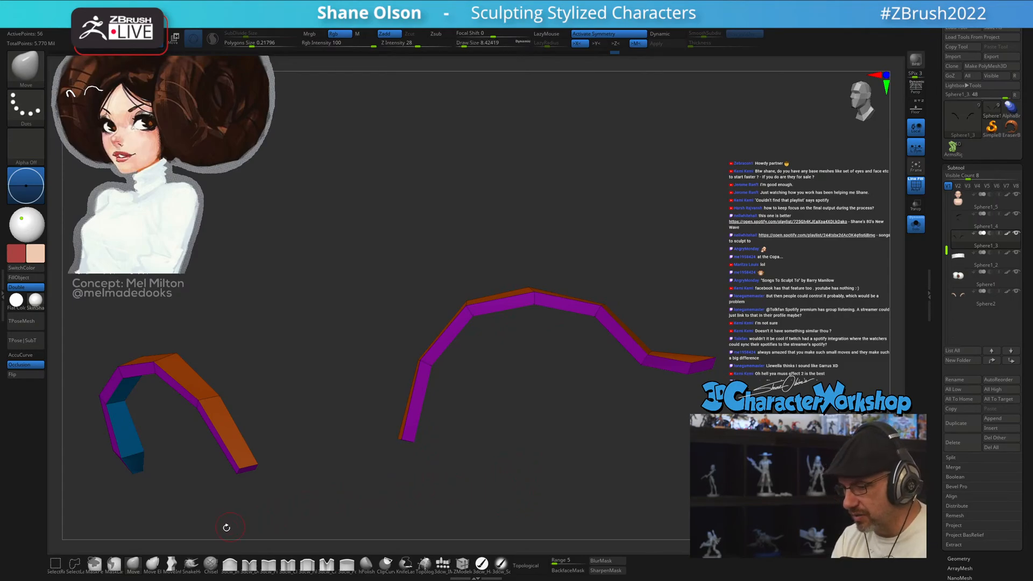
click(172, 564)
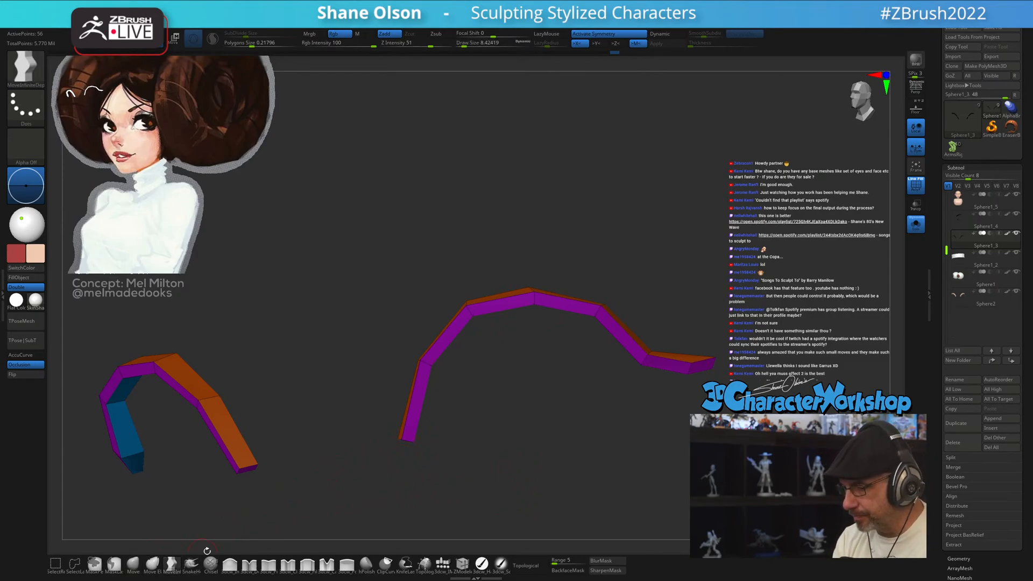
drag(437, 467, 435, 464)
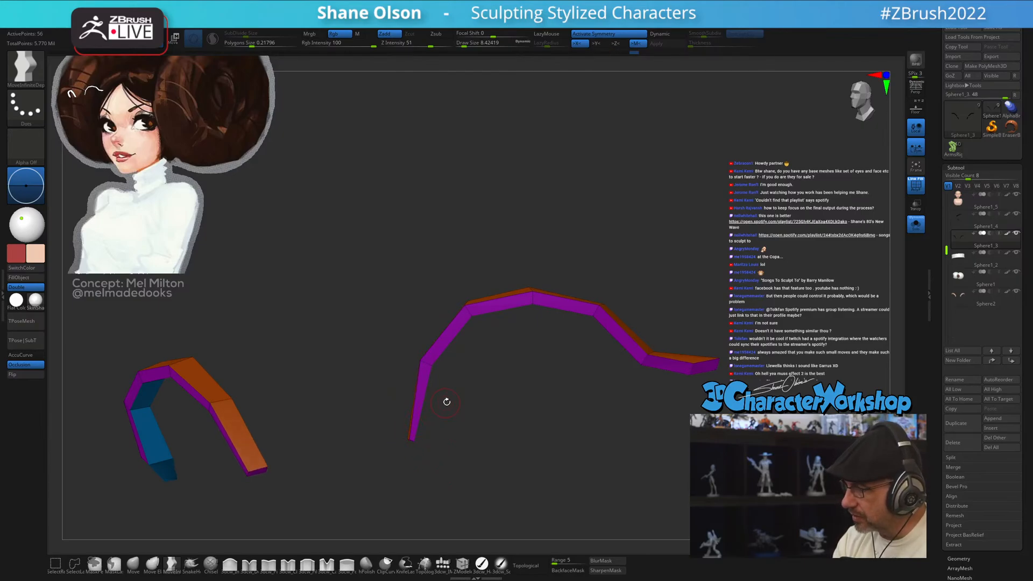
- Widen the crest and outer section of the eyeliner cage at draw size about 12 and preview the smoothed shape
drag(543, 417, 553, 305)
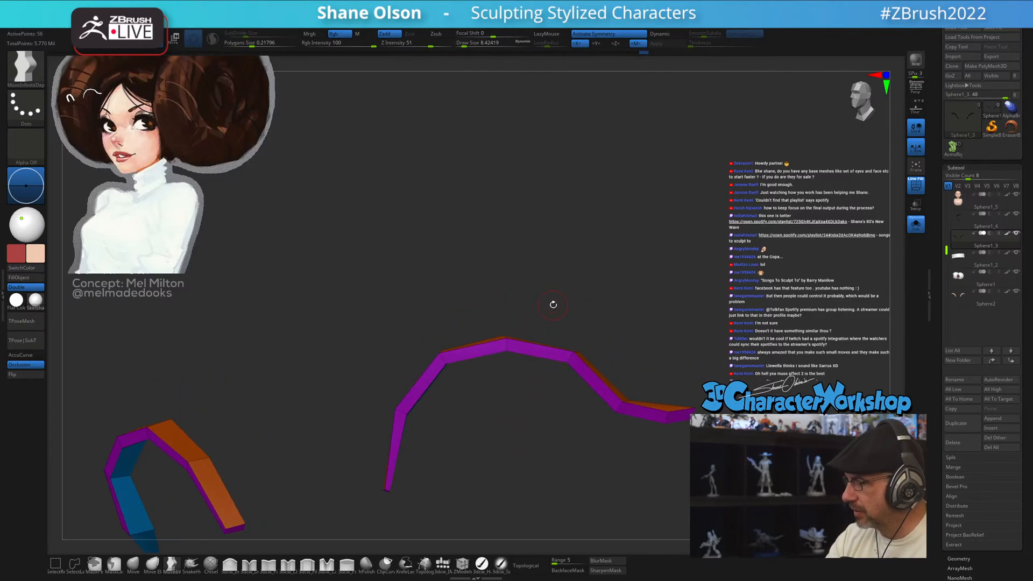
drag(510, 332, 511, 329)
key(s)
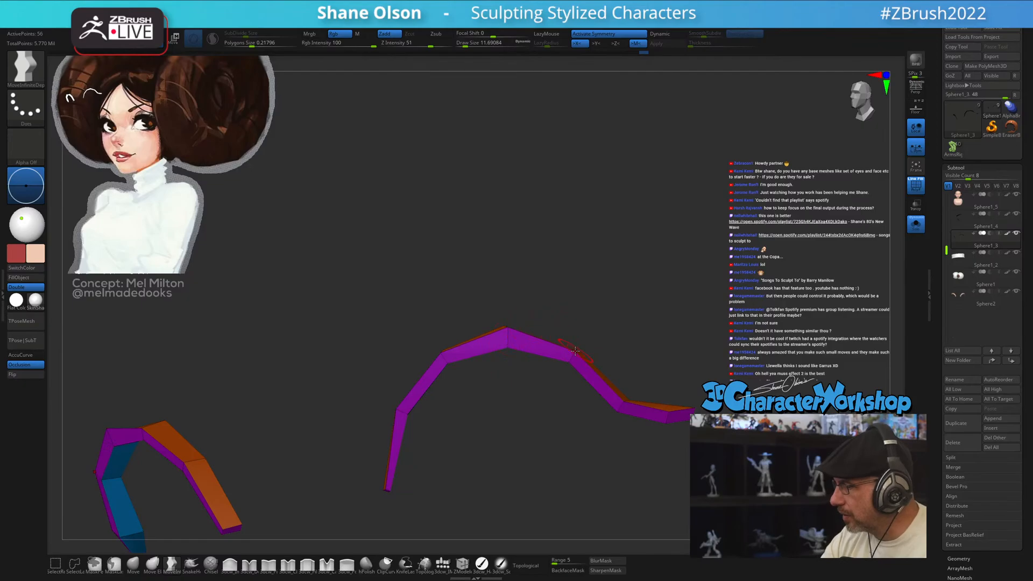
drag(595, 314, 588, 322)
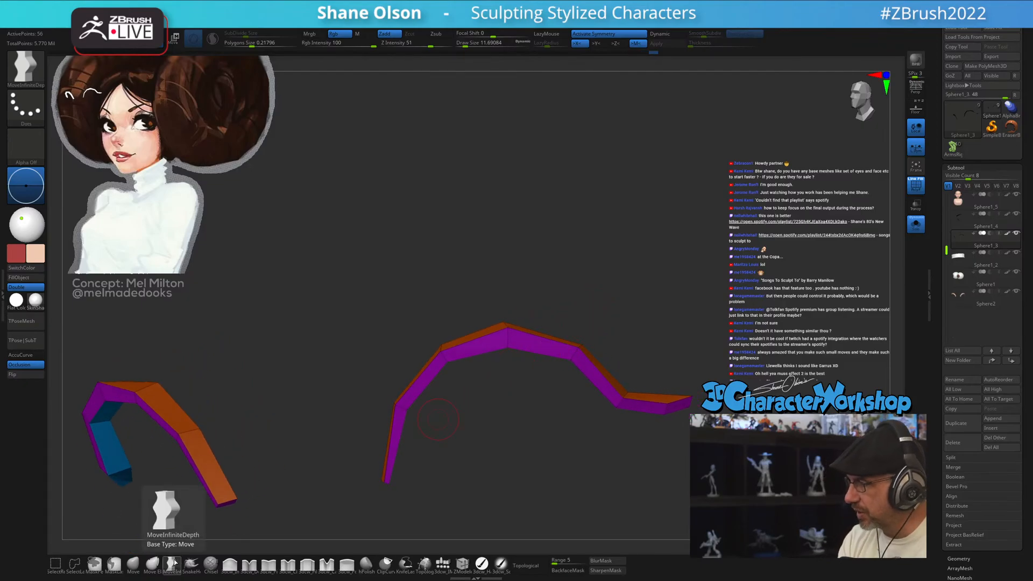
drag(595, 324, 582, 342)
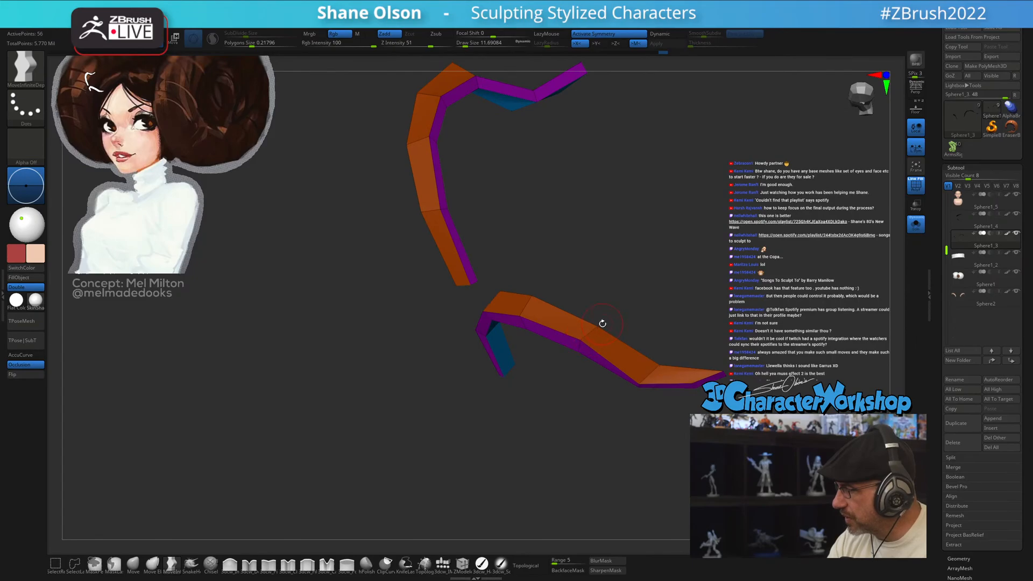
drag(620, 300, 638, 267)
alt+drag(694, 343, 583, 291)
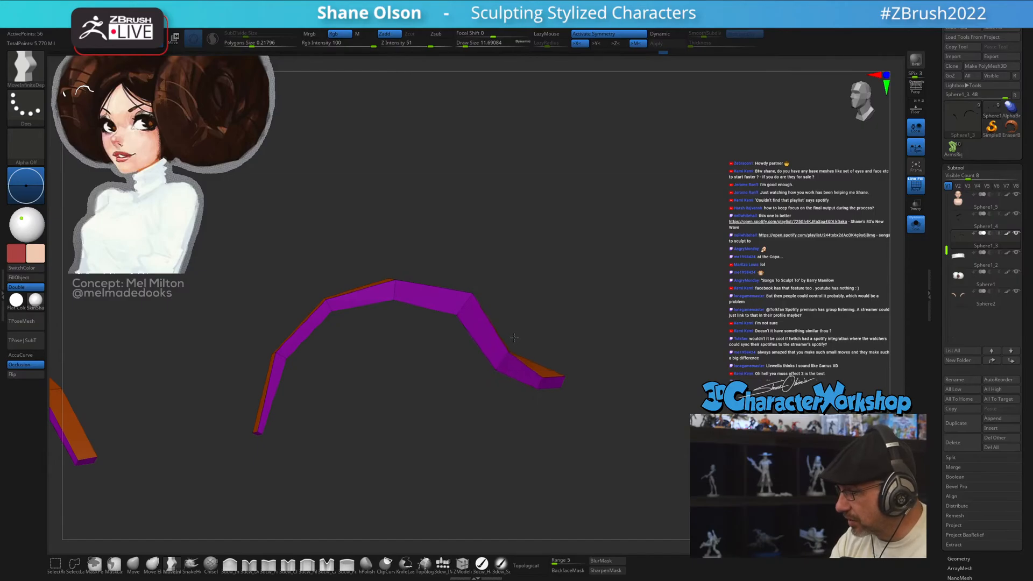
drag(608, 364, 591, 363)
key(d)
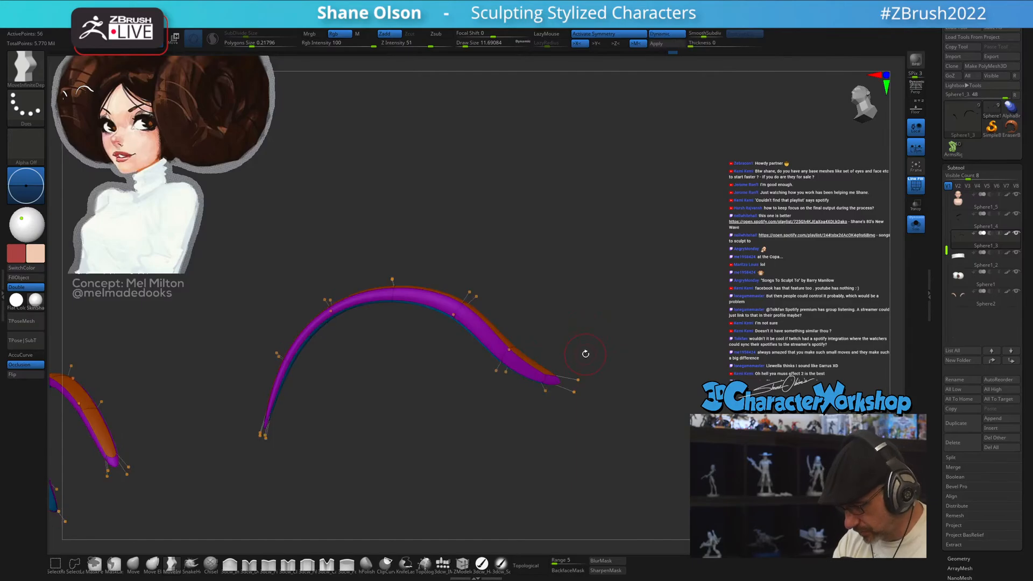
drag(598, 337, 554, 376)
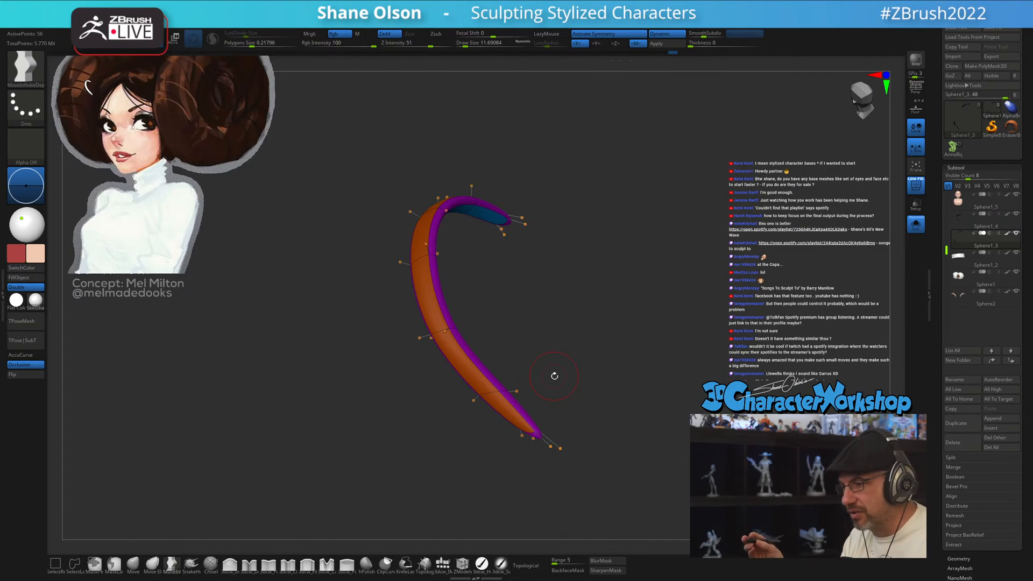
- Return to the low-poly cage and pull the corners along the eyeliner's front edge outward into an even curve from above
key(shift)
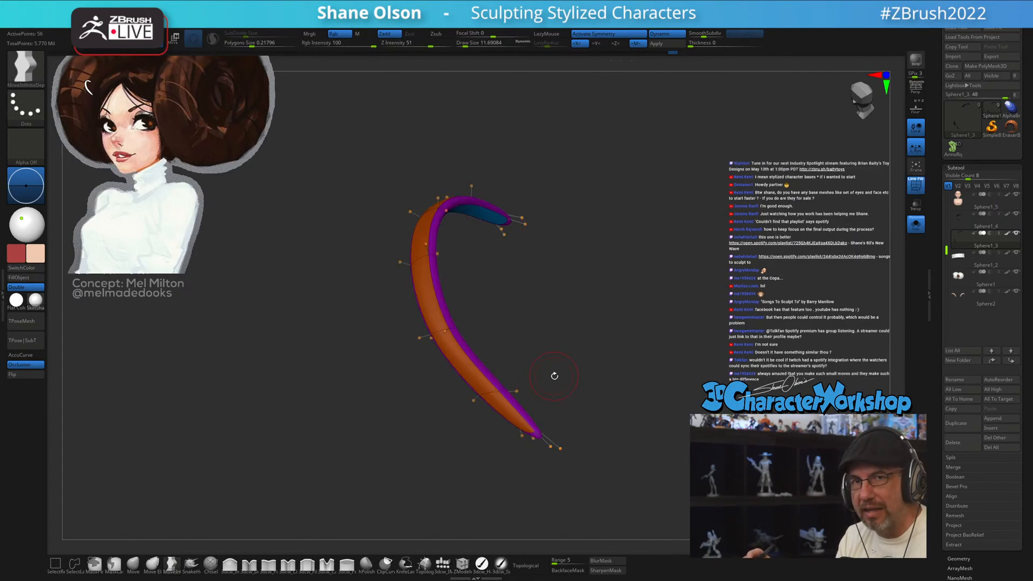
key(shift+d)
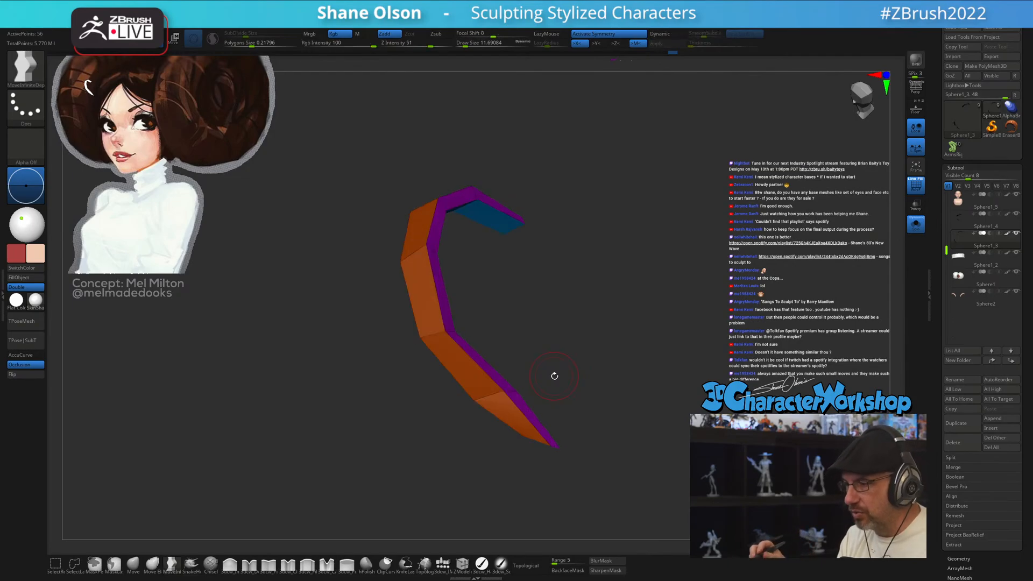
drag(586, 464, 516, 344)
drag(411, 370, 407, 377)
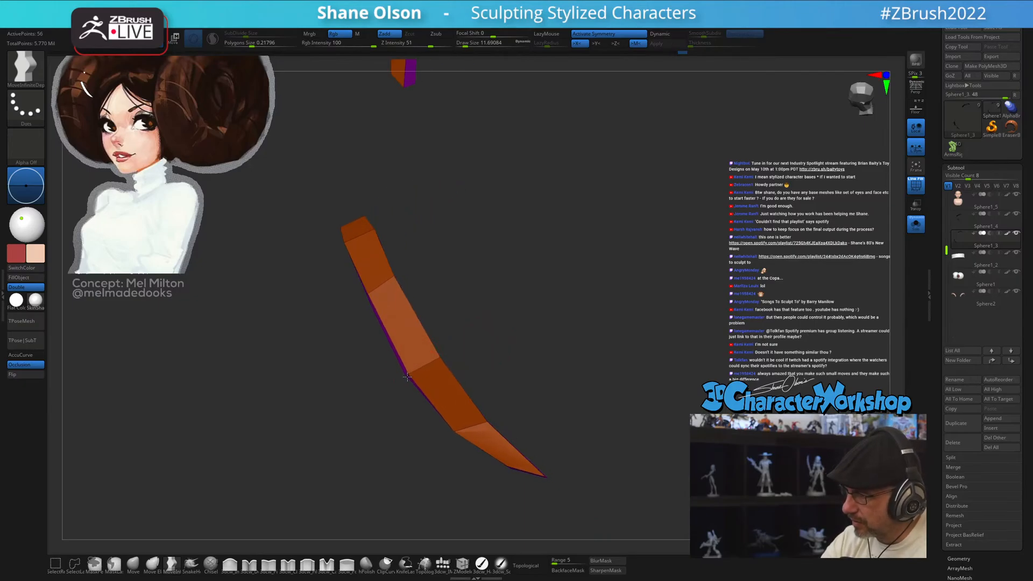
drag(462, 431, 447, 448)
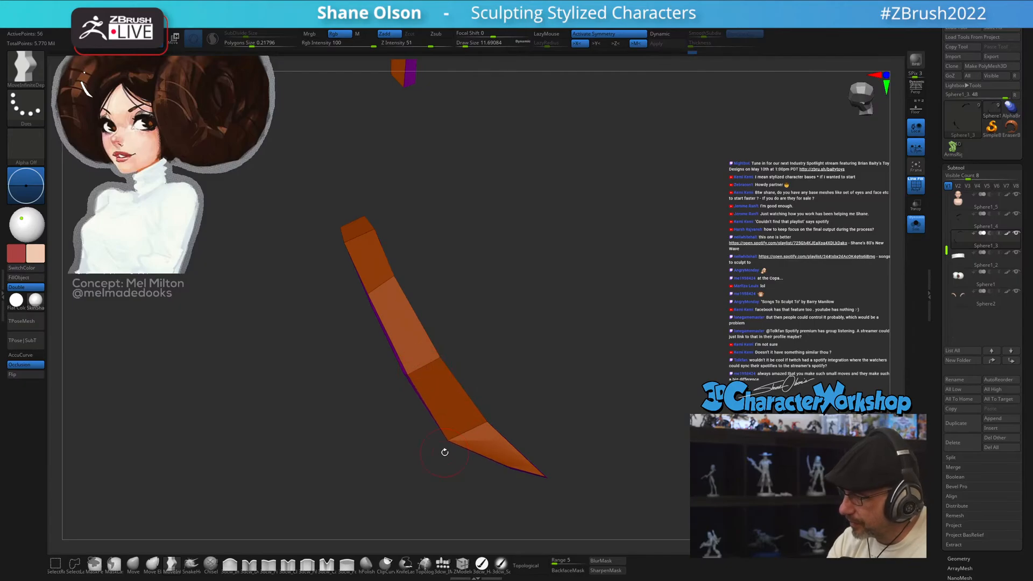
drag(371, 298, 365, 302)
- Refine the eyeliner's front edge from several angles and compare its smoothed curve with the low-poly cage
mouse_move(368, 302)
right_down()
mouse_move(378, 275)
mouse_move(409, 335)
mouse_move(387, 318)
mouse_move(390, 301)
mouse_move(367, 268)
right_up()
right_drag(391, 304, 347, 245)
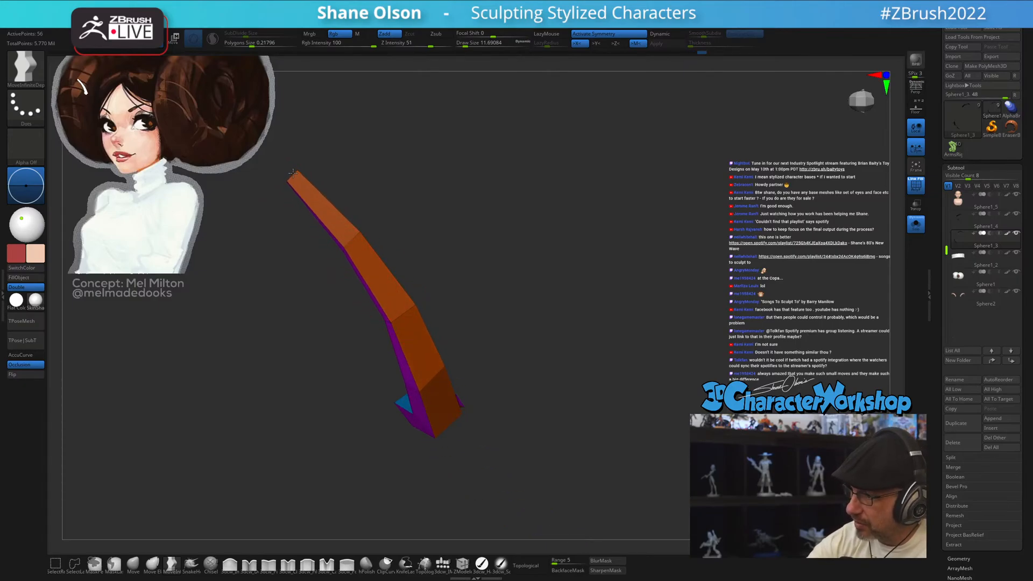
right_drag(546, 434, 543, 403)
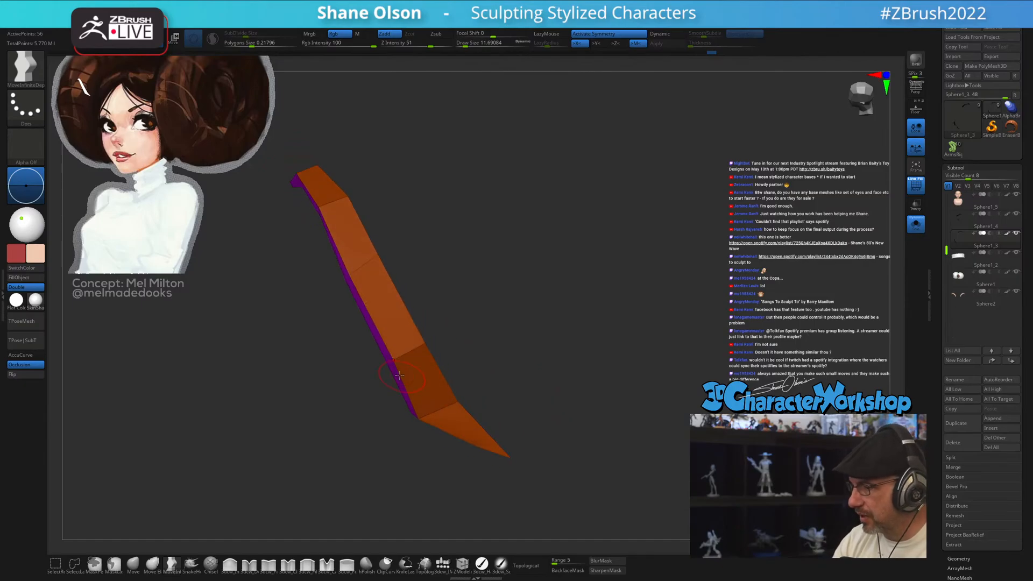
mouse_move(399, 340)
right_down()
mouse_move(409, 323)
mouse_move(394, 342)
right_up()
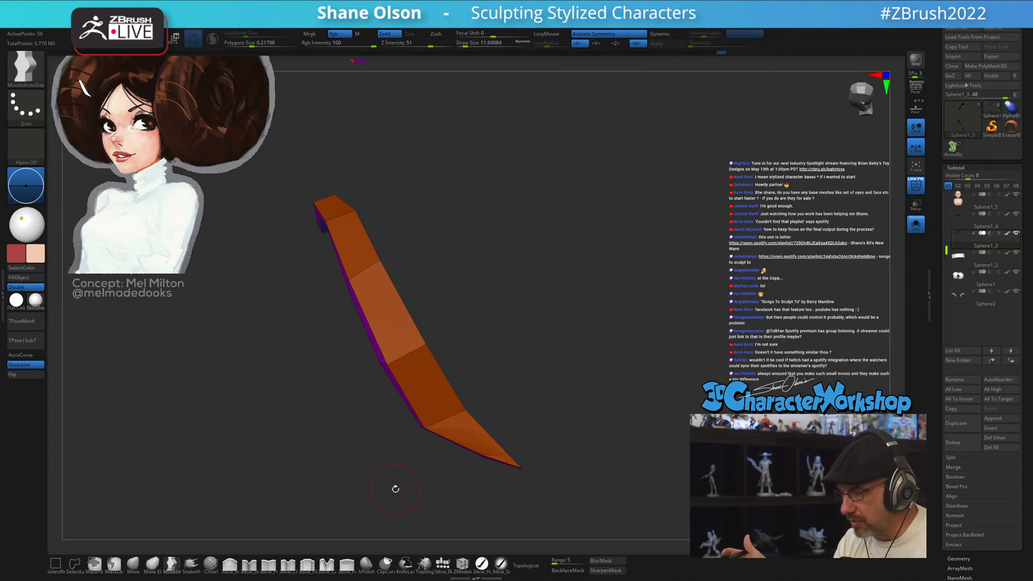
drag(395, 488, 667, 434)
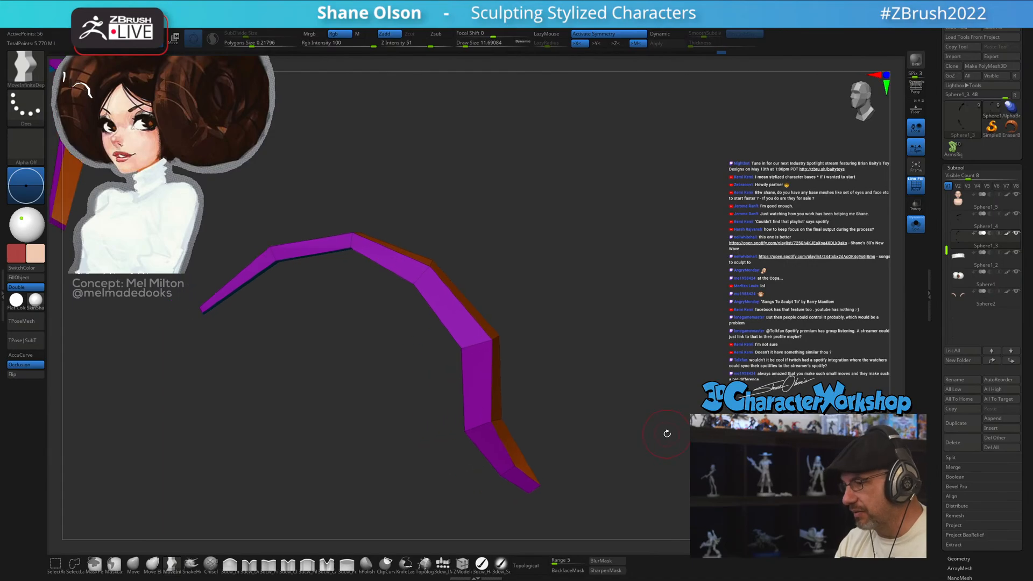
key(d)
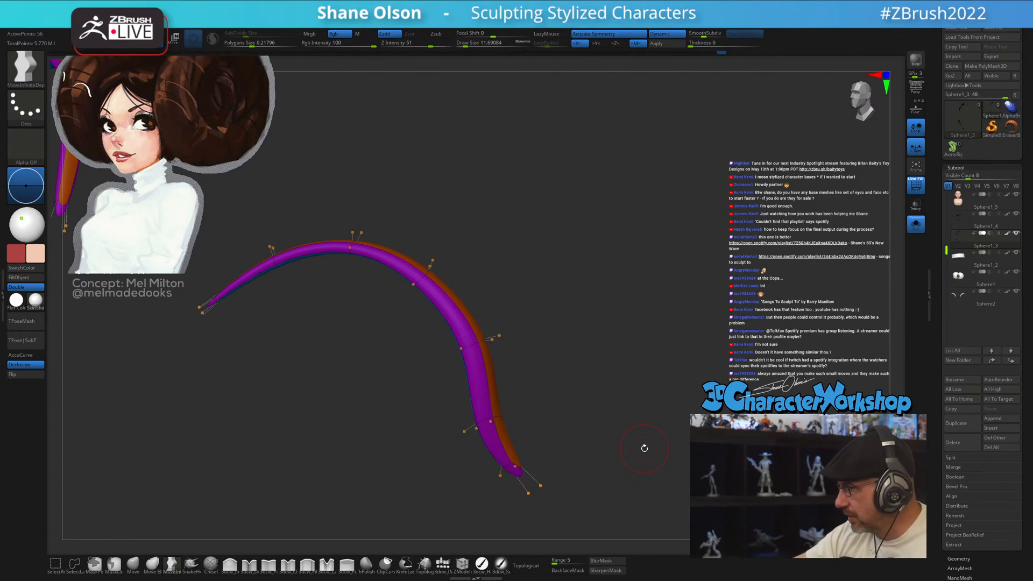
drag(598, 387, 538, 398)
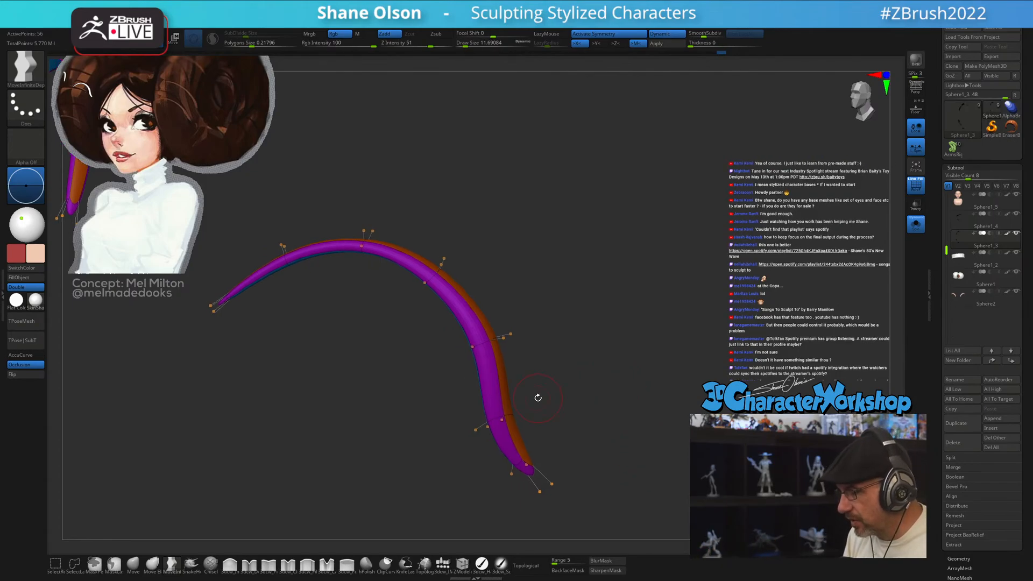
key(d)
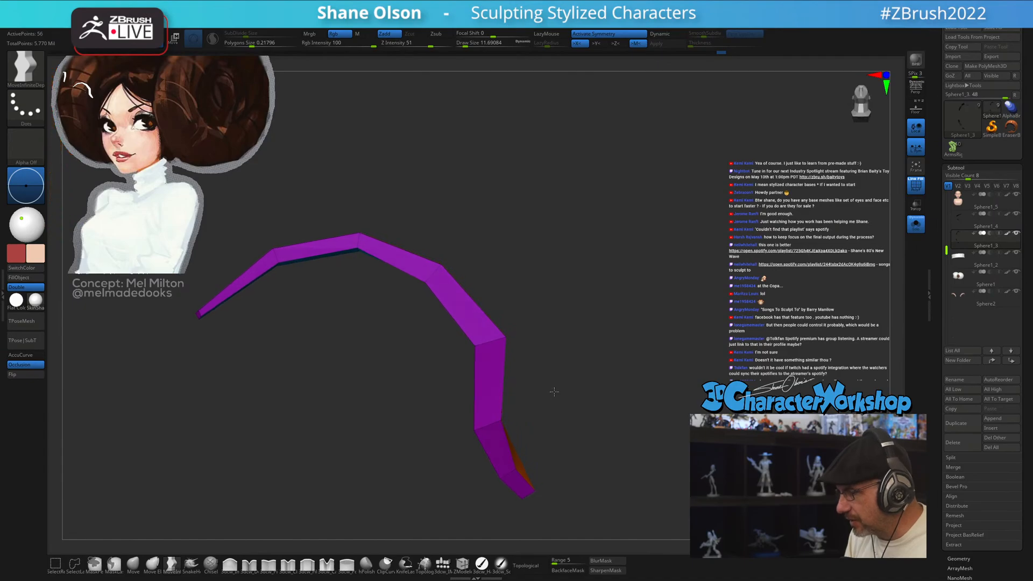
- Preview the smoothed eyeliner without its wireframe and bring back the complete head around it
mouse_move(501, 420)
mouse_down()
mouse_move(627, 397)
mouse_move(616, 366)
mouse_move(606, 392)
mouse_move(649, 359)
mouse_up()
key(d)
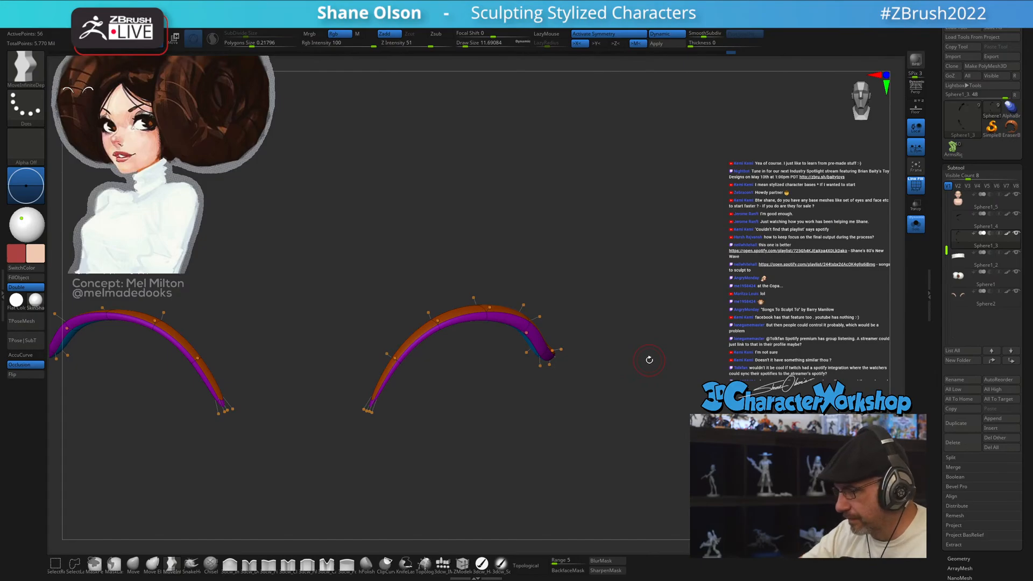
key(shift+f)
drag(569, 447, 596, 430)
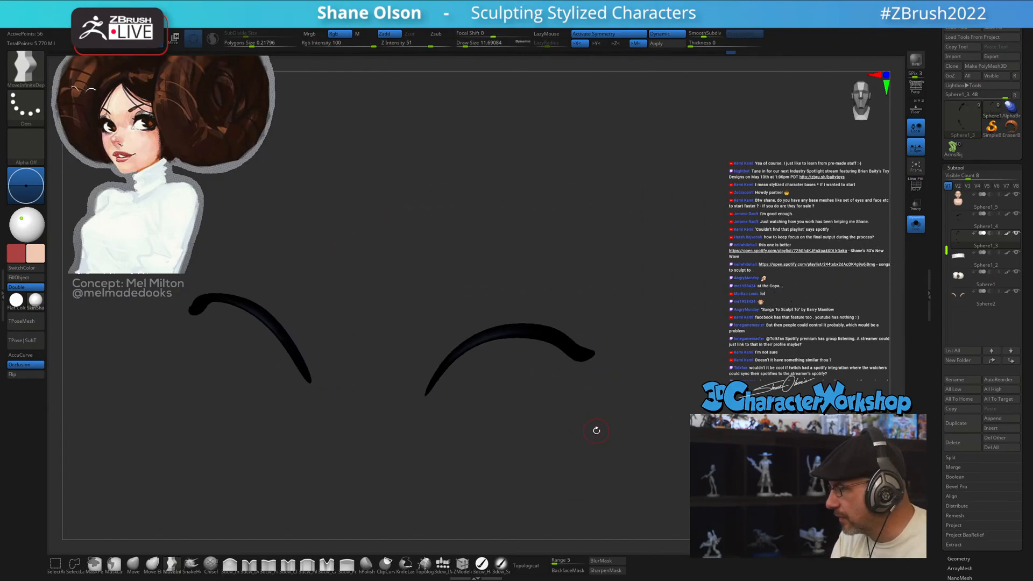
click(914, 230)
drag(653, 479, 620, 461)
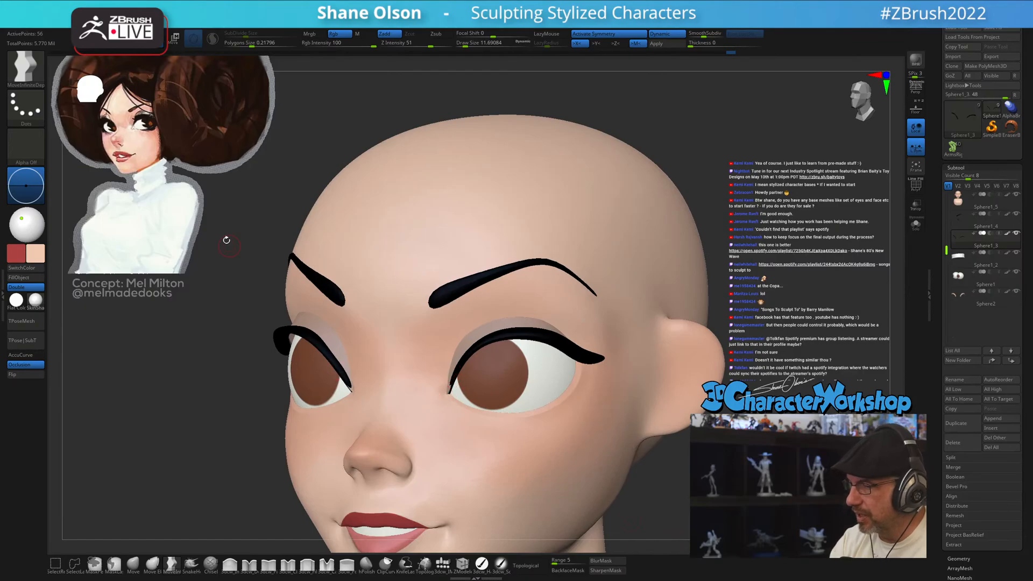
- Adjust the inner tip of the upper eyeliner with the Move brush at draw size about 31 so it follows the eyelid
right_drag(515, 389, 501, 390)
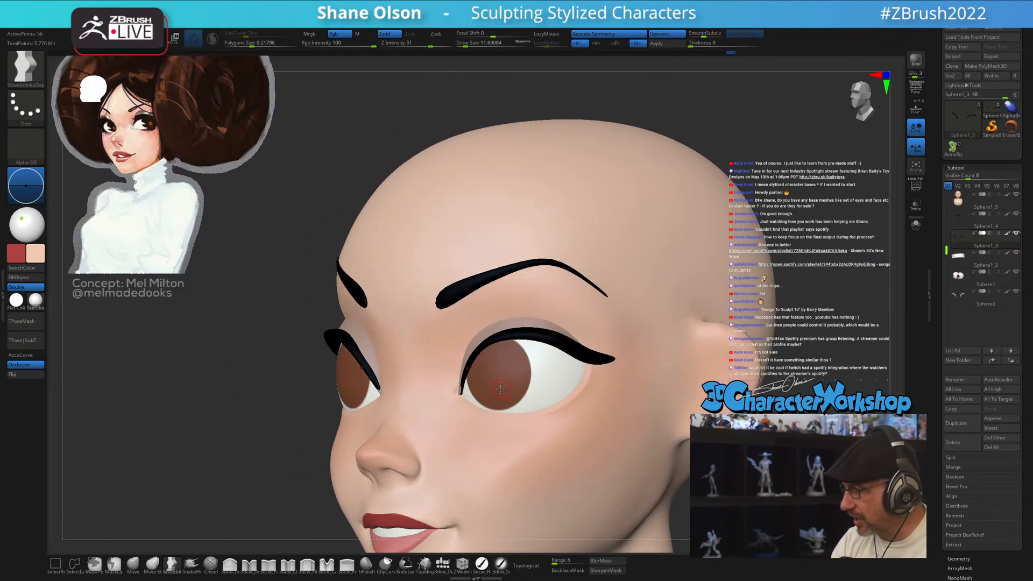
click(134, 565)
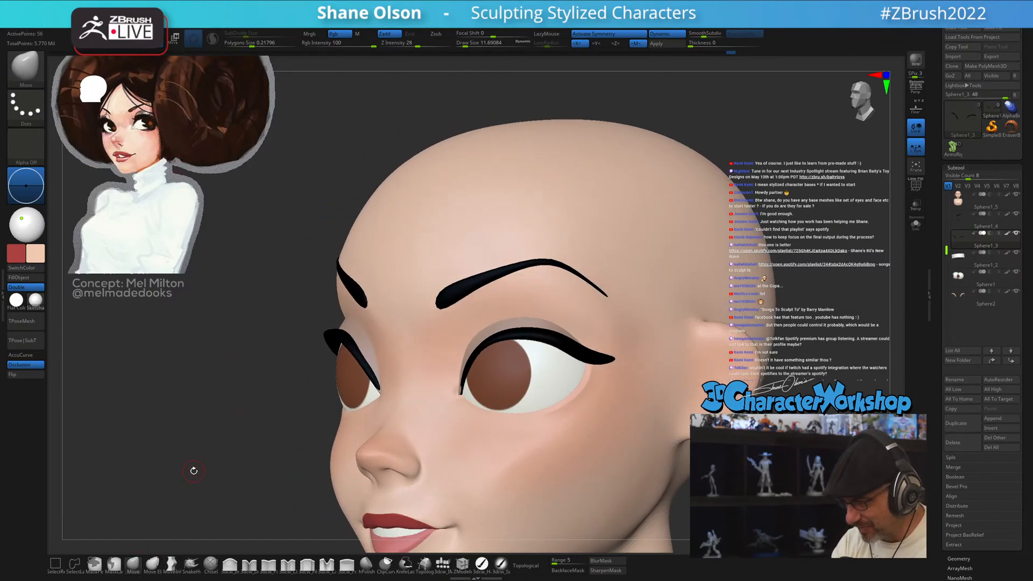
key(s)
drag(194, 472, 169, 467)
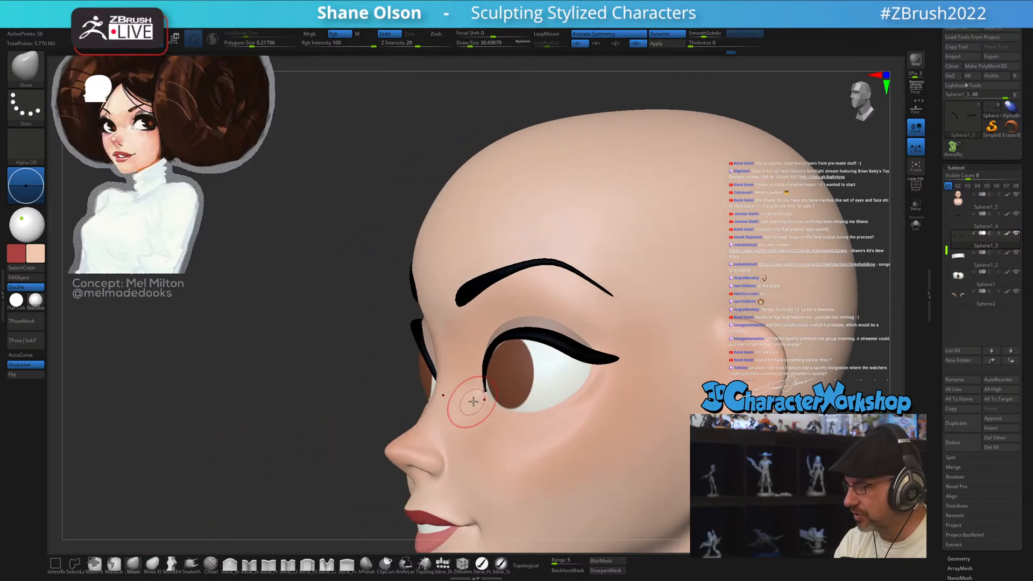
drag(483, 389, 483, 392)
shift+right_drag(485, 398, 517, 410)
right_drag(590, 422, 592, 386)
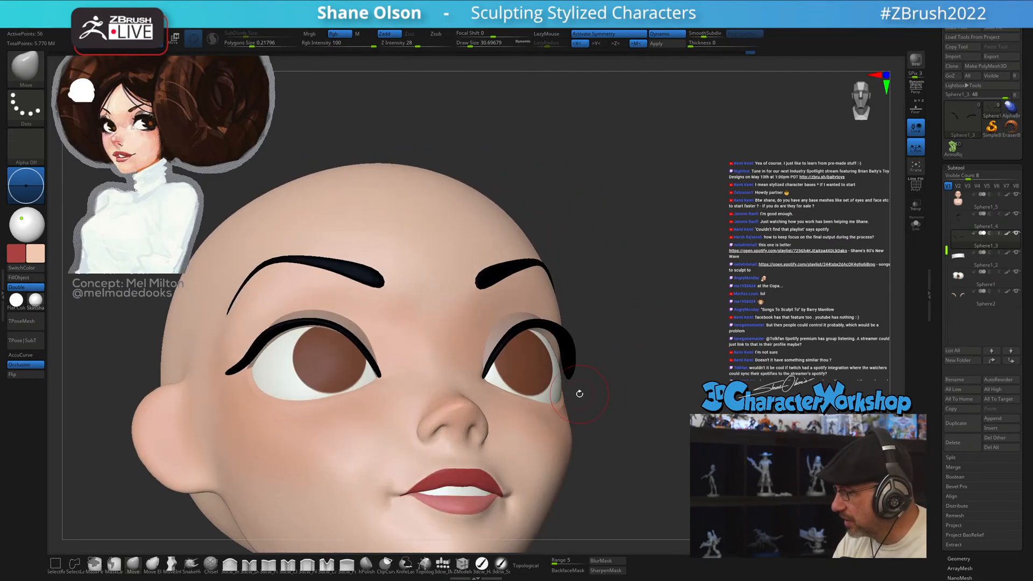
- Nudge the eyeliner's outer section outward from below with the Move brush at draw size about 41, and reduce the draw size to about 25
right_drag(622, 355, 591, 426)
mouse_move(563, 383)
right_down()
mouse_move(543, 420)
mouse_move(554, 396)
mouse_move(556, 415)
right_up()
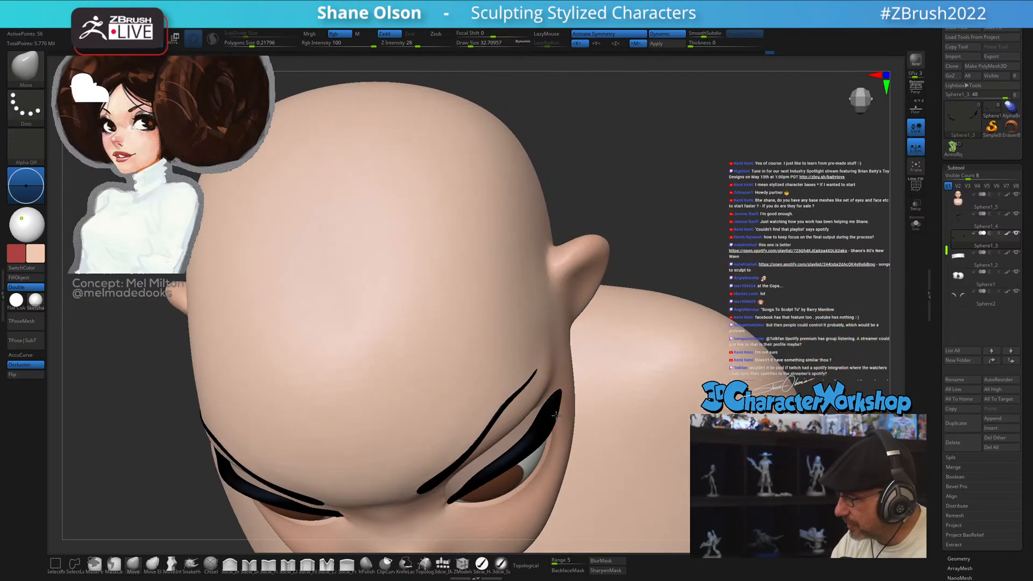
mouse_move(568, 377)
right_down()
mouse_move(565, 350)
mouse_move(450, 427)
right_up()
mouse_move(466, 485)
right_down()
mouse_move(425, 502)
mouse_move(458, 468)
mouse_move(533, 454)
mouse_move(496, 473)
mouse_move(523, 424)
mouse_move(599, 411)
mouse_move(562, 370)
mouse_move(541, 322)
right_up()
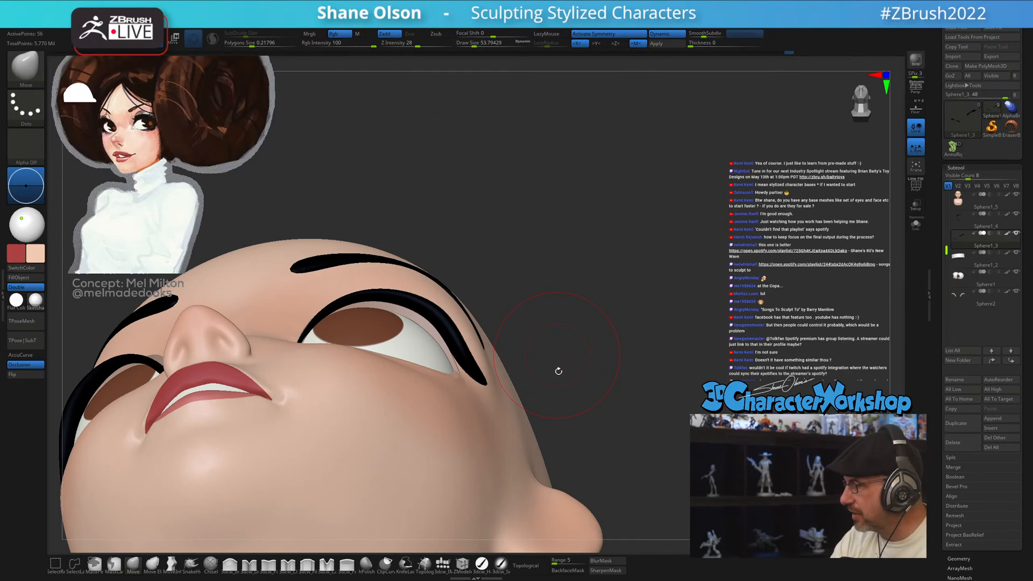
right_drag(558, 370, 556, 362)
key(s)
drag(557, 361, 555, 361)
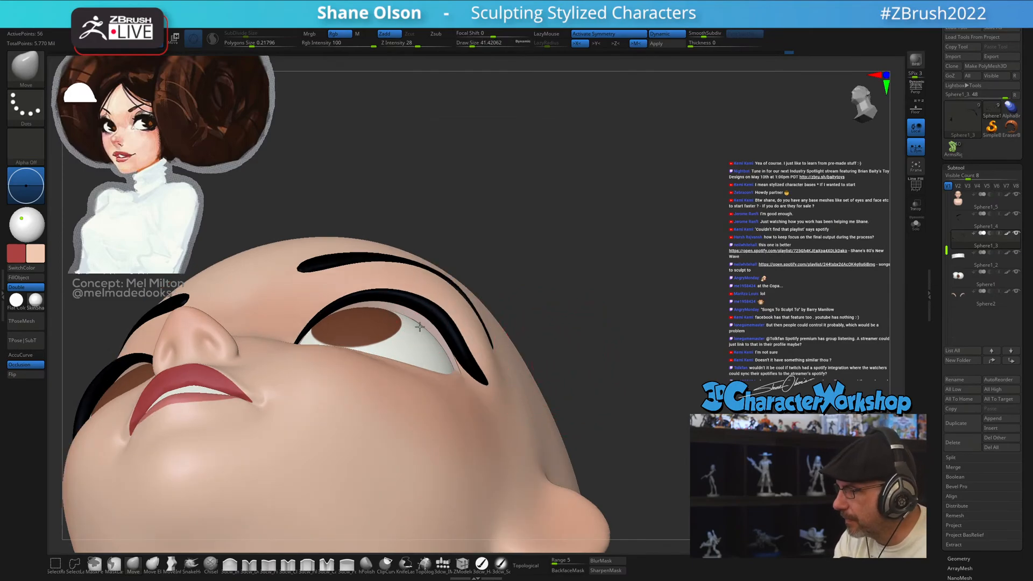
mouse_move(428, 335)
mouse_down()
mouse_move(421, 326)
mouse_move(447, 343)
mouse_up()
key(s)
mouse_move(496, 270)
right_down()
mouse_move(484, 354)
mouse_move(485, 334)
mouse_move(499, 412)
right_up()
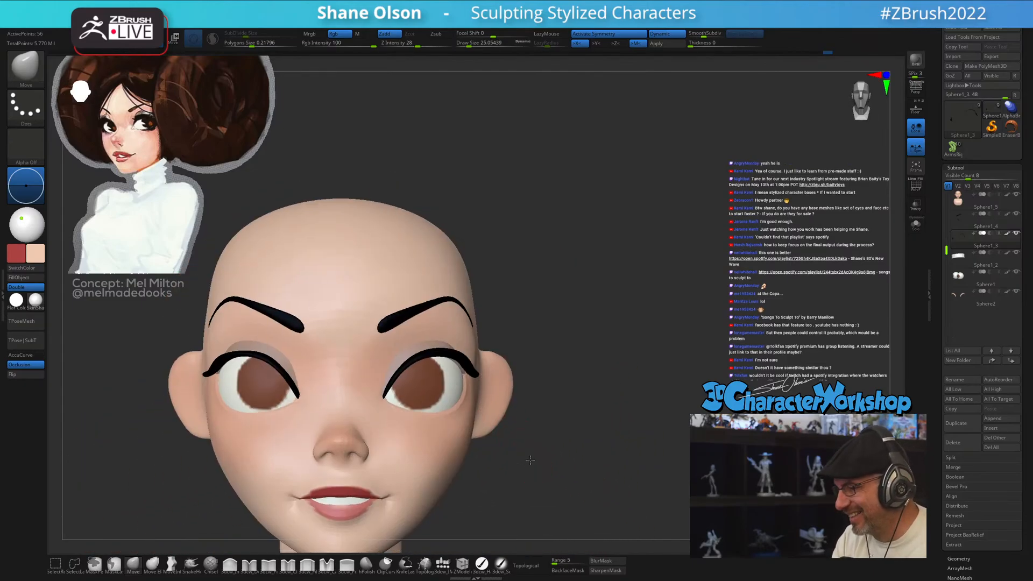
- Compare the eye makeup with the concept and select the Topology brush at draw size about 14 for the outer lower eyelid
ctrl+right_drag(528, 459, 530, 441)
right_drag(530, 441, 583, 437)
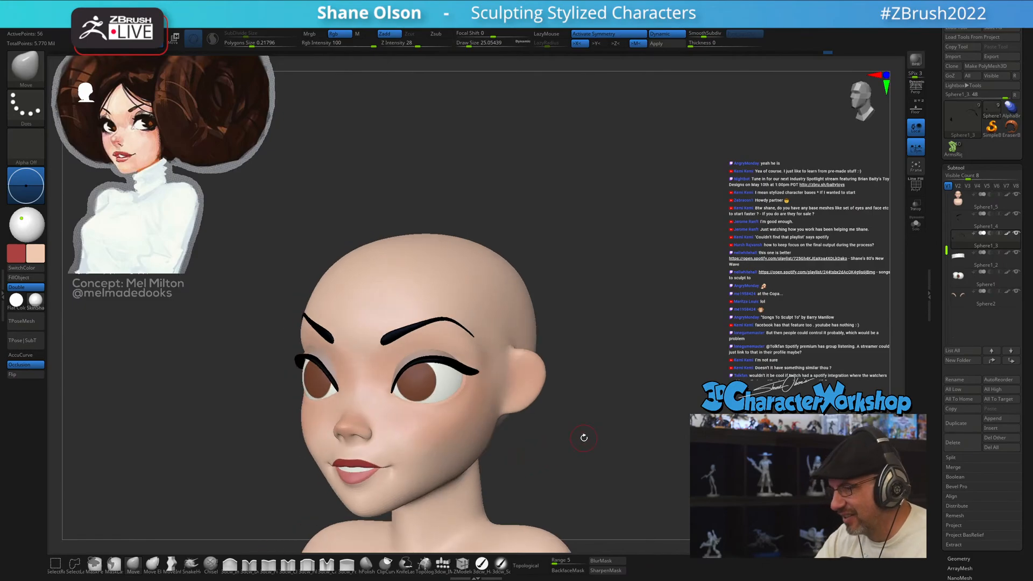
ctrl+right_drag(607, 396, 619, 436)
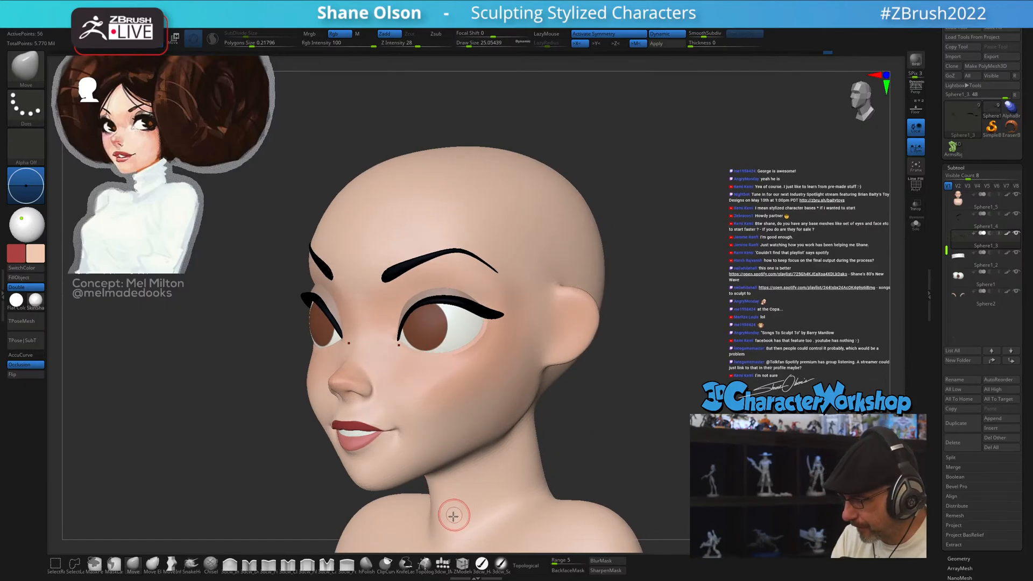
click(425, 564)
key(s)
click(594, 409)
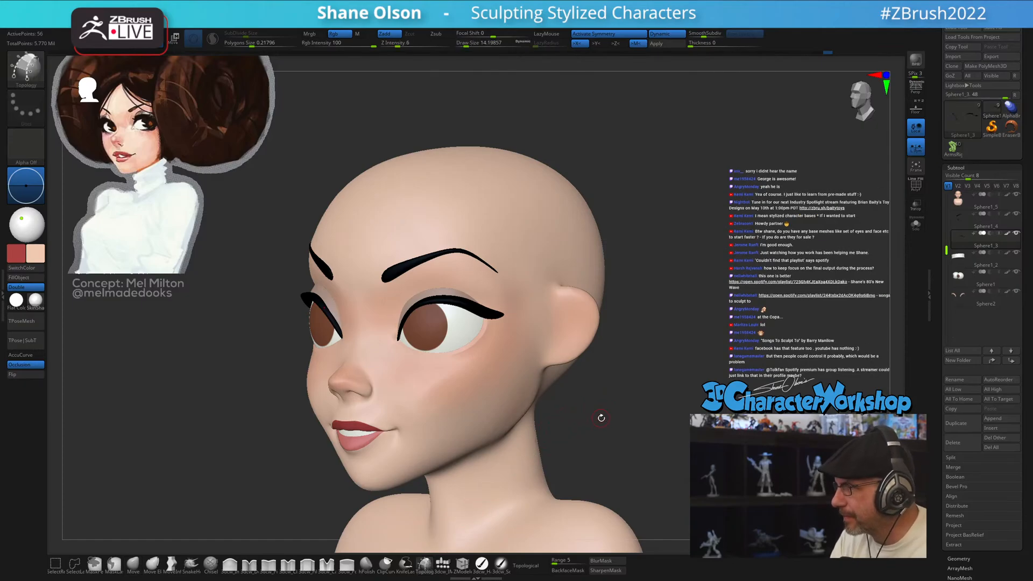
alt+drag(602, 409, 603, 387)
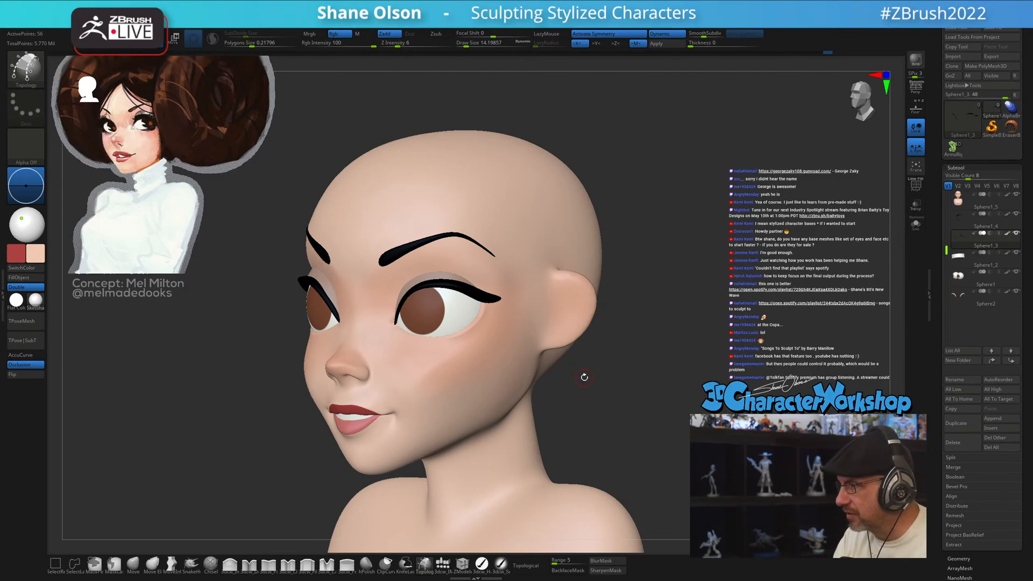
drag(582, 376, 592, 415)
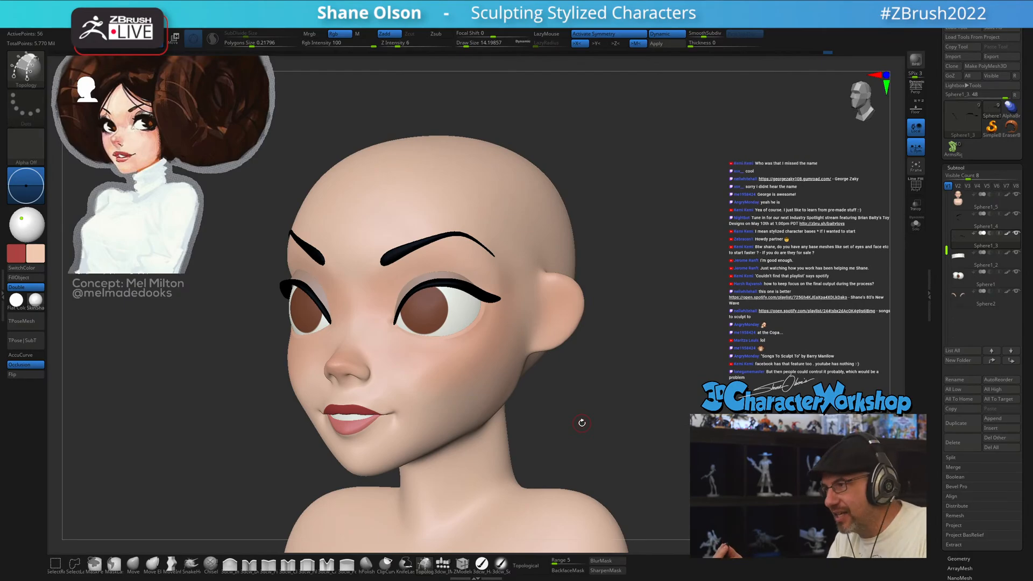
drag(617, 417, 620, 421)
mouse_move(619, 343)
alt+mouse_down()
mouse_move(618, 323)
mouse_move(616, 357)
alt+mouse_up()
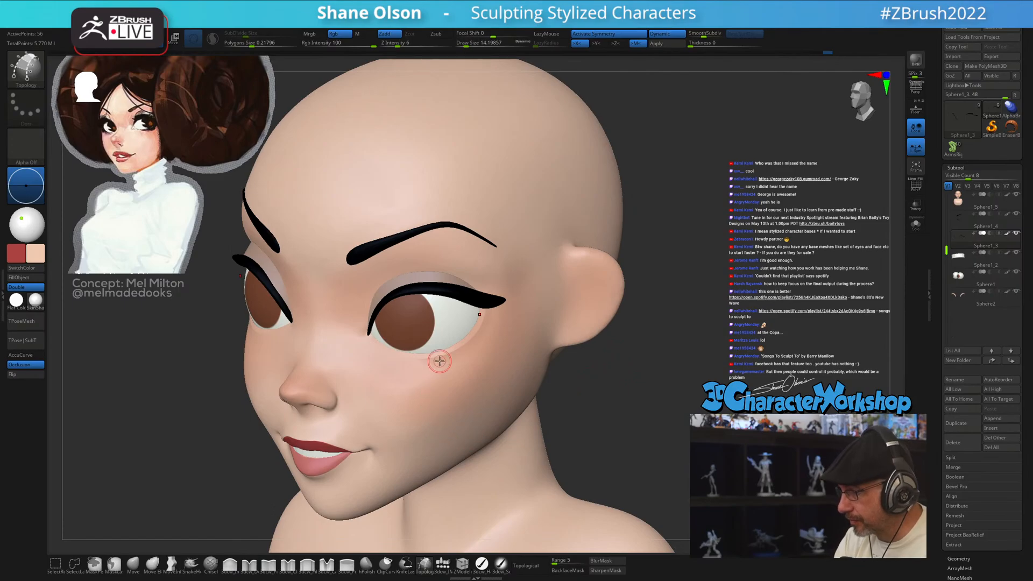
- Draw Topology curves outlining a tapered strip below the outer lower eyelid at draw size about 11
click(463, 364)
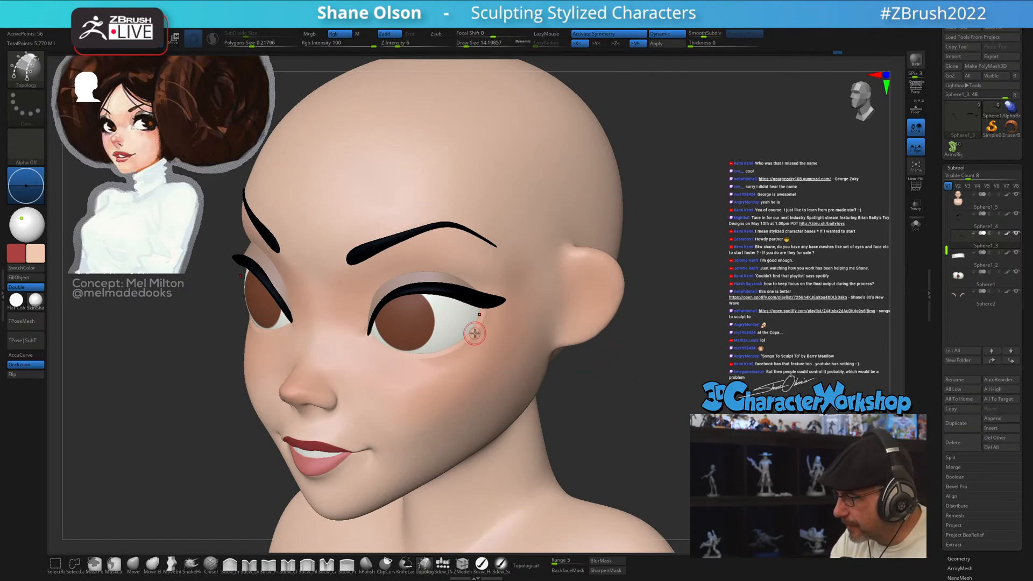
key(shift+f)
key(shift+f)
key(s)
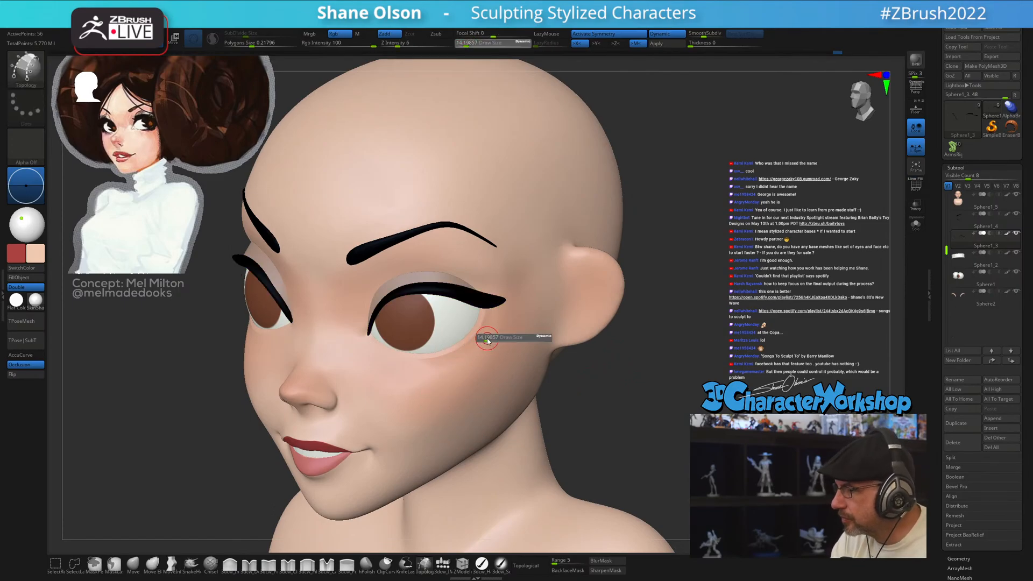
drag(487, 339, 486, 339)
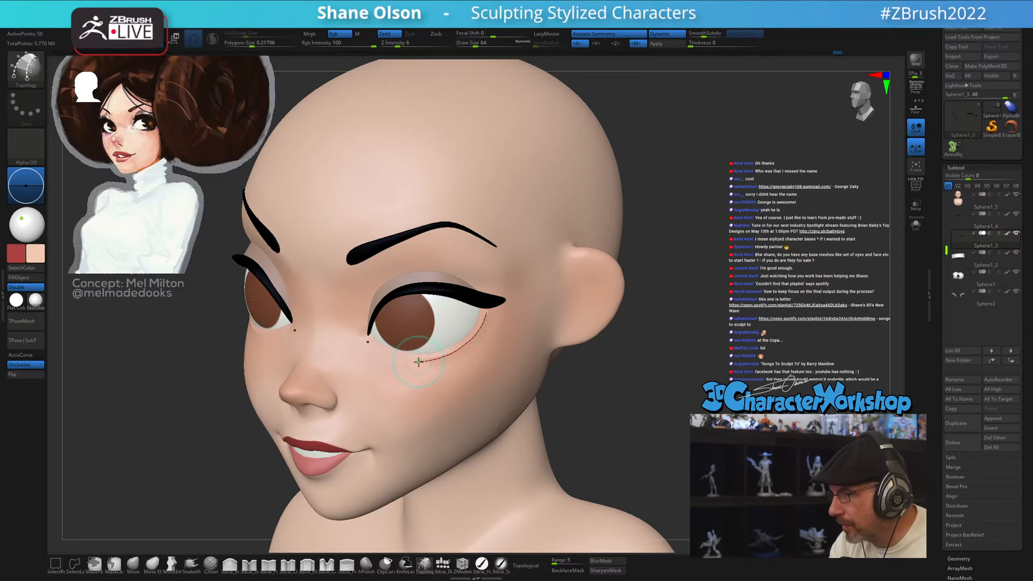
ctrl+right_drag(509, 327, 495, 387)
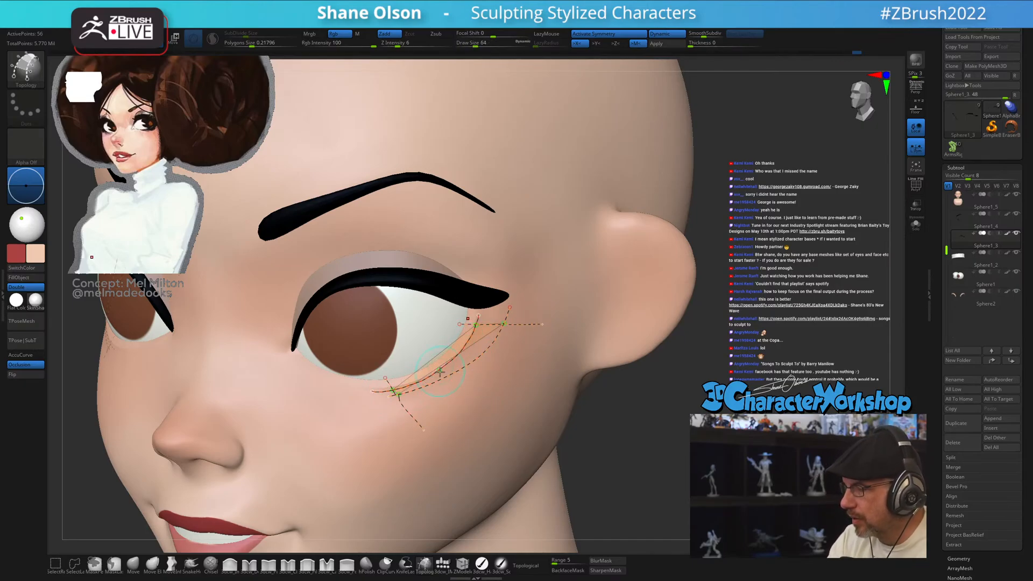
- Draw two cross curves dividing the lower eyelid strip into quads and trim the loose curve ends
drag(420, 359, 471, 401)
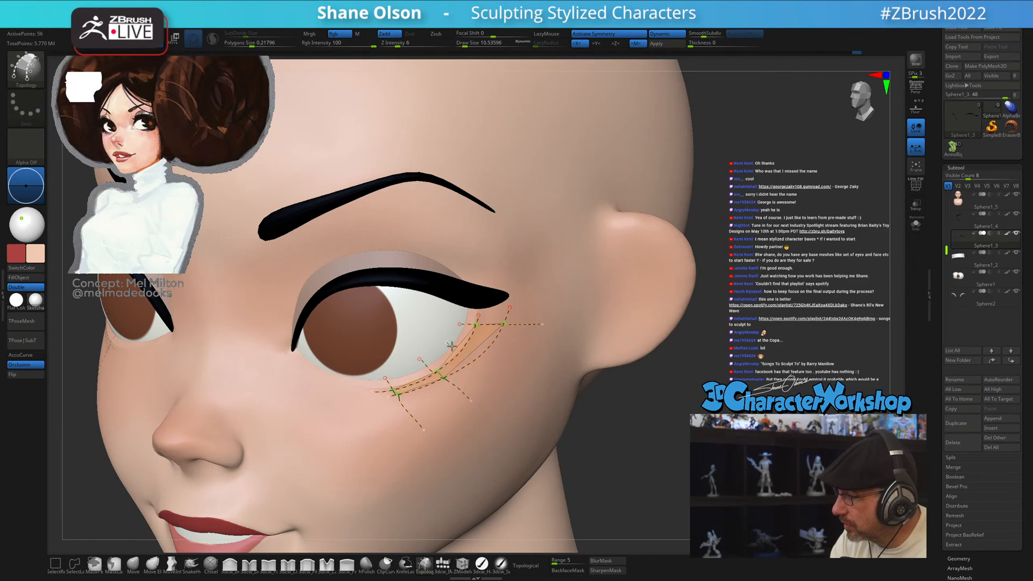
drag(449, 344, 502, 369)
alt+click(522, 422)
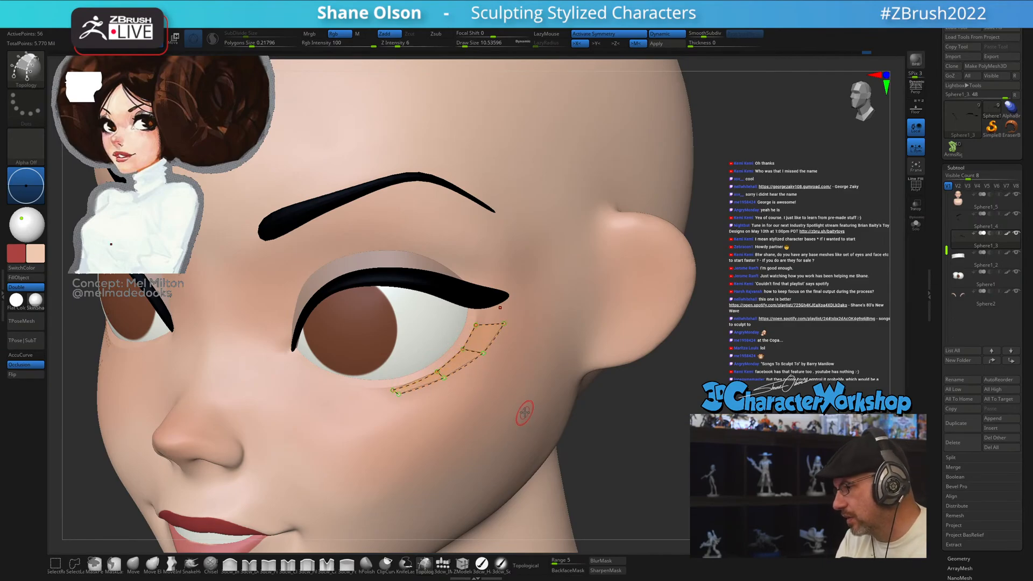
right_drag(525, 404, 527, 384)
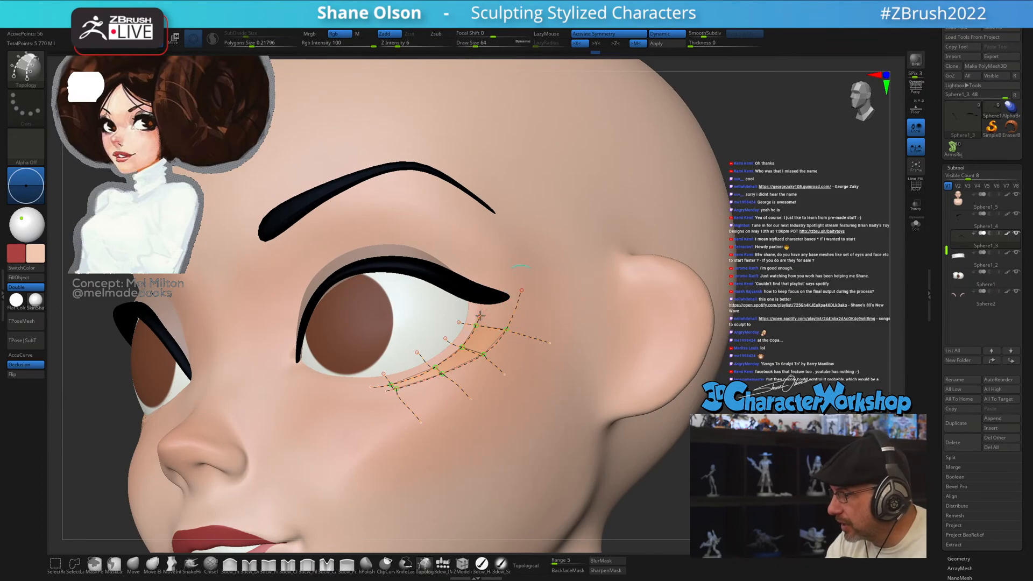
- Extend the lower eyelid strip up to the eyeliner's outer corner with a further section and trim the excess curve ends
drag(488, 282, 490, 275)
right_drag(578, 272, 563, 278)
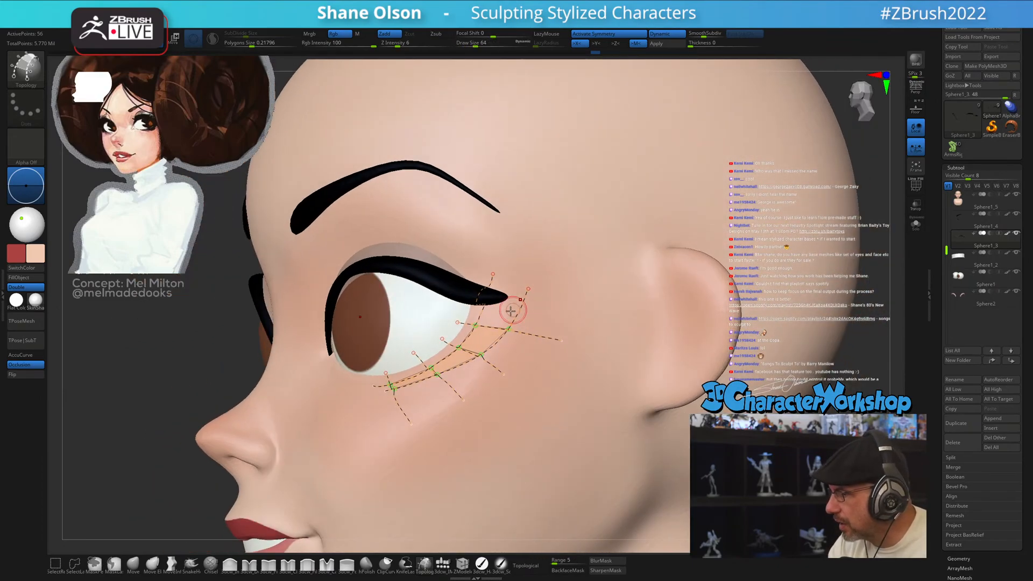
drag(468, 313, 545, 304)
mouse_move(539, 407)
right_down()
mouse_move(561, 404)
mouse_move(554, 426)
mouse_move(537, 422)
mouse_move(544, 440)
right_up()
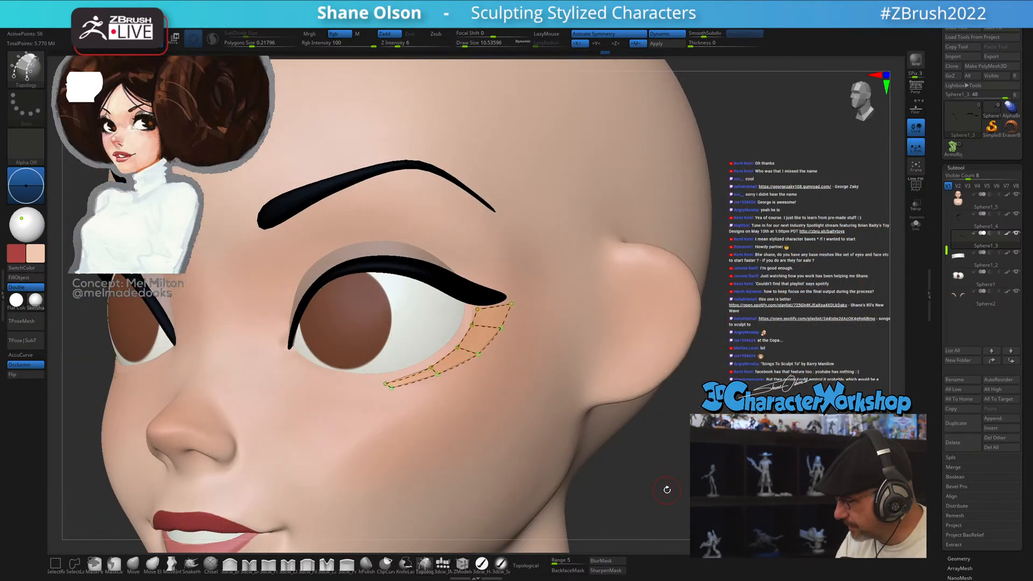
- Set the Topology draw size to about 17 and generate the lower eyelid strip as mesh from the curves
key(s)
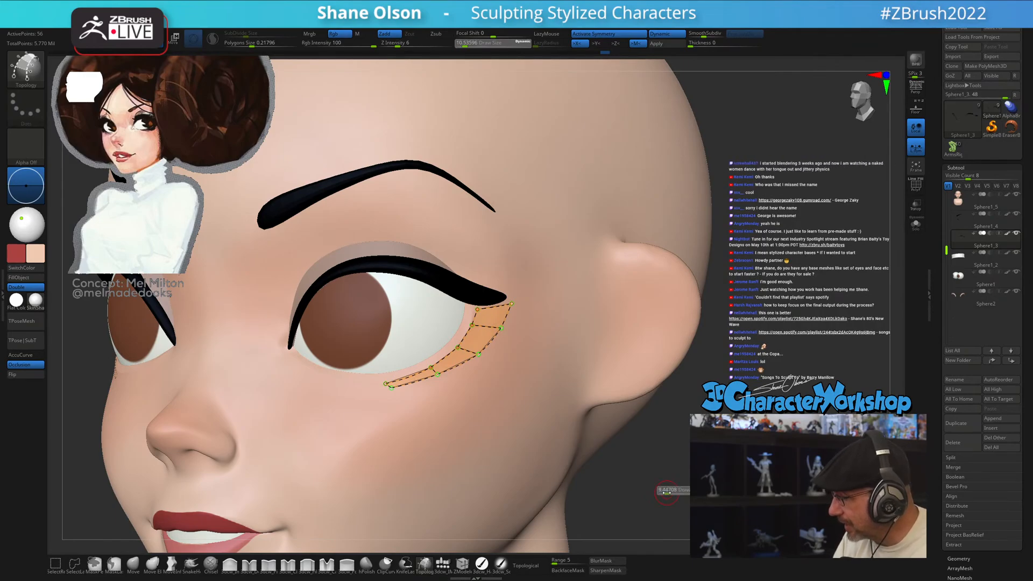
drag(666, 492, 665, 492)
right_drag(668, 463, 661, 444)
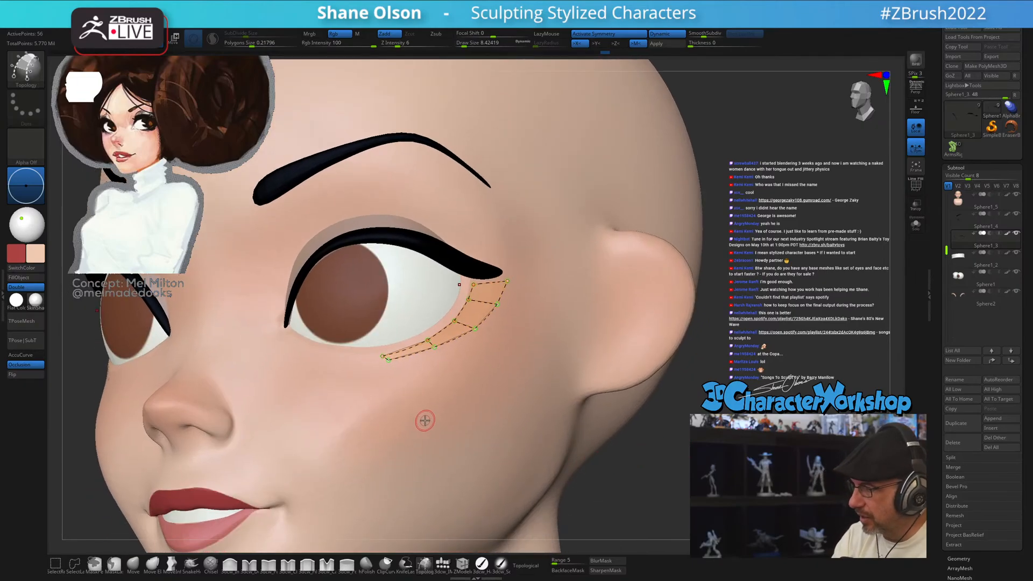
key(s)
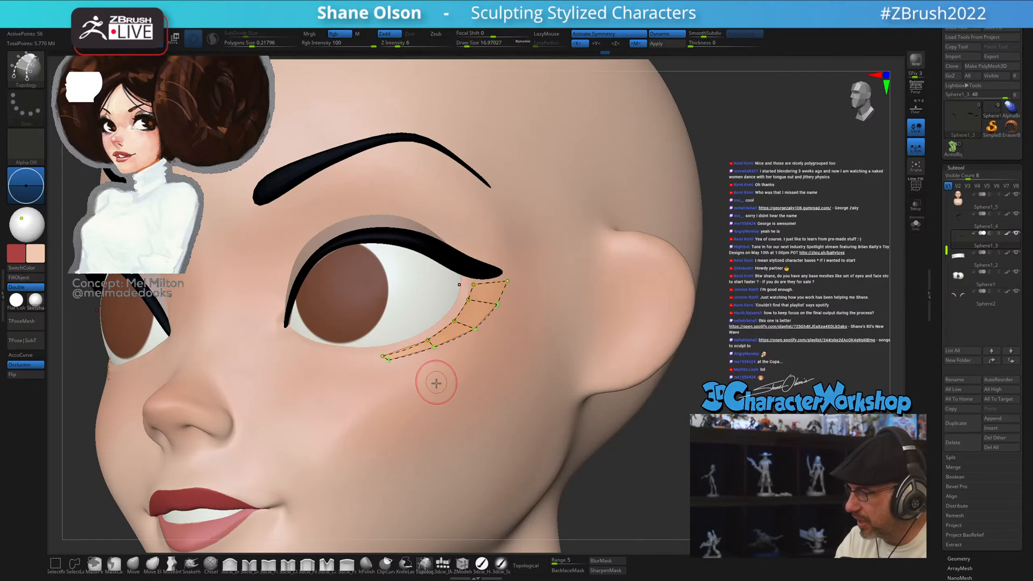
click(435, 393)
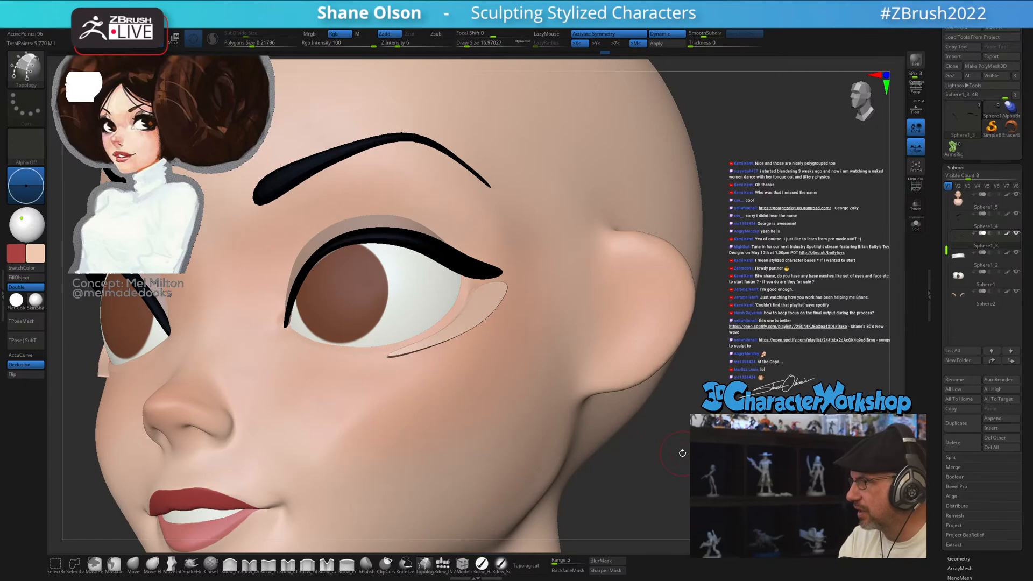
- Display the polygroup wireframe and uncrease all edges of the eyeliner mesh to round off the new lower eyelid strip
mouse_move(425, 382)
right_down()
mouse_move(549, 344)
mouse_move(677, 387)
mouse_move(667, 429)
mouse_move(657, 410)
mouse_move(604, 421)
mouse_move(642, 428)
right_up()
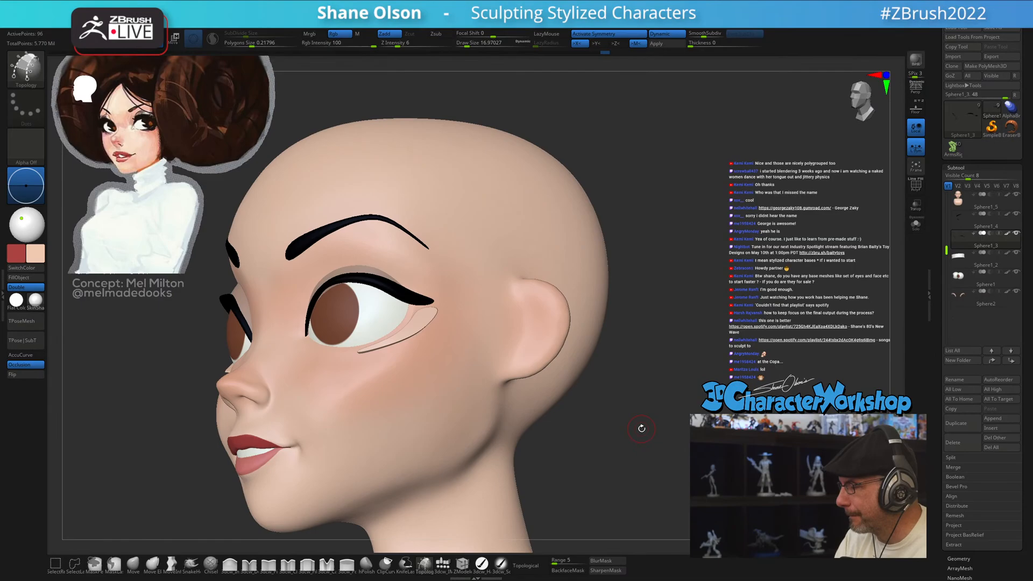
right_click(654, 385)
key(shift+f)
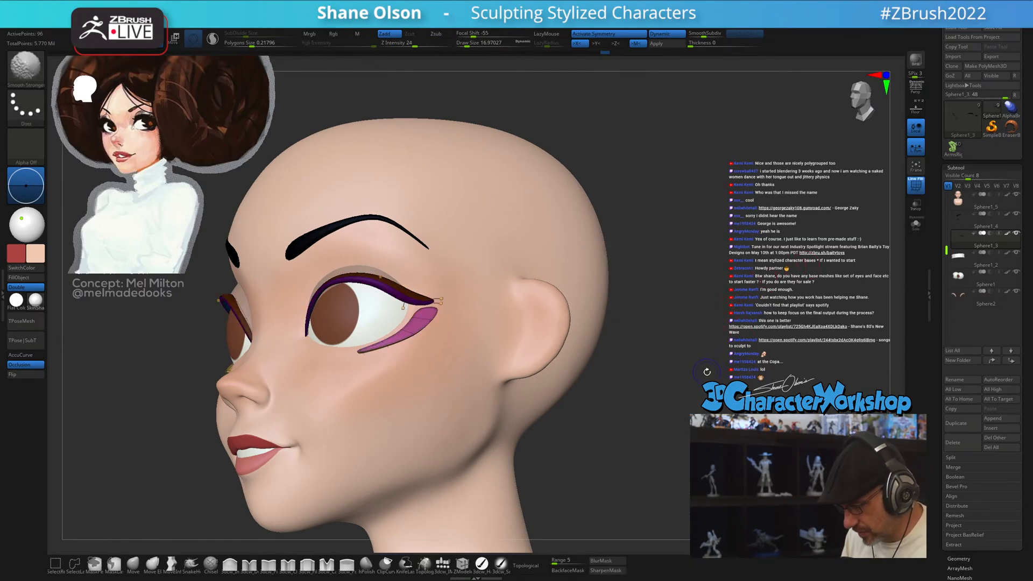
mouse_move(707, 372)
right_down()
mouse_move(693, 366)
mouse_move(696, 355)
right_up()
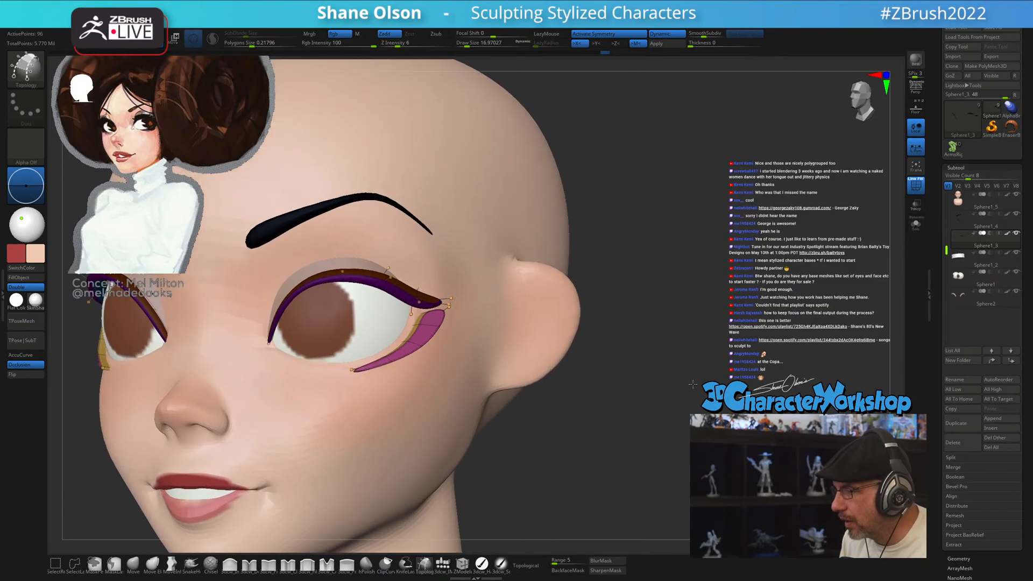
right_click(700, 344)
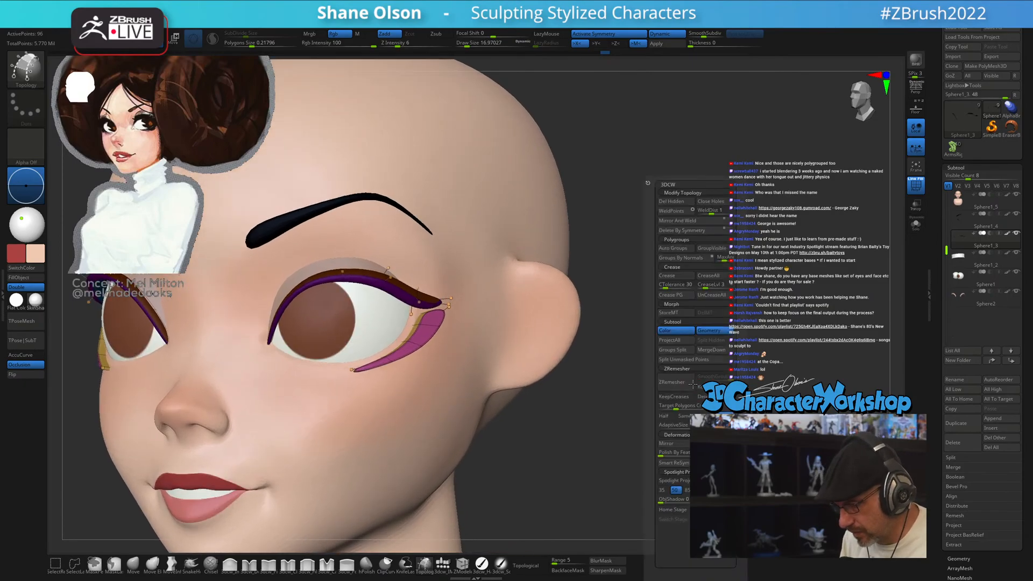
click(716, 294)
right_drag(689, 306, 700, 290)
right_drag(775, 428, 701, 429)
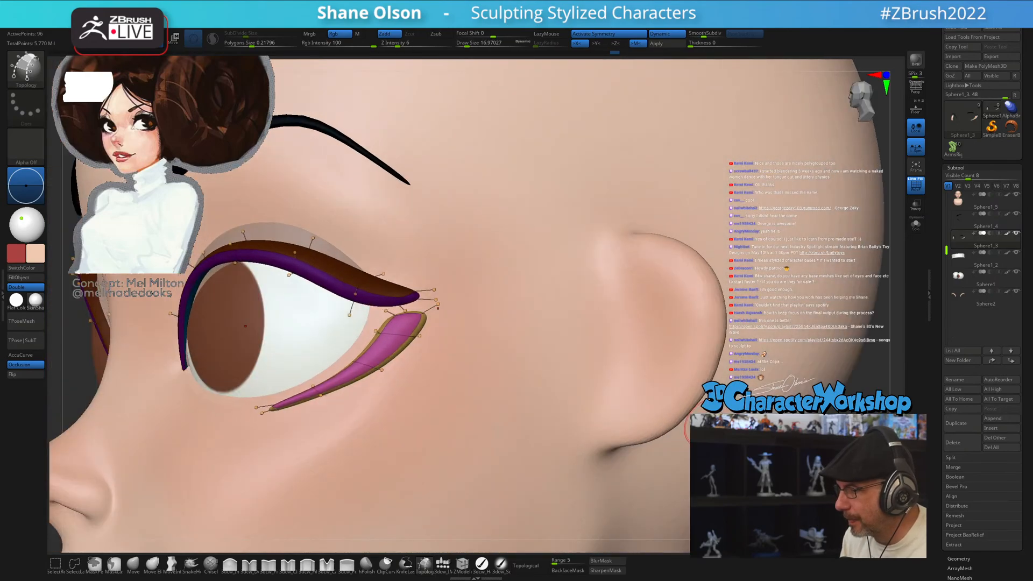
- Split the lower eyelid strip off the eyeliner mesh with Split Unmasked Points and make the strip the active subtool
mouse_move(450, 399)
right_down()
mouse_move(496, 399)
mouse_move(505, 415)
mouse_move(496, 427)
mouse_move(491, 409)
right_up()
key(shift+d)
key(ctrl)
key(shift+d)
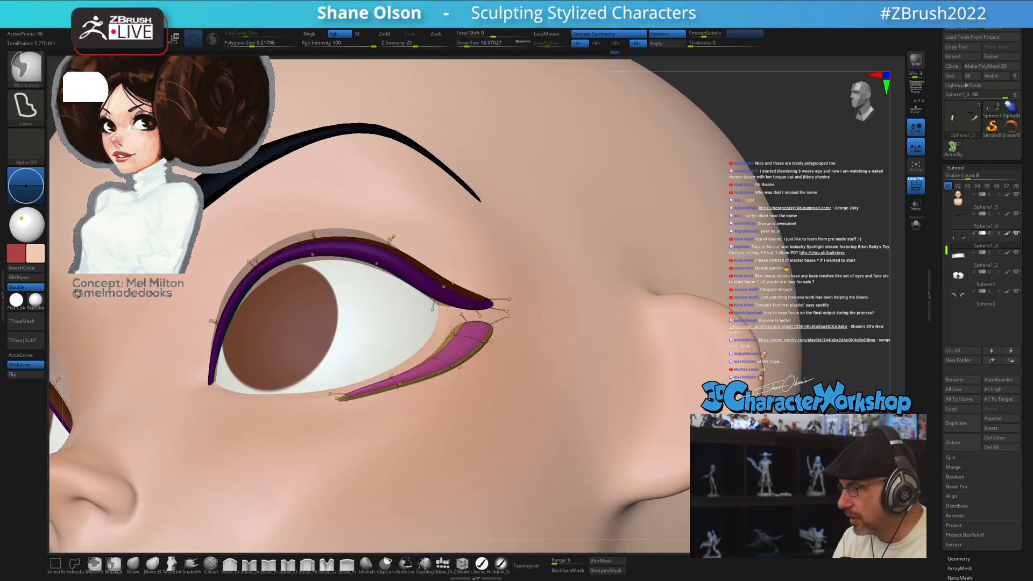
key(3)
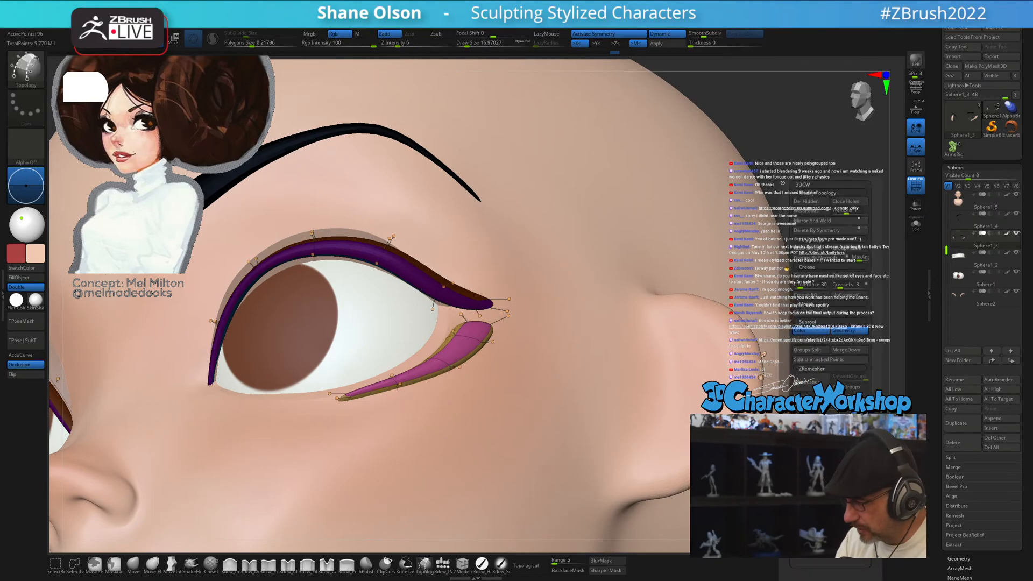
click(809, 361)
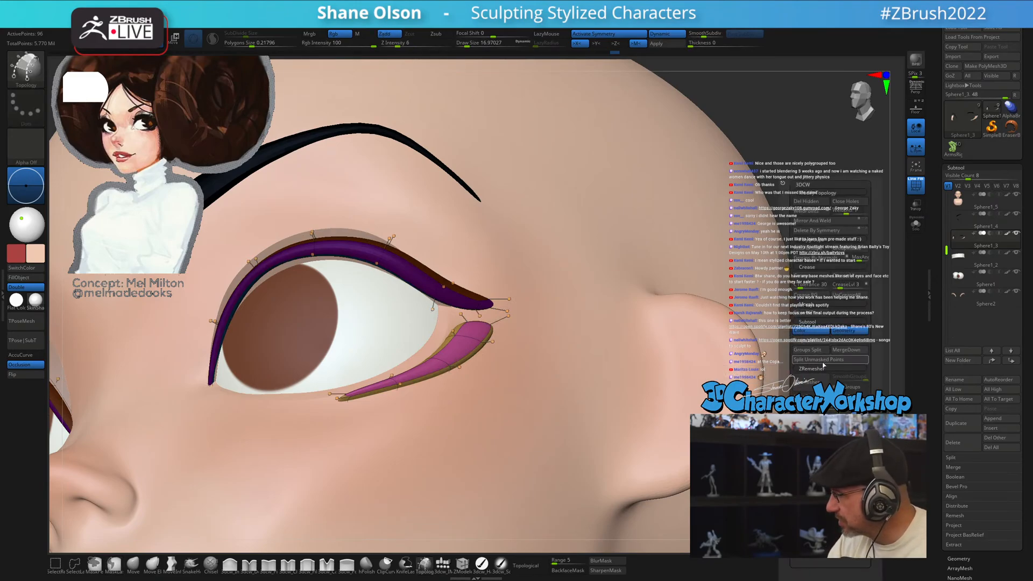
key(Down)
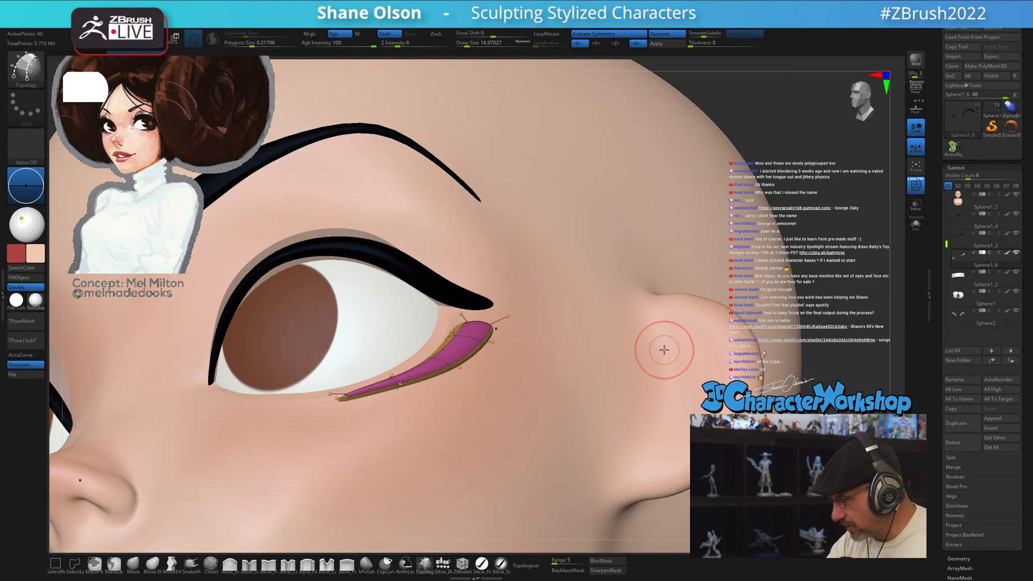
- Fill the lower eyelid strip with black to match the eyeliner
ctrl+right_drag(519, 470, 496, 312)
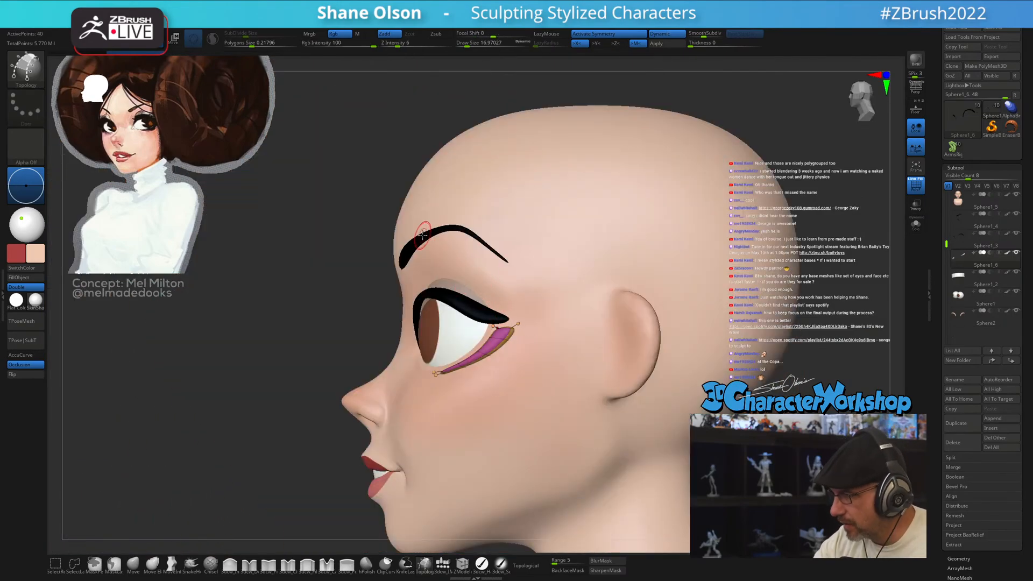
click(482, 563)
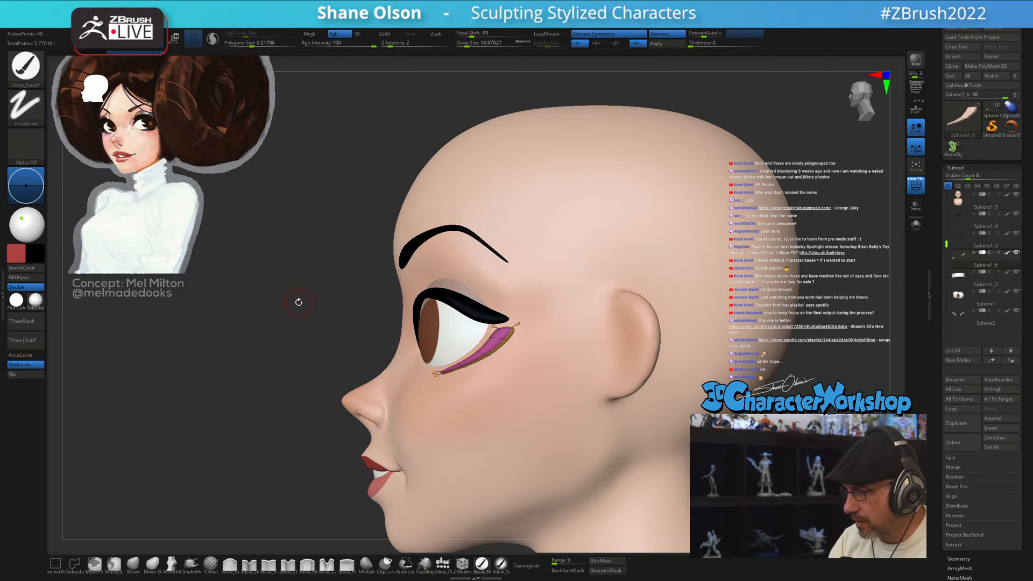
right_drag(469, 415, 495, 371)
- Centre the transform gizmo on the lower eyelid strip and nudge the strip slightly into place
key(w)
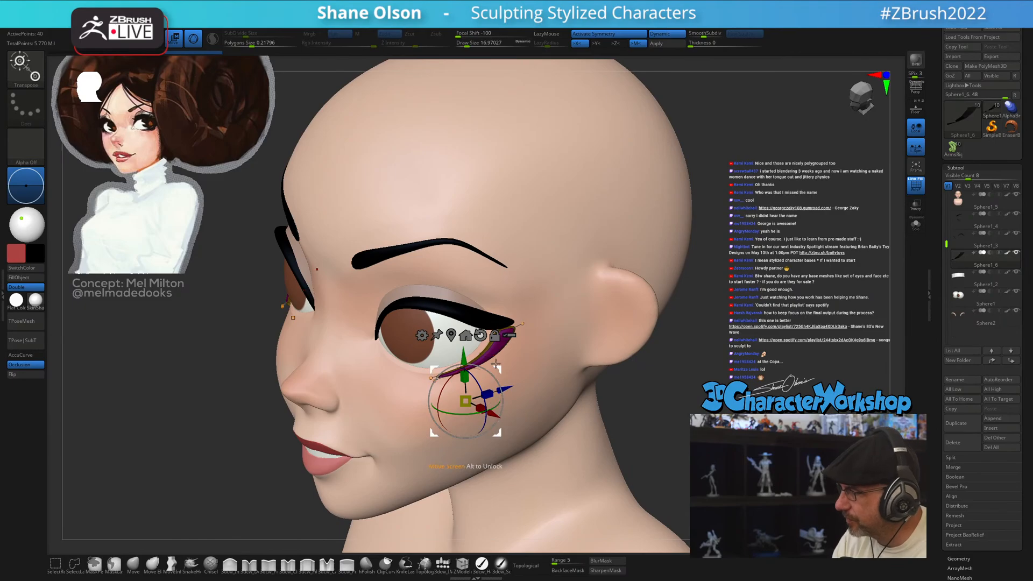
click(466, 335)
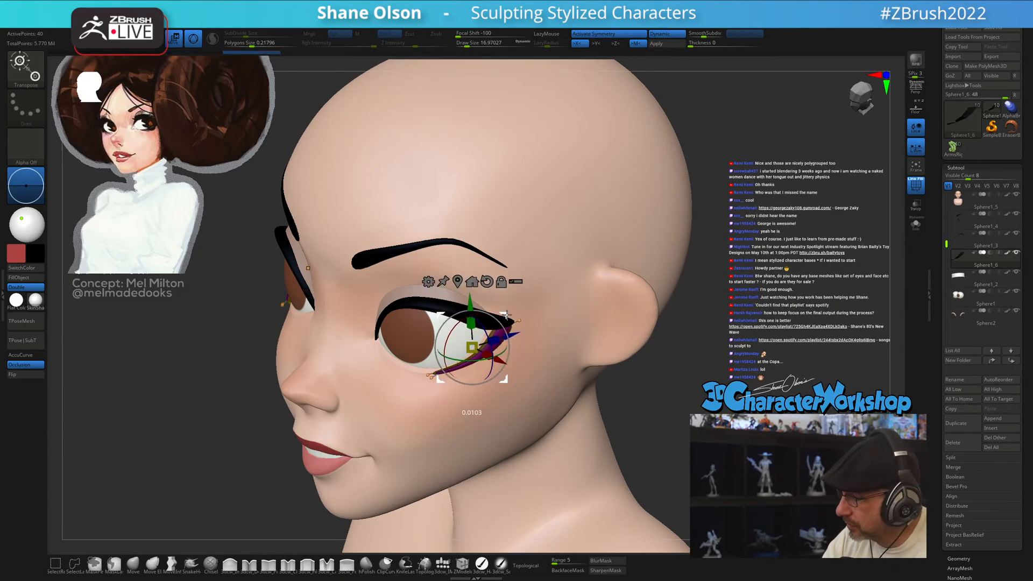
mouse_move(504, 313)
right_down()
mouse_move(525, 318)
mouse_move(562, 436)
mouse_move(524, 314)
right_up()
key(q)
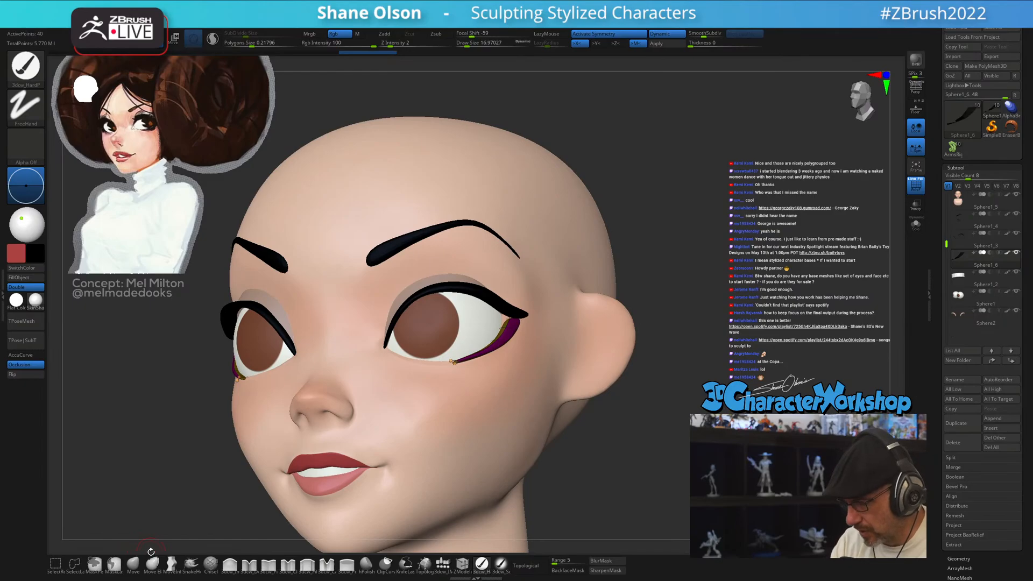
- Pull the lower eyelid strip's outer corner up against the eyeliner tip with the Move brush at a draw size of about 37
right_drag(574, 453, 563, 488)
key(b)
key(m)
key(v)
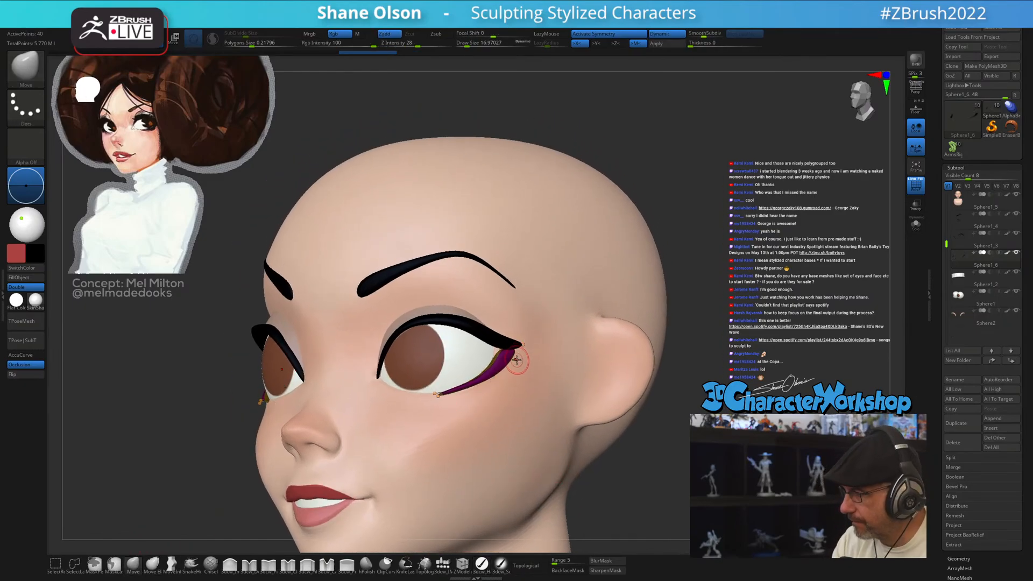
key(s)
drag(525, 296, 543, 296)
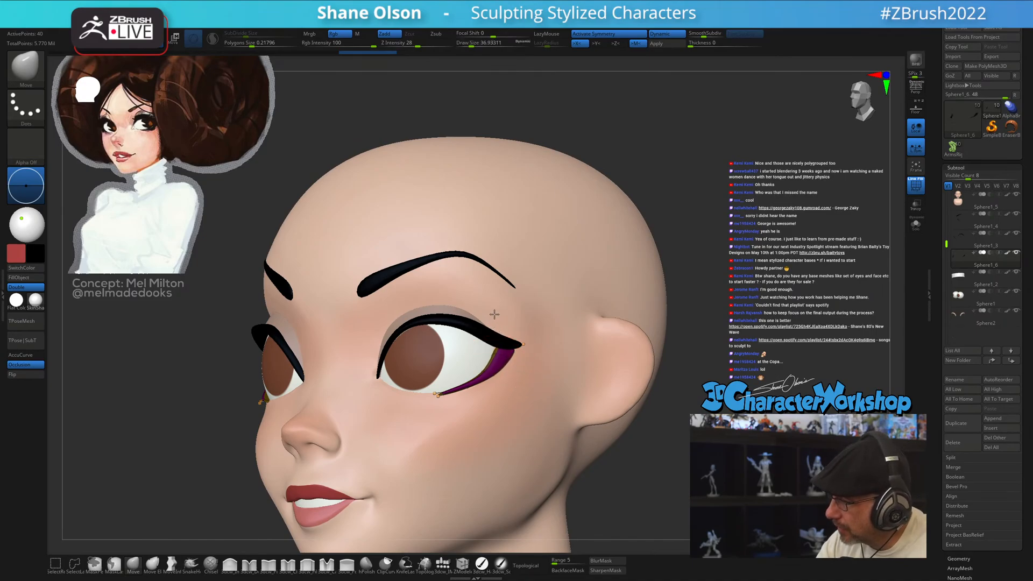
mouse_move(528, 343)
mouse_down()
mouse_move(509, 357)
mouse_move(527, 346)
mouse_up()
shift+right_drag(528, 346, 529, 343)
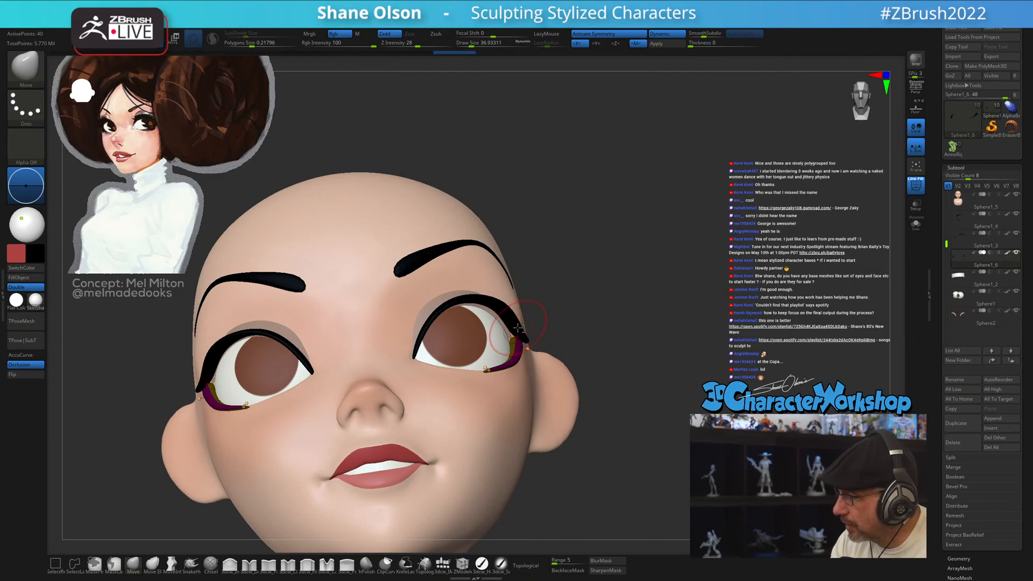
- Make the upper eyeliner the active subtool and turn off its dynamic subdivision to expose the base polygons
alt+click(516, 327)
right_drag(569, 307, 558, 405)
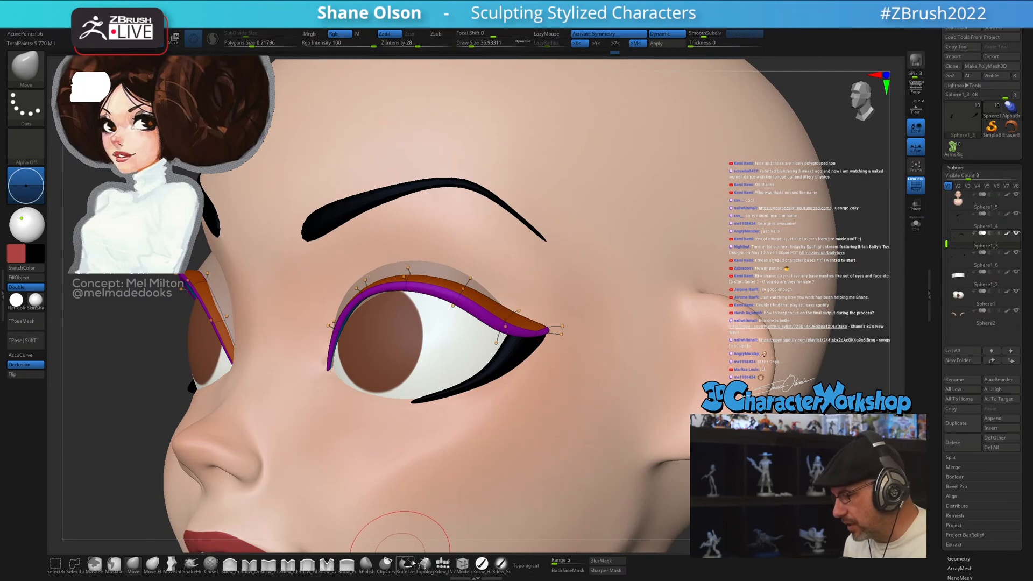
key(shift)
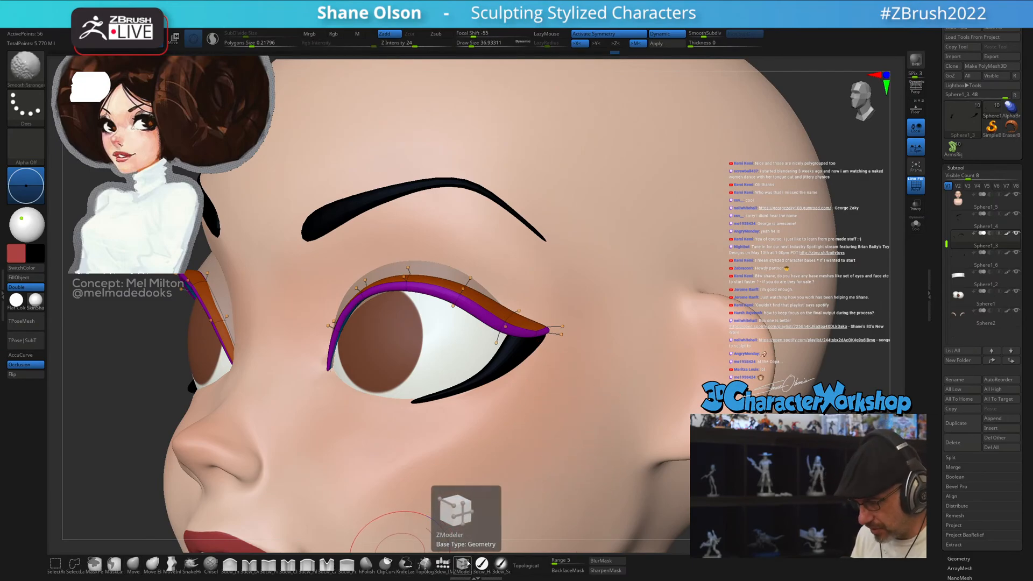
key(shift+d)
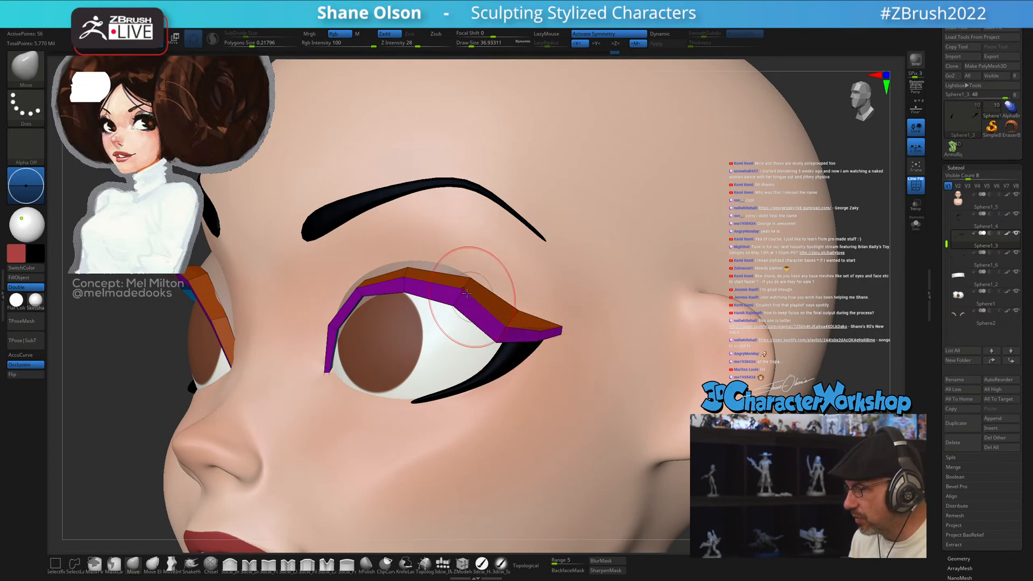
alt+right_drag(483, 318, 401, 317)
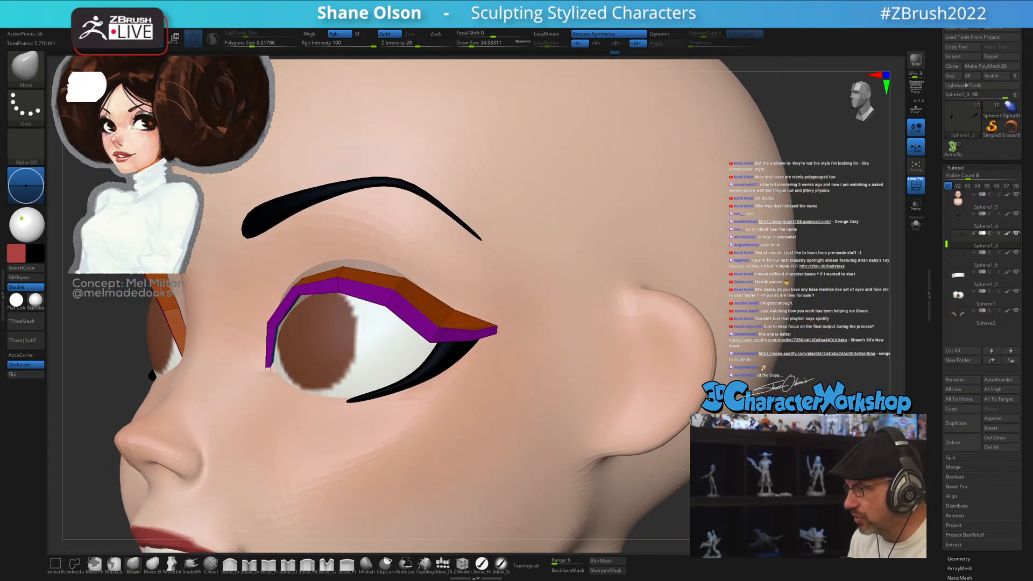
- Try to insert an edge loop across the eyeliner's outer wing with ZModeler at a draw size of about 17
click(463, 563)
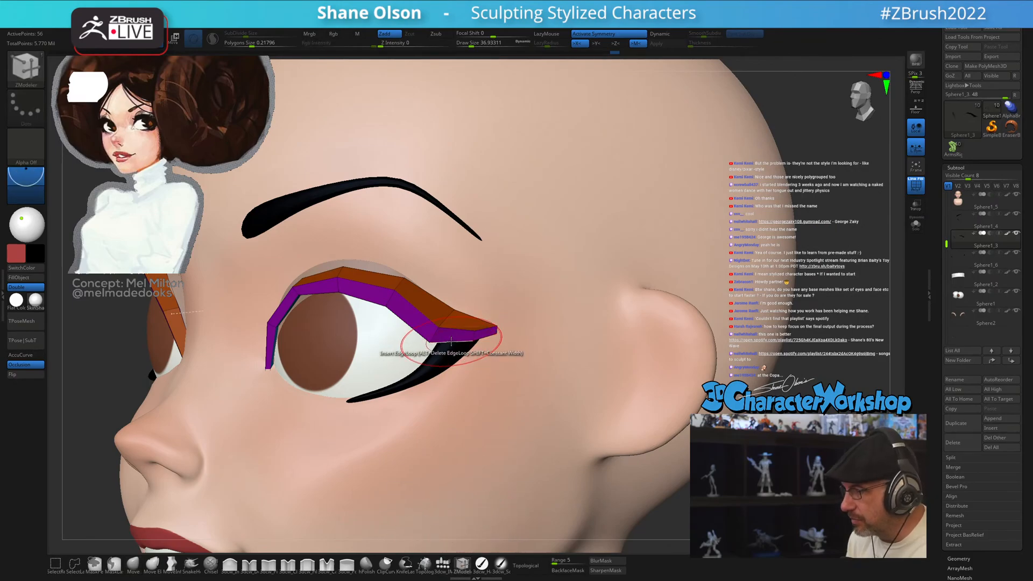
key(s)
drag(490, 330, 472, 330)
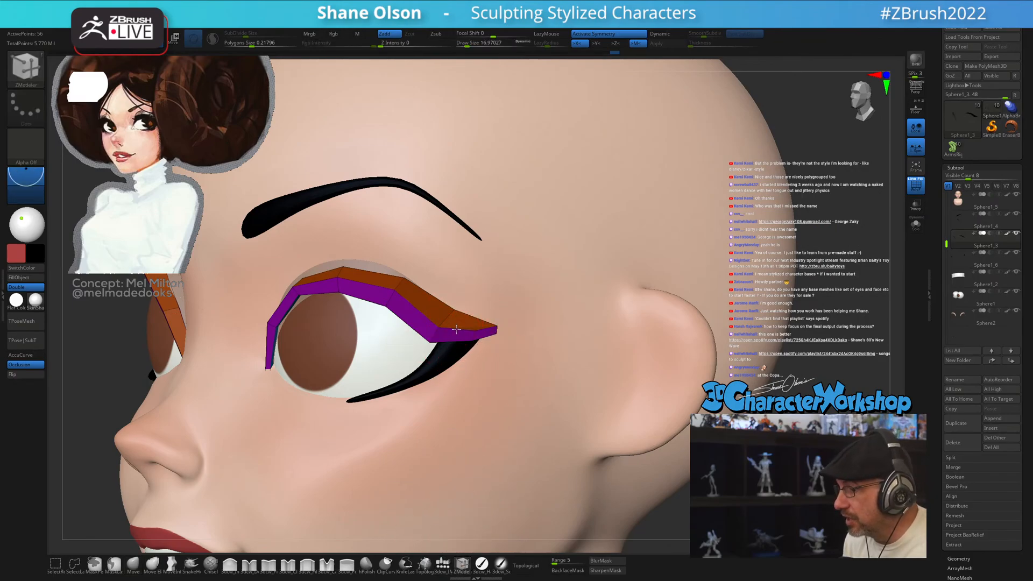
click(459, 330)
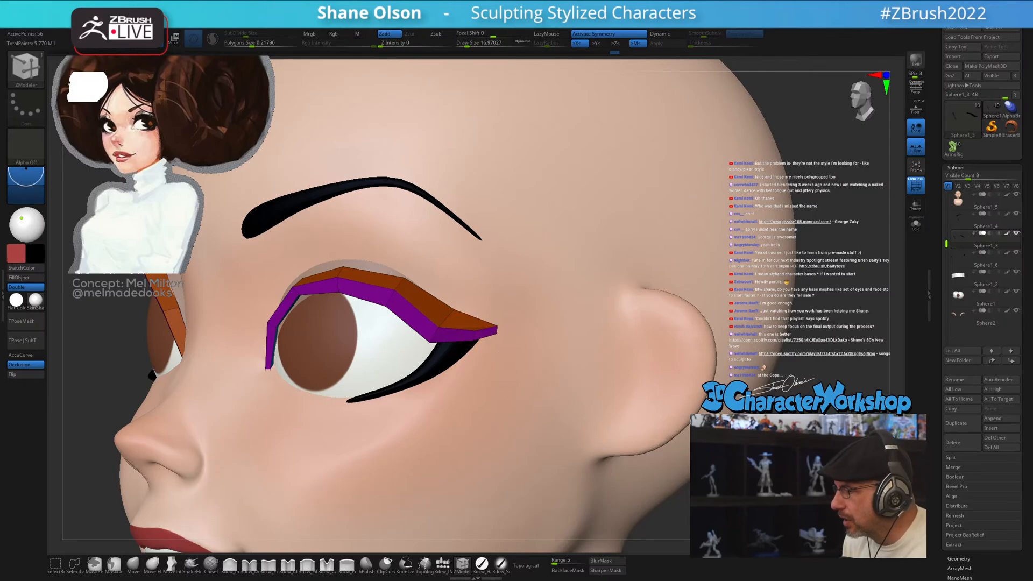
- Turn off local symmetry for the eyeliner mesh, with the whole head in front view
ctrl+right_drag(554, 377, 635, 304)
key(space)
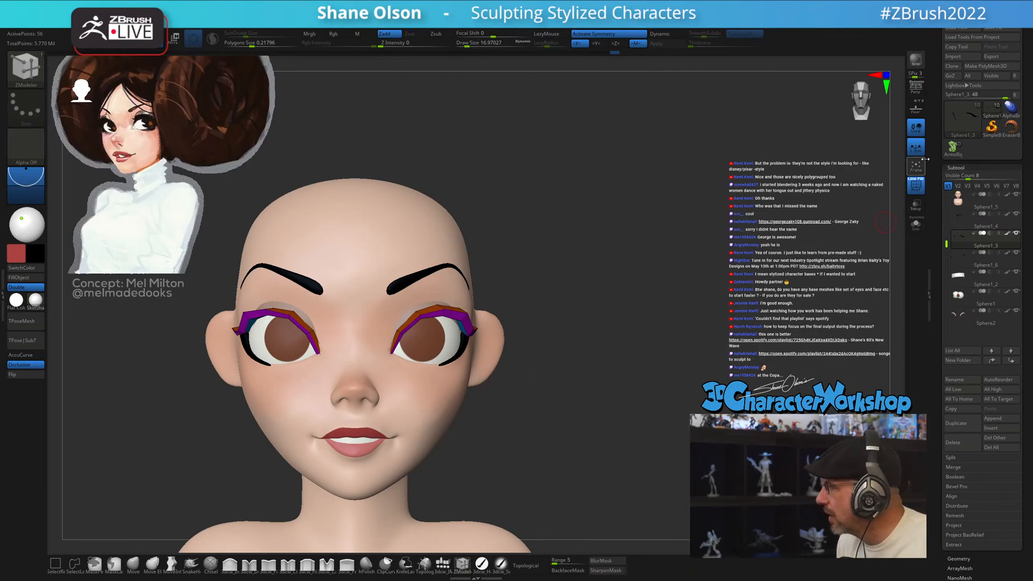
key(space)
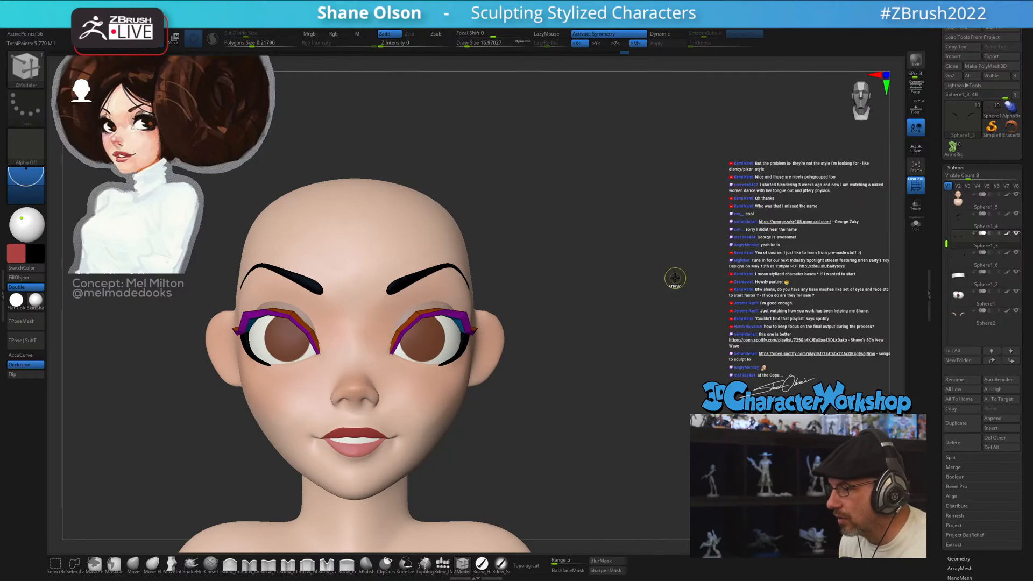
- Compare the eyeliner with dynamic subdivision on and off in the front view, keeping the ZModeler brush active
key(d)
drag(676, 294, 652, 208)
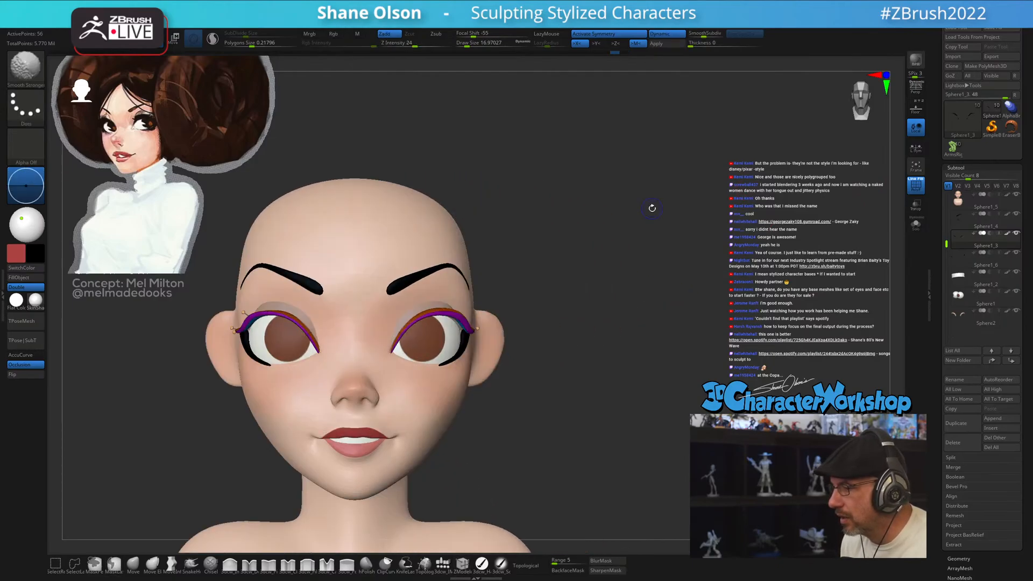
key(b)
key(z)
key(m)
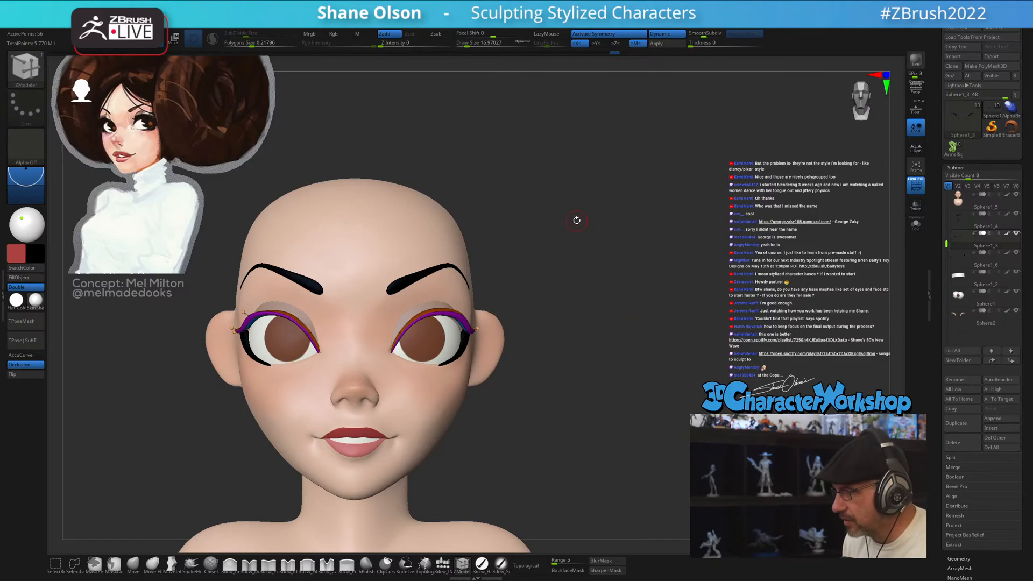
drag(600, 220, 737, 63)
key(ctrl)
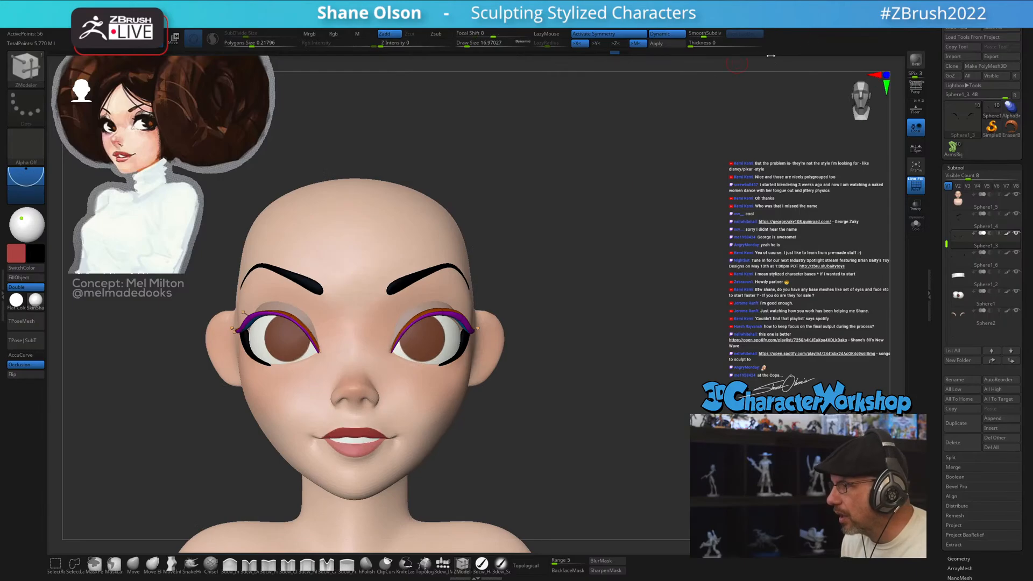
drag(615, 52, 640, 53)
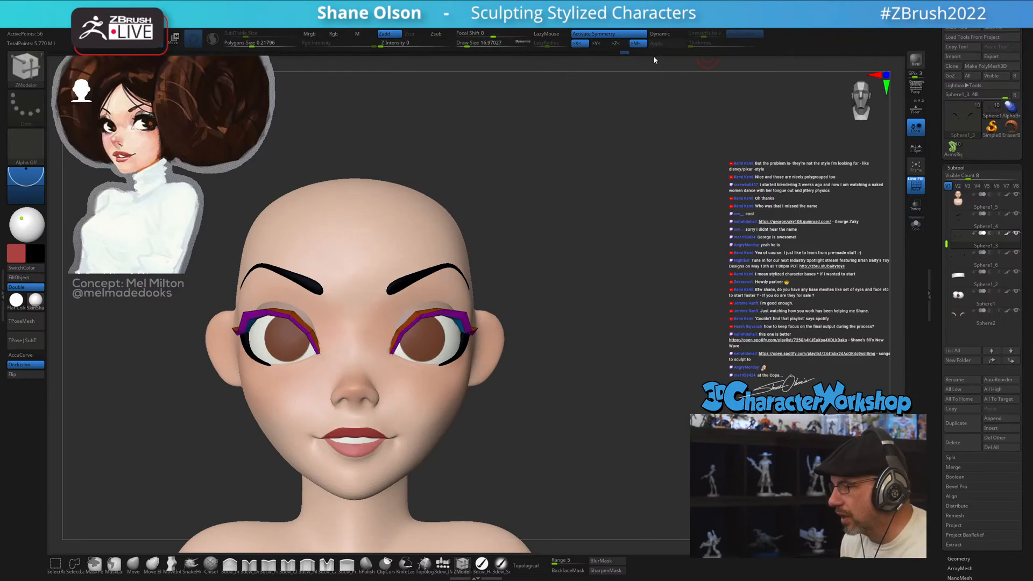
key(d)
key(shift+d)
key(d)
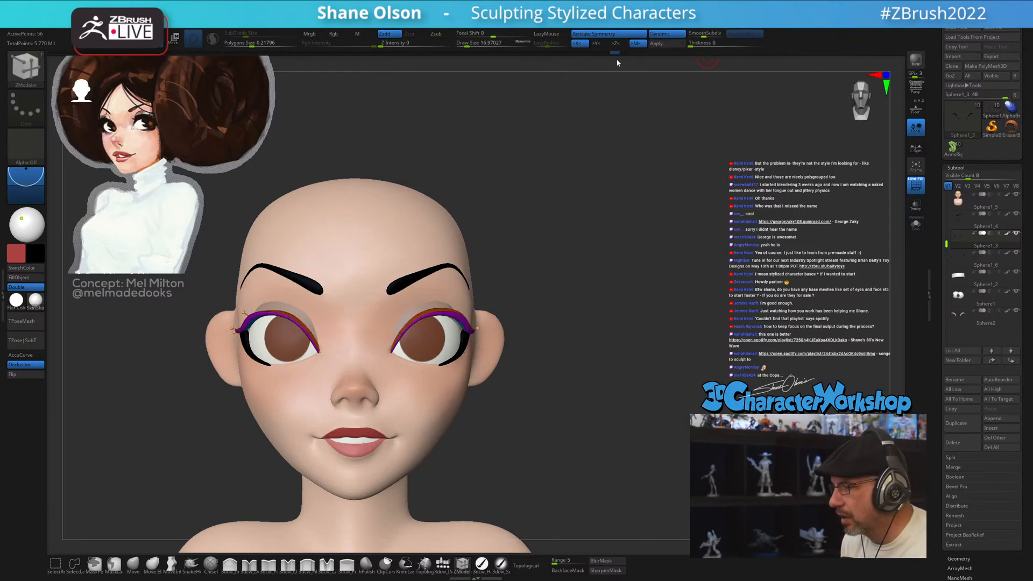
key(shift+d)
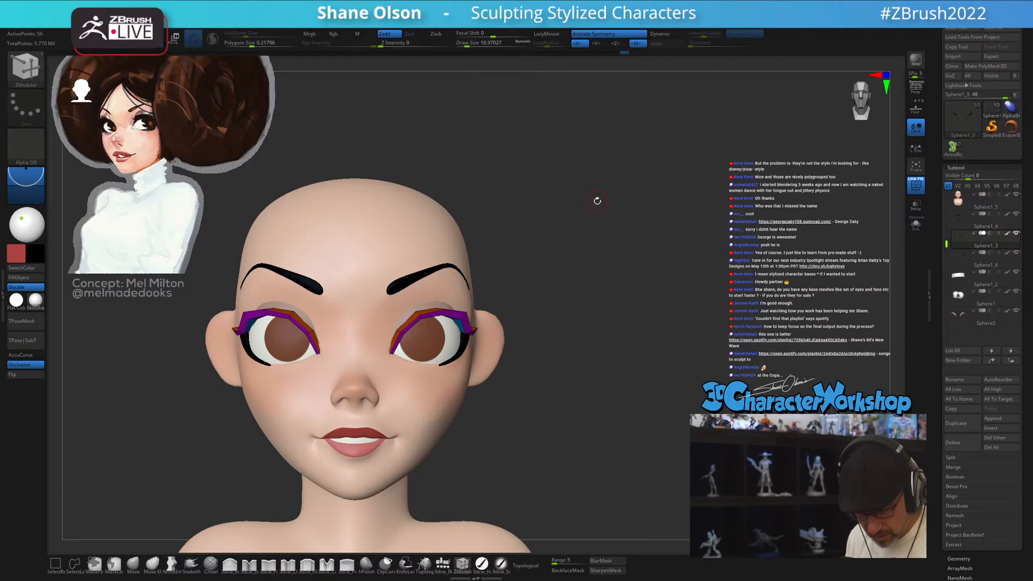
right_click(582, 211)
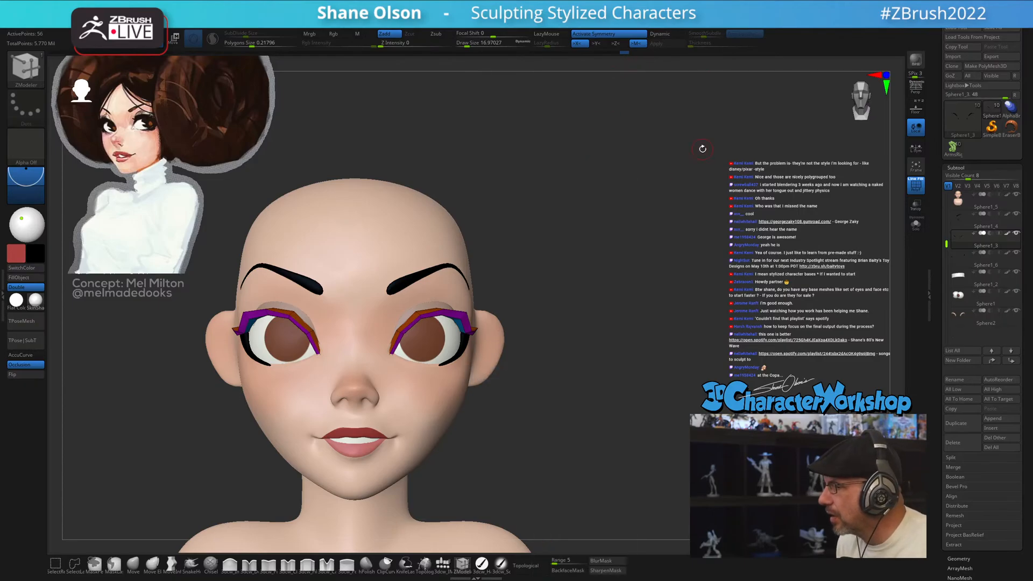
- Insert an edge loop across the eyeliner's outer wing with ZModeler at a draw size of about 13
drag(626, 198, 619, 196)
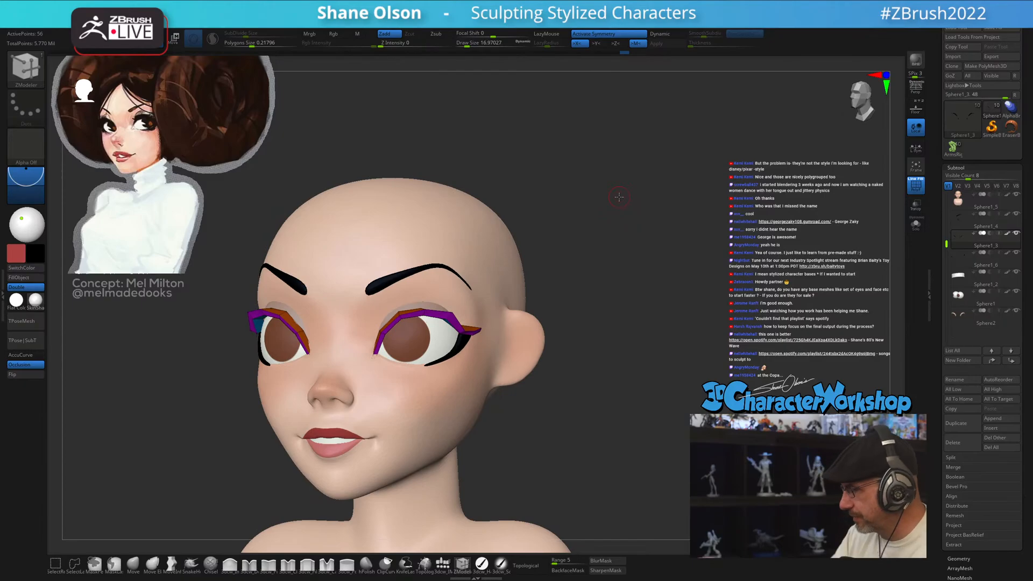
right_drag(603, 420, 571, 420)
mouse_move(479, 317)
ctrl+right_down()
mouse_move(455, 401)
mouse_move(519, 361)
mouse_move(481, 338)
mouse_move(475, 344)
ctrl+right_up()
key(s)
drag(481, 342, 479, 342)
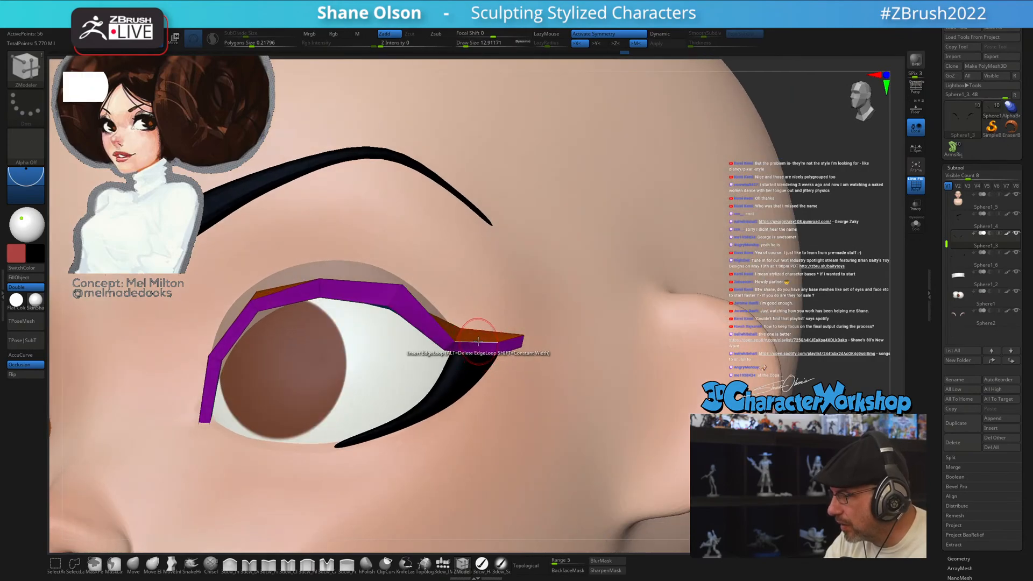
click(479, 341)
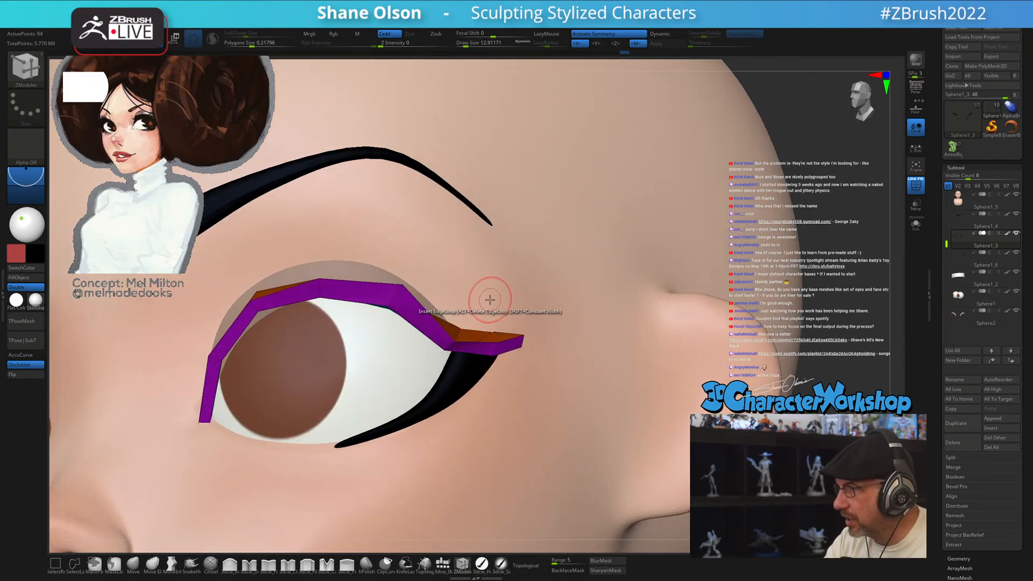
- Insert one more edge loop in the eyeliner and turn its dynamic subdivision back on
right_drag(487, 298, 482, 323)
right_drag(425, 270, 435, 258)
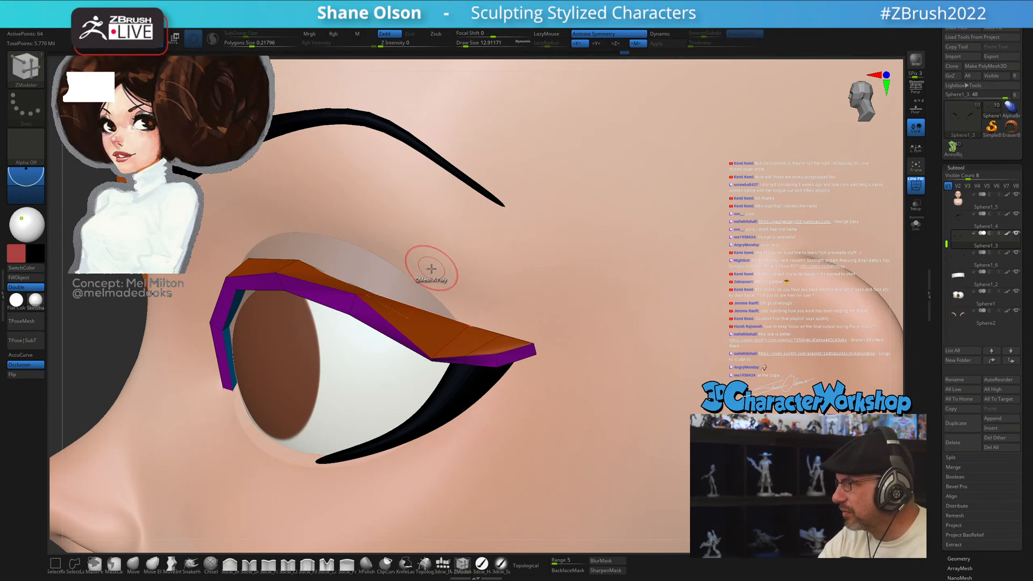
mouse_move(431, 269)
right_down()
mouse_move(415, 286)
mouse_move(425, 263)
right_up()
right_drag(531, 398, 651, 417)
key(d)
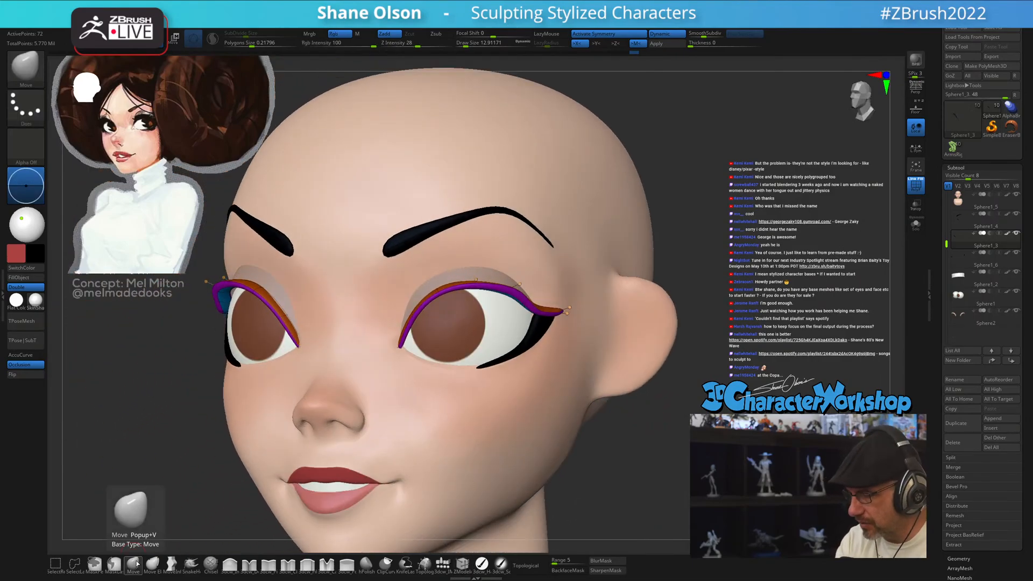
- Thicken the upper eyeliner's outer wing with the inflate brush at a draw size of about 44
click(234, 564)
key(s)
drag(642, 459, 649, 458)
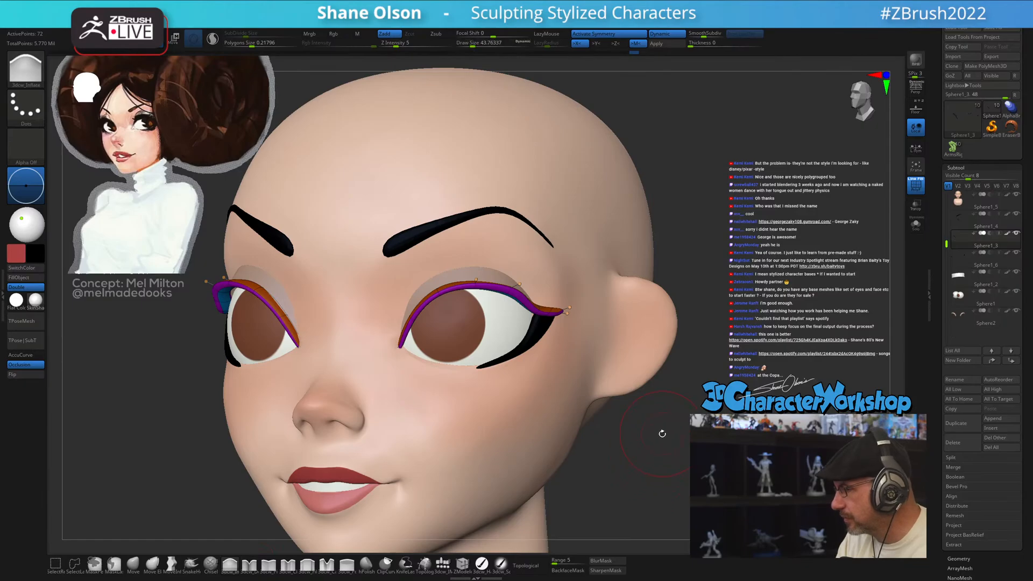
right_drag(662, 434, 655, 433)
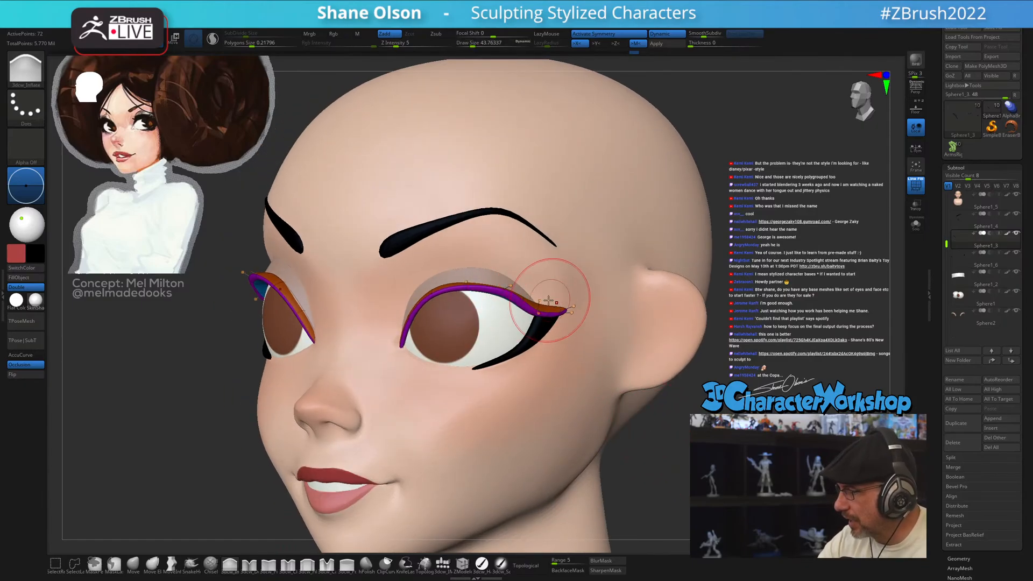
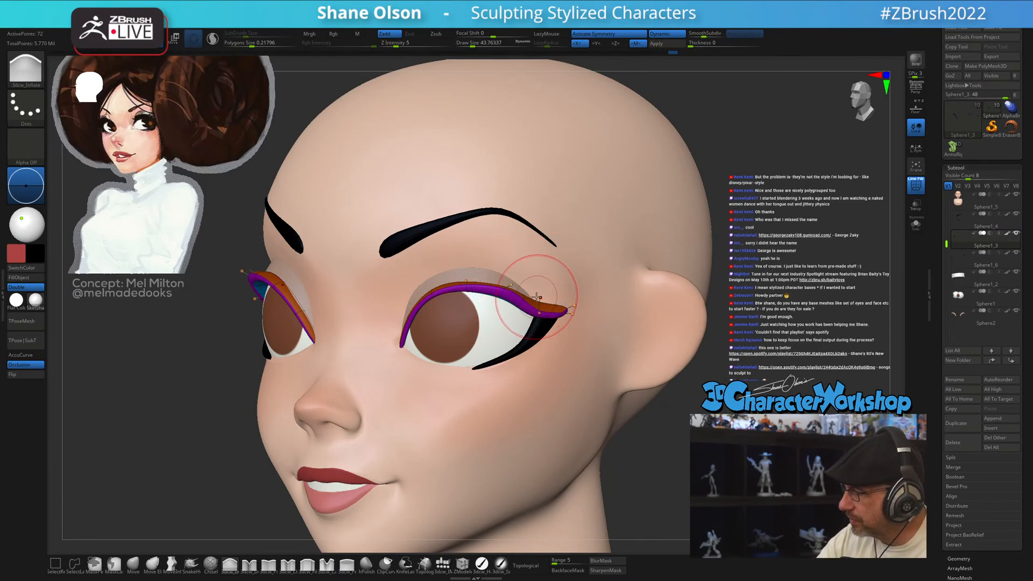
drag(651, 413, 660, 452)
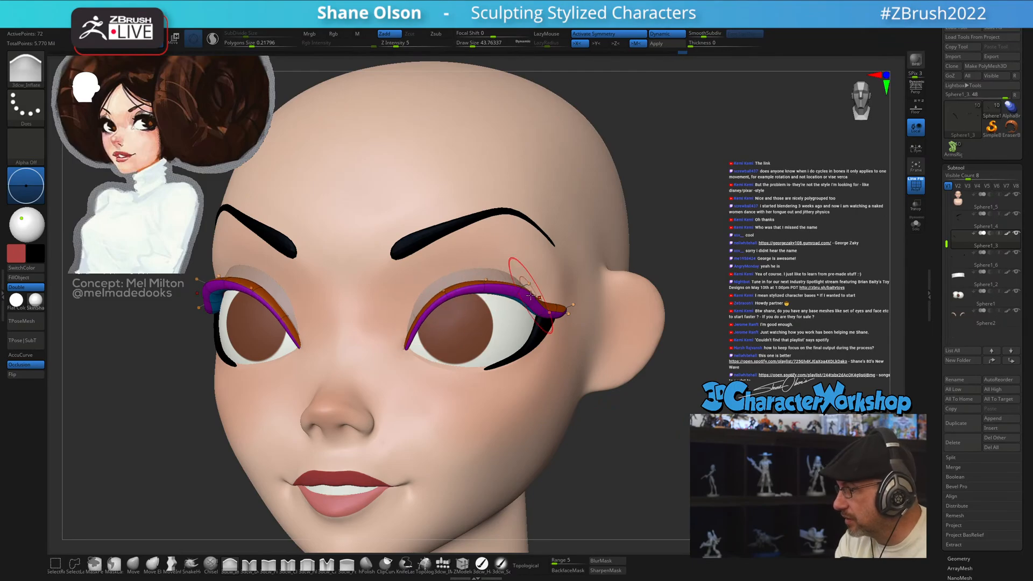
drag(667, 461, 634, 453)
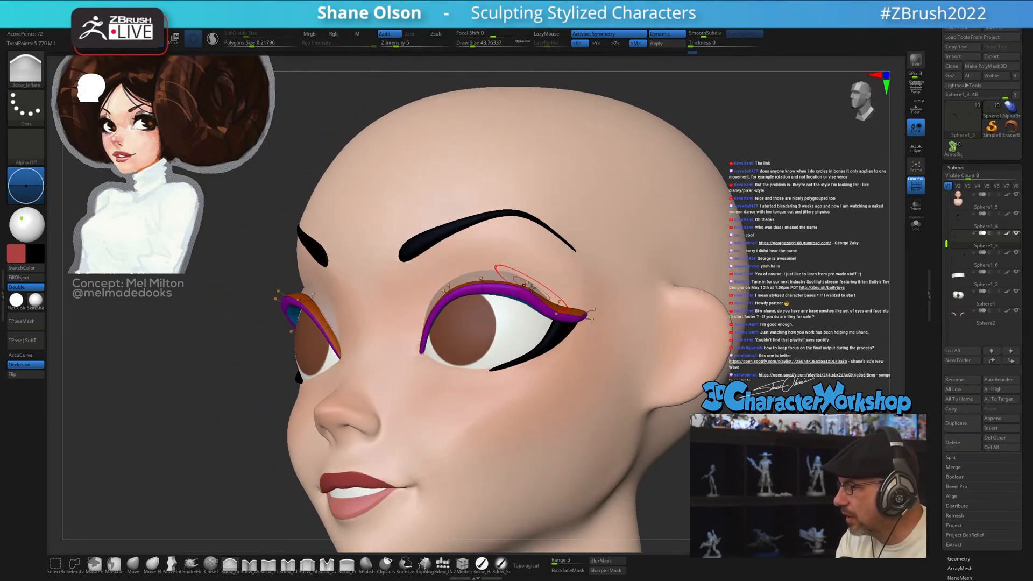
mouse_move(549, 293)
mouse_down()
mouse_move(538, 296)
mouse_move(597, 323)
mouse_move(700, 438)
mouse_move(692, 468)
mouse_move(705, 480)
mouse_move(554, 461)
mouse_up()
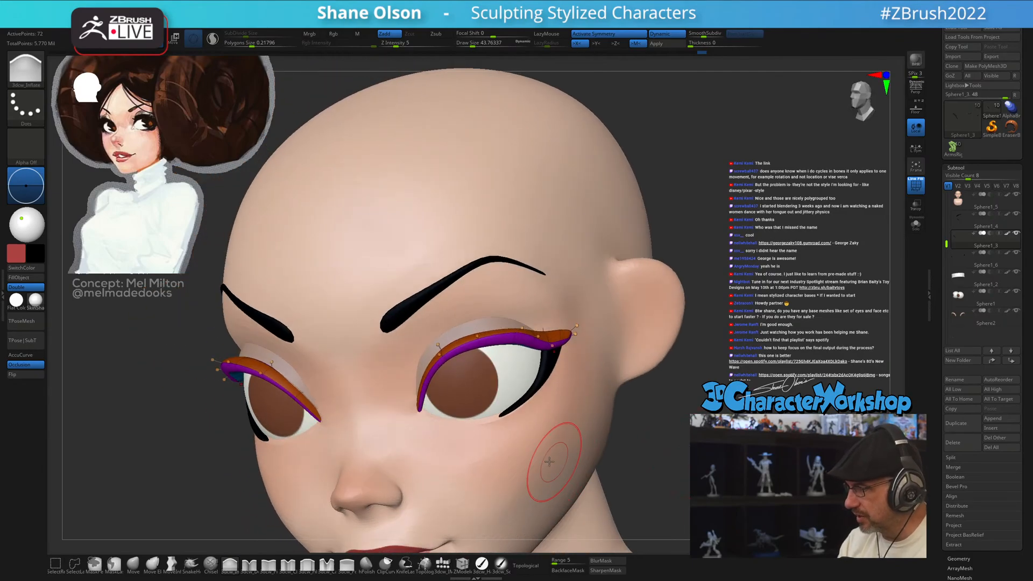
drag(507, 362, 560, 383)
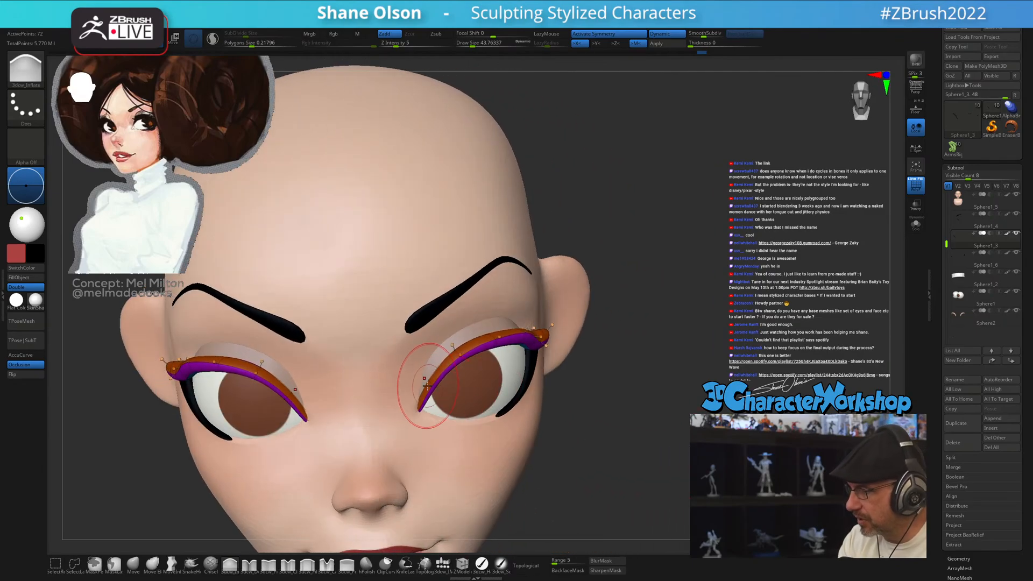
mouse_move(570, 338)
mouse_down()
mouse_move(540, 347)
mouse_move(532, 368)
mouse_up()
- Select the black lower eyelid strip and inflate its wide outer end where it meets the eyeliner
alt+click(519, 371)
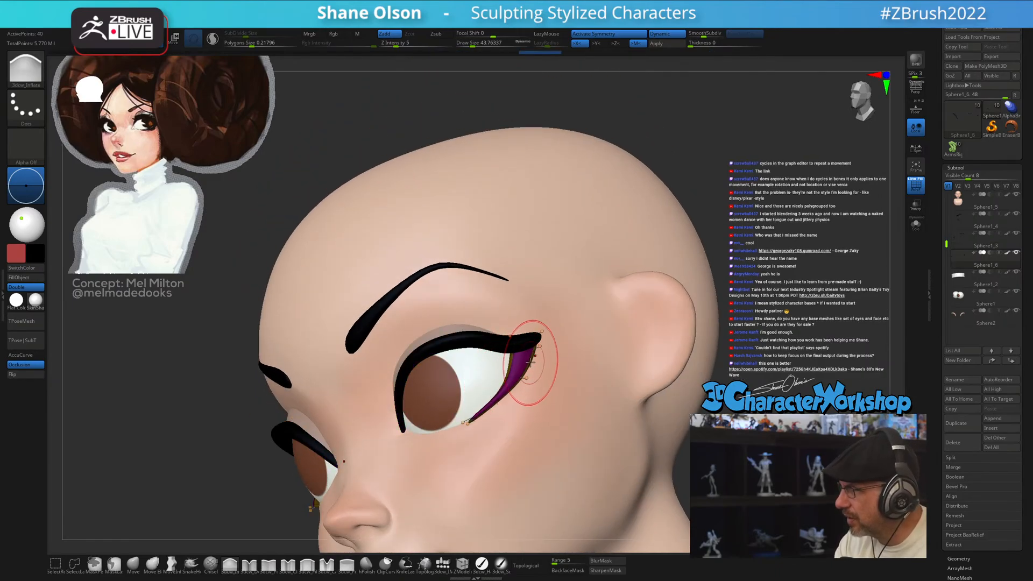
drag(530, 363, 528, 368)
drag(531, 362, 540, 375)
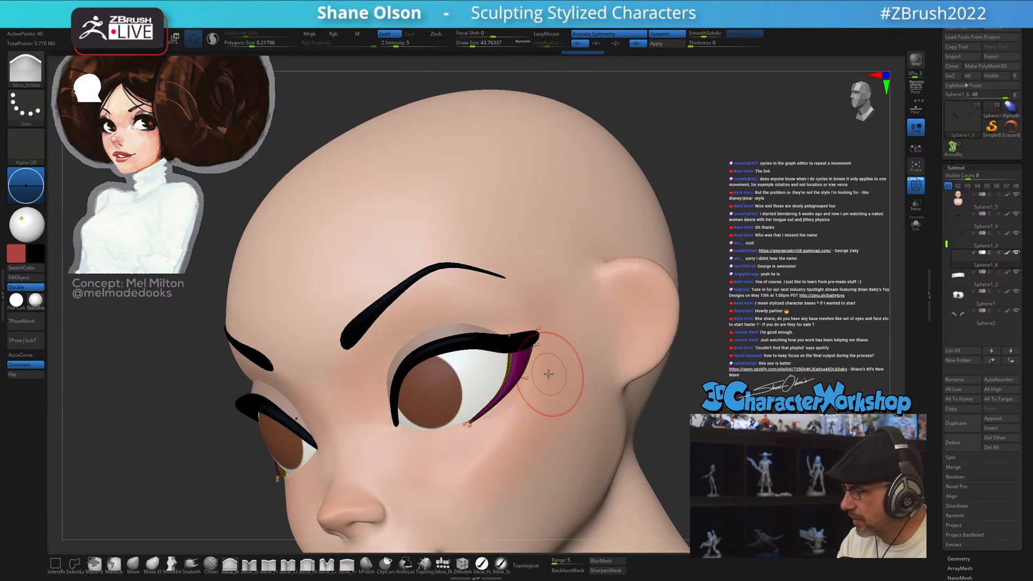
mouse_move(548, 345)
mouse_down()
mouse_move(636, 386)
mouse_move(627, 401)
mouse_up()
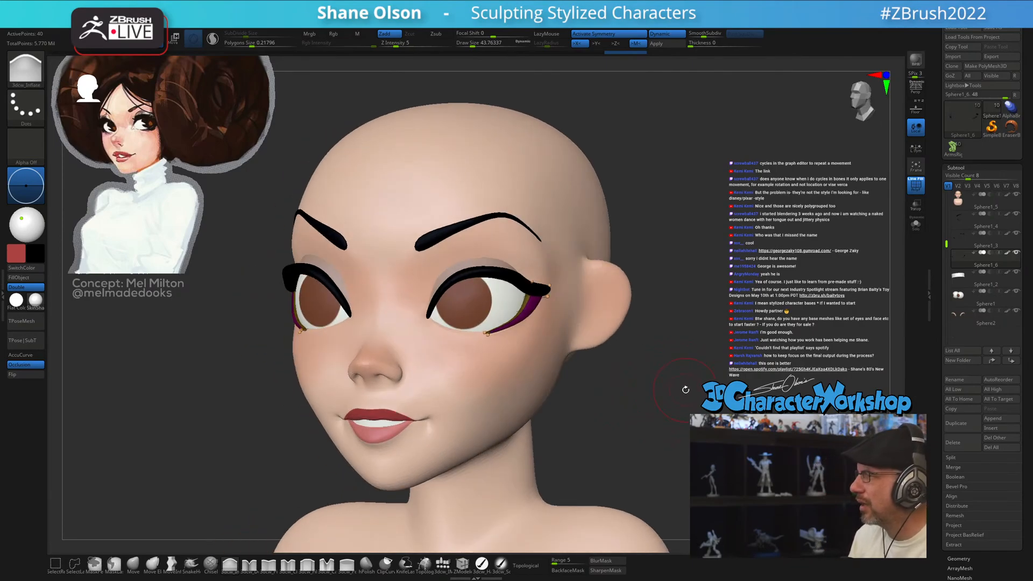
- Turn off the polyframe display and check the eyes from the front and three-quarter views
drag(685, 389, 651, 383)
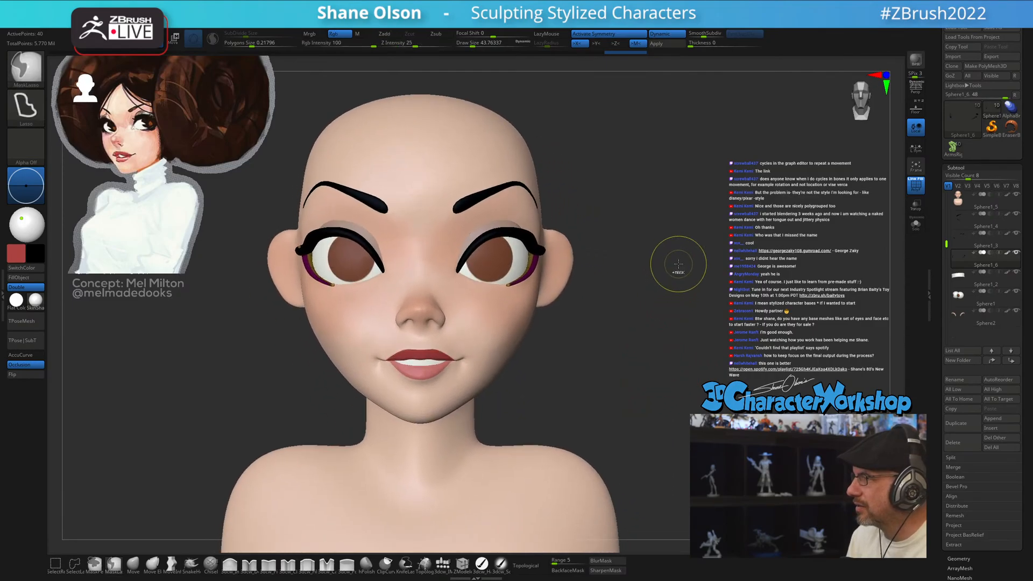
drag(681, 266, 677, 267)
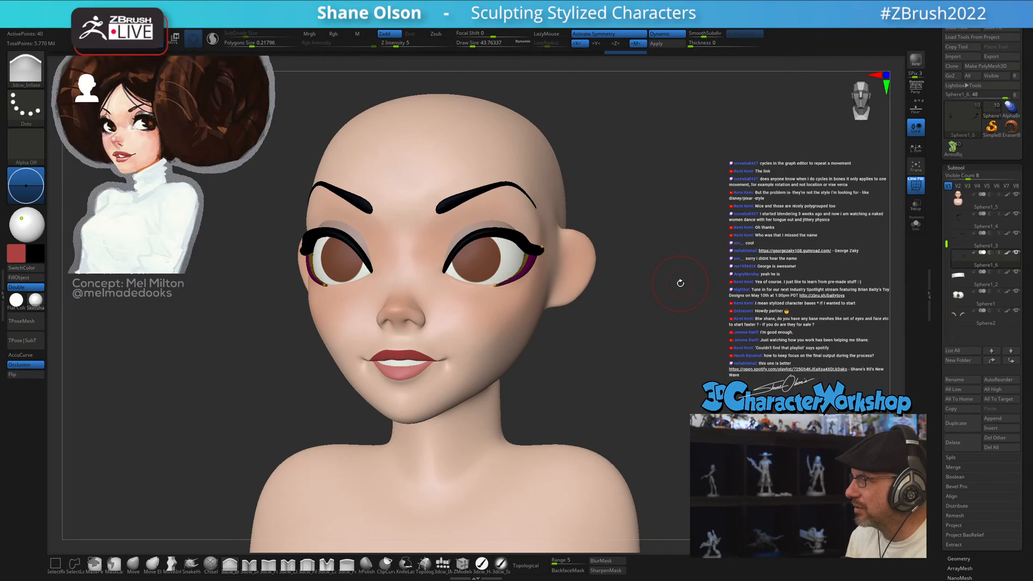
drag(679, 287, 688, 281)
key(shift)
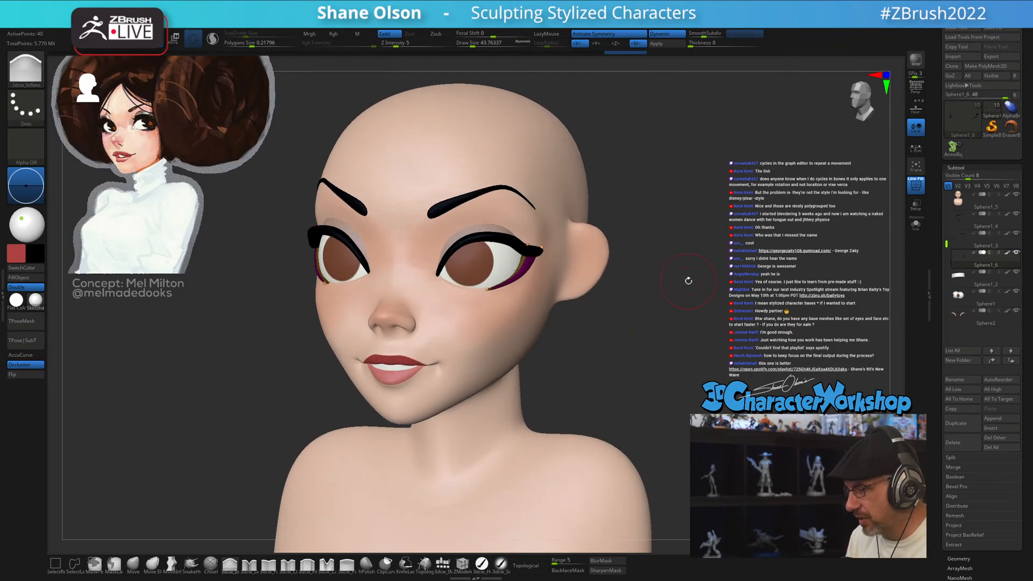
mouse_move(700, 330)
mouse_down()
mouse_move(679, 365)
mouse_move(690, 364)
mouse_up()
key(shift+f)
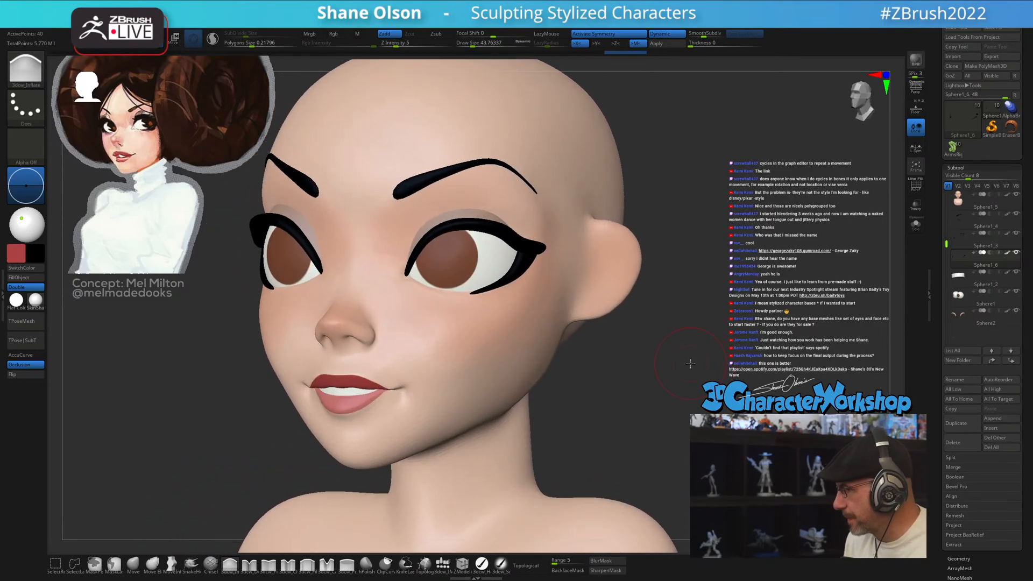
- Select the upper eyeliner, show its polyframe and pull its outer wing tip outward using the Move brush at a draw size of about 25
click(135, 563)
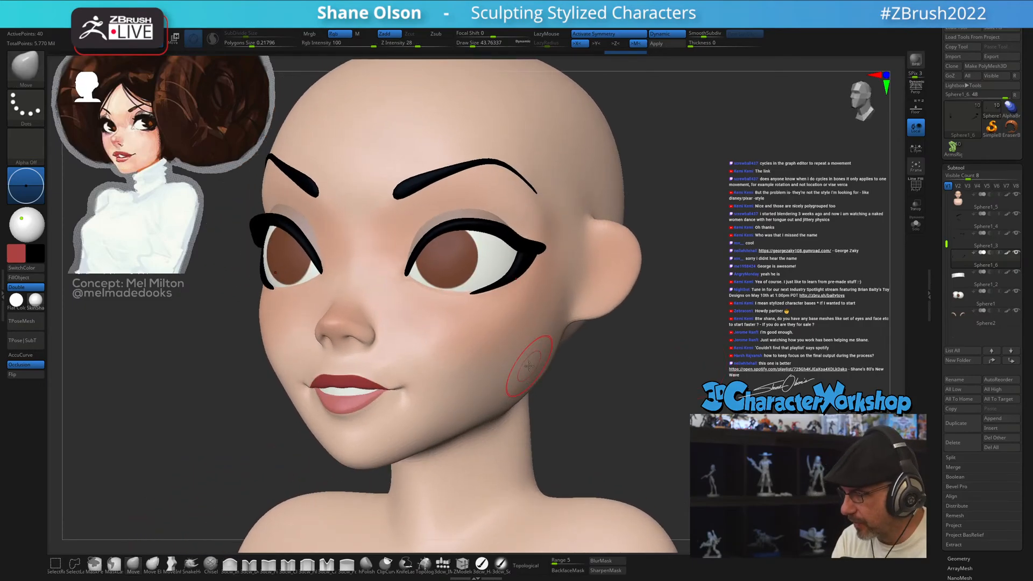
alt+right_drag(560, 290, 540, 369)
key(s)
drag(550, 340, 545, 340)
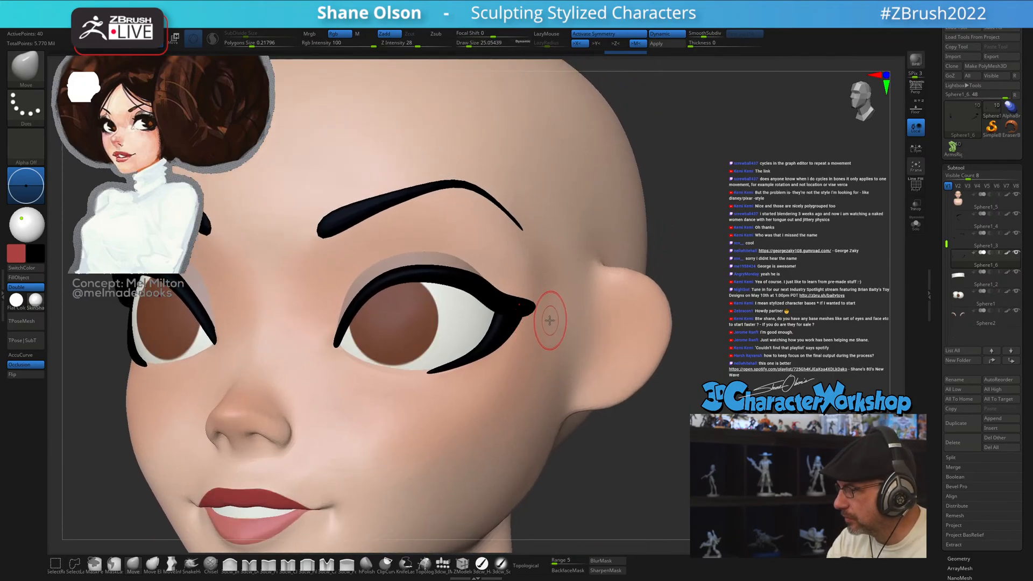
right_drag(551, 319, 530, 312)
drag(530, 318, 519, 320)
alt+click(520, 308)
key(shift+f)
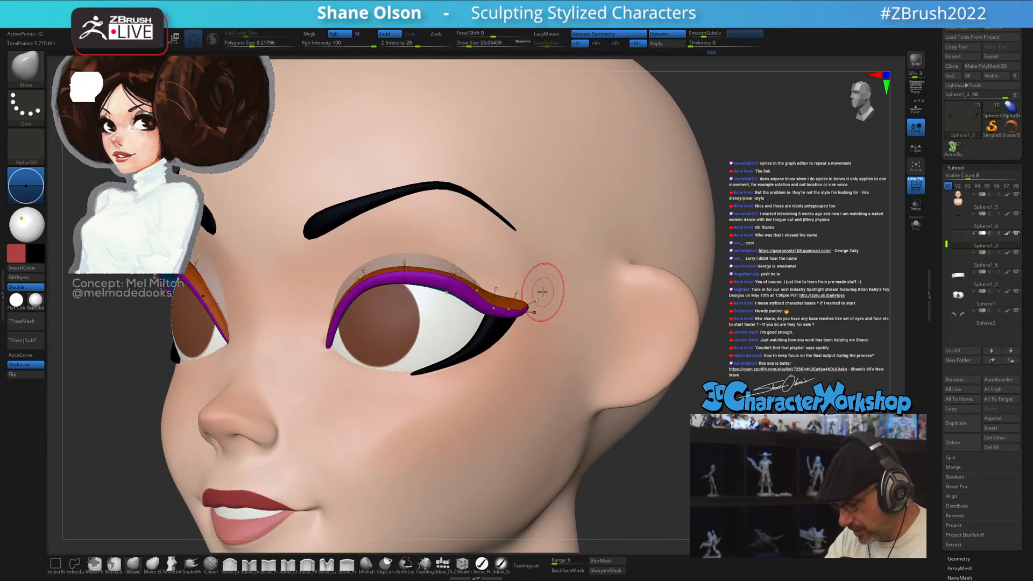
right_drag(542, 283, 537, 299)
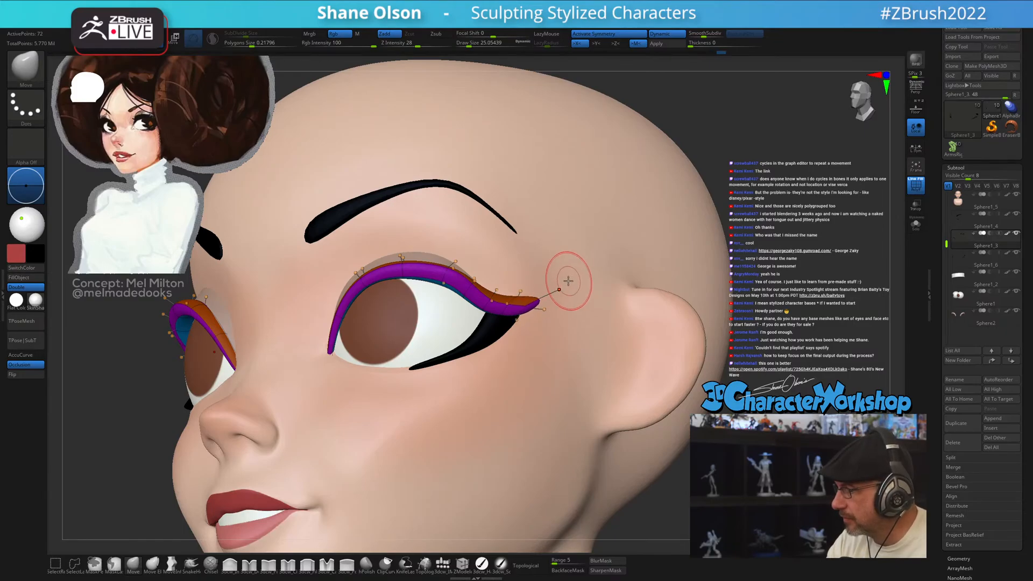
right_drag(569, 280, 526, 284)
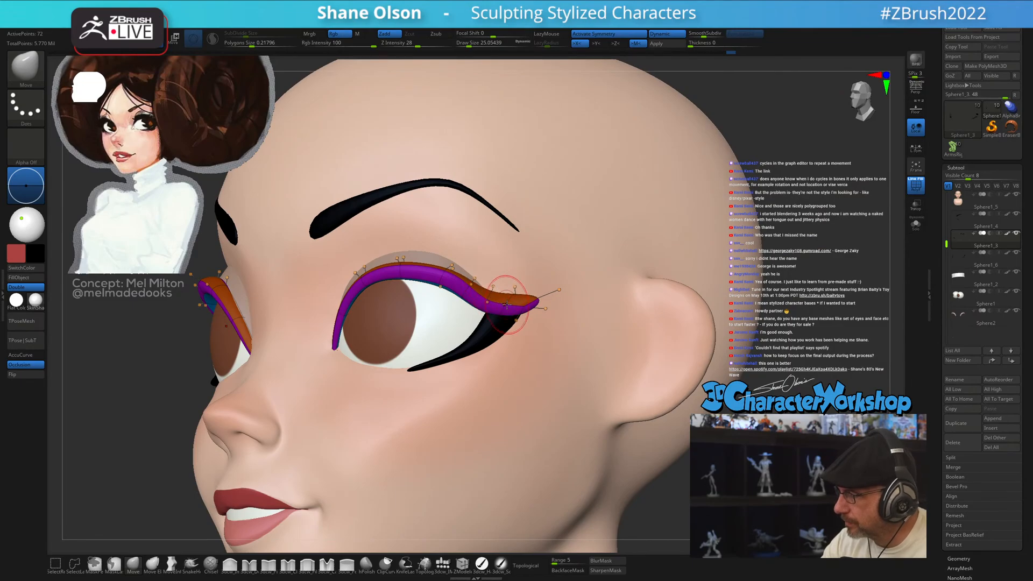
ctrl+right_drag(535, 267, 535, 272)
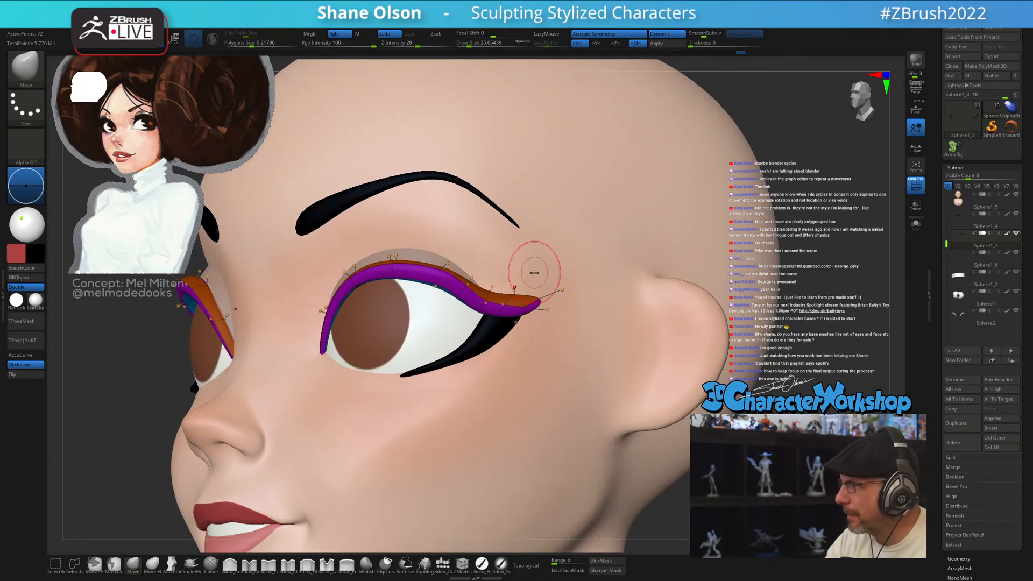
- Smoothly reshape the eyeliner's curve from the wing toward the arch using the Move brush at a draw size of about 31
key(s)
drag(535, 271, 537, 271)
right_drag(538, 271, 522, 255)
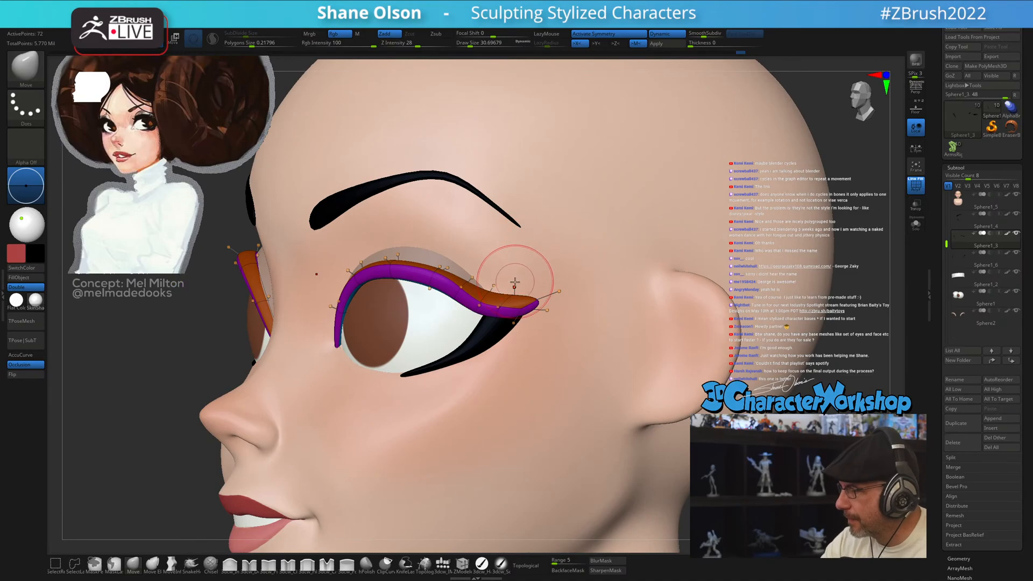
drag(501, 309, 500, 308)
mouse_move(521, 262)
right_down()
mouse_move(545, 260)
mouse_move(530, 256)
mouse_move(523, 279)
mouse_move(454, 289)
right_up()
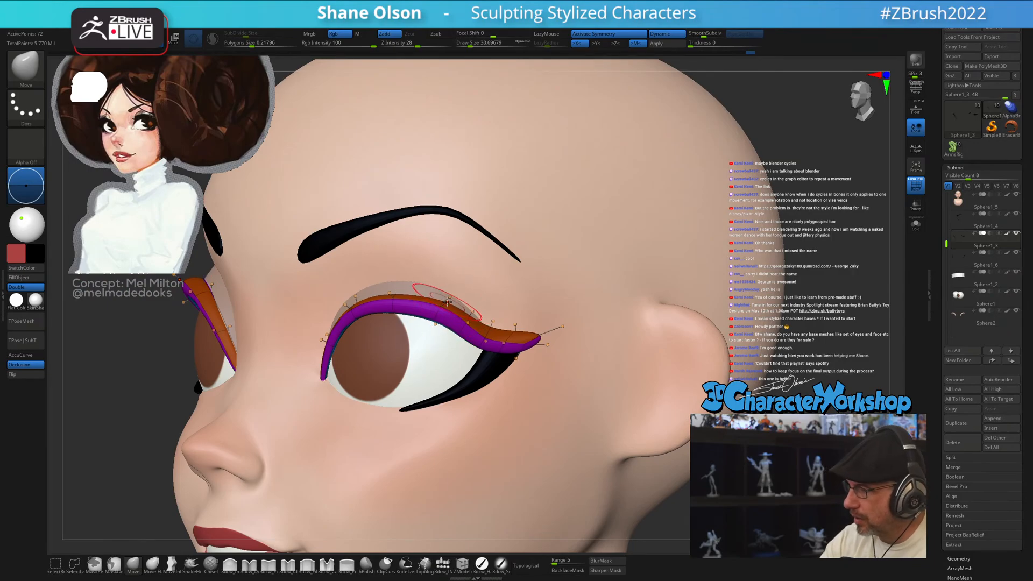
drag(404, 265, 397, 262)
right_drag(395, 259, 399, 282)
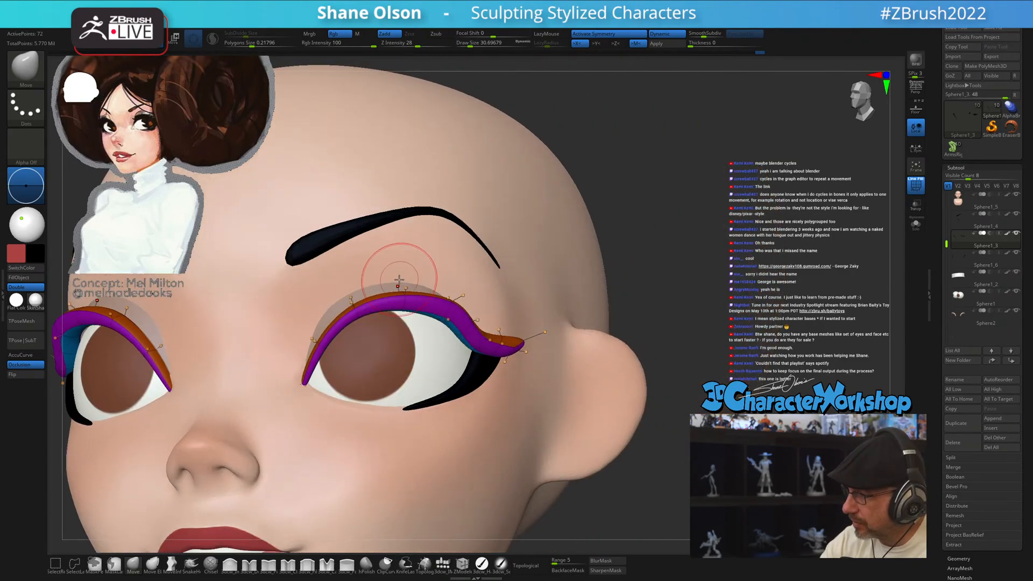
- Fit the eyeliner's arch and outer end around the eye using the Move brush at a draw size of about 39, then hide the polyframe
key(s)
drag(402, 285, 405, 285)
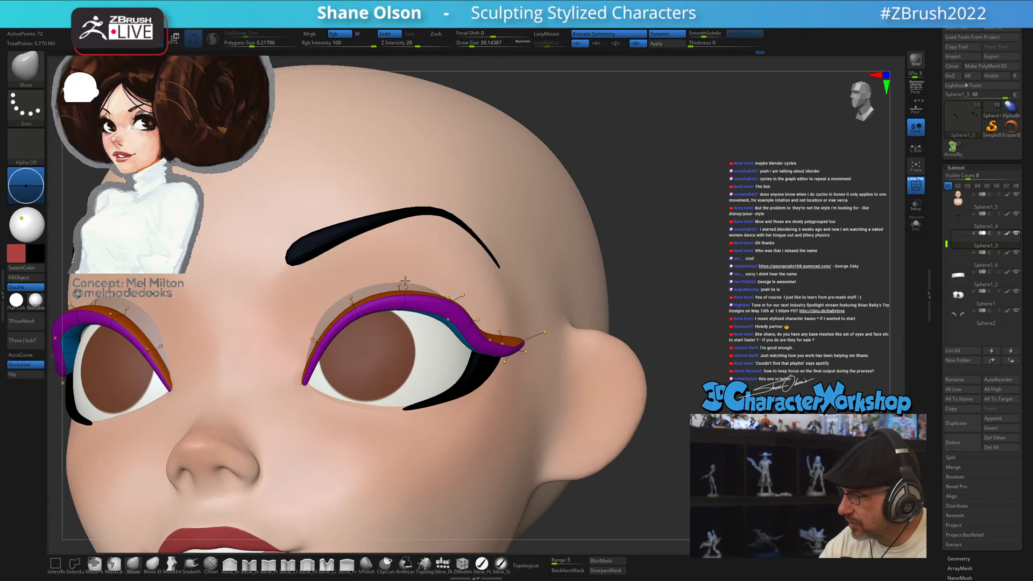
right_drag(452, 261, 437, 318)
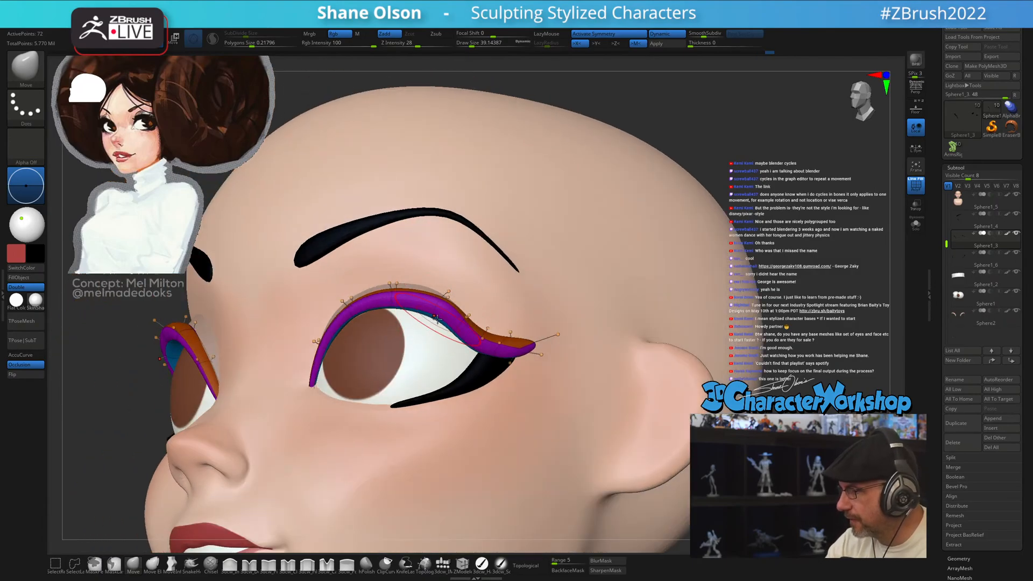
right_drag(459, 263, 446, 297)
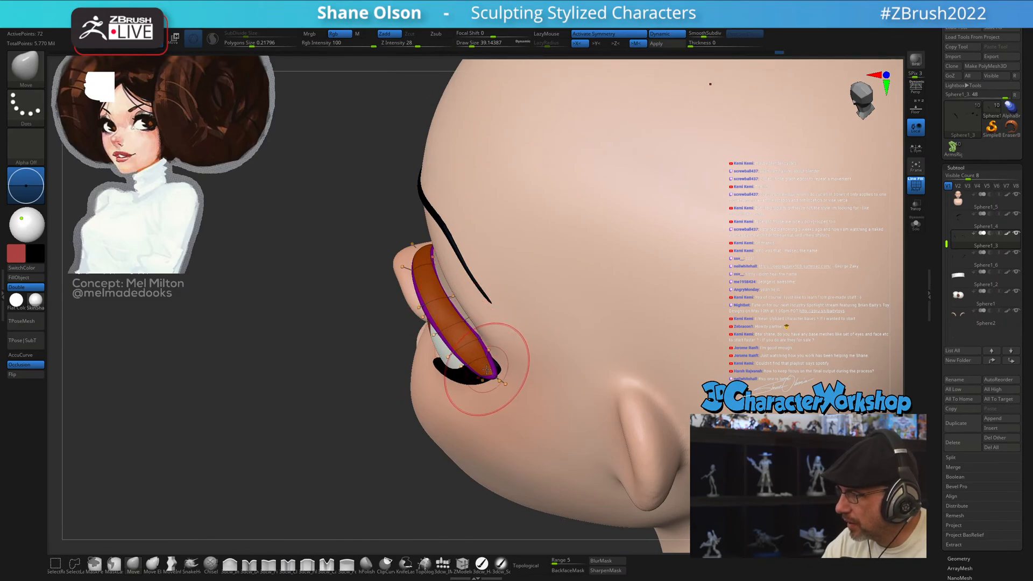
right_drag(500, 380, 522, 383)
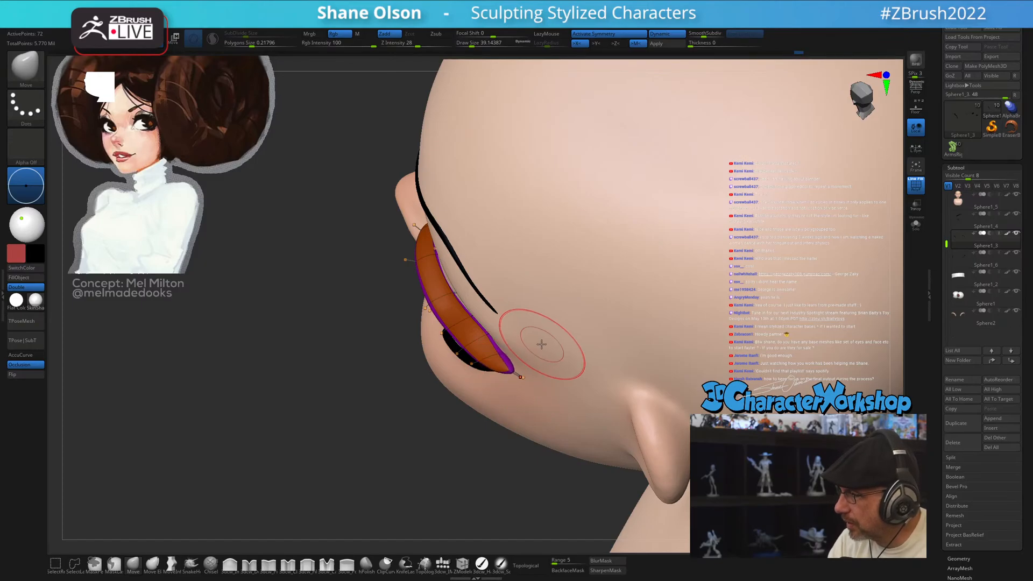
mouse_move(538, 341)
right_down()
mouse_move(539, 281)
mouse_move(555, 371)
mouse_move(530, 388)
mouse_move(516, 366)
mouse_move(544, 362)
mouse_move(542, 376)
mouse_move(532, 323)
mouse_move(591, 361)
mouse_move(576, 357)
mouse_move(572, 374)
mouse_move(608, 371)
mouse_move(583, 376)
mouse_move(582, 422)
mouse_move(569, 426)
mouse_move(574, 412)
right_up()
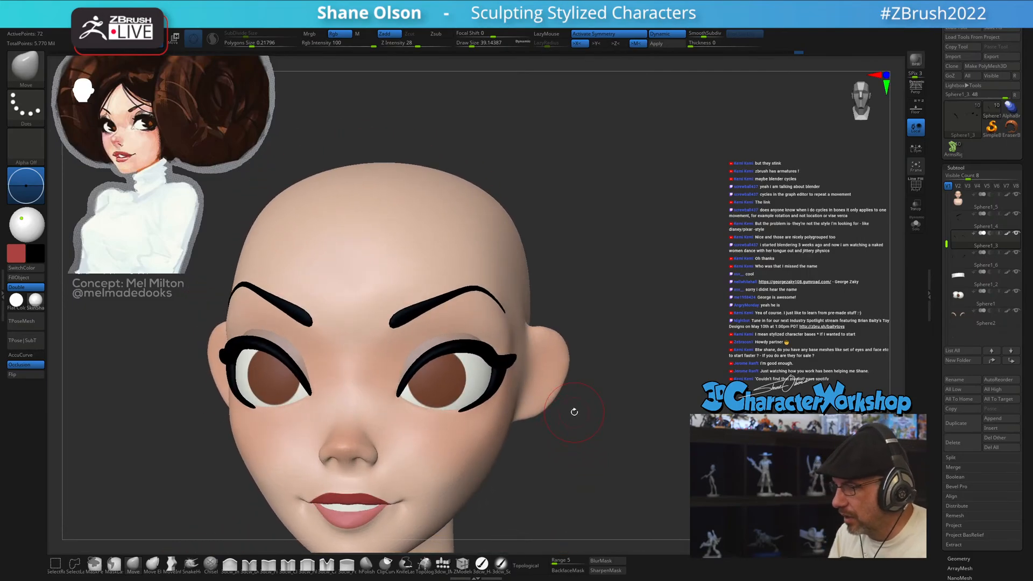
right_drag(650, 364, 676, 291)
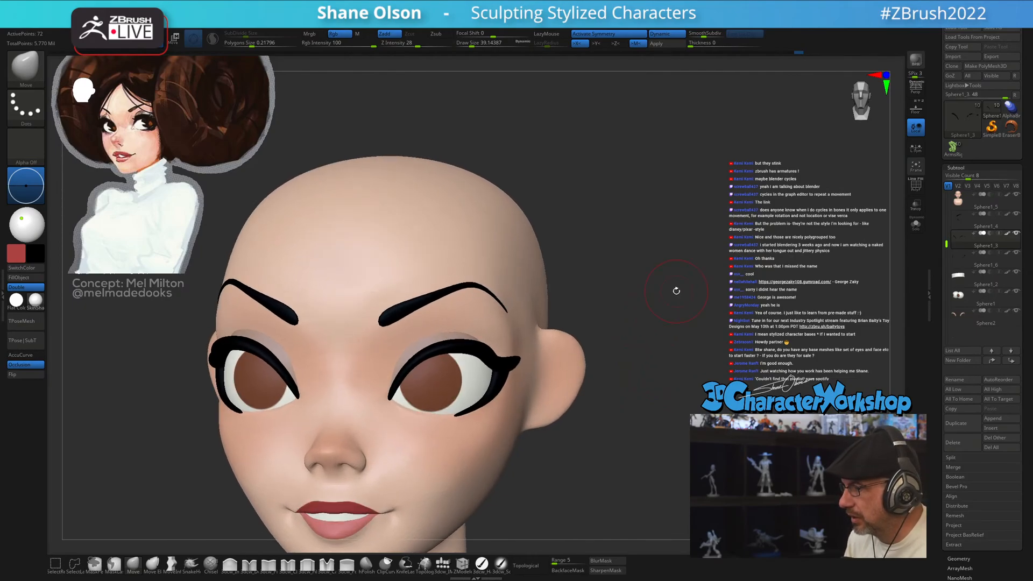
- Show the polyframe and insert a QuadSphere-3 mesh on the upper eyeliner above the iris
click(443, 564)
click(134, 65)
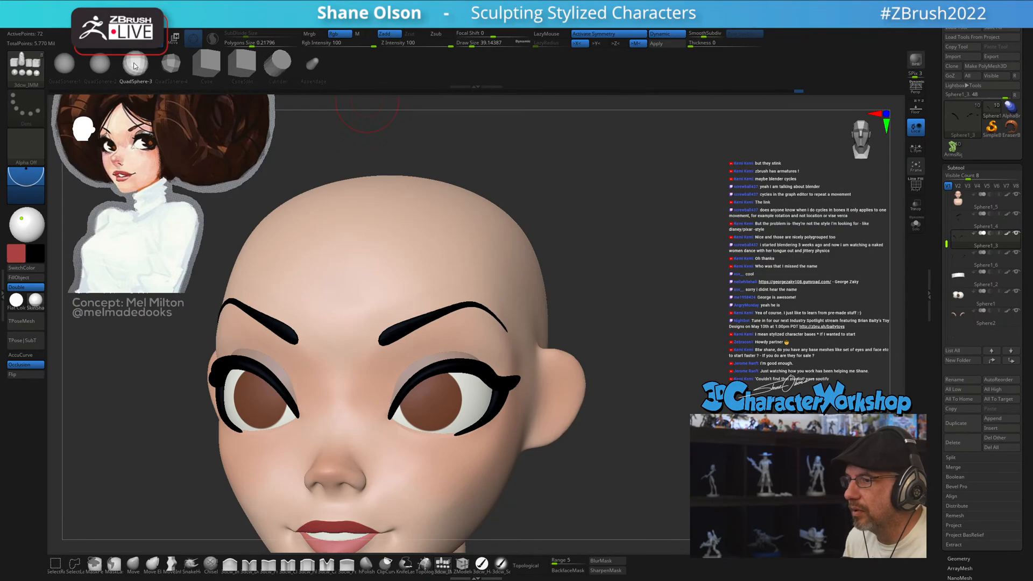
key(shift+f)
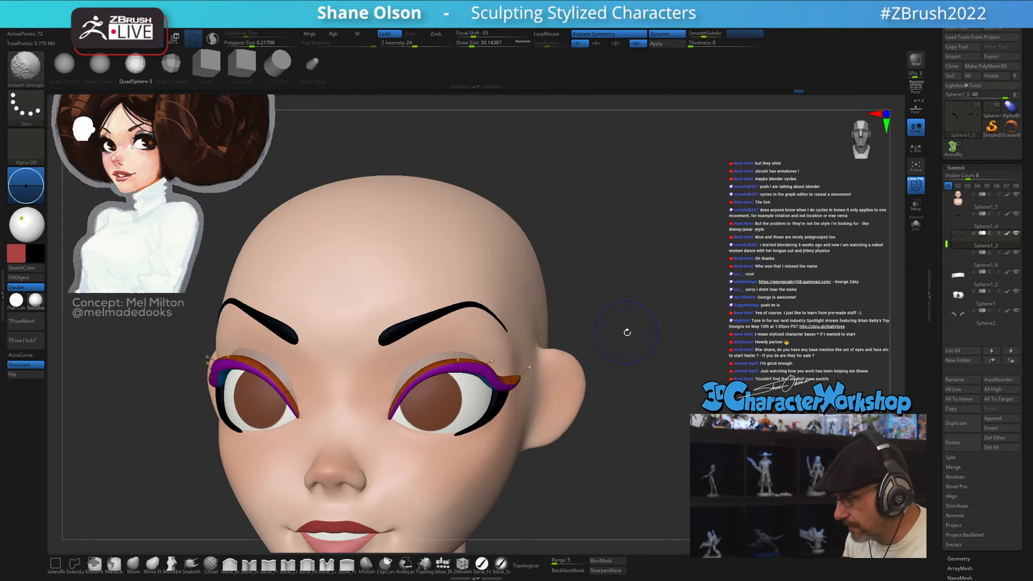
drag(431, 371, 453, 377)
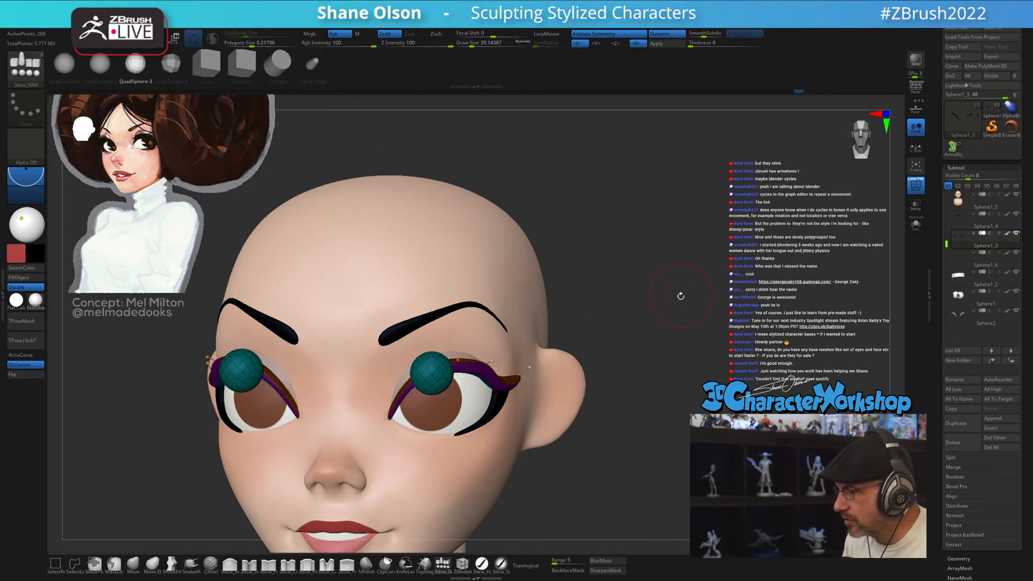
- Squash the inserted spheres into slim, elongated eyelash shapes with the Gizmo, using local symmetry
key(w)
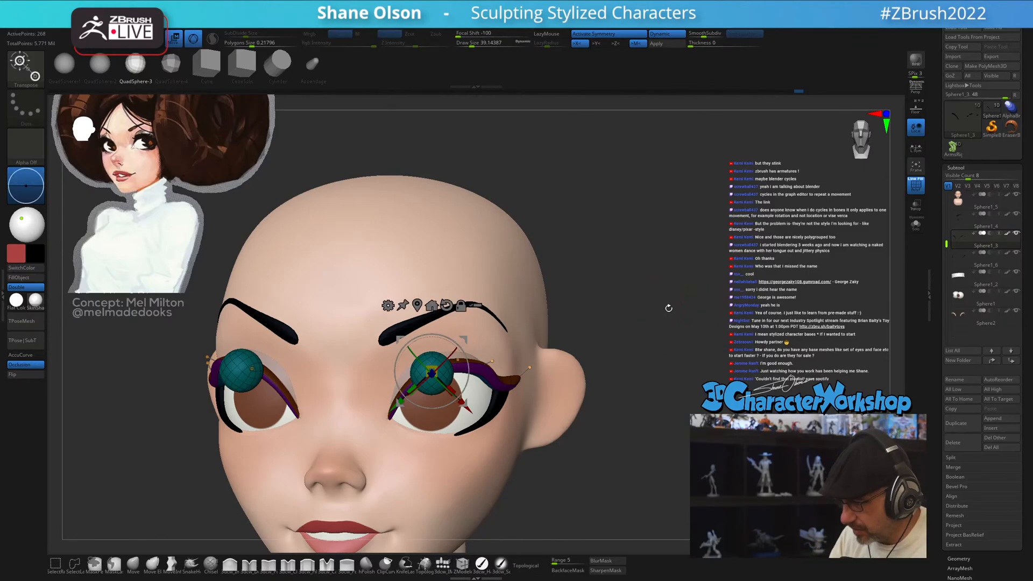
drag(669, 308, 455, 370)
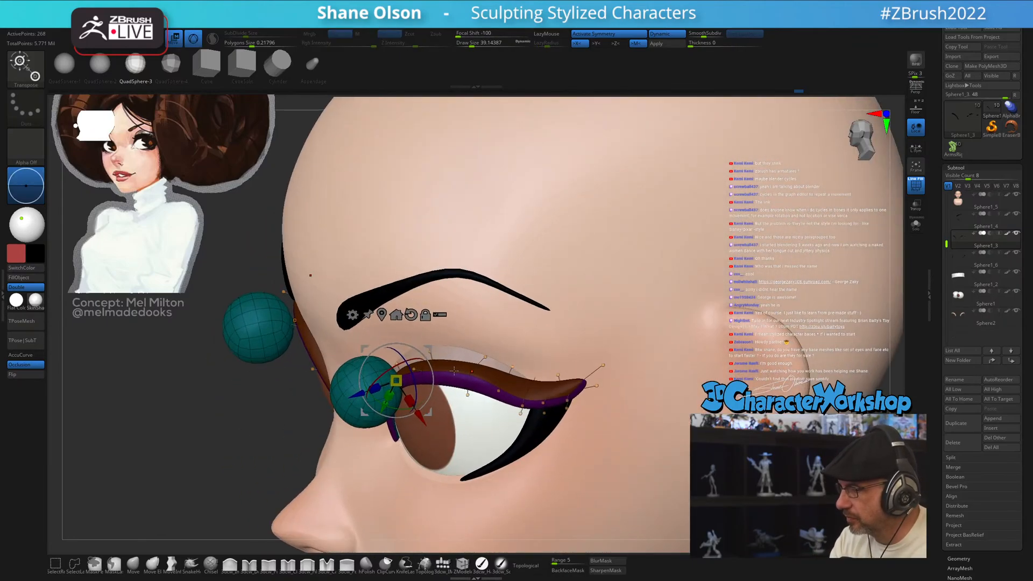
drag(375, 388, 205, 462)
drag(396, 381, 264, 498)
key(ctrl+z)
click(915, 149)
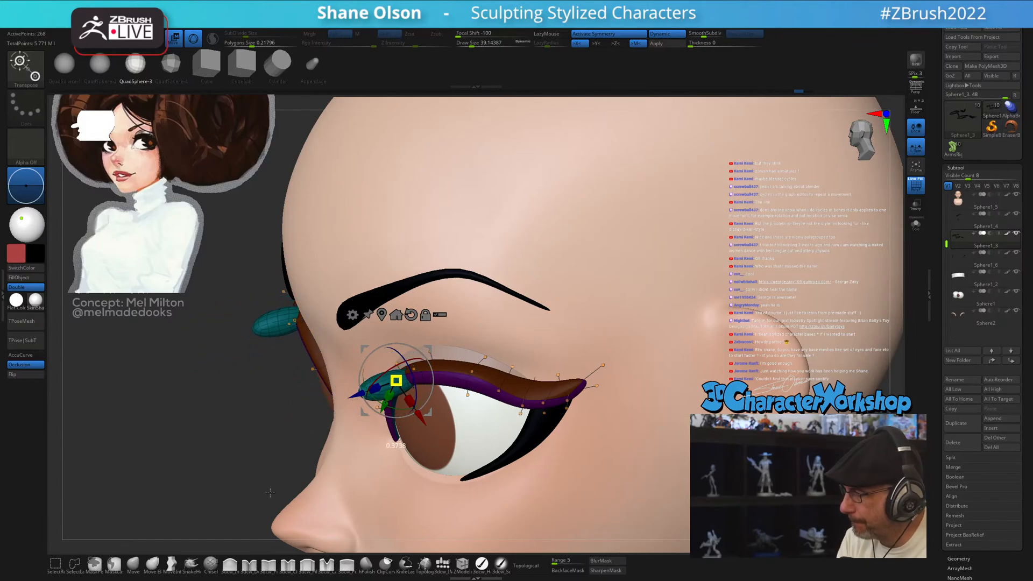
drag(252, 333, 513, 413)
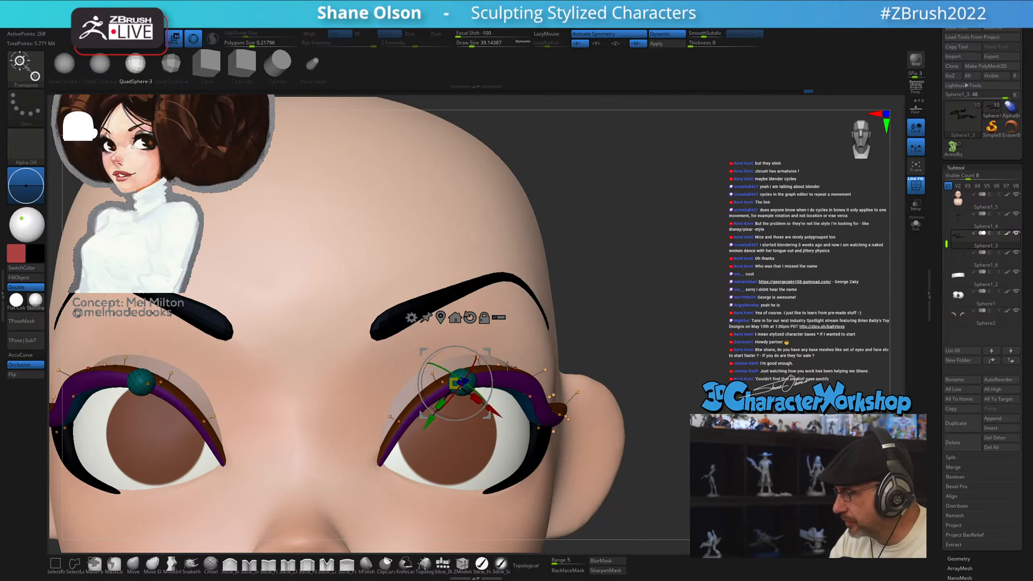
- Isolate the eyeliner, split the unmasked lash shapes into their own subtool, and select that subtool with the whole head shown
click(916, 223)
drag(565, 345, 611, 398)
key(space)
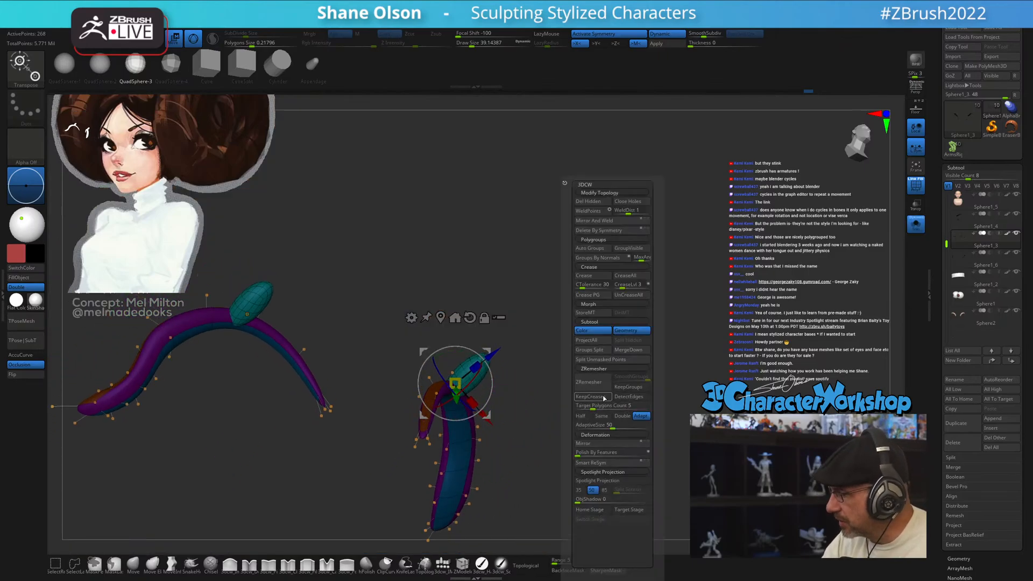
click(601, 359)
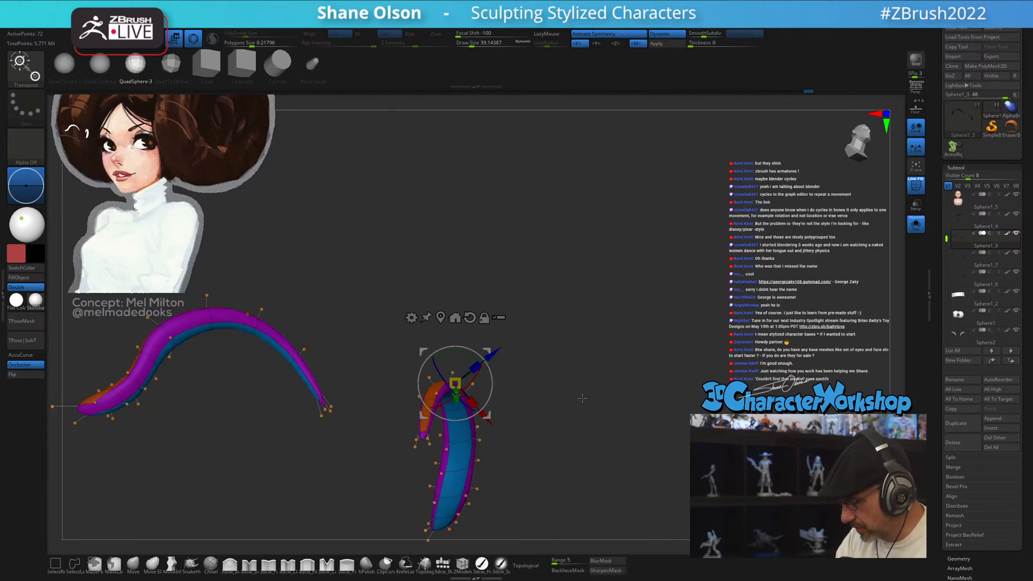
key(alt+Down)
click(915, 223)
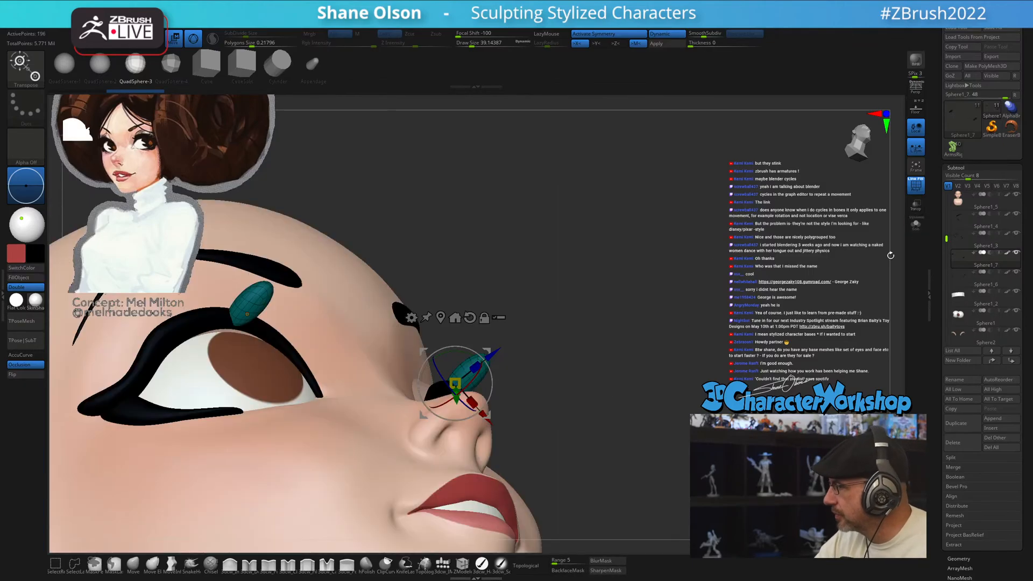
- Isolate the lash subtool and slim the lash shapes with the Smooth brush at a draw size of about 29
drag(645, 371, 586, 426)
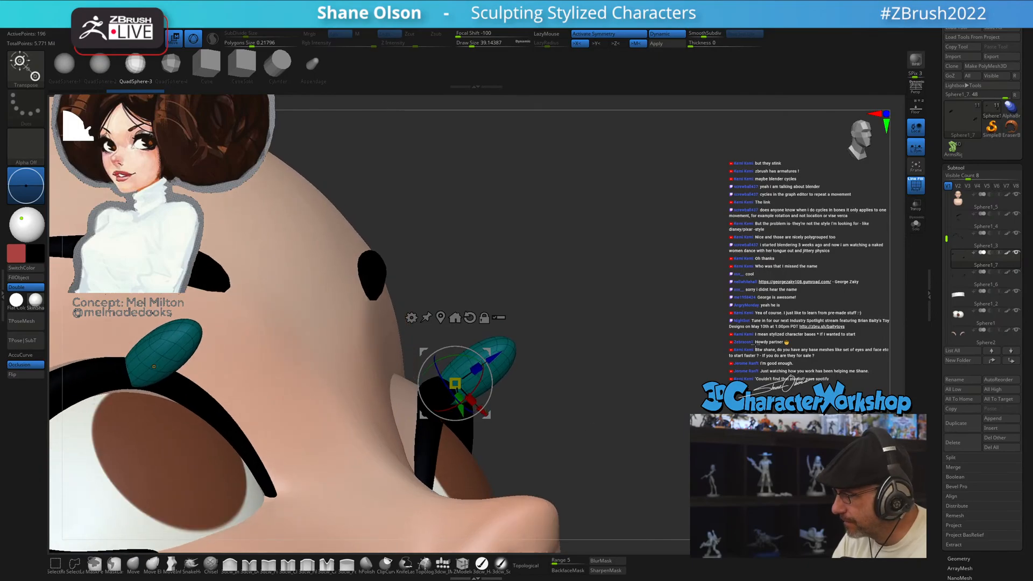
click(915, 223)
drag(613, 376, 609, 434)
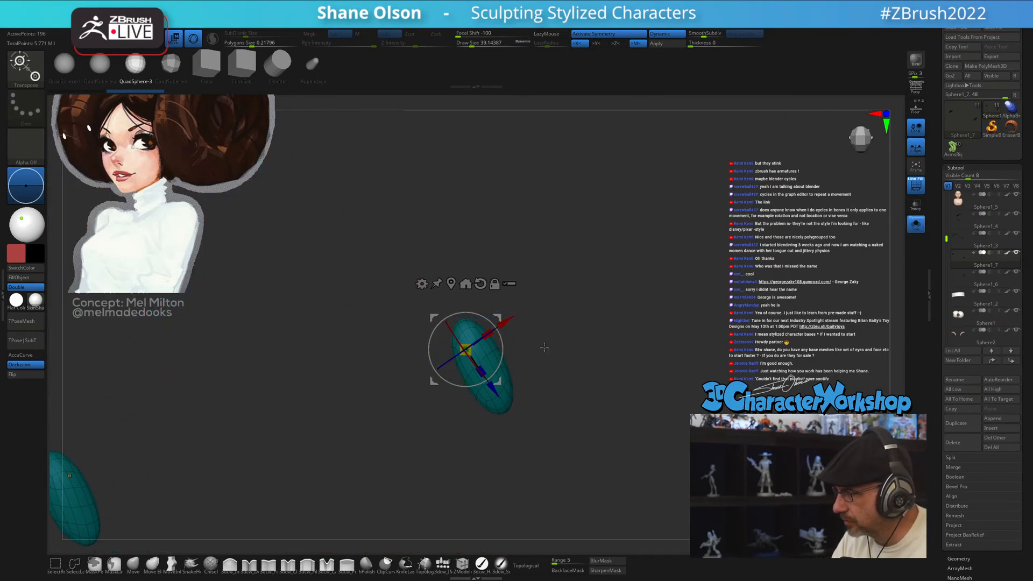
drag(504, 347, 570, 413)
key(q)
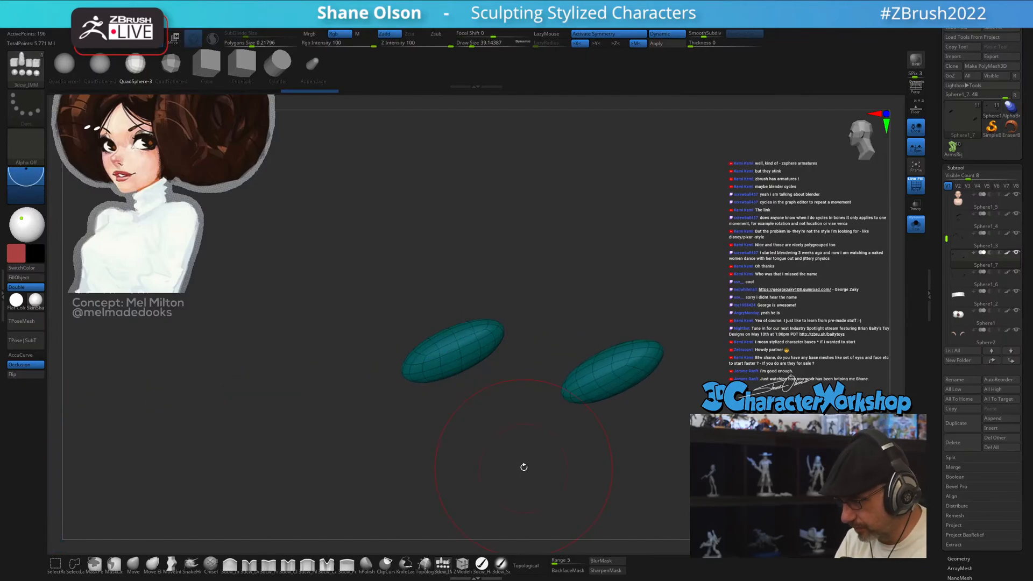
drag(522, 475, 515, 467)
key(shift)
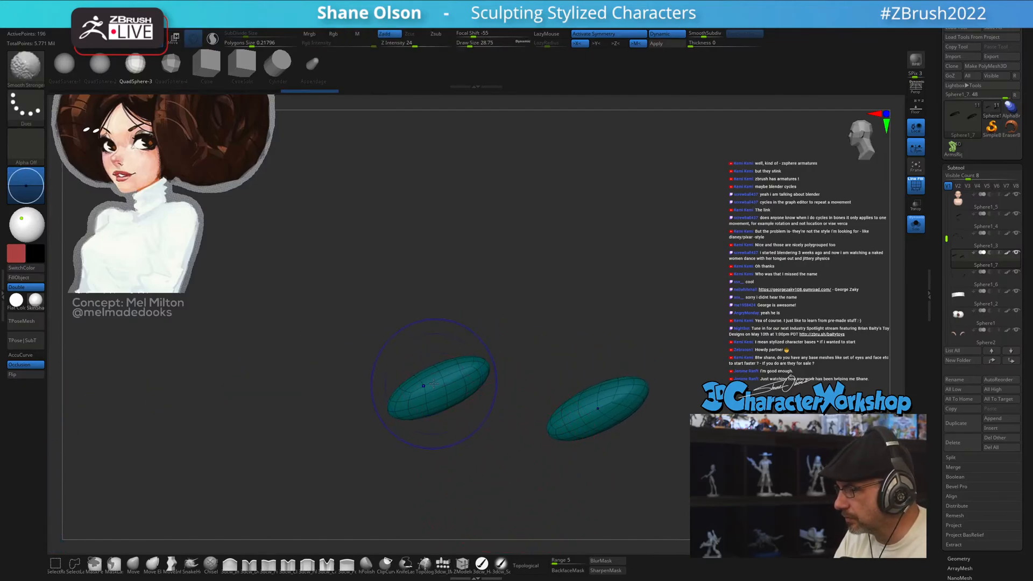
mouse_move(415, 328)
mouse_down()
mouse_move(393, 408)
mouse_move(498, 358)
mouse_up()
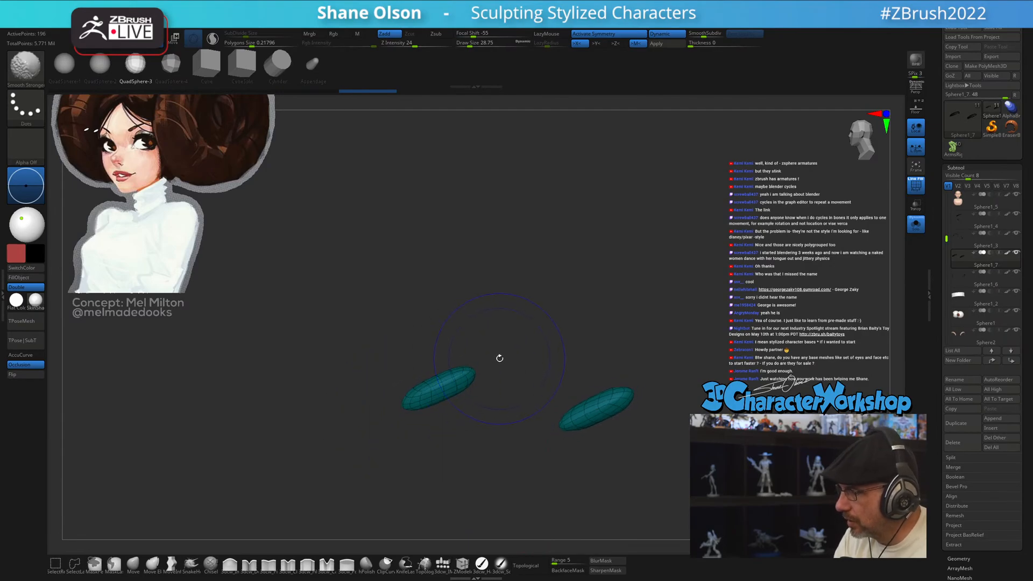
drag(491, 319, 494, 335)
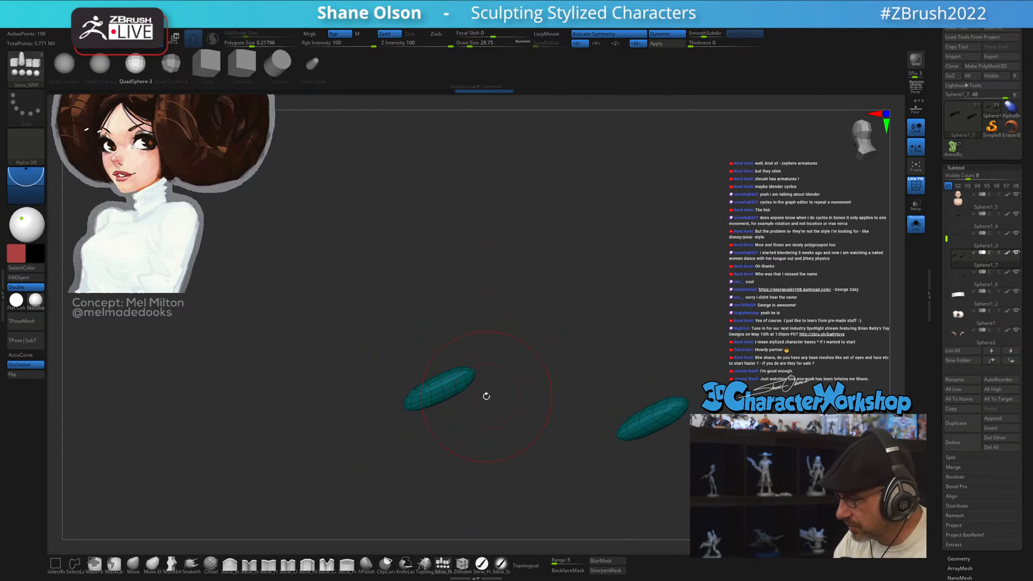
drag(322, 512, 327, 486)
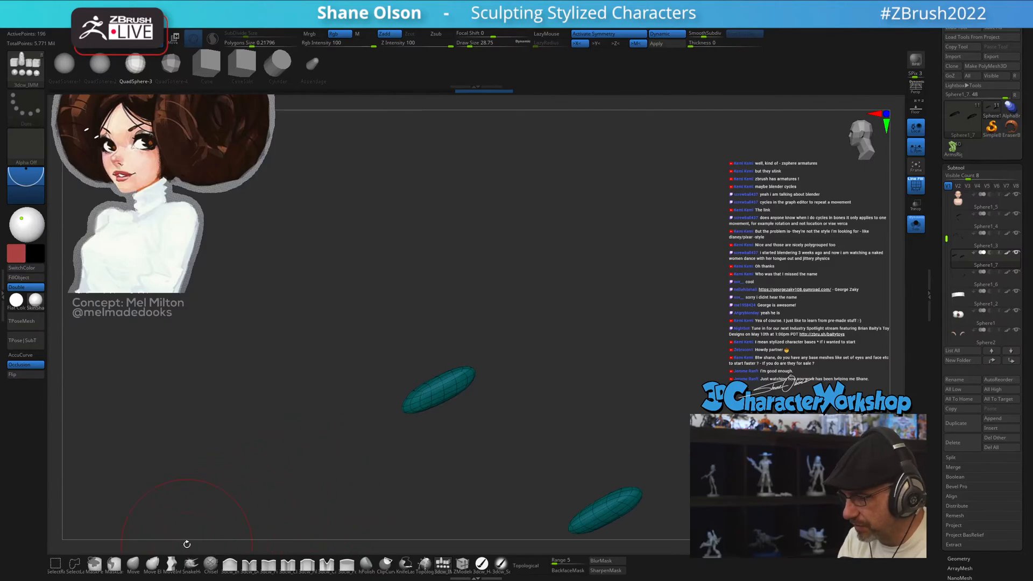
- Bend the lash into a curve and pull out its end using the Move brush at draw sizes of about 23 and 16
click(152, 563)
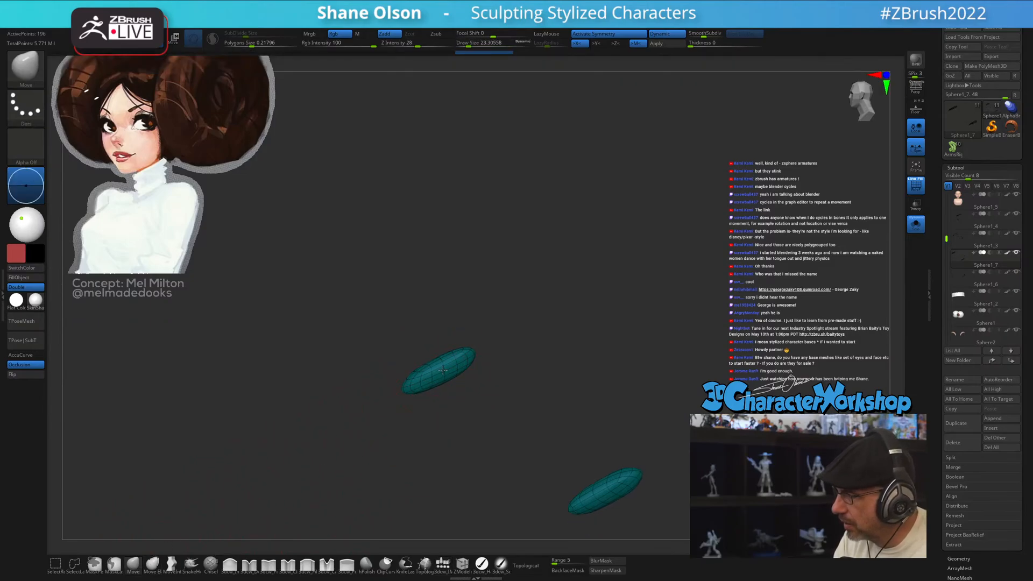
drag(440, 369, 449, 380)
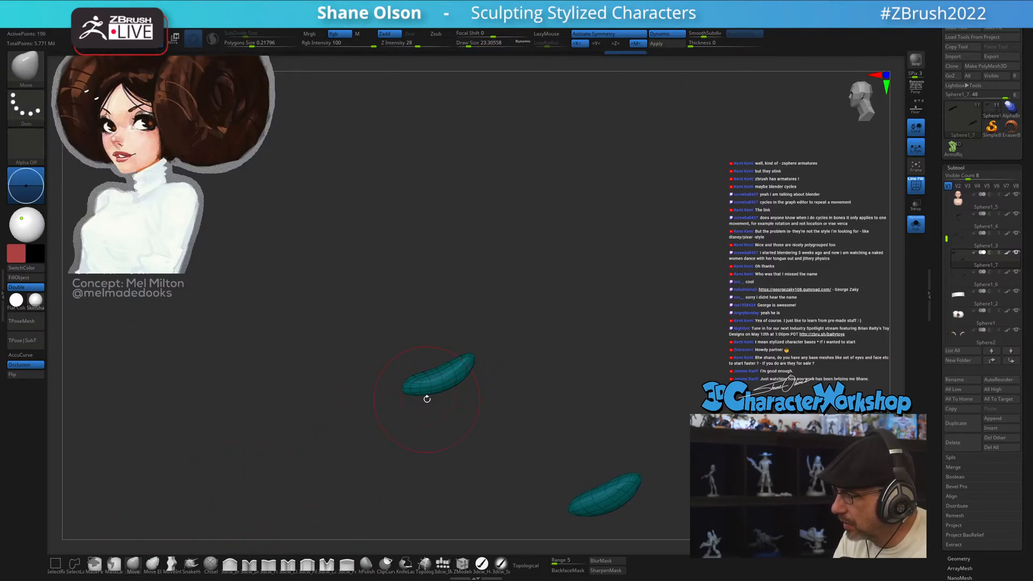
key(bracketleft)
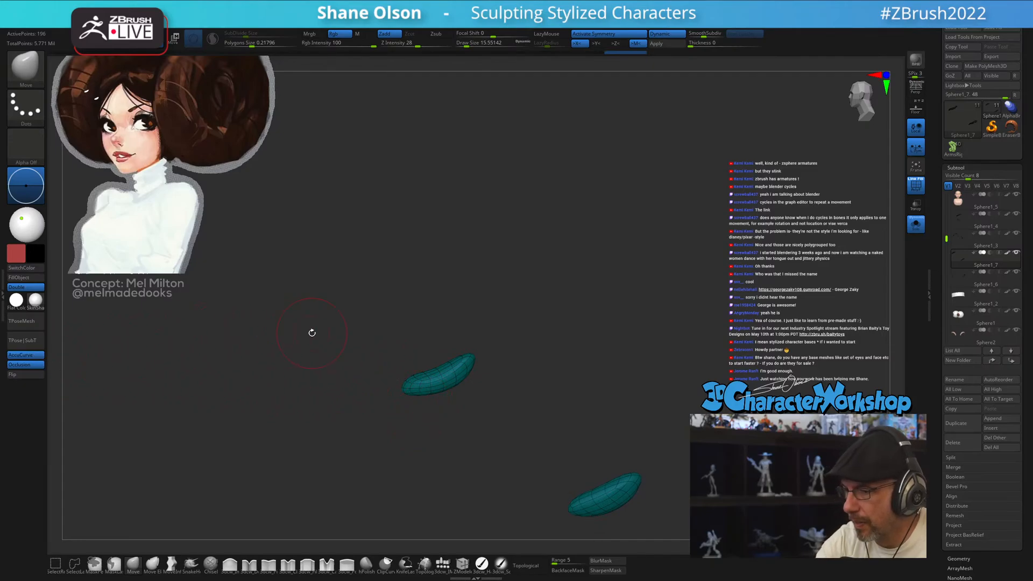
drag(394, 378, 387, 360)
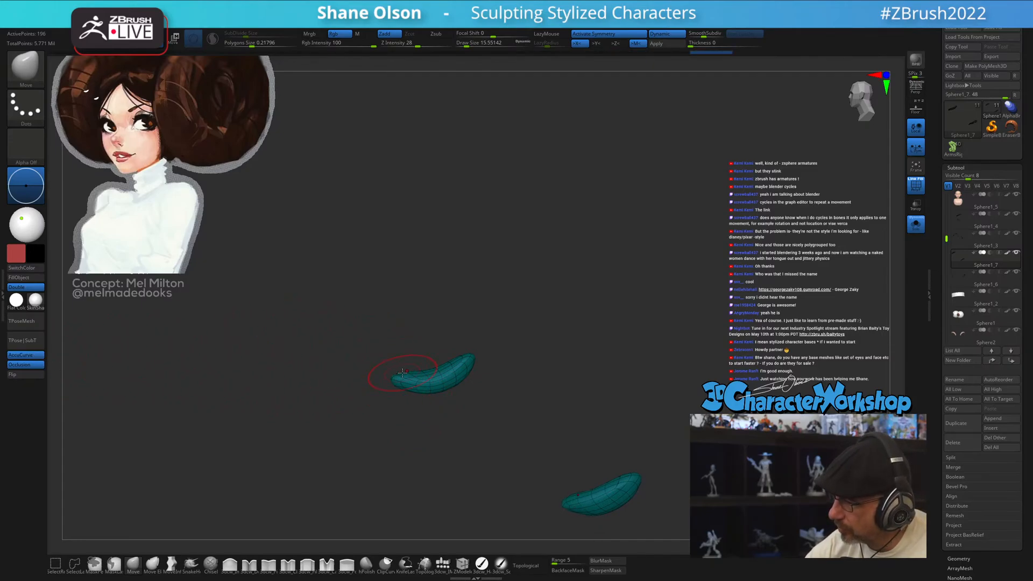
mouse_move(433, 419)
mouse_down()
mouse_move(463, 410)
mouse_move(482, 382)
mouse_move(437, 385)
mouse_up()
- Smooth the curved lash at intensity 12 and a draw size of about 29, then show the whole head again
key(s)
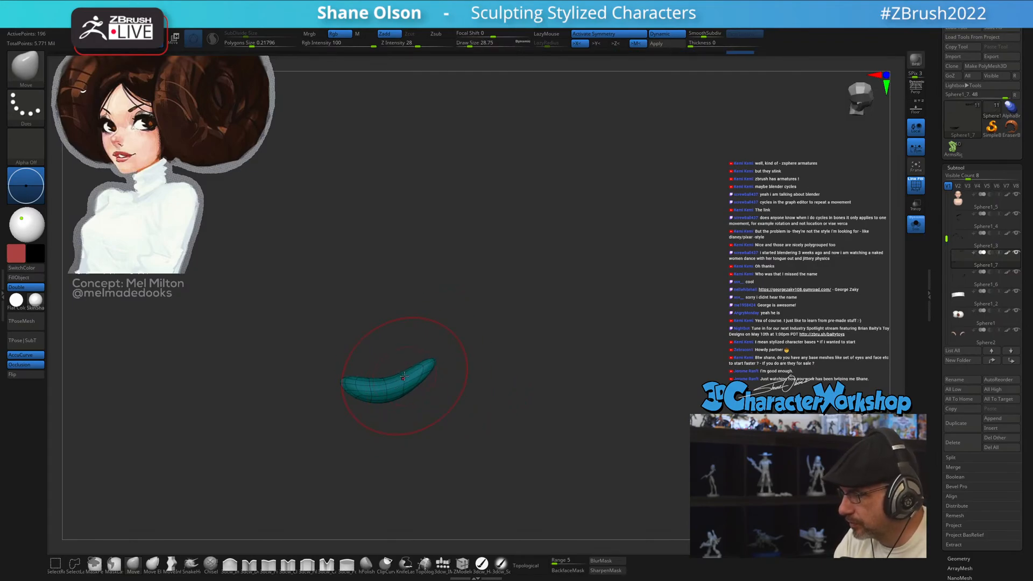
key(shift)
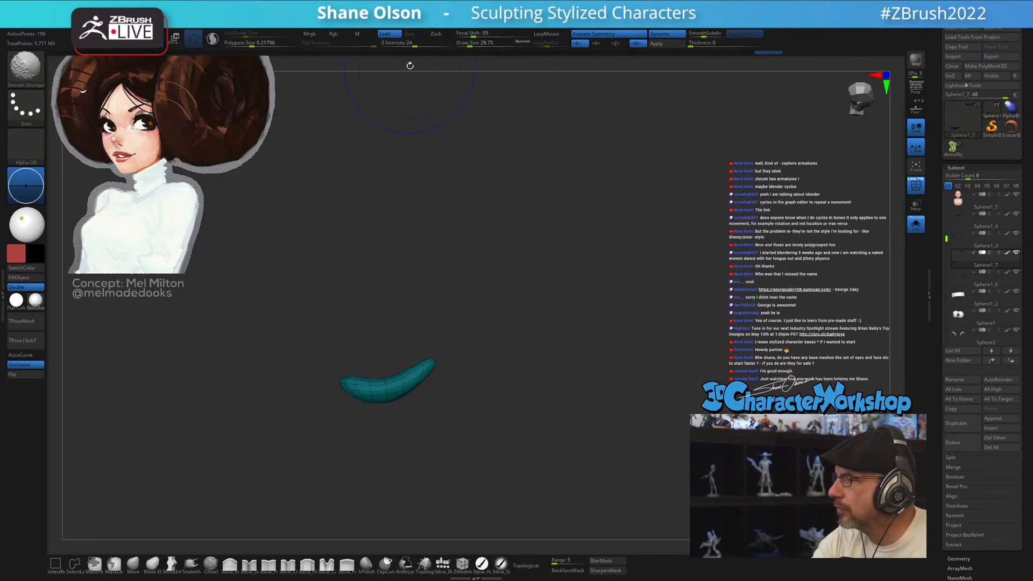
shift+drag(413, 44, 405, 44)
shift+drag(380, 383, 379, 388)
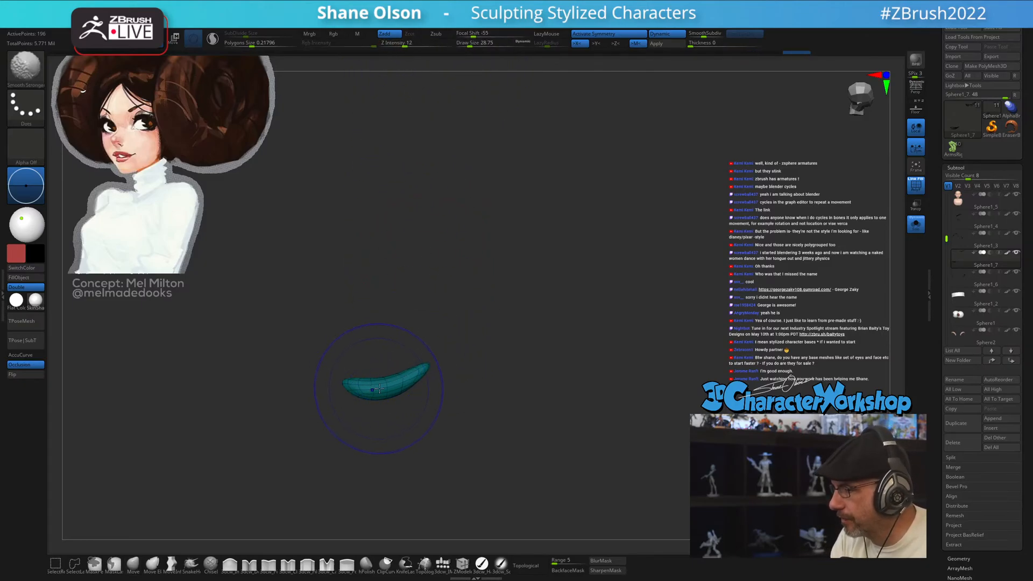
mouse_move(468, 365)
mouse_down()
mouse_move(519, 392)
mouse_move(580, 394)
mouse_up()
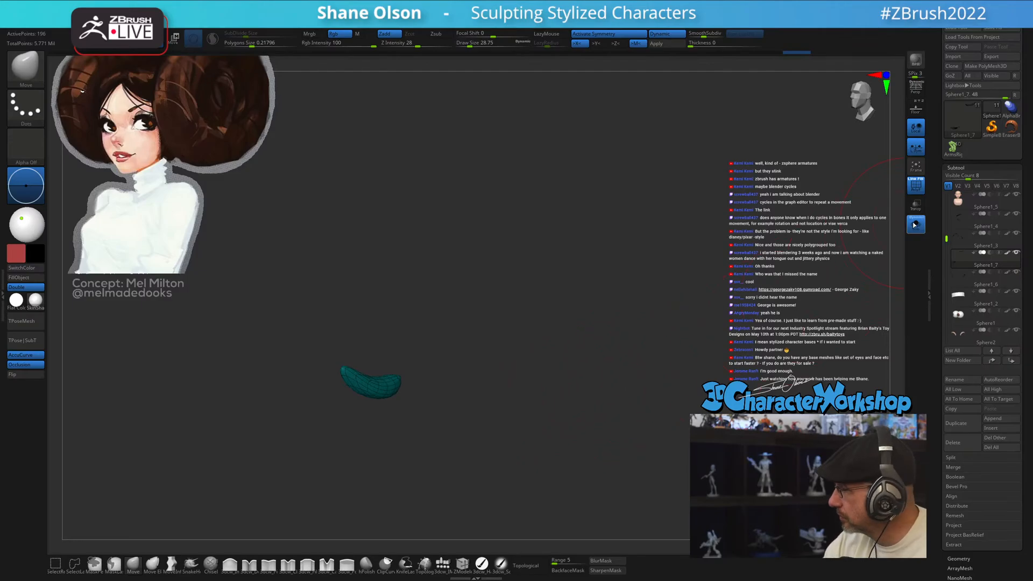
click(915, 225)
- Move, rotate and scale the lash with the Gizmo so it sits on the upper eyeliner above the iris
right_drag(545, 413, 469, 459)
key(w)
drag(412, 356, 422, 376)
drag(419, 353, 433, 351)
right_drag(455, 380, 493, 394)
drag(422, 408, 452, 384)
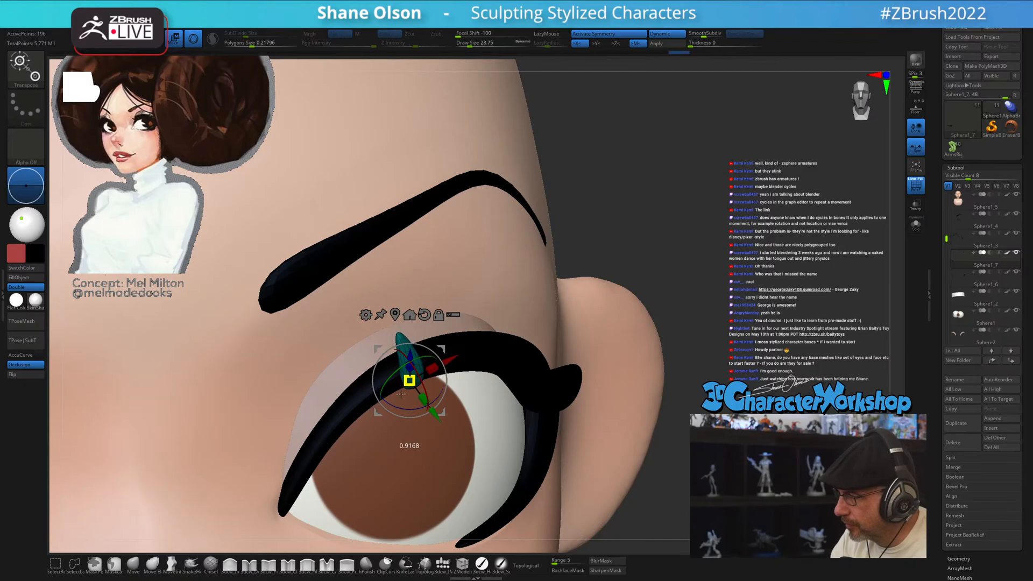
- Shift and tilt the lash so its base meets the inner part of the upper eyeliner
right_drag(410, 381, 438, 384)
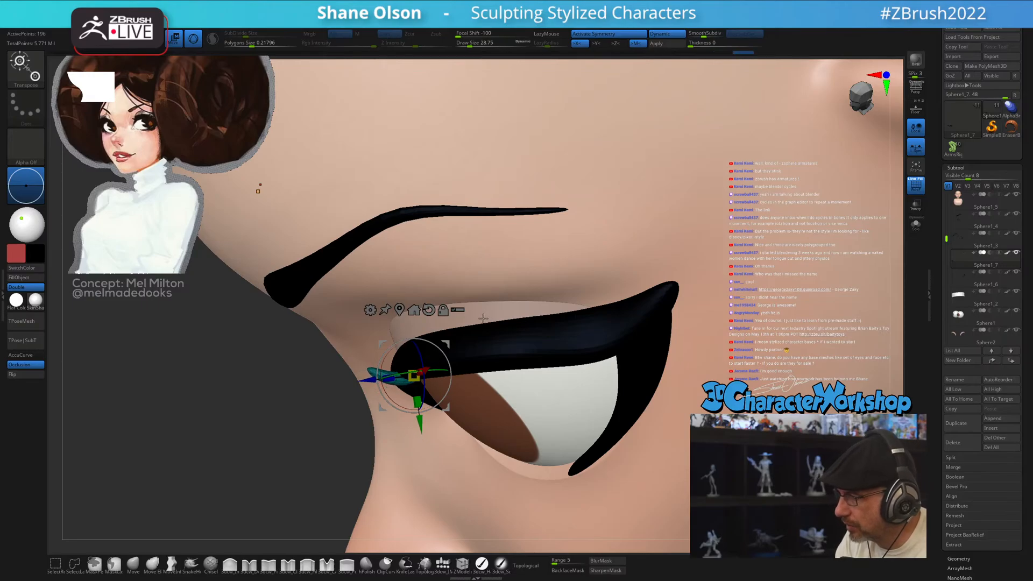
right_drag(378, 383, 490, 307)
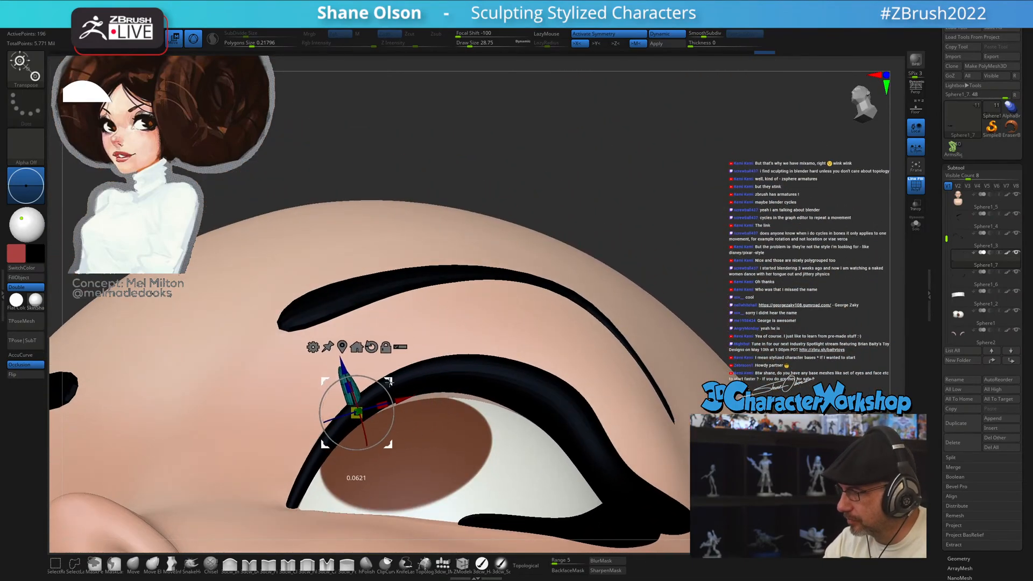
drag(390, 383, 413, 375)
mouse_move(412, 370)
right_down()
mouse_move(454, 332)
mouse_move(394, 378)
right_up()
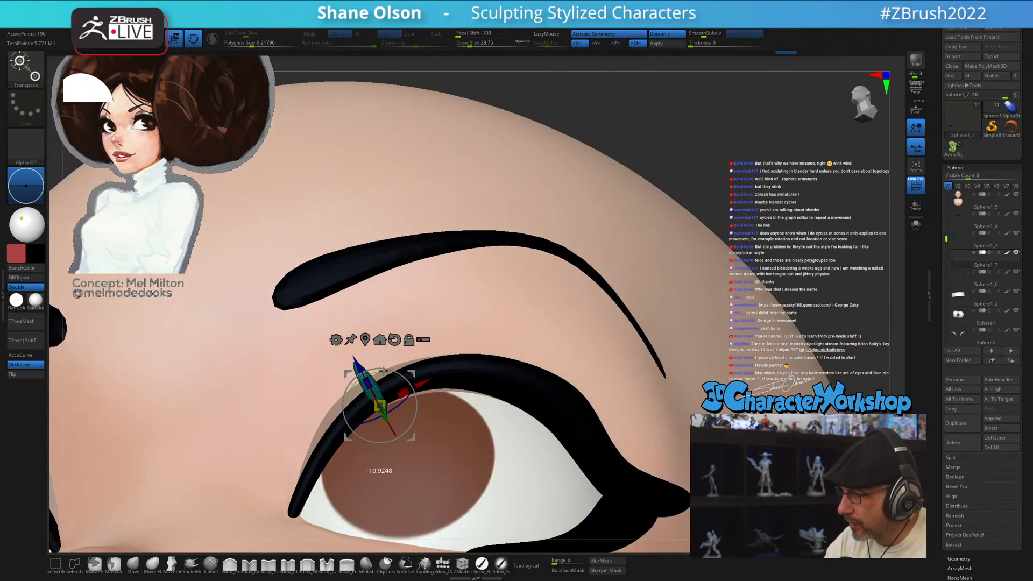
right_drag(500, 392, 496, 427)
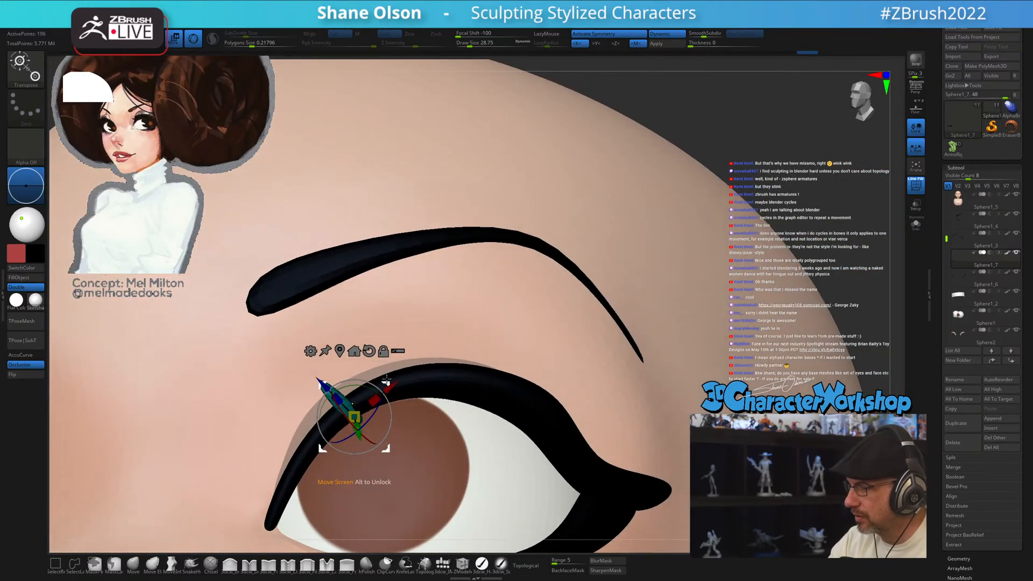
- Duplicate the lash toward the eyeliner's arch and rotate the copy to follow the curve
ctrl+drag(386, 380, 469, 357)
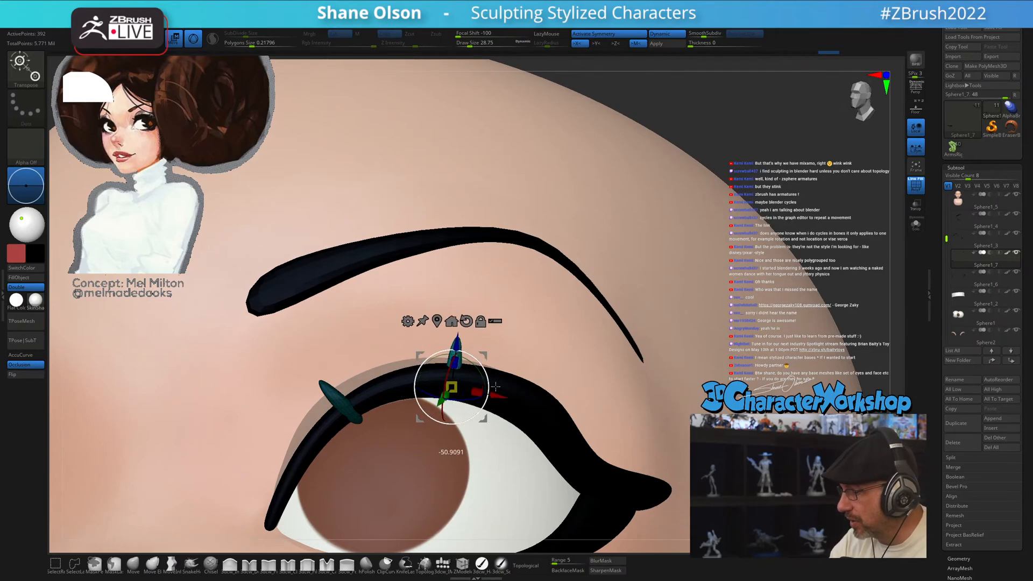
right_drag(496, 386, 481, 355)
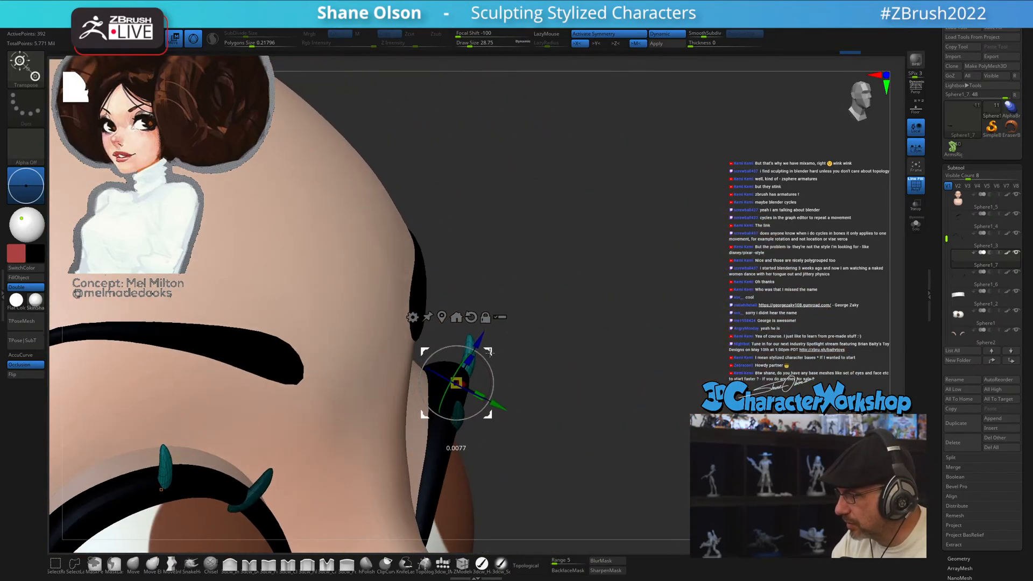
right_drag(556, 363, 494, 355)
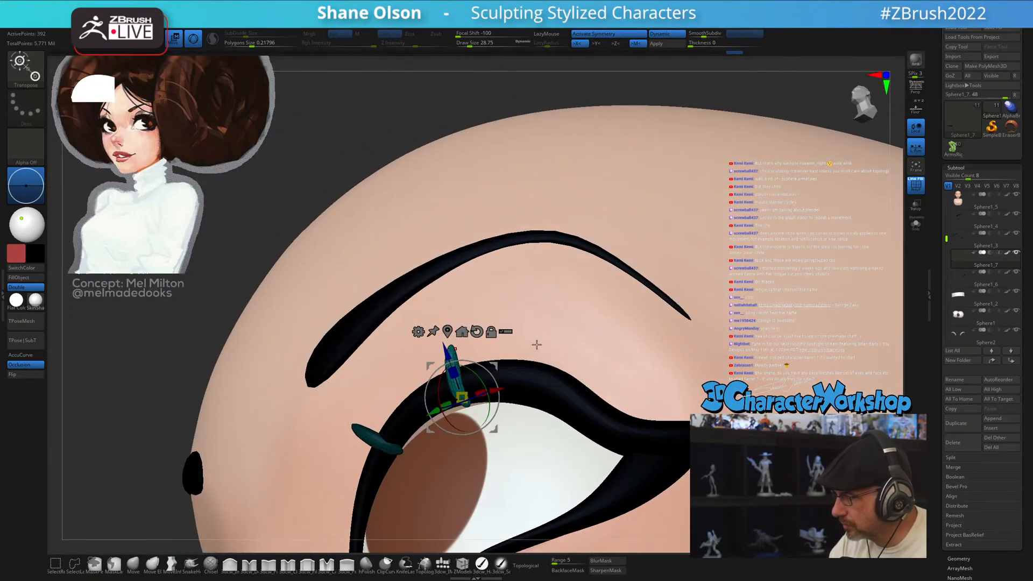
- Assign a polygroup to the lashes, then duplicate a third lash toward the eyeliner's wing and position it on the curve
key(ctrl+w)
right_drag(541, 370, 503, 314)
ctrl+click(455, 346)
alt+drag(483, 310, 570, 346)
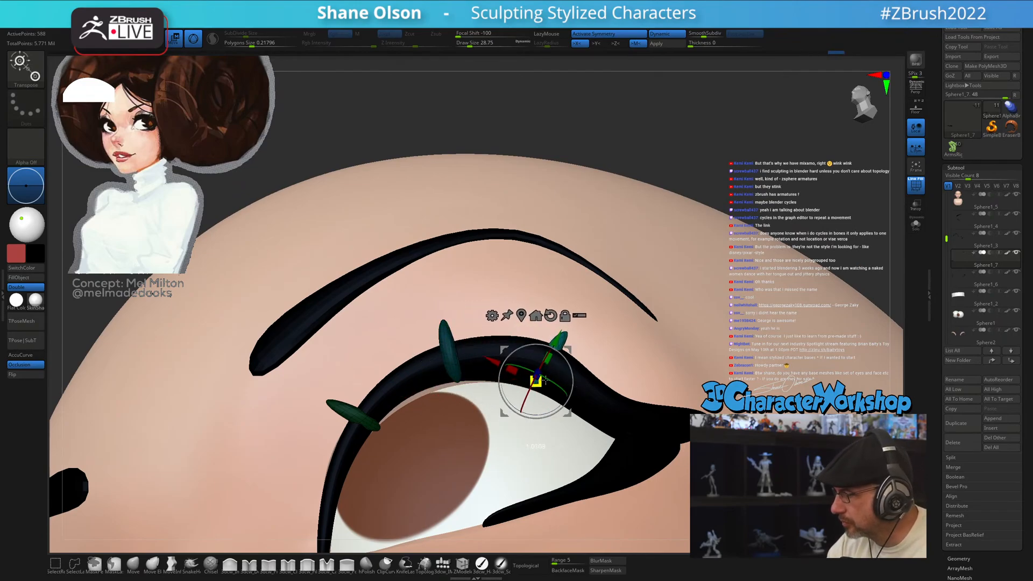
right_drag(571, 351, 610, 359)
drag(526, 346, 606, 339)
mouse_move(677, 357)
mouse_down()
mouse_move(650, 377)
mouse_move(635, 334)
mouse_move(614, 339)
mouse_move(646, 373)
mouse_move(568, 462)
mouse_move(562, 457)
mouse_move(574, 451)
mouse_move(565, 448)
mouse_up()
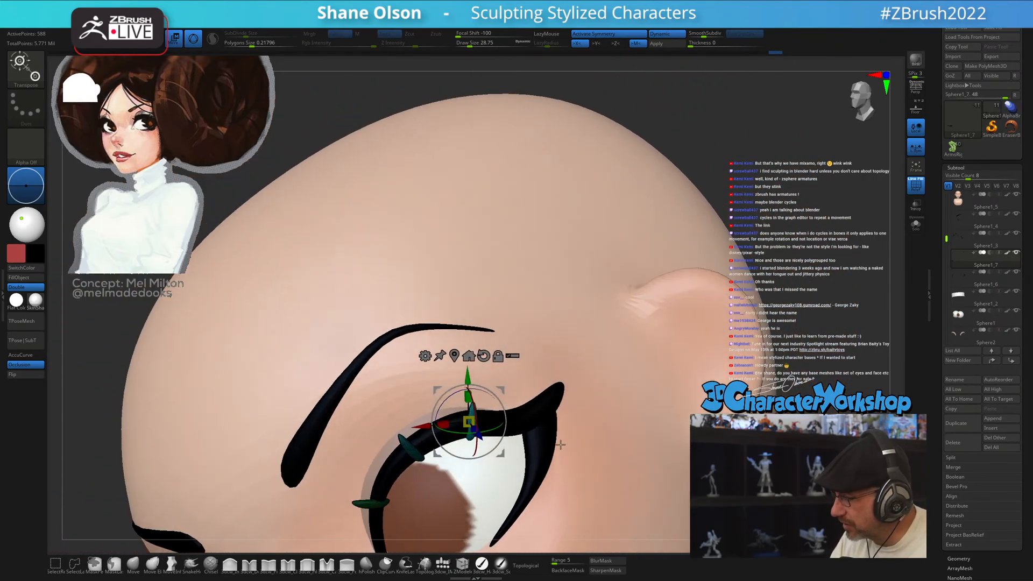
- Duplicate a fourth lash from the third toward the eyeliner's wing and tilt the copy to follow the curve
key(ctrl)
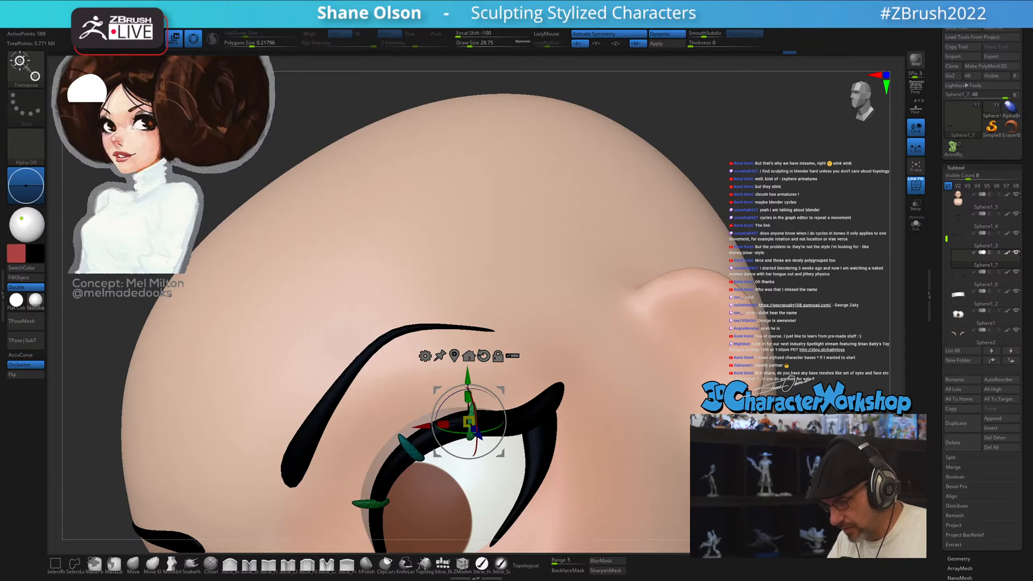
drag(520, 375, 543, 307)
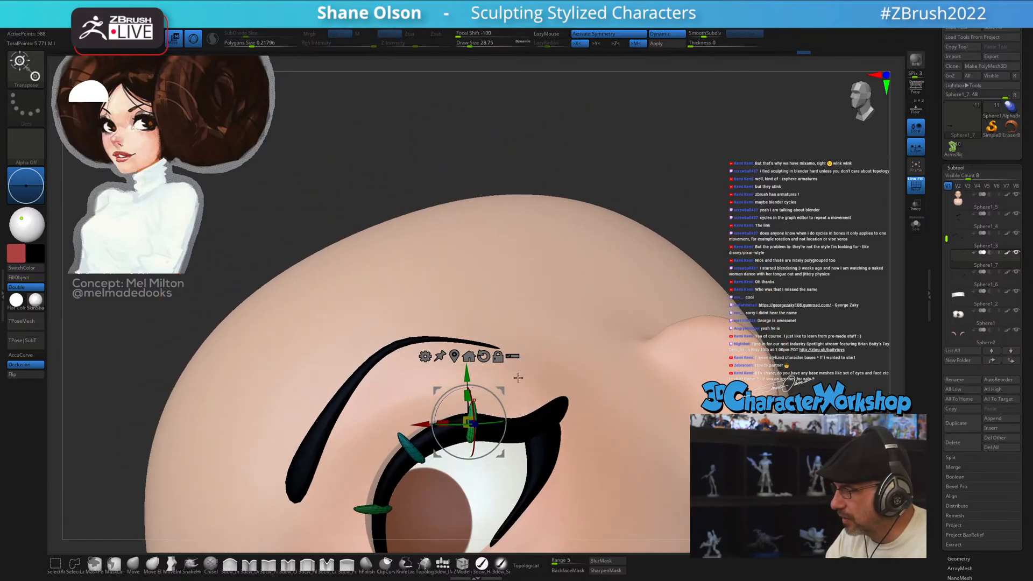
ctrl+click(475, 423)
right_drag(581, 377, 528, 269)
right_drag(528, 268, 506, 291)
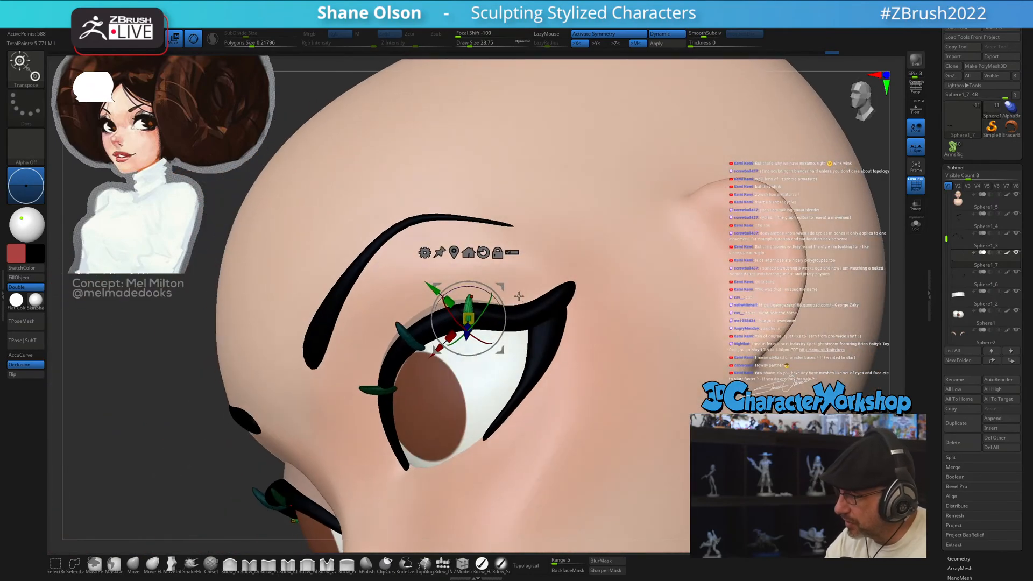
ctrl+drag(504, 290, 529, 280)
right_drag(530, 281, 529, 298)
drag(529, 297, 556, 259)
right_drag(556, 259, 554, 297)
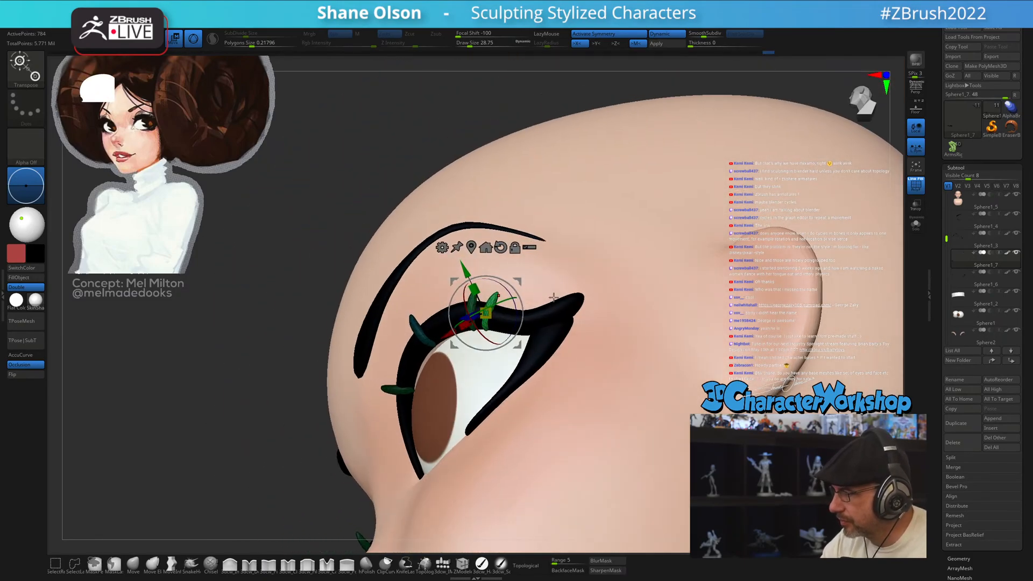
ctrl+right_drag(315, 484, 307, 500)
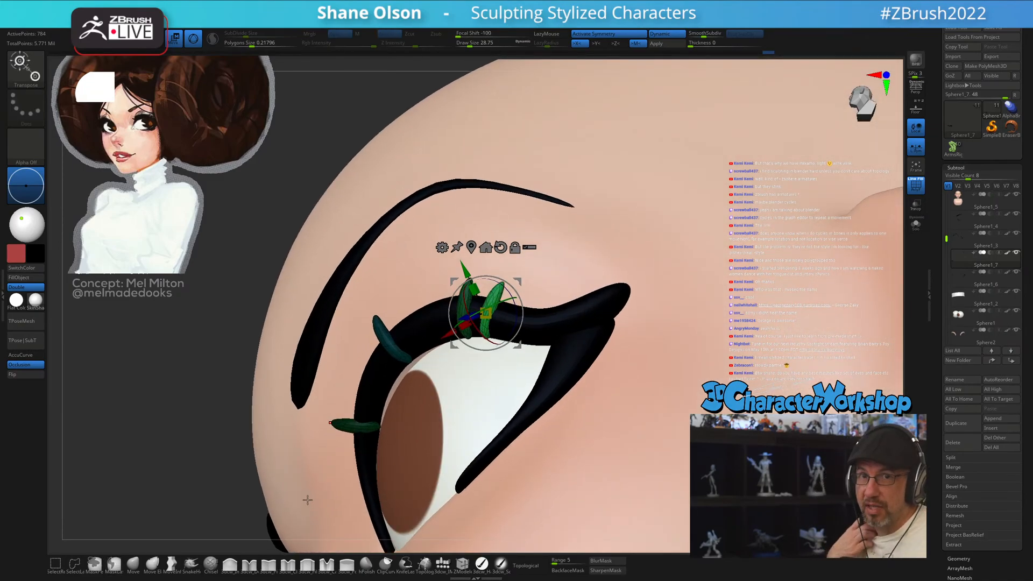
right_drag(307, 499, 404, 461)
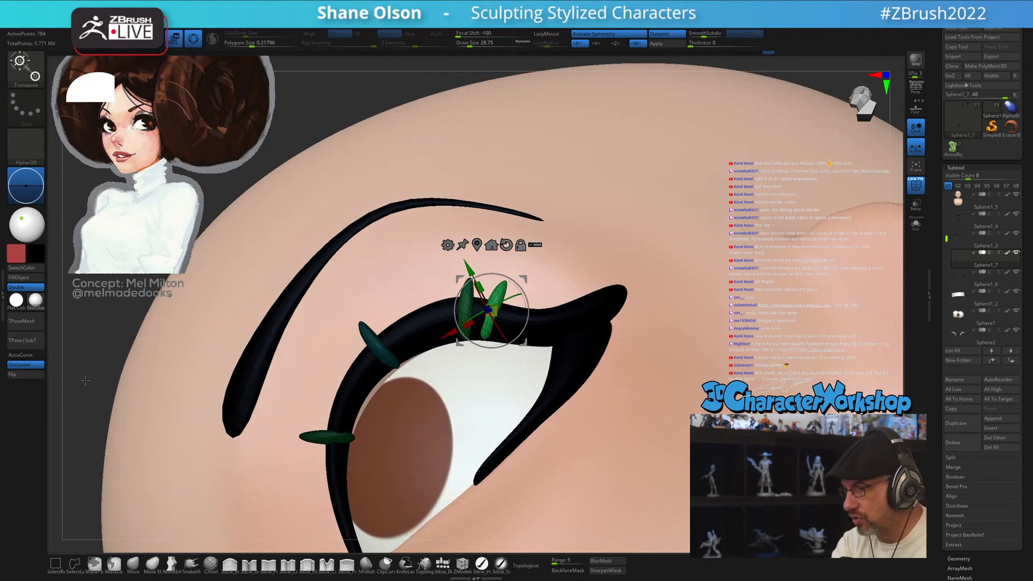
- Give the fourth lash its own polygroup, then mask the other lashes and center the Gizmo on it
key(ctrl)
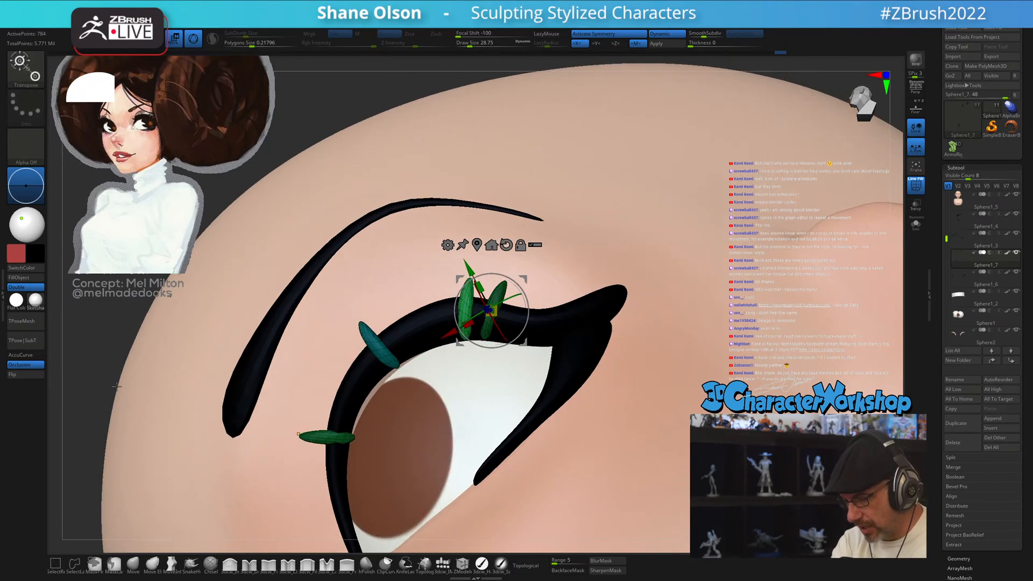
key(ctrl)
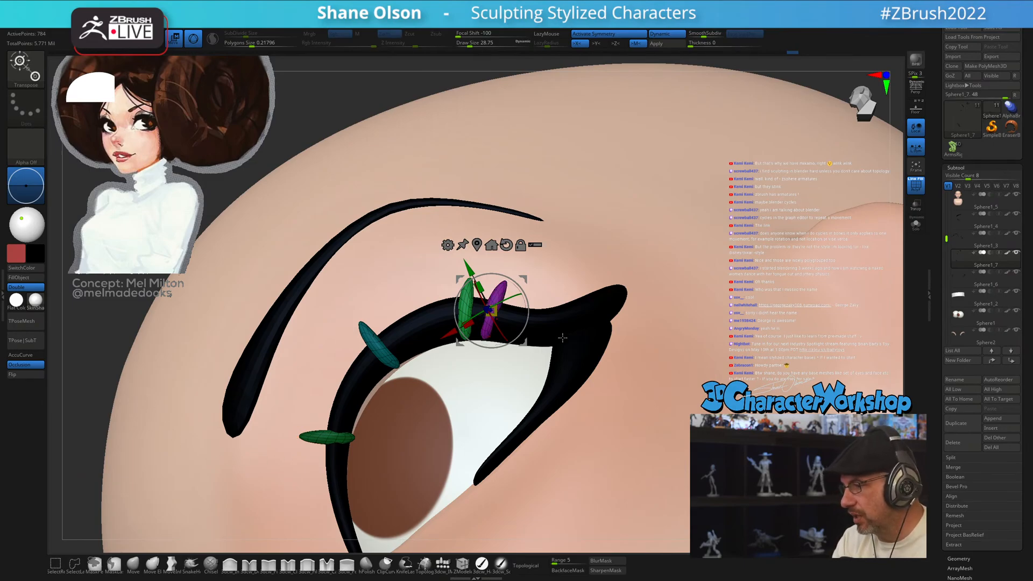
right_drag(562, 338, 528, 310)
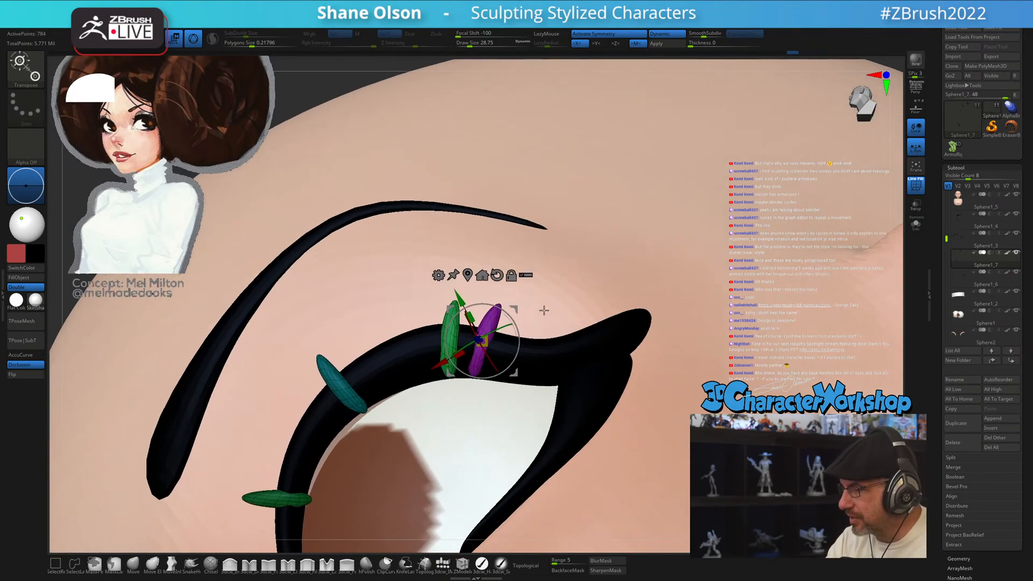
alt+click(519, 267)
alt+click(486, 341)
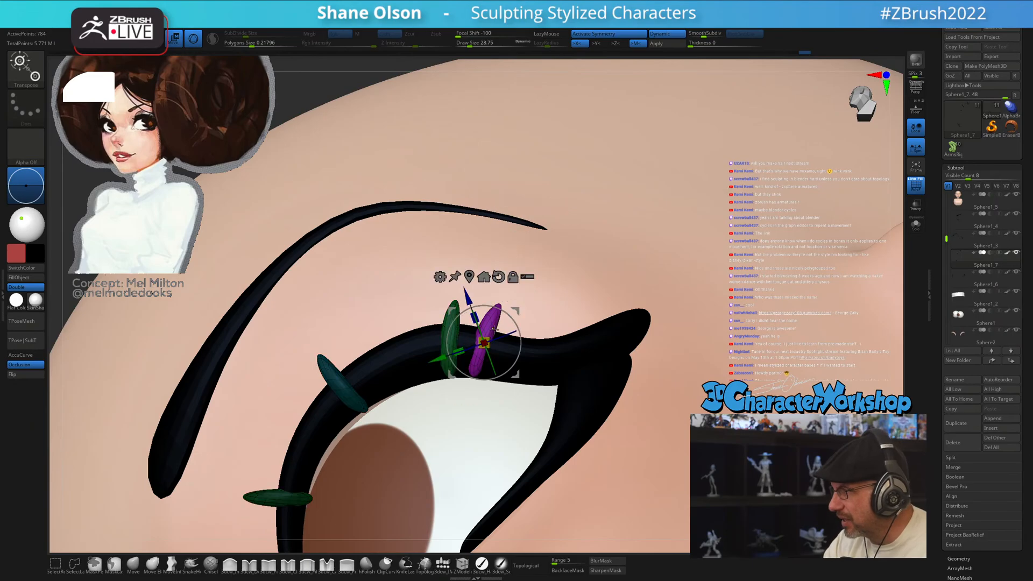
- Duplicate a fifth lash near the base of the eyeliner's wing and position and rotate it to sit on the curve
right_drag(595, 260, 553, 281)
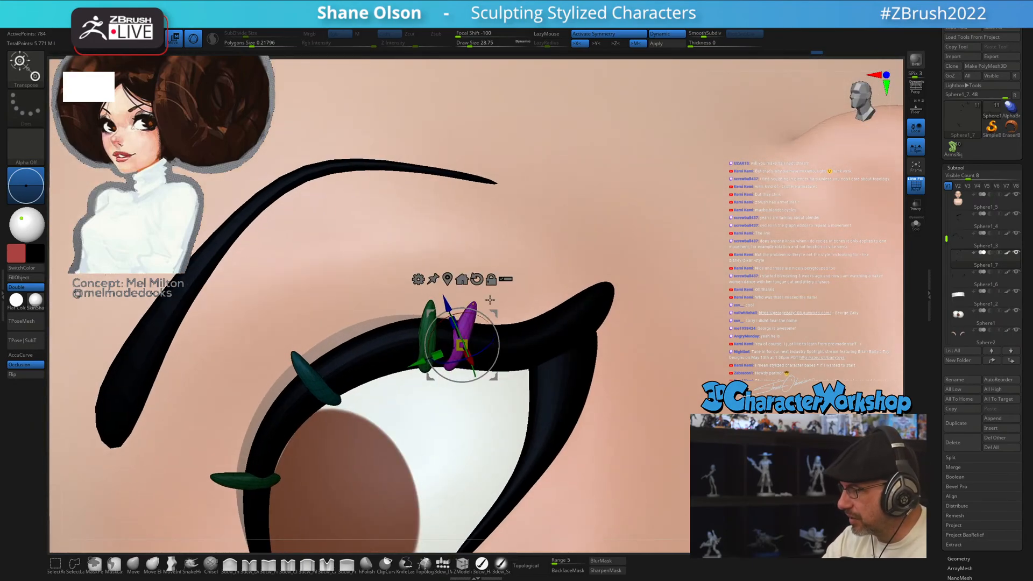
ctrl+drag(462, 345, 527, 350)
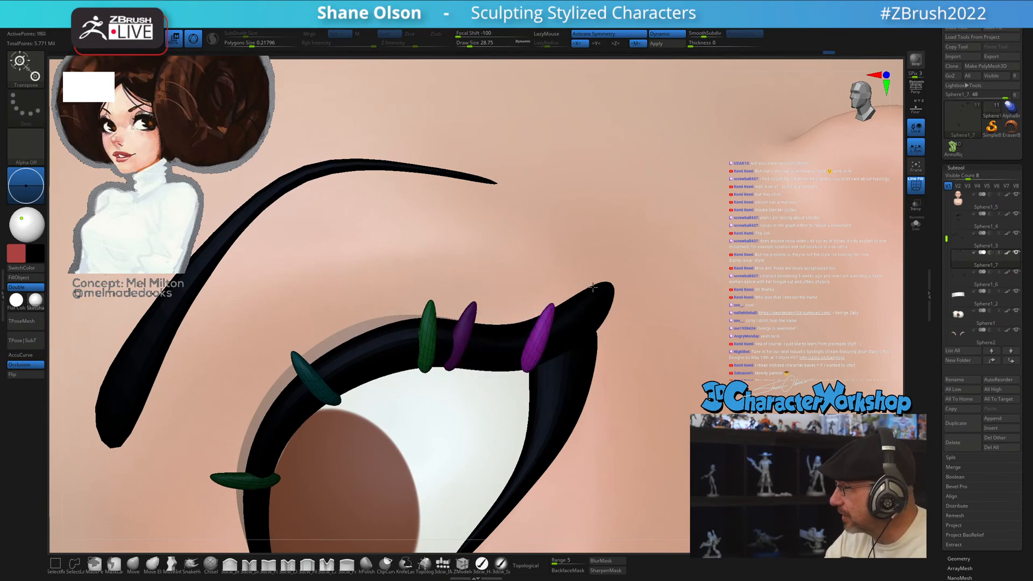
right_drag(593, 288, 550, 302)
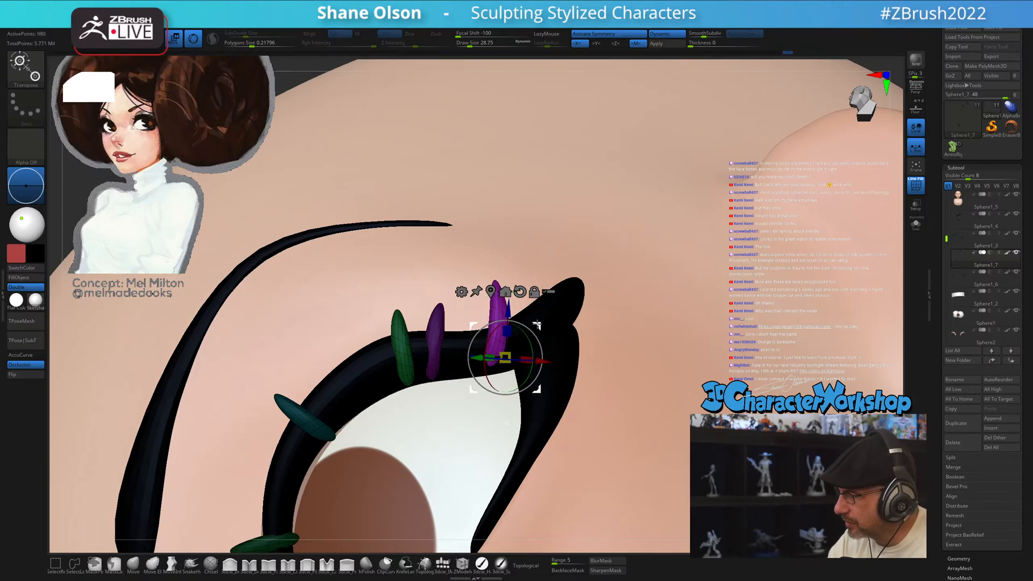
right_drag(509, 369, 524, 364)
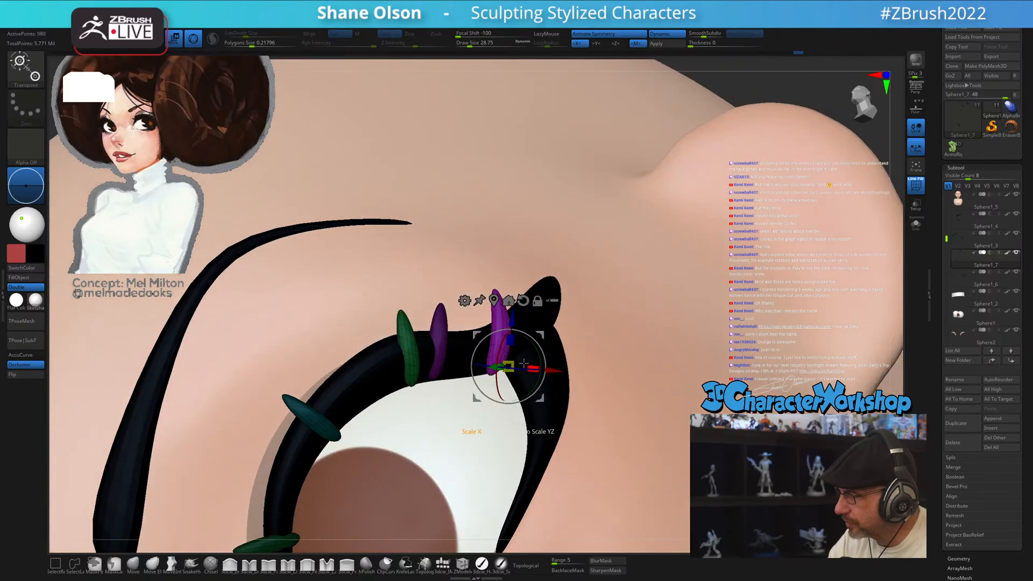
mouse_move(546, 321)
right_down()
mouse_move(549, 334)
mouse_move(556, 323)
right_up()
- Assign the fifth lash its own polygroup, then isolate the fourth lash and adjust its placement on the eyeliner
key(ctrl)
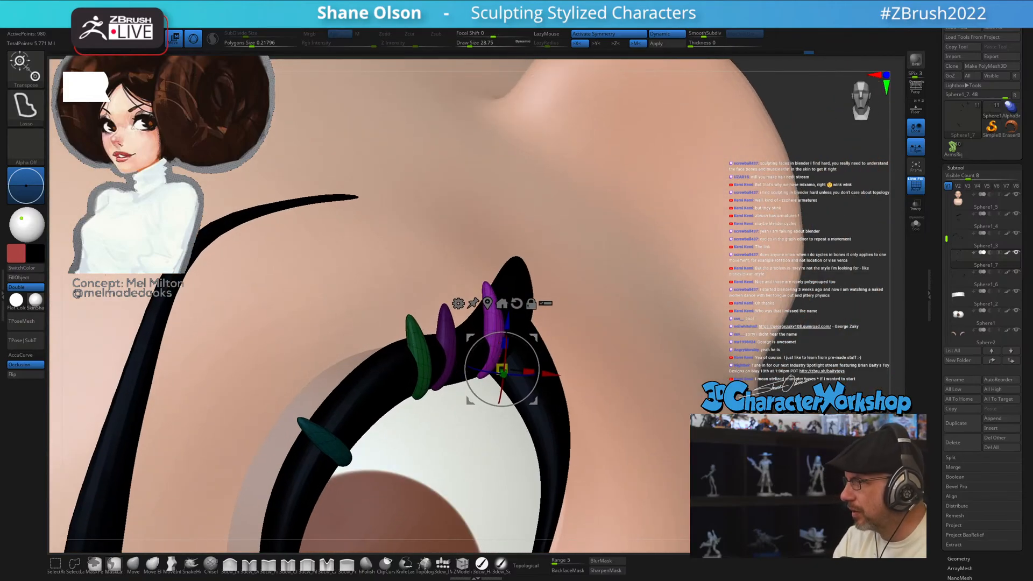
key(ctrl+w)
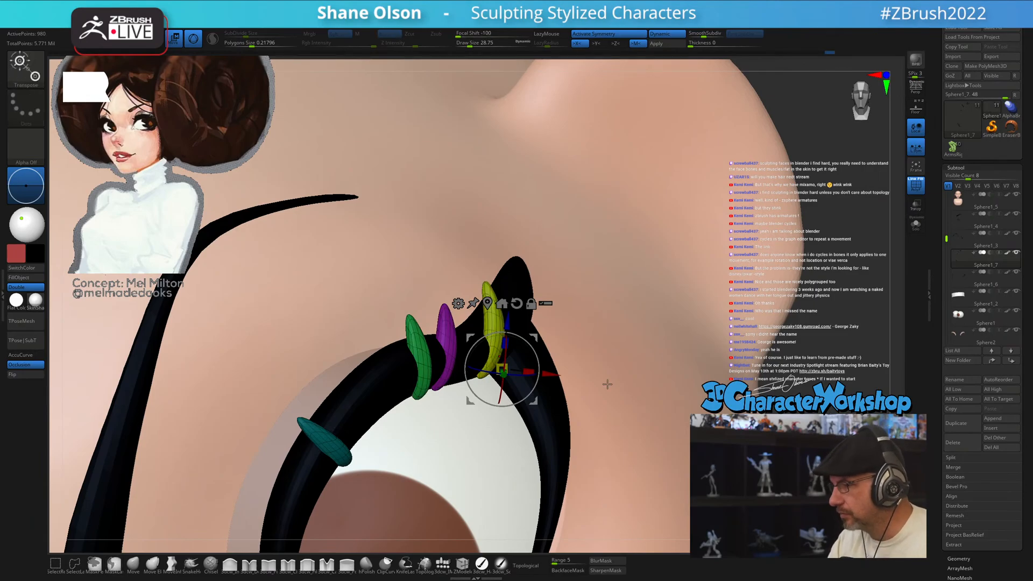
alt+click(446, 339)
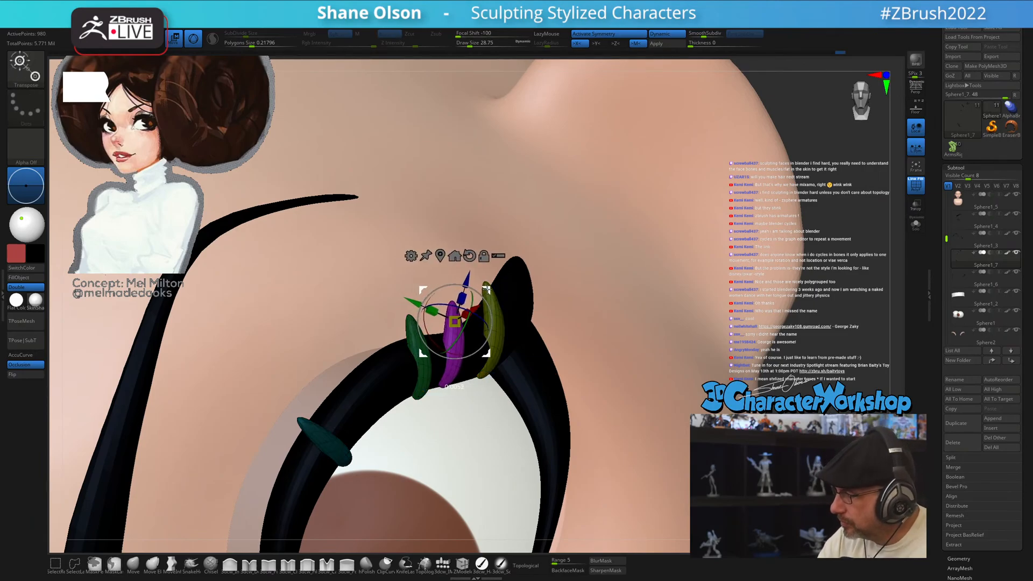
right_drag(551, 281, 572, 317)
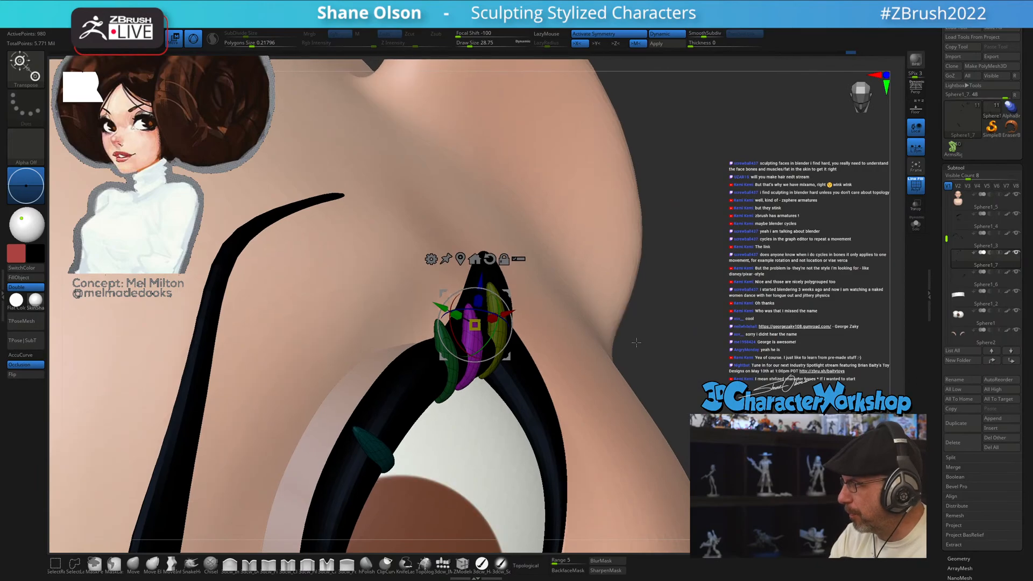
ctrl+right_drag(639, 343, 614, 318)
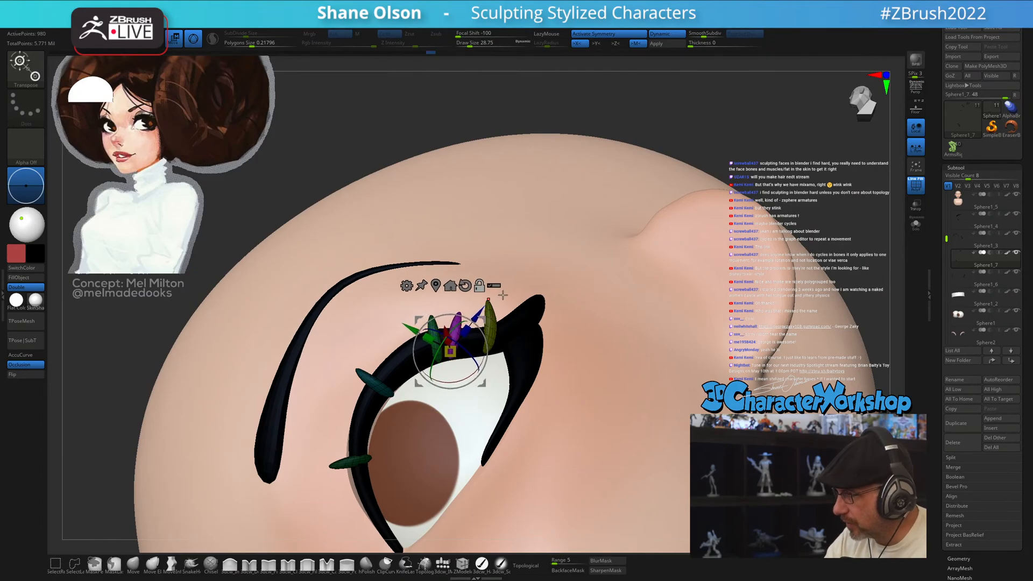
right_drag(503, 294, 605, 339)
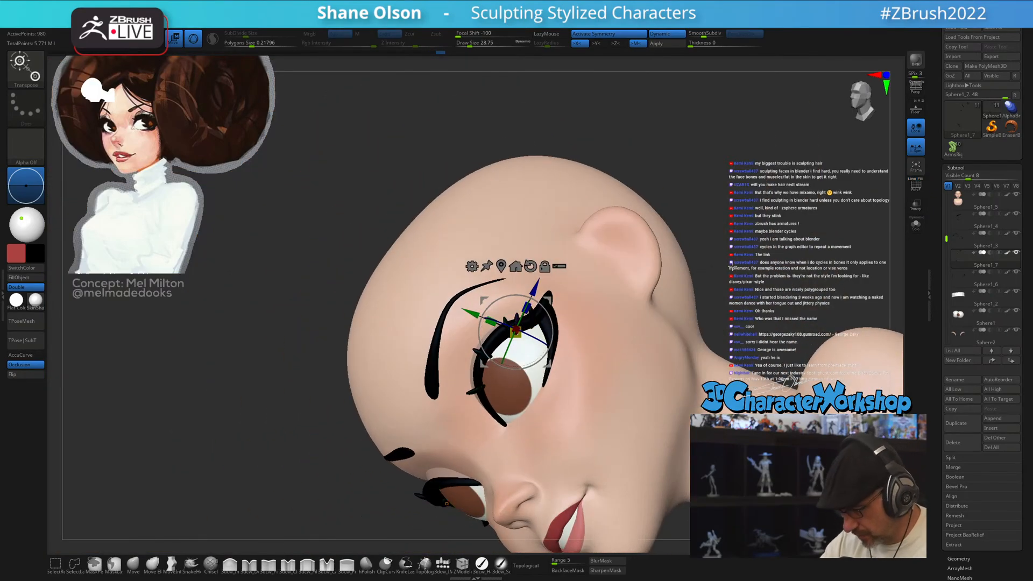
- Use the Move brush to tuck the lash bases into the upper eyeliner so they stop protruding over the eye
key(q)
key(ctrl)
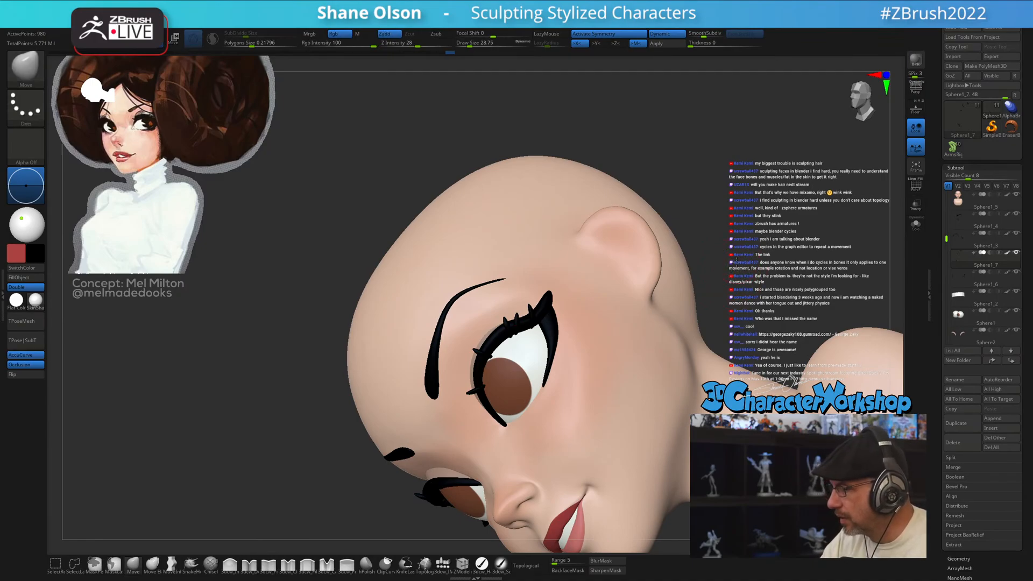
mouse_move(744, 276)
right_down()
mouse_move(544, 351)
mouse_move(506, 344)
right_up()
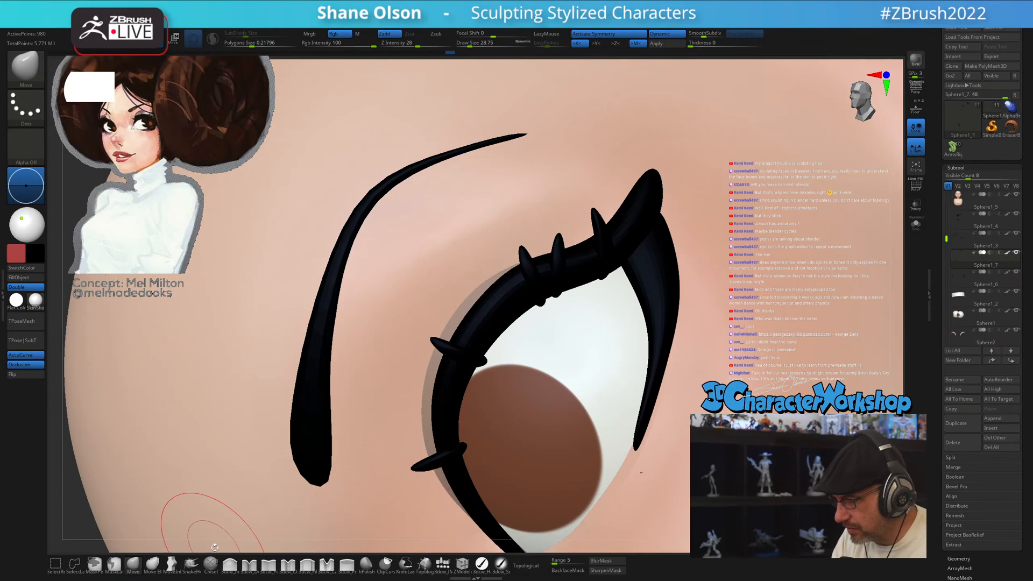
key(s)
mouse_move(463, 427)
mouse_down()
mouse_move(472, 444)
mouse_move(447, 461)
mouse_up()
right_drag(493, 363, 475, 364)
drag(492, 364, 476, 345)
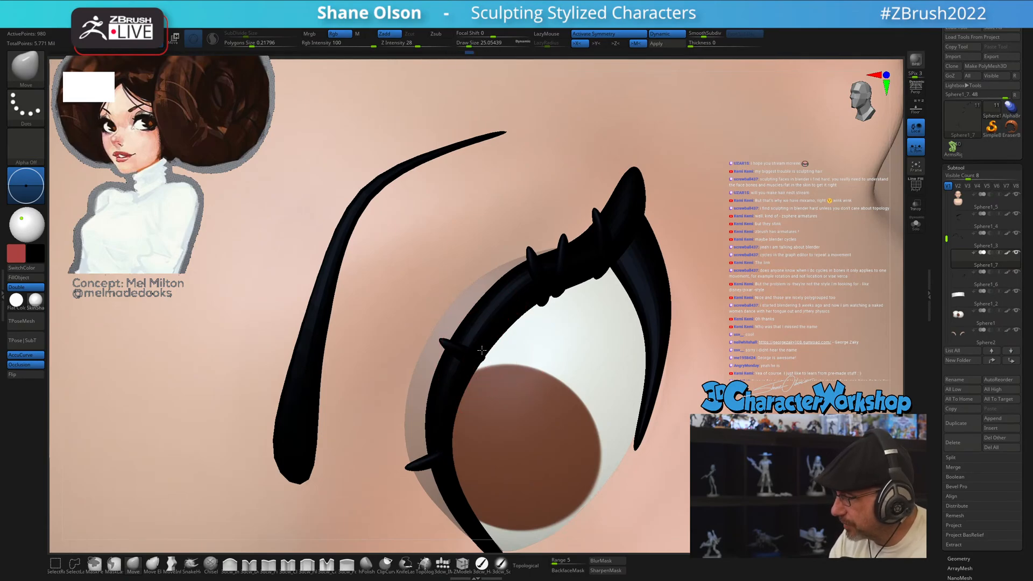
key(s)
mouse_move(549, 303)
mouse_down()
mouse_move(542, 285)
mouse_move(558, 296)
mouse_move(557, 284)
mouse_up()
- Pull the tips of the three outer lashes upward with the Move brush to lengthen them
right_drag(616, 231, 589, 242)
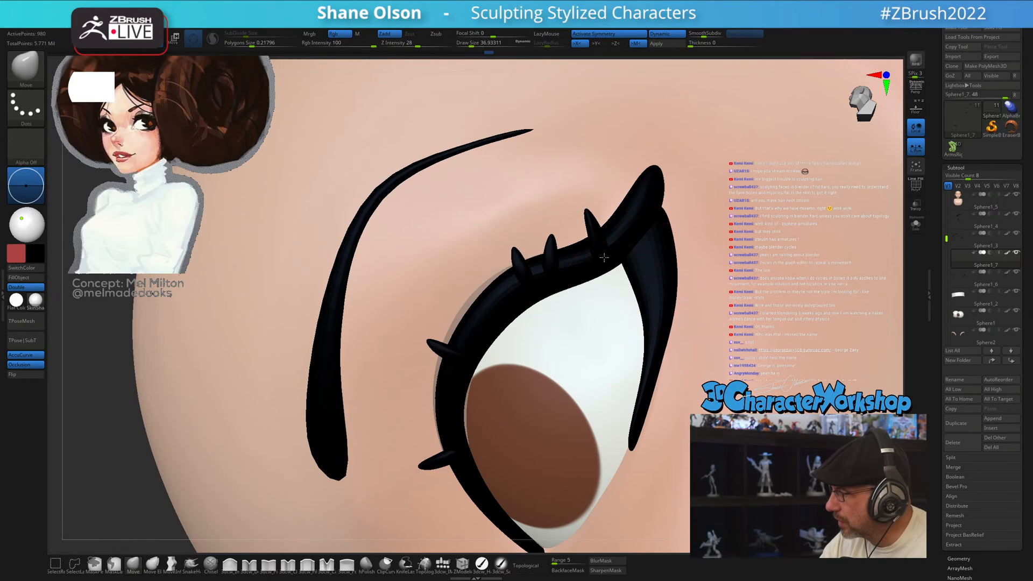
key(s)
drag(600, 209, 591, 208)
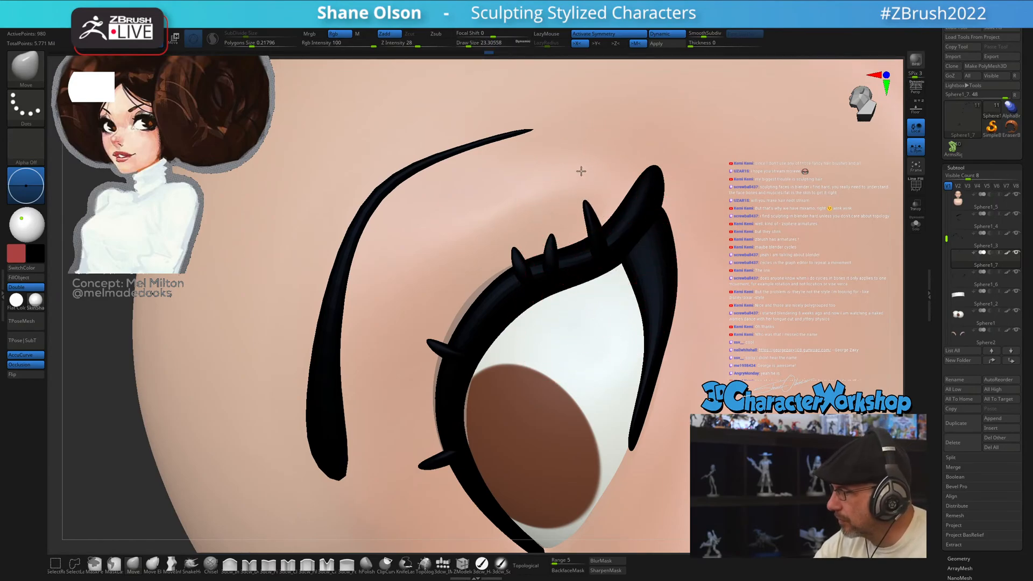
drag(581, 171, 580, 164)
drag(553, 236, 548, 178)
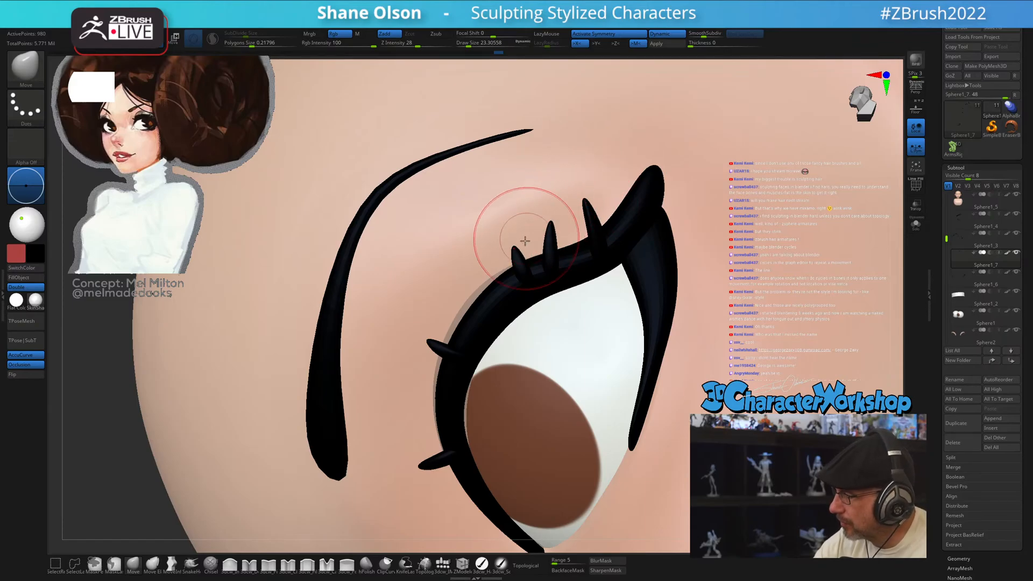
drag(514, 248, 498, 202)
- Make the upper eyeliner the active subtool and refine its wing tip with the Move brush, using the polyframe display as a guide
alt+right_drag(676, 194, 627, 271)
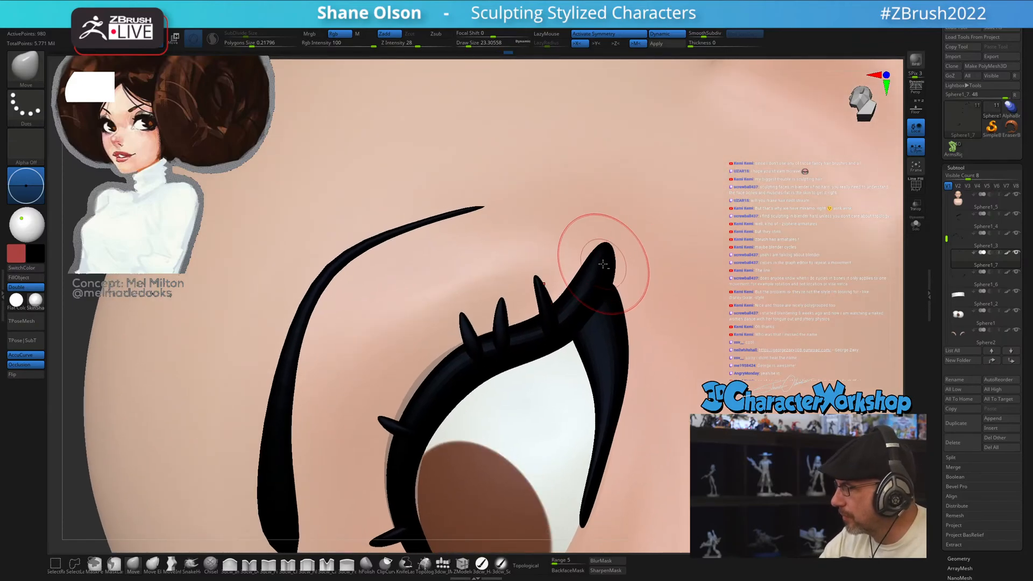
alt+click(607, 266)
key(shift+f)
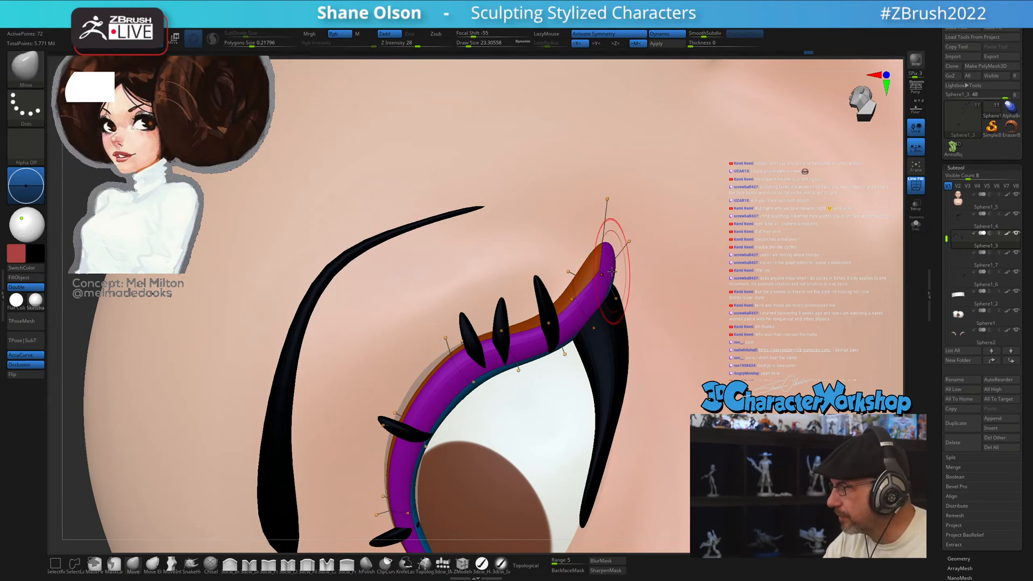
ctrl+right_drag(612, 272, 570, 312)
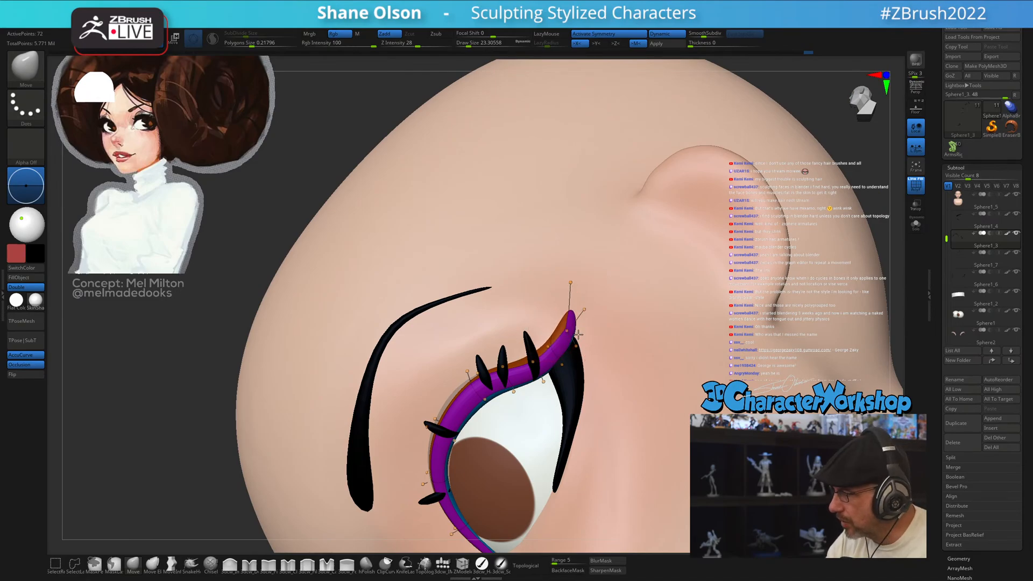
right_drag(586, 265, 577, 291)
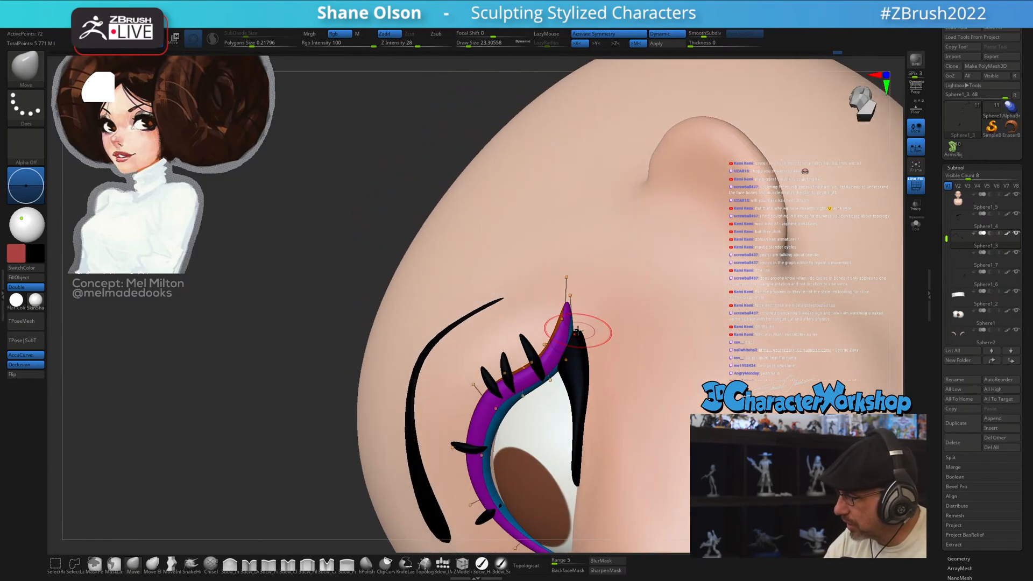
ctrl+right_drag(590, 326, 605, 393)
key(shift+f)
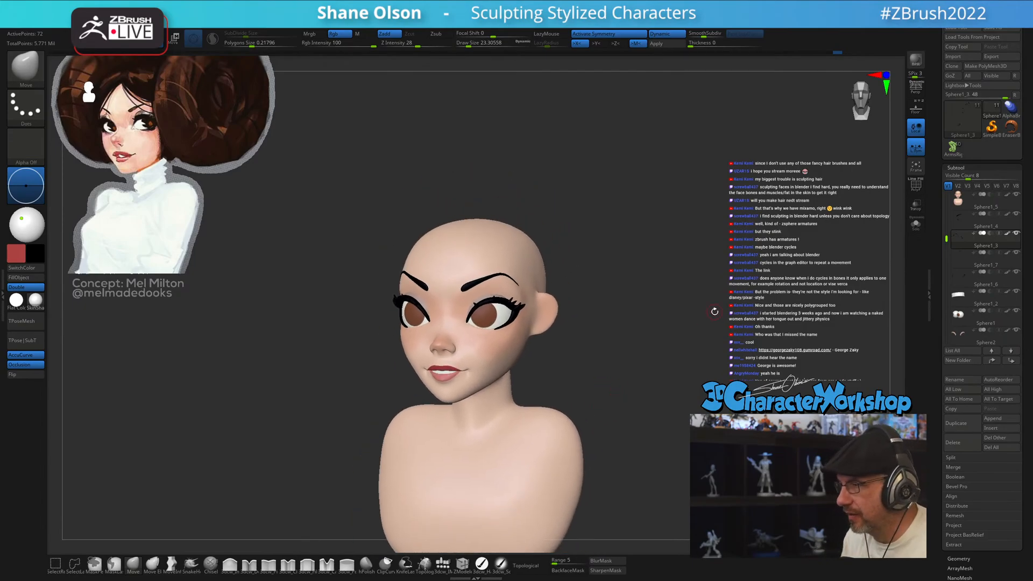
- Examine the eyelashes and face from front and three-quarter views against the concept
alt+right_drag(698, 280, 667, 287)
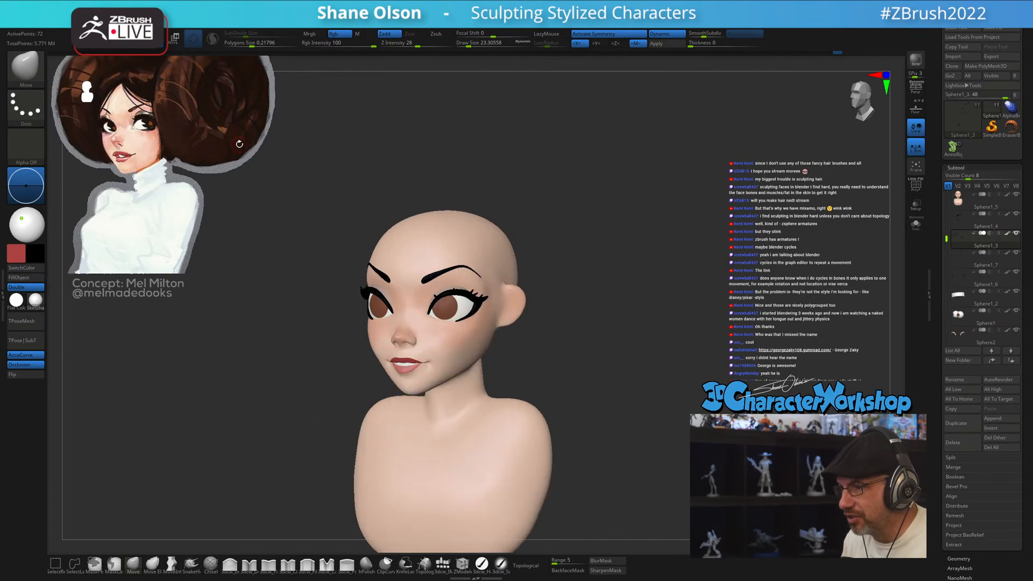
right_drag(654, 190, 645, 186)
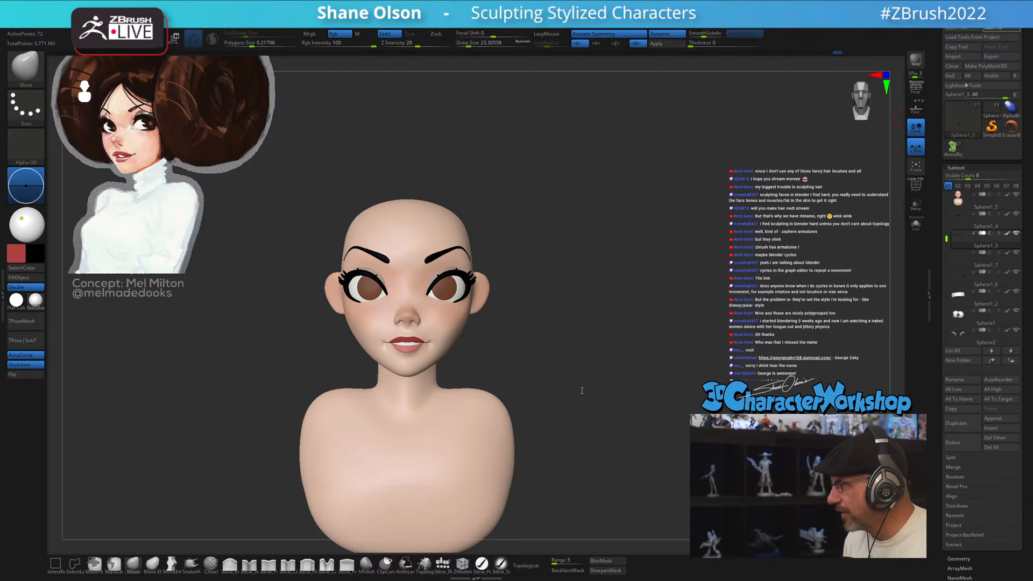
mouse_move(632, 296)
mouse_down()
mouse_move(620, 322)
mouse_move(622, 300)
mouse_up()
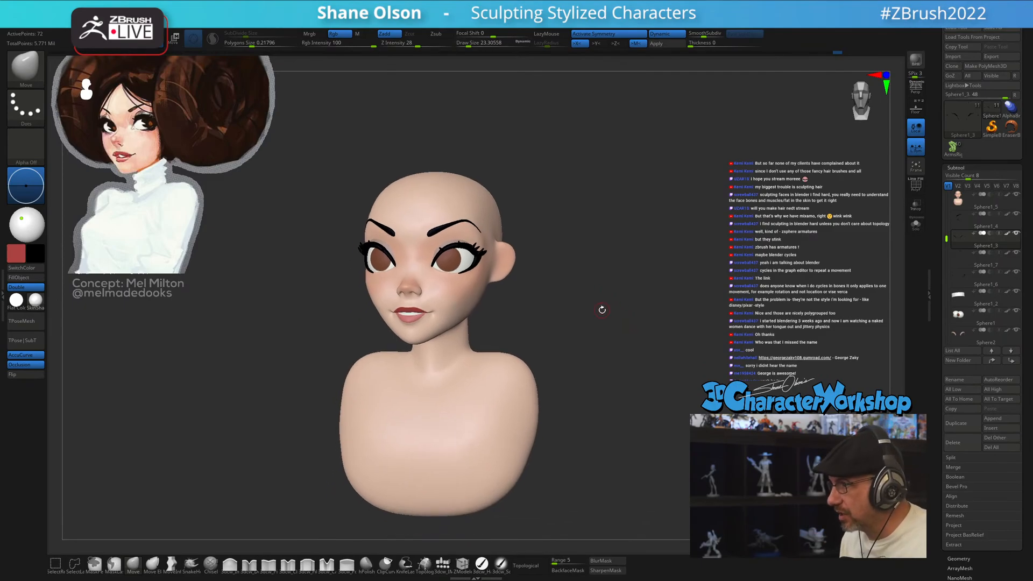
key(s)
drag(577, 320, 586, 319)
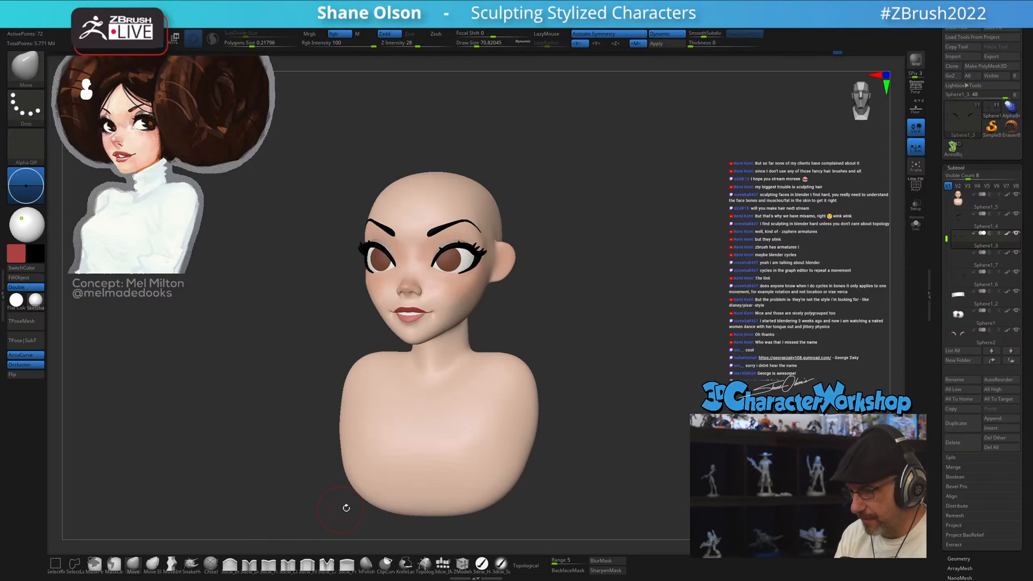
- Choose the QuadSphere-1 primitive of the insert mesh brush with the head seen in profile
drag(608, 458, 608, 463)
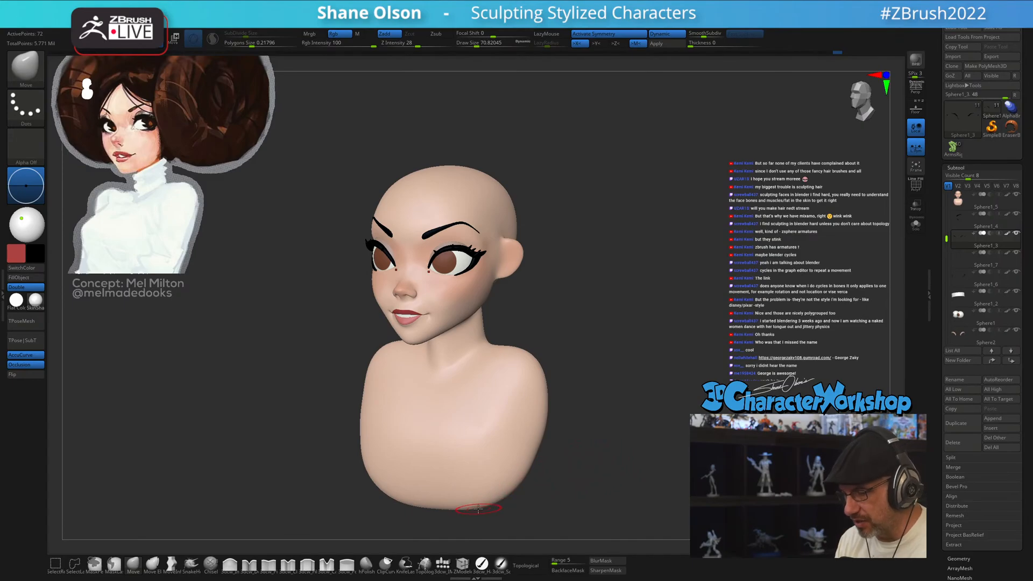
click(442, 563)
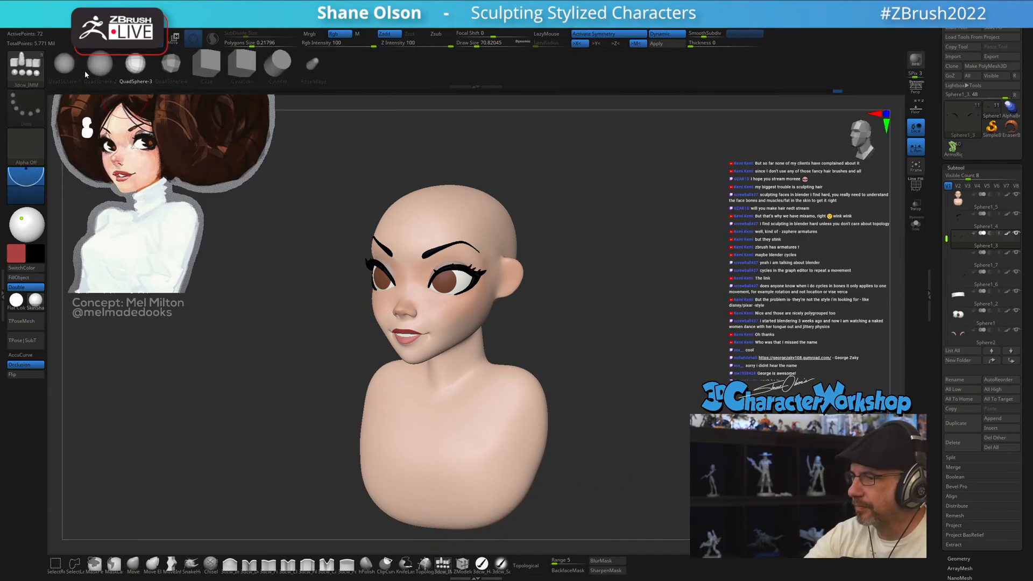
drag(614, 327, 586, 328)
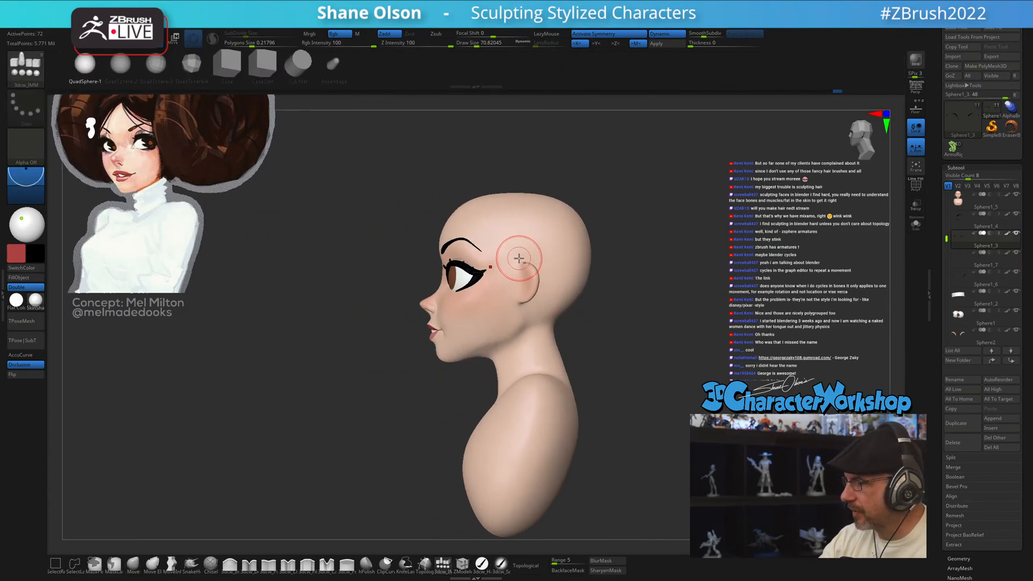
drag(520, 256, 529, 269)
- Turn on the polyframe display and make the teeth subtool active to receive the hair spheres
key(shift+f)
key(shift+f)
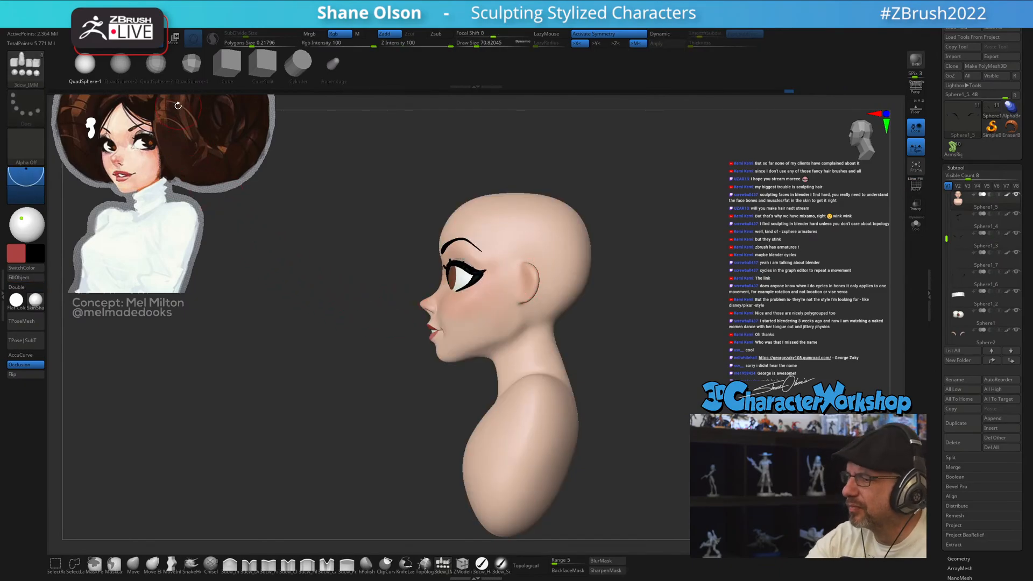
key(z)
key(z)
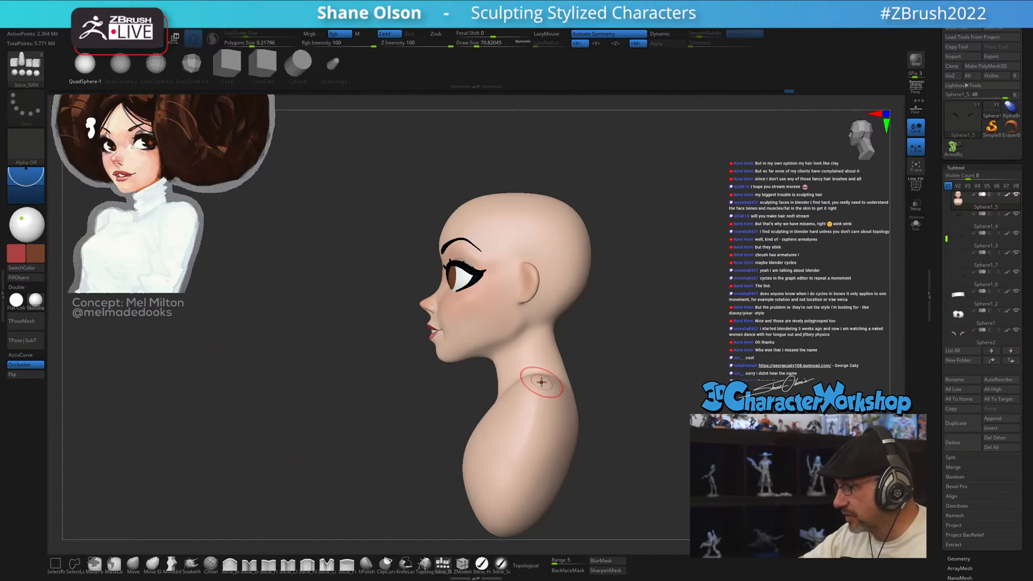
mouse_move(598, 339)
mouse_down()
mouse_move(624, 338)
mouse_move(608, 337)
mouse_up()
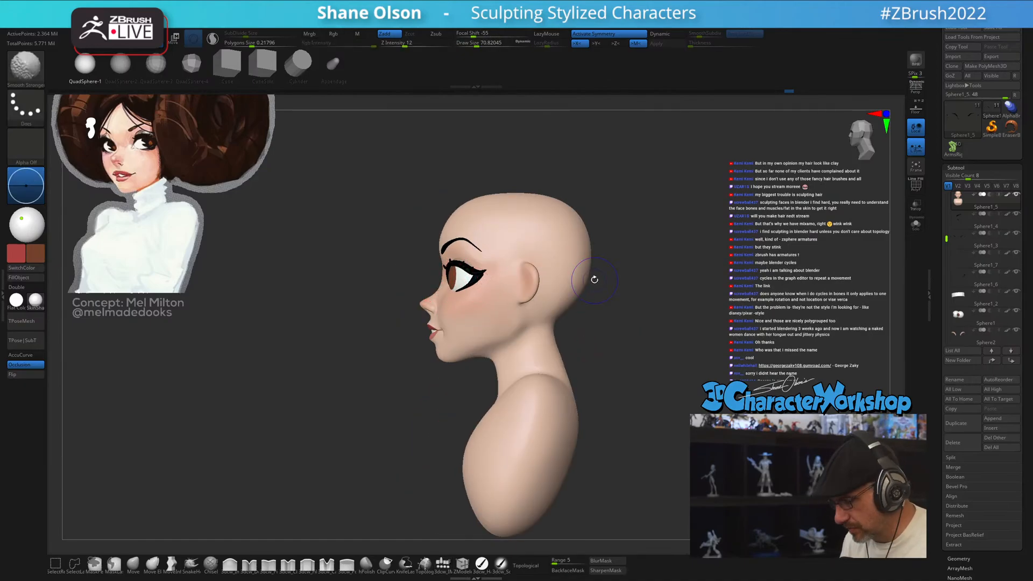
key(shift+f)
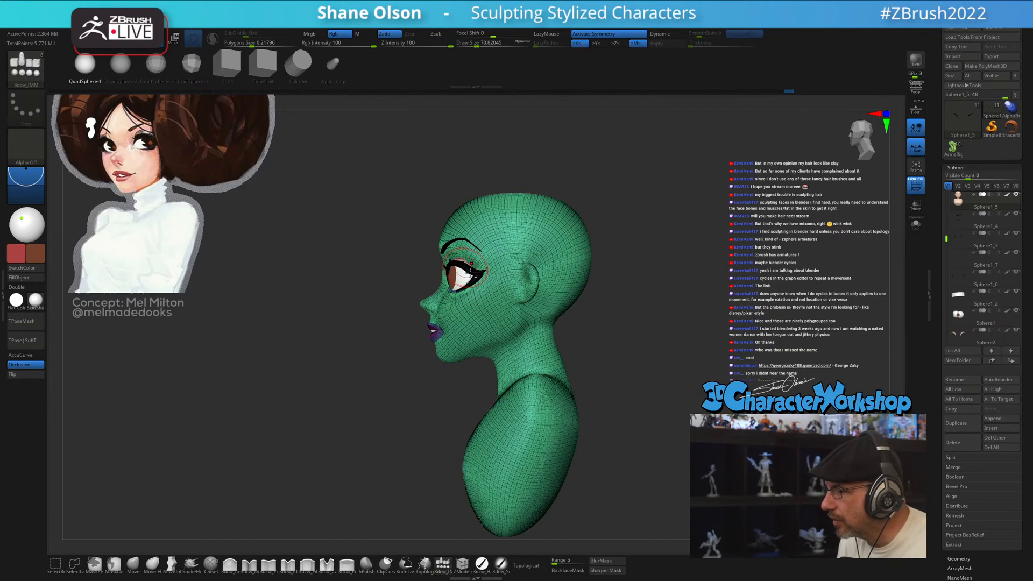
click(961, 277)
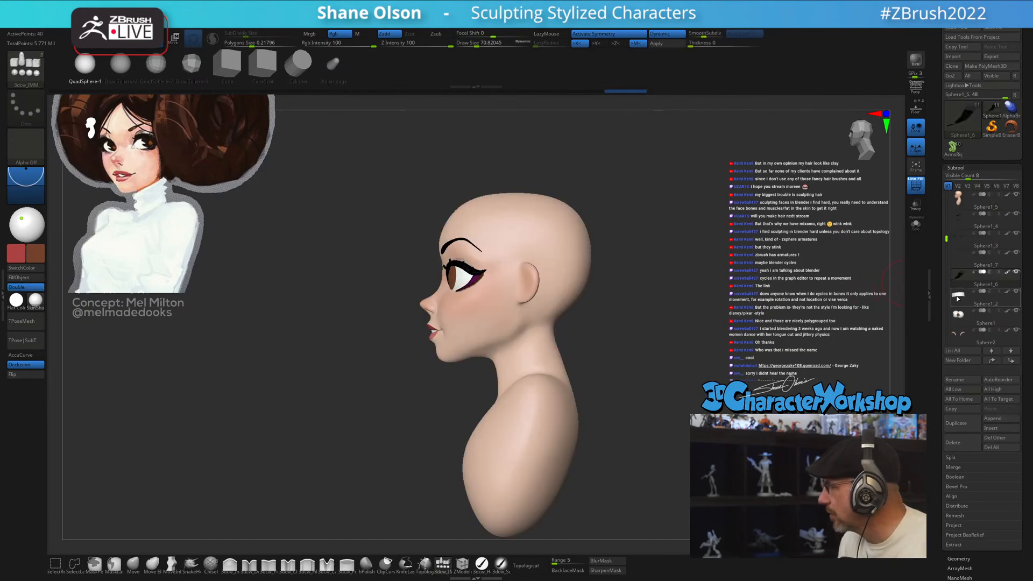
click(958, 297)
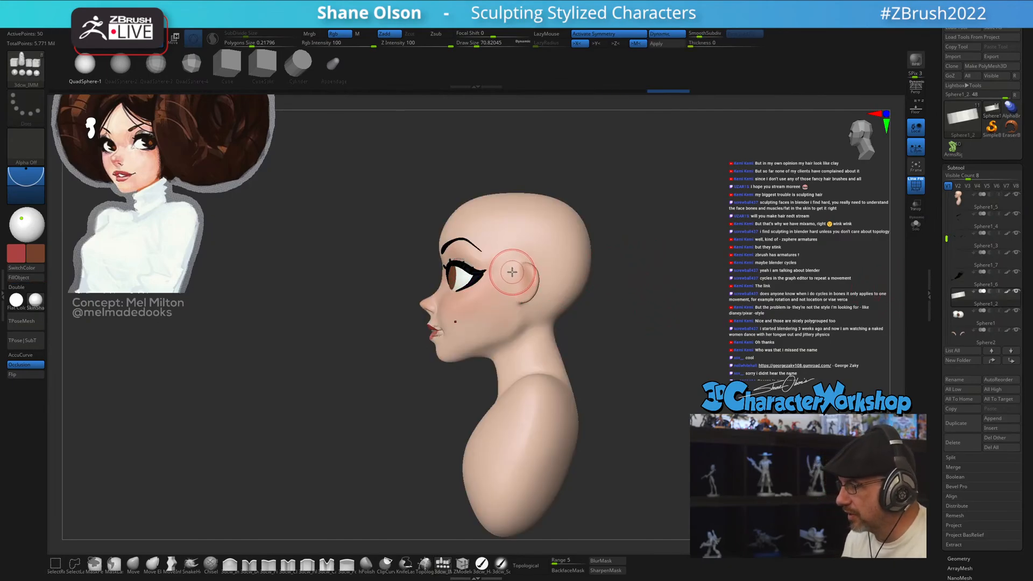
drag(512, 272, 562, 321)
key(ctrl+z)
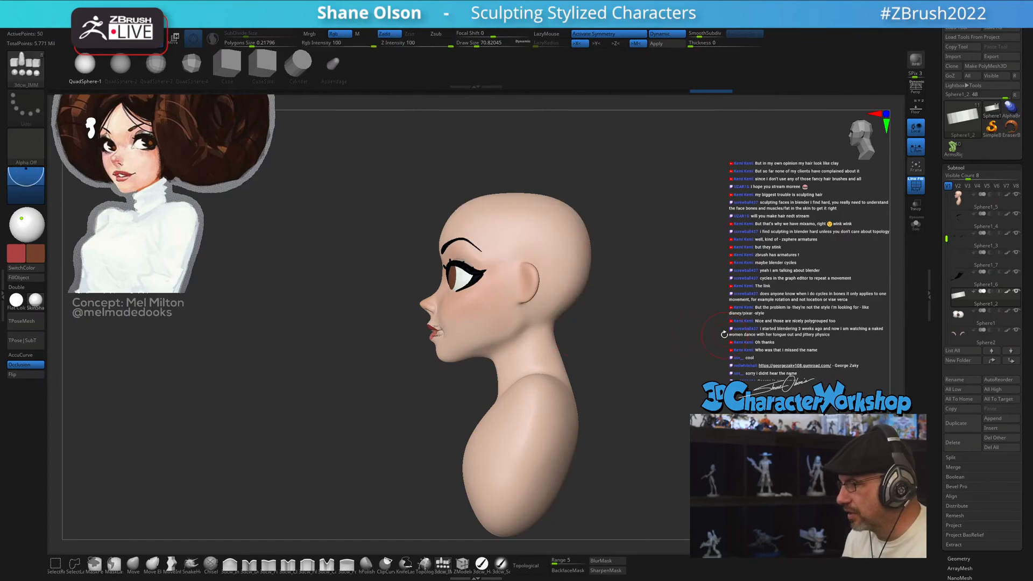
key(ctrl+z)
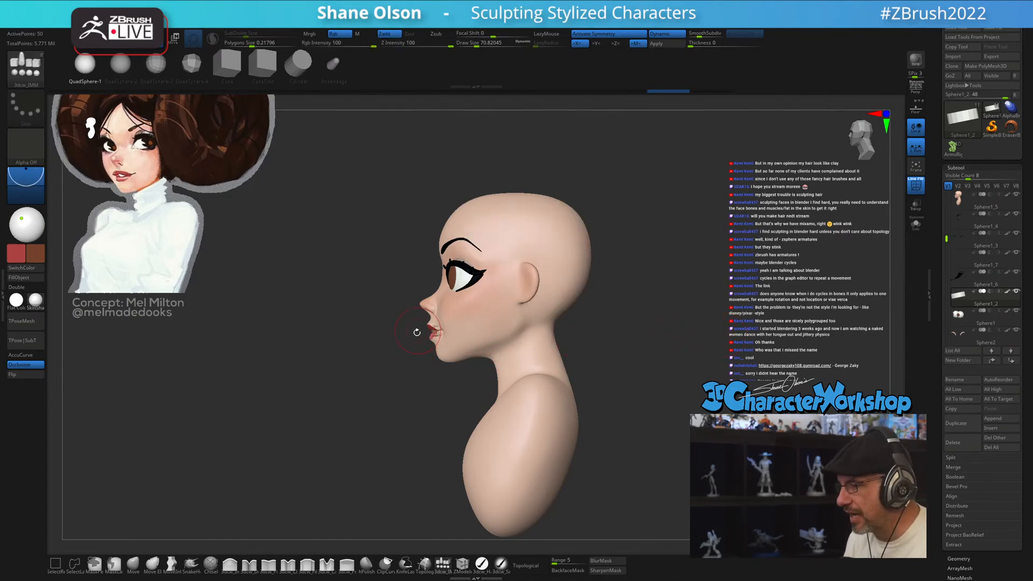
- Try to insert a small sphere over the ear in profile and show the transform gizmo on it
shift+drag(450, 394, 408, 377)
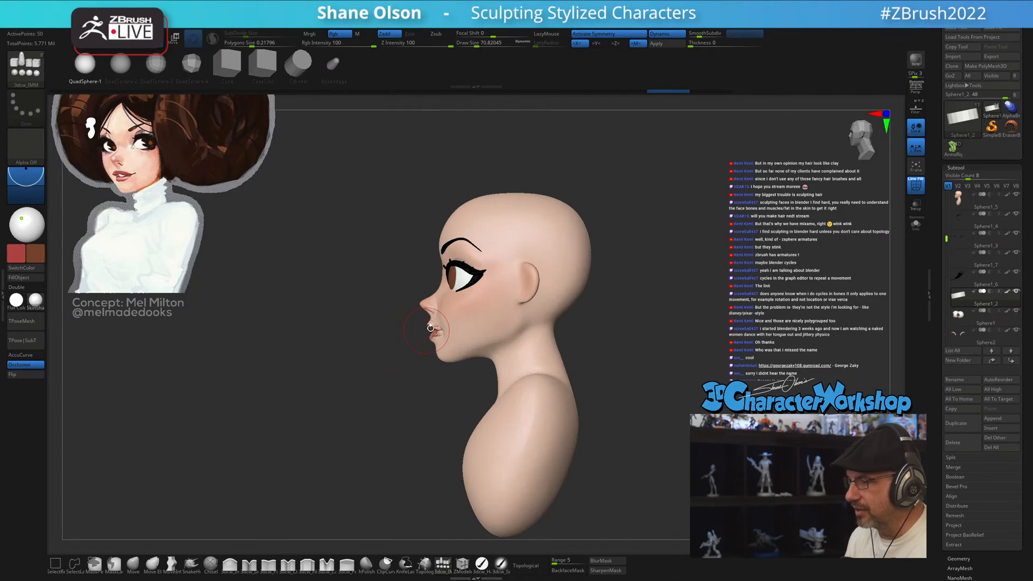
ctrl+right_drag(609, 320, 570, 301)
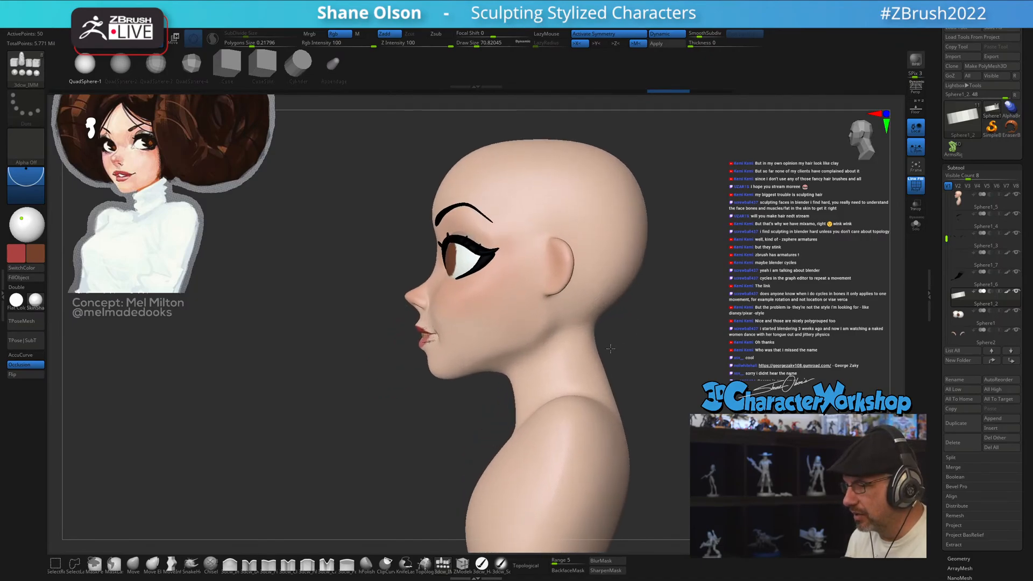
mouse_move(473, 341)
right_down()
mouse_move(430, 404)
mouse_move(399, 412)
right_up()
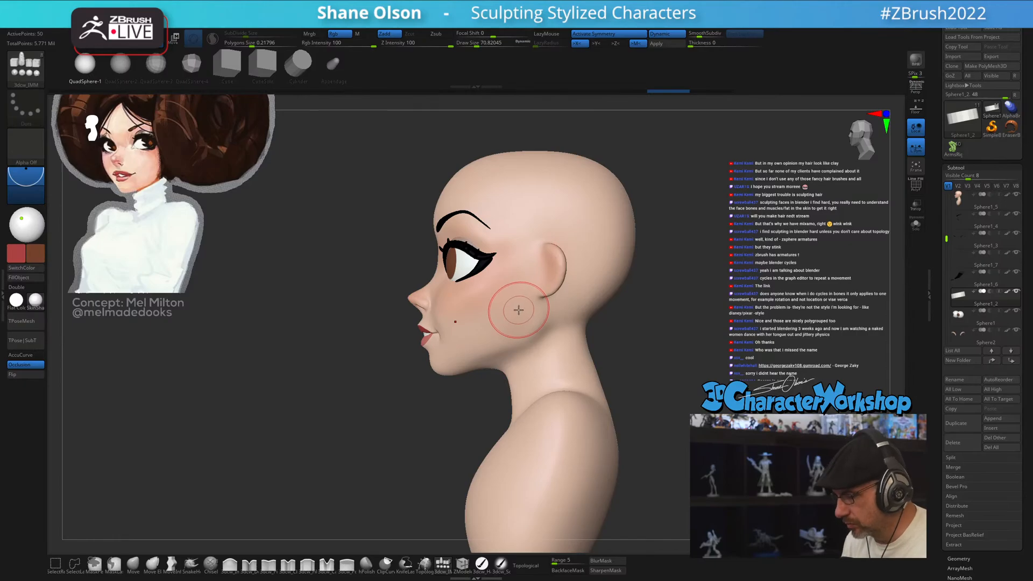
drag(526, 264, 525, 301)
key(shift)
key(shift+f)
key(w)
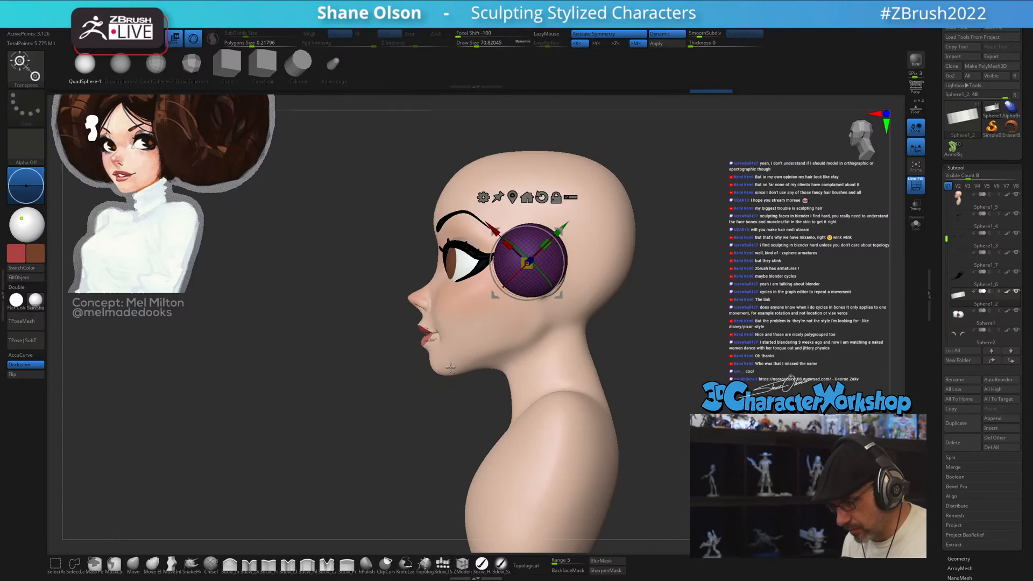
key(ctrl+z)
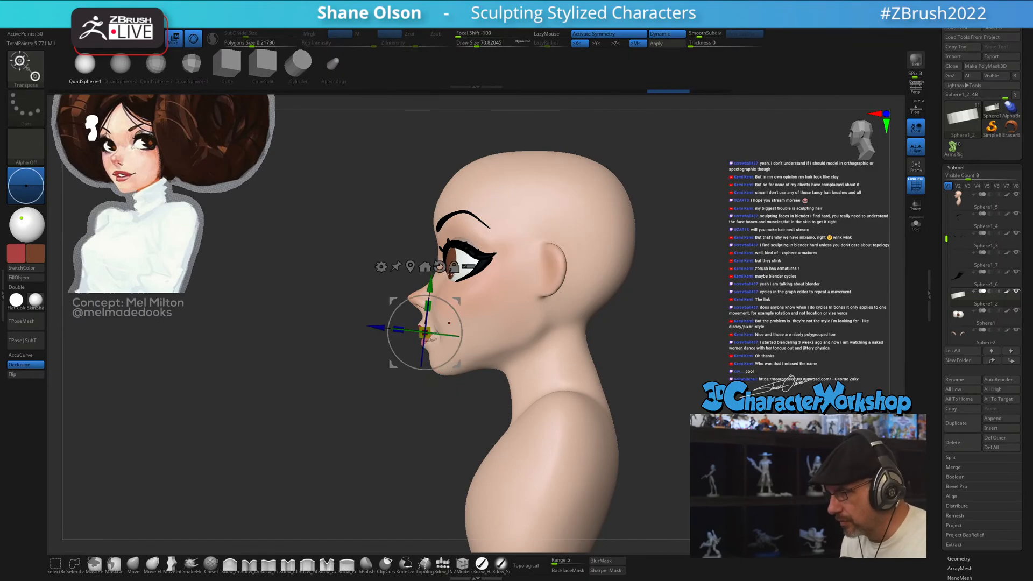
- Reset the gizmo orientation and insert a large mirrored sphere centred near the ear as the side hair bun
click(439, 266)
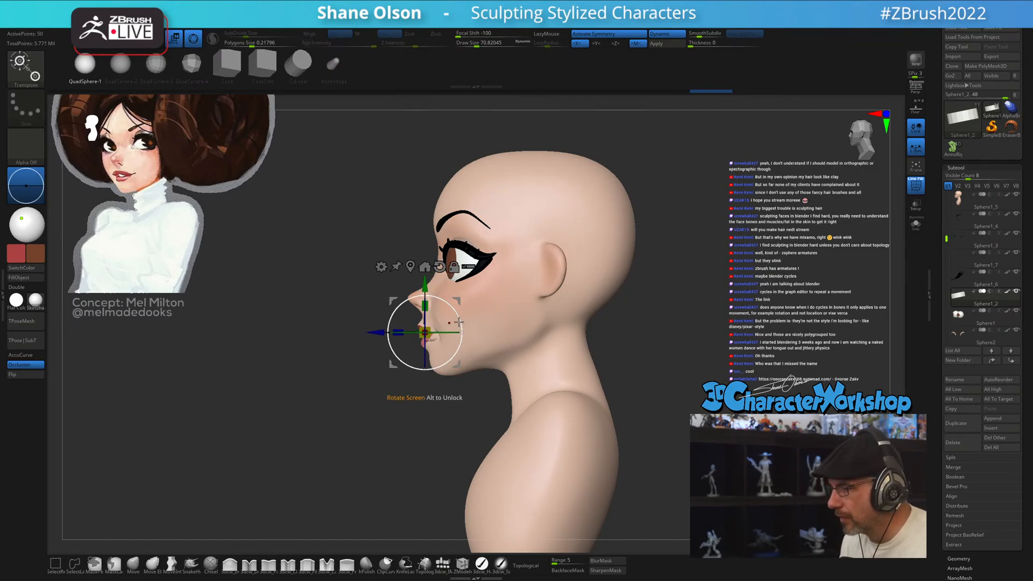
key(q)
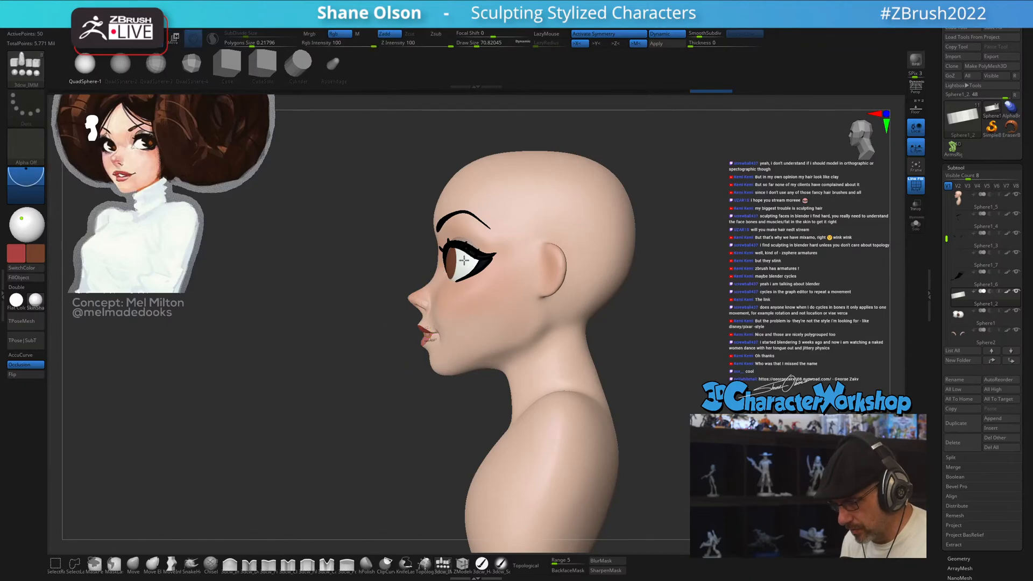
drag(526, 254, 520, 332)
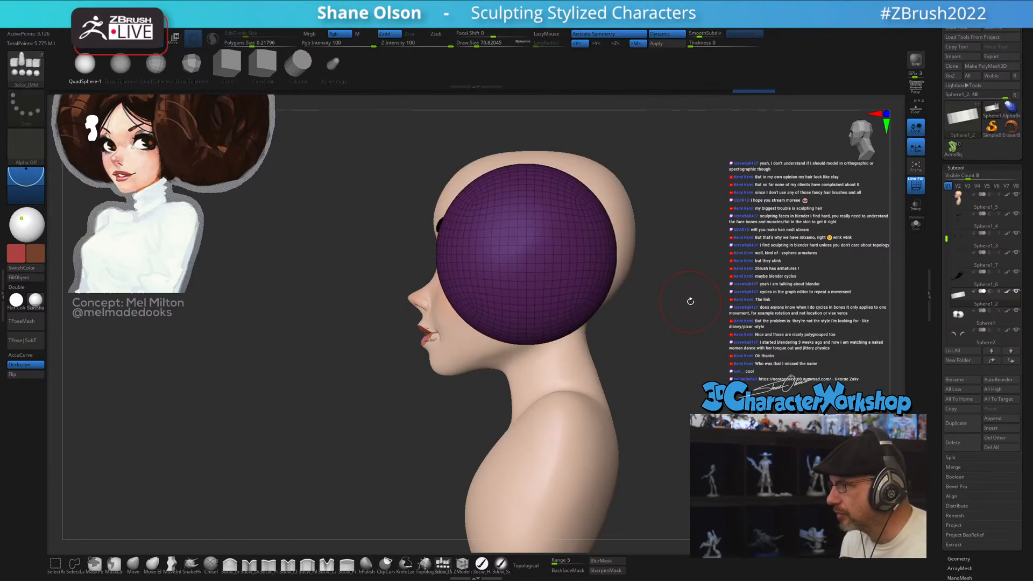
- Examine the mirrored bun spheres from the front and three-quarter views, with and without perspective, against the concept
shift+drag(687, 300, 733, 316)
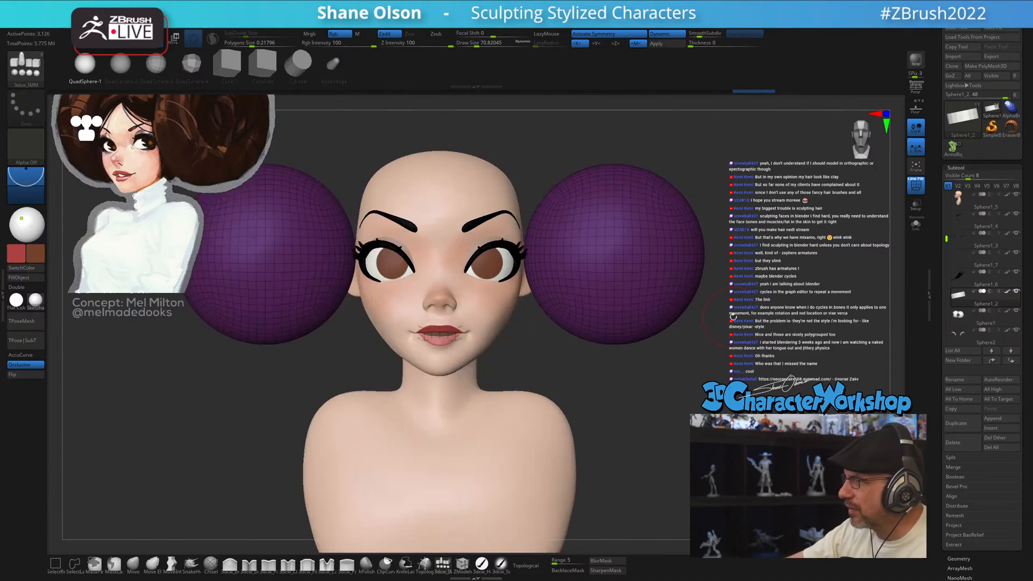
alt+drag(670, 414, 673, 387)
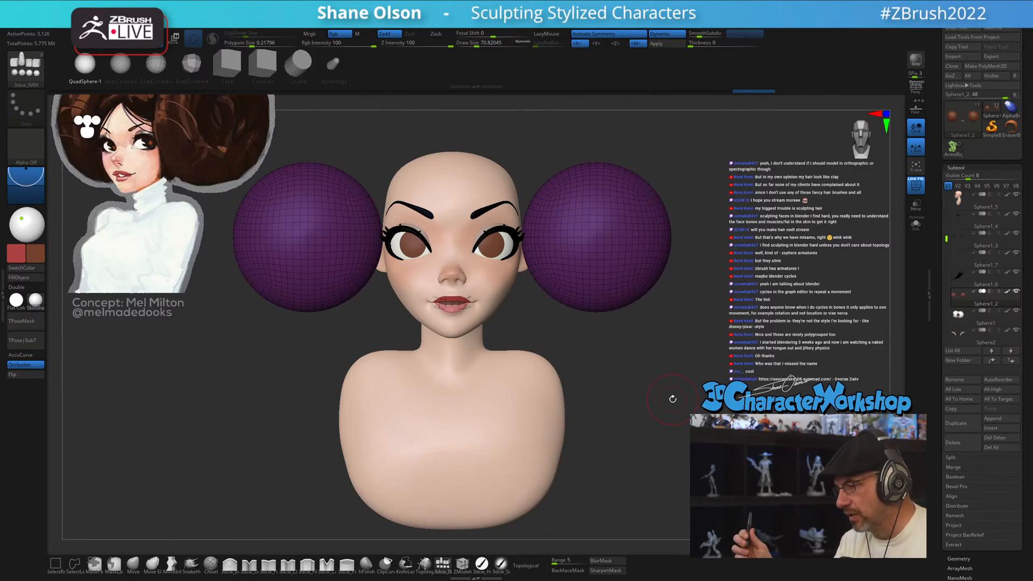
key(shift+f)
key(shift+f)
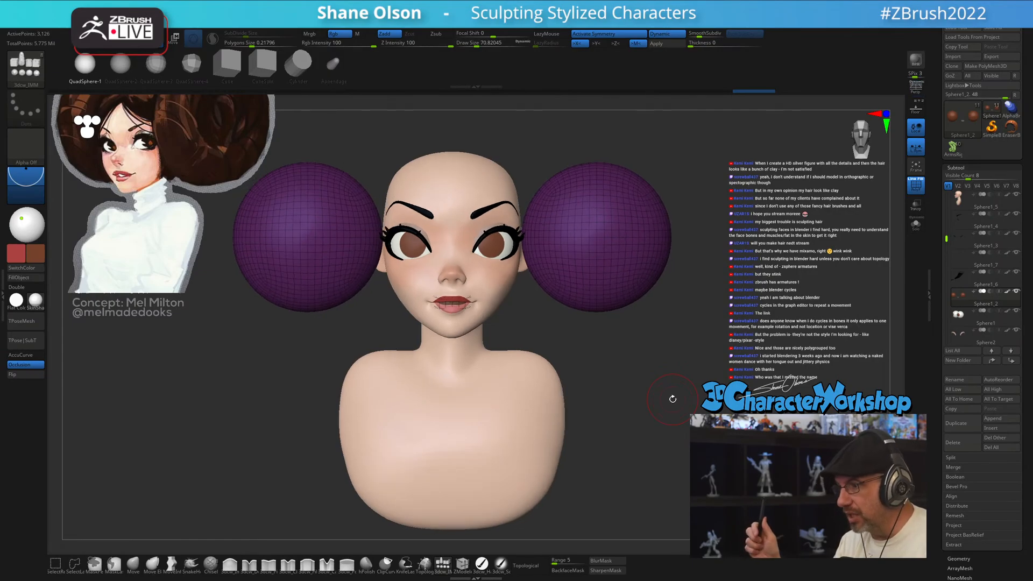
key(p)
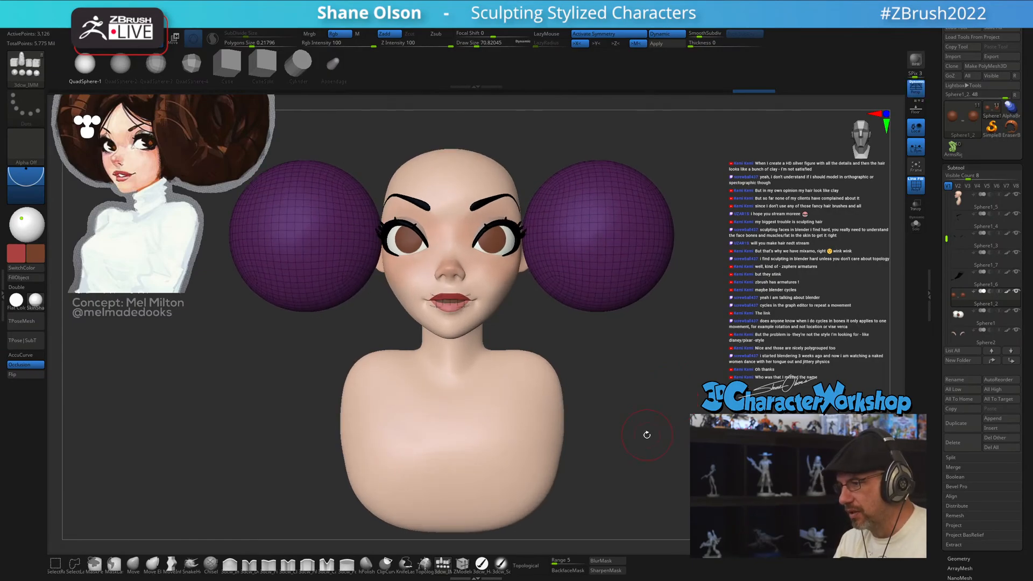
mouse_move(647, 435)
mouse_down()
mouse_move(628, 447)
mouse_move(653, 450)
mouse_up()
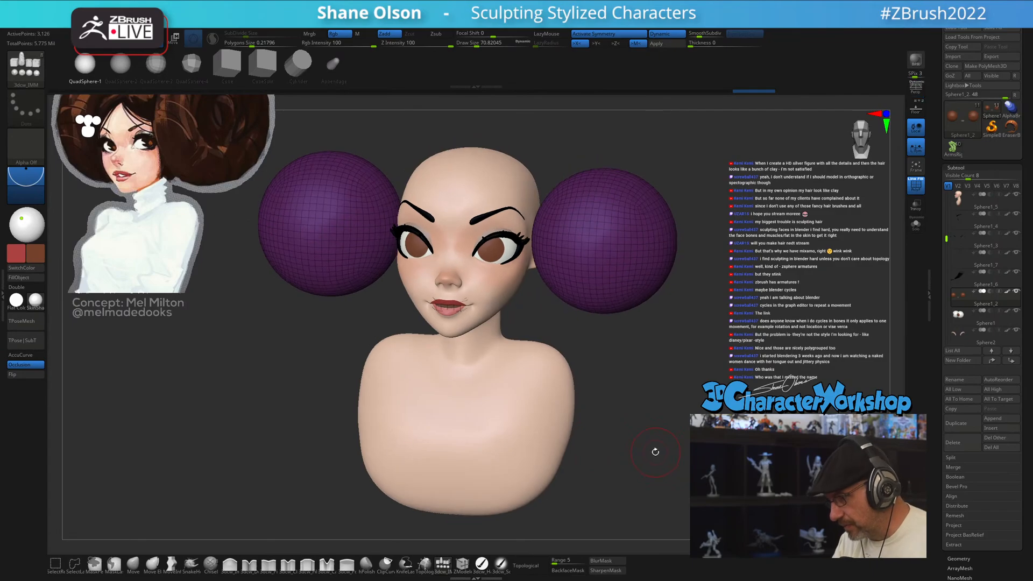
key(p)
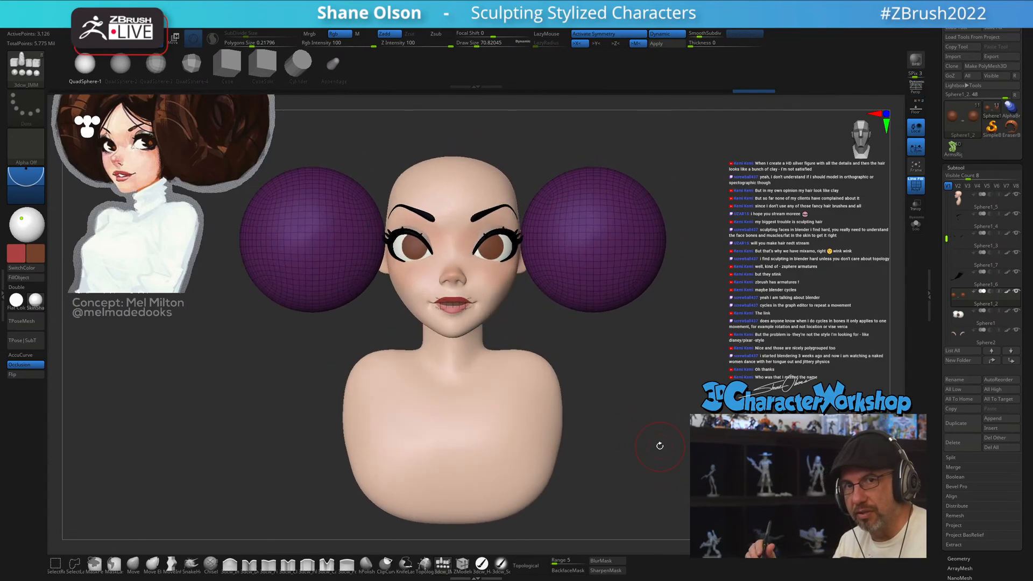
- Flatten the two bun spheres sideways into ellipsoids with the transform gizmo and bring them close to the head
key(w)
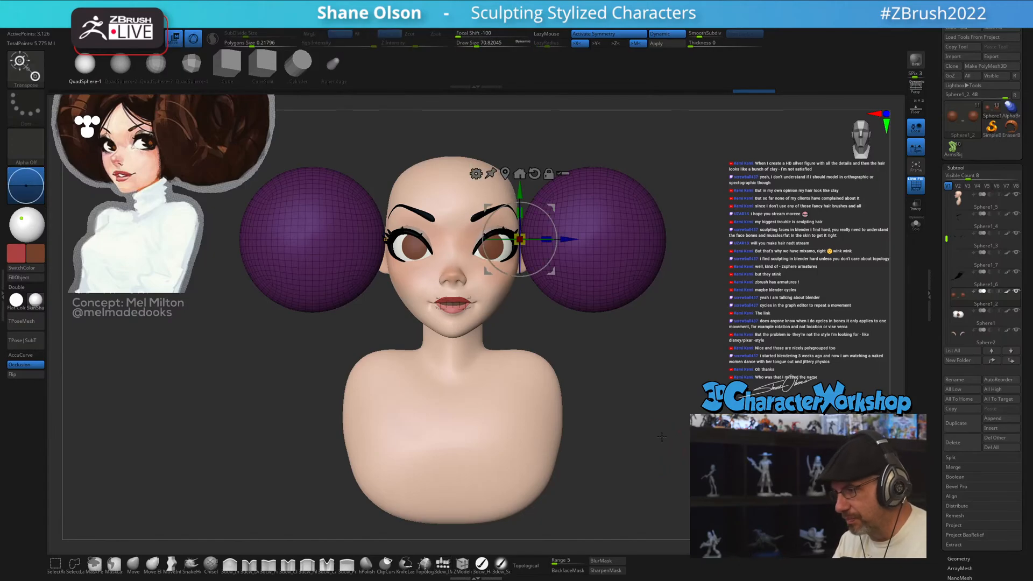
alt+drag(662, 437, 628, 493)
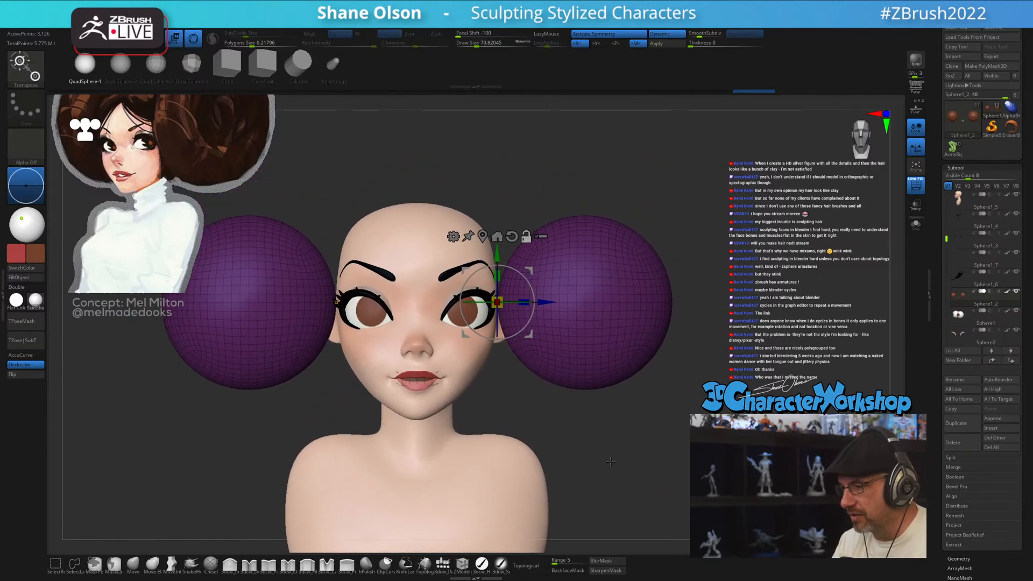
drag(523, 296, 444, 336)
drag(530, 274, 487, 275)
alt+drag(646, 302, 609, 361)
- Narrow the buns slightly front to back, shift them up and back on the head, and move them slightly inward
drag(604, 310, 574, 346)
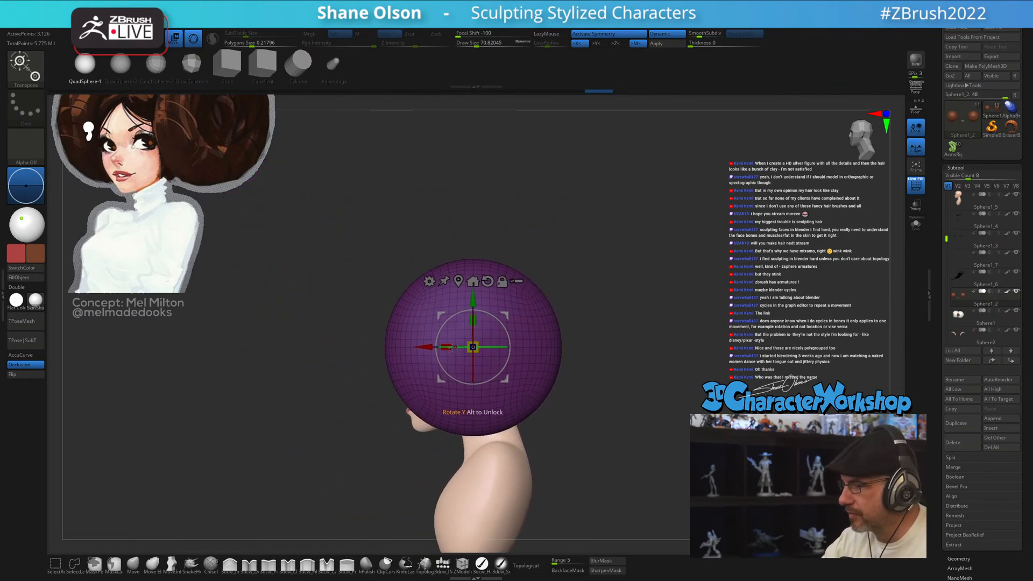
drag(454, 347, 455, 343)
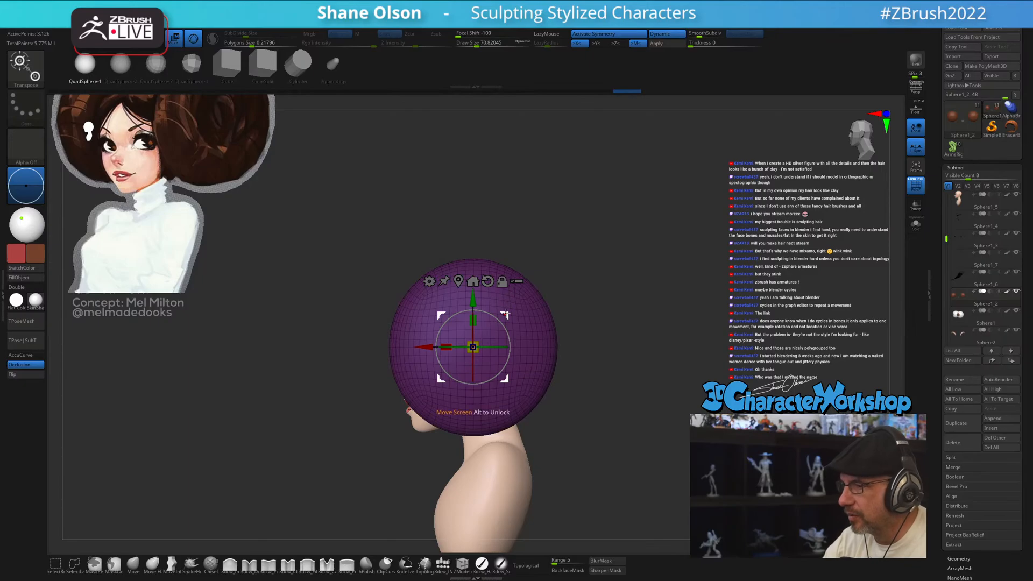
drag(506, 313, 546, 290)
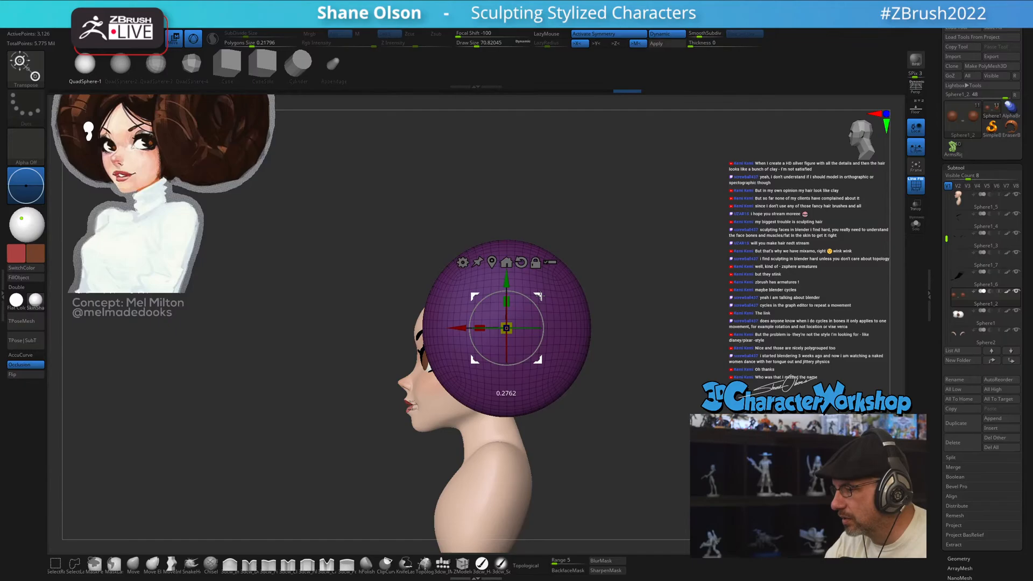
drag(540, 297, 539, 296)
drag(604, 398, 633, 403)
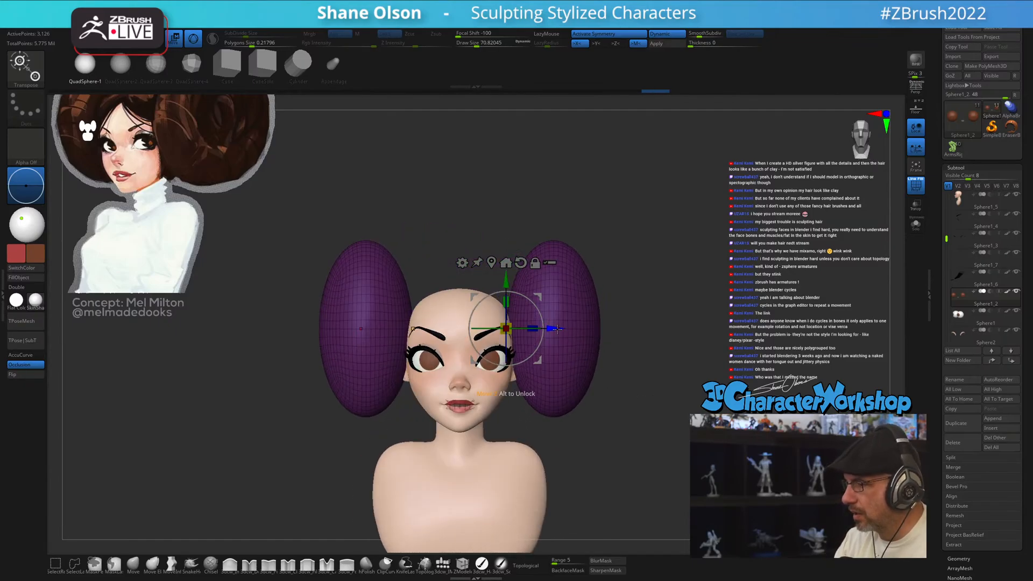
drag(556, 329, 549, 328)
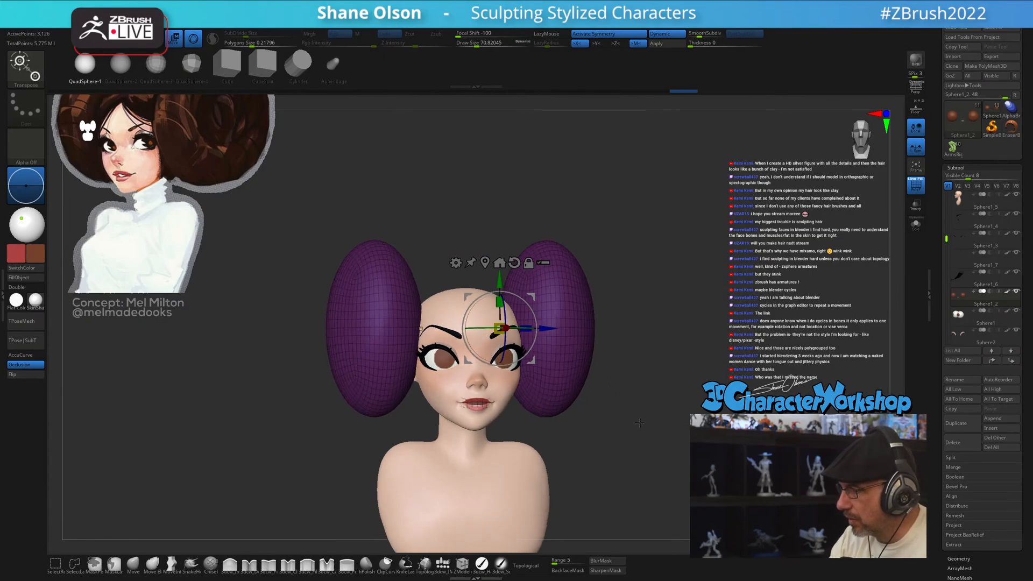
- Insert a smaller sphere on the centre line in front of the upper face, between the two buns
drag(608, 426, 512, 376)
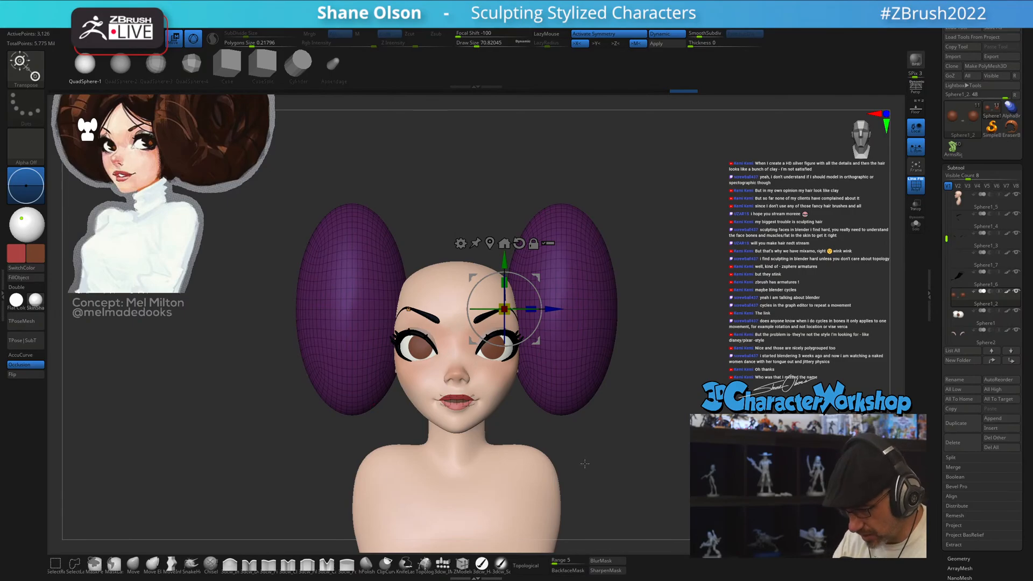
key(q)
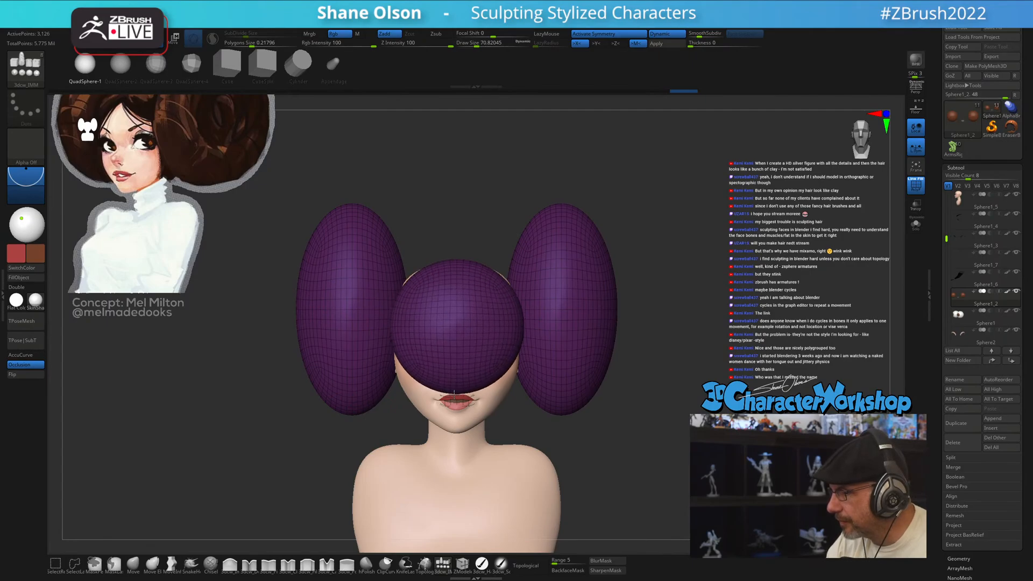
shift+drag(608, 403, 574, 415)
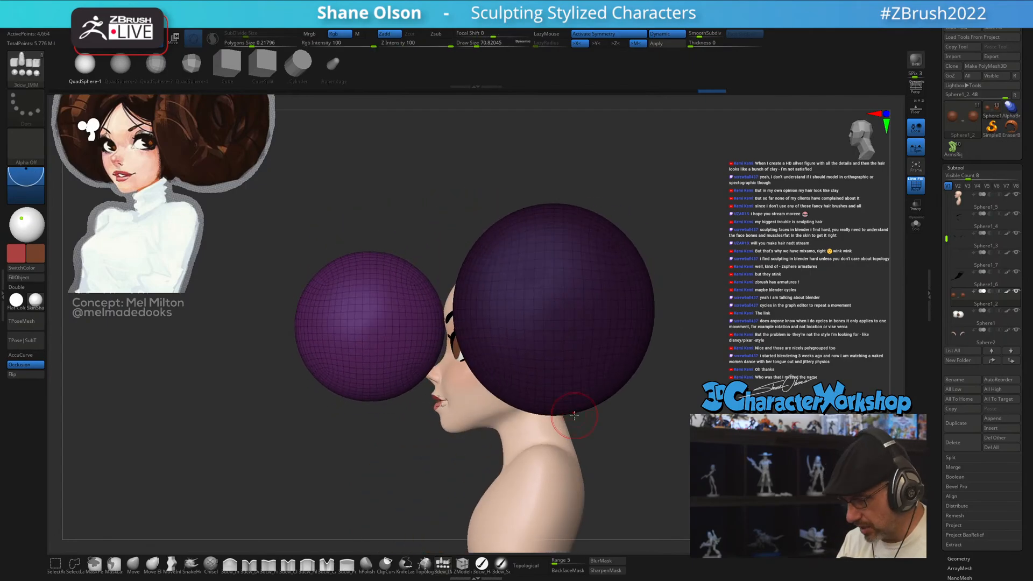
- Move the smaller sphere back inside the head and align it vertically so it forms a skull cap between the buns
key(w)
shift+drag(478, 310, 467, 370)
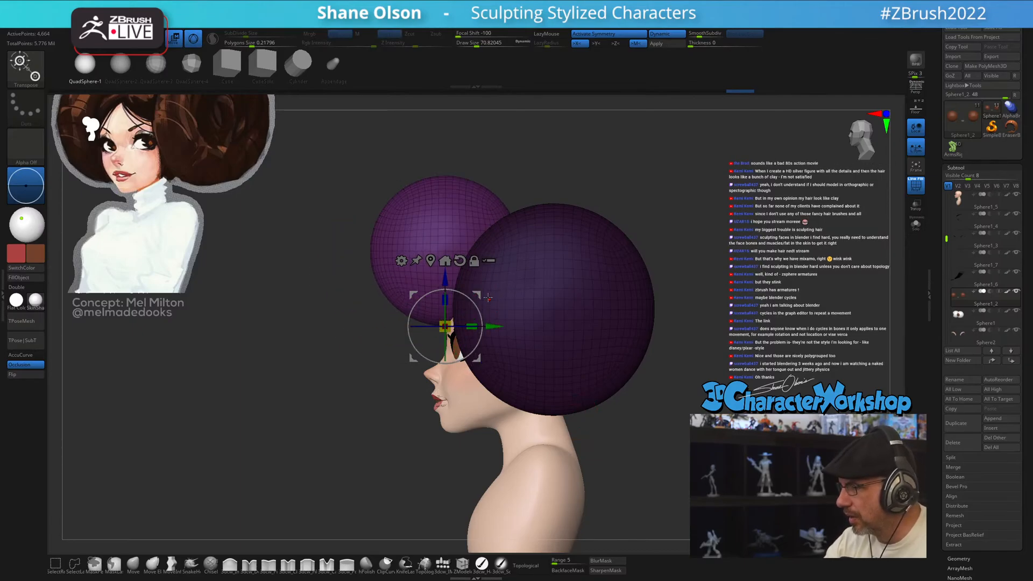
drag(444, 325, 521, 386)
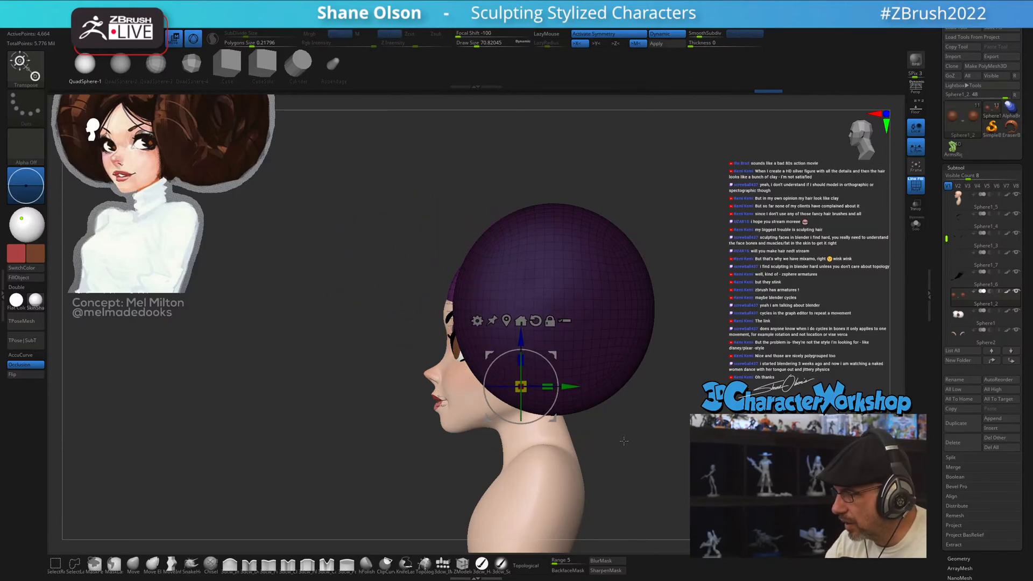
mouse_move(624, 441)
shift+mouse_down()
mouse_move(669, 451)
mouse_move(630, 455)
mouse_move(630, 473)
mouse_move(595, 466)
mouse_move(643, 461)
mouse_move(619, 452)
mouse_move(636, 444)
shift+mouse_up()
key(q)
key(w)
drag(498, 352, 494, 386)
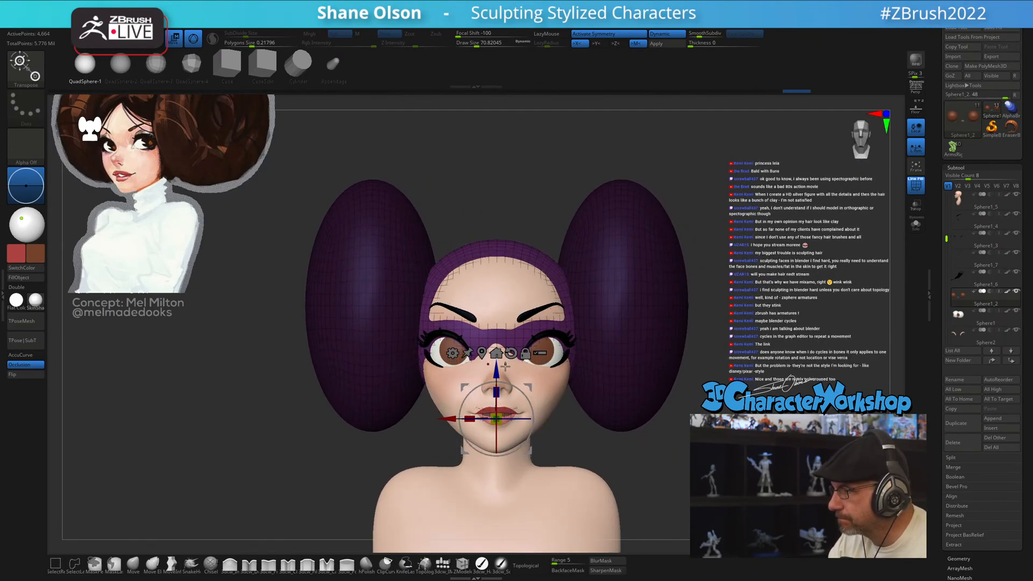
- Shift the cap sphere forward and stretch it front to back until it covers the top of the skull
drag(628, 399, 509, 398)
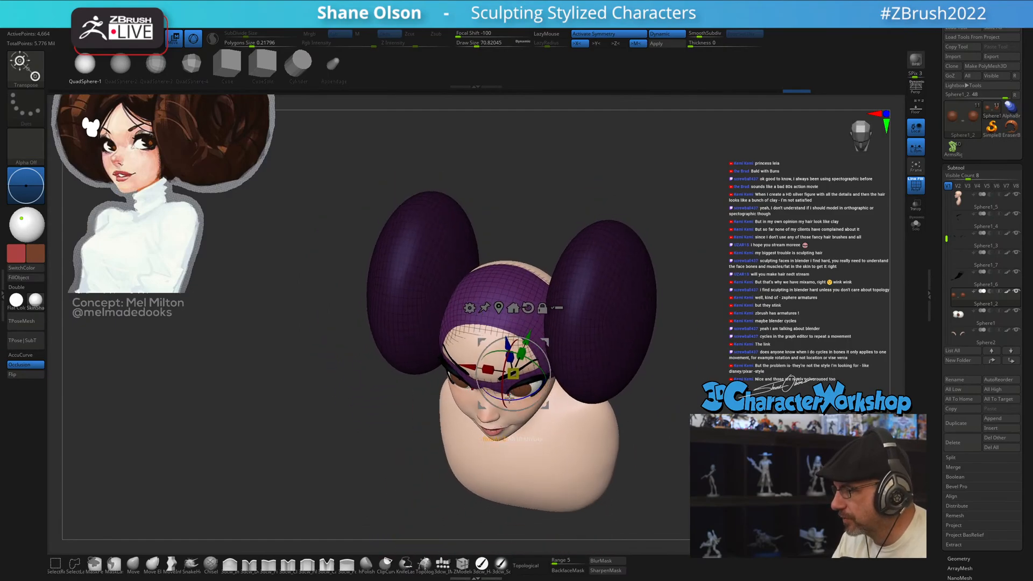
drag(528, 338, 527, 339)
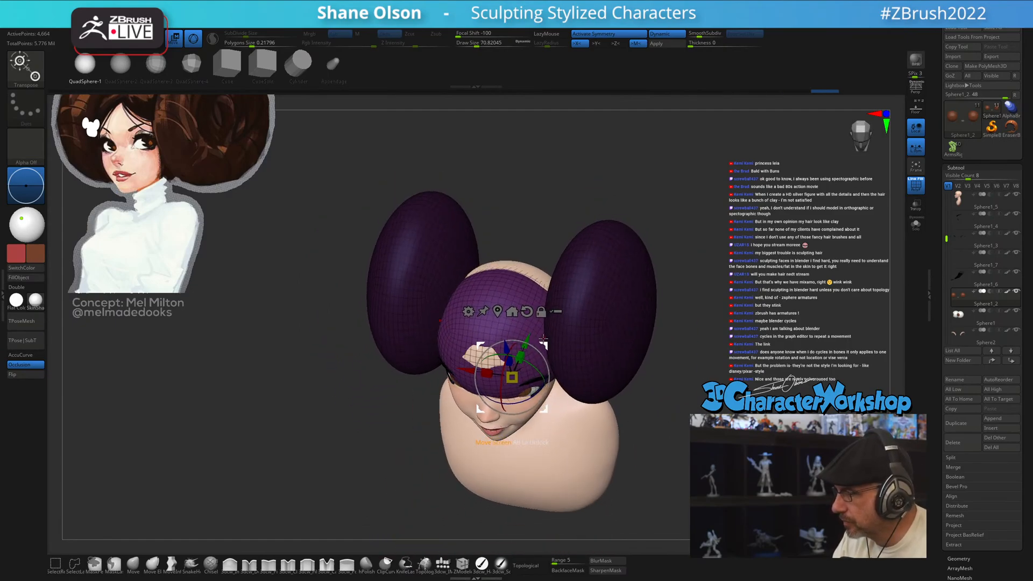
drag(672, 364, 517, 341)
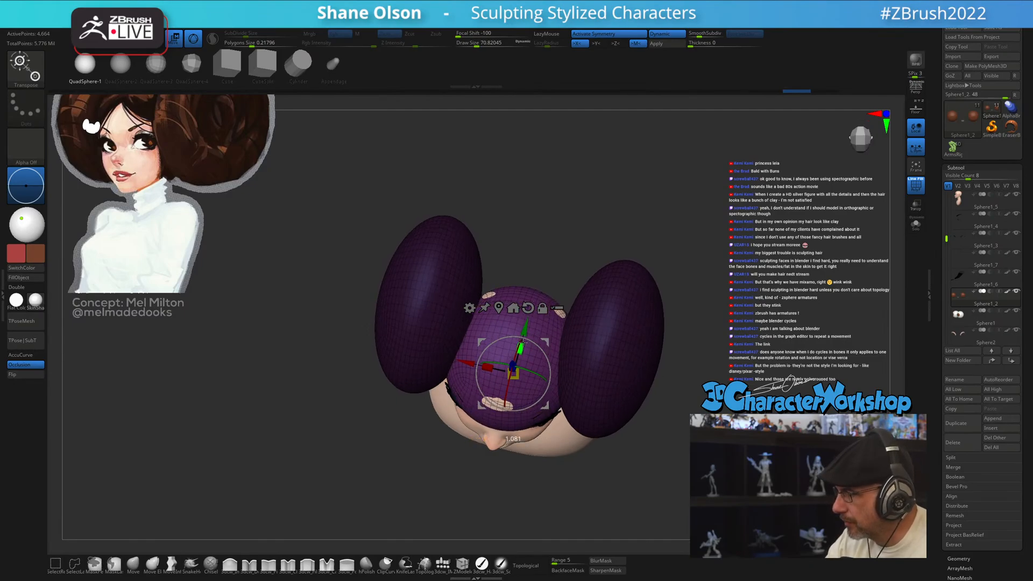
drag(662, 377, 670, 429)
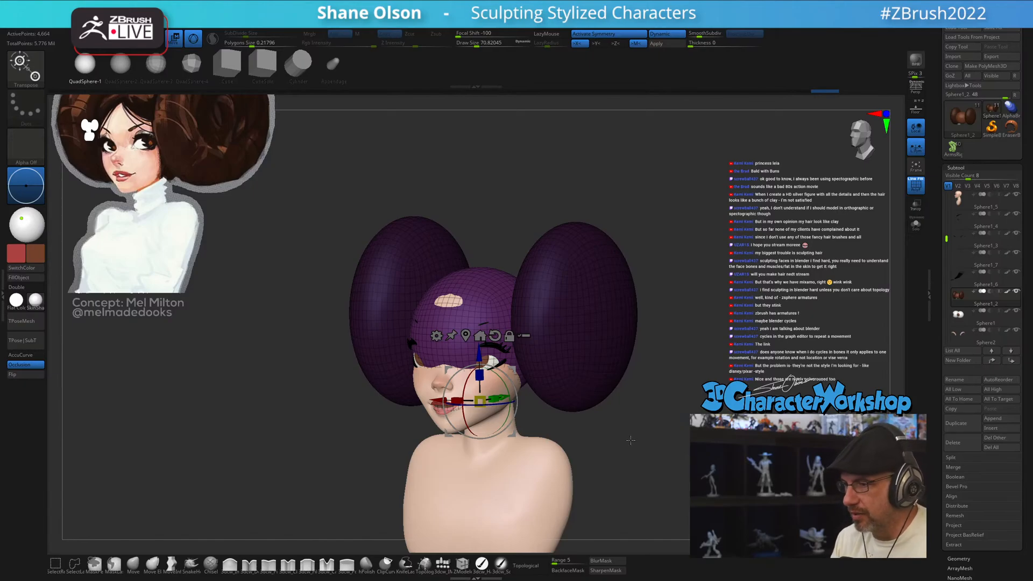
drag(631, 440, 634, 456)
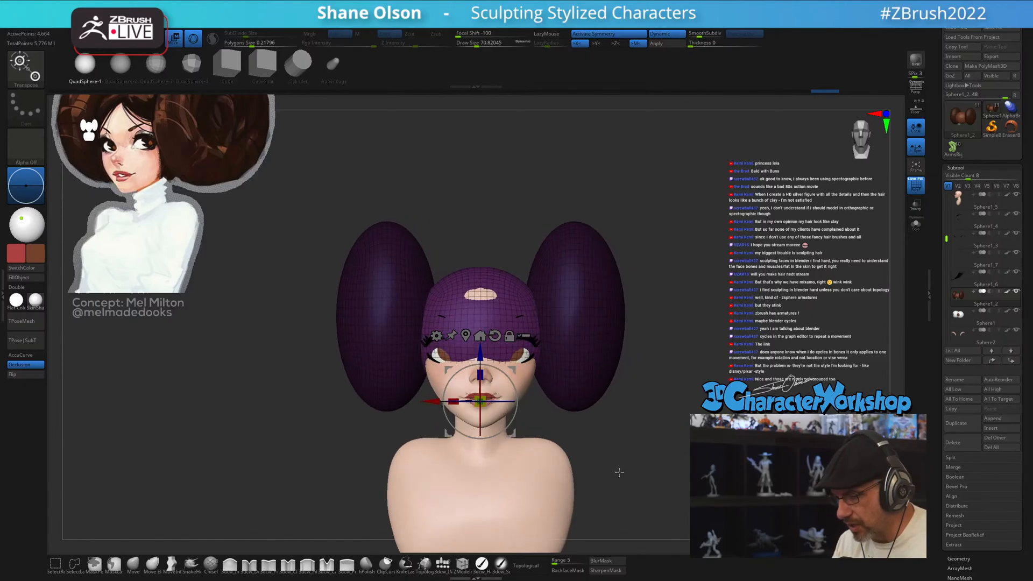
- Split the unmasked cap sphere from the buns into its own subtool and make it active
click(250, 566)
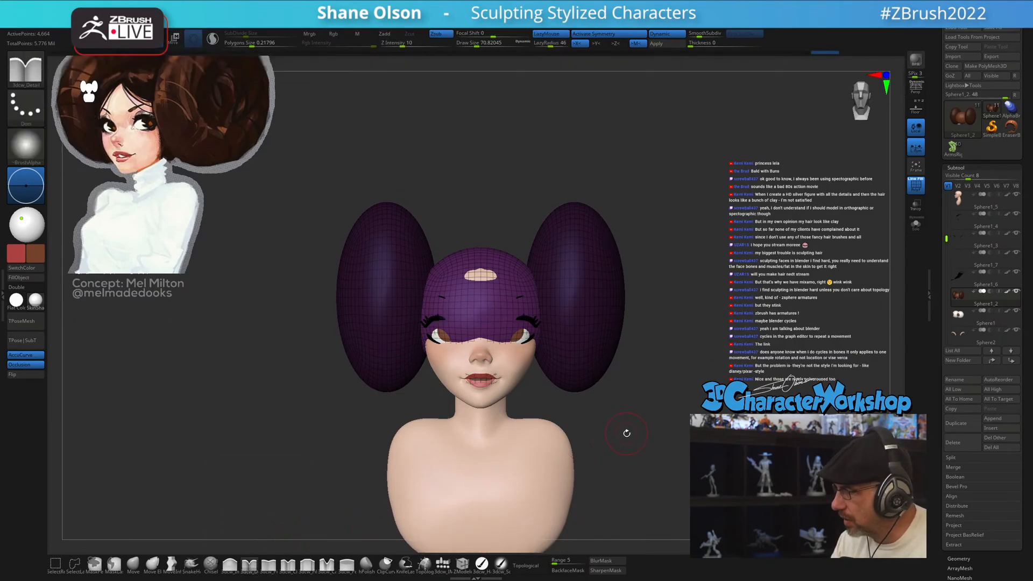
key(3)
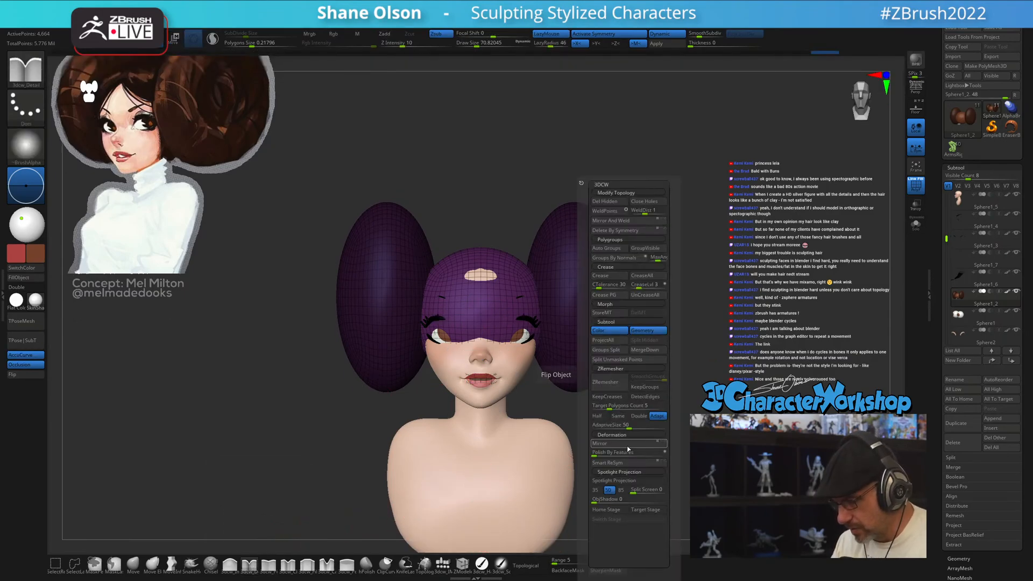
click(620, 360)
key(alt+Down)
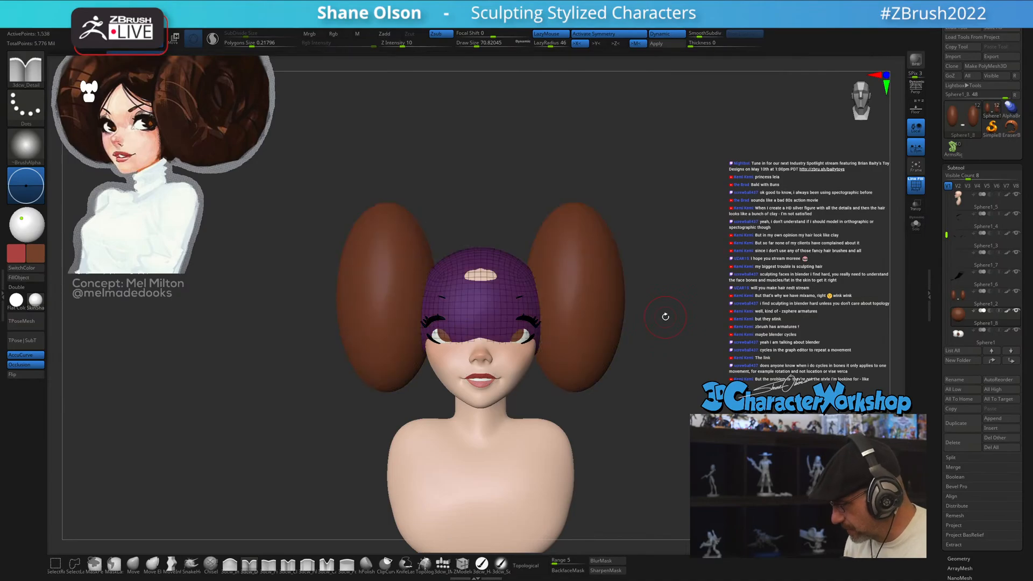
- Carve the cap away from the centre of the forehead with the detail brush at a draw size of about 101
key(s)
click(641, 367)
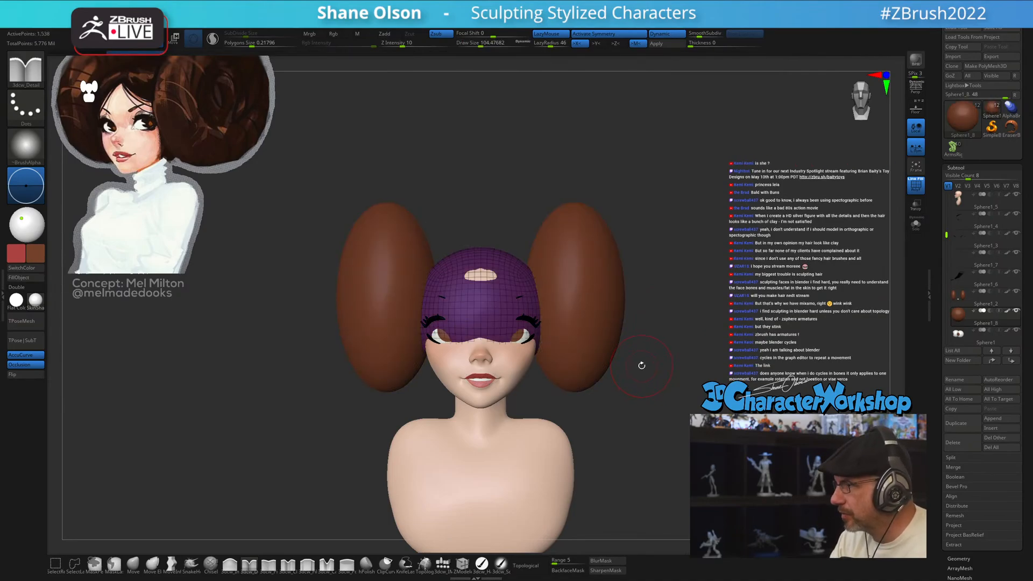
mouse_move(641, 364)
alt+mouse_down()
mouse_move(637, 380)
mouse_move(640, 338)
alt+mouse_up()
key(s)
click(460, 311)
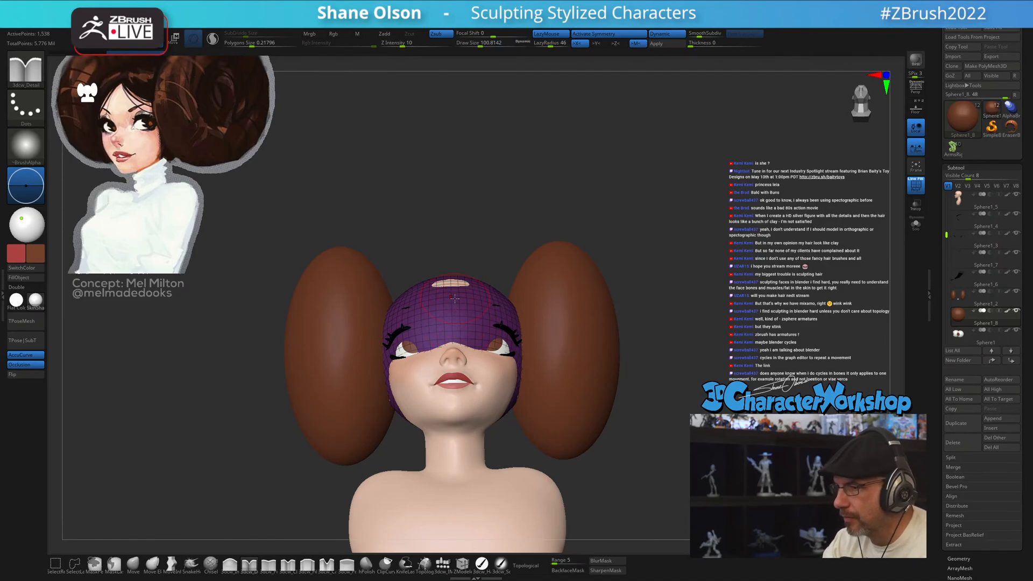
drag(453, 304, 453, 379)
mouse_move(458, 293)
mouse_down()
mouse_move(493, 358)
mouse_move(510, 363)
mouse_up()
right_drag(491, 329, 486, 316)
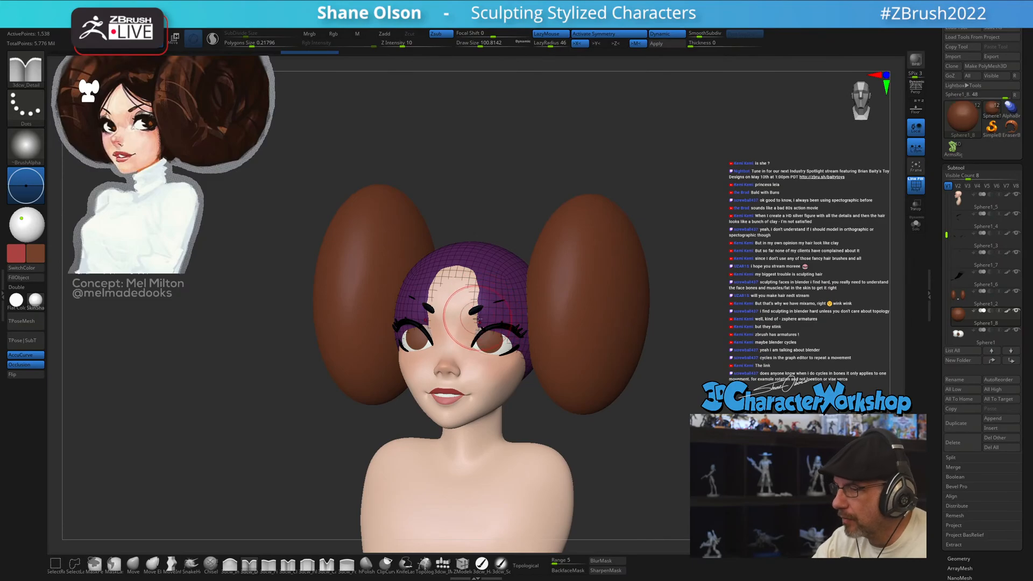
drag(466, 292, 502, 325)
- Carve the cap's hairline outward above the eyebrows toward both temples
right_drag(536, 360, 473, 291)
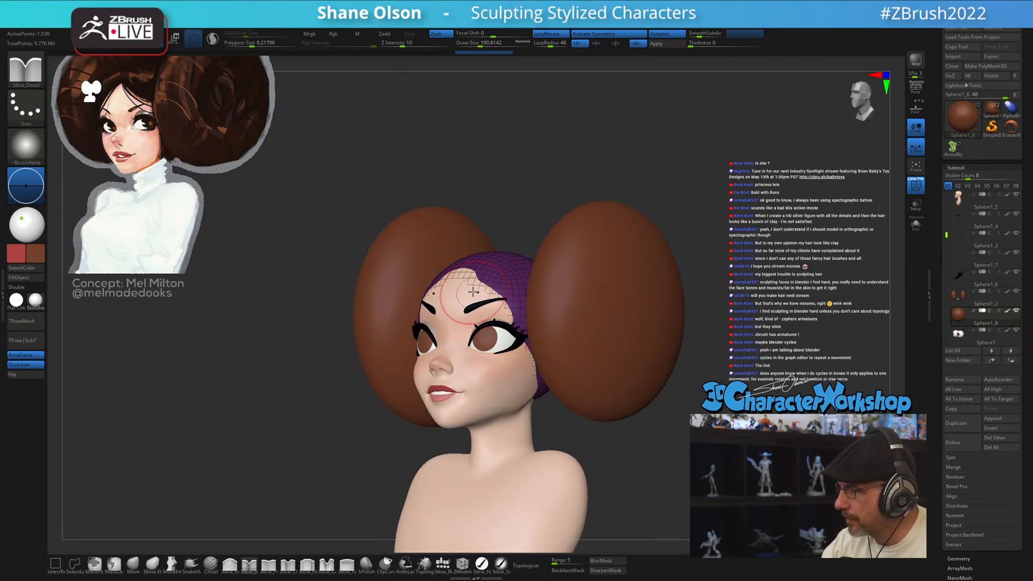
drag(559, 400, 550, 395)
mouse_move(525, 403)
right_down()
mouse_move(499, 393)
mouse_move(526, 406)
right_up()
right_drag(499, 317, 483, 253)
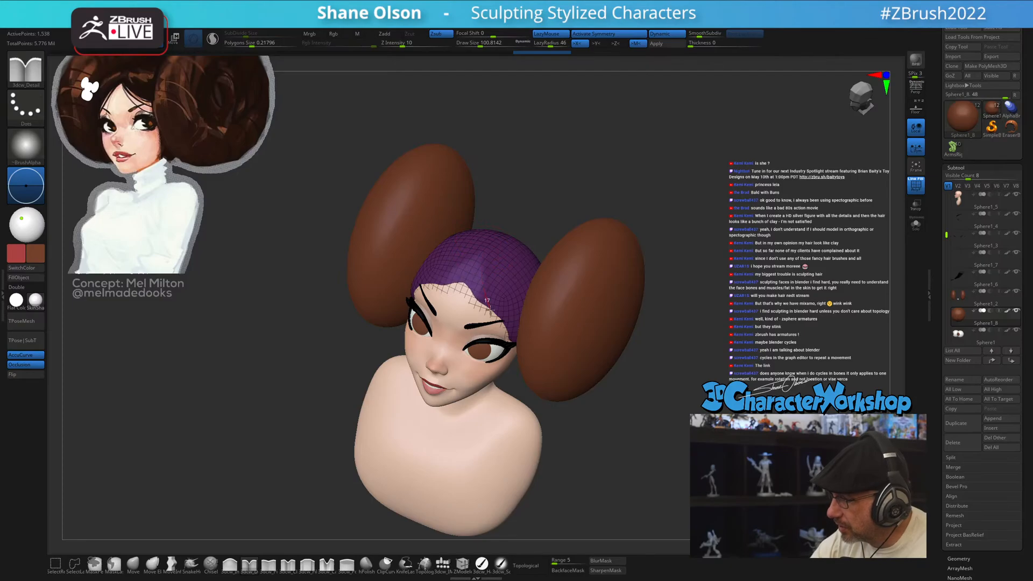
drag(516, 345, 511, 353)
right_drag(491, 356, 484, 319)
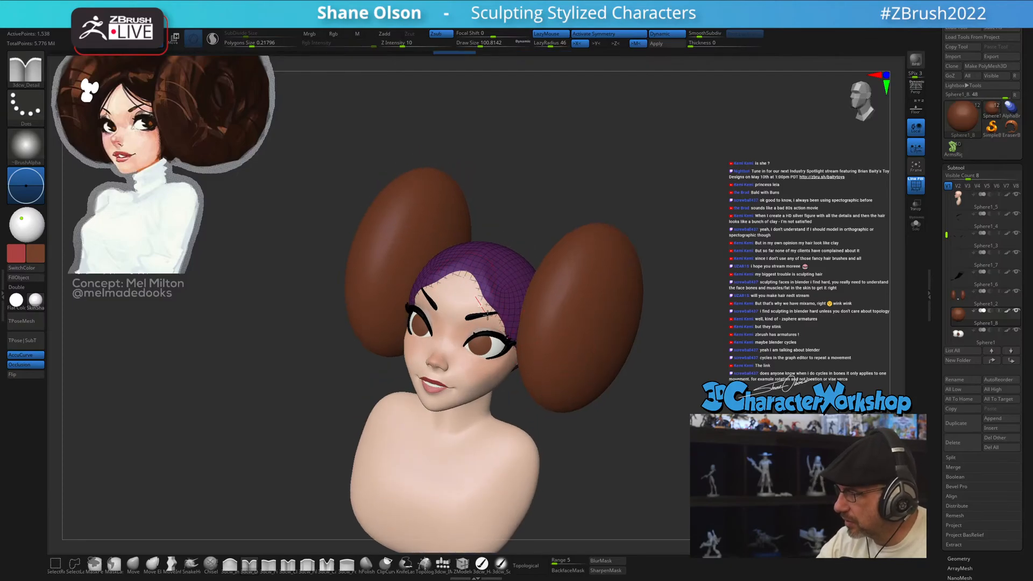
mouse_move(541, 355)
right_down()
mouse_move(555, 359)
mouse_move(530, 356)
mouse_move(578, 366)
mouse_move(552, 369)
right_up()
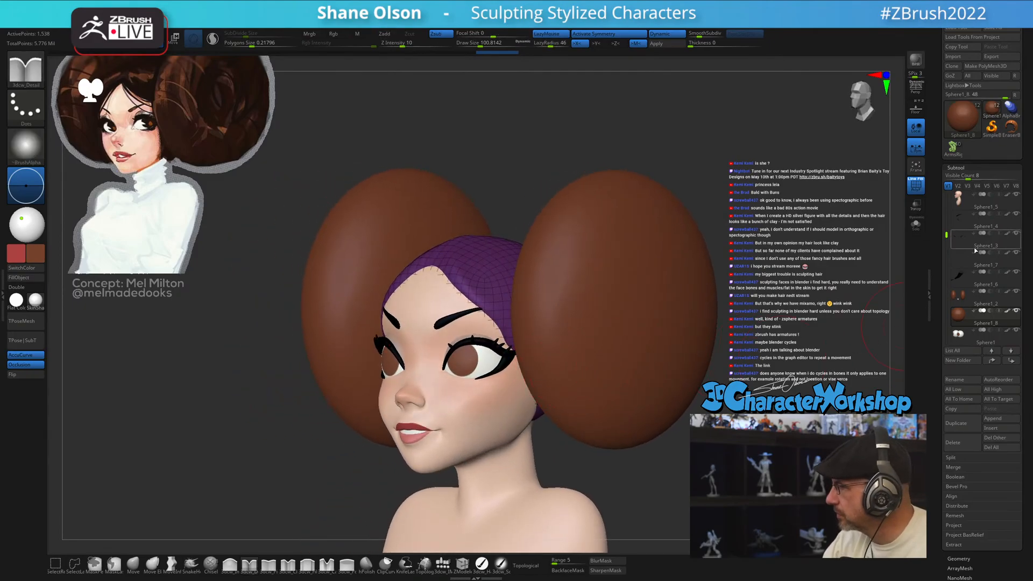
- Hide the buns and carve the side hairline from the temple to the ear at a draw size of about 74
click(1017, 292)
right_drag(705, 449, 659, 451)
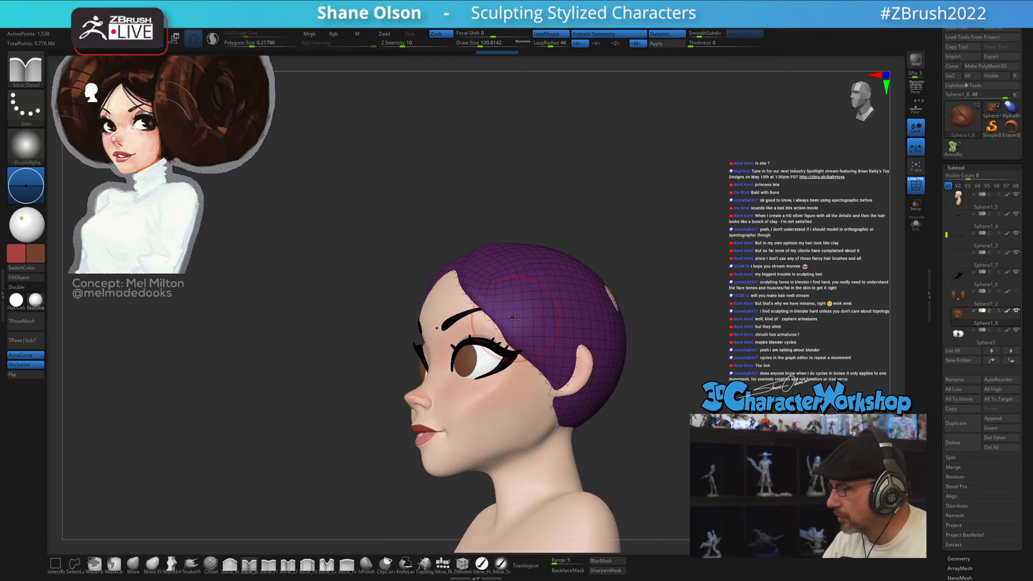
right_drag(515, 318, 515, 328)
key(s)
drag(515, 317, 512, 317)
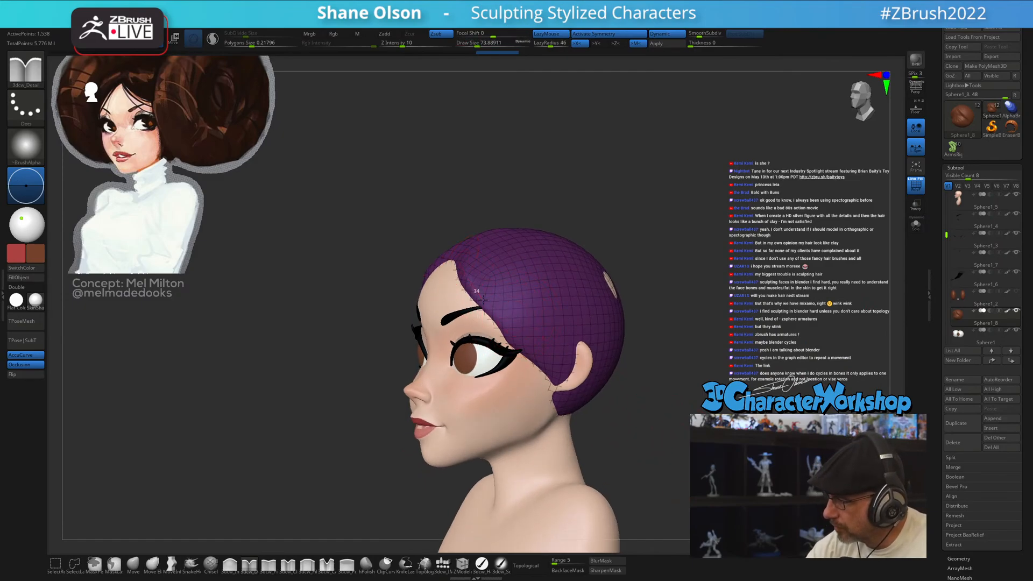
drag(541, 363, 558, 384)
- Clean up the cap's edge in front of the ear and trim it behind the ear at the neck
right_drag(624, 396, 628, 388)
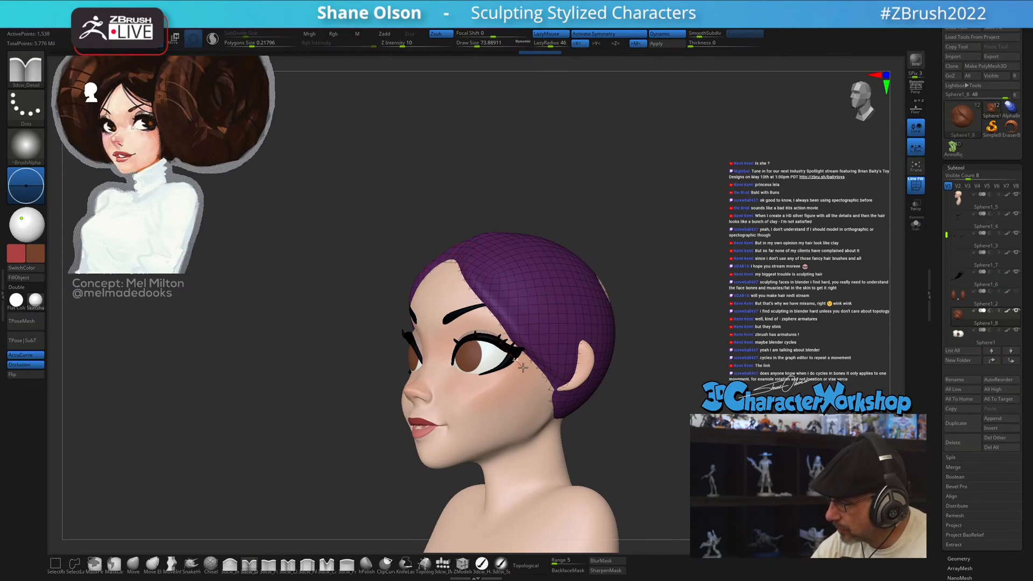
drag(559, 394, 564, 401)
right_drag(640, 397, 611, 396)
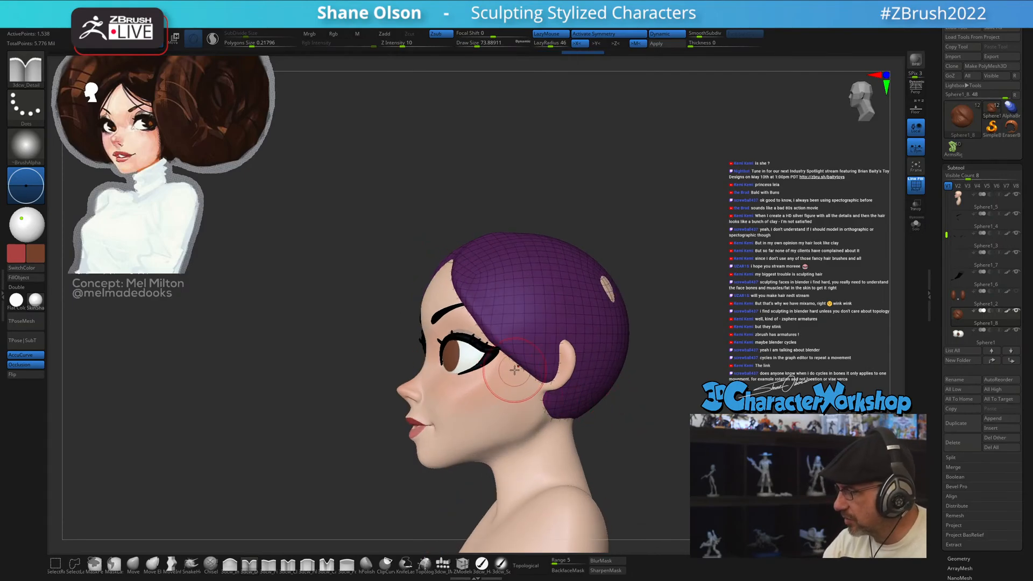
mouse_move(508, 373)
mouse_down()
mouse_move(570, 417)
mouse_move(562, 419)
mouse_up()
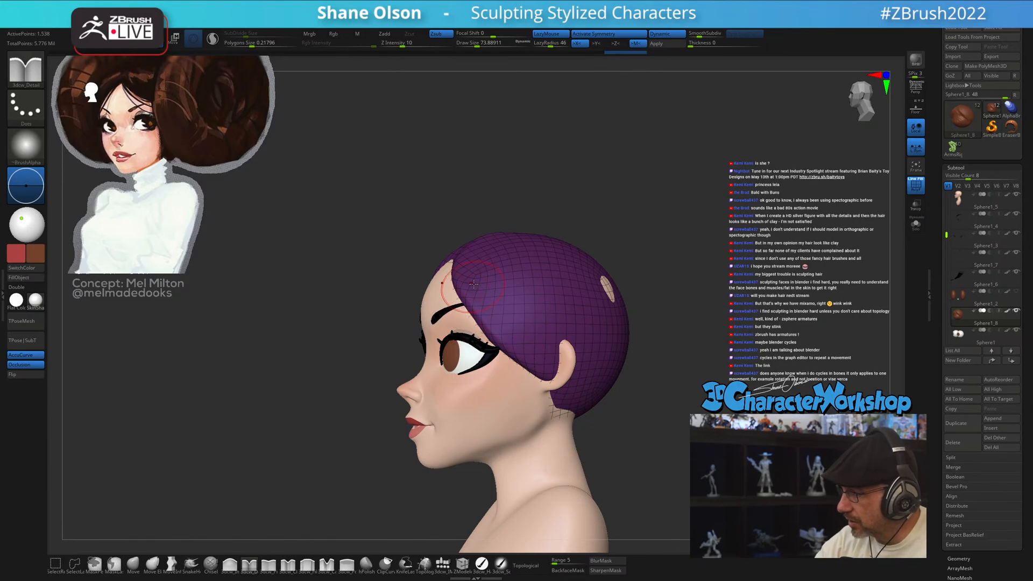
- Reshape the cap's front and side hairline with the Move brush at a draw size of up to about 140
right_drag(542, 303, 556, 325)
click(133, 563)
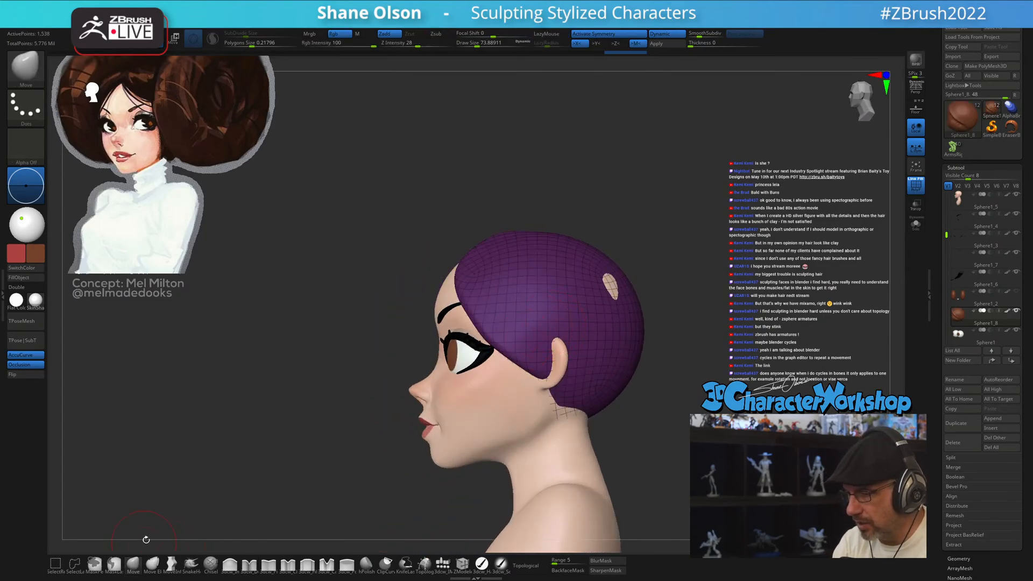
right_drag(344, 321, 354, 336)
alt+right_drag(354, 371, 345, 427)
key(s)
drag(345, 427, 349, 427)
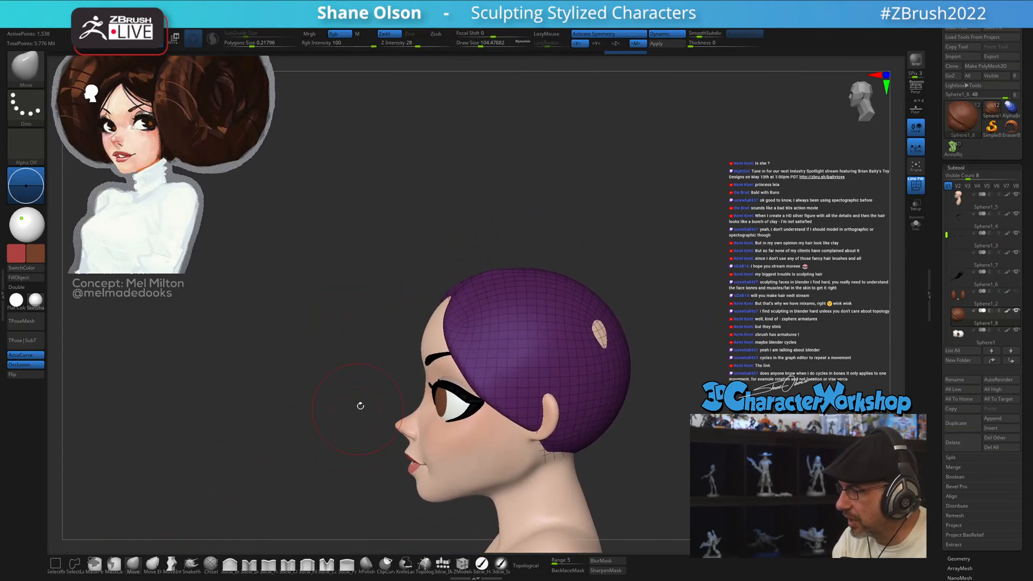
key(s)
drag(463, 294, 465, 294)
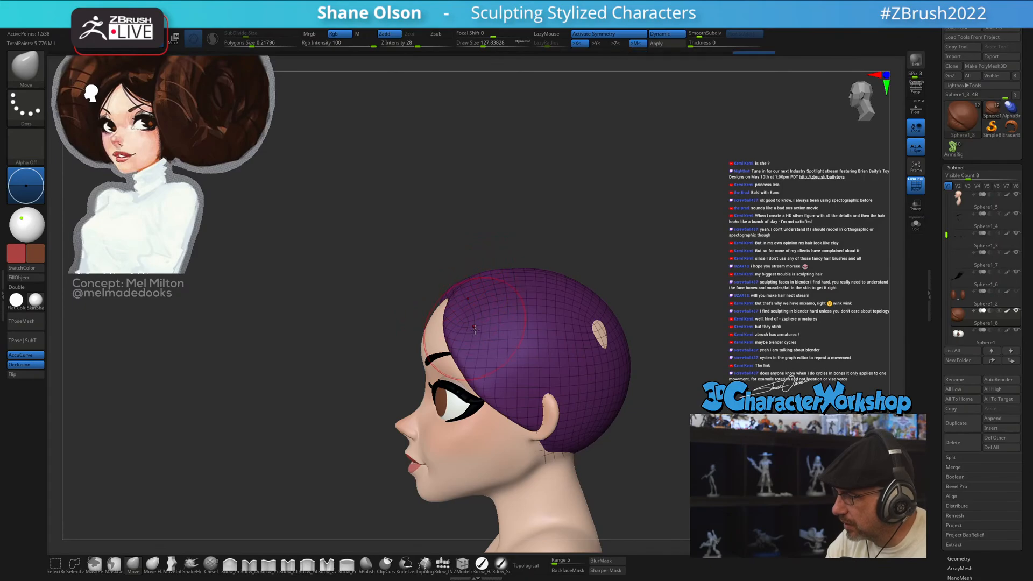
right_drag(433, 329, 468, 369)
key(s)
drag(484, 371, 508, 395)
drag(537, 430, 542, 429)
mouse_move(542, 429)
right_down()
mouse_move(511, 417)
mouse_move(579, 382)
mouse_move(556, 406)
mouse_move(552, 454)
mouse_move(491, 339)
right_up()
drag(490, 348, 485, 349)
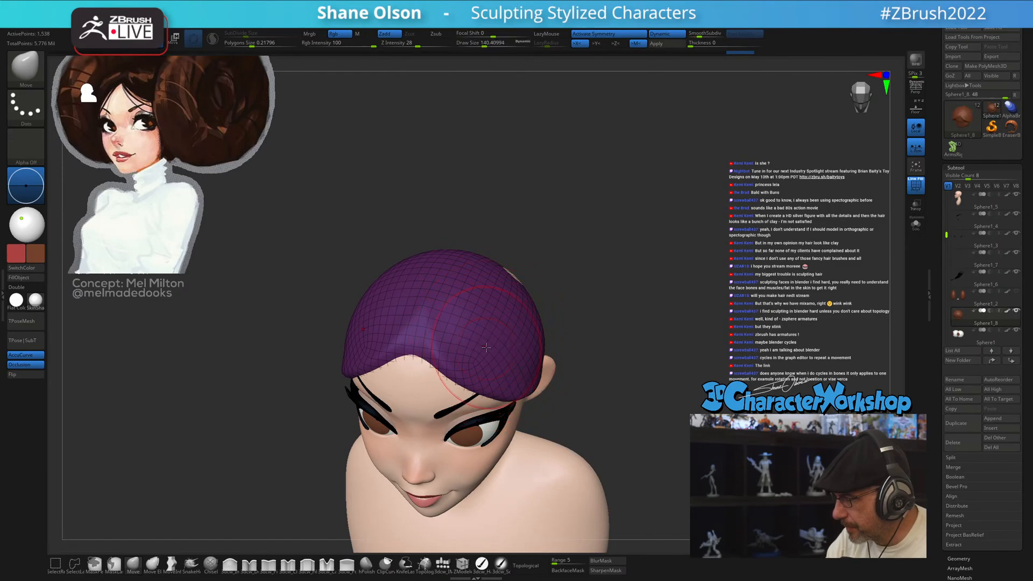
- Pull the upper side and back of the hair cap outward with the Move brush at a draw size of about 182
right_drag(481, 352, 494, 323)
right_drag(543, 302, 509, 334)
key(s)
drag(566, 287, 570, 287)
drag(572, 277, 583, 273)
mouse_move(603, 372)
shift+right_down()
mouse_move(640, 393)
mouse_move(625, 406)
mouse_move(673, 426)
mouse_move(636, 417)
mouse_move(631, 426)
shift+right_up()
- Subdivide the hair cap to level 2 and delete its lower subdivision level
key(shift+f)
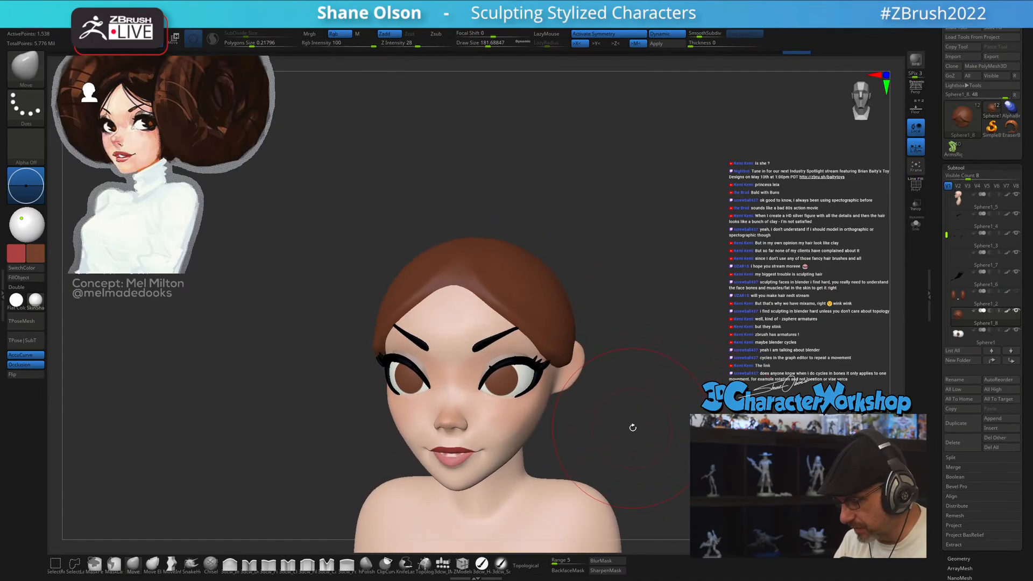
key(ctrl)
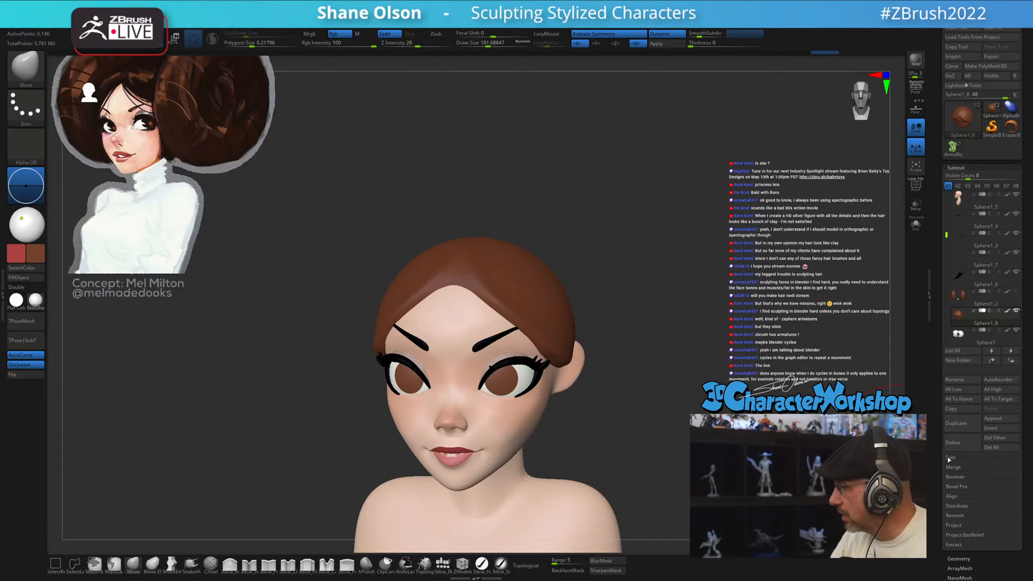
drag(961, 558, 961, 491)
click(961, 490)
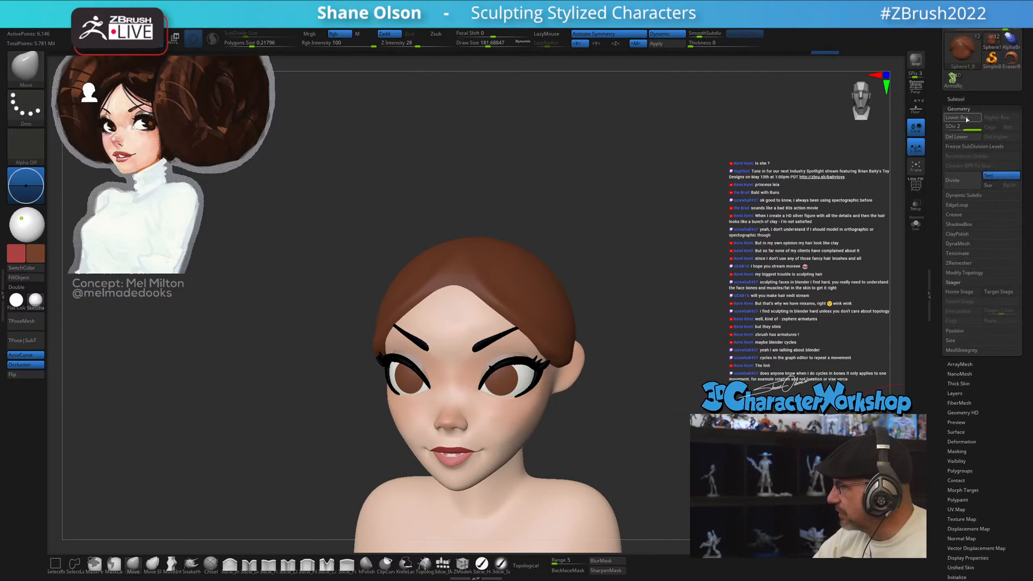
key(shift+f)
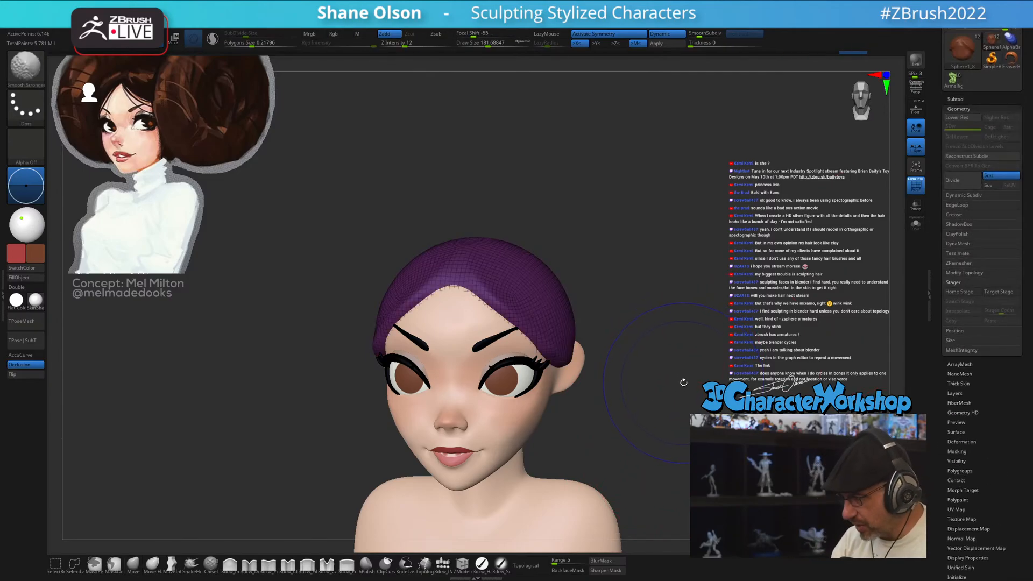
- Adjust the sides of the hair cap symmetrically near the ears with the Move brush
mouse_move(680, 383)
alt+mouse_down()
mouse_move(672, 410)
mouse_move(674, 399)
mouse_move(653, 411)
alt+mouse_up()
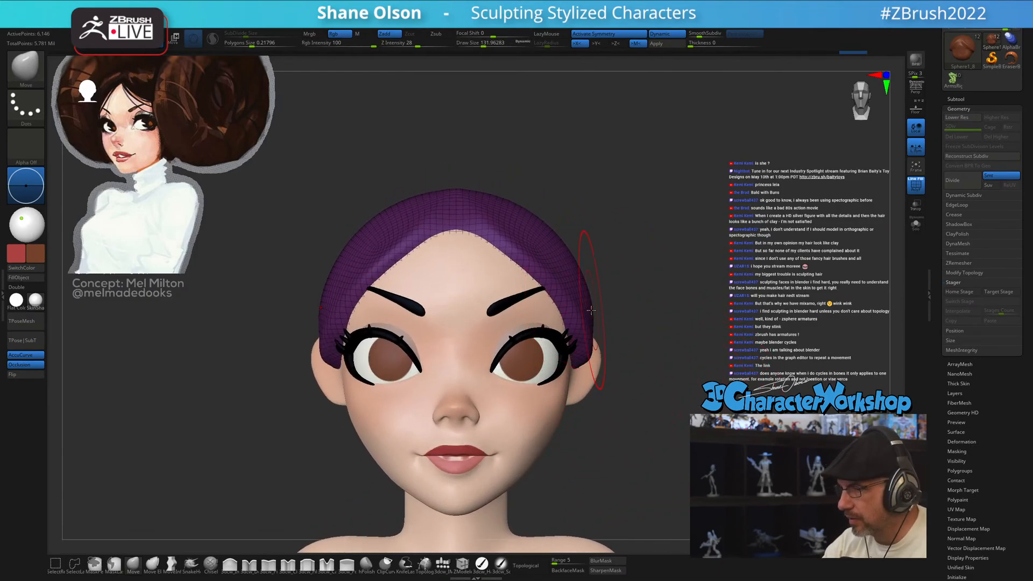
key(s)
drag(599, 312, 604, 312)
drag(327, 443, 334, 482)
drag(516, 295, 272, 528)
- Carve a centre parting into the hair cap from the crown to the forehead with the detail brush at size 59
click(249, 563)
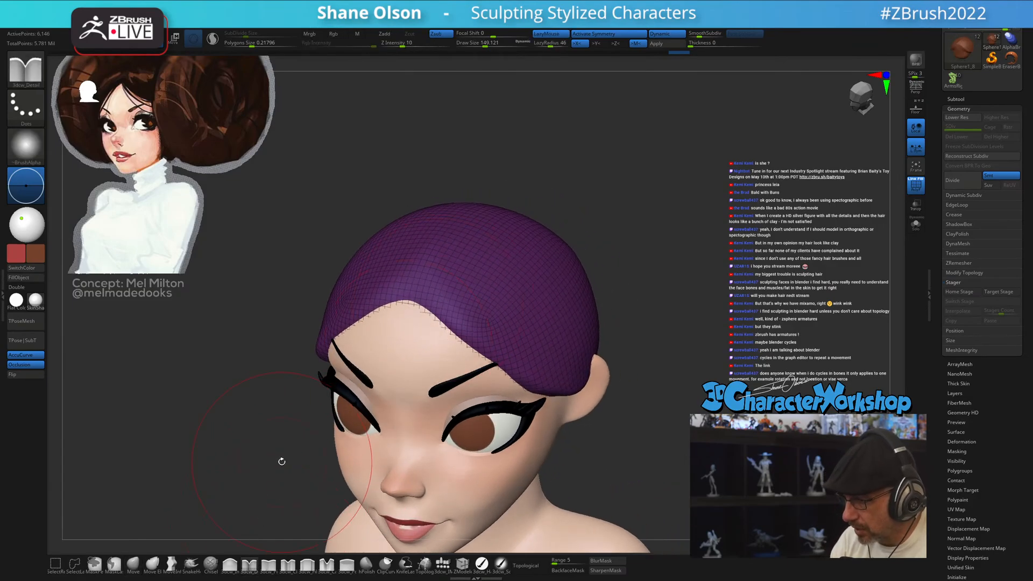
key(s)
click(272, 463)
mouse_move(281, 443)
mouse_down()
mouse_move(314, 441)
mouse_move(425, 199)
mouse_move(432, 212)
mouse_up()
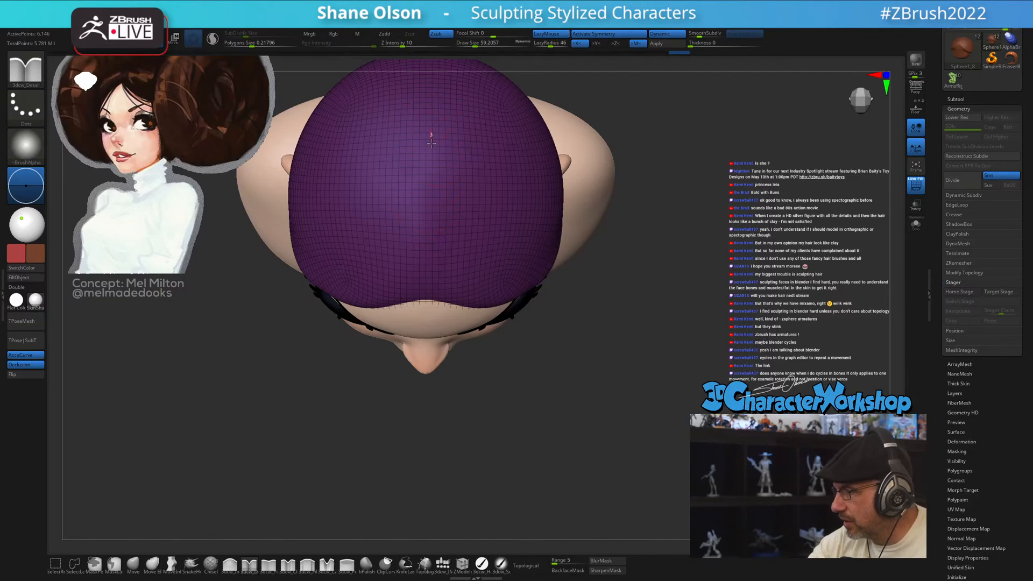
drag(431, 142, 426, 304)
drag(473, 347, 483, 312)
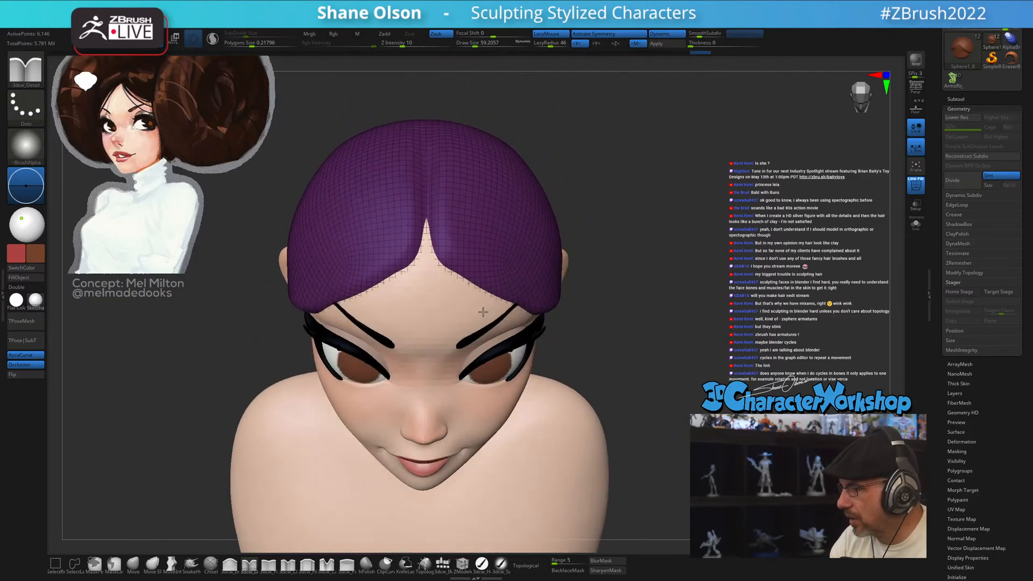
- Refine the front of the centre parting and the adjoining hairline with the detail brush at a draw size of about 39
right_drag(483, 312, 495, 337)
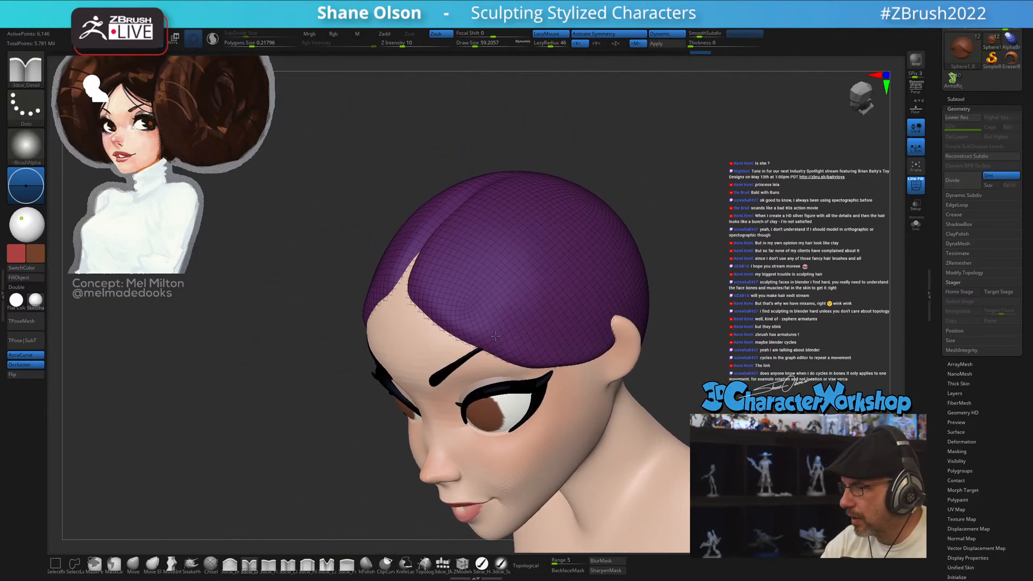
right_drag(423, 291, 402, 281)
key([)
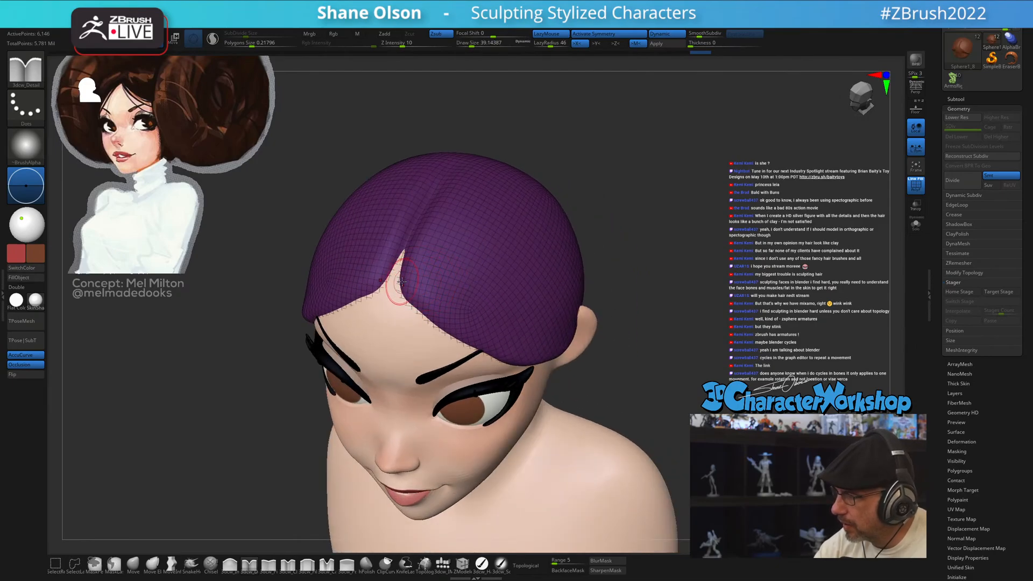
mouse_move(402, 281)
mouse_down()
mouse_move(420, 326)
mouse_move(393, 280)
mouse_move(409, 301)
mouse_move(415, 247)
mouse_up()
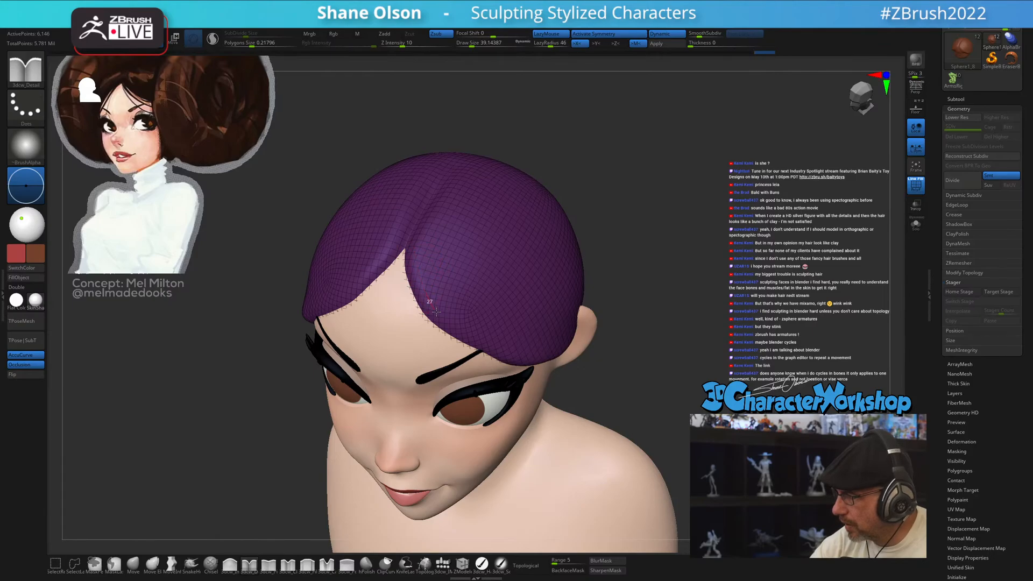
mouse_move(675, 430)
right_down()
mouse_move(662, 425)
mouse_move(681, 431)
mouse_move(661, 449)
right_up()
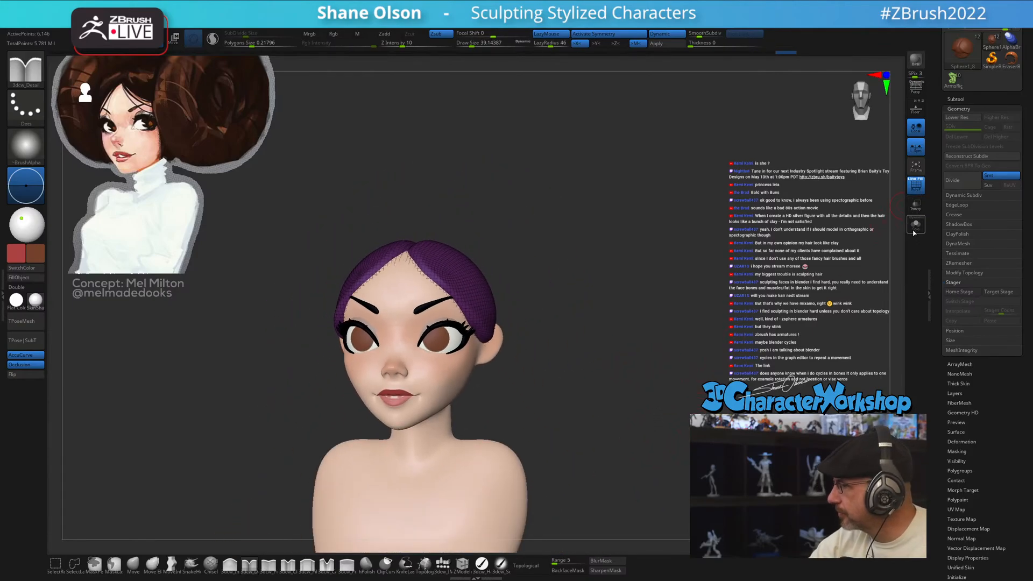
- Show the two side buns again and turn off the wireframe display
click(955, 99)
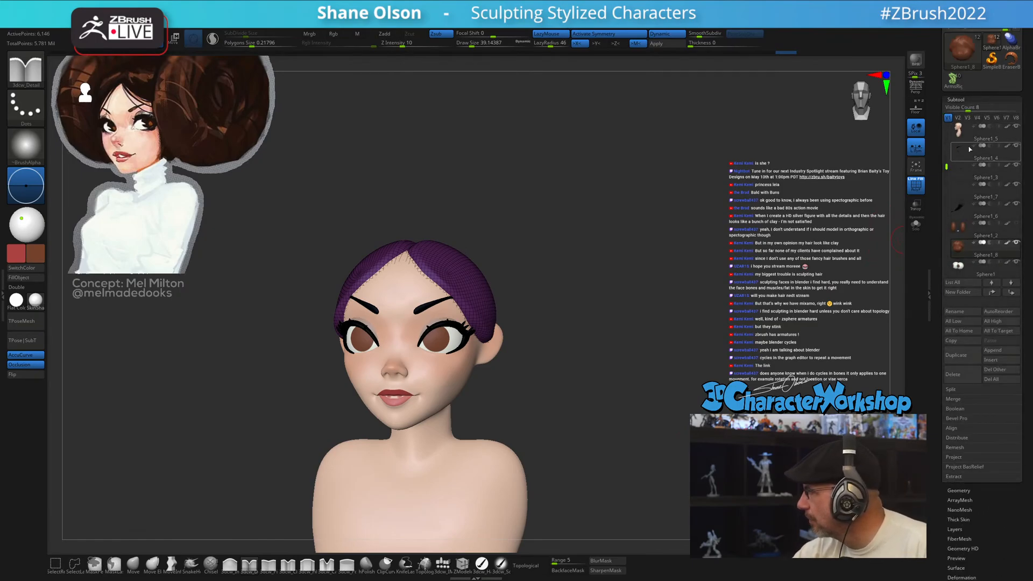
click(1017, 223)
click(985, 243)
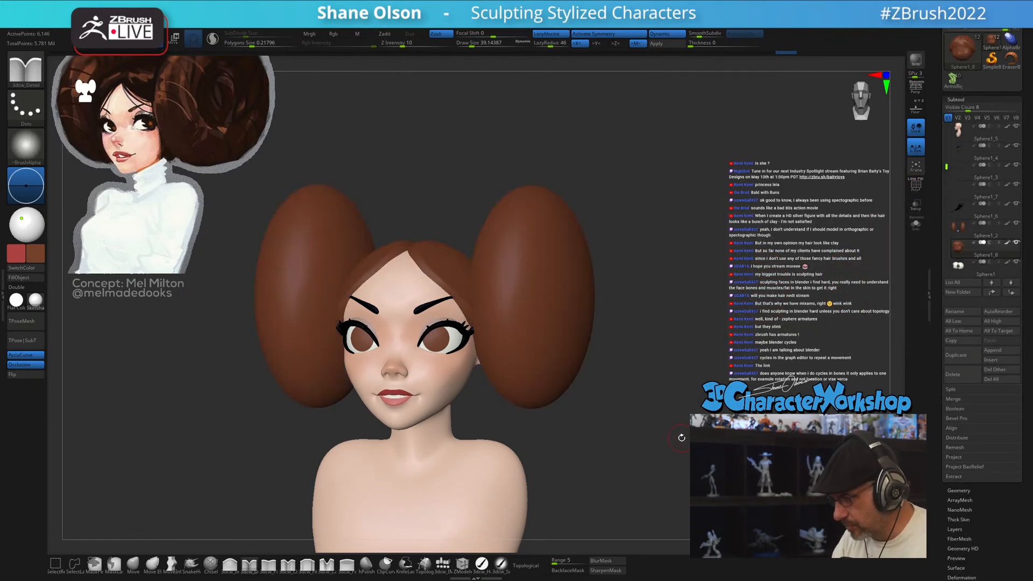
- Select the head and reshape its upper lip symmetrically with the Move brush, reducing the draw size to about 20
ctrl+right_drag(653, 425, 591, 478)
ctrl+right_drag(427, 434, 418, 382)
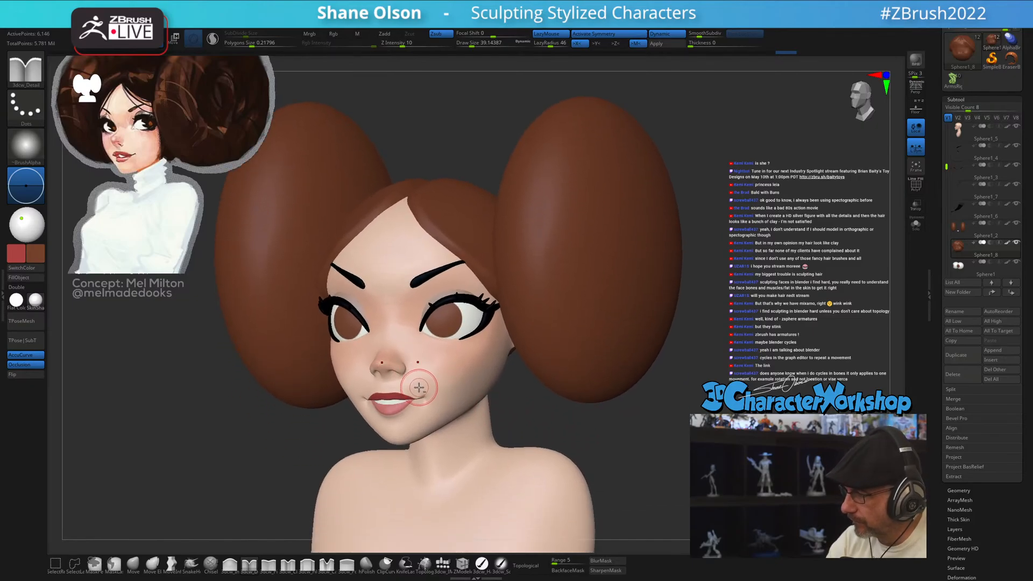
alt+click(416, 383)
click(133, 564)
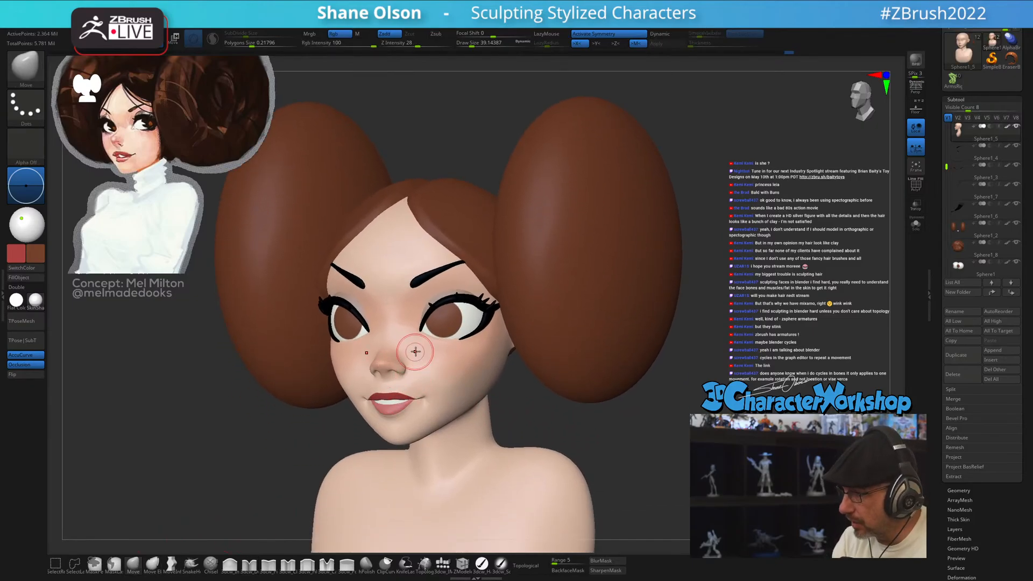
mouse_move(409, 316)
right_down()
mouse_move(396, 344)
mouse_move(419, 383)
mouse_move(415, 454)
mouse_move(422, 396)
mouse_move(438, 374)
mouse_move(414, 388)
right_up()
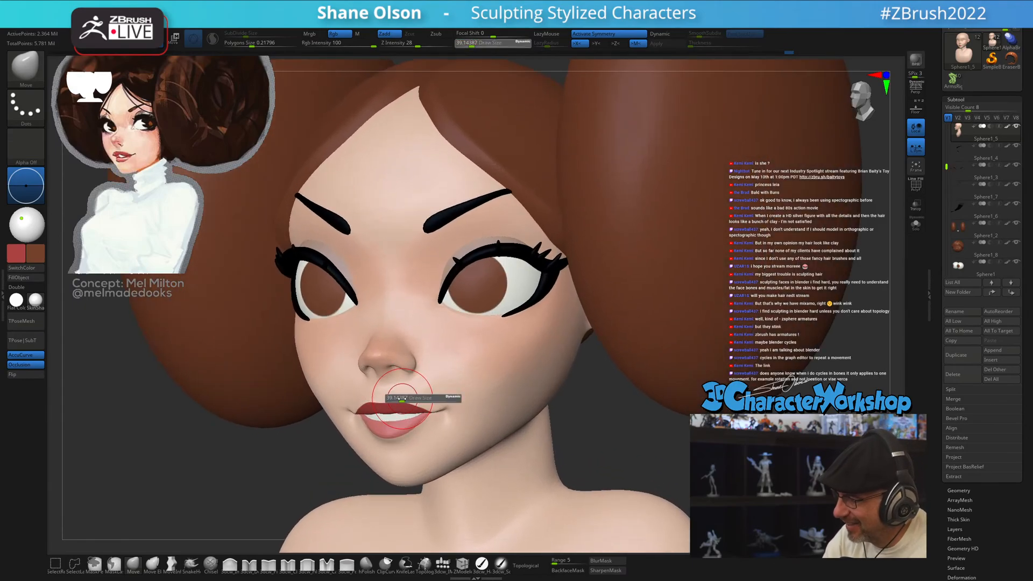
key(s)
drag(409, 422, 389, 422)
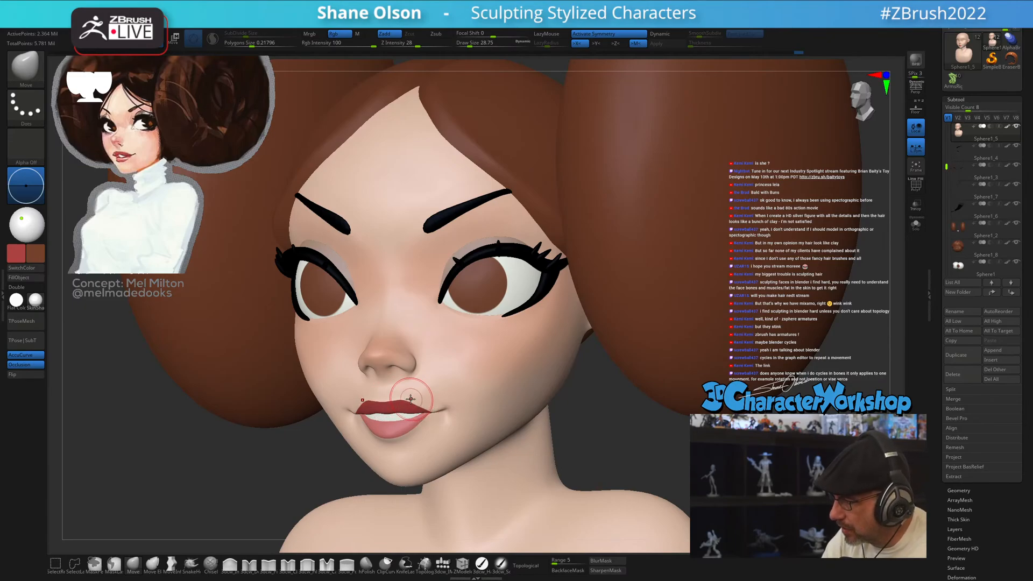
right_drag(420, 372, 388, 398)
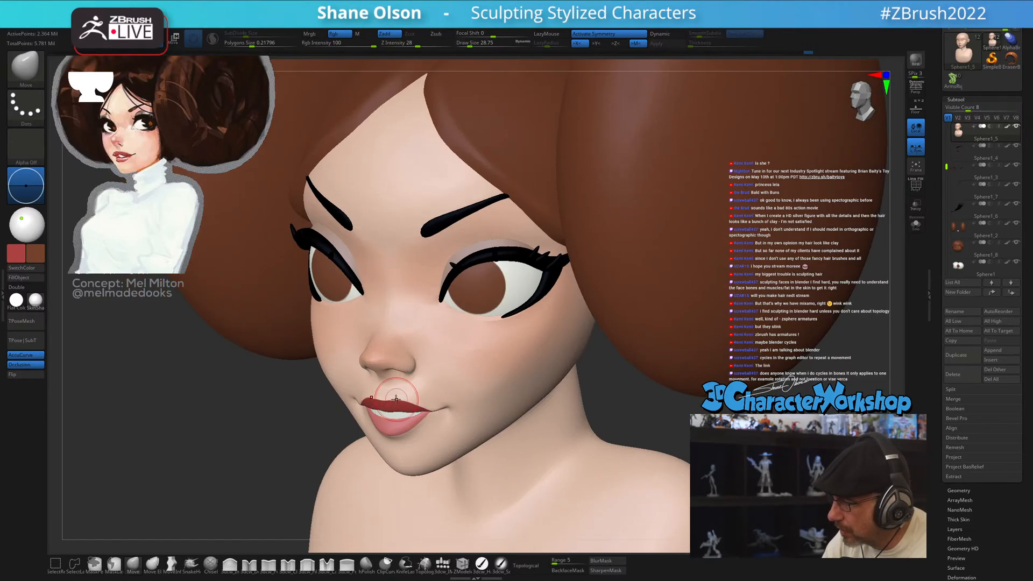
mouse_move(423, 403)
right_down()
mouse_move(406, 364)
mouse_move(412, 419)
mouse_move(385, 398)
right_up()
key(bracketleft)
drag(381, 407, 374, 413)
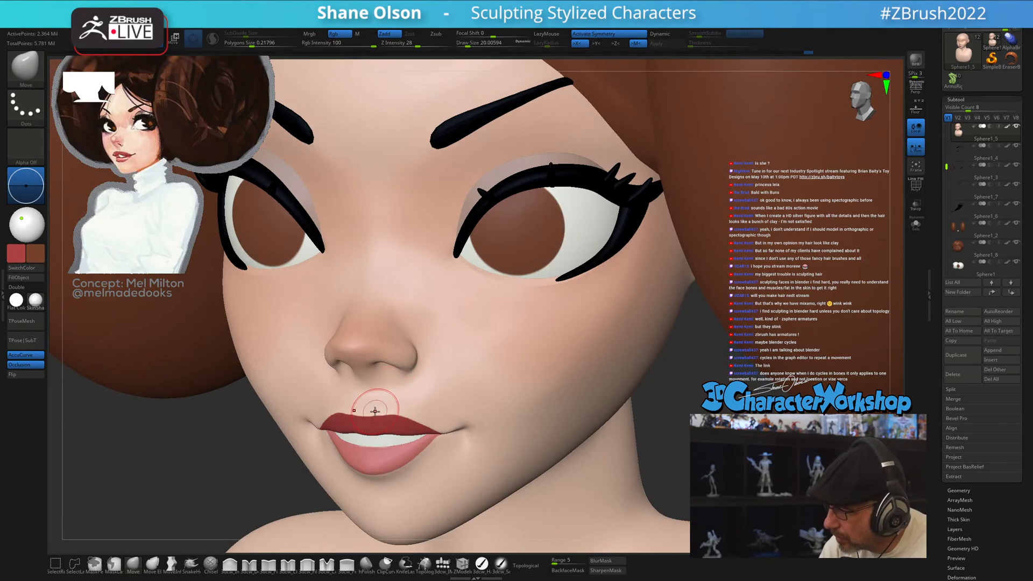
- Lower the head by two subdivision levels and set the Move brush to a draw size of about 22 for the lip corner
mouse_move(454, 393)
right_down()
mouse_move(438, 393)
mouse_move(513, 371)
mouse_move(575, 417)
mouse_move(547, 520)
right_up()
key(f)
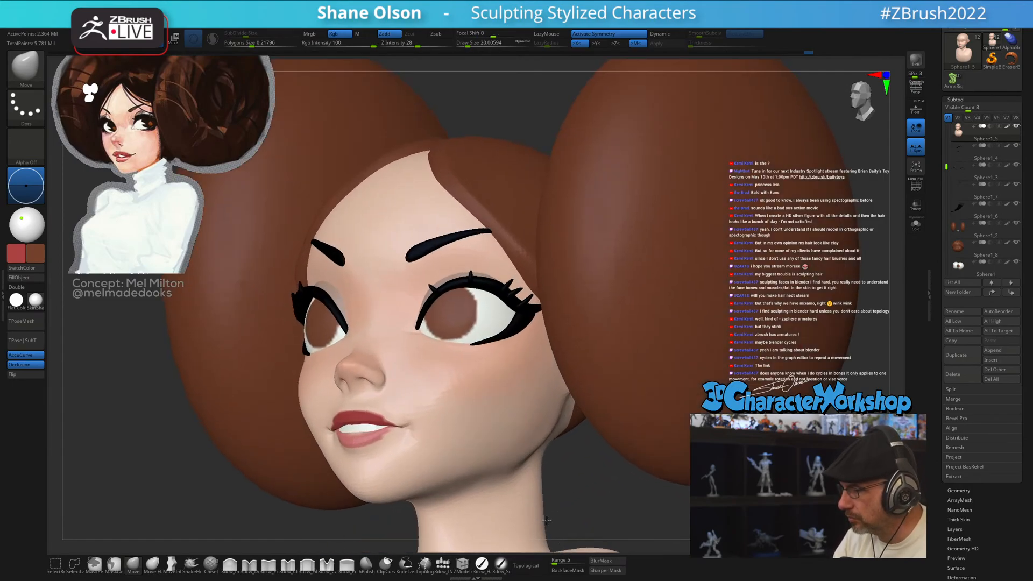
mouse_move(416, 429)
right_down()
mouse_move(424, 398)
mouse_move(411, 479)
right_up()
right_drag(369, 418, 365, 434)
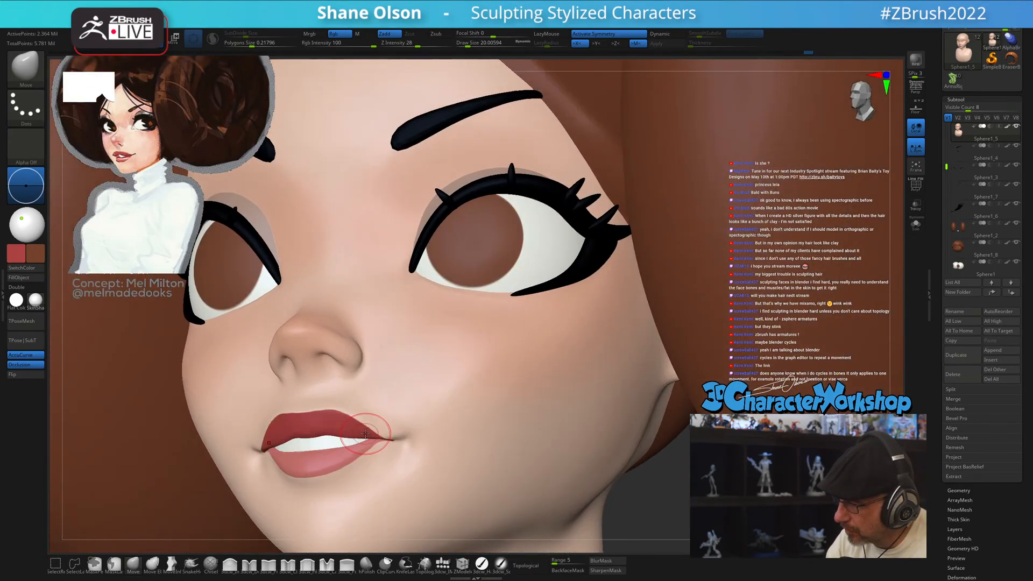
key(s)
key(shift+d)
key(shift+d)
key(s)
drag(363, 431, 362, 431)
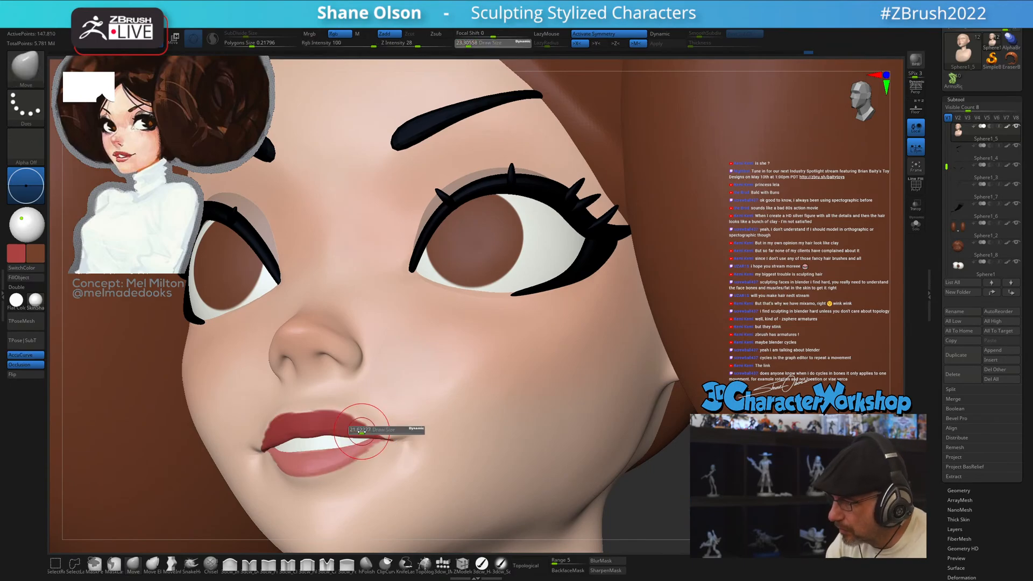
- Adjust the mouth corners with Topological masking enabled, turn it off and return the head to its highest subdivision level
click(530, 565)
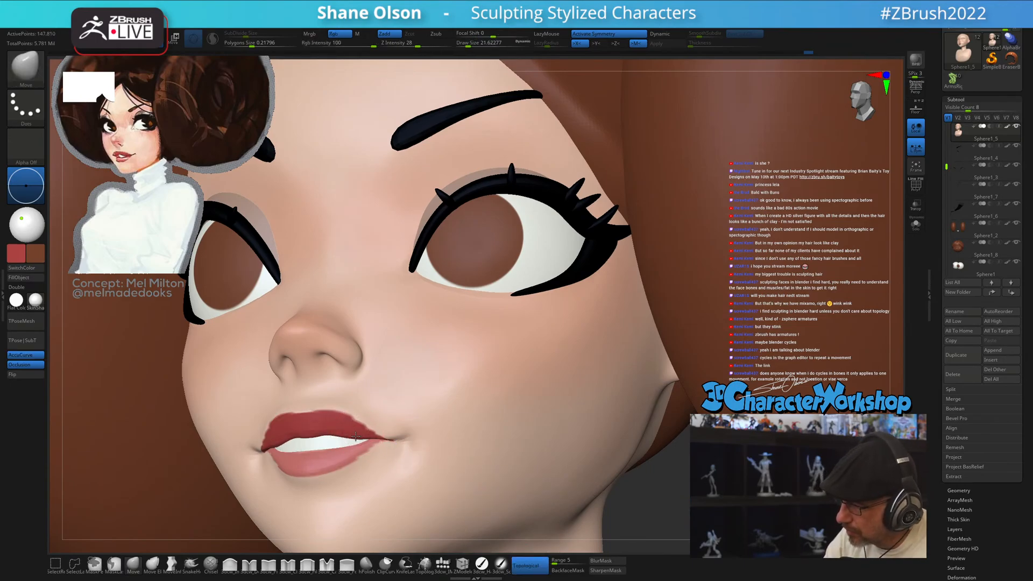
right_drag(393, 411, 441, 454)
click(530, 565)
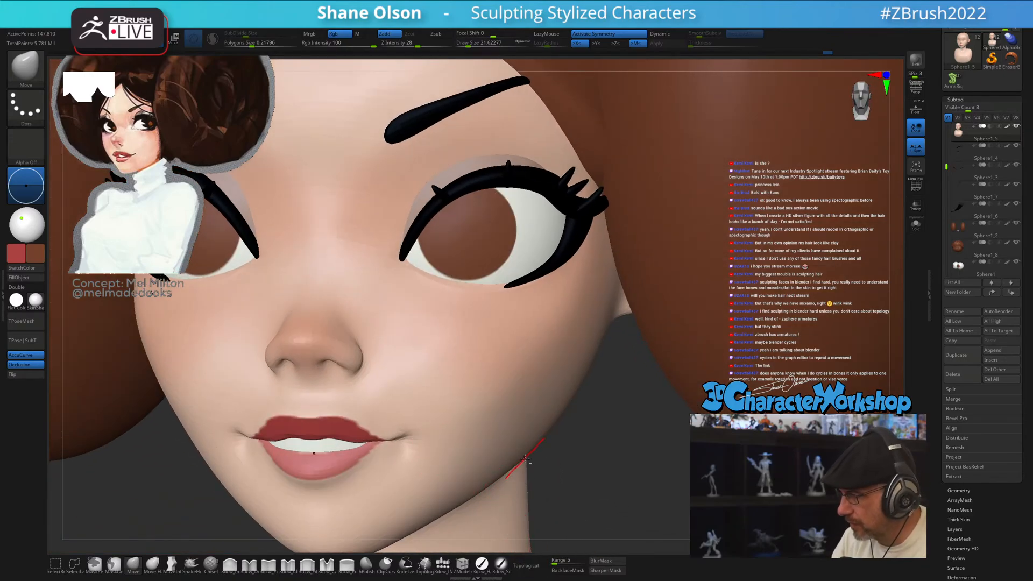
key(f)
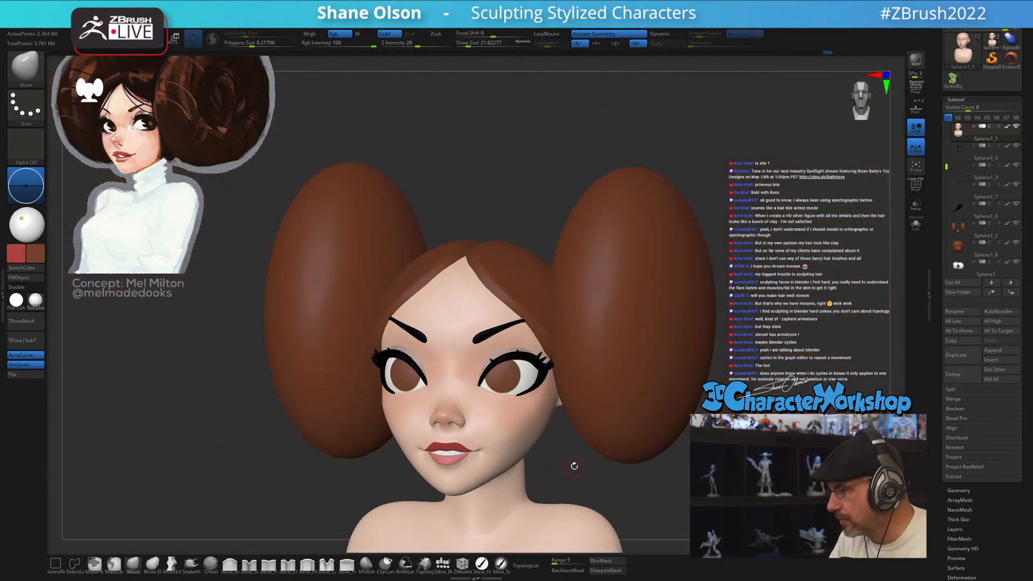
key(d)
- Turn on perspective display to check the whole bust from the front and side, and set the Move brush draw size to about 51
mouse_move(574, 466)
ctrl+right_down()
mouse_move(573, 430)
mouse_move(604, 457)
mouse_move(634, 381)
mouse_move(635, 422)
mouse_move(643, 414)
mouse_move(633, 410)
mouse_move(634, 436)
mouse_move(628, 385)
ctrl+right_up()
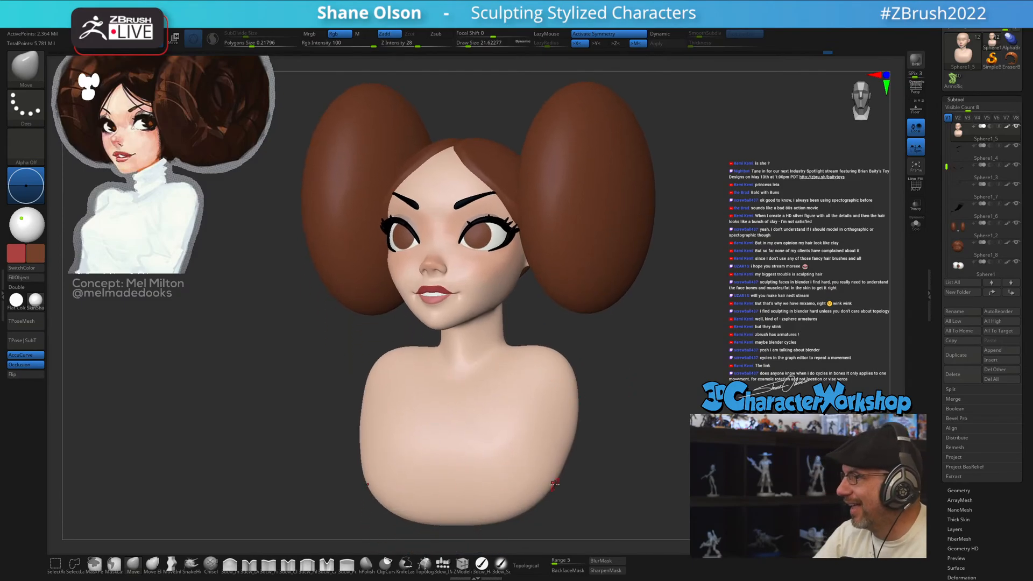
right_drag(664, 428, 643, 429)
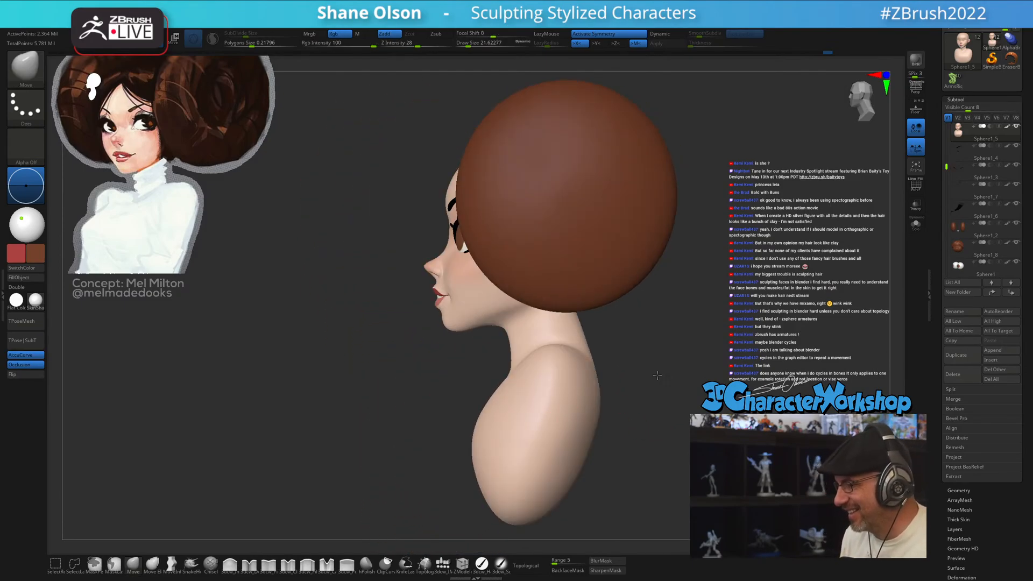
right_drag(657, 375, 647, 356)
key(p)
key(space)
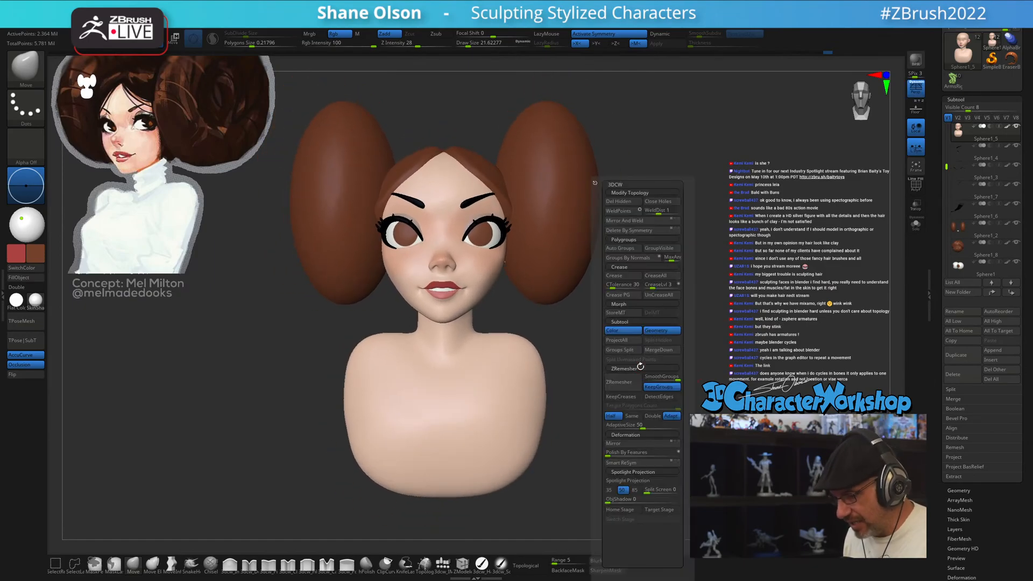
click(635, 489)
ctrl+right_drag(747, 401, 746, 382)
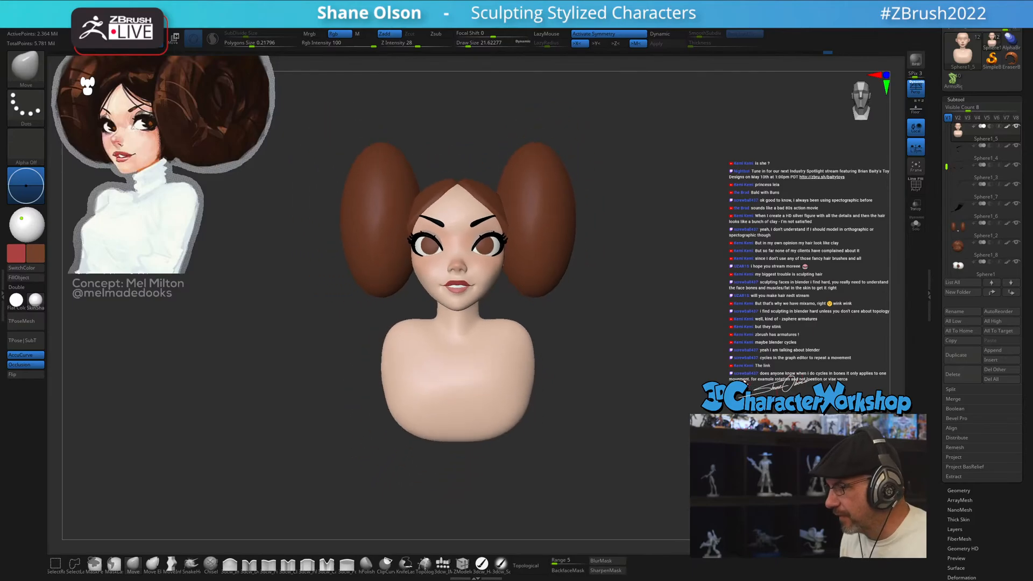
mouse_move(723, 347)
alt+right_down()
mouse_move(716, 373)
mouse_move(625, 360)
mouse_move(682, 255)
alt+right_up()
key(s)
click(629, 350)
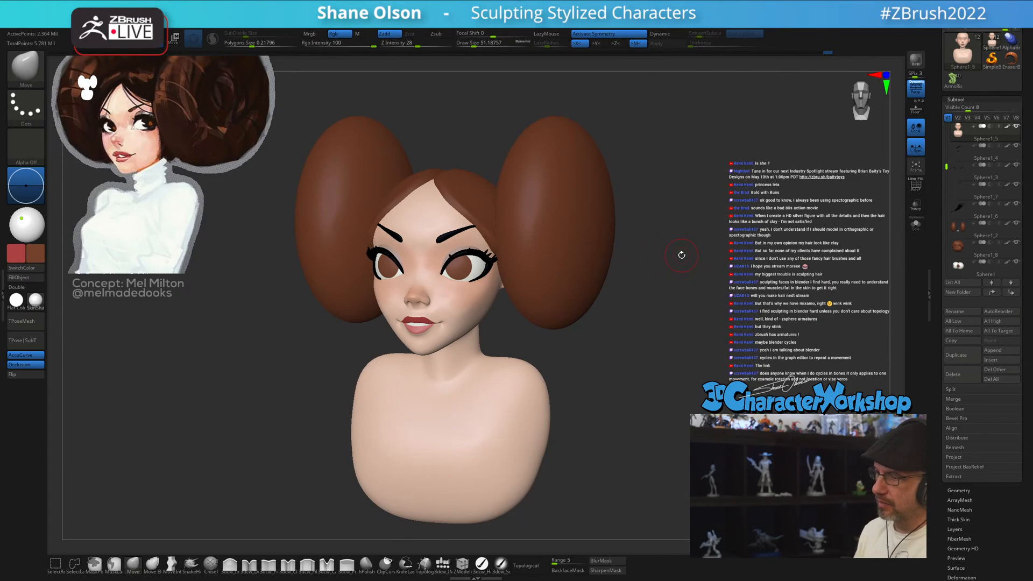